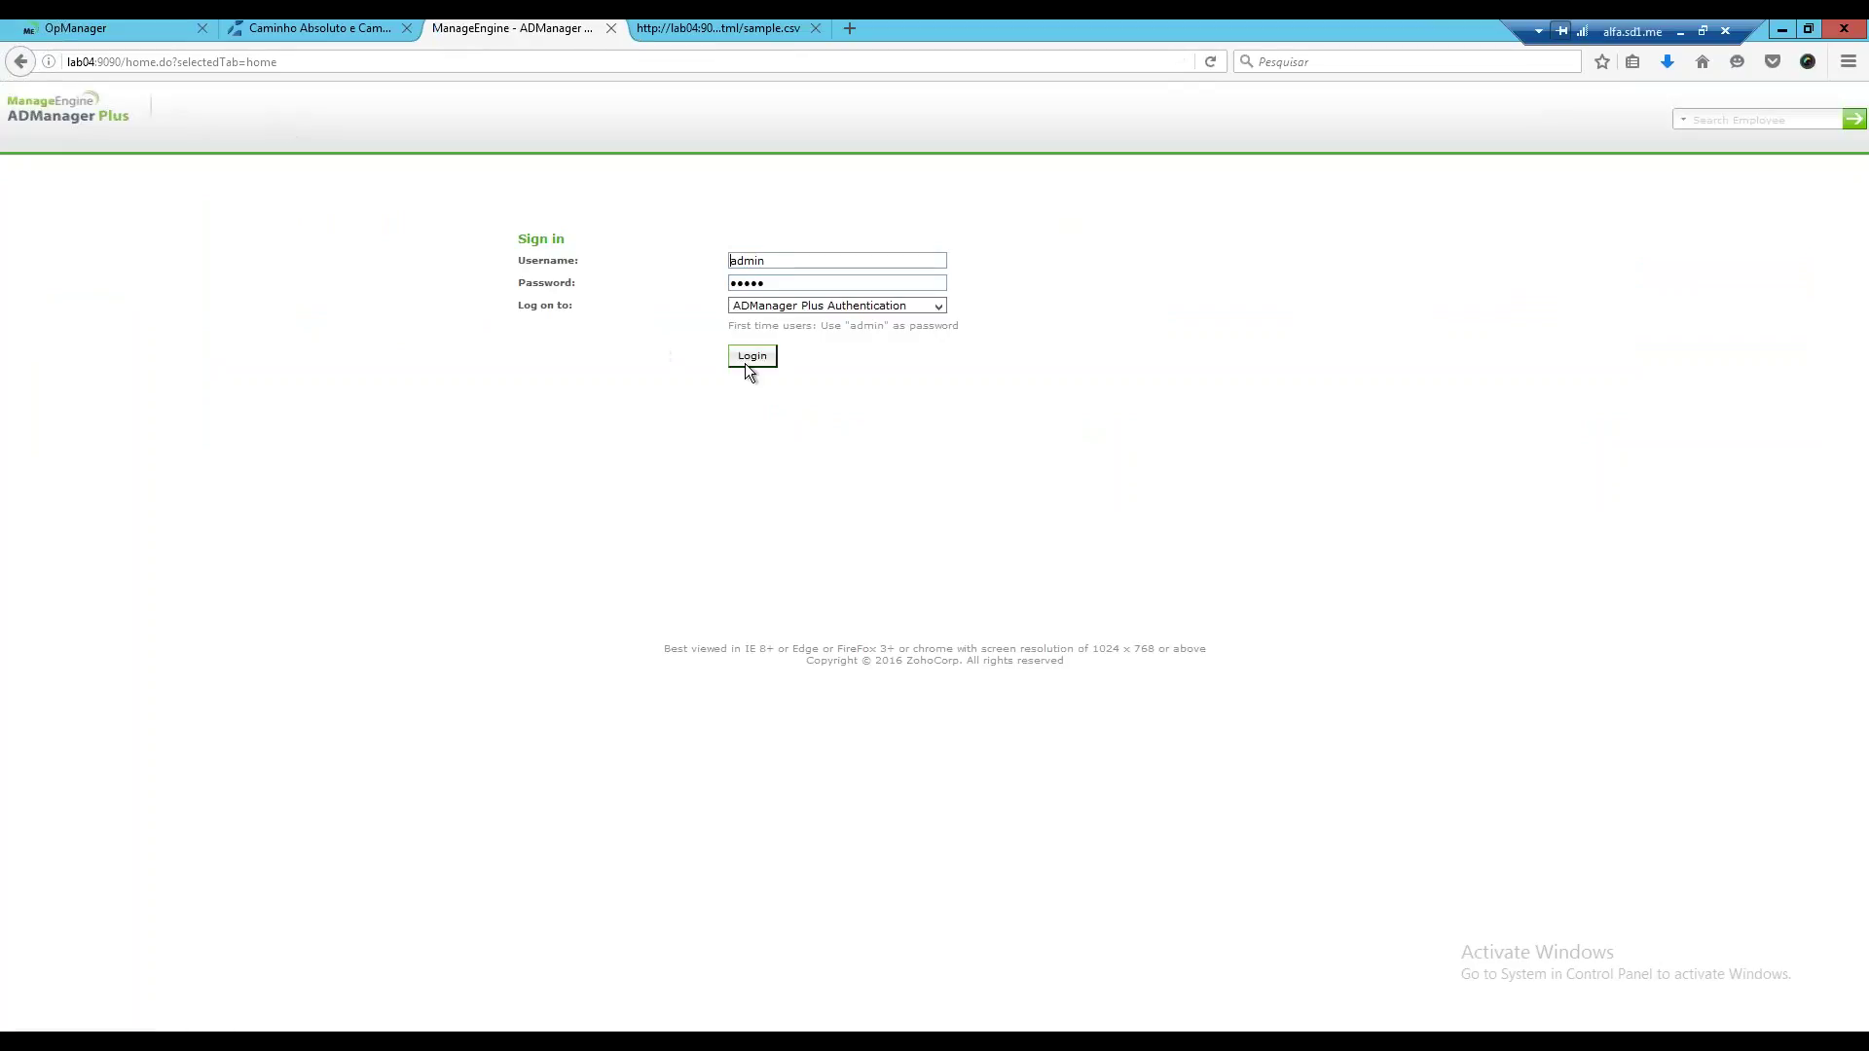
Sign in as admin and dismiss Firefox's save-login offer to reach the Dashboard View.
{"action": "left_click", "coordinate": [752, 356]}
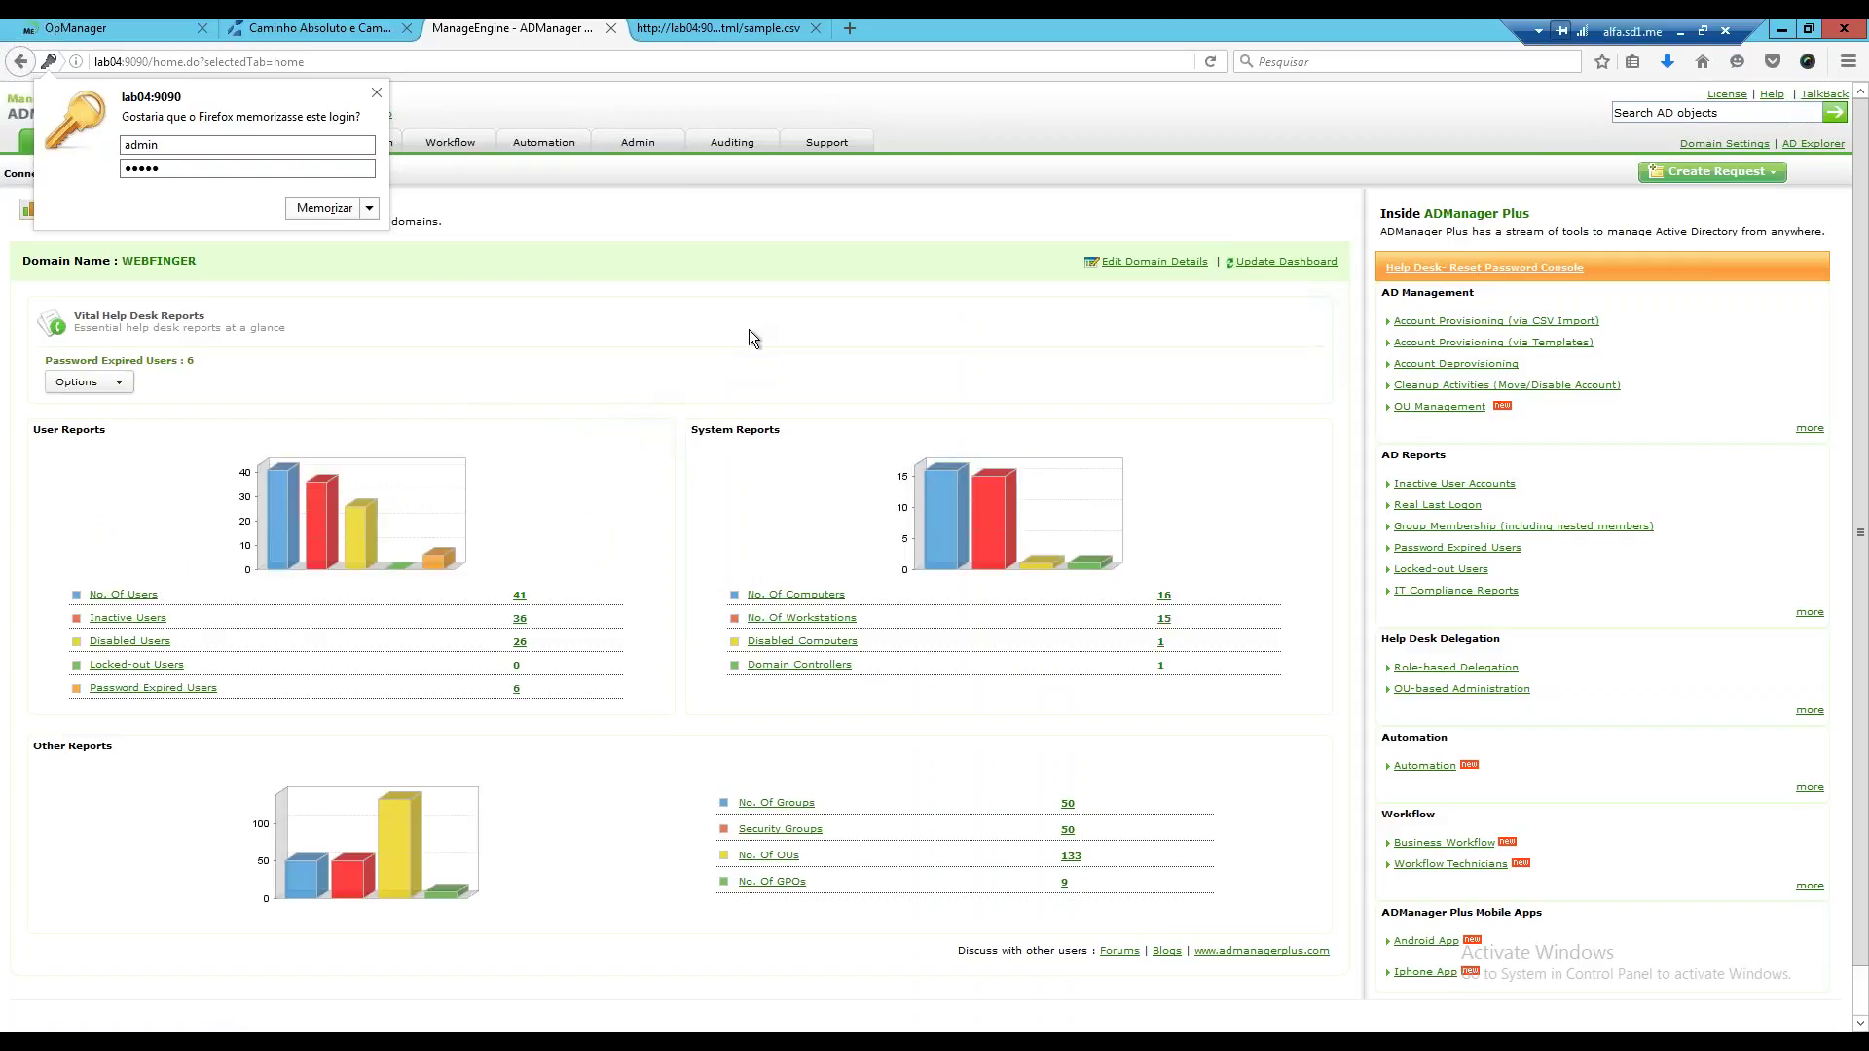
{"action": "left_click", "coordinate": [377, 92]}
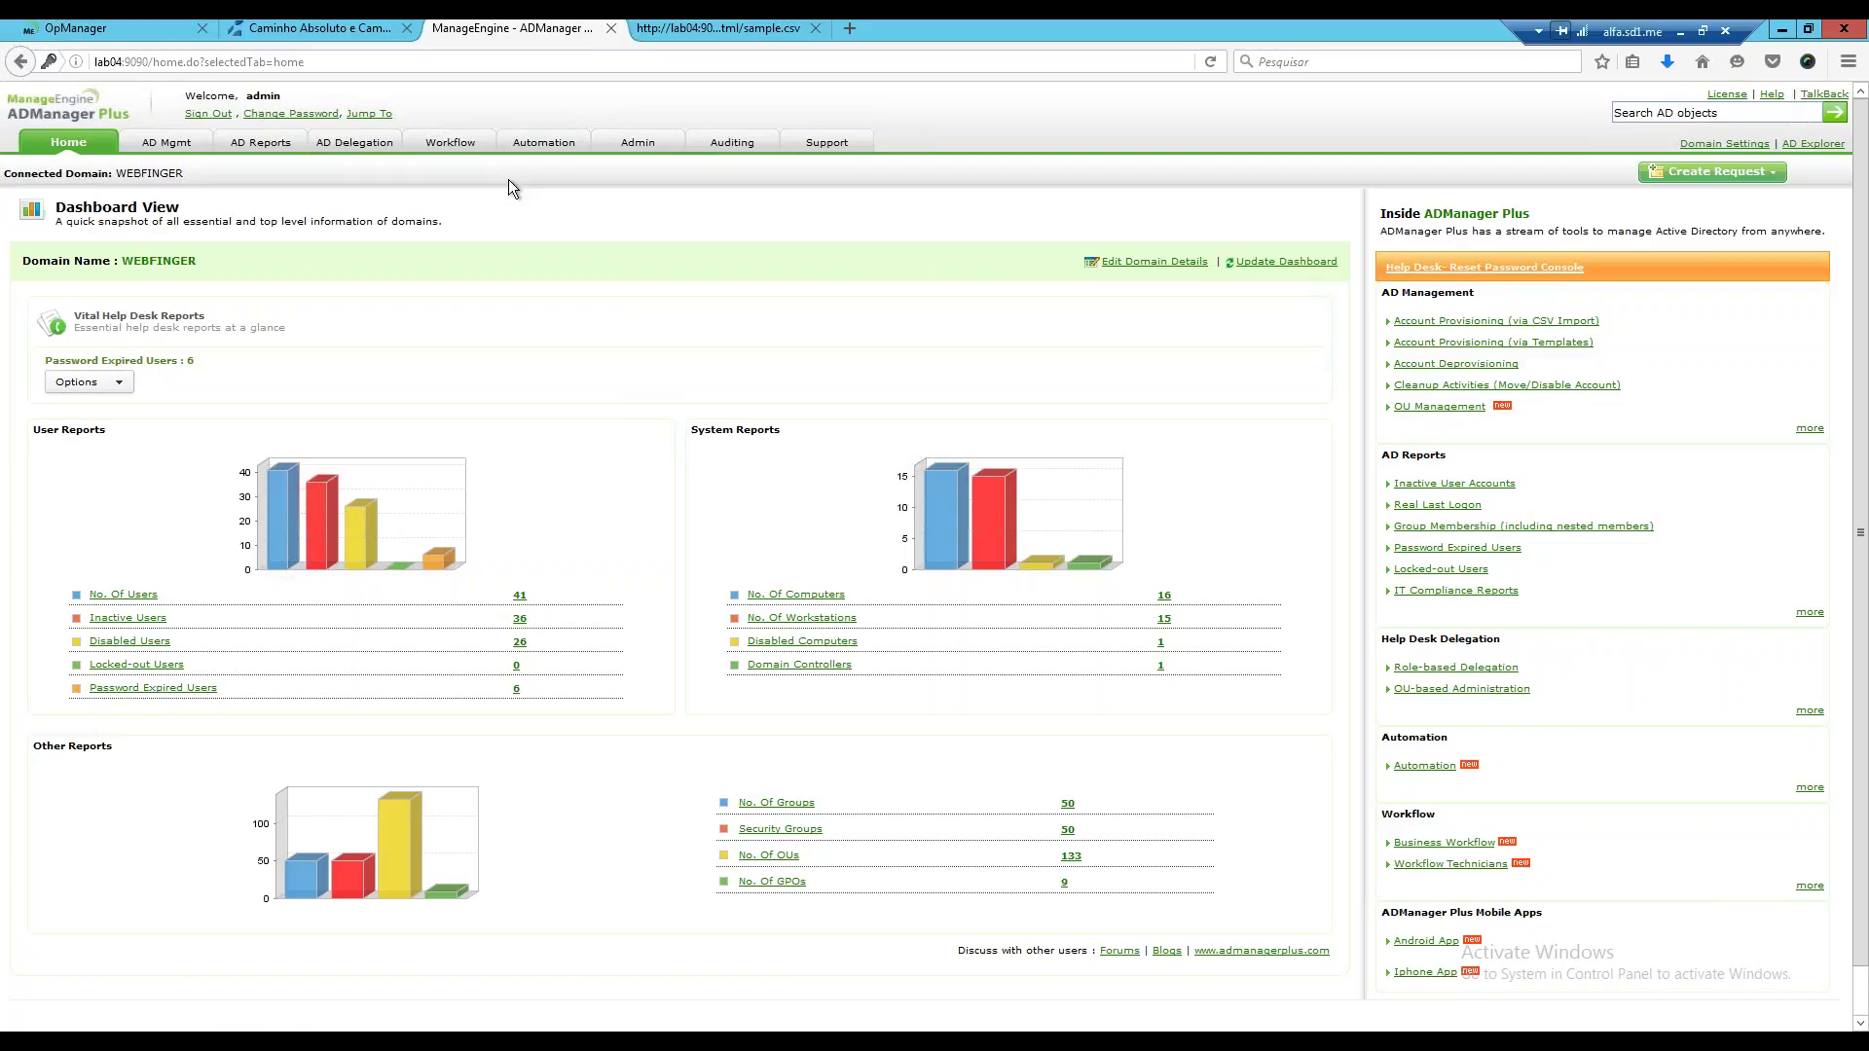
Open the Scheduled Automation list showing 'automação' and 'Automatização 001'.
{"action": "left_click", "coordinate": [544, 142]}
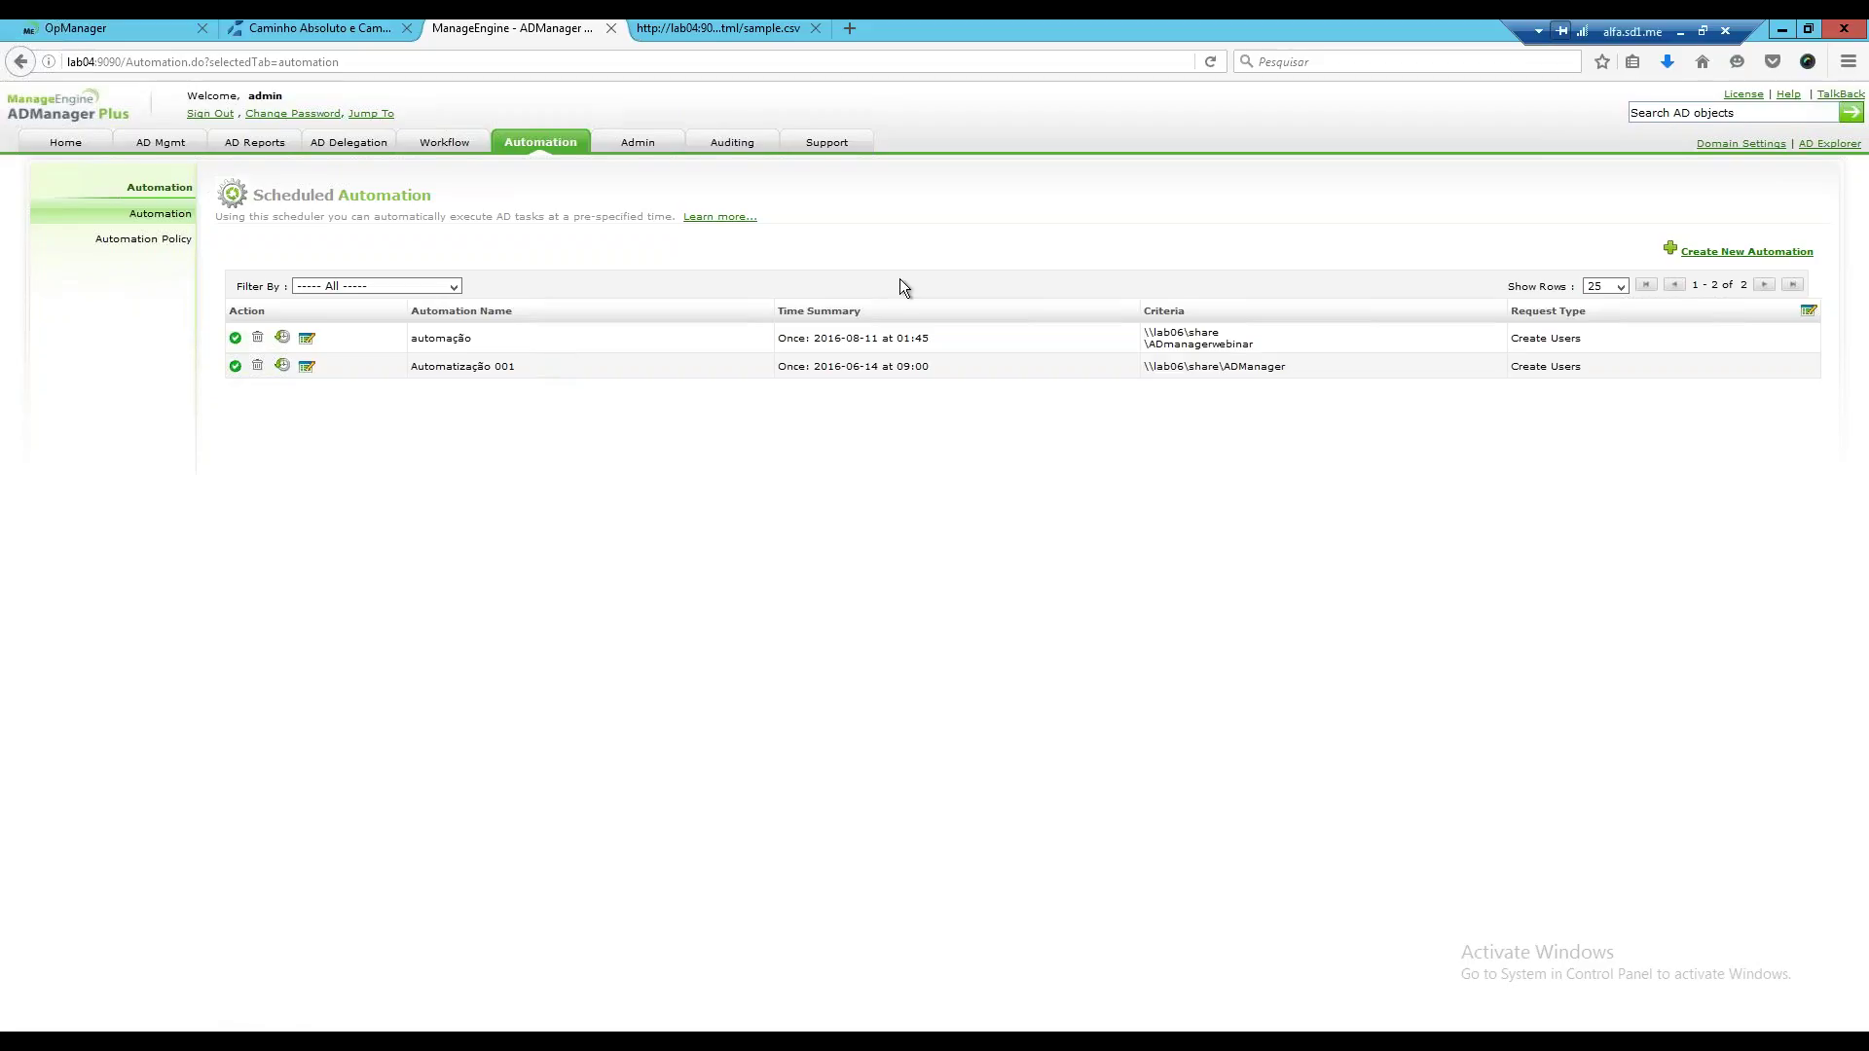
{"action": "left_click", "coordinate": [1723, 251]}
{"action": "left_click", "coordinate": [161, 213]}
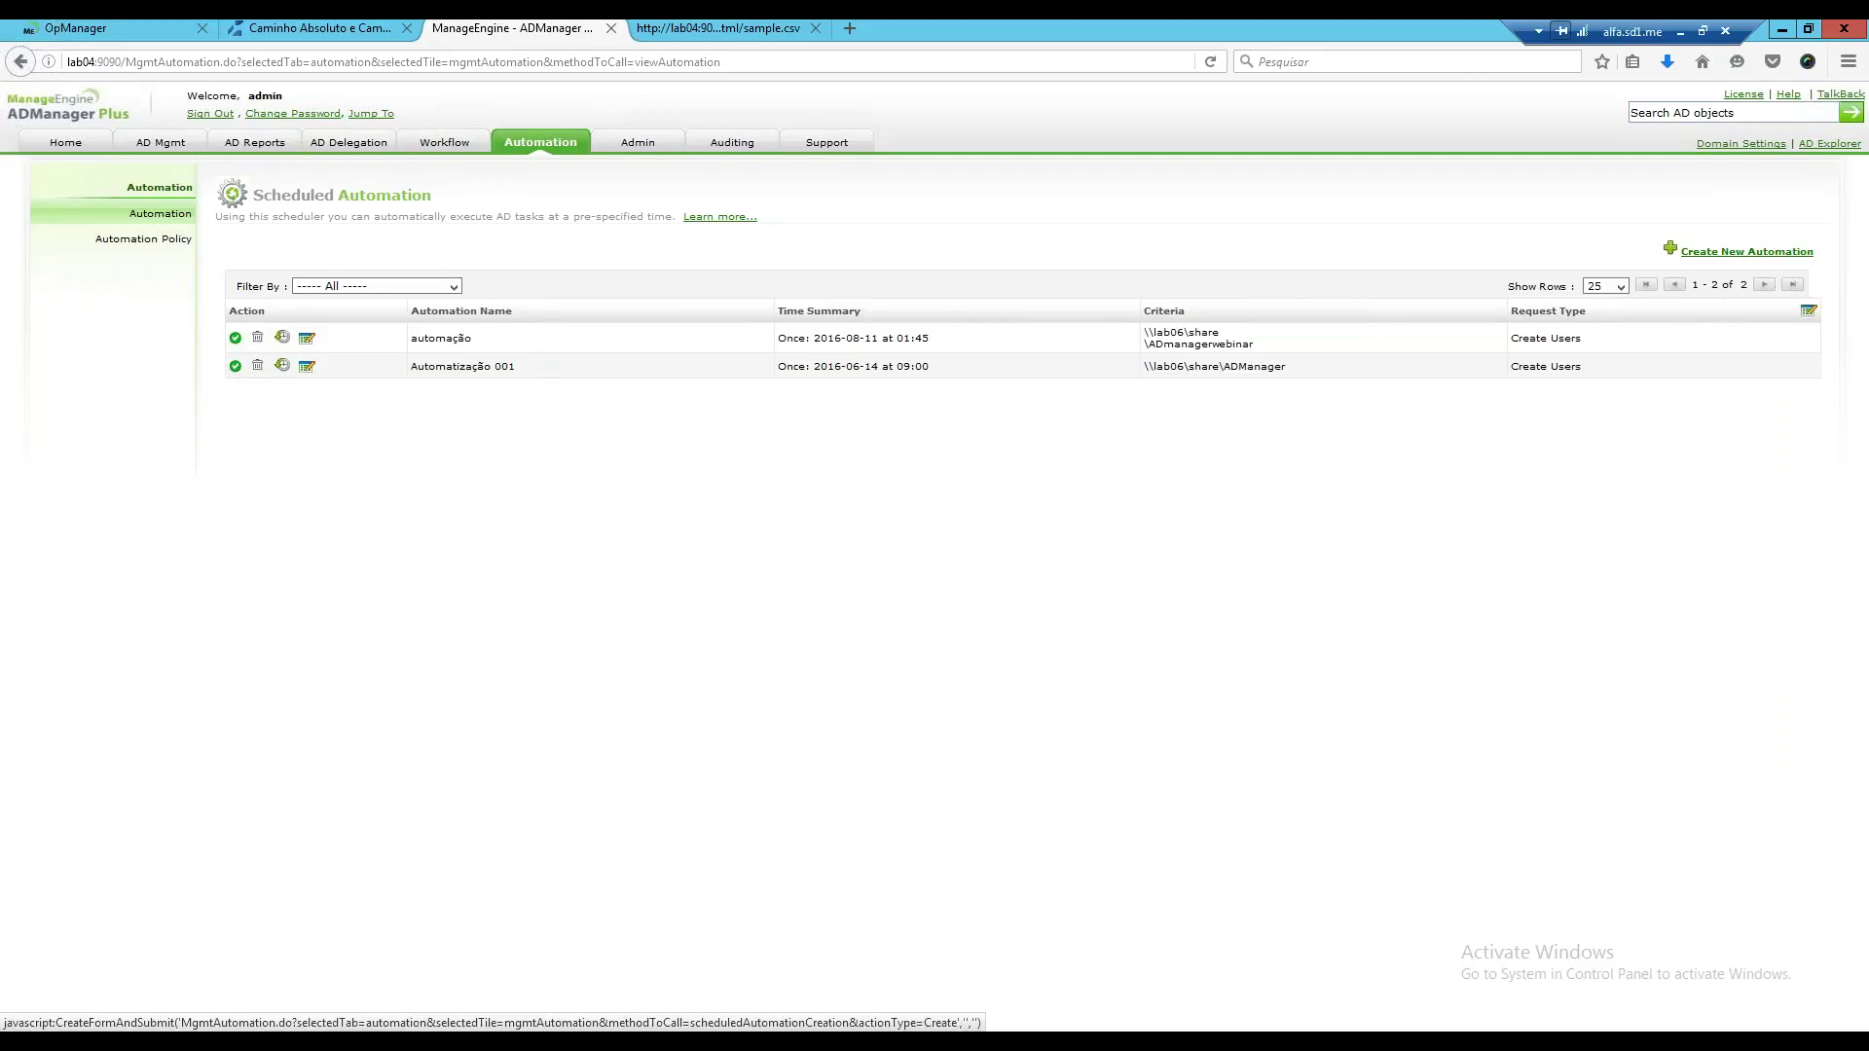
Start a new automation and name it 'novos usuarios TI'.
{"action": "left_click", "coordinate": [1748, 251]}
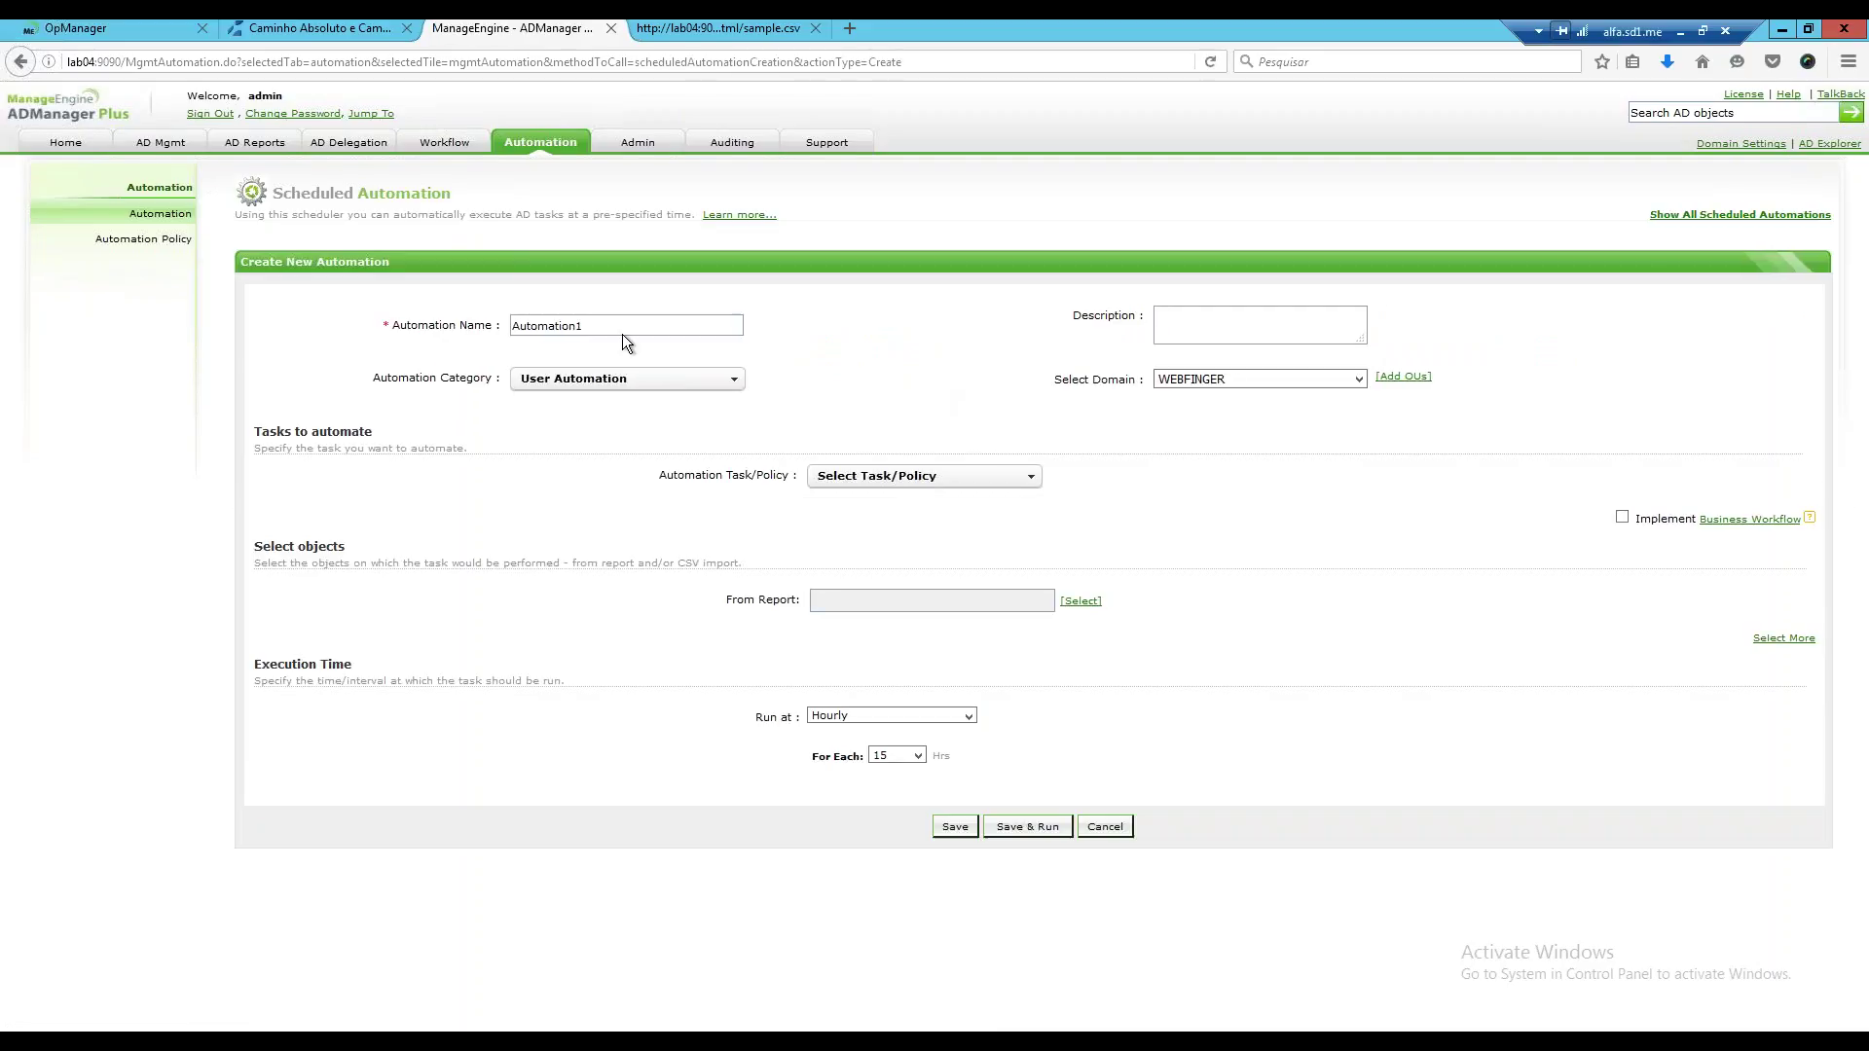
{"action": "left_click_drag", "start_coordinate": [622, 333], "coordinate": [469, 317]}
{"action": "type", "text": "we"}
{"action": "key", "text": "BackSpace"}
{"action": "key", "text": "BackSpace"}
{"action": "type", "text": "novos usuarios TI"}
Keep WEBFINGER domain and User Automation category, and choose Create Users as the task.
{"action": "left_click", "coordinate": [1358, 379]}
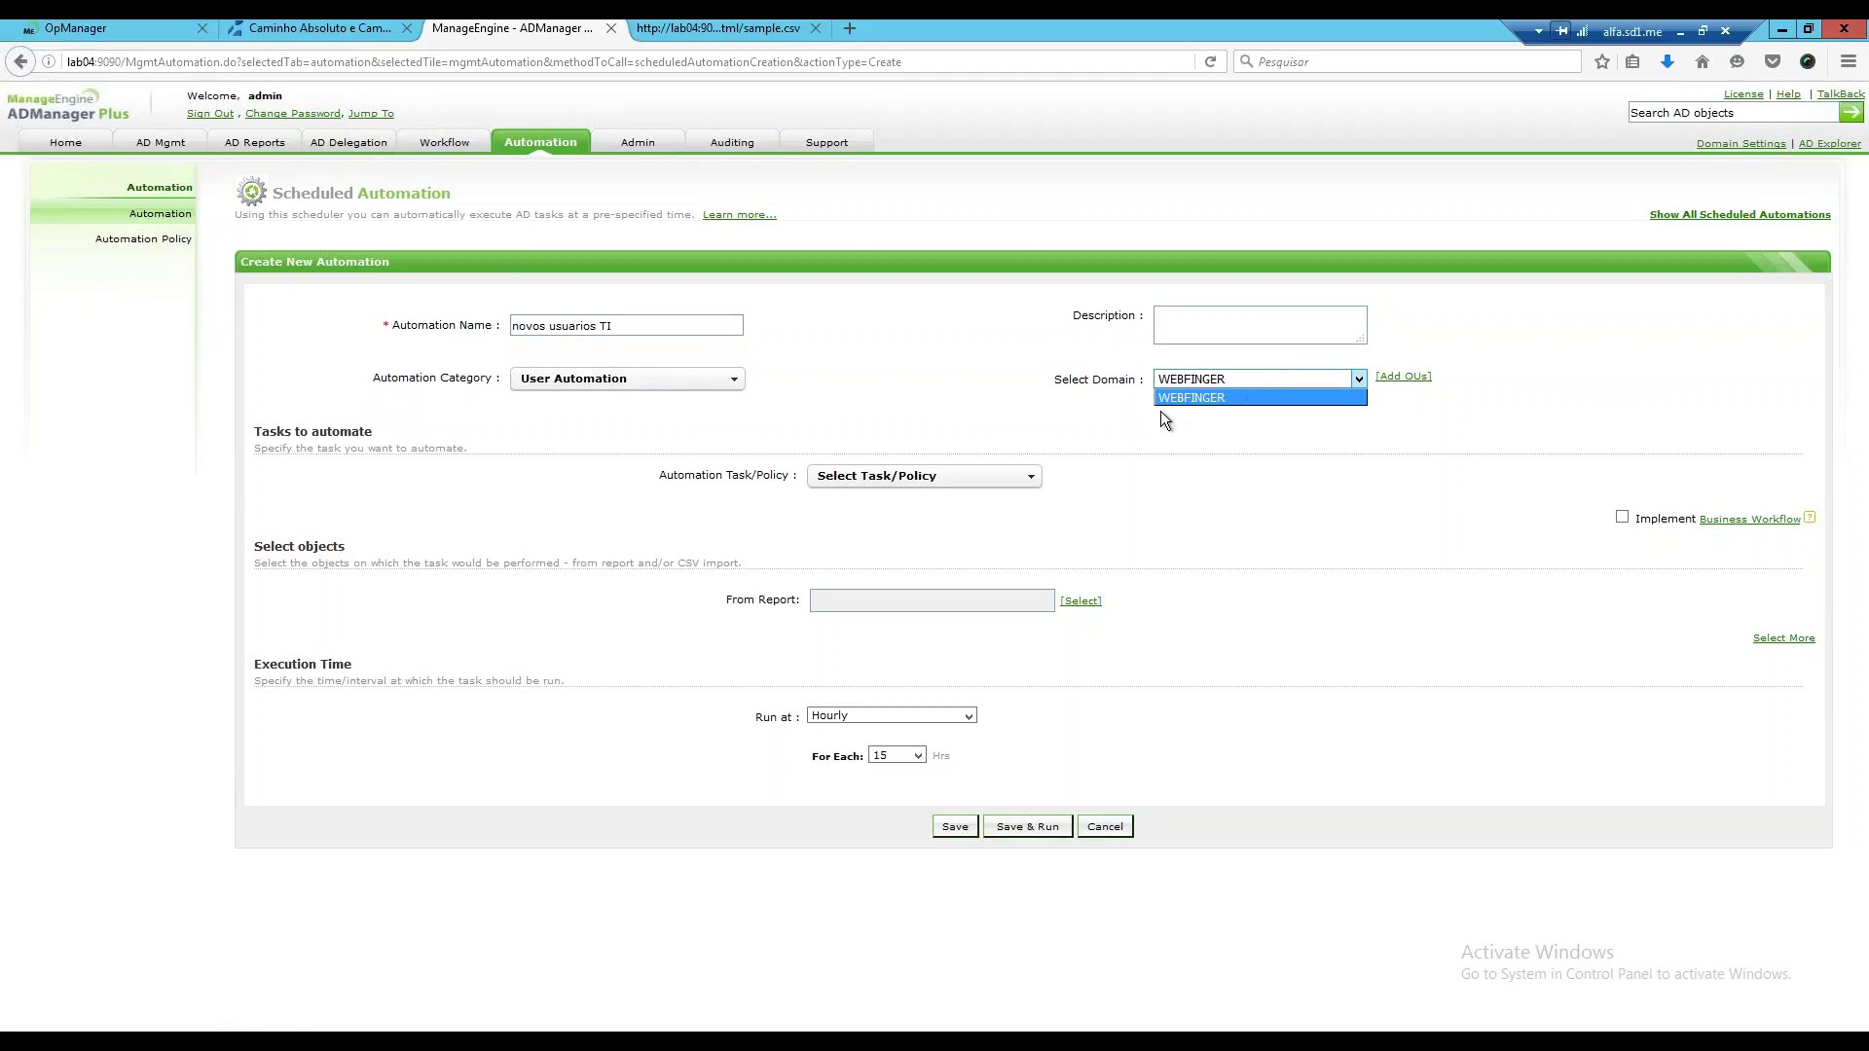
{"action": "left_click", "coordinate": [1358, 379]}
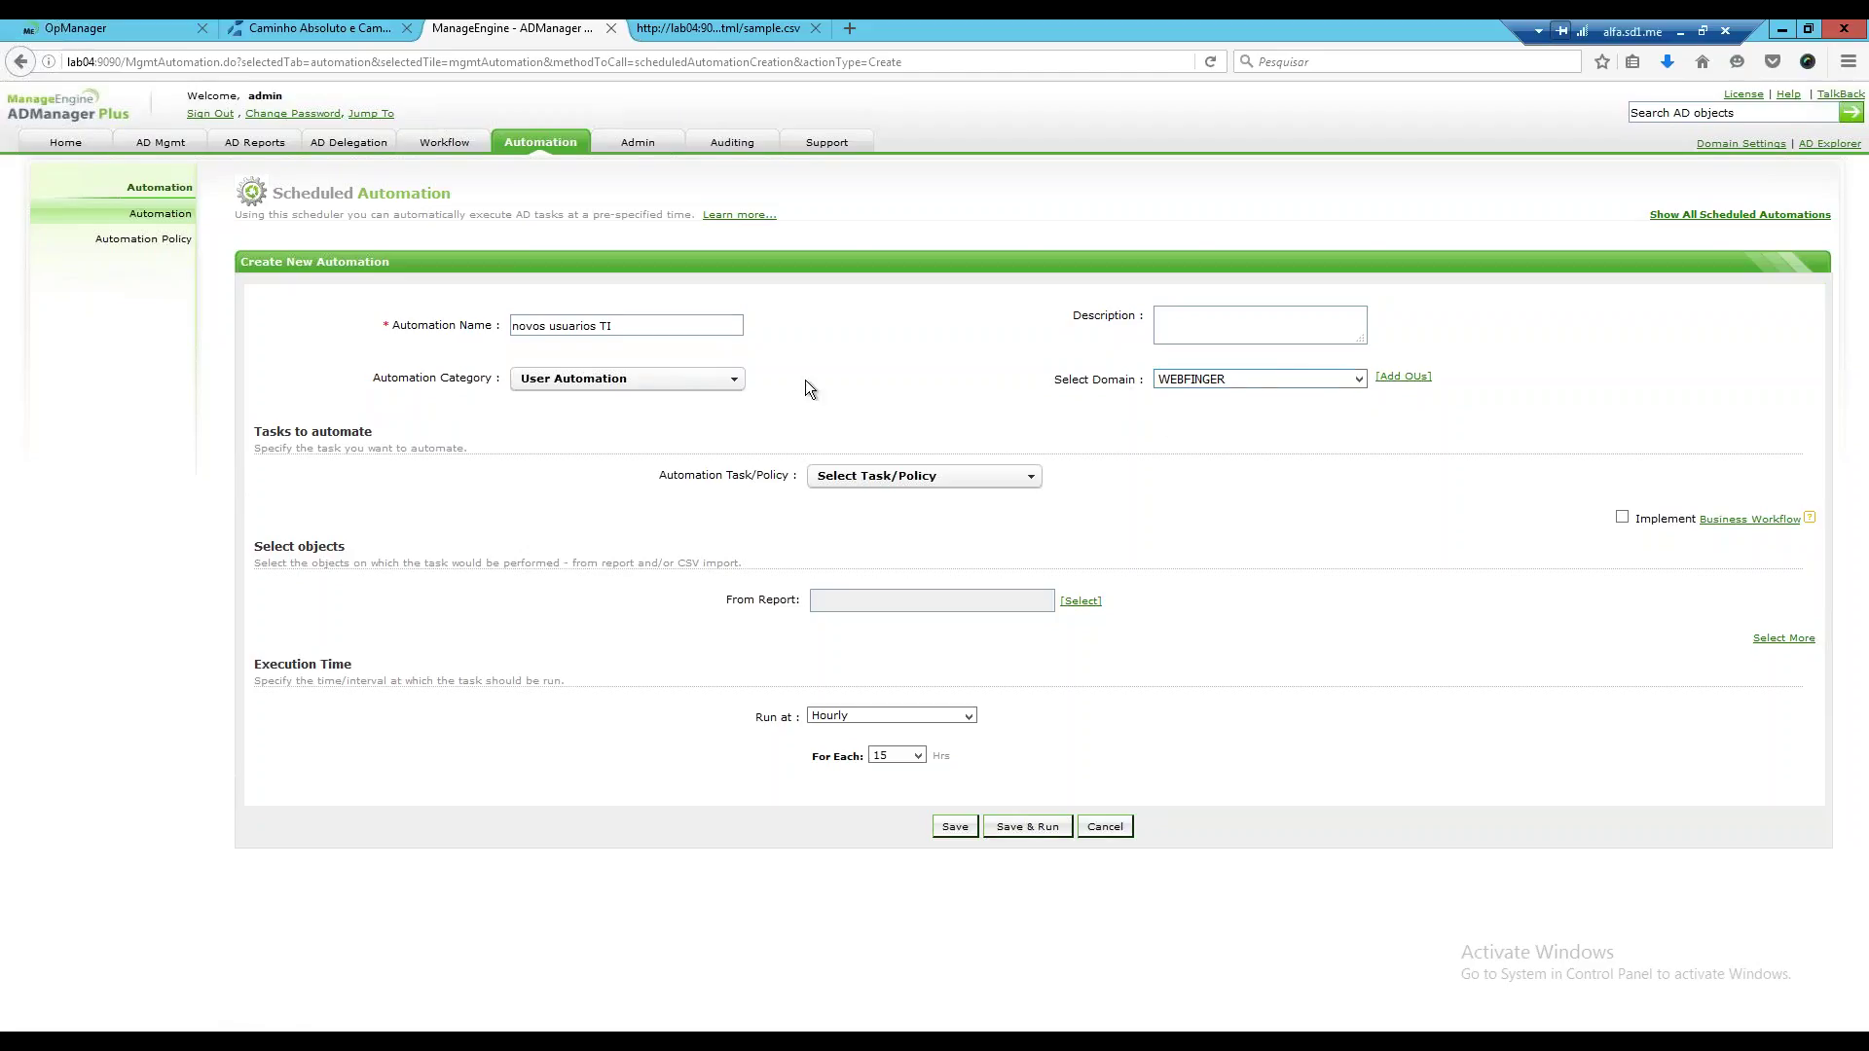
{"action": "left_click", "coordinate": [737, 381]}
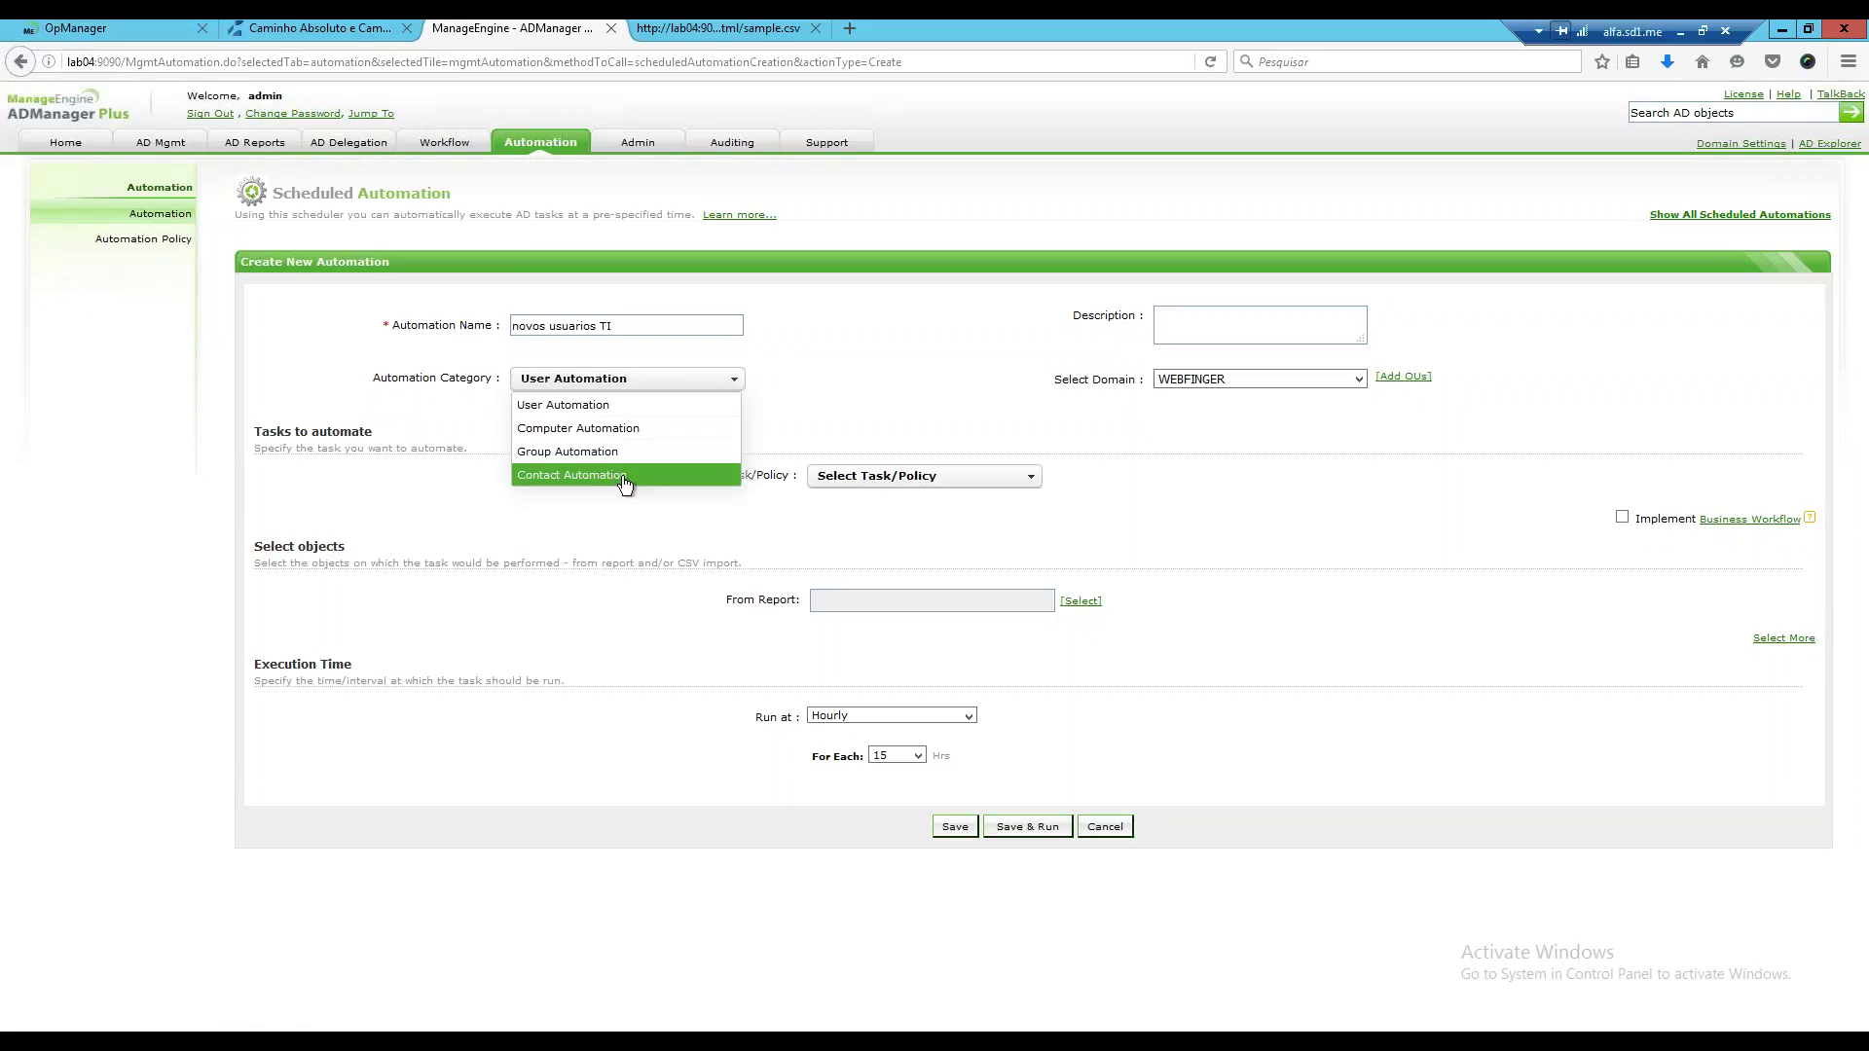
{"action": "left_click", "coordinate": [616, 409]}
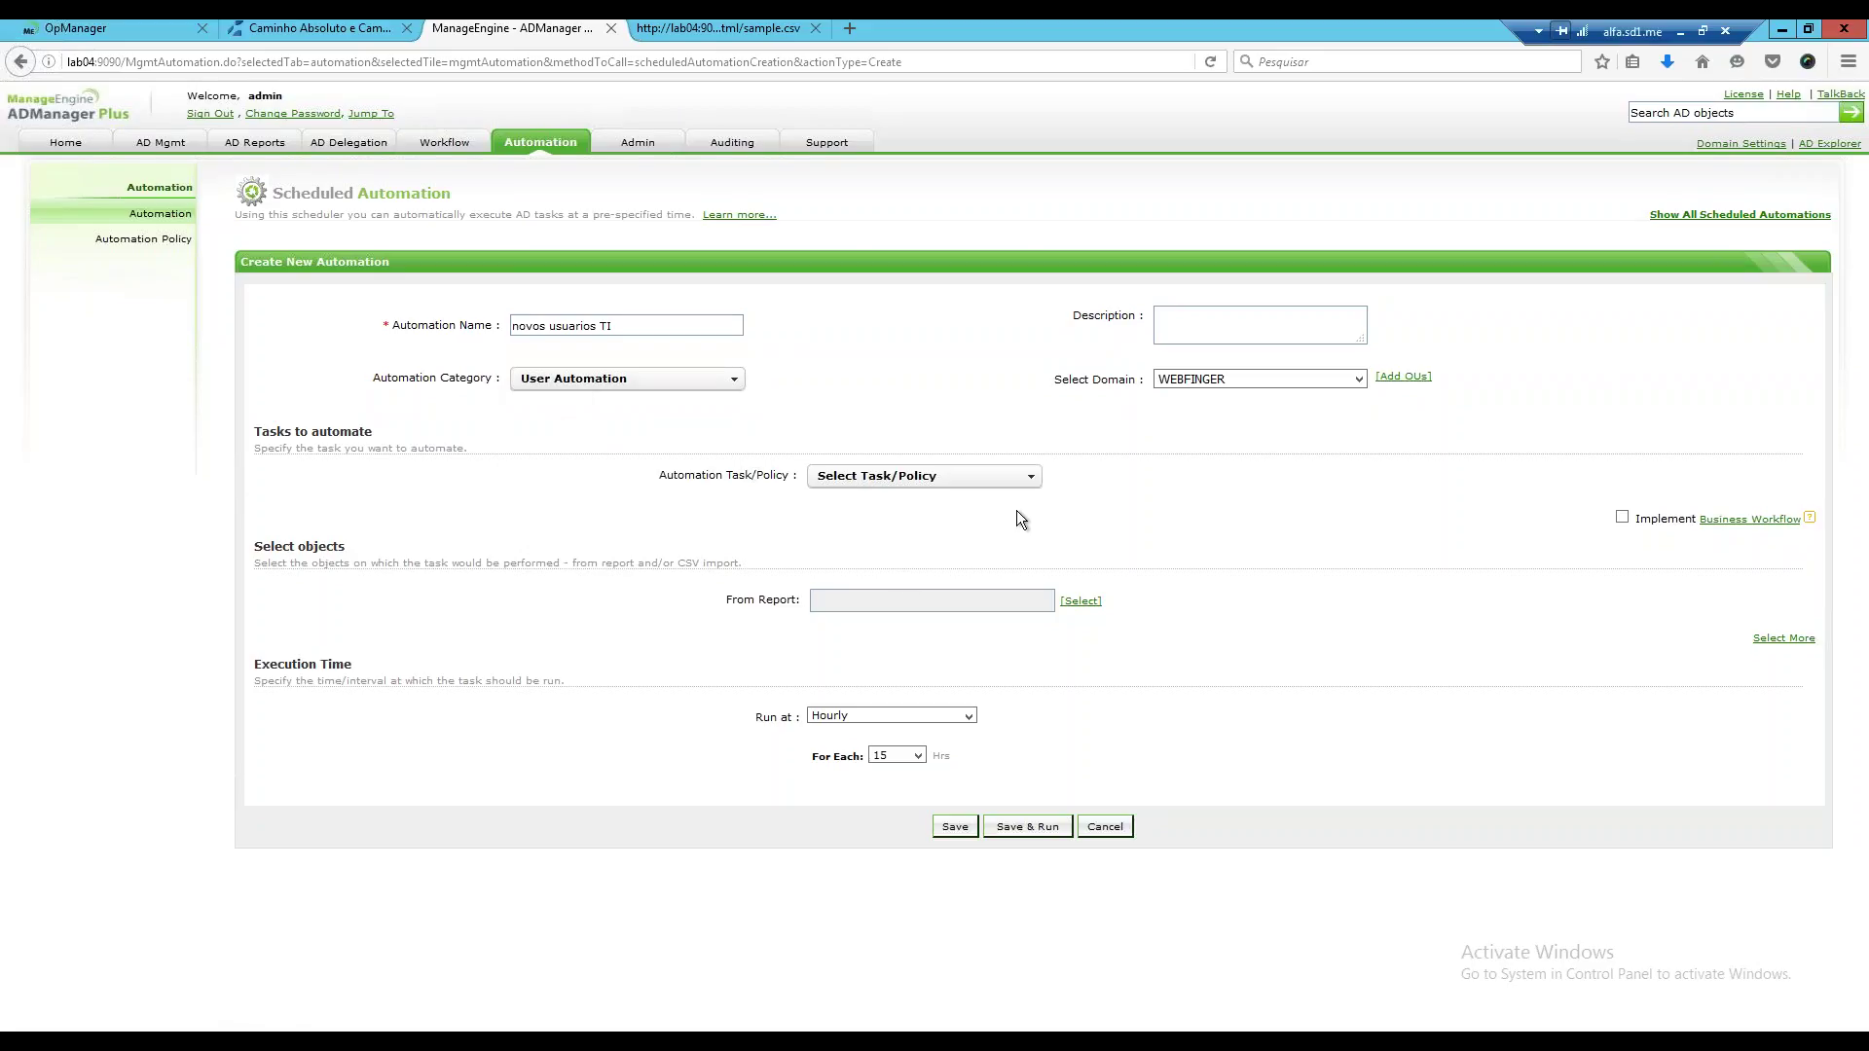
{"action": "left_click", "coordinate": [924, 475]}
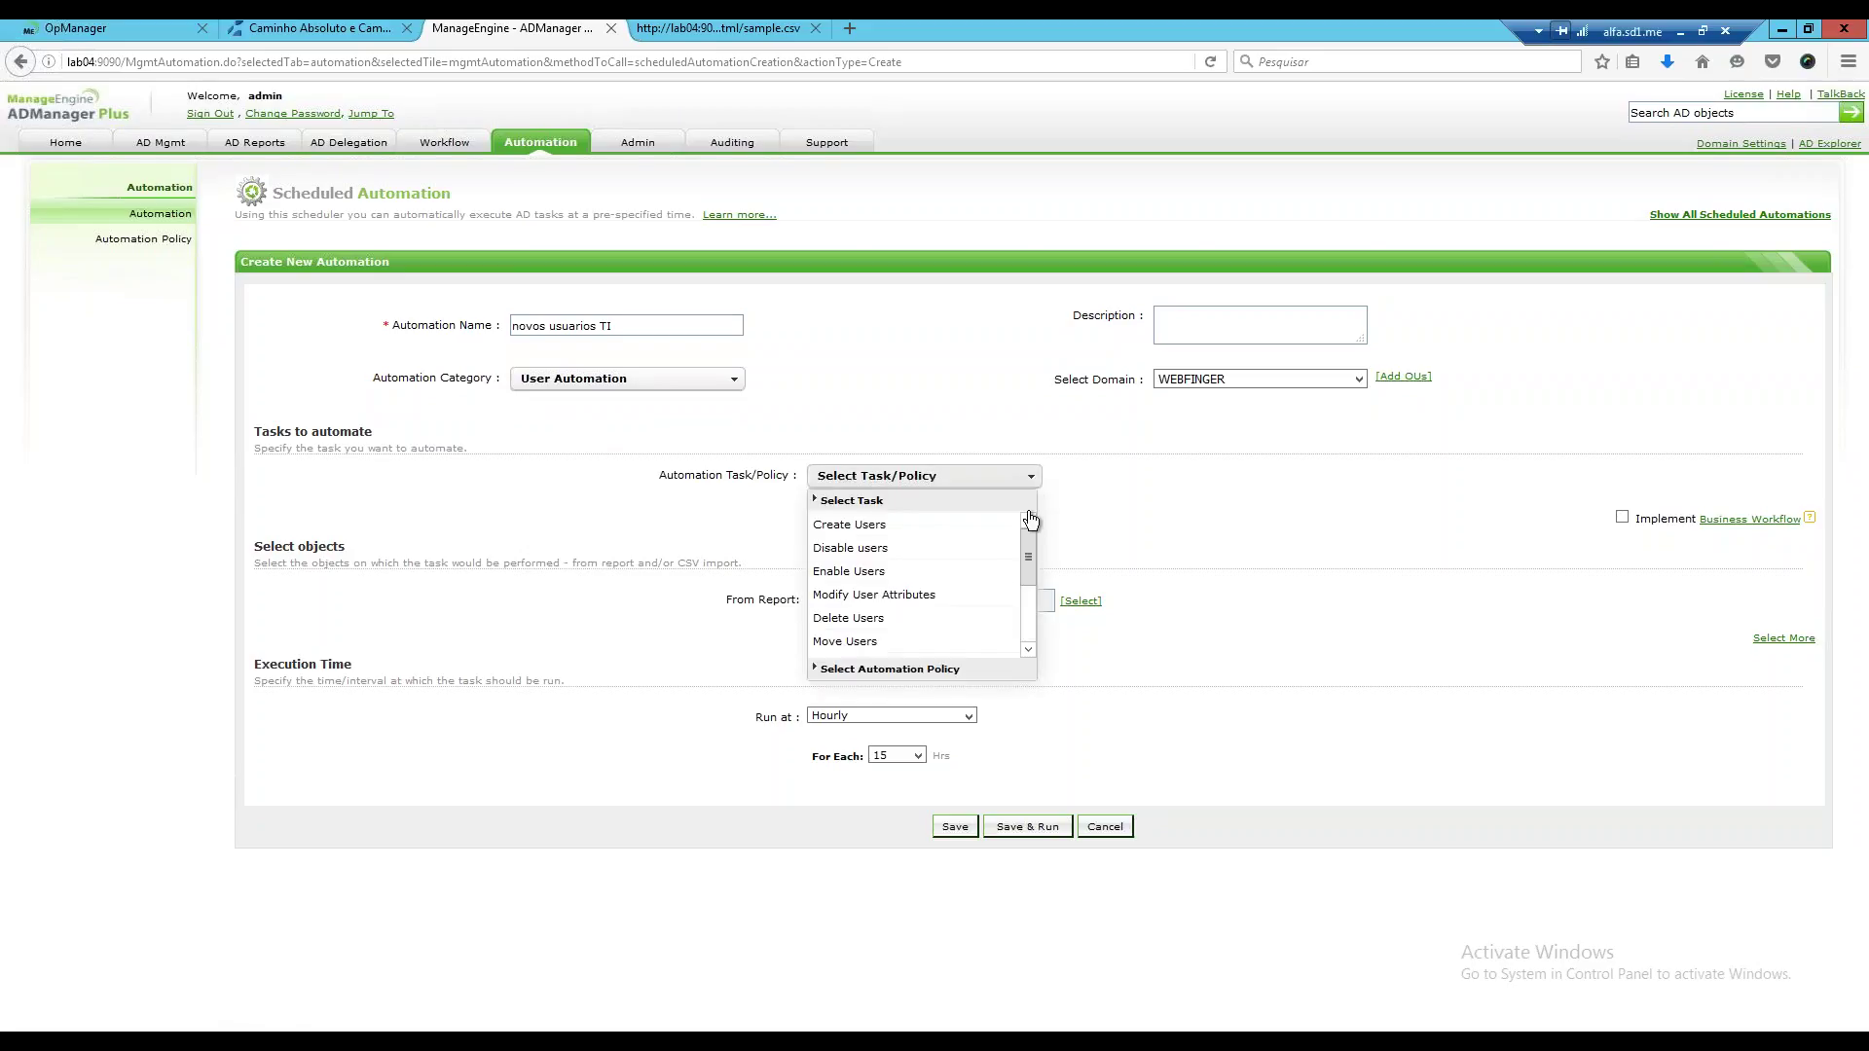
{"action": "mouse_move", "coordinate": [1031, 557]}
{"action": "left_mouse_down"}
{"action": "mouse_move", "coordinate": [1018, 639]}
{"action": "mouse_move", "coordinate": [1024, 548]}
{"action": "left_mouse_up"}
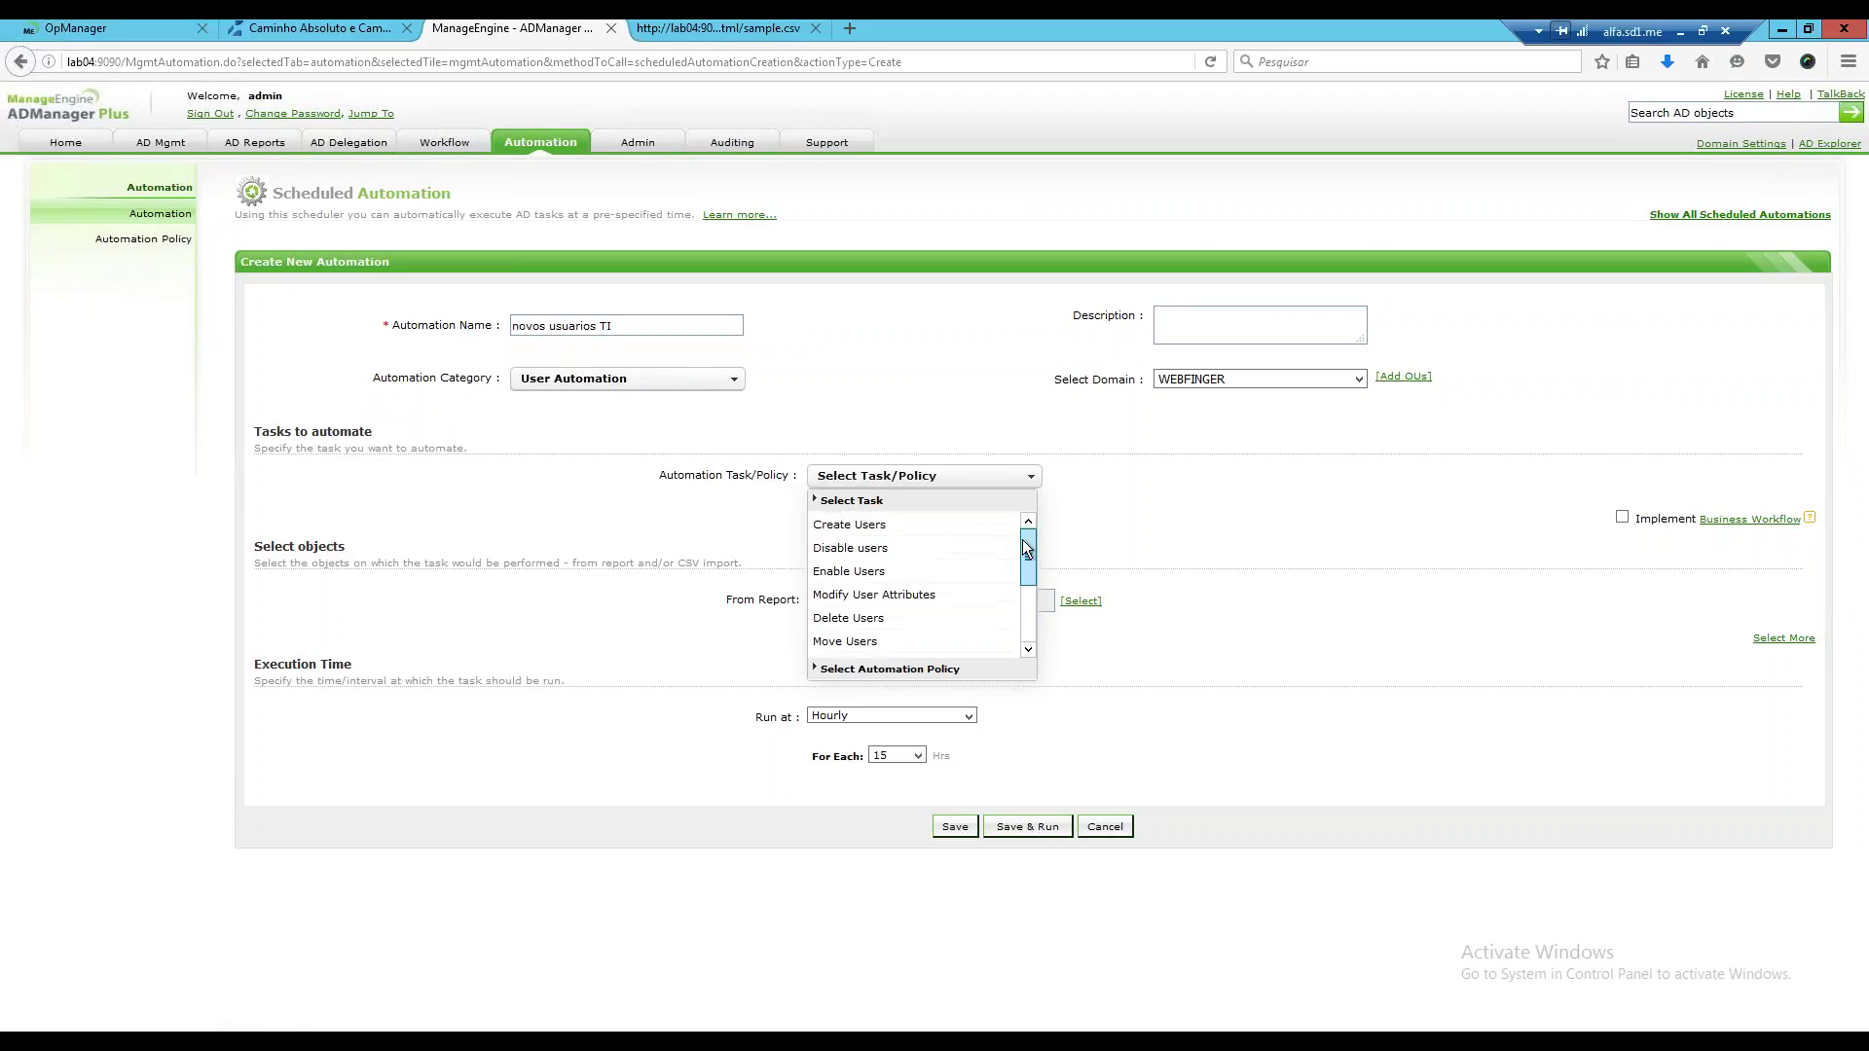
{"action": "left_click", "coordinate": [876, 534]}
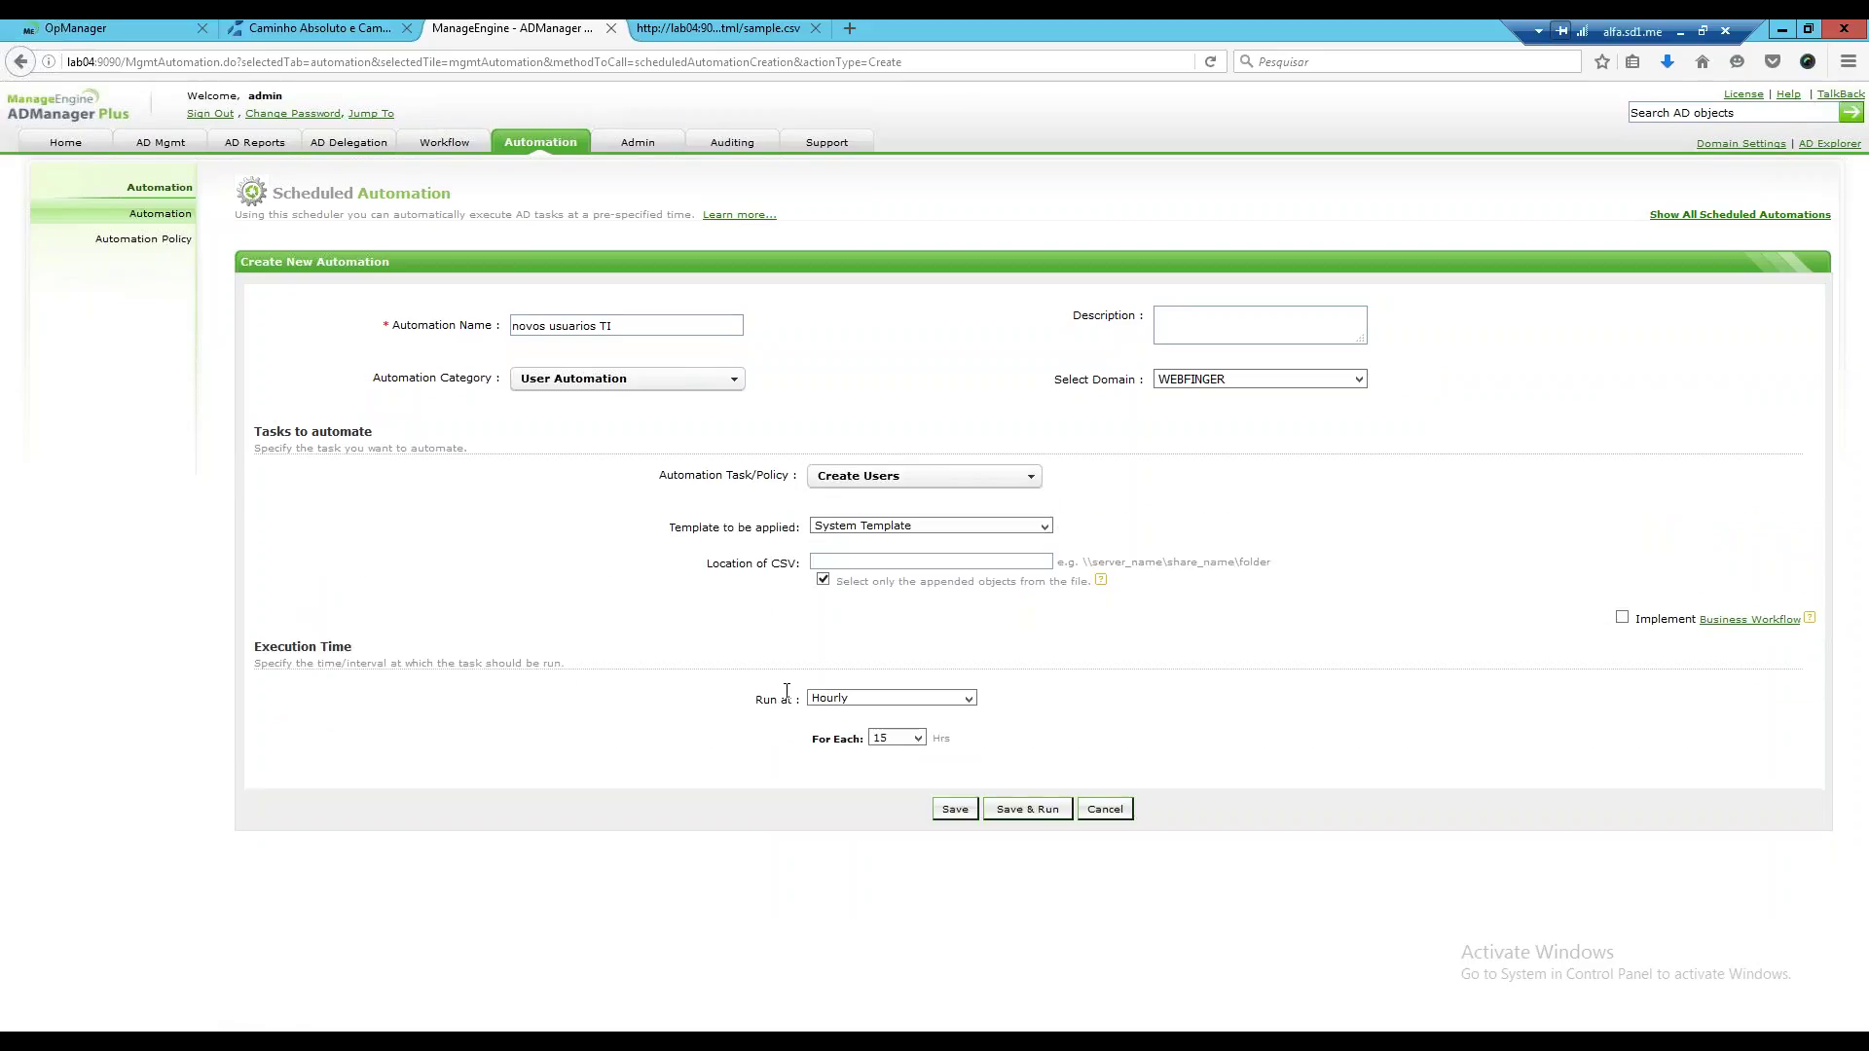
{"action": "left_click", "coordinate": [1044, 526]}
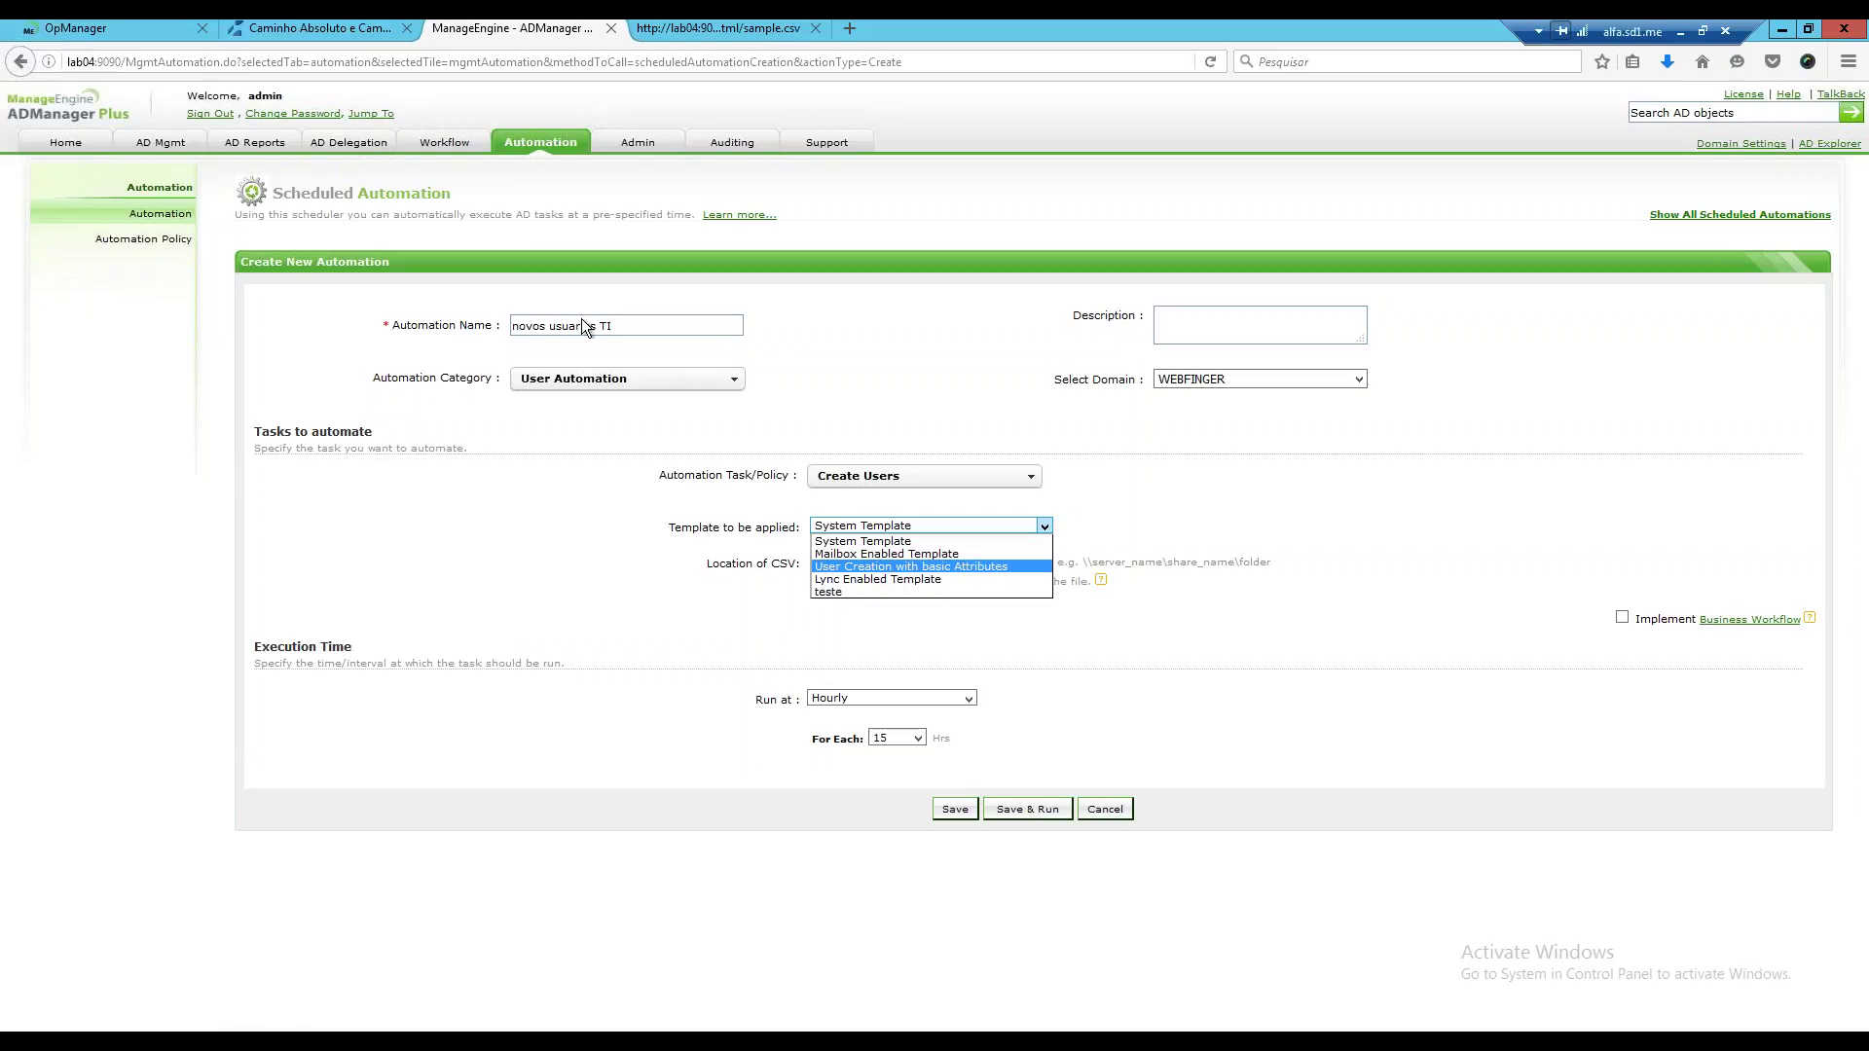
{"action": "key", "text": "Up"}
{"action": "key", "text": "Up"}
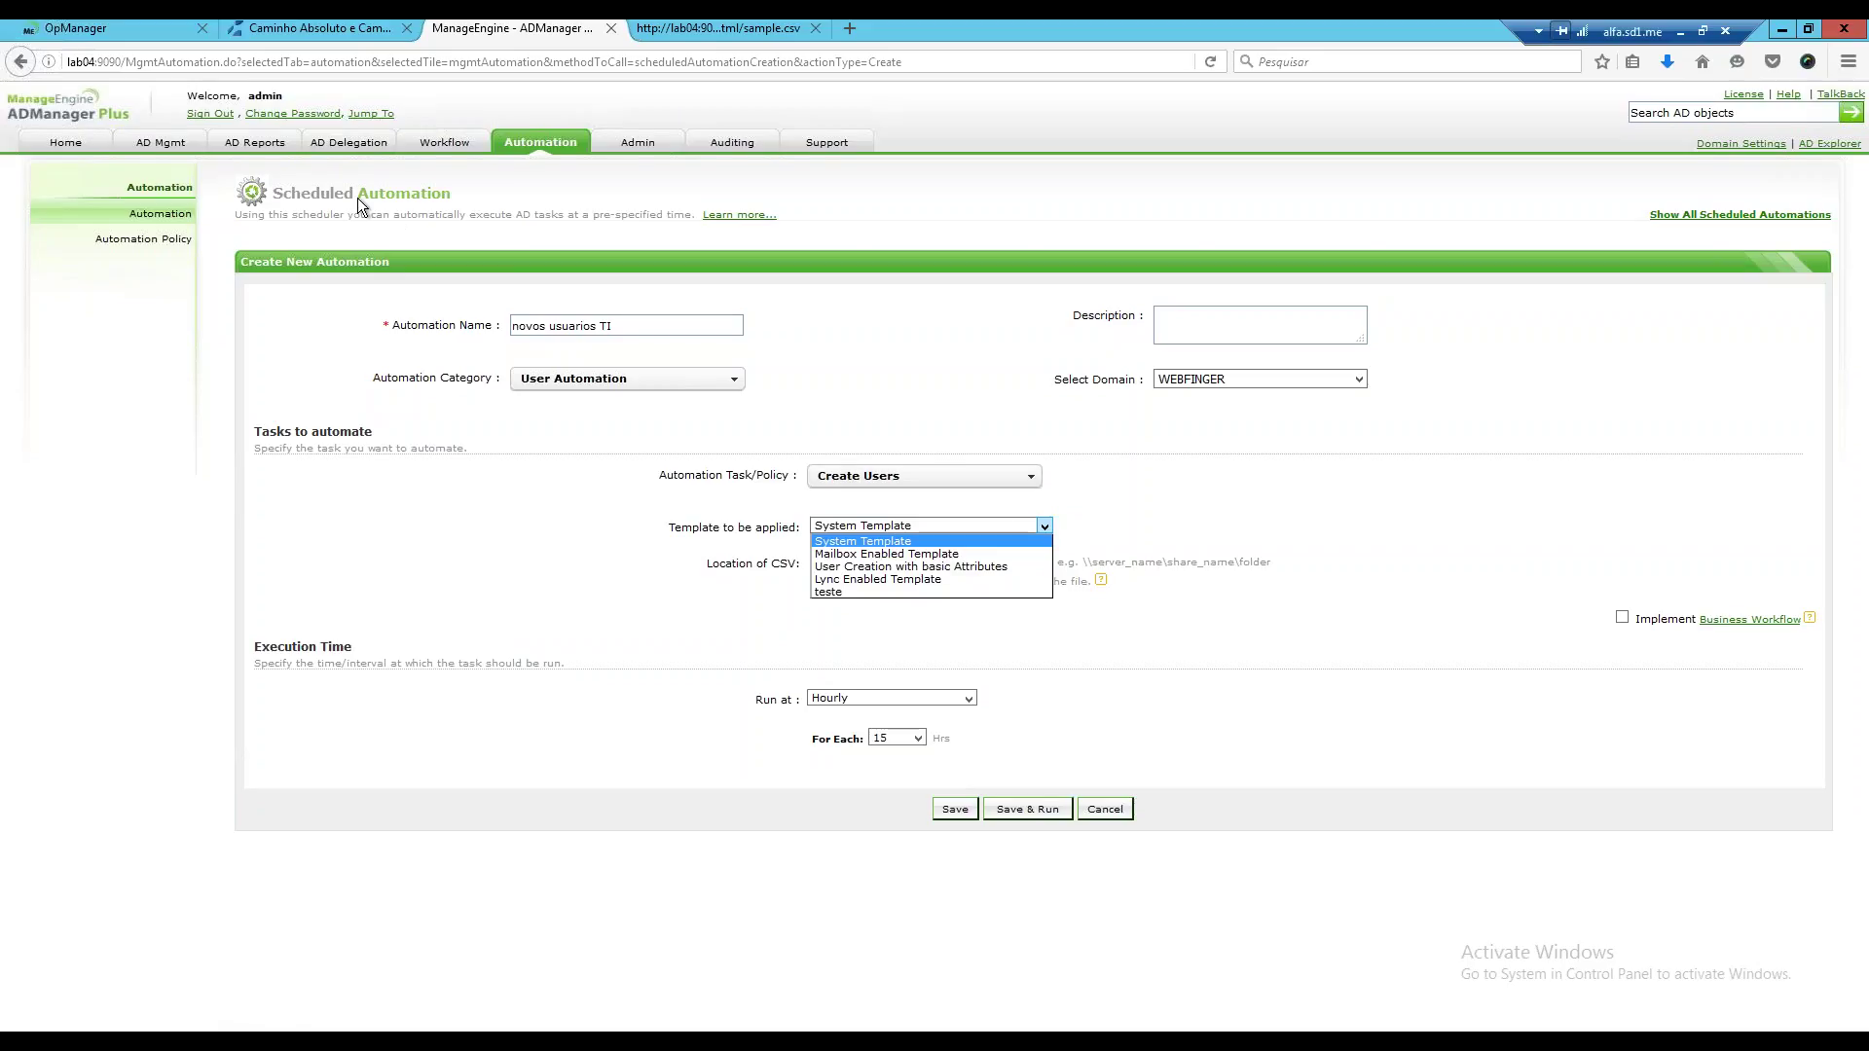
{"action": "key", "text": "Return"}
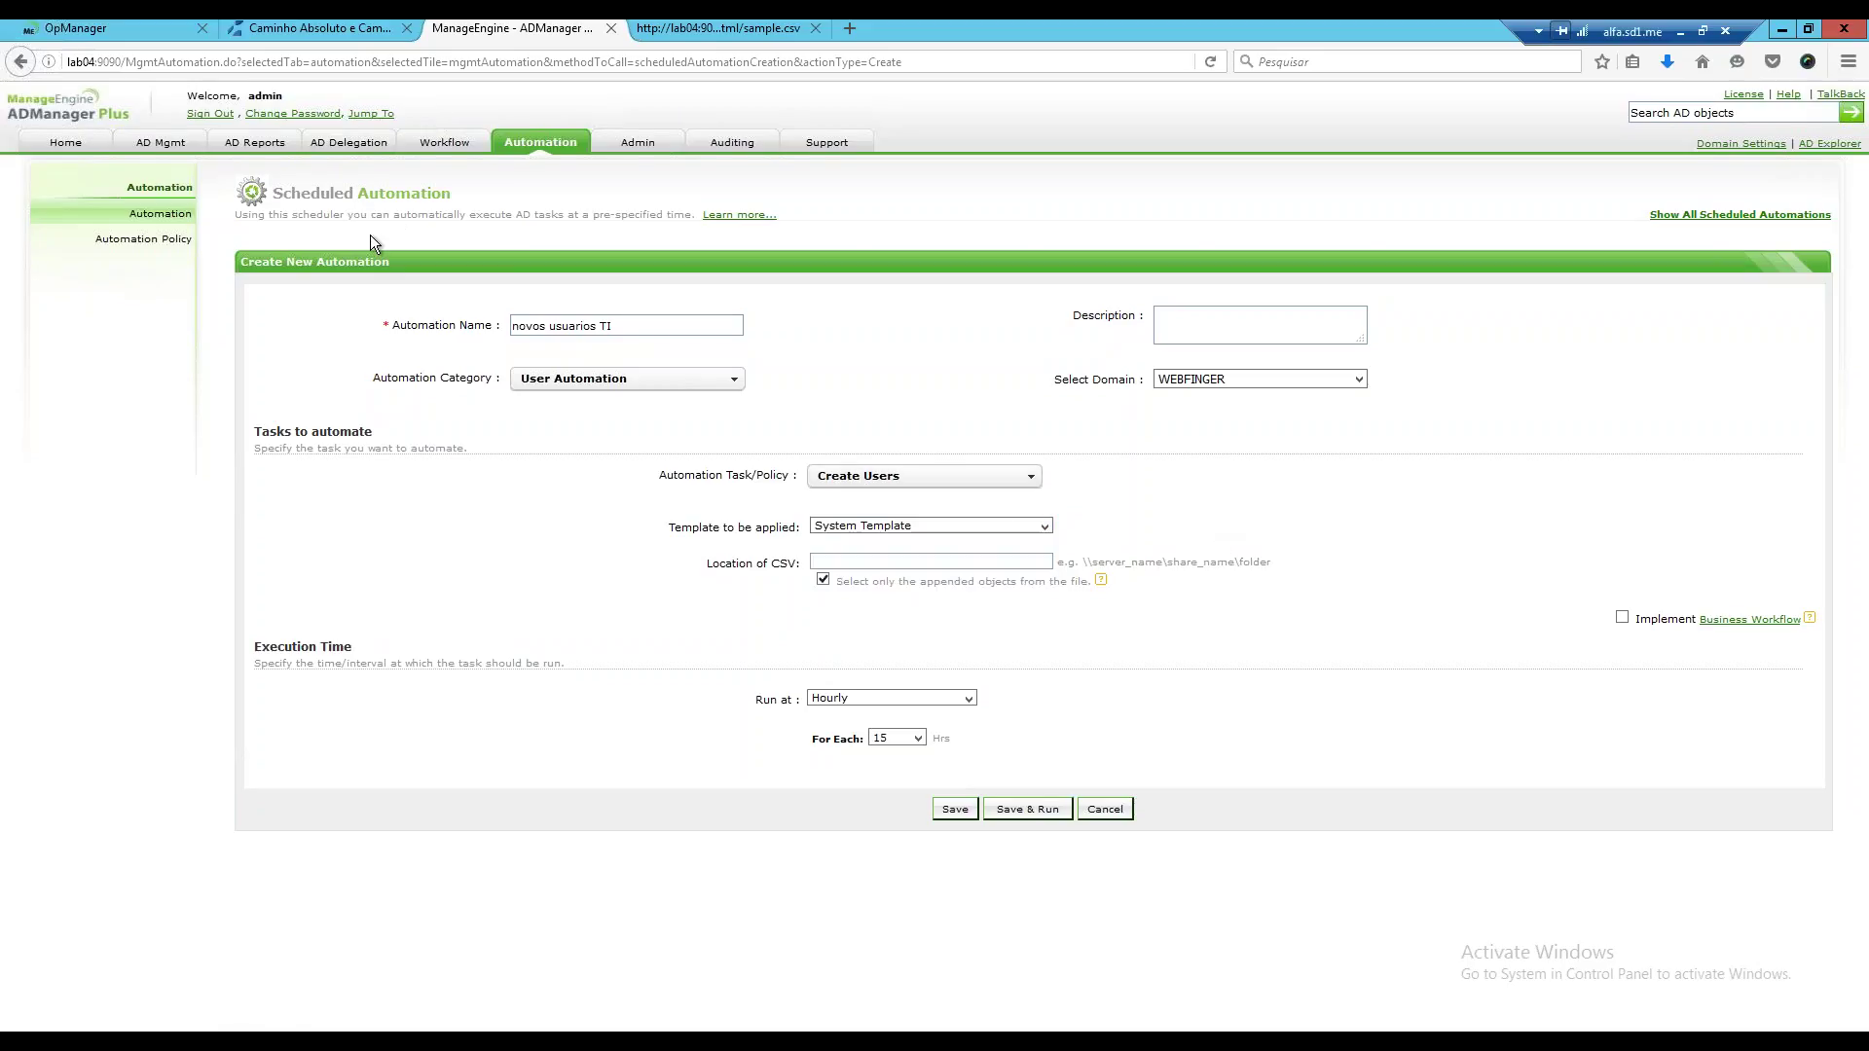
Open AD Mgmt in a new browser tab, retrying the load, to reach Bulk User Management.
{"action": "right_click", "coordinate": [159, 152]}
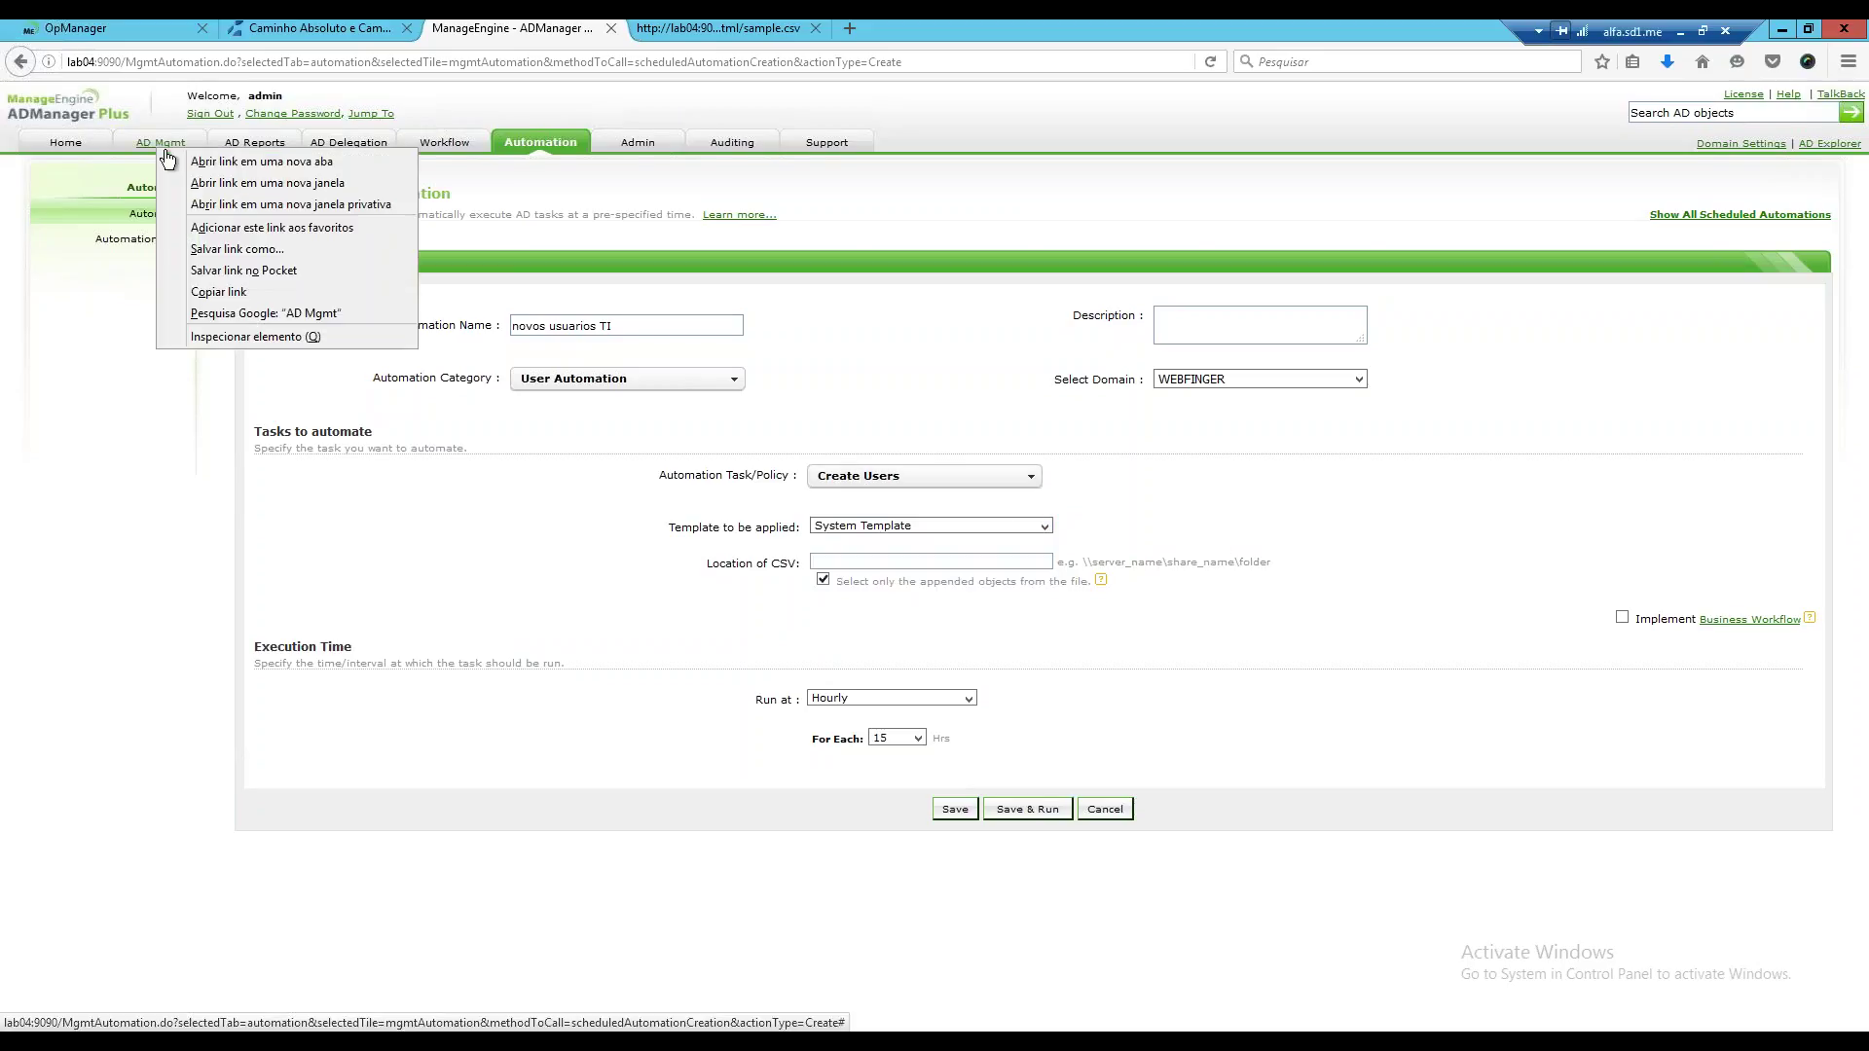
{"action": "left_click", "coordinate": [233, 161]}
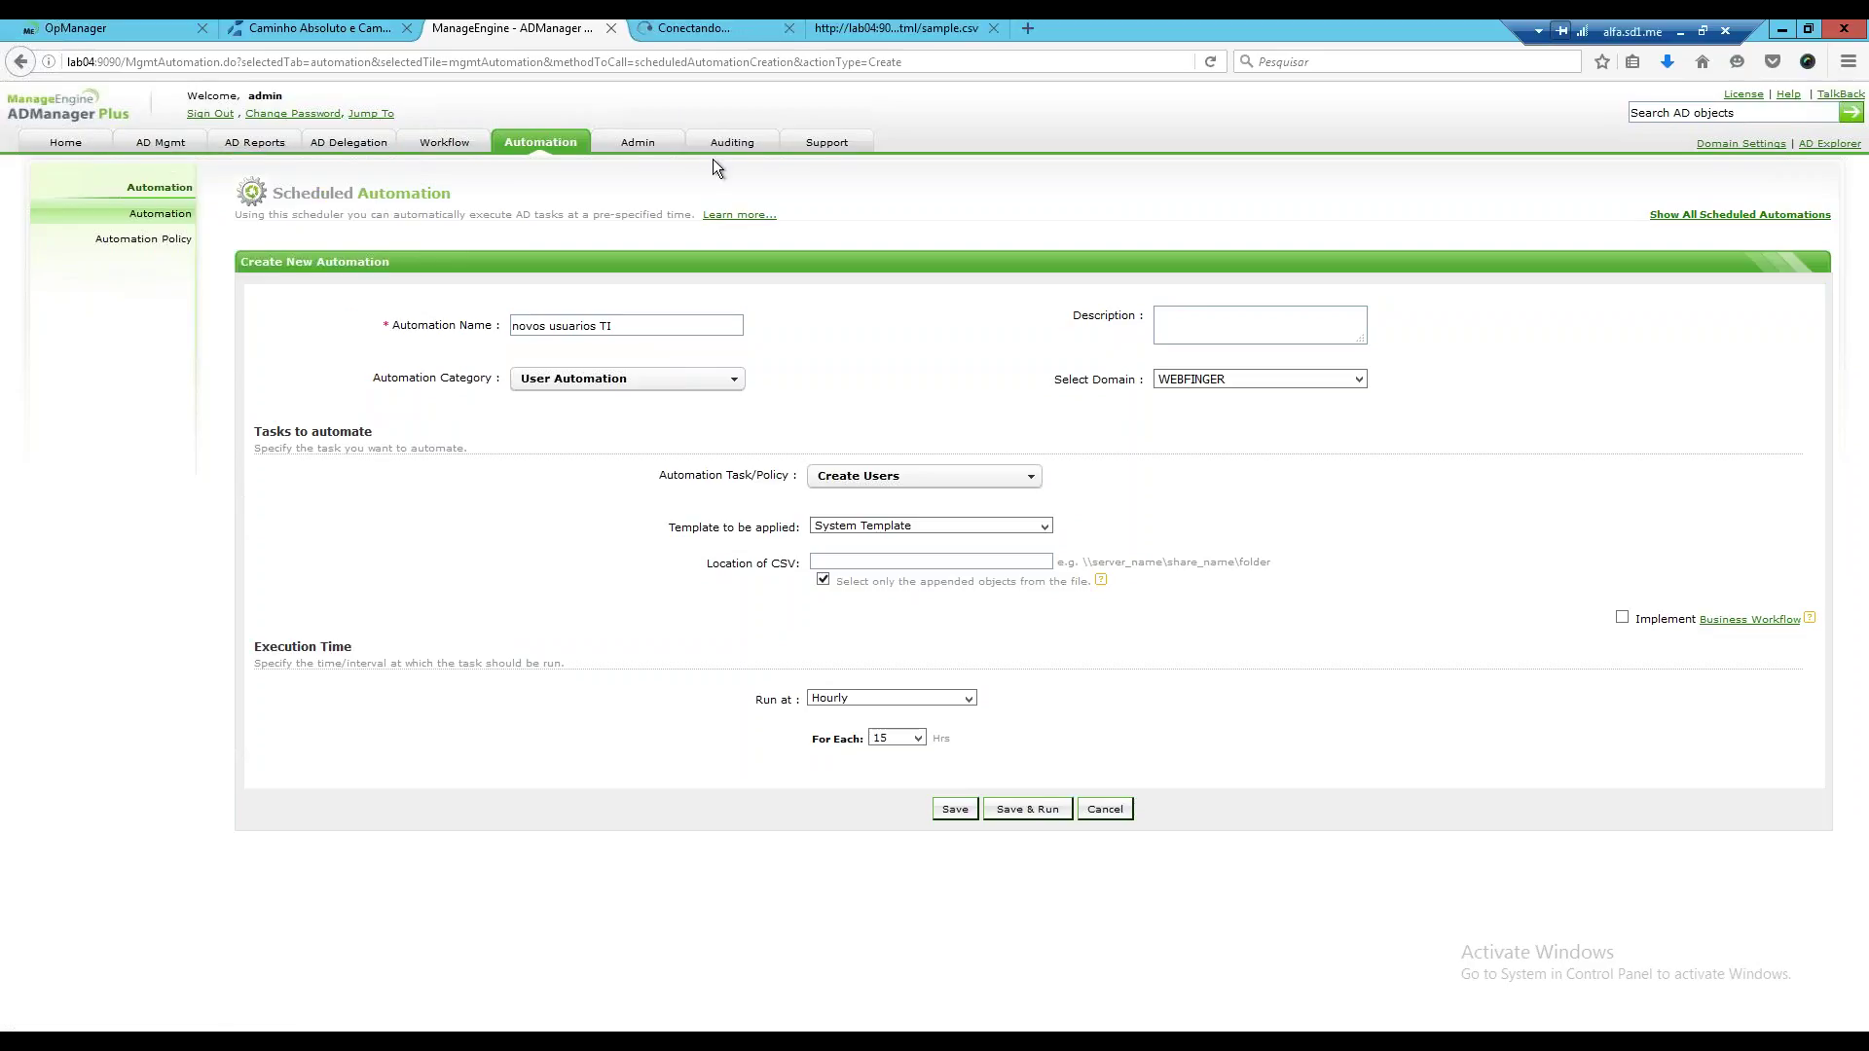
{"action": "left_click", "coordinate": [701, 29]}
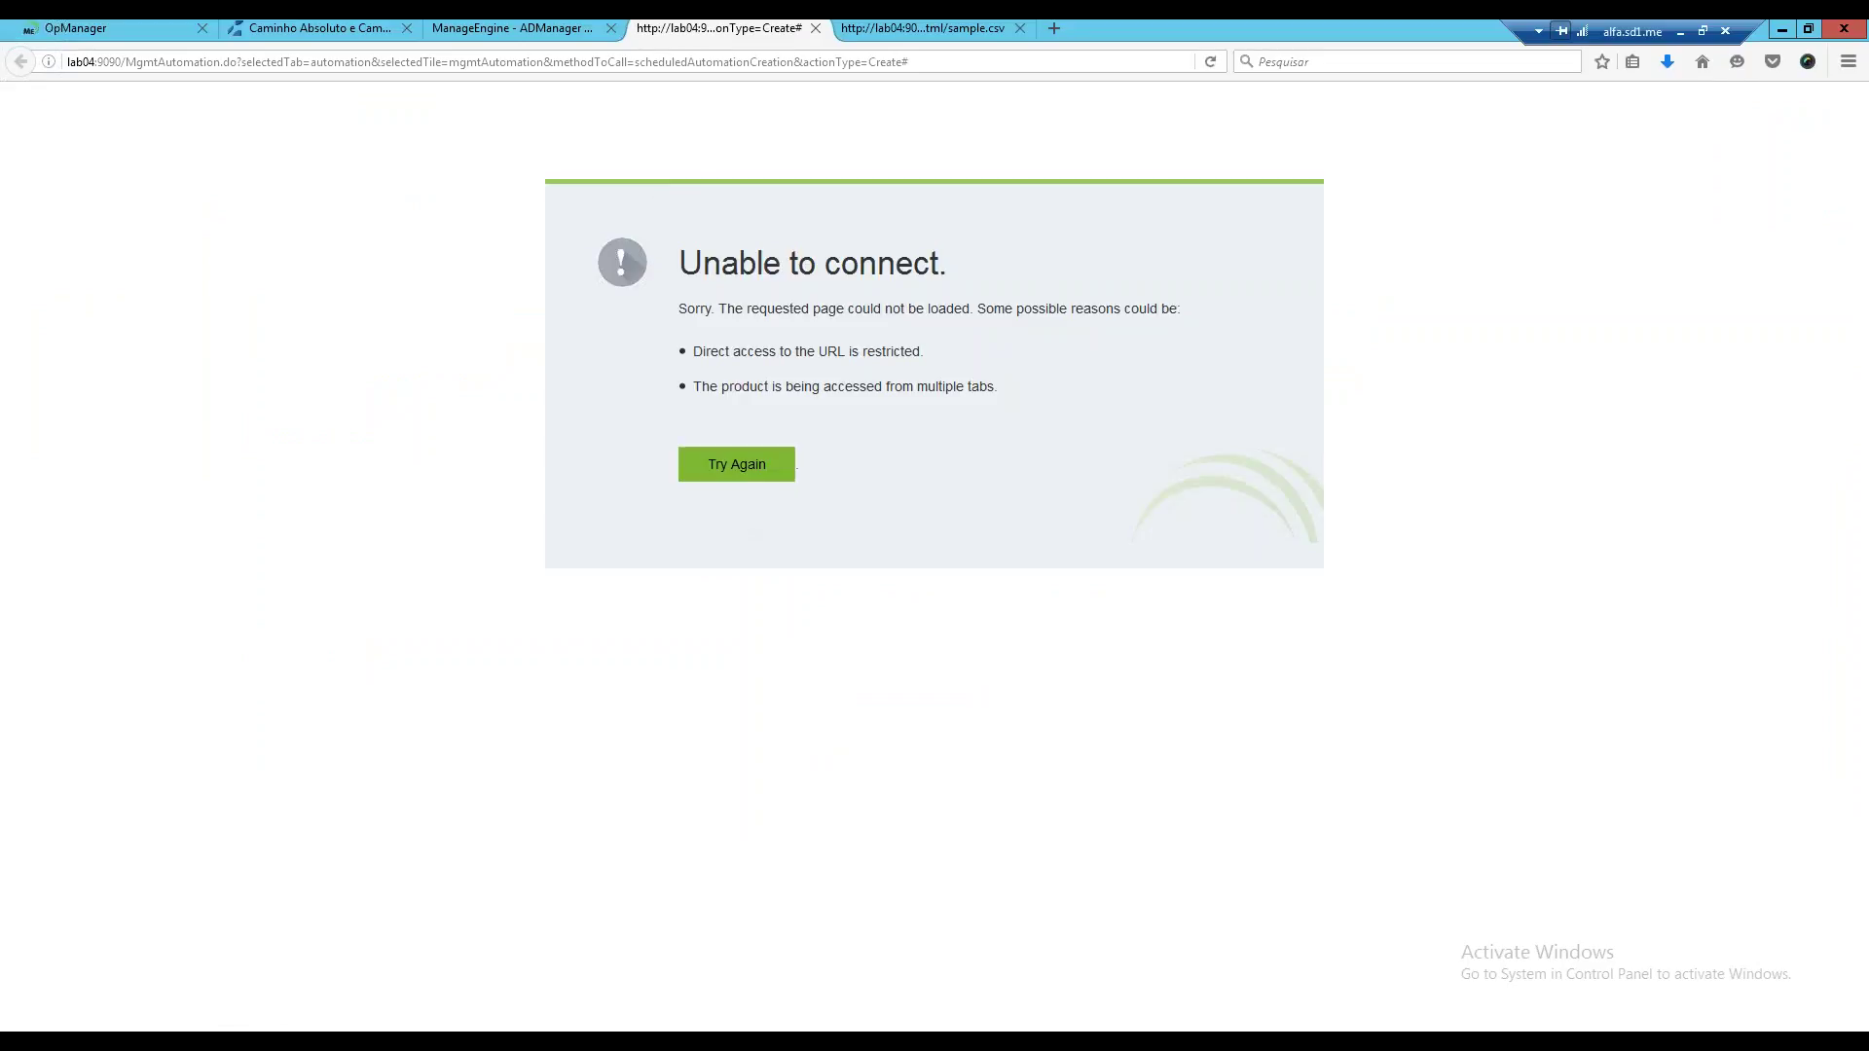
{"action": "left_click", "coordinate": [736, 465]}
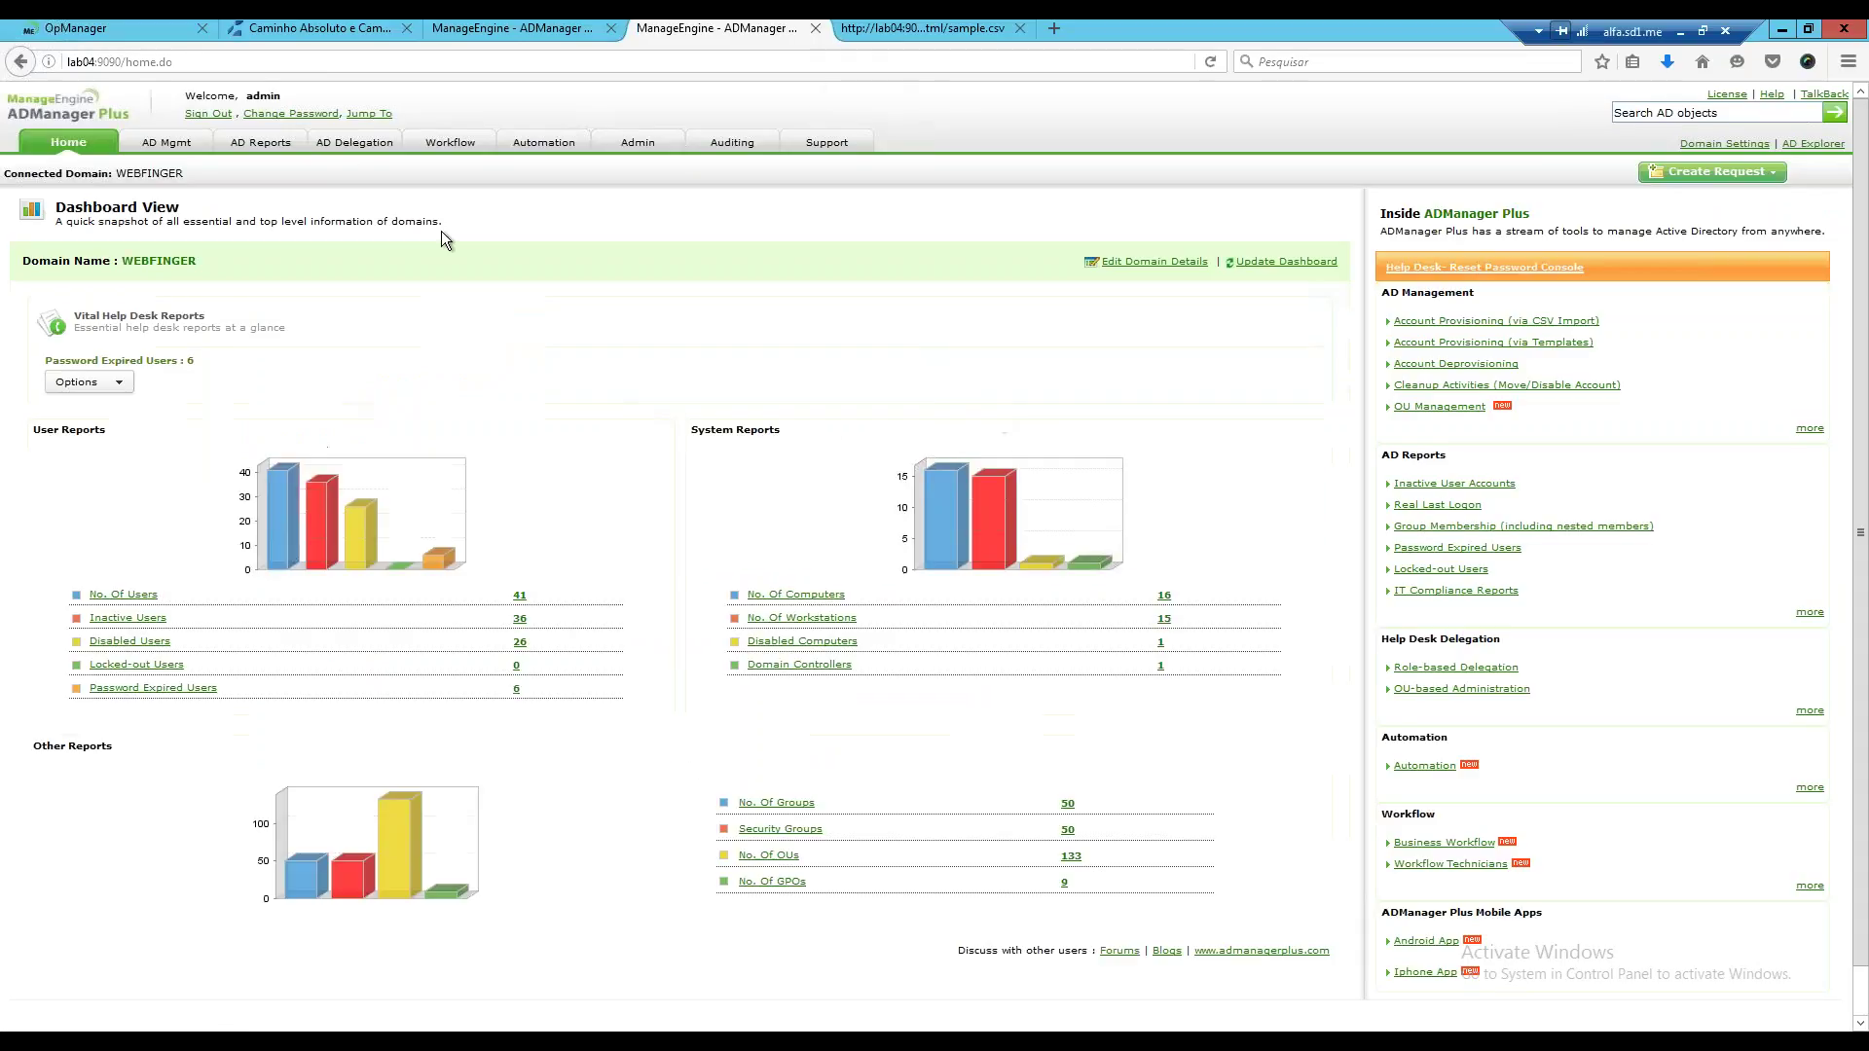
{"action": "left_click", "coordinate": [167, 142]}
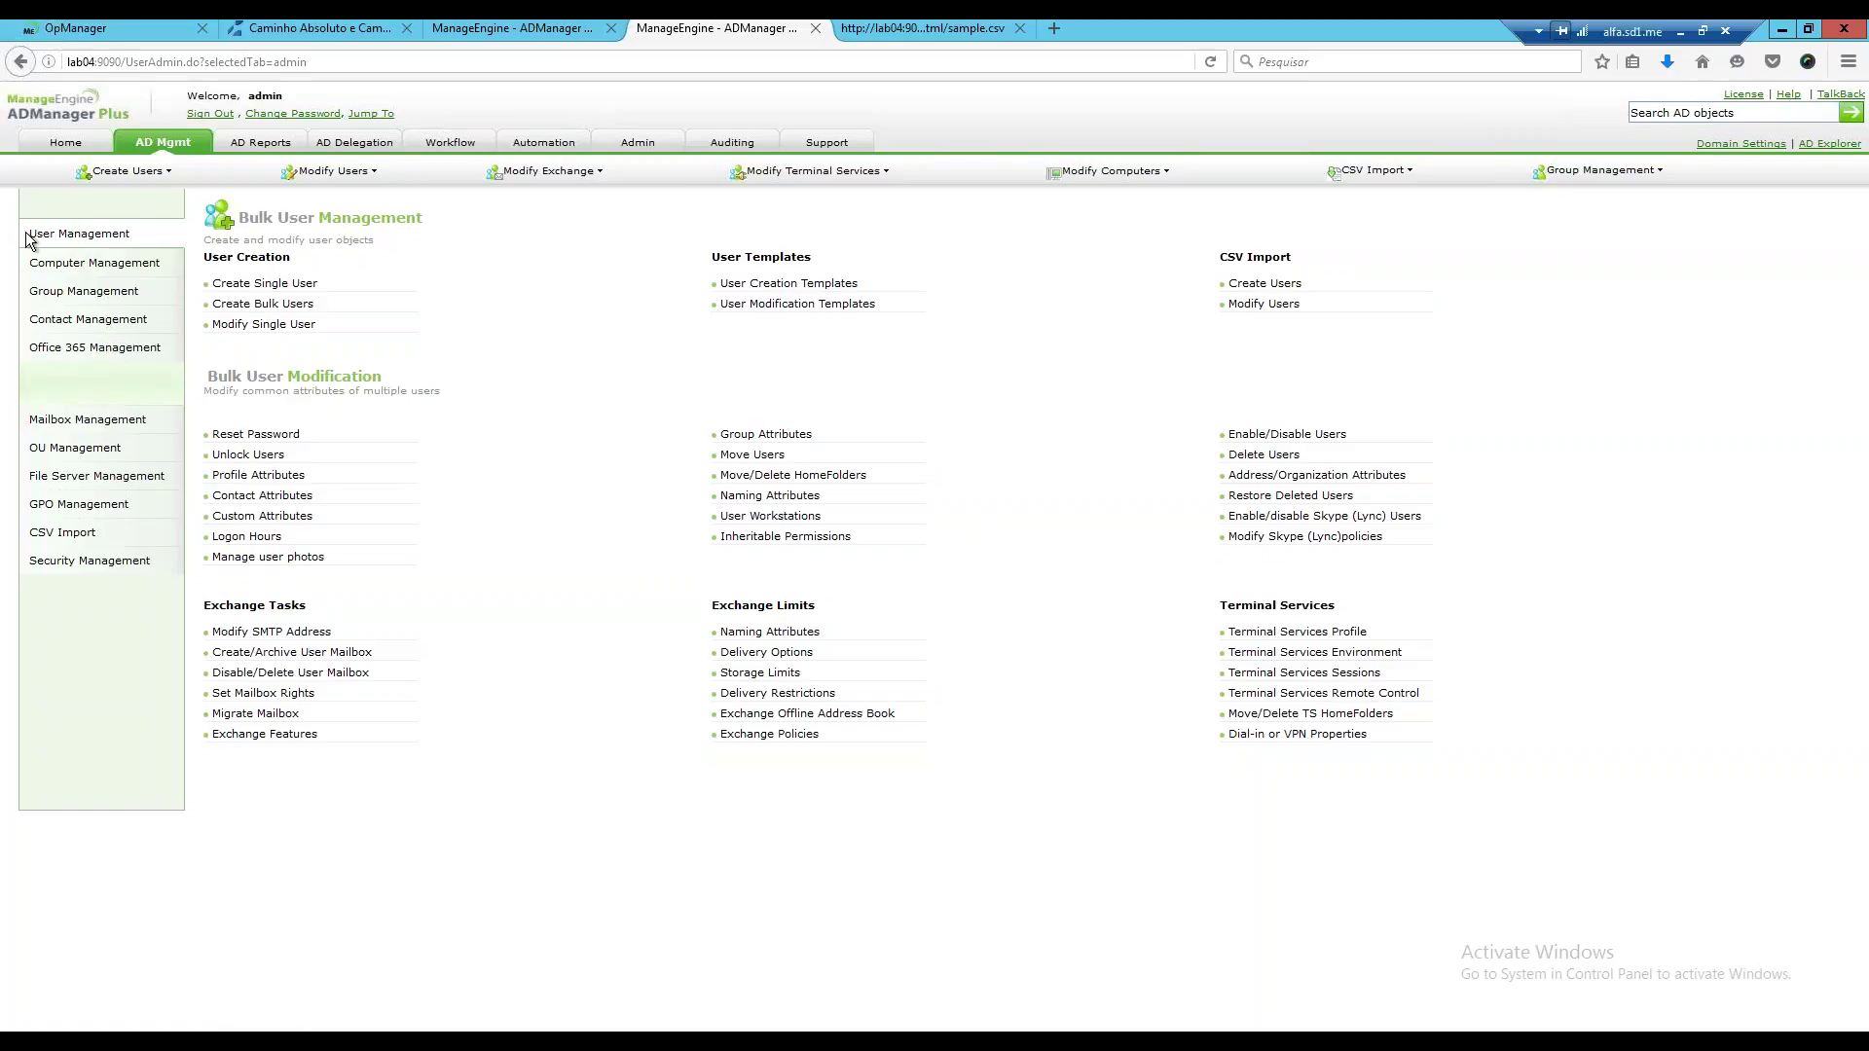
Create a new template from User Management's User Creation Templates list.
{"action": "left_click", "coordinate": [821, 285]}
{"action": "left_click", "coordinate": [822, 287]}
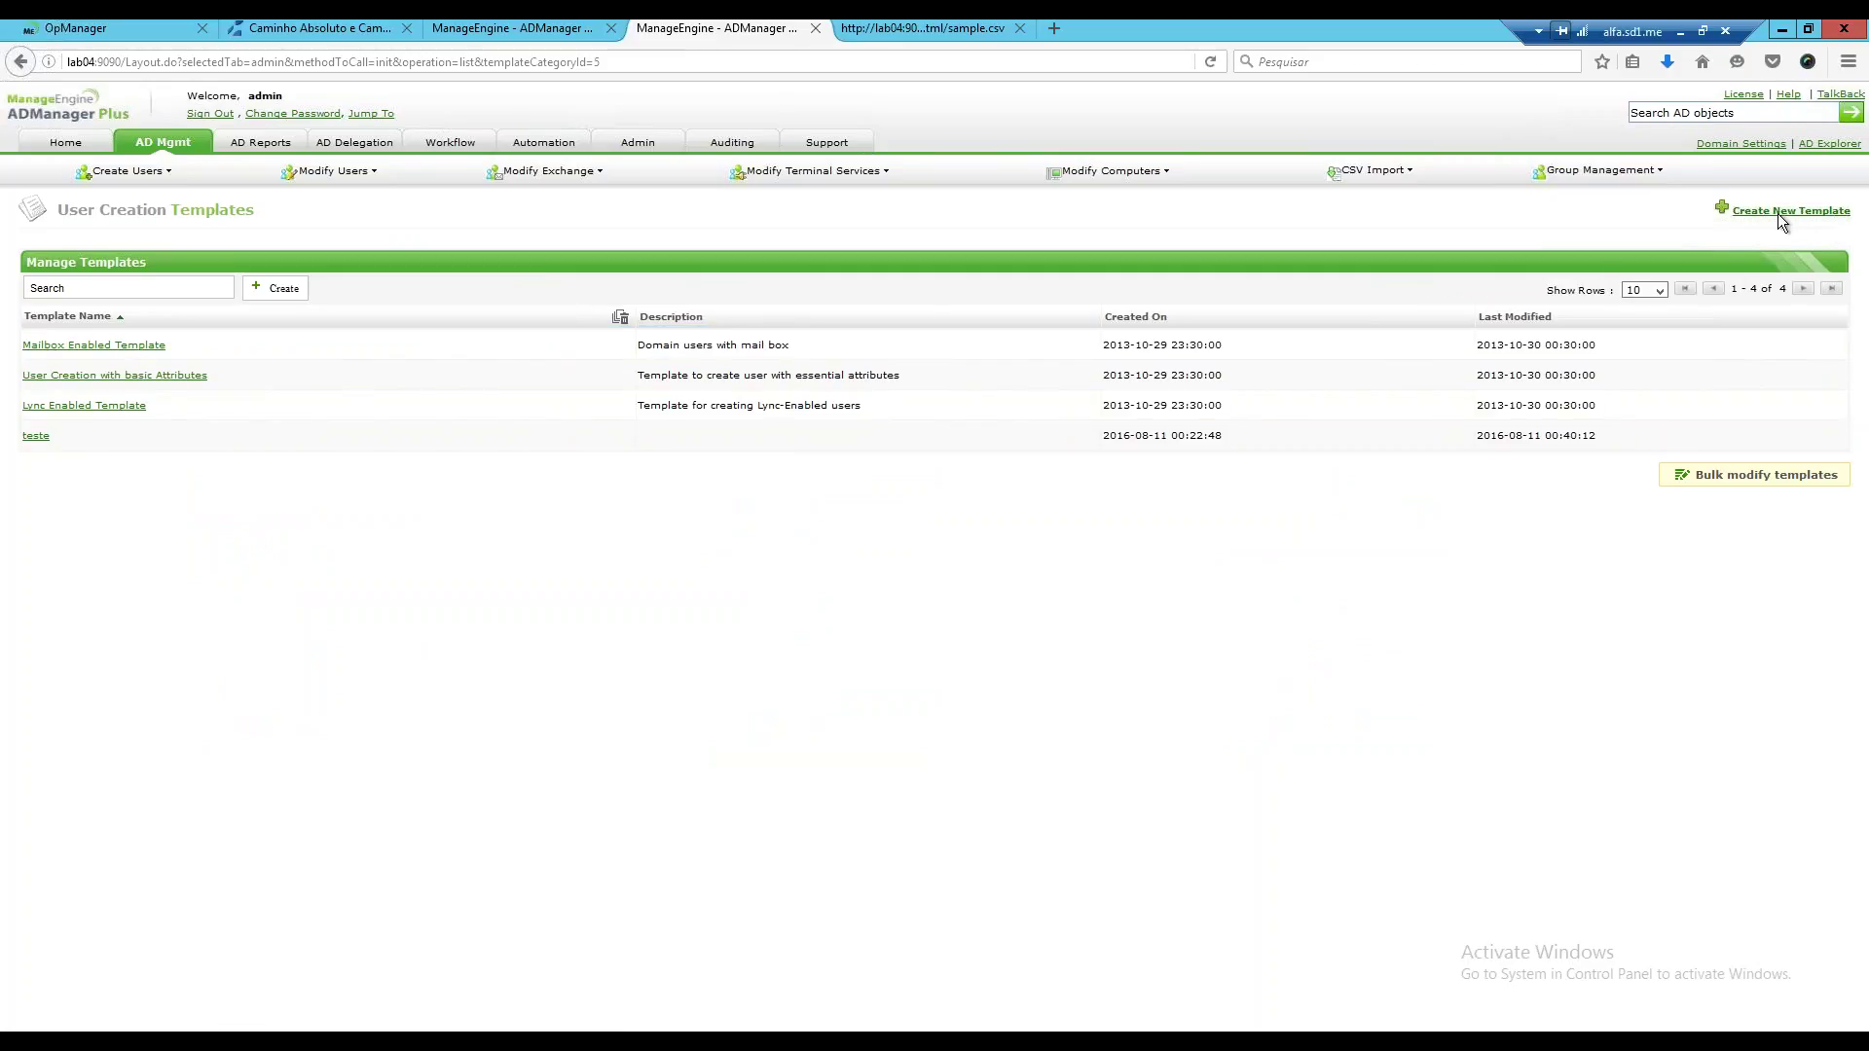
{"action": "left_click", "coordinate": [1777, 213]}
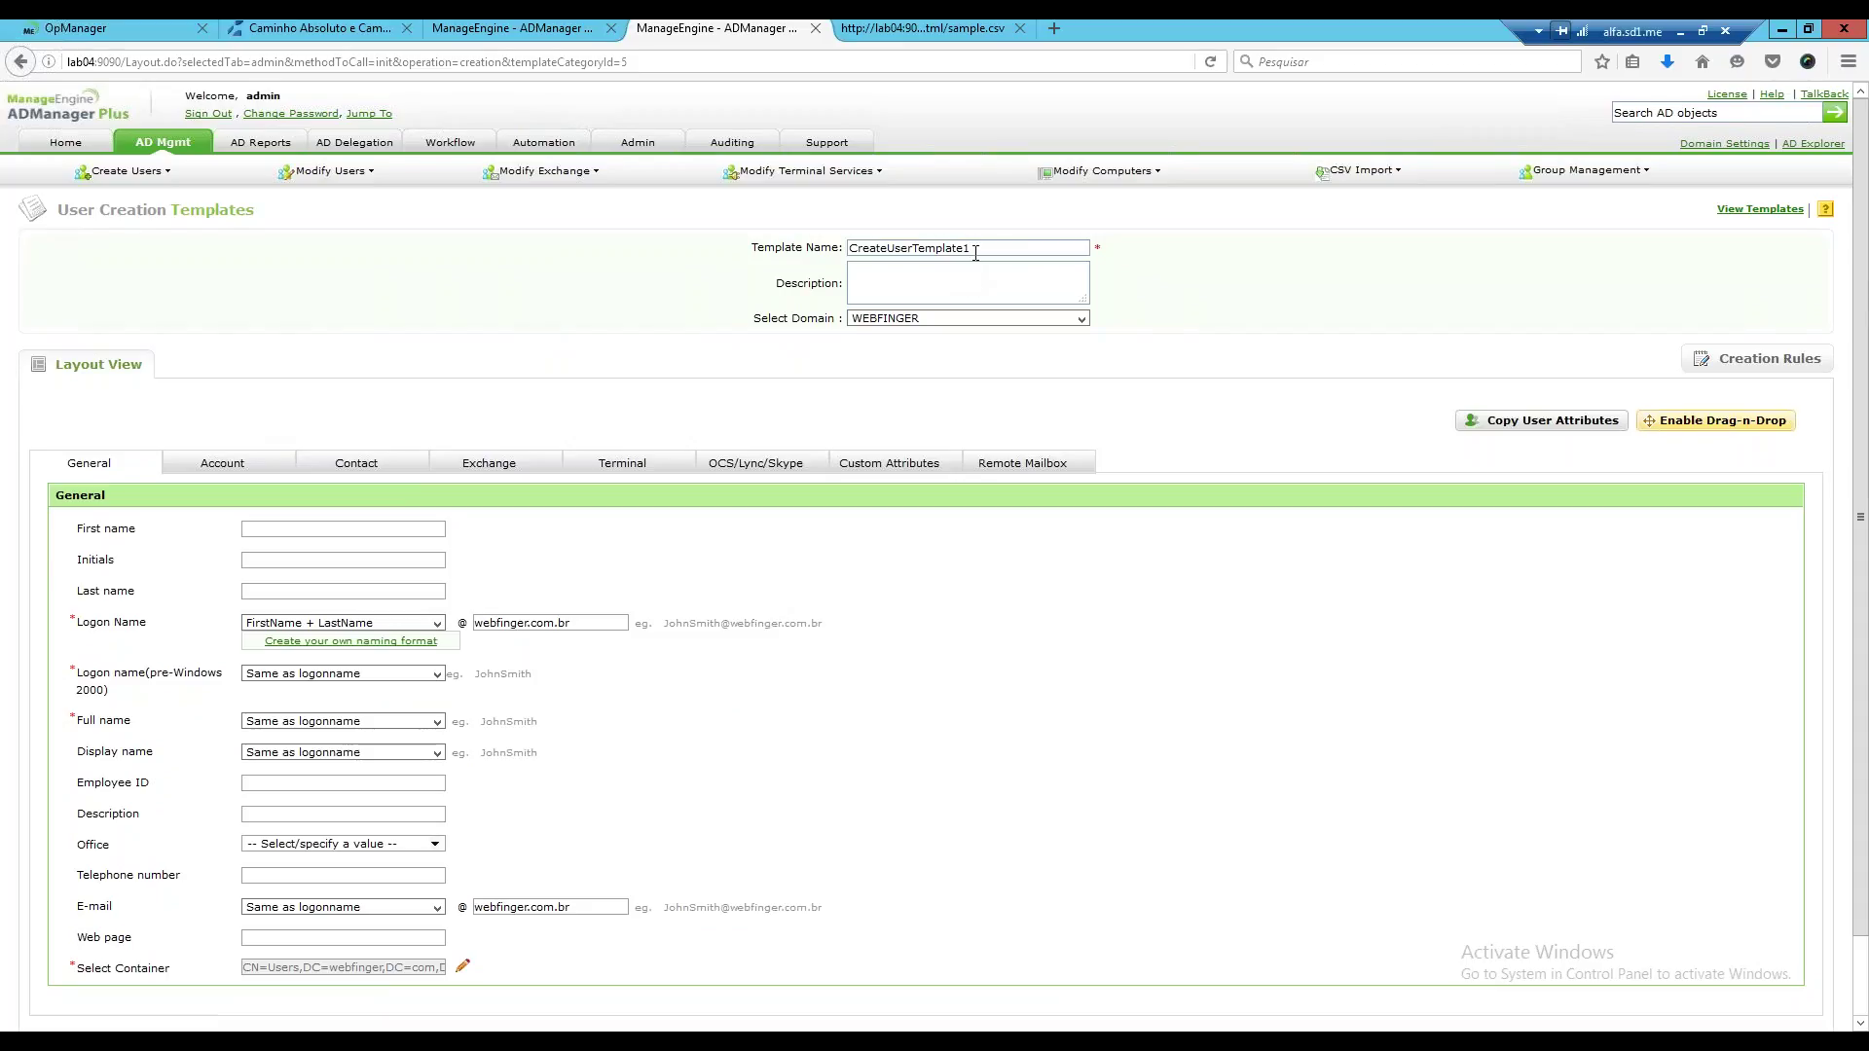
Rename the template to 'Usuarios TI' and keep WEBFINGER as its domain.
{"action": "left_click_drag", "start_coordinate": [970, 249], "coordinate": [841, 232]}
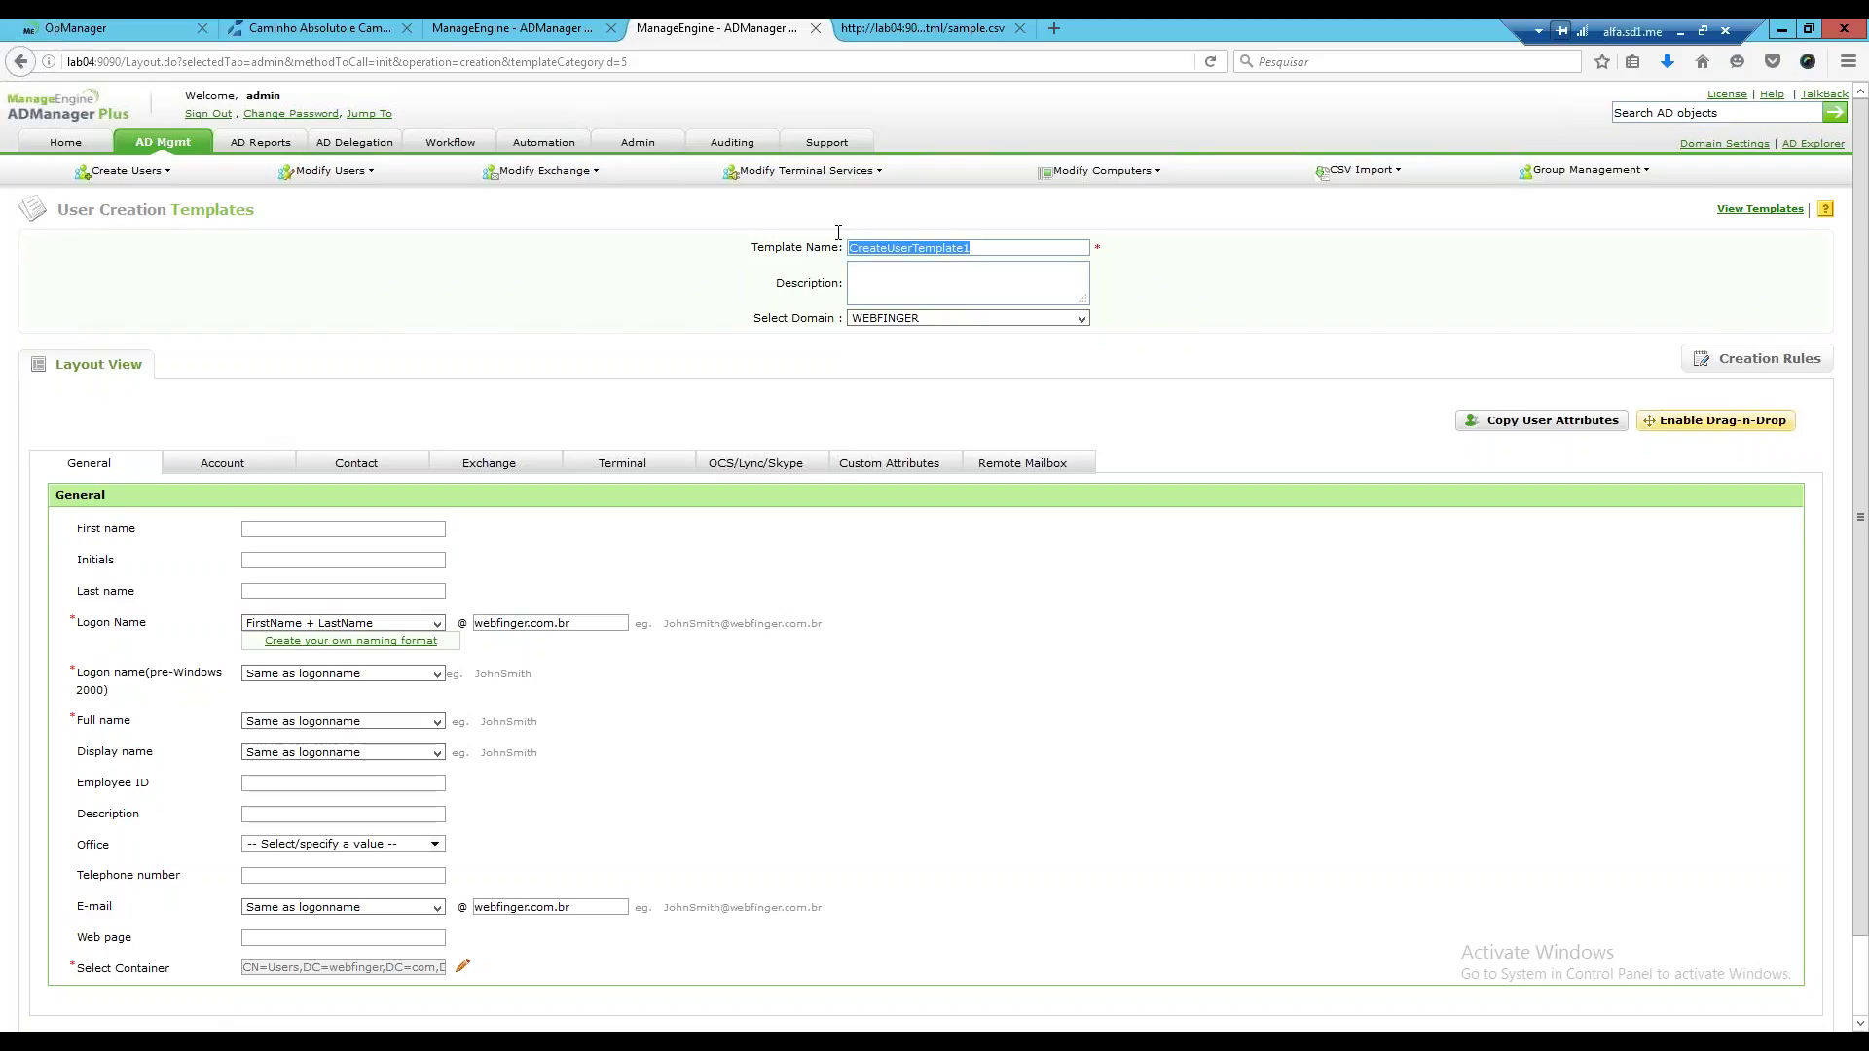
{"action": "type", "text": "Usuarios TI"}
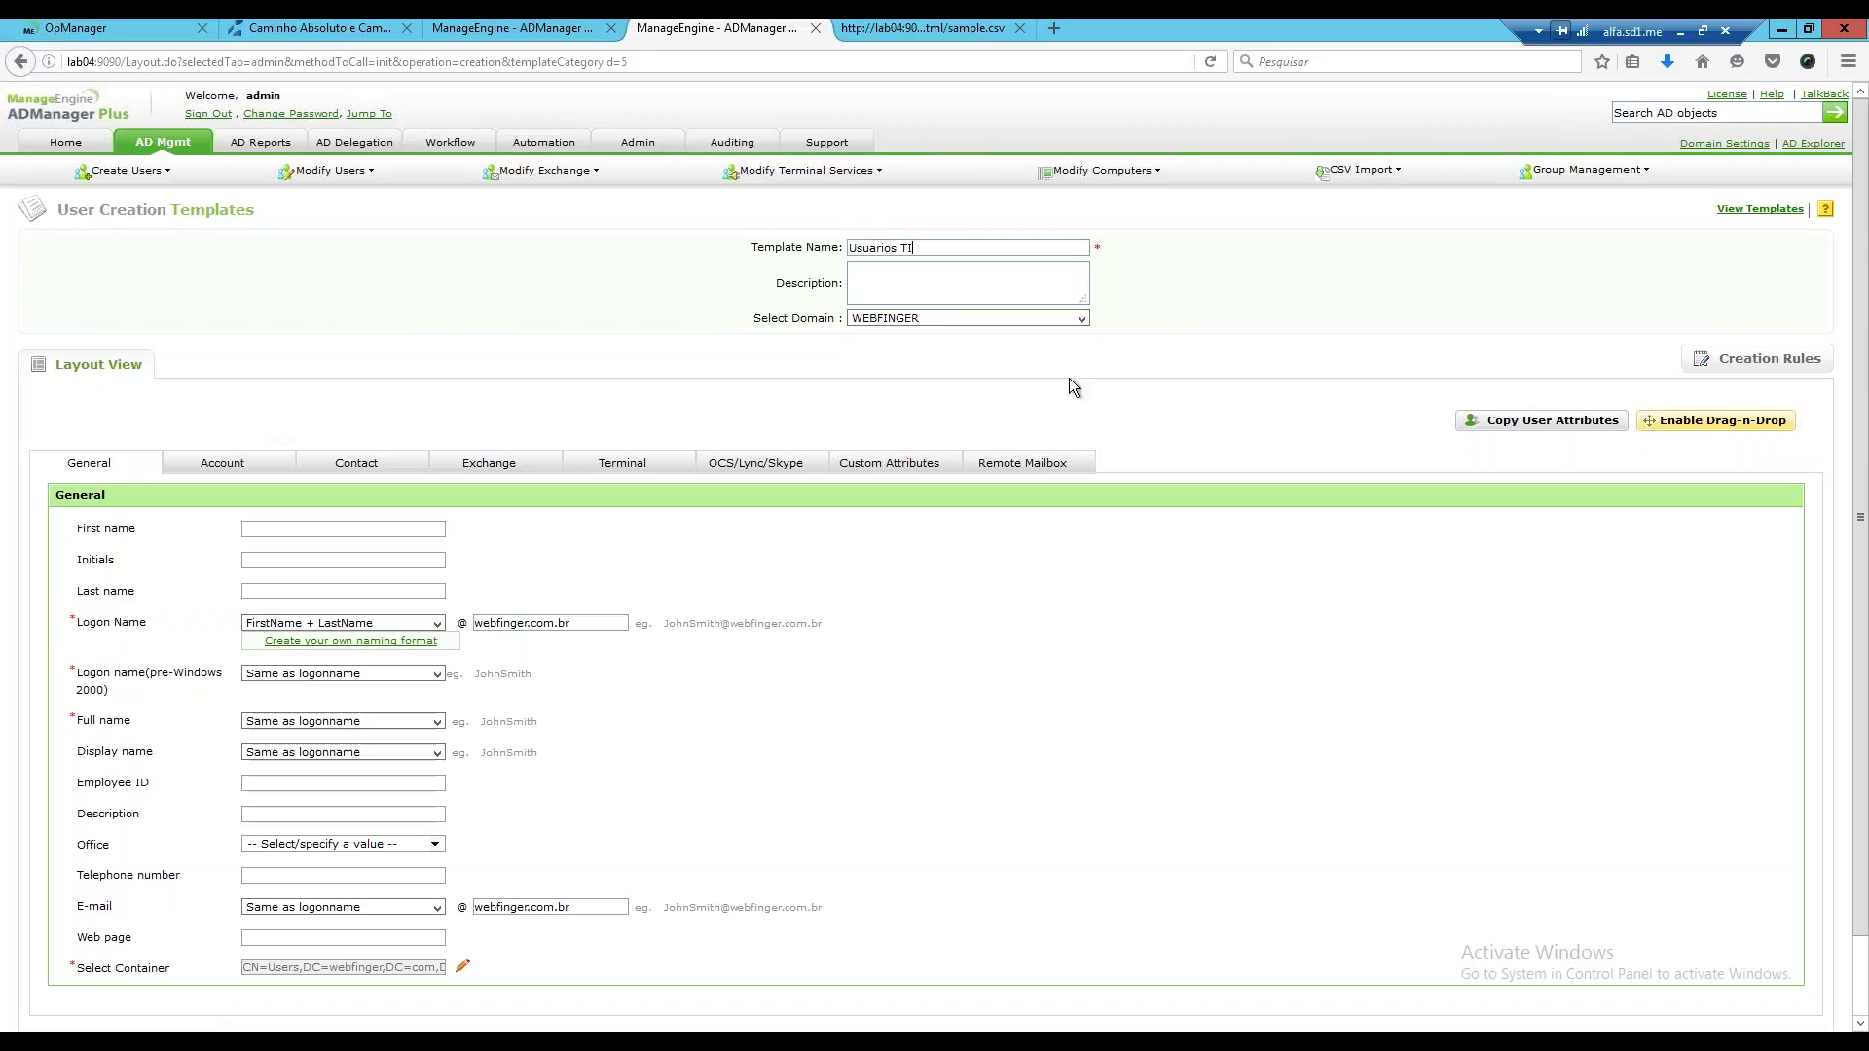
{"action": "left_click", "coordinate": [1082, 320]}
{"action": "left_click", "coordinate": [890, 335]}
{"action": "scroll", "coordinate": [546, 428], "scroll_direction": "down", "scroll_amount": 2}
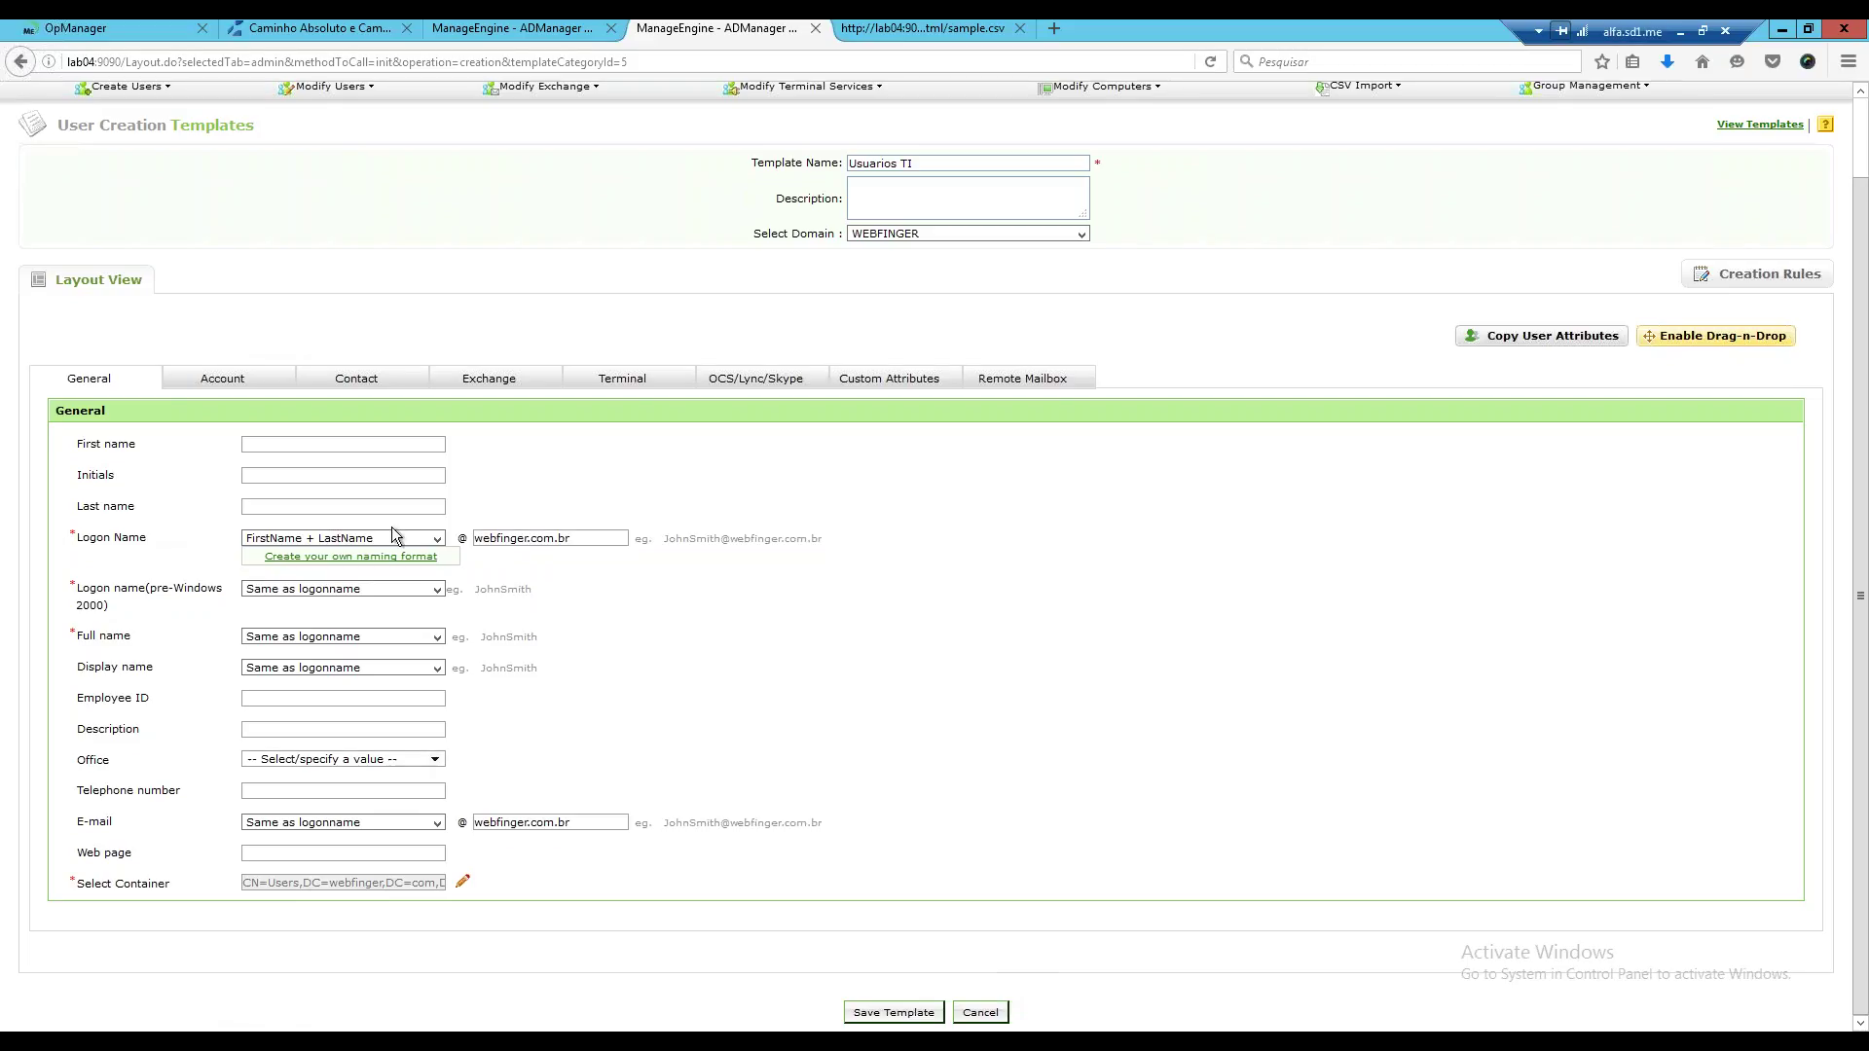
Set the logon name format to FirstName +.+ MiddleName +.+ LastName after trying other formats.
{"action": "left_click", "coordinate": [440, 537]}
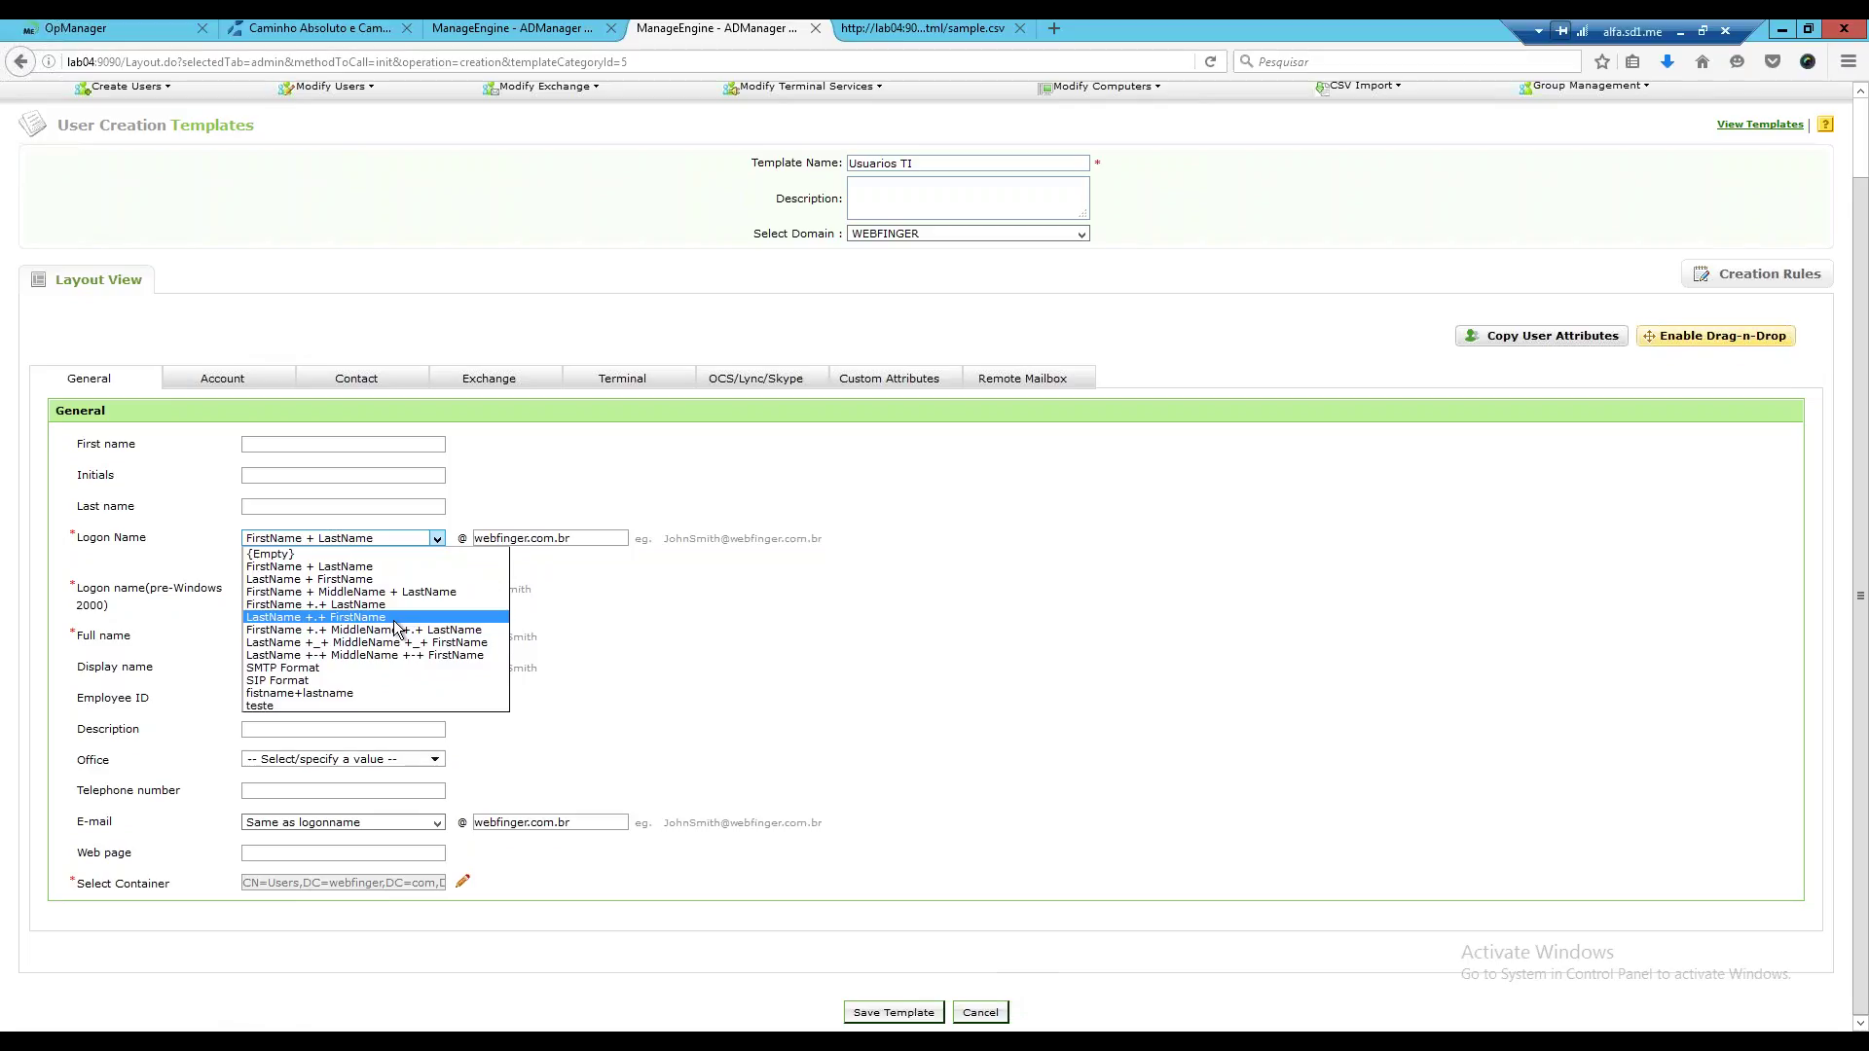
{"action": "left_click", "coordinate": [342, 568]}
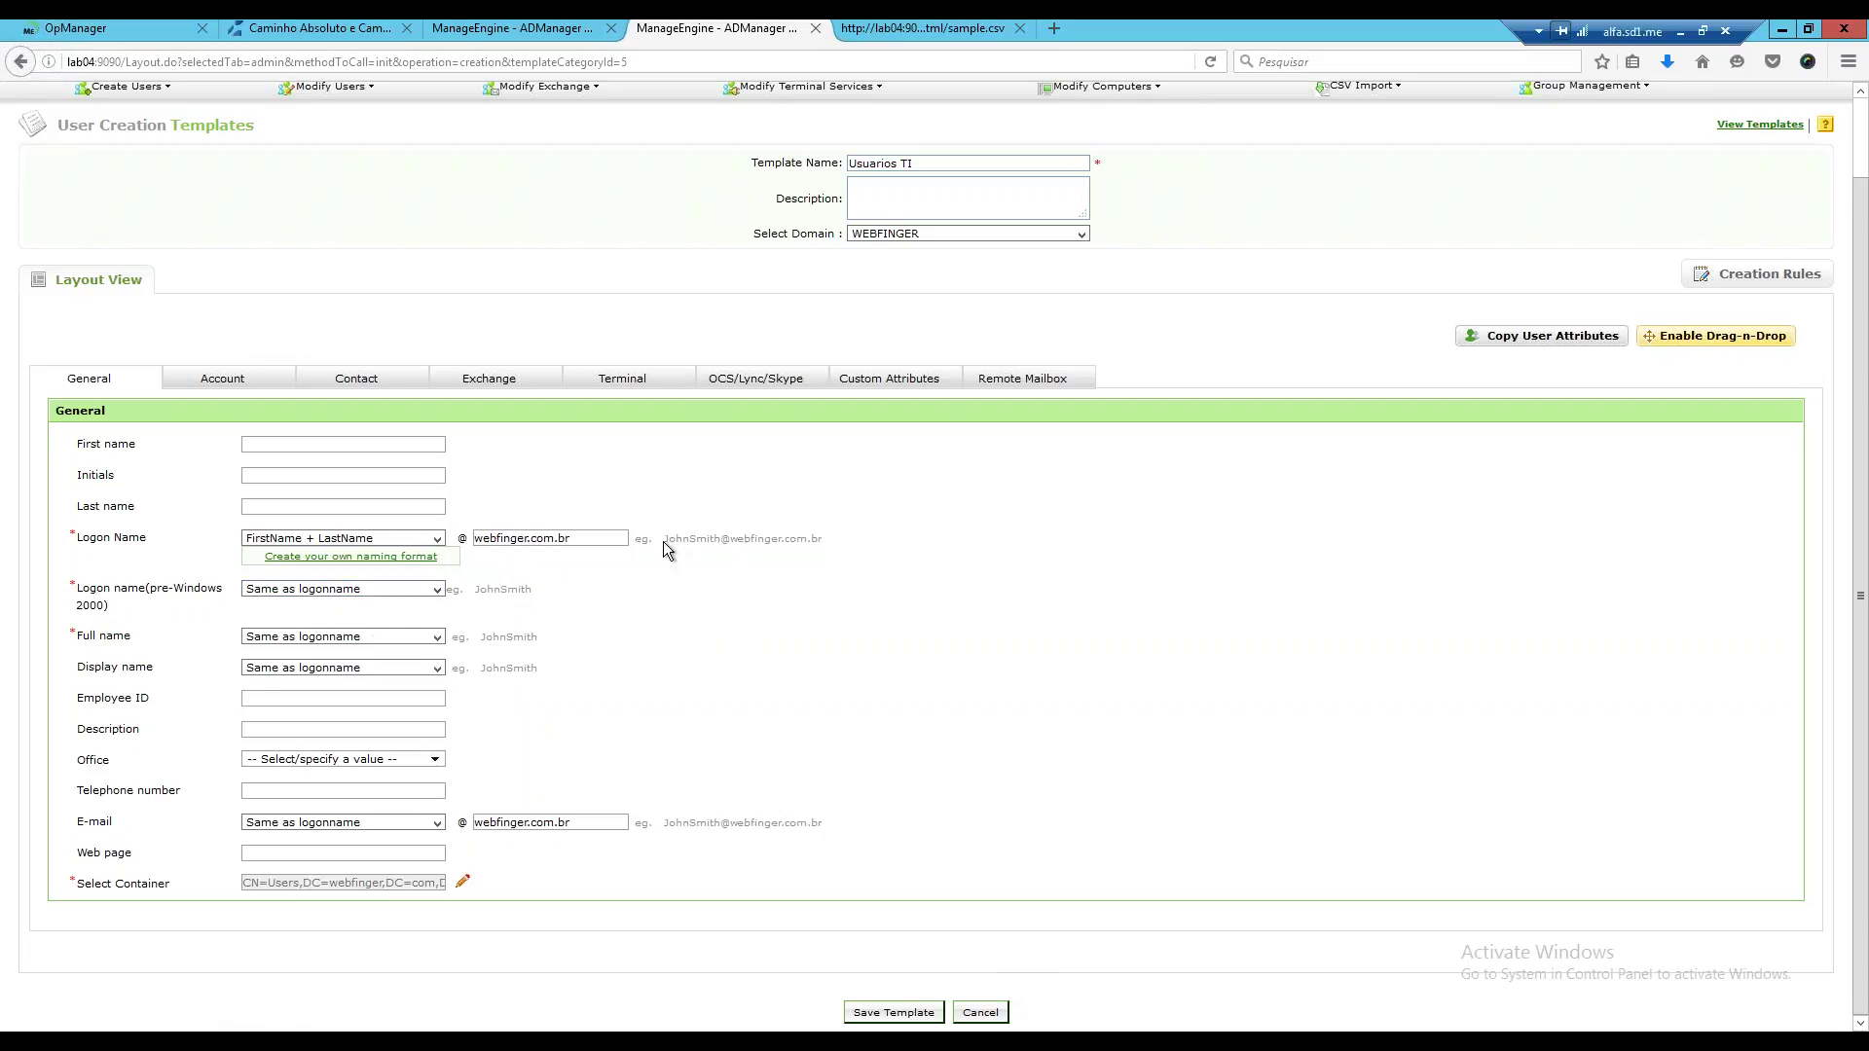
{"action": "left_click", "coordinate": [437, 537]}
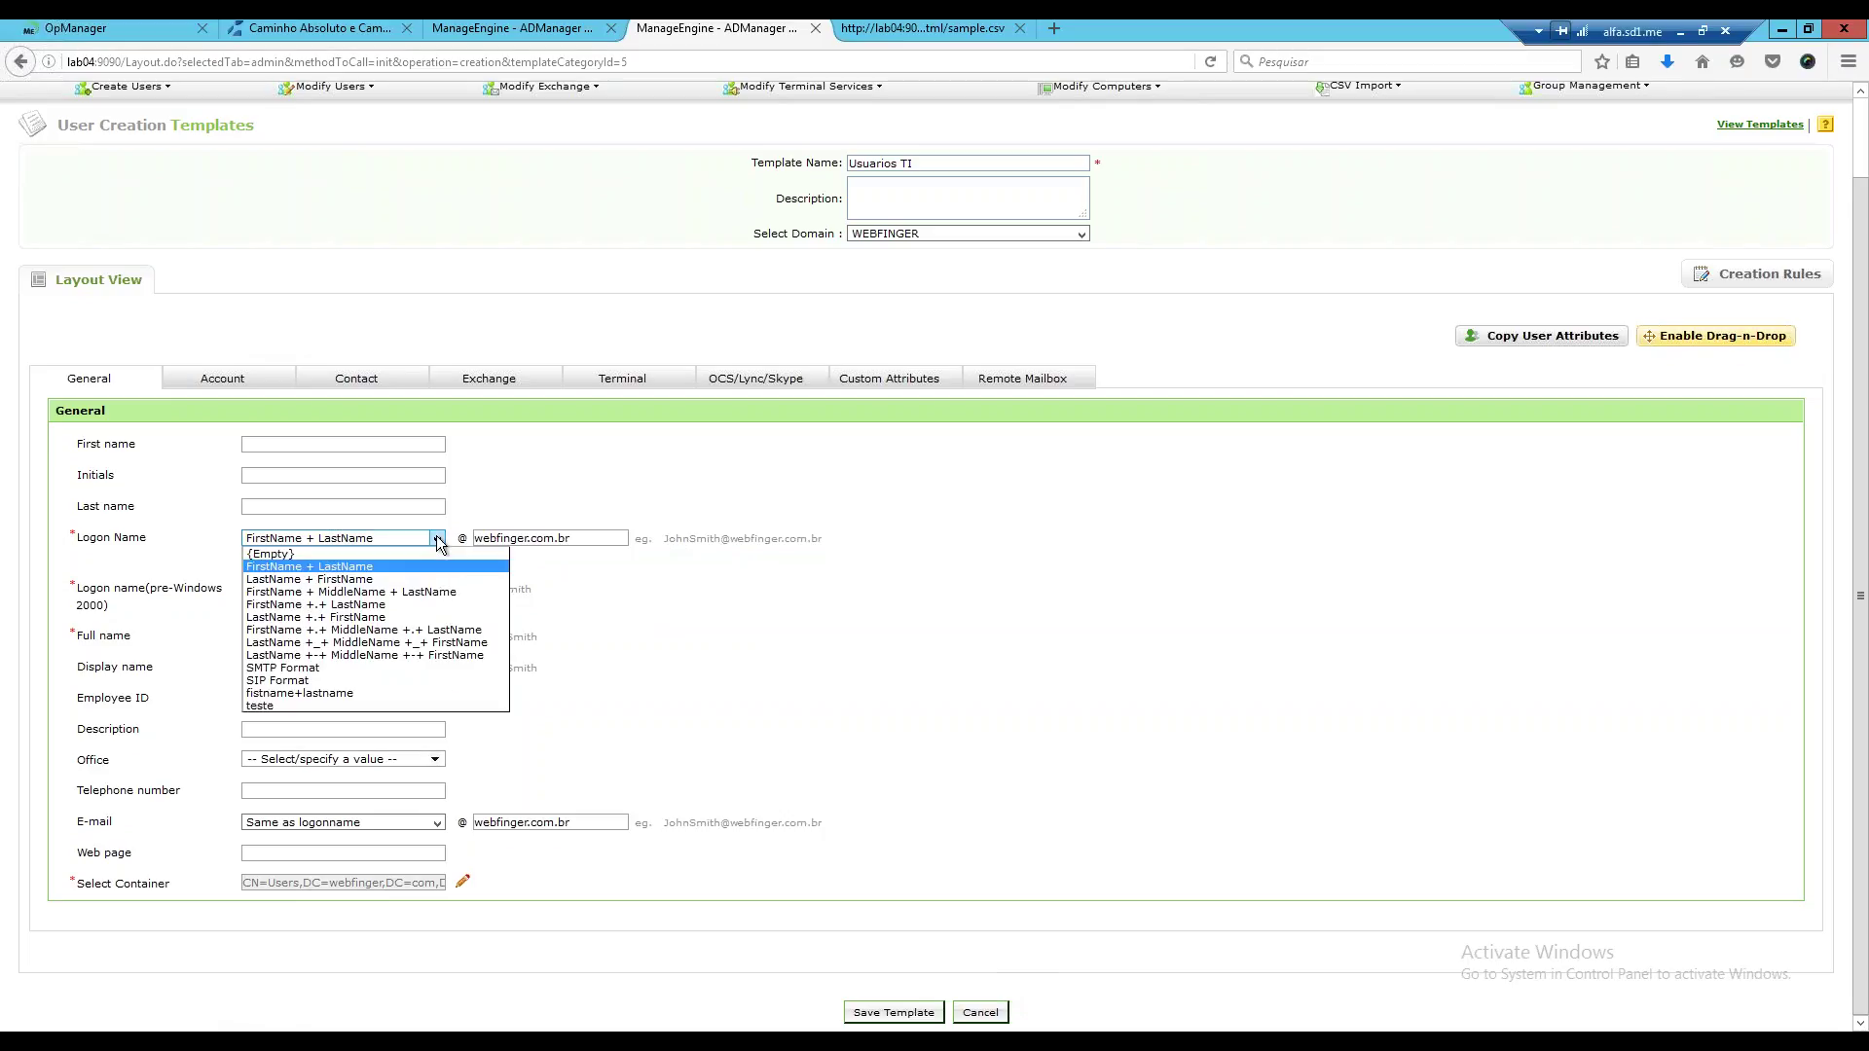
{"action": "left_click", "coordinate": [377, 579]}
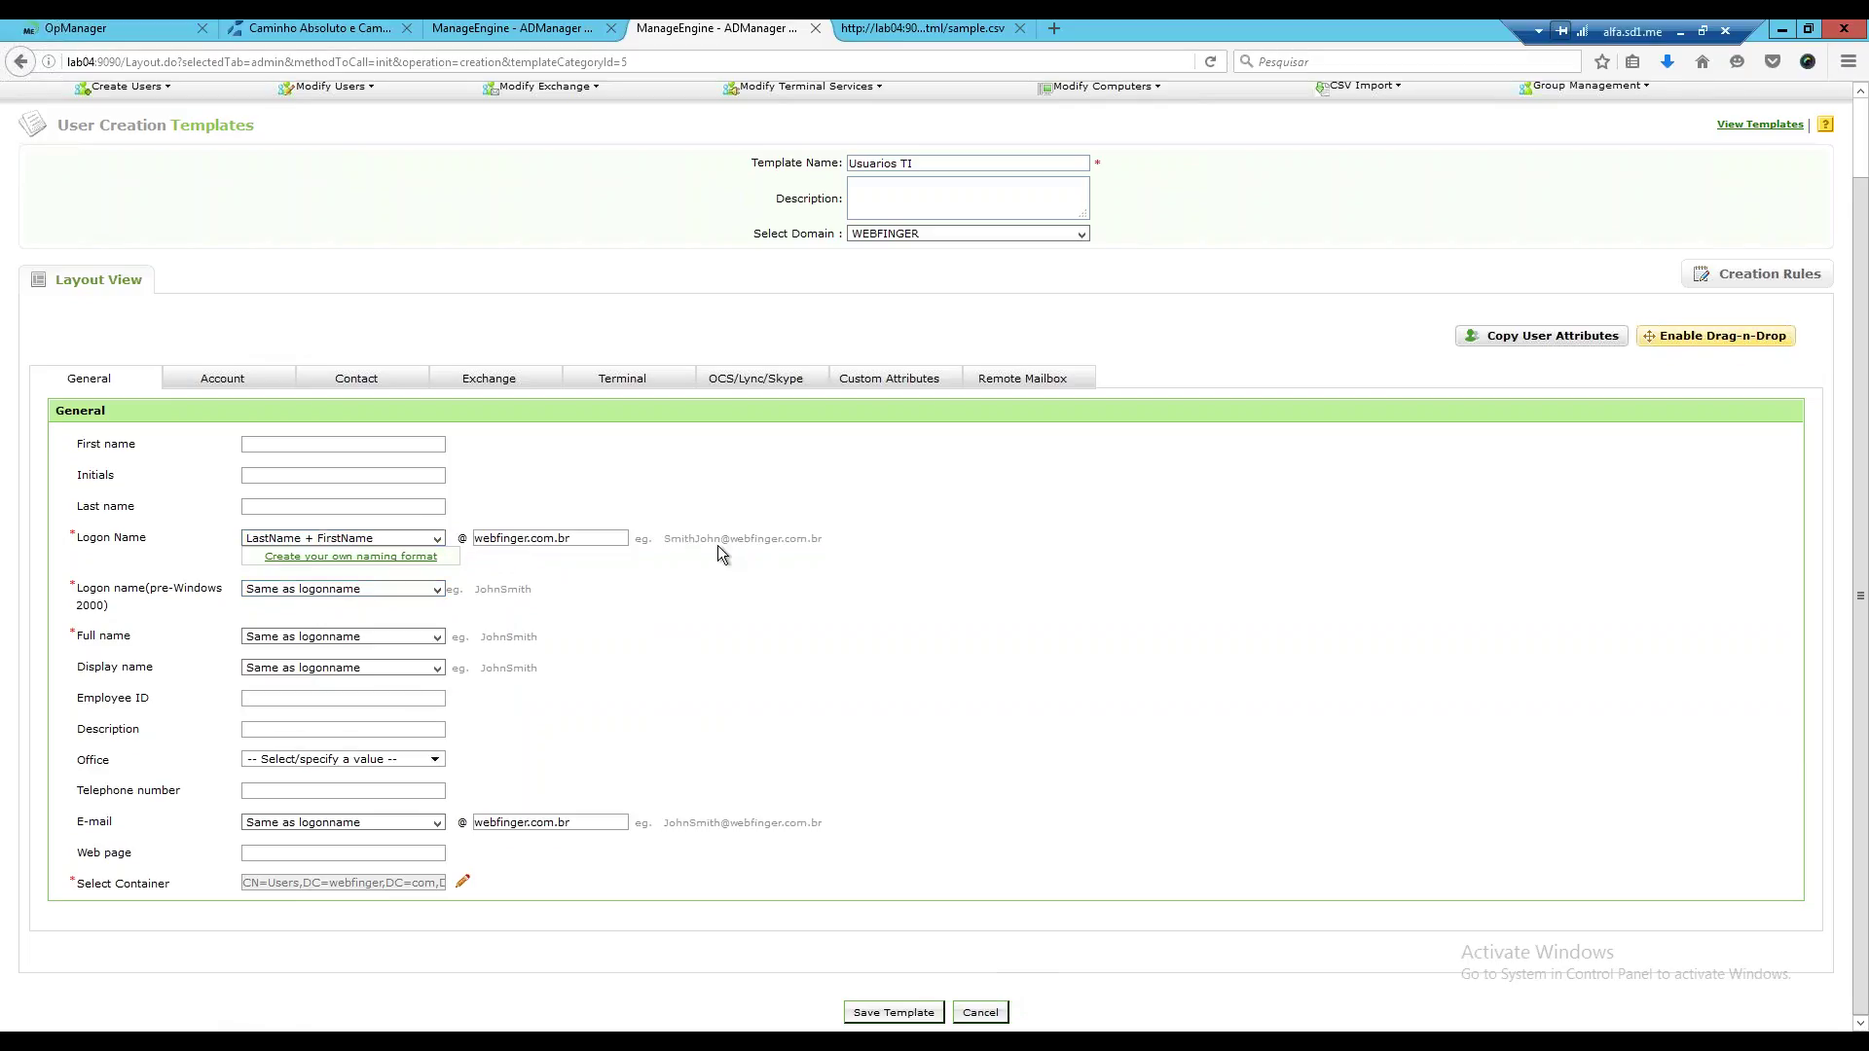
{"action": "left_click", "coordinate": [436, 539]}
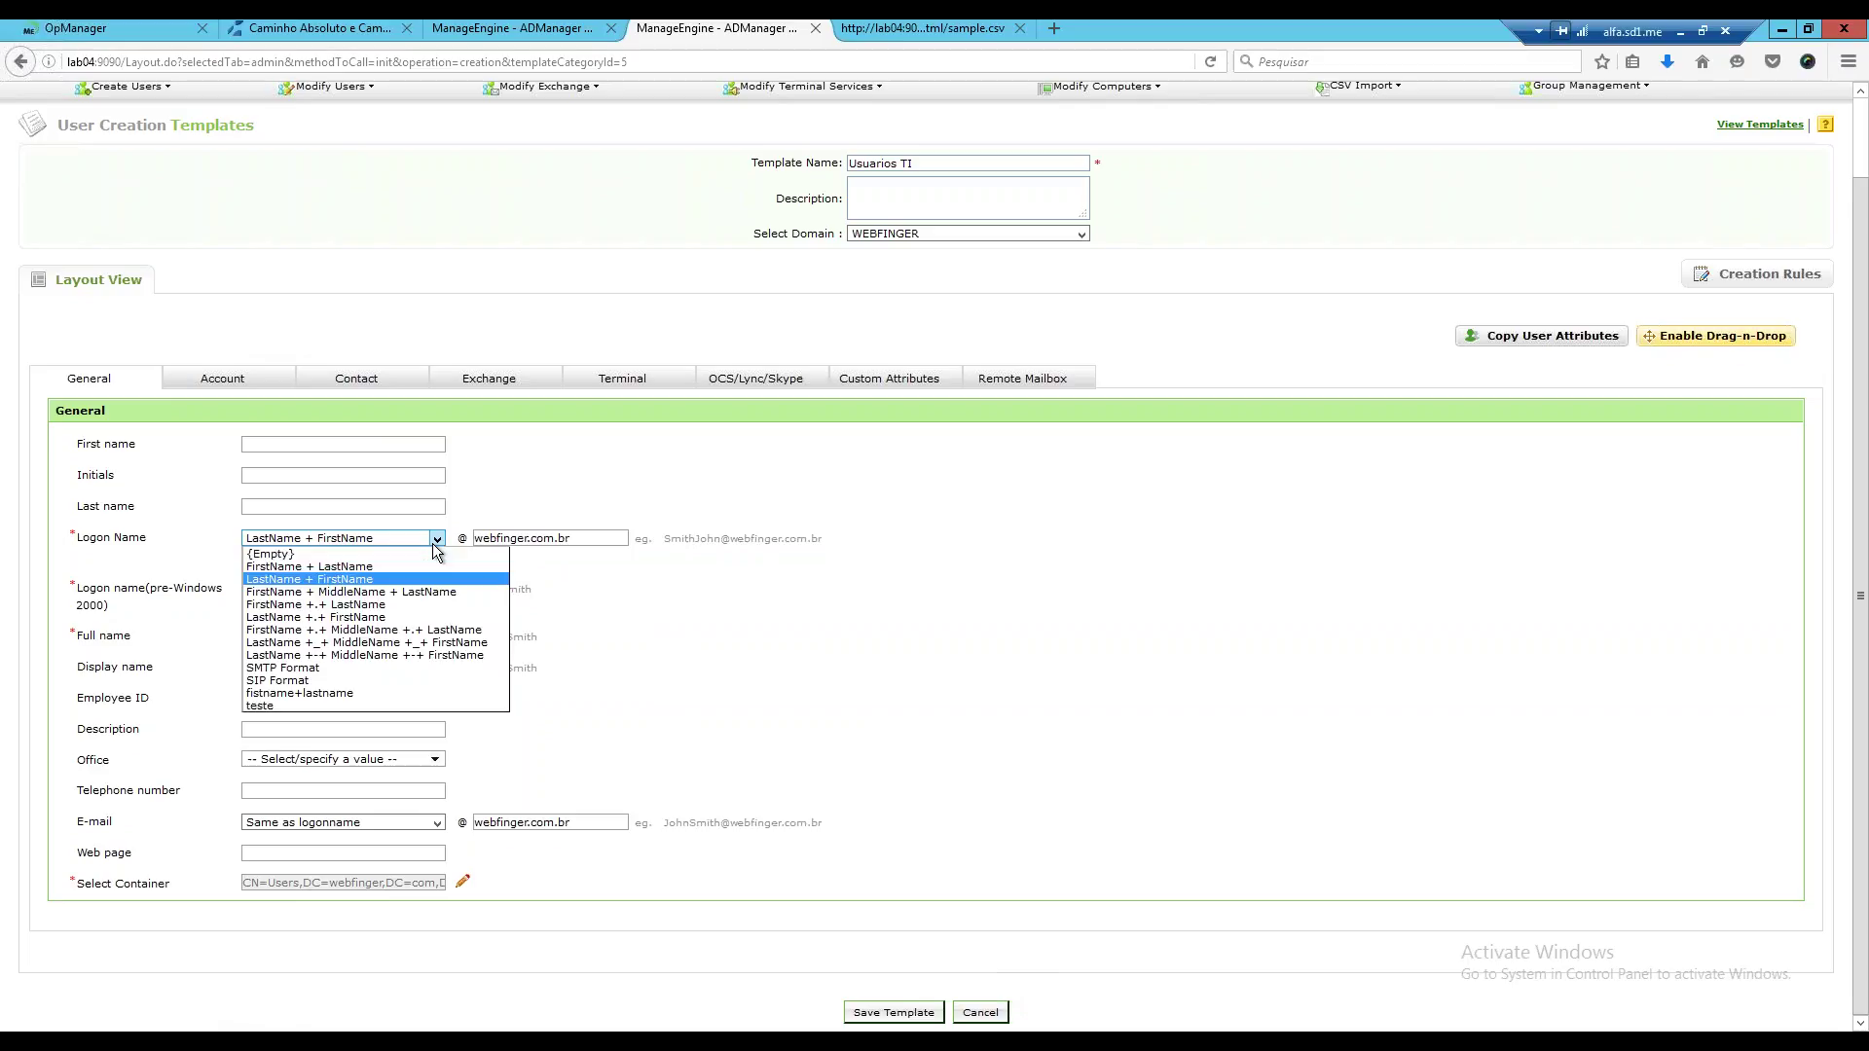
{"action": "left_click", "coordinate": [316, 631]}
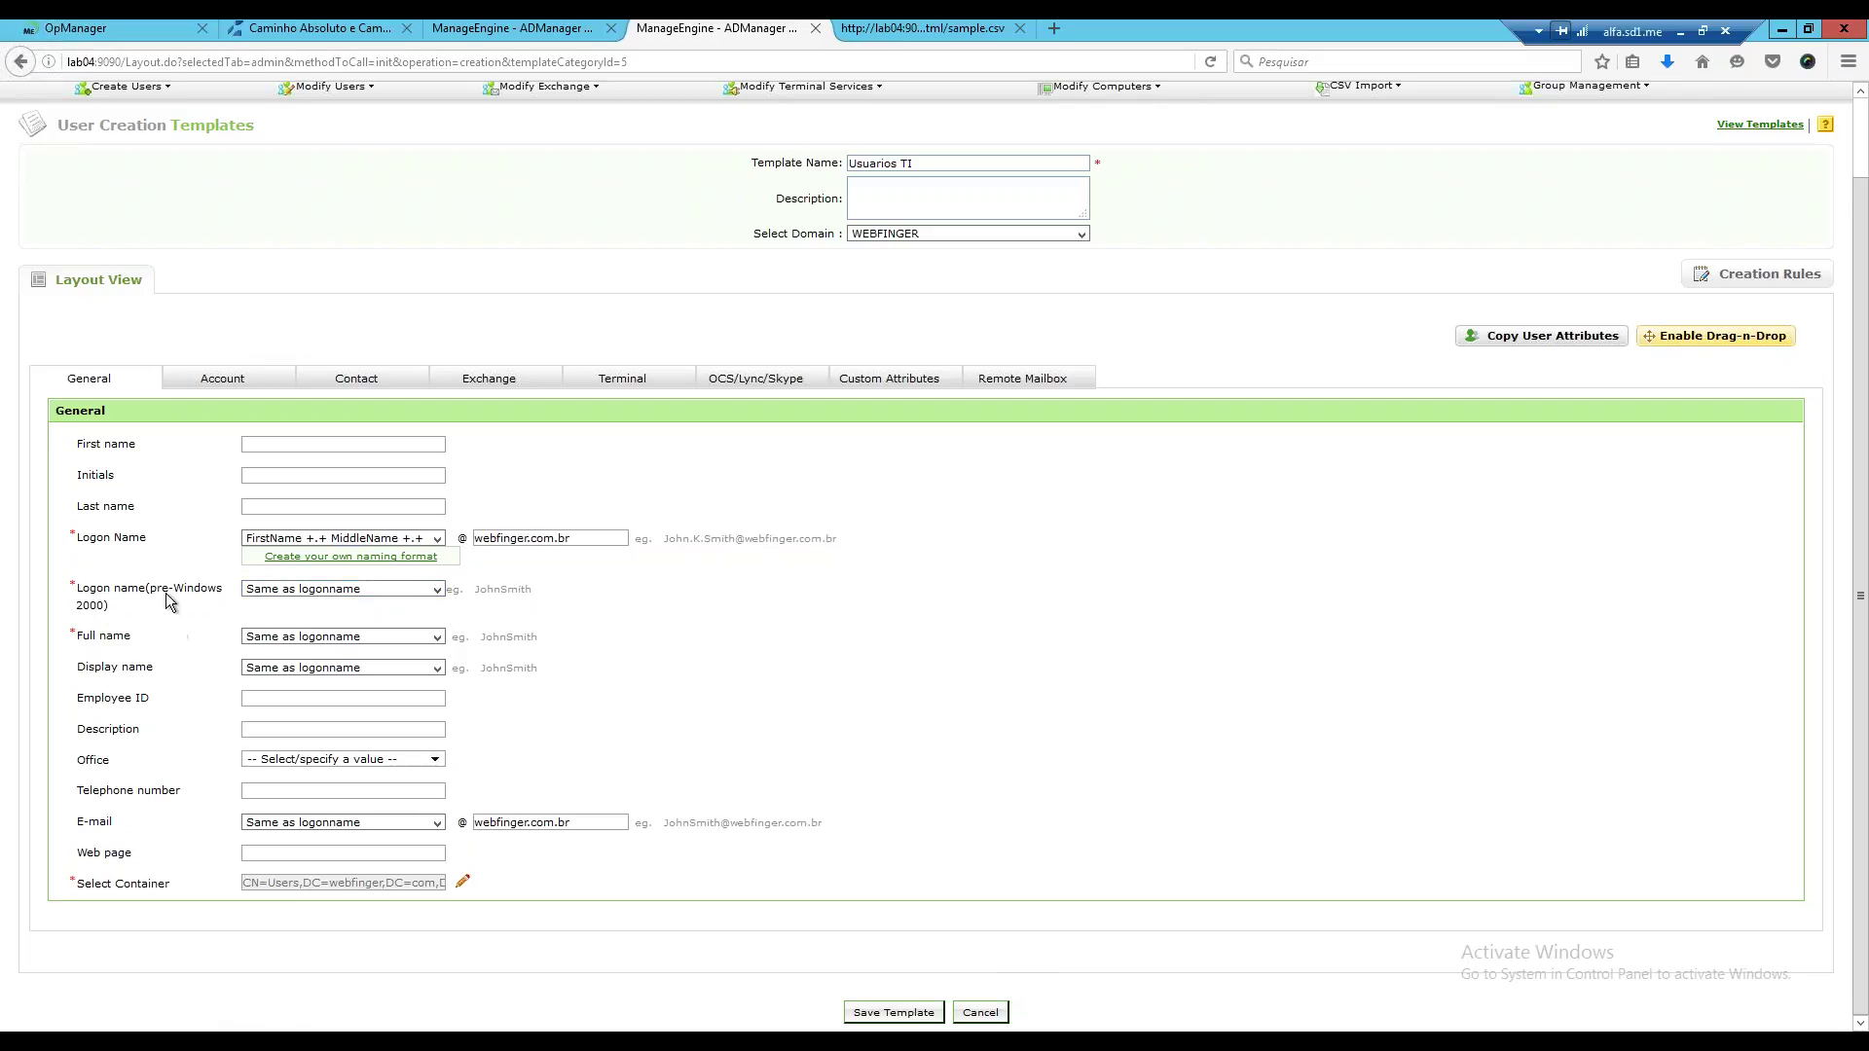
{"action": "left_click", "coordinate": [426, 591]}
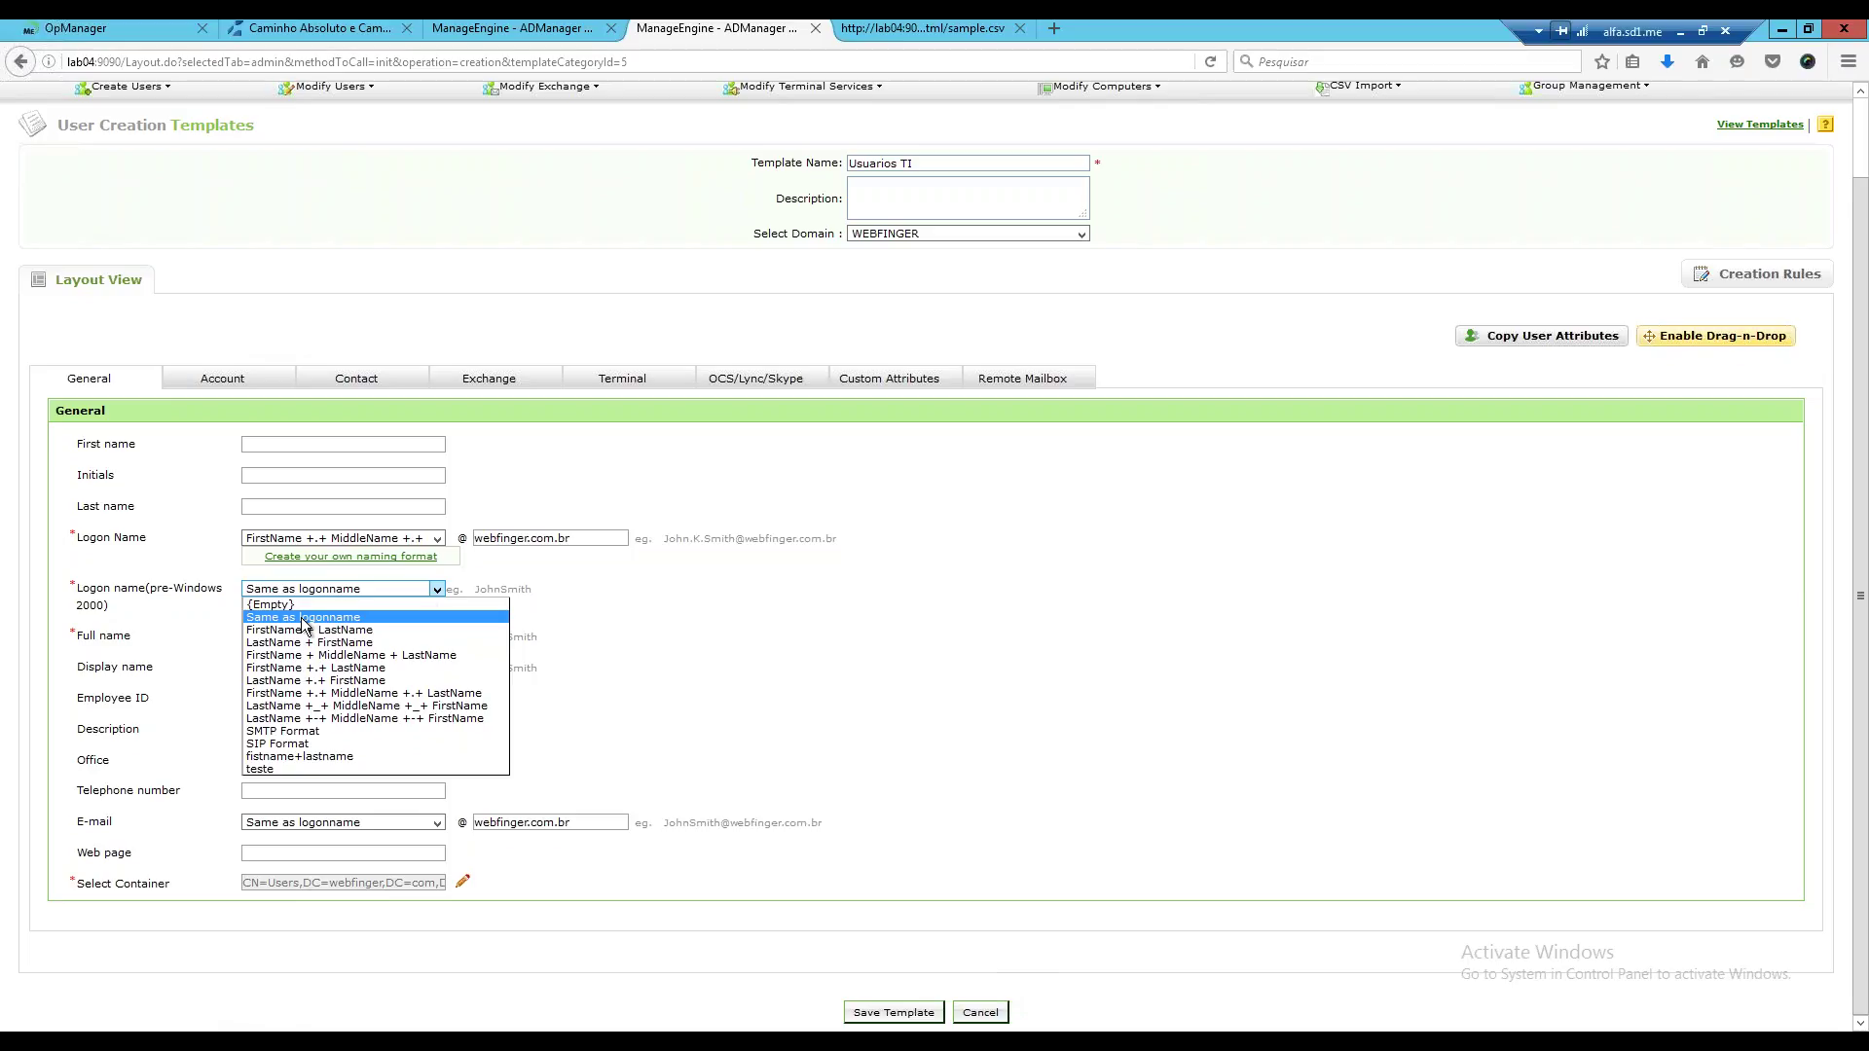
Keep the pre-Windows 2000 name as Same as logonname.
{"action": "left_click", "coordinate": [301, 619]}
{"action": "left_click", "coordinate": [435, 589]}
{"action": "left_click", "coordinate": [513, 619]}
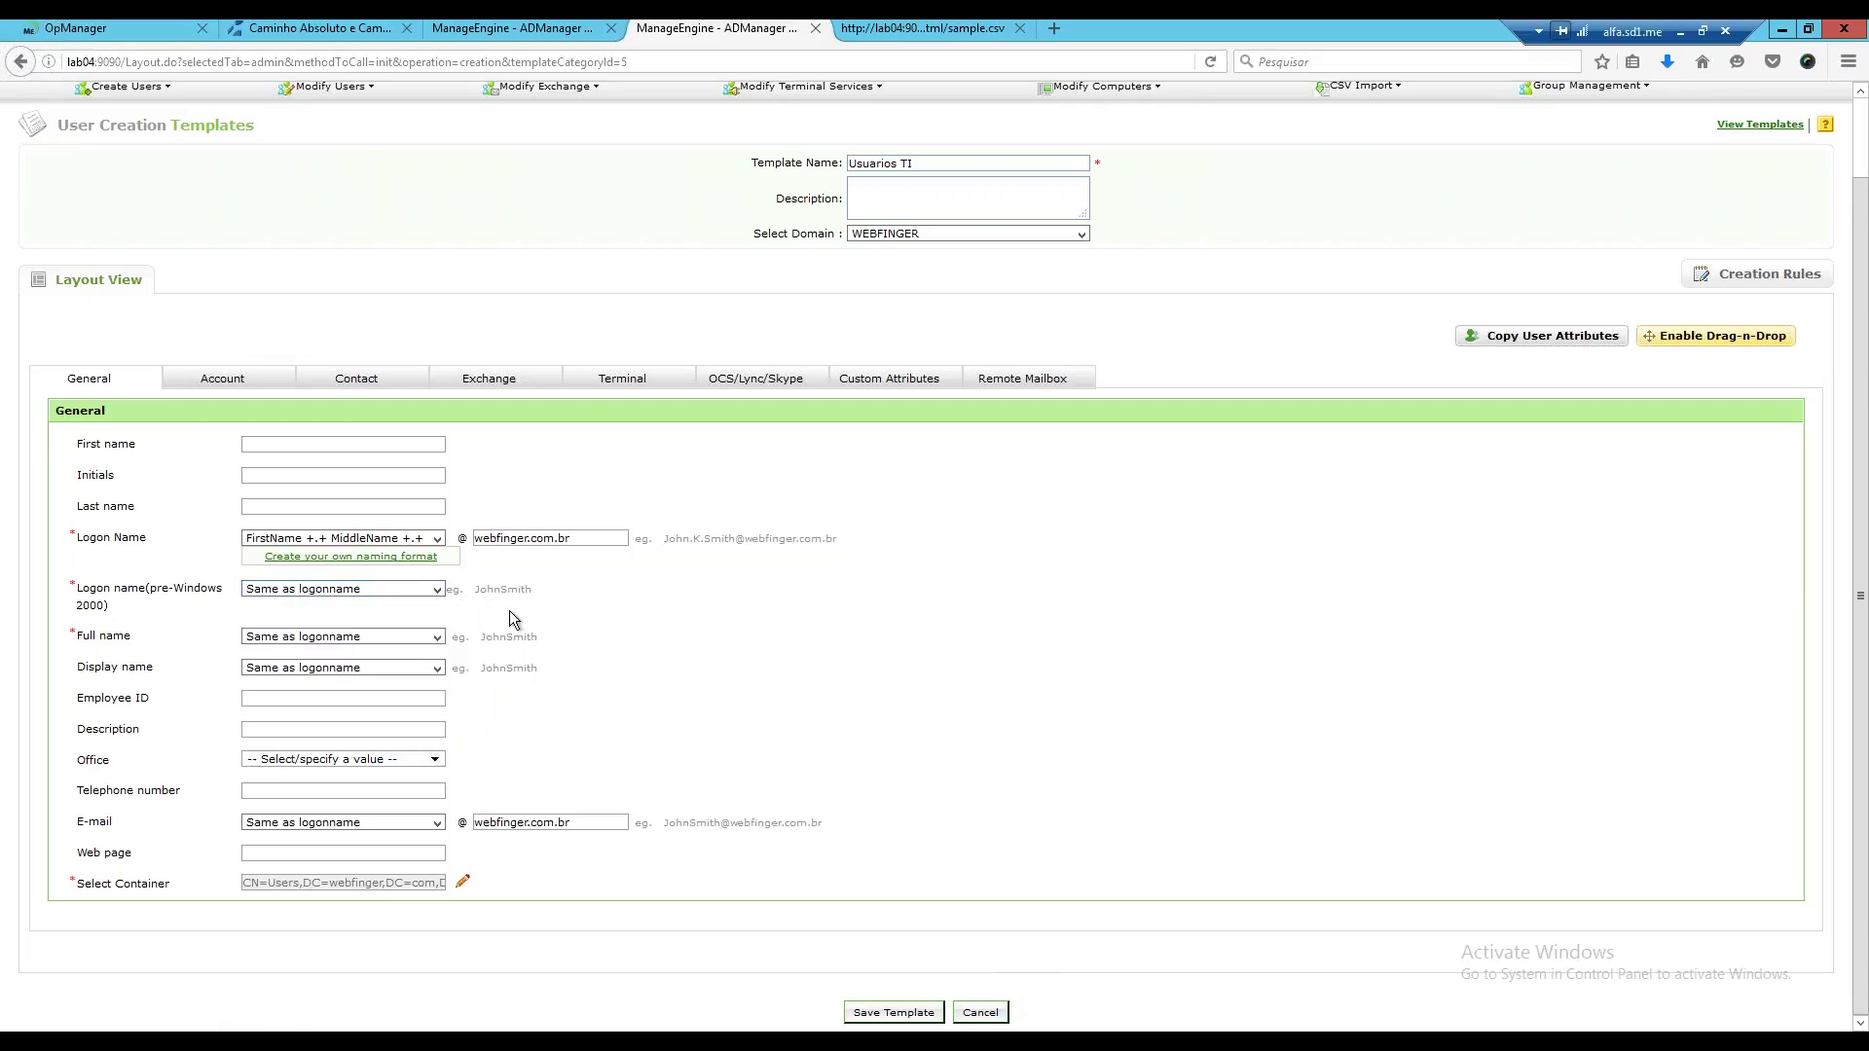
{"action": "left_click", "coordinate": [435, 590]}
{"action": "left_click", "coordinate": [368, 631]}
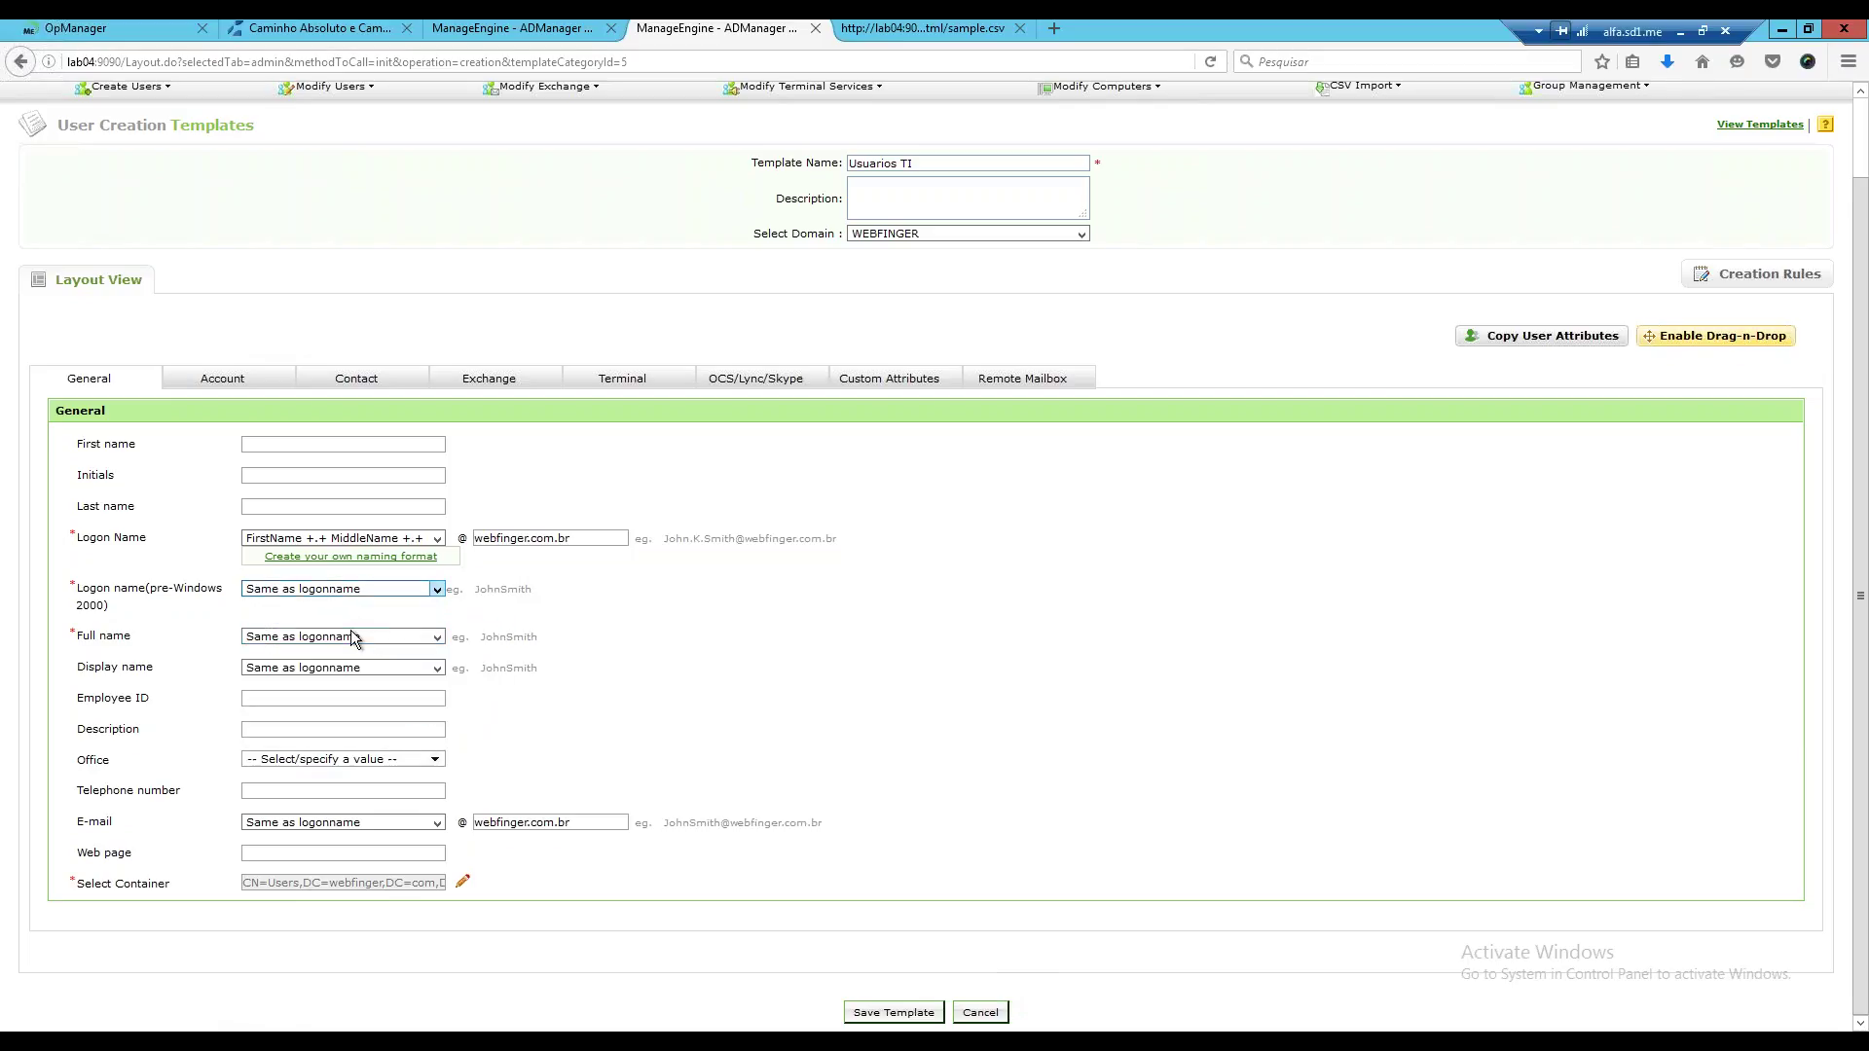
{"action": "left_click", "coordinate": [439, 592]}
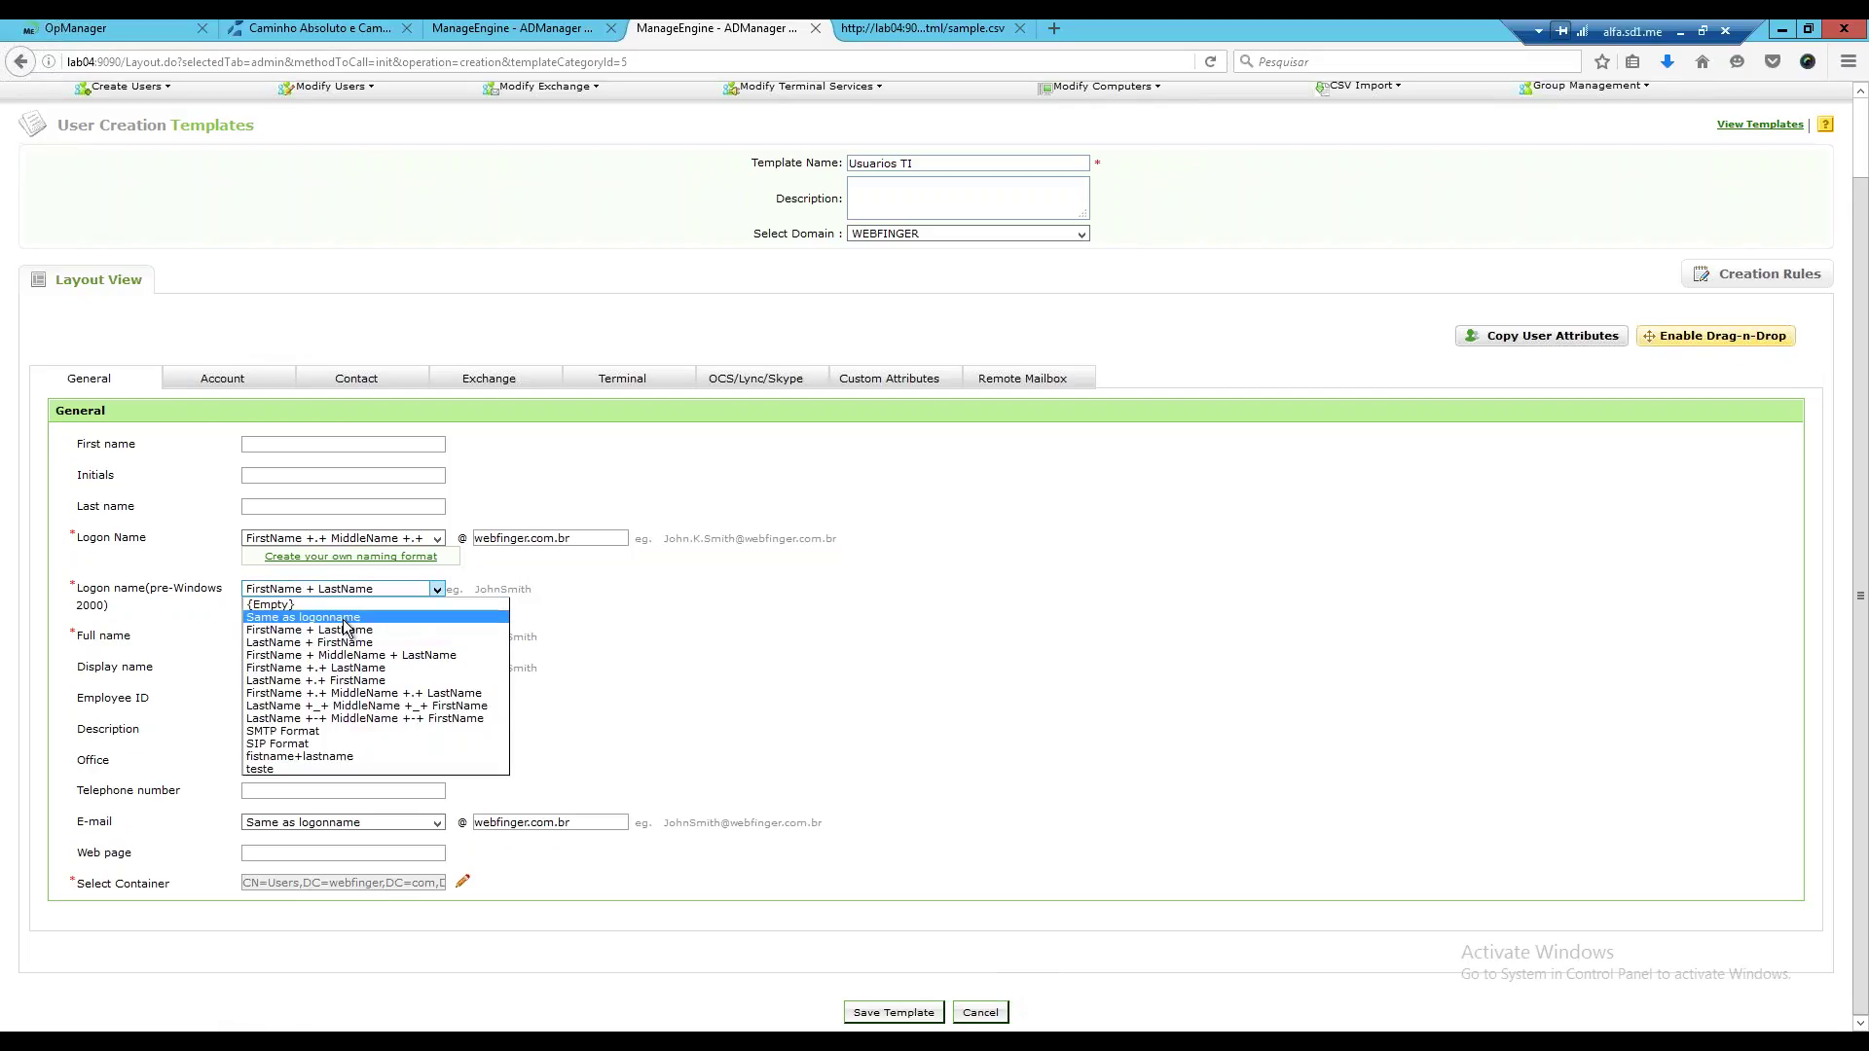
{"action": "left_click", "coordinate": [381, 612]}
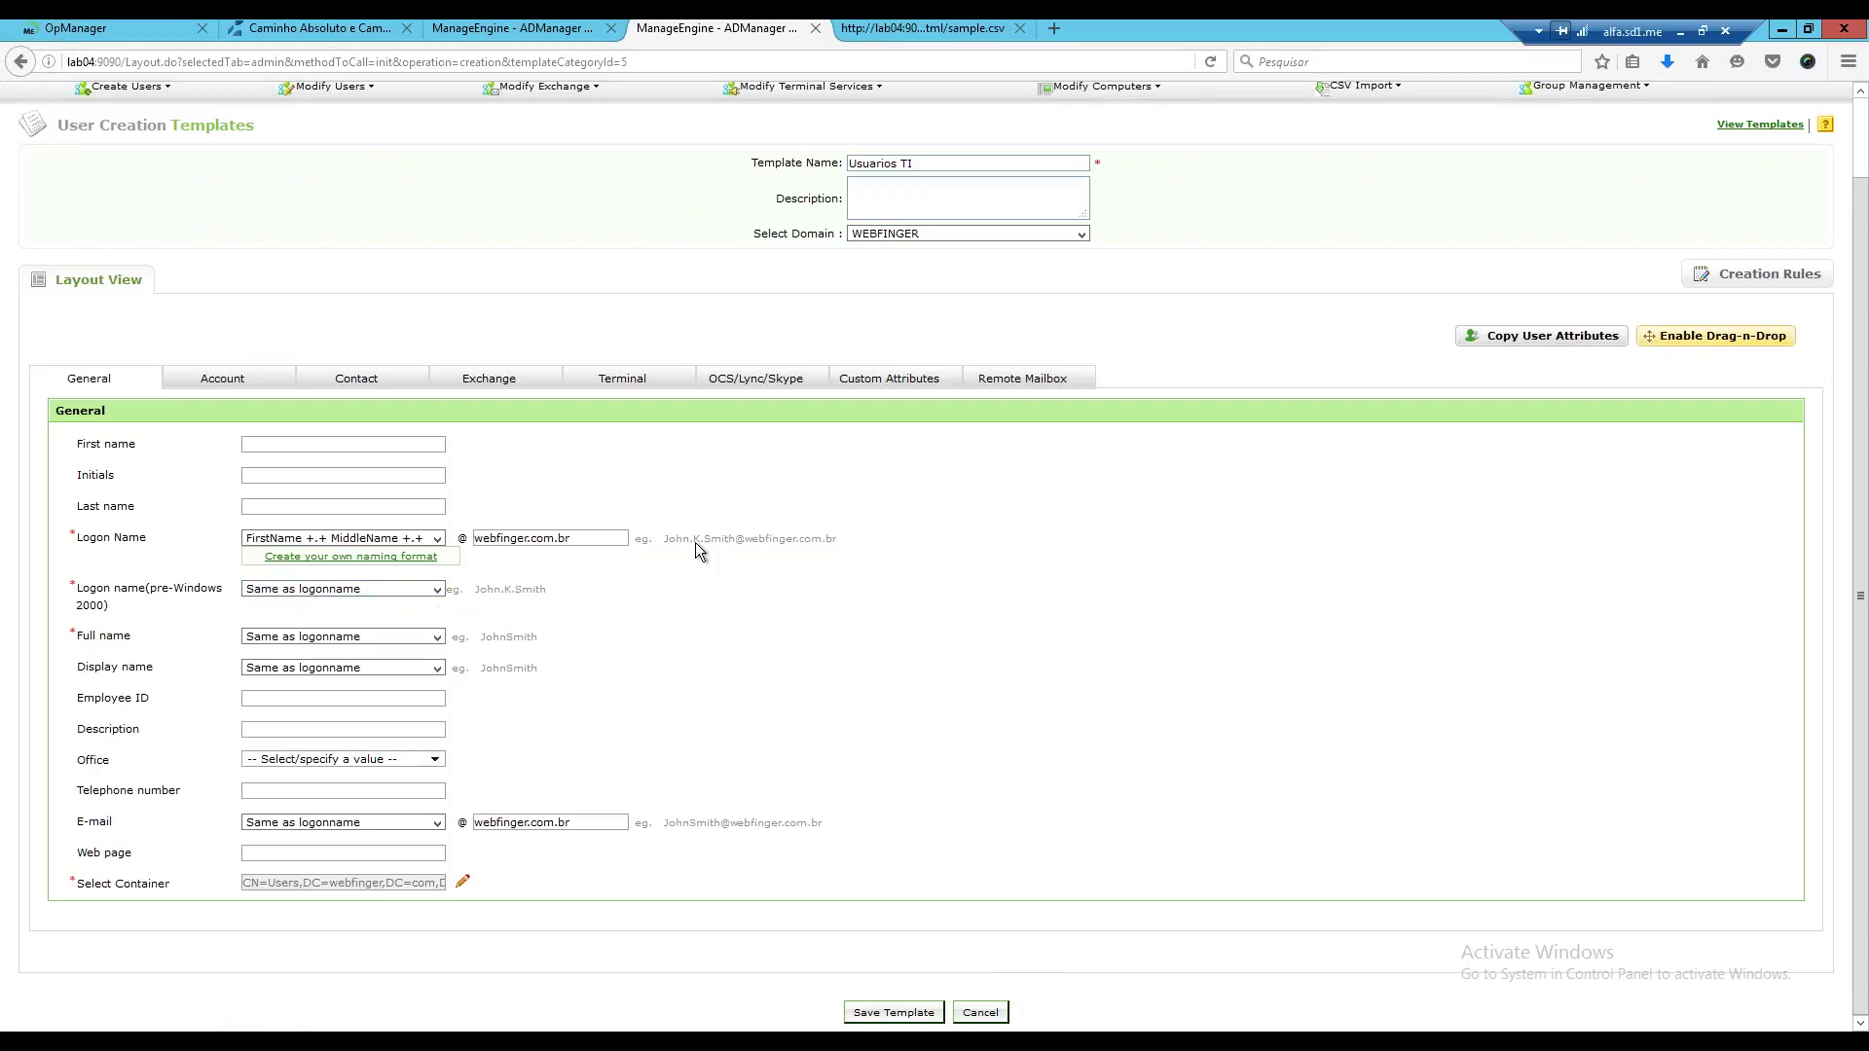
Set both Full name and Display name to Same as logonname.
{"action": "left_click", "coordinate": [439, 640]}
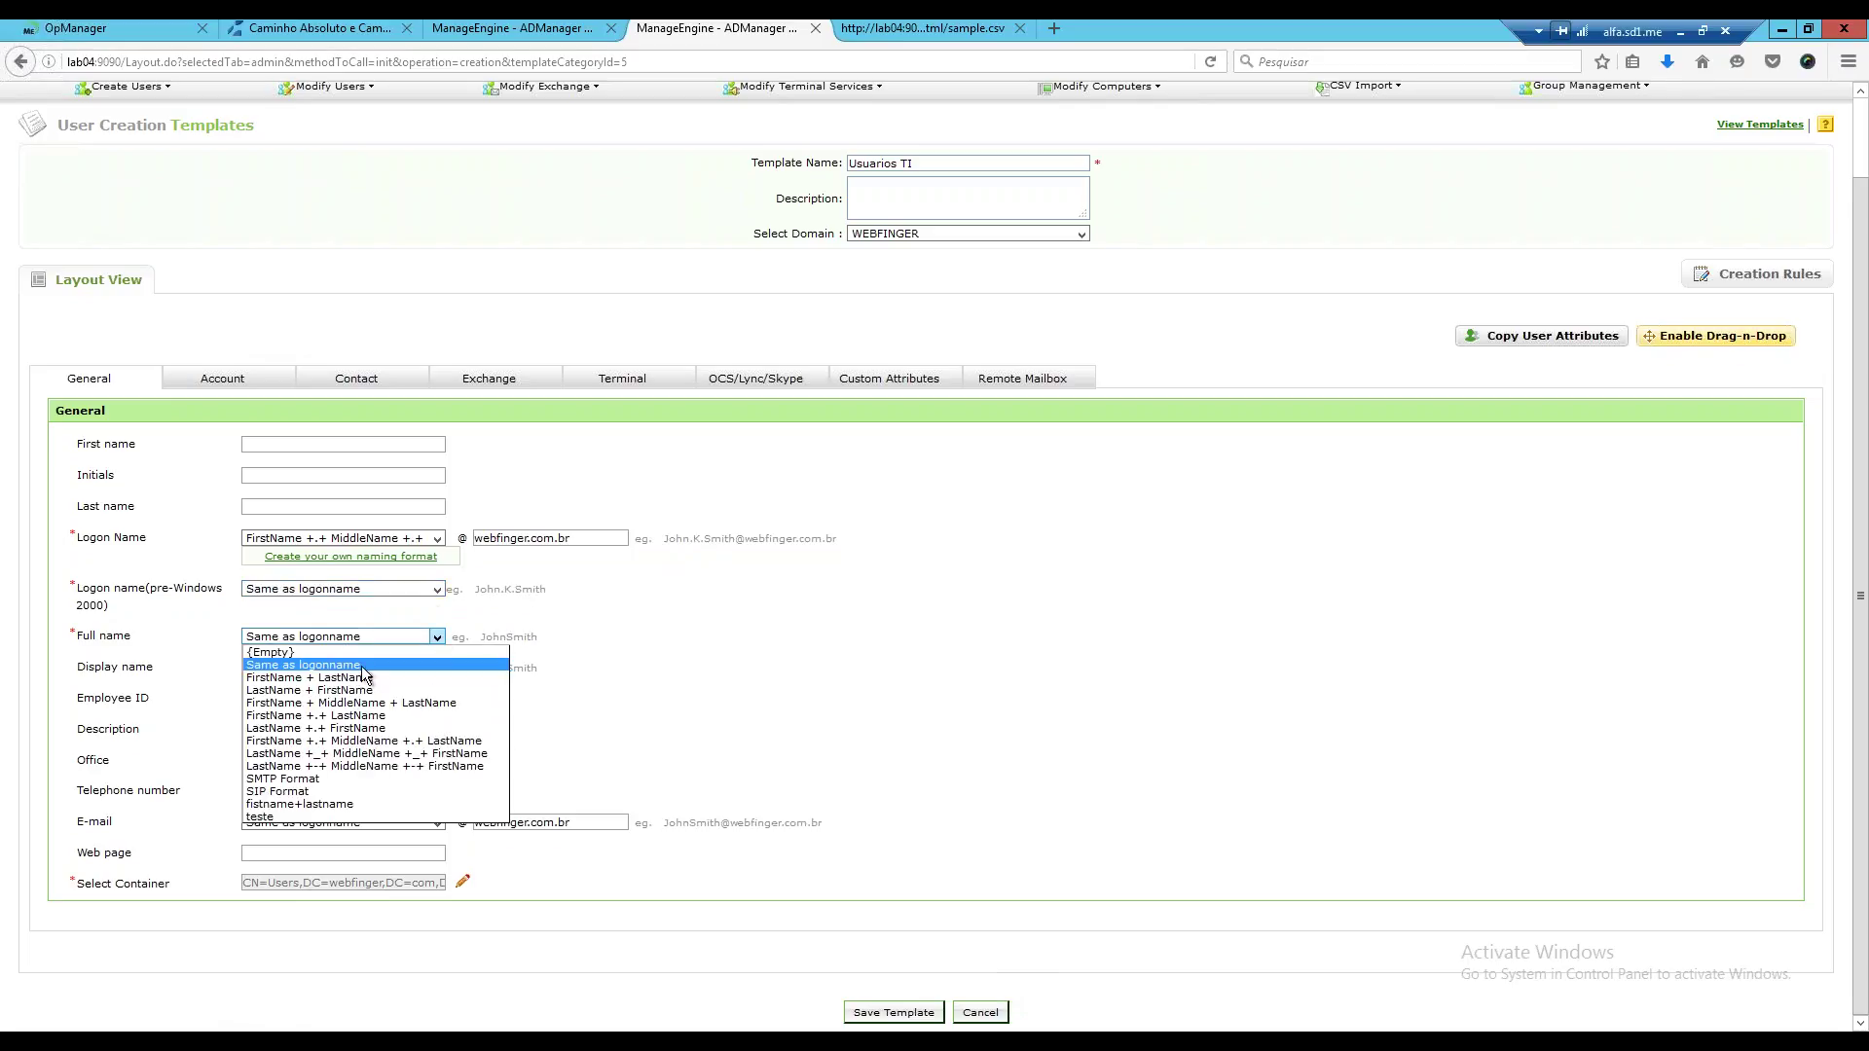
{"action": "left_click", "coordinate": [346, 677]}
{"action": "left_click", "coordinate": [342, 639]}
{"action": "left_click", "coordinate": [393, 665]}
{"action": "left_click", "coordinate": [409, 669]}
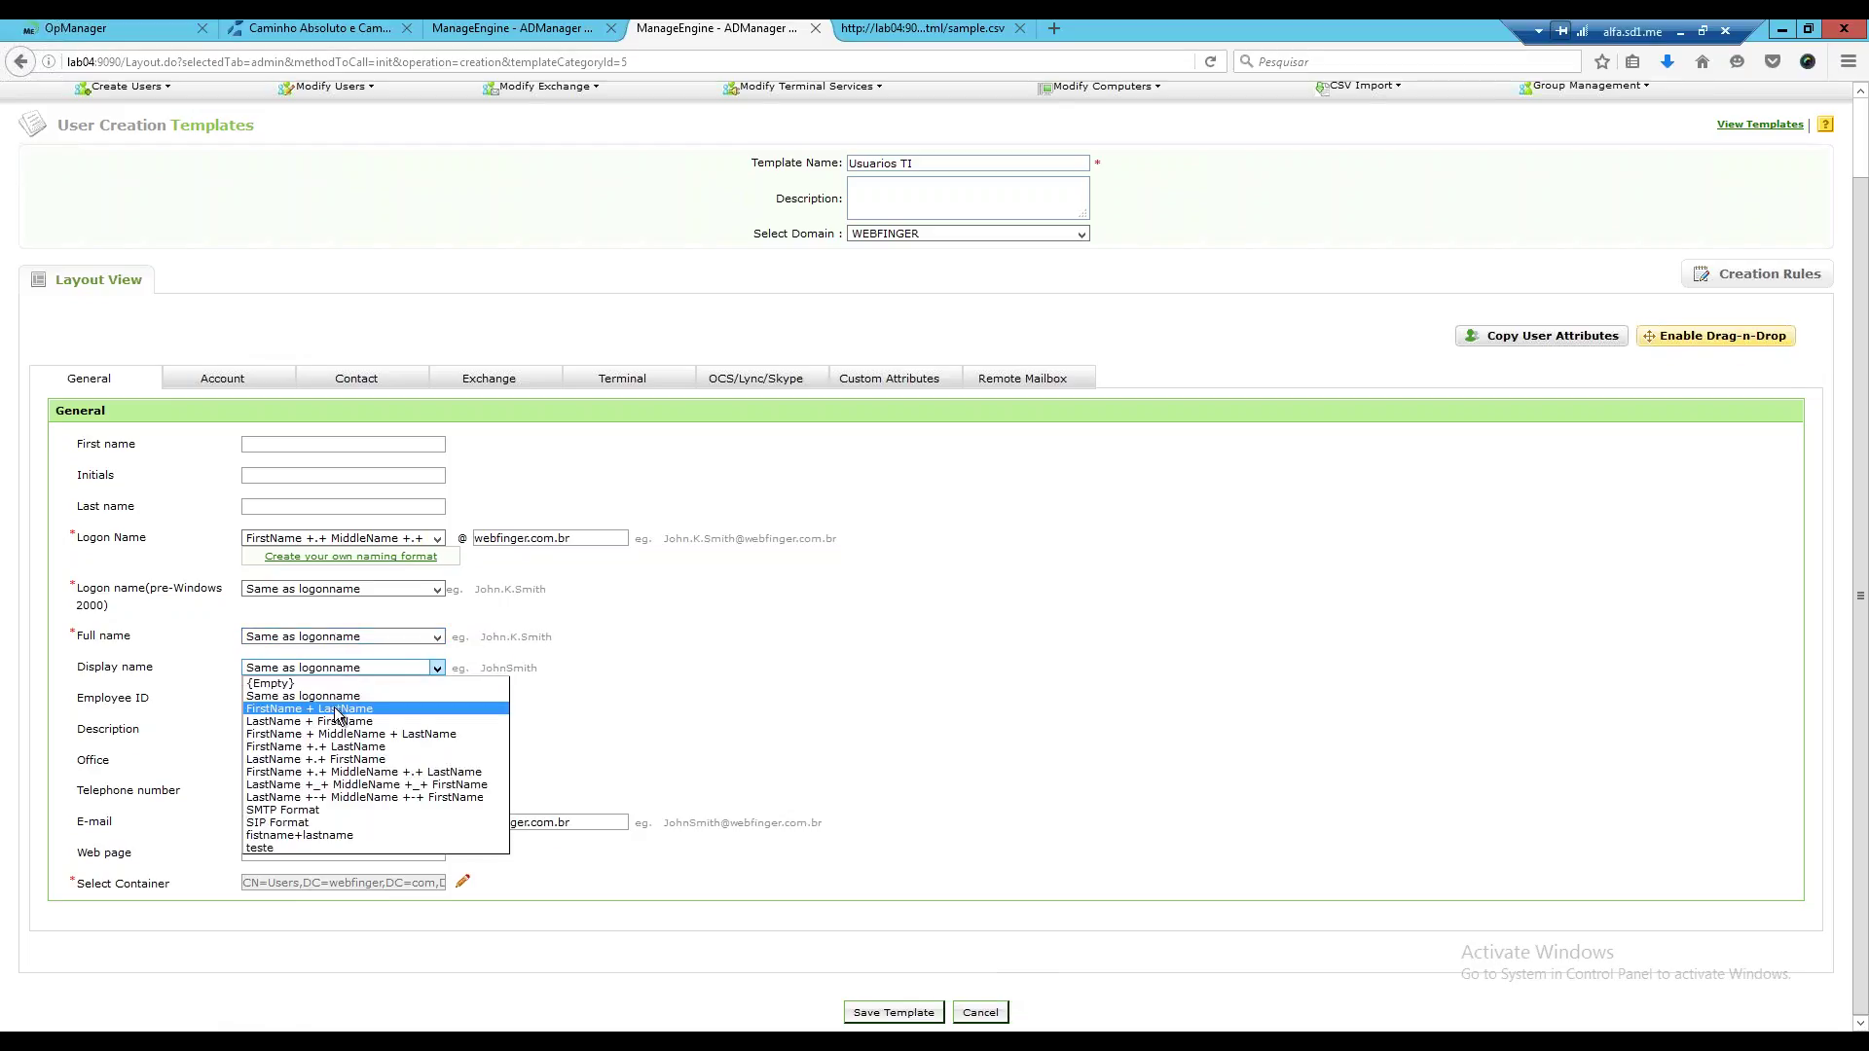
{"action": "left_click", "coordinate": [345, 709]}
{"action": "left_click", "coordinate": [371, 672]}
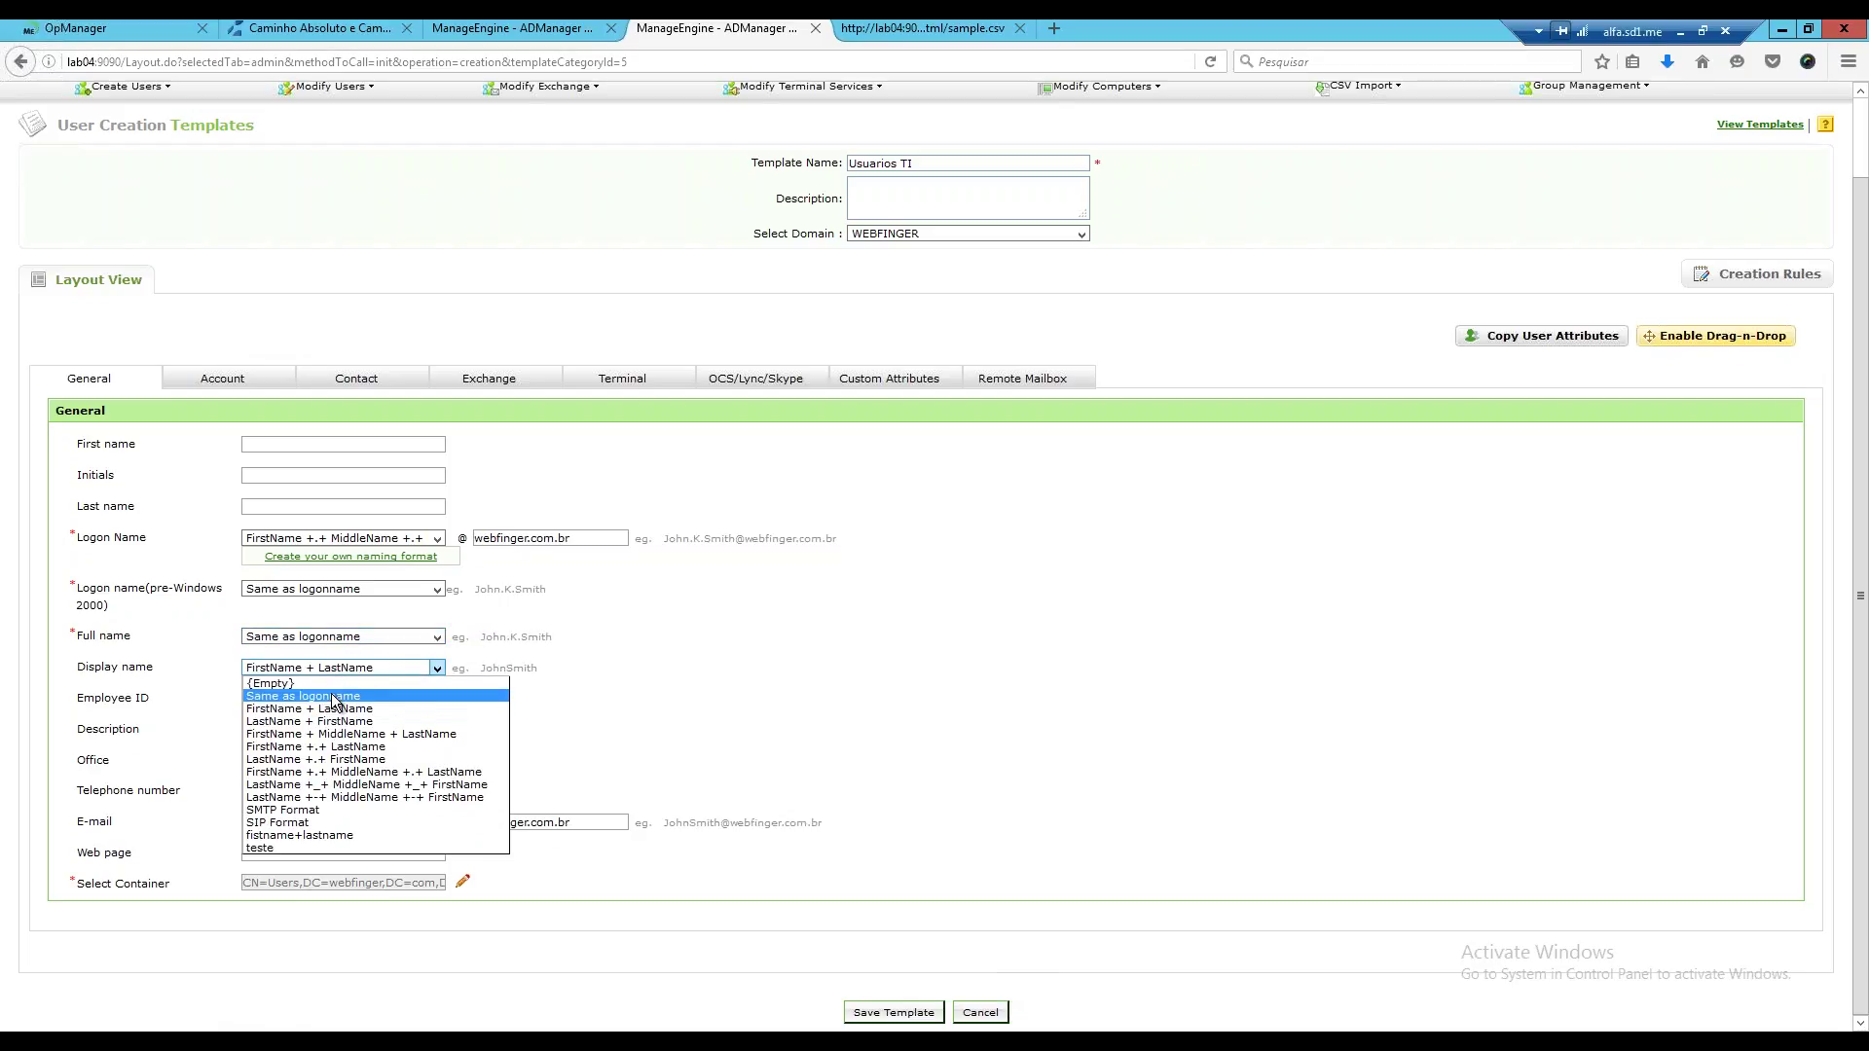
{"action": "left_click", "coordinate": [331, 696]}
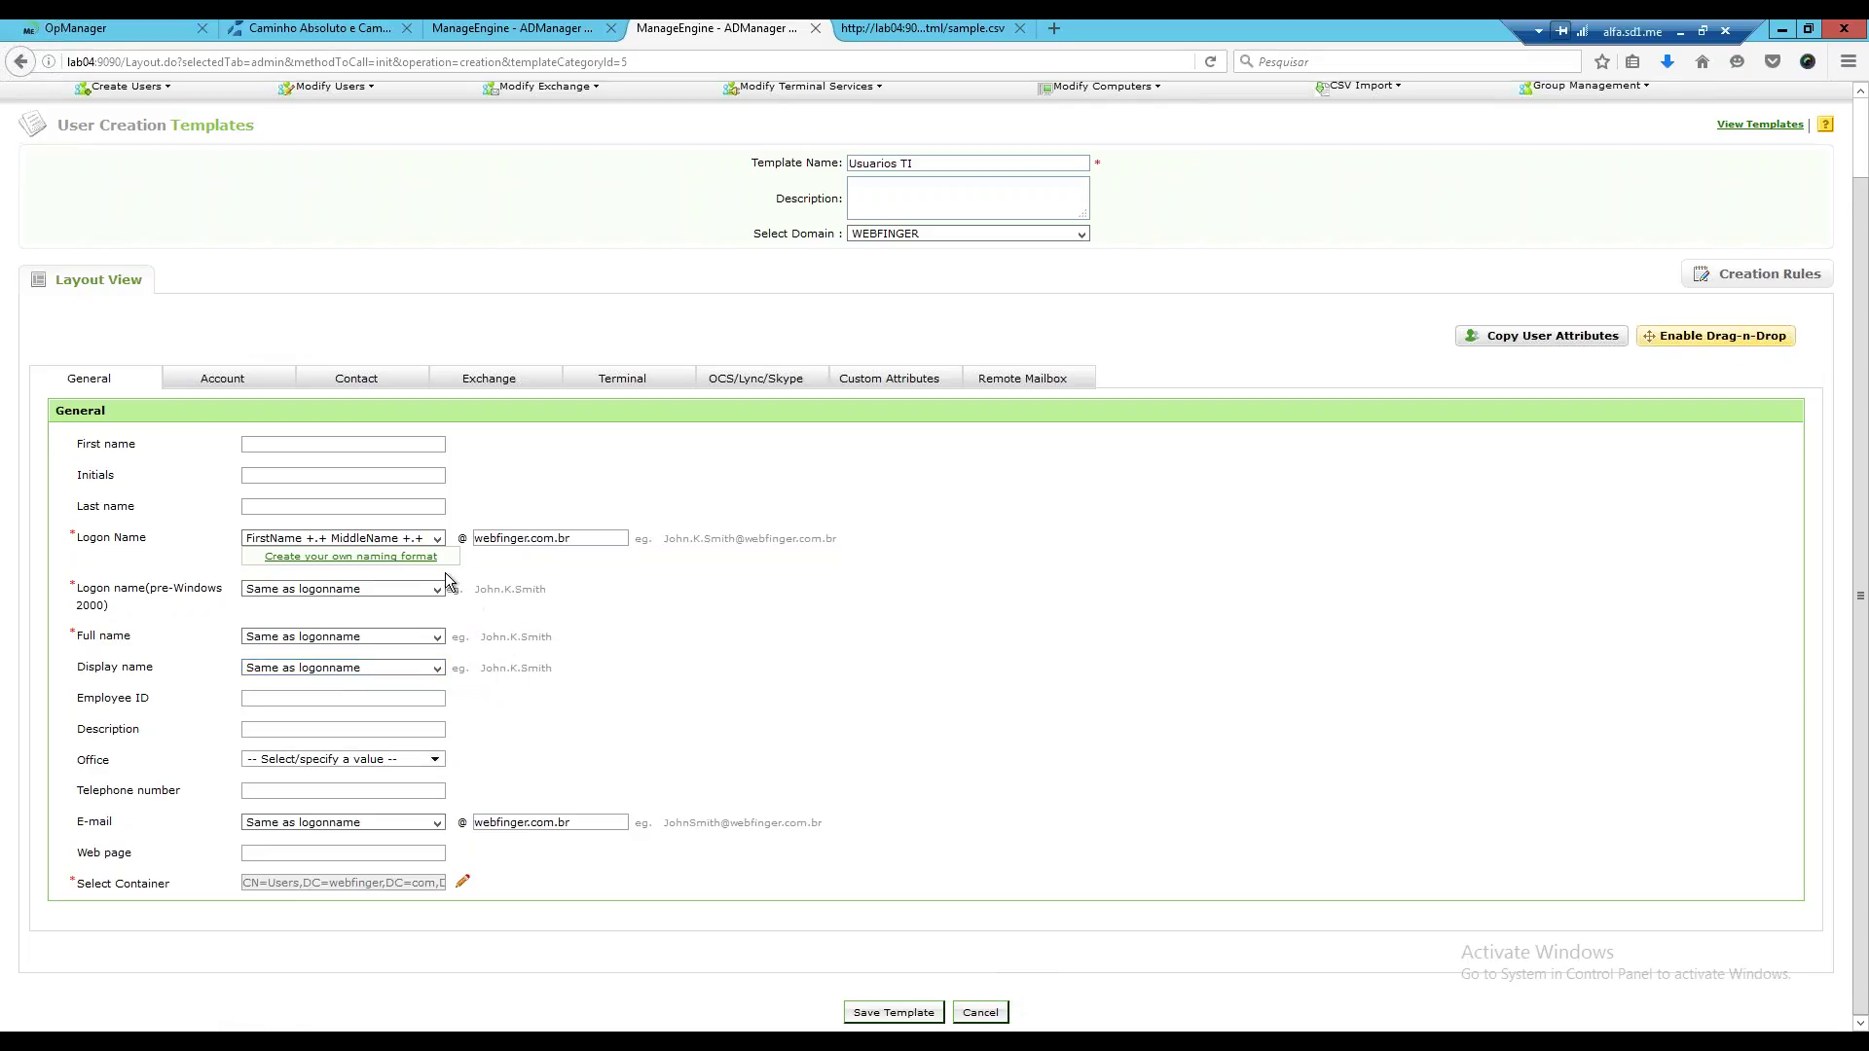
Switch logon name format to FirstName +.+ LastName and choose Users as the container.
{"action": "left_click", "coordinate": [436, 539]}
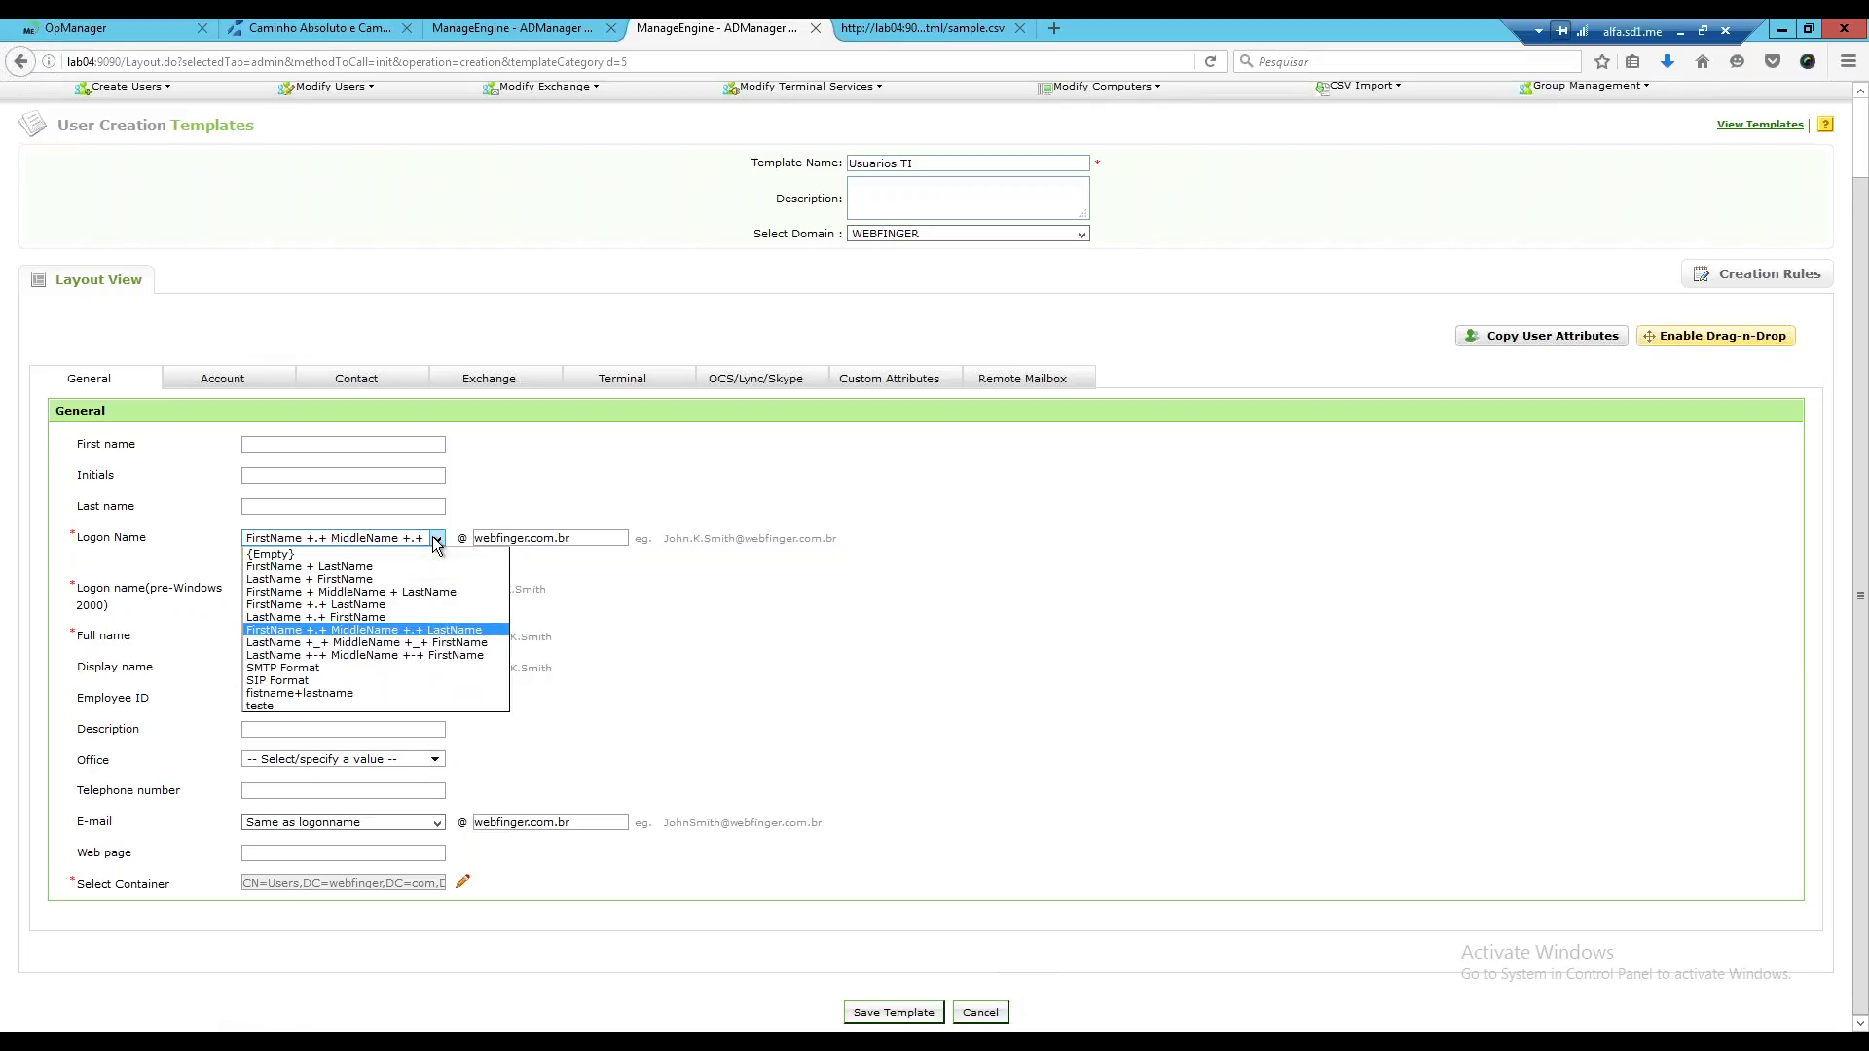
{"action": "left_click", "coordinate": [371, 605]}
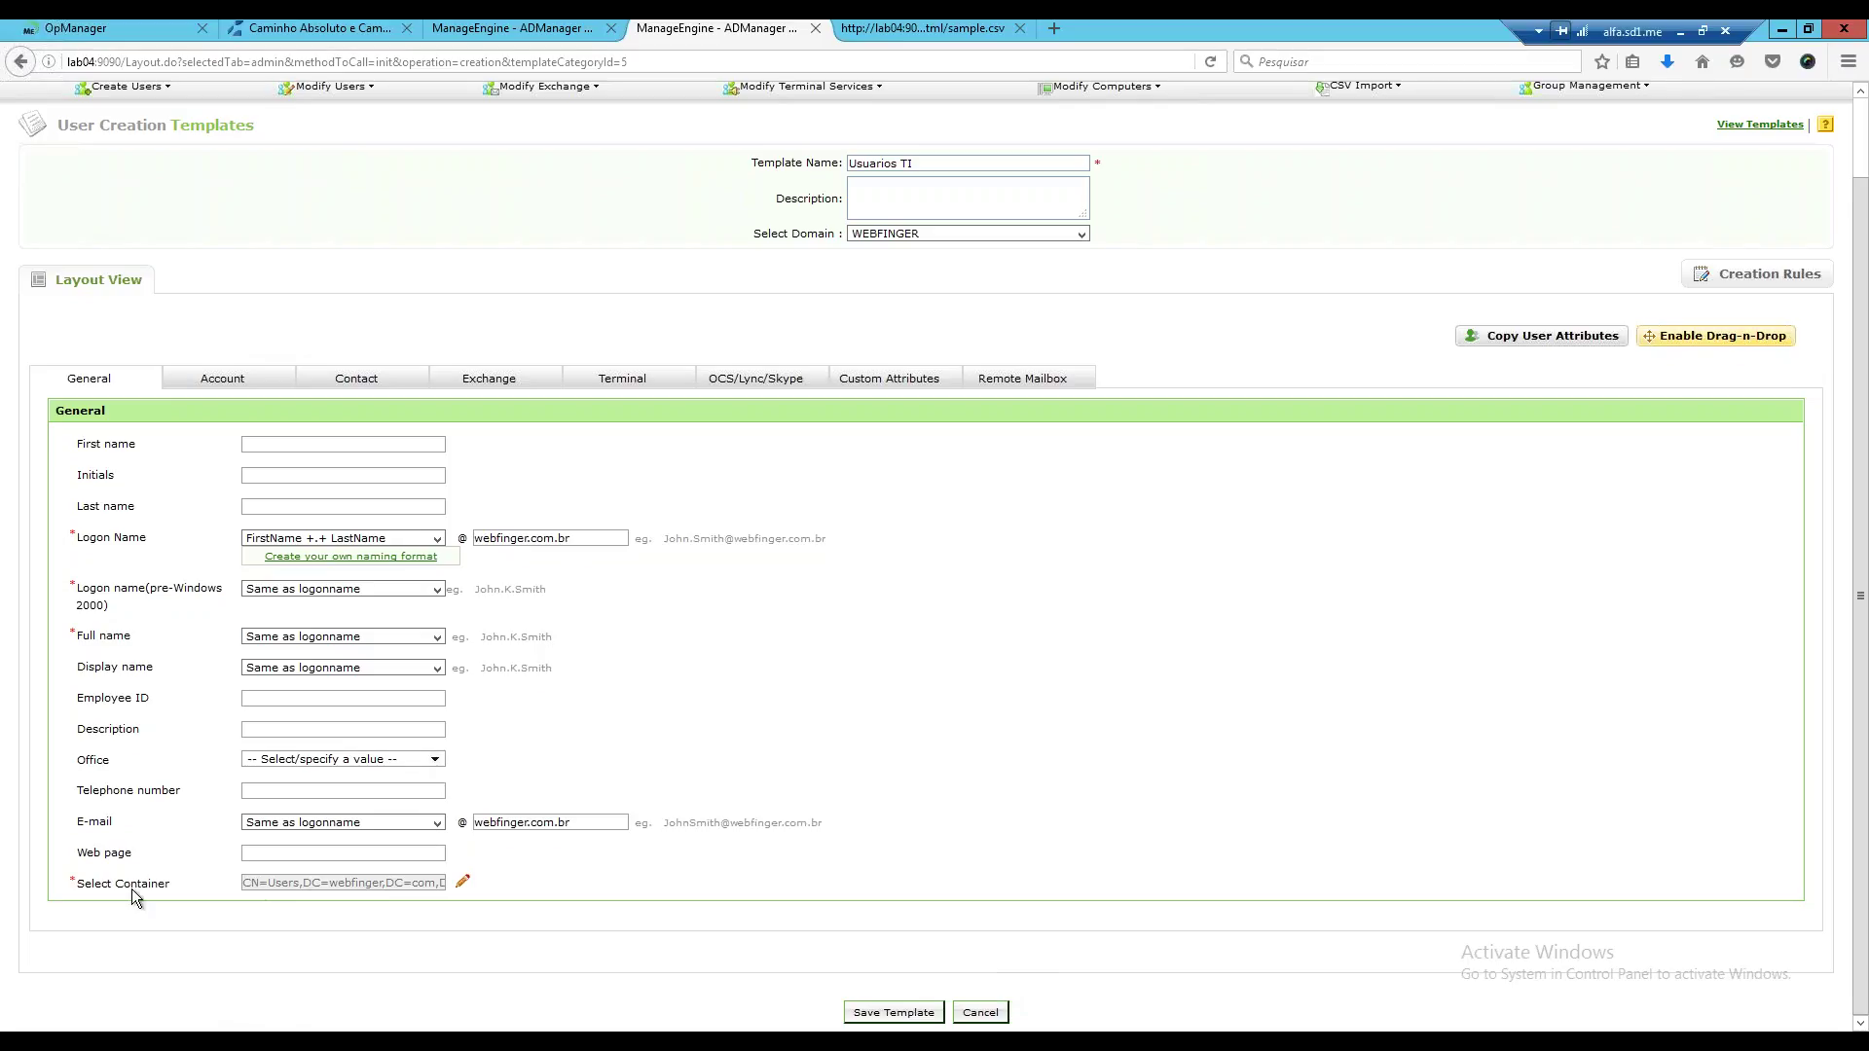
{"action": "left_click", "coordinate": [461, 903]}
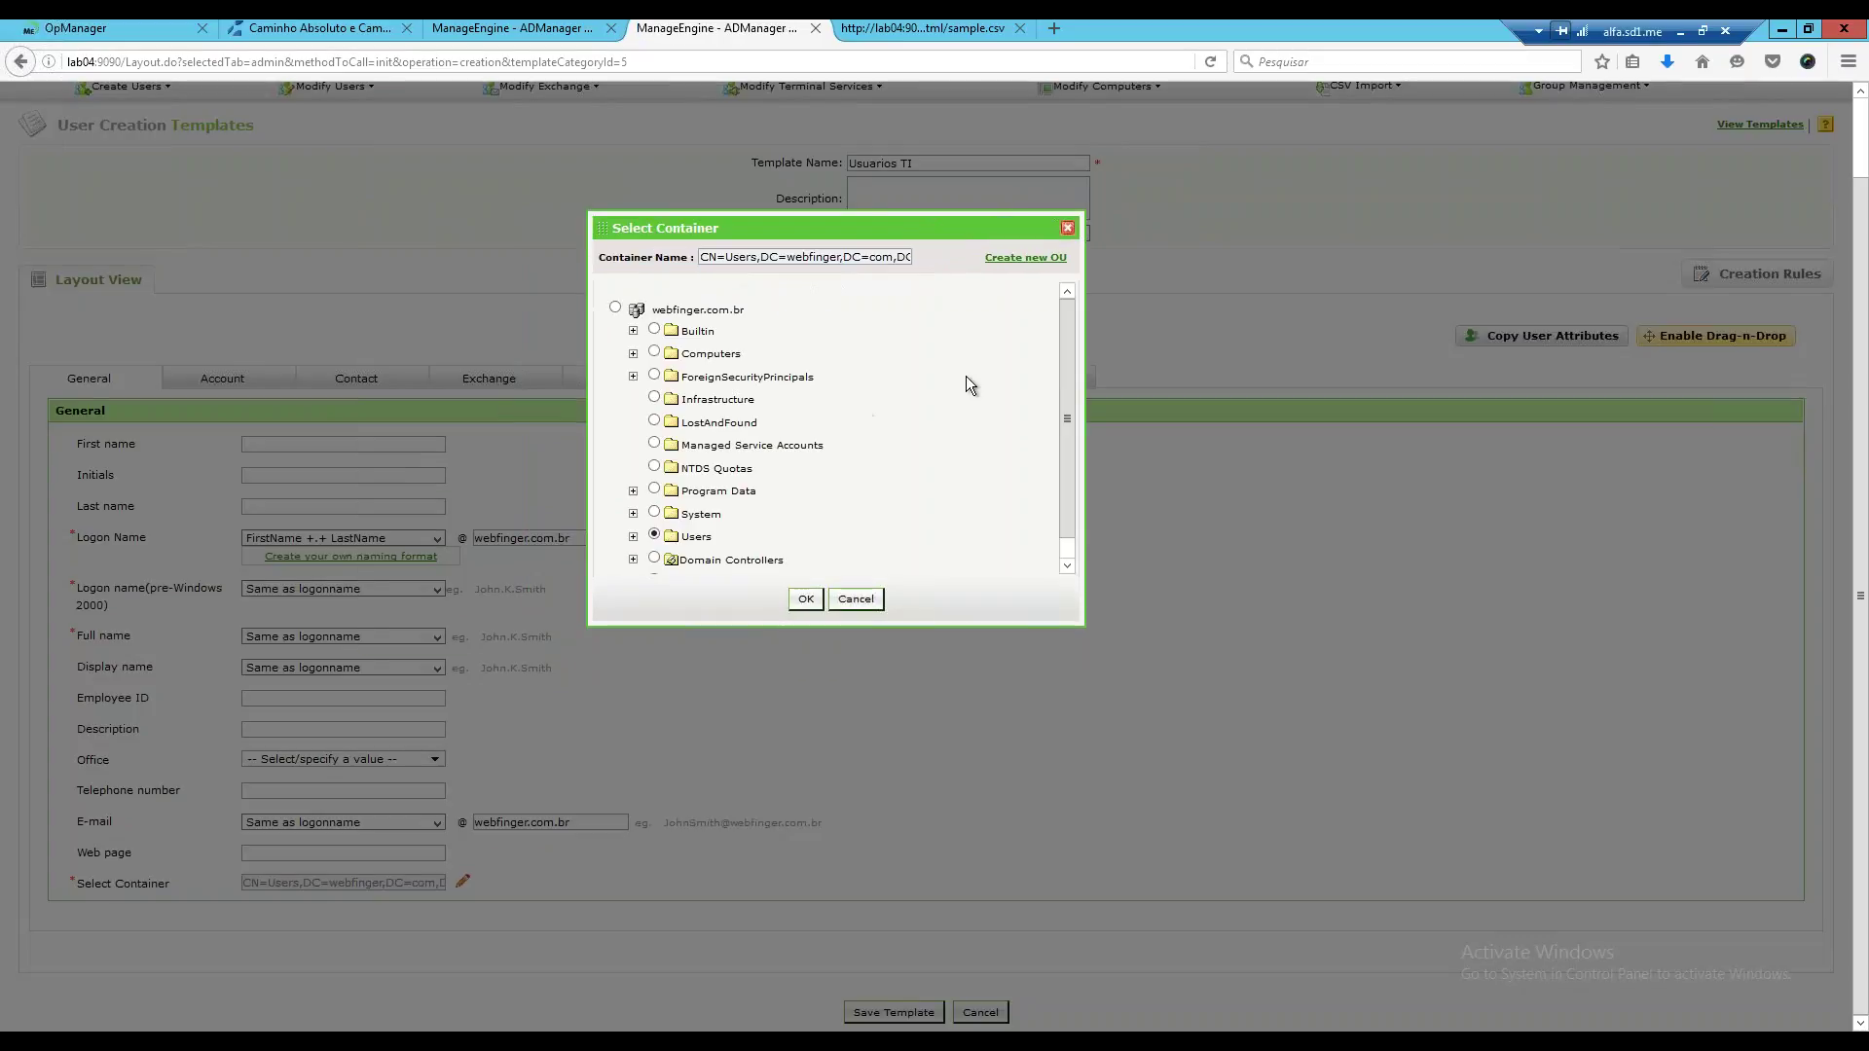
{"action": "left_click", "coordinate": [633, 536]}
{"action": "left_click_drag", "start_coordinate": [1059, 395], "coordinate": [1061, 458]}
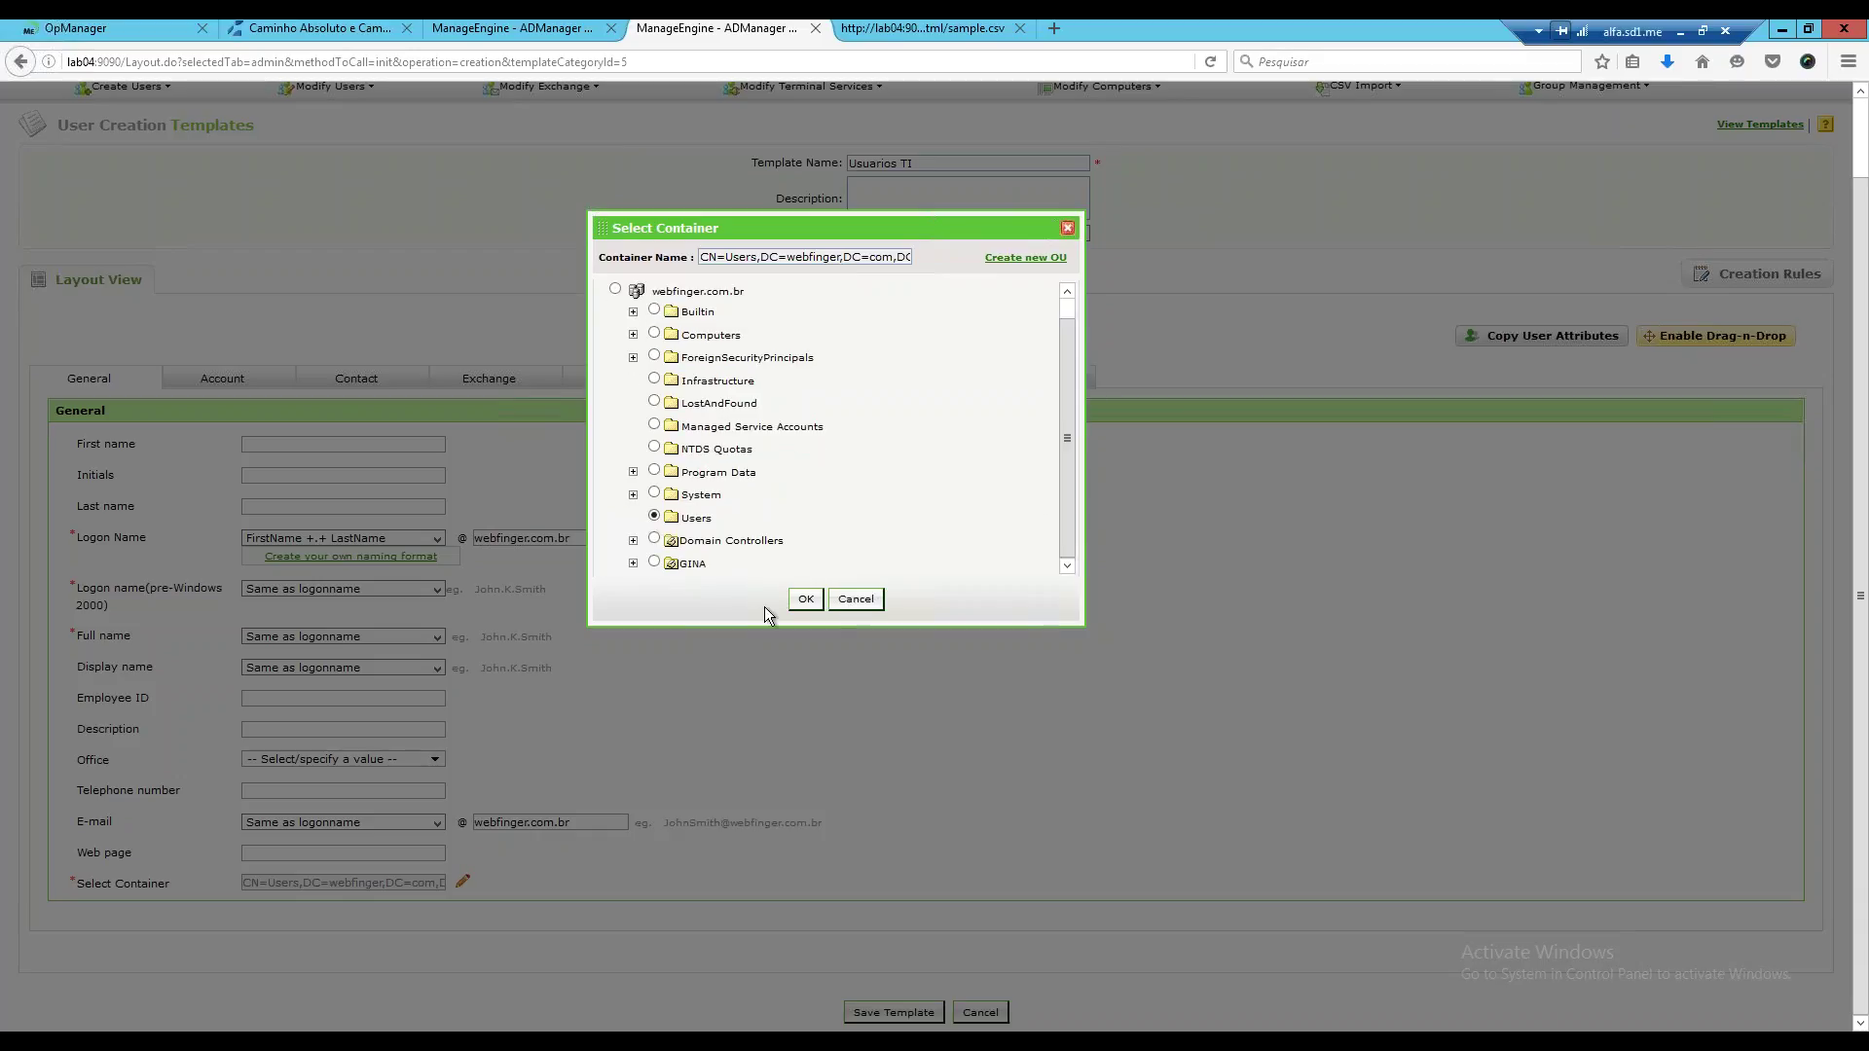
{"action": "left_click", "coordinate": [805, 598]}
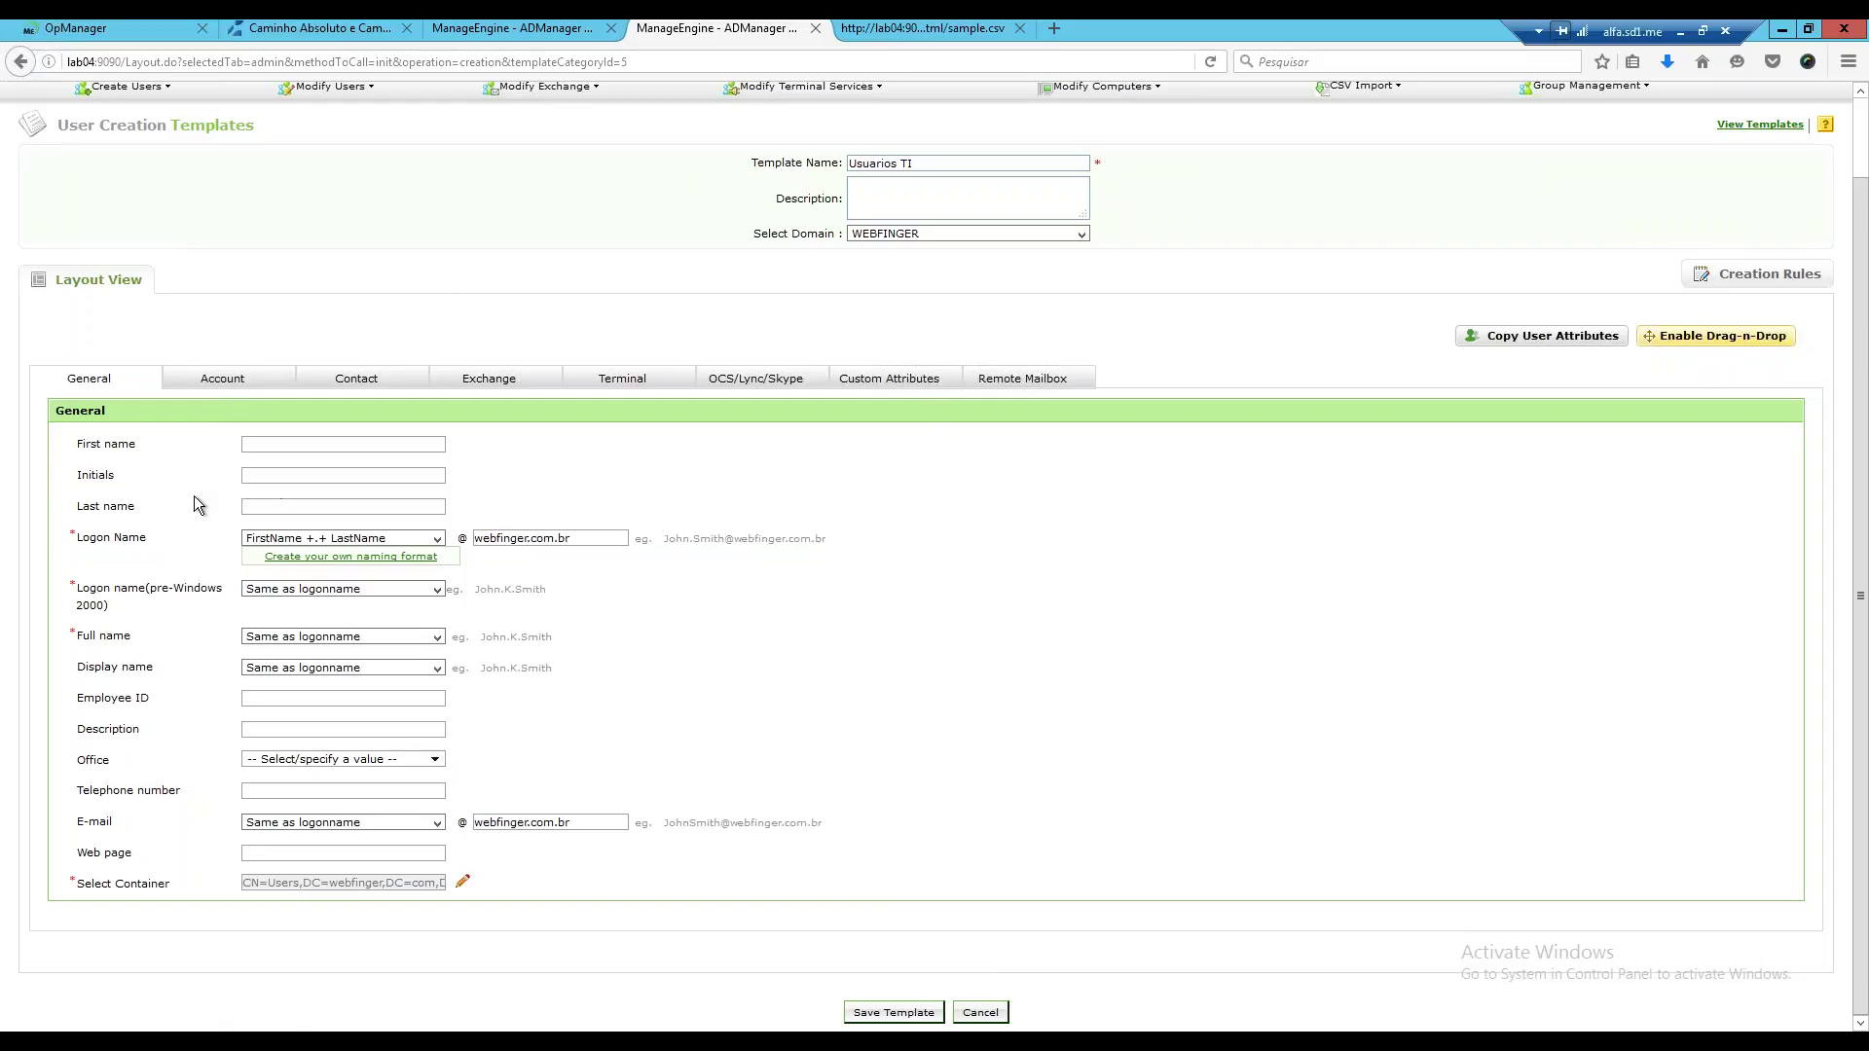
Enable drag-and-drop layout editing and delete the Initials field from the General form.
{"action": "left_click", "coordinate": [1714, 337]}
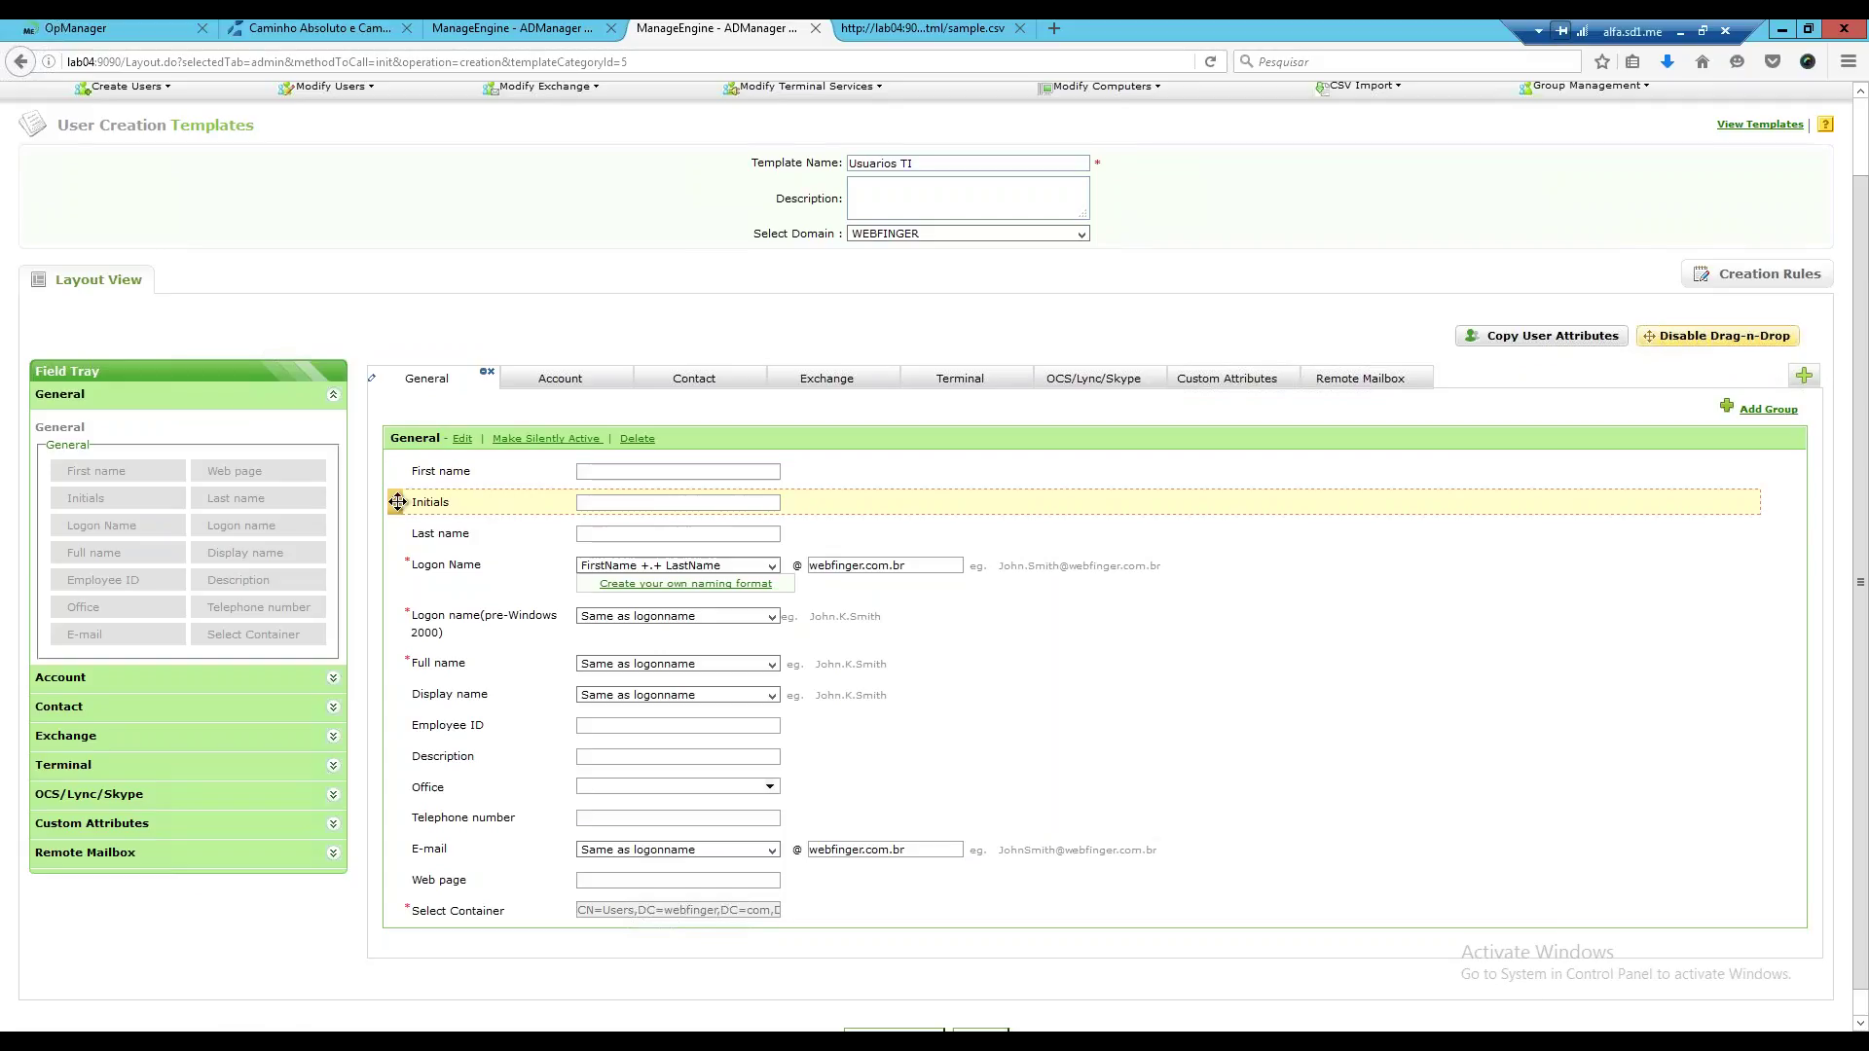
{"action": "left_click_drag", "start_coordinate": [398, 501], "coordinate": [214, 584]}
{"action": "mouse_move", "coordinate": [388, 506]}
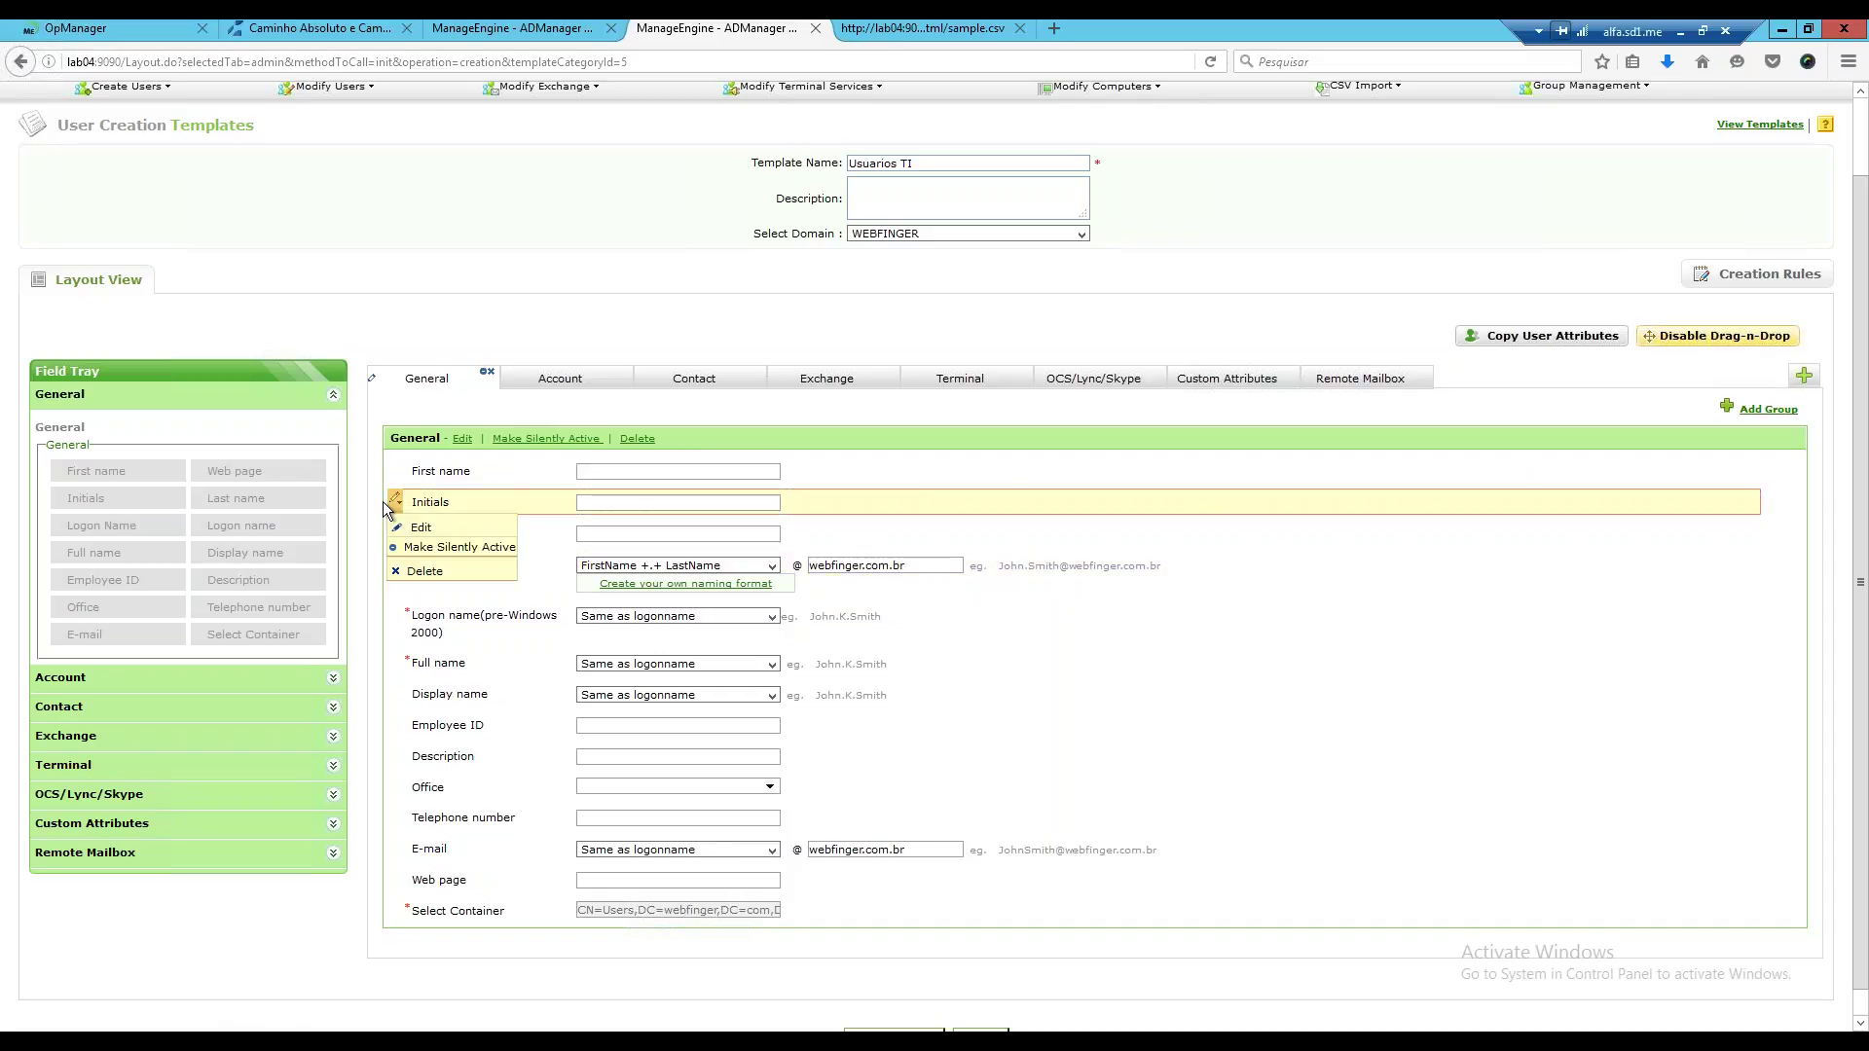
{"action": "left_click", "coordinate": [399, 575]}
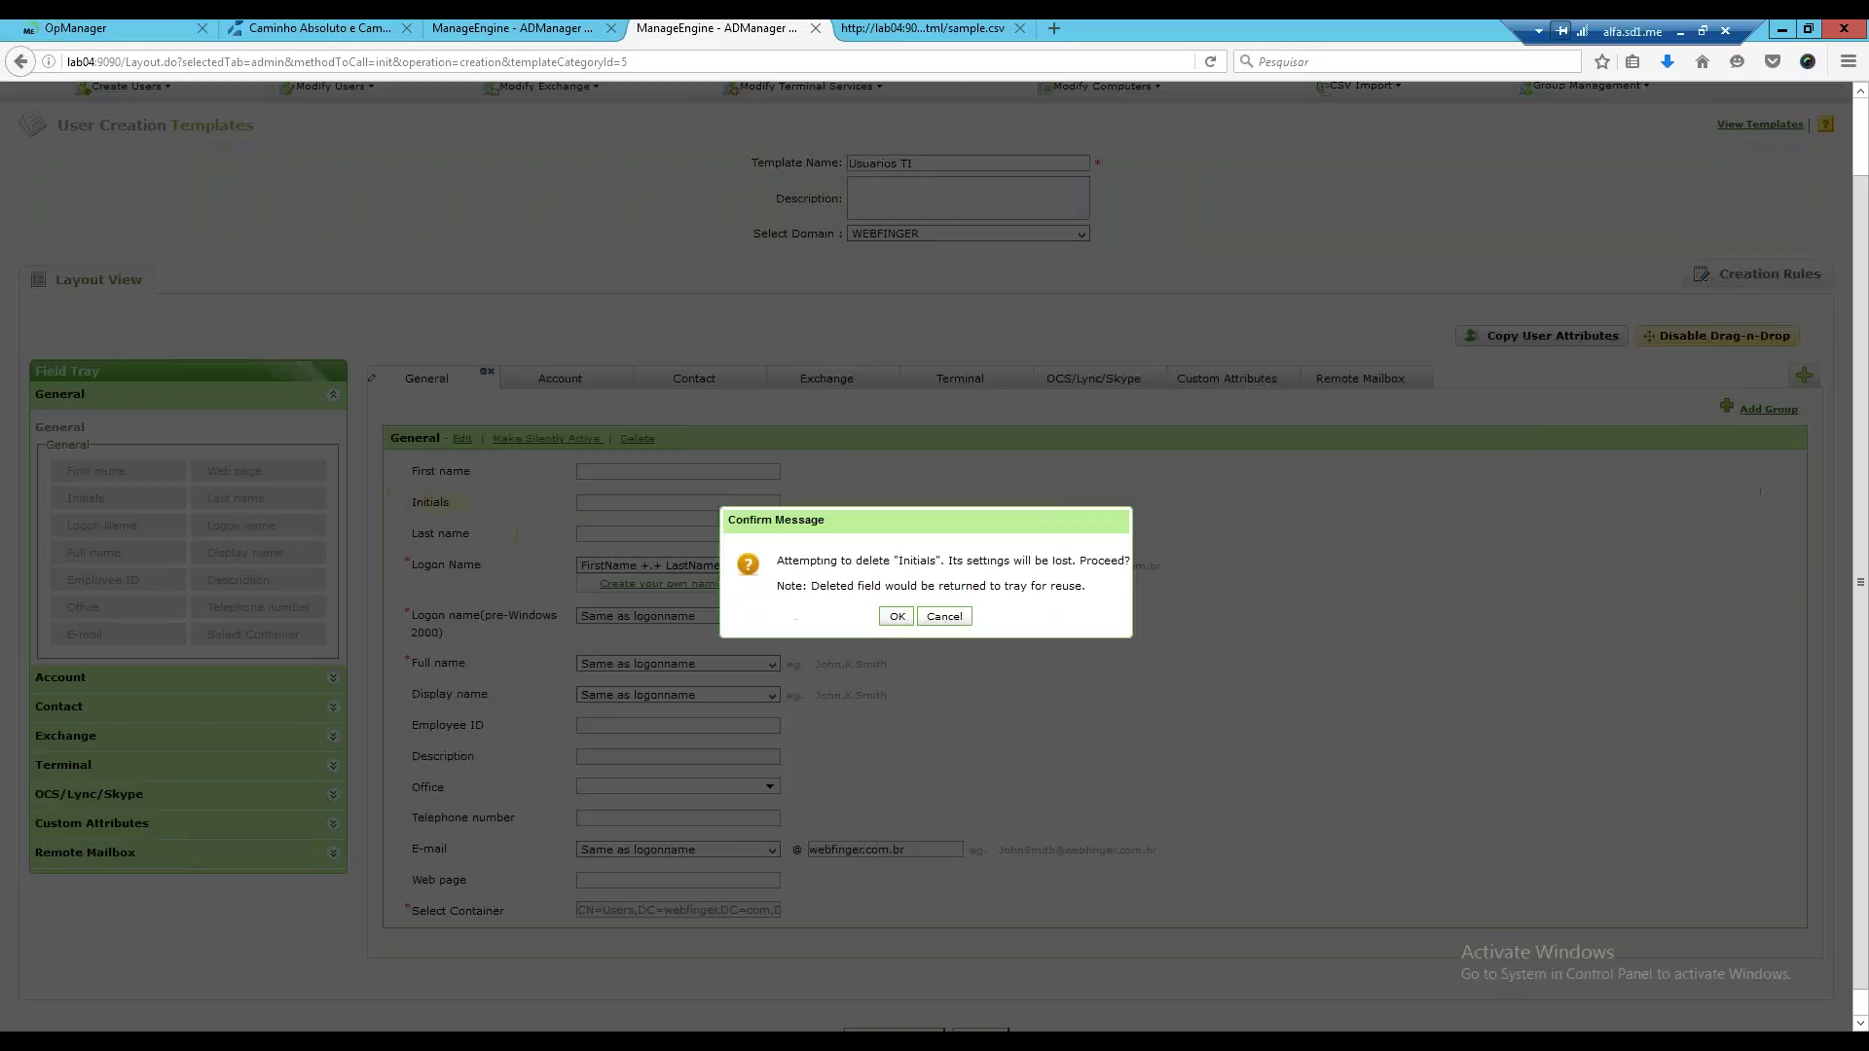
{"action": "key", "text": "Return"}
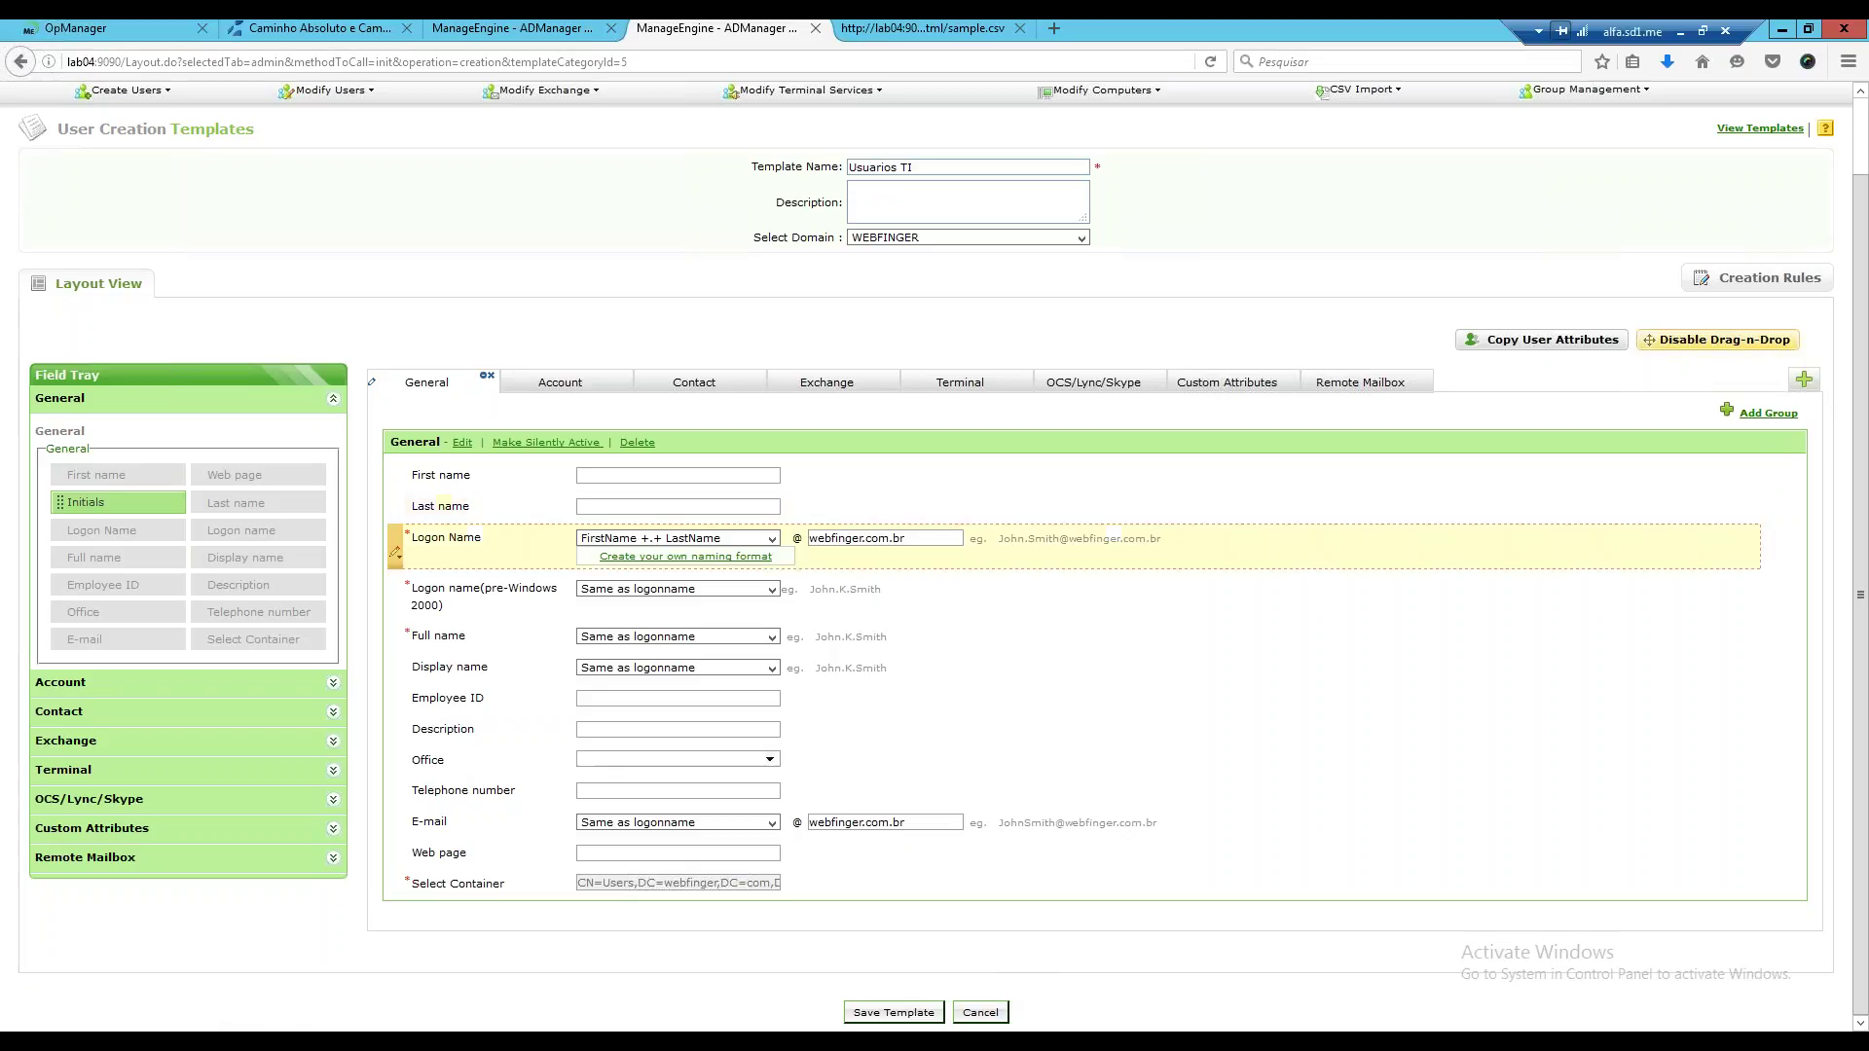
Place Initials back below First name with the help text 'iniciais'.
{"action": "left_click_drag", "start_coordinate": [196, 482], "coordinate": [526, 623]}
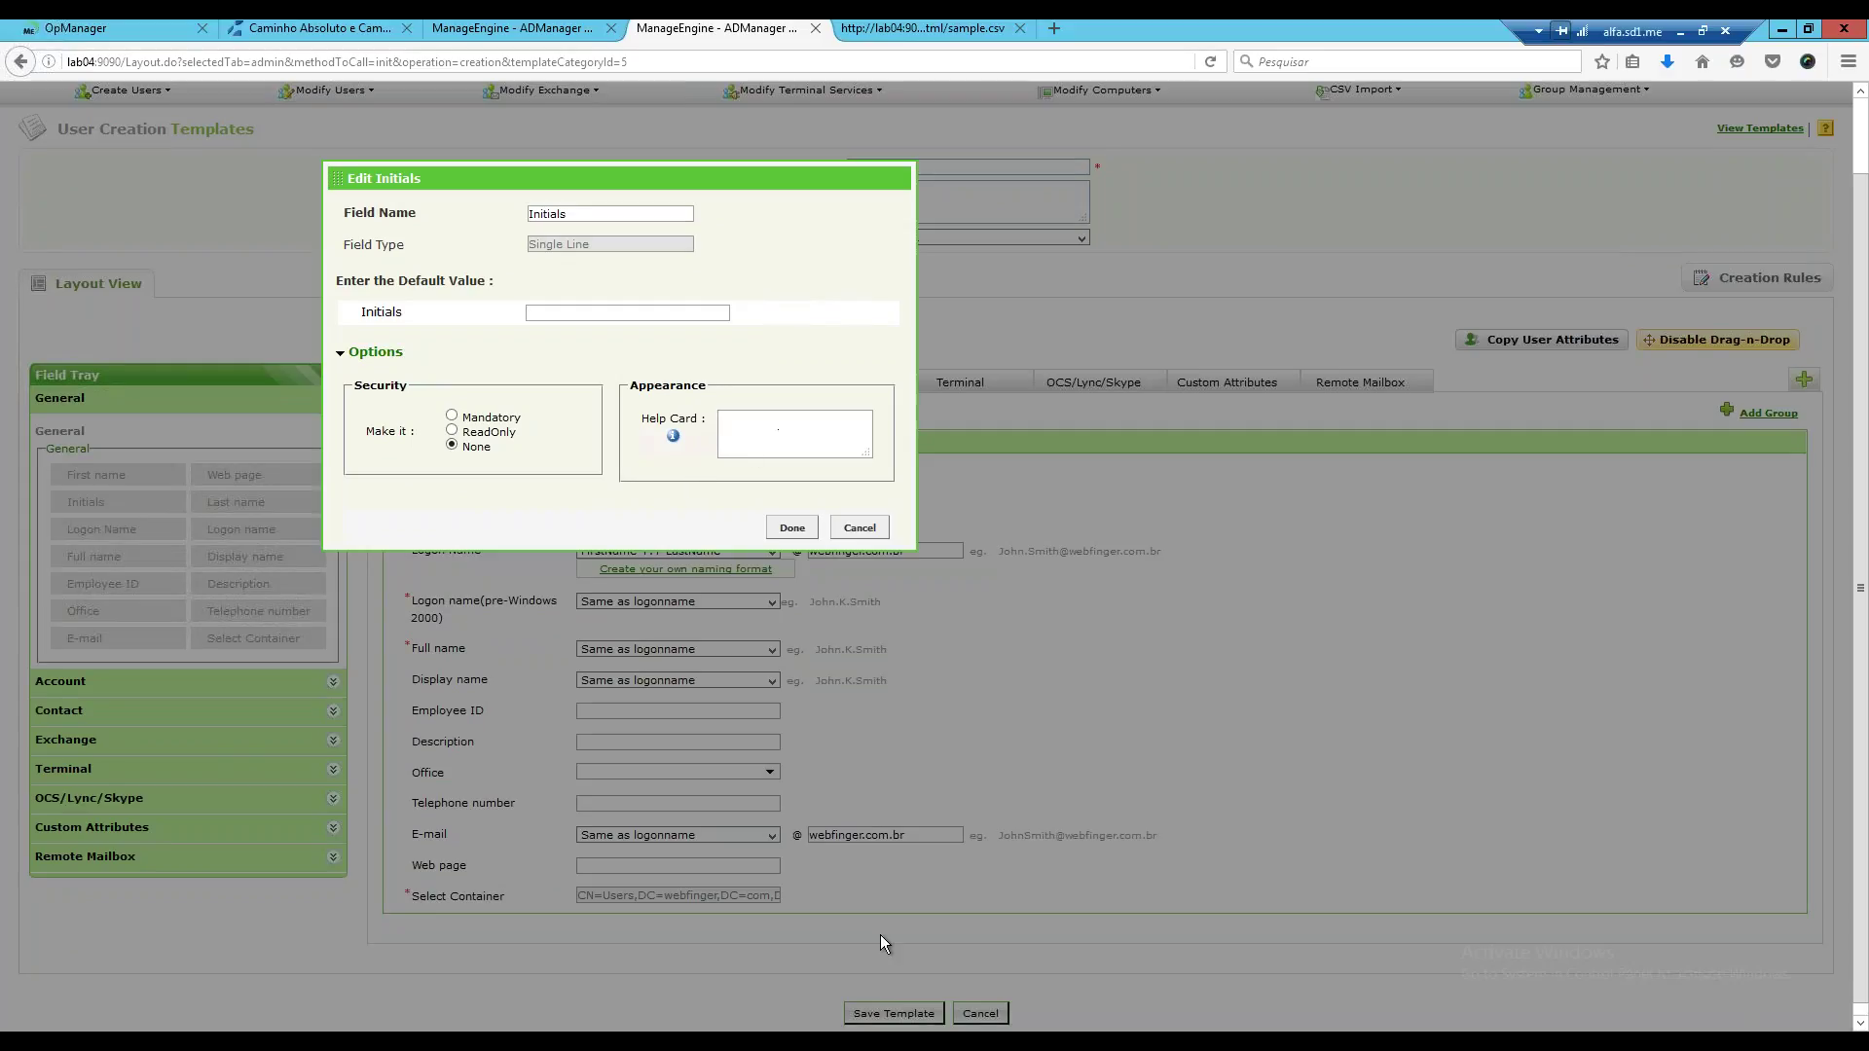
{"action": "type", "text": "iniciais"}
{"action": "left_click", "coordinate": [791, 528]}
Edit the Initials field settings to set Security to None, leaving it optional.
{"action": "mouse_move", "coordinate": [407, 550]}
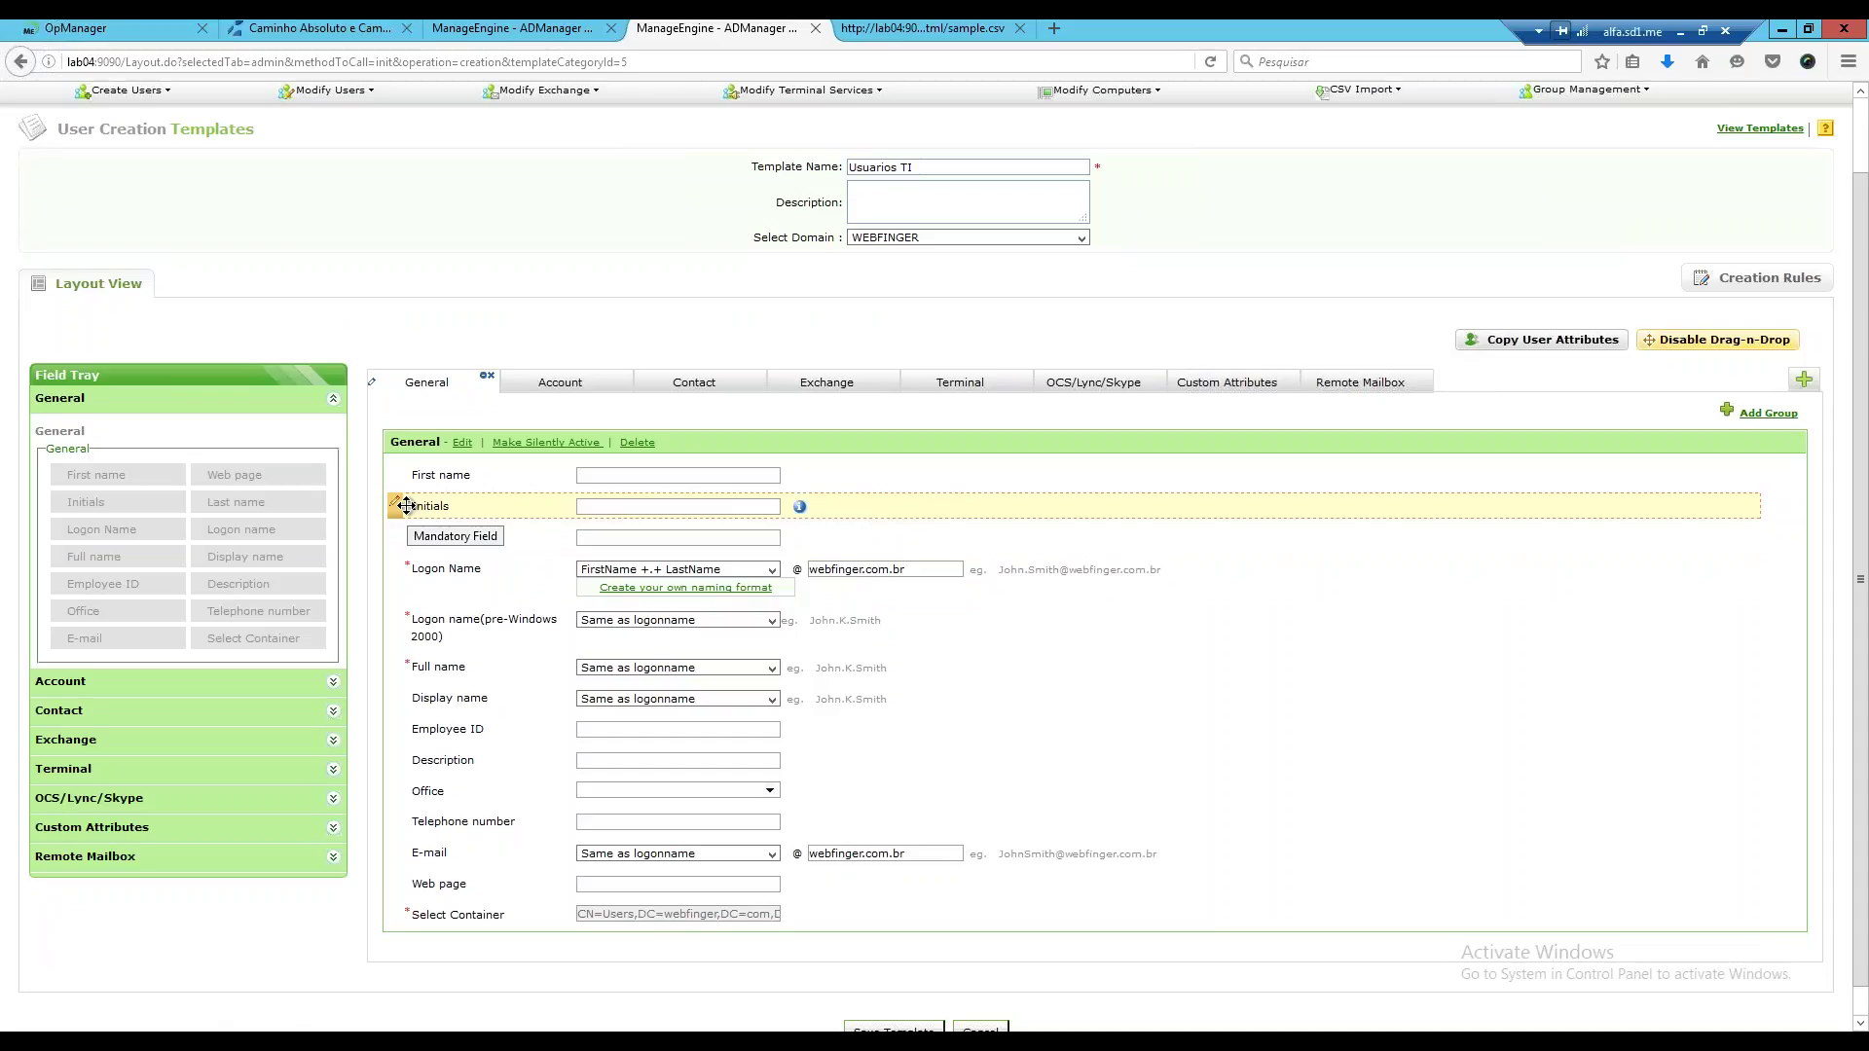
{"action": "left_click", "coordinate": [406, 505]}
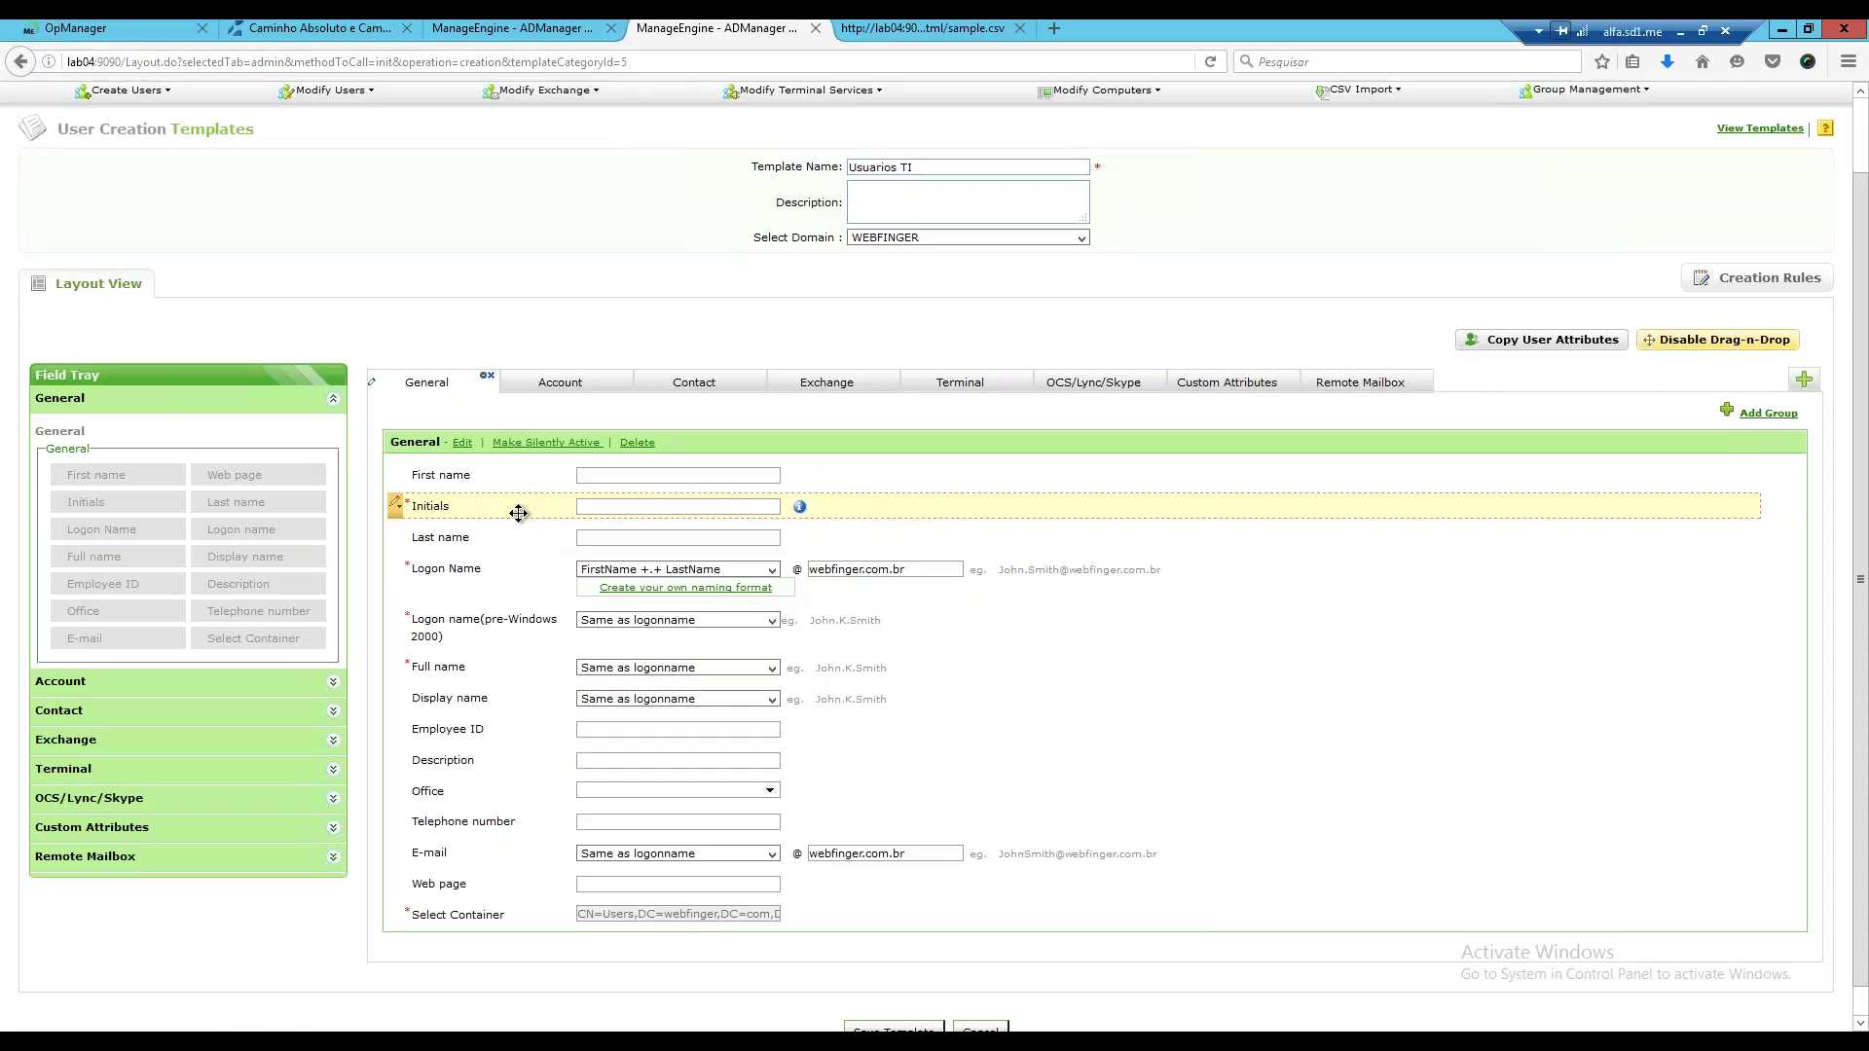
{"action": "left_click", "coordinate": [395, 505]}
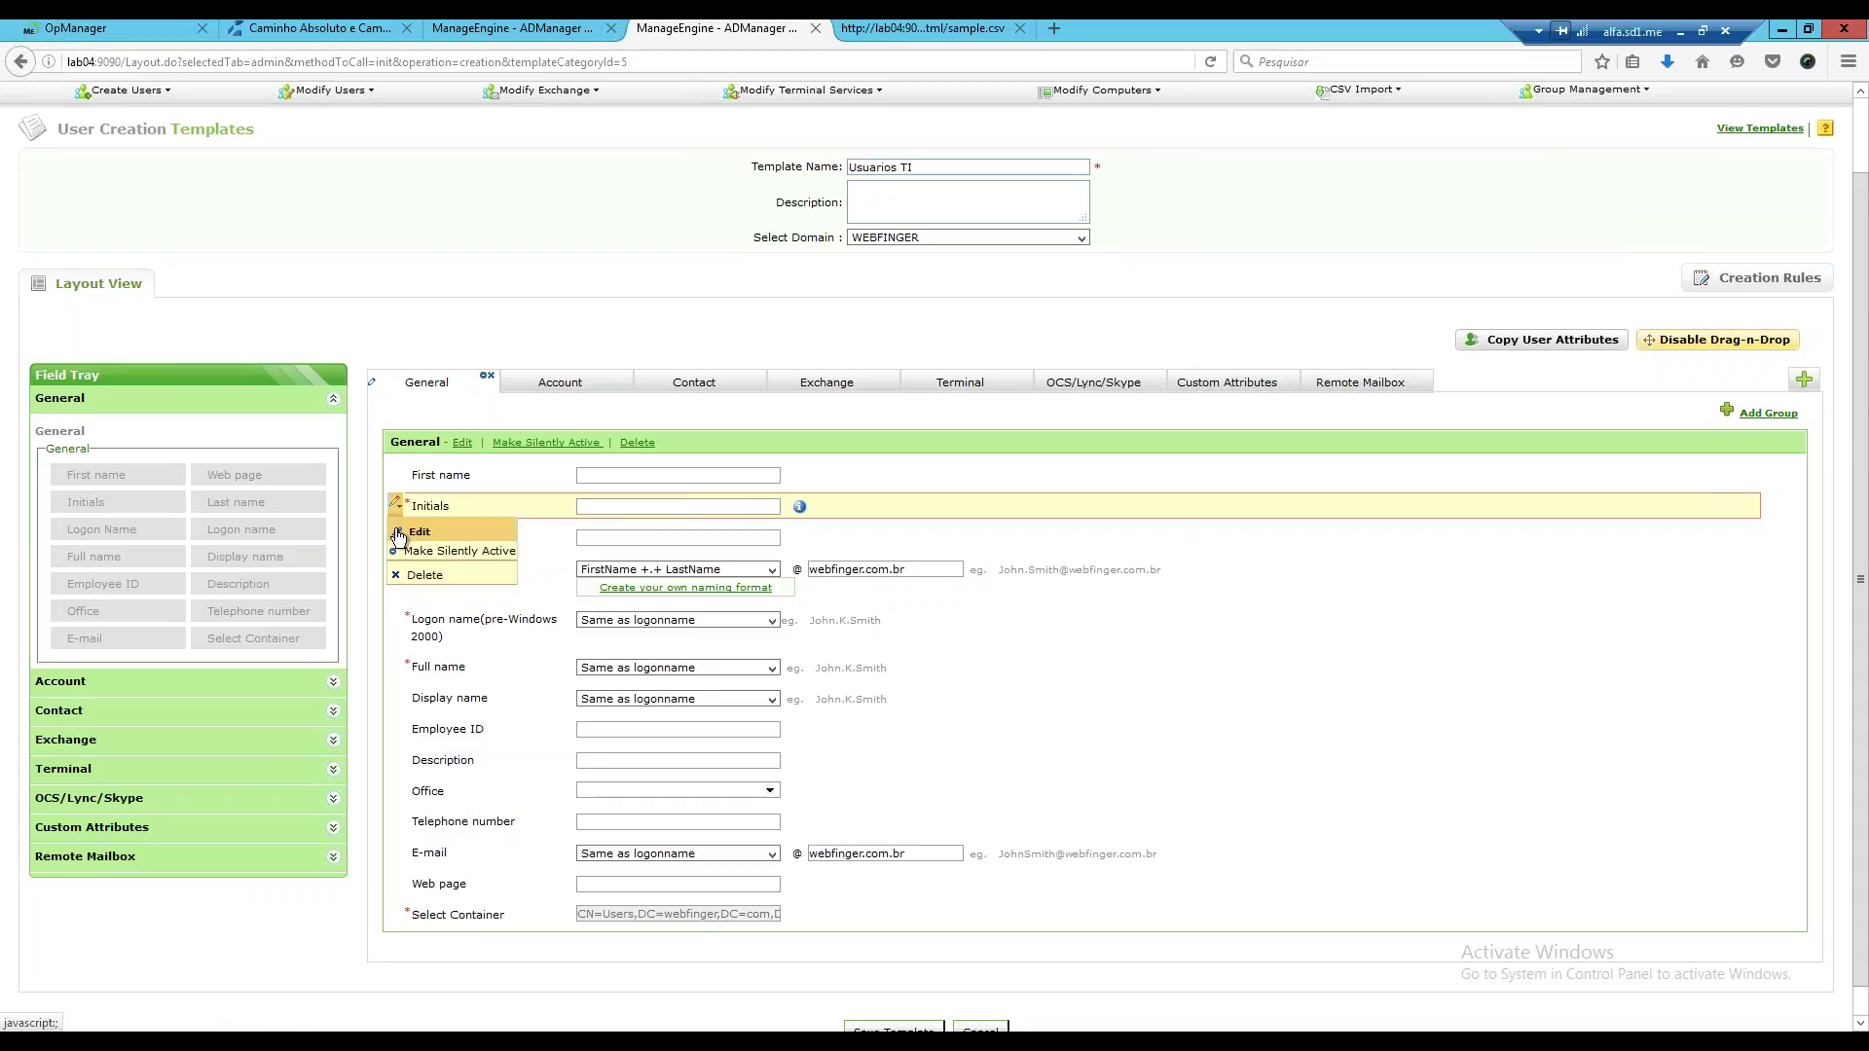
{"action": "left_click", "coordinate": [418, 531]}
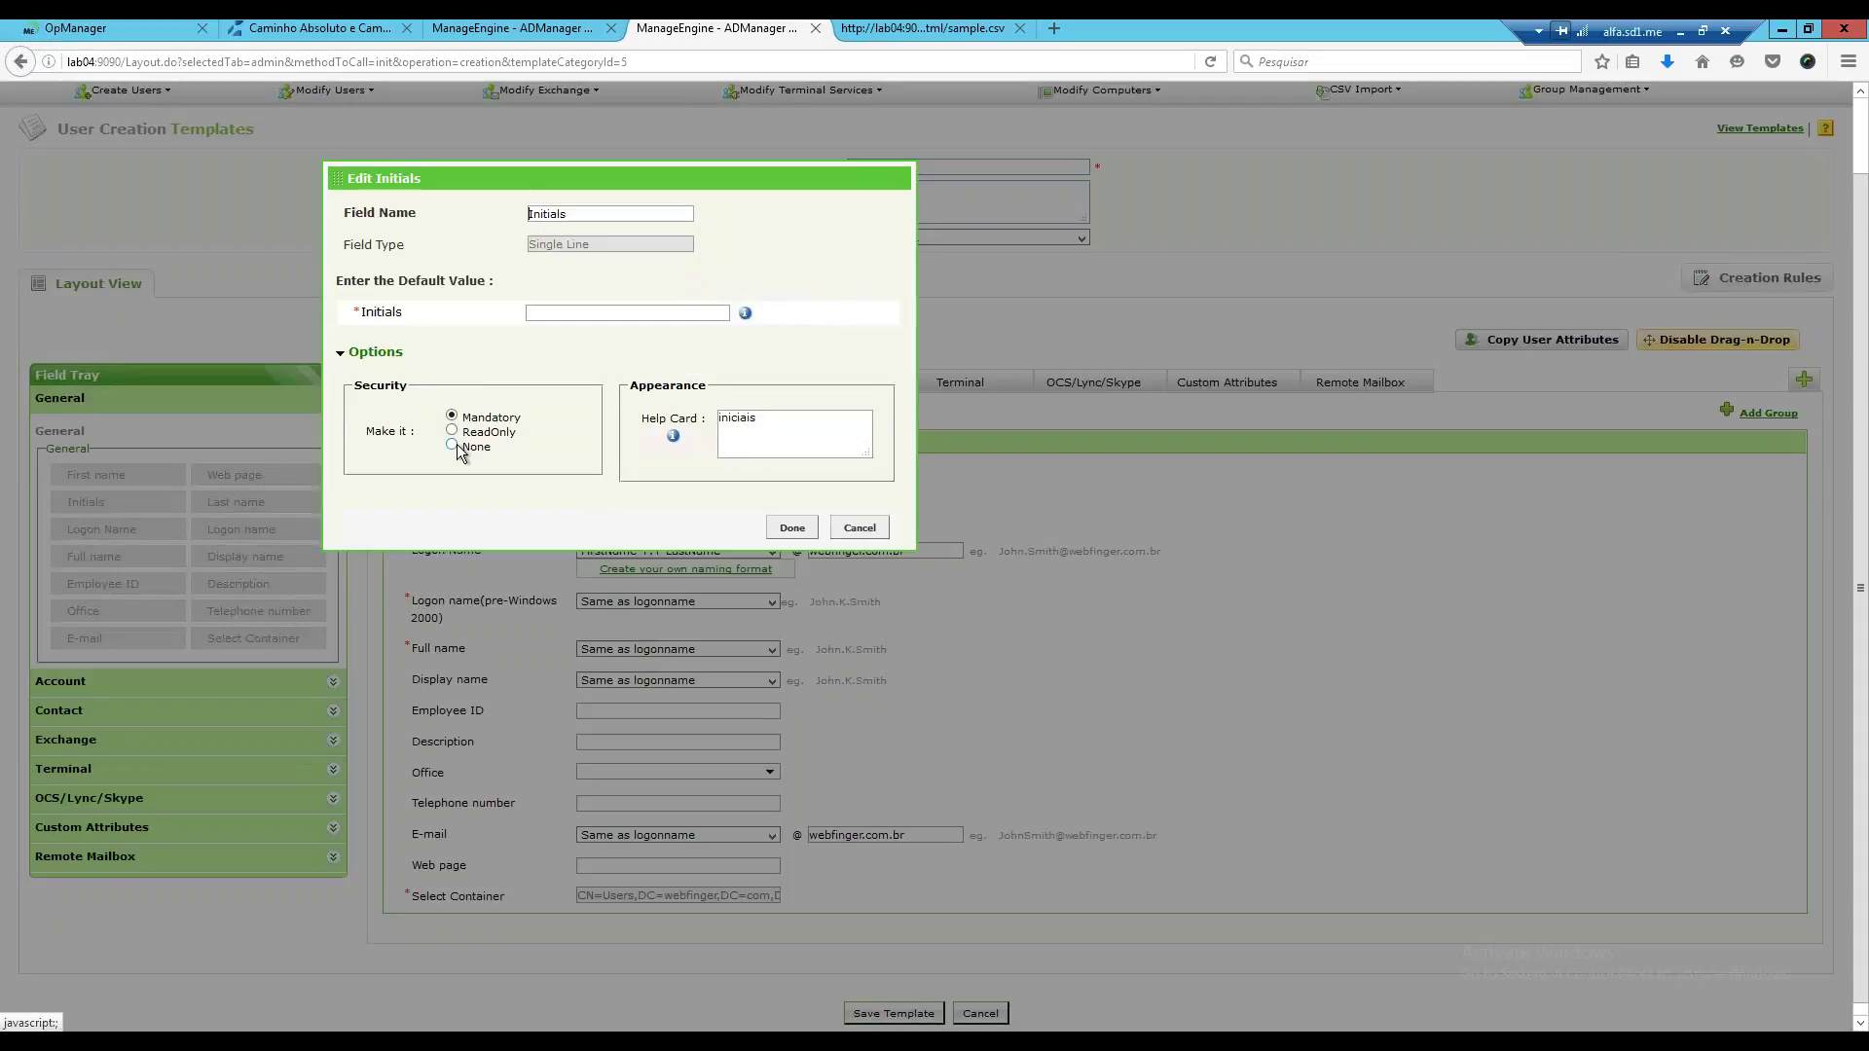
{"action": "left_click", "coordinate": [791, 527]}
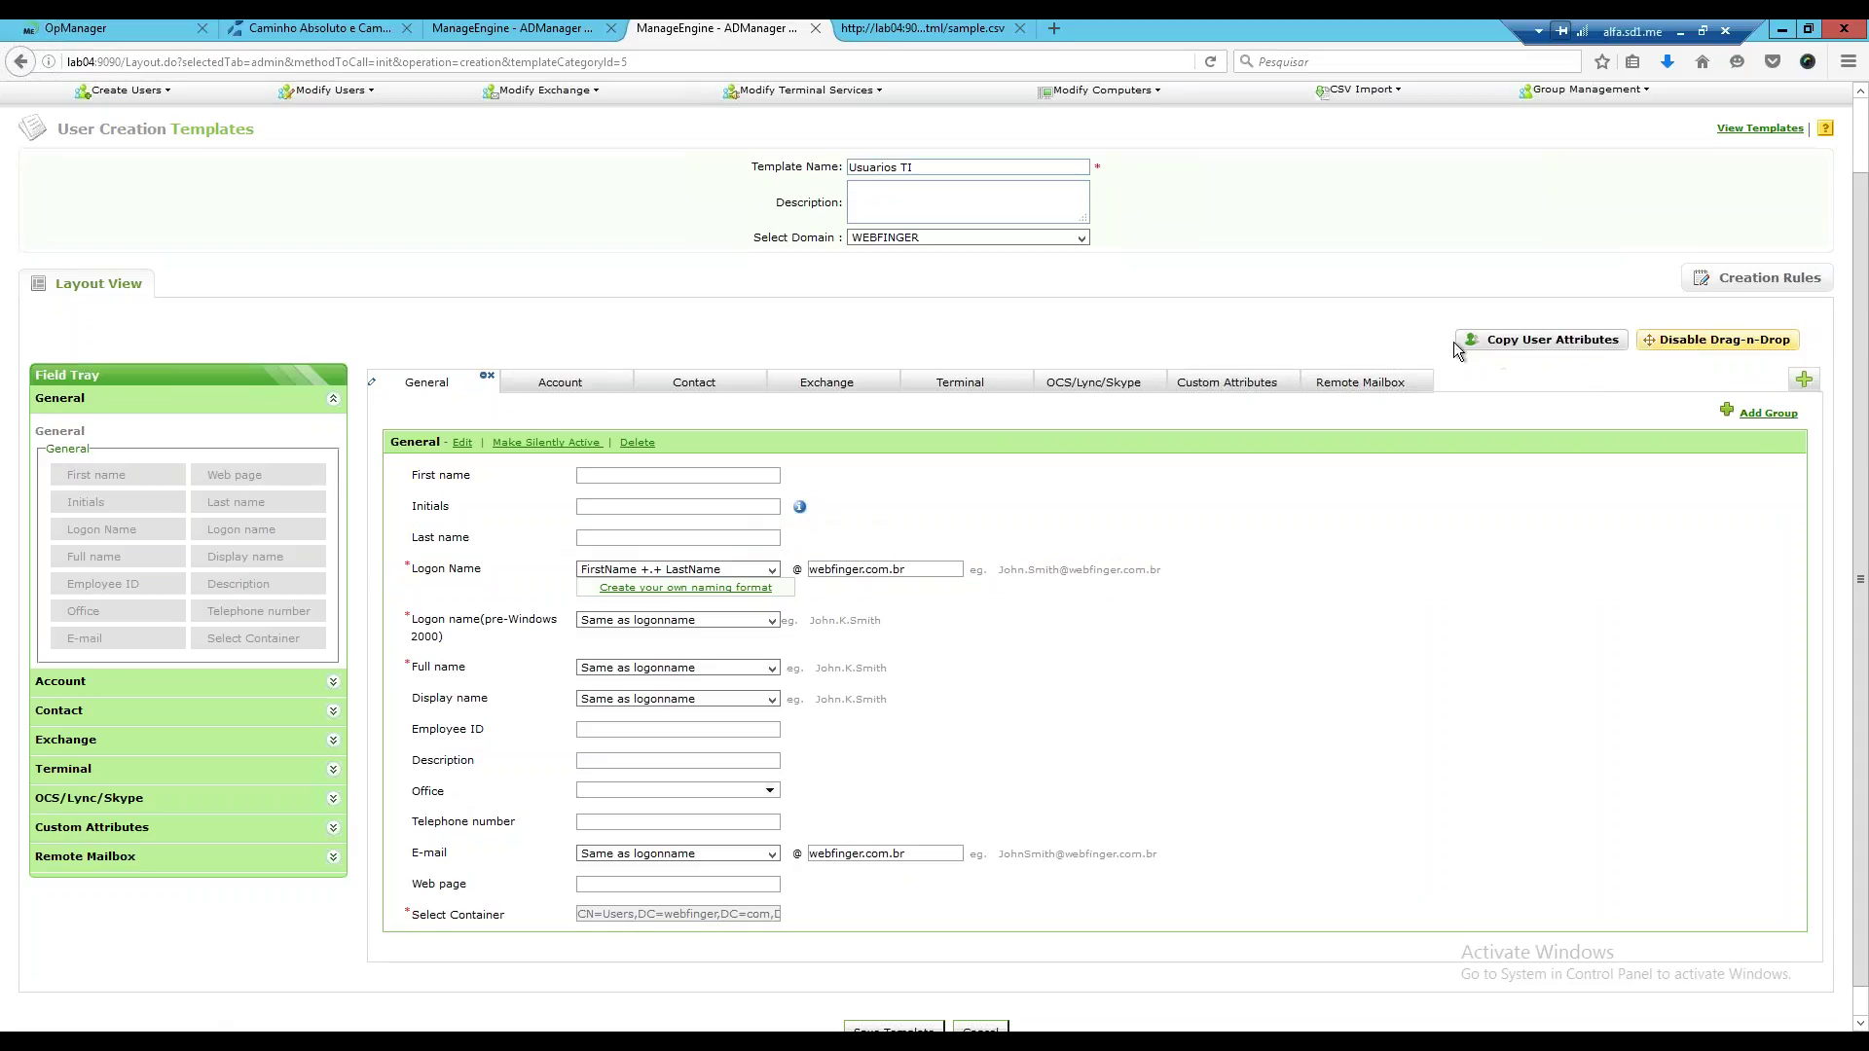
Add the Administrators group to the Usuarios TI template's memberships alongside Domain Users, and confirm.
{"action": "left_click", "coordinate": [1687, 341]}
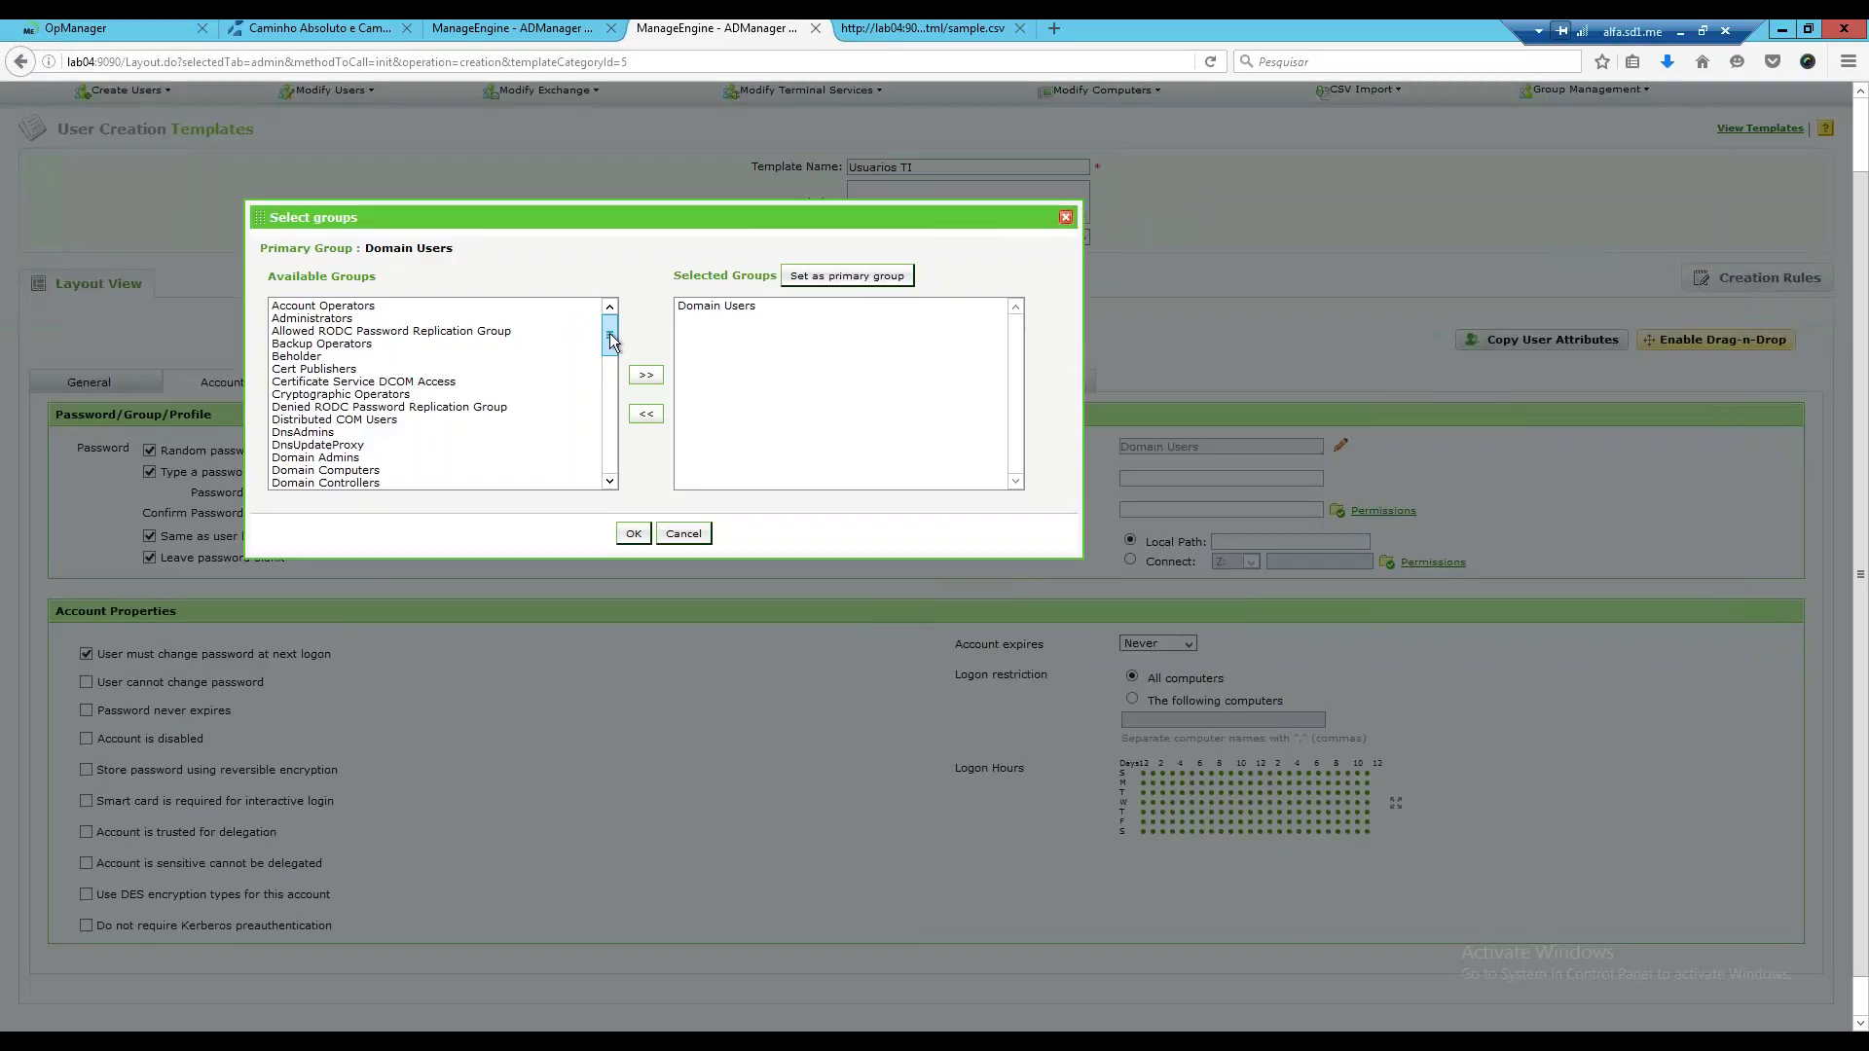
{"action": "mouse_move", "coordinate": [610, 333]}
{"action": "left_mouse_down"}
{"action": "mouse_move", "coordinate": [592, 458]}
{"action": "mouse_move", "coordinate": [622, 331]}
{"action": "left_mouse_up"}
{"action": "left_click", "coordinate": [310, 319]}
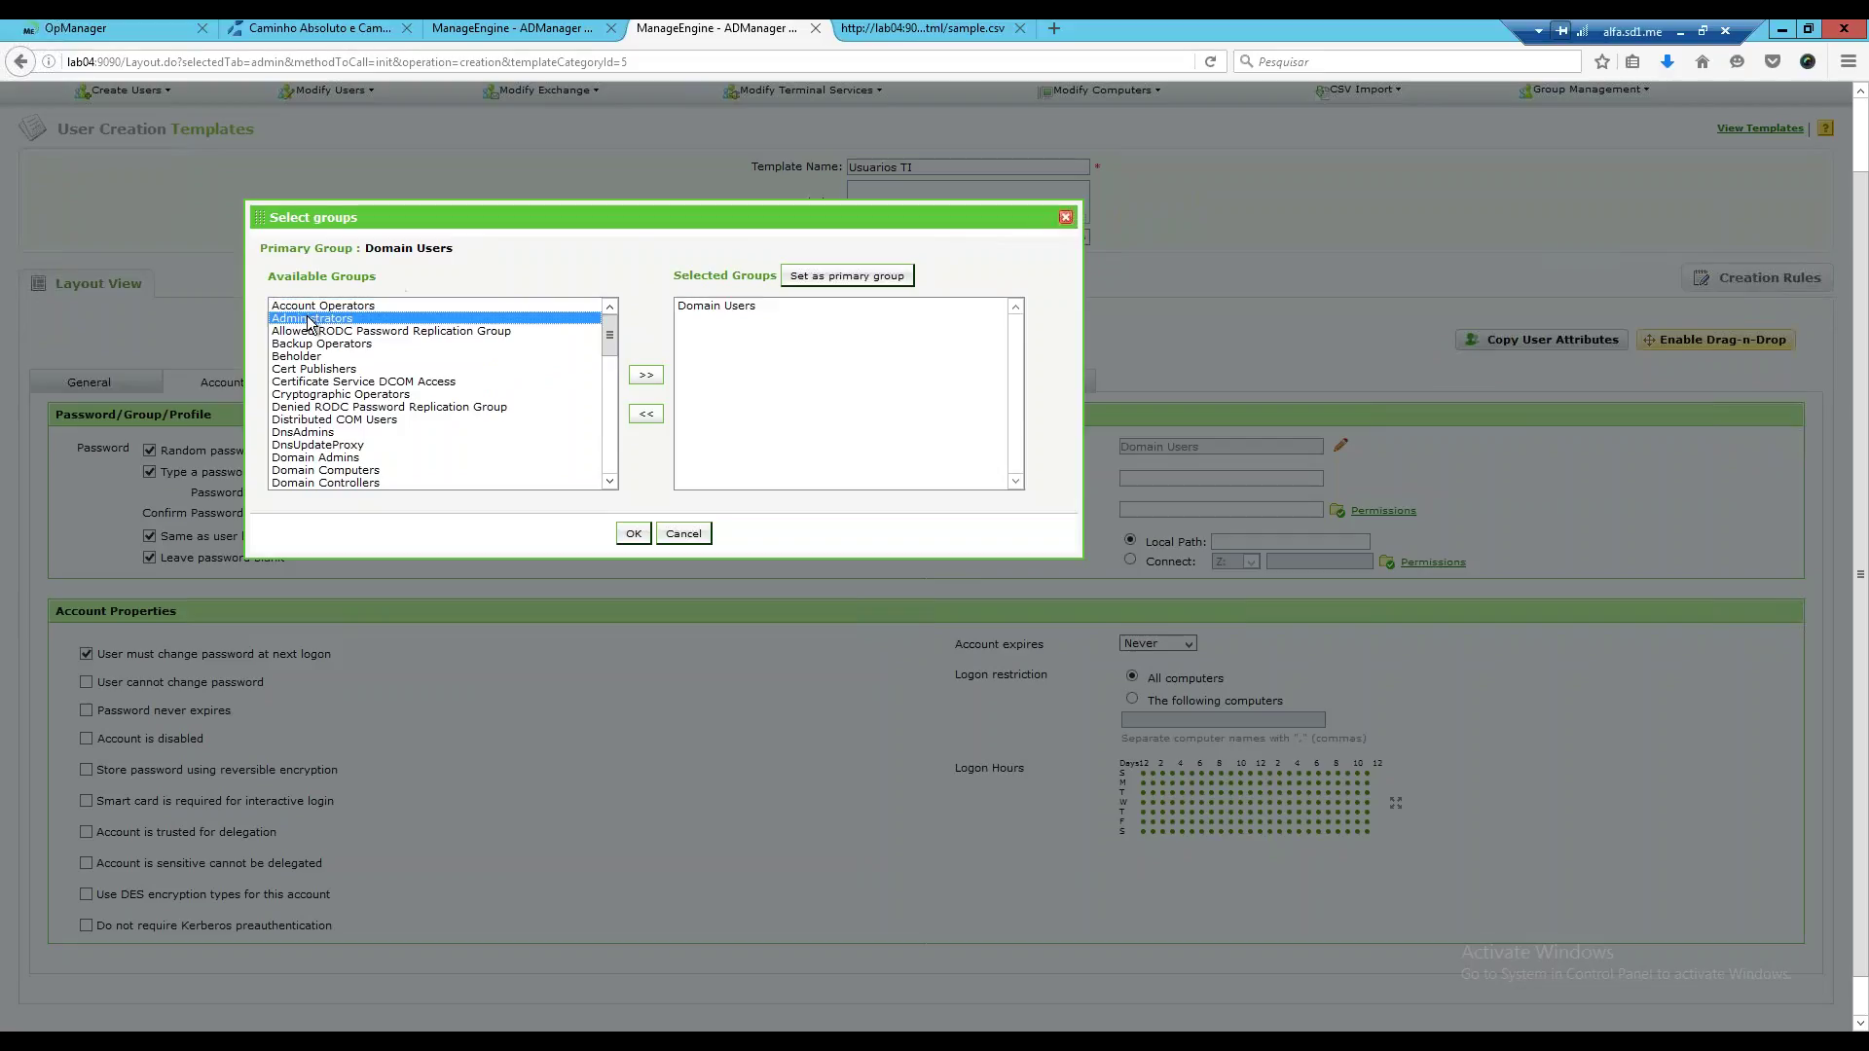
{"action": "left_click", "coordinate": [660, 378]}
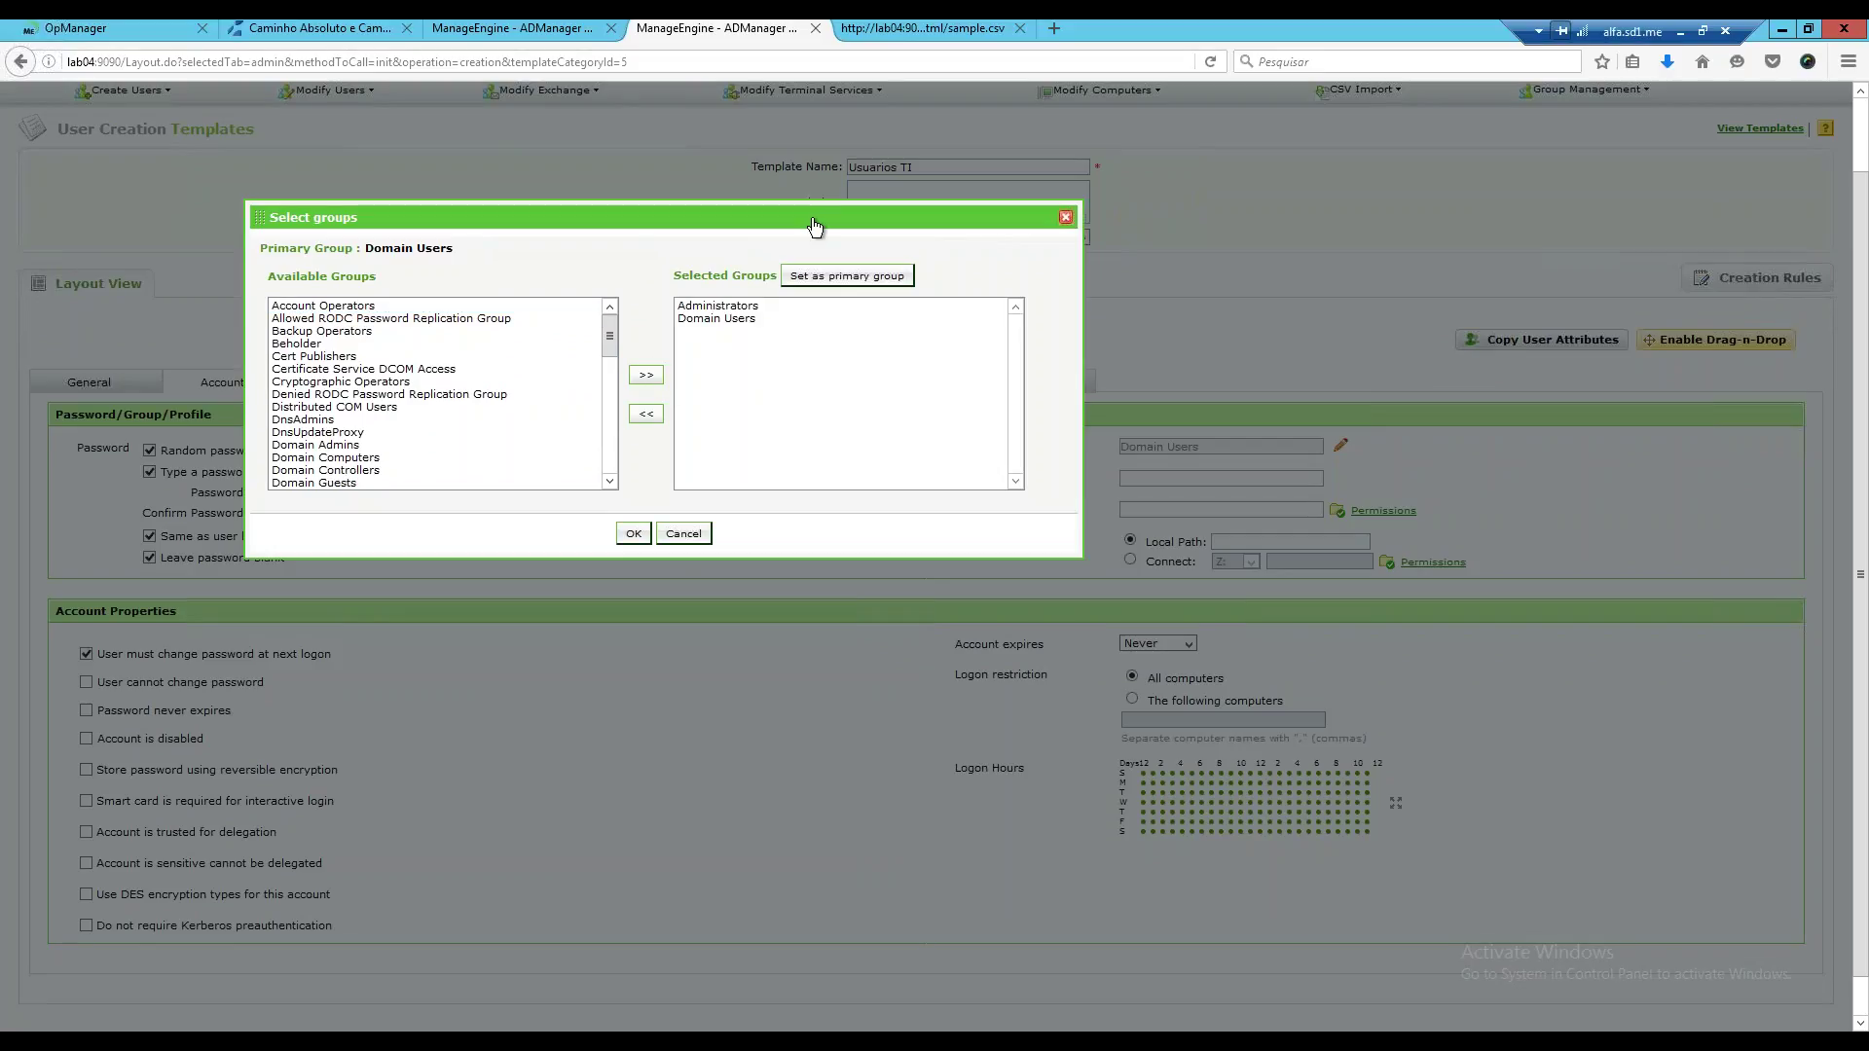
{"action": "left_click_drag", "start_coordinate": [813, 208], "coordinate": [861, 859]}
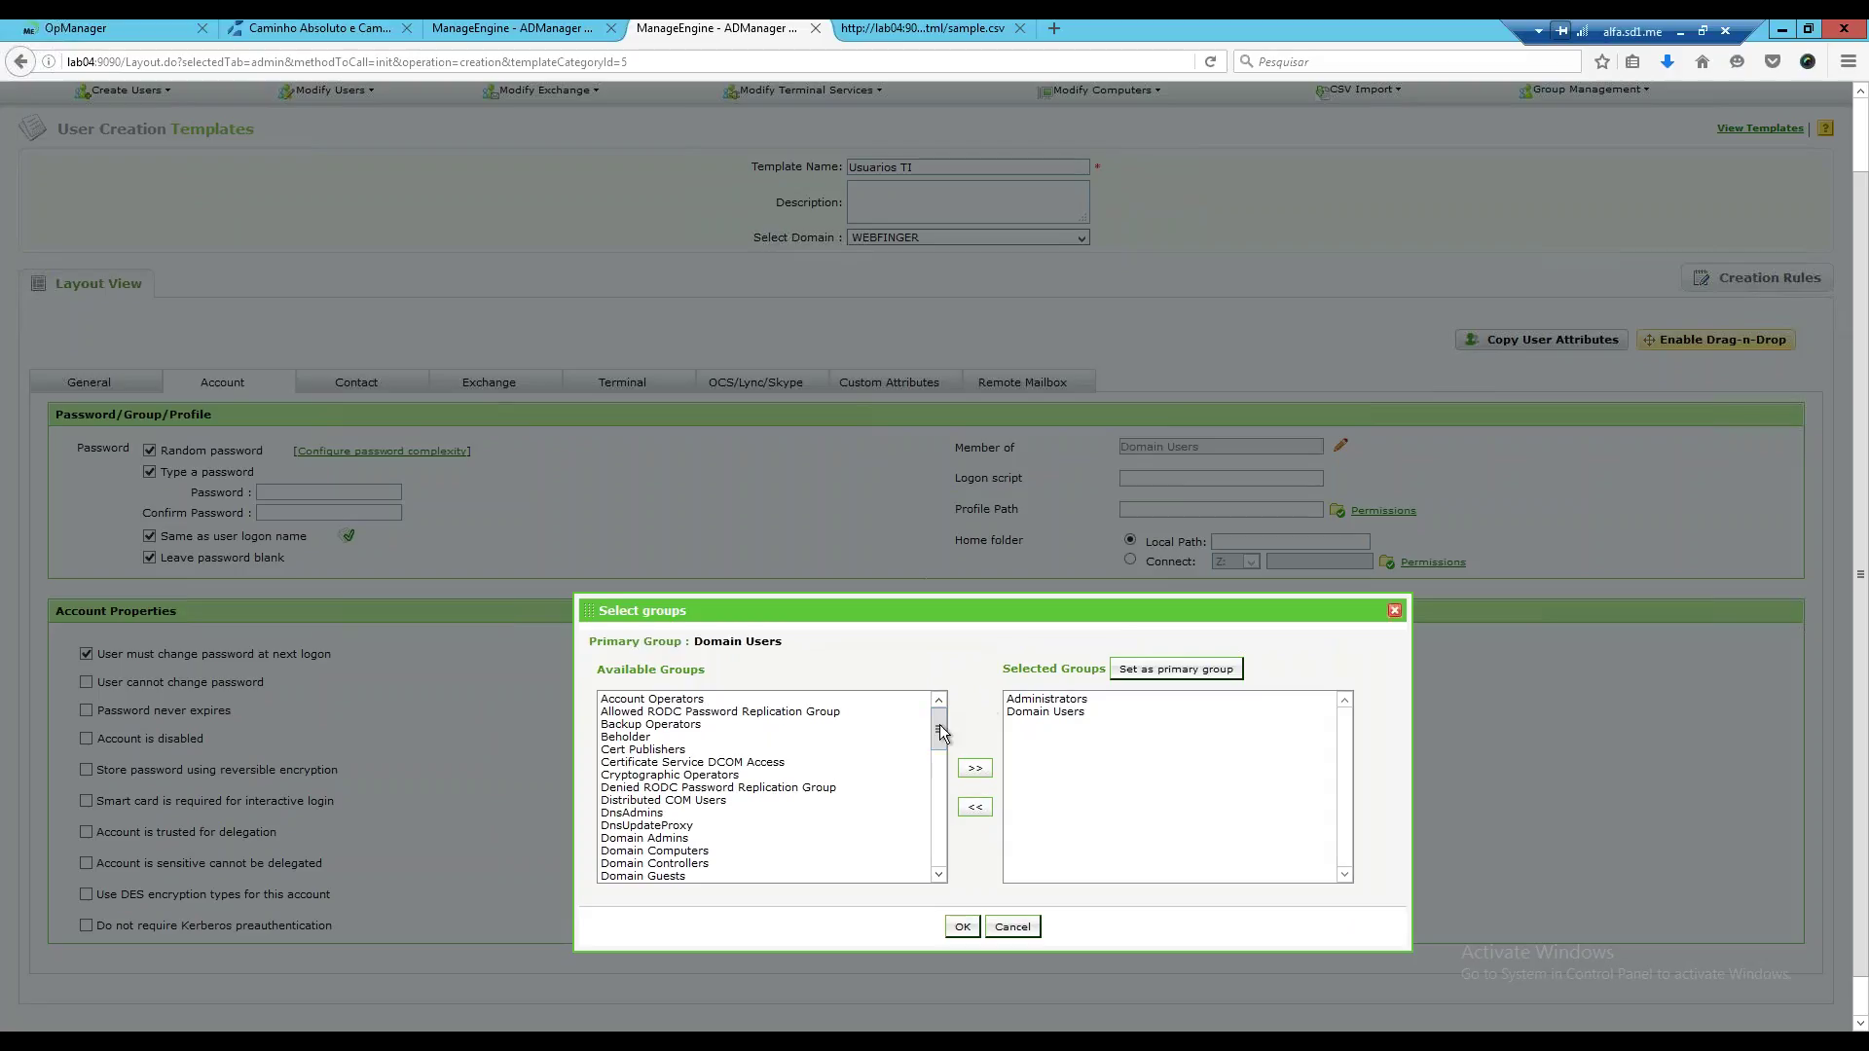
{"action": "left_click_drag", "start_coordinate": [940, 732], "coordinate": [955, 633]}
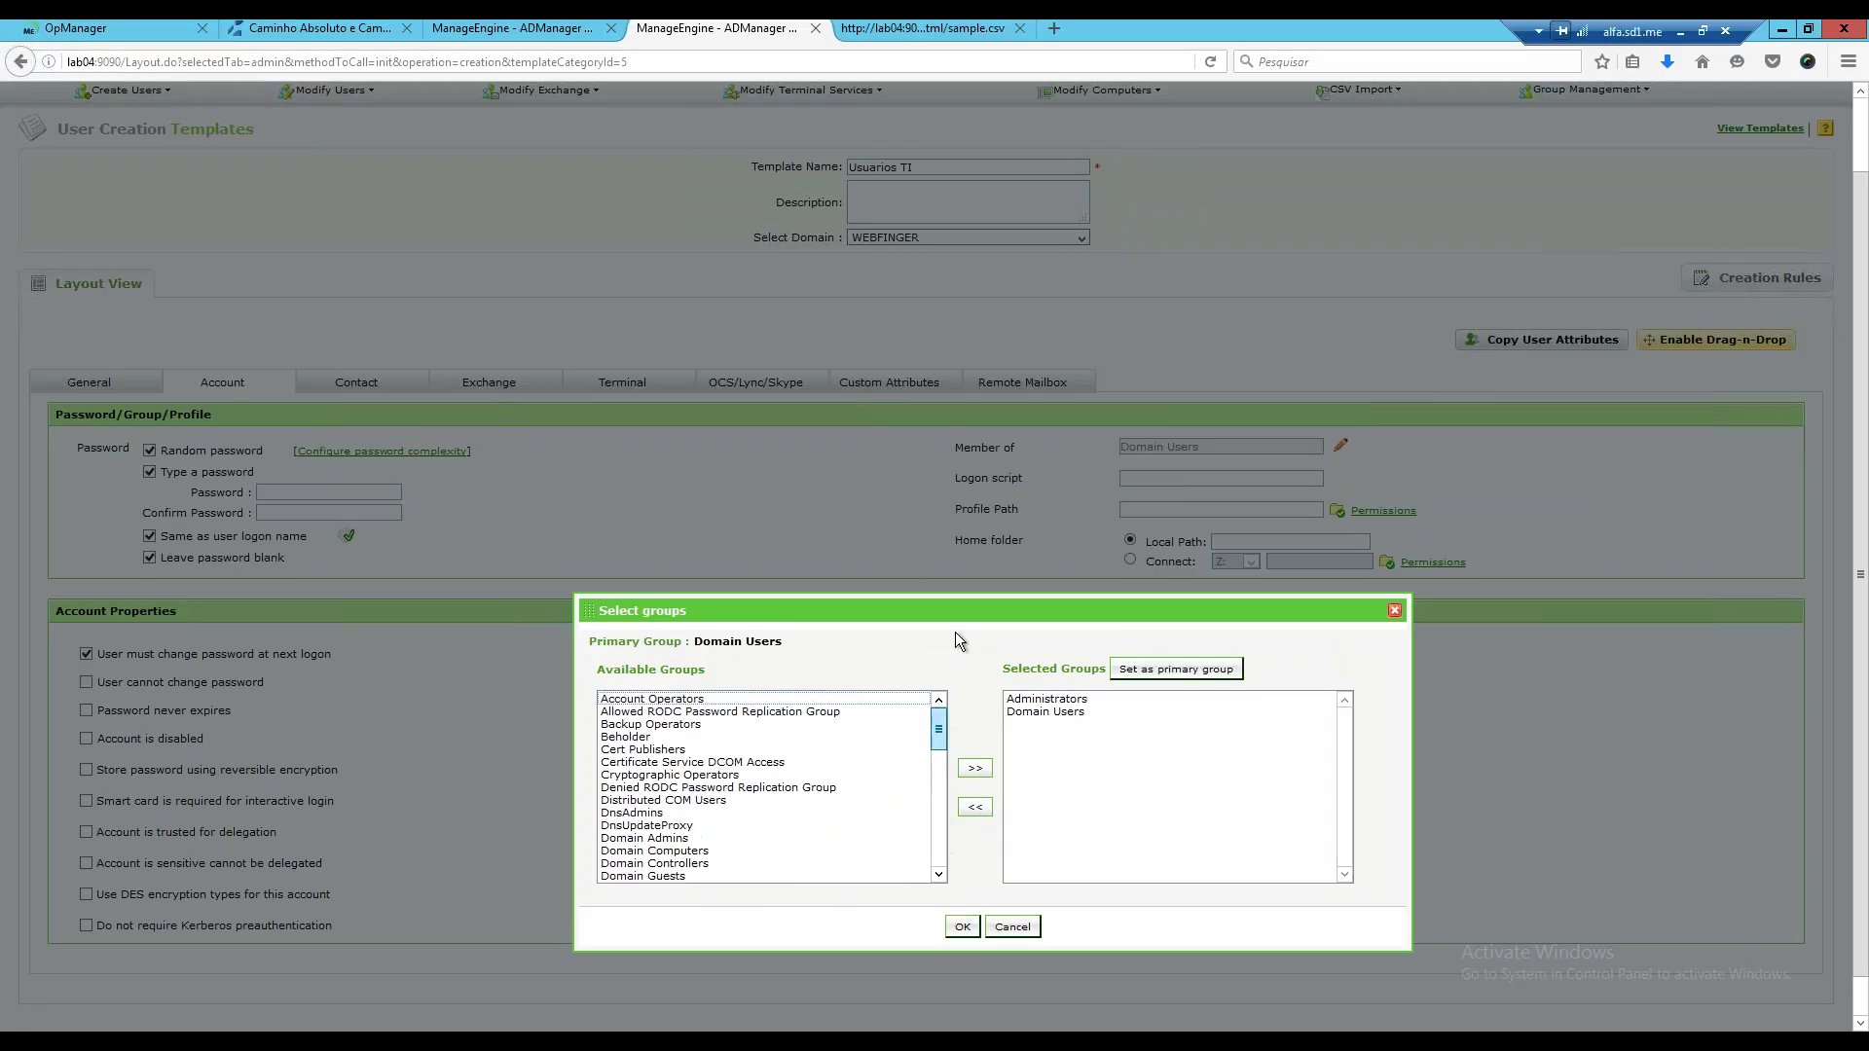
{"action": "left_click", "coordinate": [962, 925]}
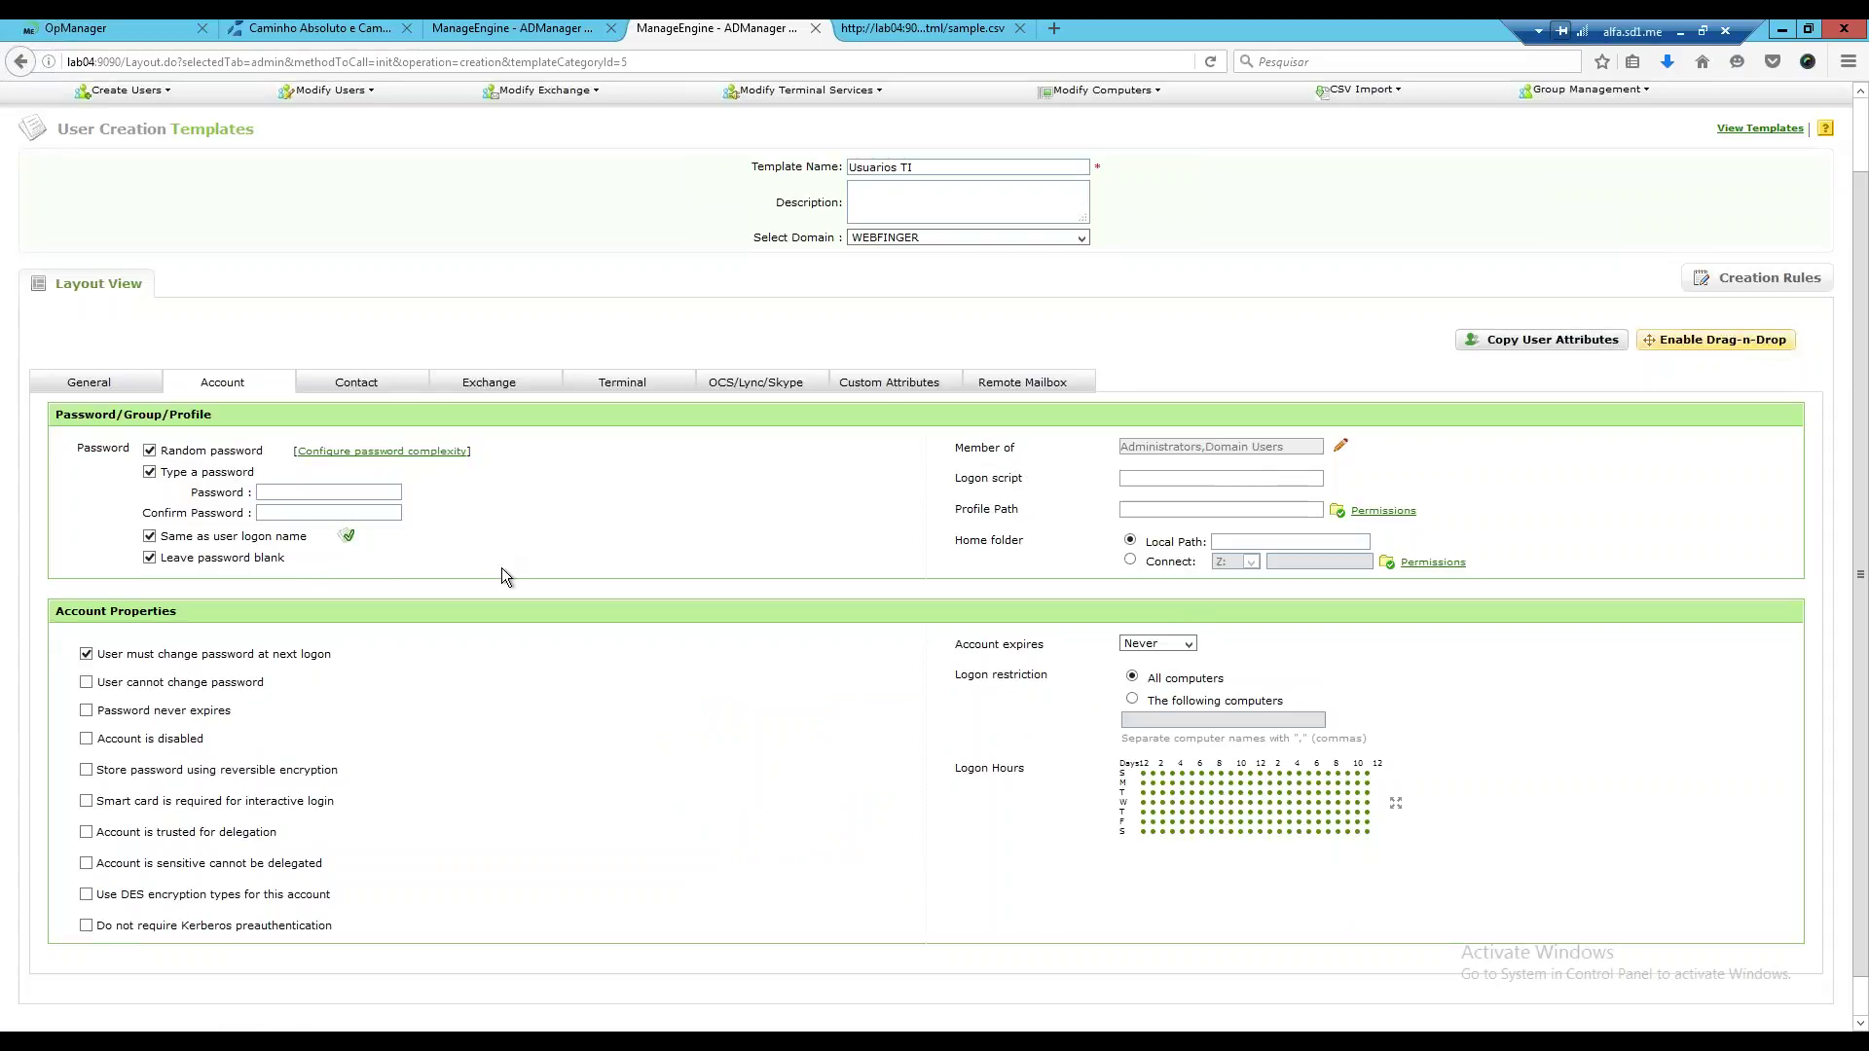
Keep Random password checked and uncheck Type a password in the template's Password section.
{"action": "scroll", "coordinate": [373, 569], "scroll_direction": "down", "scroll_amount": 2}
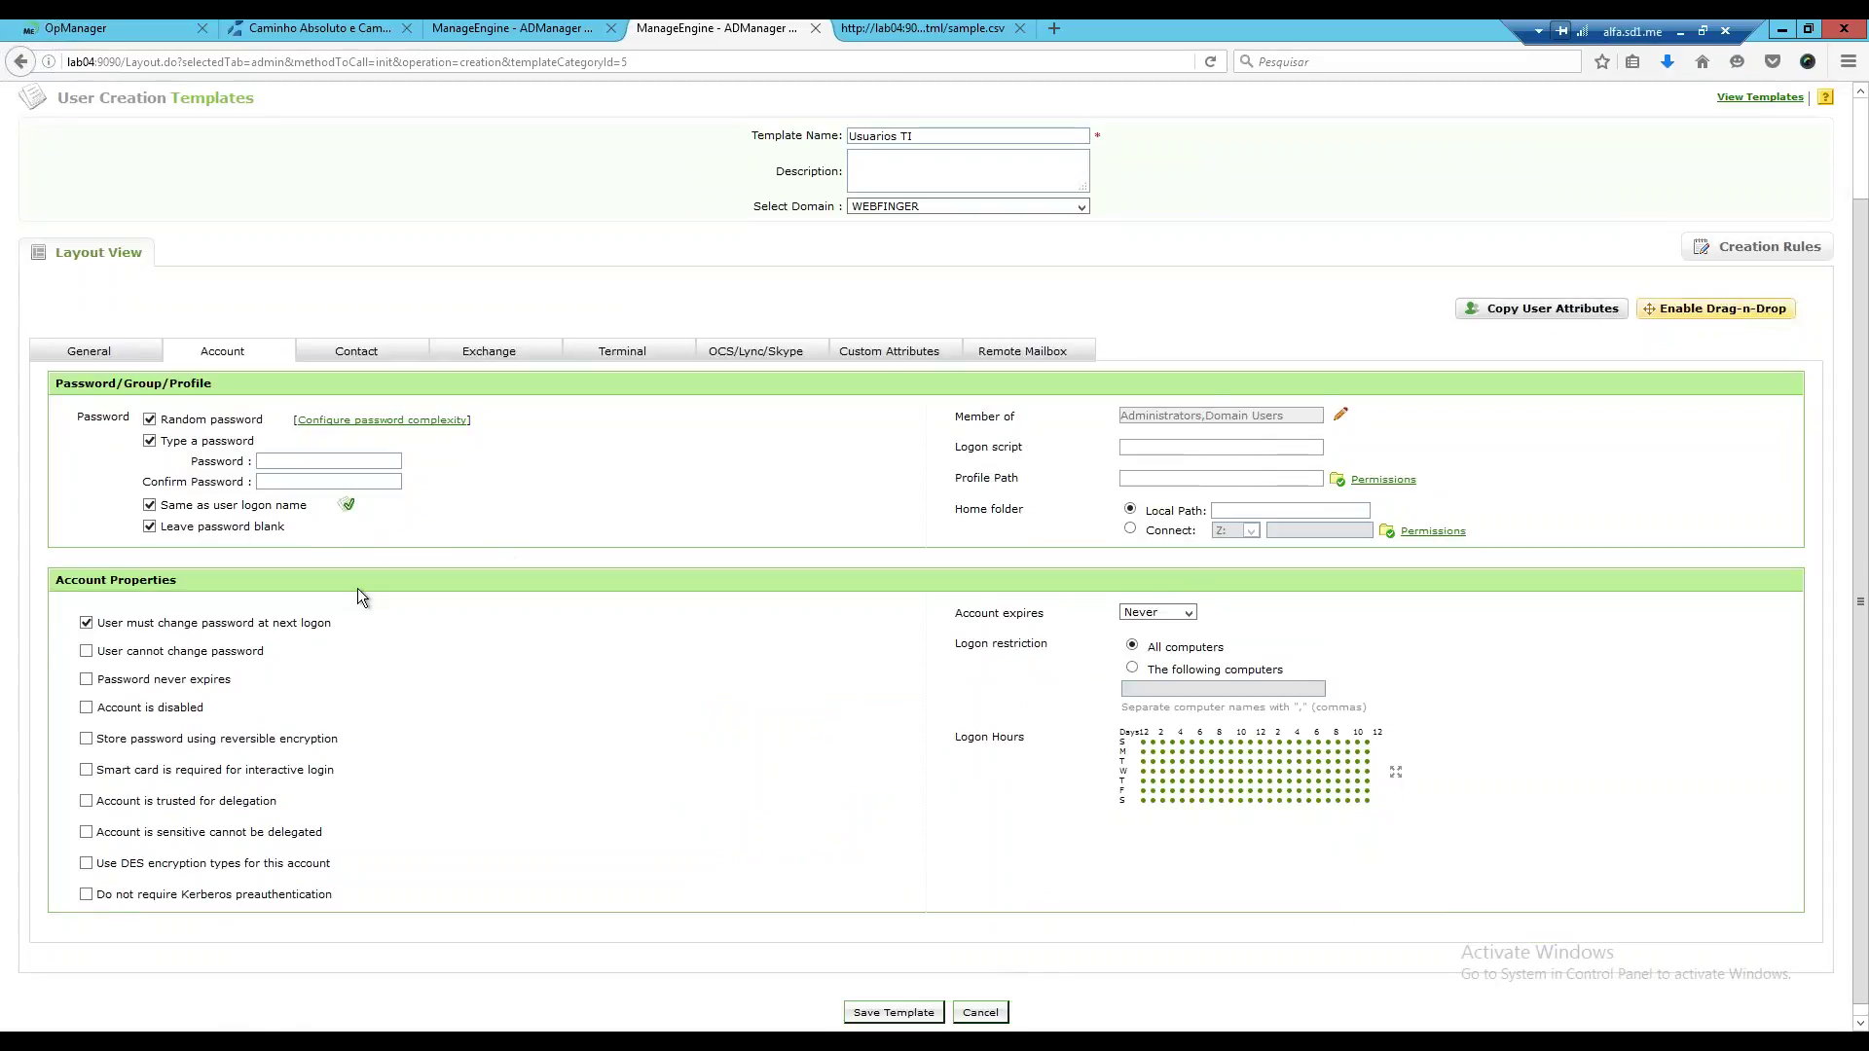
{"action": "left_click", "coordinate": [171, 409]}
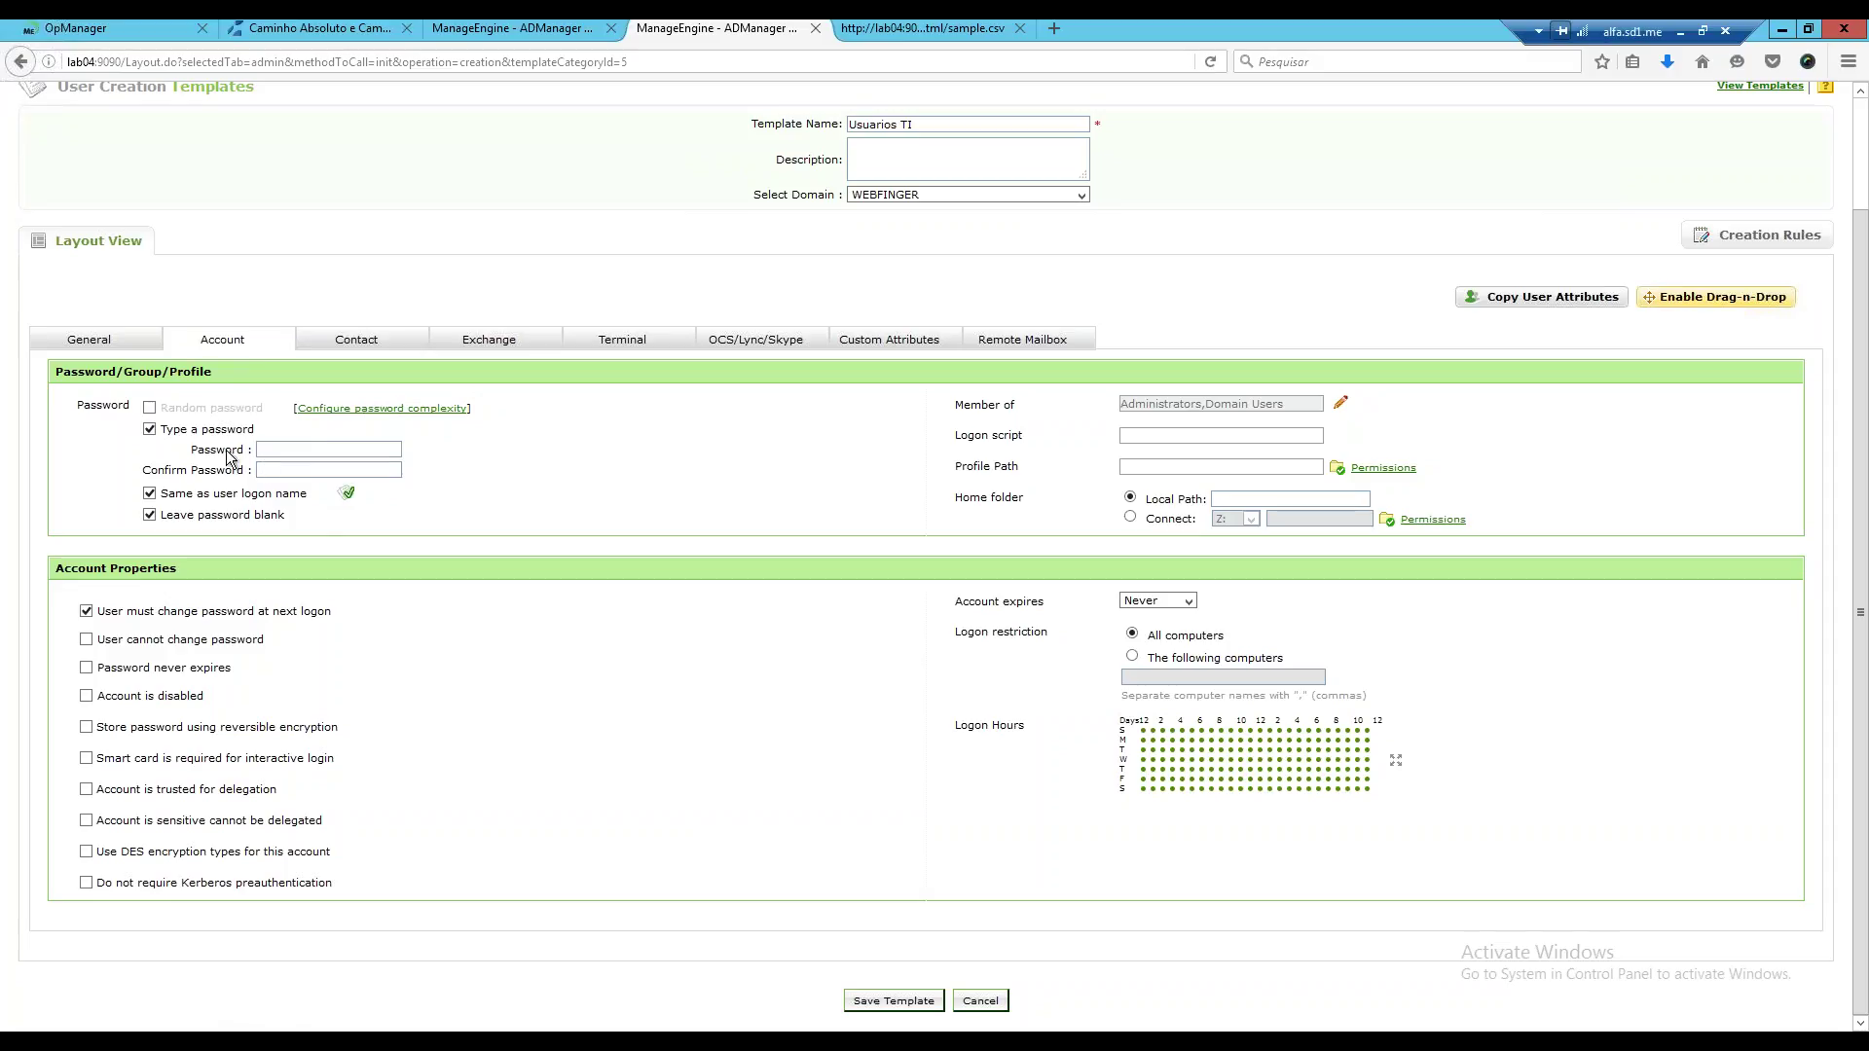
{"action": "mouse_move", "coordinate": [155, 438]}
{"action": "left_click", "coordinate": [149, 407]}
{"action": "left_click", "coordinate": [149, 431]}
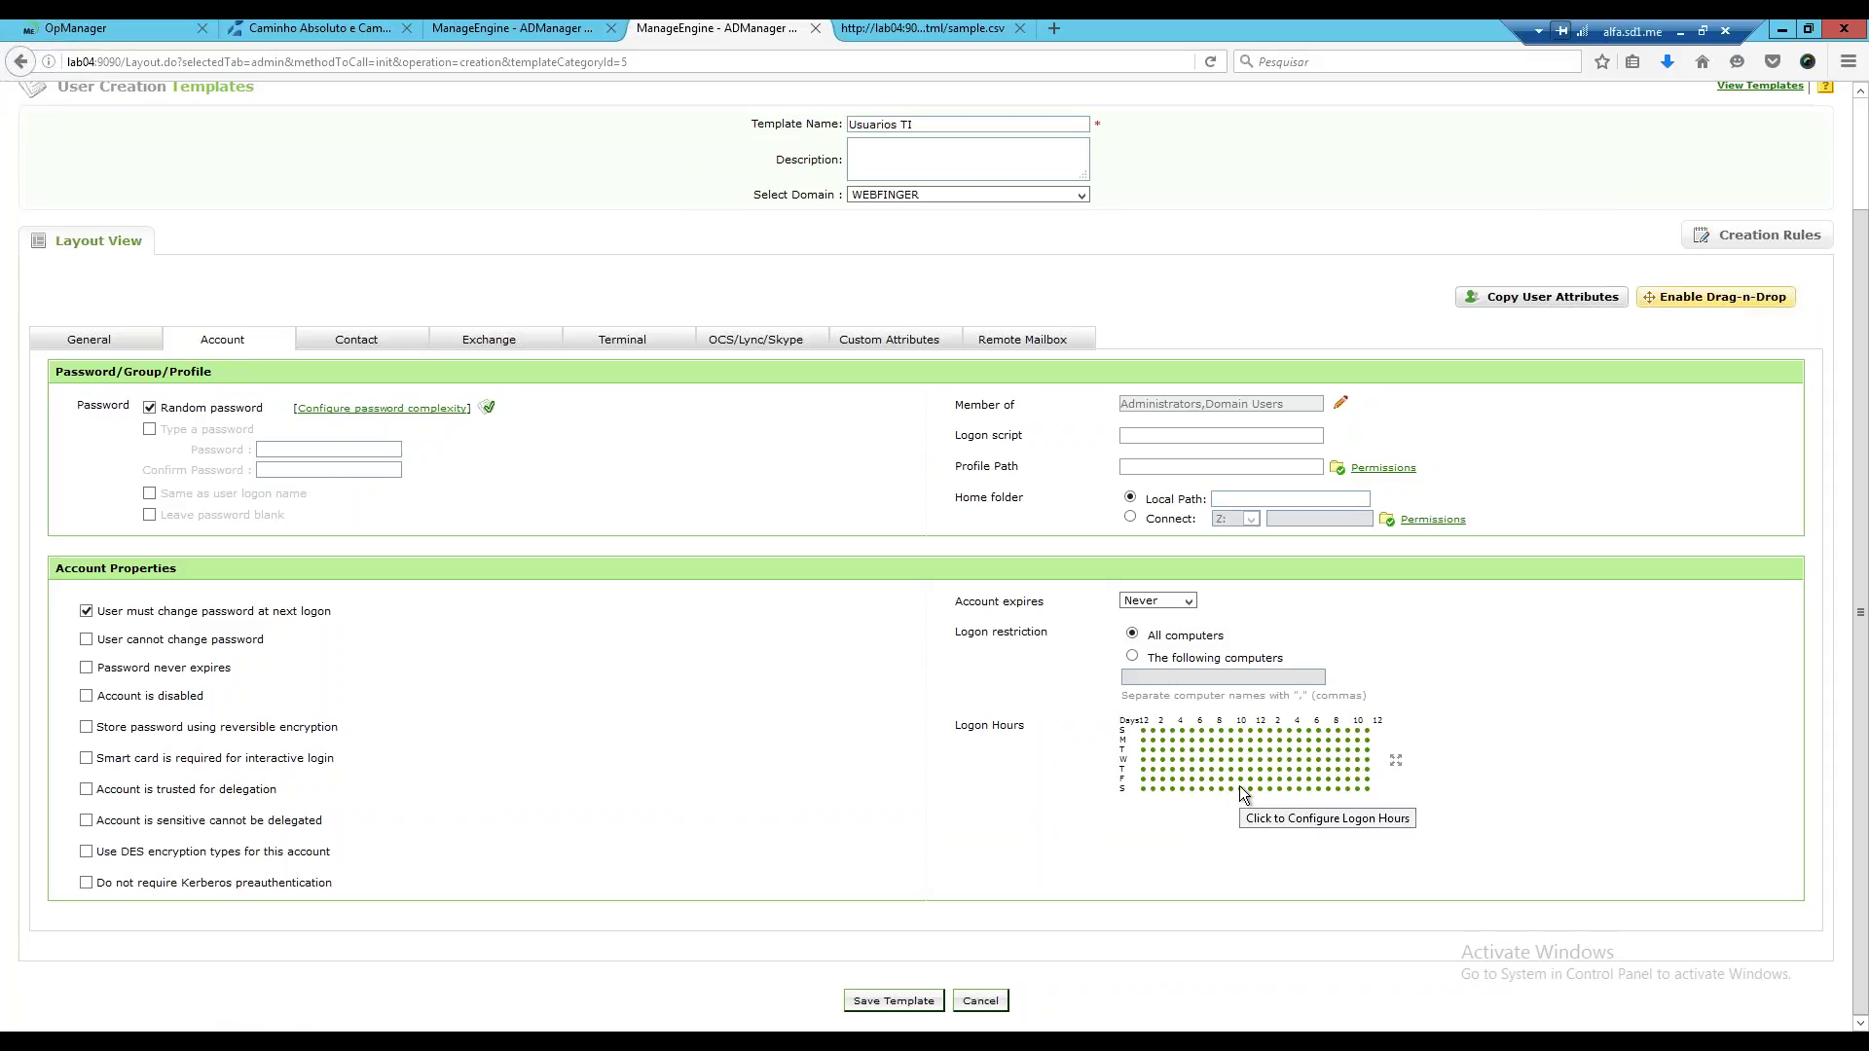
Clear all days in the logon-hours chooser, then allow only Monday through Friday.
{"action": "left_click", "coordinate": [1322, 777]}
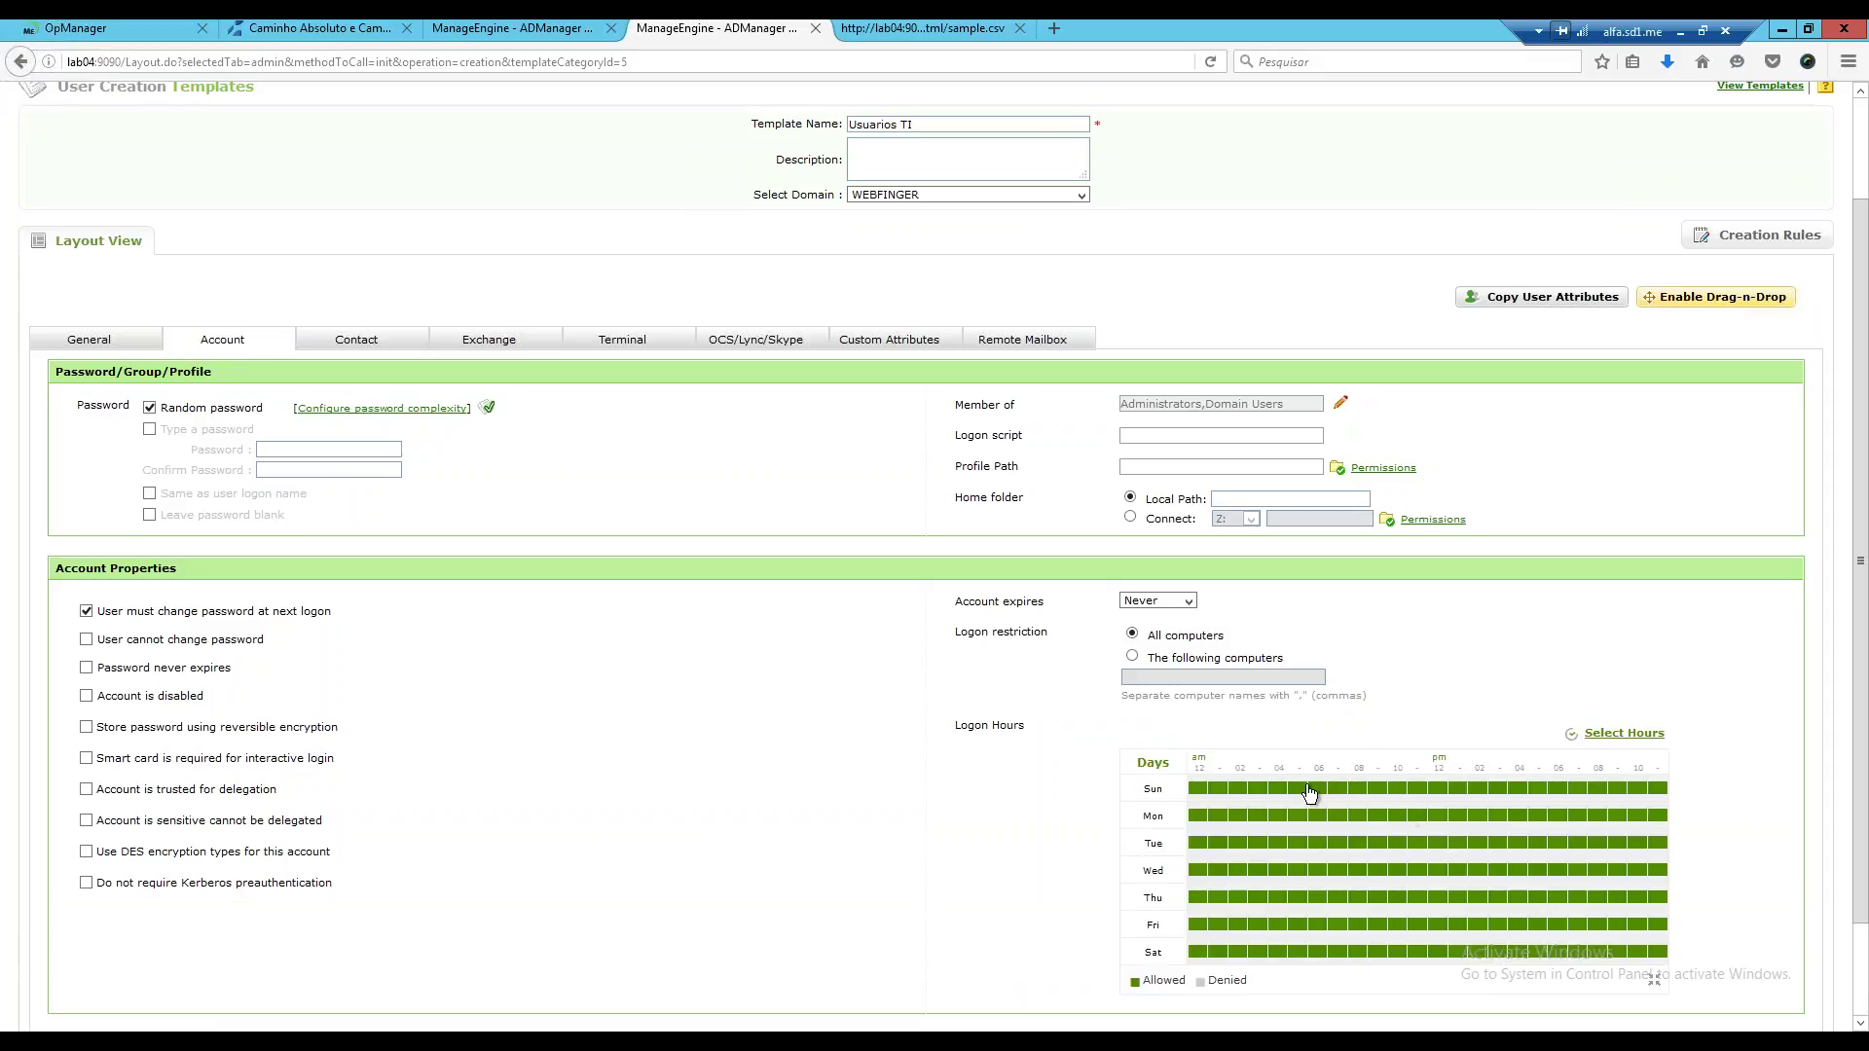
{"action": "left_click", "coordinate": [1316, 788]}
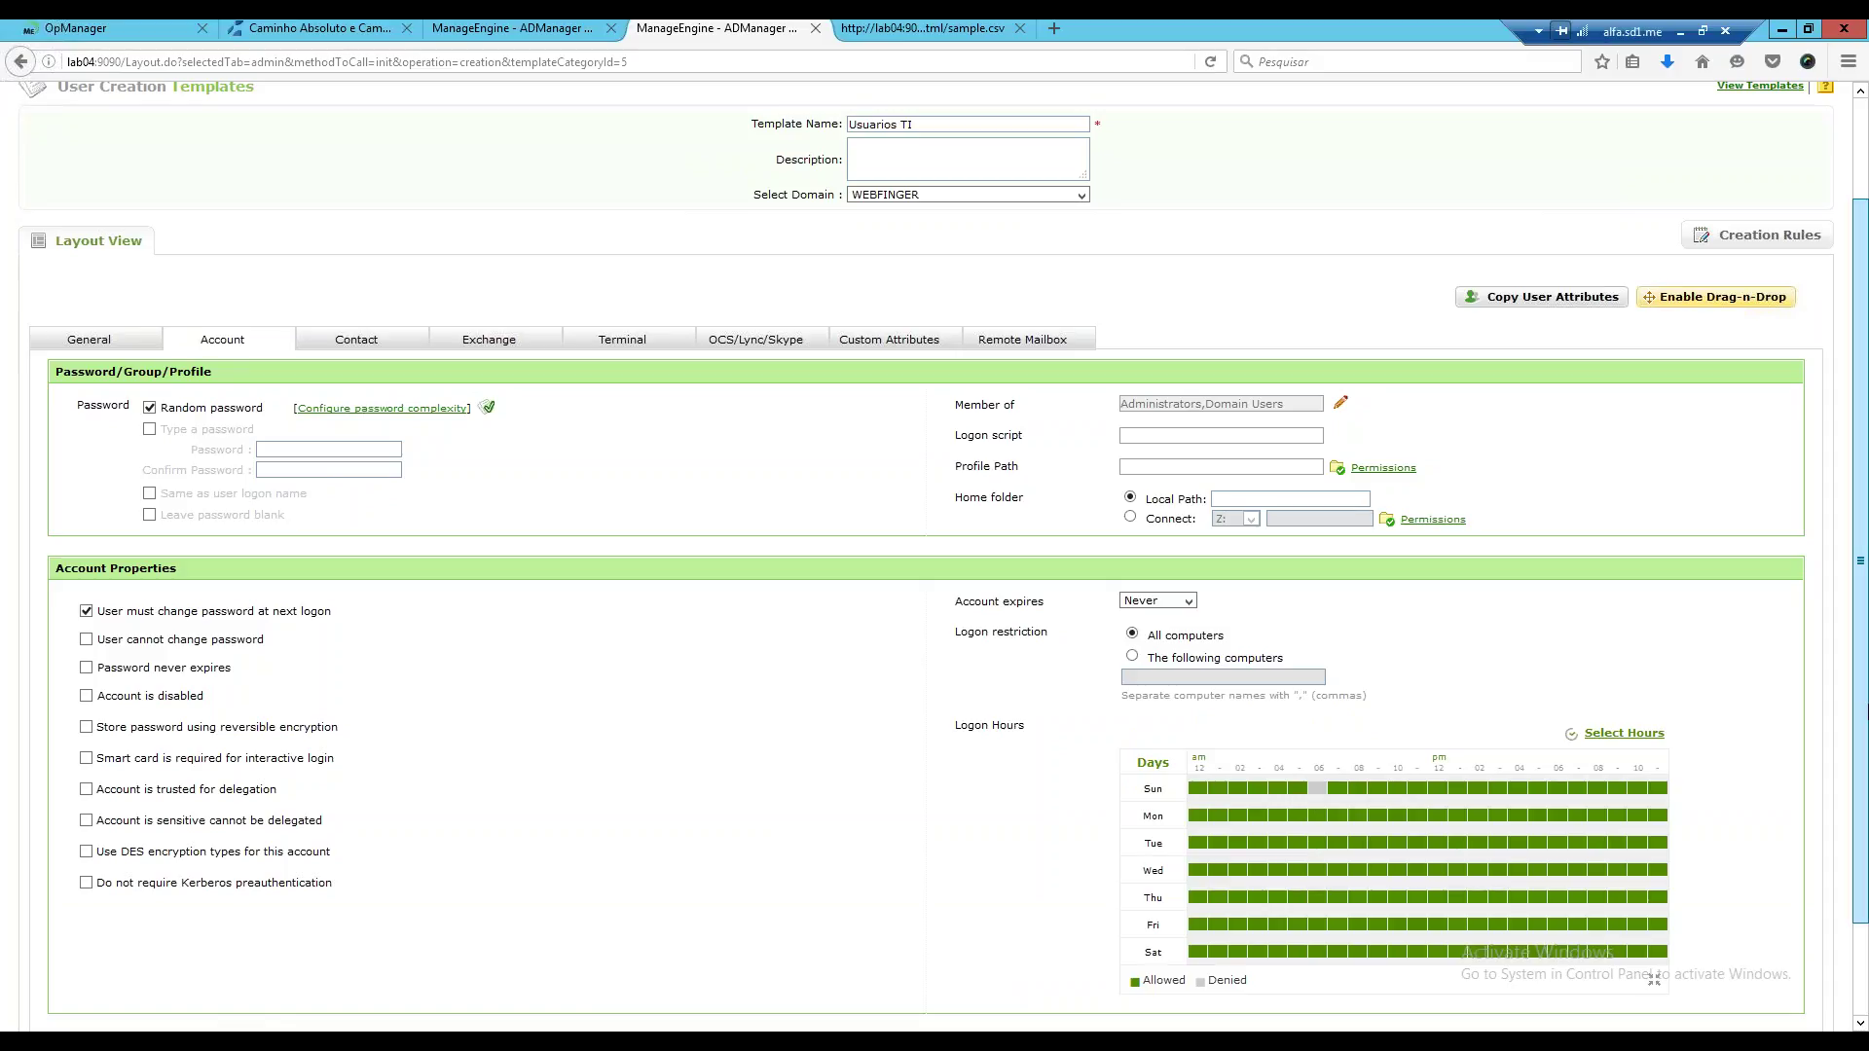
{"action": "scroll", "coordinate": [1308, 723], "scroll_direction": "down", "scroll_amount": 2}
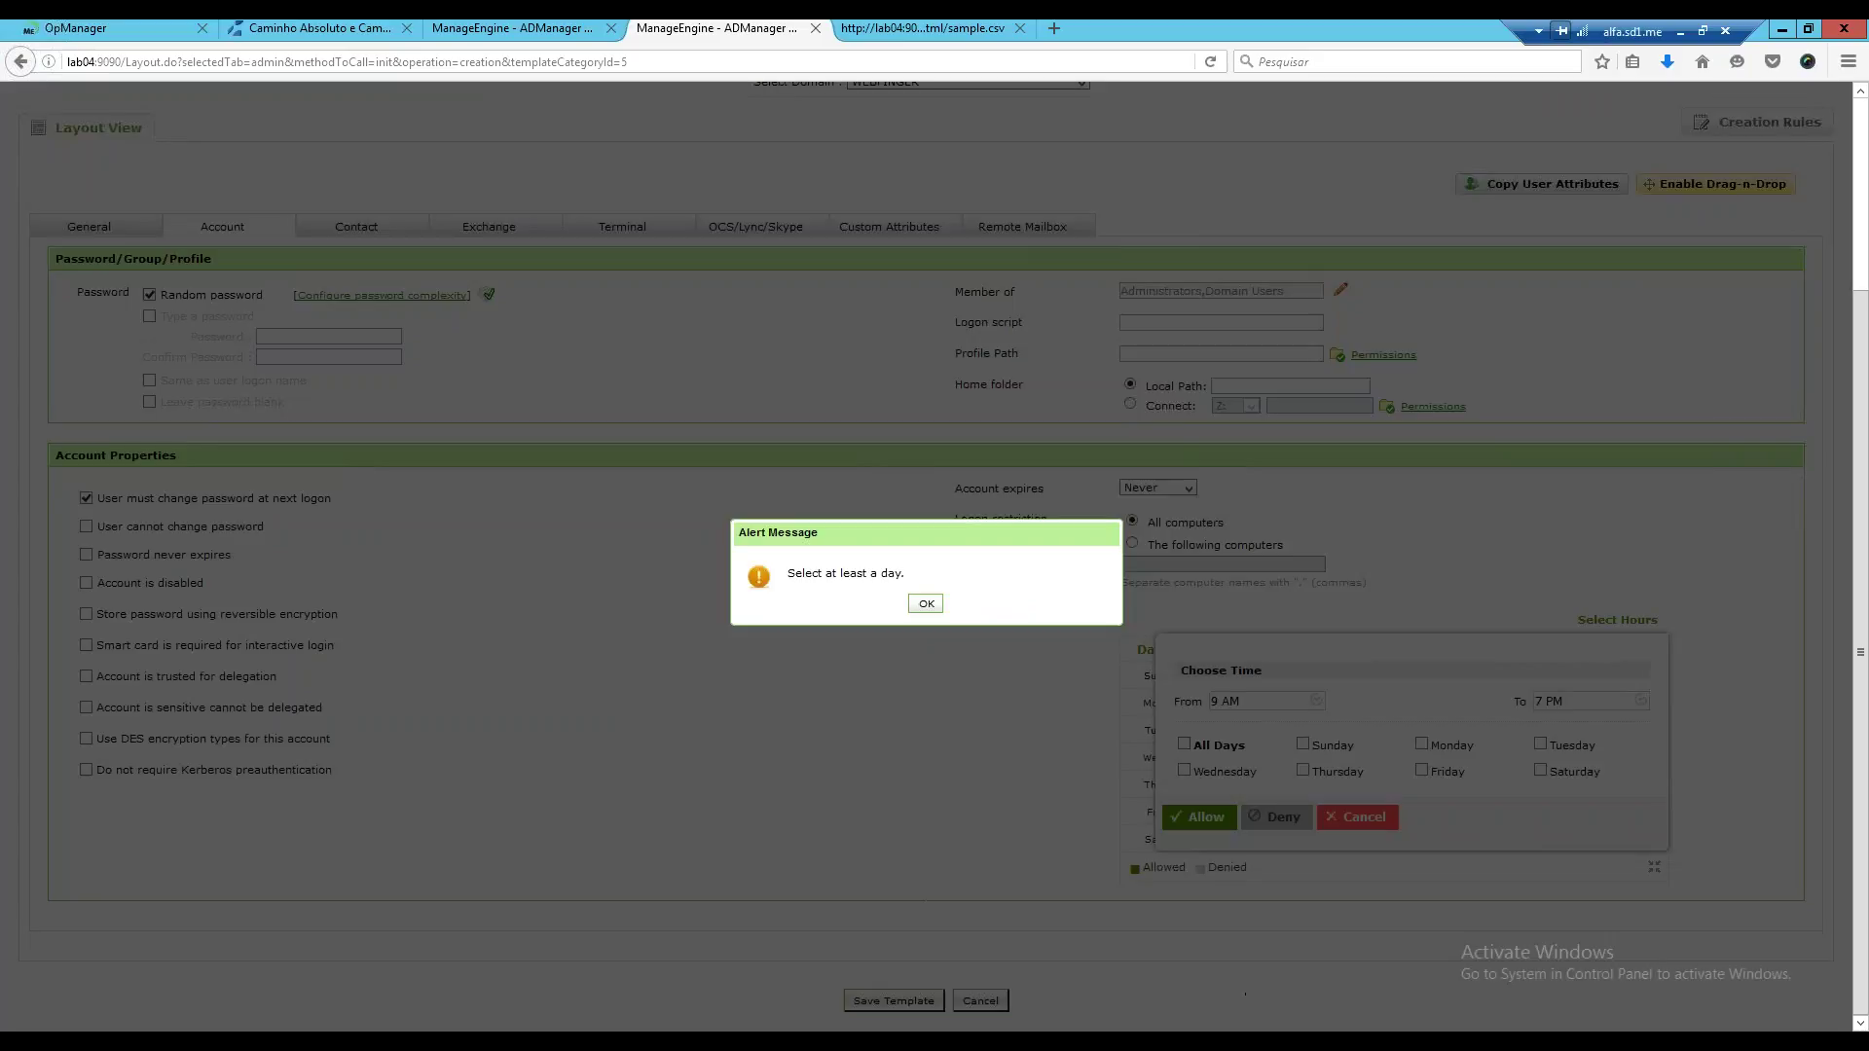
{"action": "left_click", "coordinate": [938, 606]}
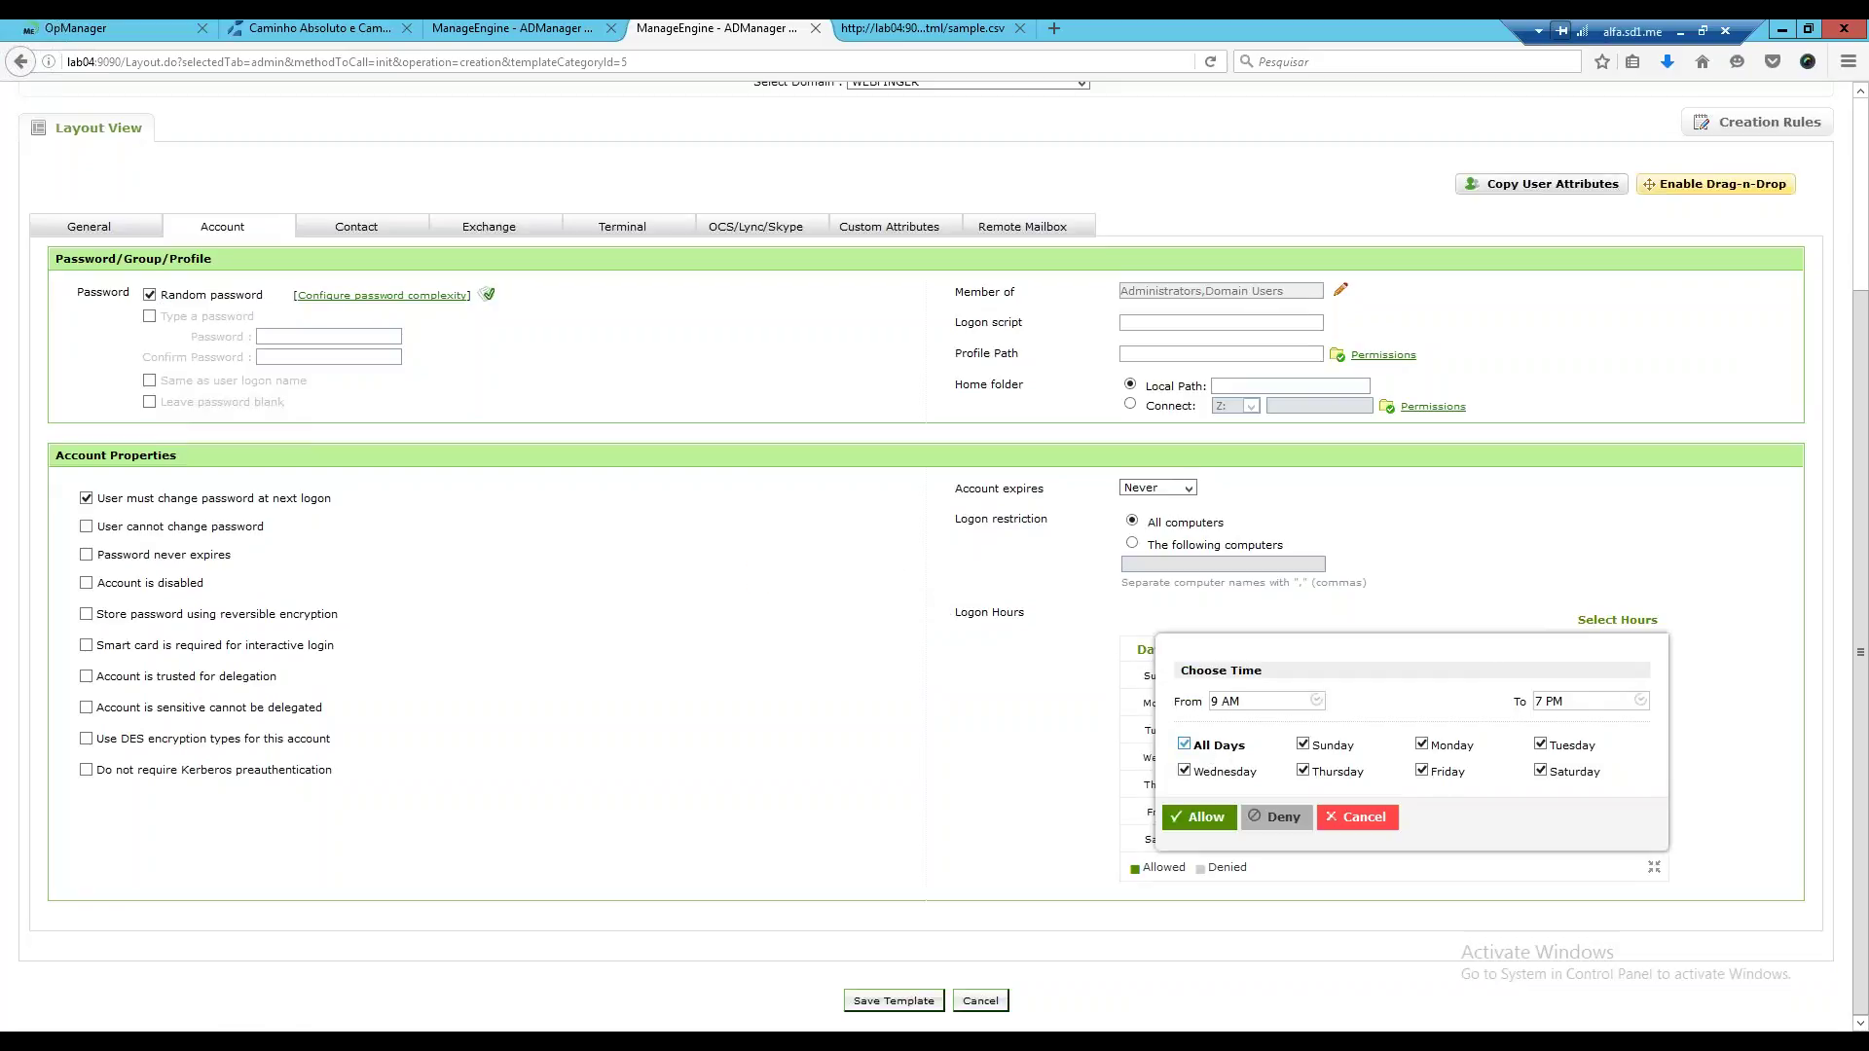
{"action": "left_click", "coordinate": [1216, 745]}
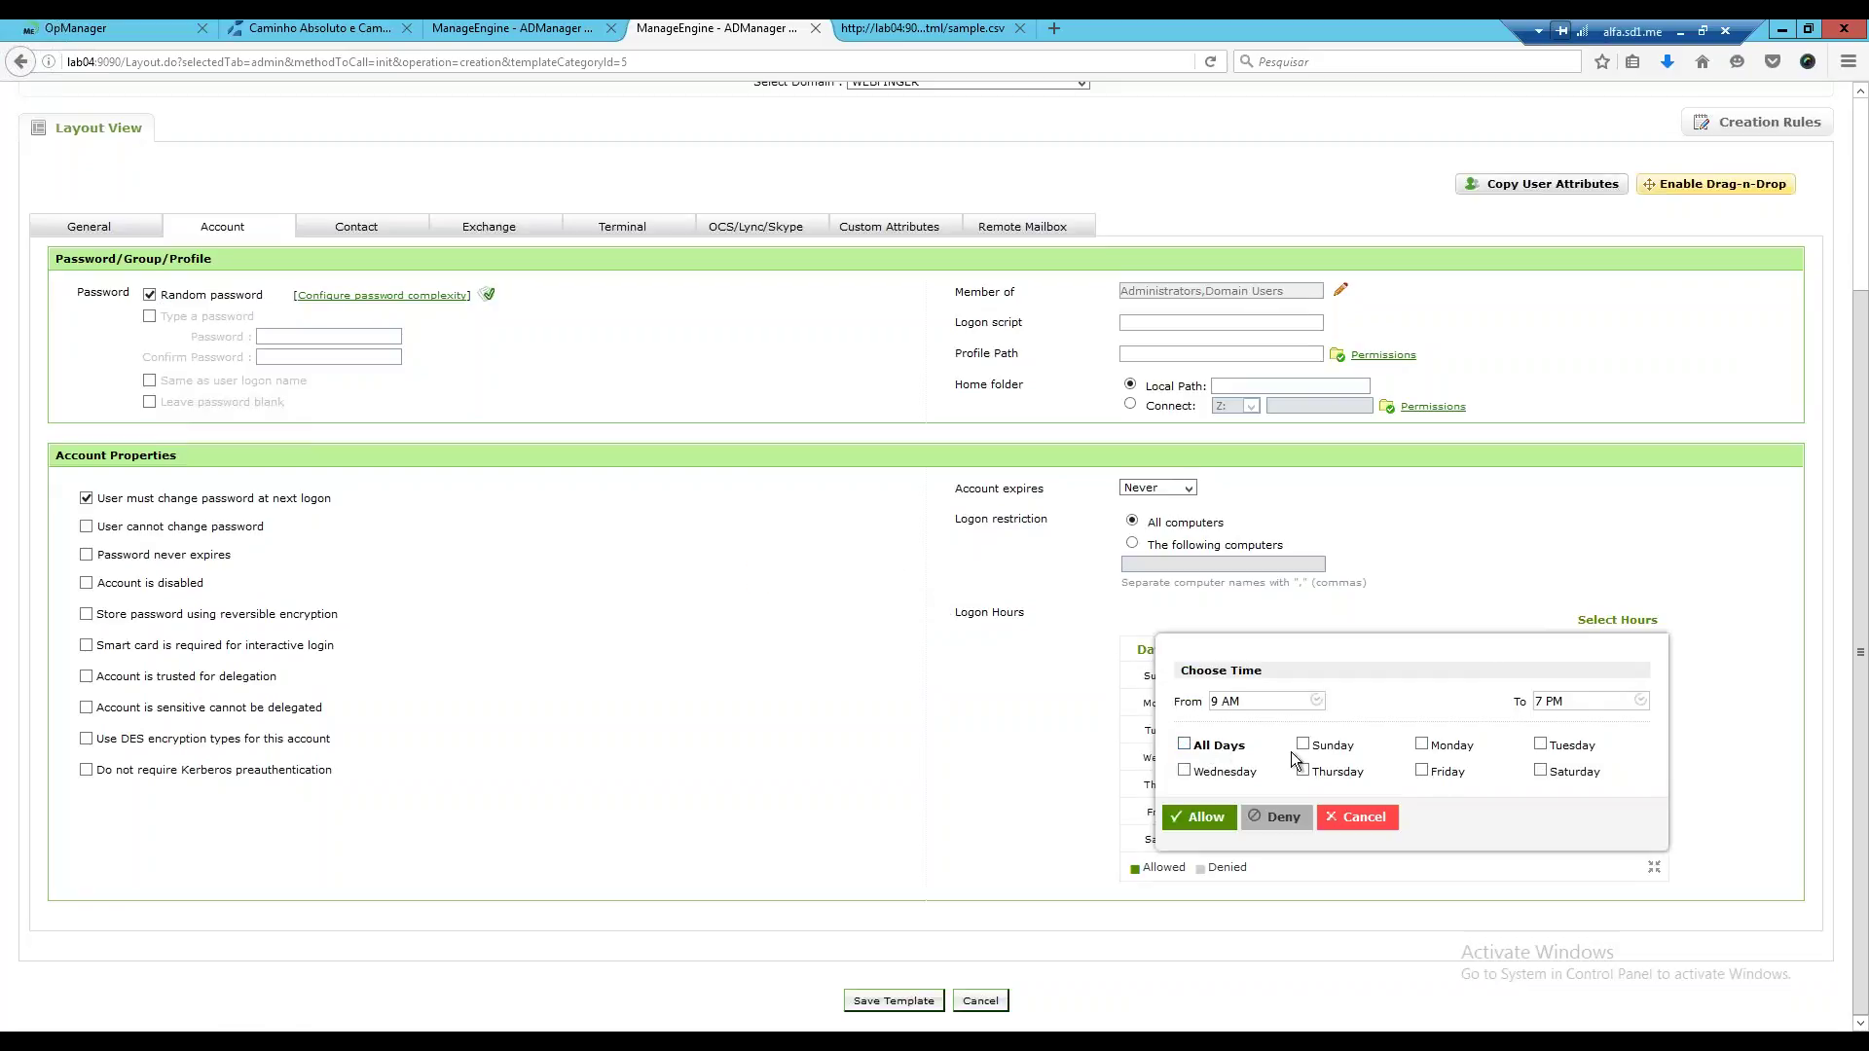
{"action": "left_click", "coordinate": [1423, 746]}
{"action": "left_click", "coordinate": [1541, 746]}
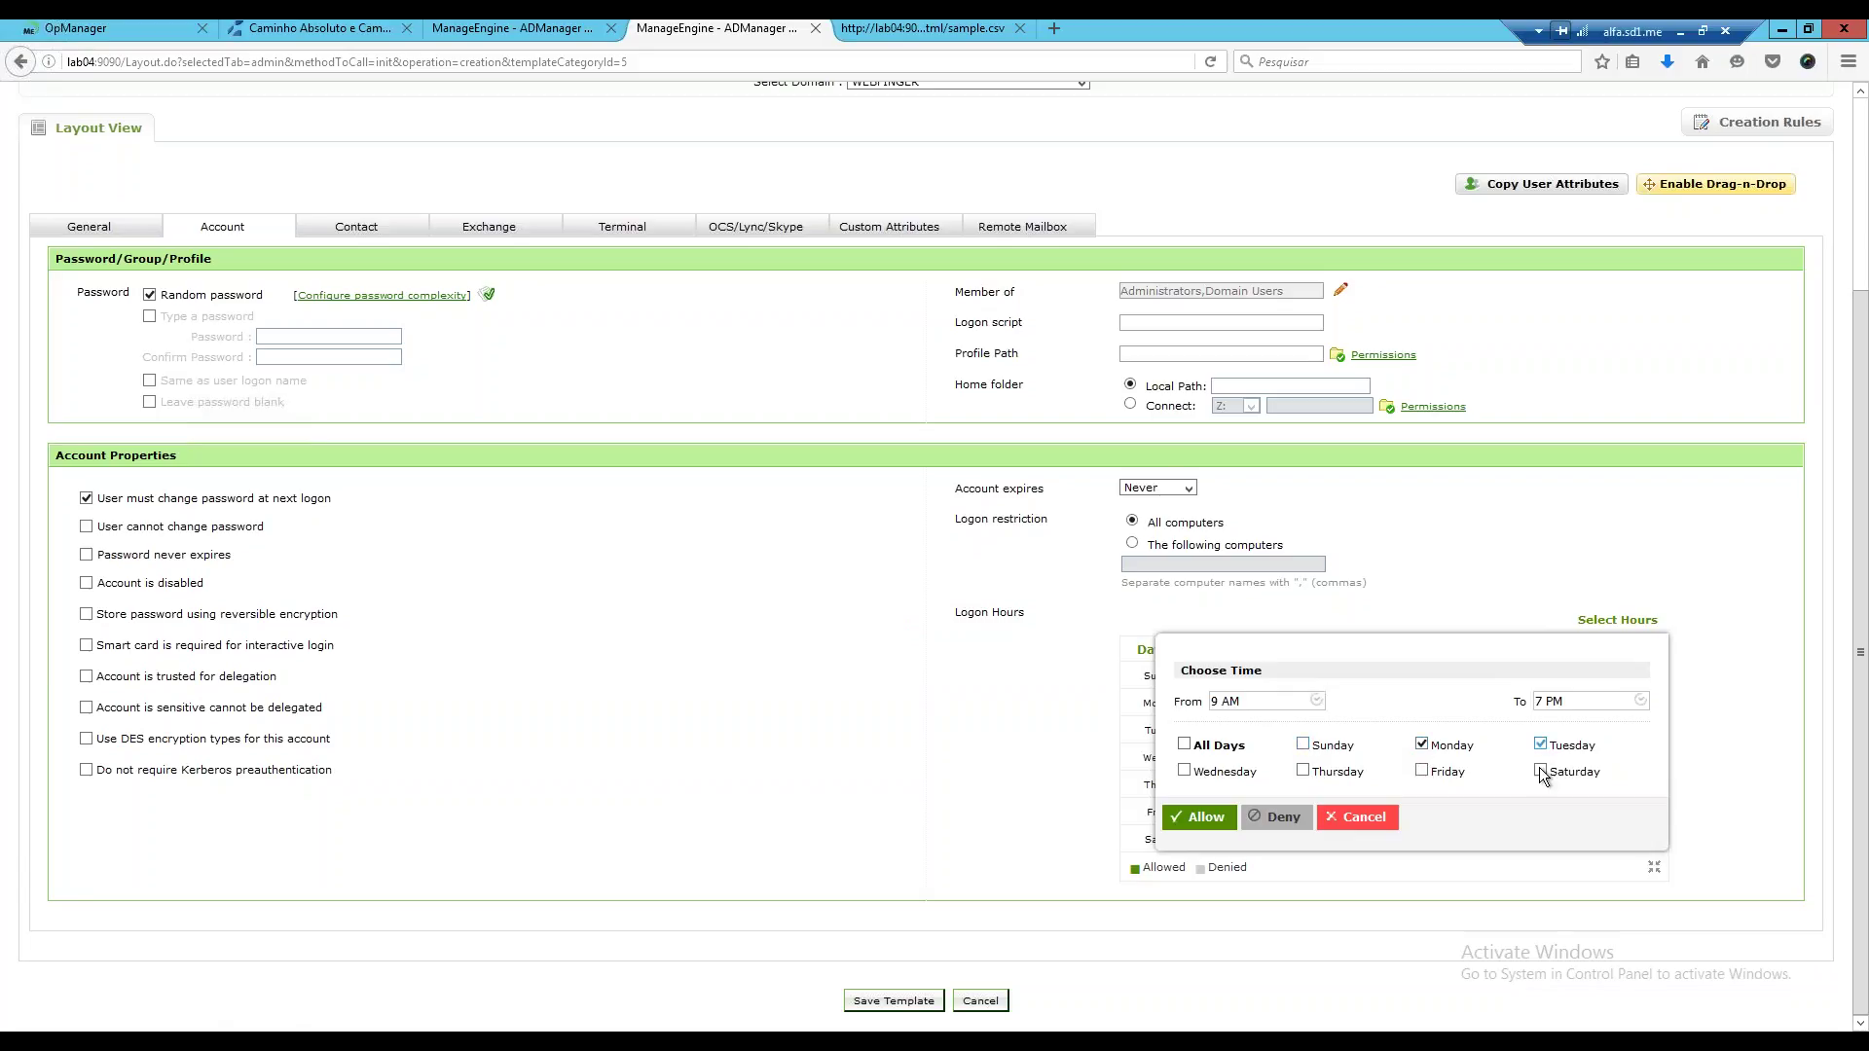
{"action": "left_click", "coordinate": [1422, 770]}
{"action": "left_click", "coordinate": [1304, 770]}
{"action": "left_click", "coordinate": [1184, 771]}
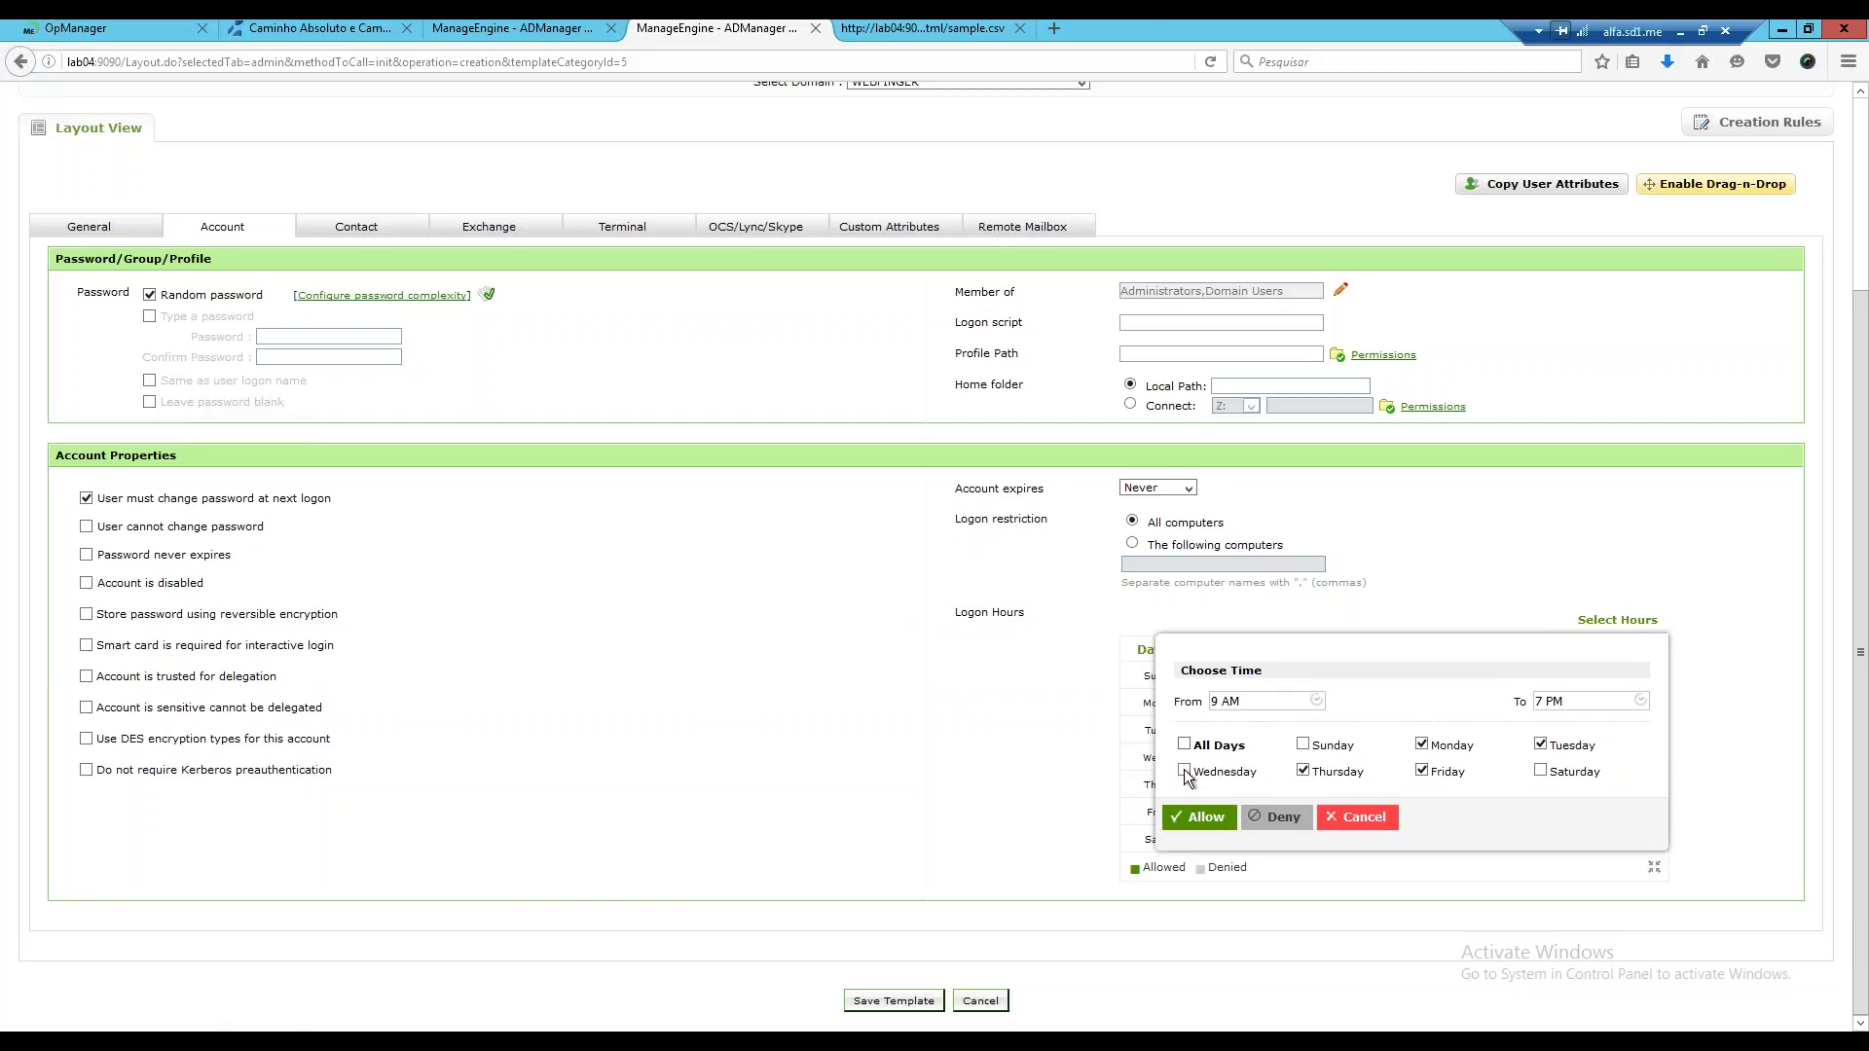
{"action": "left_click", "coordinate": [1199, 816]}
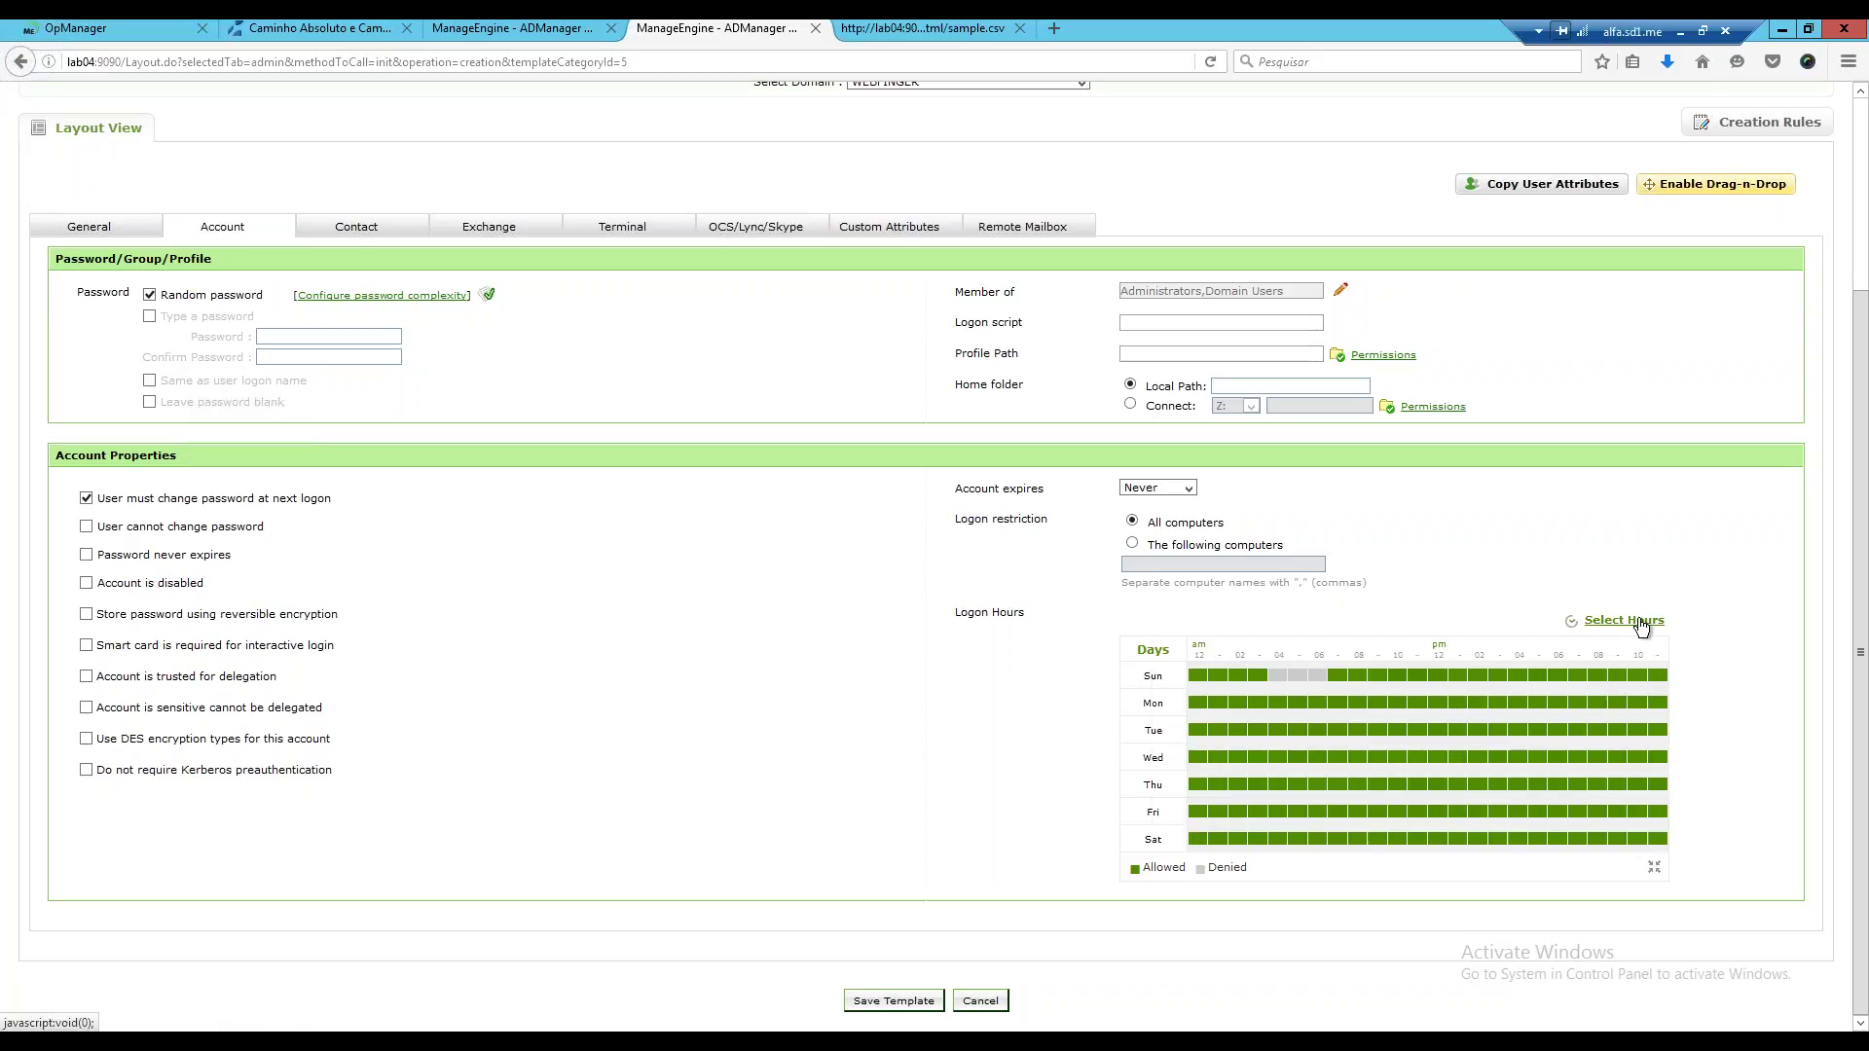
Re-allow the denied Sunday hours, then restrict logons to weekdays 9 AM to 7 PM.
{"action": "left_click", "coordinate": [1641, 623]}
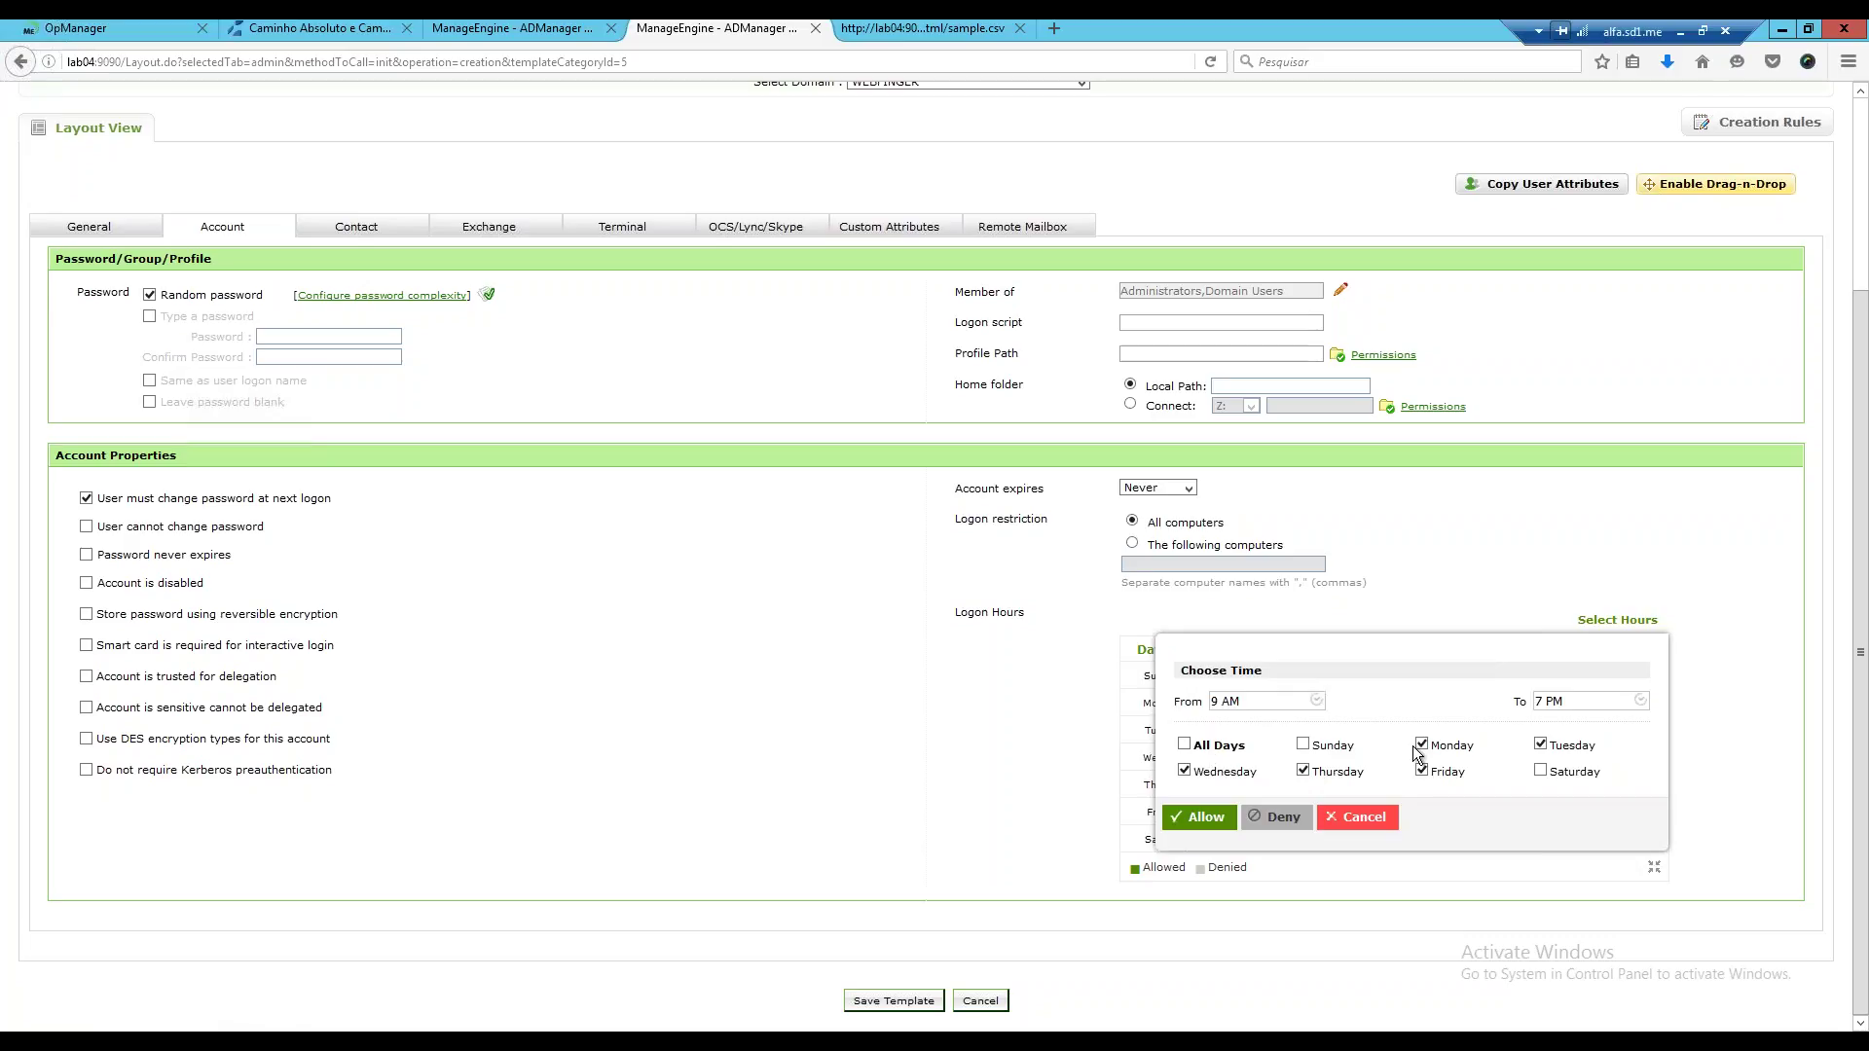
{"action": "left_click", "coordinate": [1217, 823]}
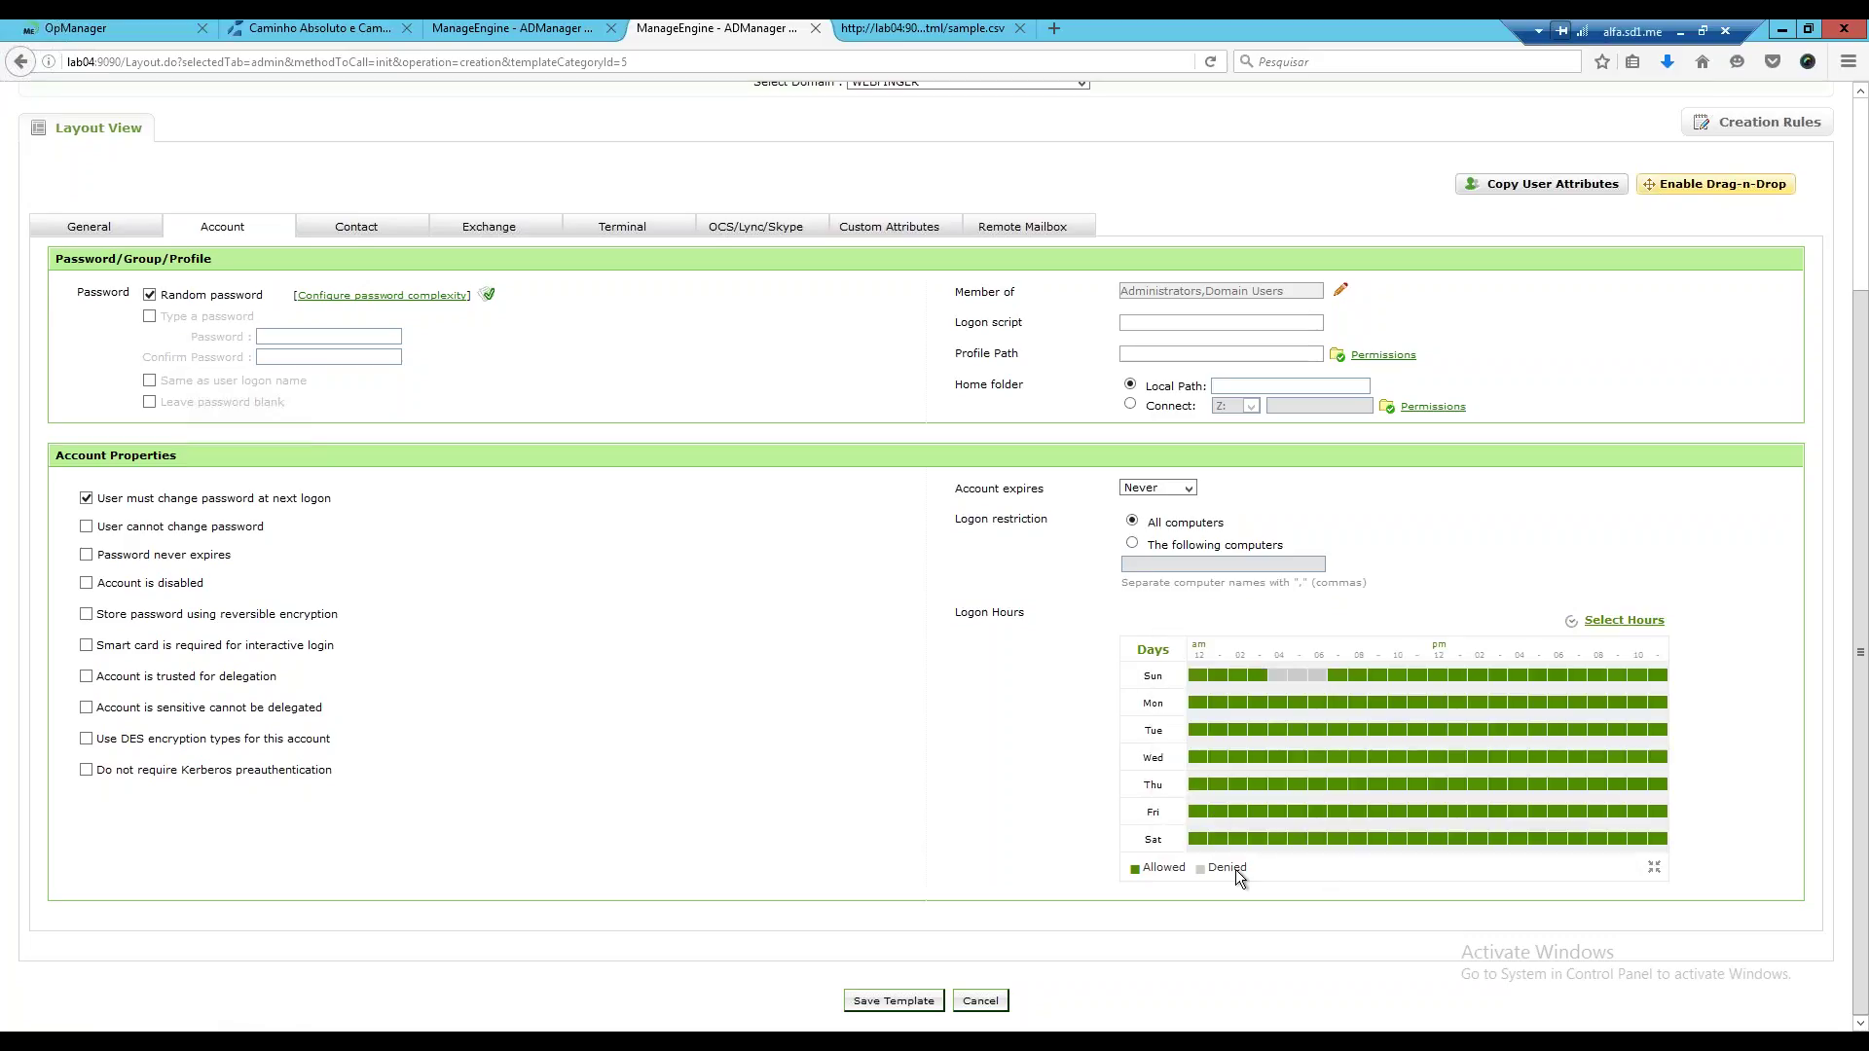
{"action": "left_click", "coordinate": [1277, 678]}
{"action": "left_click", "coordinate": [1295, 678]}
{"action": "left_click", "coordinate": [1317, 675]}
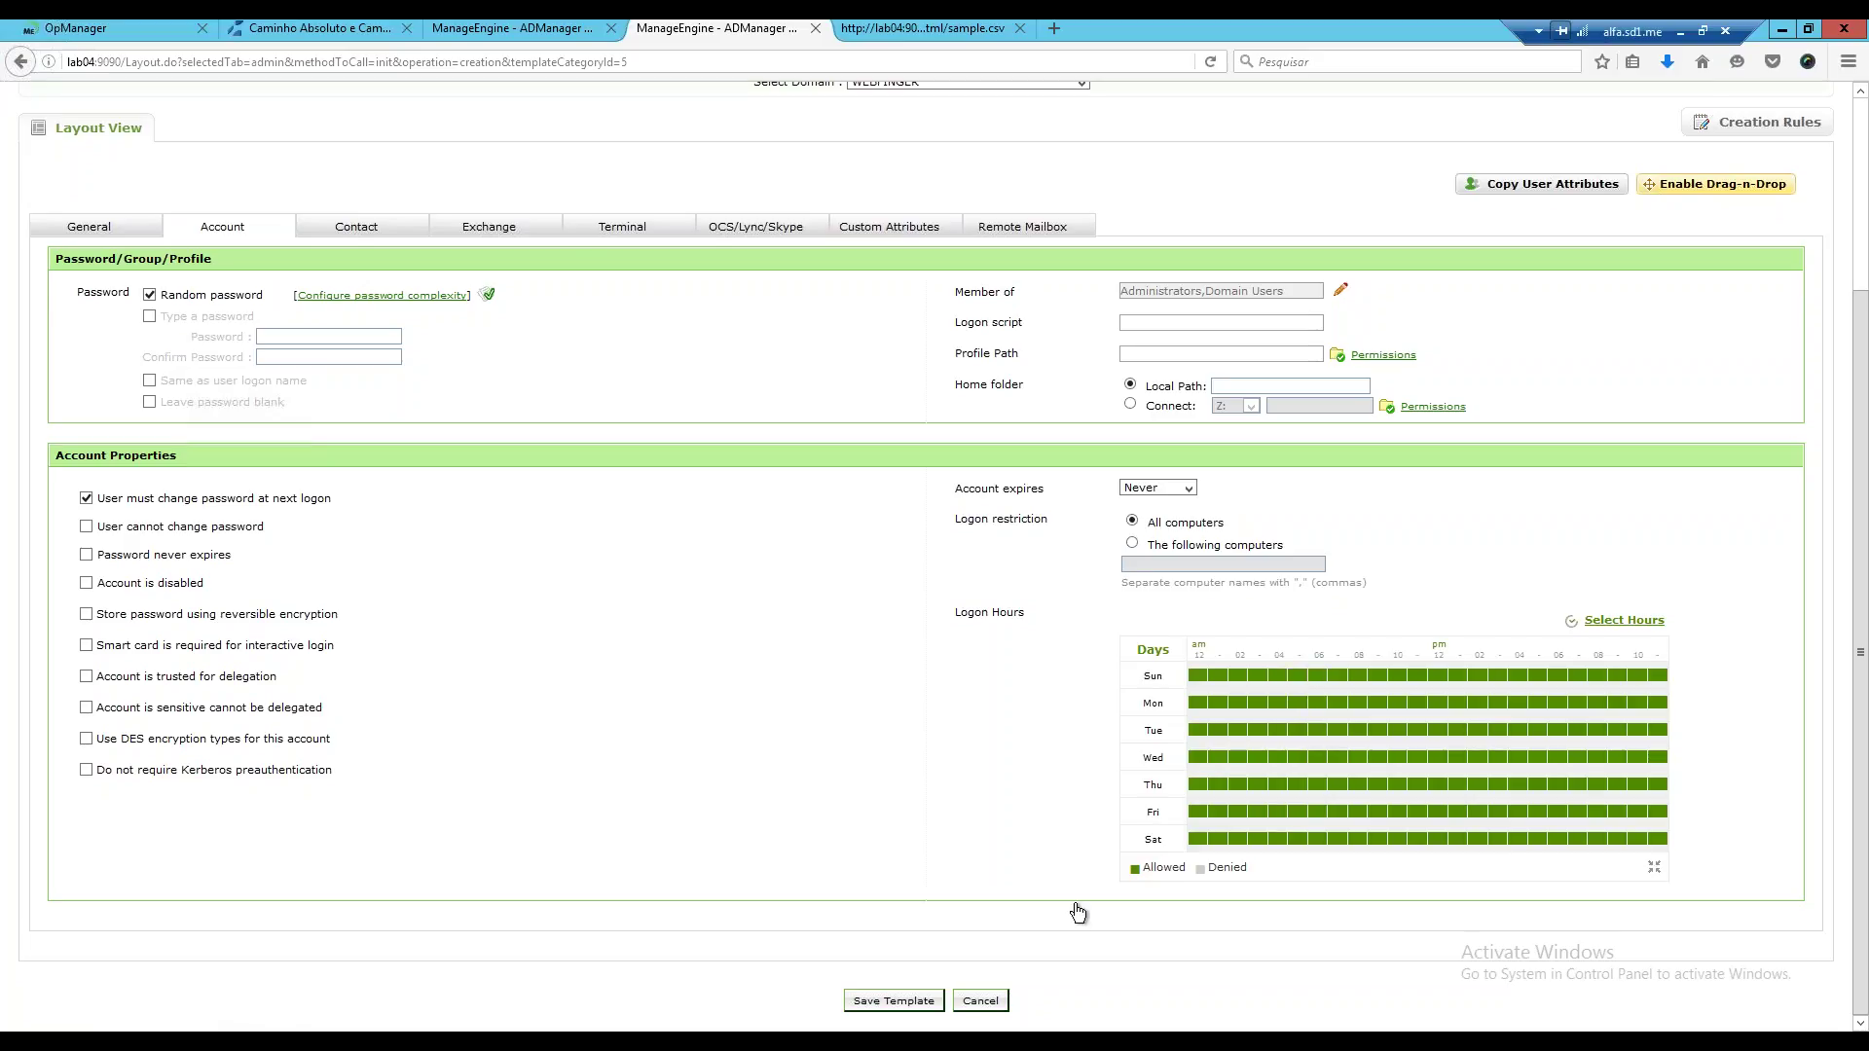
{"action": "left_click", "coordinate": [393, 229]}
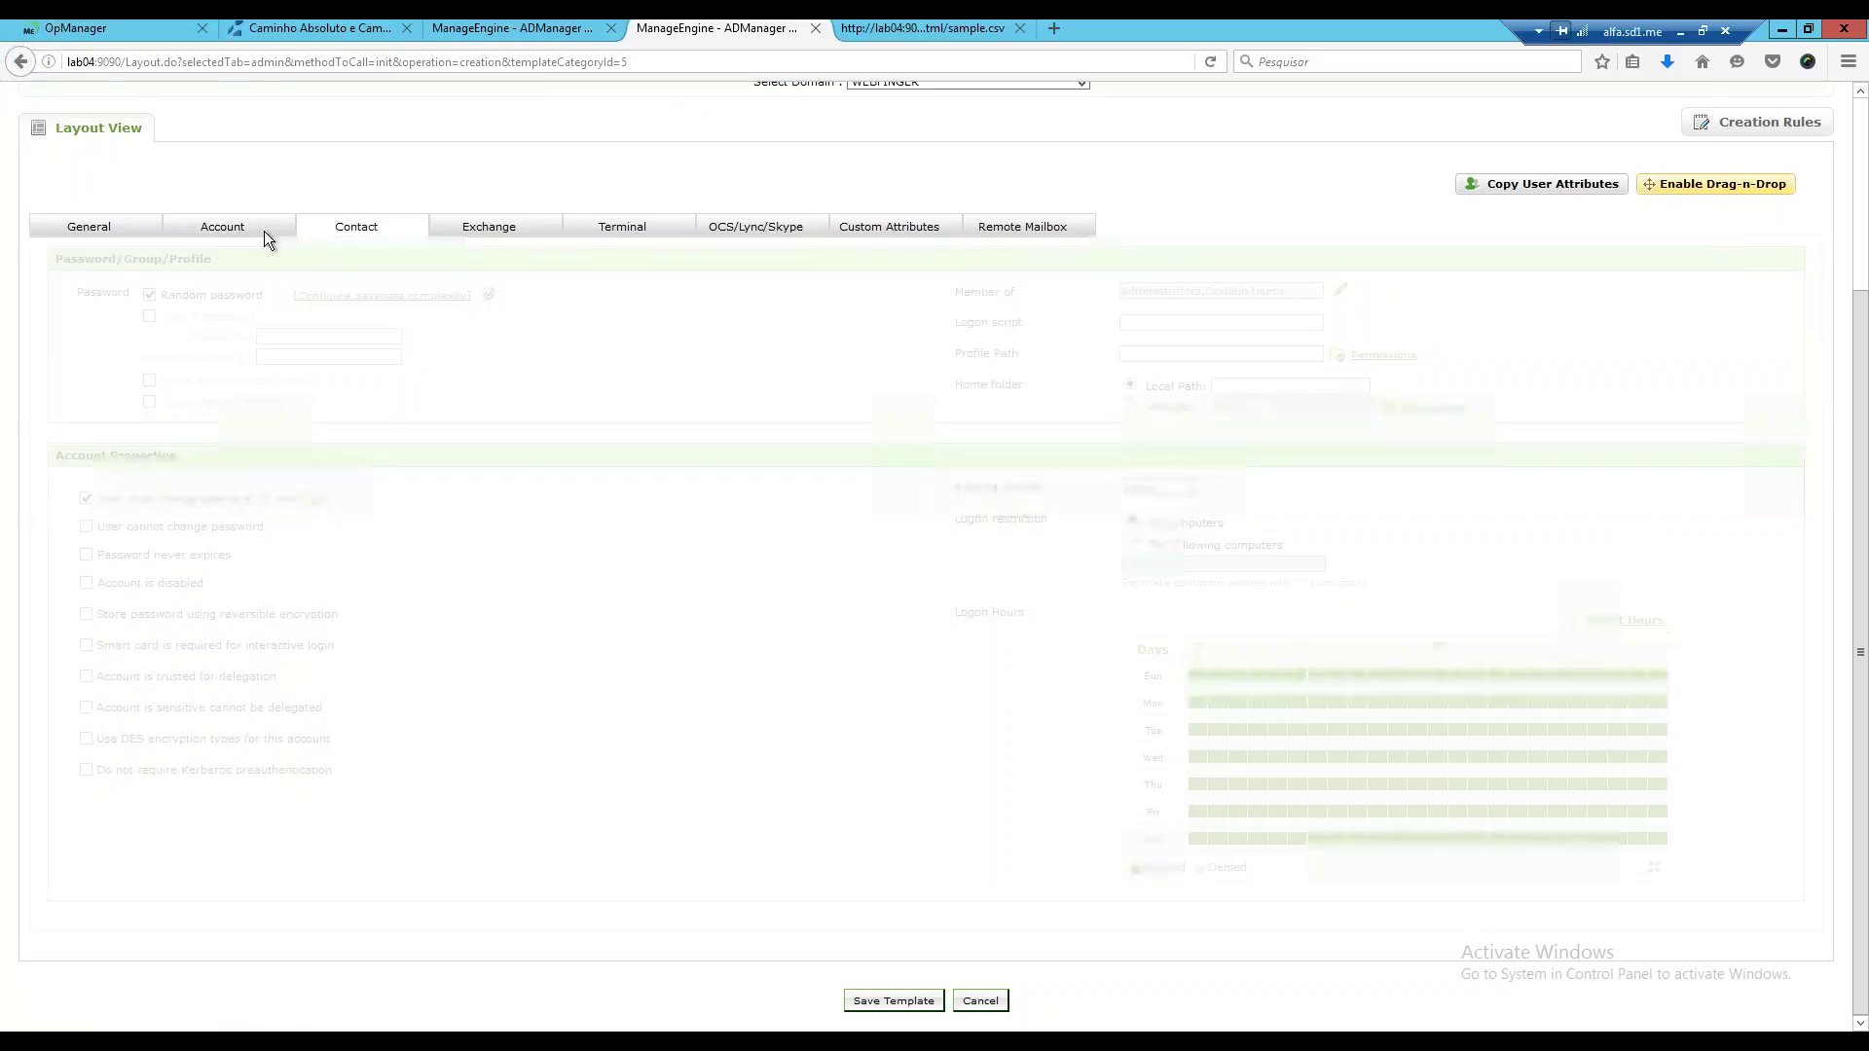
{"action": "left_click", "coordinate": [268, 353]}
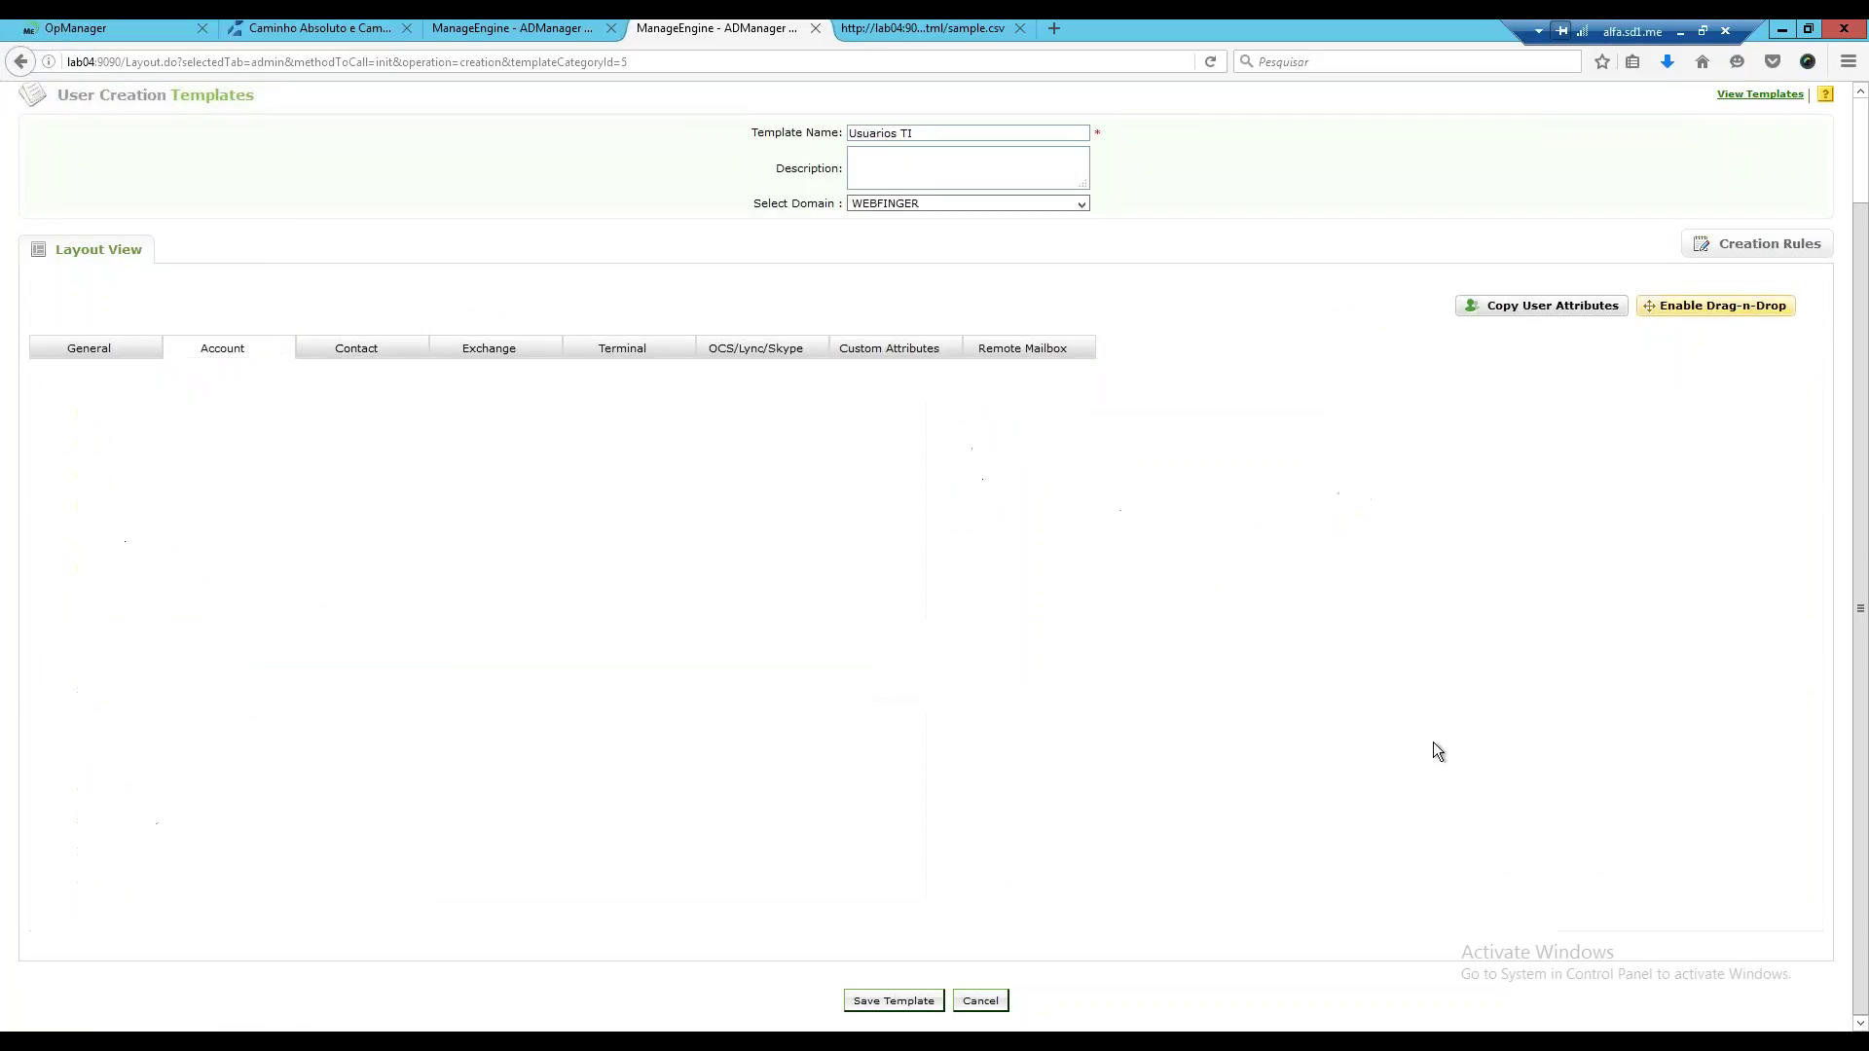
{"action": "scroll", "coordinate": [1538, 797], "scroll_direction": "down", "scroll_amount": 2}
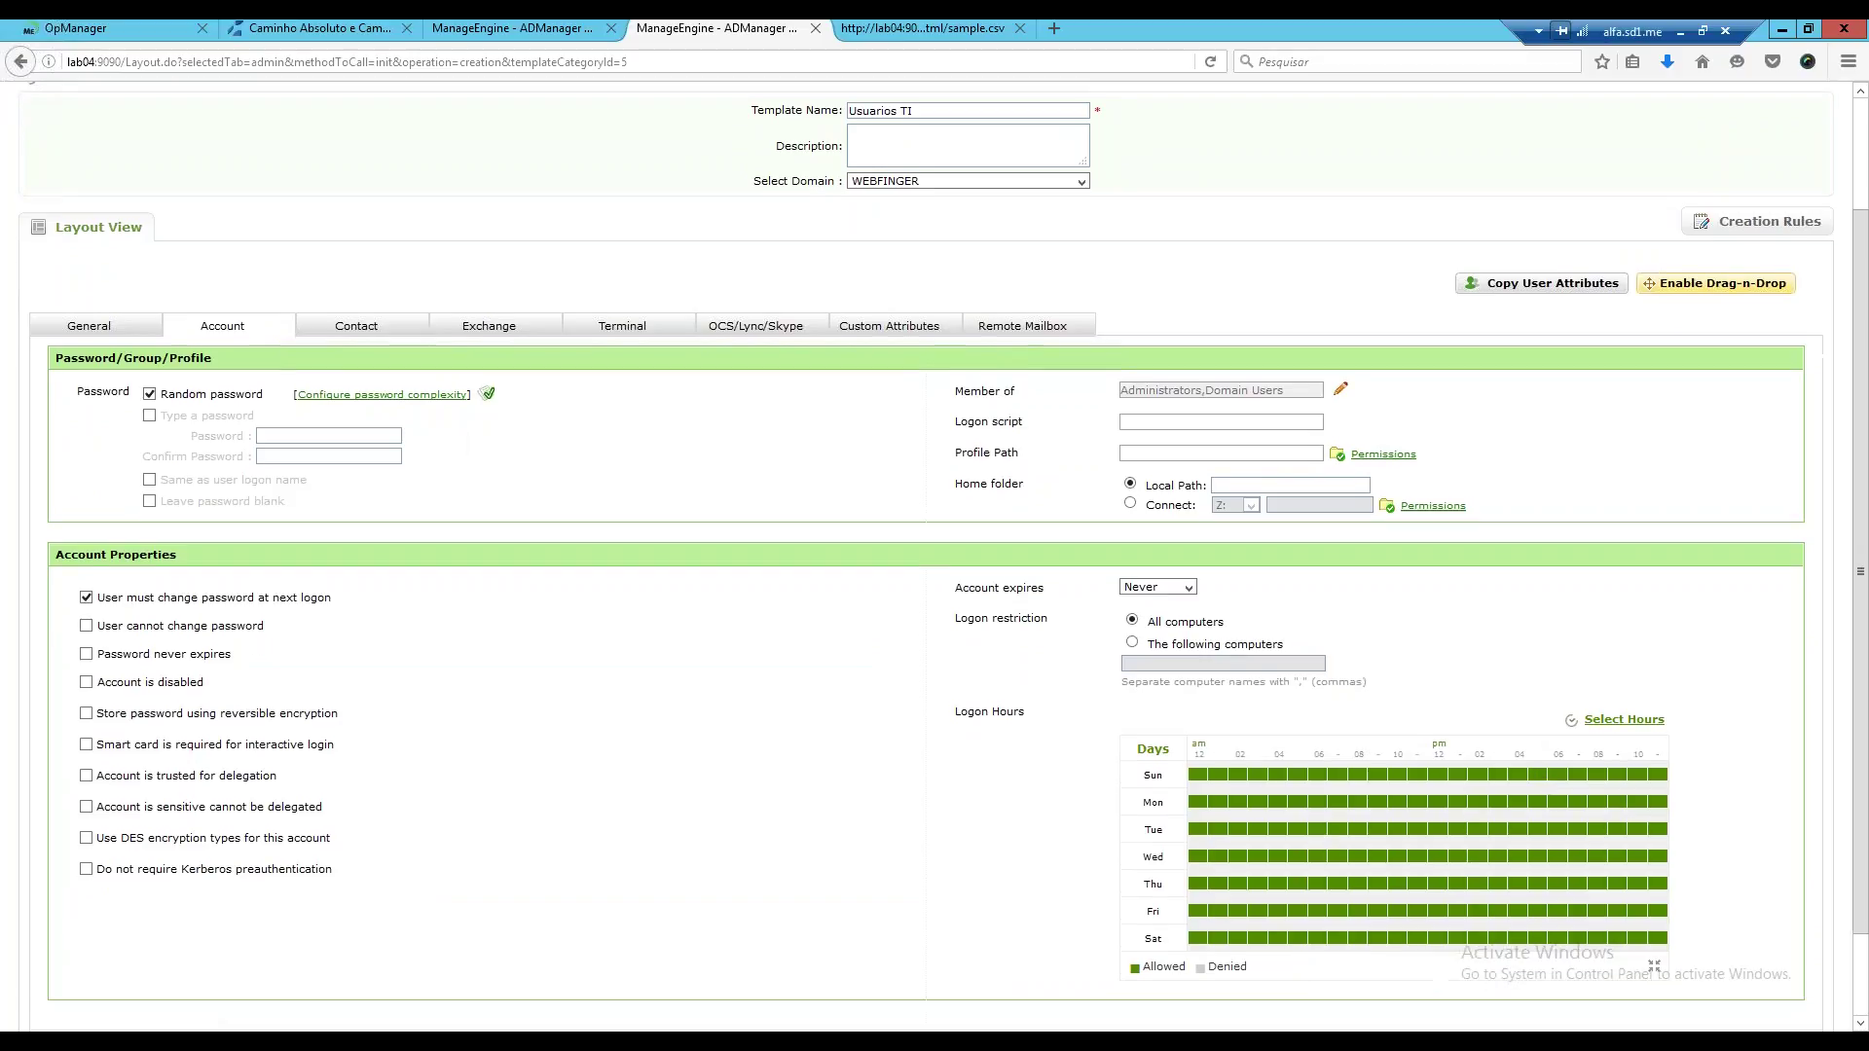
{"action": "left_click", "coordinate": [1623, 741]}
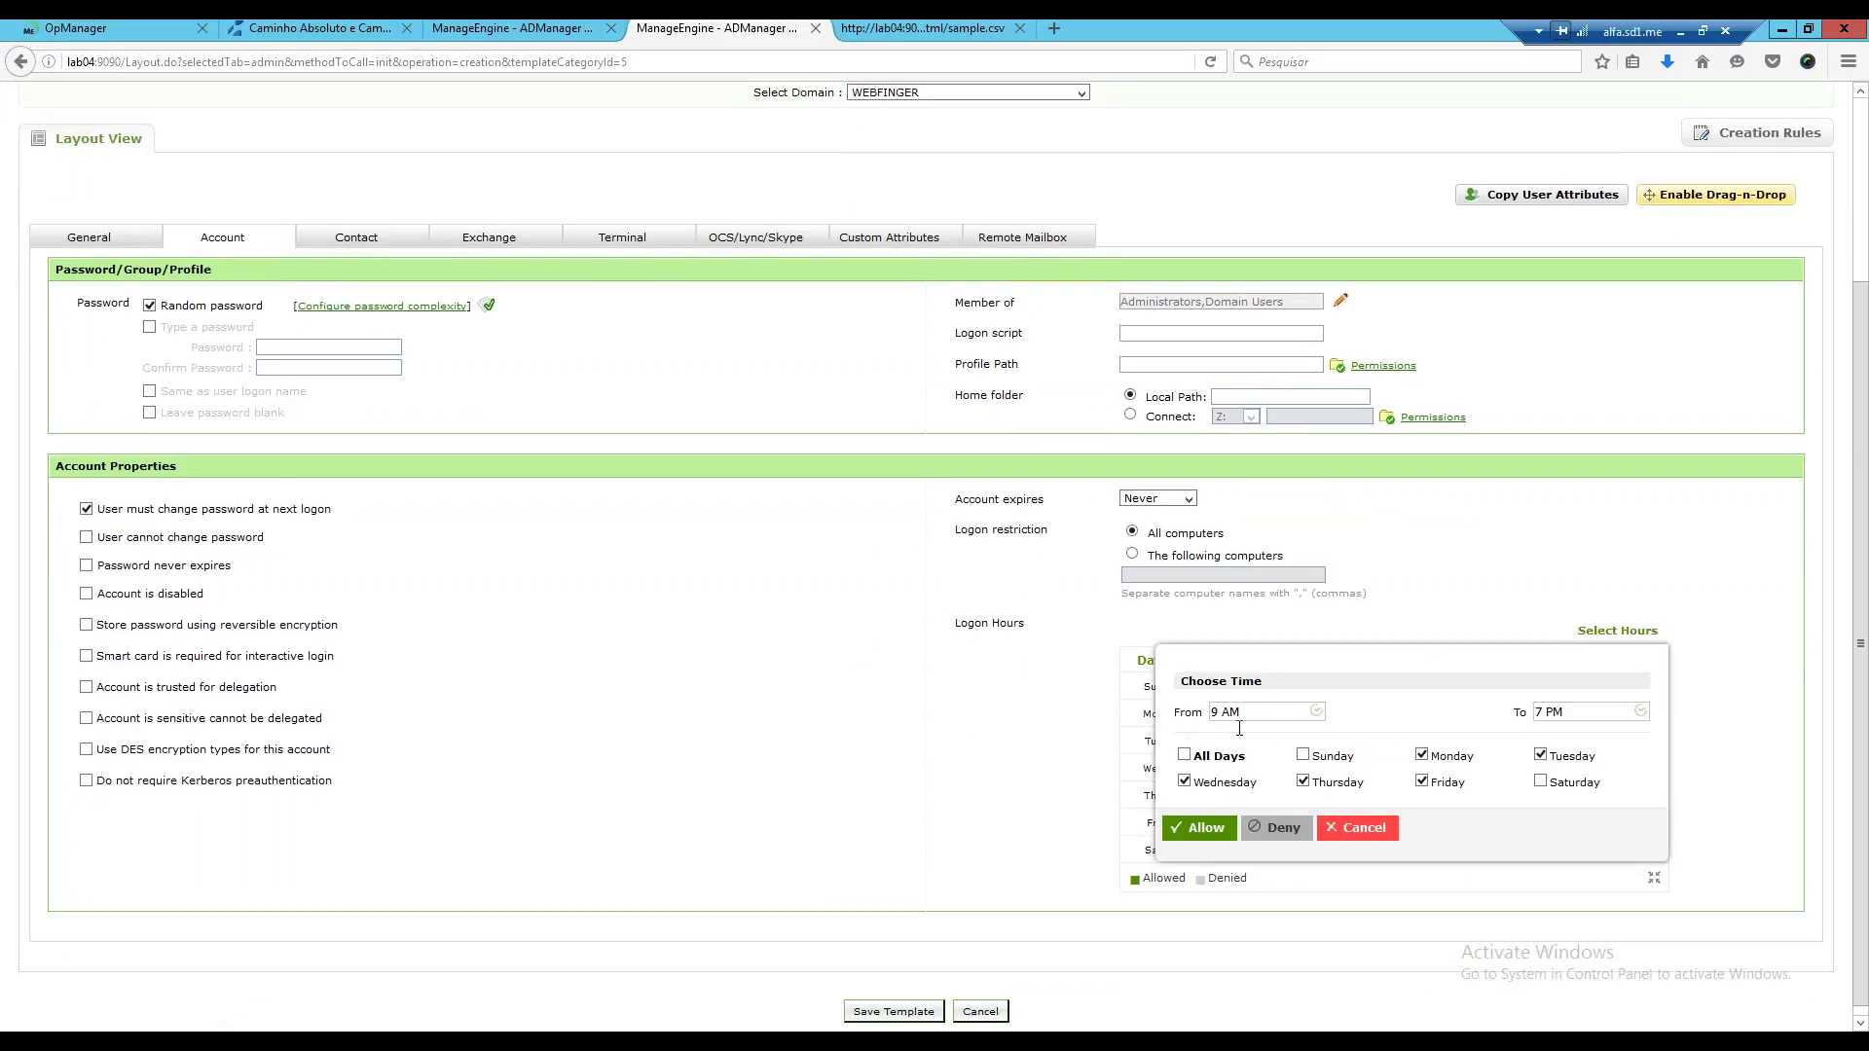
{"action": "left_click", "coordinate": [1200, 827]}
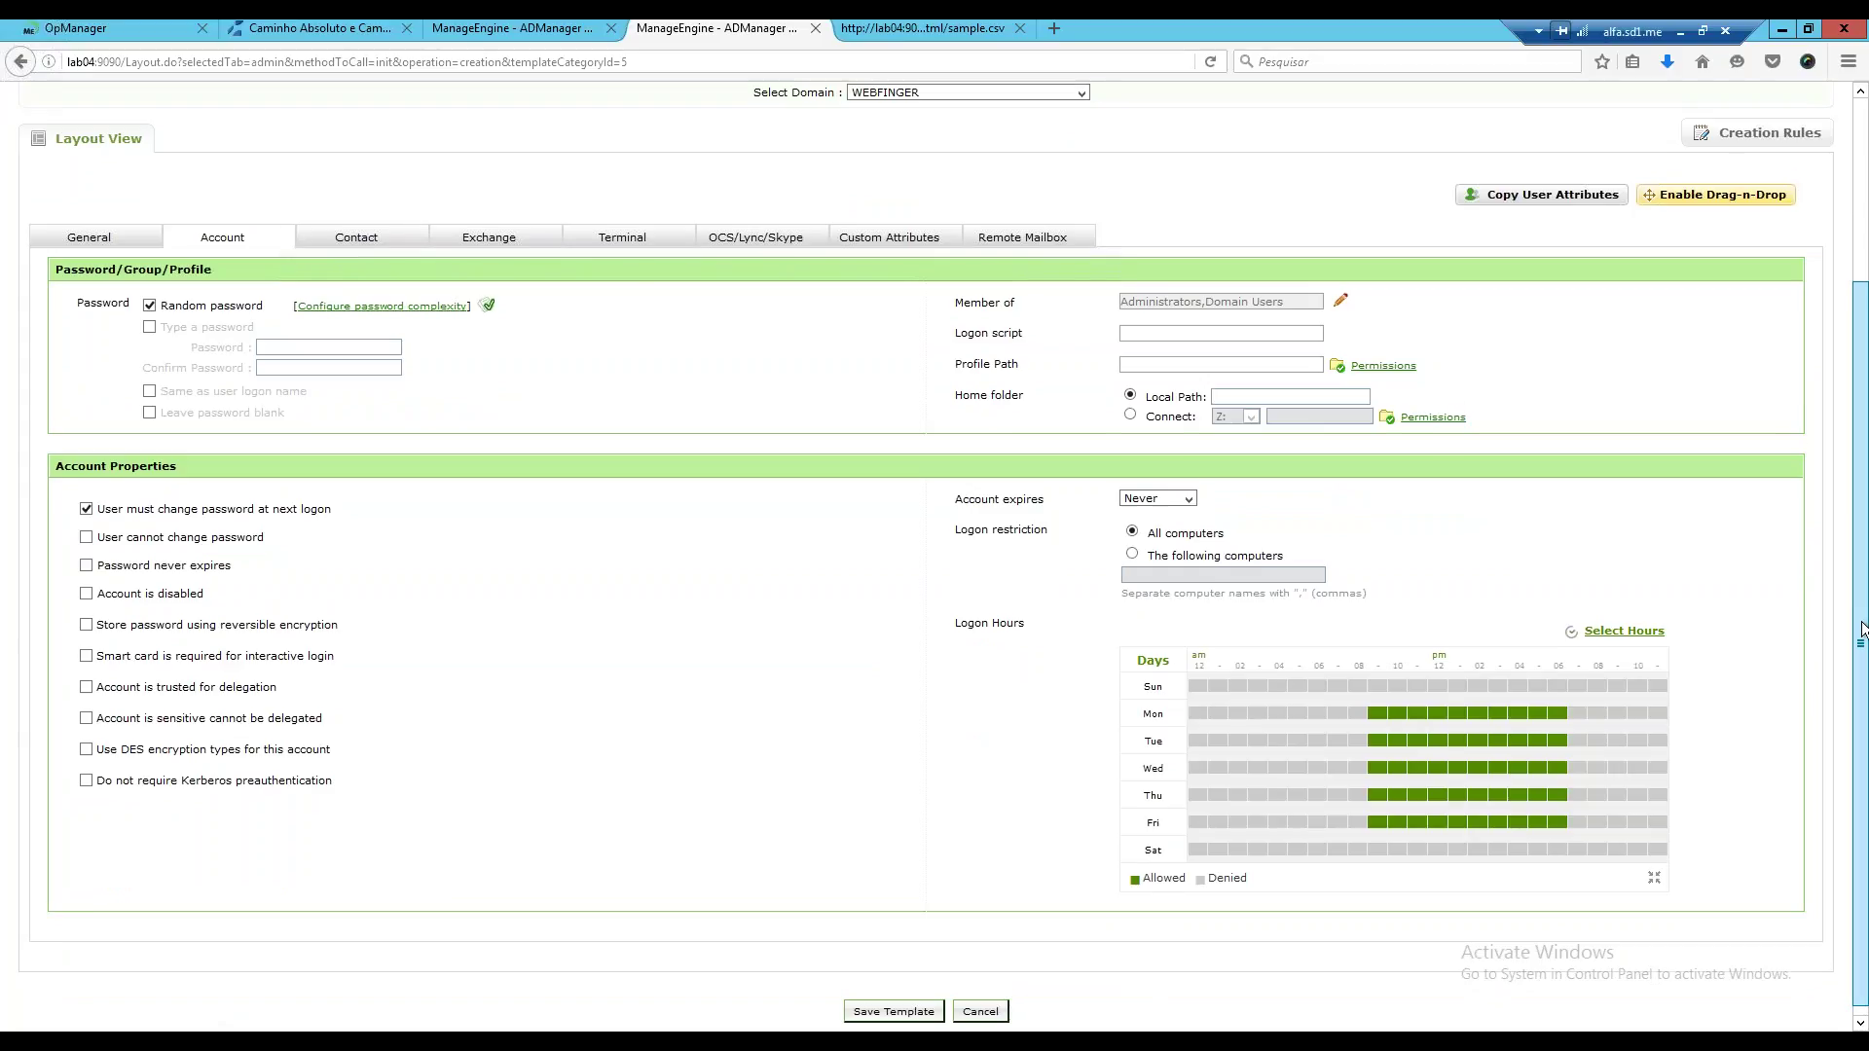
{"action": "scroll", "coordinate": [1865, 594], "scroll_direction": "down", "scroll_amount": 1}
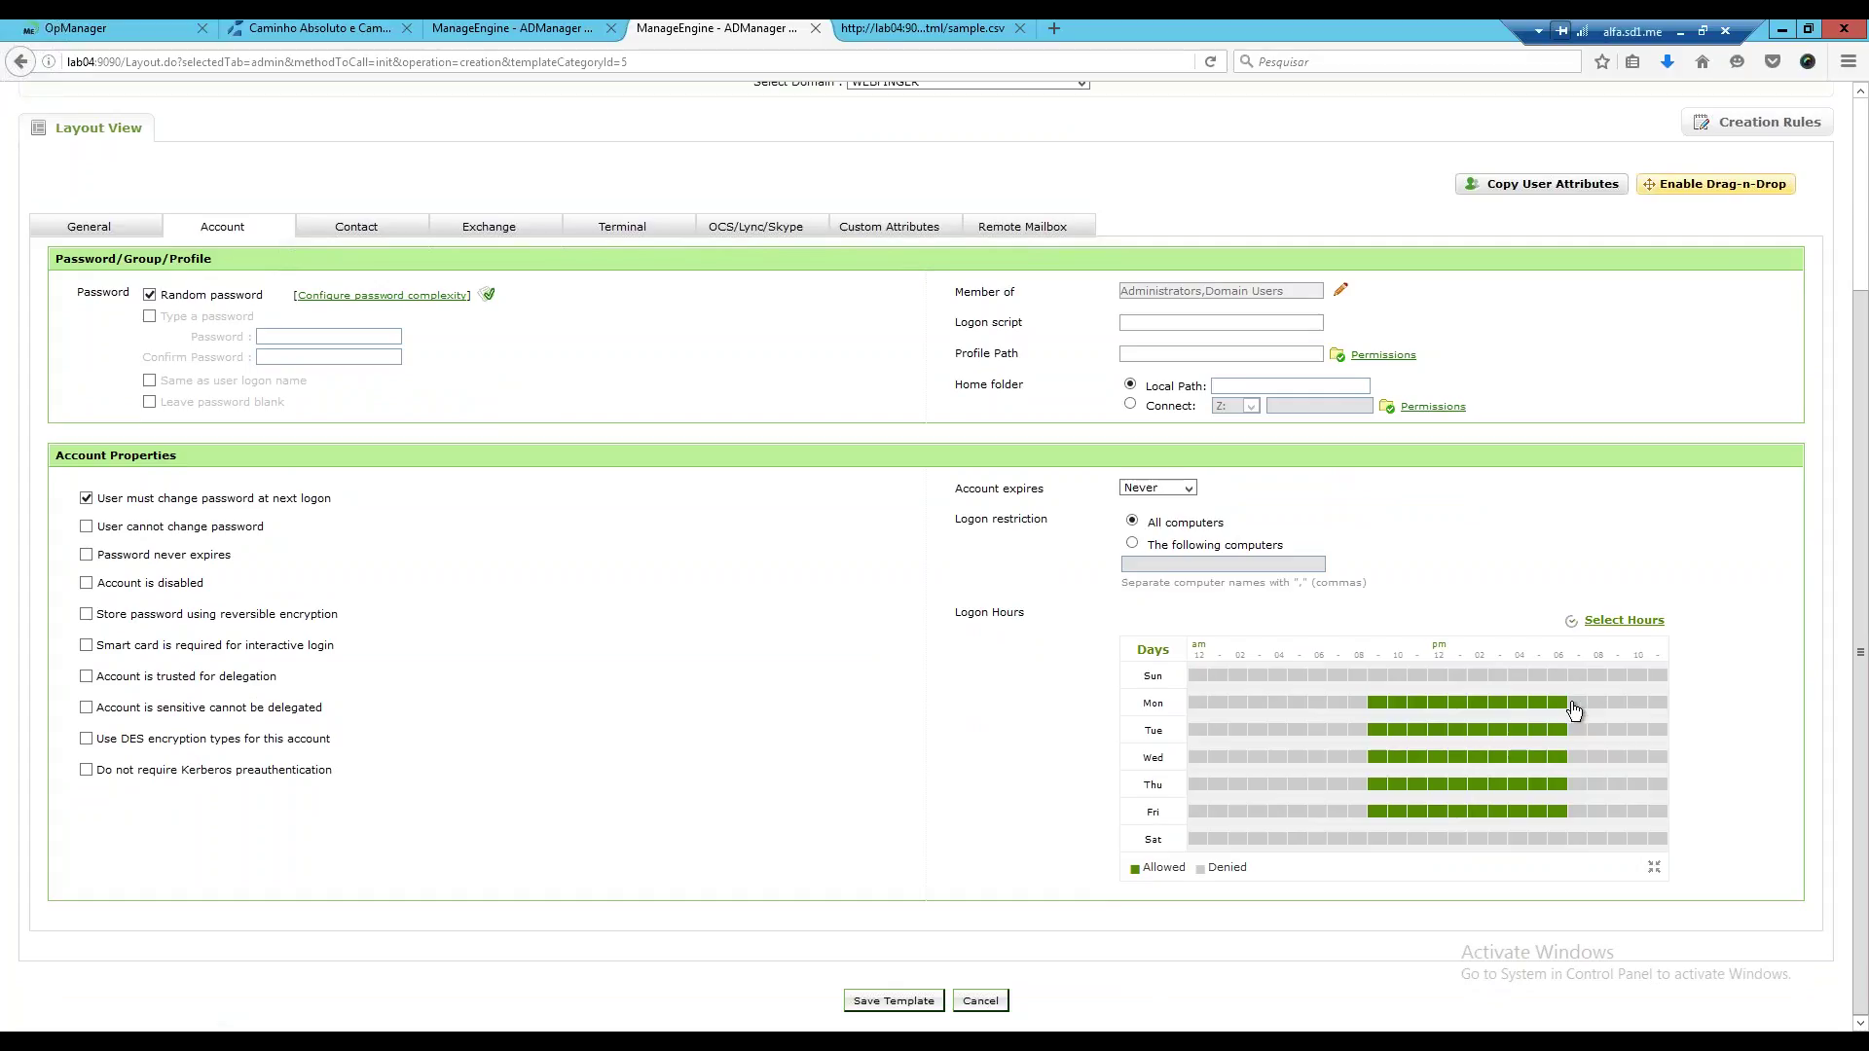
{"action": "left_click", "coordinate": [1187, 490]}
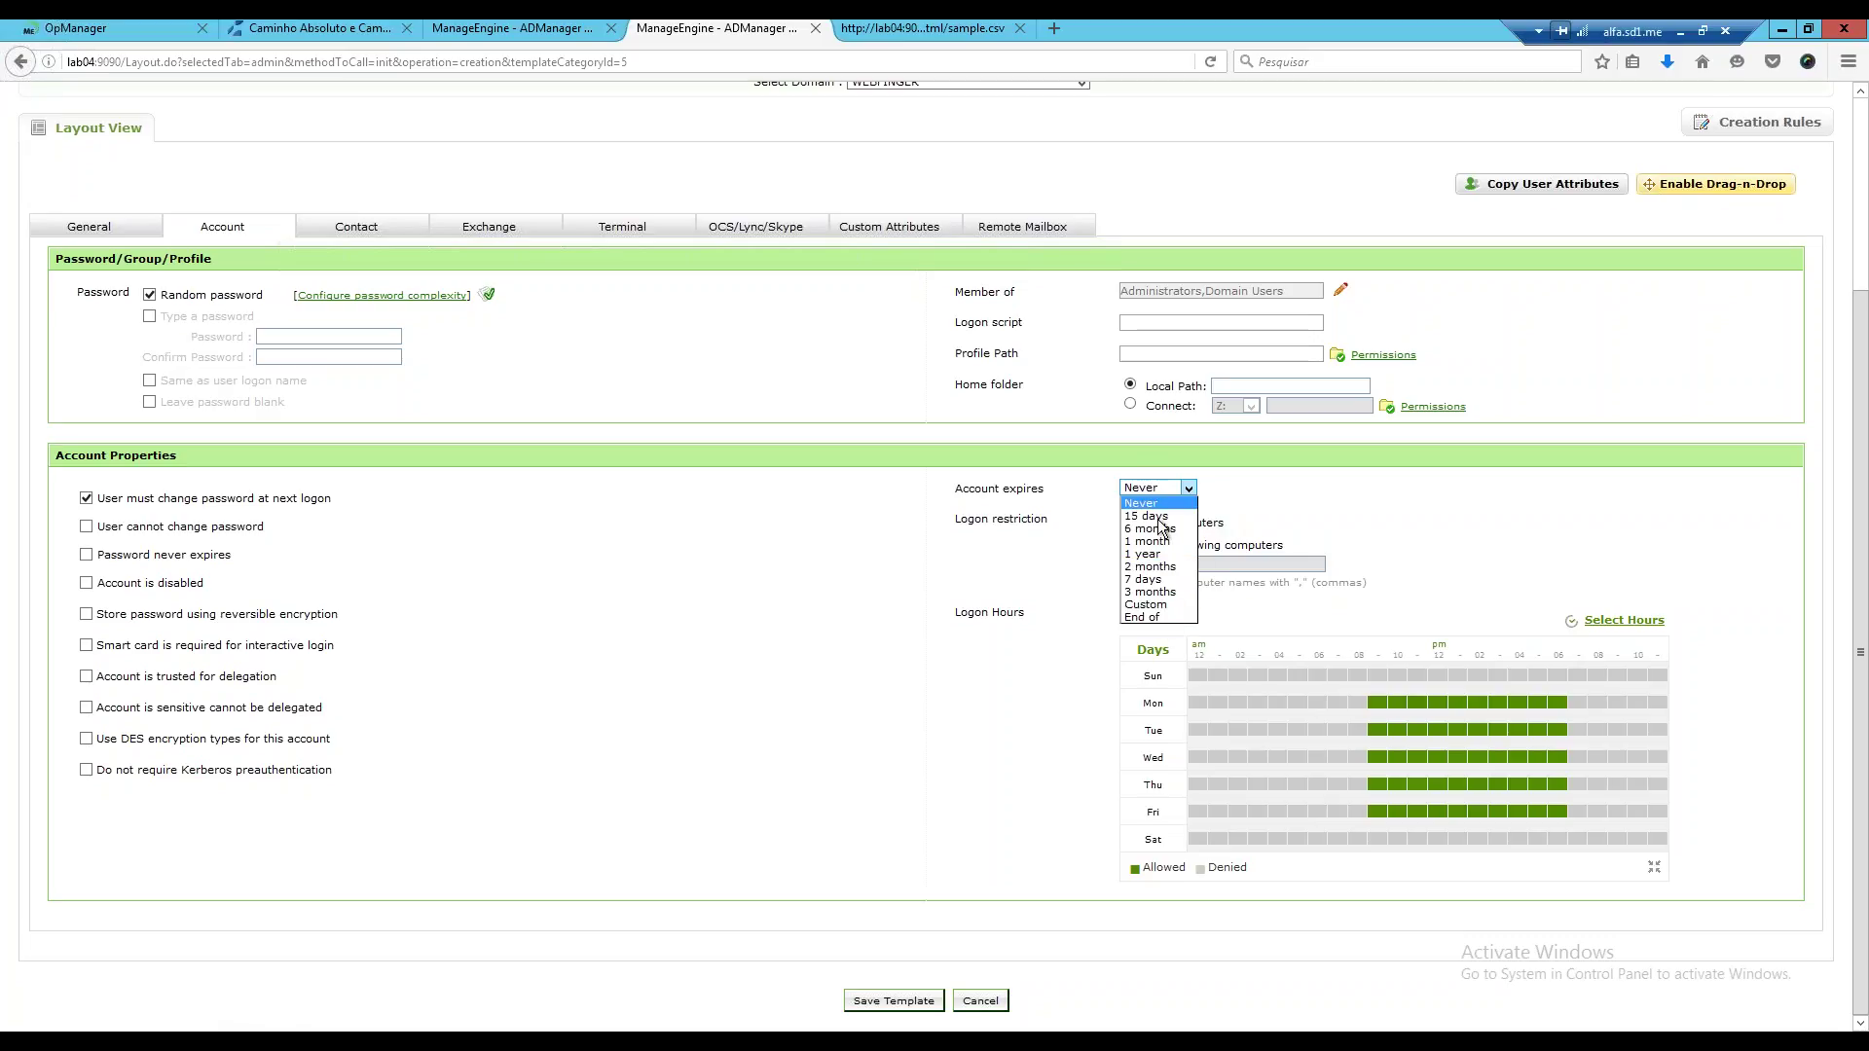
{"action": "left_click", "coordinate": [1149, 620]}
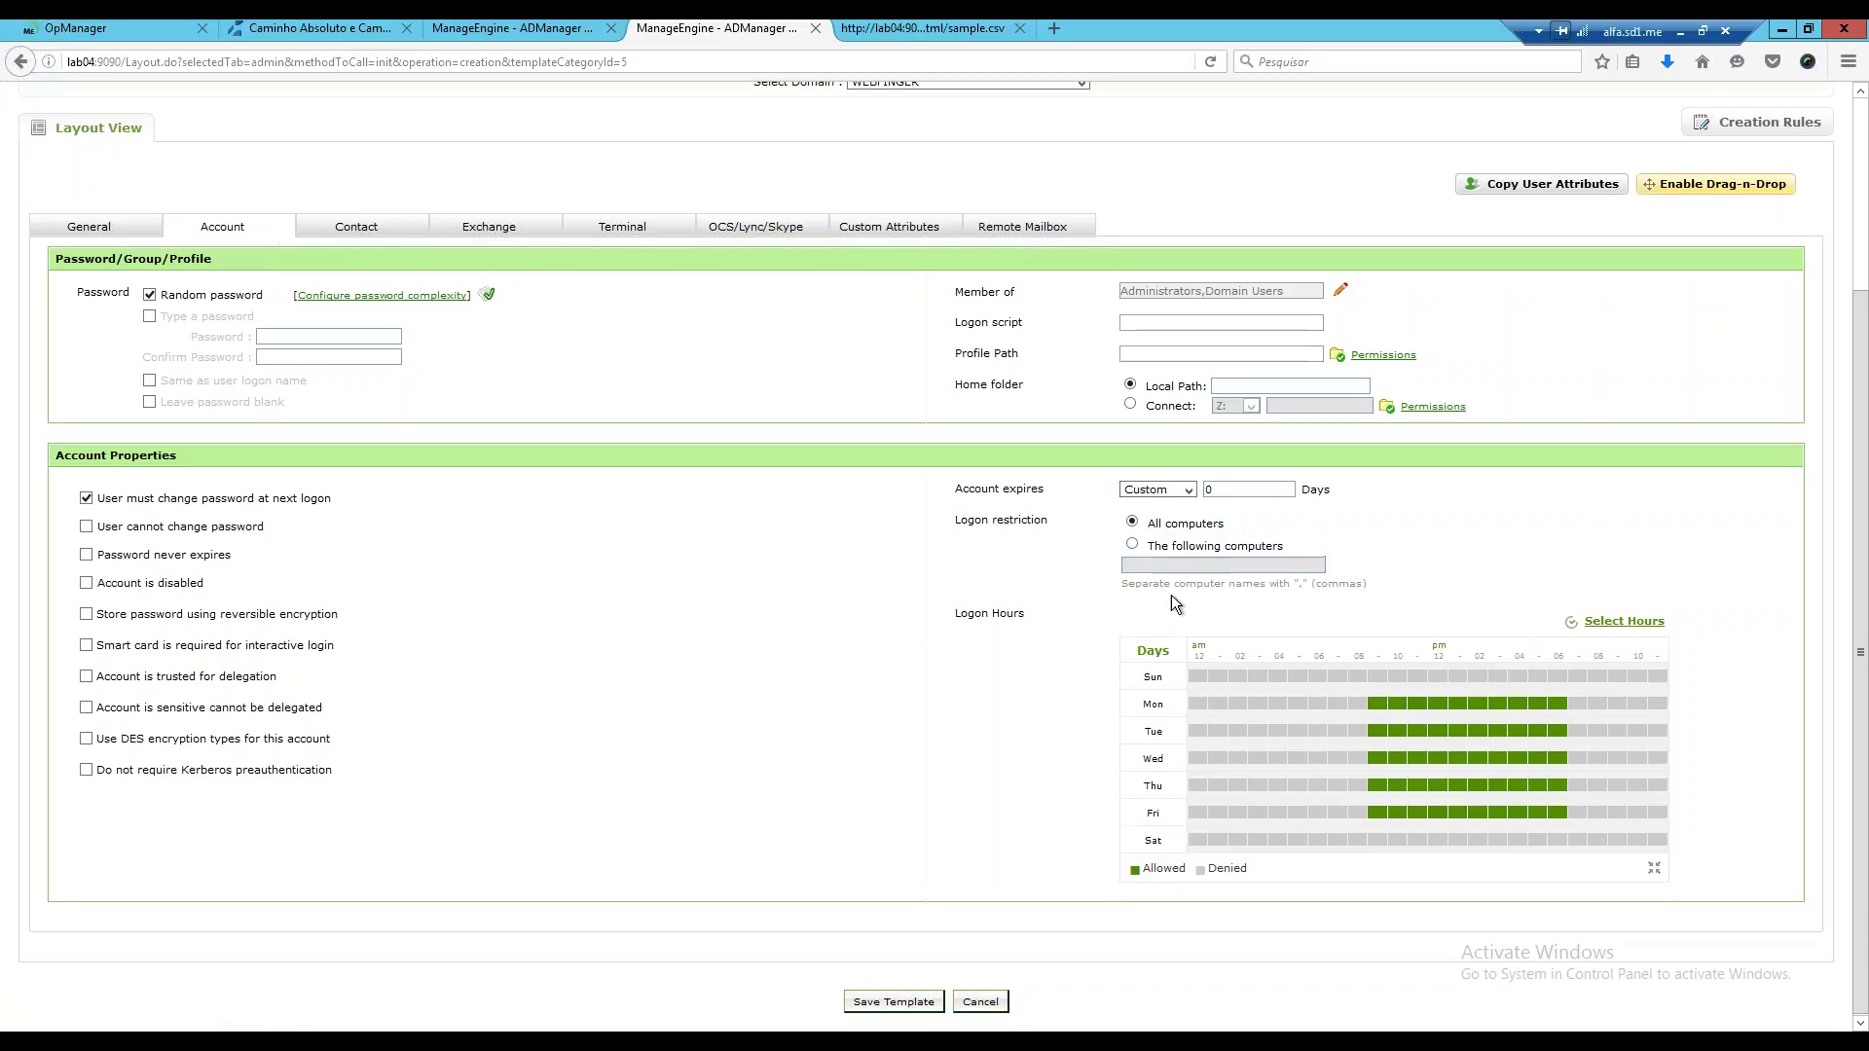
{"action": "left_click", "coordinate": [1188, 490]}
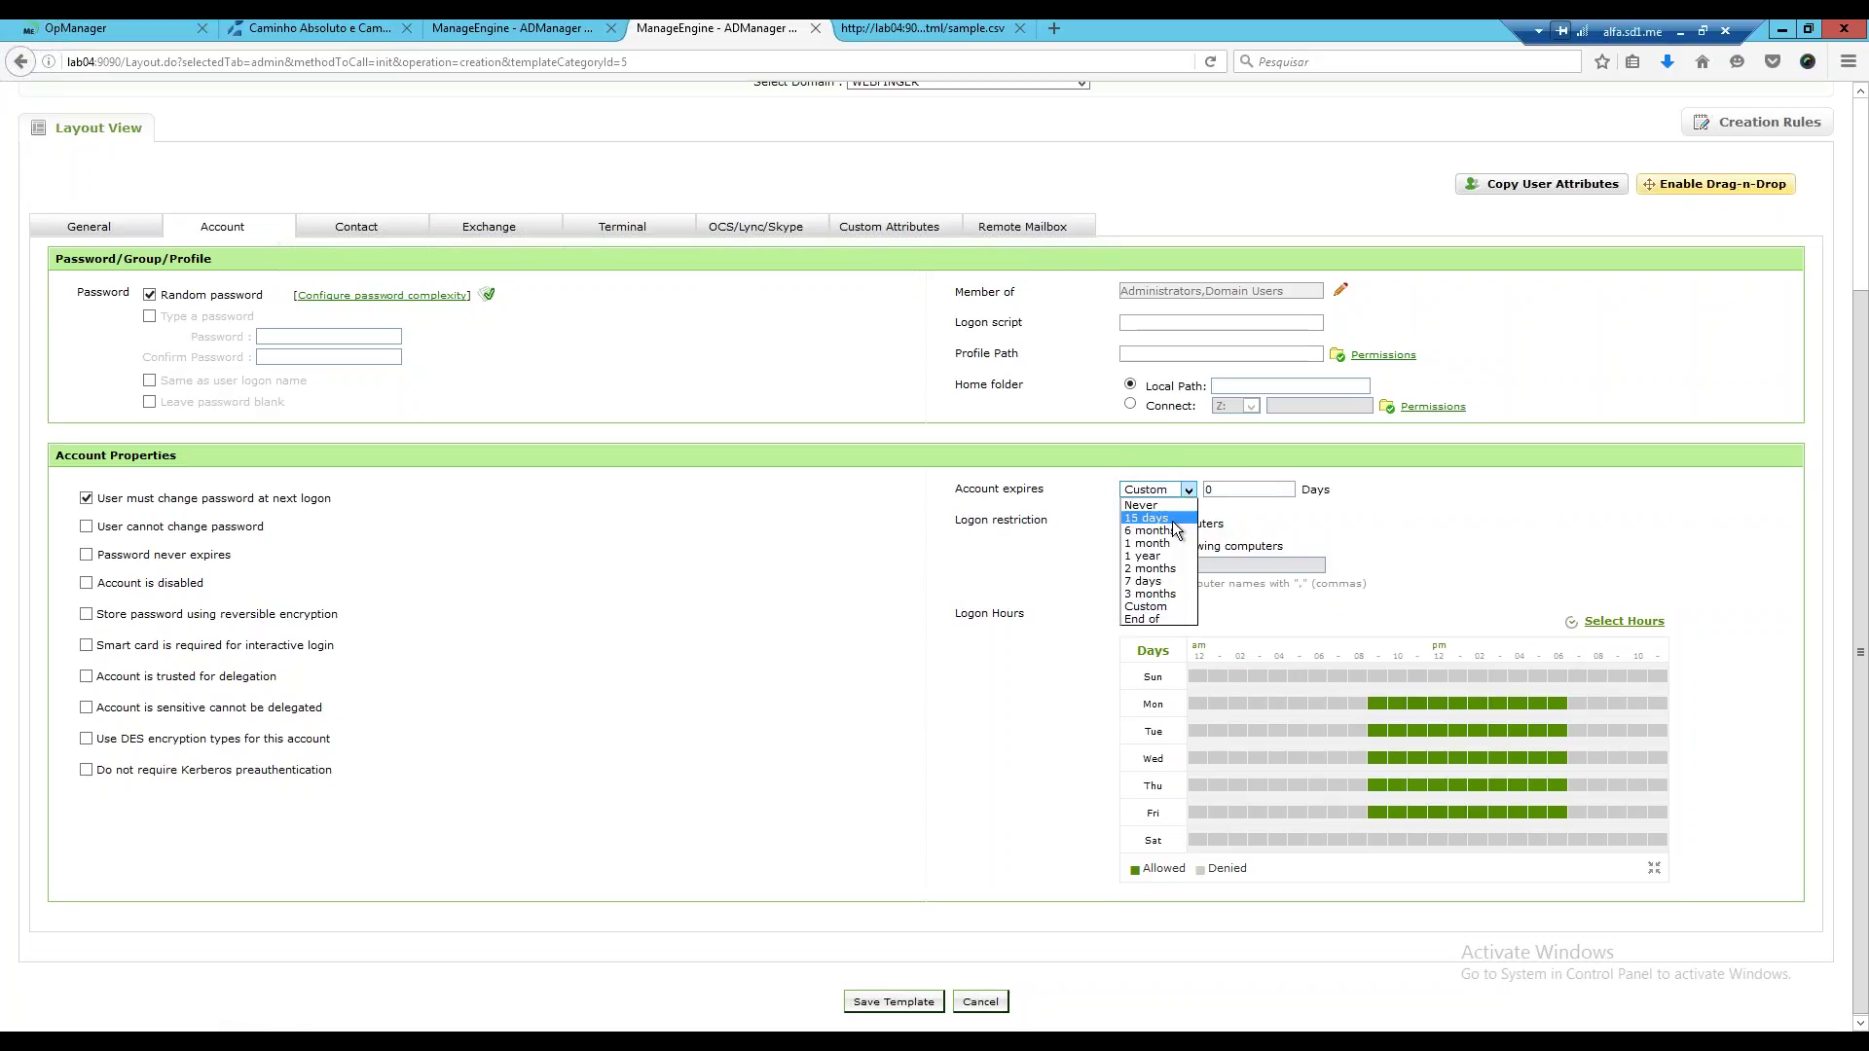
{"action": "left_click", "coordinate": [1149, 517]}
{"action": "left_click", "coordinate": [1168, 488]}
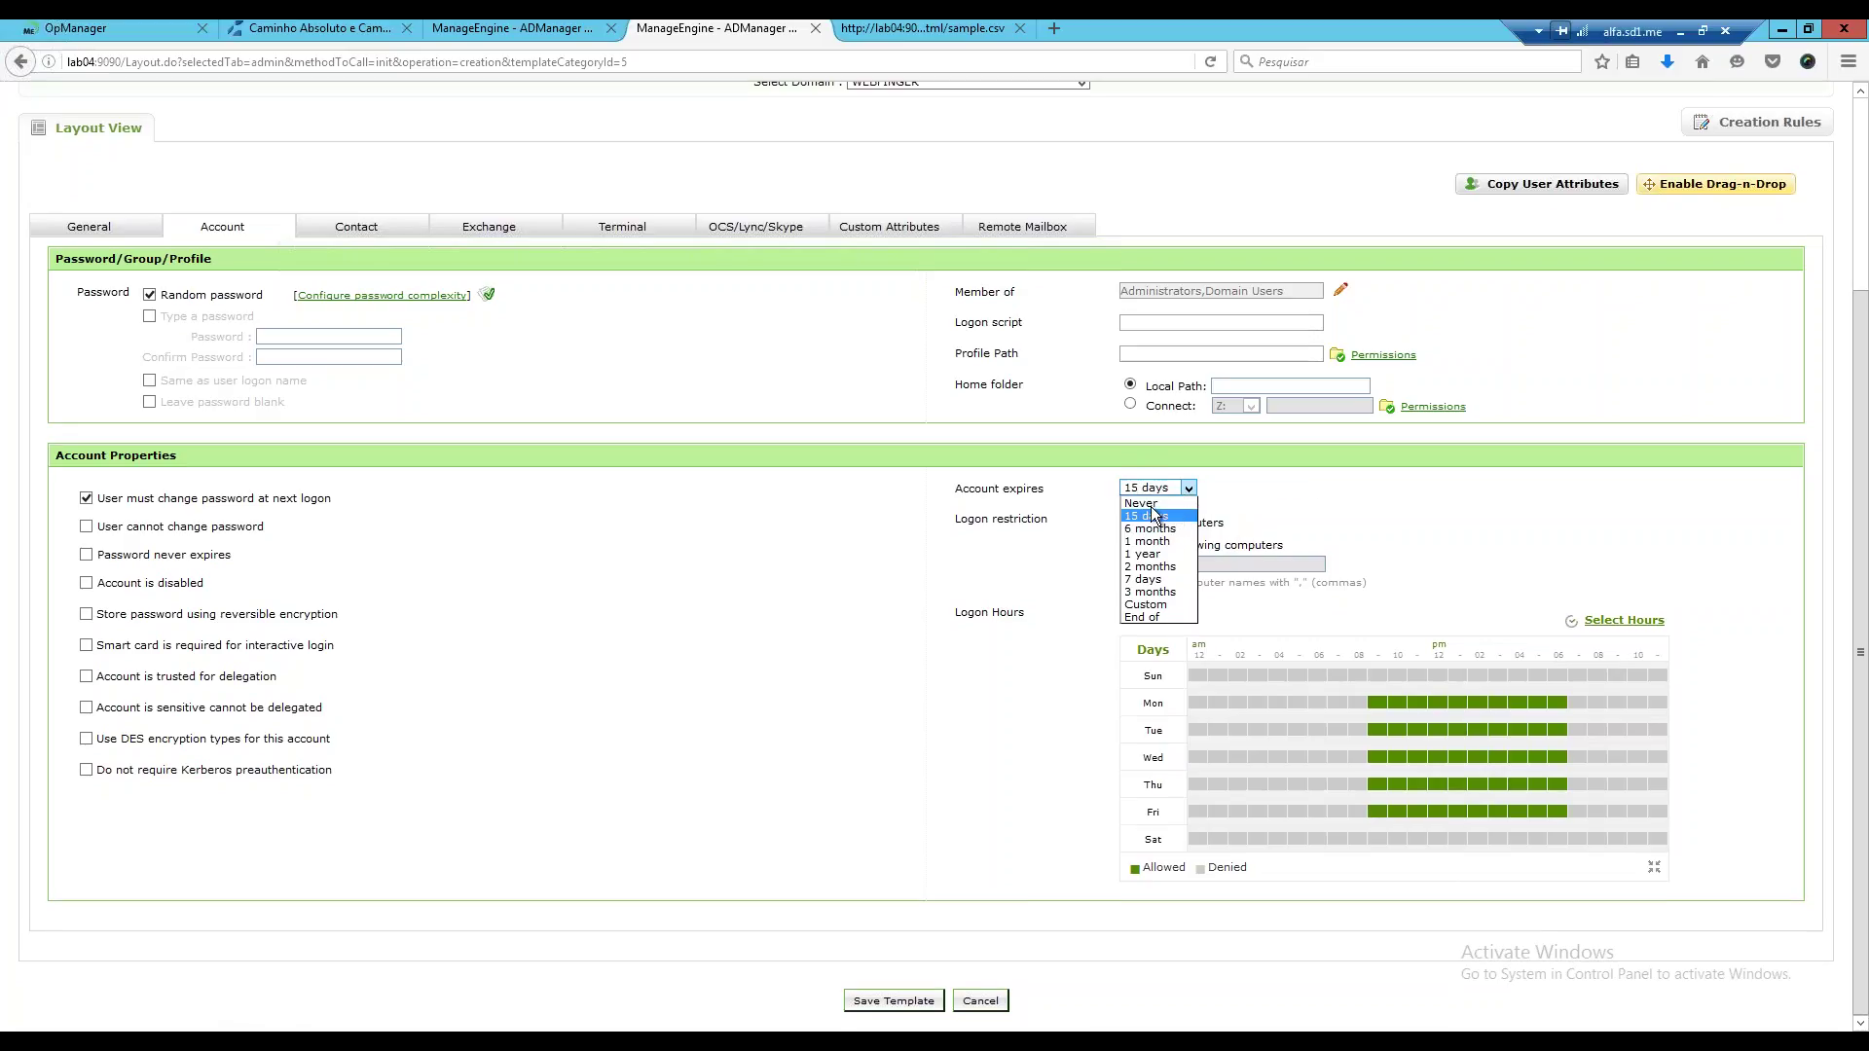
{"action": "left_click", "coordinate": [1149, 505]}
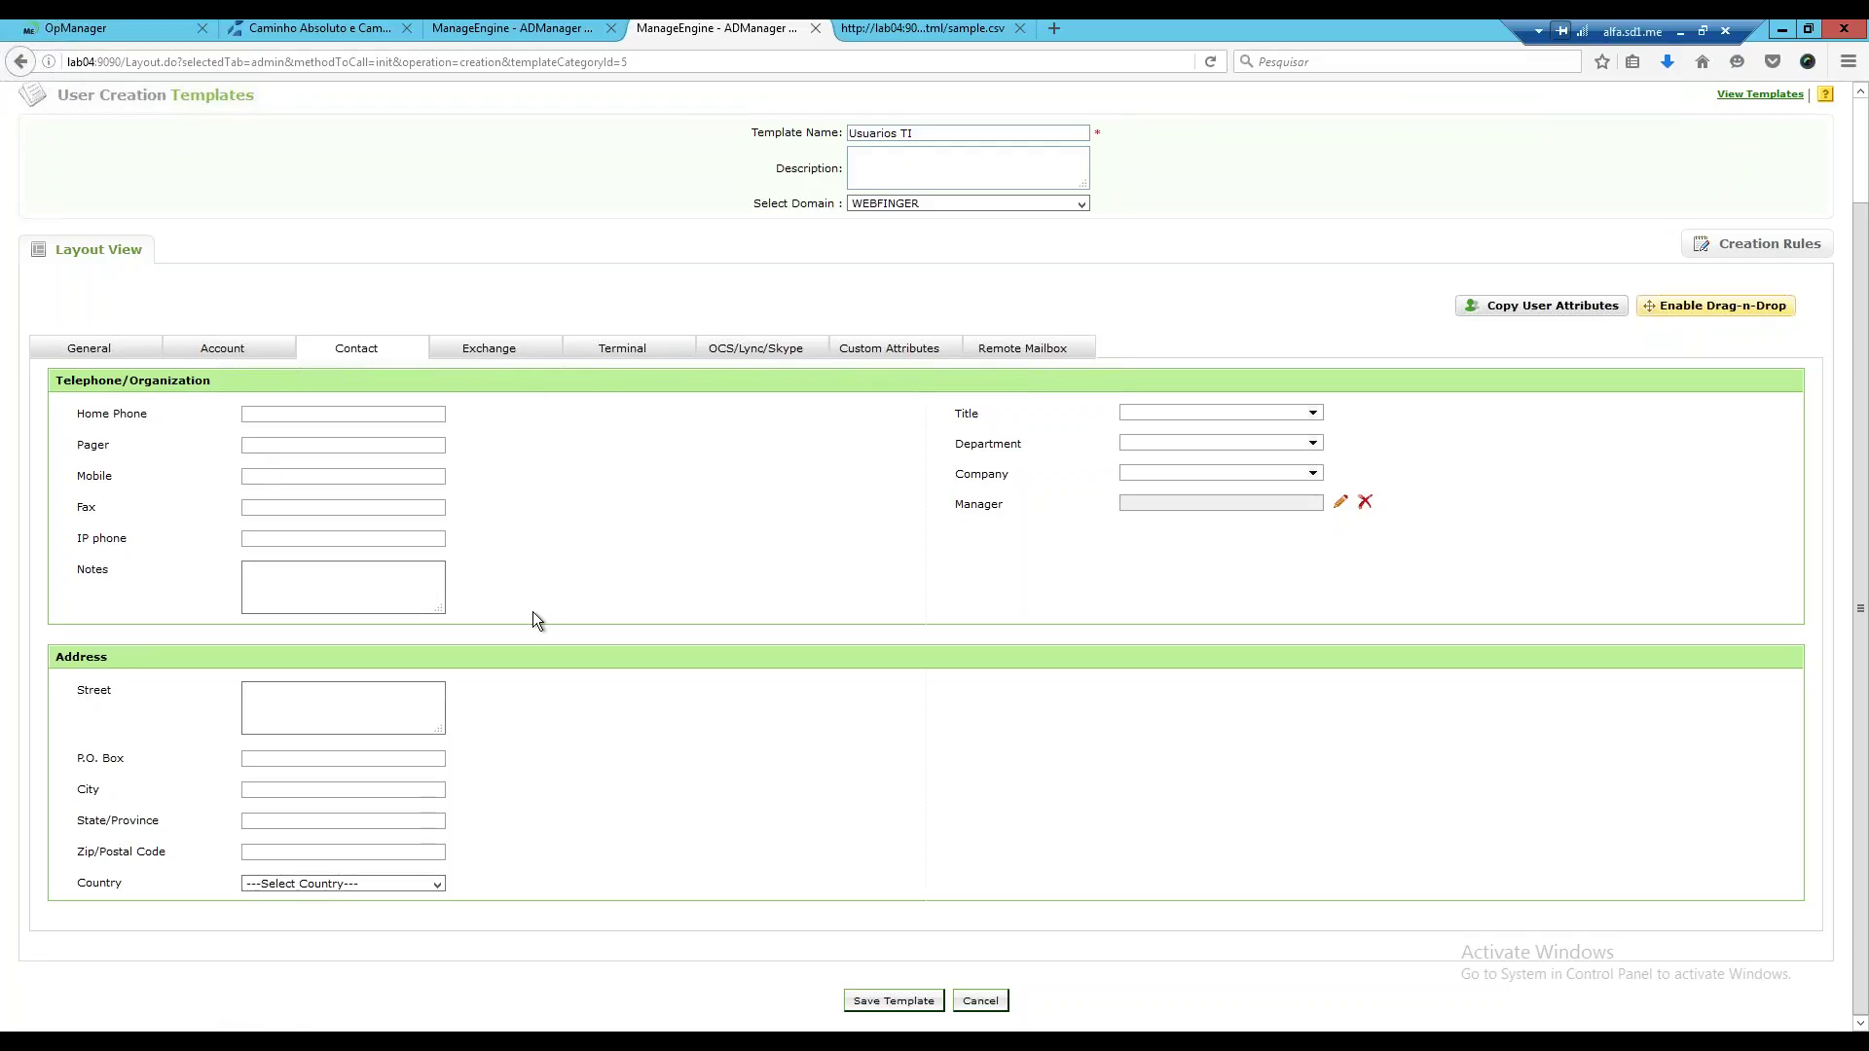
Show the Usuarios TI template's Exchange tab, where mail is set to No Mail.
{"action": "left_click", "coordinate": [519, 356]}
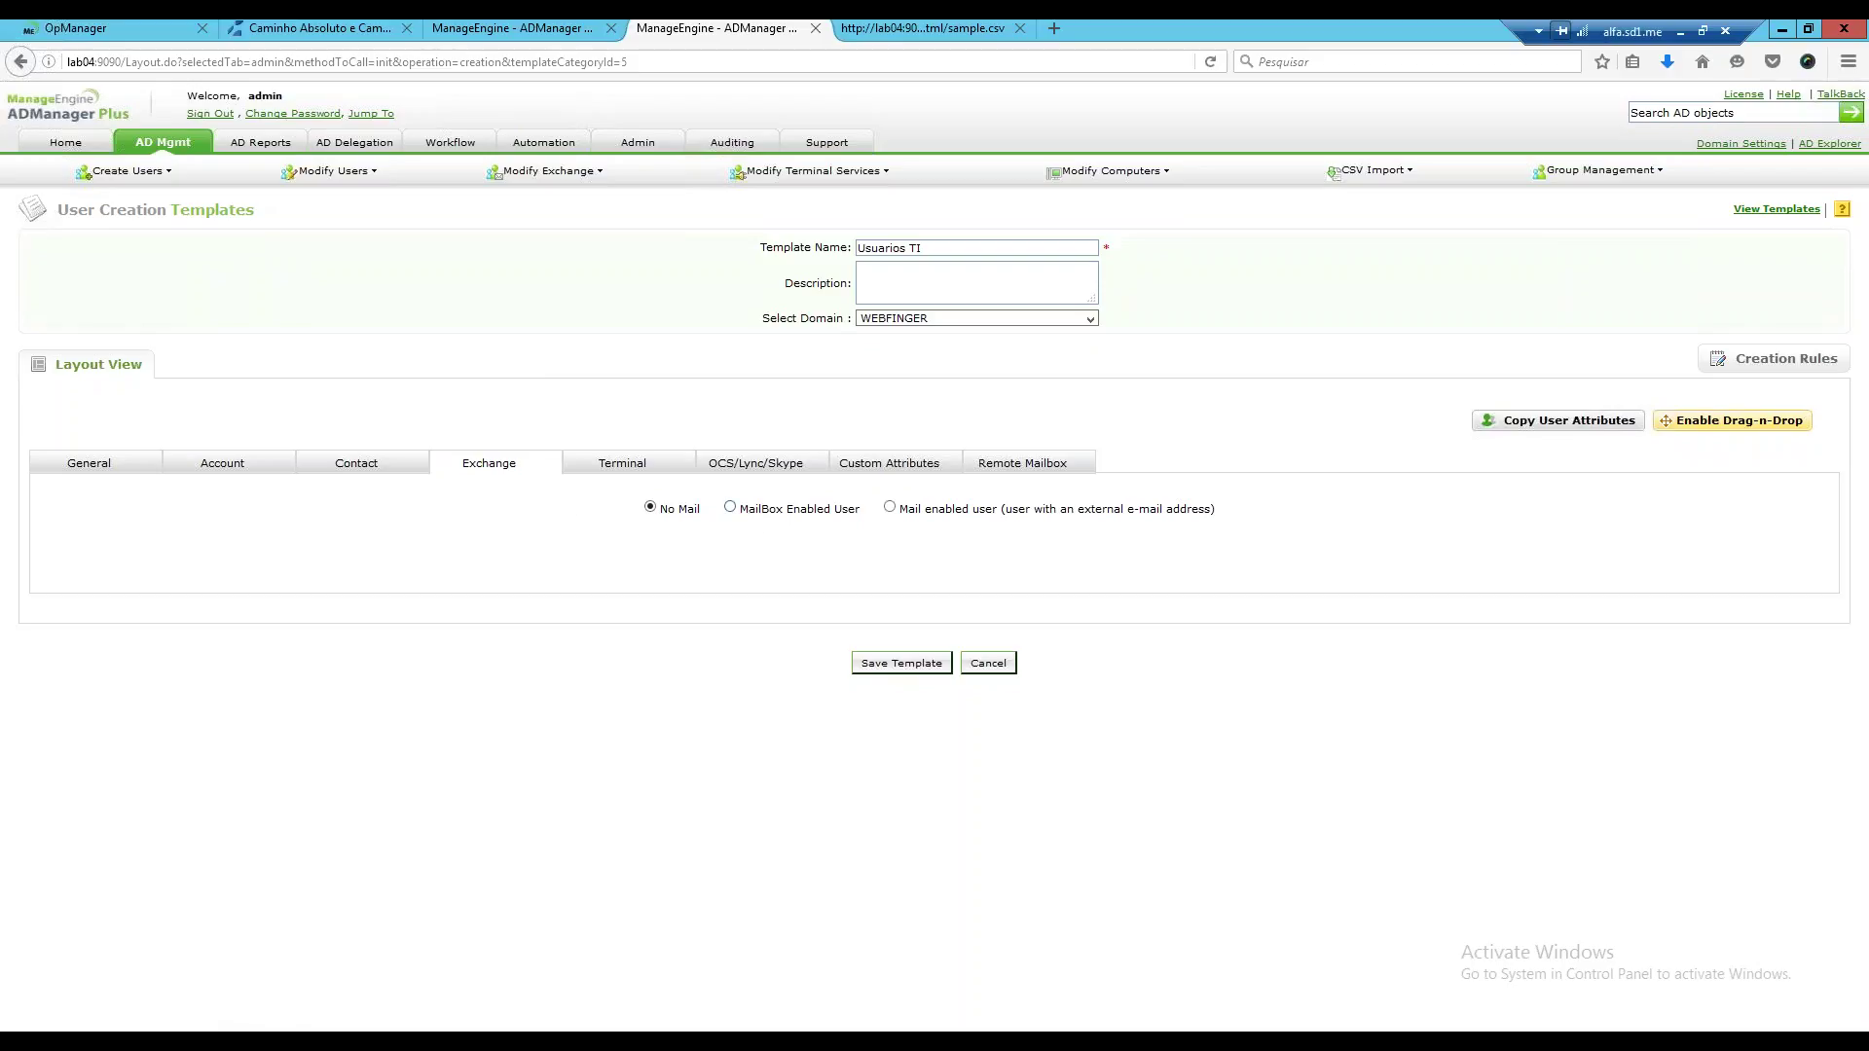
Leave the E-mail Alias format unchanged and switch the Exchange option back to No Mail.
{"action": "left_click", "coordinate": [730, 506]}
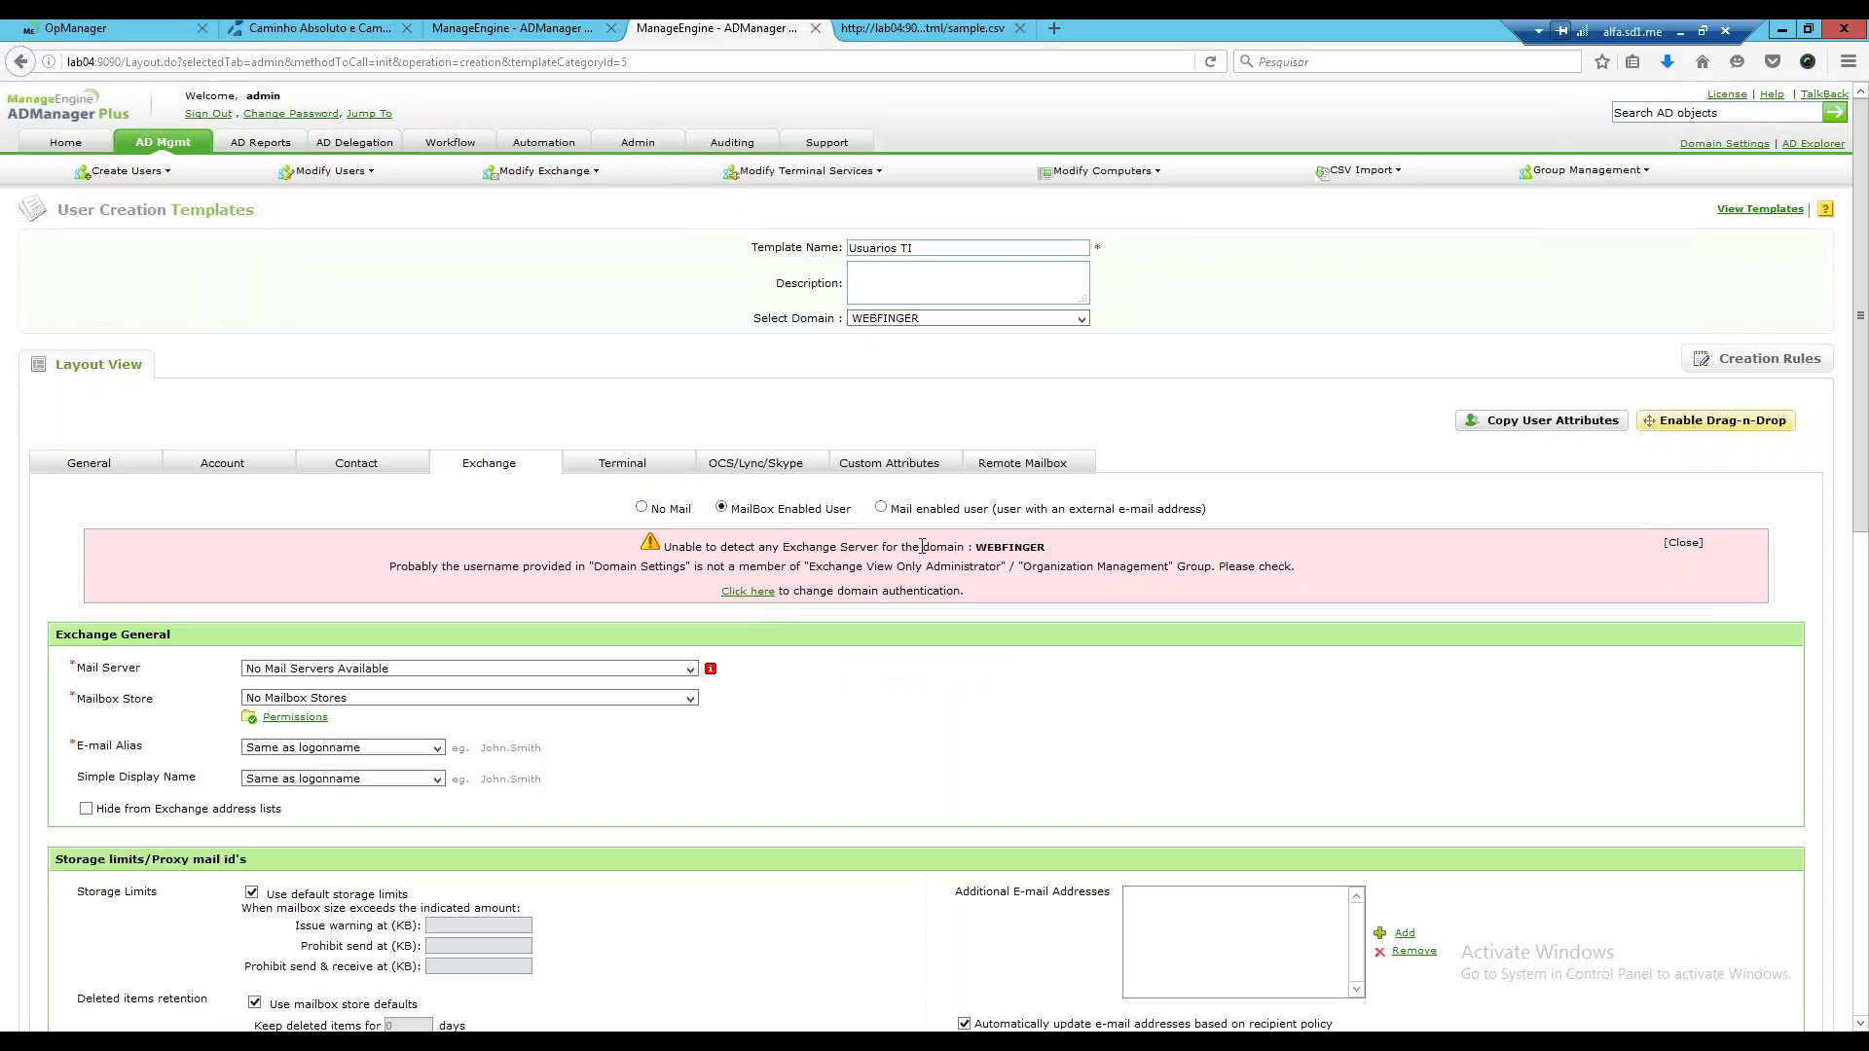
{"action": "scroll", "coordinate": [688, 513], "scroll_direction": "down", "scroll_amount": 1}
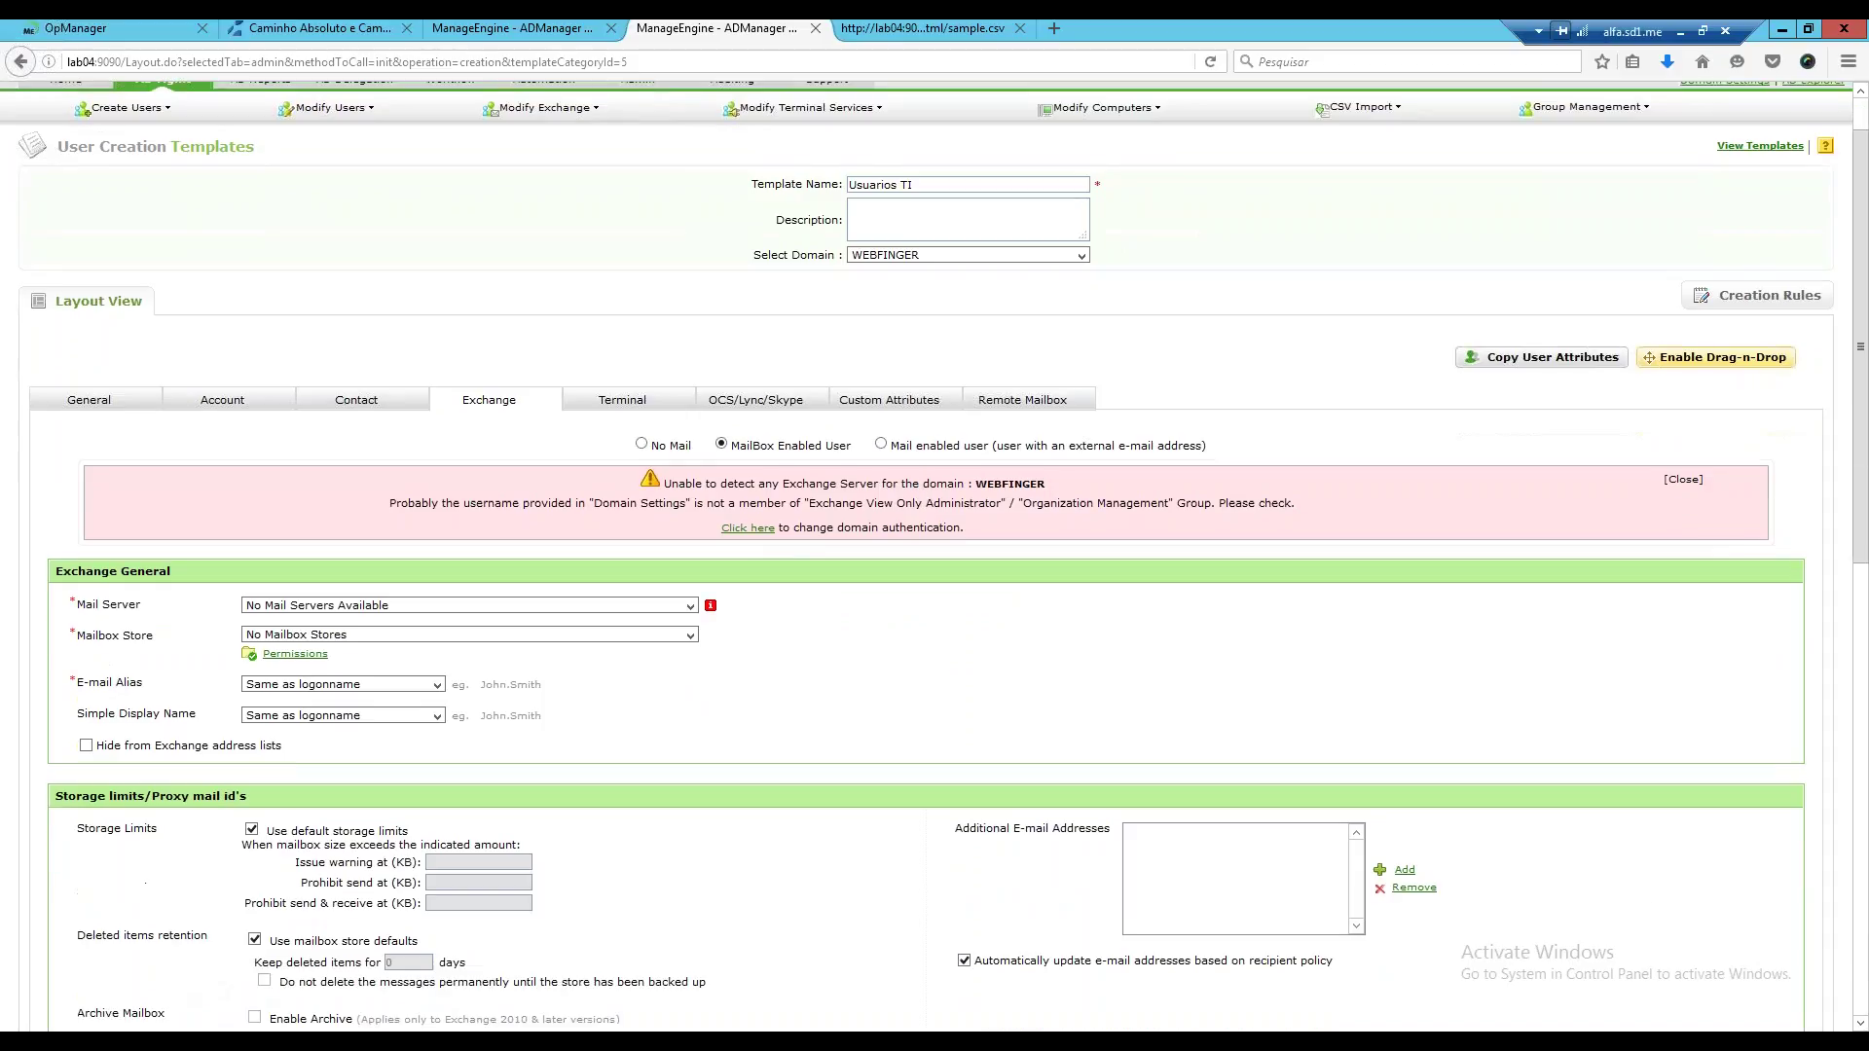
{"action": "scroll", "coordinate": [709, 510], "scroll_direction": "down", "scroll_amount": 3}
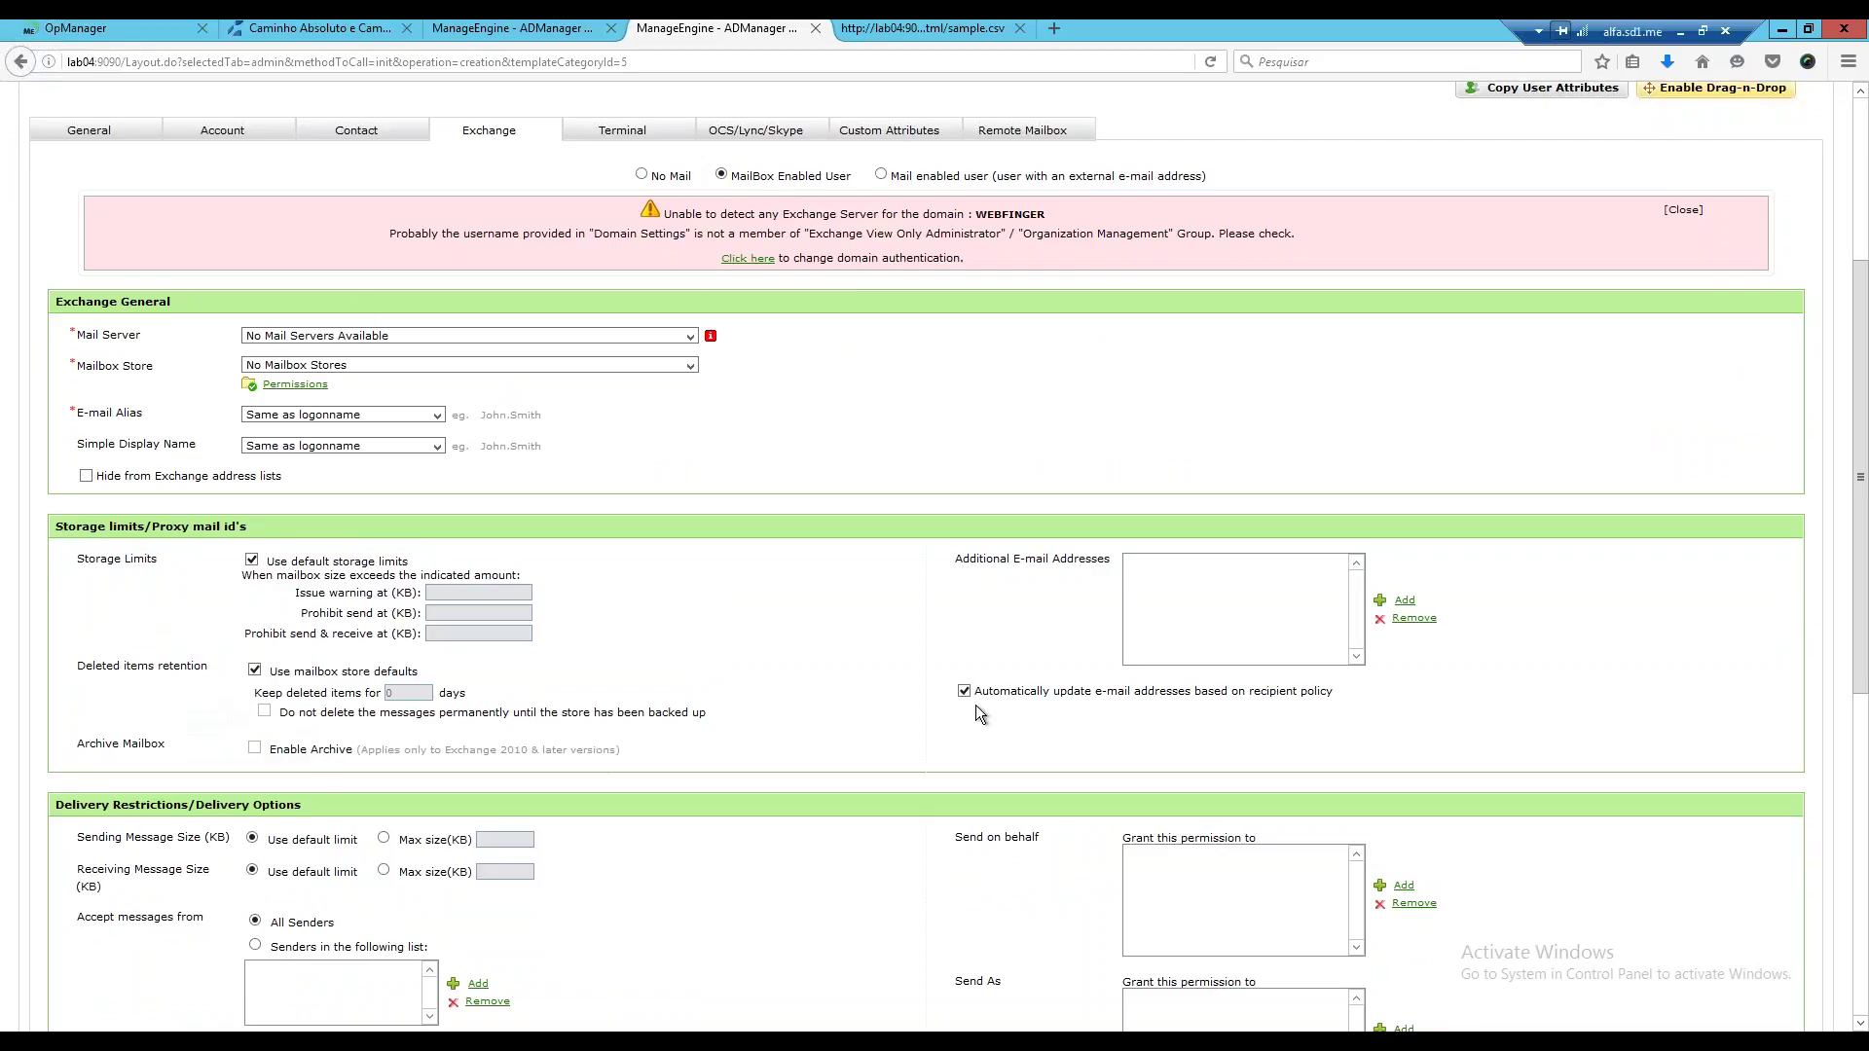
{"action": "scroll", "coordinate": [983, 703], "scroll_direction": "down", "scroll_amount": 1}
{"action": "scroll", "coordinate": [1003, 700], "scroll_direction": "down", "scroll_amount": 2}
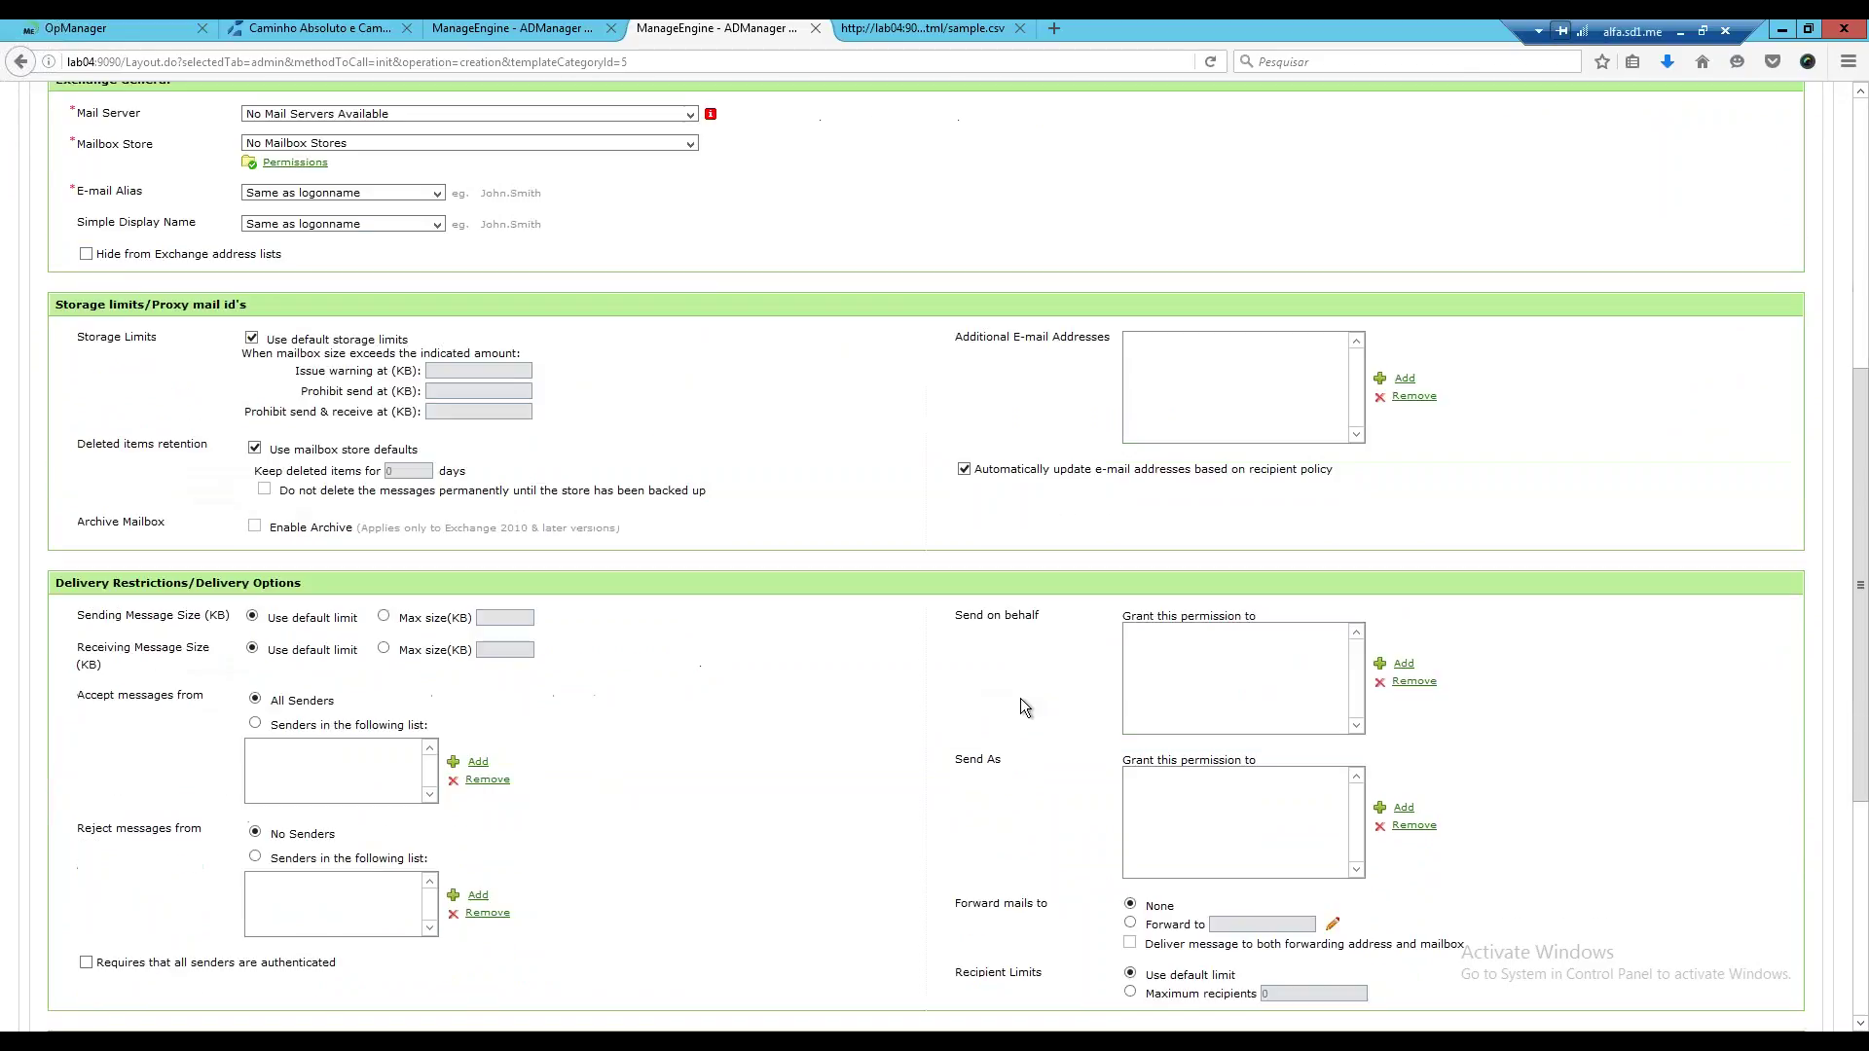
{"action": "scroll", "coordinate": [973, 706], "scroll_direction": "down", "scroll_amount": 2}
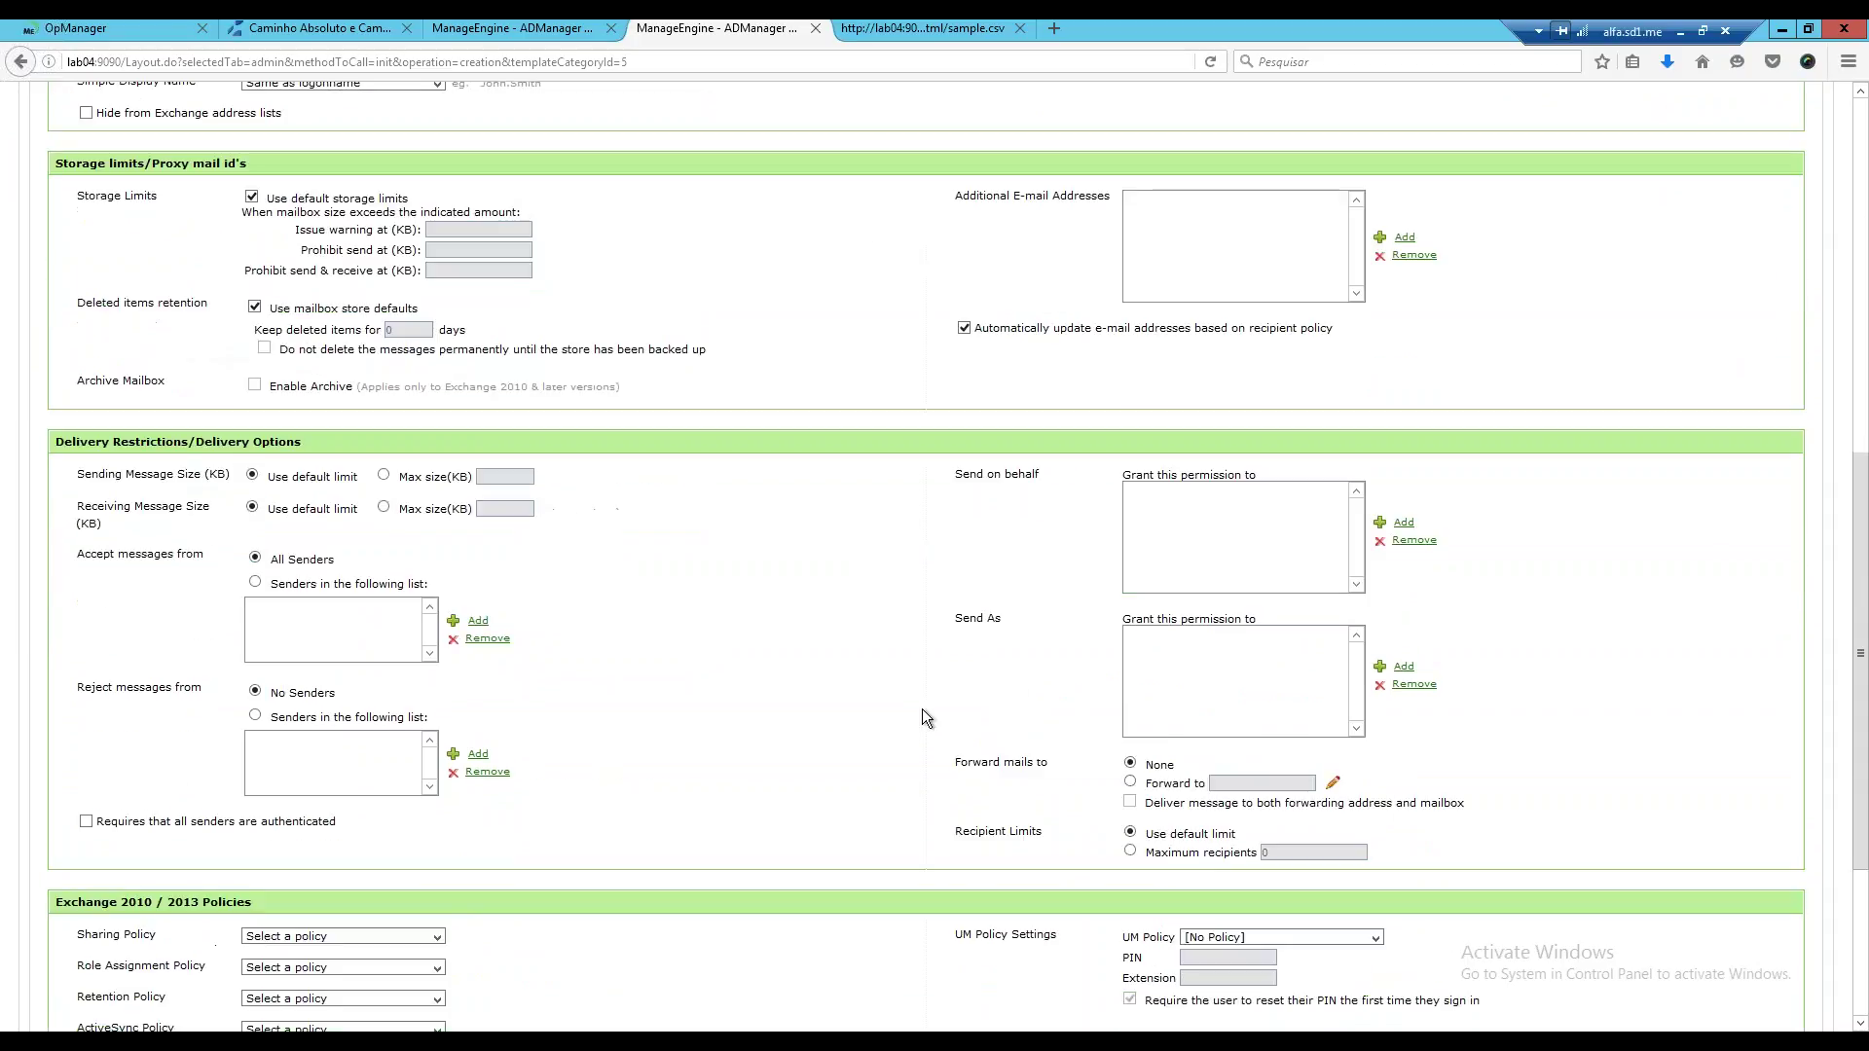
{"action": "scroll", "coordinate": [920, 709], "scroll_direction": "up", "scroll_amount": 6}
{"action": "scroll", "coordinate": [921, 718], "scroll_direction": "up", "scroll_amount": 1}
{"action": "left_click", "coordinate": [436, 526]}
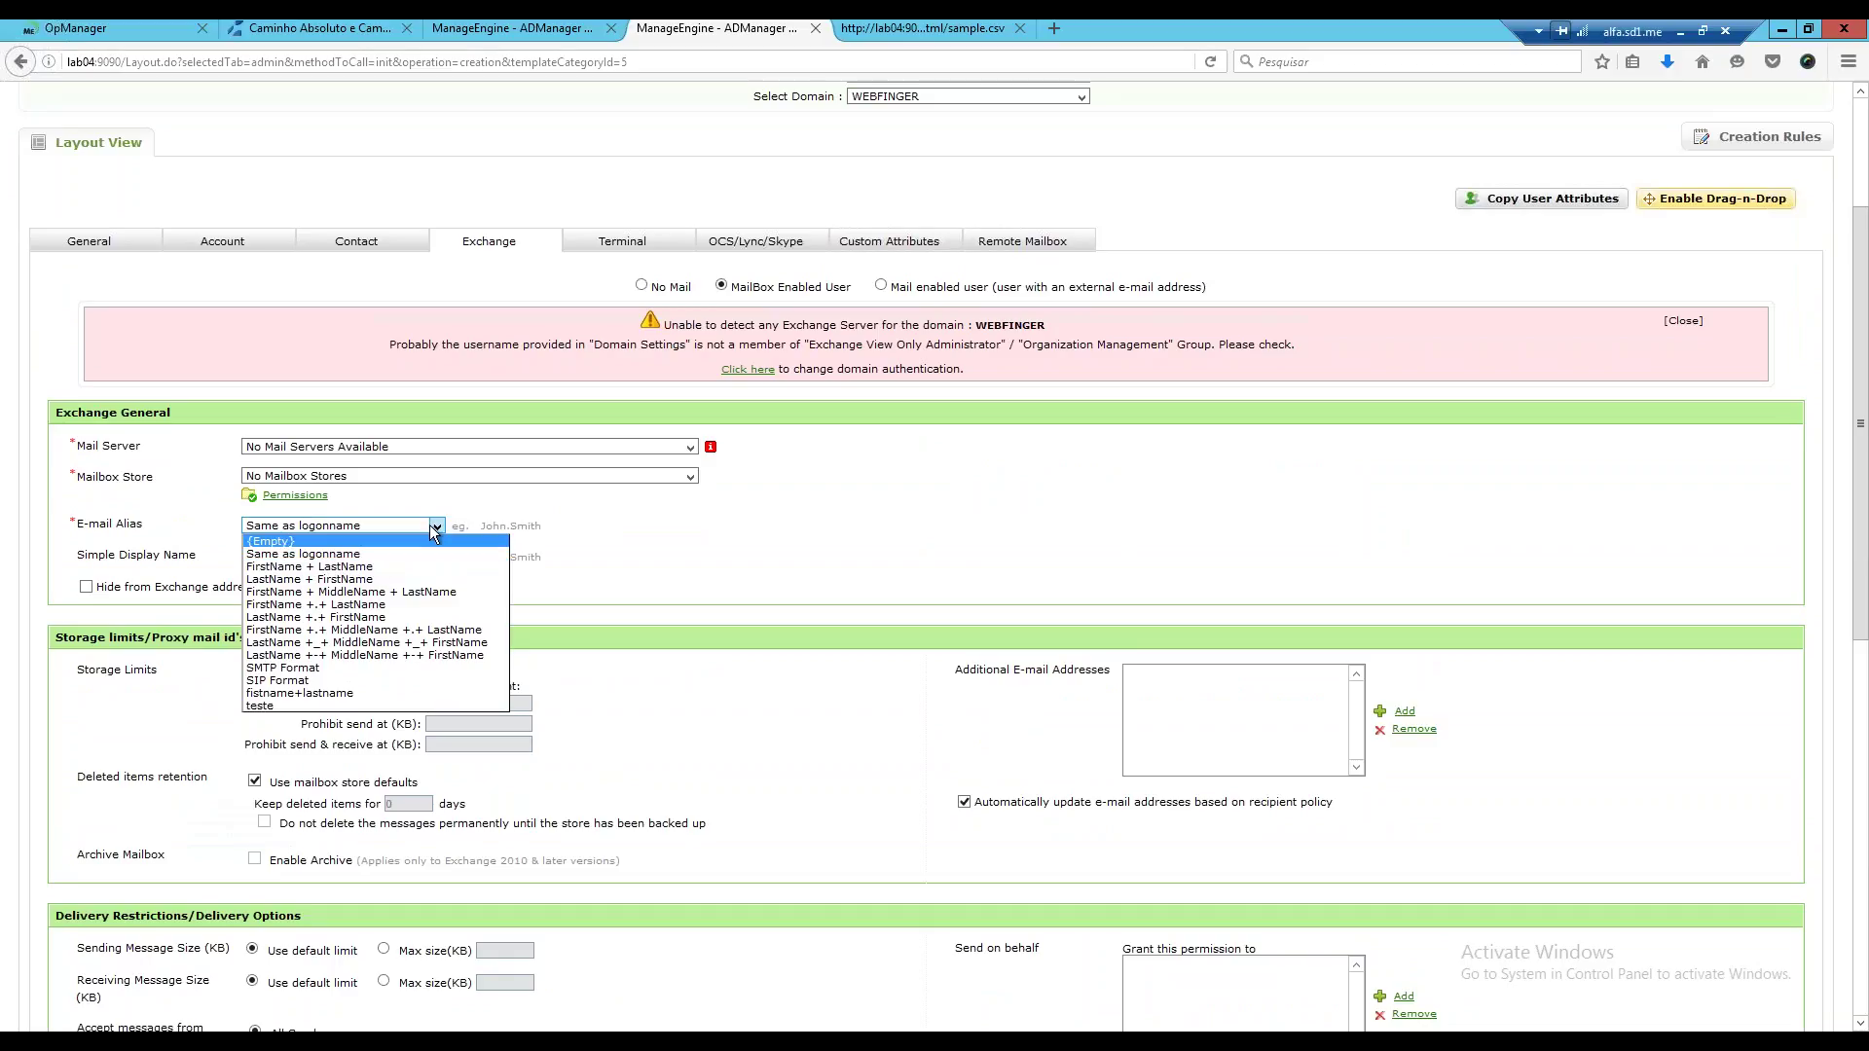
{"action": "left_click", "coordinate": [437, 525]}
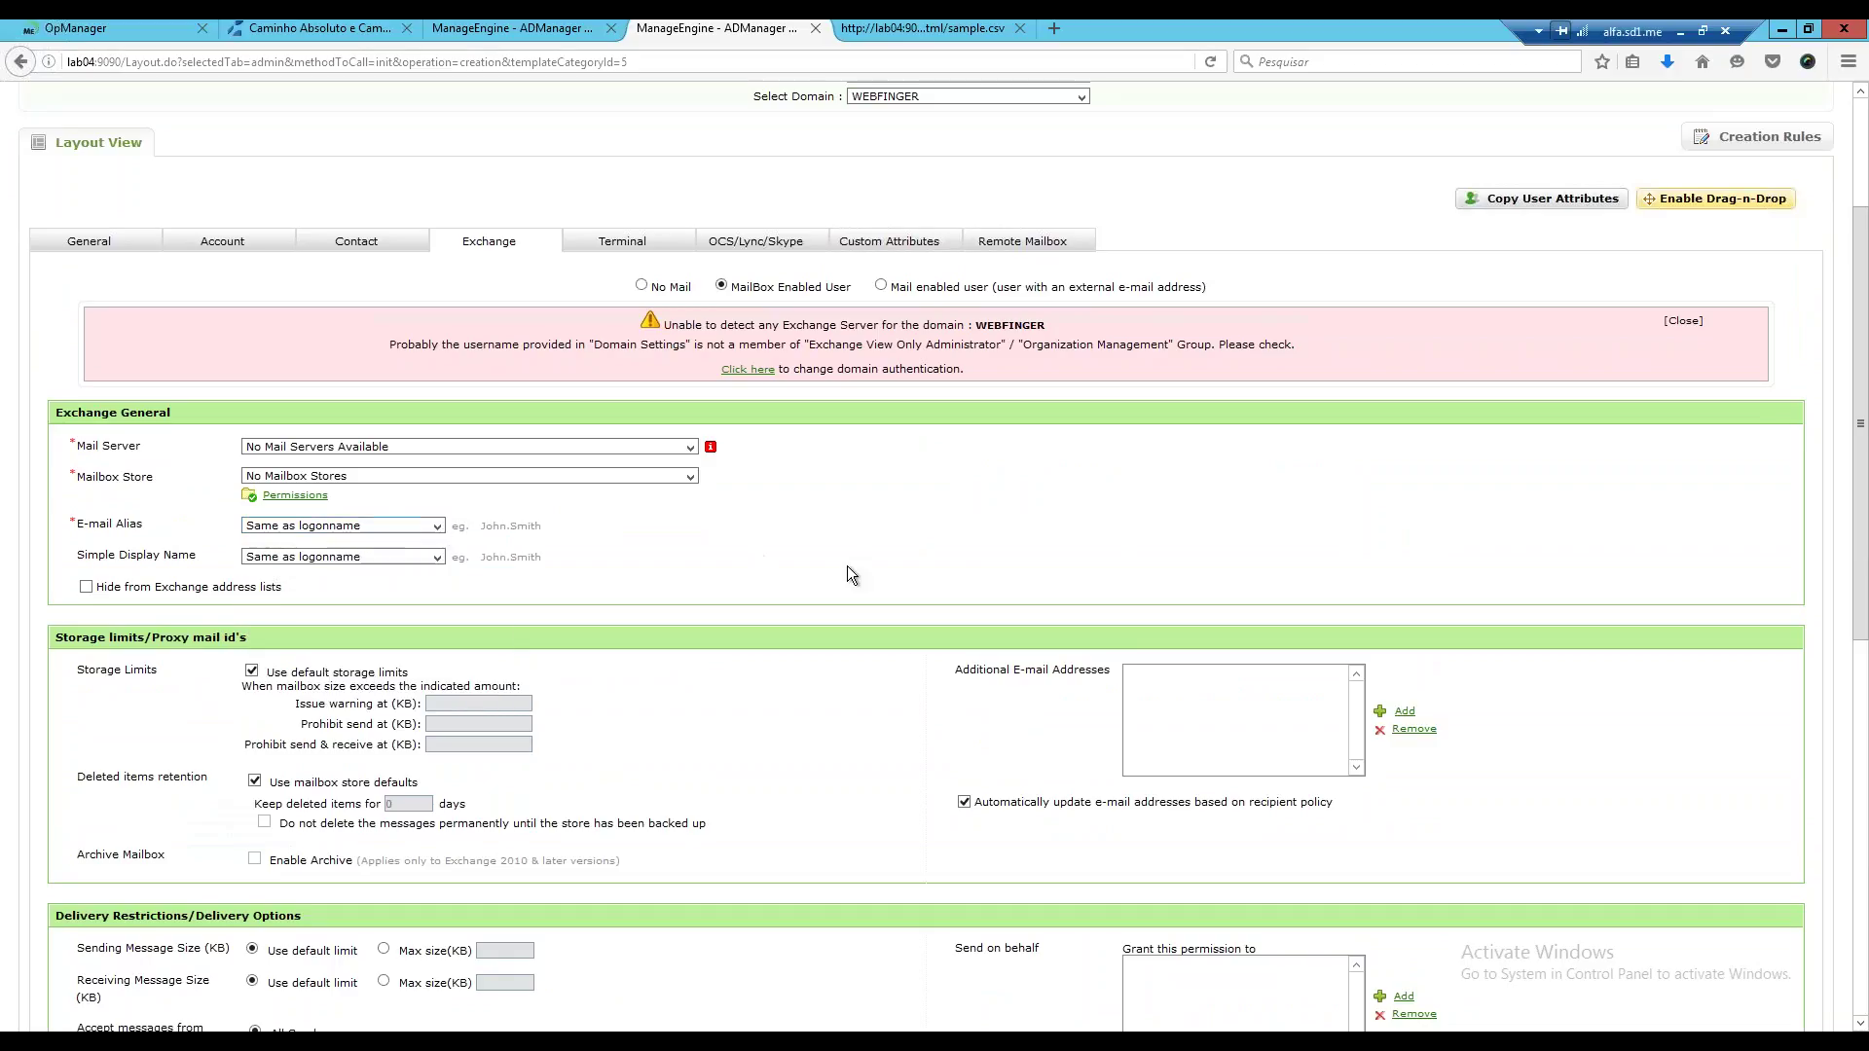
{"action": "left_click", "coordinate": [642, 287]}
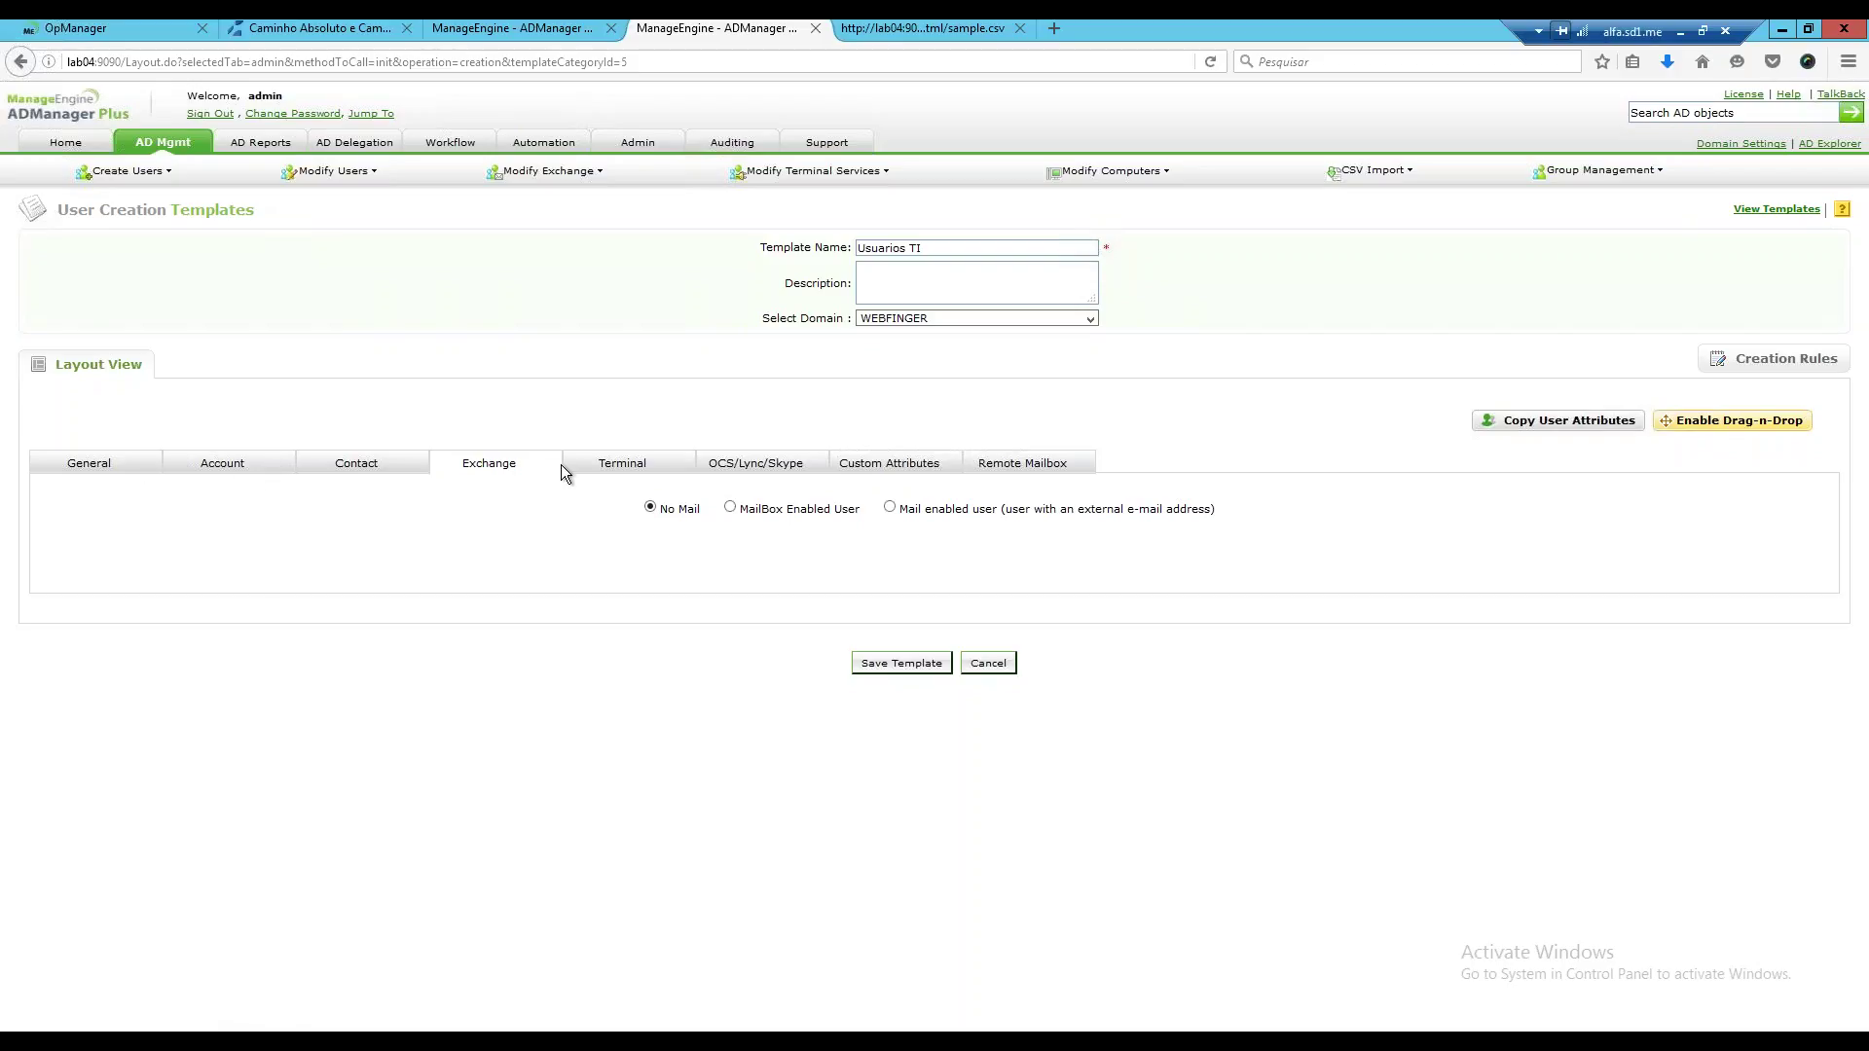
Turn on layout editing, delete the Exchange tab from the template, then turn editing off.
{"action": "left_click", "coordinate": [1771, 421]}
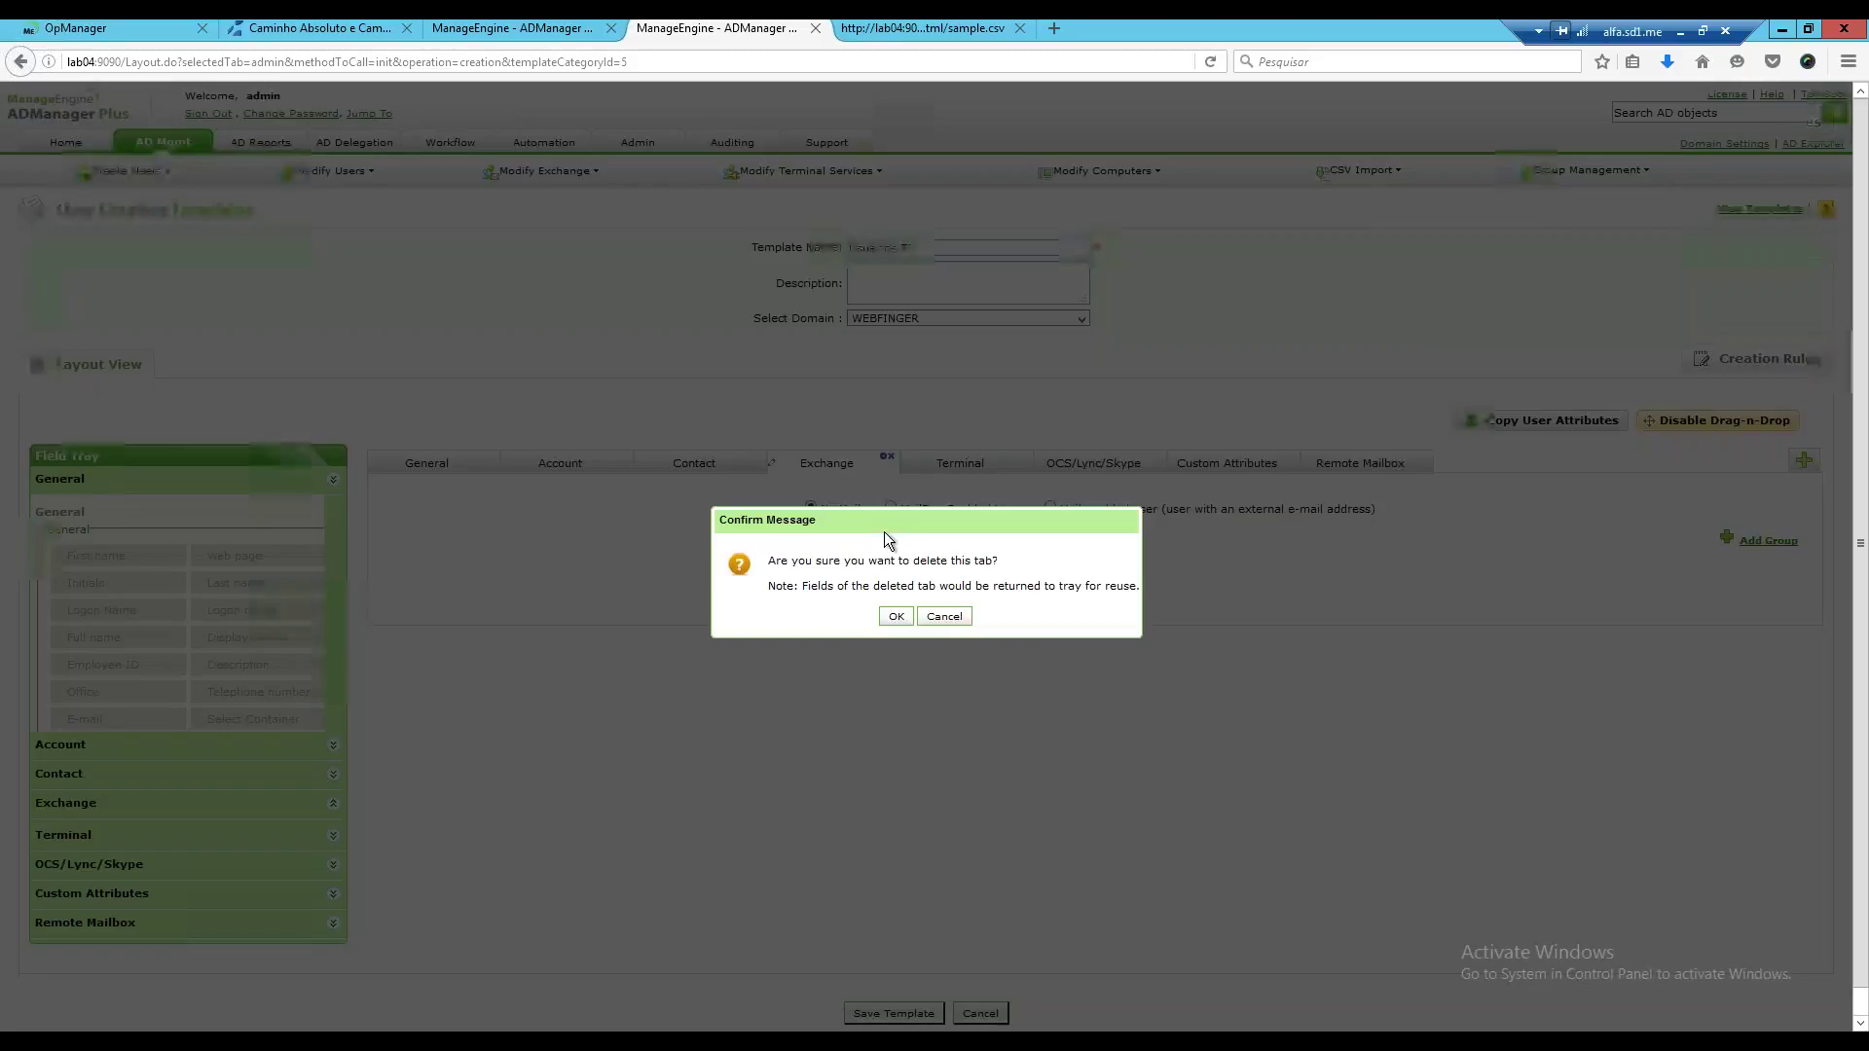
{"action": "left_click", "coordinate": [892, 614]}
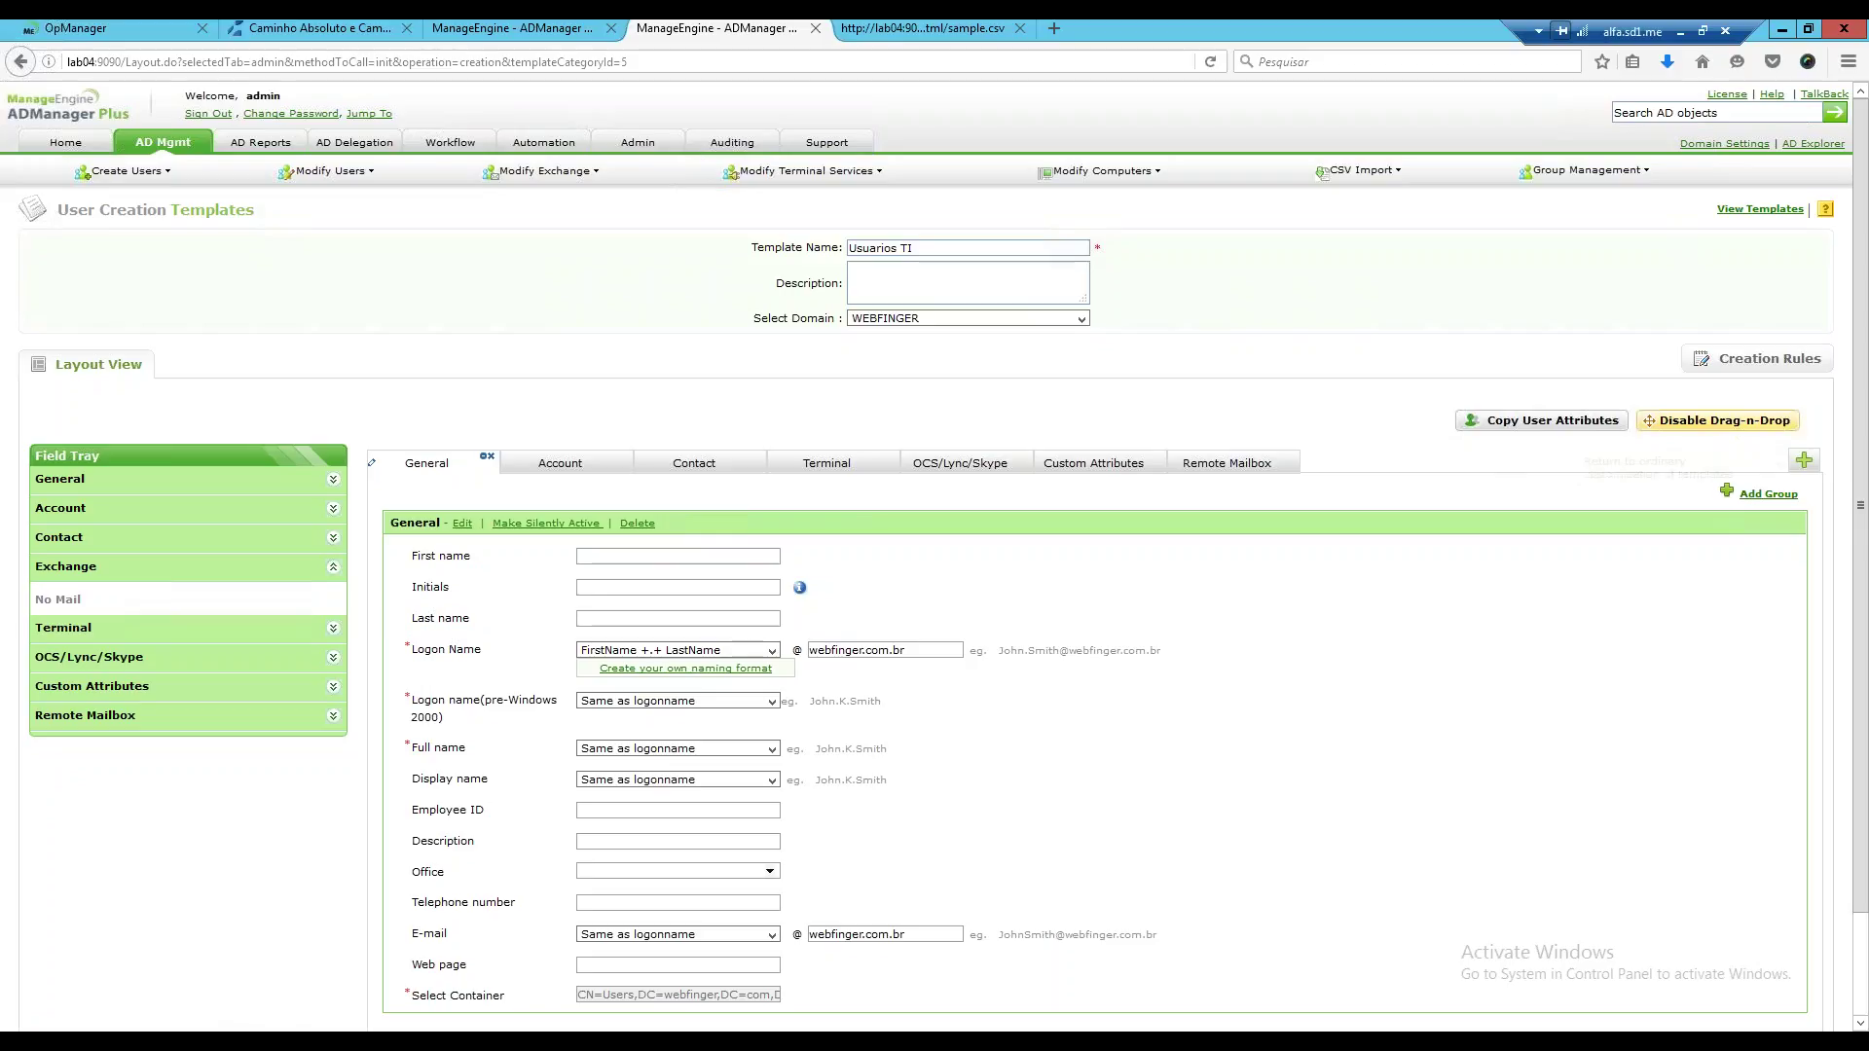
{"action": "left_click", "coordinate": [1718, 420]}
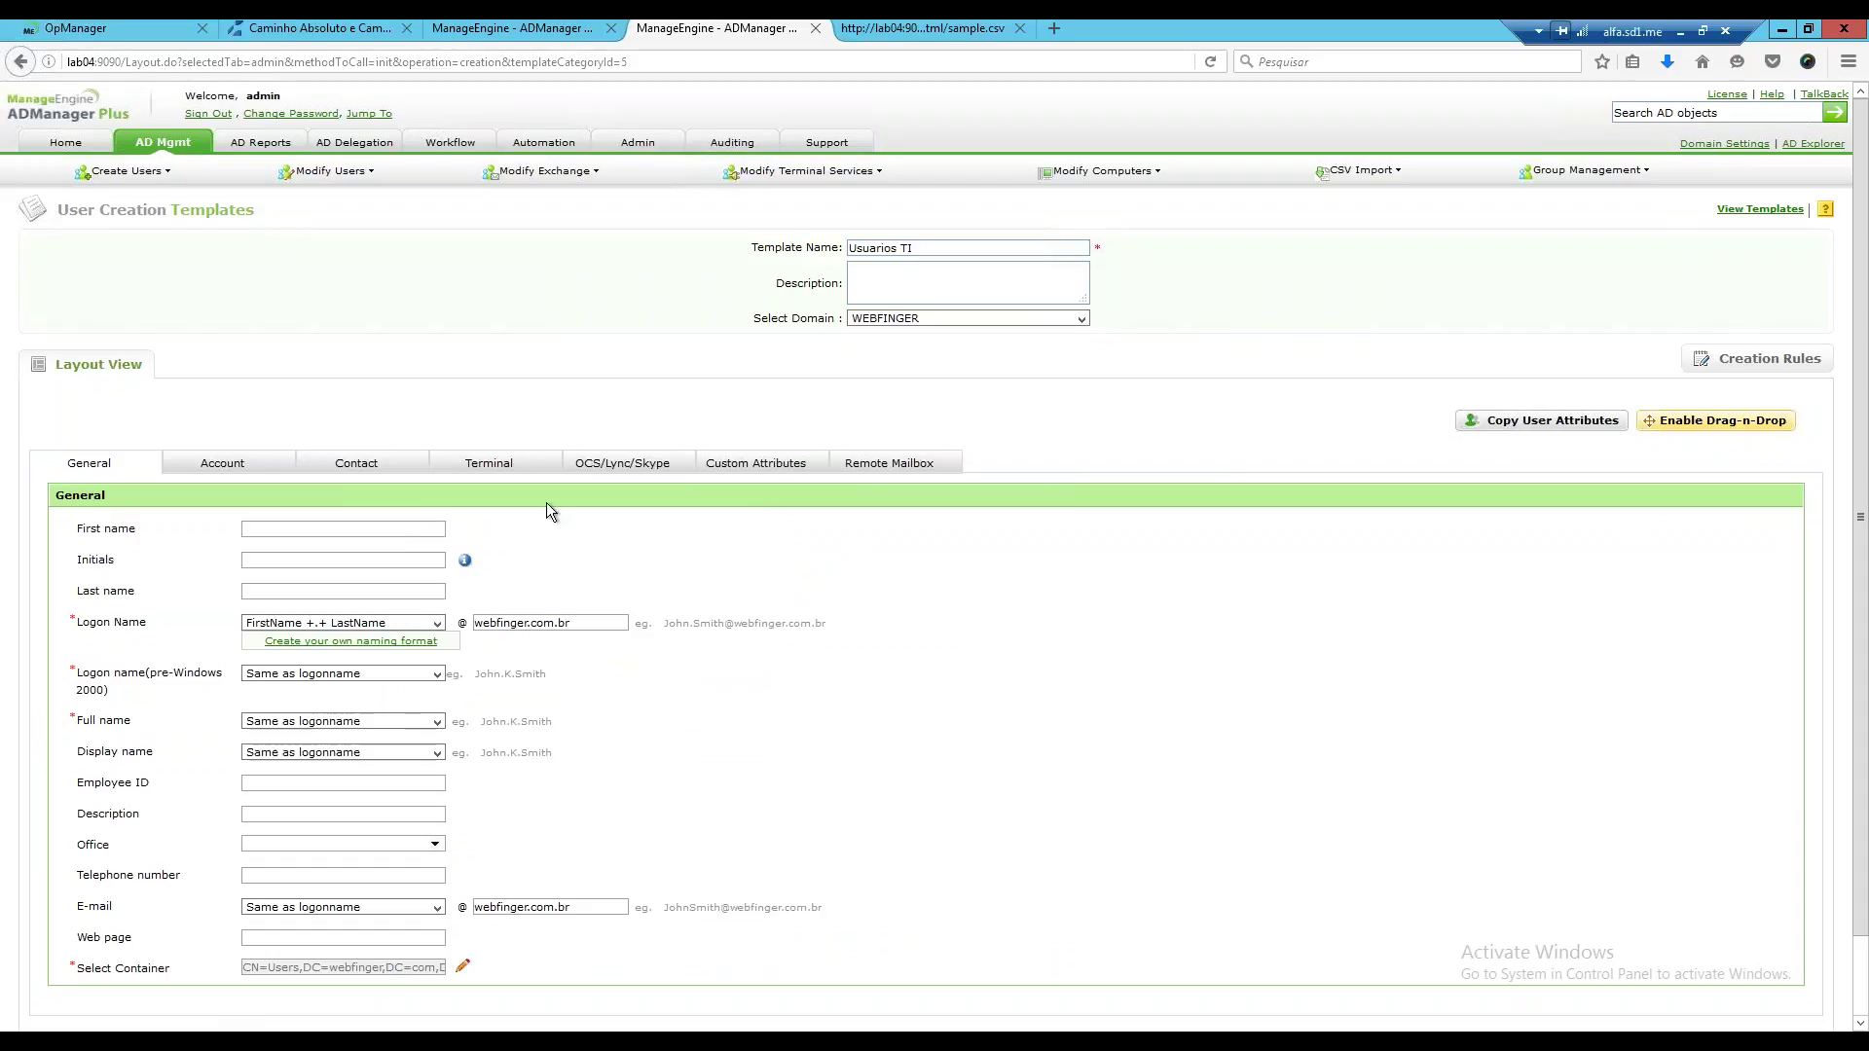
Check the Terminal, Skype and Remote Mailbox tabs, selecting Skype for Business/Lync Server, then return to General.
{"action": "left_click", "coordinate": [498, 464]}
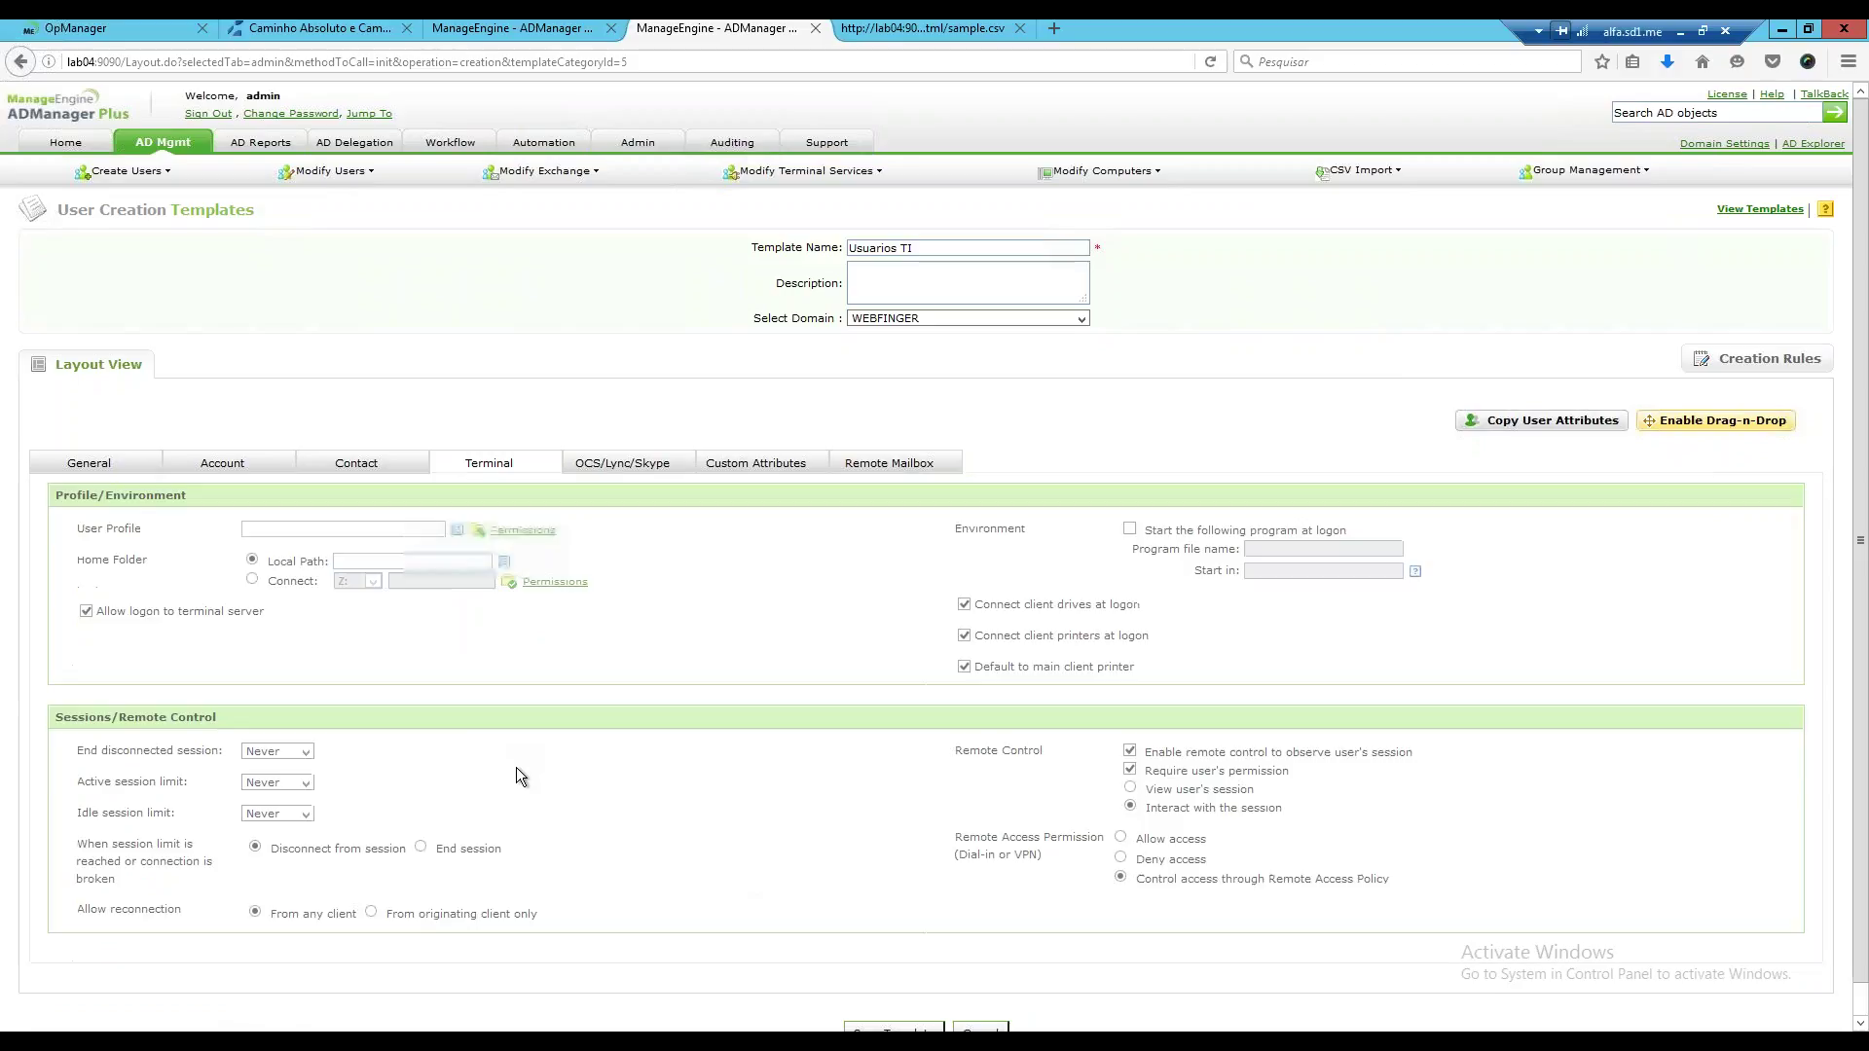
{"action": "left_click", "coordinate": [623, 464]}
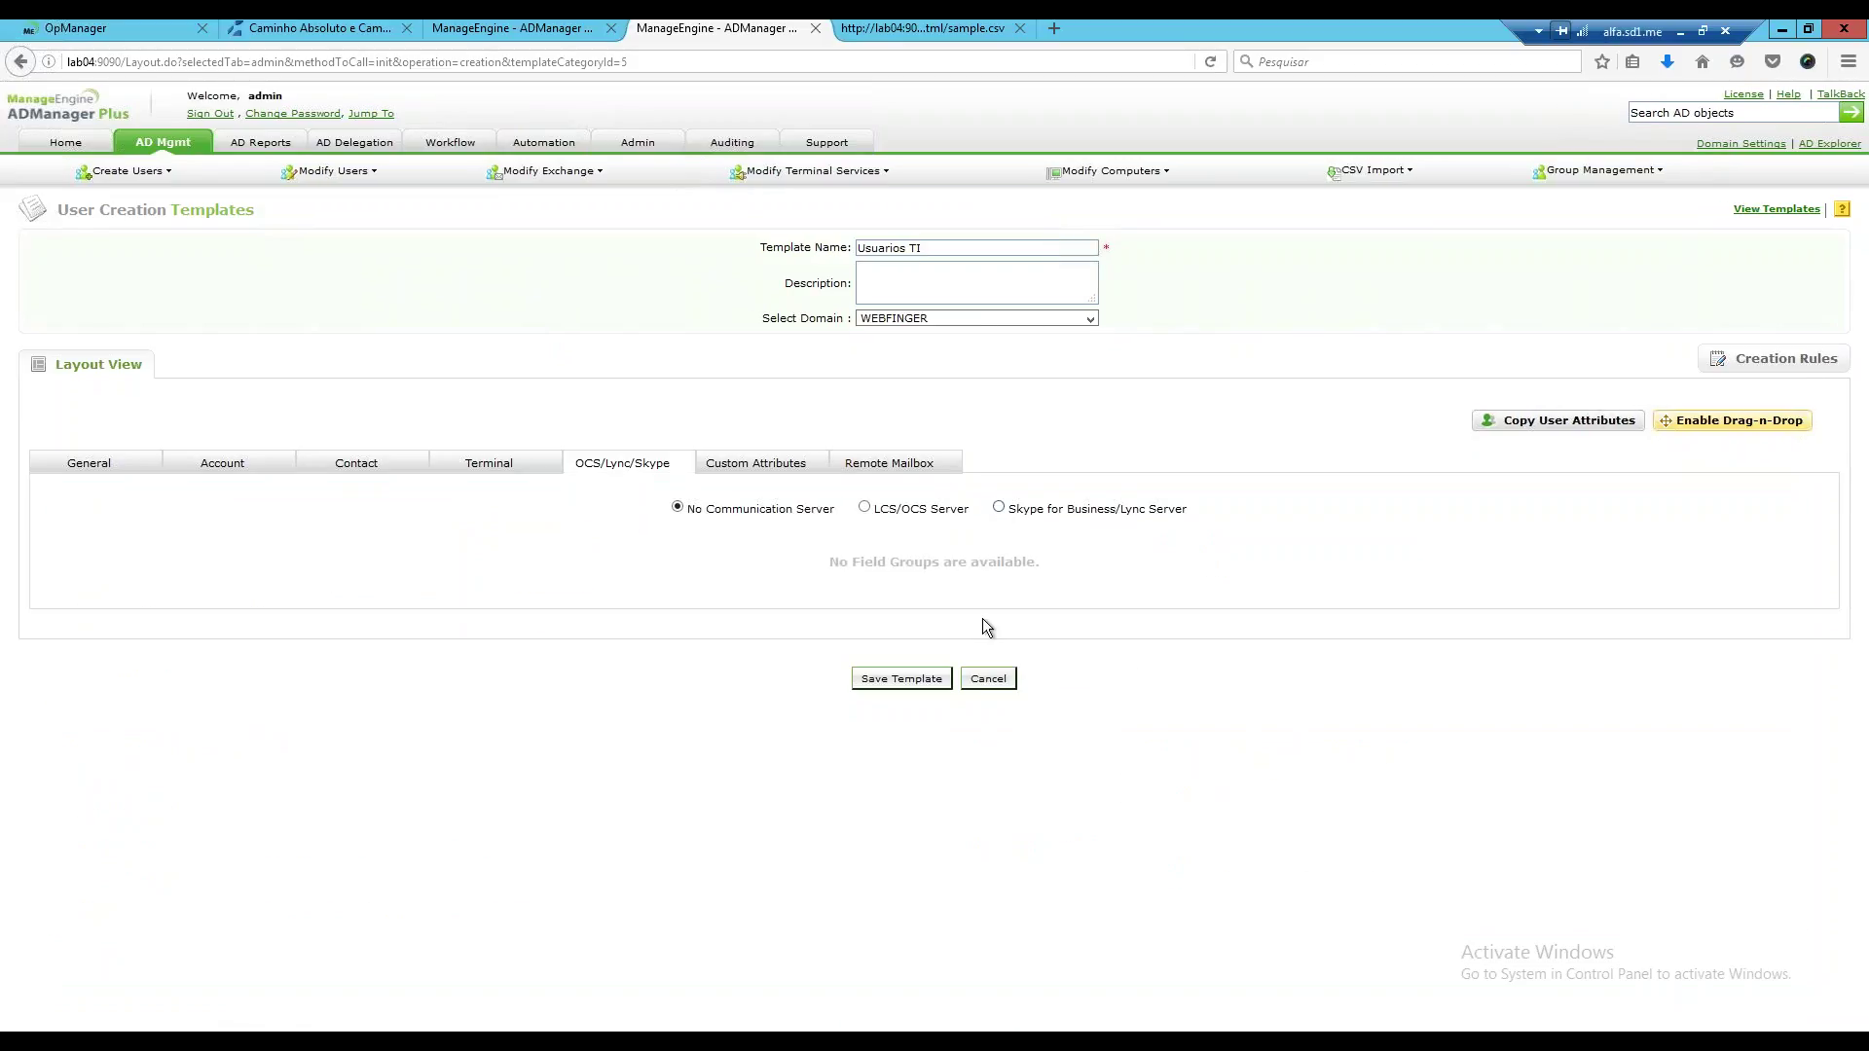
{"action": "left_click", "coordinate": [998, 507]}
{"action": "scroll", "coordinate": [505, 743], "scroll_direction": "down", "scroll_amount": 1}
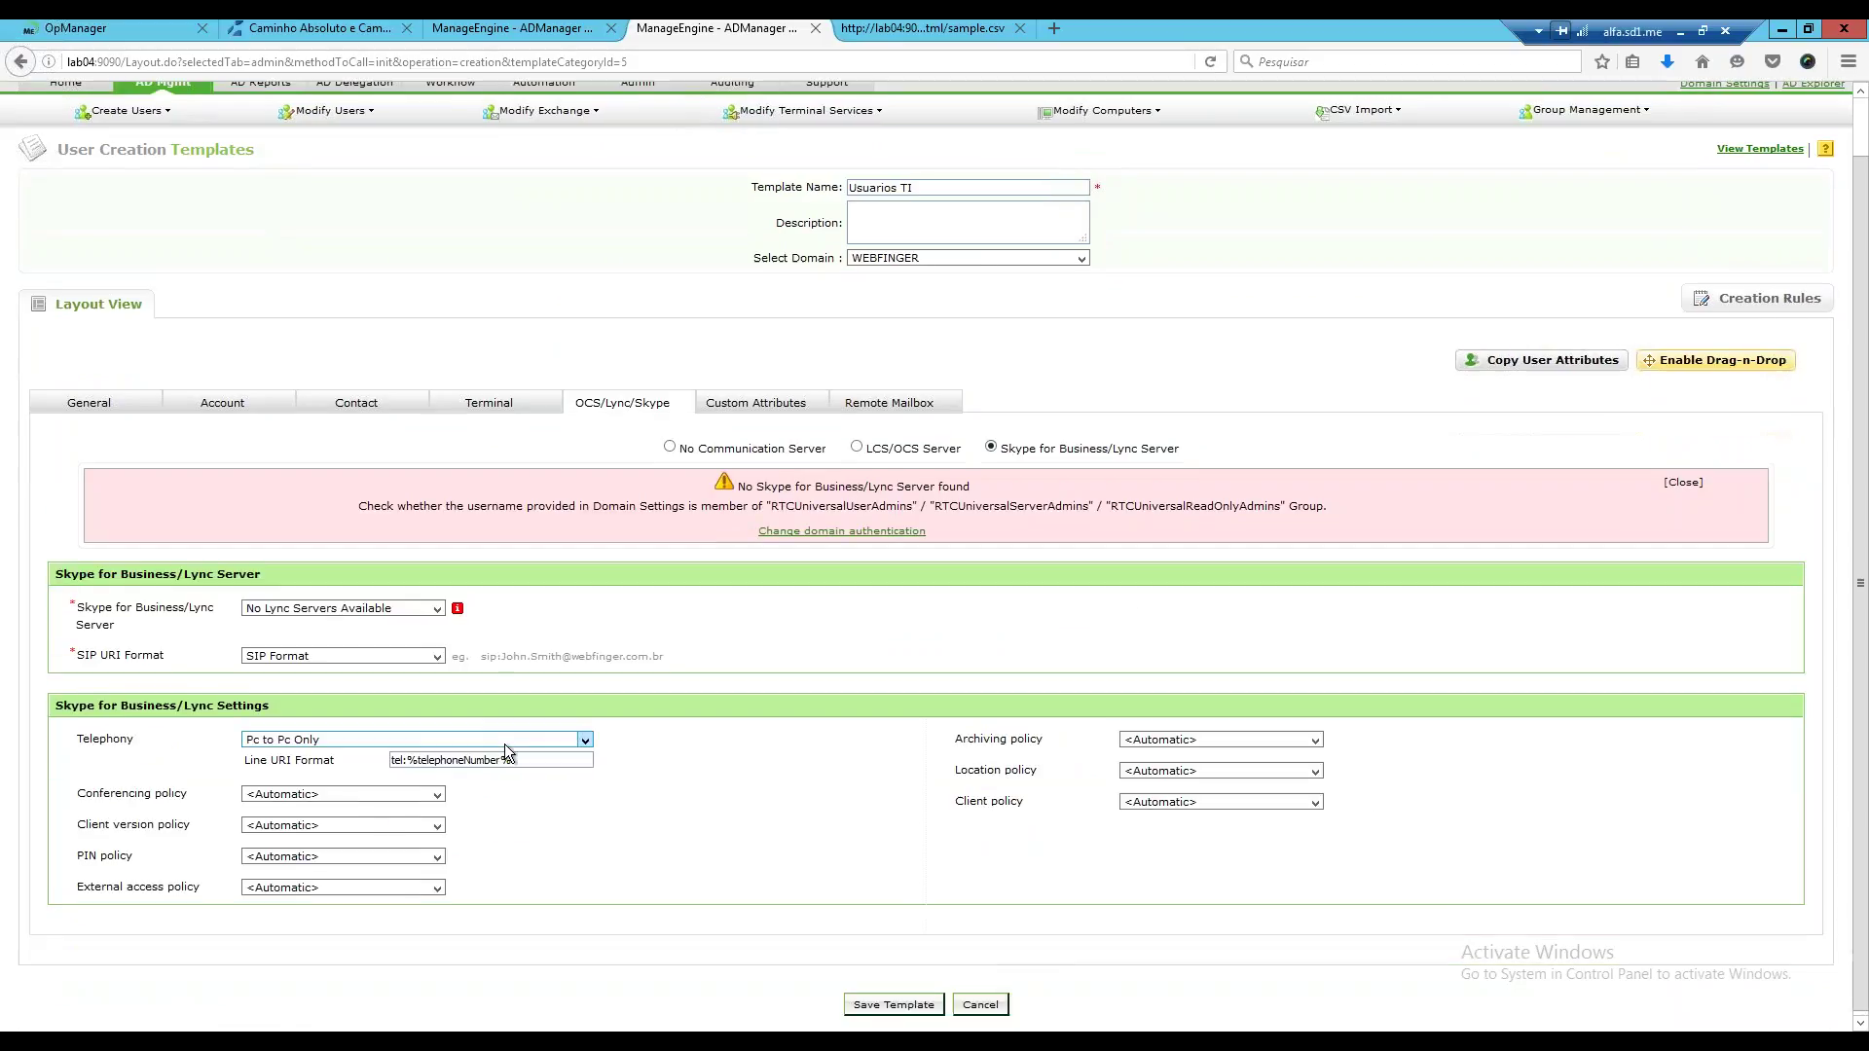
{"action": "scroll", "coordinate": [755, 610], "scroll_direction": "up", "scroll_amount": 1}
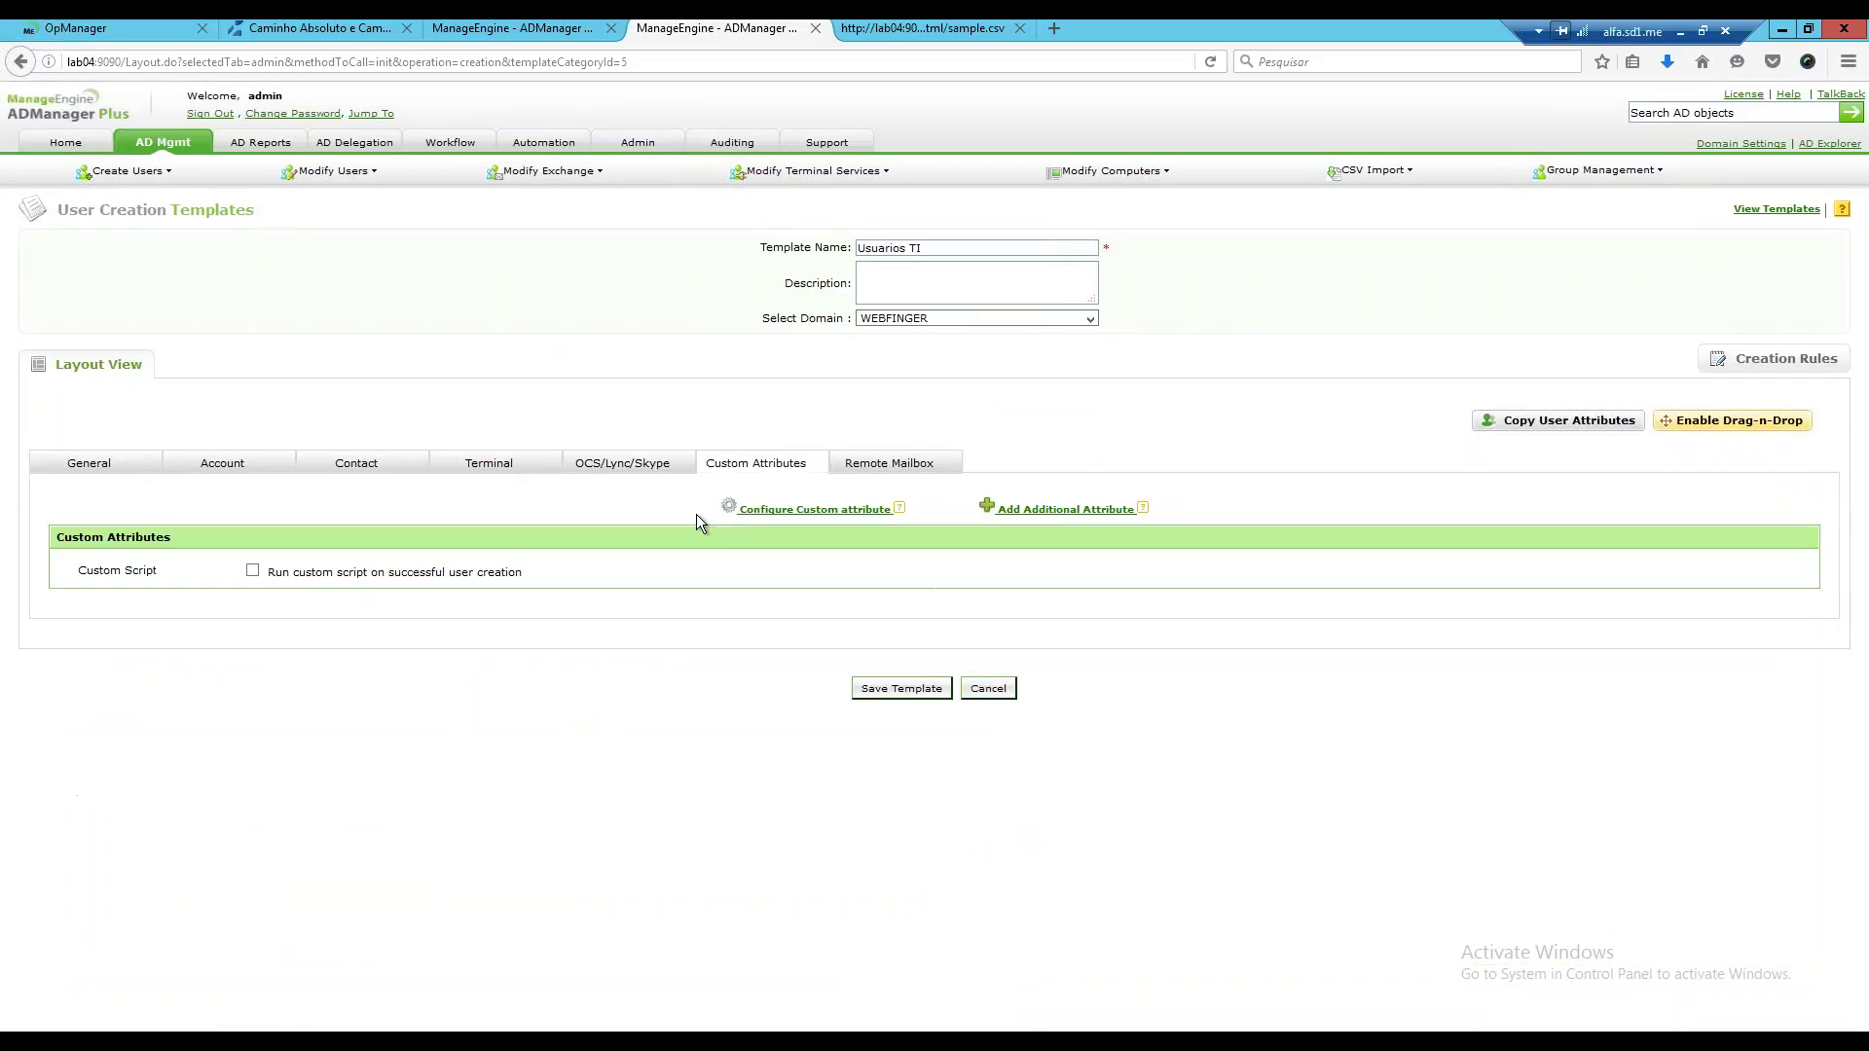
{"action": "left_click", "coordinate": [907, 474]}
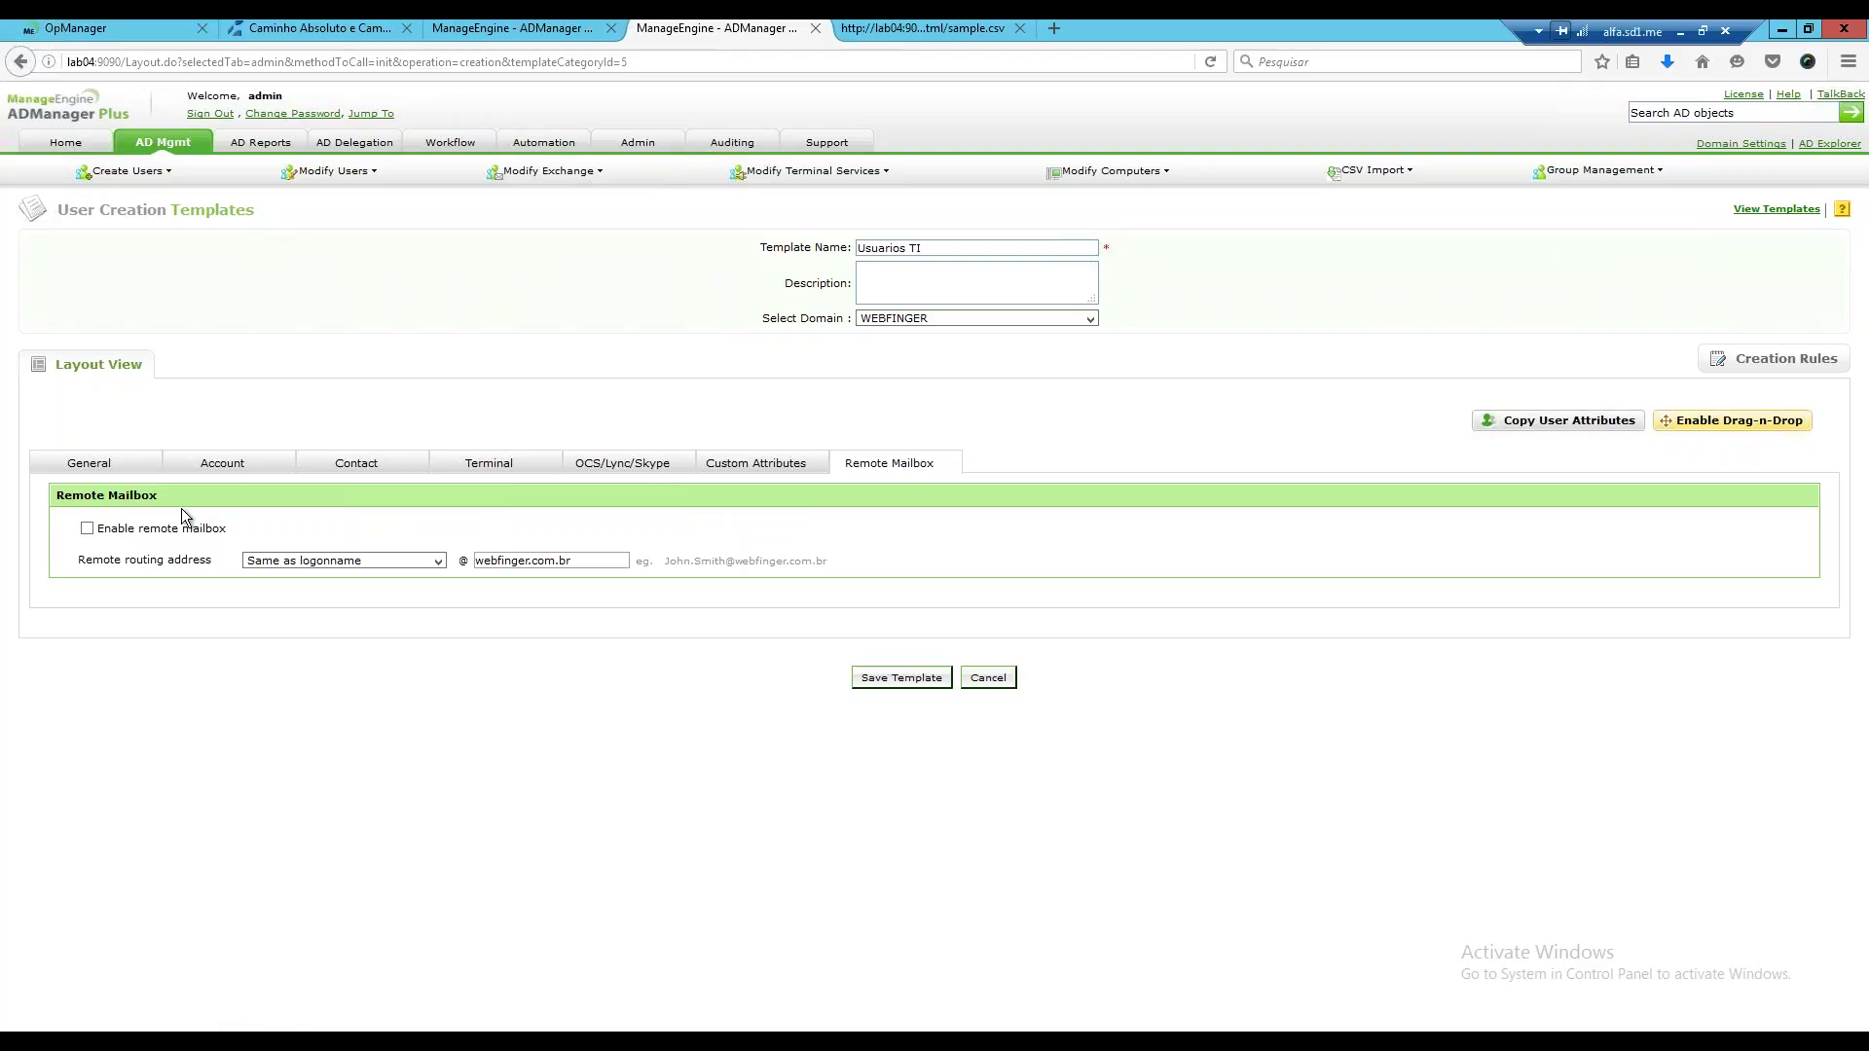
{"action": "left_click", "coordinate": [93, 466]}
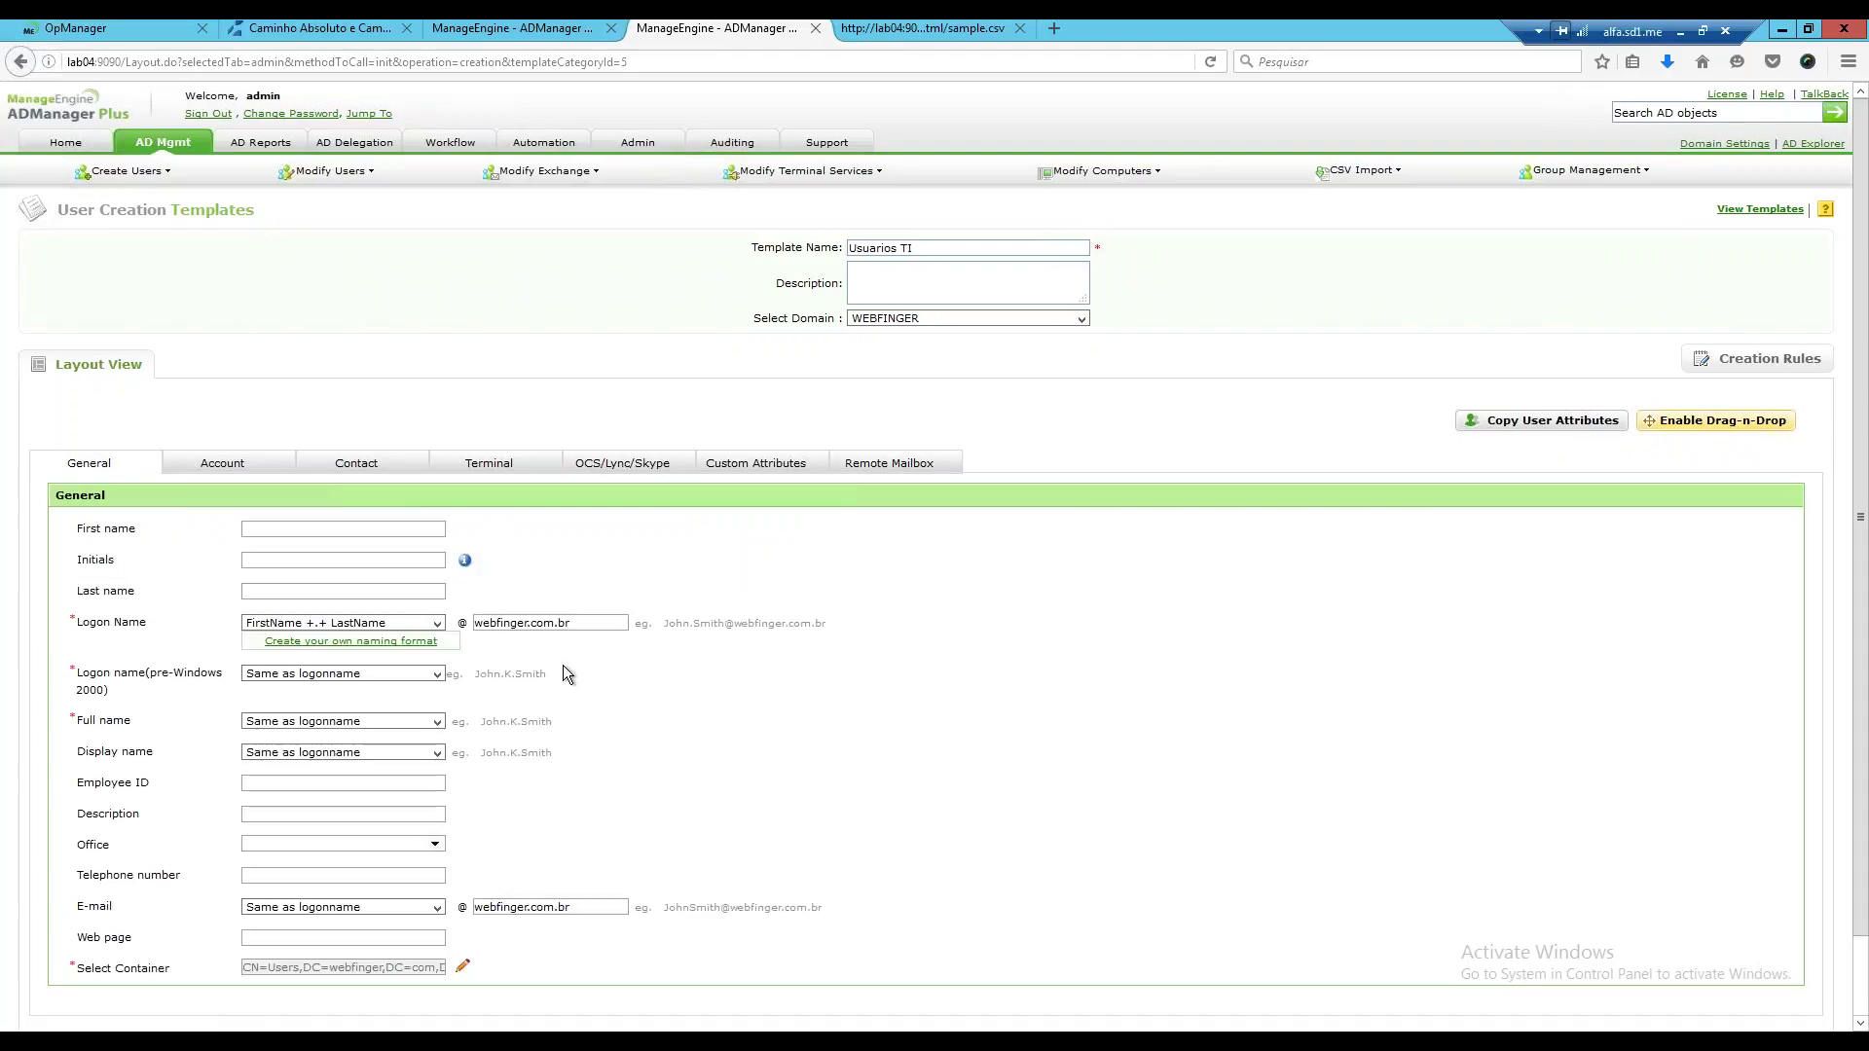
{"action": "scroll", "coordinate": [565, 664], "scroll_direction": "down", "scroll_amount": 2}
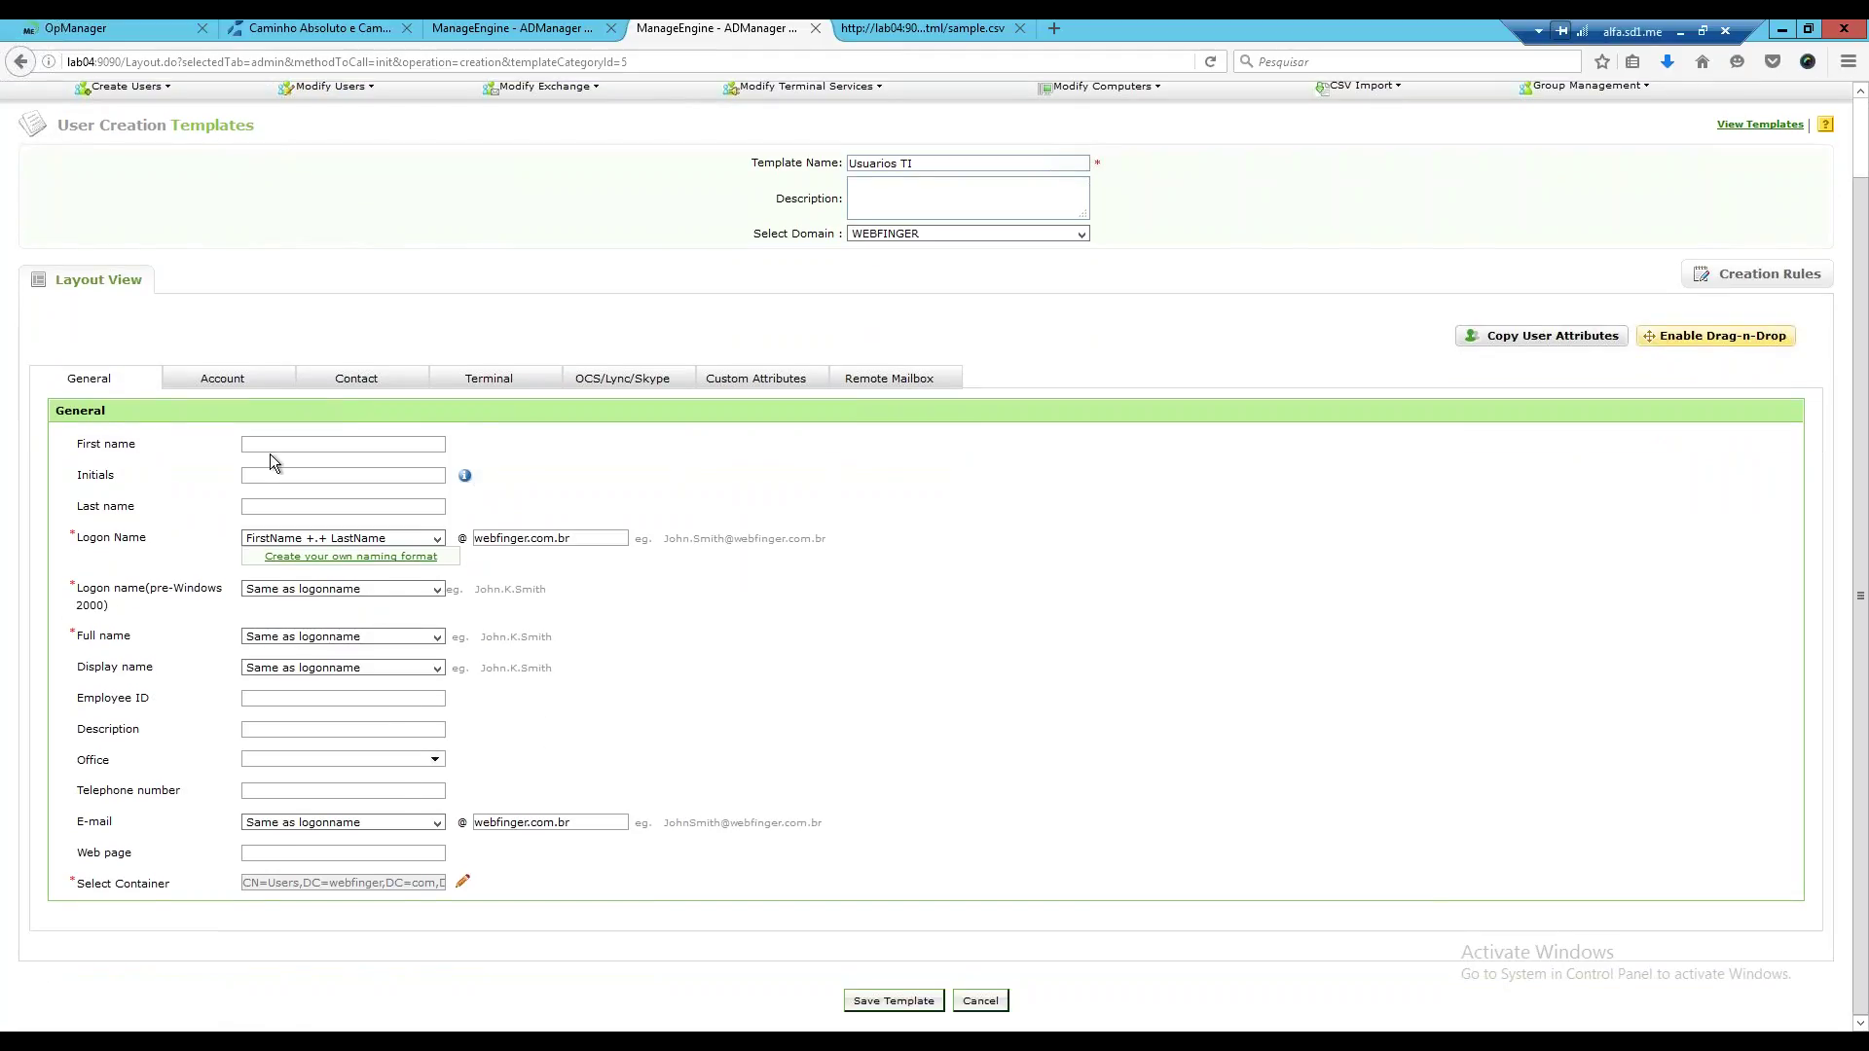
Save the Usuarios TI template from its Account tab and go back to the scheduled automation tab.
{"action": "left_click", "coordinate": [218, 386]}
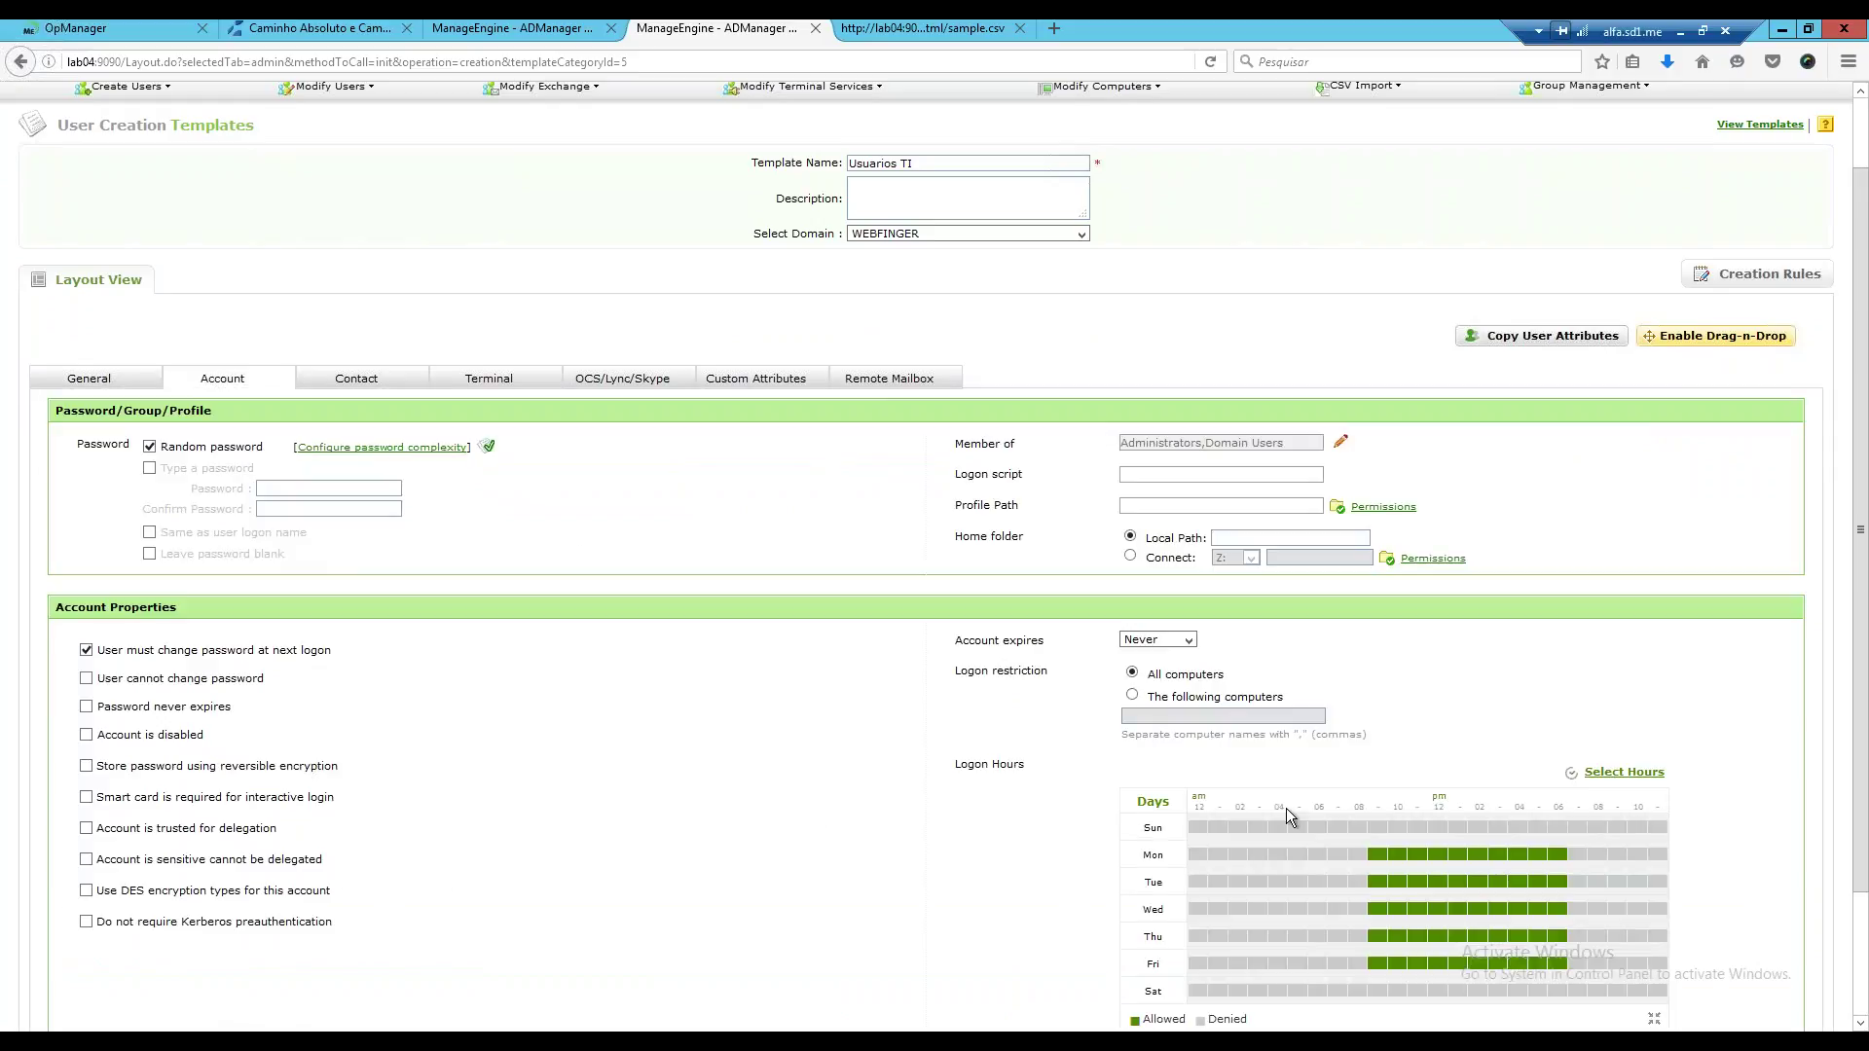
{"action": "scroll", "coordinate": [282, 469], "scroll_direction": "up", "scroll_amount": 1}
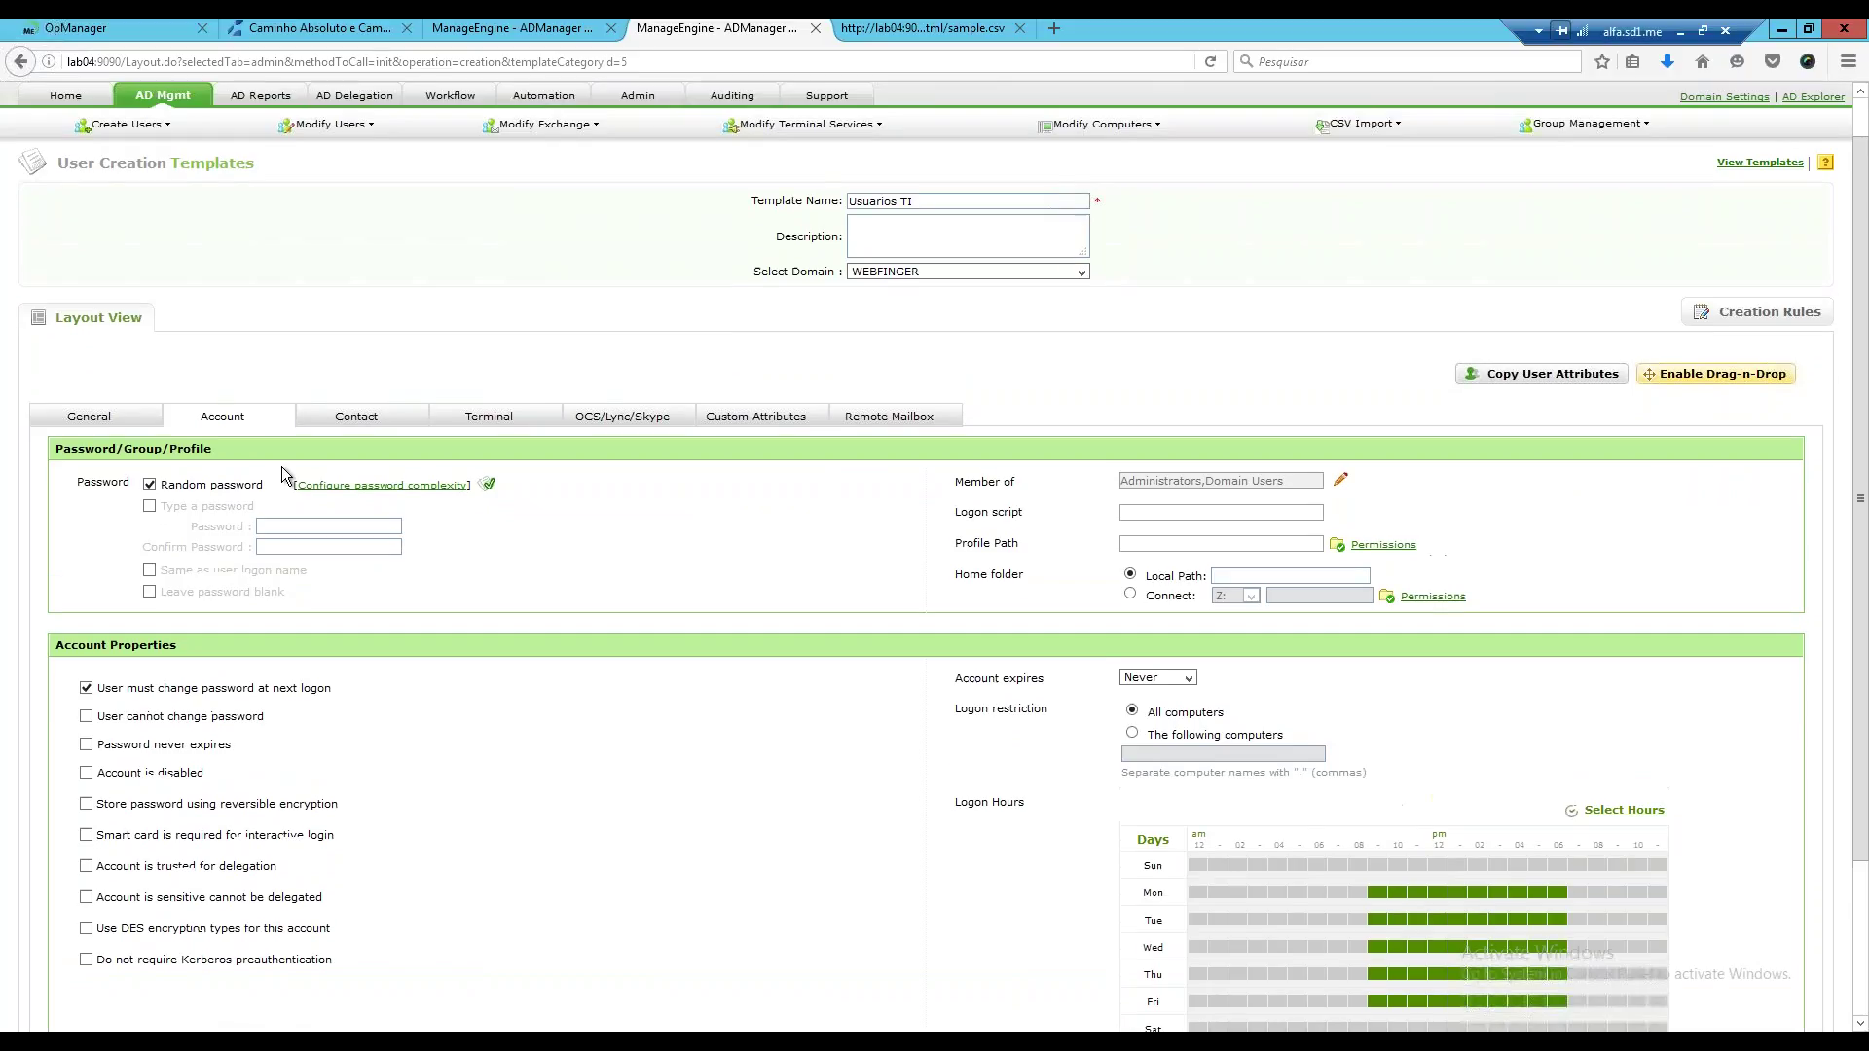
{"action": "scroll", "coordinate": [850, 773], "scroll_direction": "down", "scroll_amount": 3}
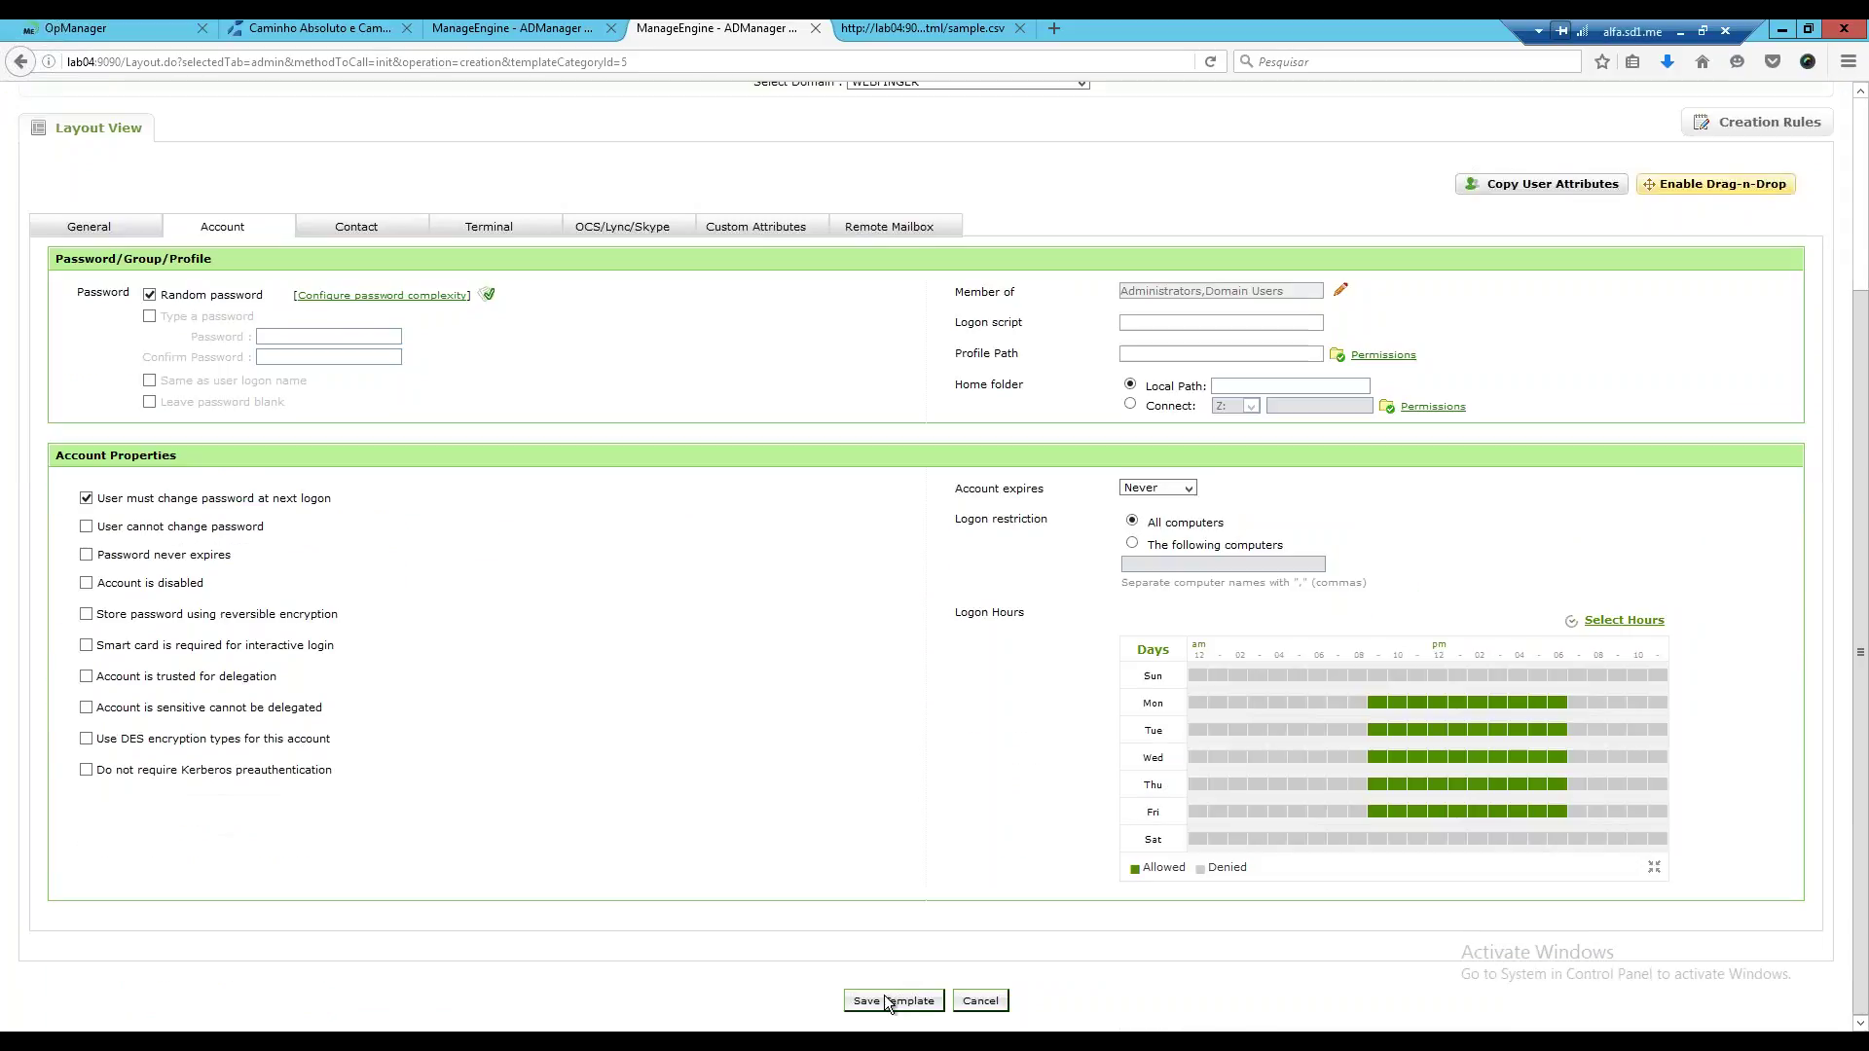
{"action": "left_click", "coordinate": [887, 1001]}
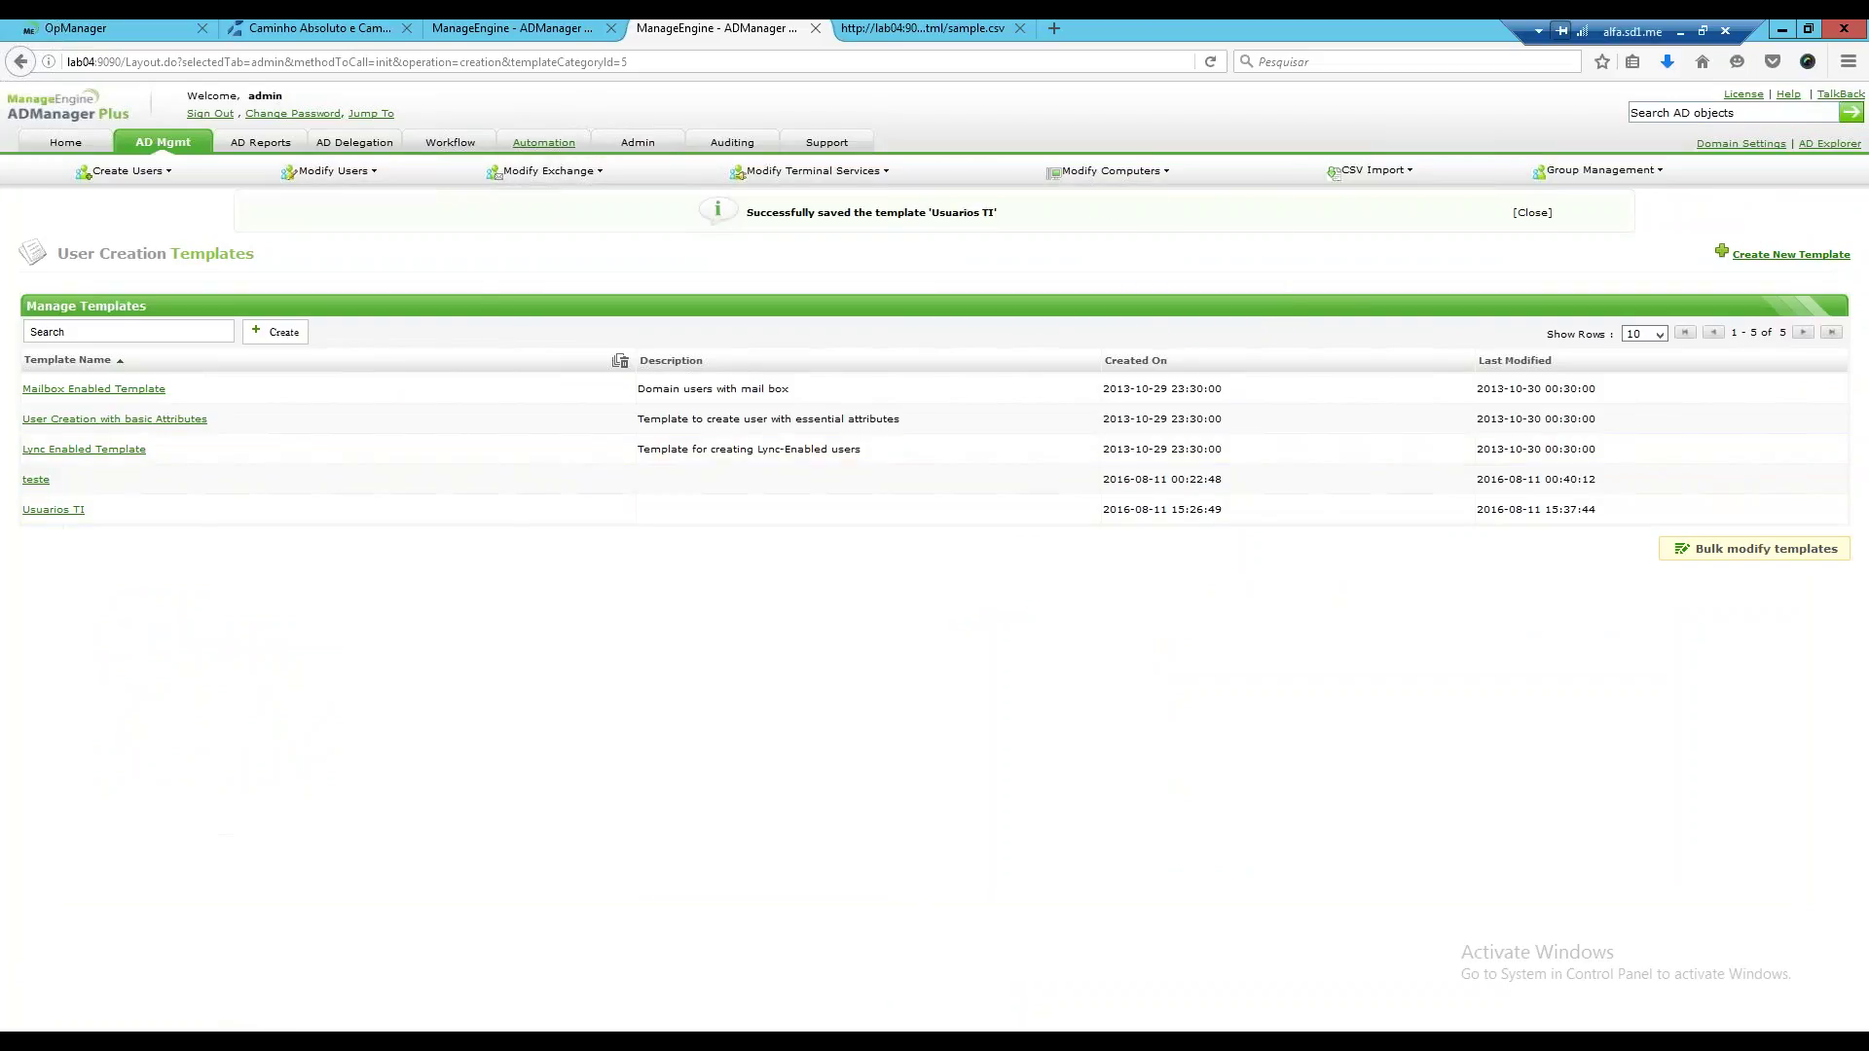
{"action": "key", "text": "ctrl+shift+Tab"}
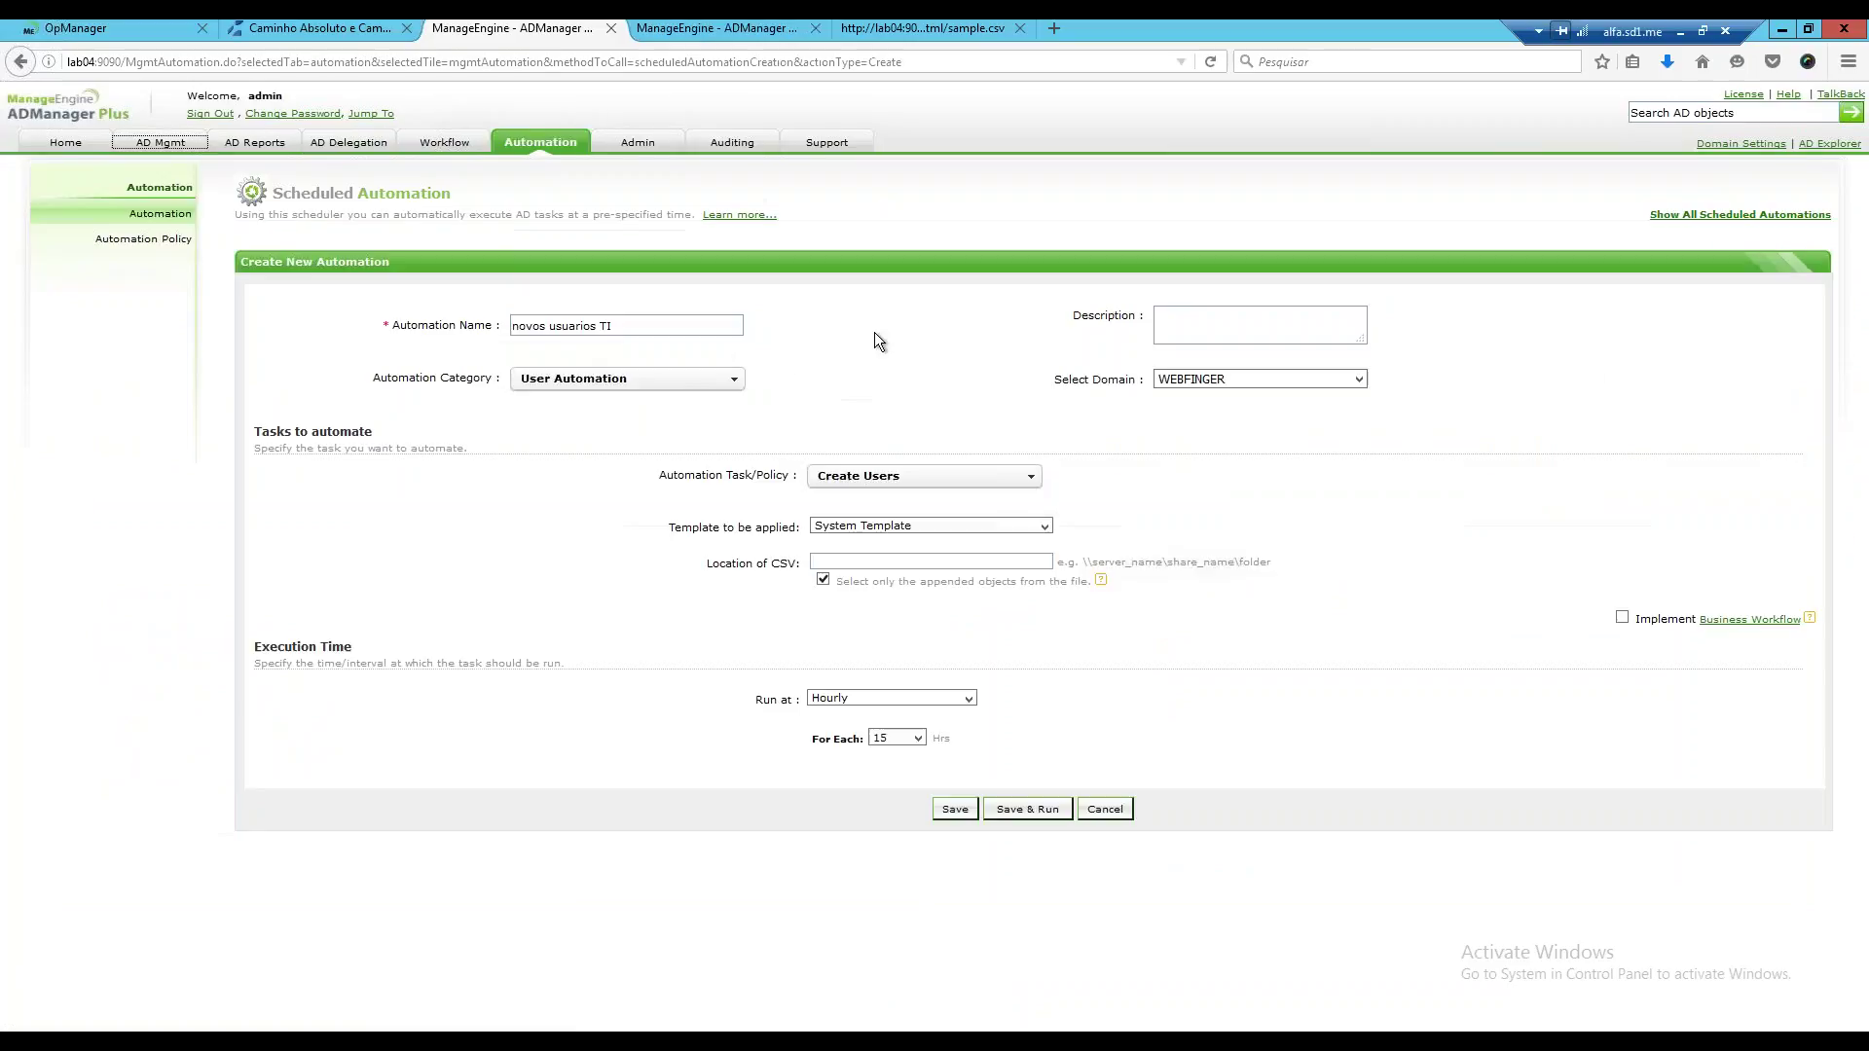
Reload the automation form, choose Usuarios TI as the template to apply, then switch to File Explorer.
{"action": "left_click", "coordinate": [1210, 62]}
{"action": "left_click", "coordinate": [889, 553]}
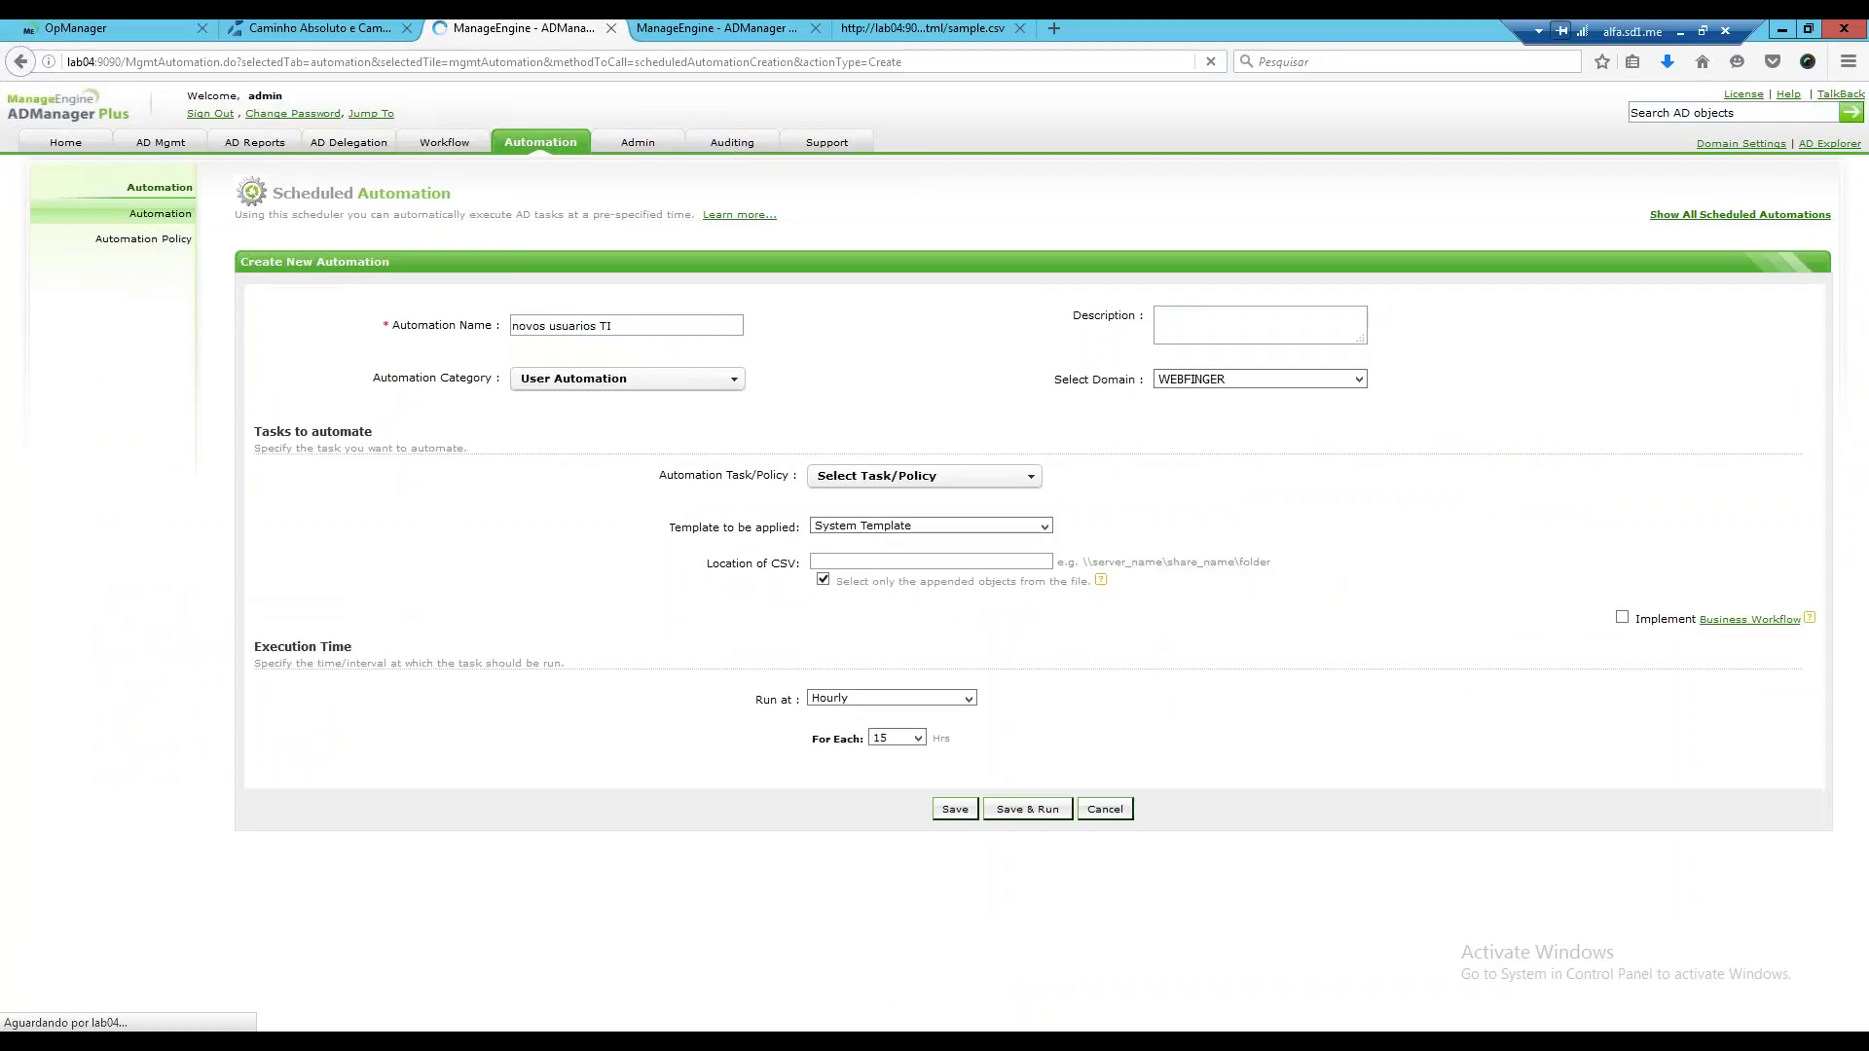
{"action": "left_click", "coordinate": [915, 526]}
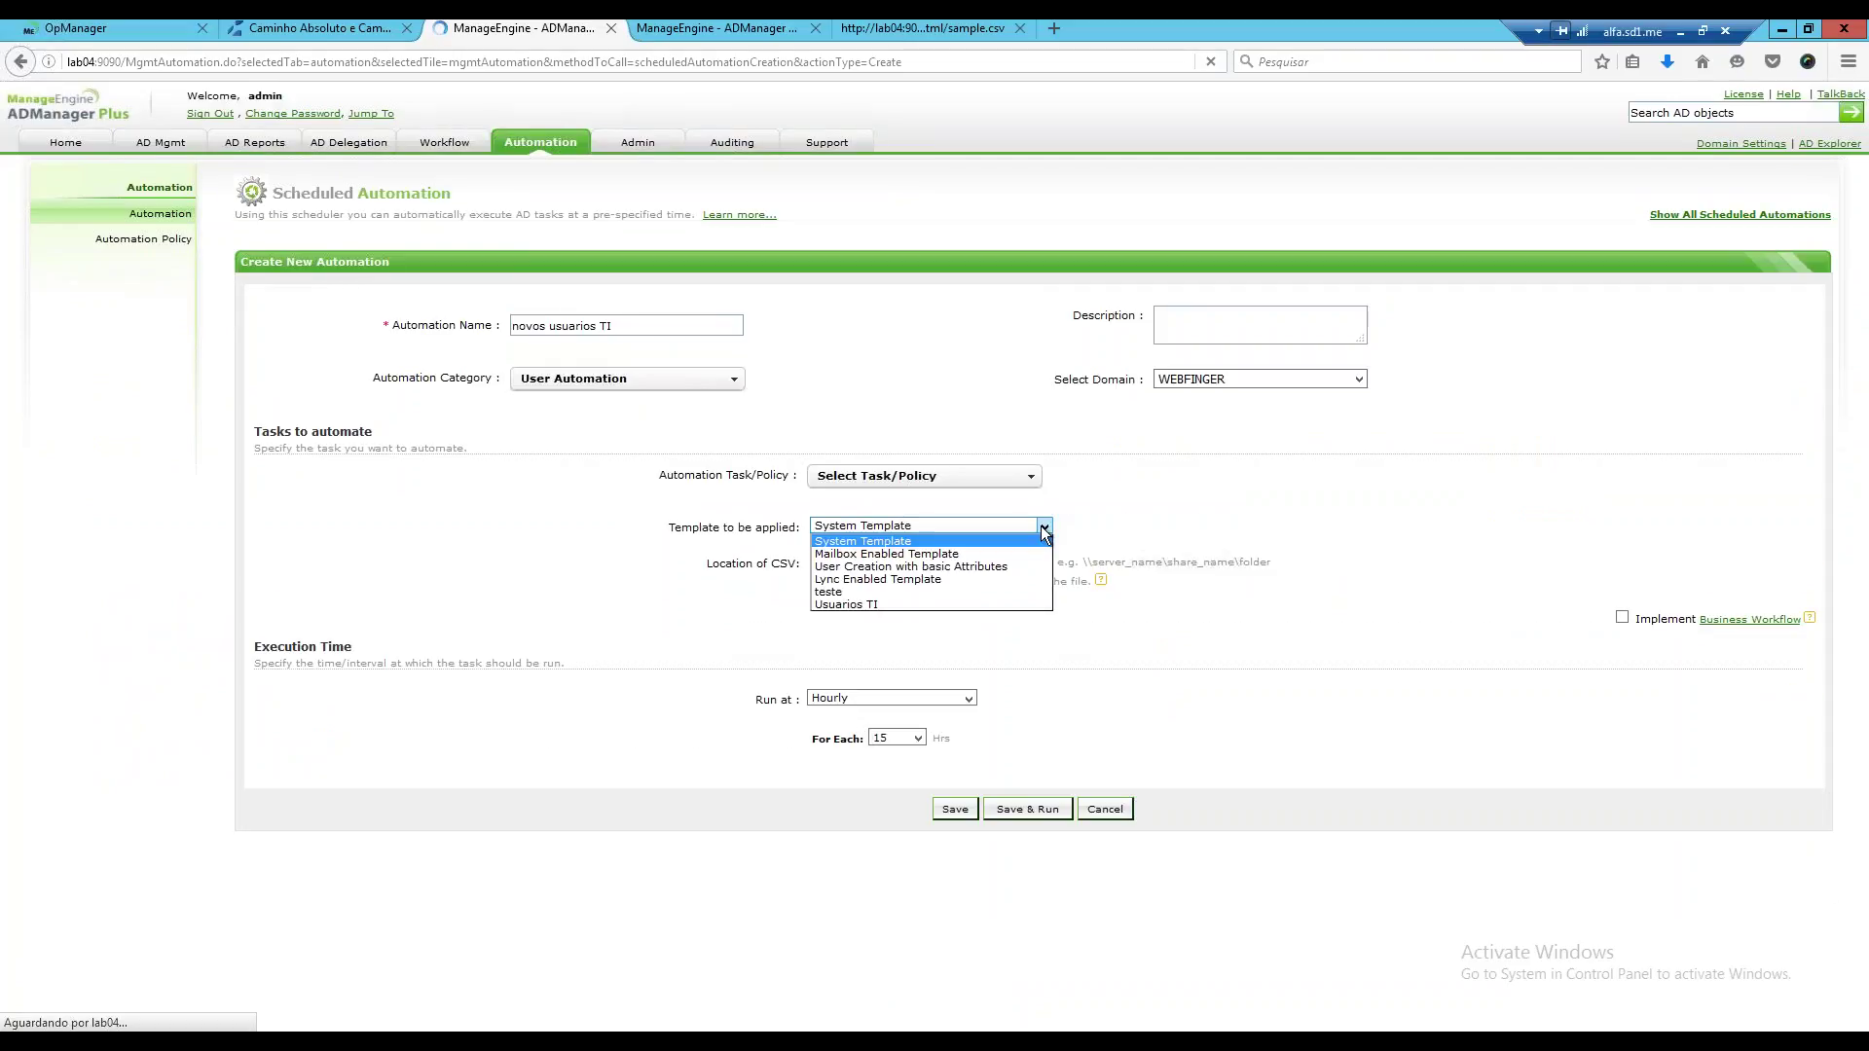
{"action": "left_click", "coordinate": [861, 604]}
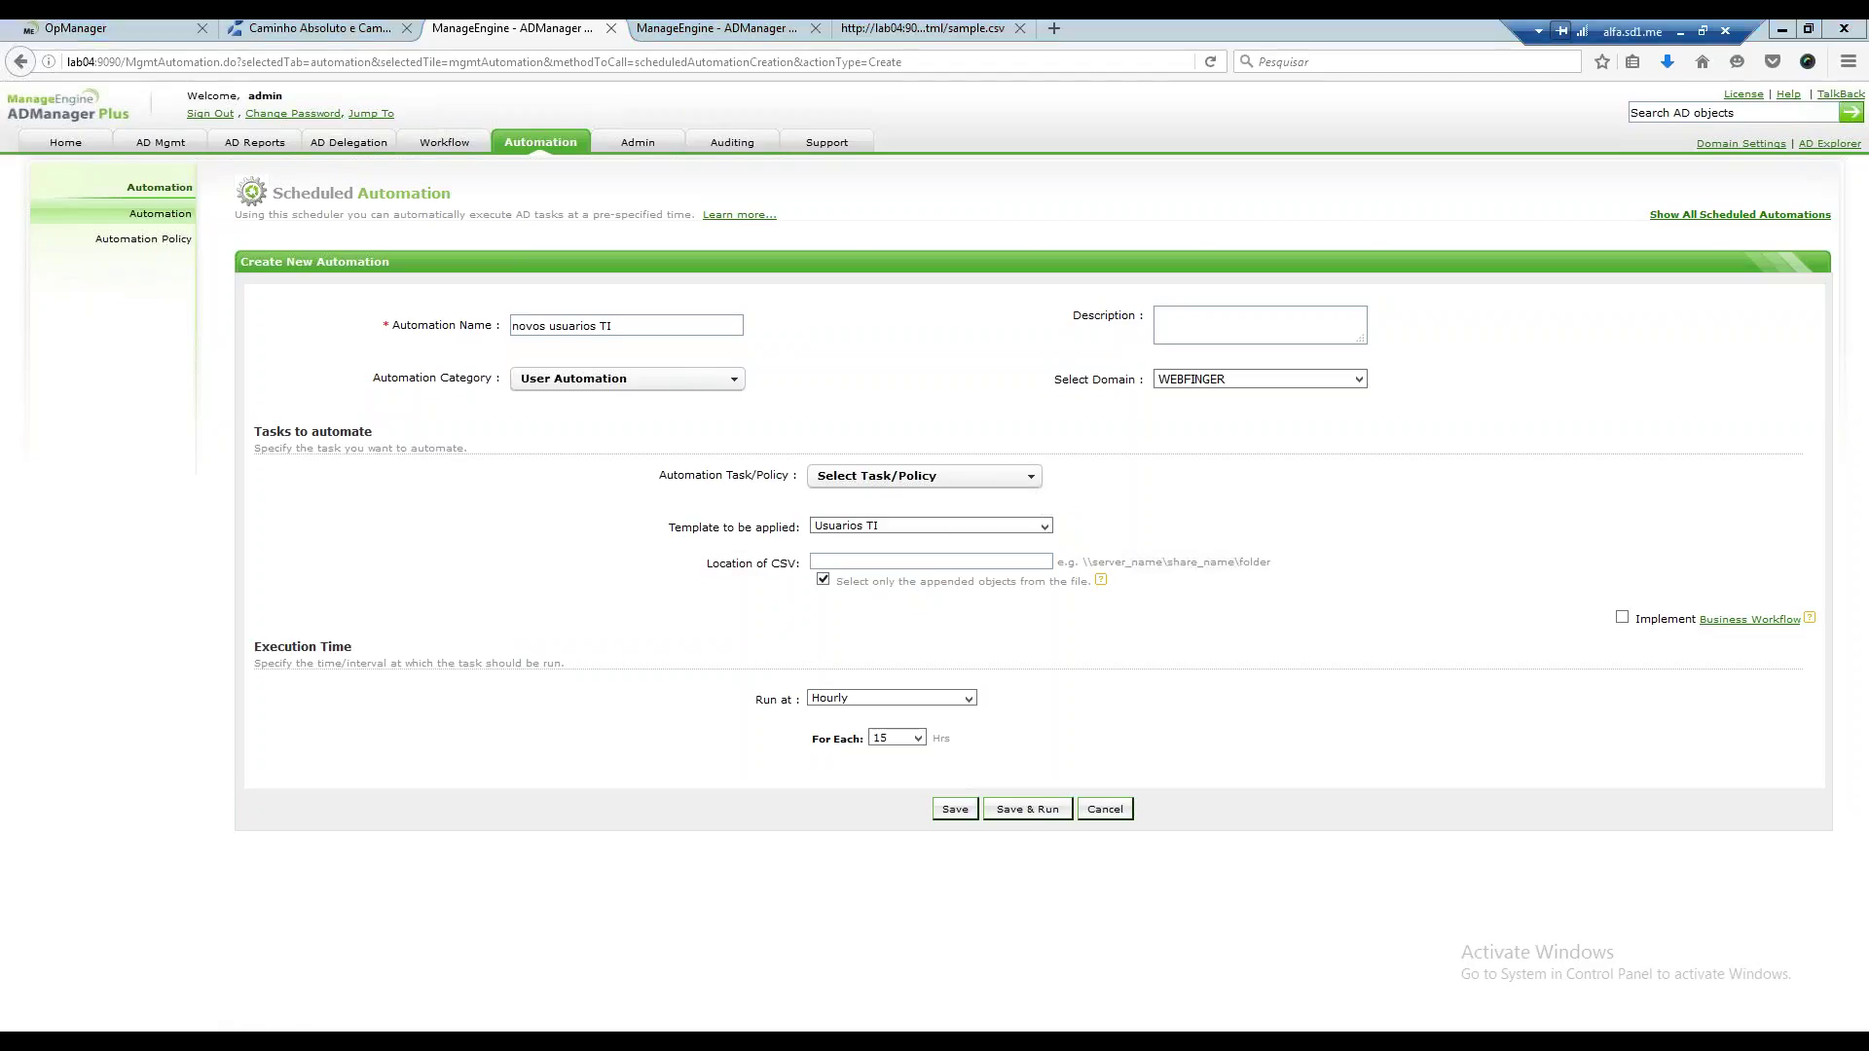
{"action": "key", "text": "alt+Tab"}
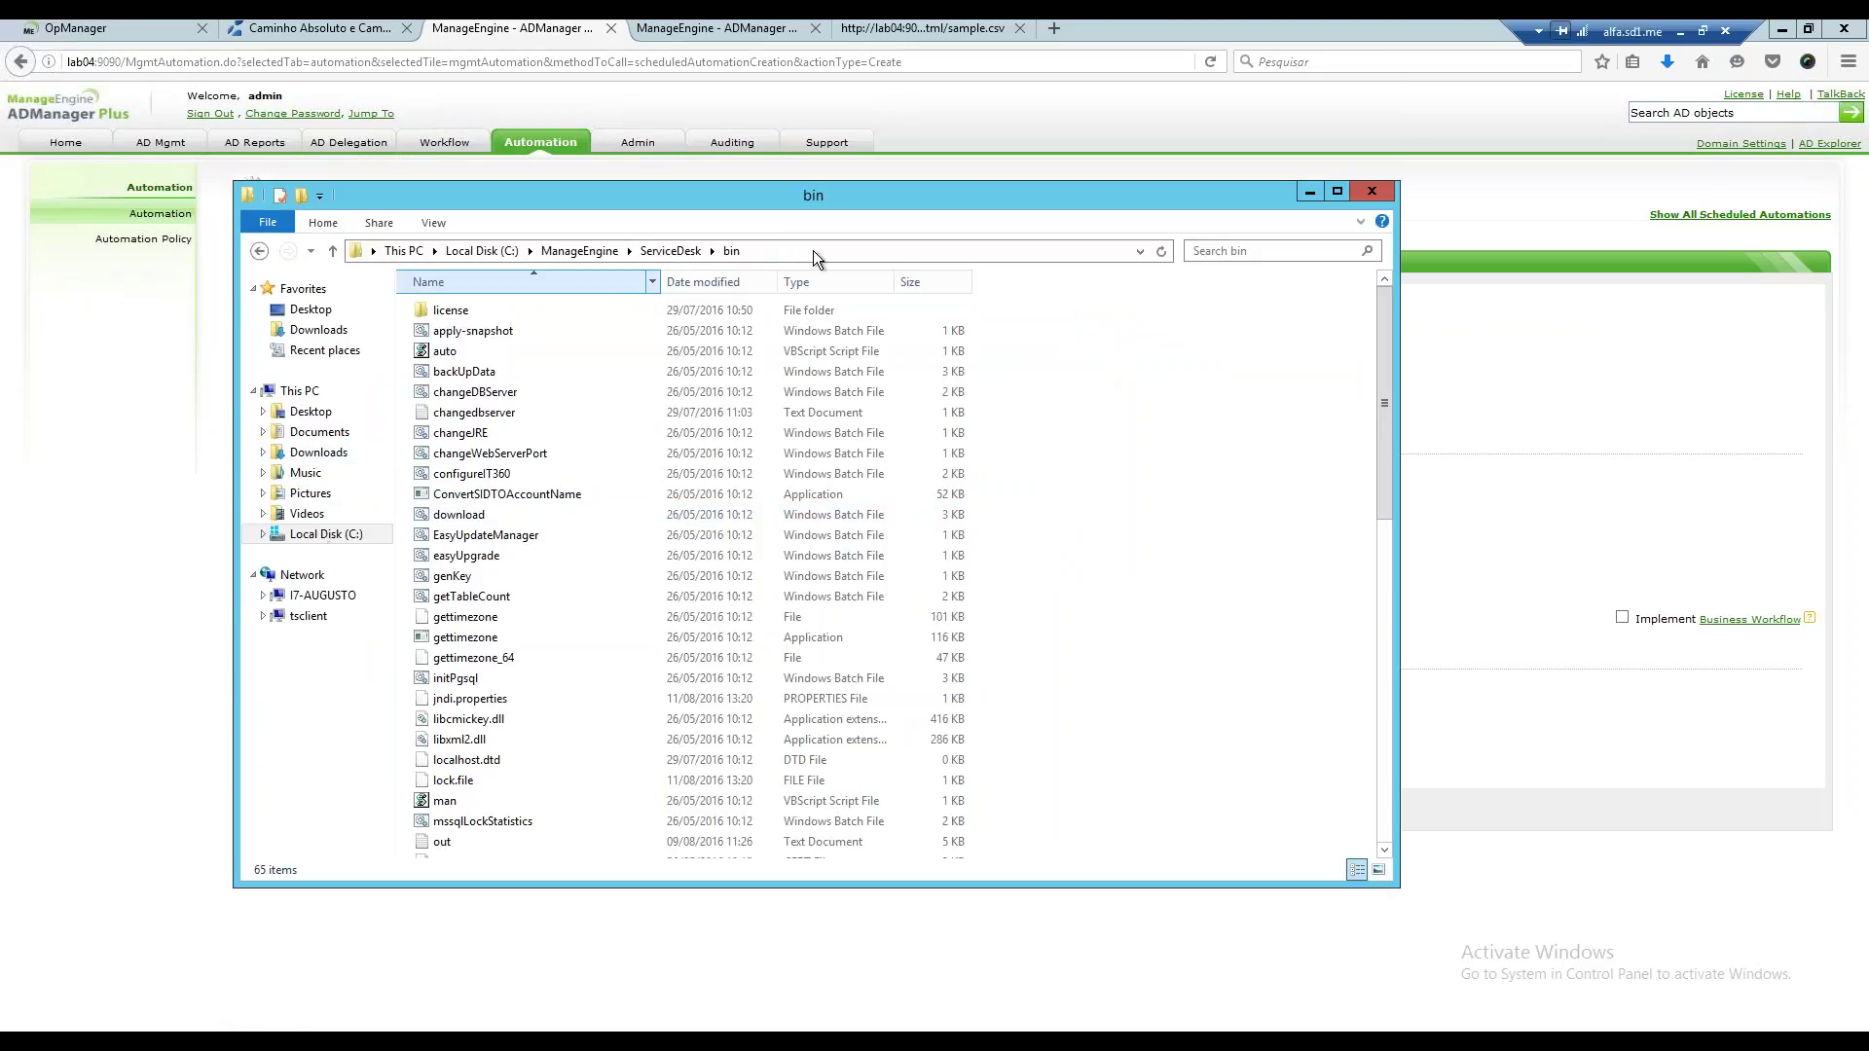
Browse to \\lab06\share\ADmanagerwebinar and select usuarios 2.csv.
{"action": "left_click", "coordinate": [814, 250]}
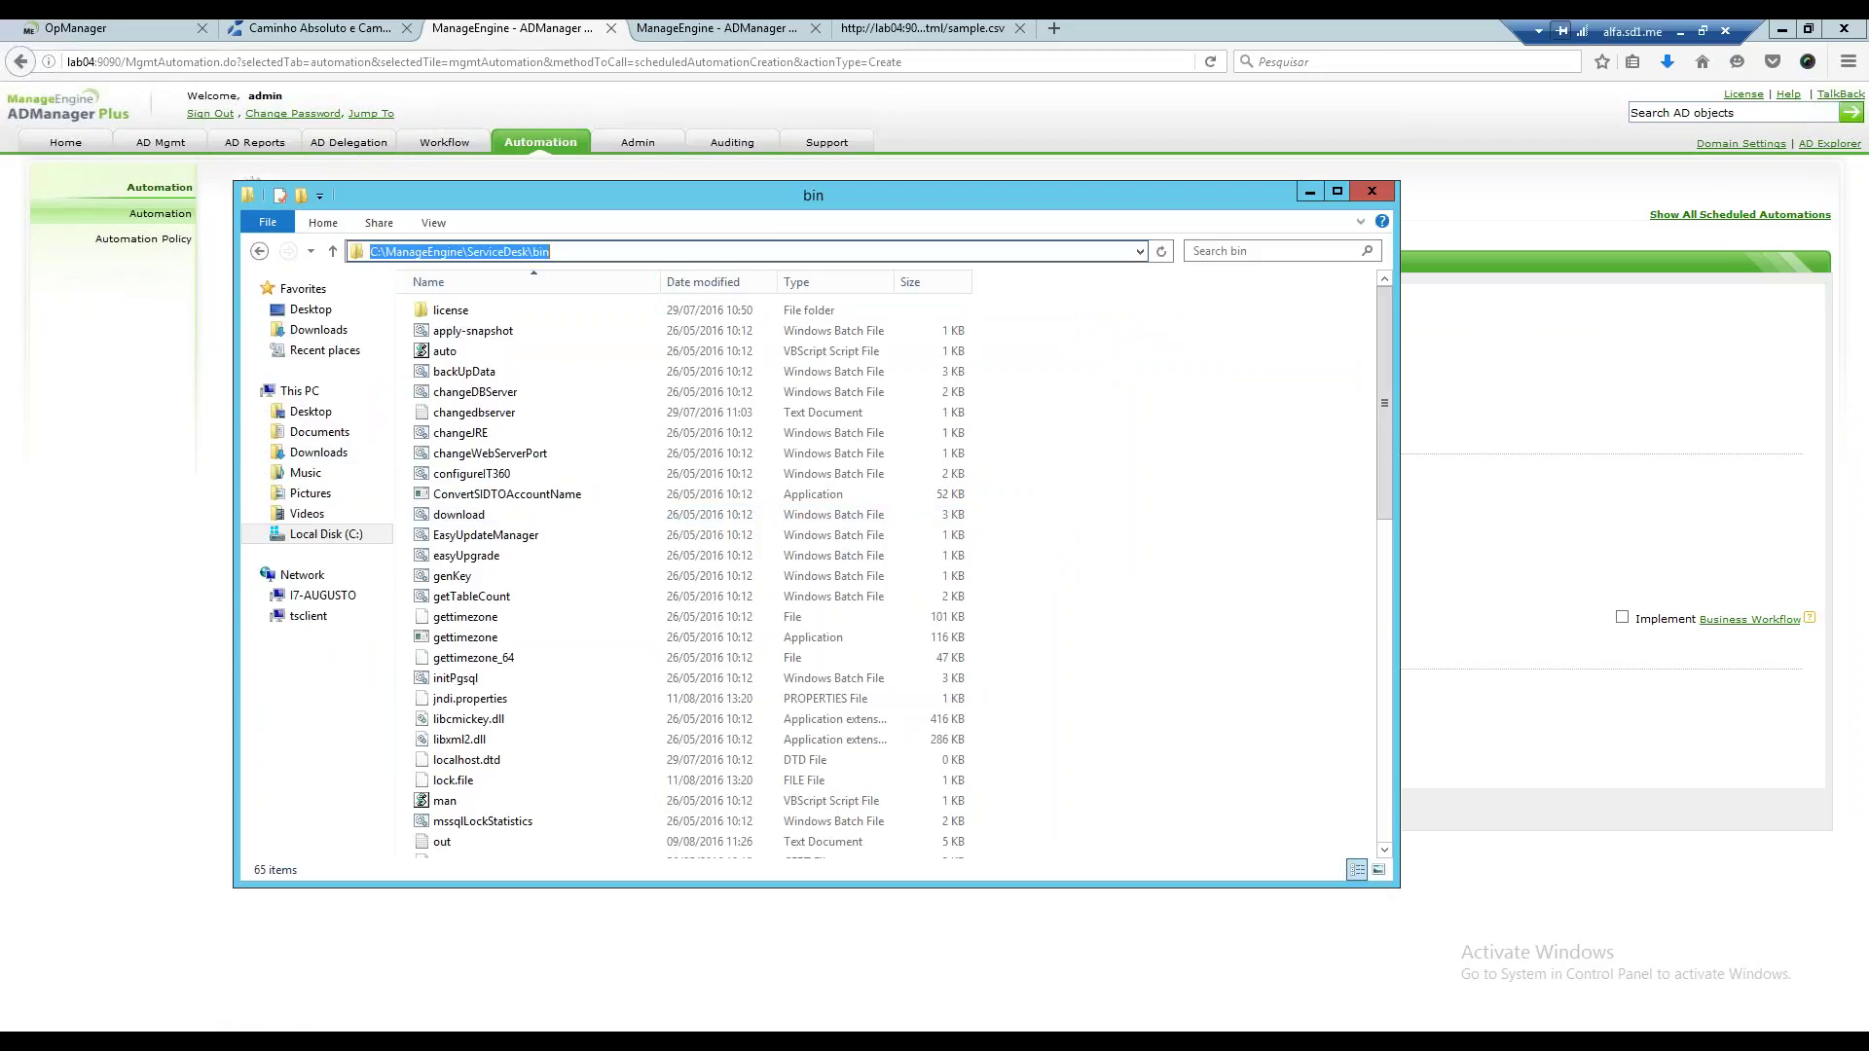
{"action": "type", "text": "\\\\"}
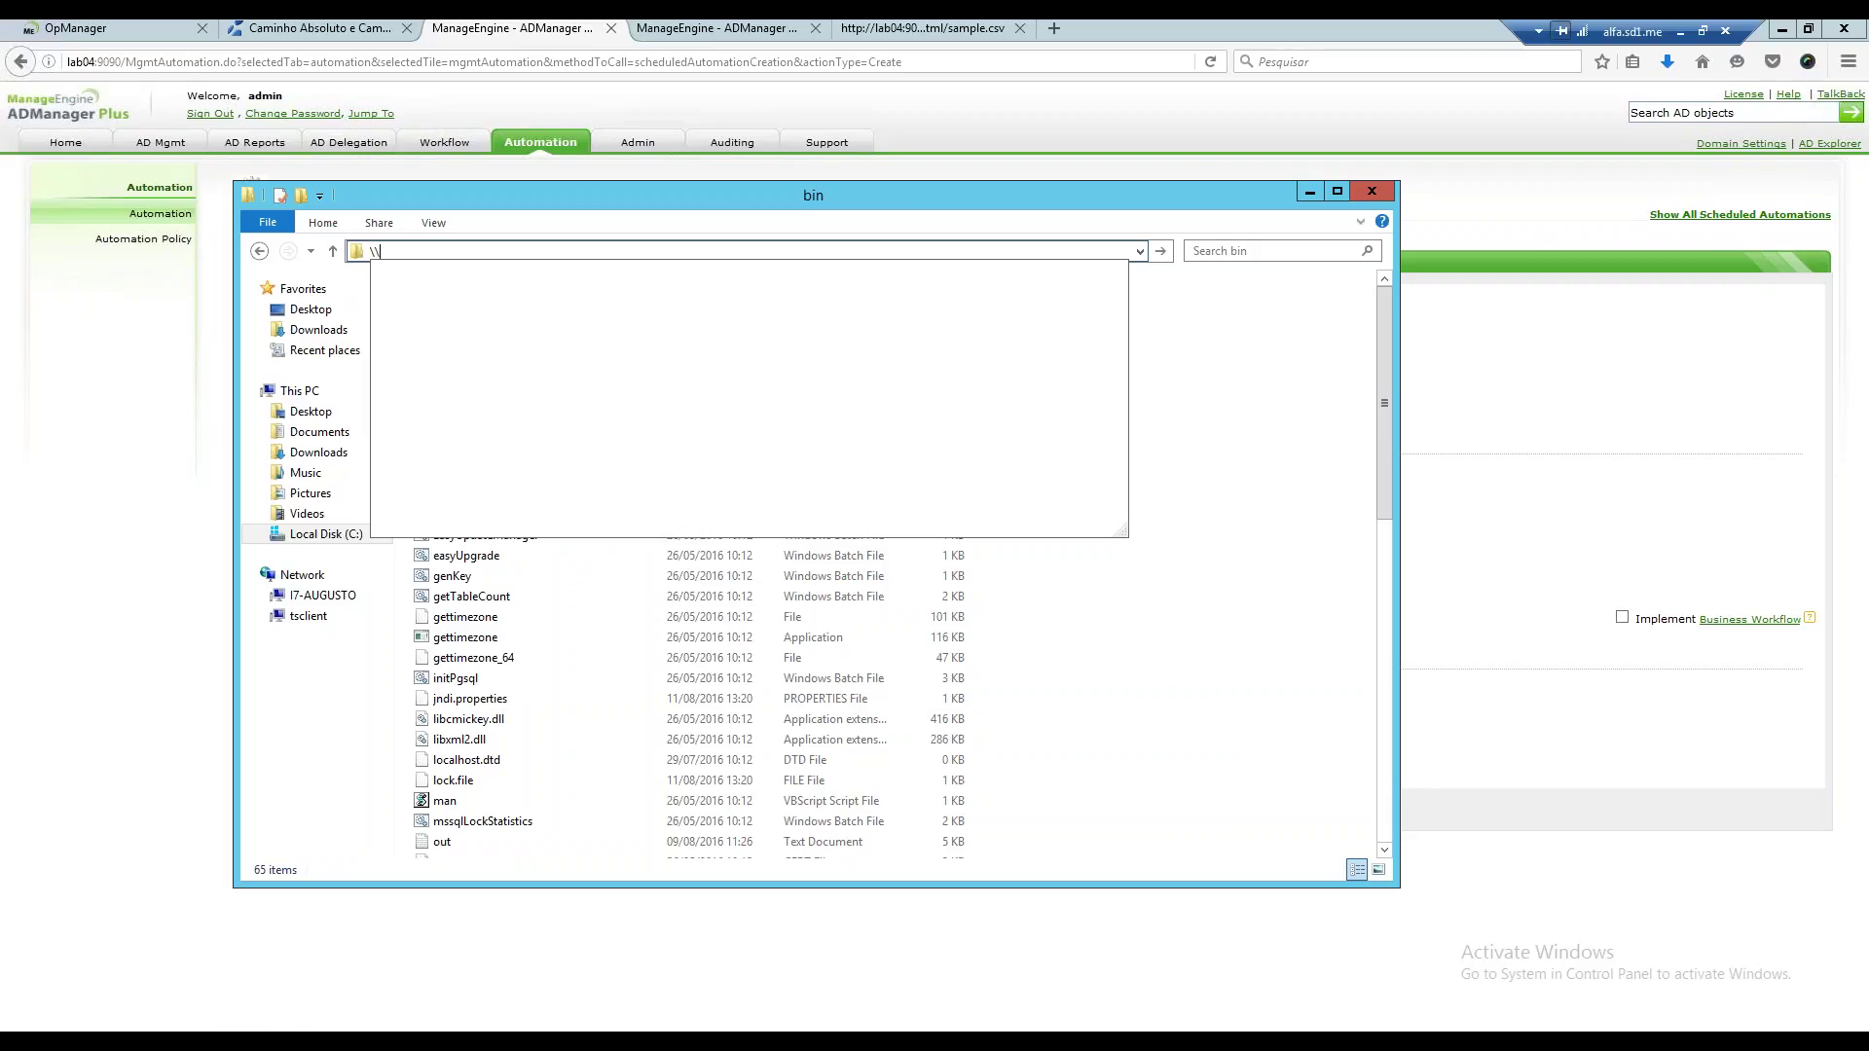
{"action": "type", "text": "lab06"}
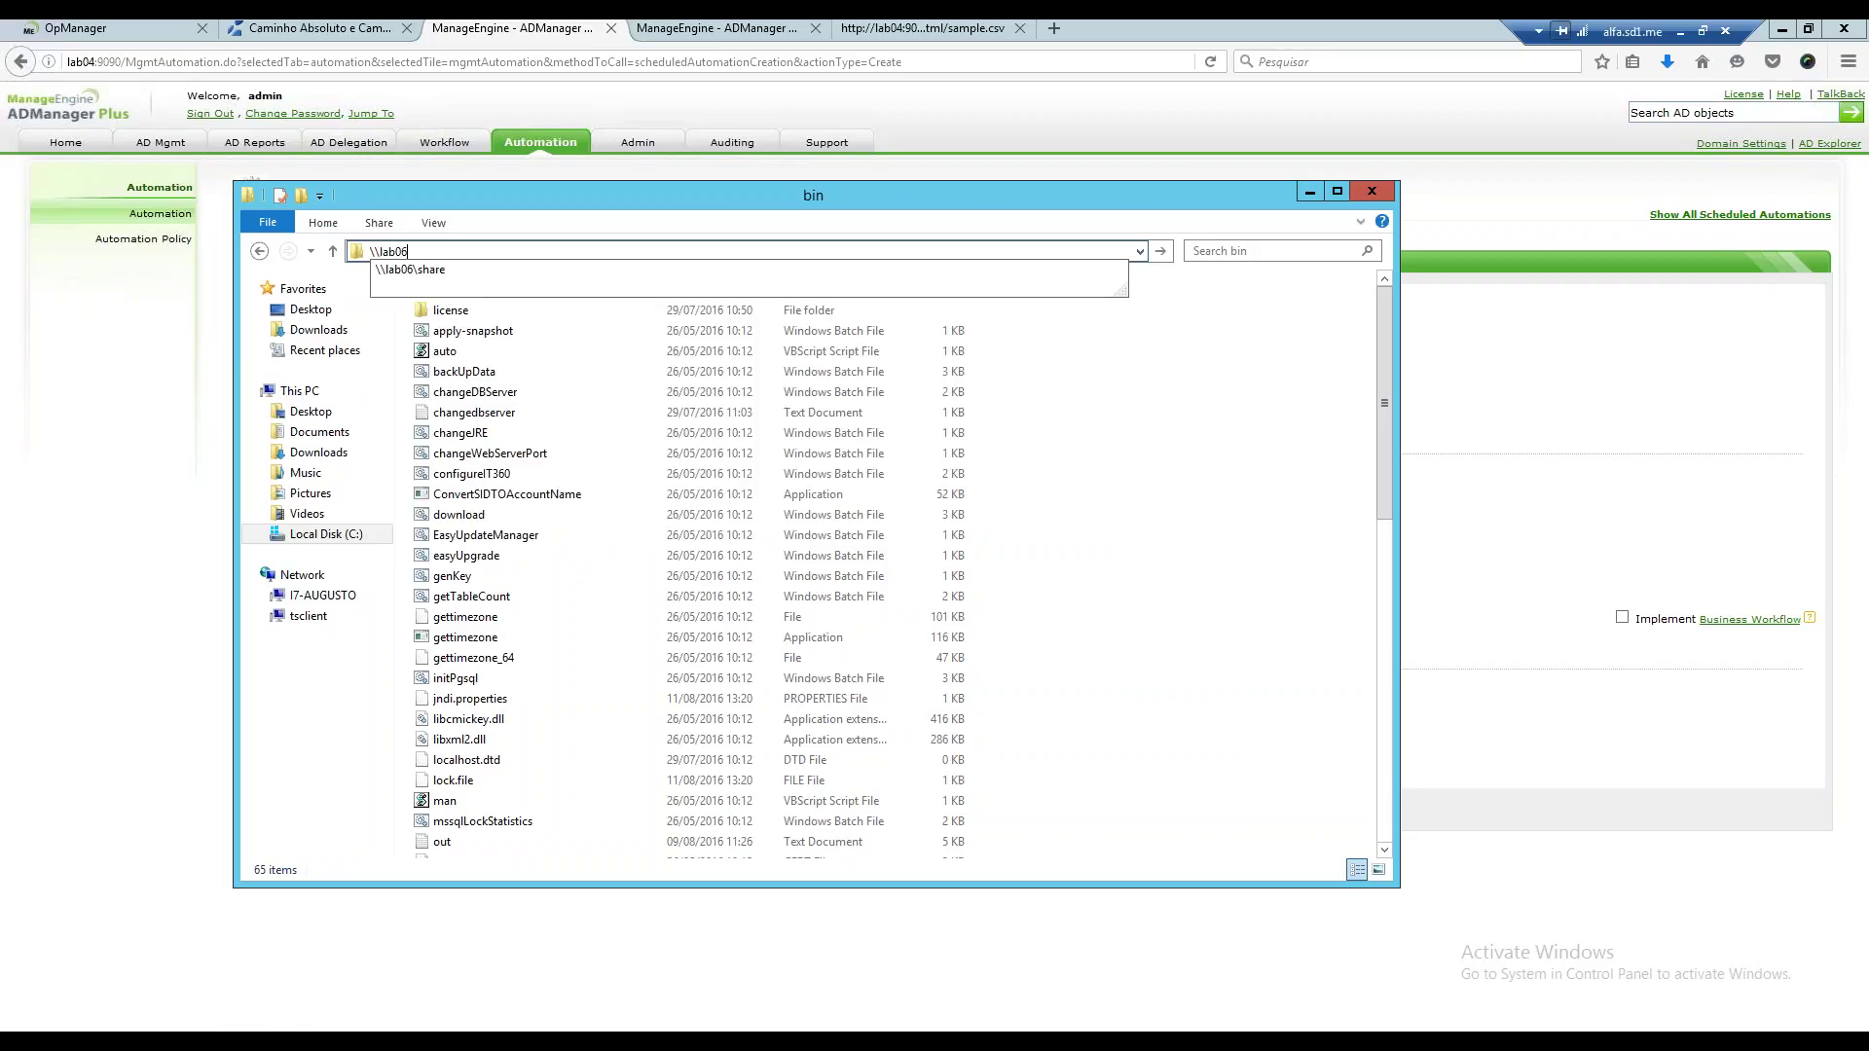
{"action": "type", "text": "\\share"}
{"action": "key", "text": "Return"}
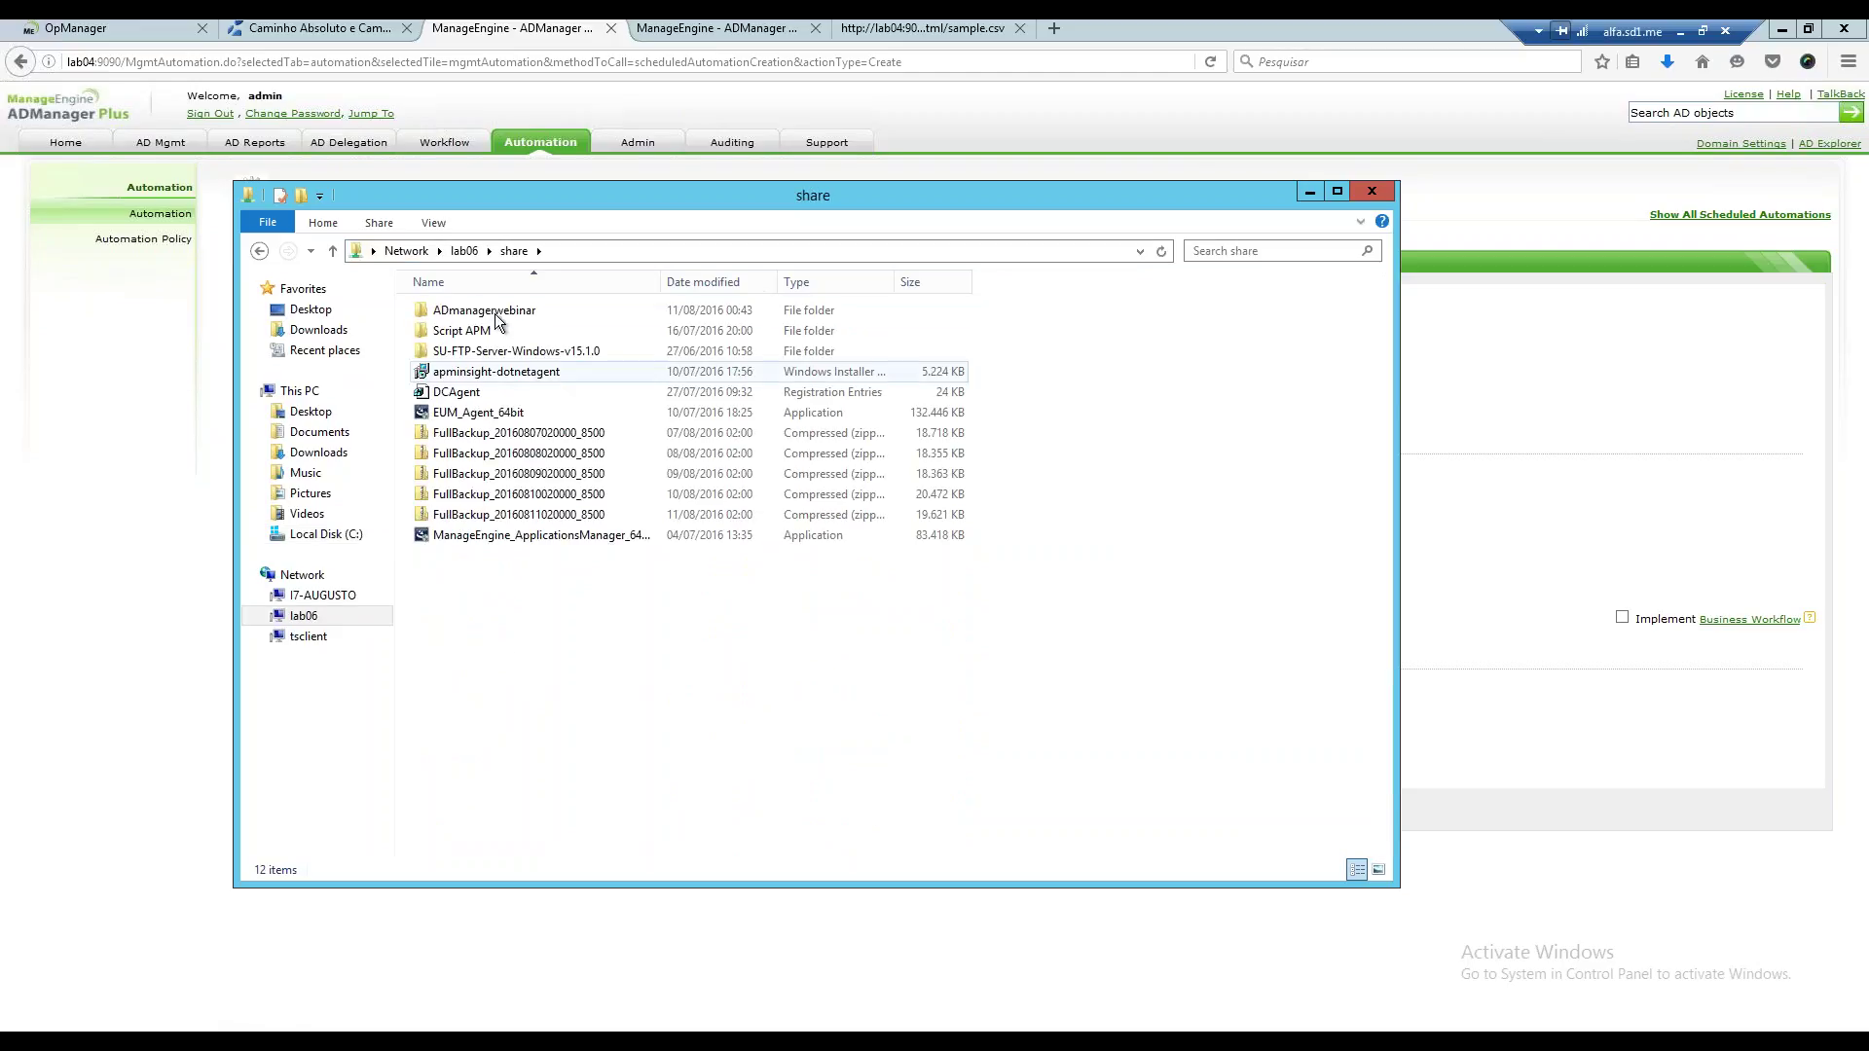
{"action": "double_click", "coordinate": [492, 312]}
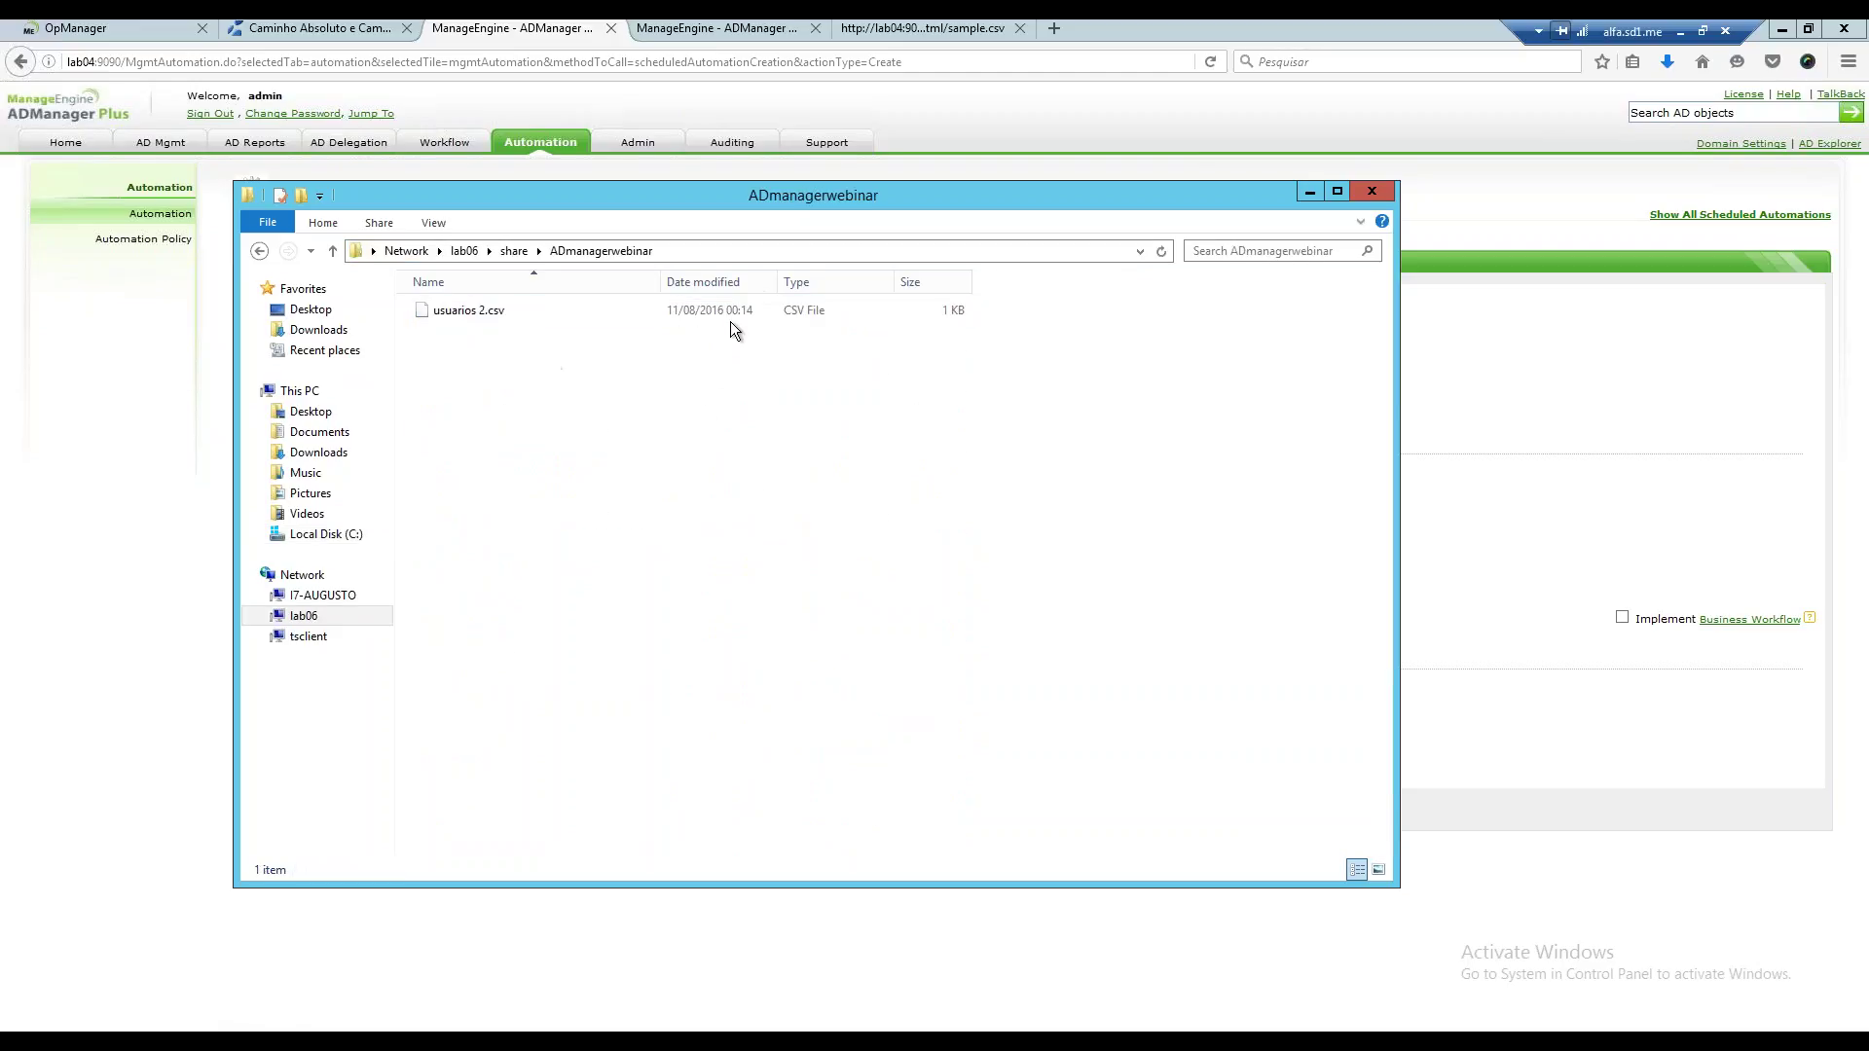
{"action": "left_click_drag", "start_coordinate": [1018, 202], "coordinate": [1219, 481]}
{"action": "left_click", "coordinate": [686, 592]}
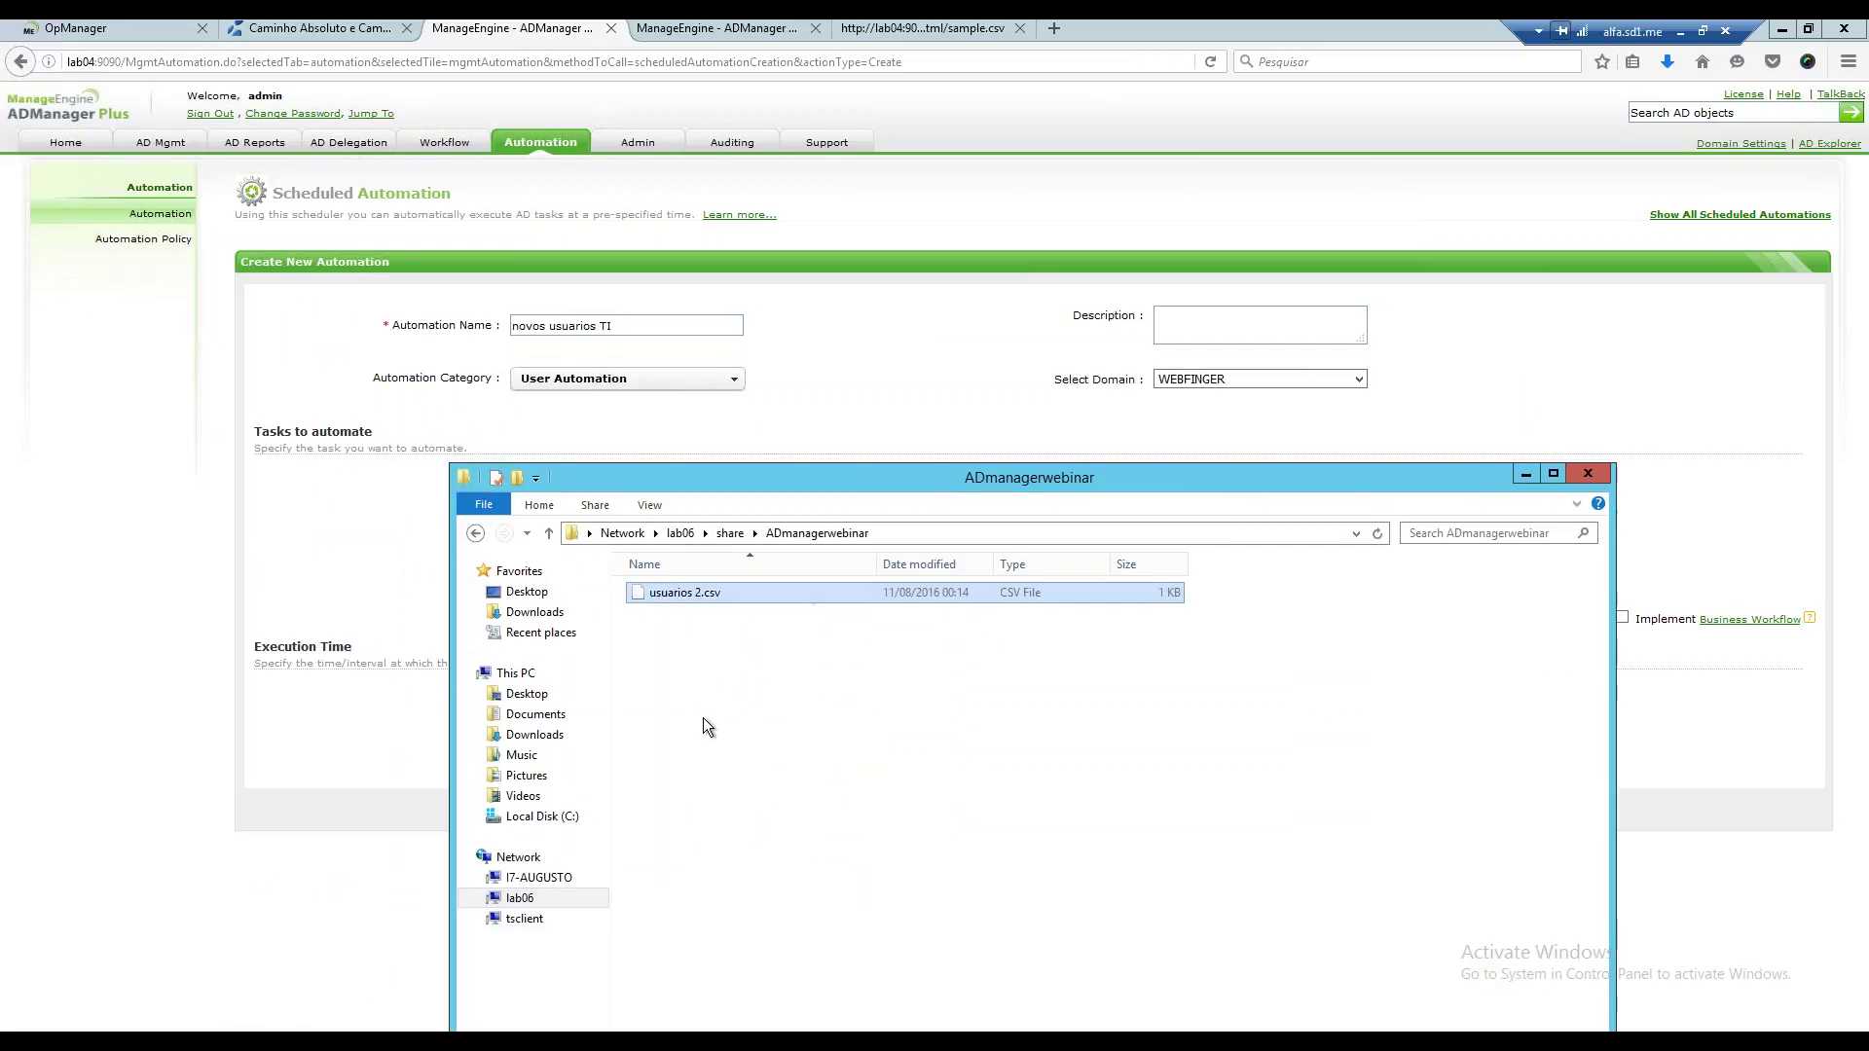
Open usuarios 2.csv in Notepad and highlight the initials column header.
{"action": "double_click", "coordinate": [679, 598]}
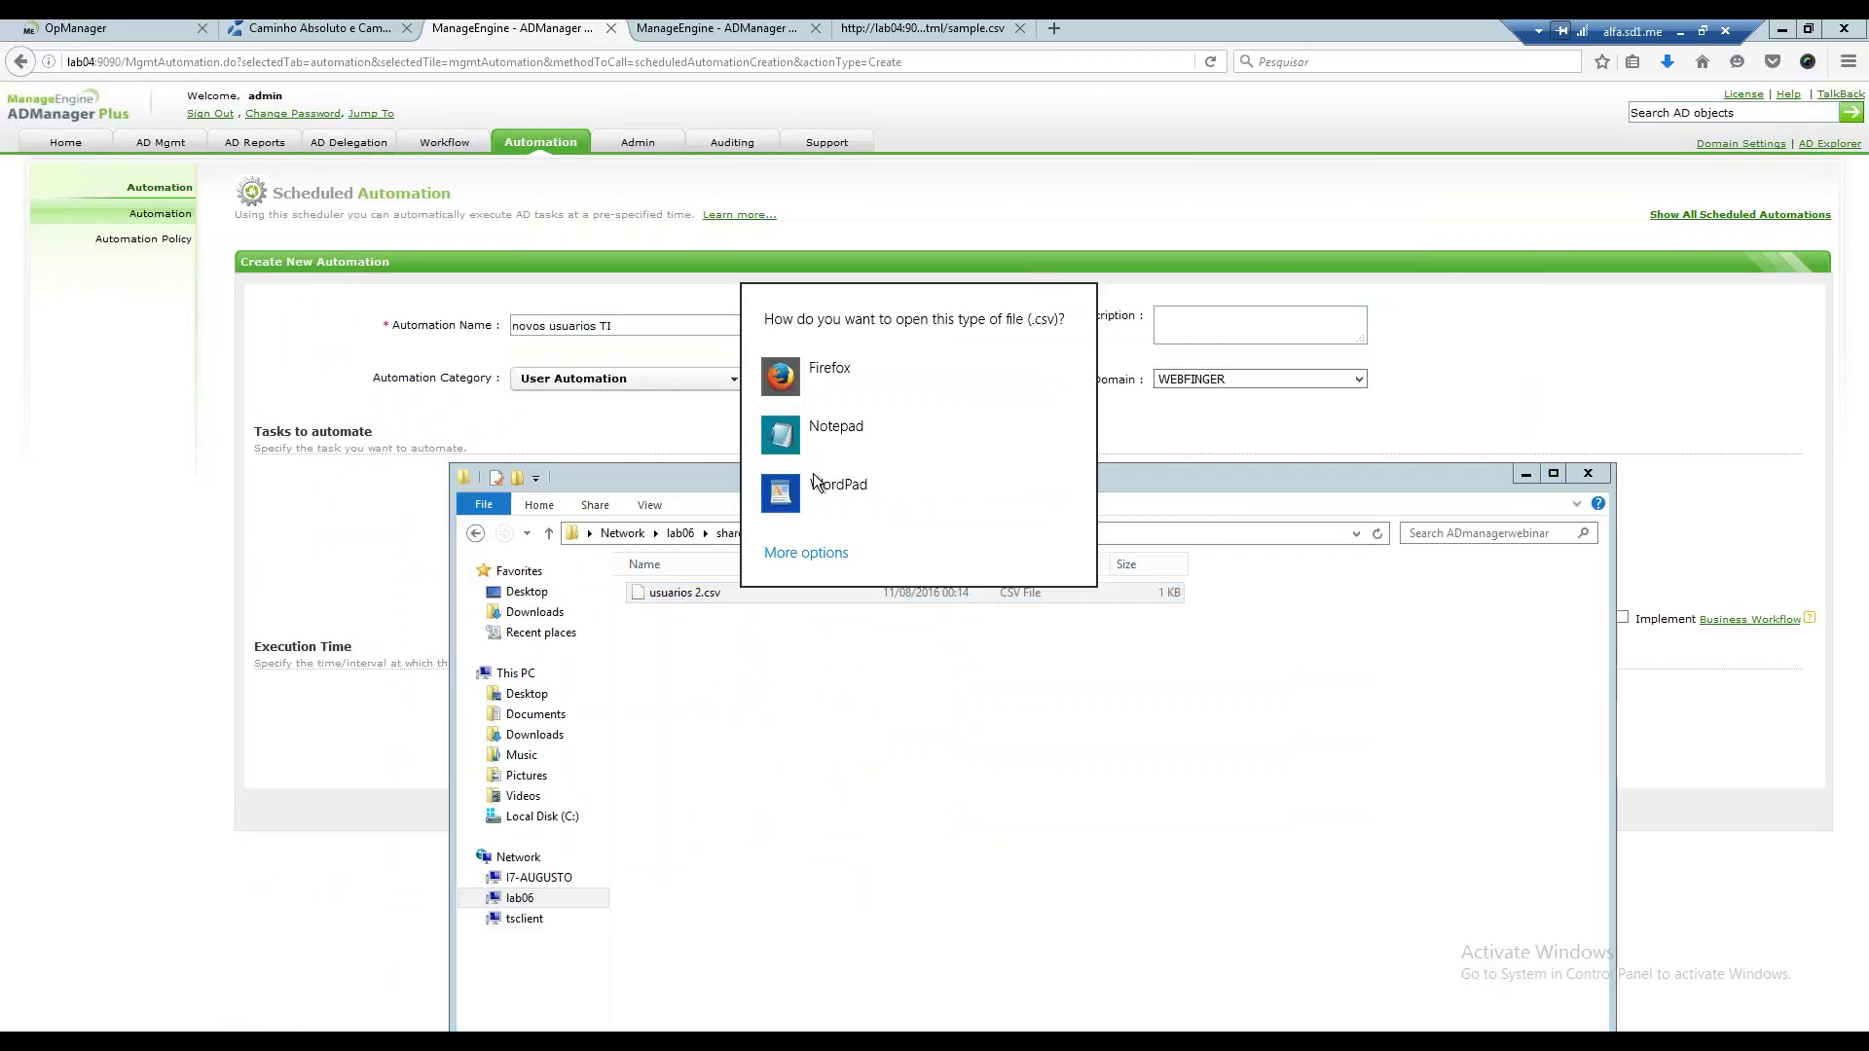
{"action": "left_click", "coordinate": [838, 429]}
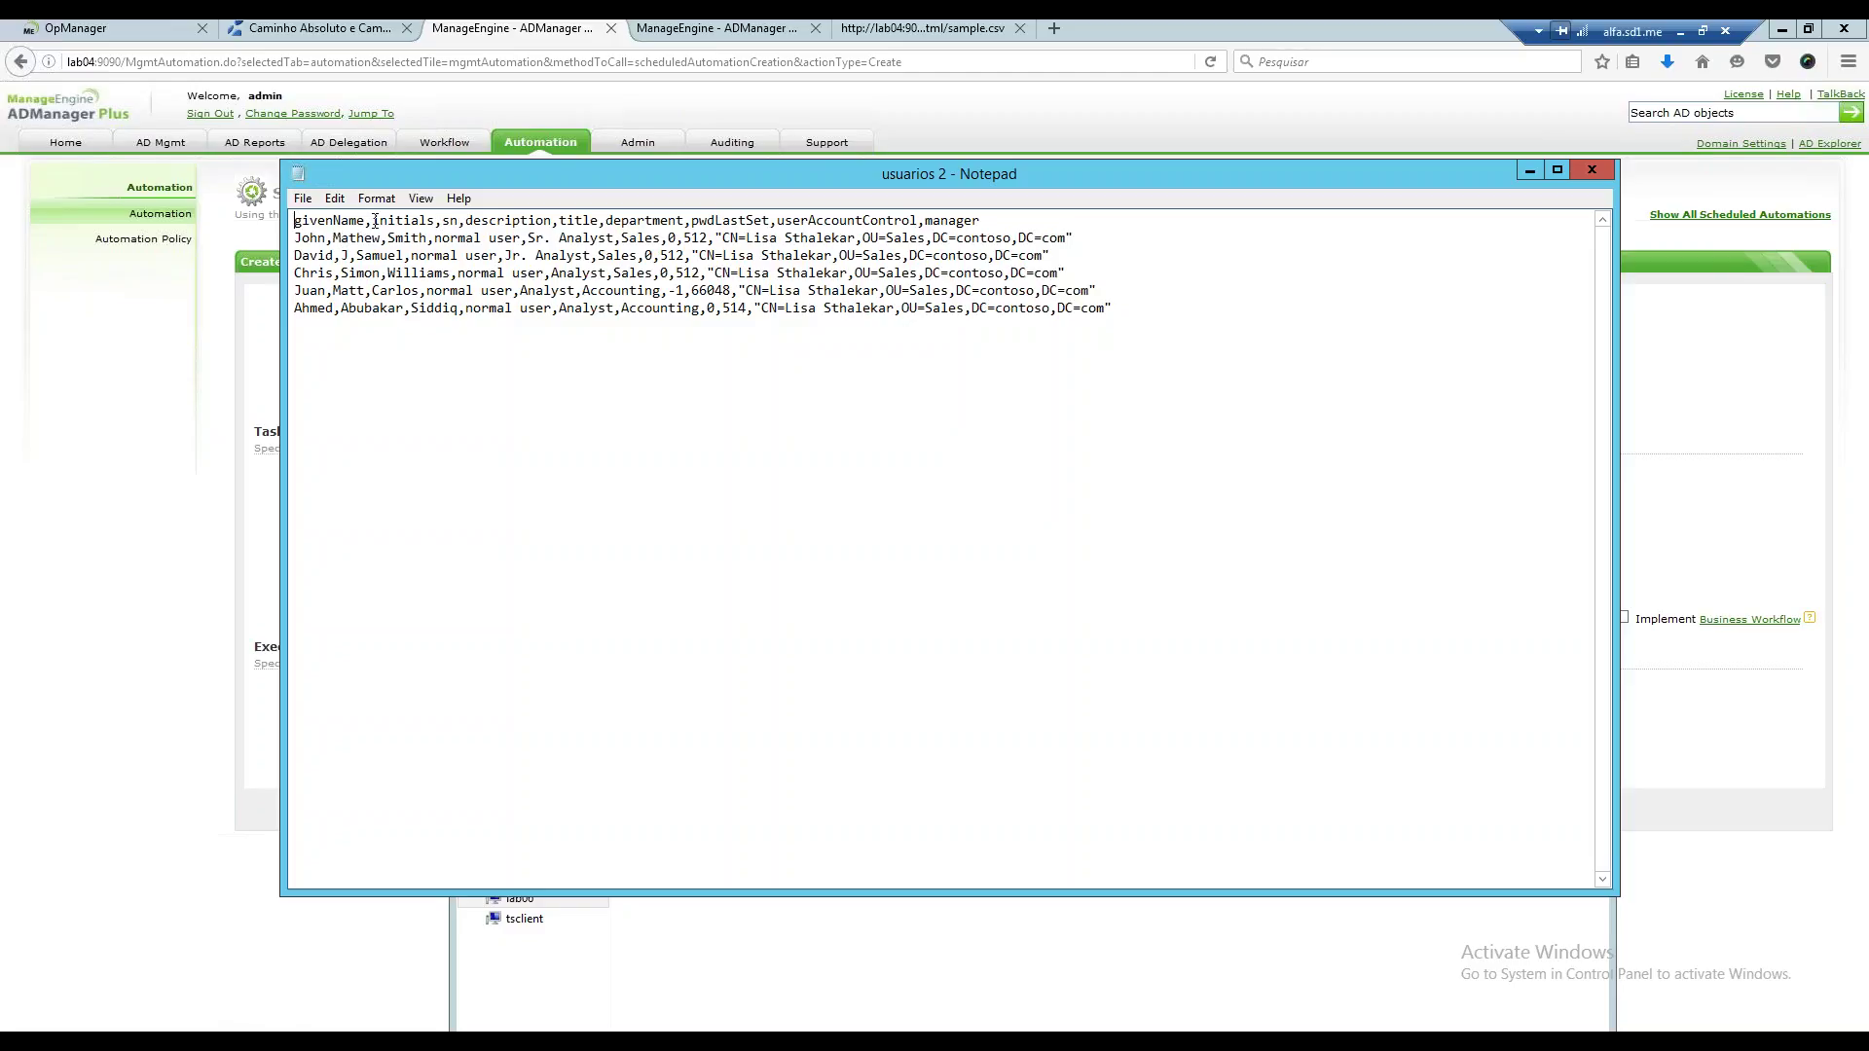
{"action": "left_click_drag", "start_coordinate": [372, 220], "coordinate": [435, 220]}
{"action": "left_click_drag", "start_coordinate": [737, 180], "coordinate": [686, 231]}
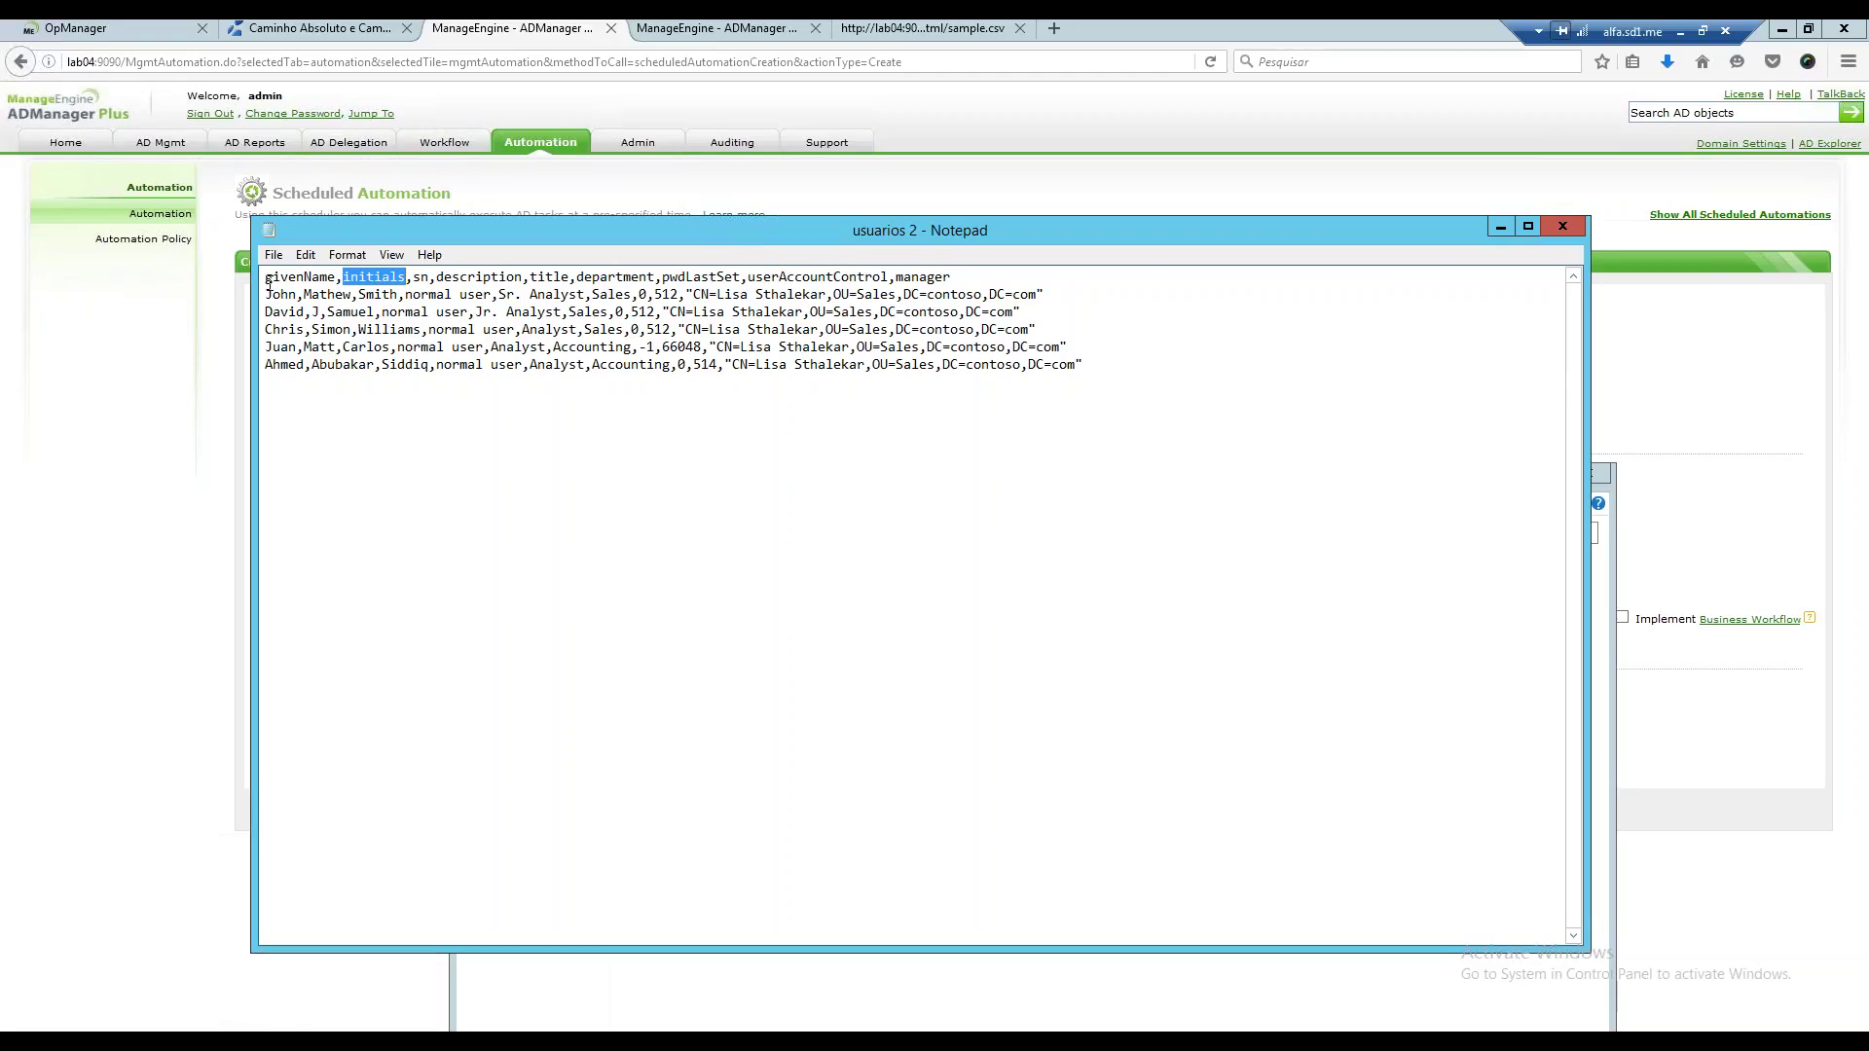
Highlight the header line and the givenName column name, then minimize Notepad.
{"action": "left_click_drag", "start_coordinate": [267, 281], "coordinate": [1032, 266]}
{"action": "left_click", "coordinate": [374, 332]}
{"action": "left_click_drag", "start_coordinate": [268, 279], "coordinate": [346, 278]}
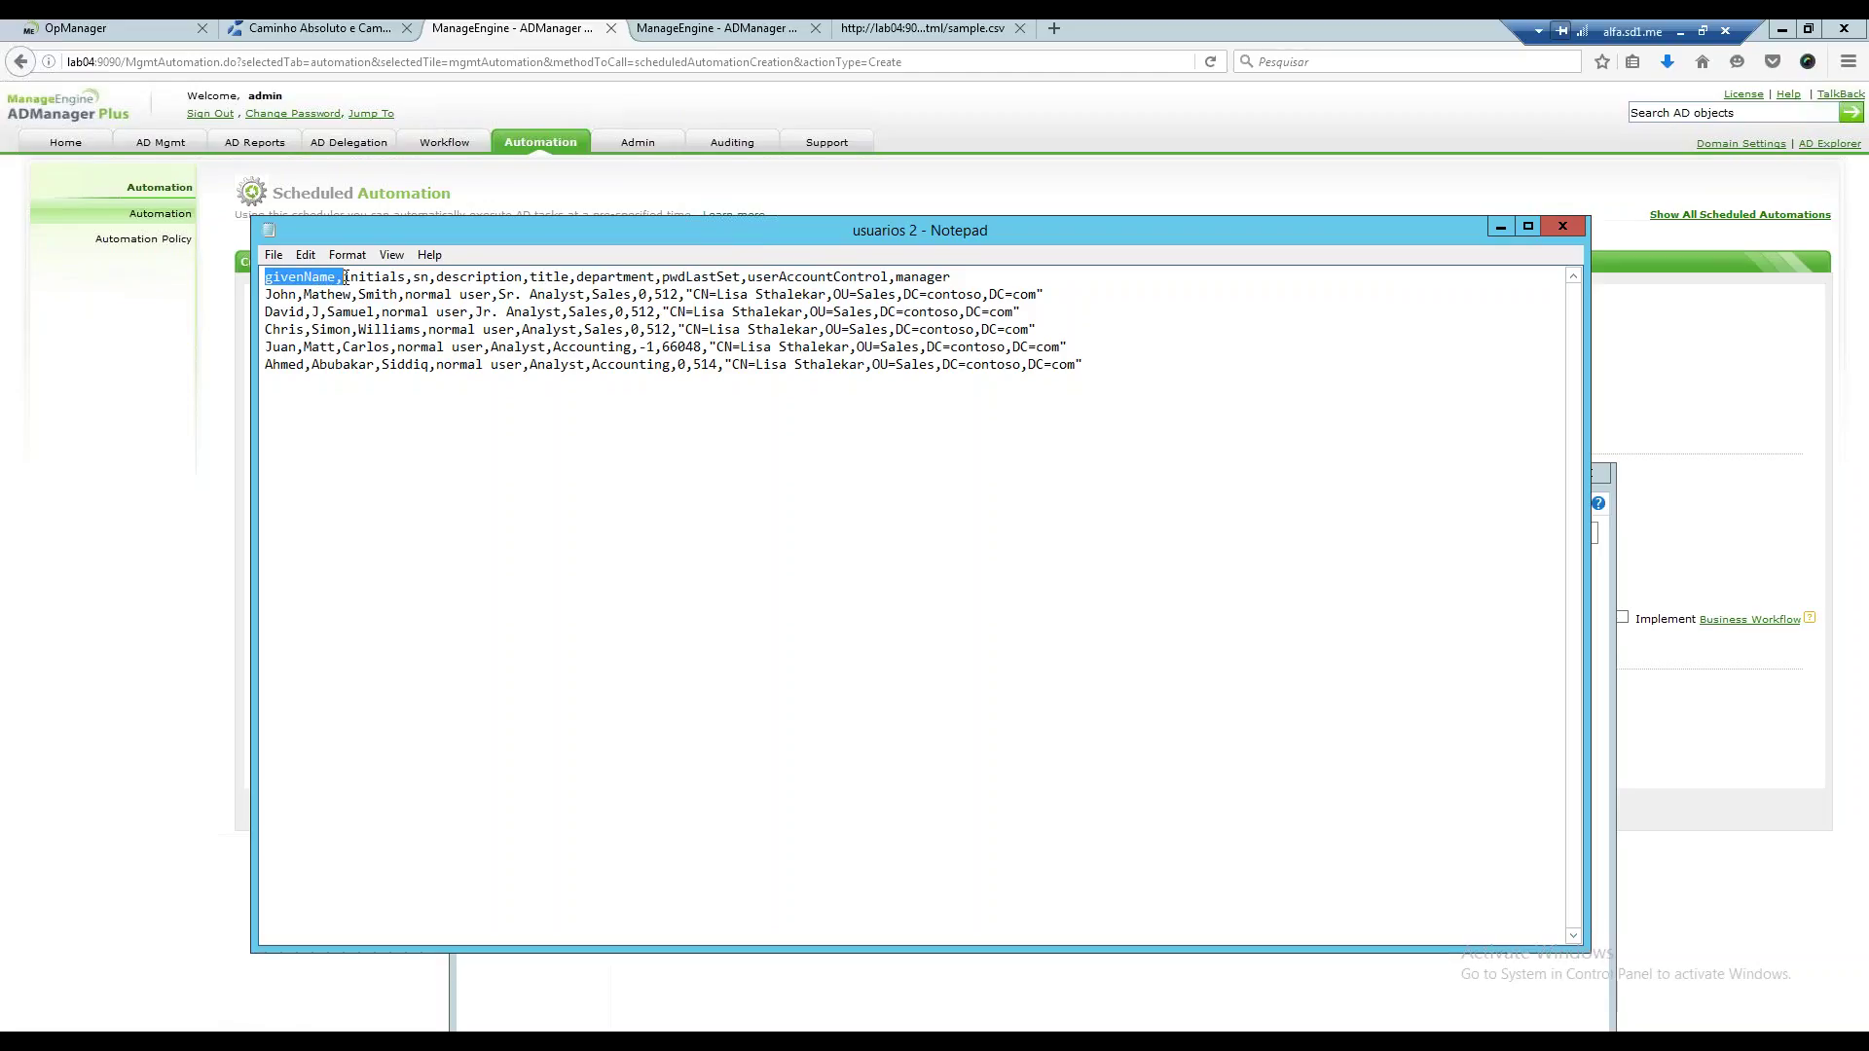
{"action": "left_click", "coordinate": [267, 279]}
{"action": "left_click_drag", "start_coordinate": [267, 279], "coordinate": [399, 278]}
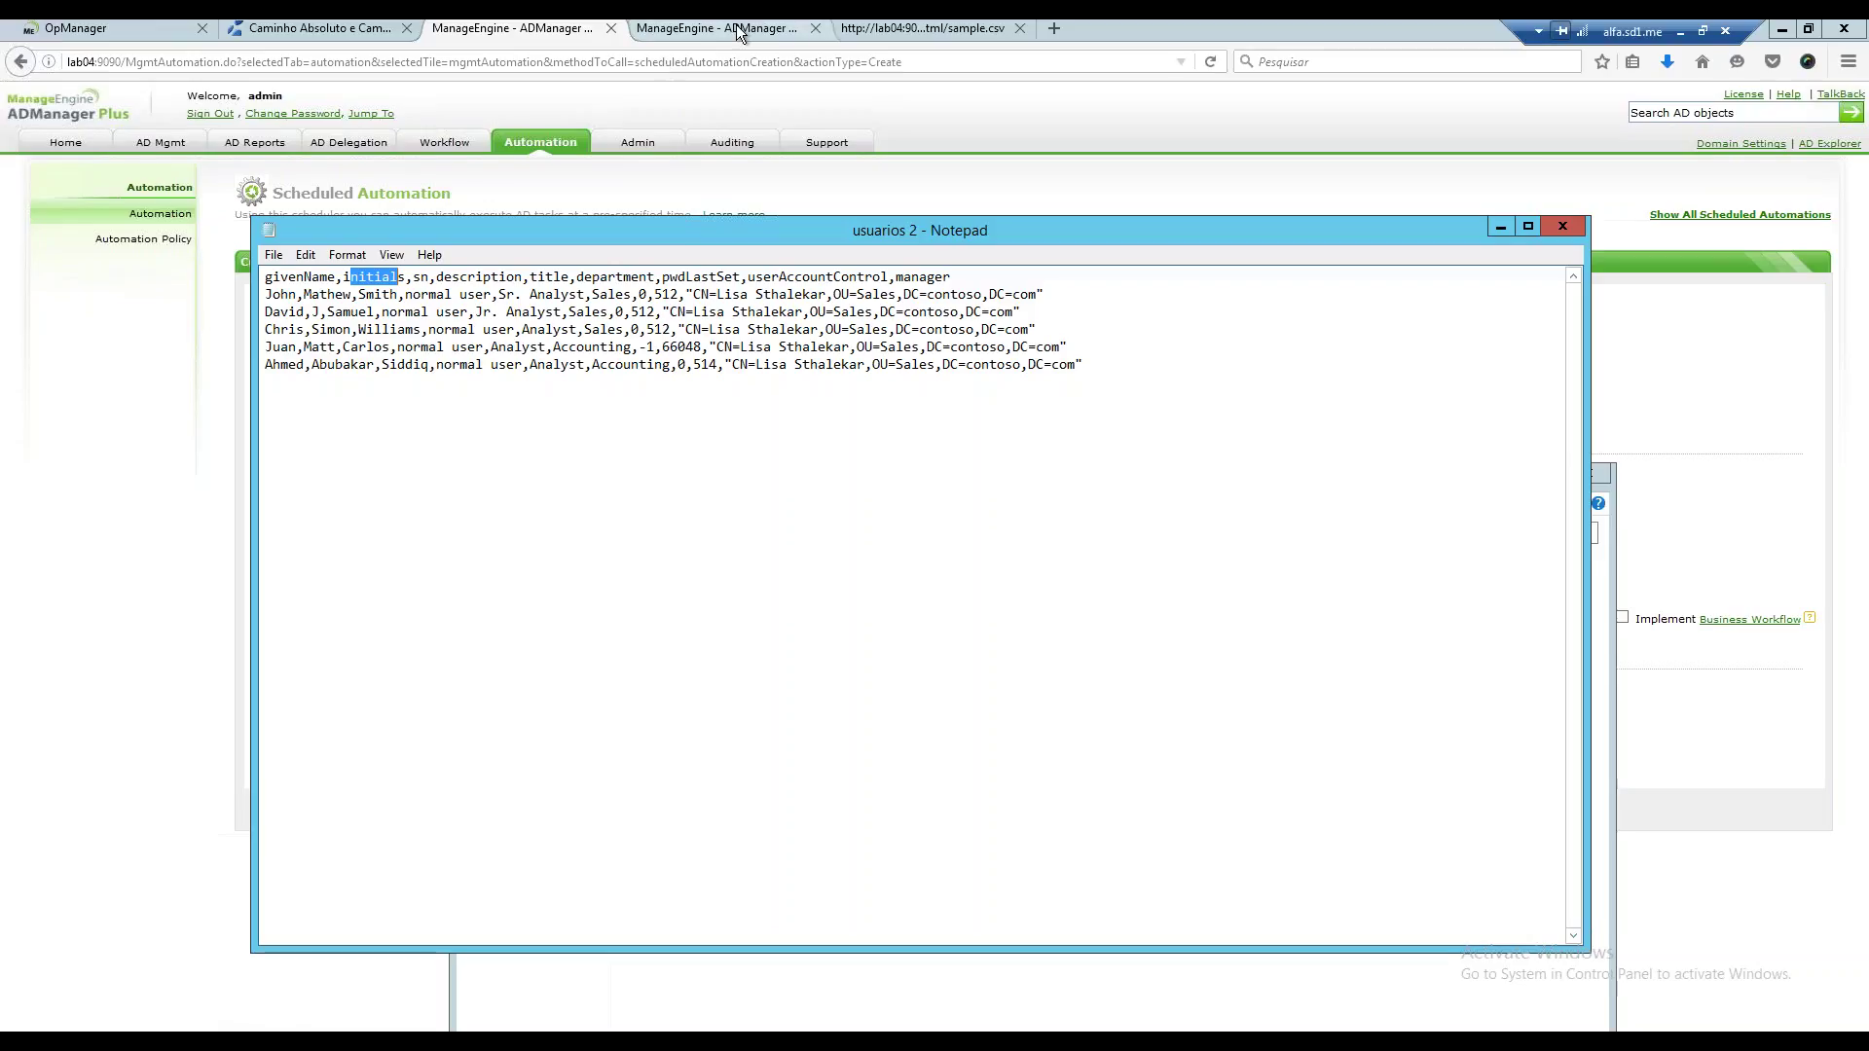
{"action": "left_click", "coordinate": [1504, 228]}
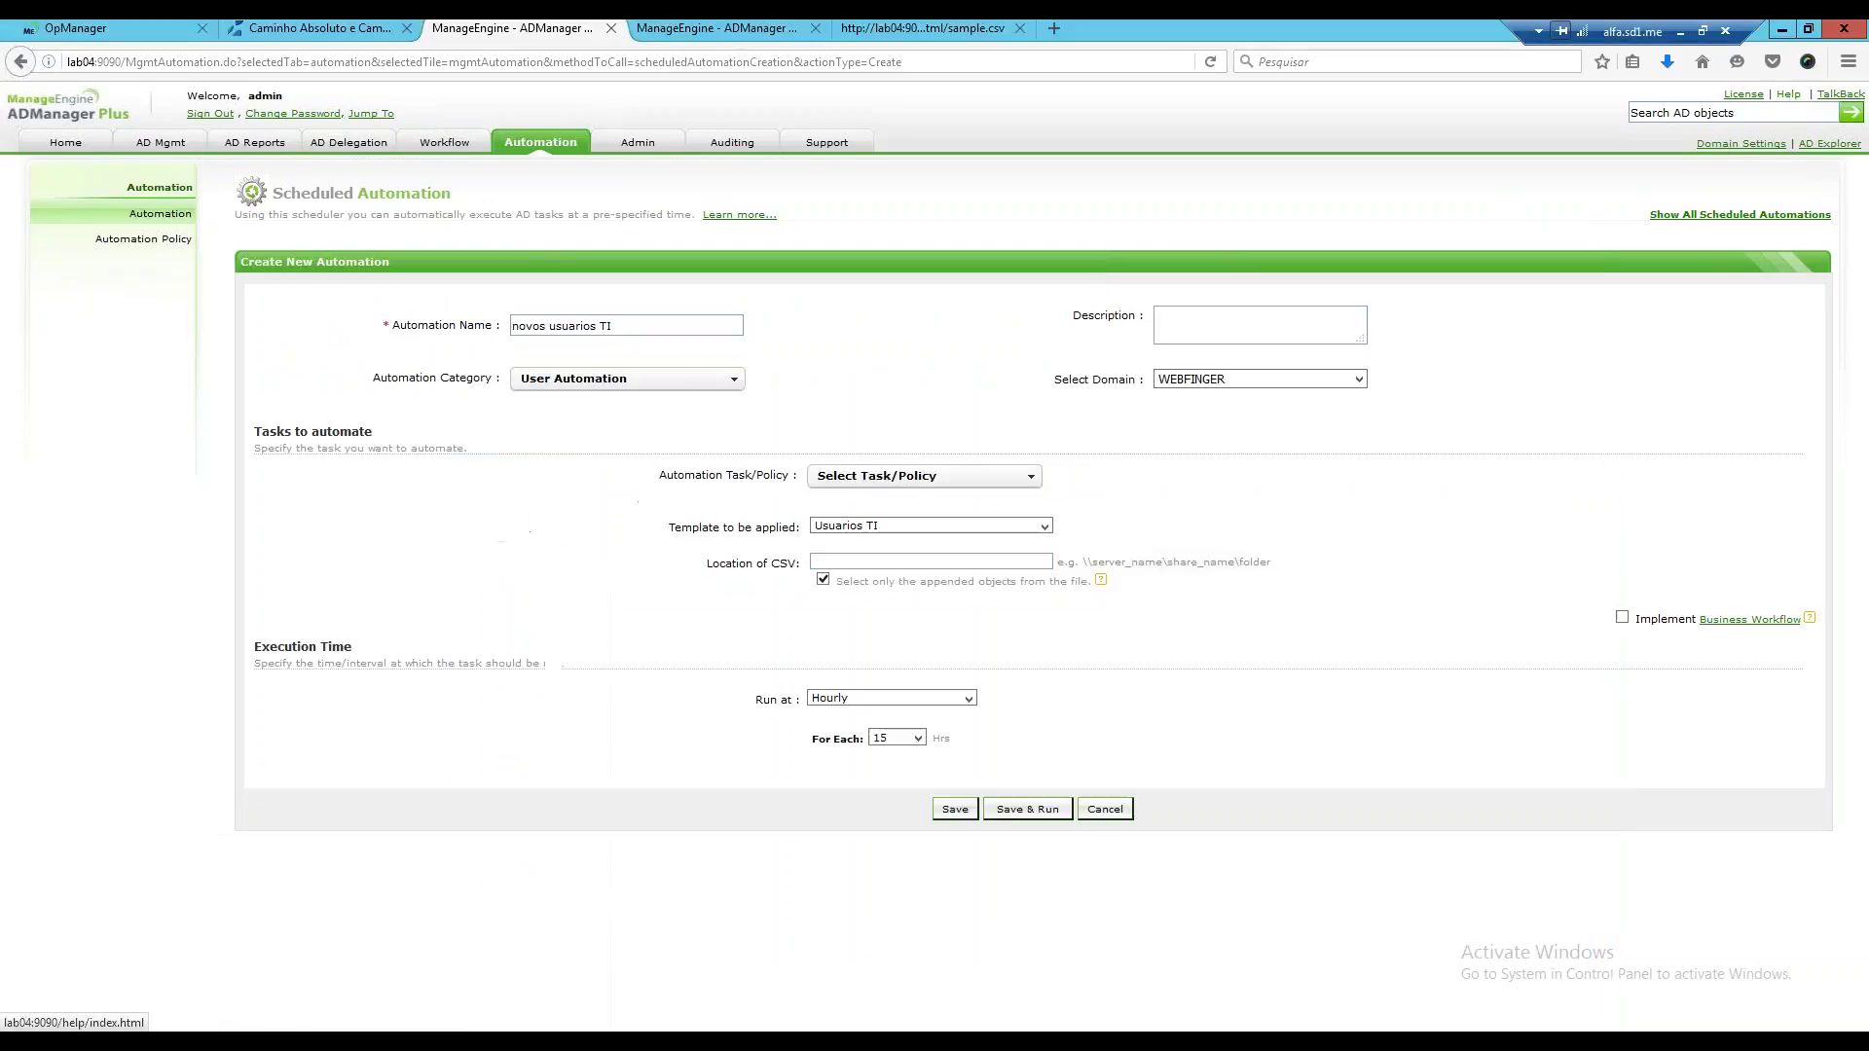
Open Help > CSV Import > Create Users using CSV, then the supported LDAP attributes list showing givenName.
{"action": "left_click", "coordinate": [1810, 618]}
{"action": "left_click", "coordinate": [1809, 618]}
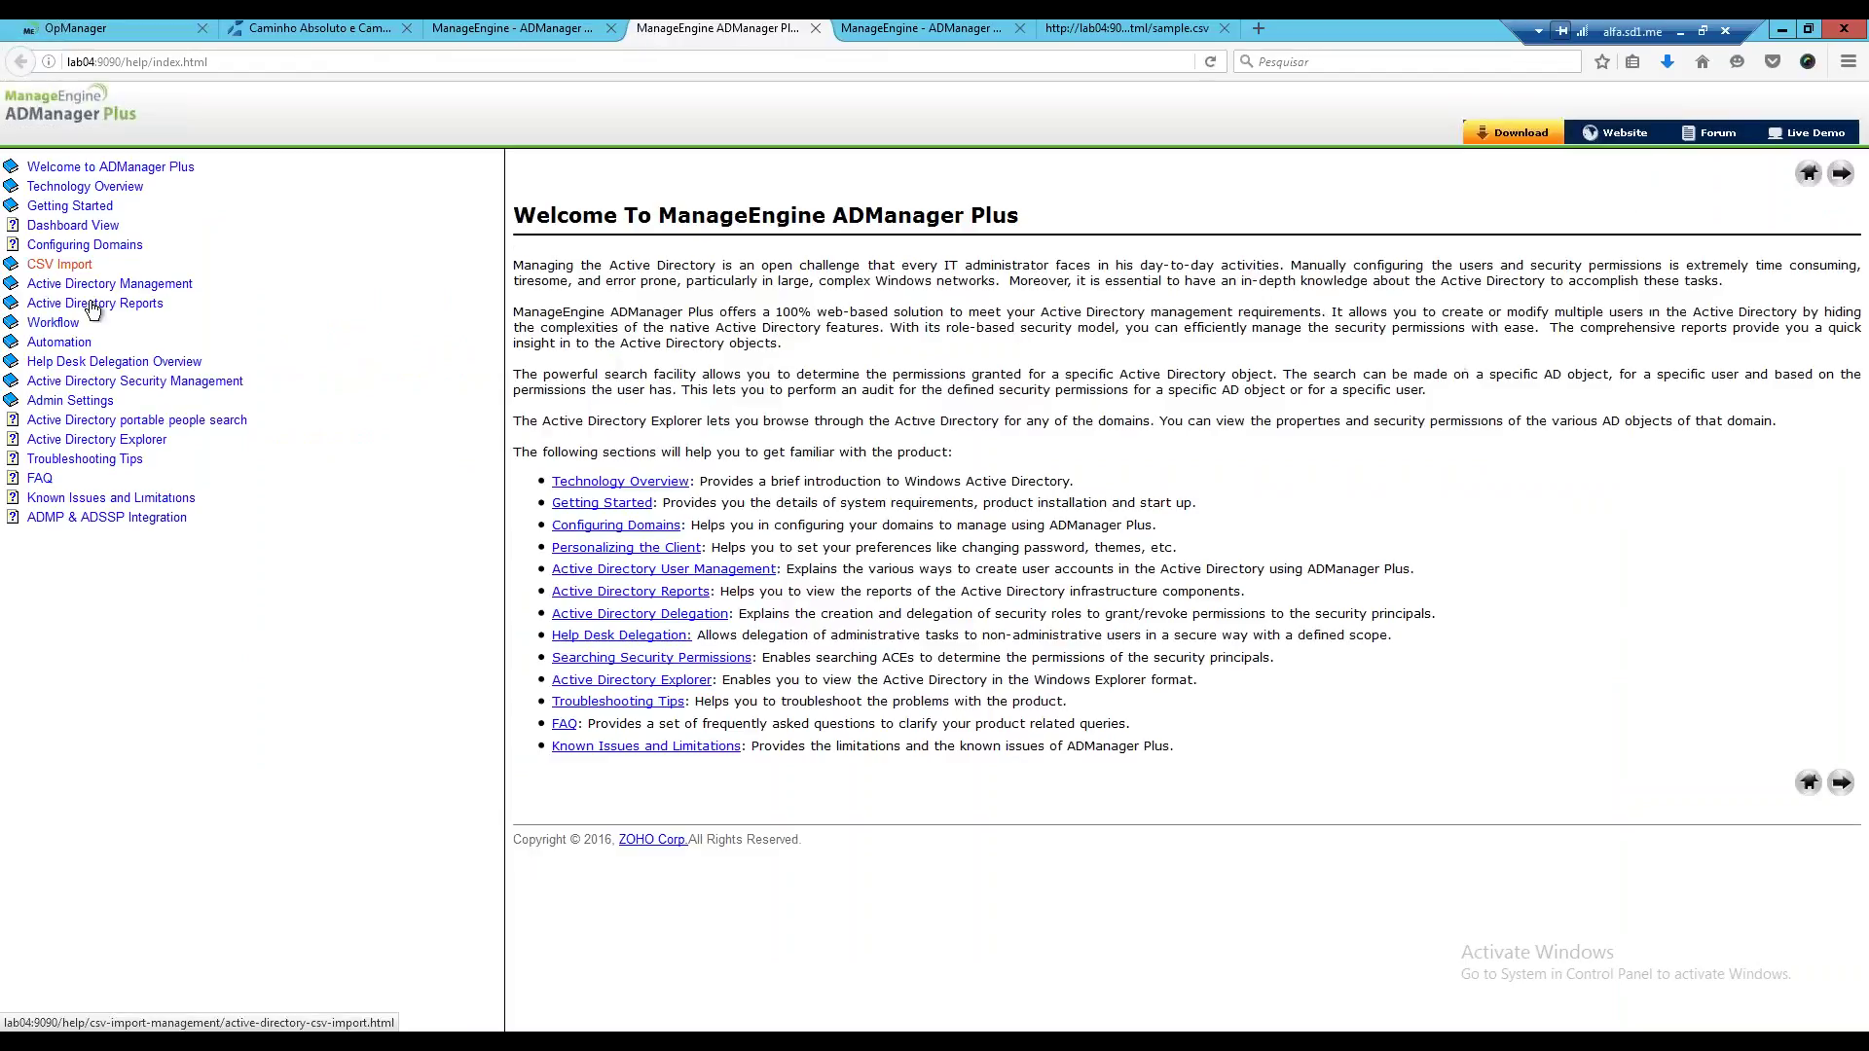
{"action": "left_click", "coordinate": [68, 264]}
{"action": "left_click", "coordinate": [133, 288]}
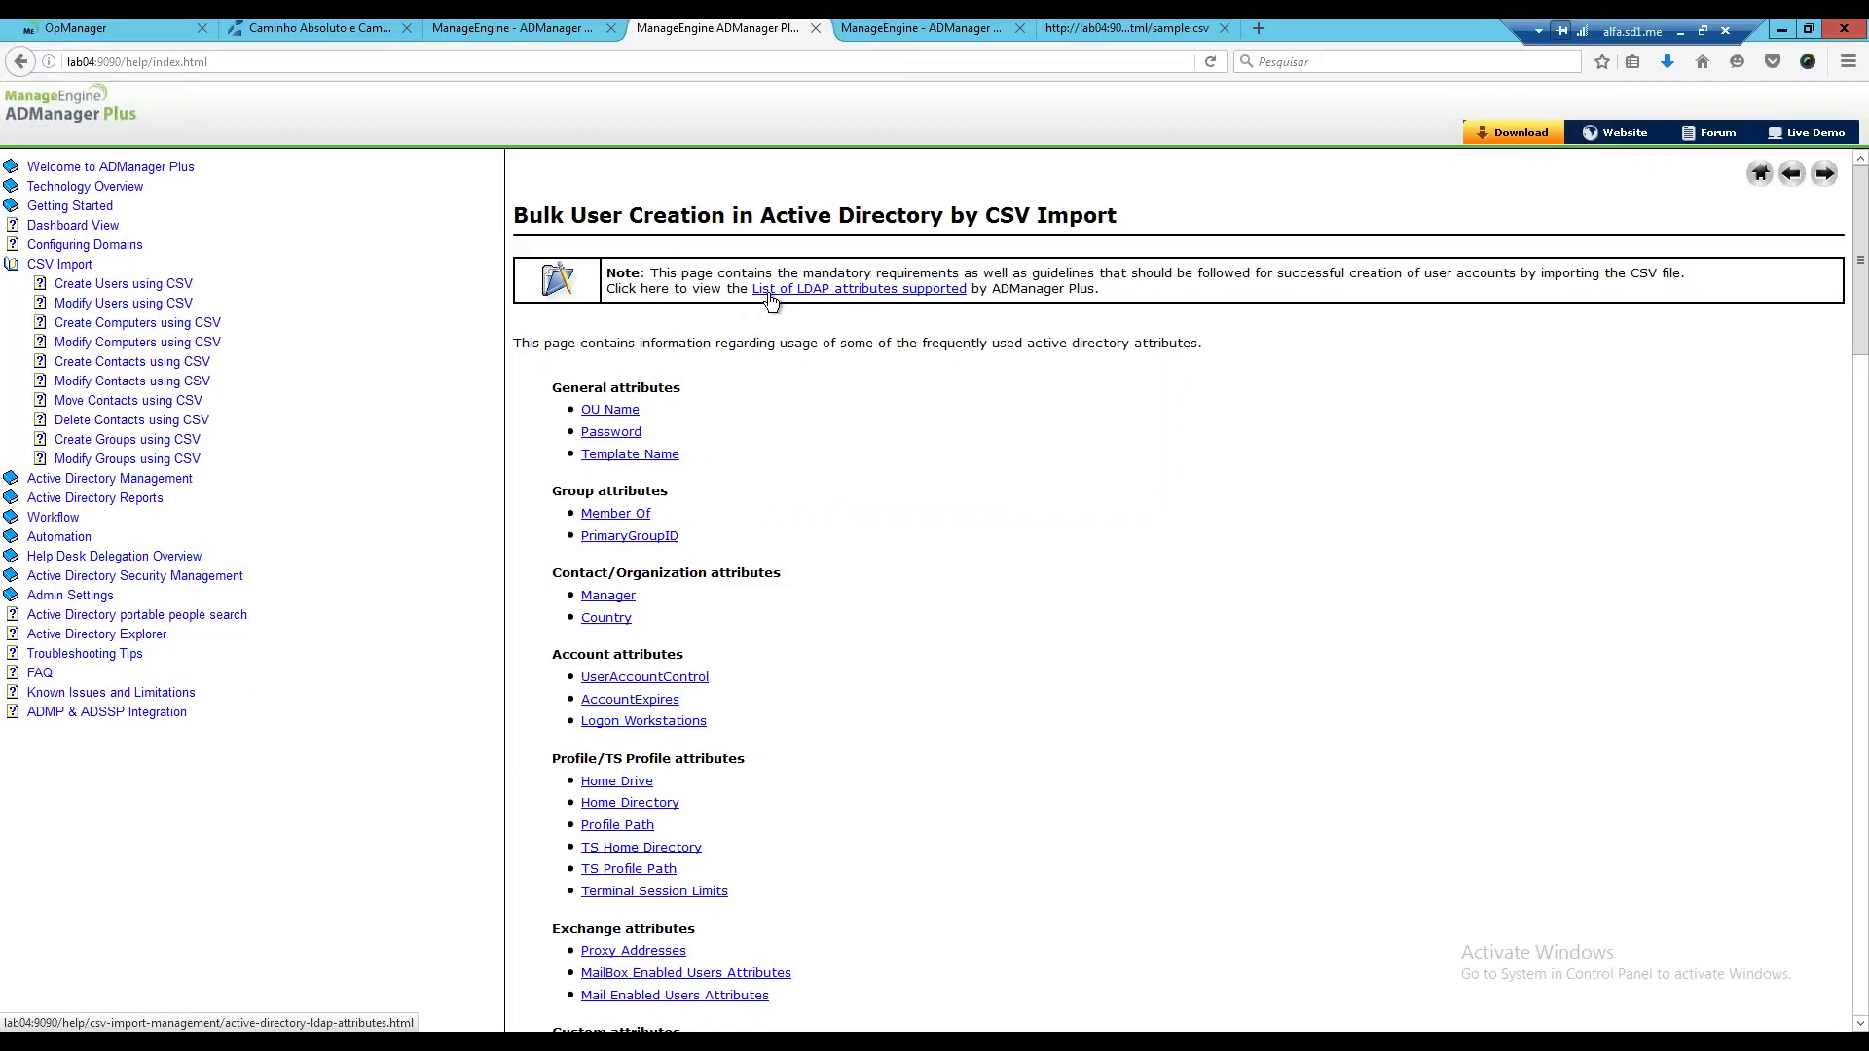
{"action": "left_click", "coordinate": [869, 289]}
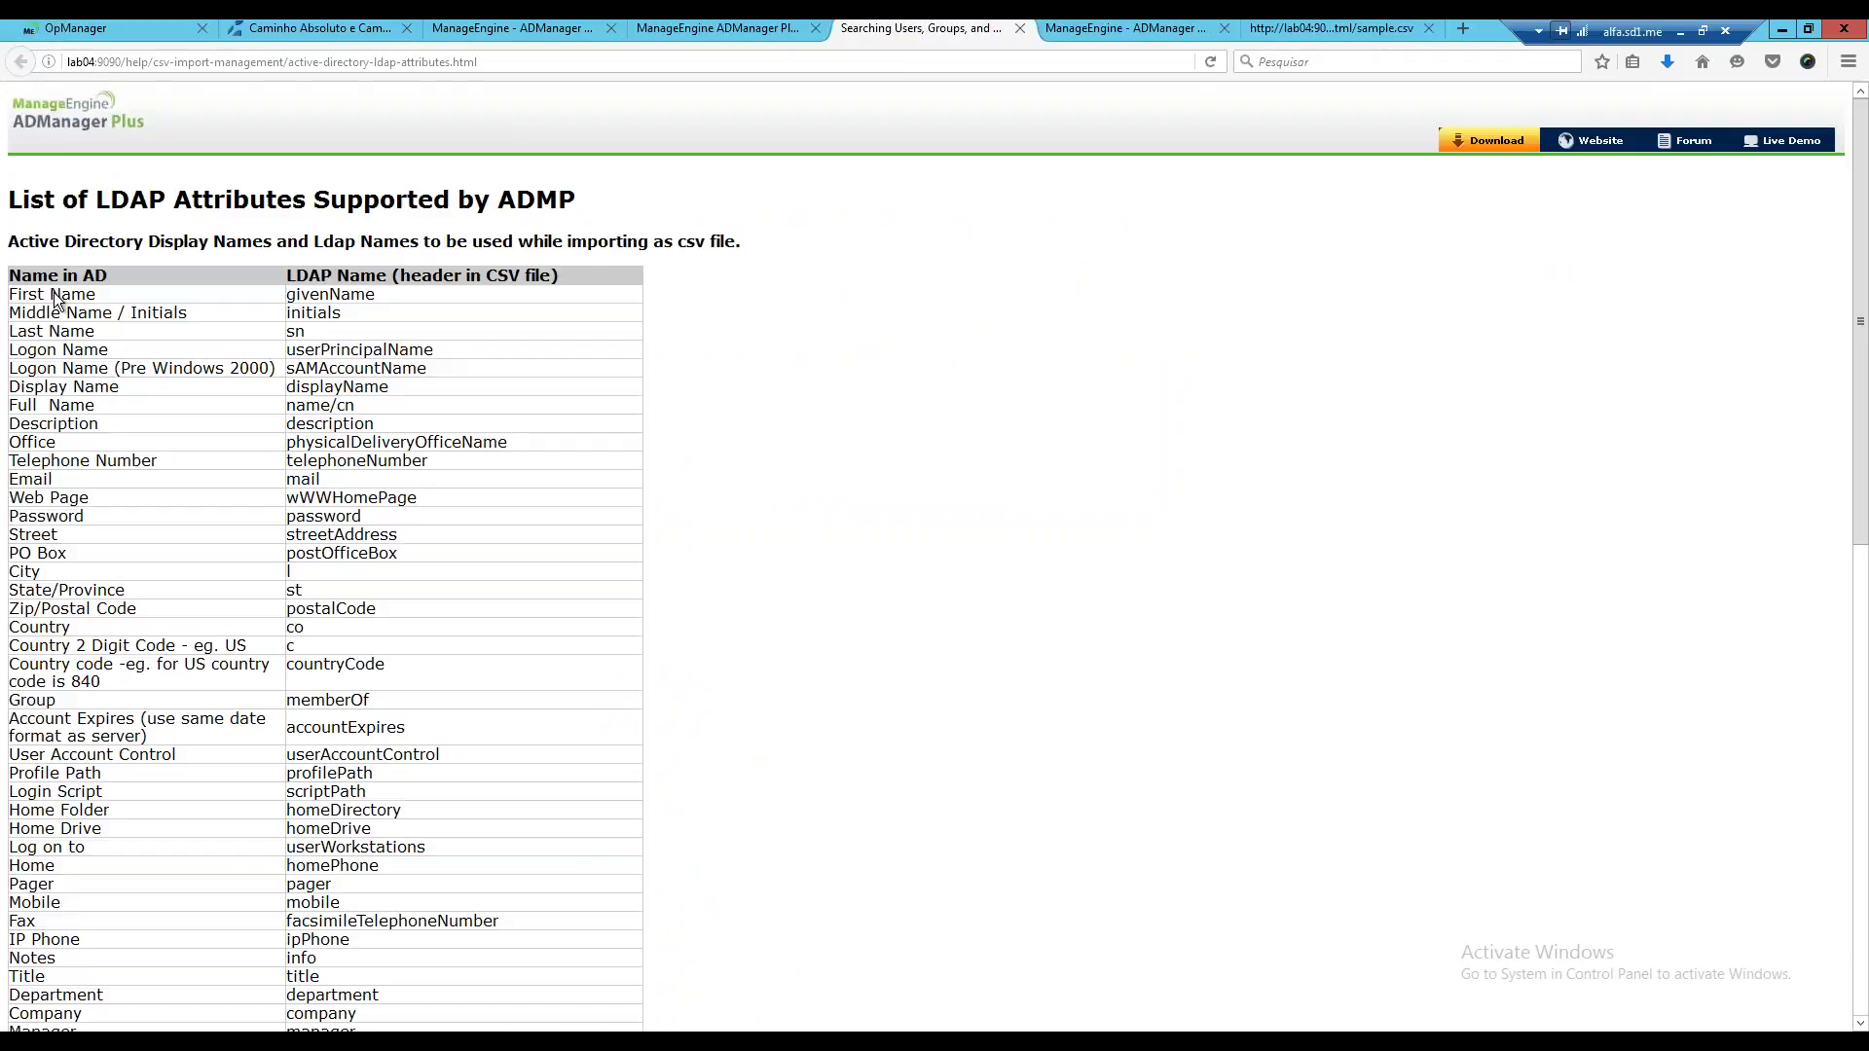
{"action": "left_click_drag", "start_coordinate": [382, 295], "coordinate": [285, 295]}
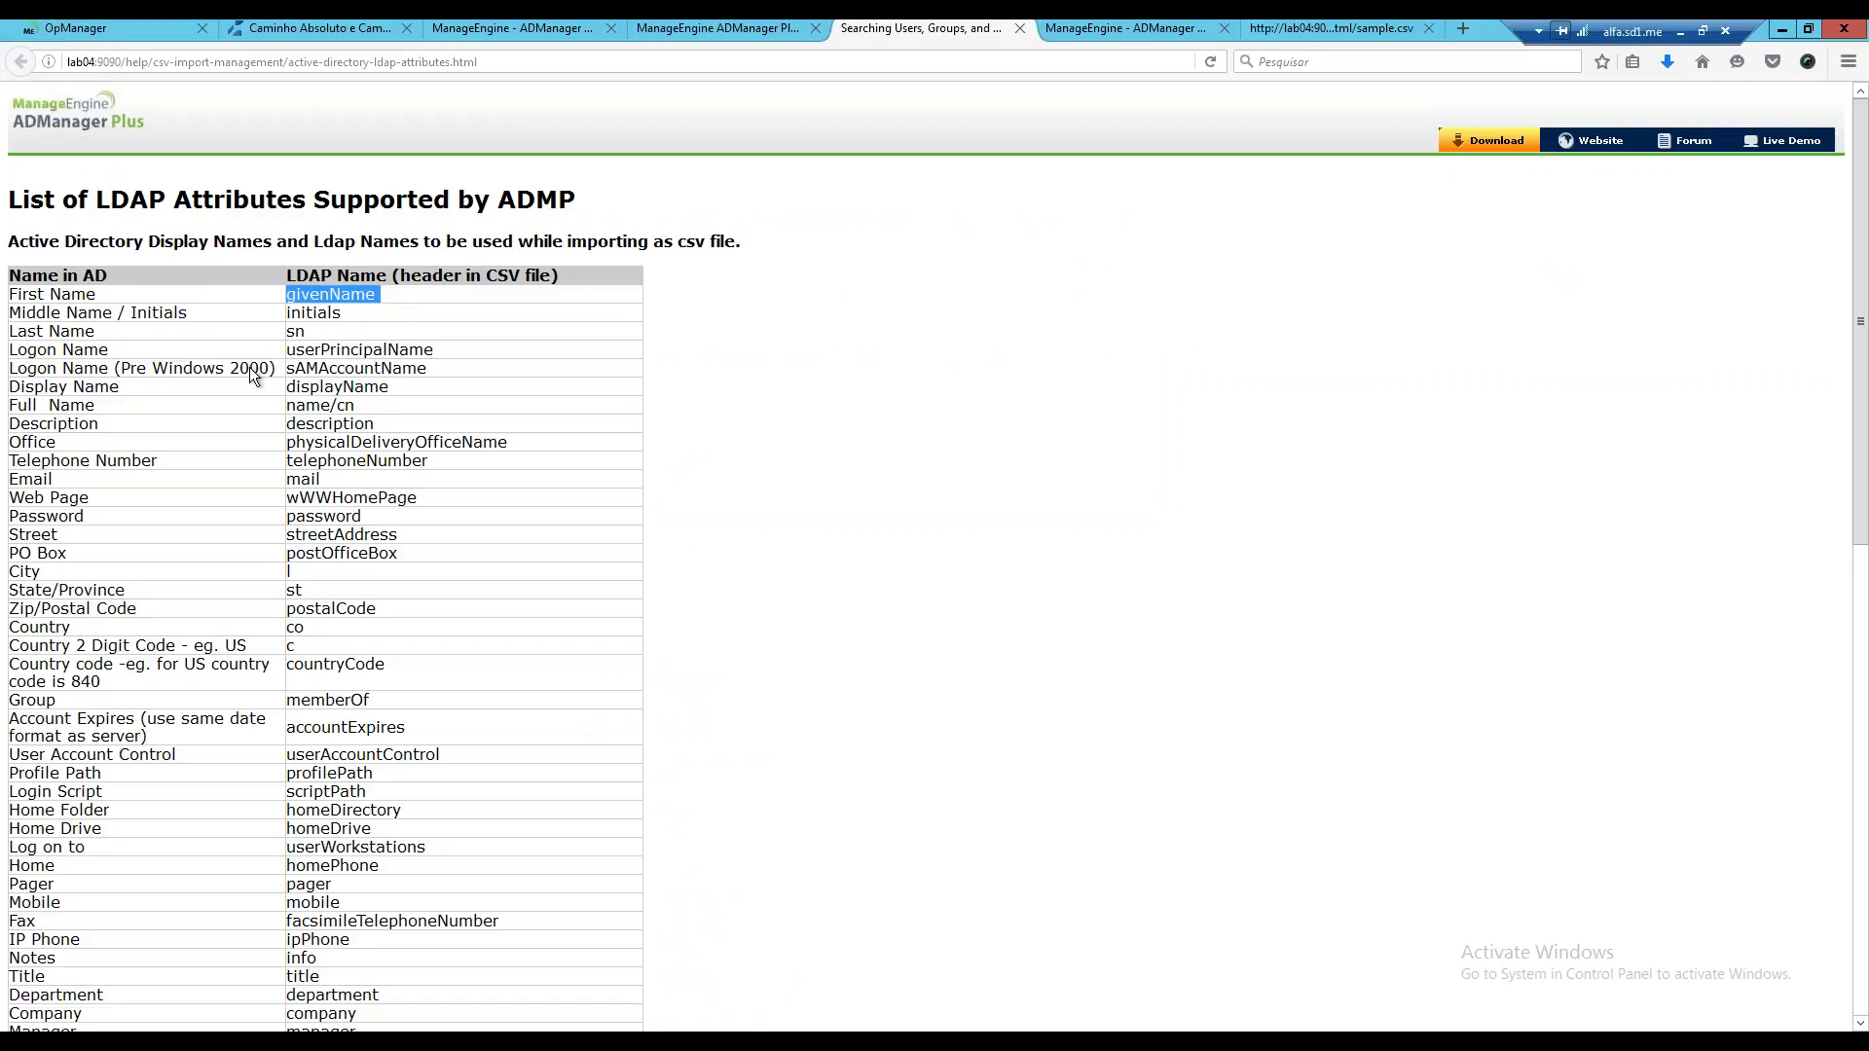
Start a new Notepad document and type the header line givenName,sn.
{"action": "left_click_drag", "start_coordinate": [44, 331], "coordinate": [9, 331]}
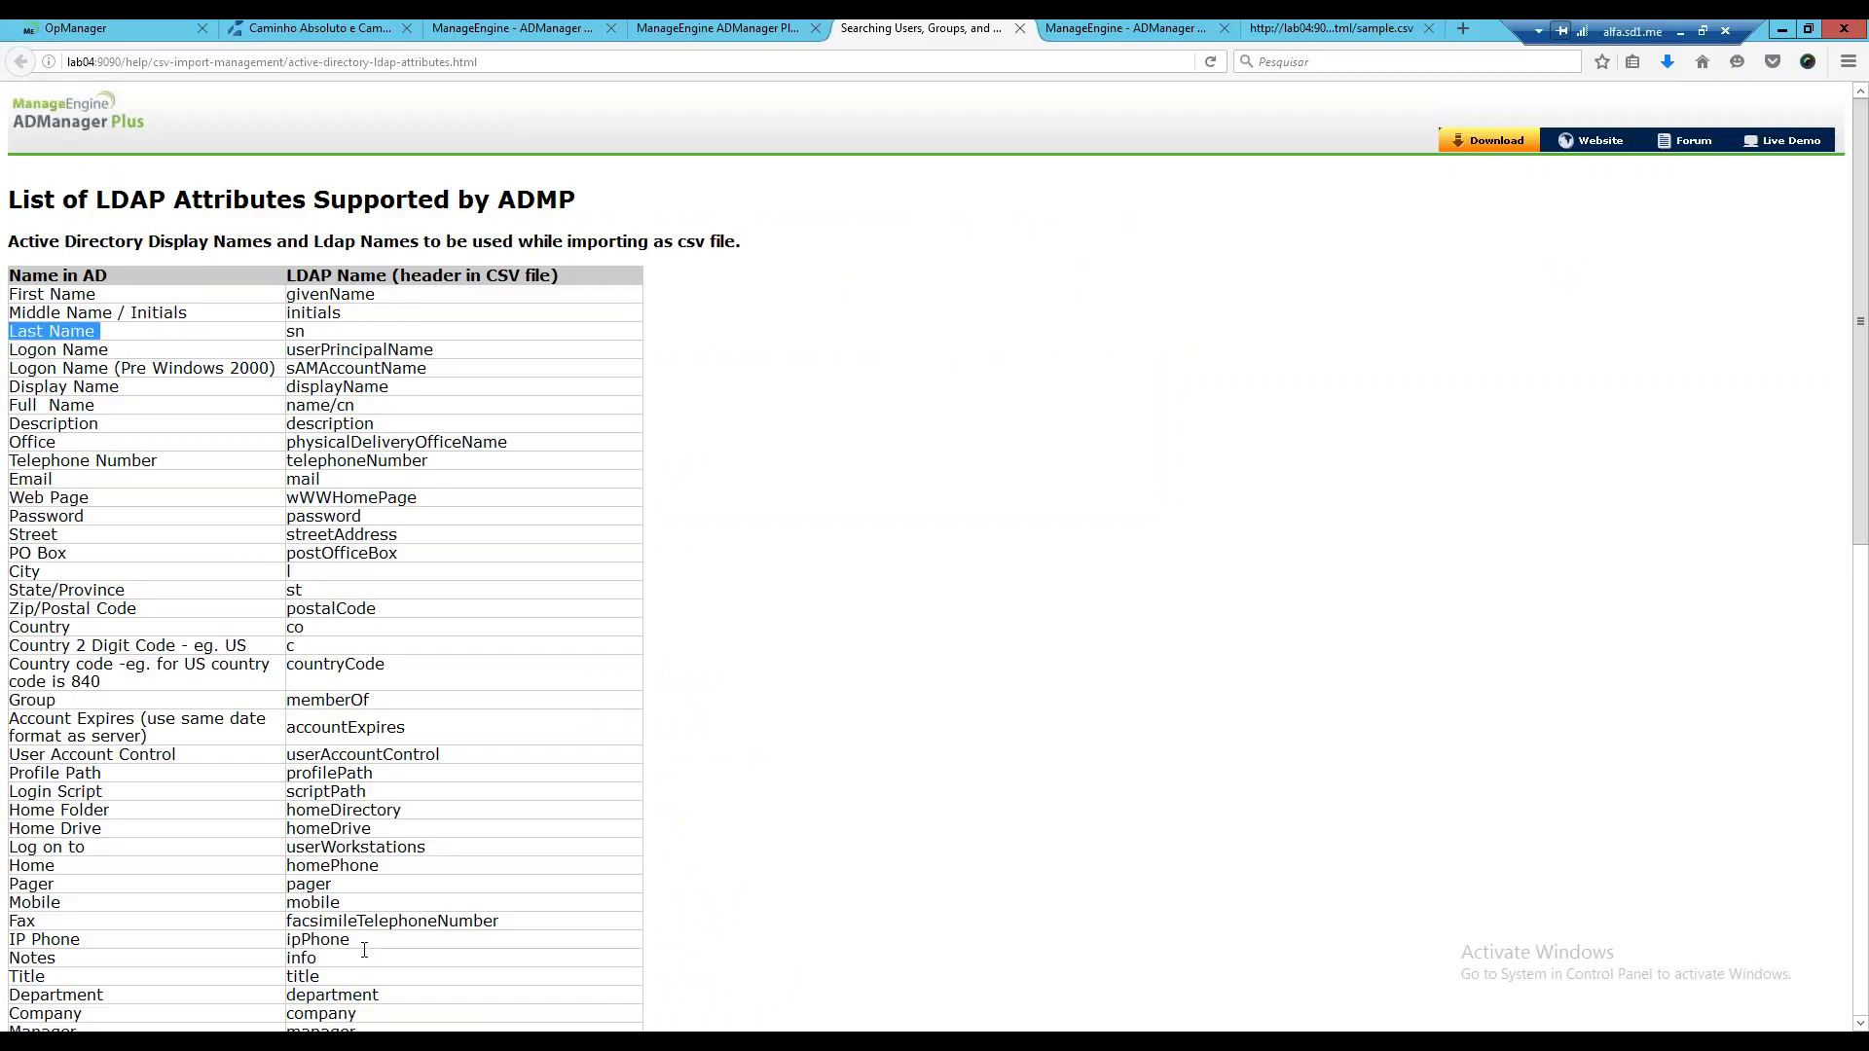
{"action": "right_click", "coordinate": [502, 1042]}
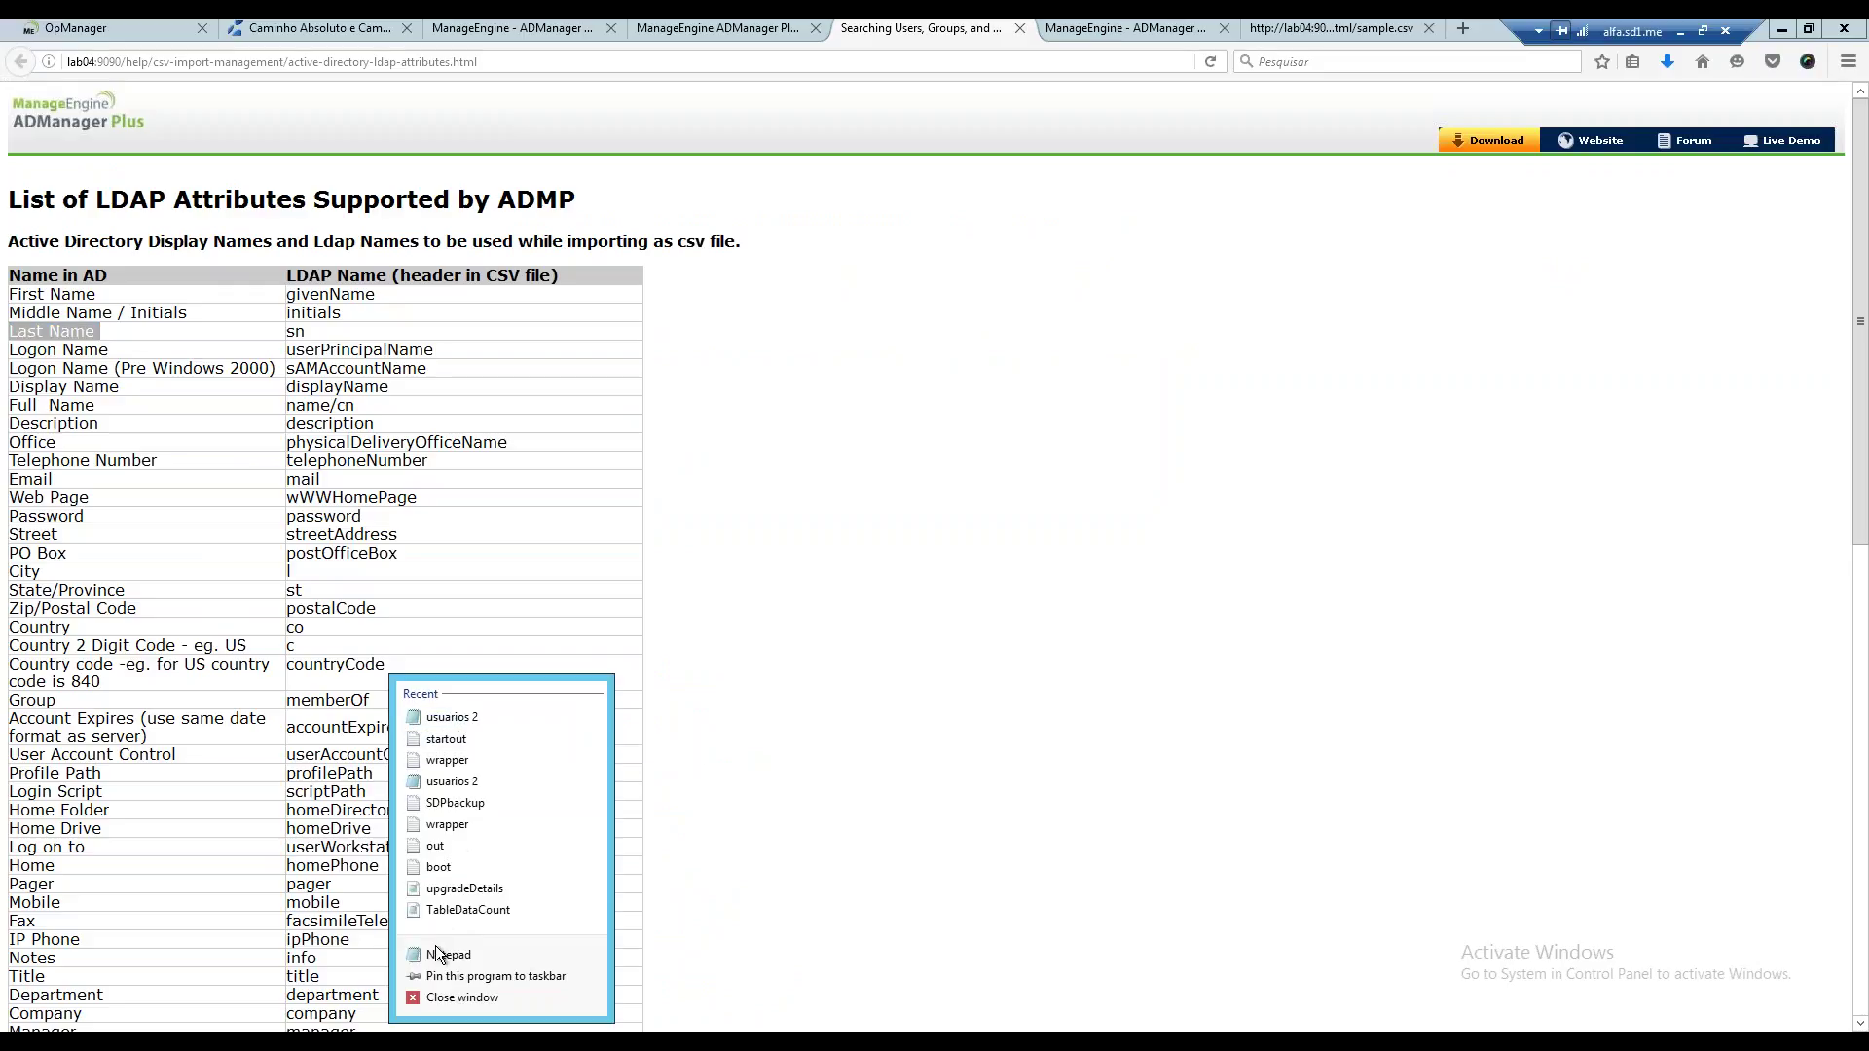
{"action": "left_click", "coordinate": [440, 953]}
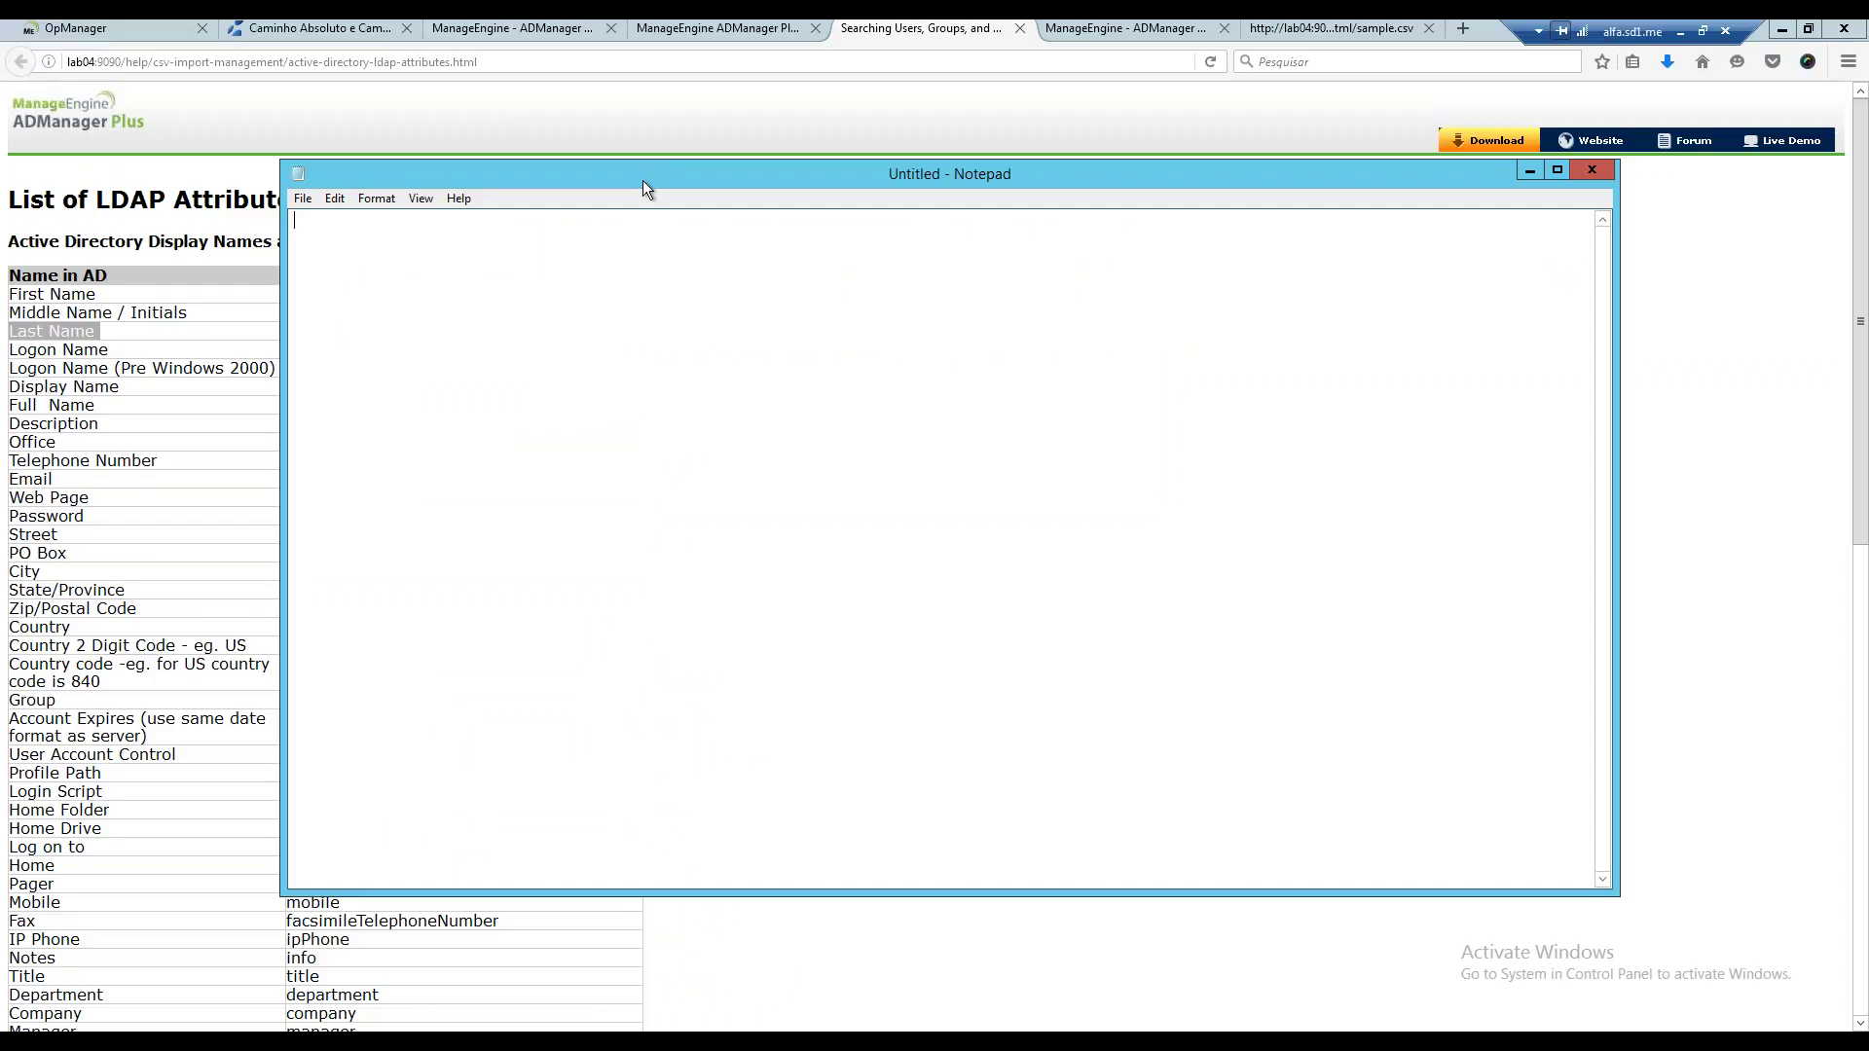
{"action": "left_click_drag", "start_coordinate": [643, 181], "coordinate": [1009, 235]}
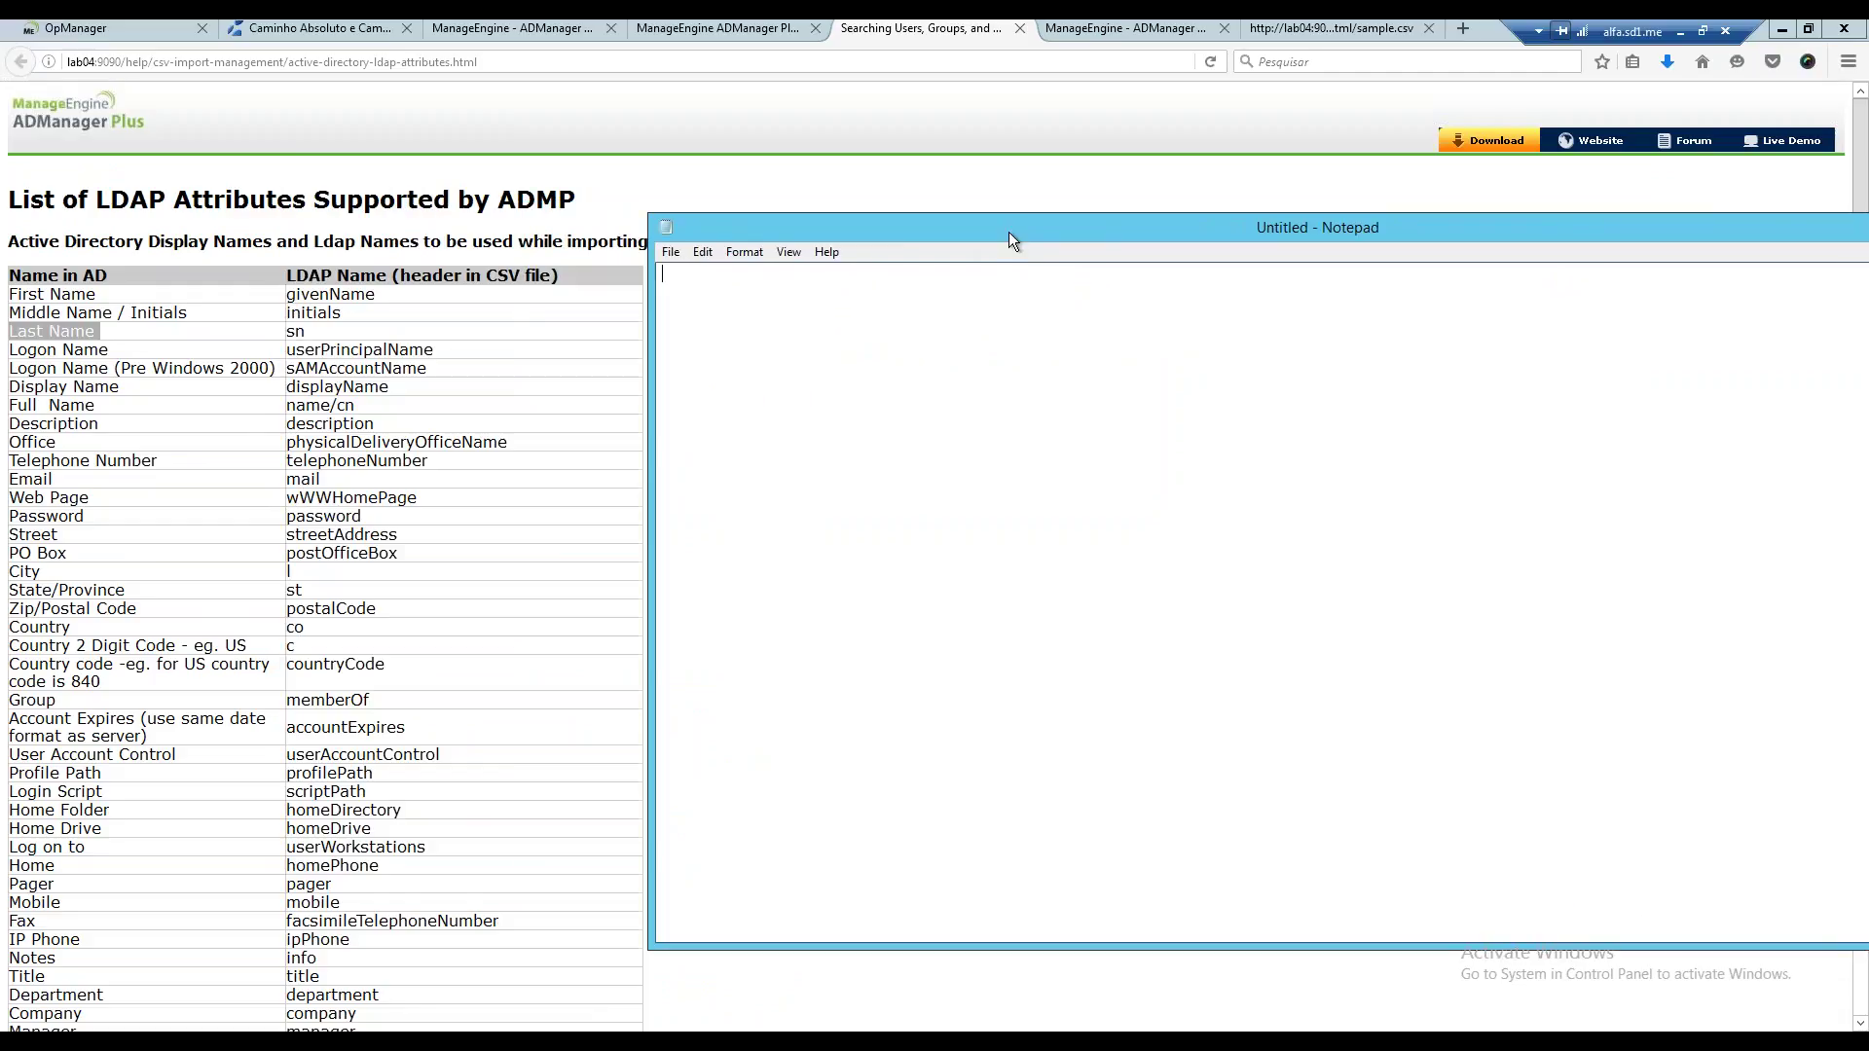
{"action": "type", "text": "givennamName,sn"}
Add two user rows, each with a first name and last name separated by a comma.
{"action": "left_click_drag", "start_coordinate": [1019, 224], "coordinate": [790, 214]}
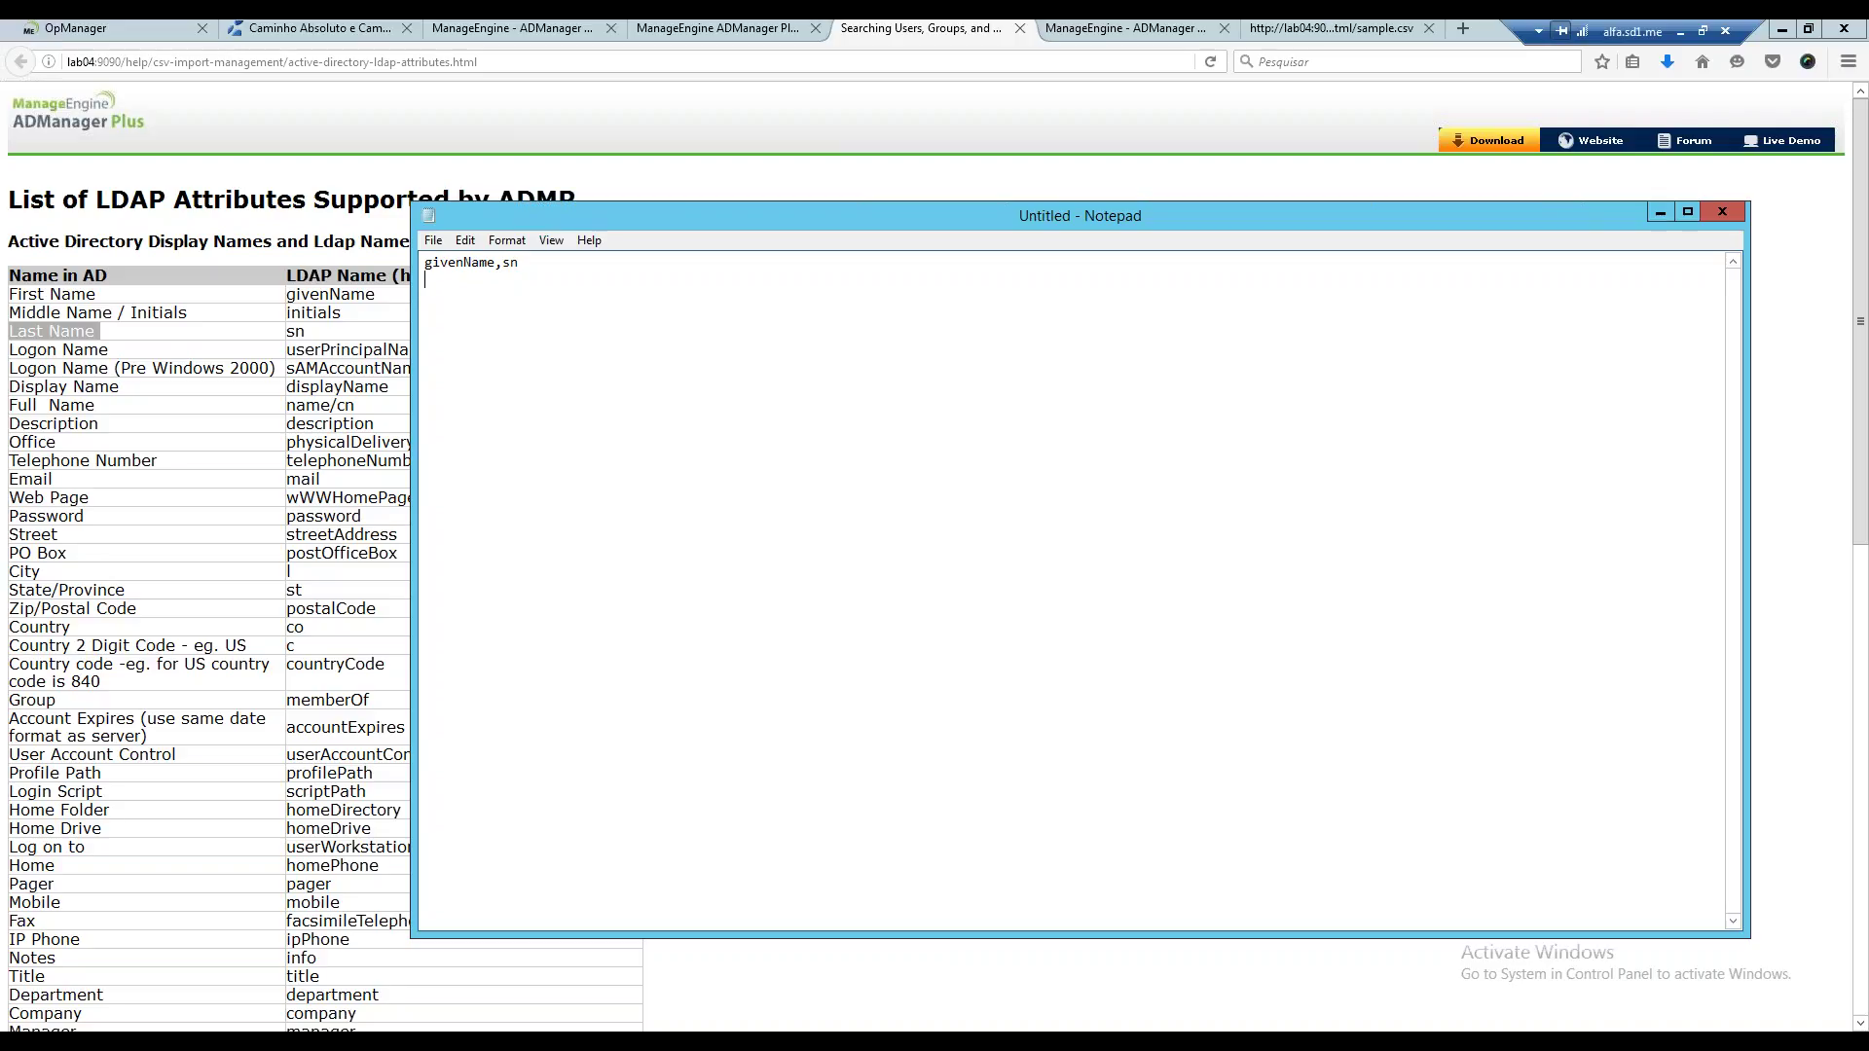
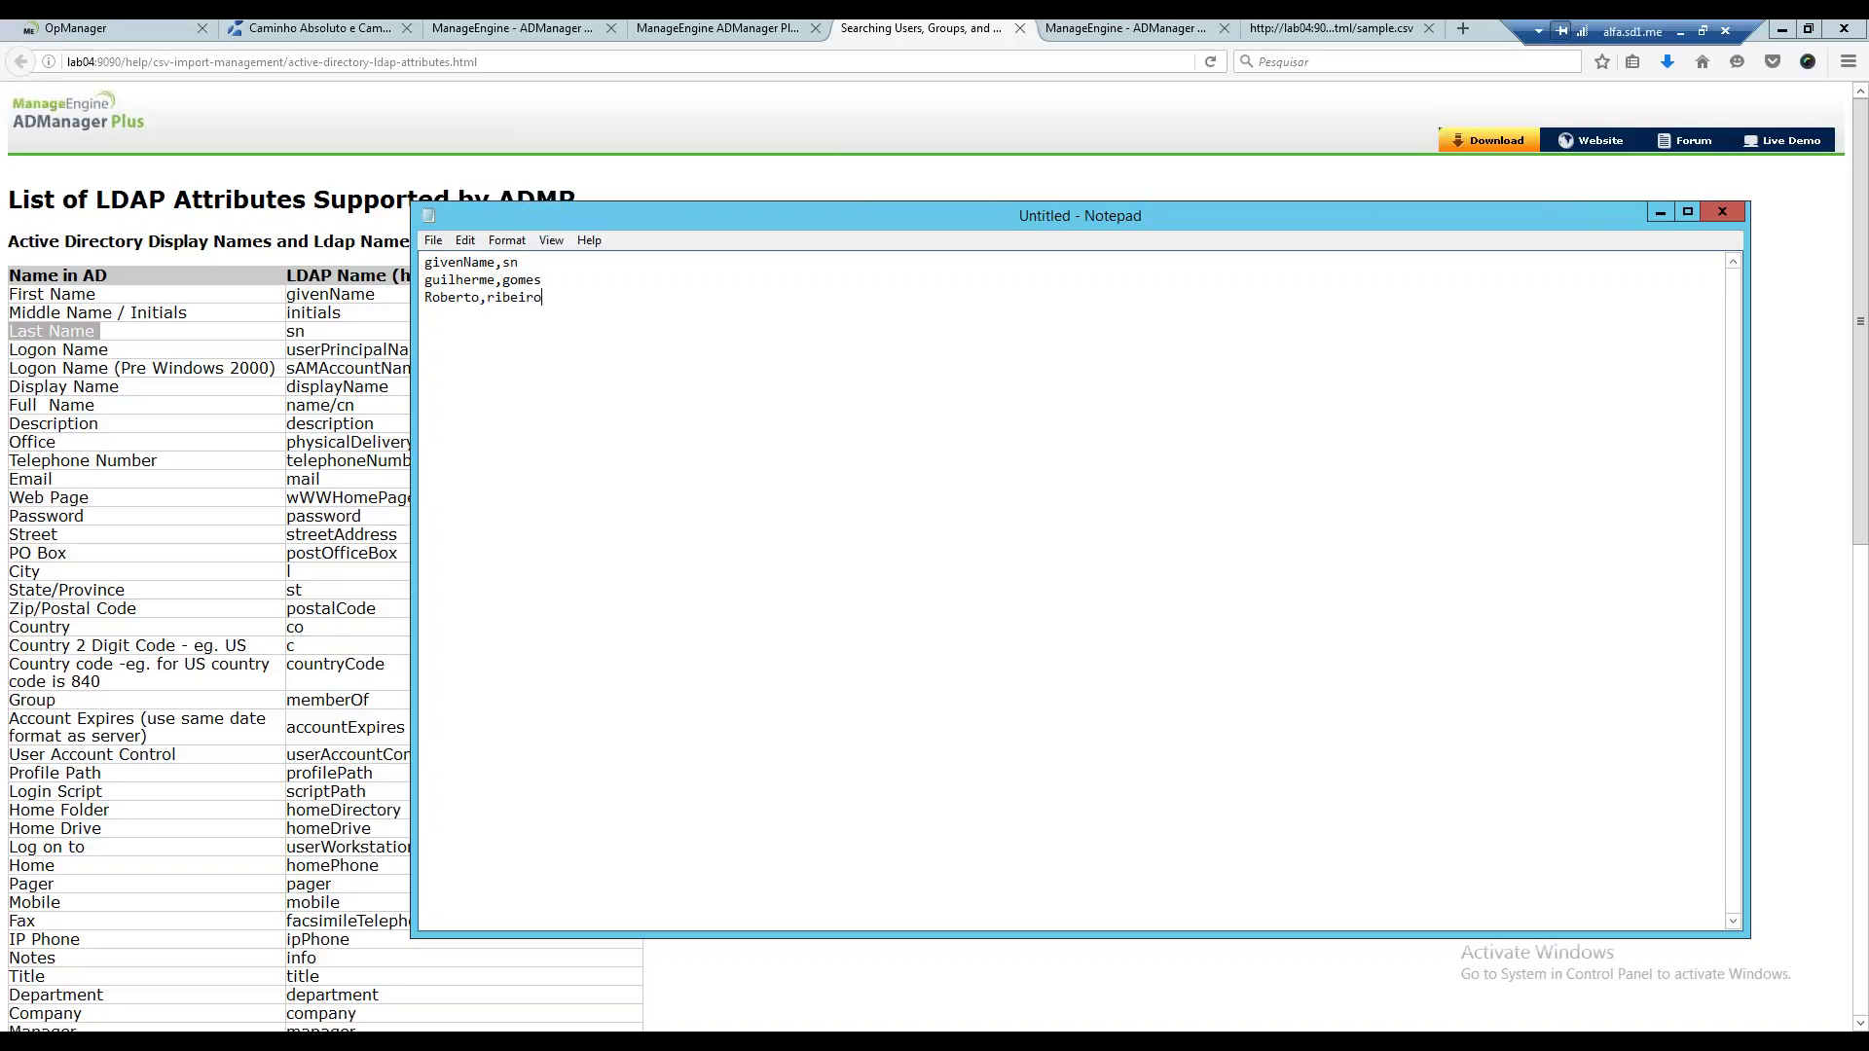
Save the Notepad document as 'usuarios de ti' and return to the LDAP attributes page.
{"action": "left_click", "coordinate": [429, 240]}
{"action": "left_click", "coordinate": [500, 306]}
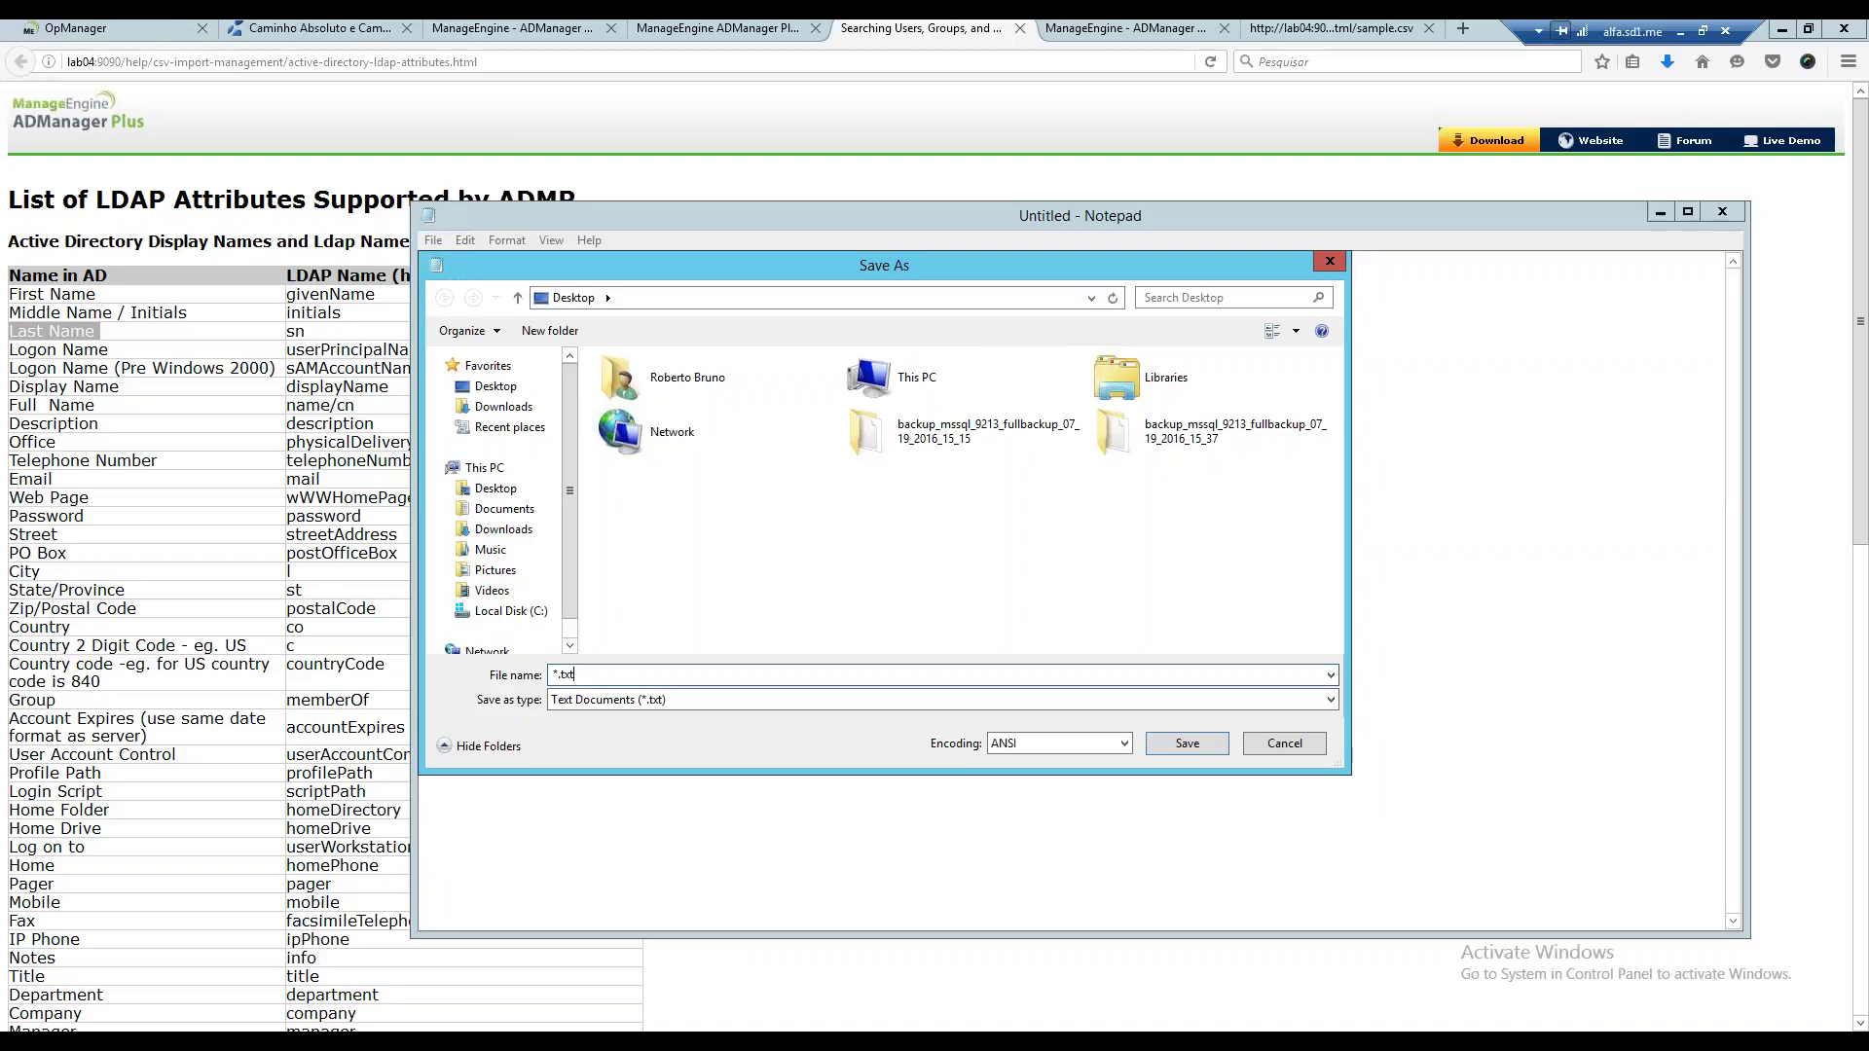
{"action": "type", "text": "usua"}
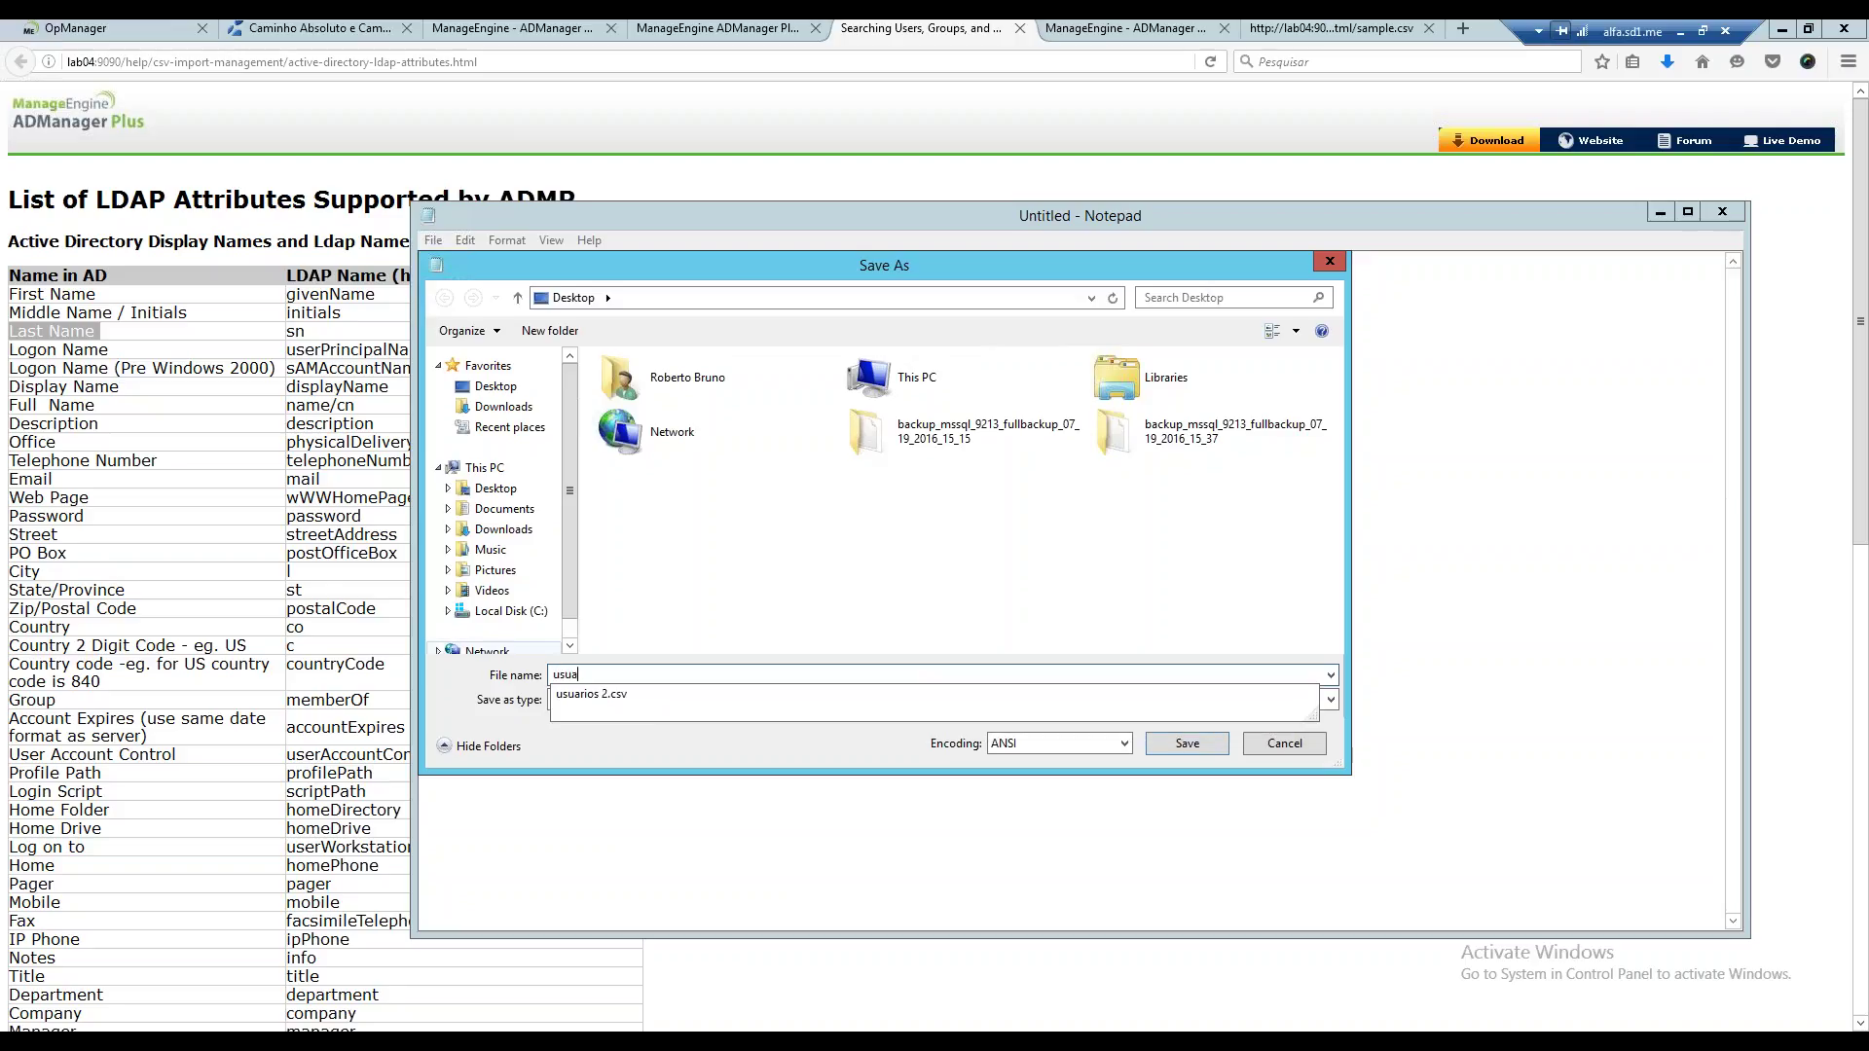
{"action": "type", "text": "rios de ti"}
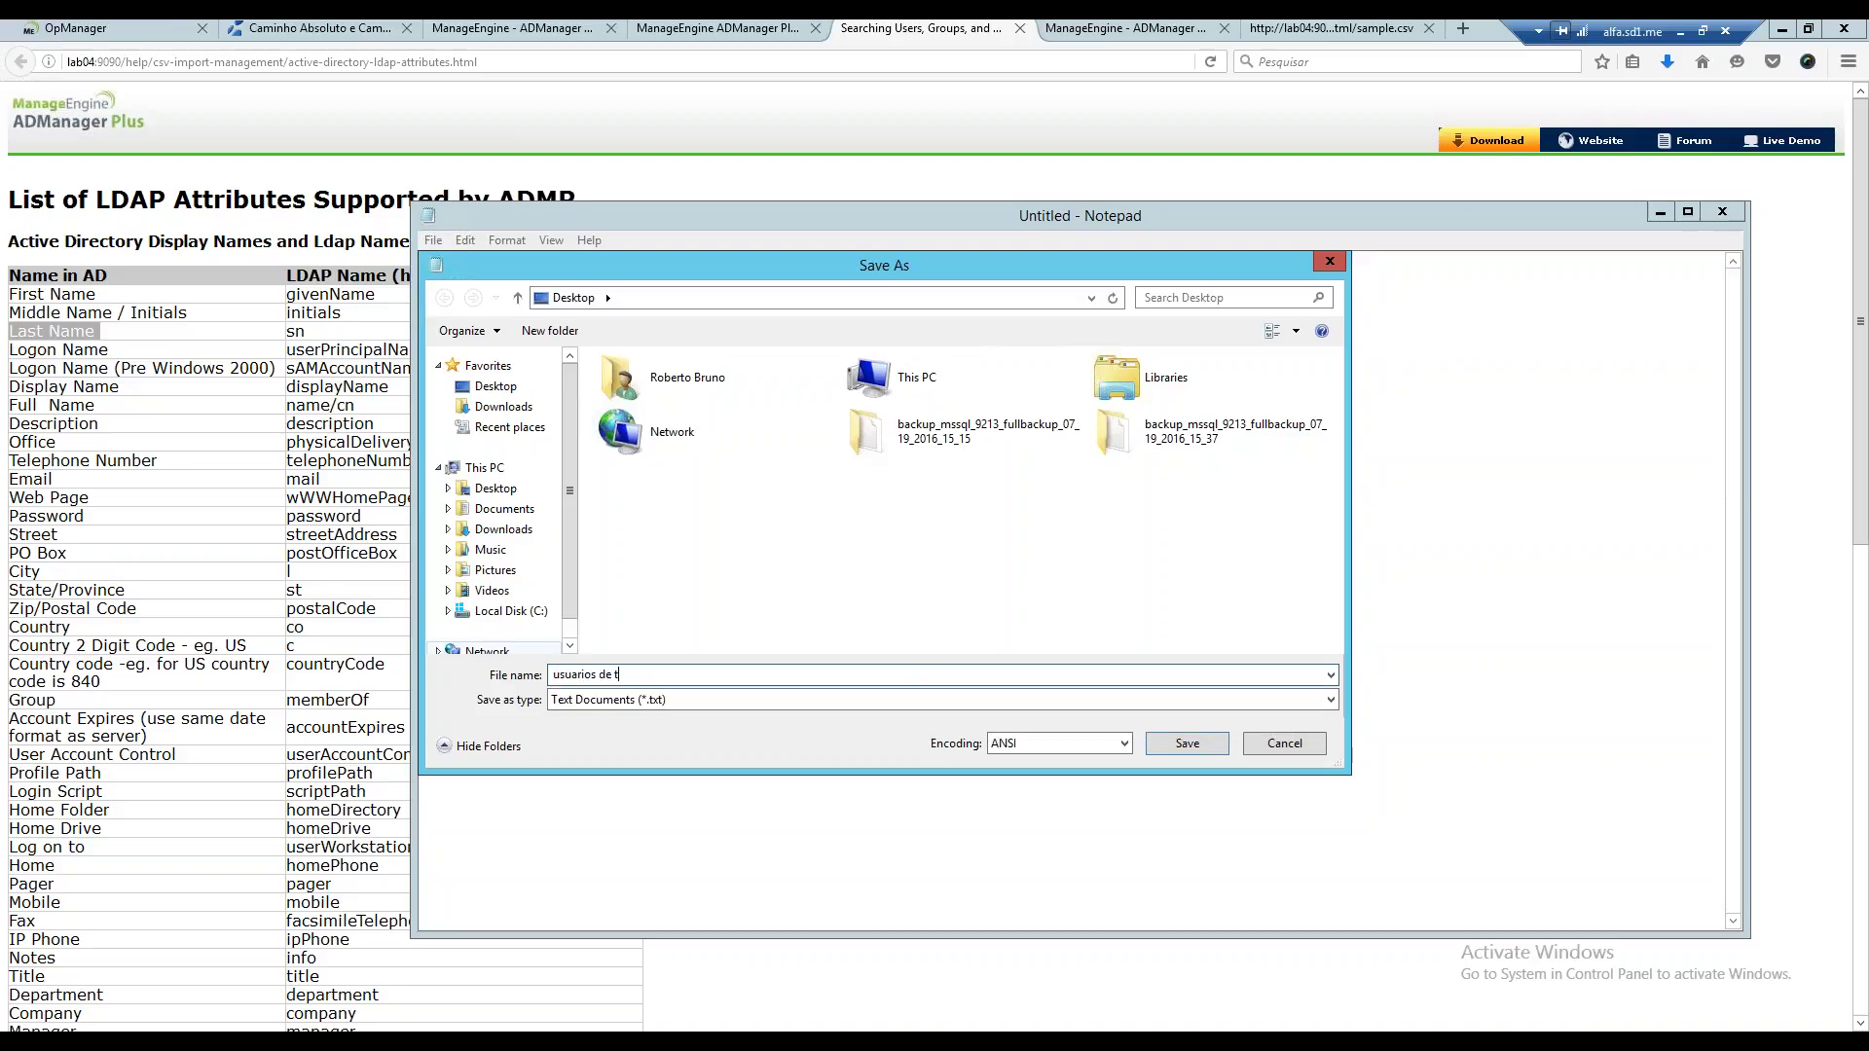
{"action": "left_click", "coordinate": [1188, 744]}
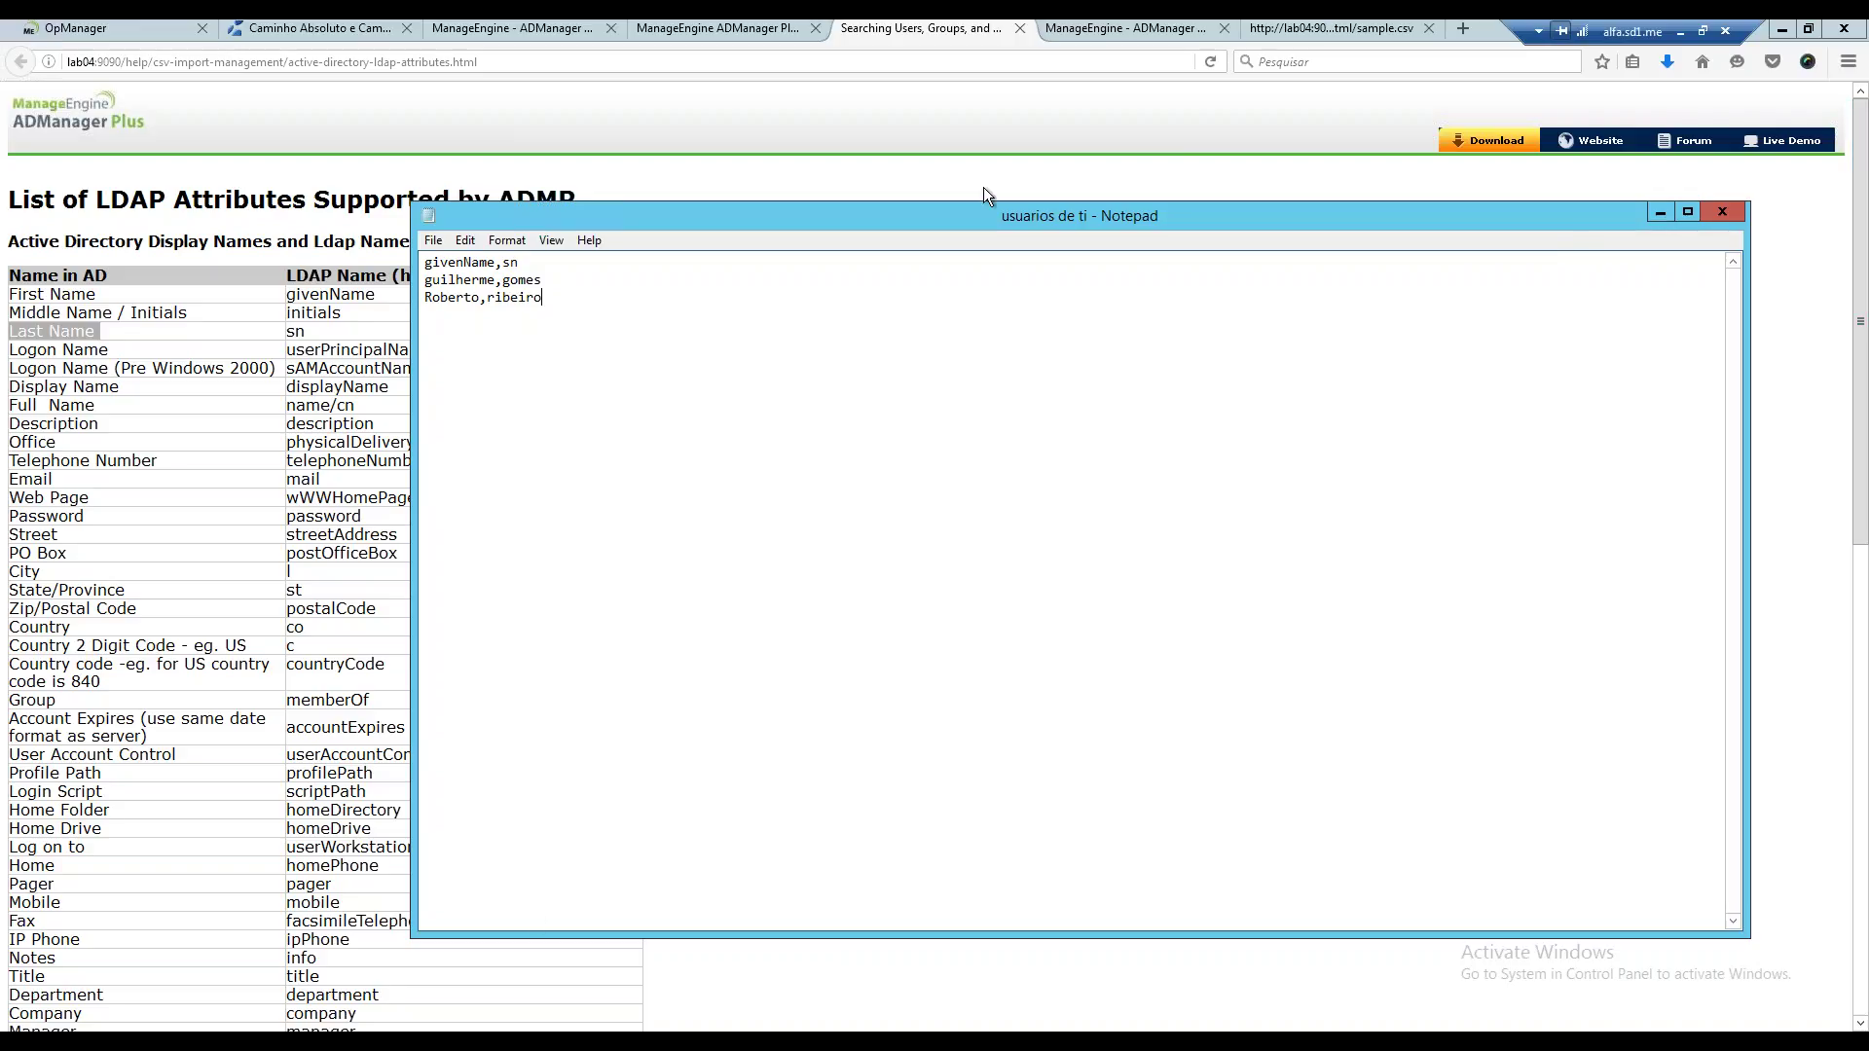
{"action": "left_click_drag", "start_coordinate": [1499, 217], "coordinate": [1381, 161]}
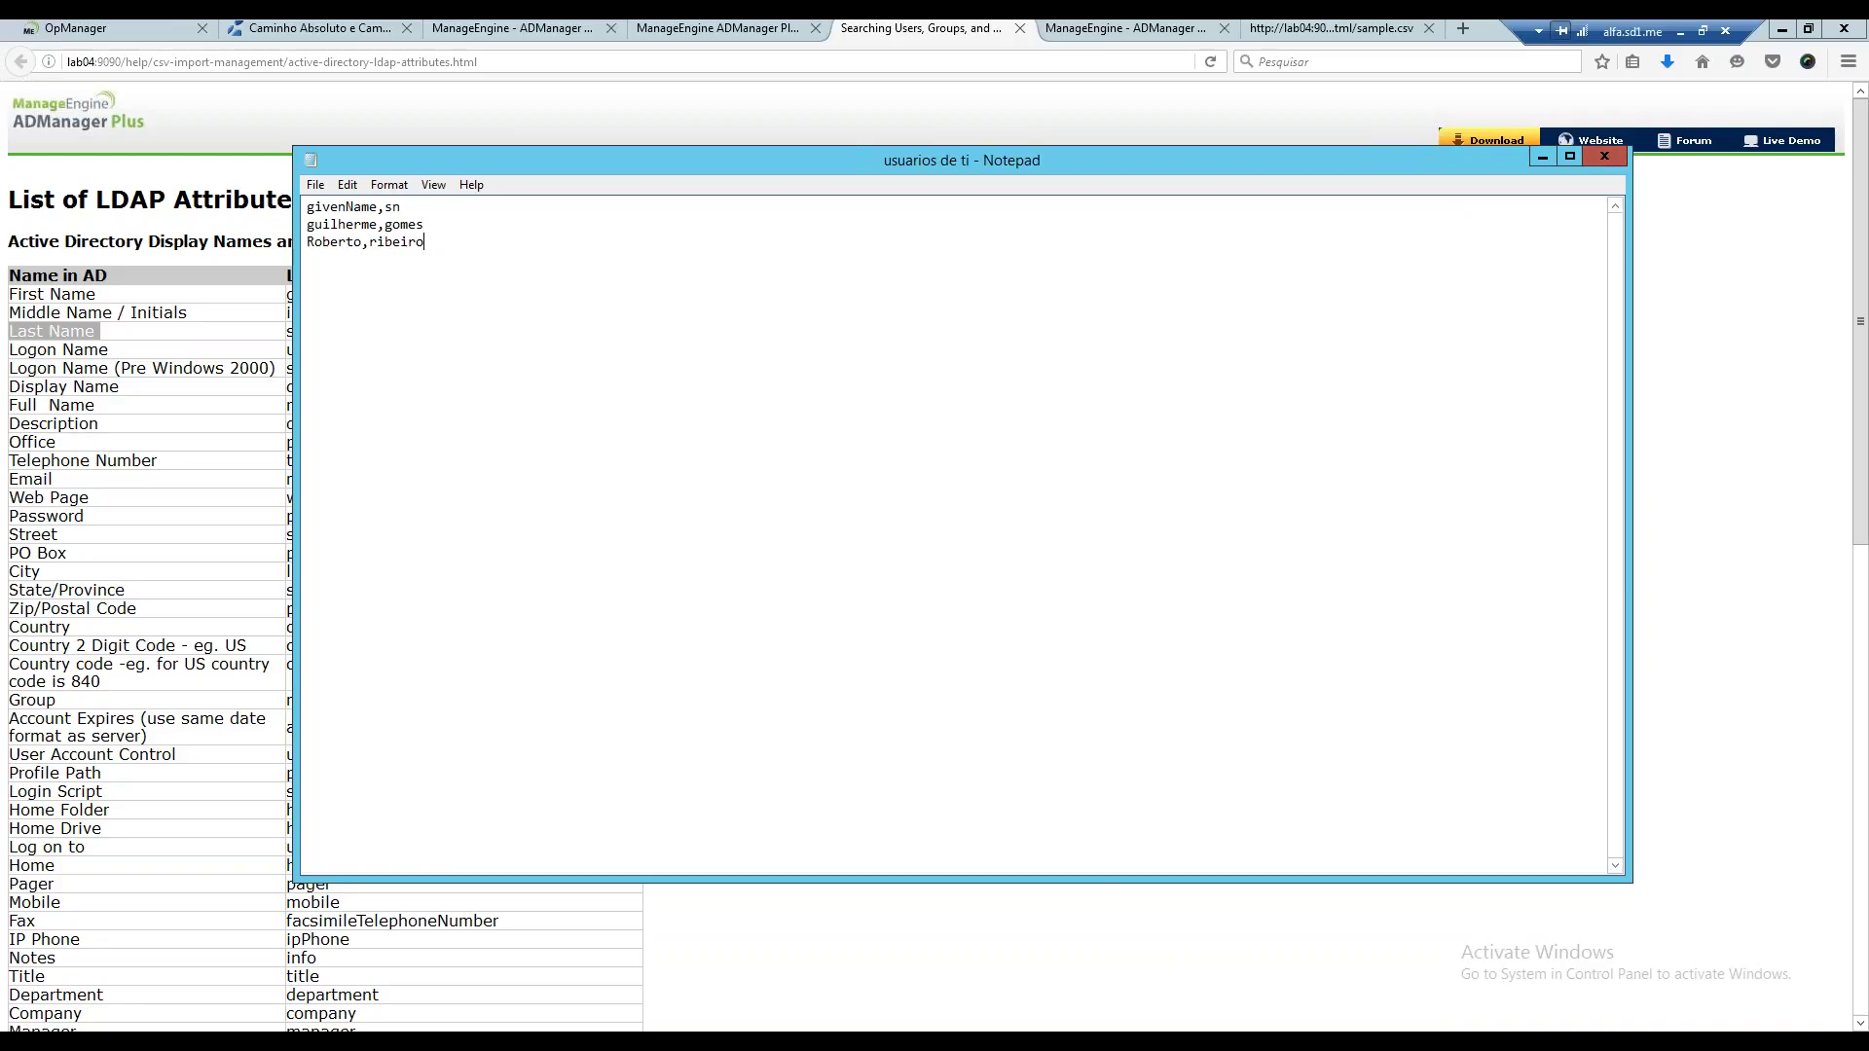
{"action": "left_click", "coordinate": [1649, 138]}
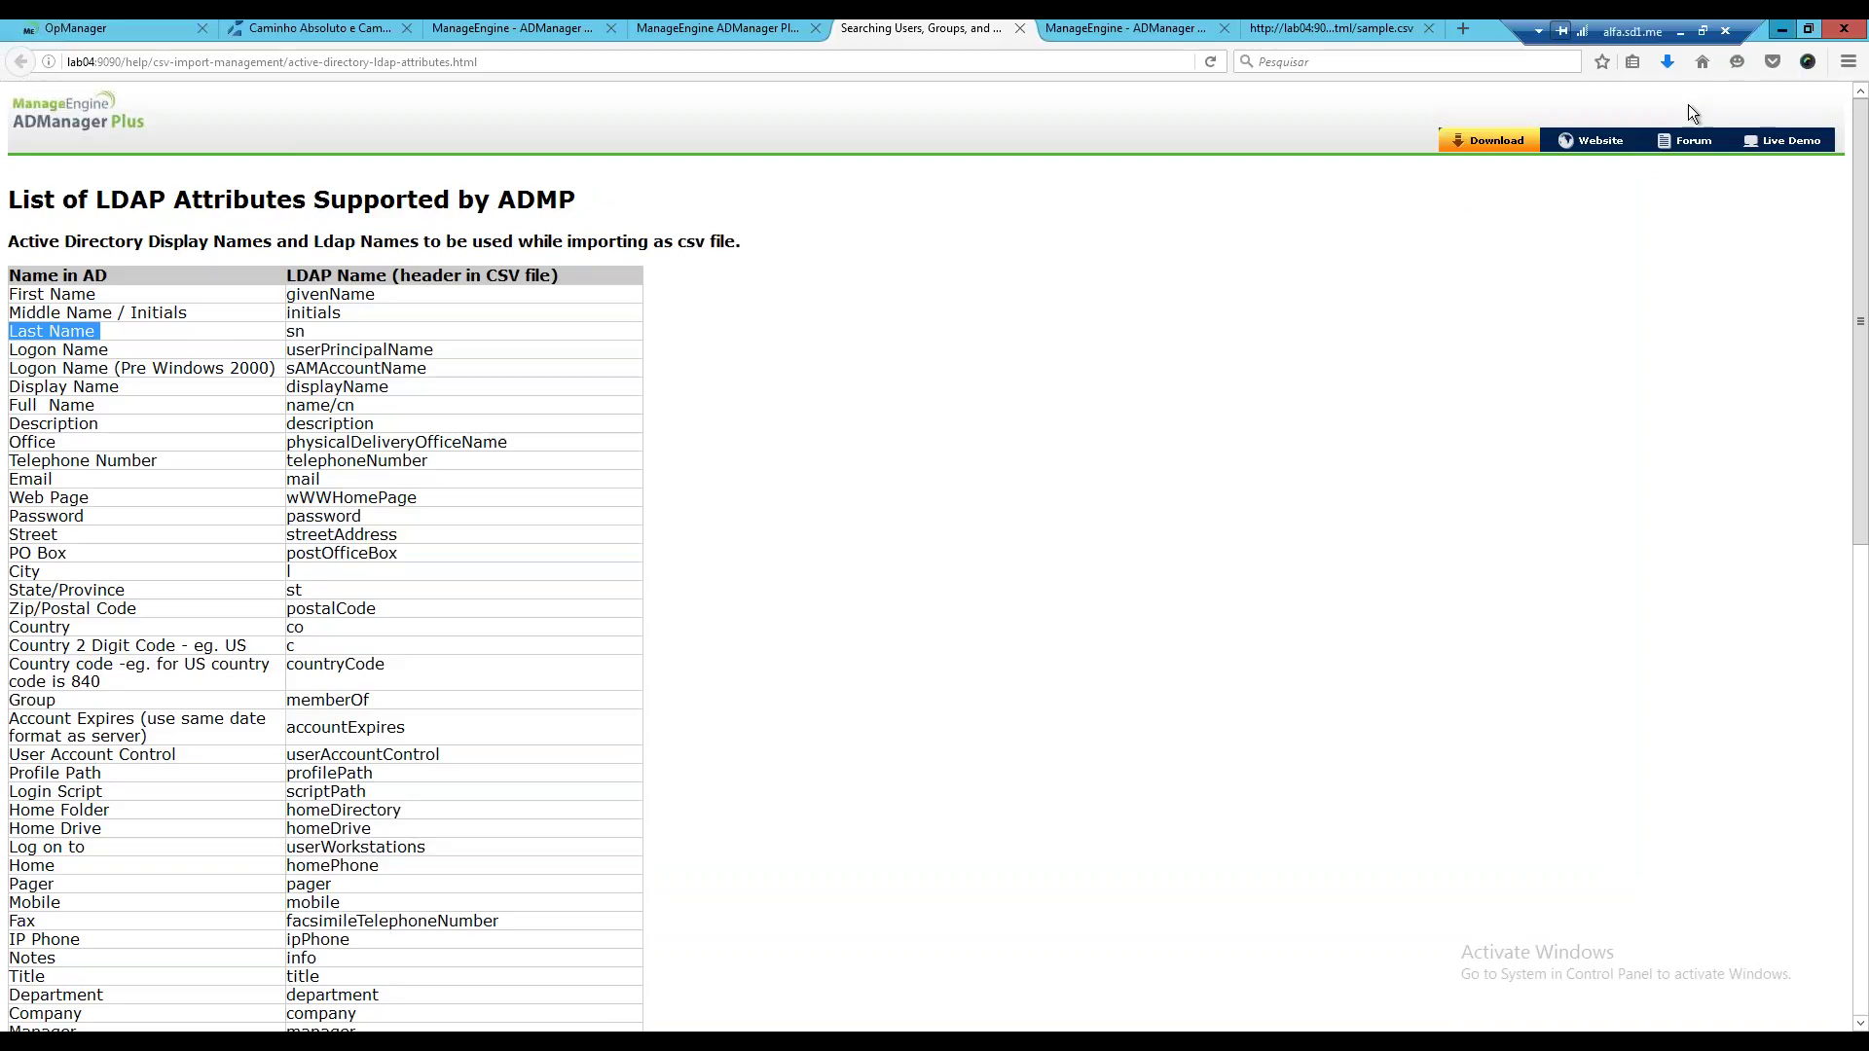
Re-save the desktop file as usuarios de ti.csv and close Notepad.
{"action": "key", "text": "alt+Tab"}
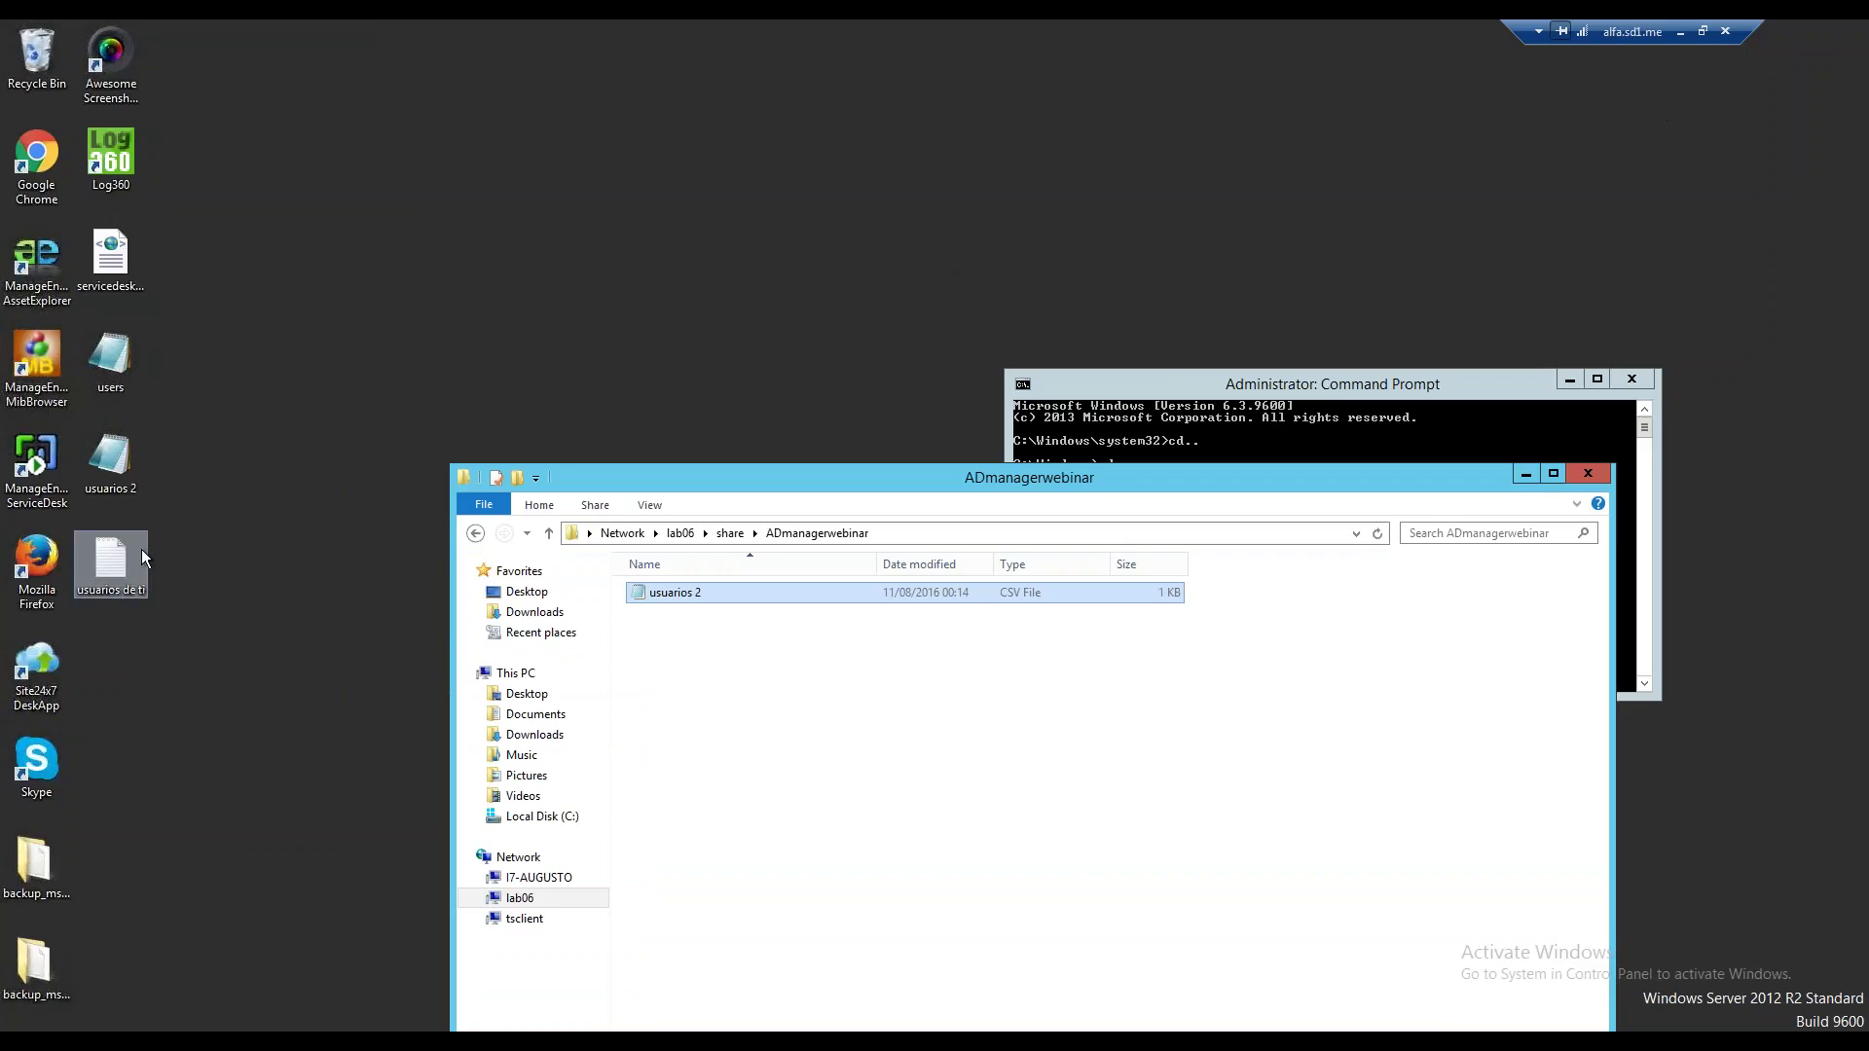
{"action": "left_click", "coordinate": [143, 549]}
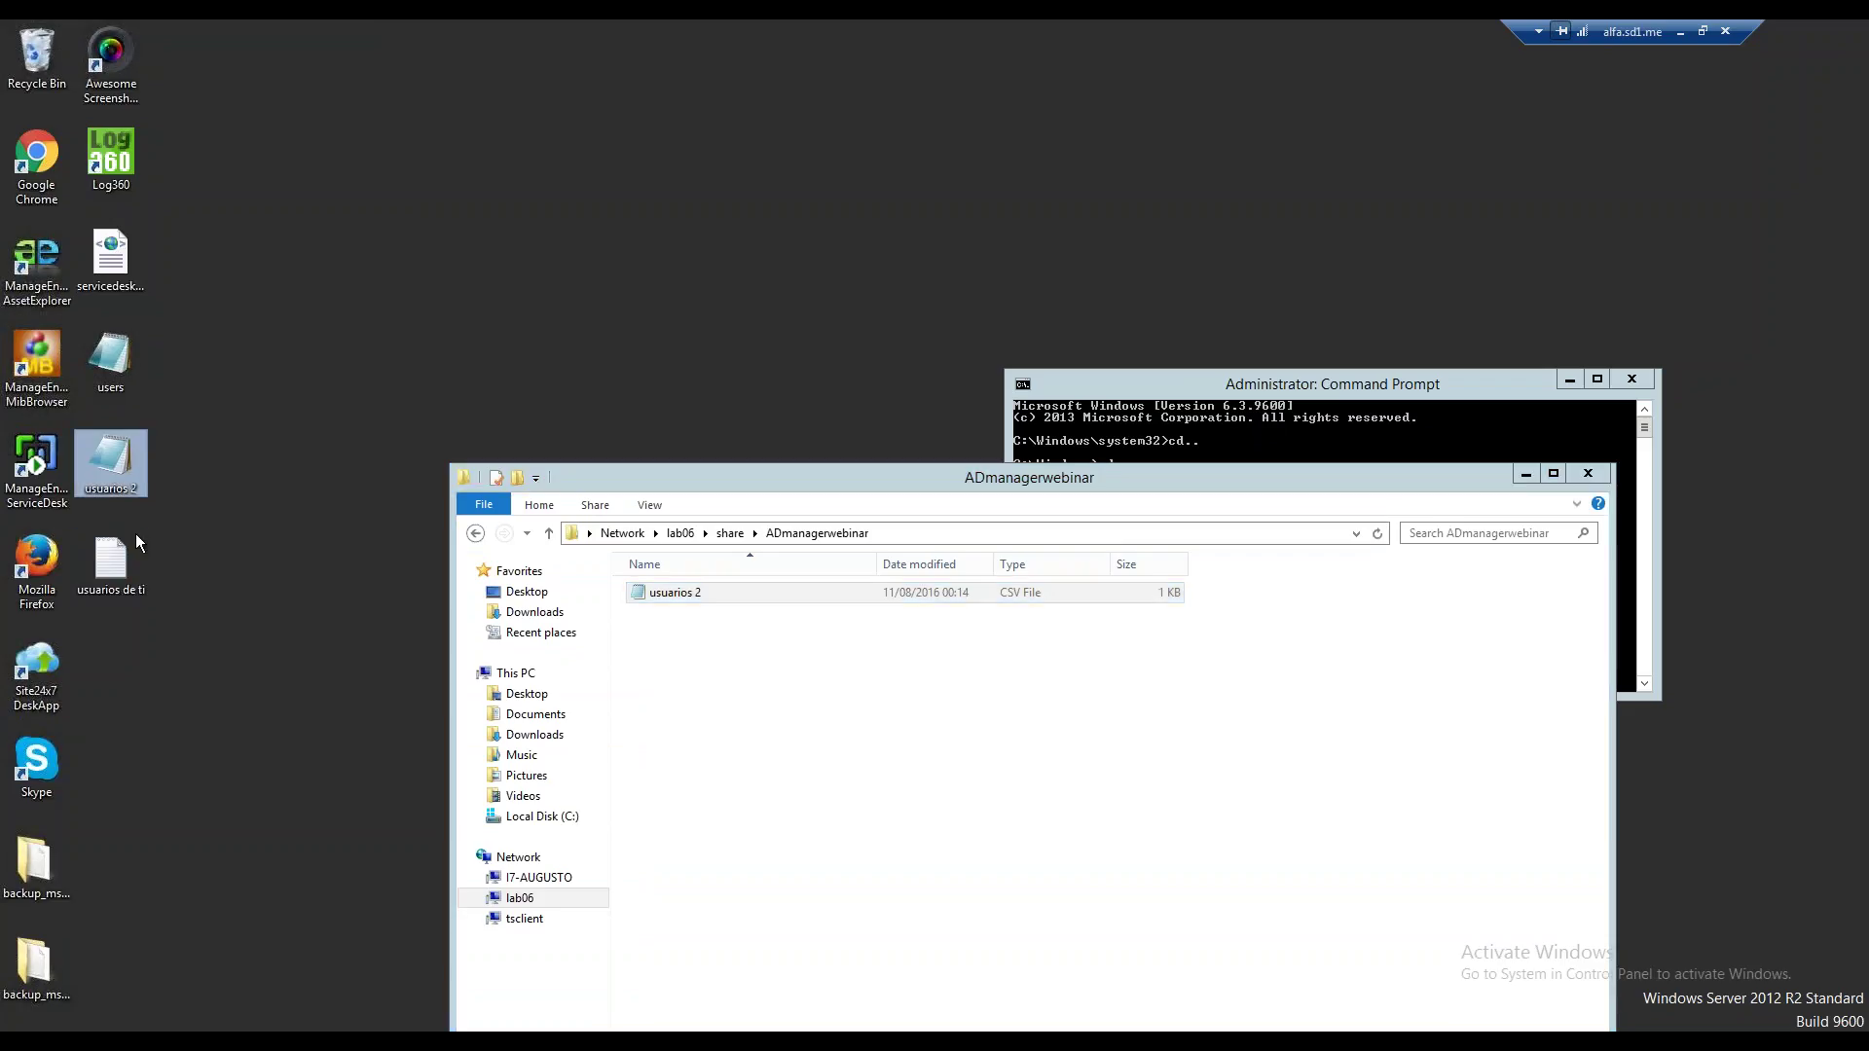
{"action": "double_click", "coordinate": [132, 584]}
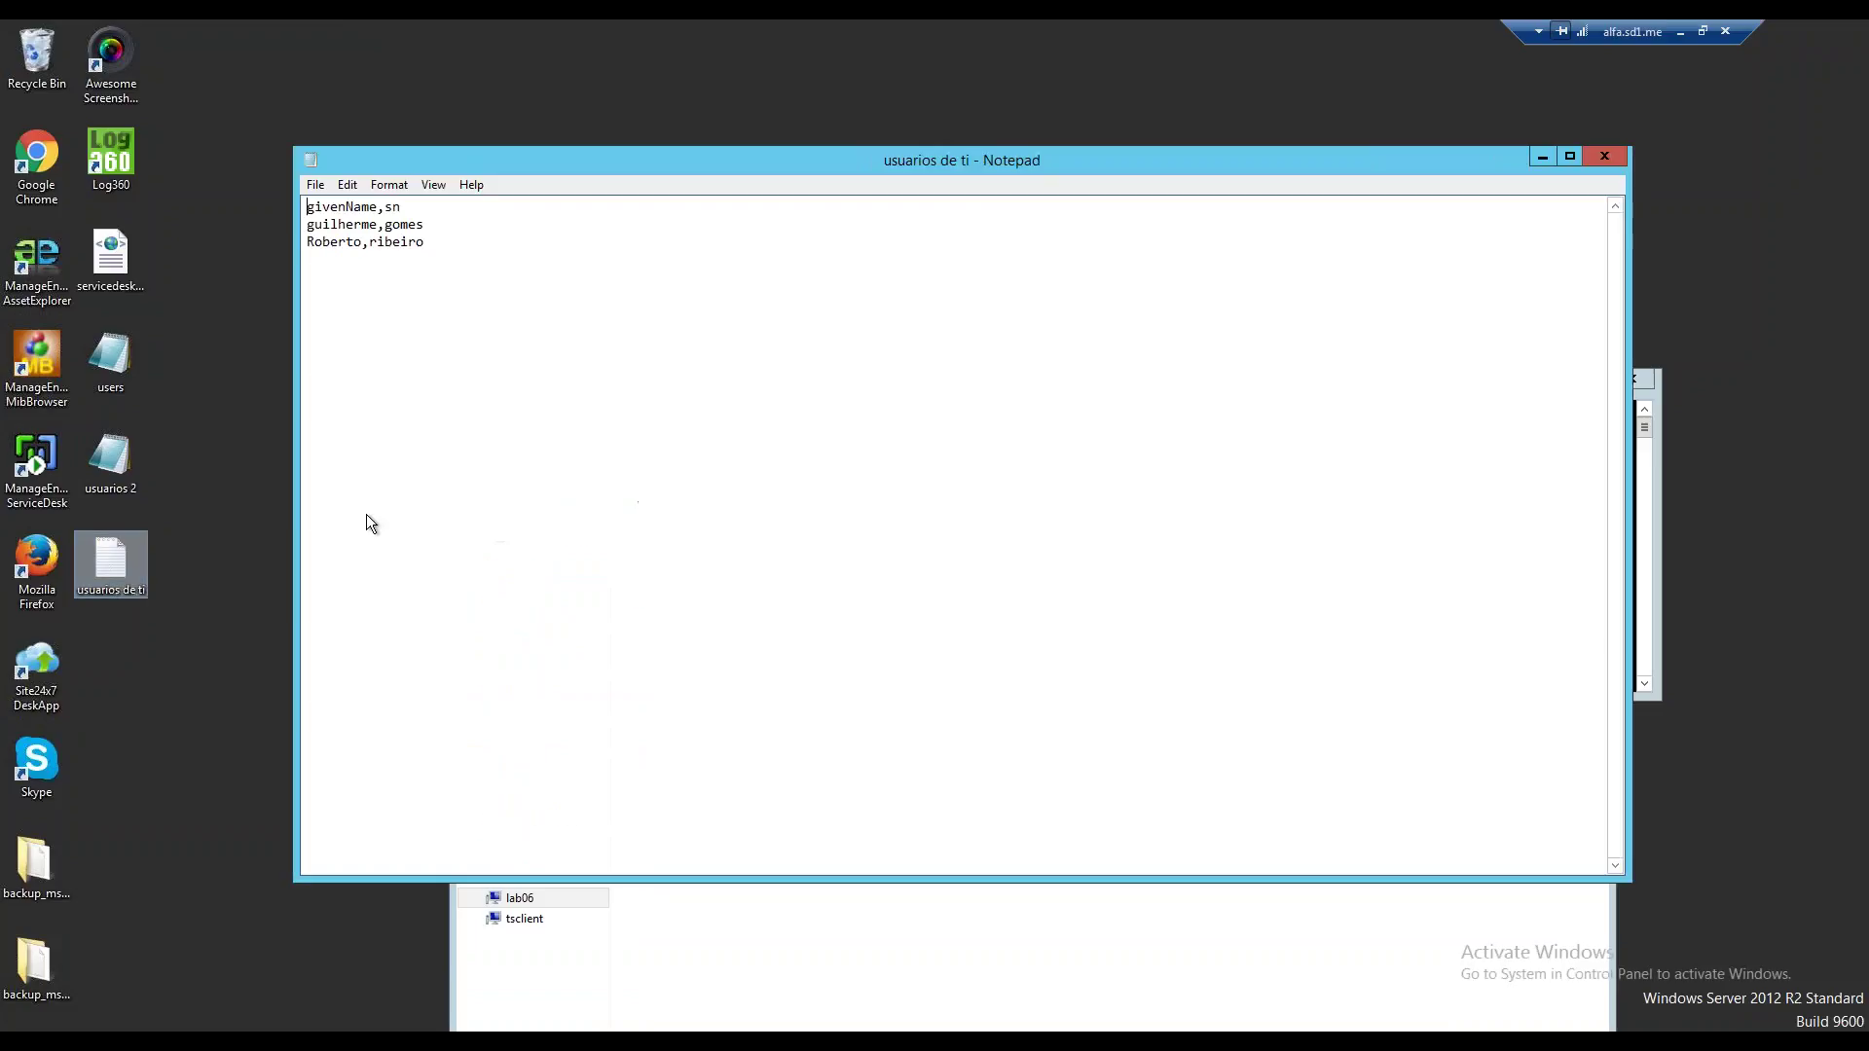
{"action": "left_click", "coordinate": [317, 185]}
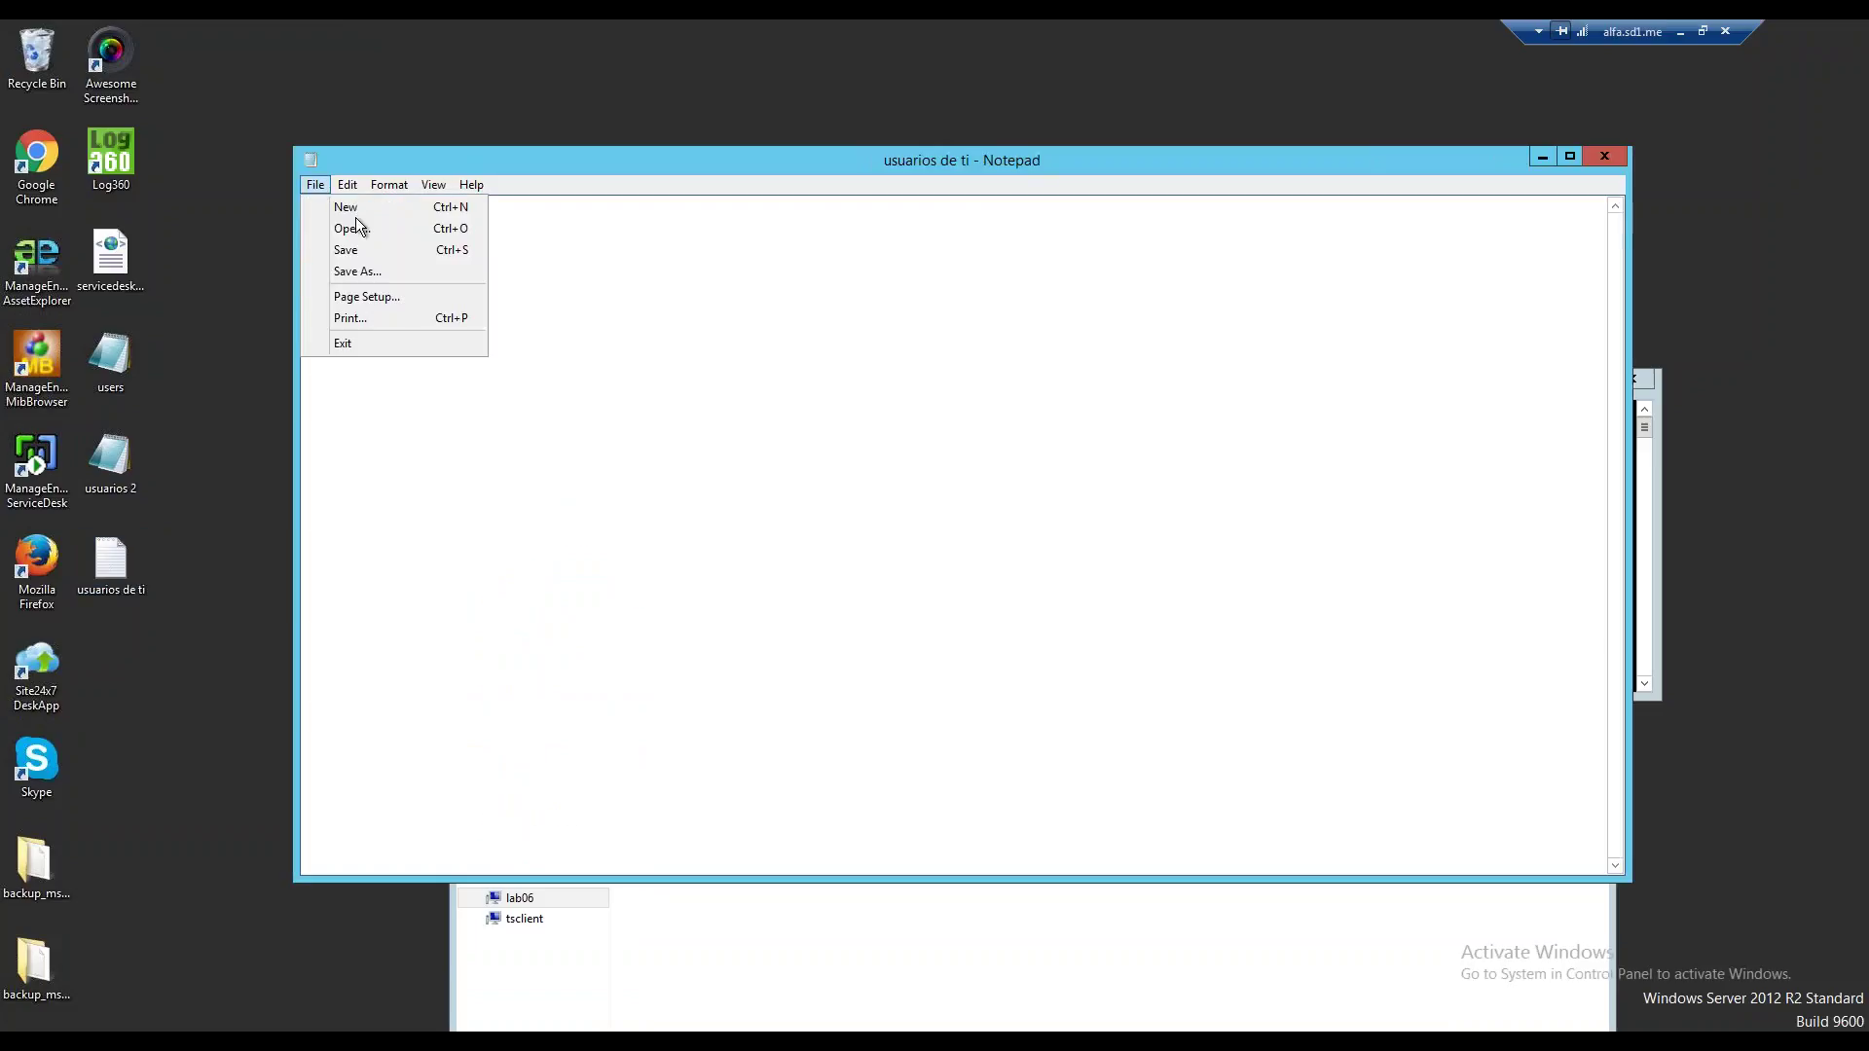
{"action": "left_click", "coordinate": [381, 273]}
{"action": "left_click", "coordinate": [557, 436]}
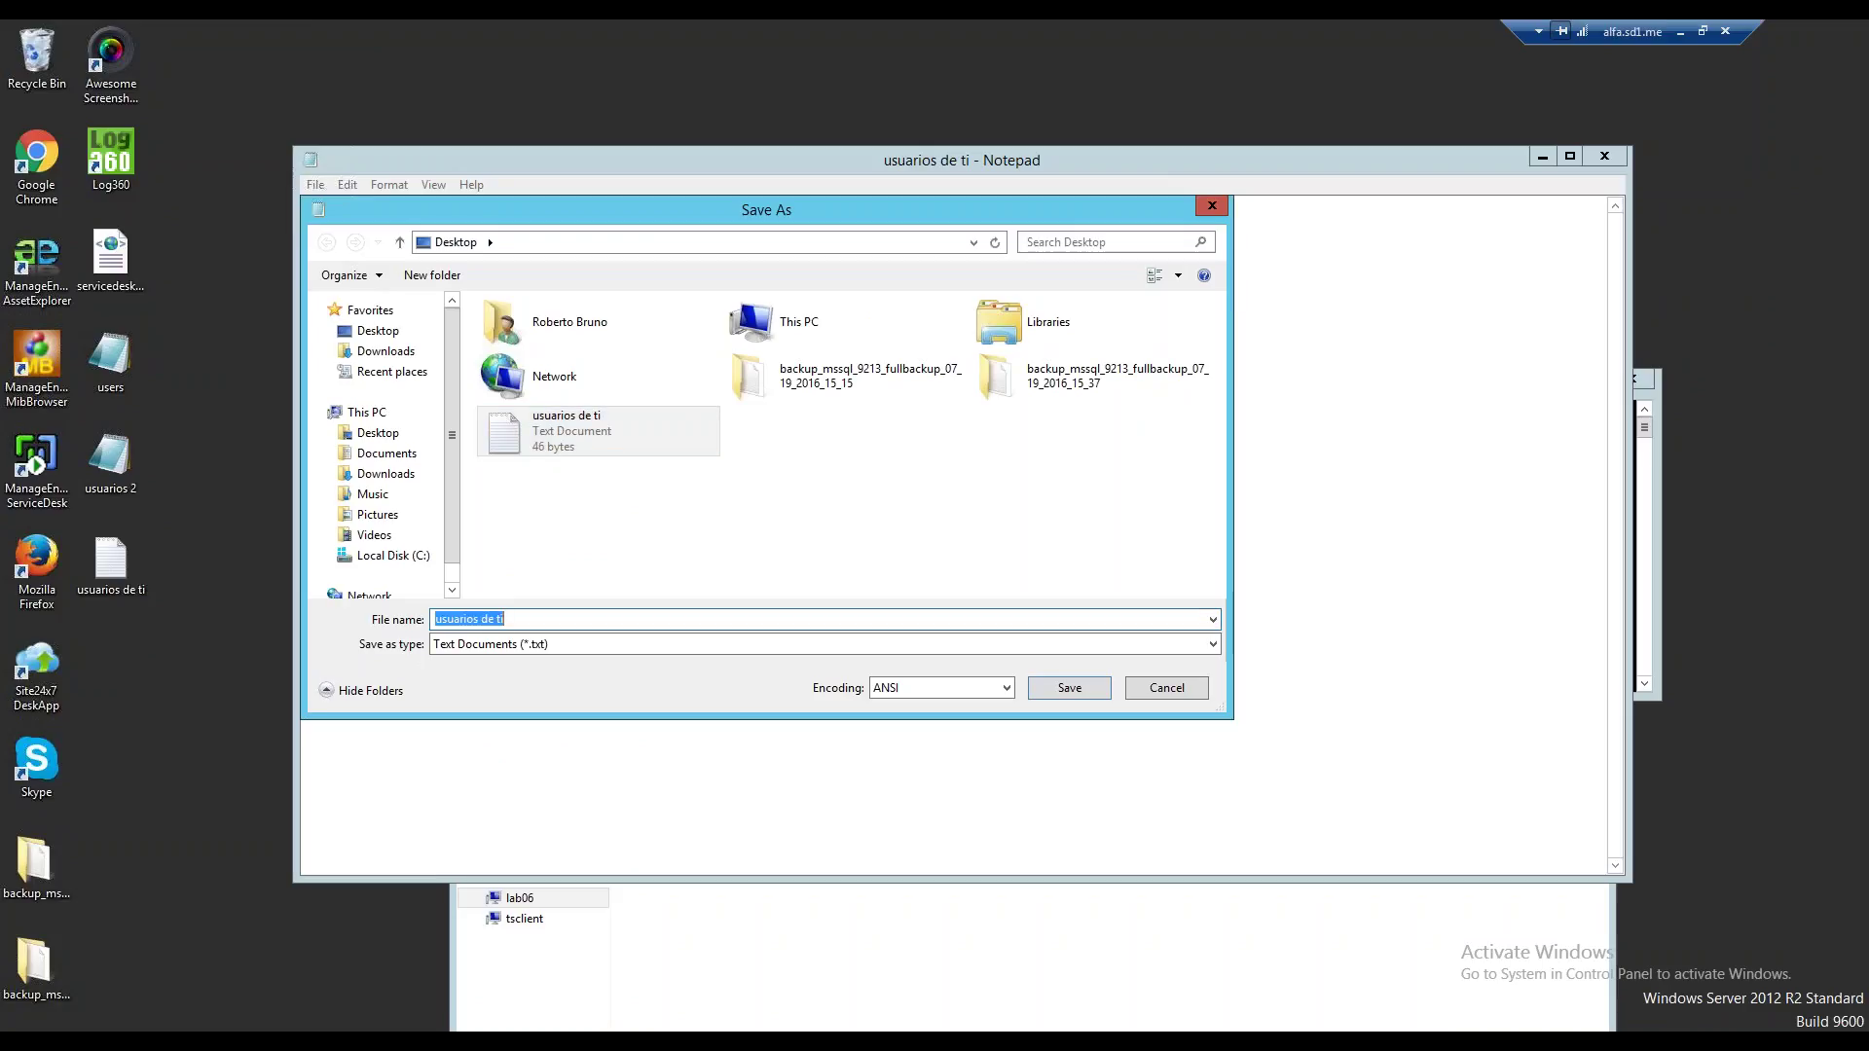
{"action": "key", "text": "End"}
{"action": "type", "text": ".csv"}
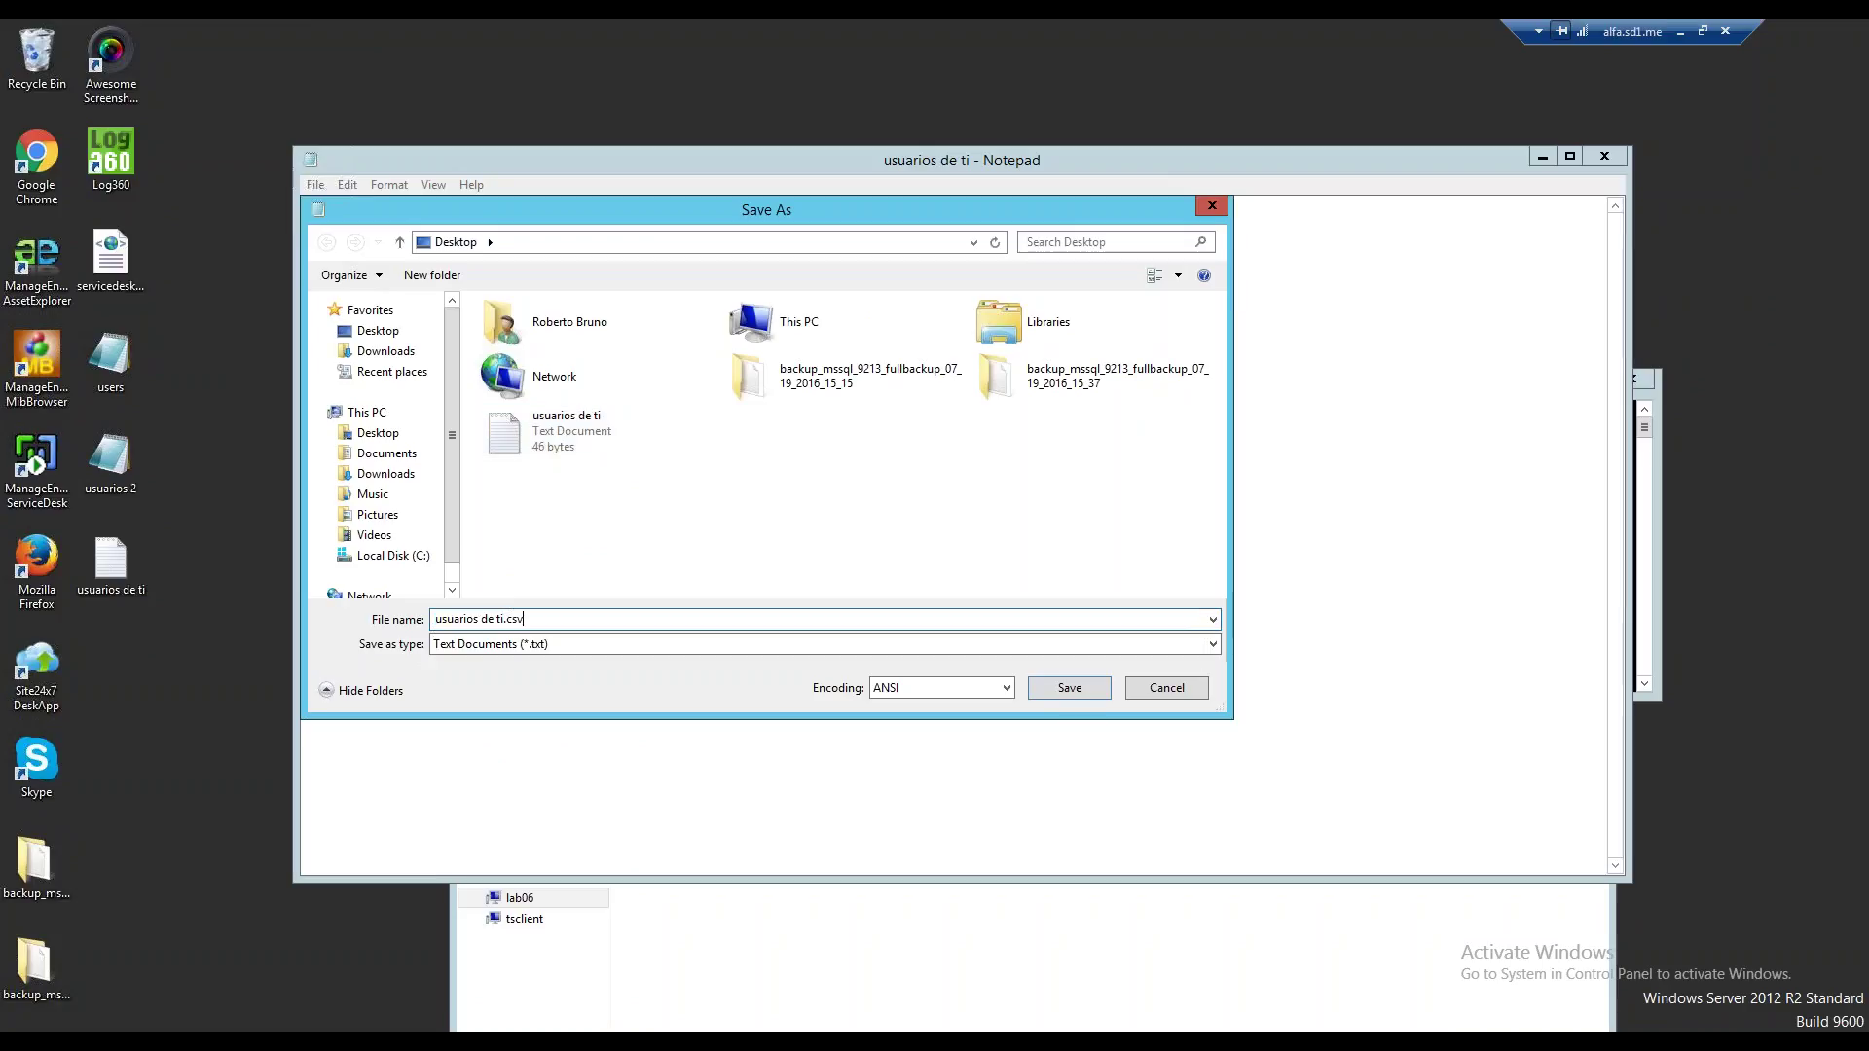
{"action": "key", "text": "Return"}
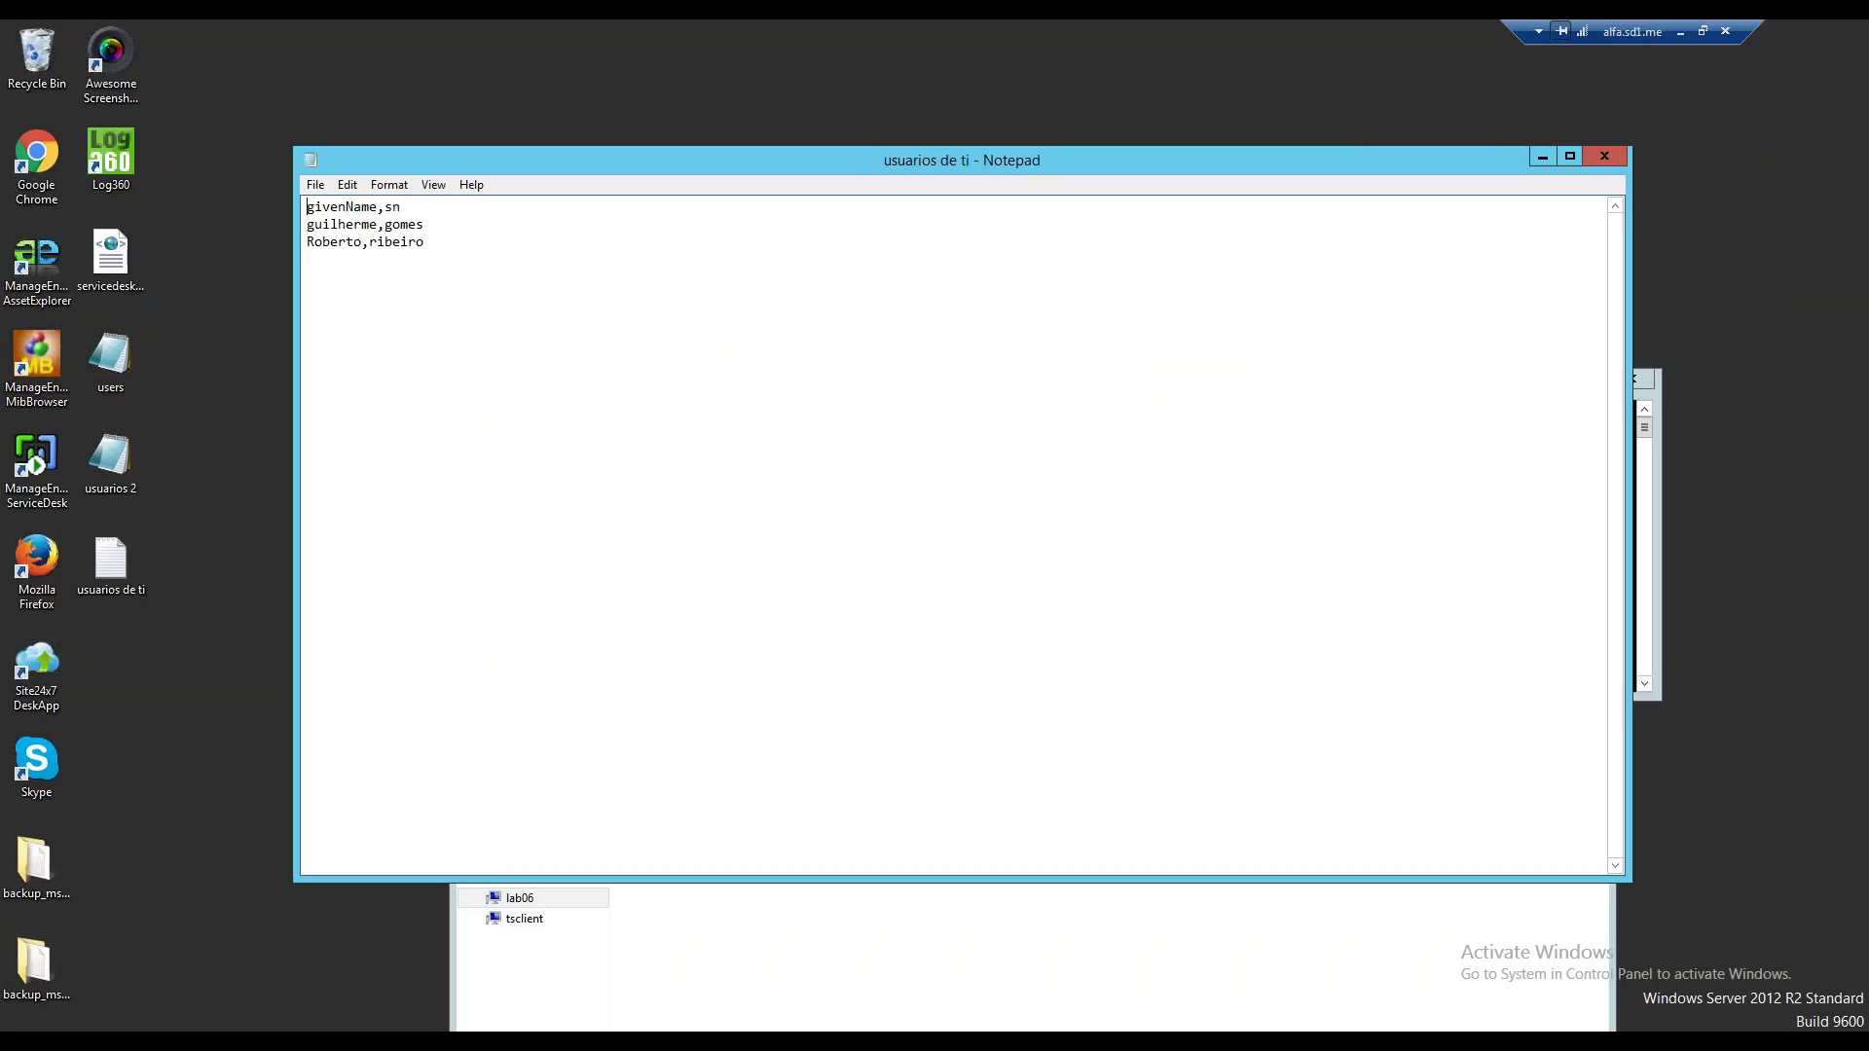
{"action": "left_click", "coordinate": [1604, 155]}
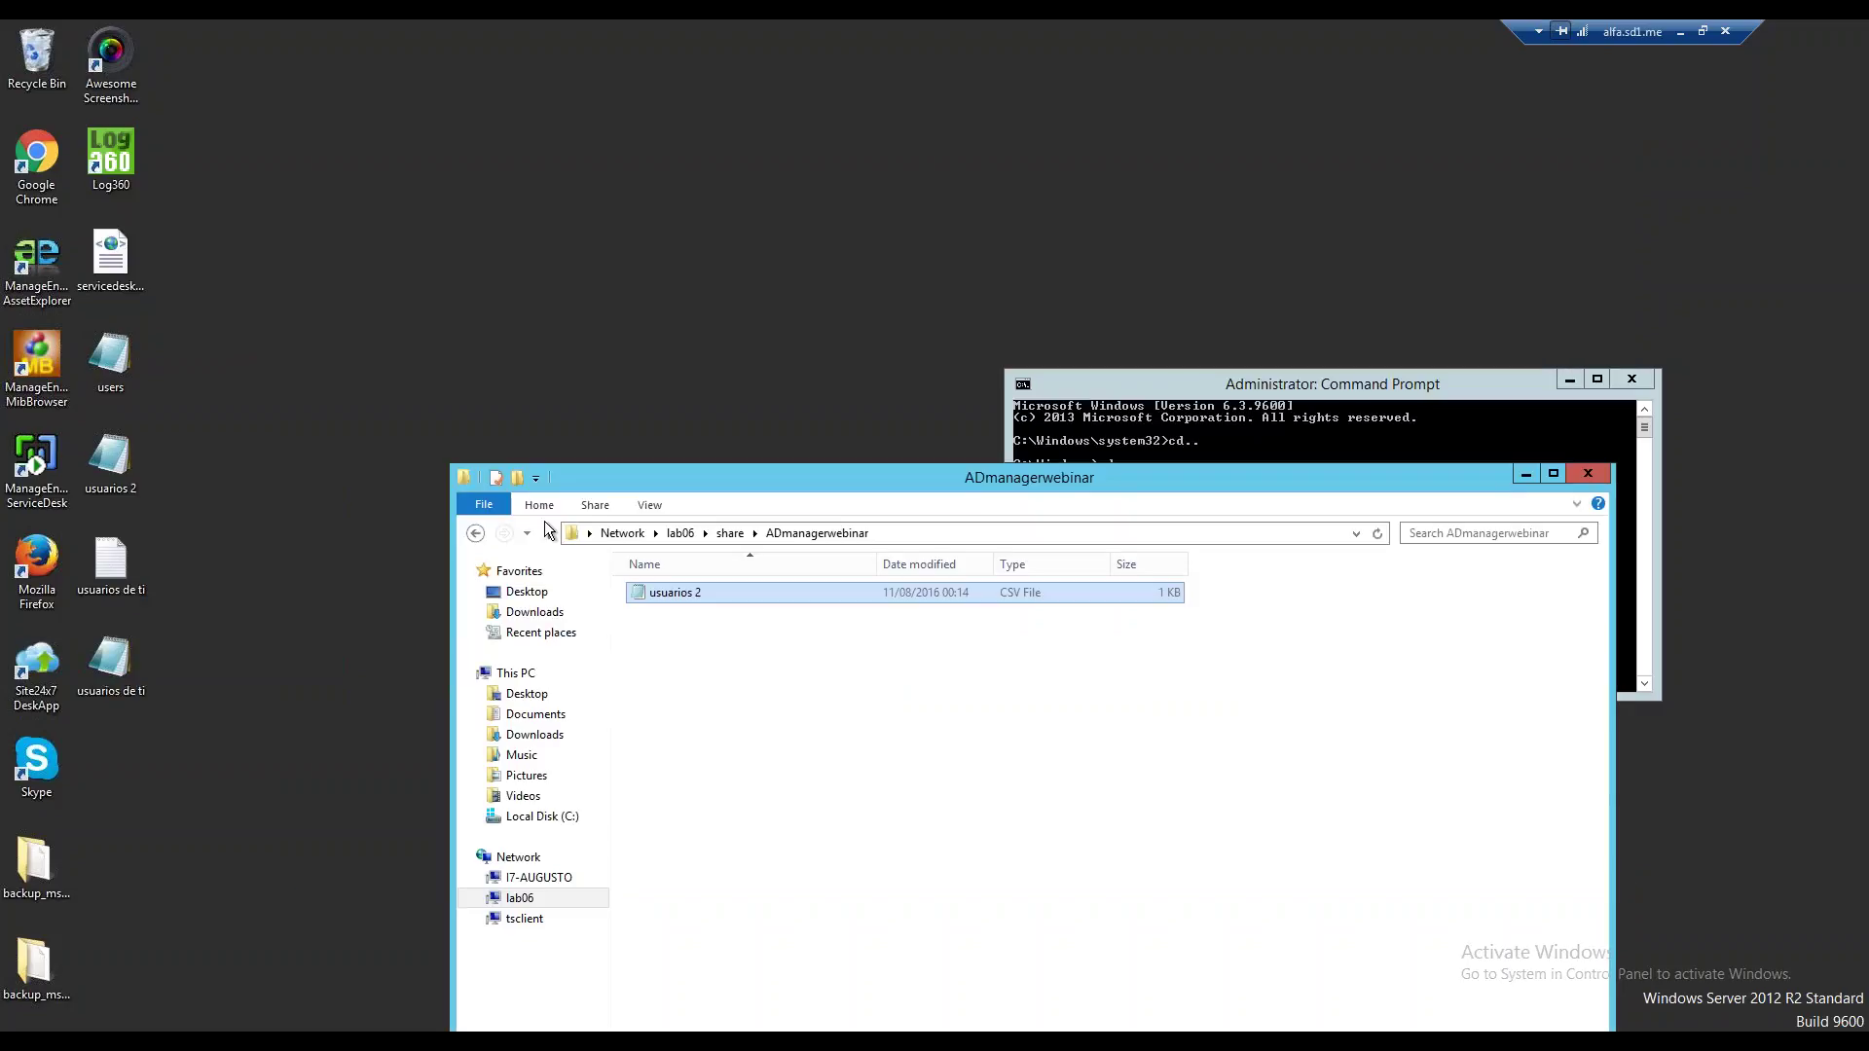
Copy usuarios de ti.csv into the \\lab06\share\ADmanagerwebinar folder and copy that folder's path.
{"action": "left_click", "coordinate": [111, 650]}
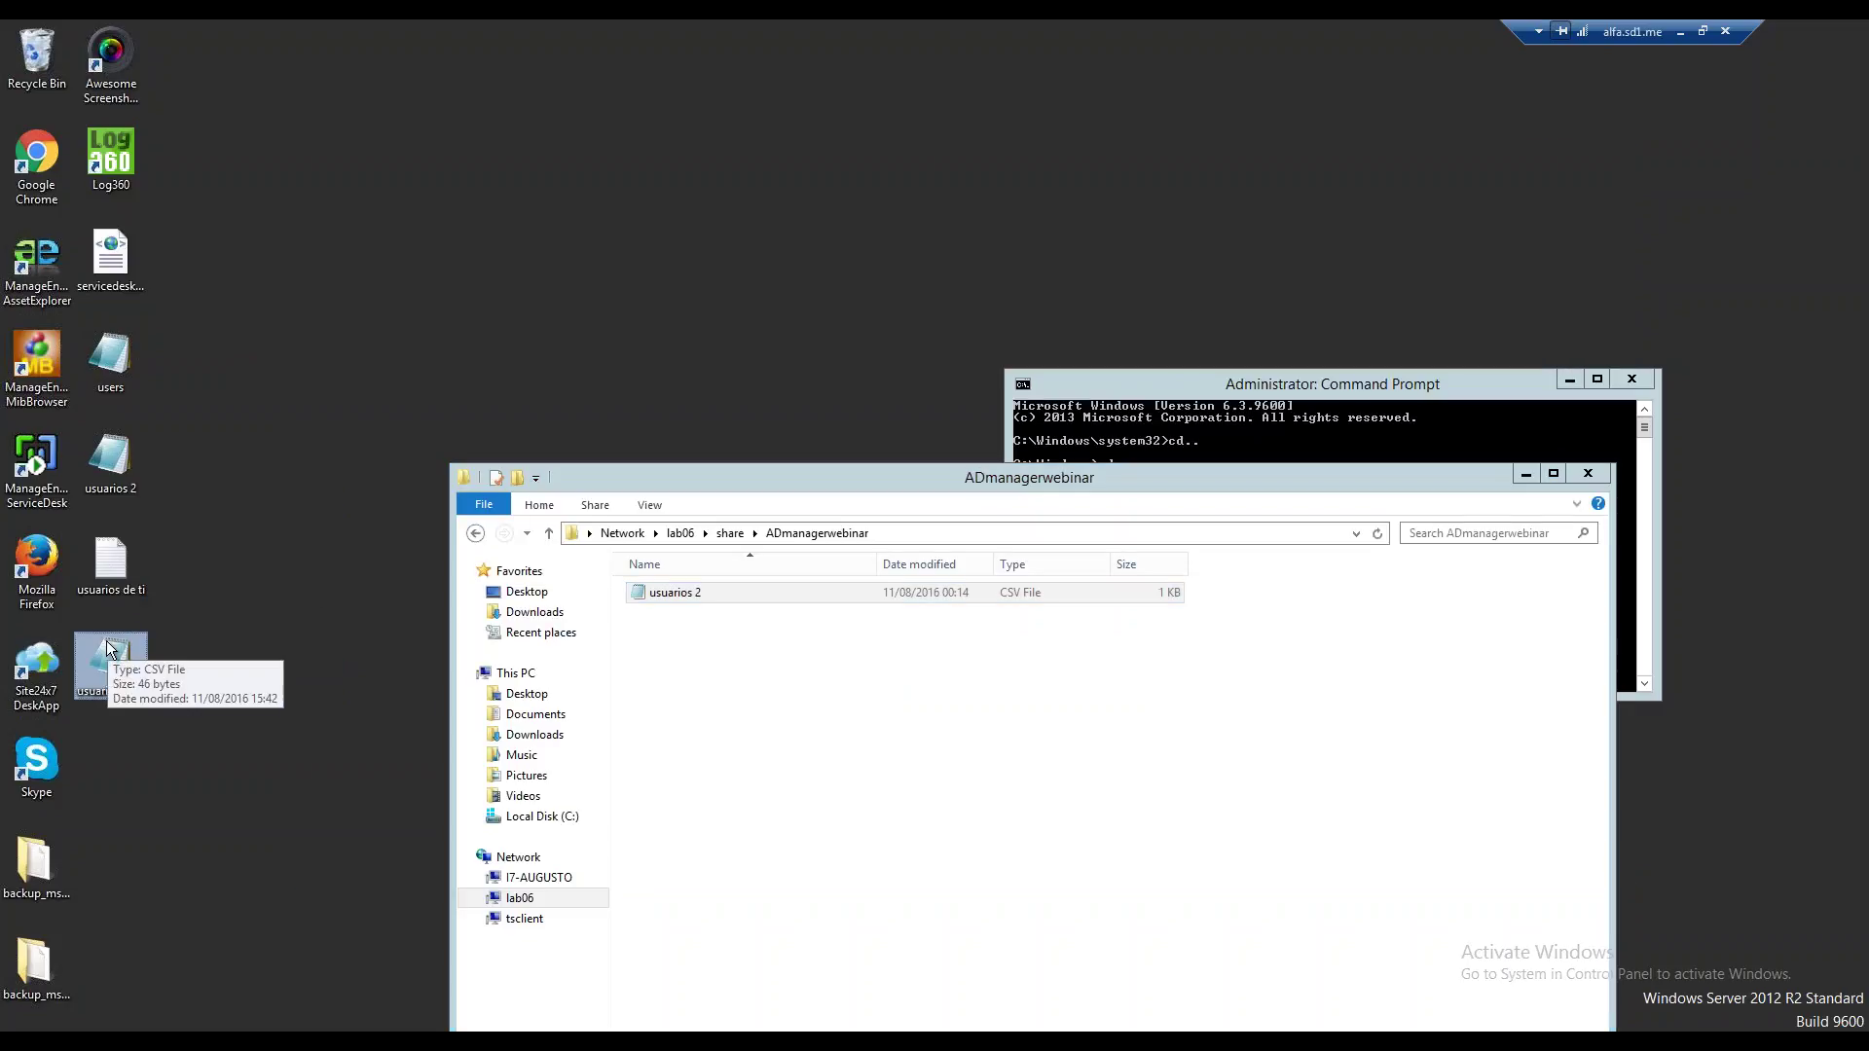
{"action": "key", "text": "ctrl+c"}
{"action": "left_click", "coordinate": [761, 737]}
{"action": "right_click", "coordinate": [760, 733]}
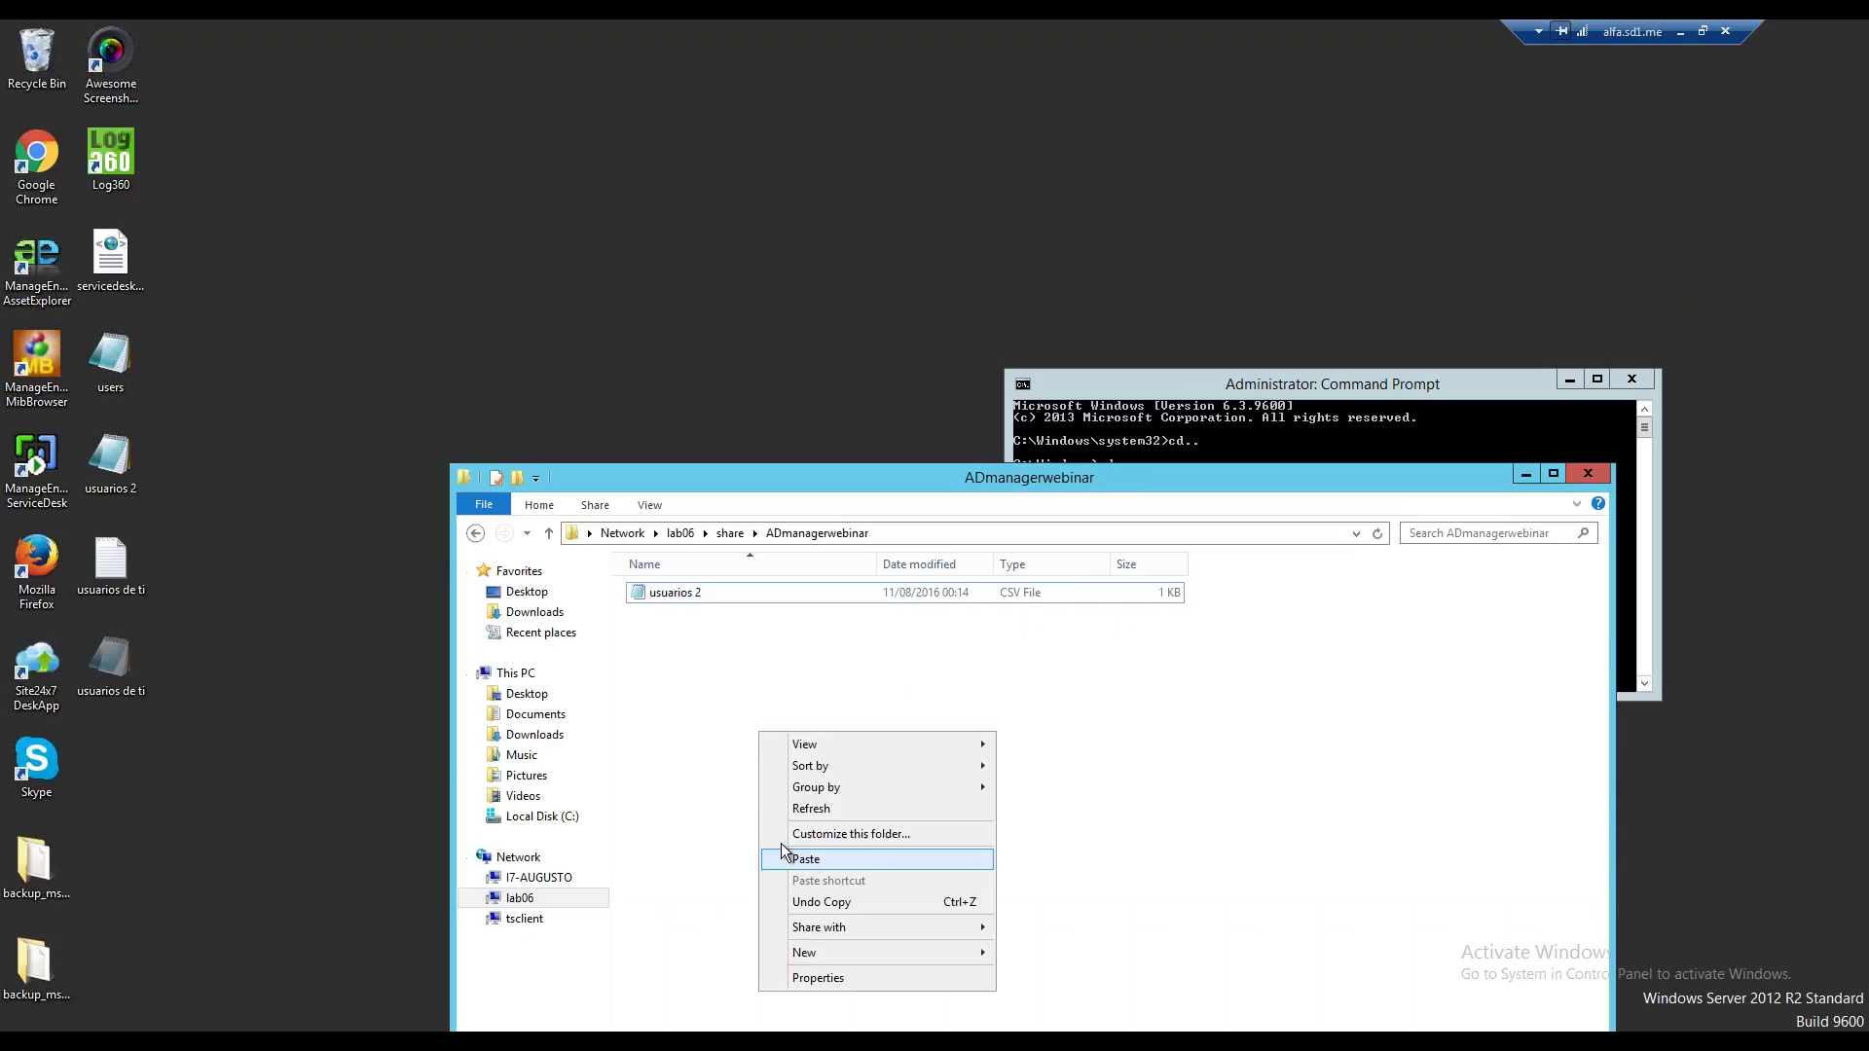
{"action": "left_click", "coordinate": [867, 863]}
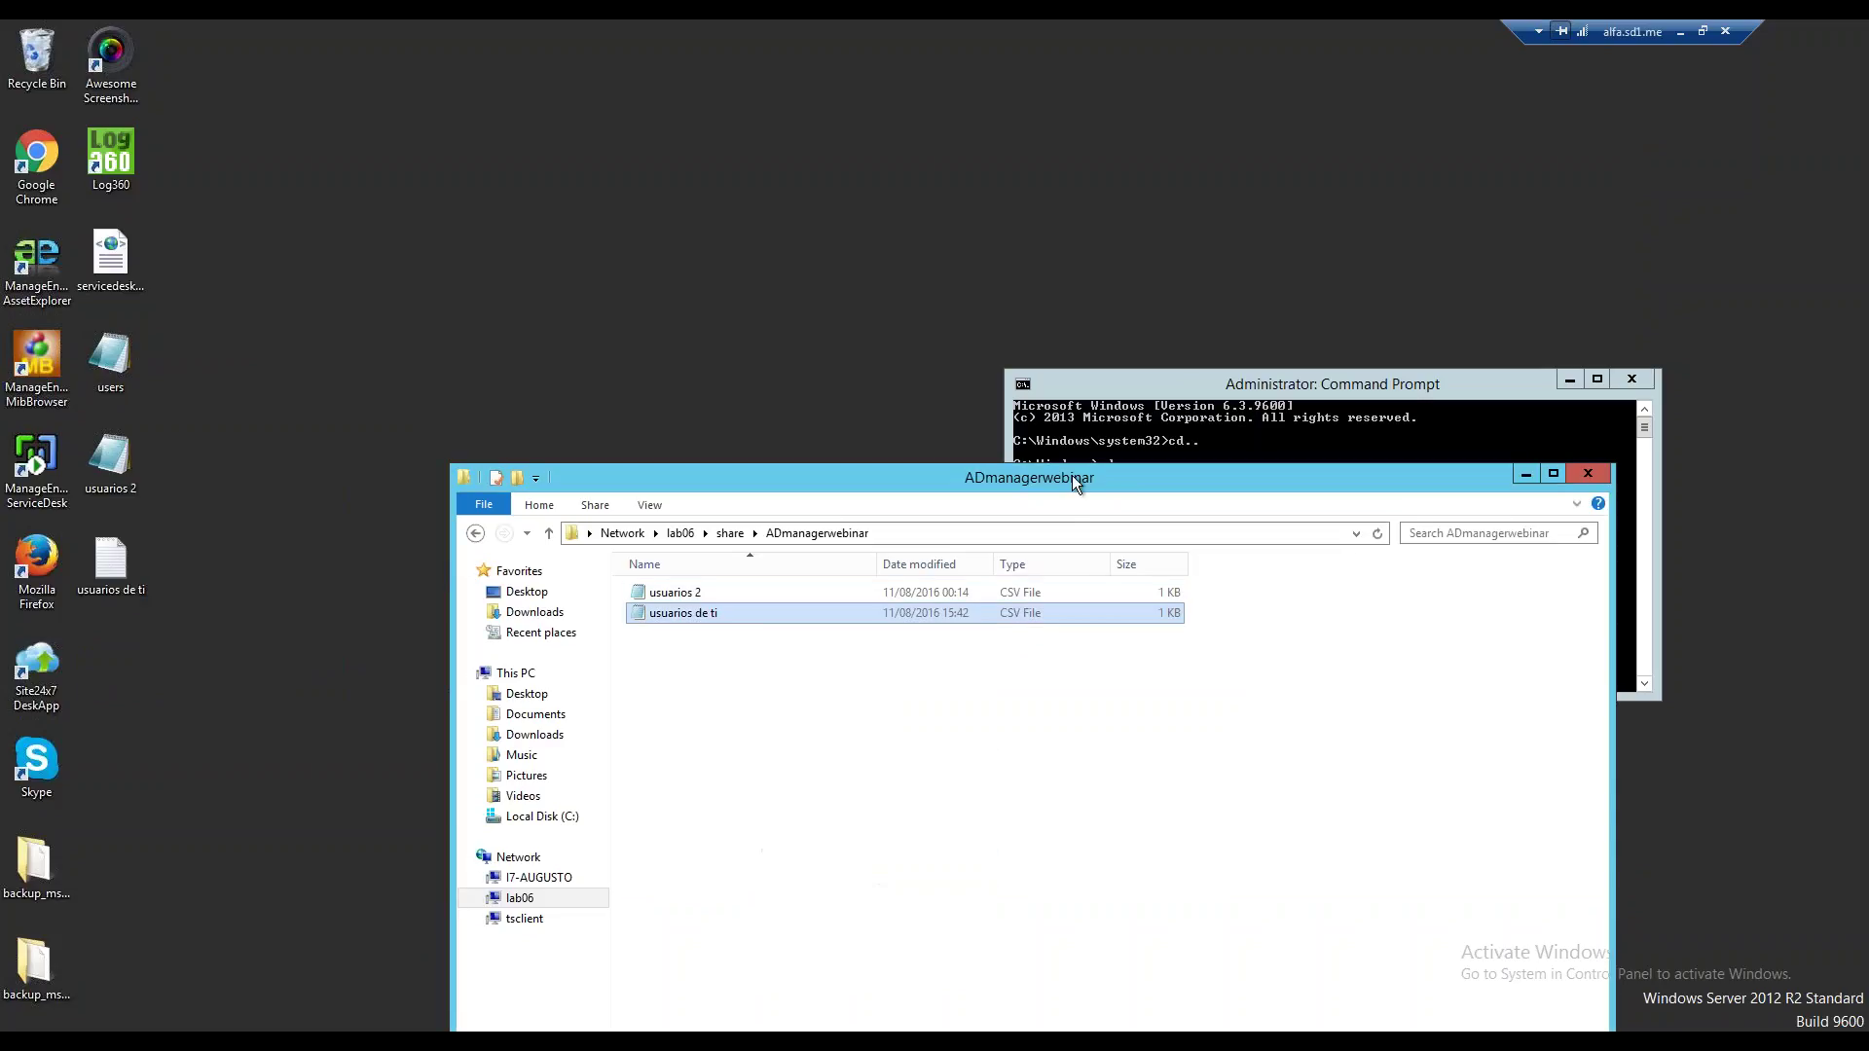
{"action": "left_click_drag", "start_coordinate": [1072, 469], "coordinate": [979, 137]}
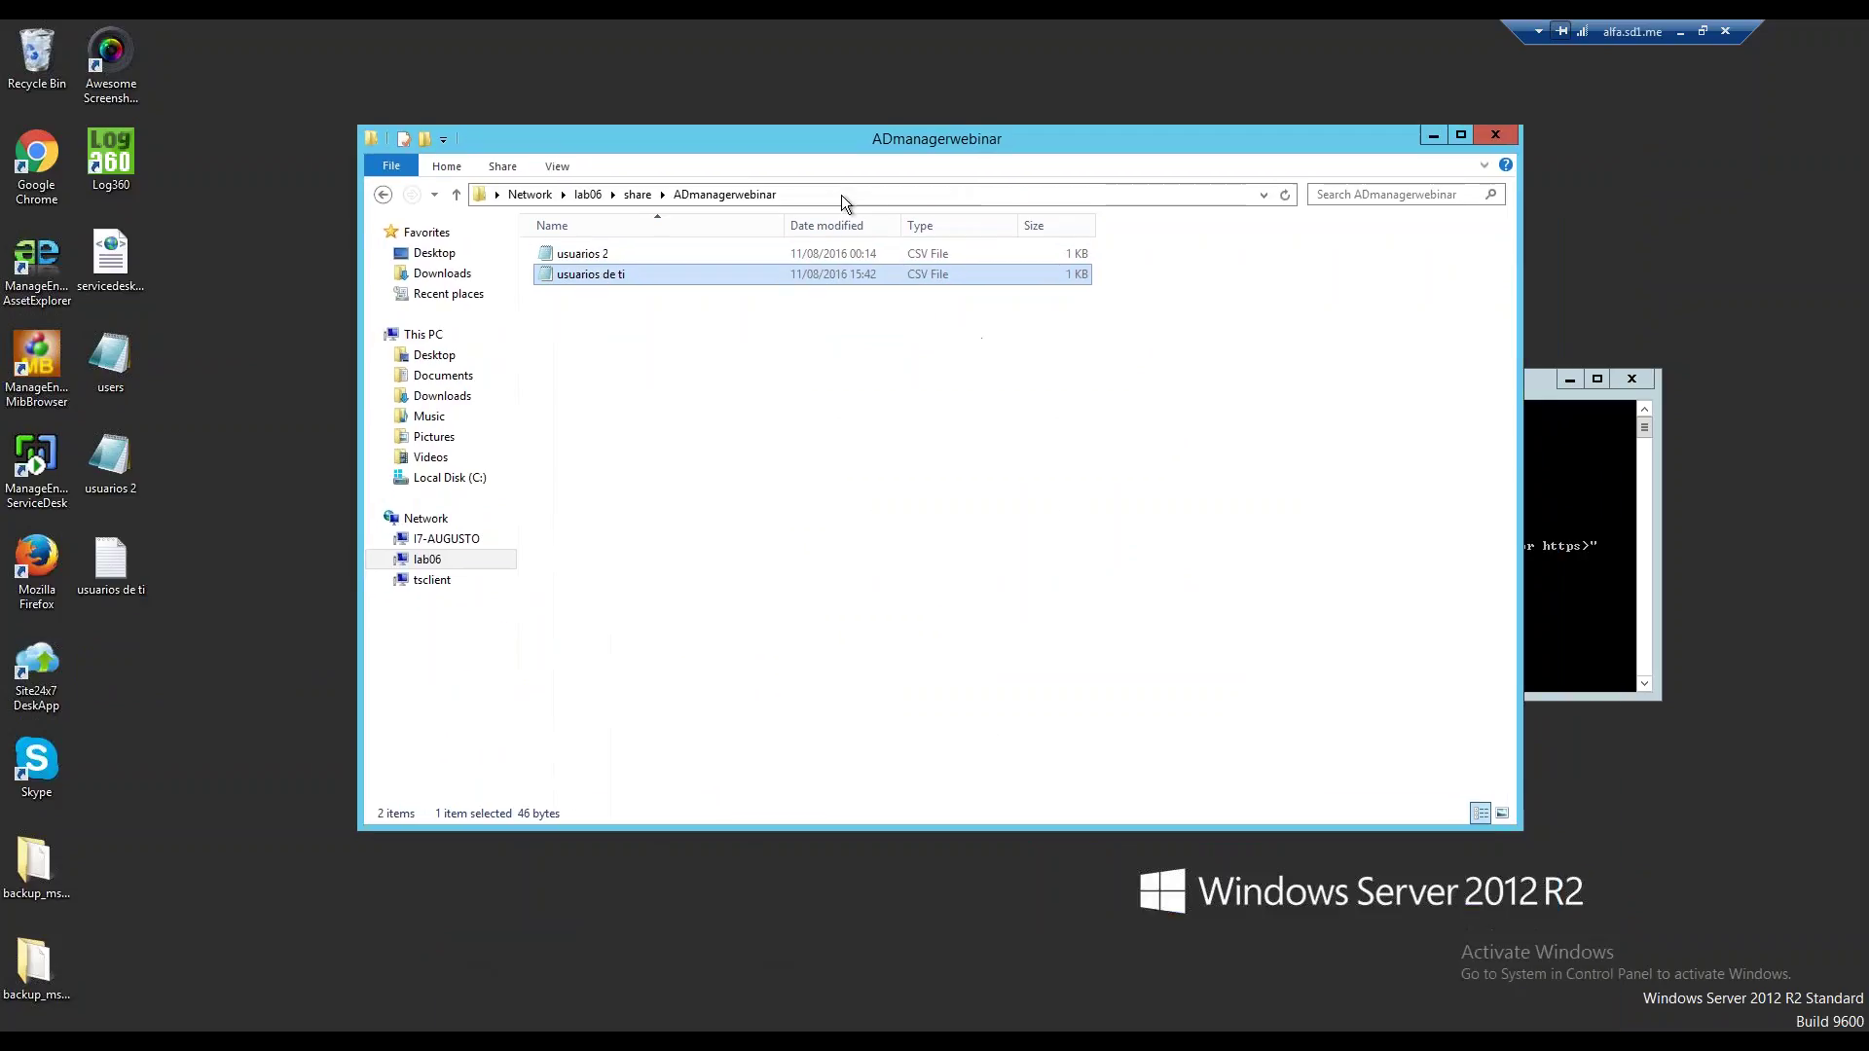
{"action": "left_click", "coordinate": [839, 196]}
{"action": "key", "text": "ctrl+c"}
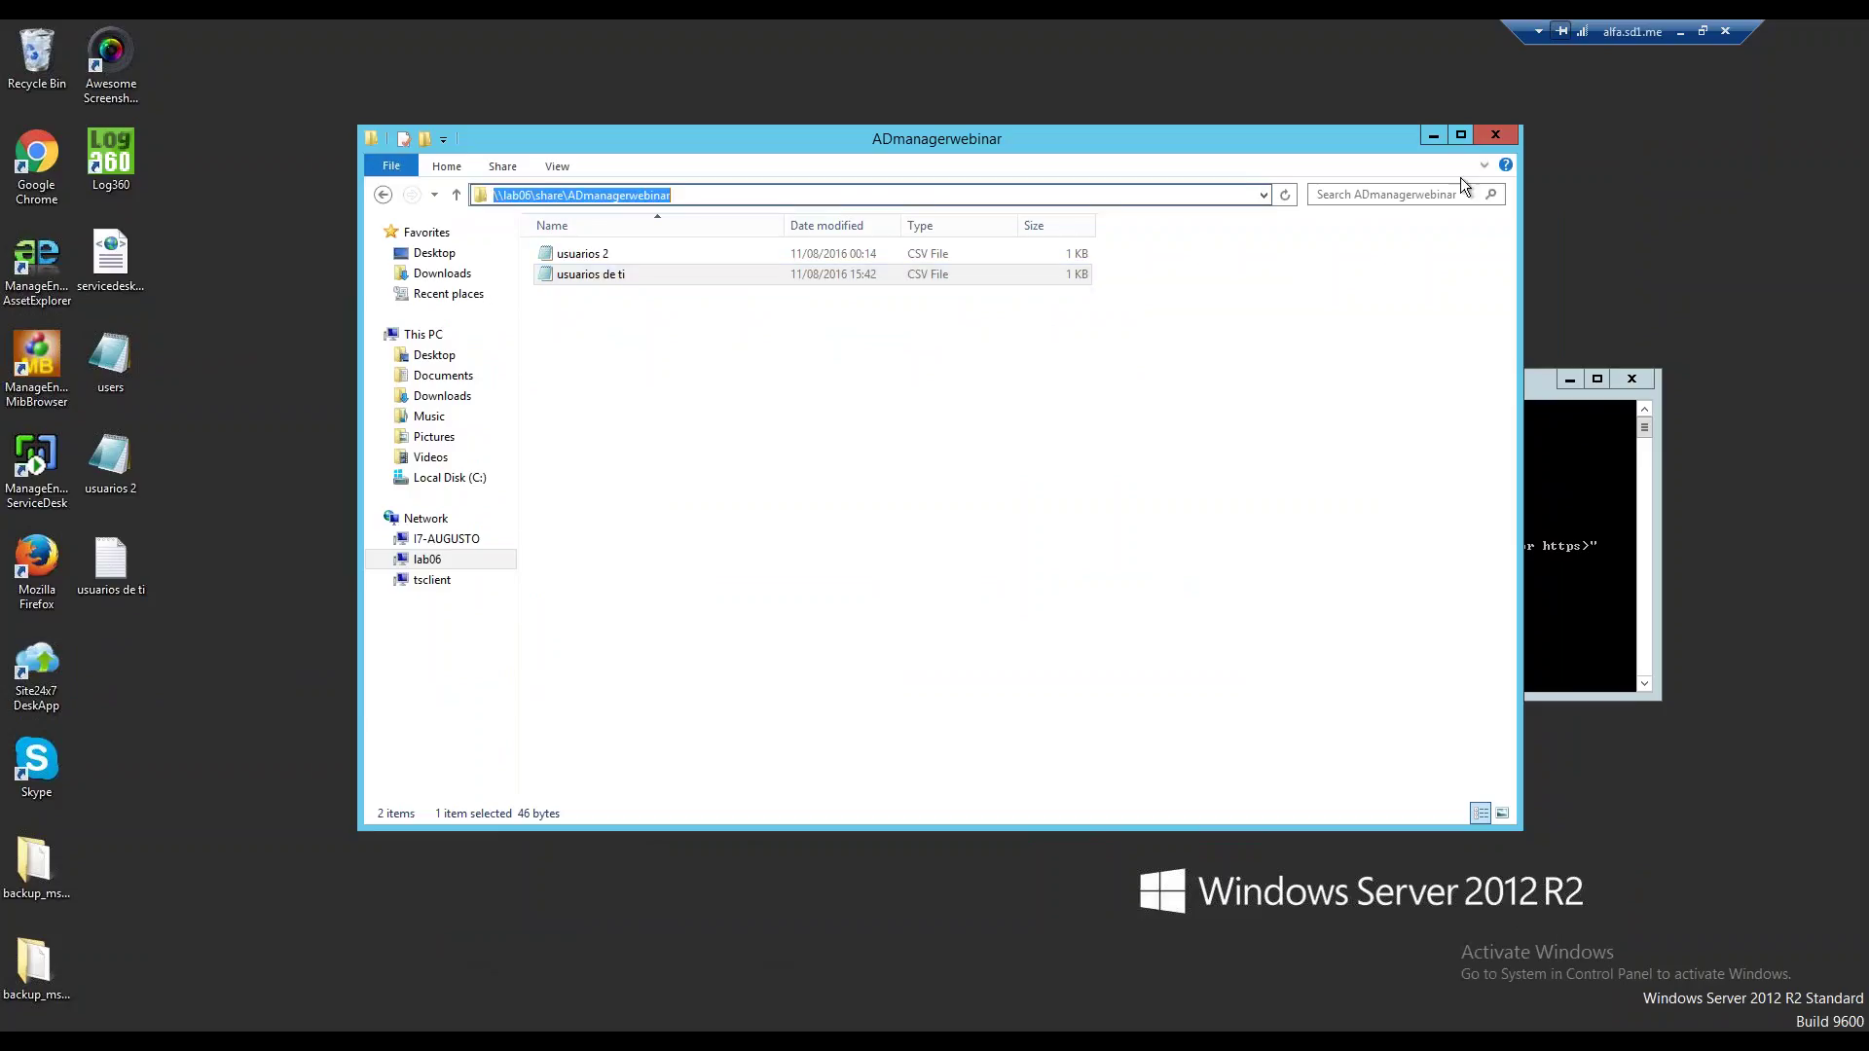
{"action": "key", "text": "alt+Tab"}
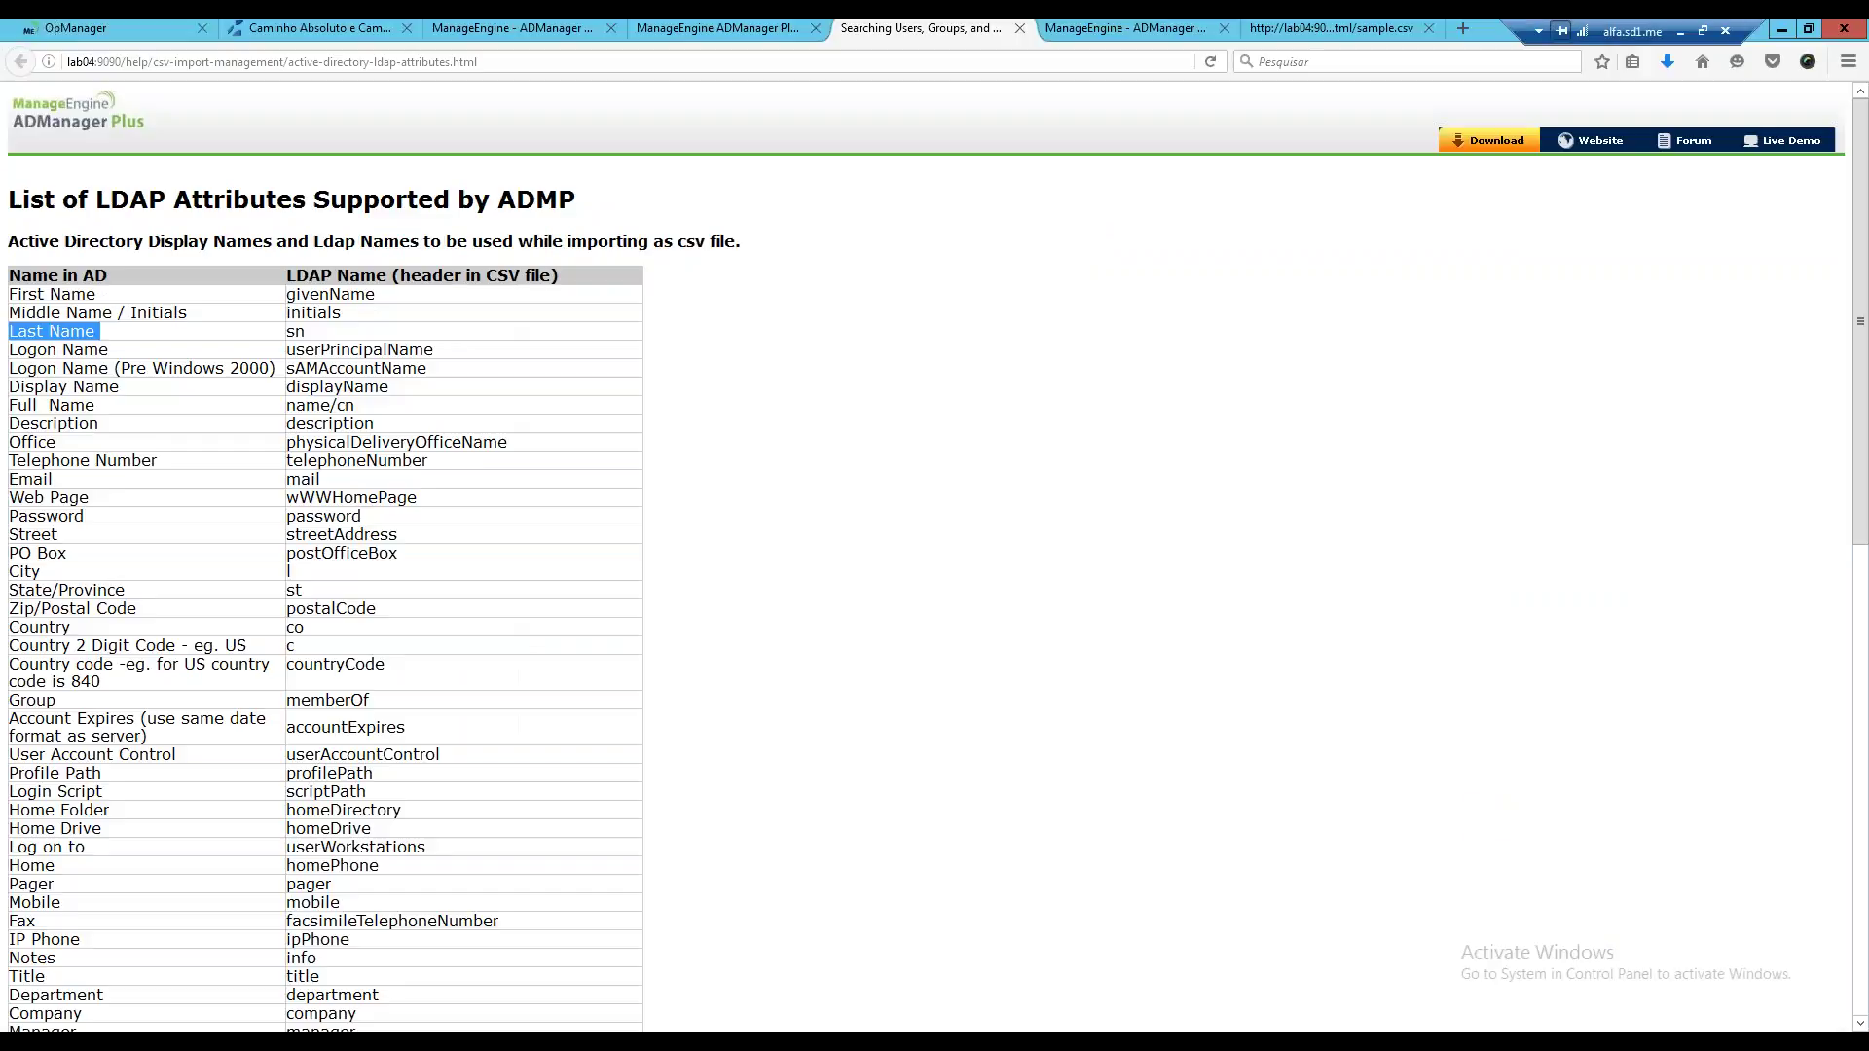
Paste \\lab06\share\ADmanagerwebinar into the automation's Location of CSV field.
{"action": "left_click", "coordinate": [535, 33]}
{"action": "right_click", "coordinate": [866, 566]}
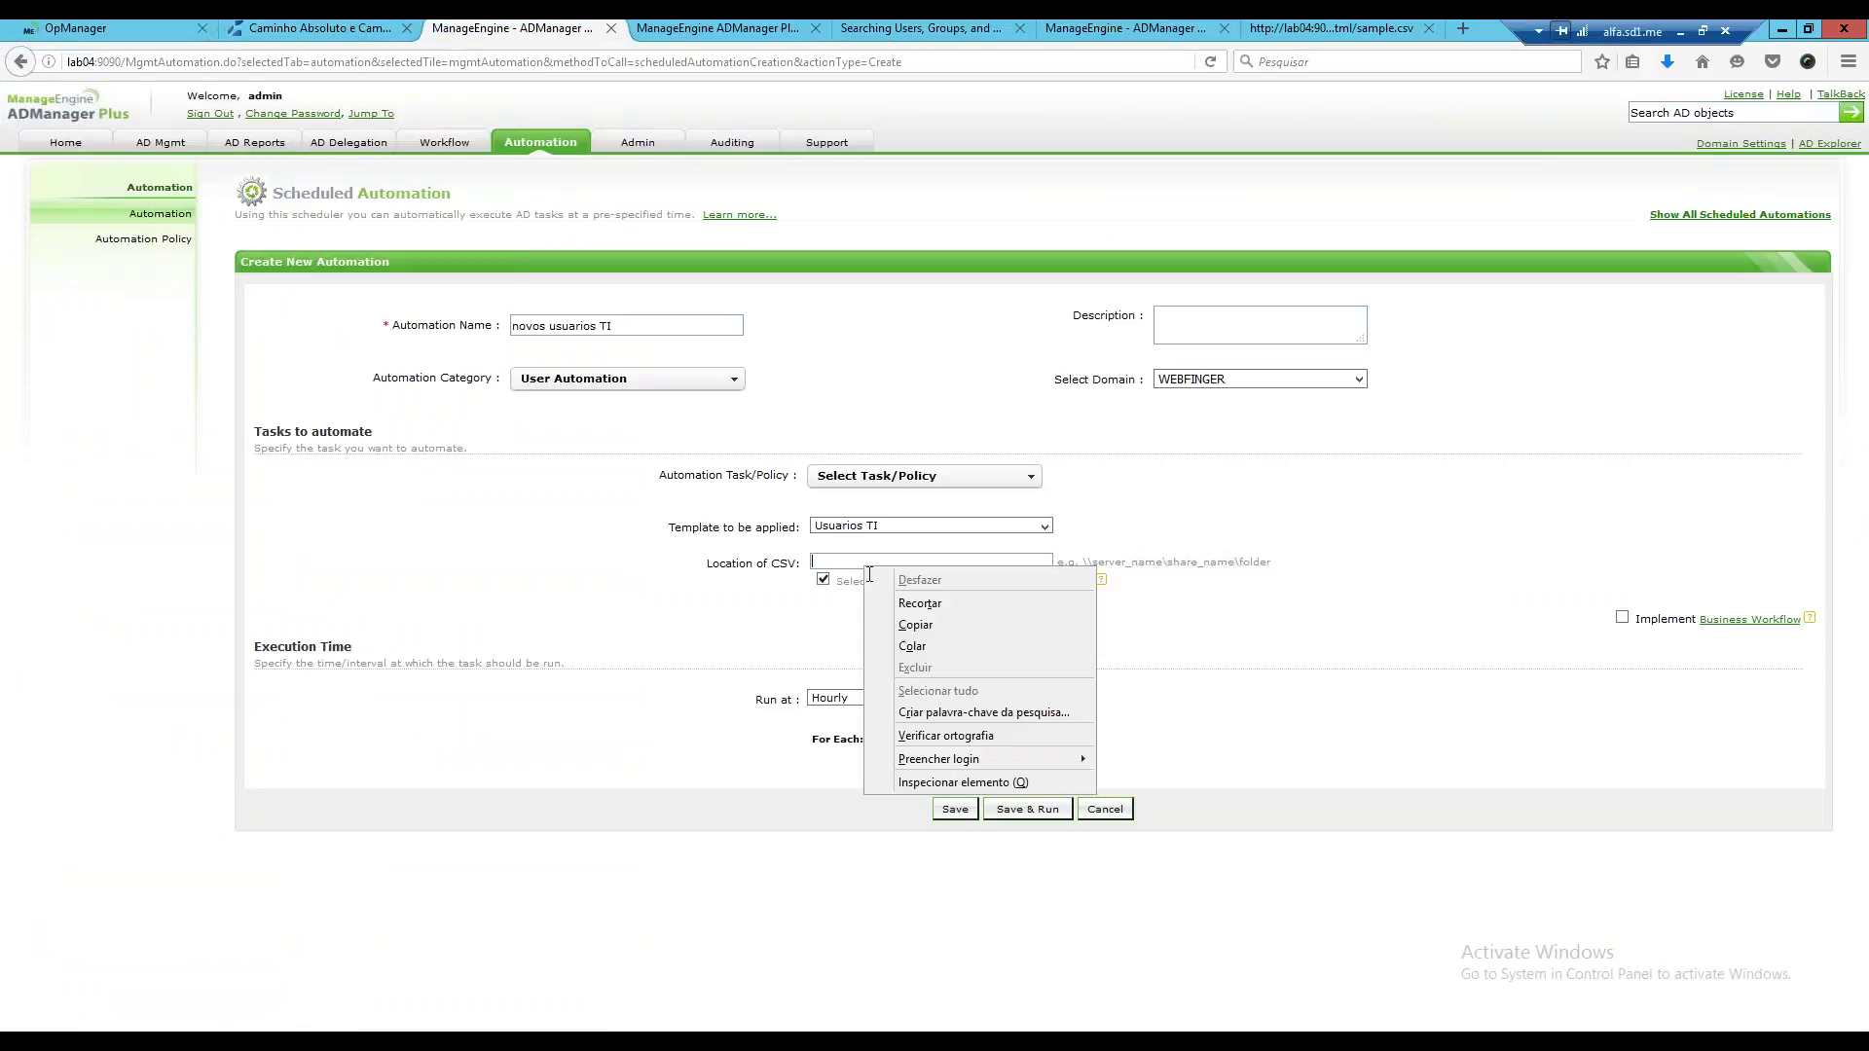
{"action": "left_click", "coordinate": [907, 648]}
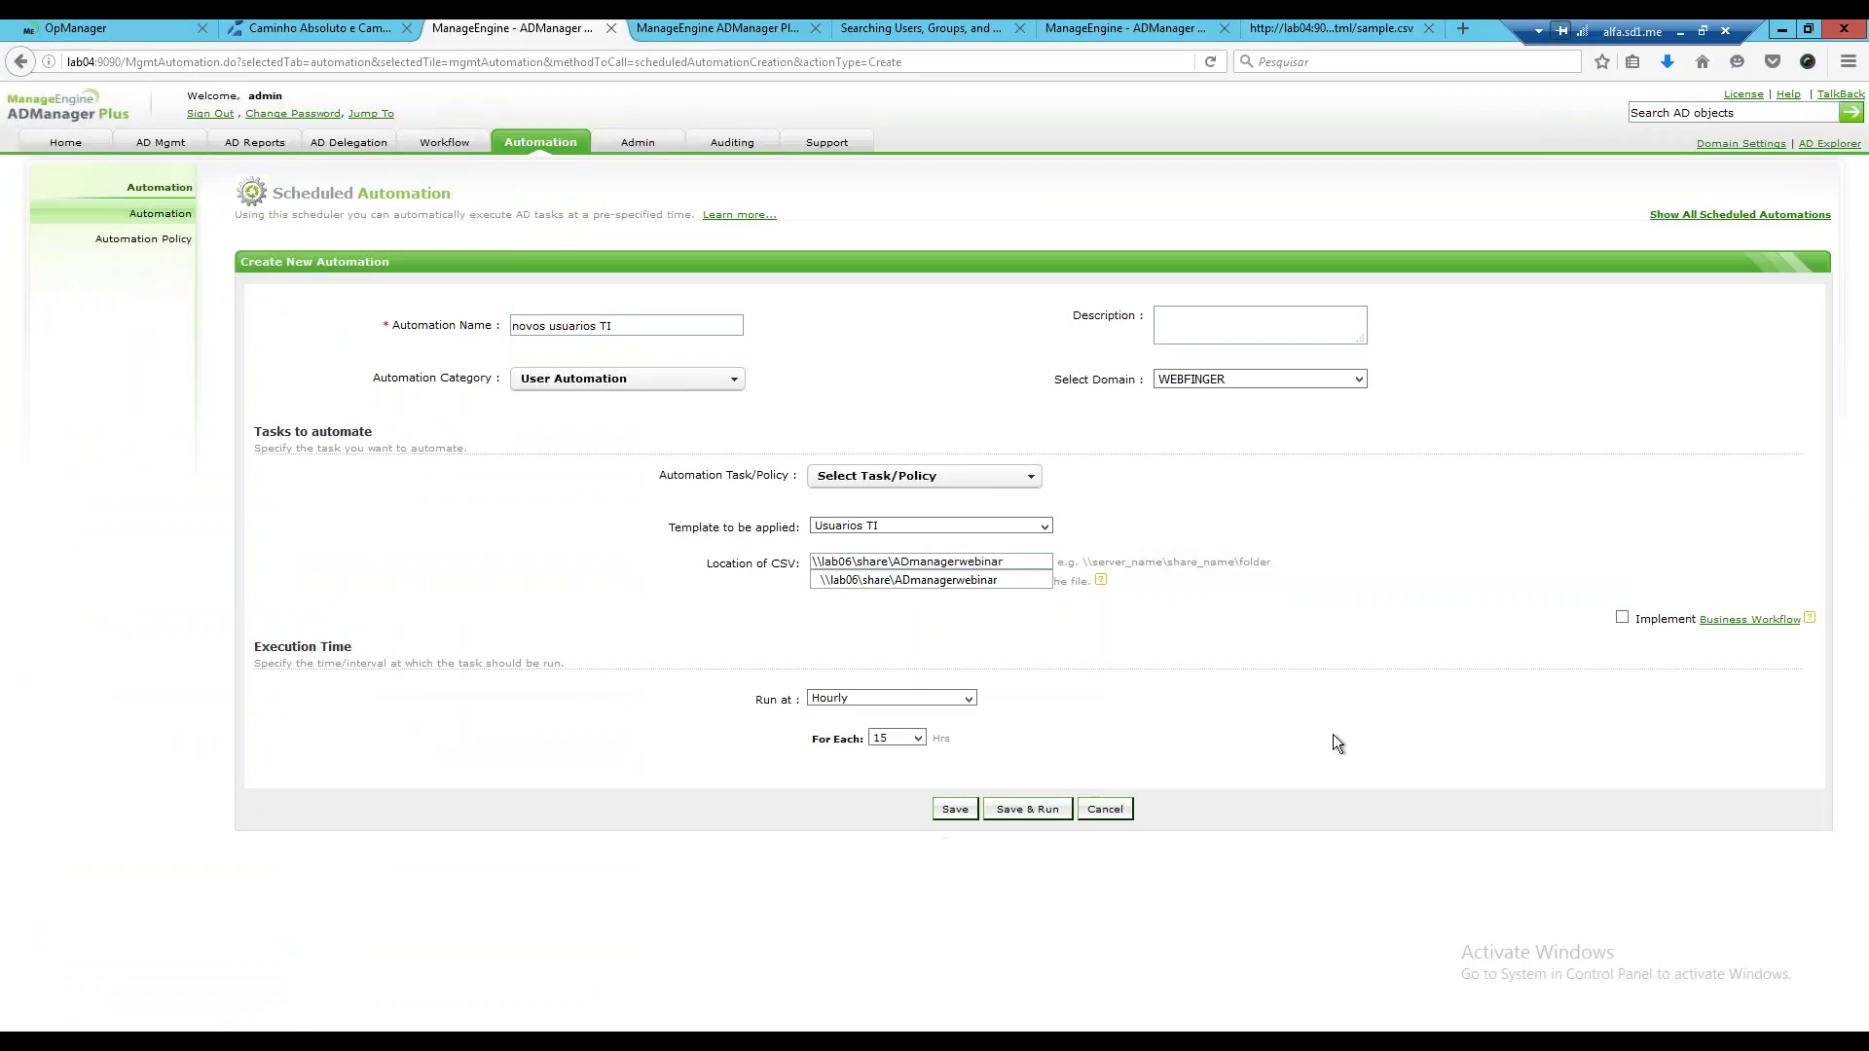
{"action": "left_click", "coordinate": [1485, 664]}
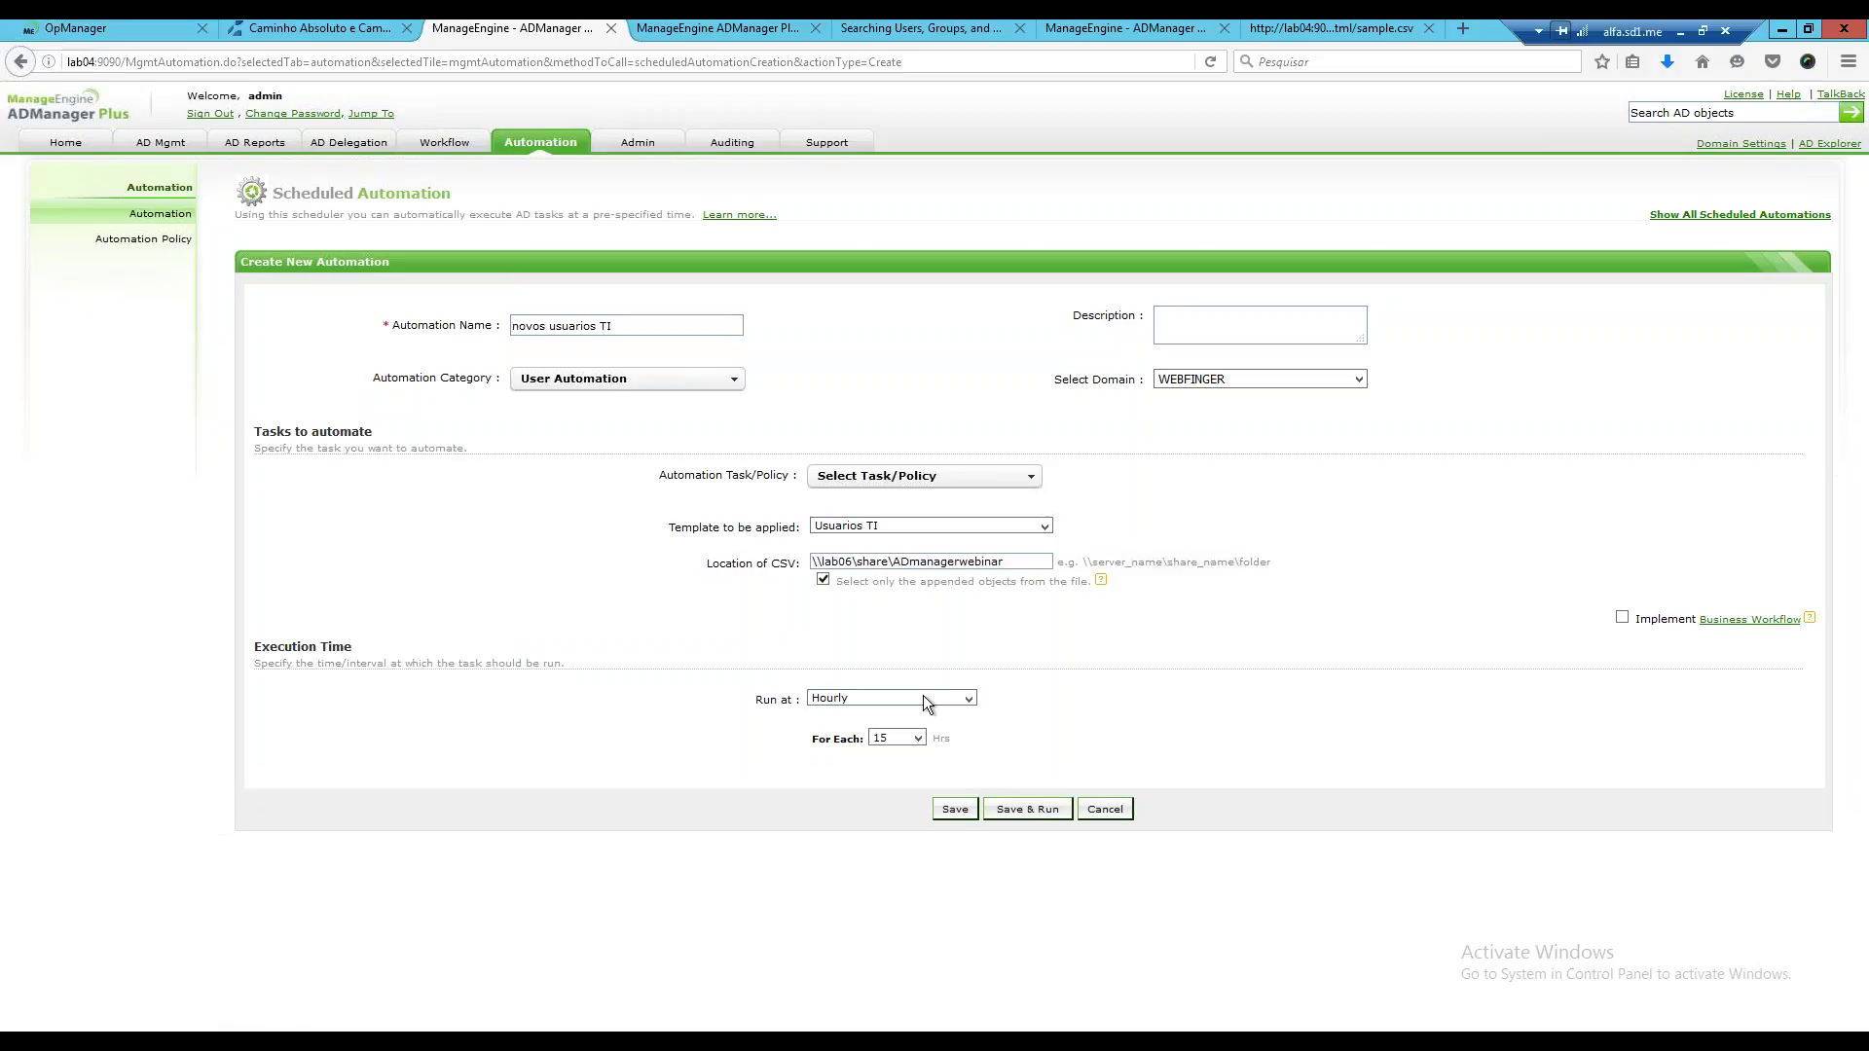
Try Daily and Hourly, then set Run at to More... starting 2016-08-11 at 15:25.
{"action": "left_click", "coordinate": [954, 698]}
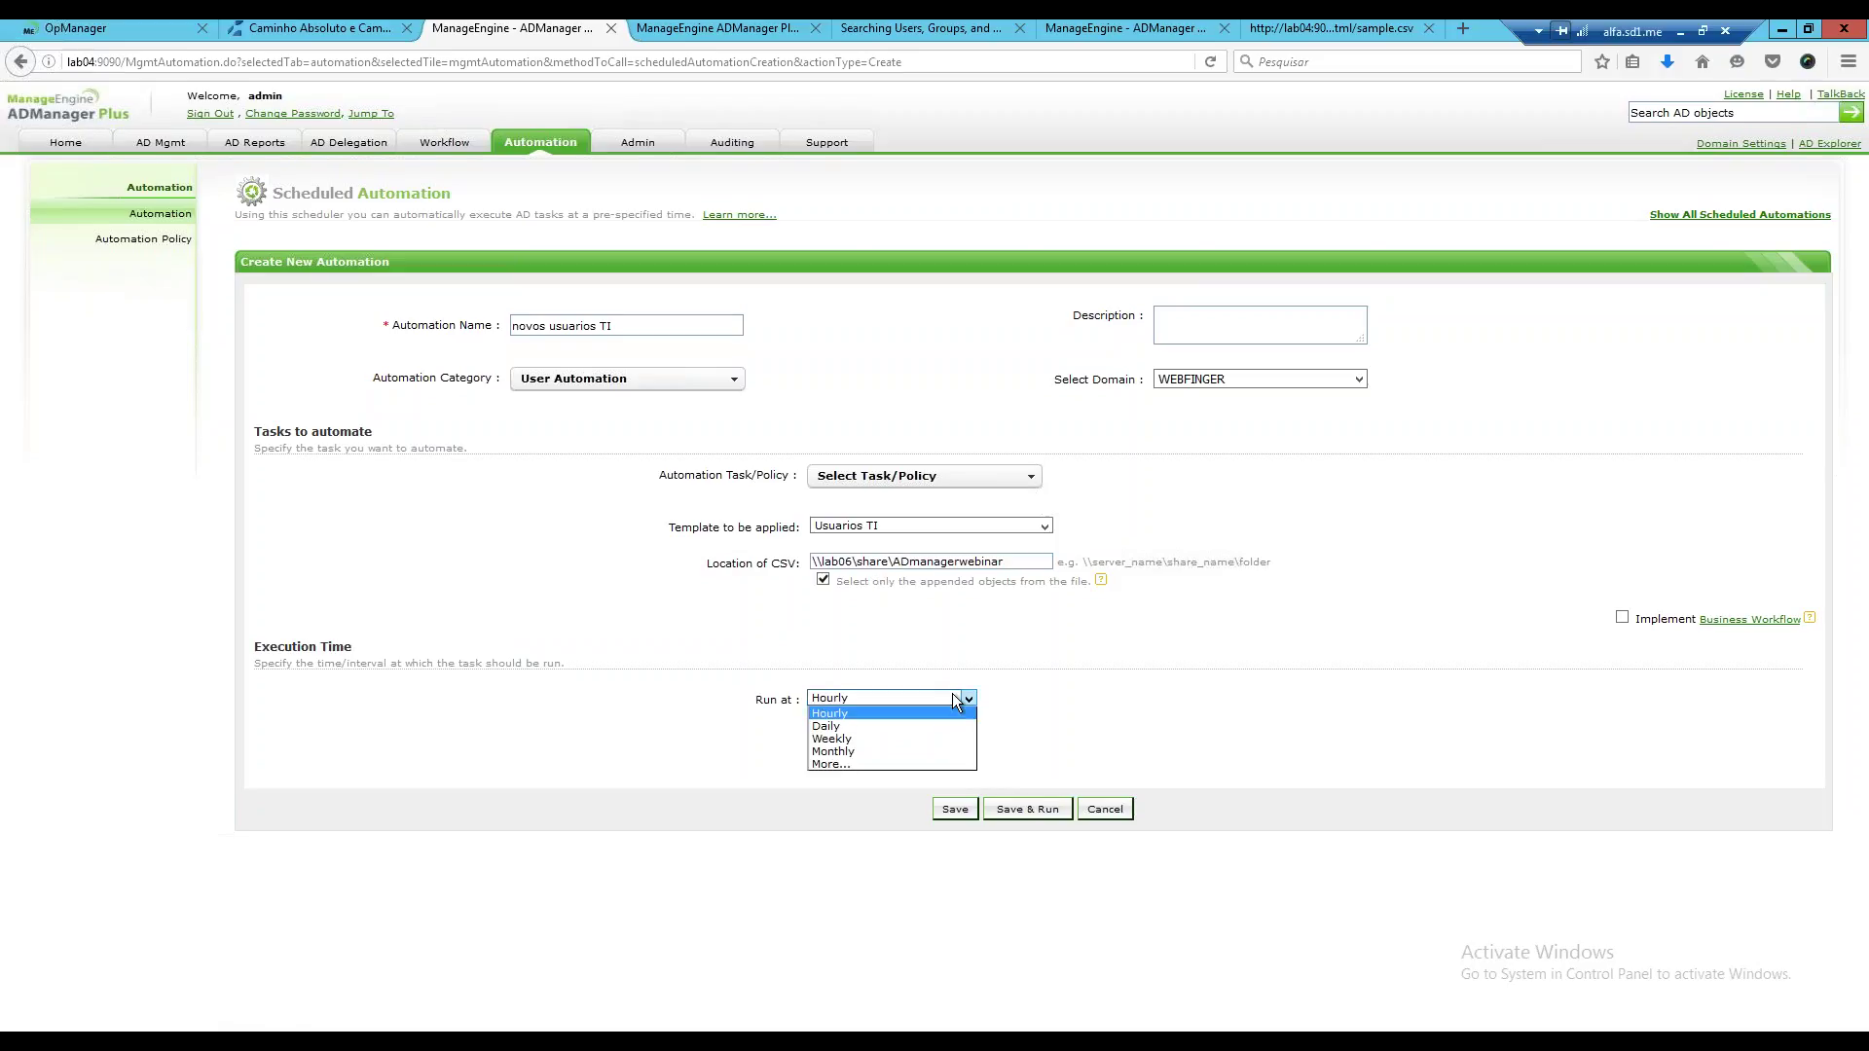
{"action": "left_click", "coordinate": [829, 726]}
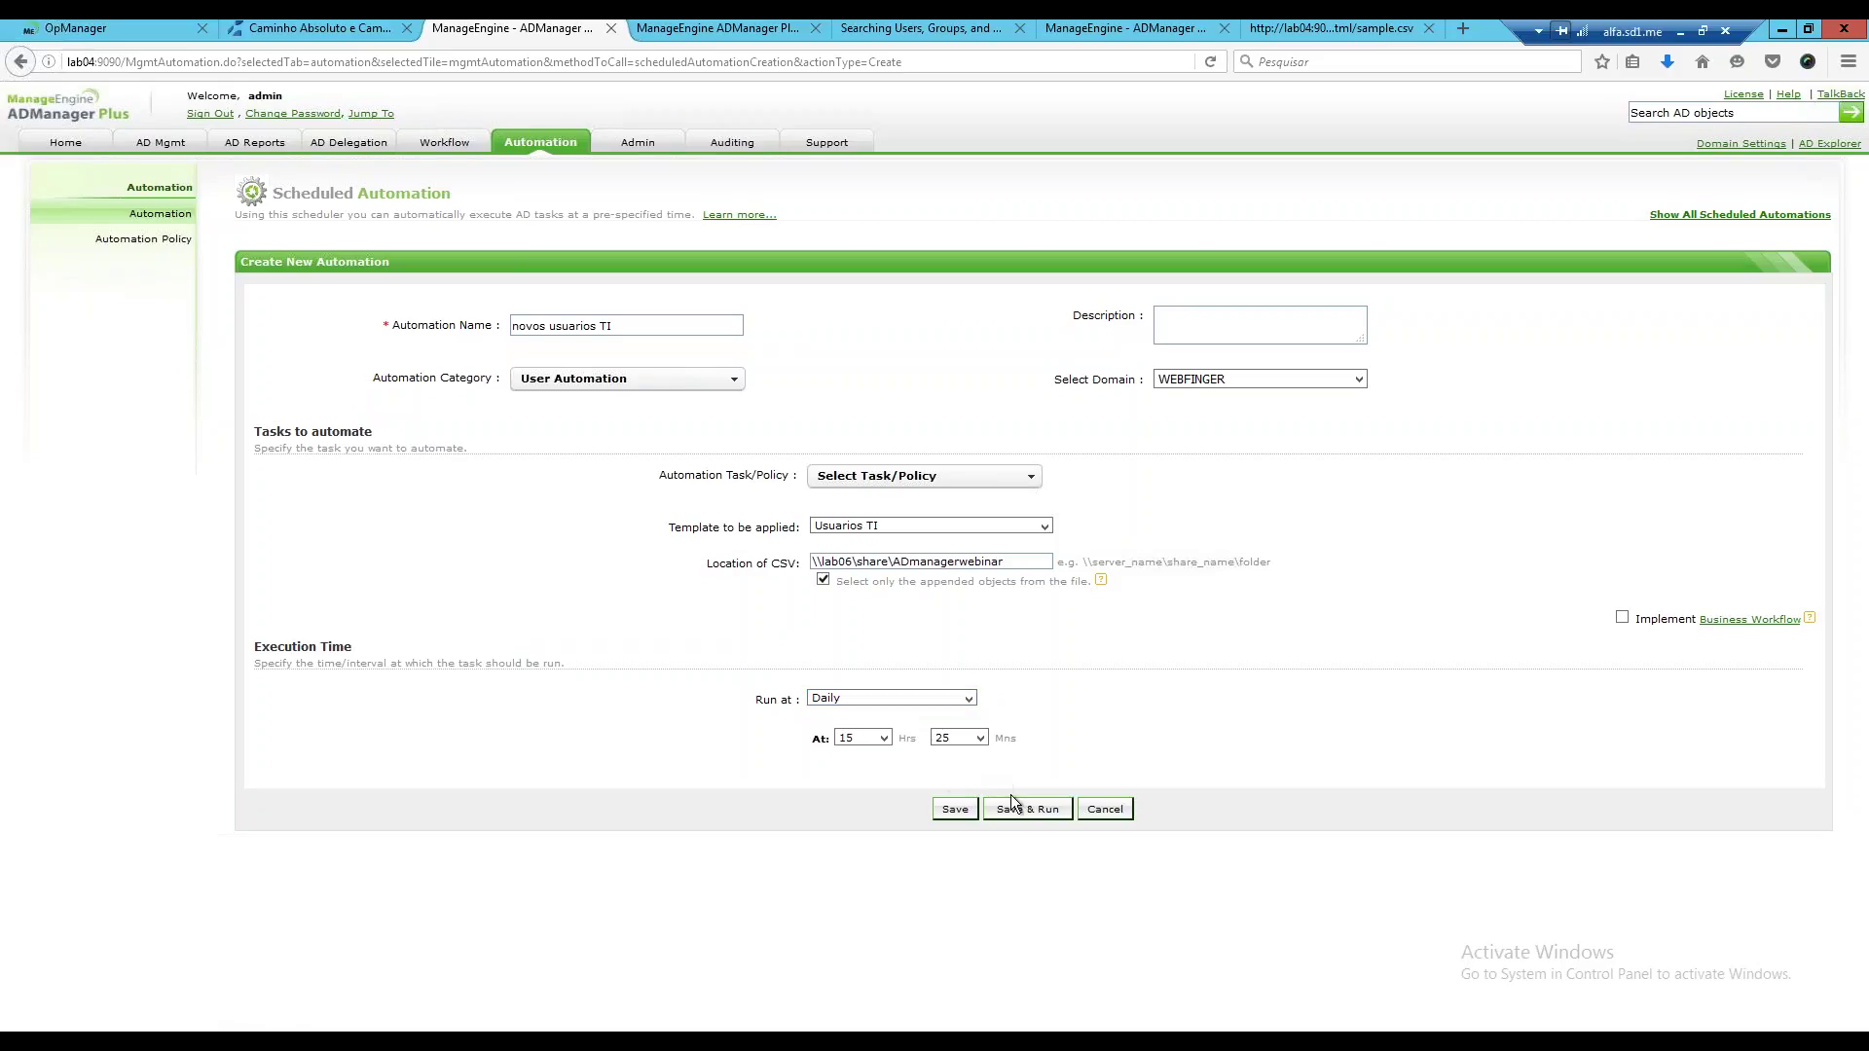
{"action": "left_click", "coordinate": [969, 698]}
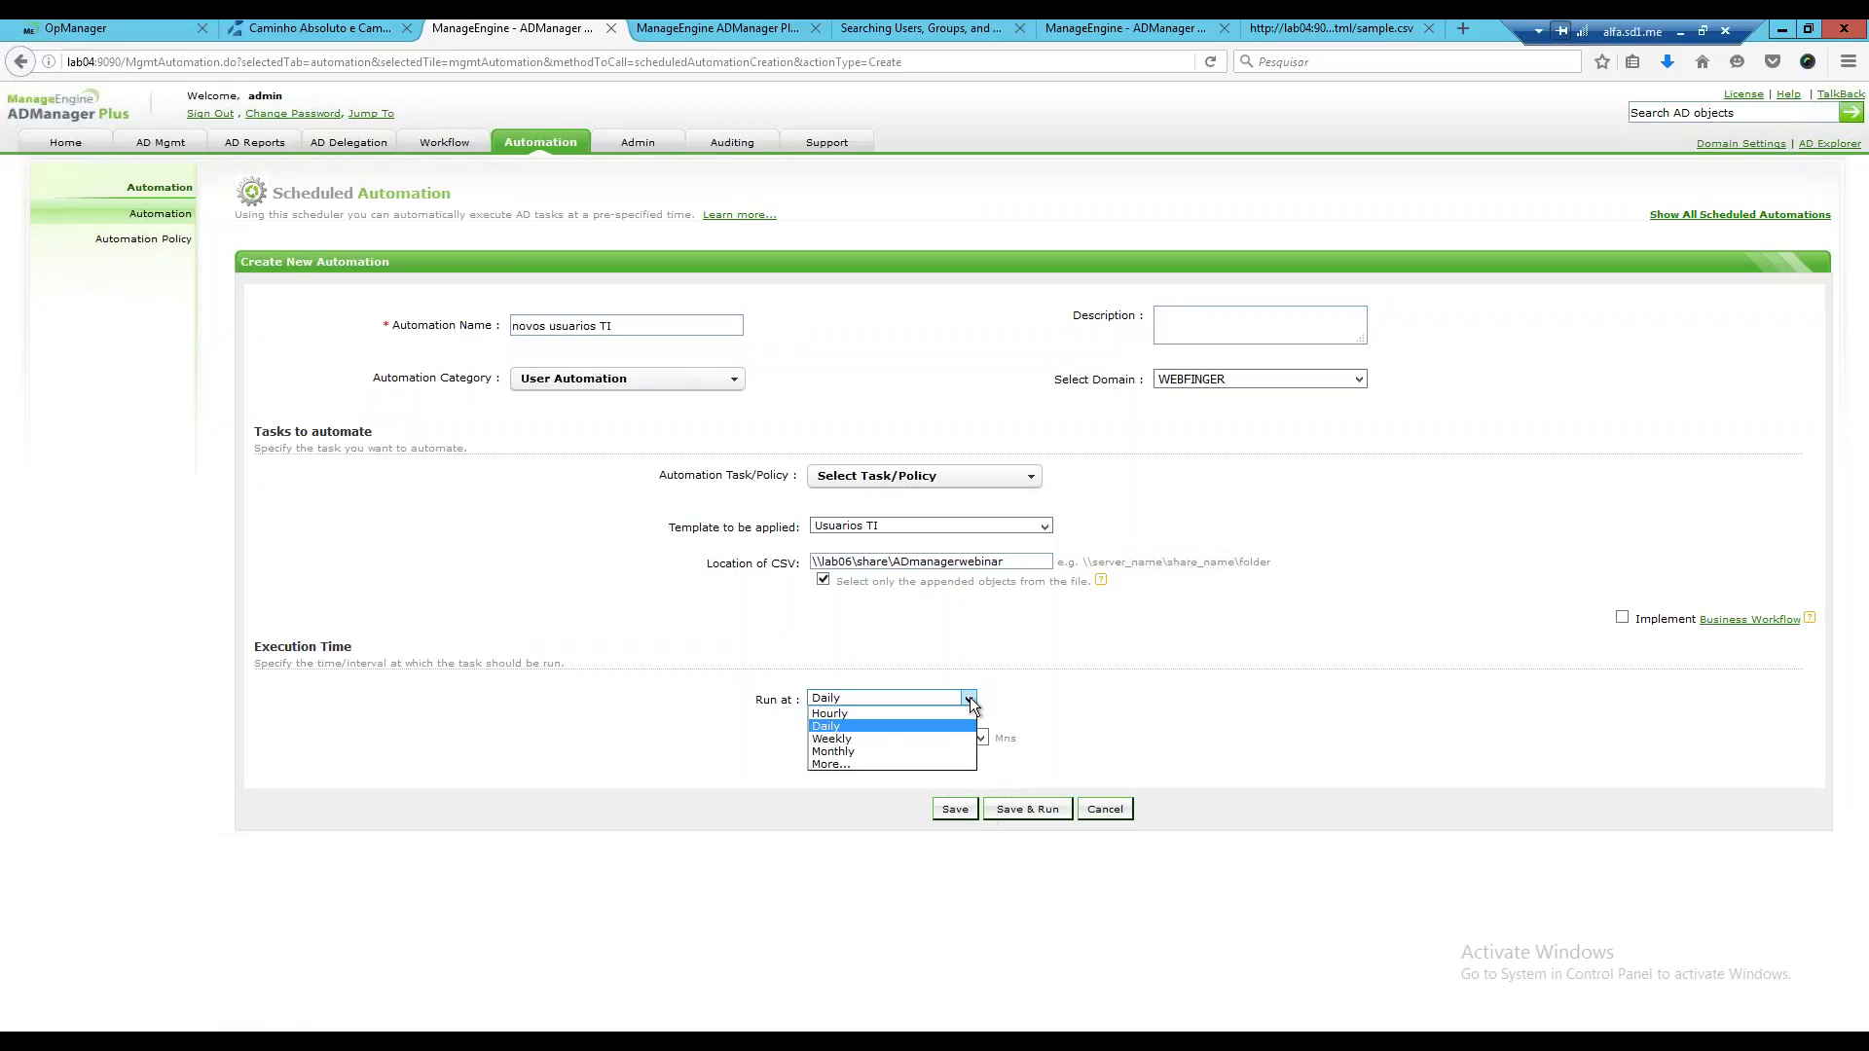
{"action": "left_click", "coordinate": [892, 714]}
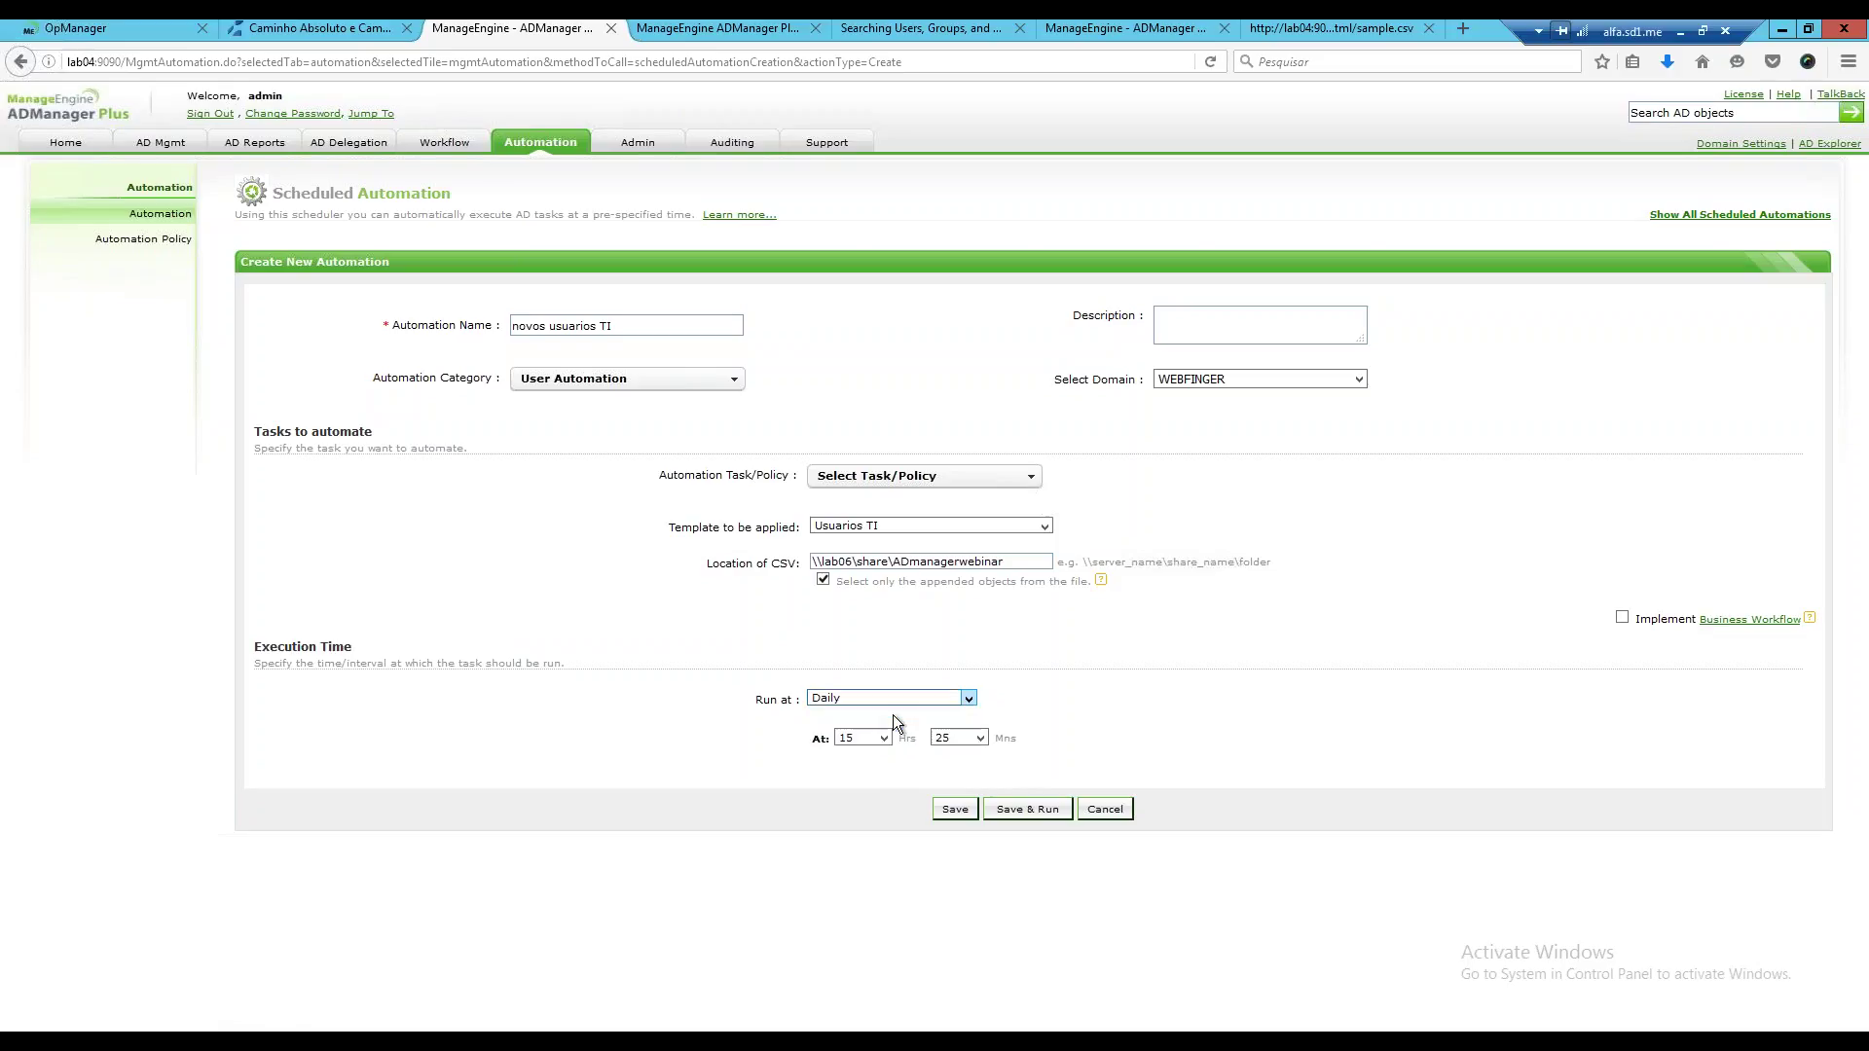
{"action": "left_click", "coordinate": [920, 738]}
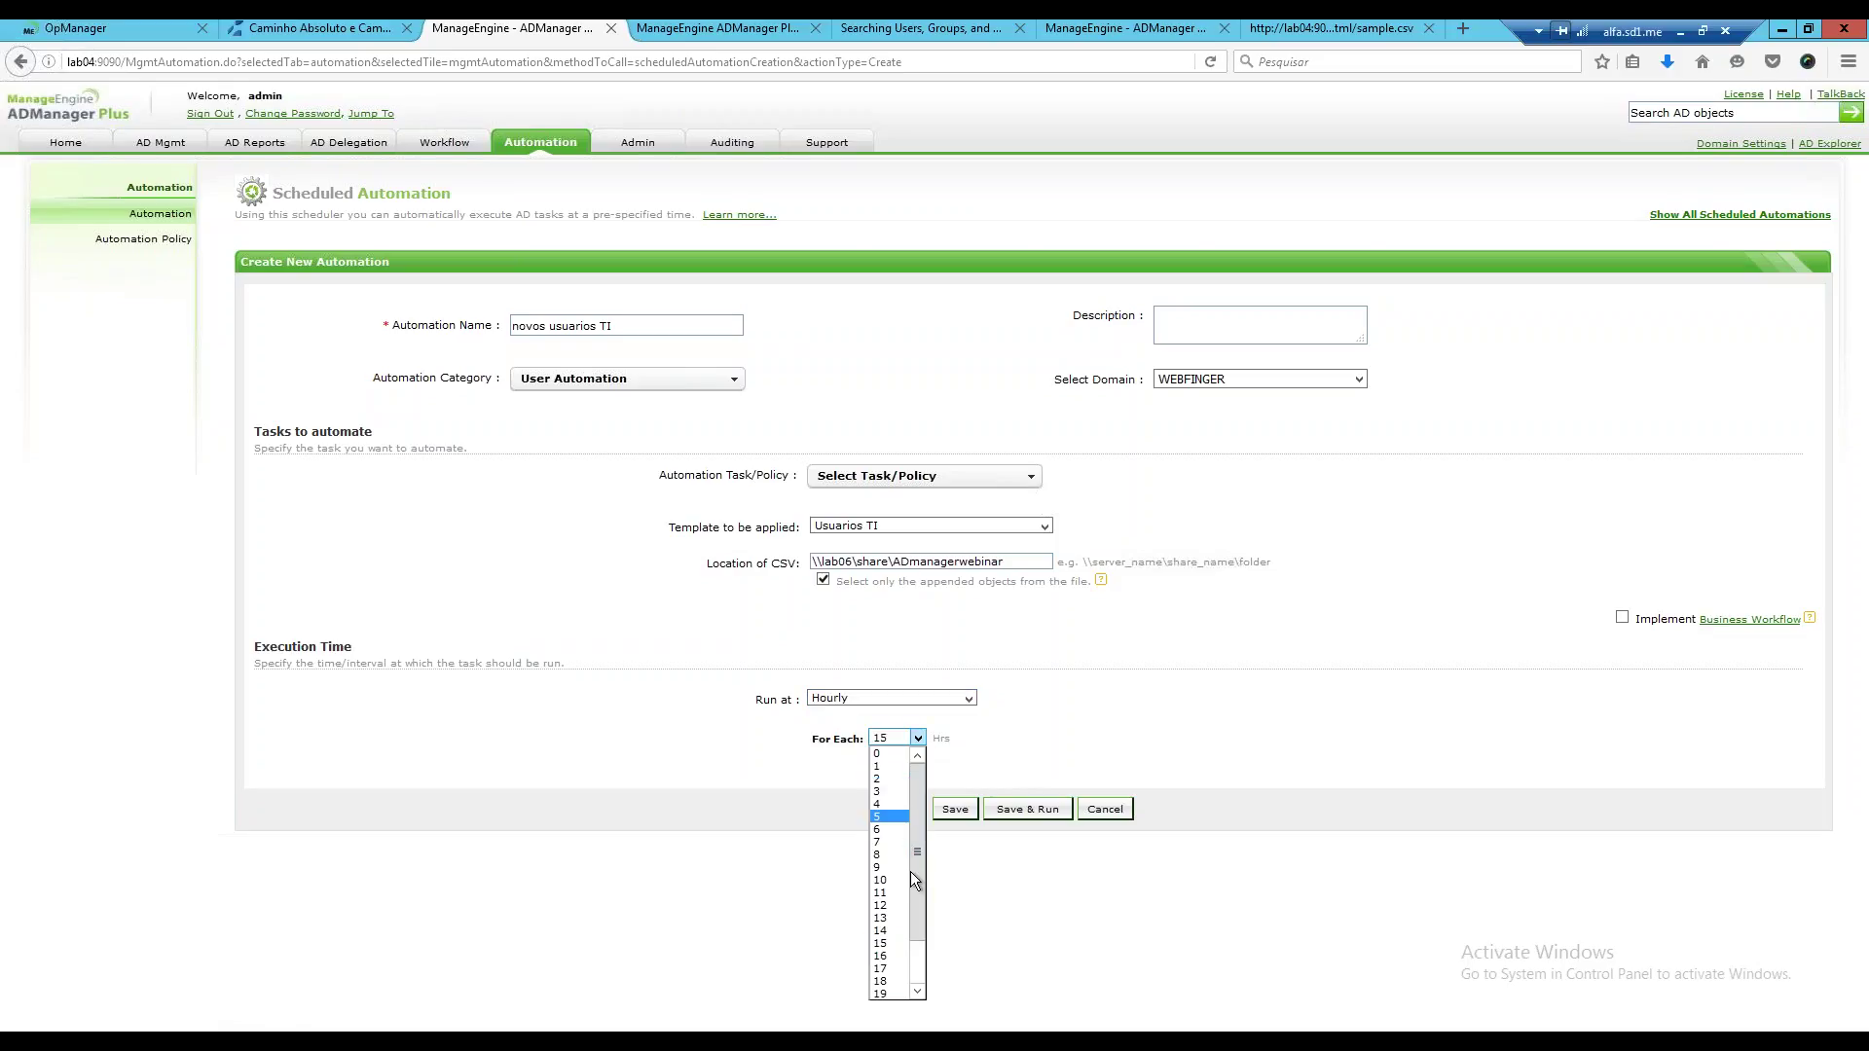
{"action": "left_click", "coordinate": [970, 699]}
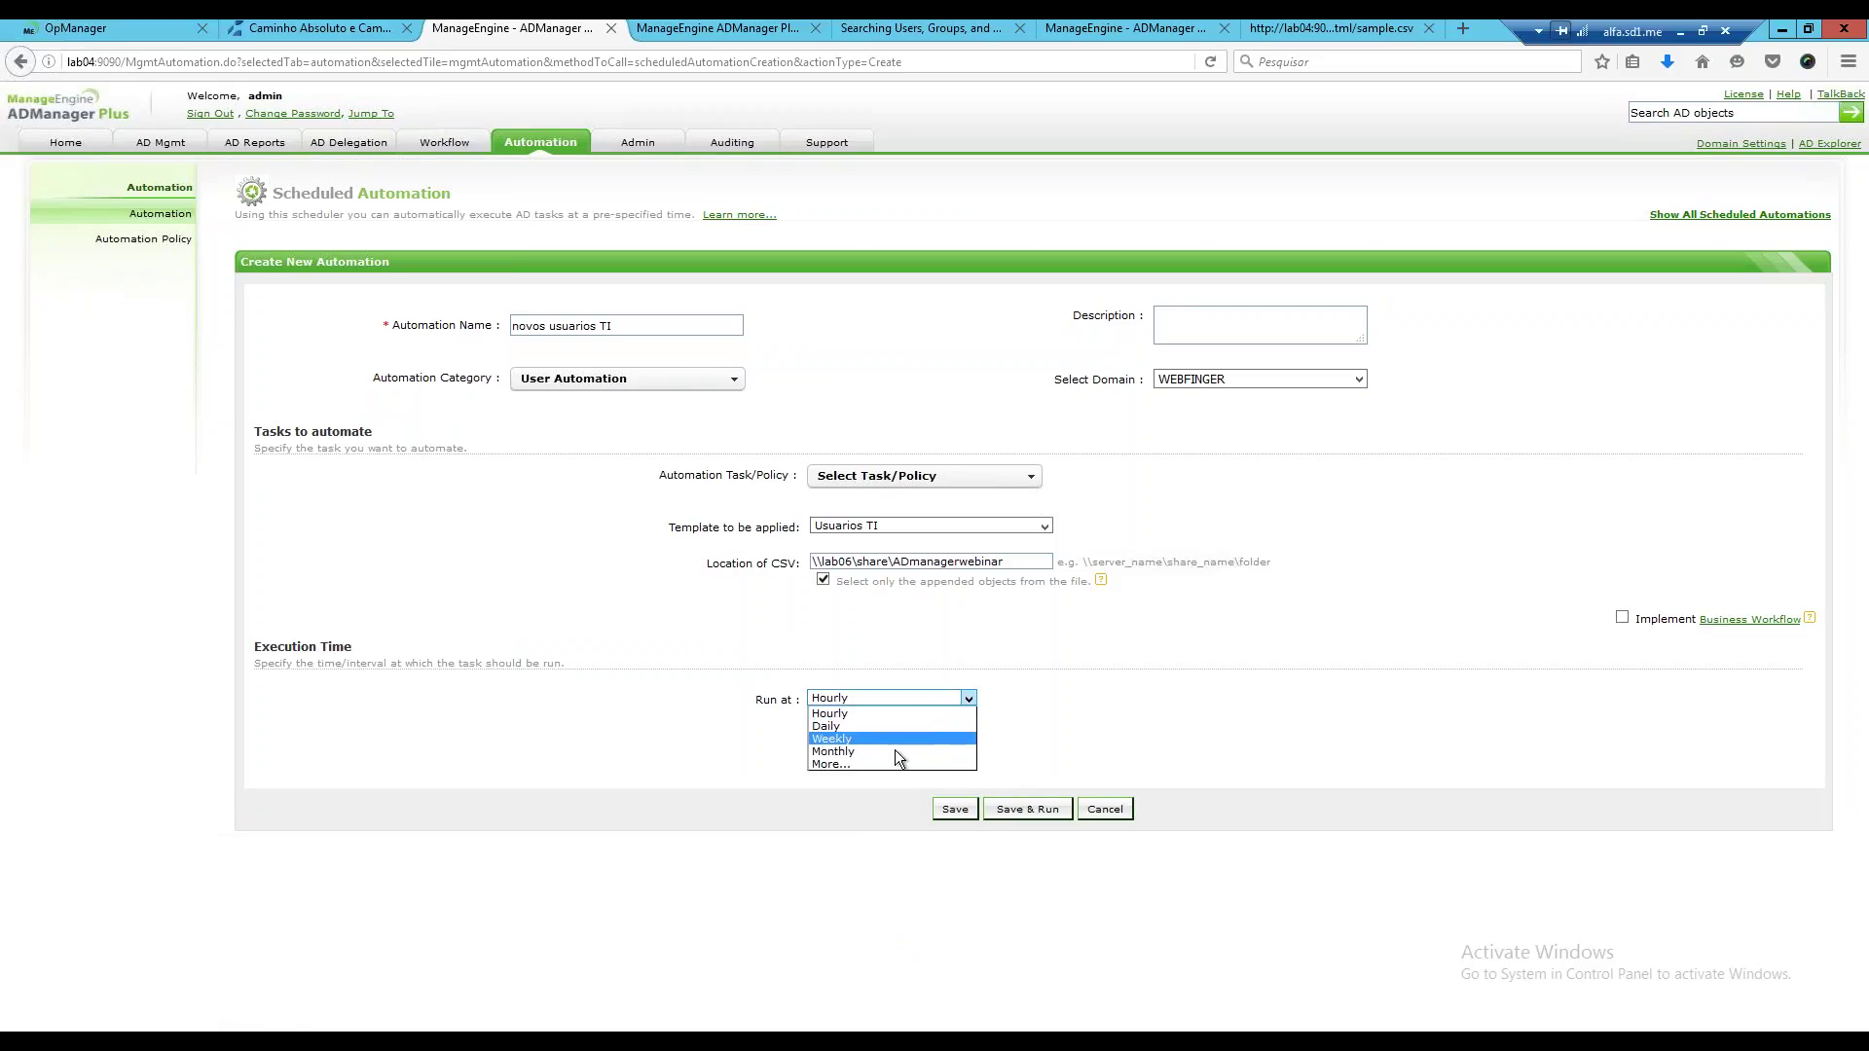
{"action": "left_click", "coordinate": [845, 763]}
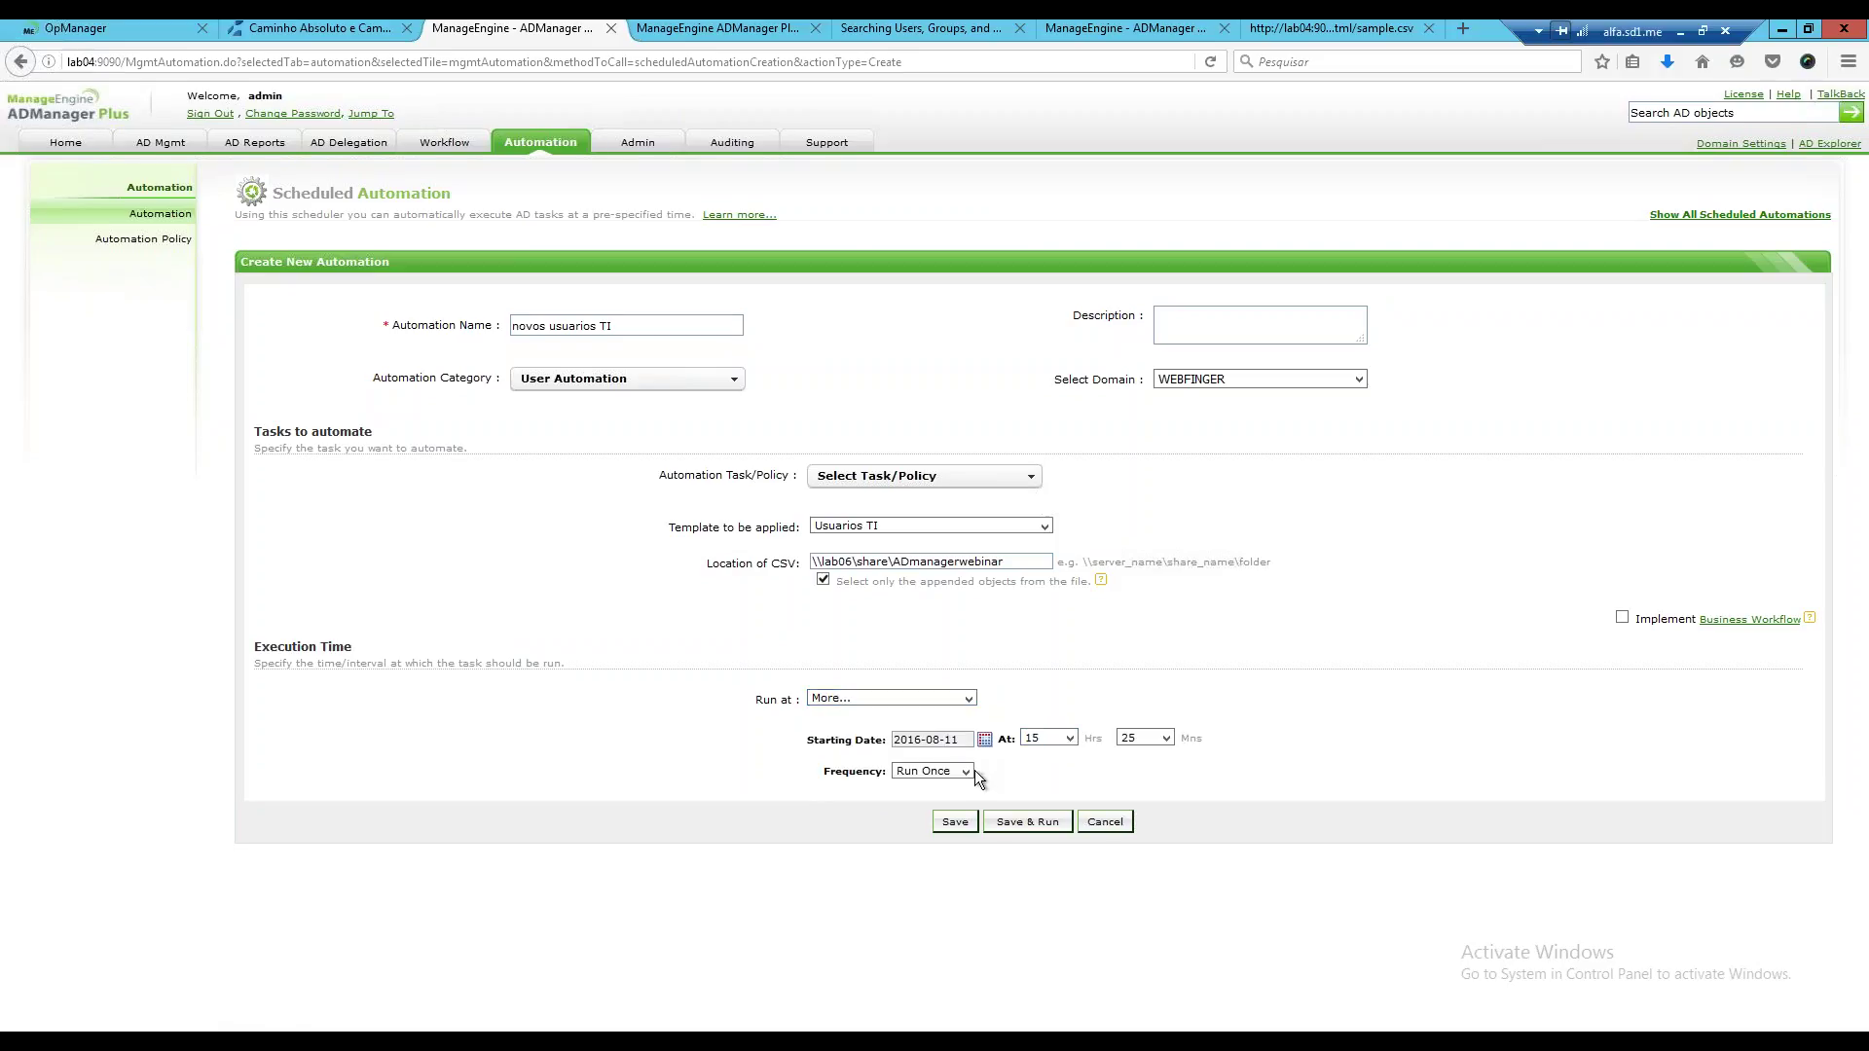
Set the frequency to Repeat every 15 Minutes.
{"action": "left_click", "coordinate": [967, 771]}
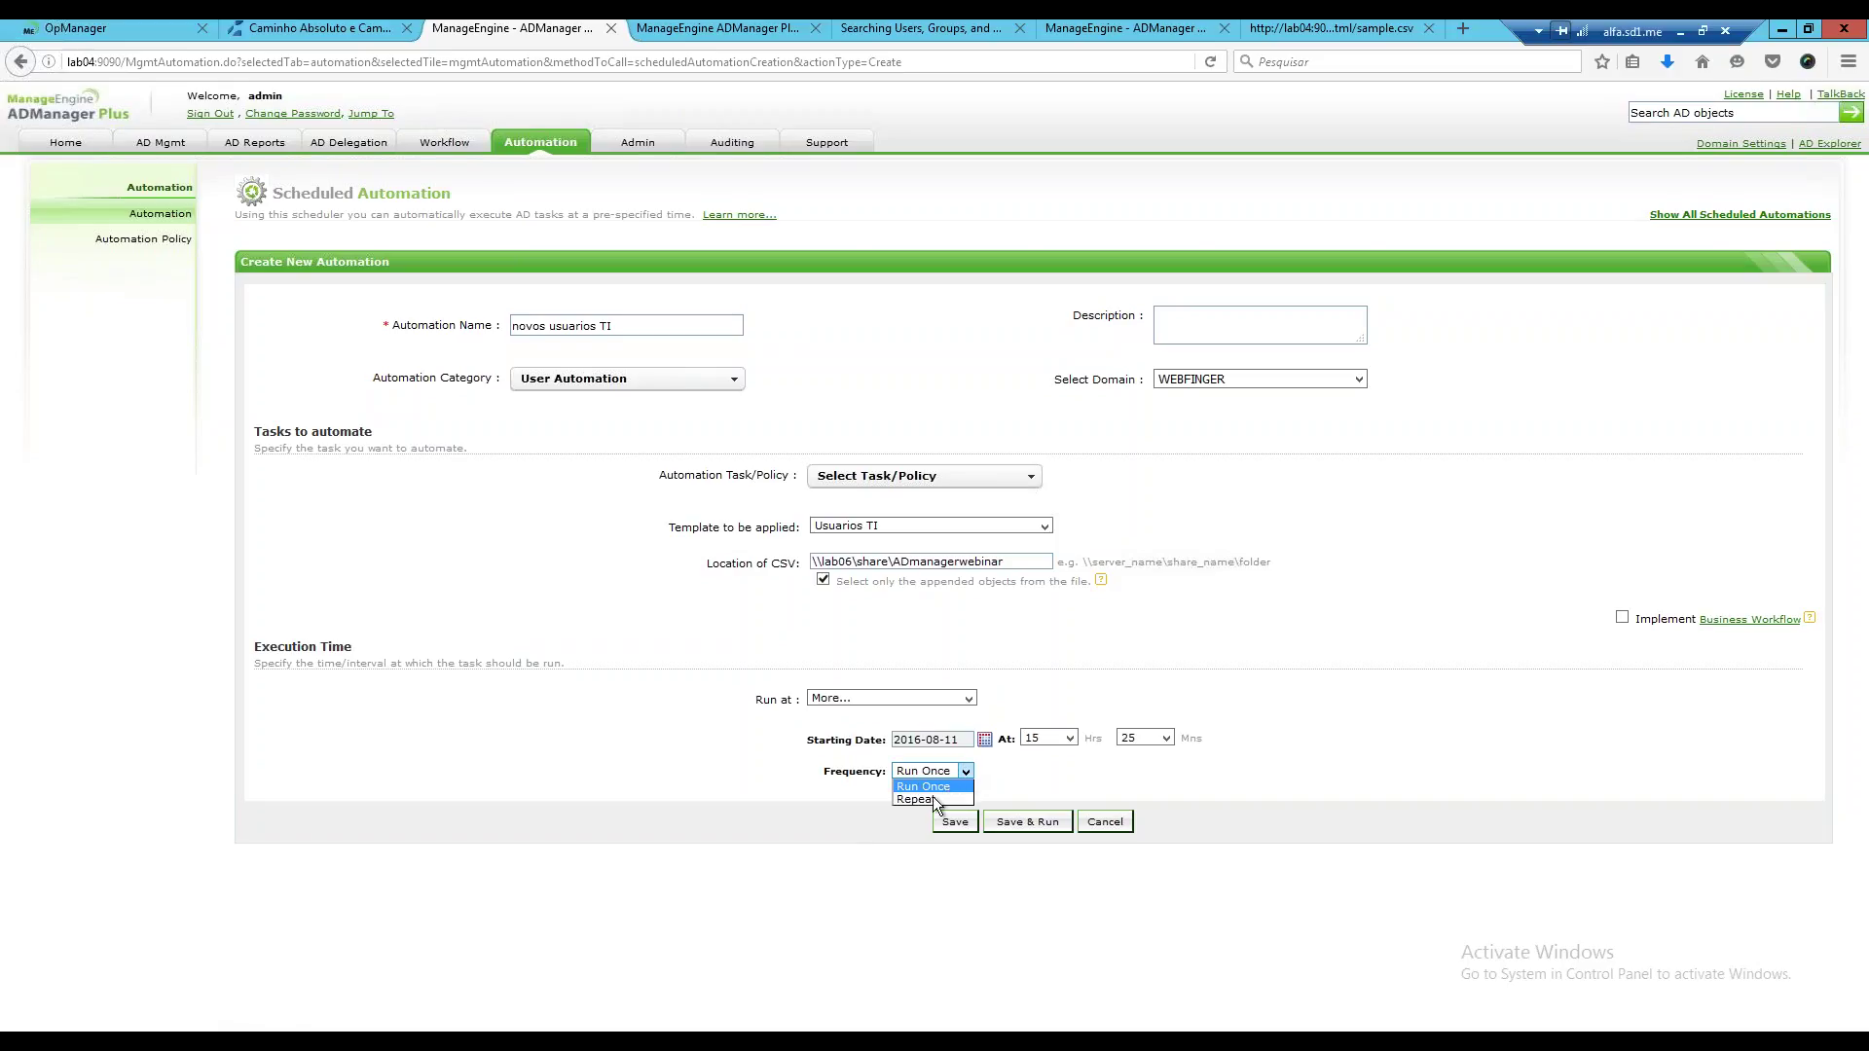
{"action": "left_click", "coordinate": [932, 798]}
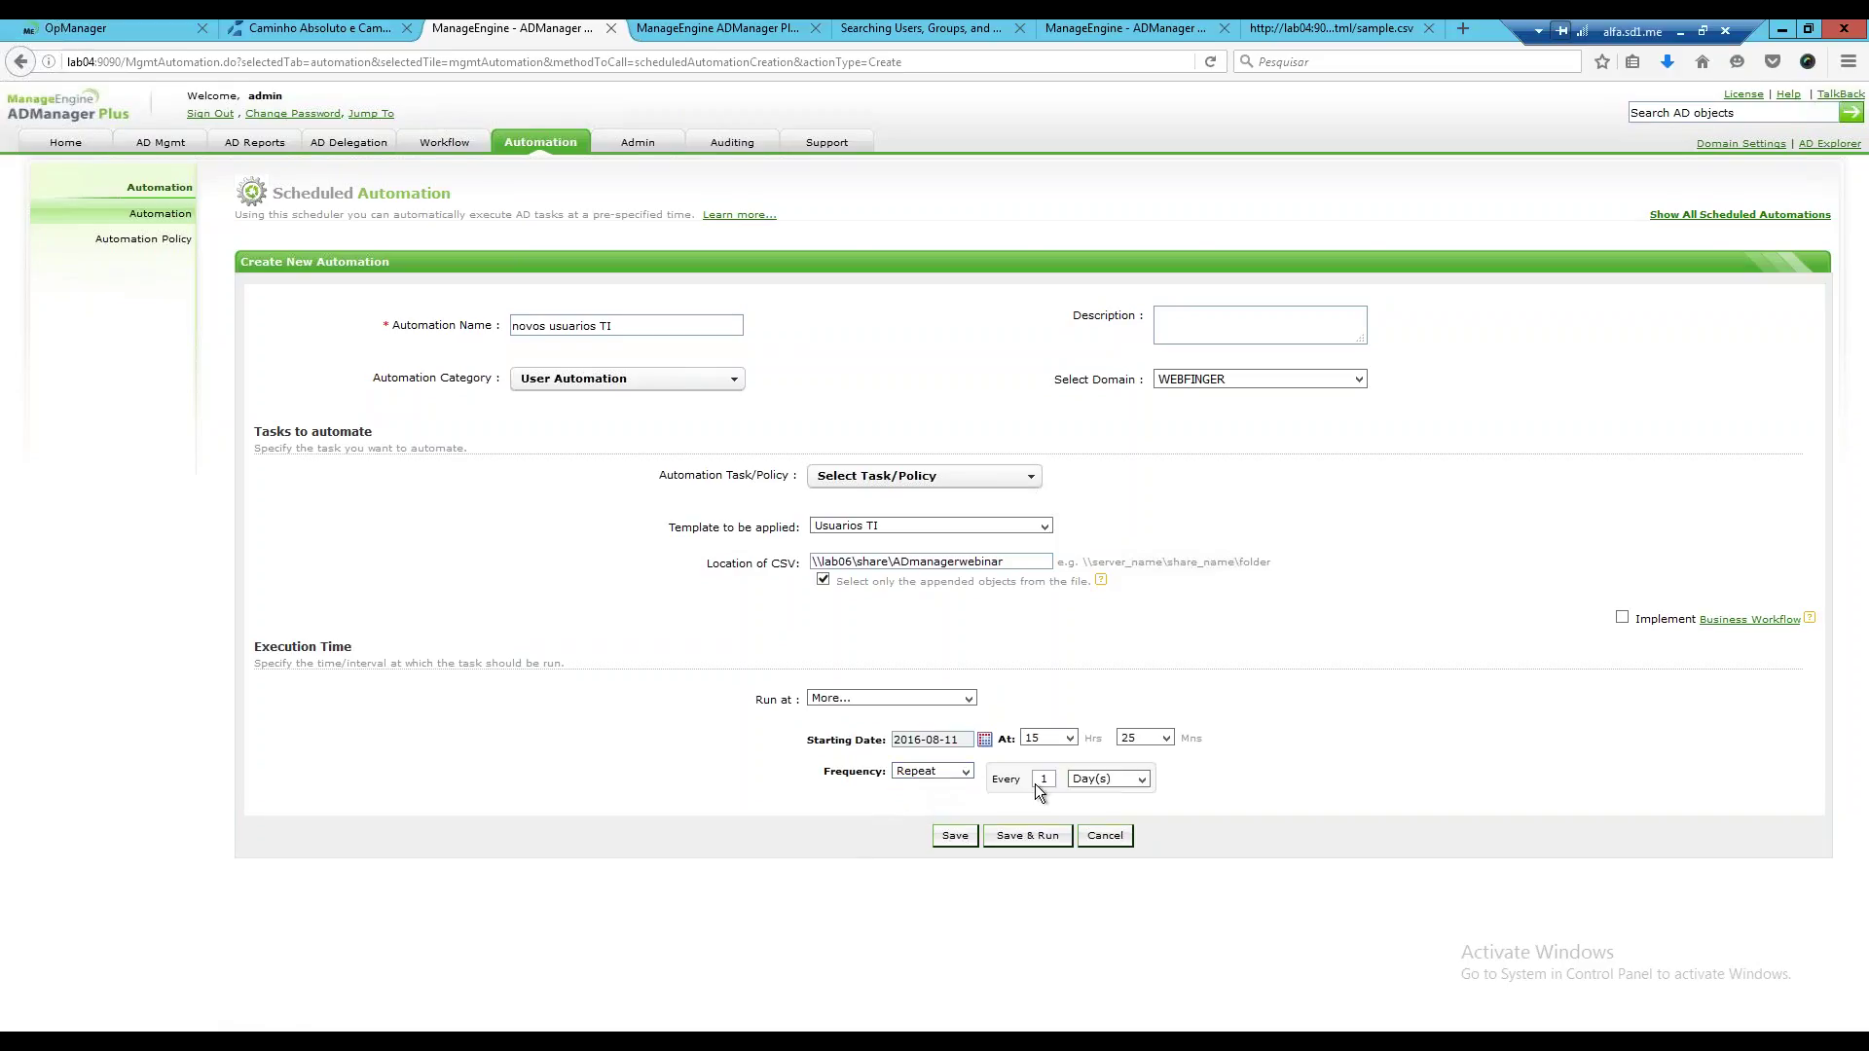
{"action": "left_click", "coordinate": [1143, 783]}
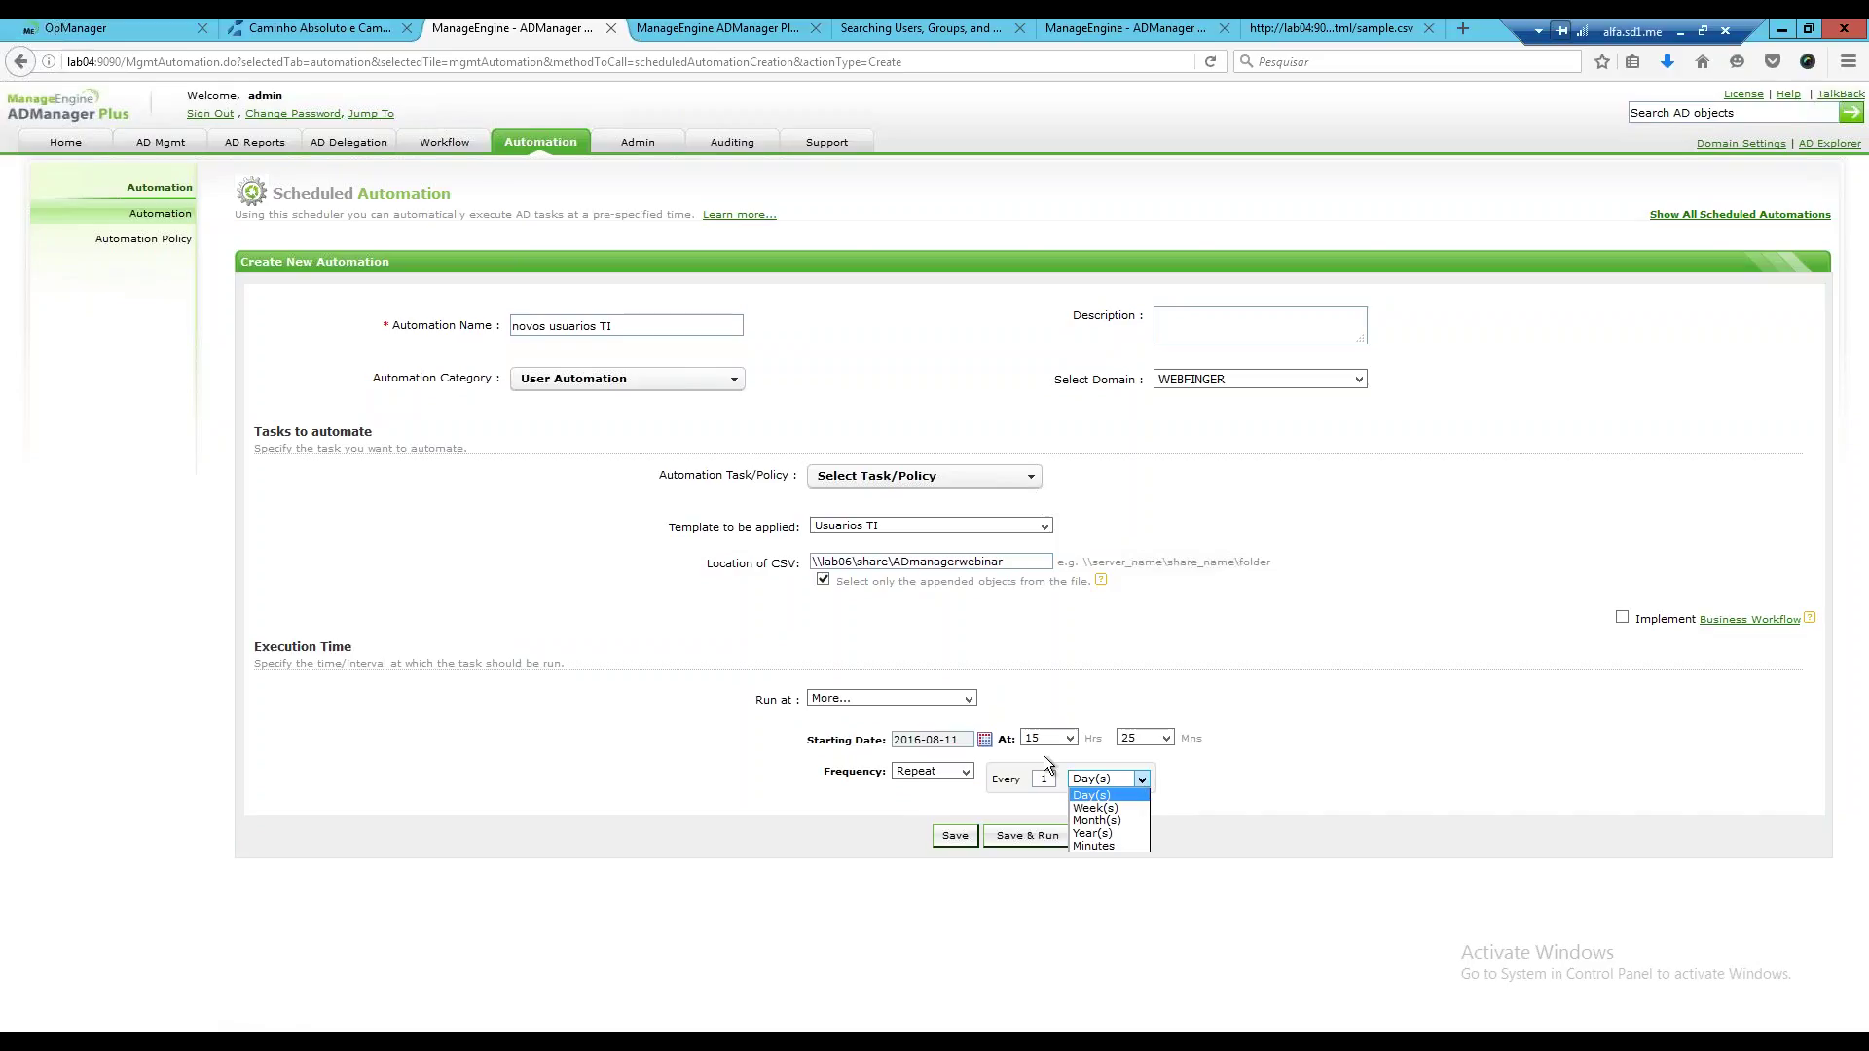
{"action": "left_click", "coordinate": [1095, 846]}
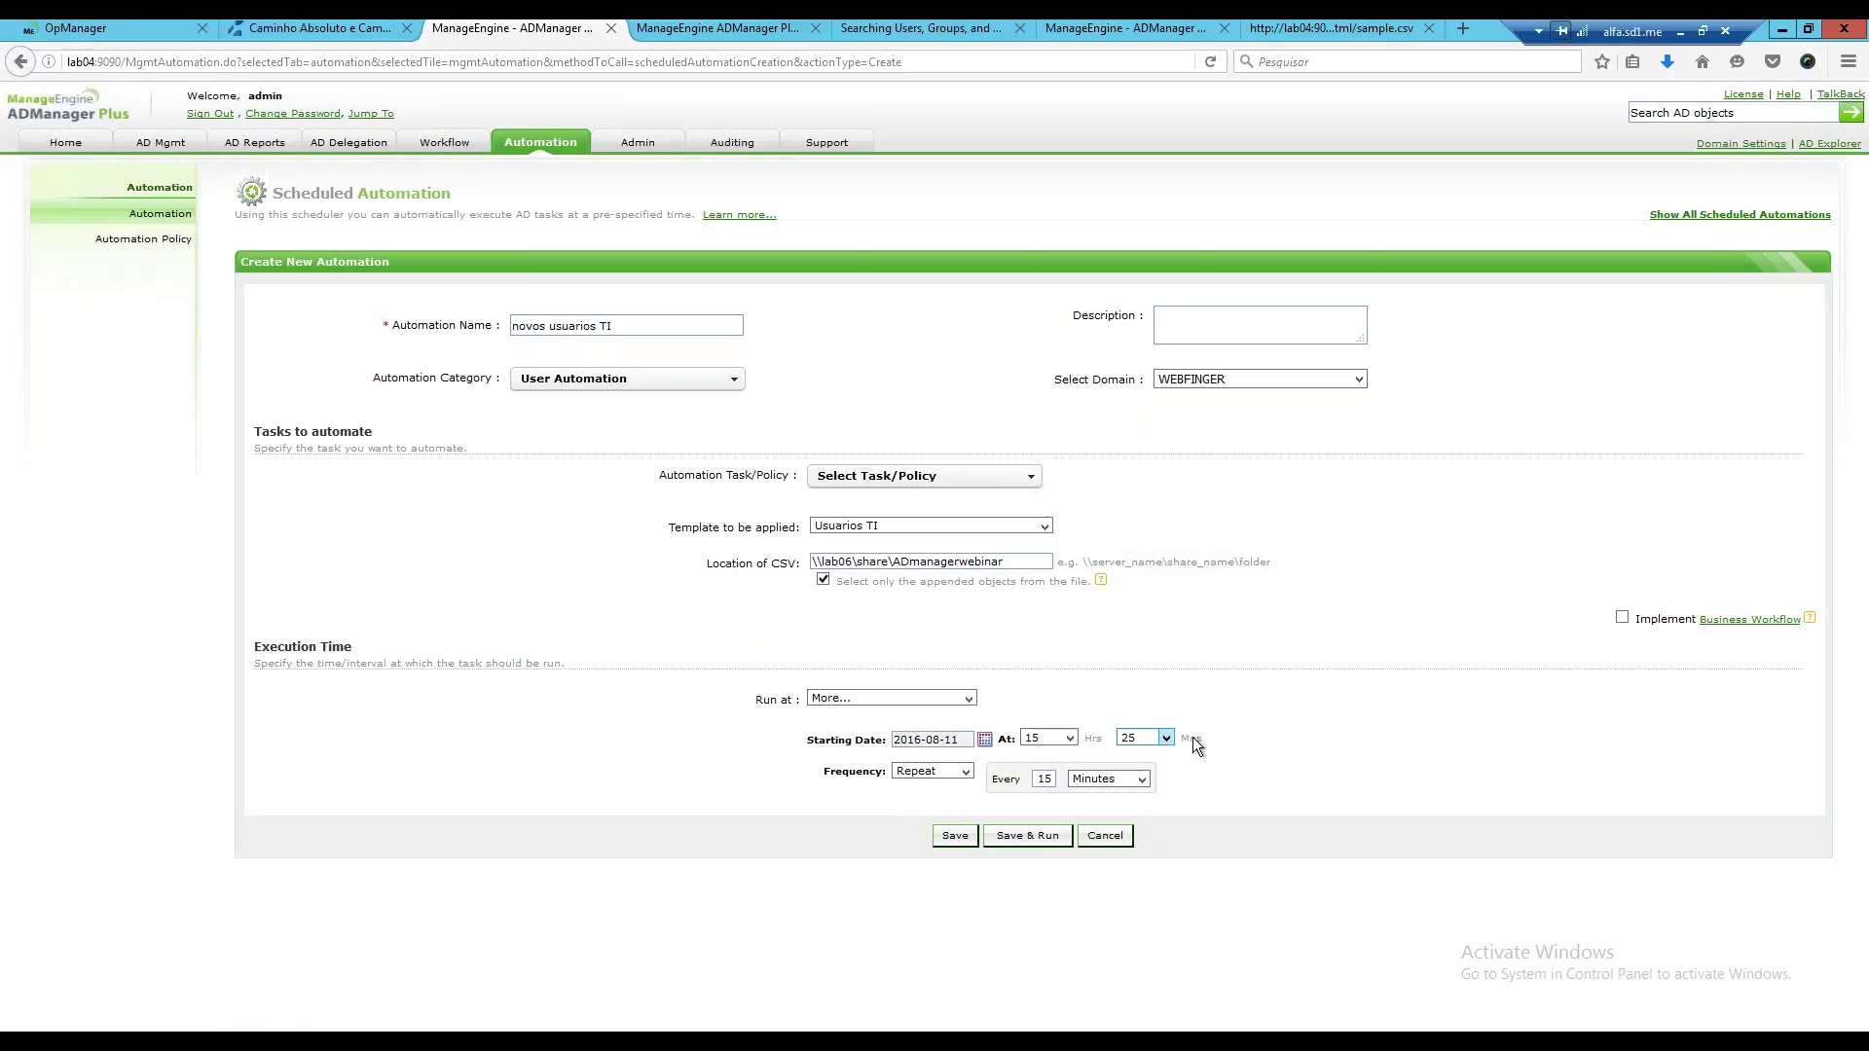
{"action": "left_click_drag", "start_coordinate": [749, 699], "coordinate": [1254, 722]}
{"action": "left_click", "coordinate": [1254, 722]}
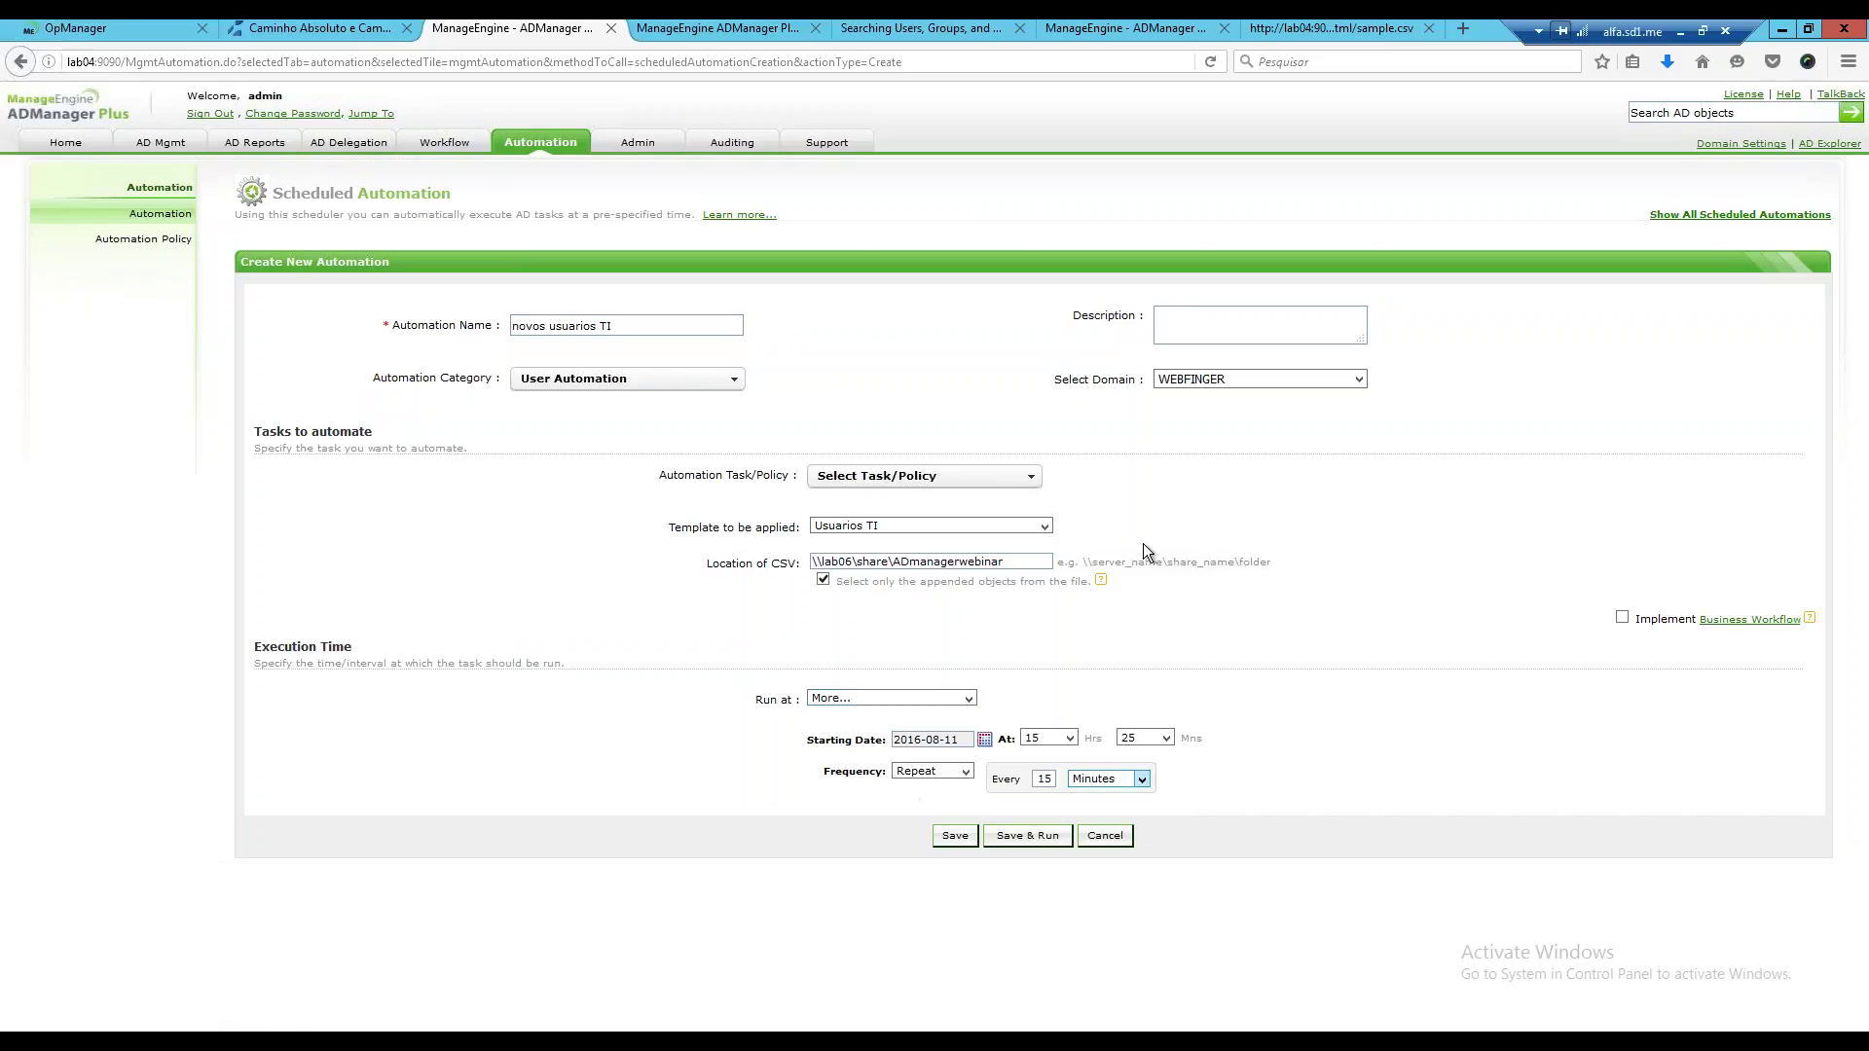
Set the novos usuarios TI automation to Run Once, starting 24 August 2016.
{"action": "left_click_drag", "start_coordinate": [1636, 577], "coordinate": [1745, 562]}
{"action": "left_click", "coordinate": [967, 771]}
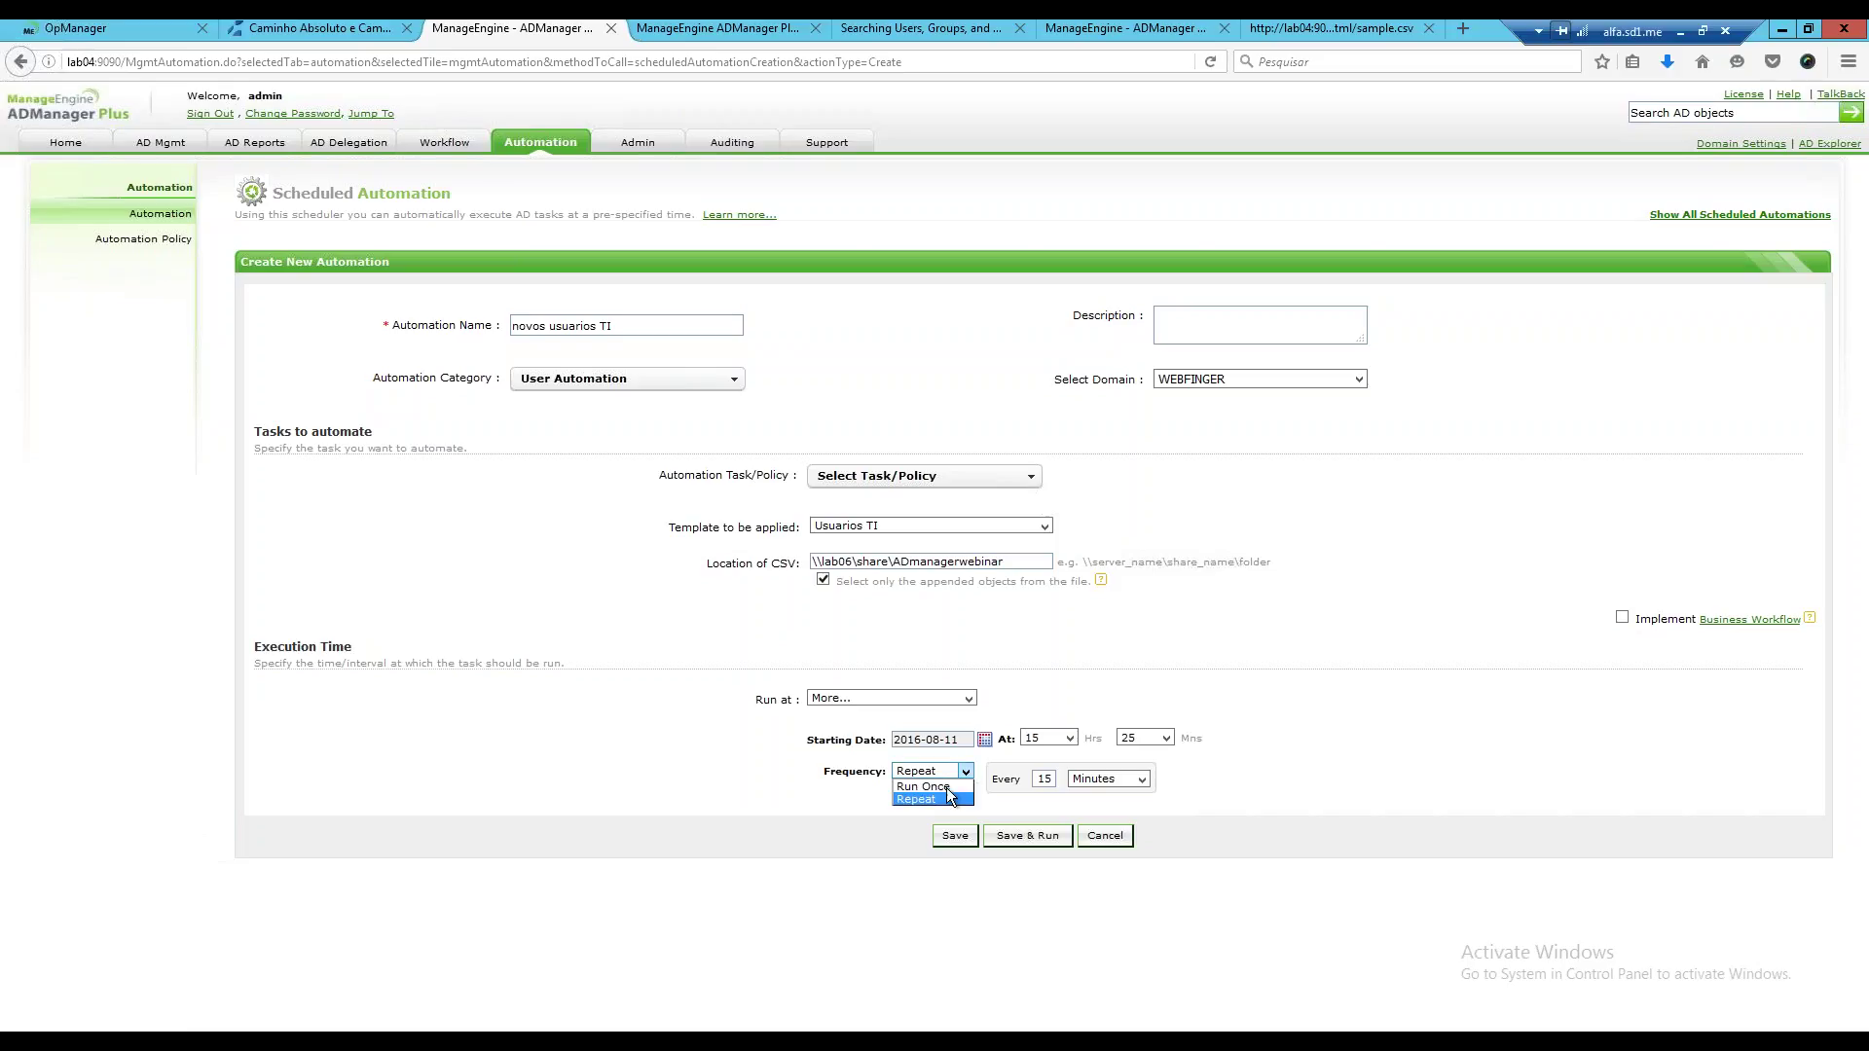
{"action": "left_click", "coordinate": [946, 786]}
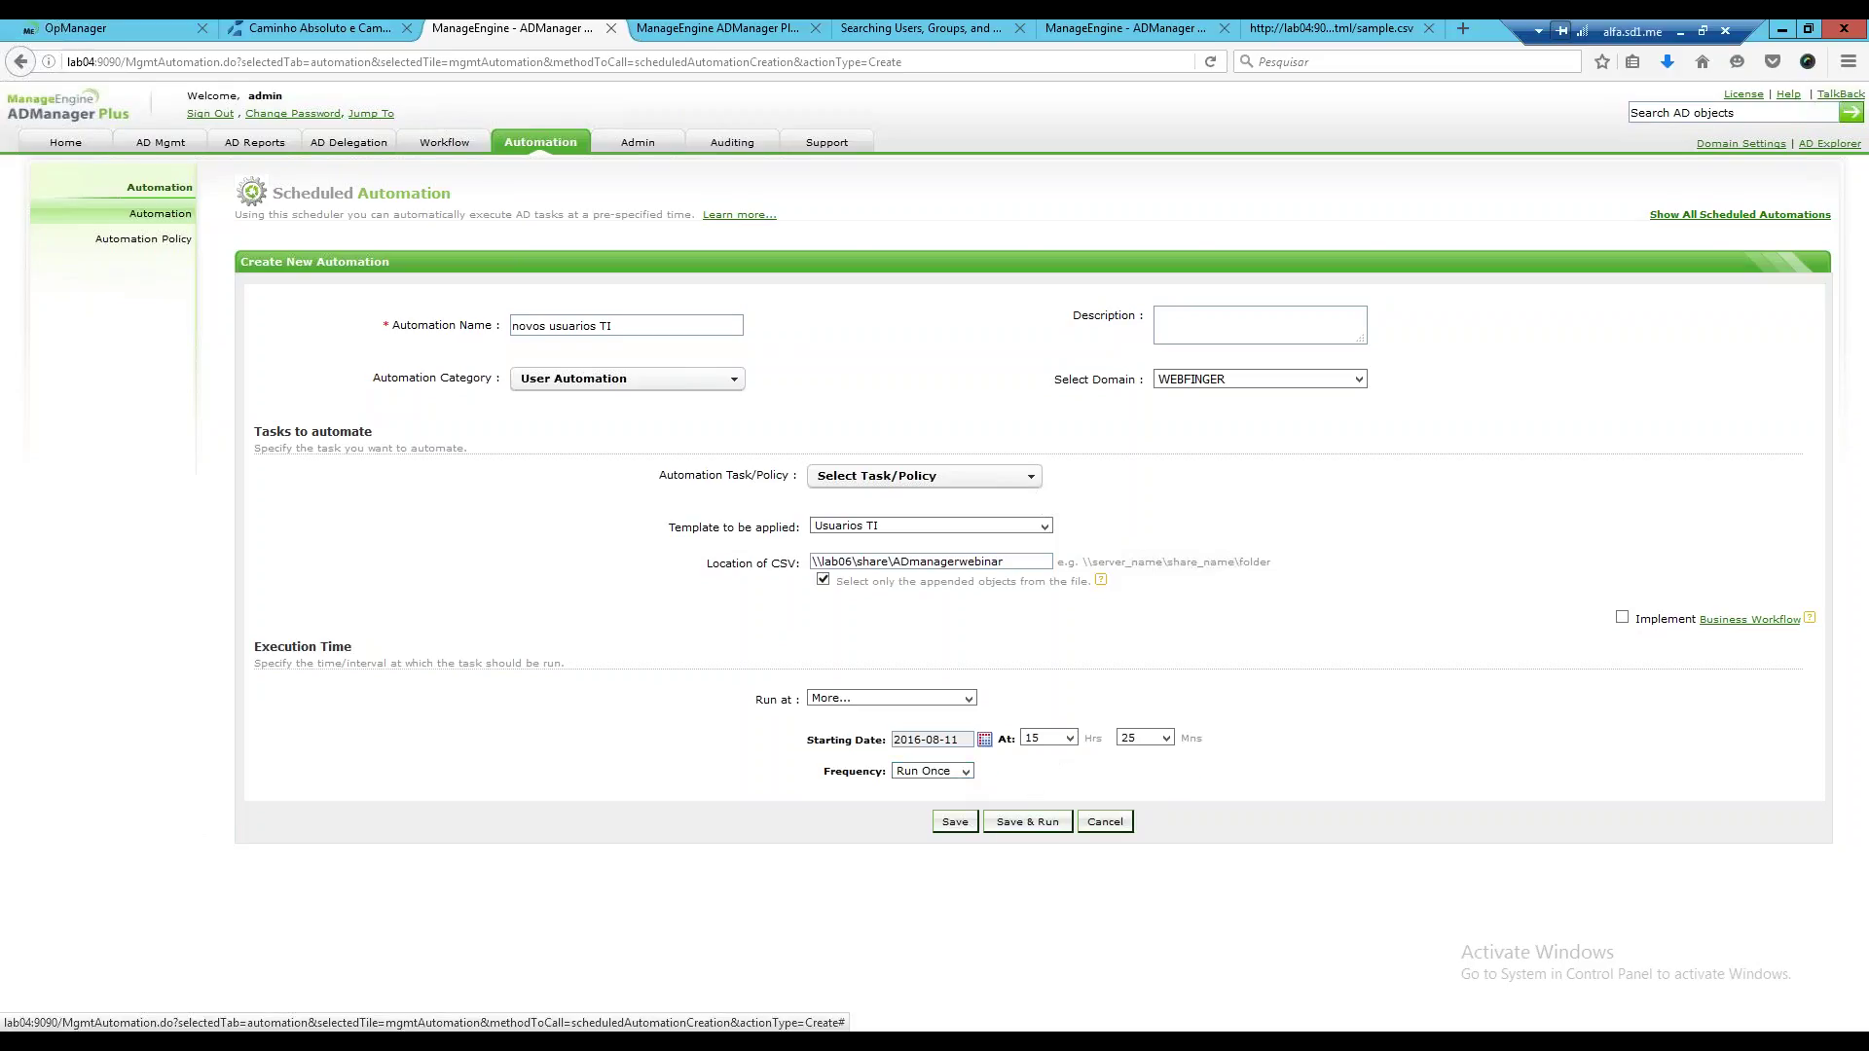
{"action": "left_click", "coordinate": [984, 739]}
{"action": "left_click", "coordinate": [1101, 869]}
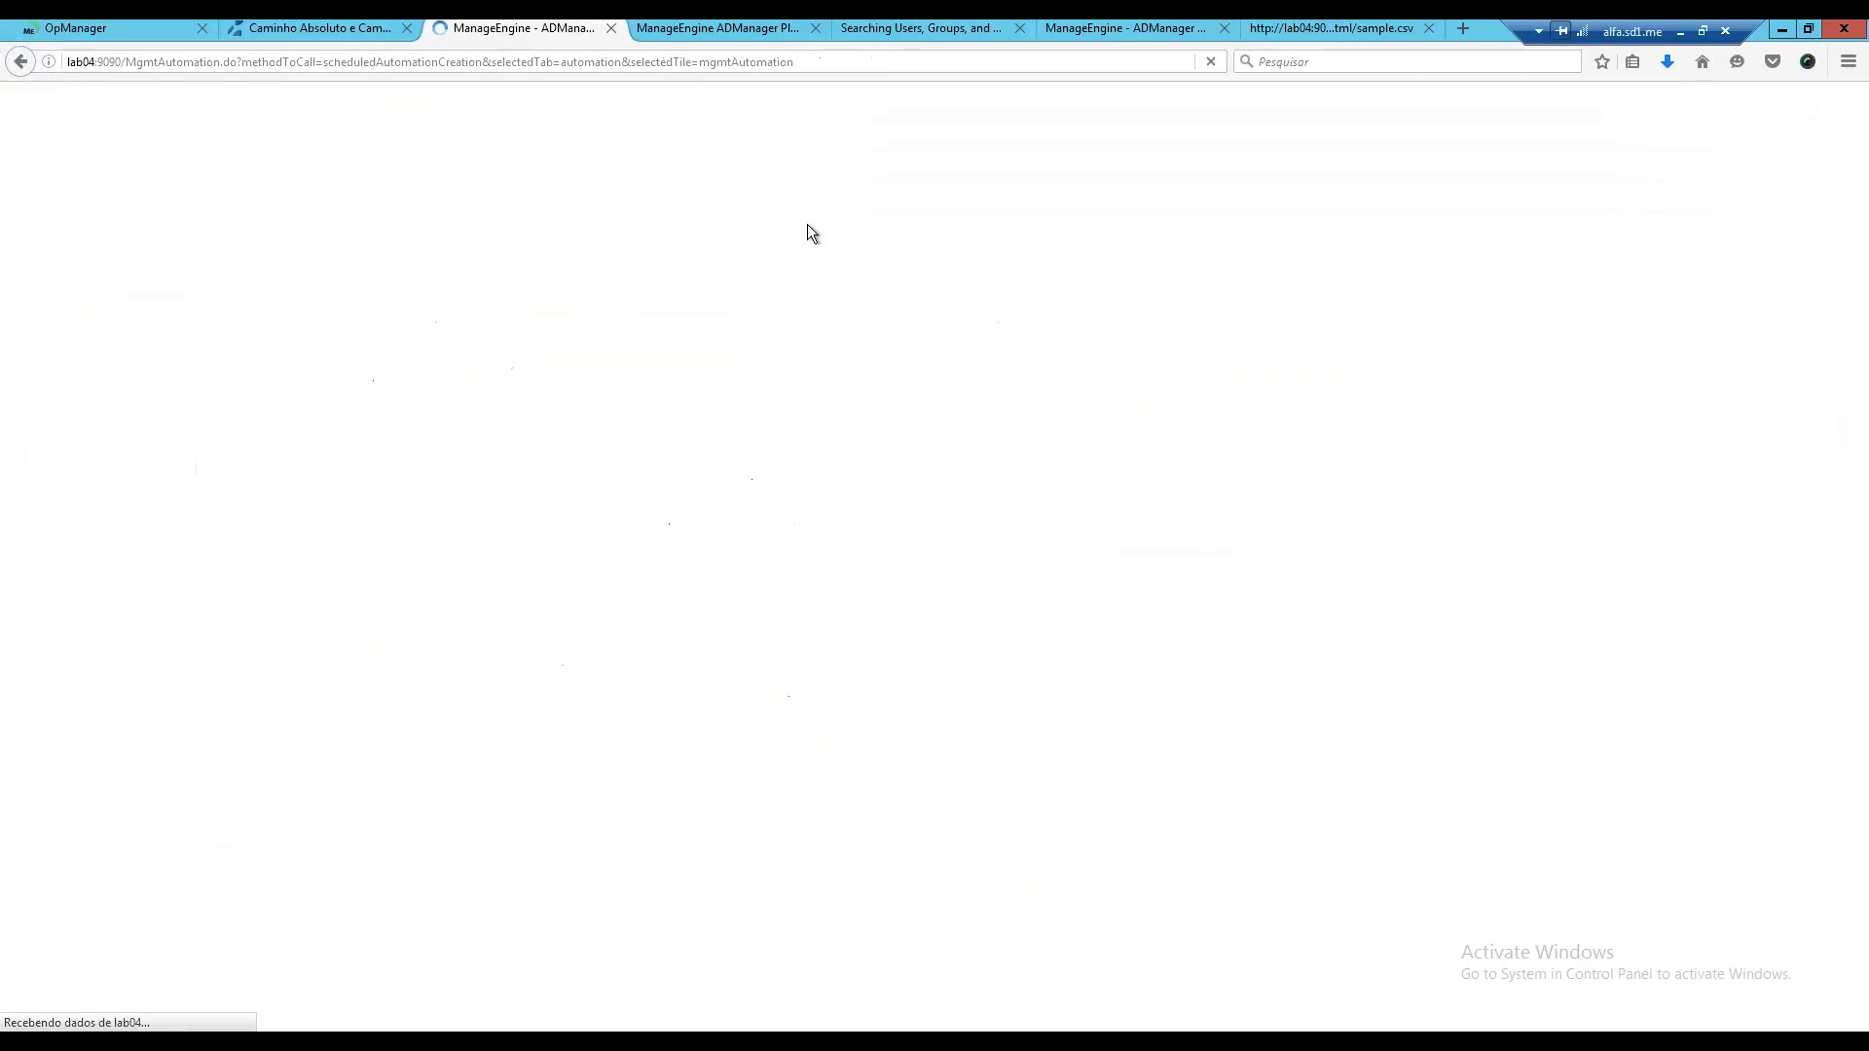
Add Approver and Reviewer roles to the business workflow, then return to the Automation list.
{"action": "left_click", "coordinate": [444, 143]}
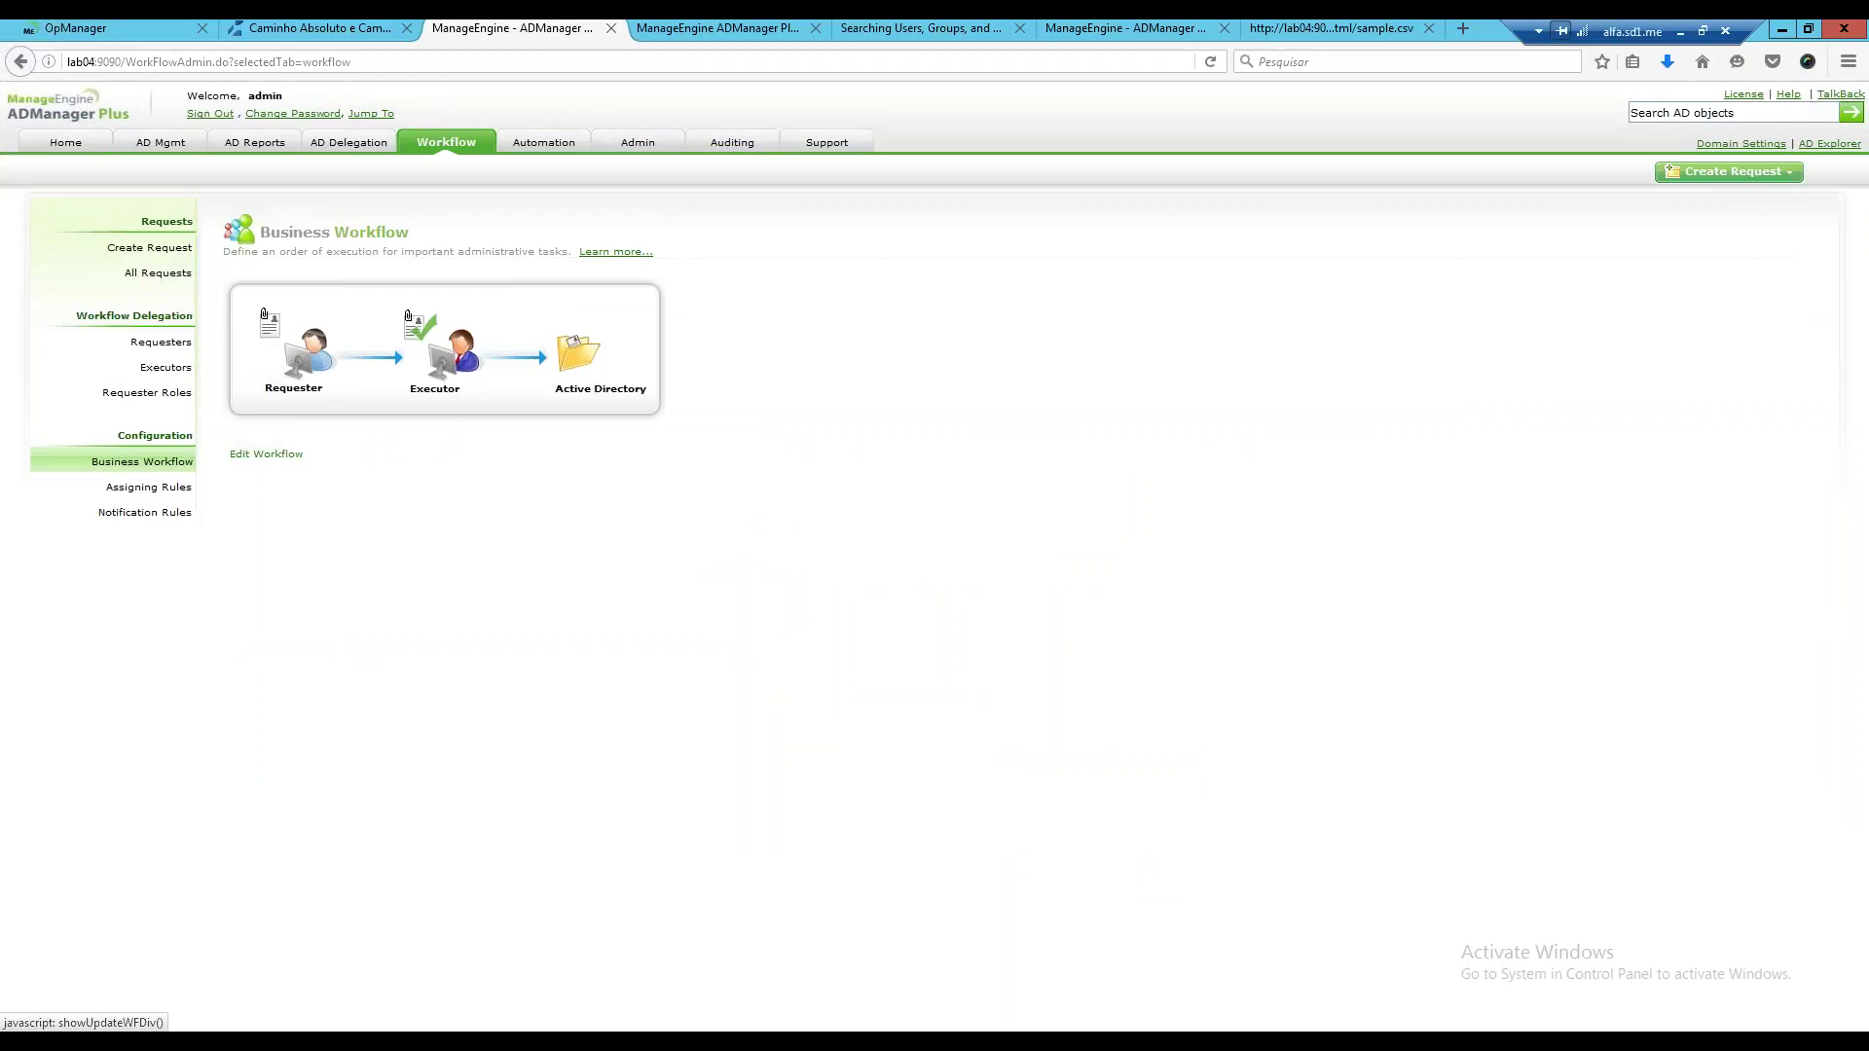
{"action": "left_click", "coordinate": [266, 454]}
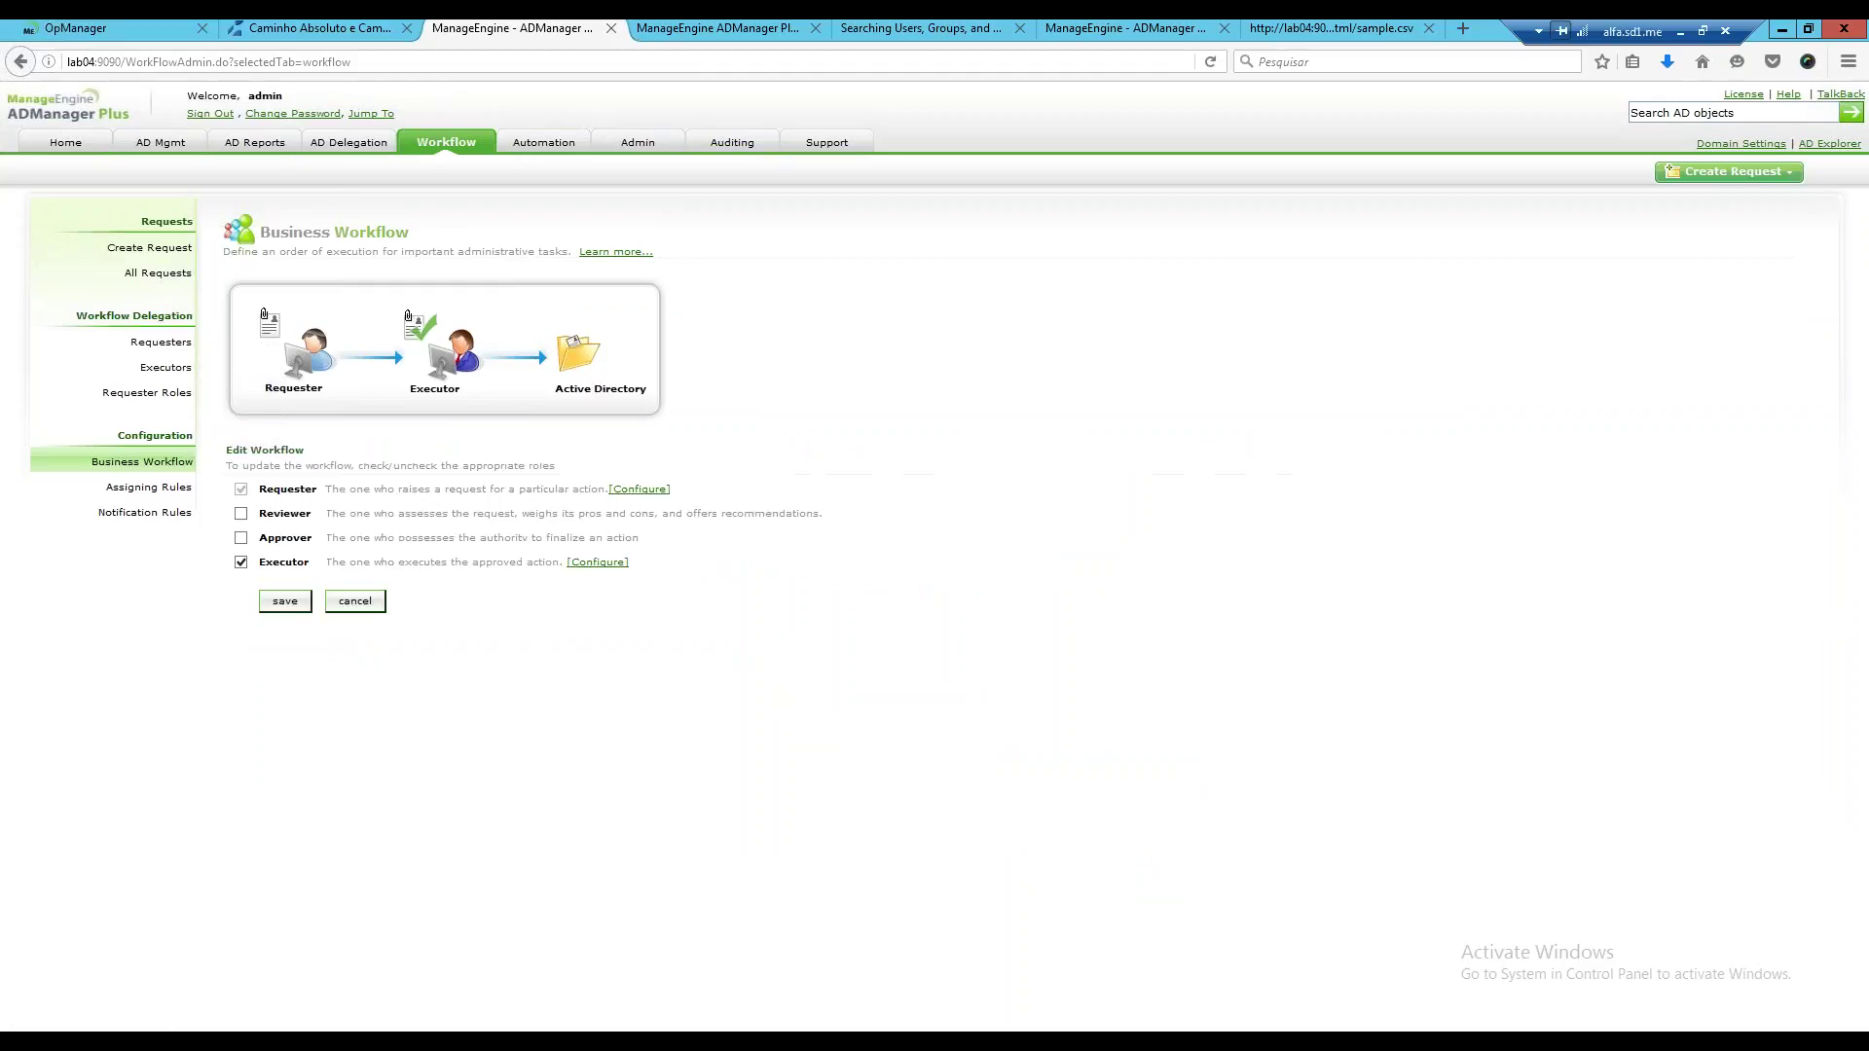
{"action": "left_click", "coordinate": [246, 538]}
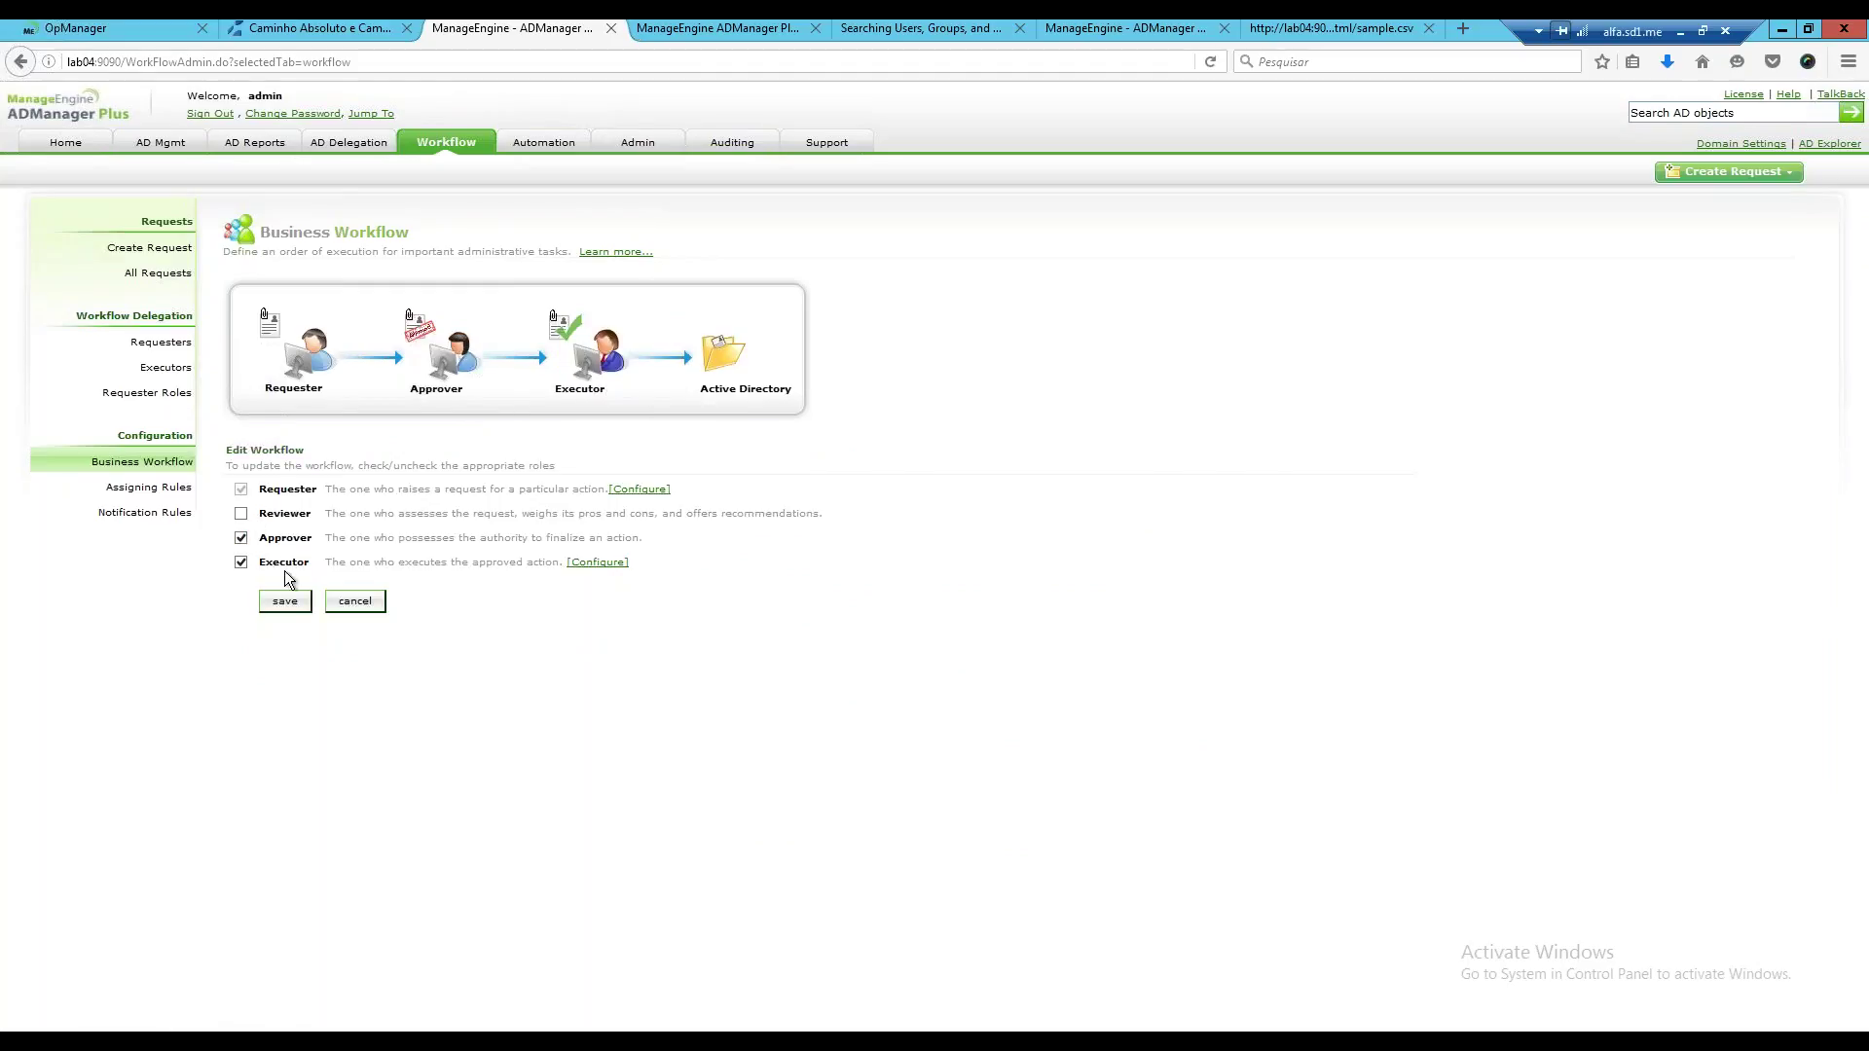
{"action": "left_click", "coordinate": [241, 514]}
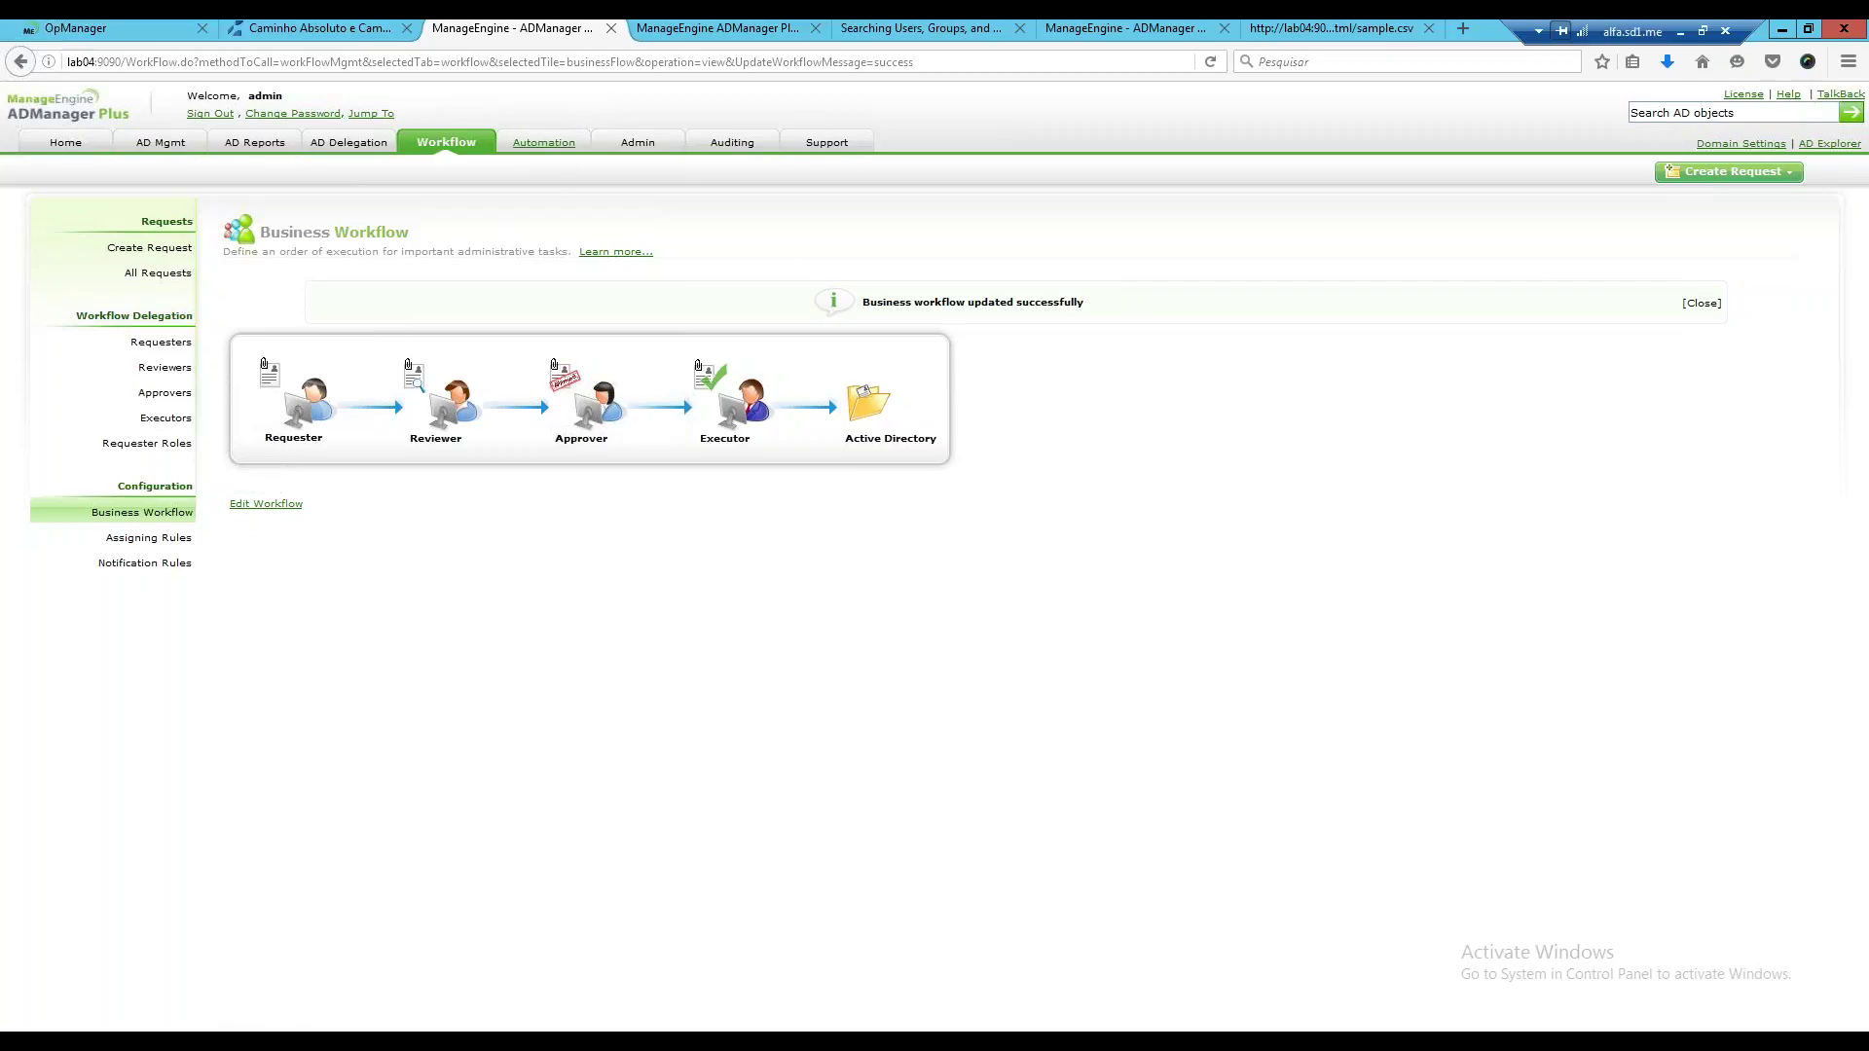
{"action": "left_click", "coordinate": [555, 147]}
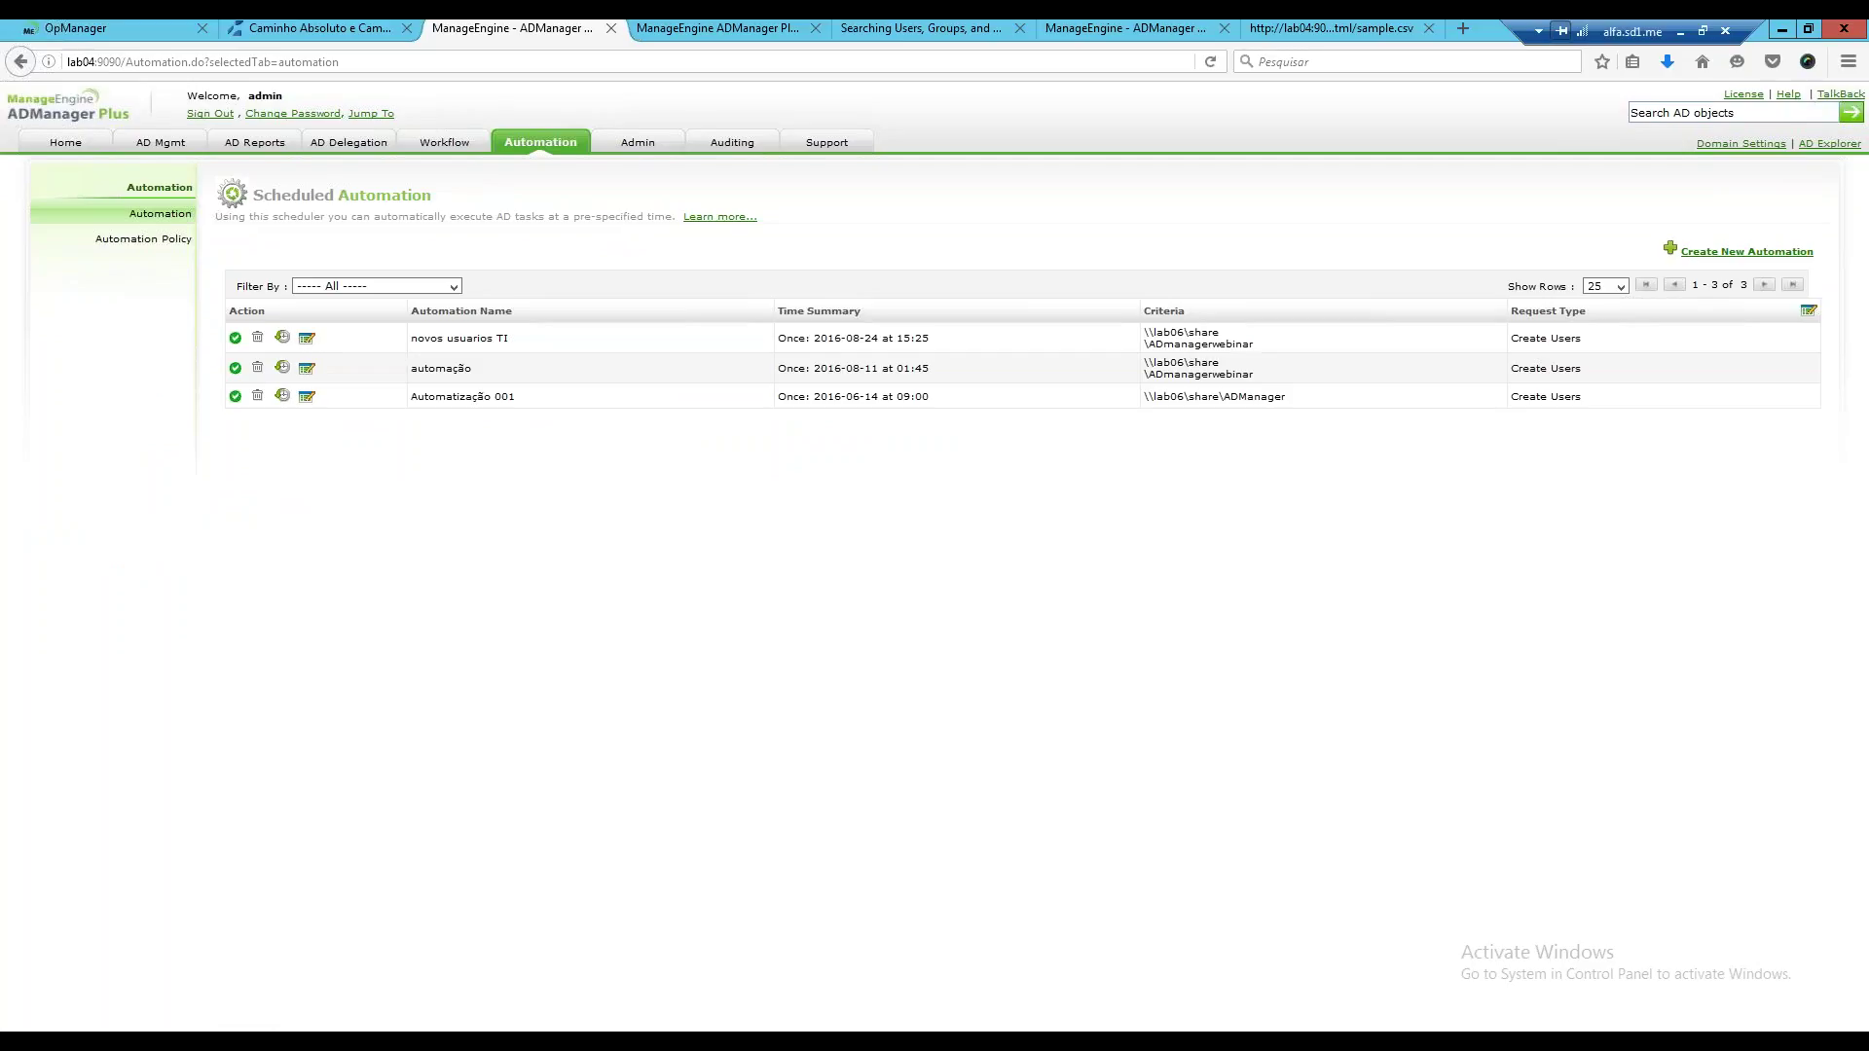
Open the usuarios de ti CSV from the ADmanagerwebinar share in Notepad.
{"action": "left_click", "coordinate": [431, 1027]}
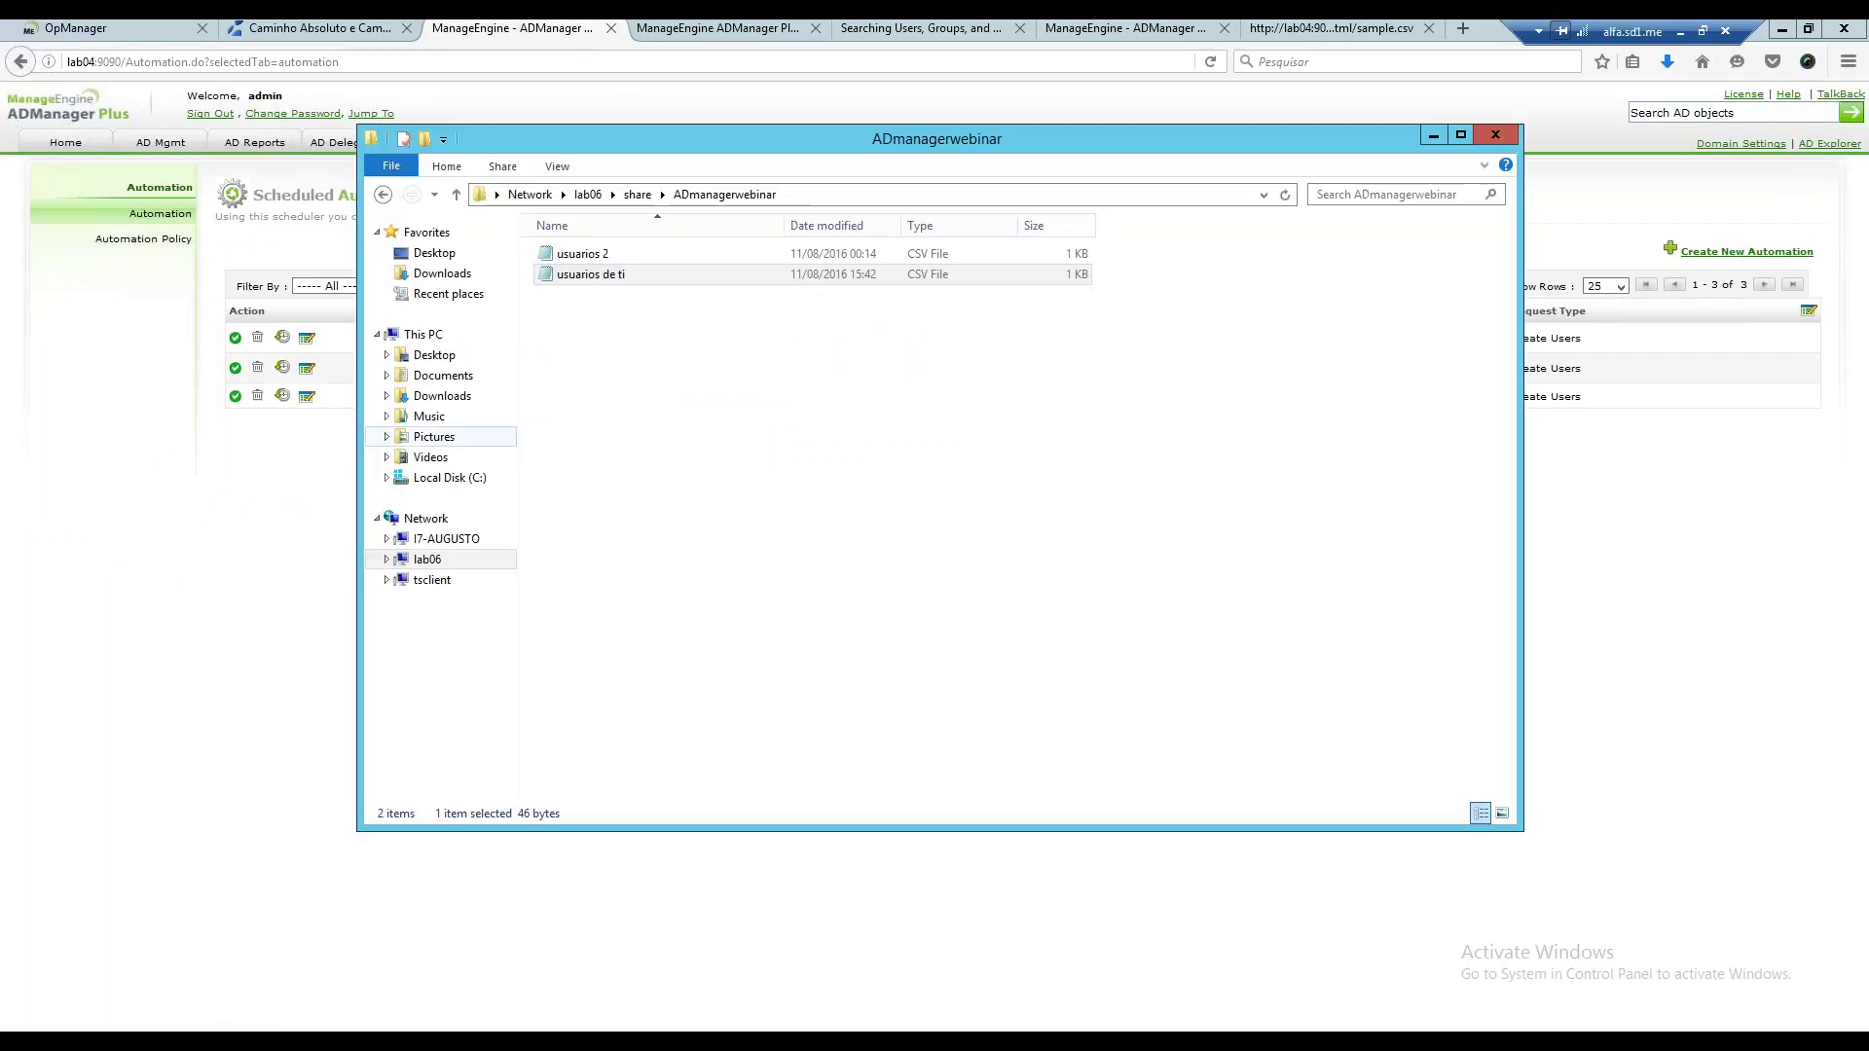
{"action": "left_click", "coordinate": [584, 279]}
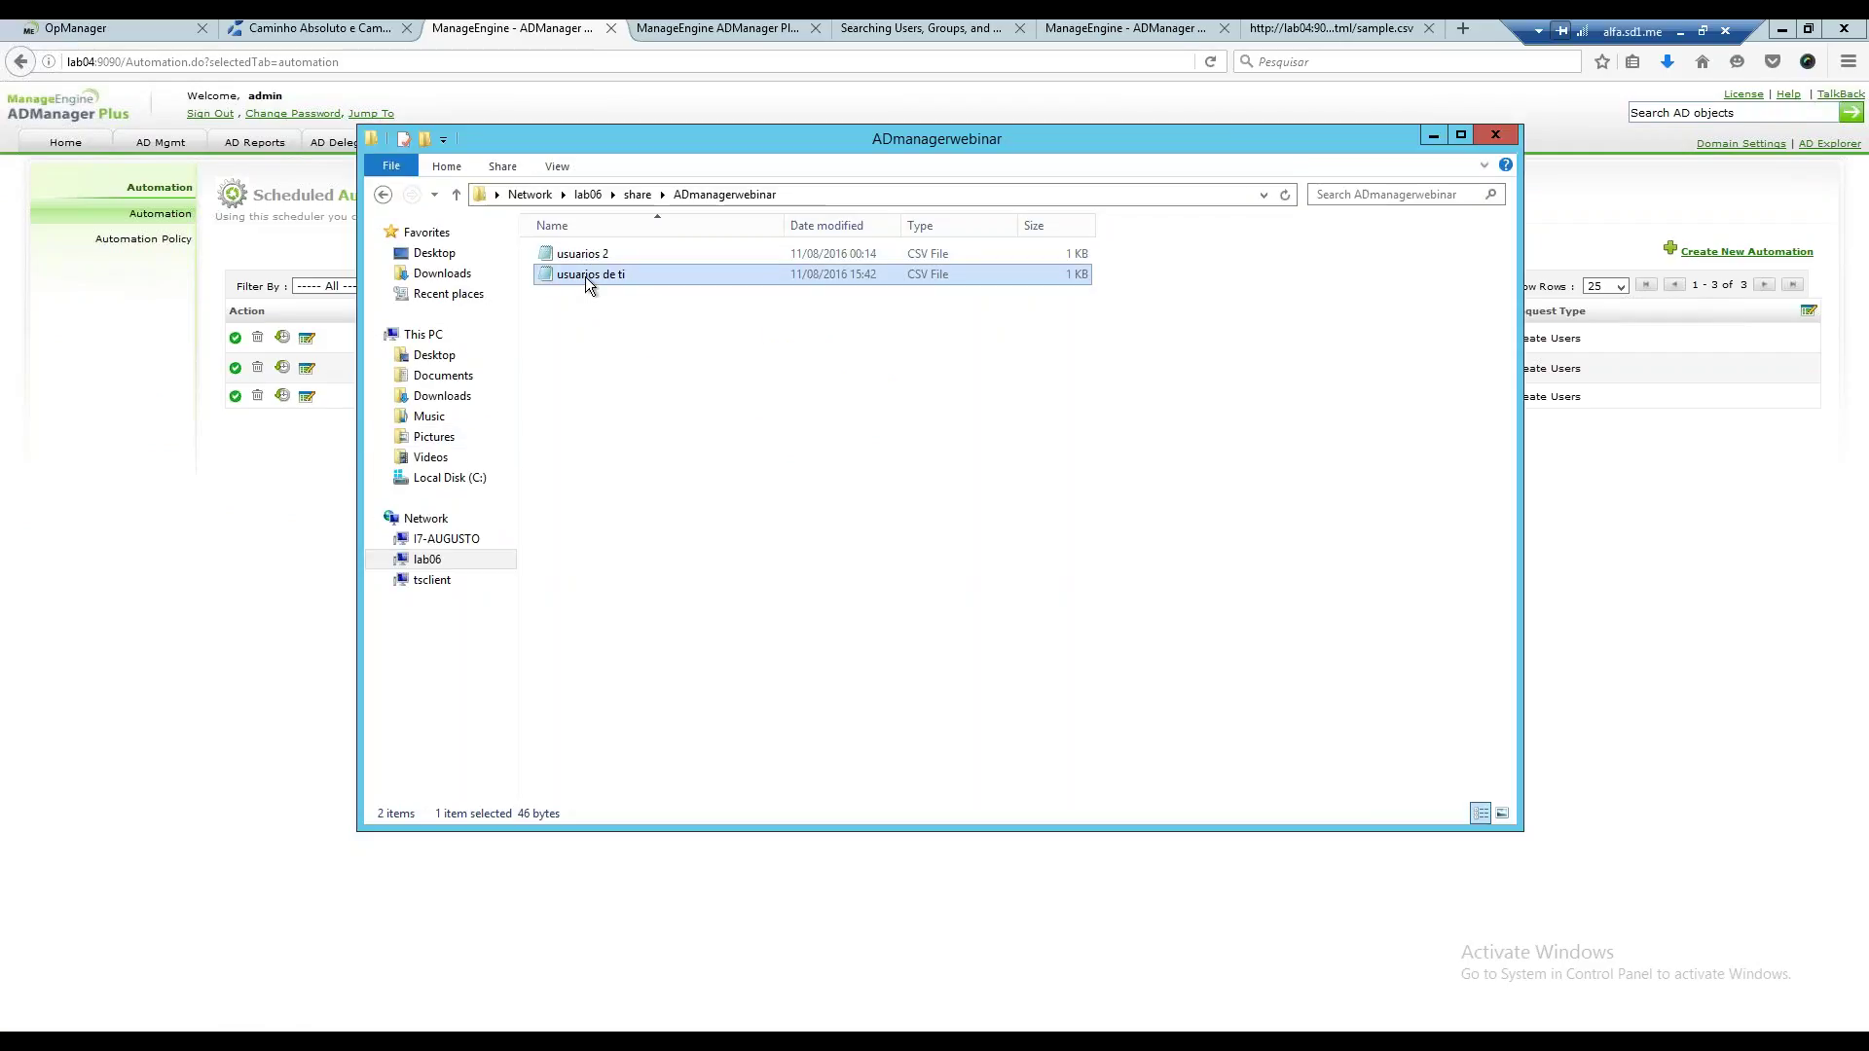
{"action": "double_click", "coordinate": [586, 275]}
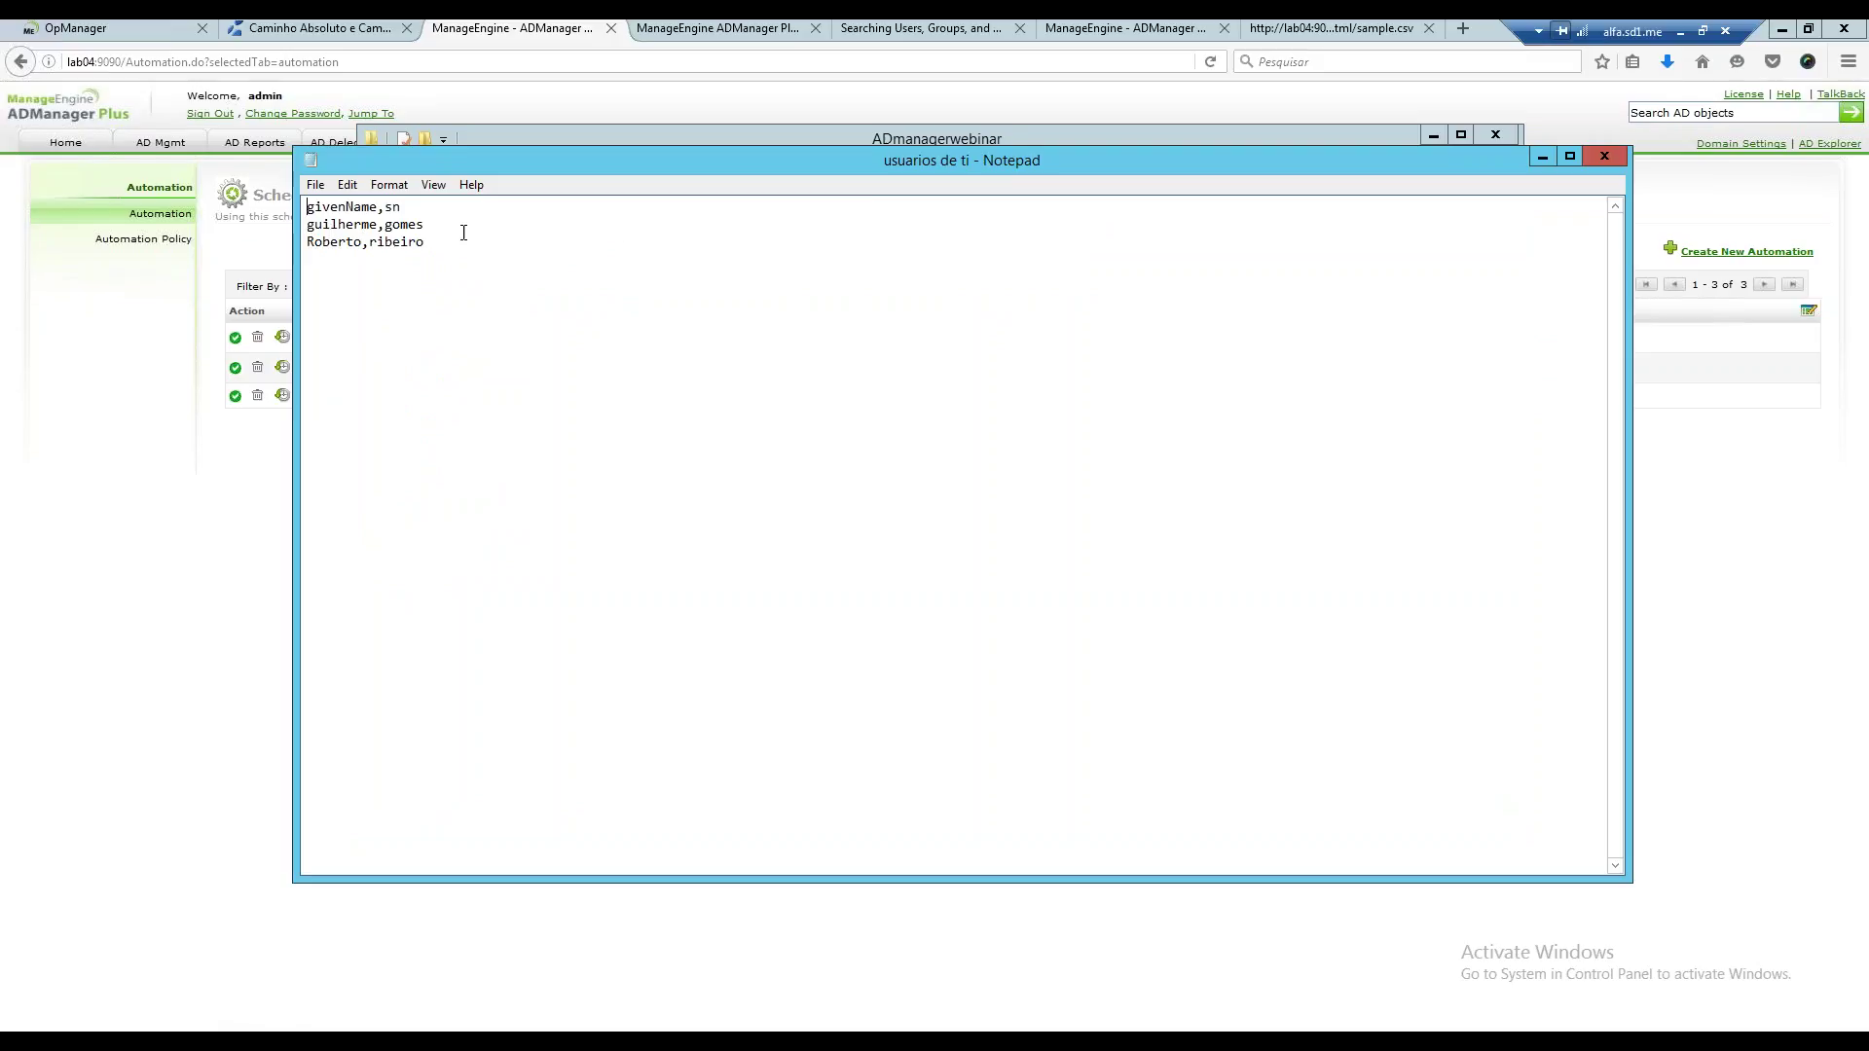
{"action": "left_click", "coordinate": [1552, 165]}
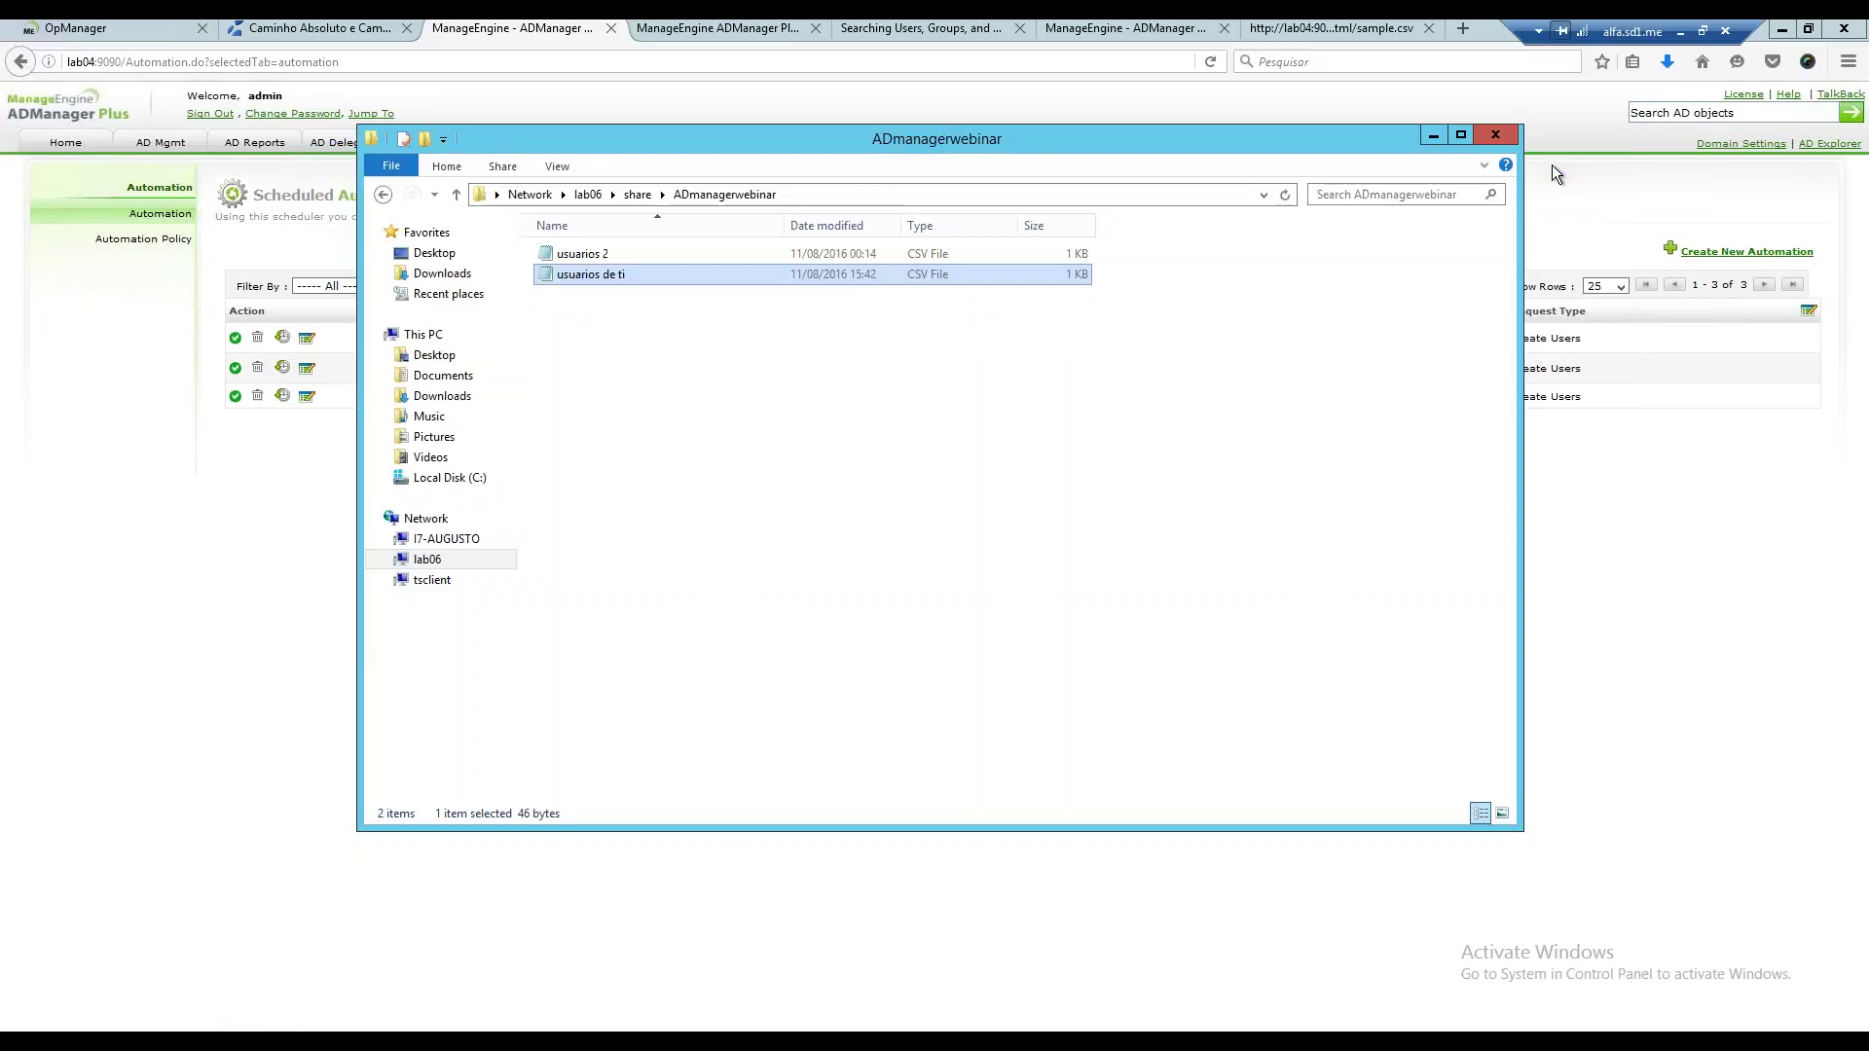
View the usuarios 2 CSV, close it, and return to Firefox.
{"action": "double_click", "coordinate": [593, 253]}
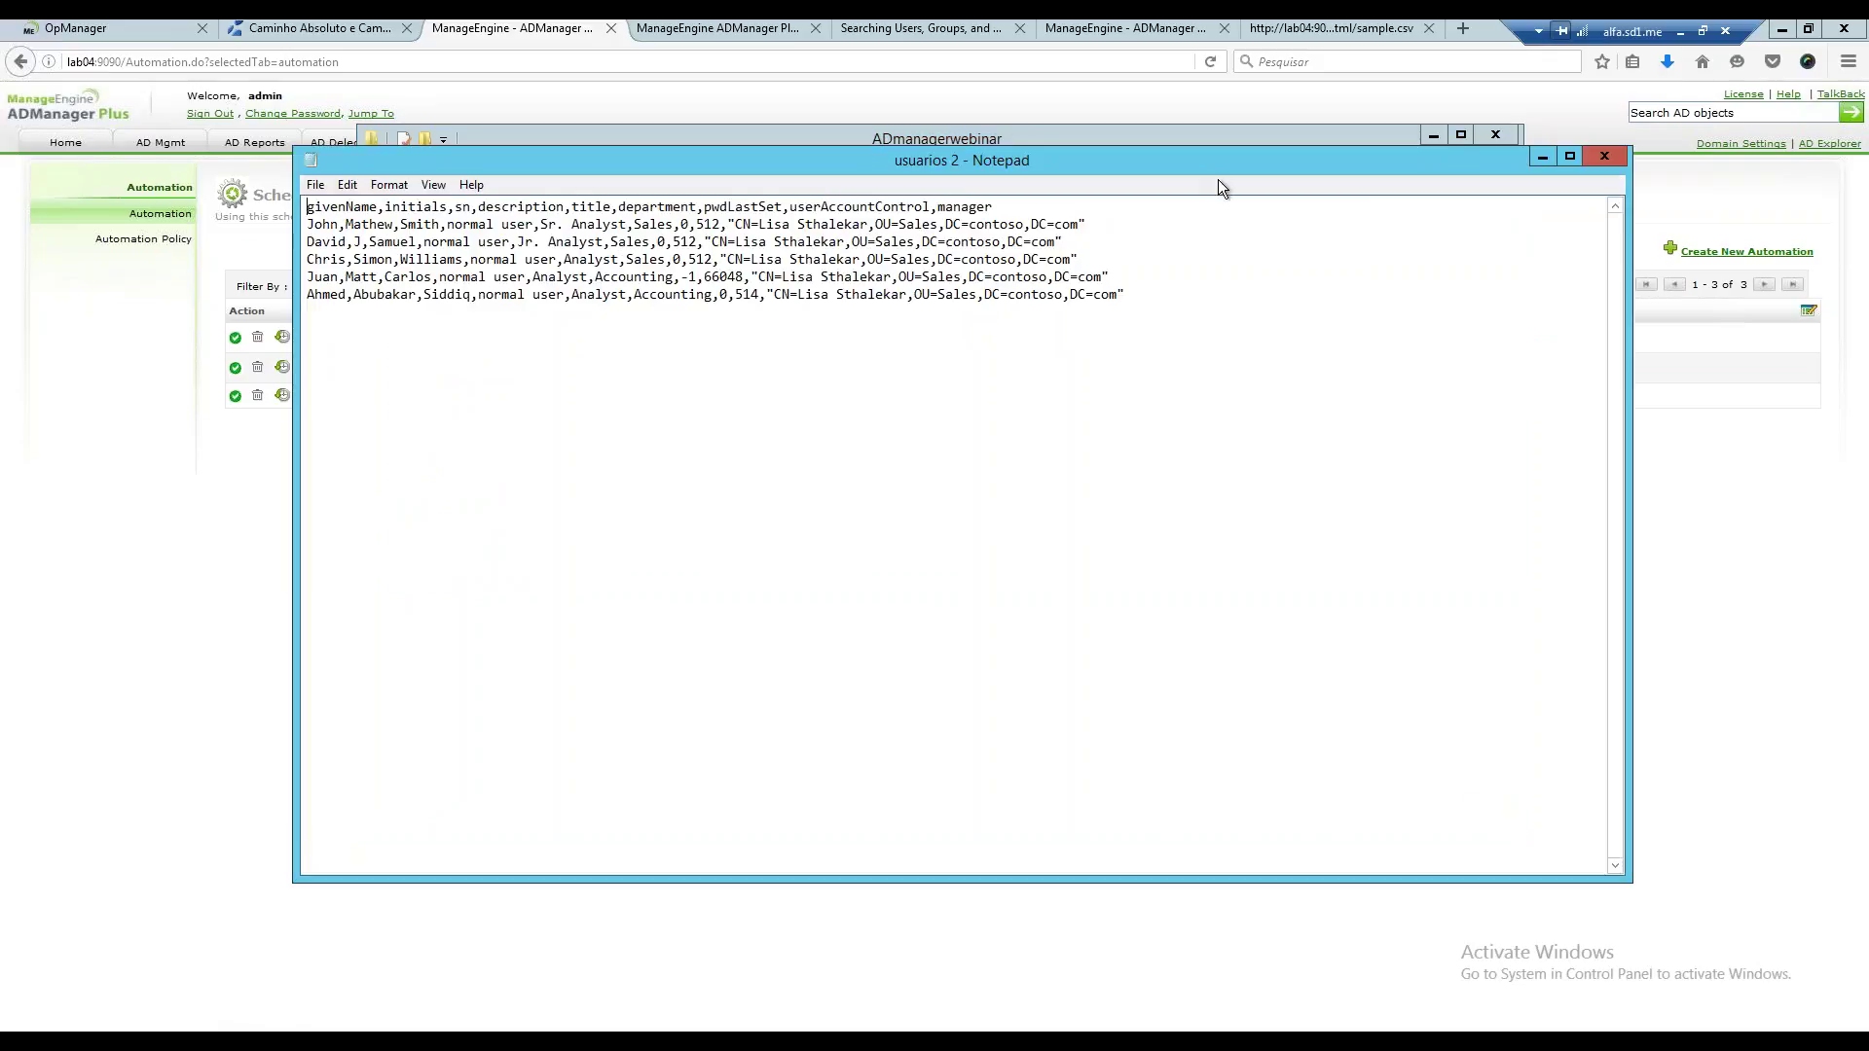
{"action": "left_click_drag", "start_coordinate": [1217, 179], "coordinate": [1155, 271]}
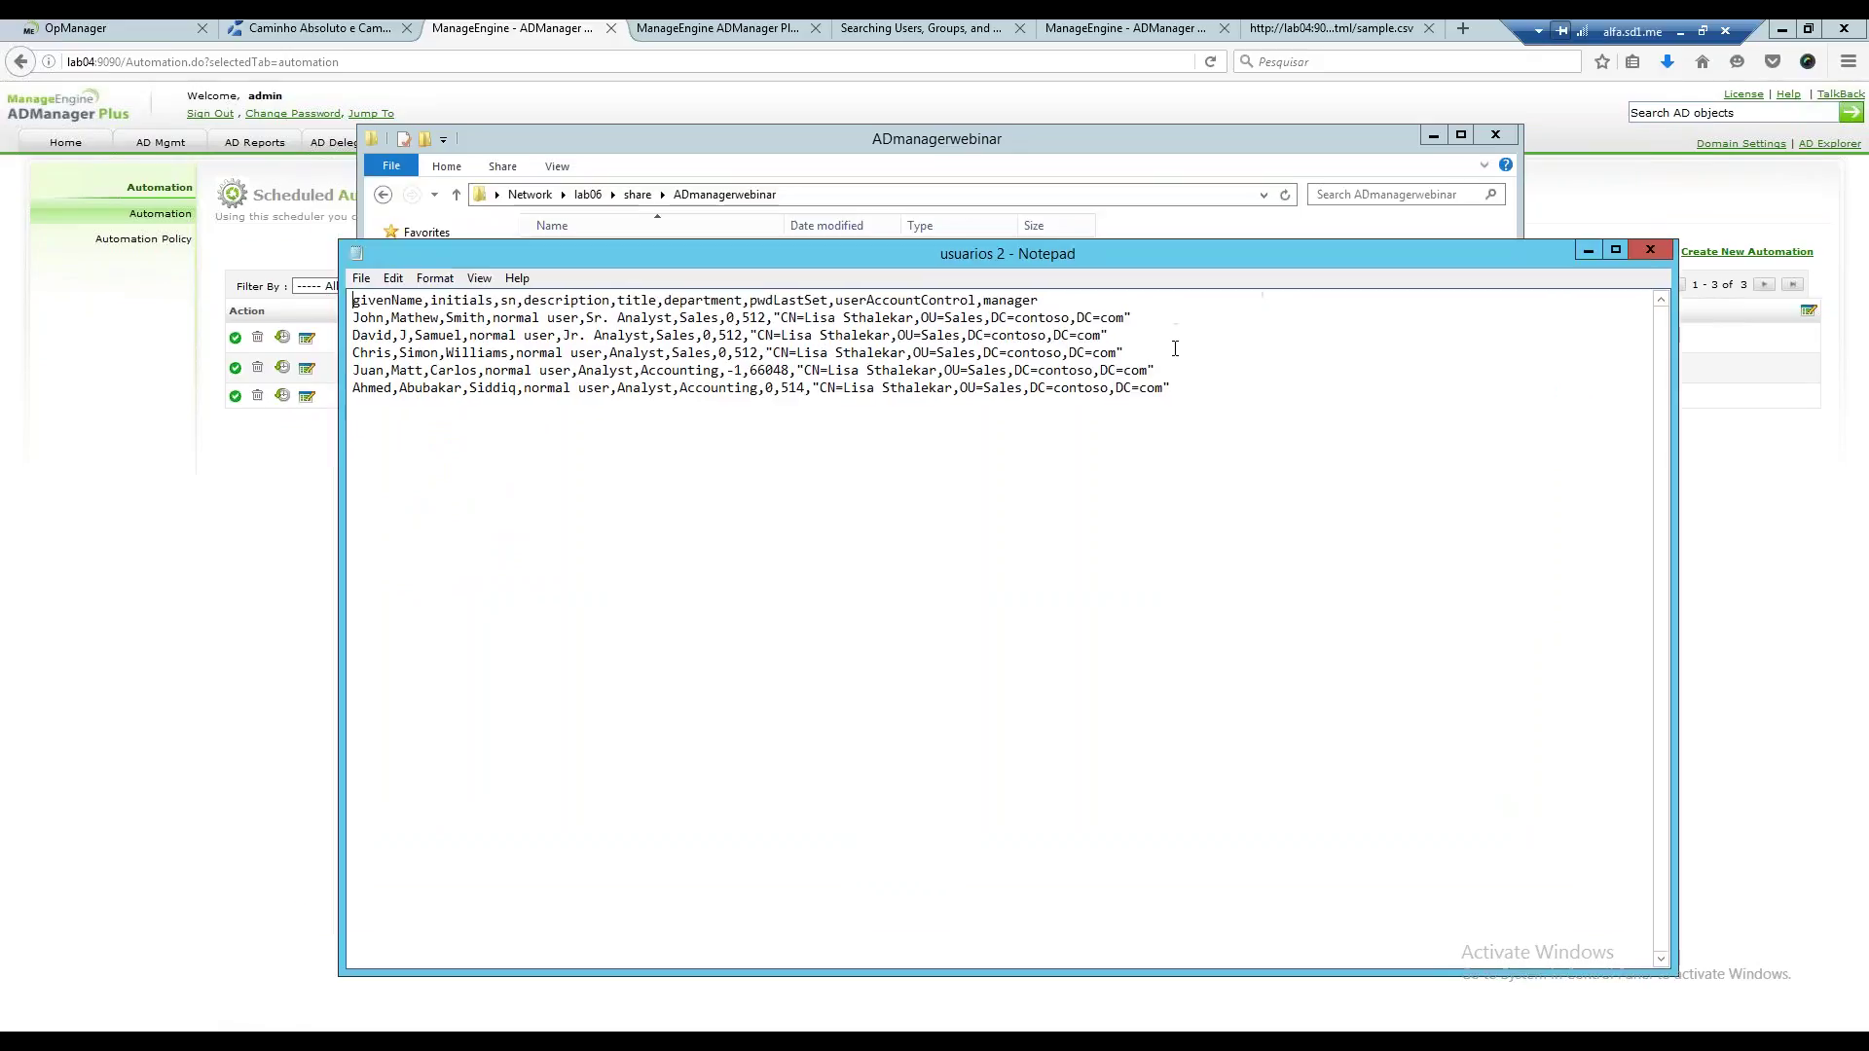
{"action": "left_click", "coordinate": [1666, 251]}
{"action": "left_click", "coordinate": [1299, 29]}
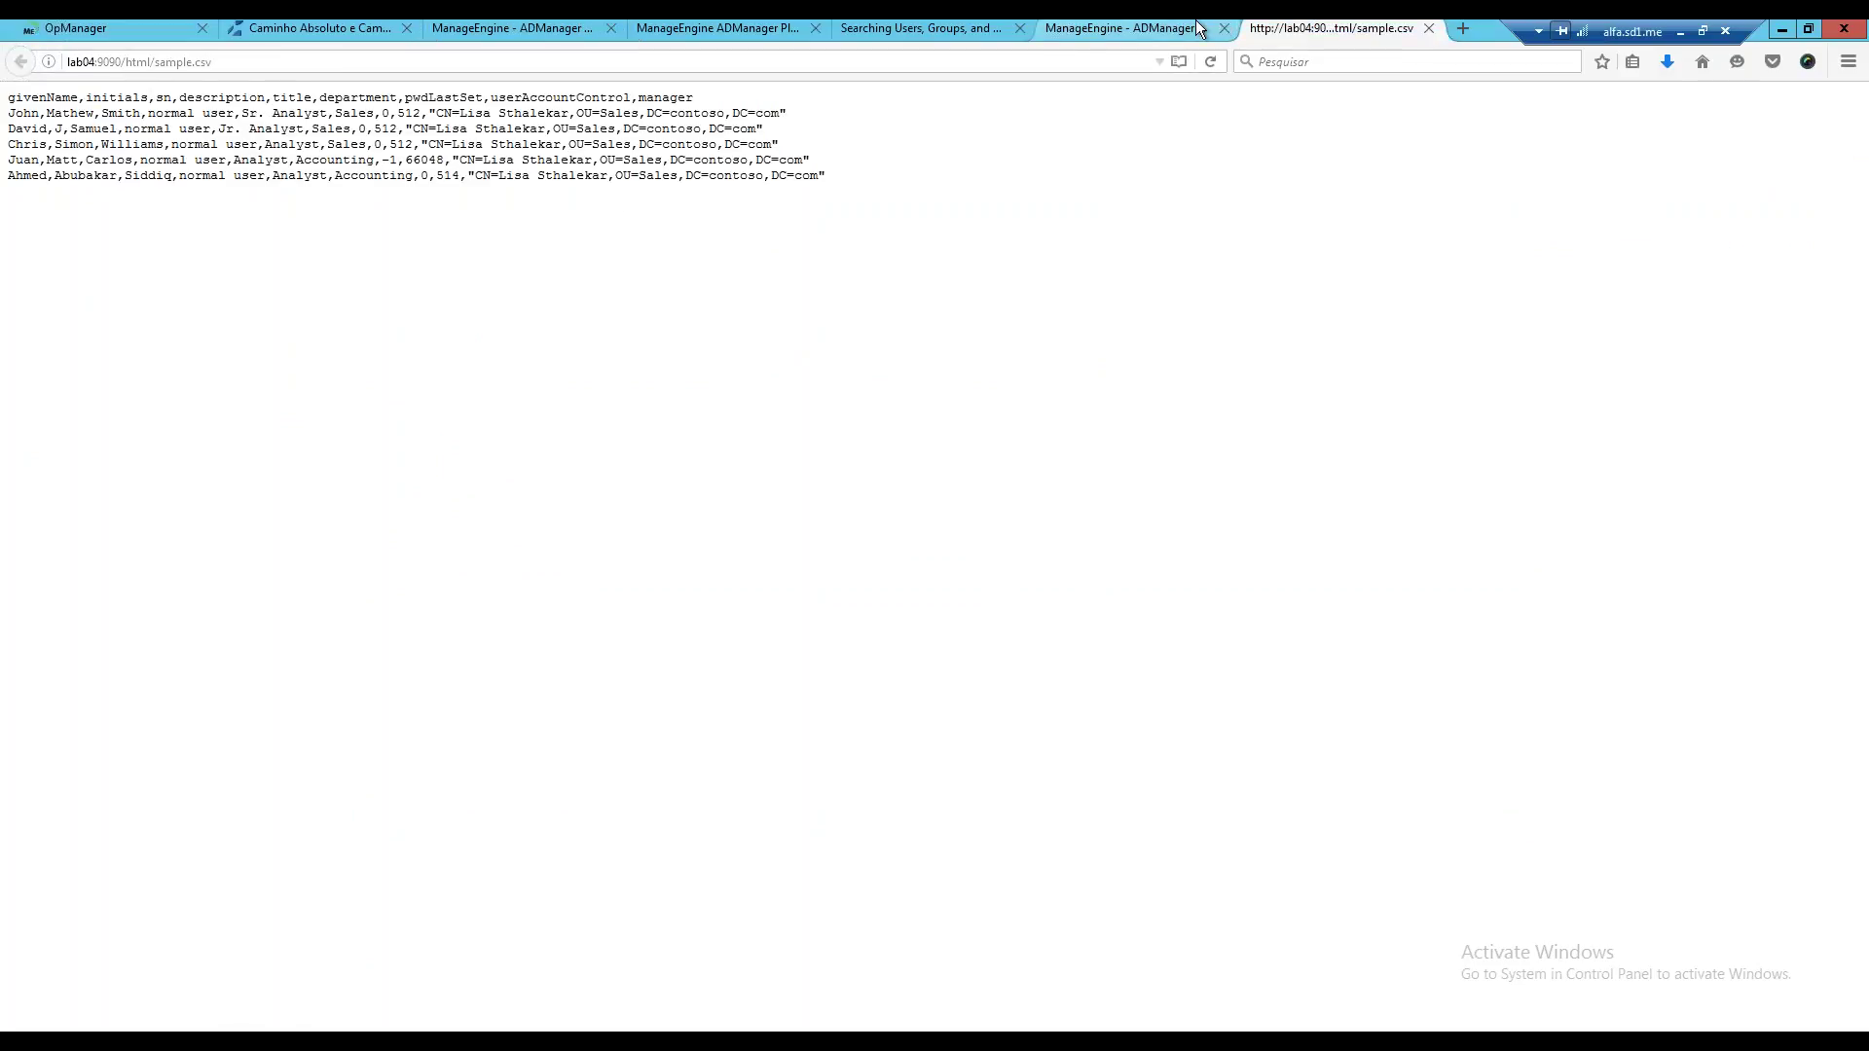
Look up the LDAP Name column on the supported LDAP attributes help page.
{"action": "left_click", "coordinate": [1196, 20]}
{"action": "left_click", "coordinate": [892, 31]}
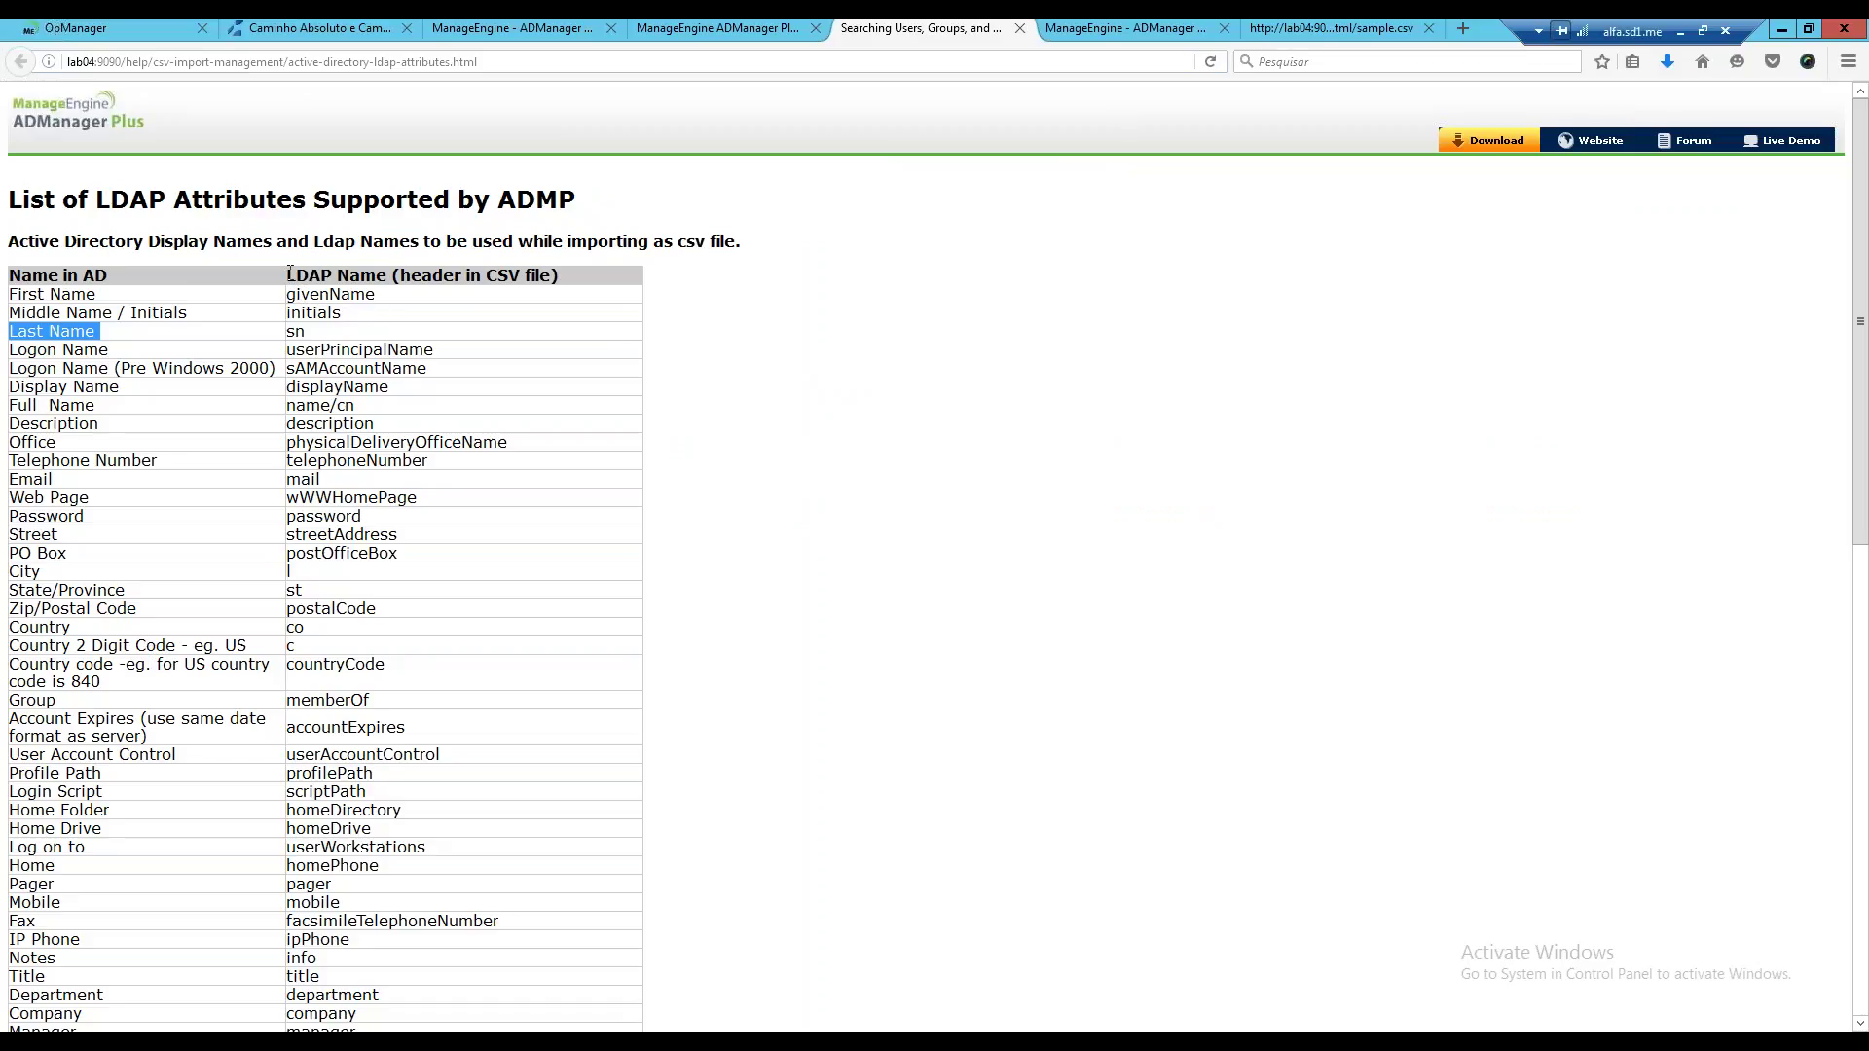
{"action": "left_click", "coordinate": [362, 283]}
{"action": "left_click_drag", "start_coordinate": [287, 276], "coordinate": [394, 280]}
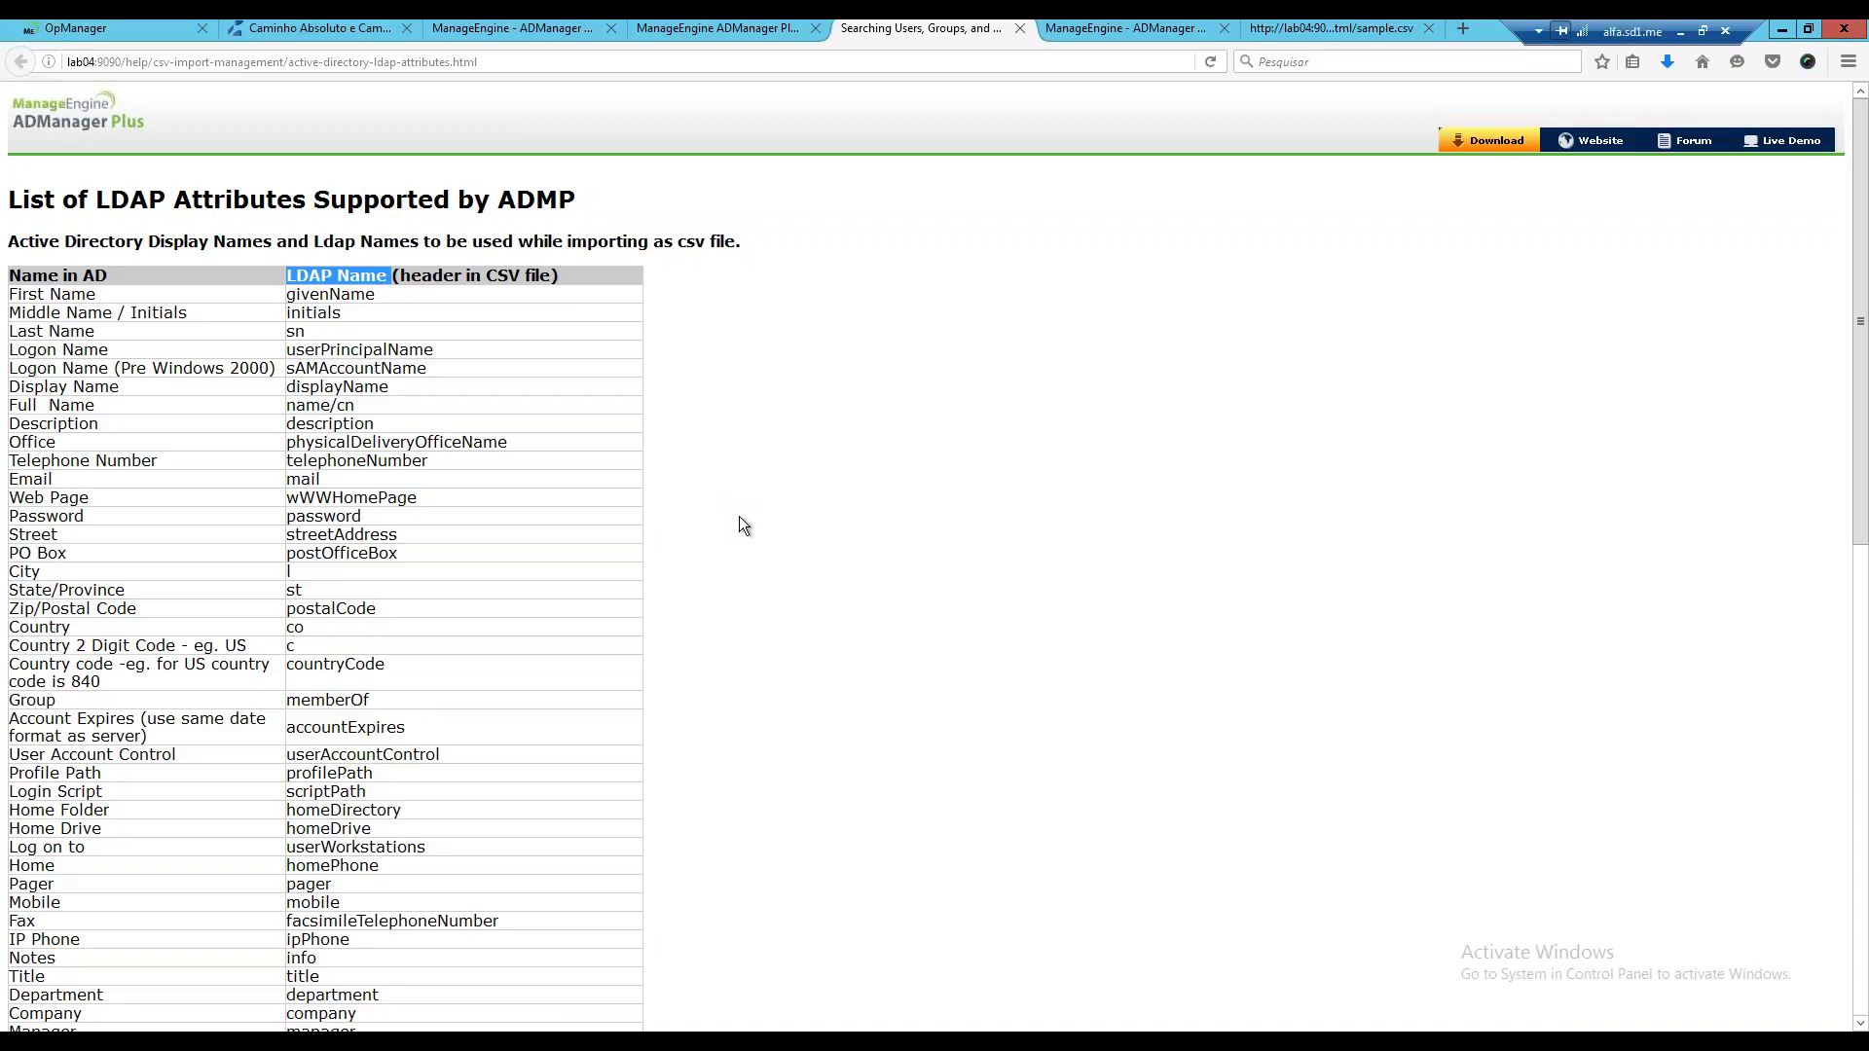
{"action": "scroll", "coordinate": [743, 526], "scroll_direction": "down", "scroll_amount": 1}
{"action": "scroll", "coordinate": [605, 459], "scroll_direction": "down", "scroll_amount": 3}
{"action": "scroll", "coordinate": [606, 459], "scroll_direction": "up", "scroll_amount": 4}
Close the usuarios de ti Notepad window and return to the Scheduled Automation page.
{"action": "mouse_move", "coordinate": [506, 1040]}
{"action": "left_click", "coordinate": [546, 979]}
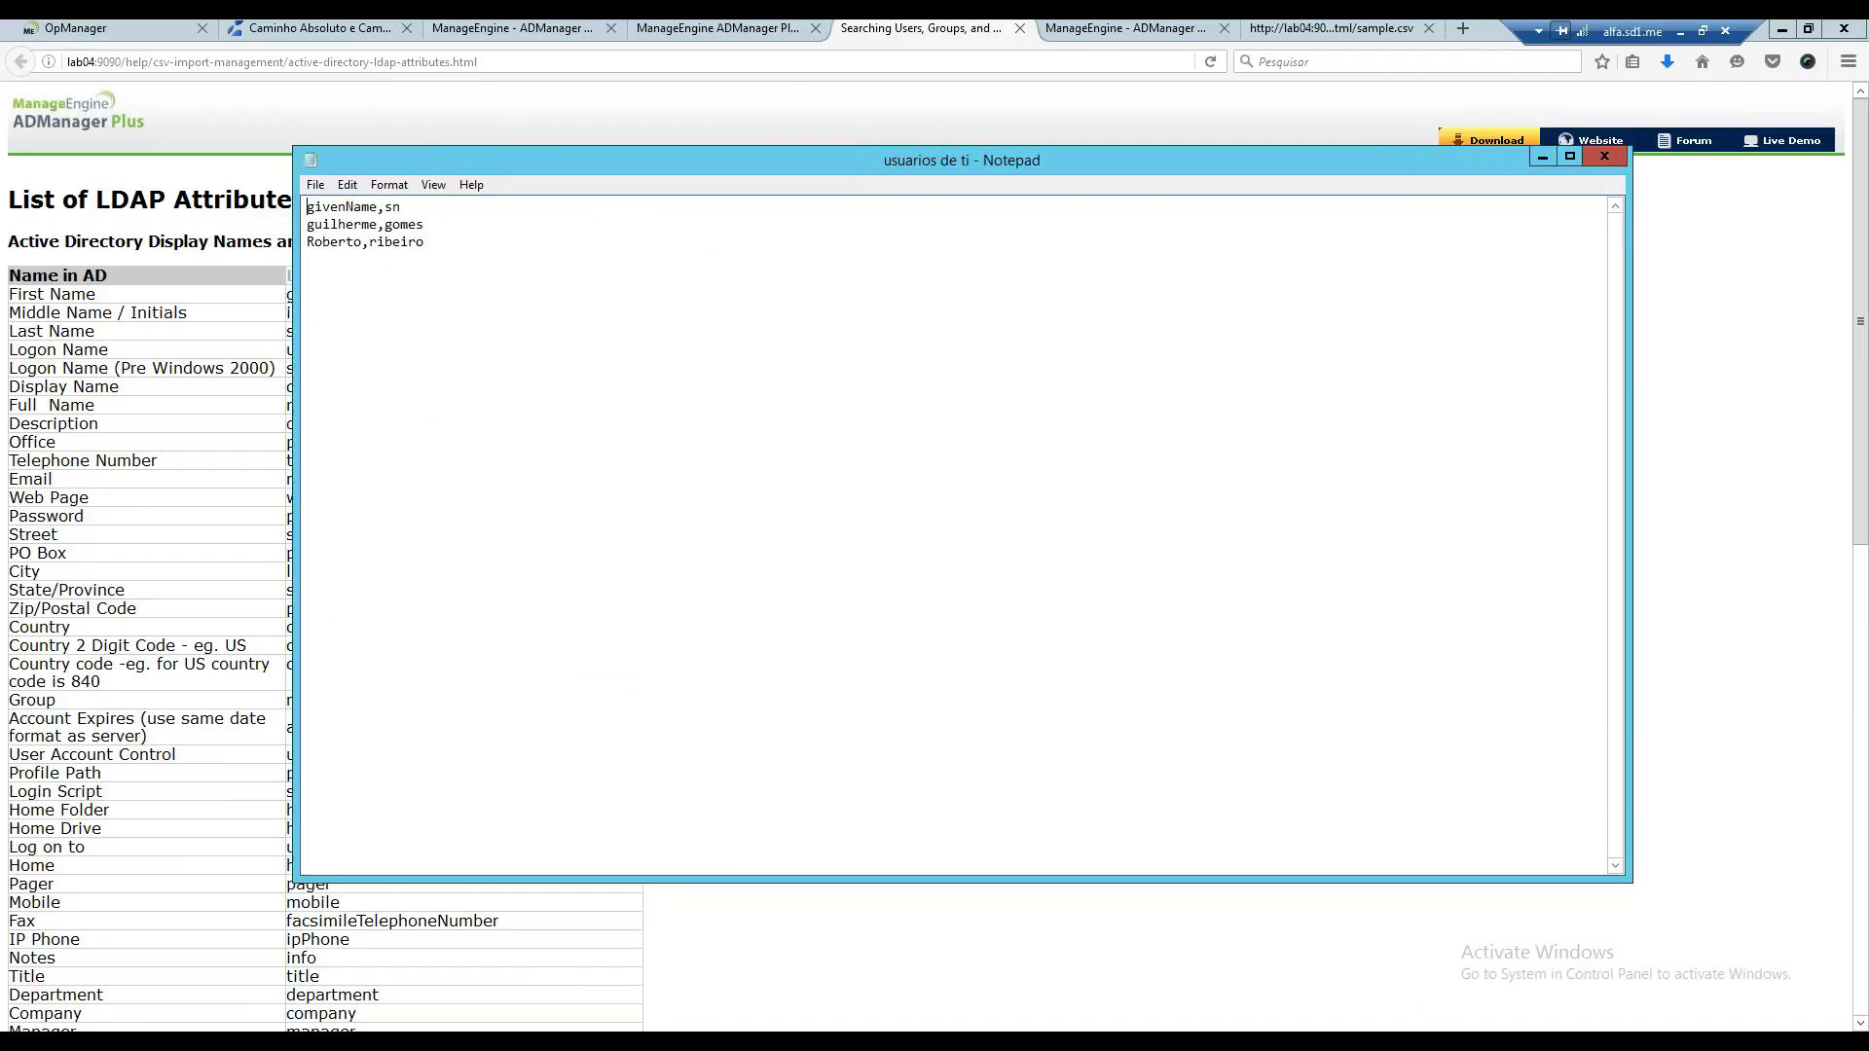
{"action": "left_click", "coordinate": [1604, 156]}
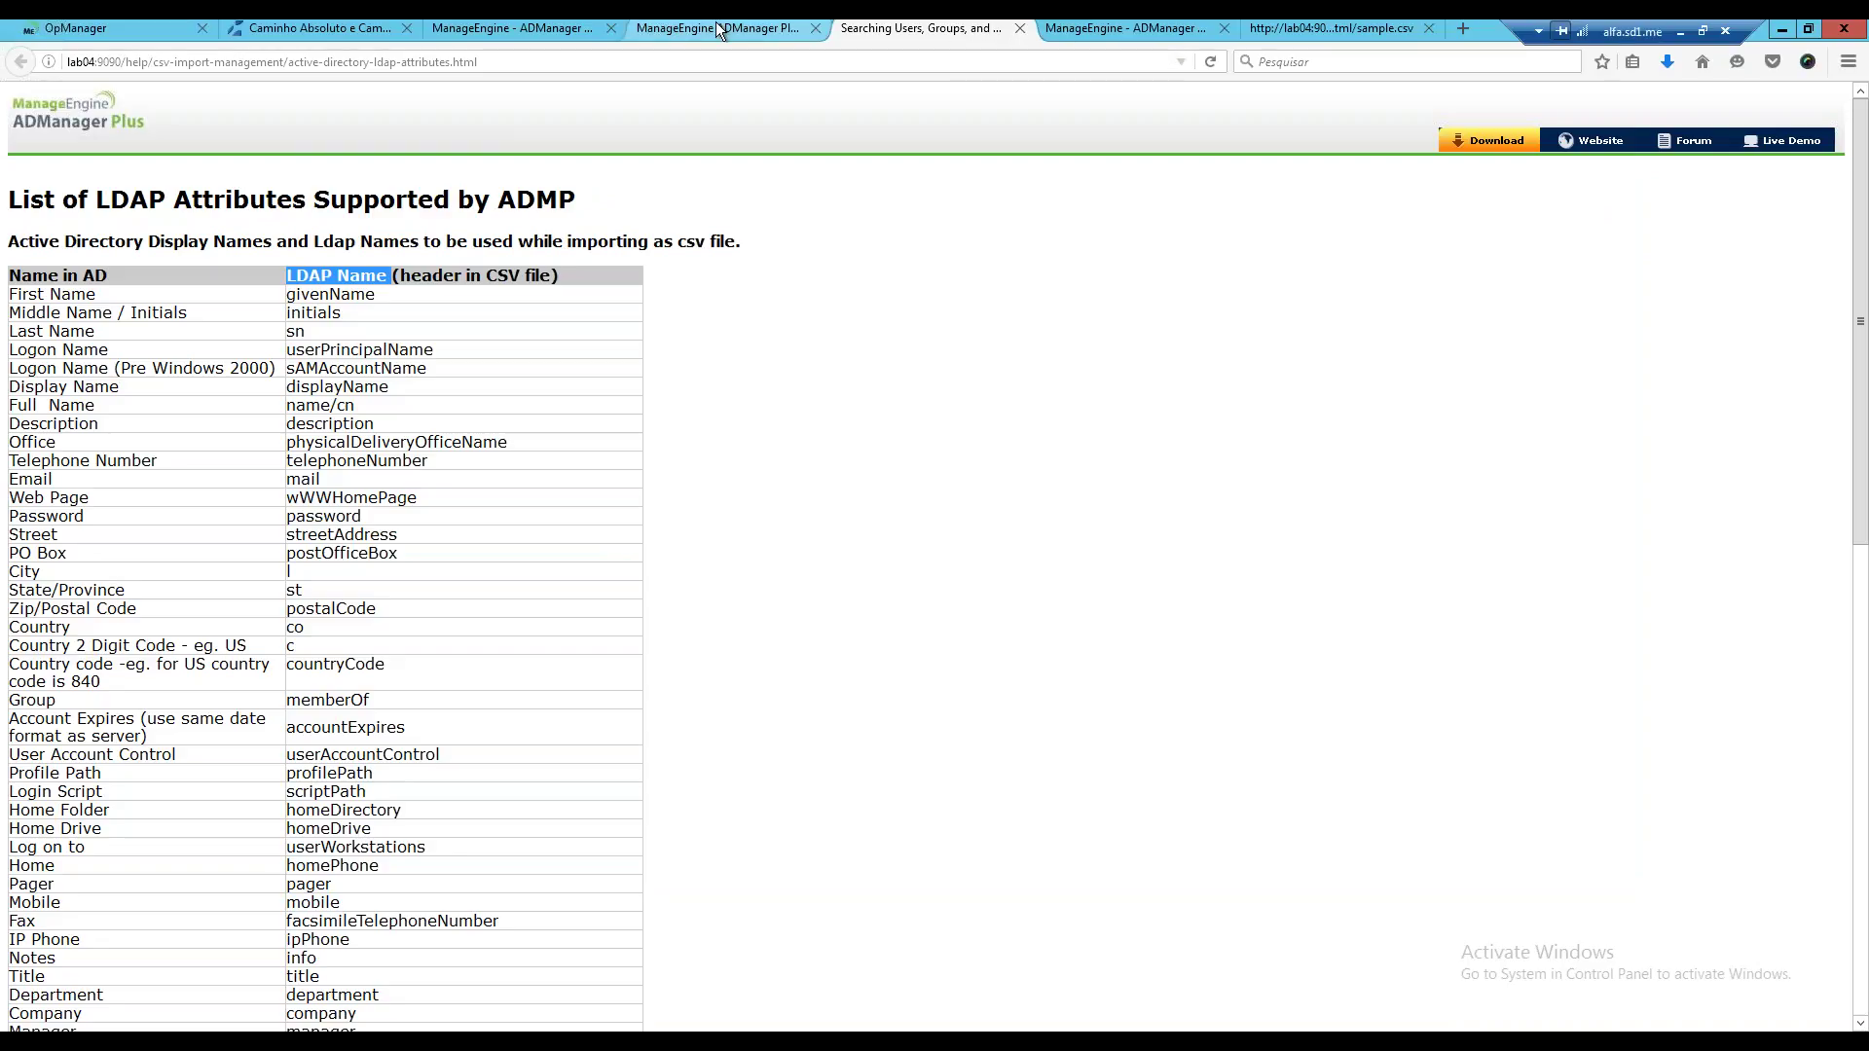
{"action": "left_click", "coordinate": [563, 29]}
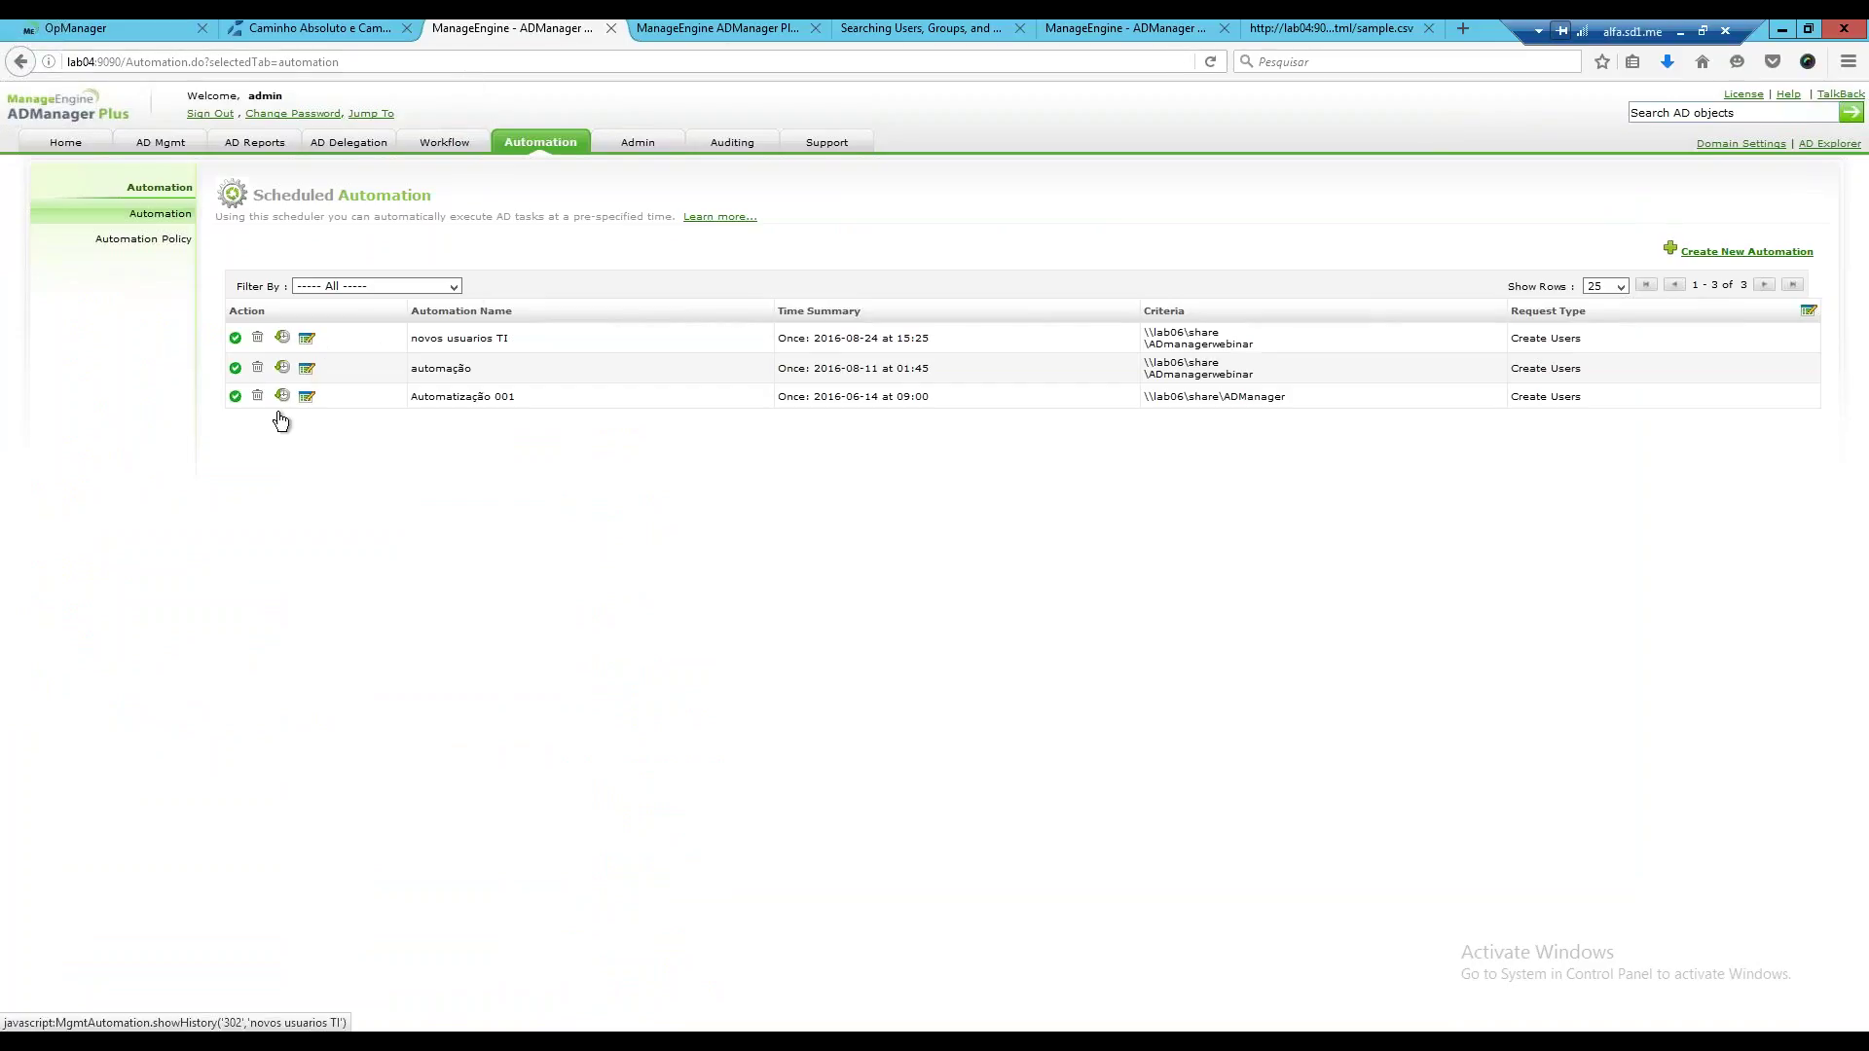
Check the novos usuarios TI and automação run histories, then open request 301 from the automação run.
{"action": "left_click", "coordinate": [283, 340]}
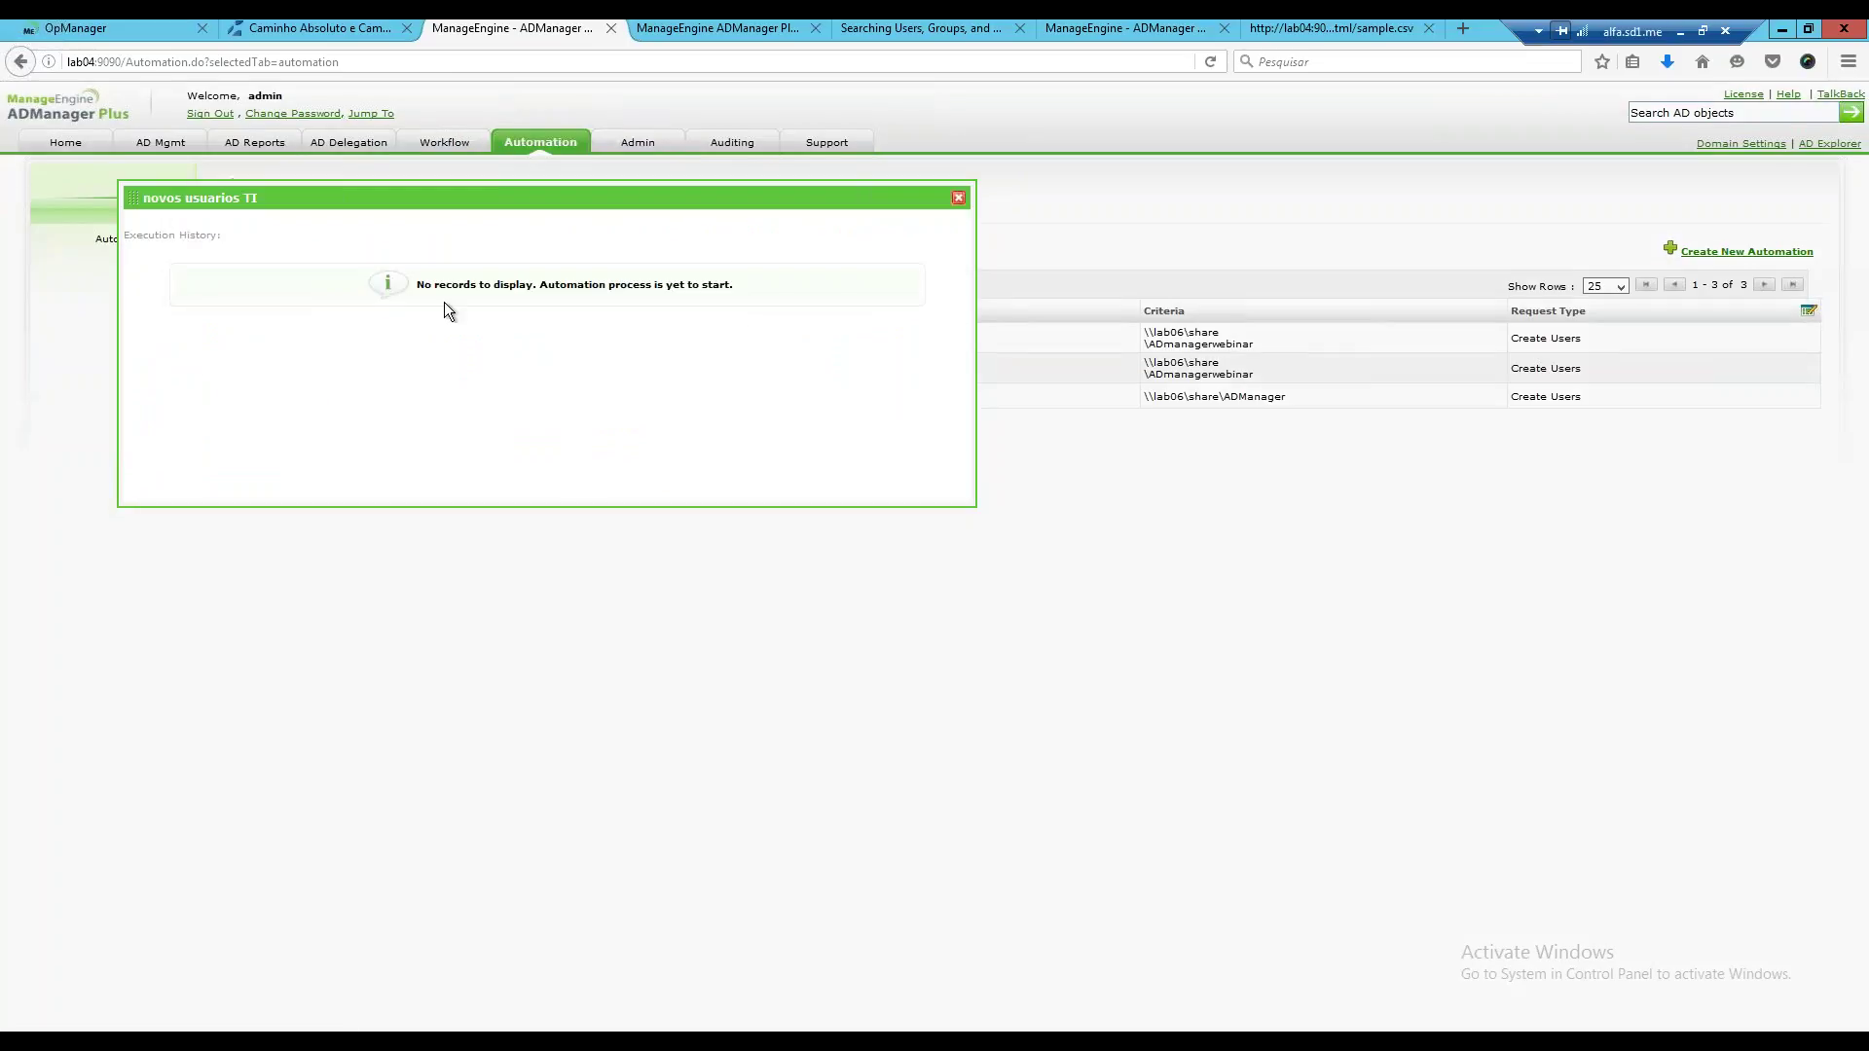
{"action": "key", "text": "Escape"}
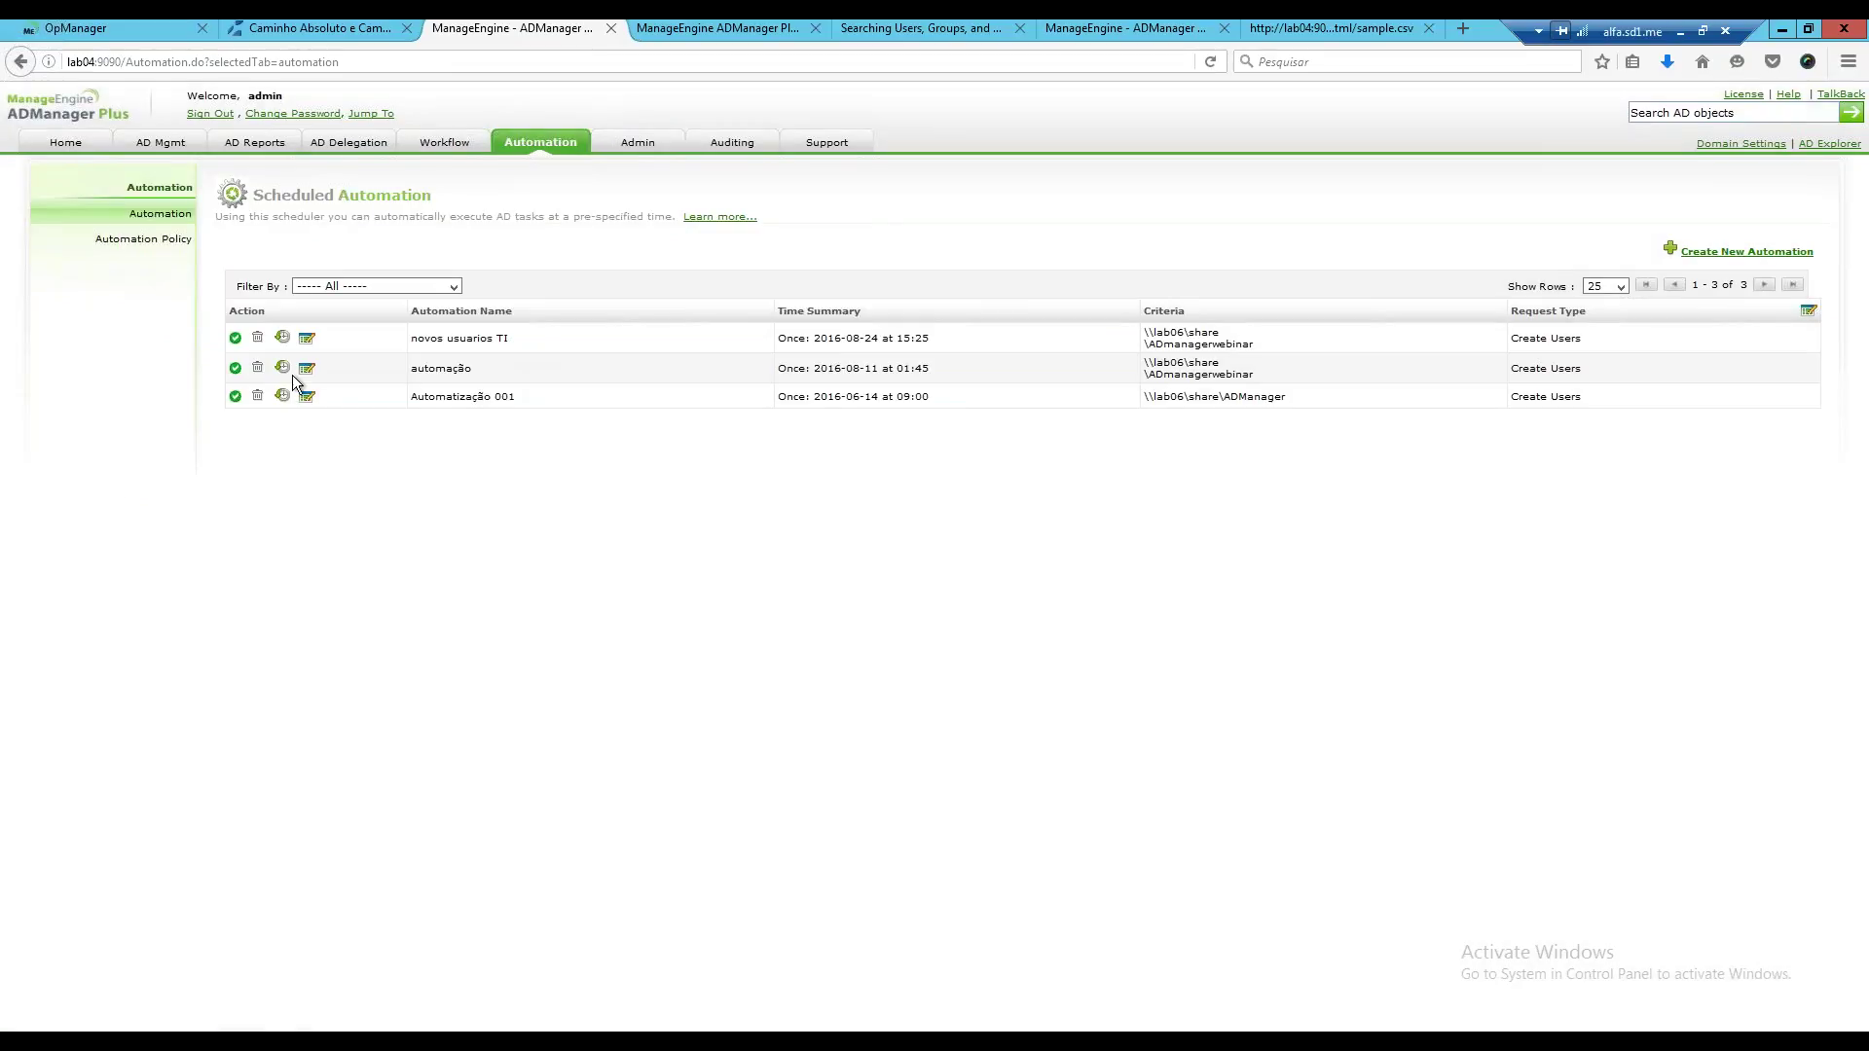
{"action": "left_click", "coordinate": [284, 368]}
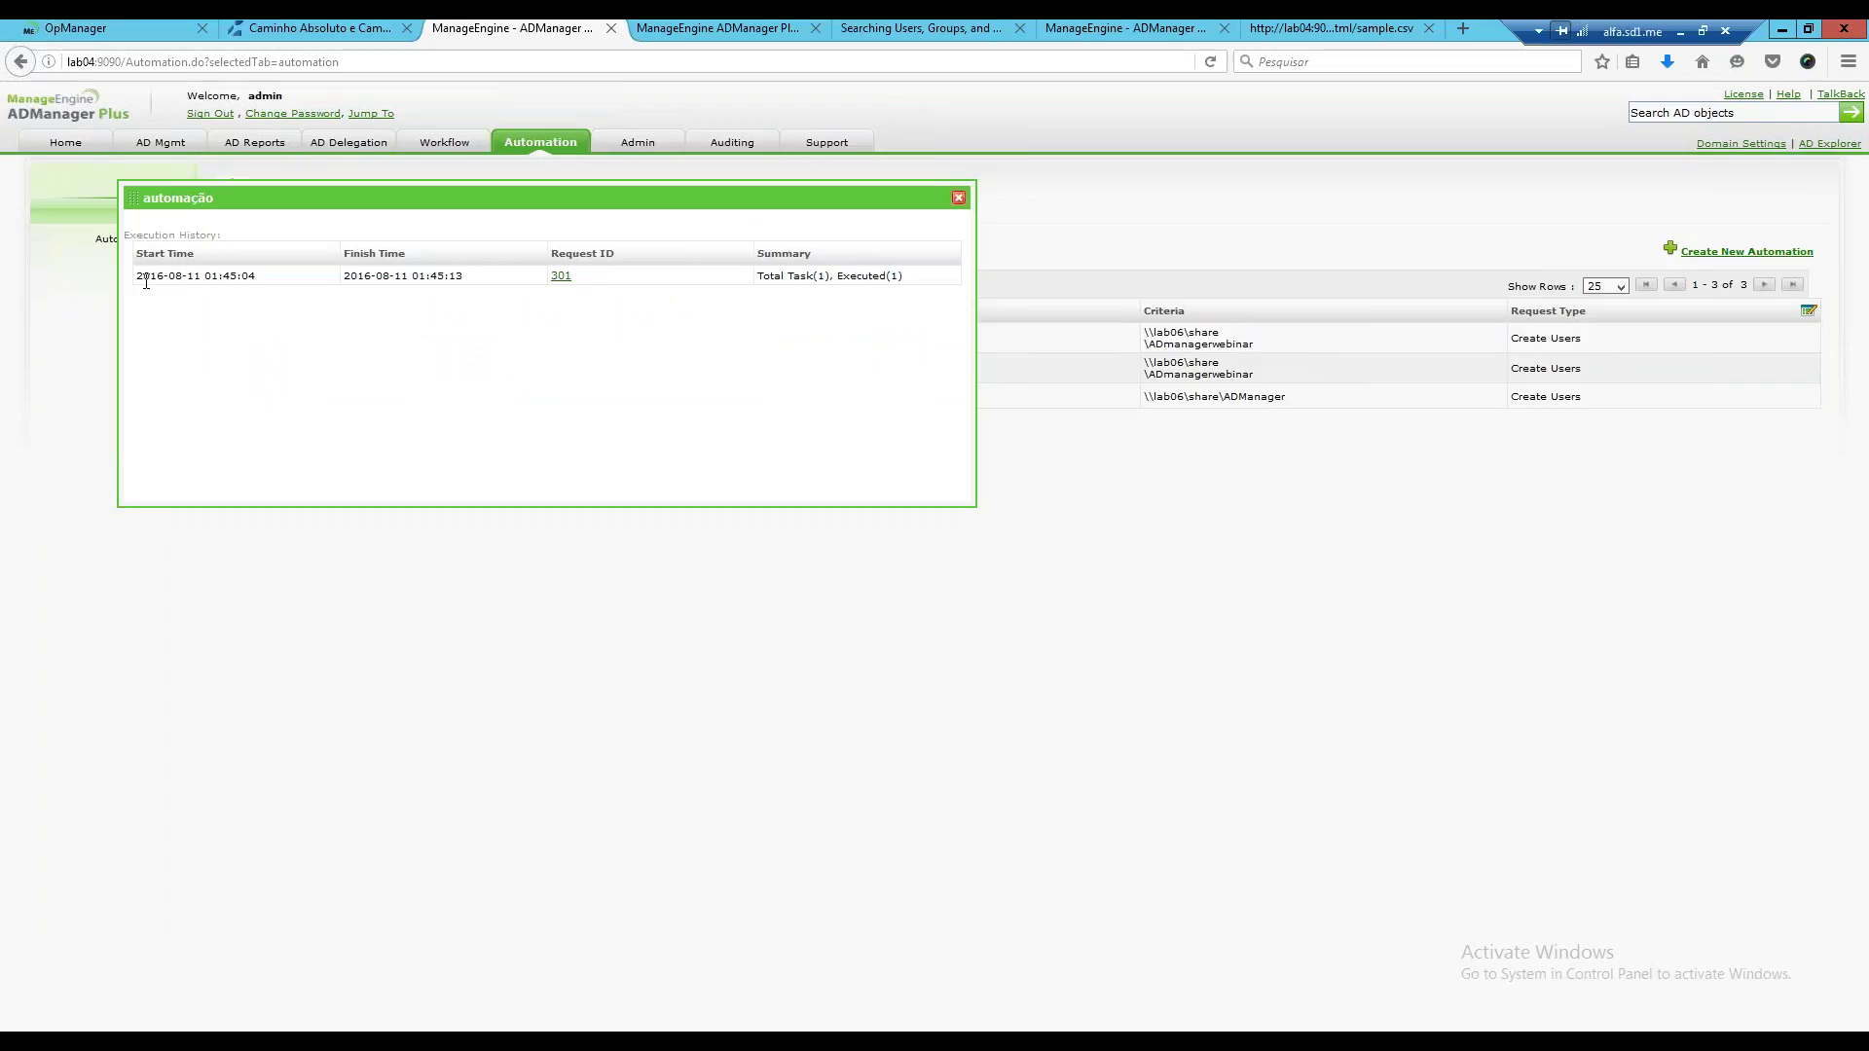
{"action": "left_click_drag", "start_coordinate": [144, 278], "coordinate": [910, 280]}
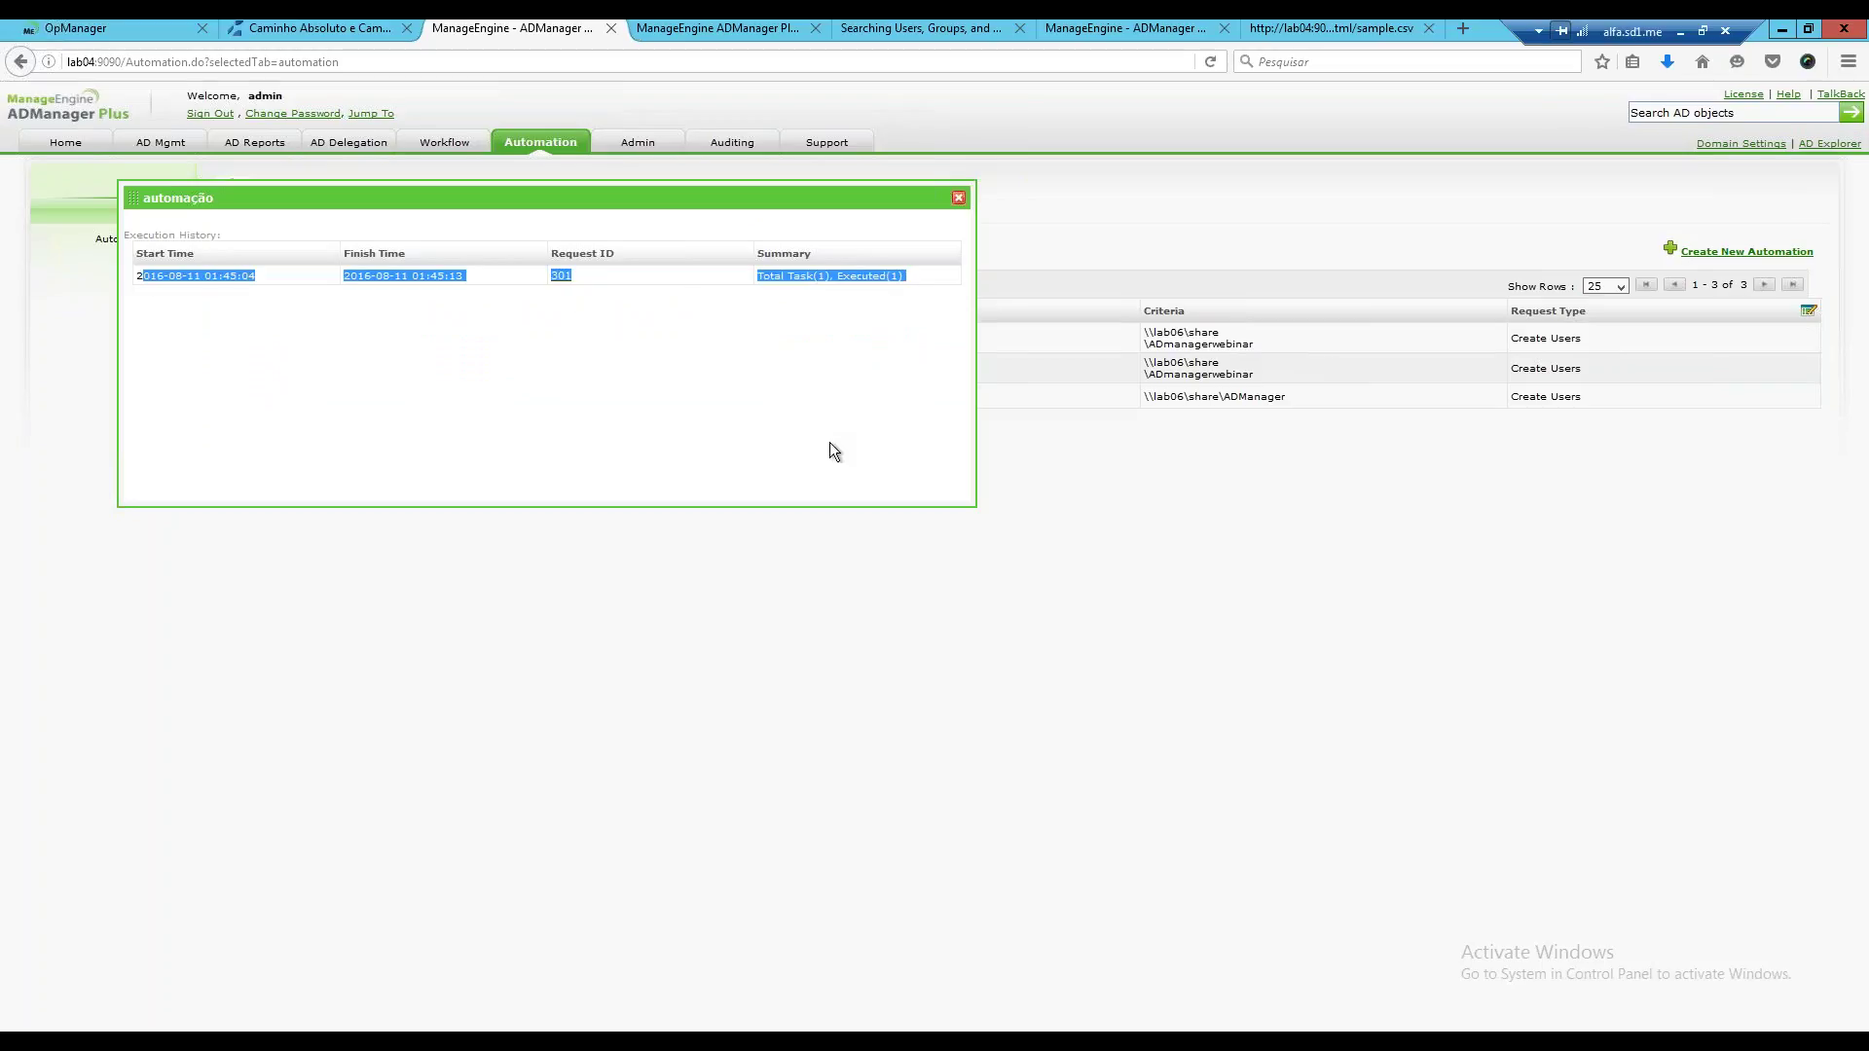
{"action": "left_click", "coordinate": [780, 283]}
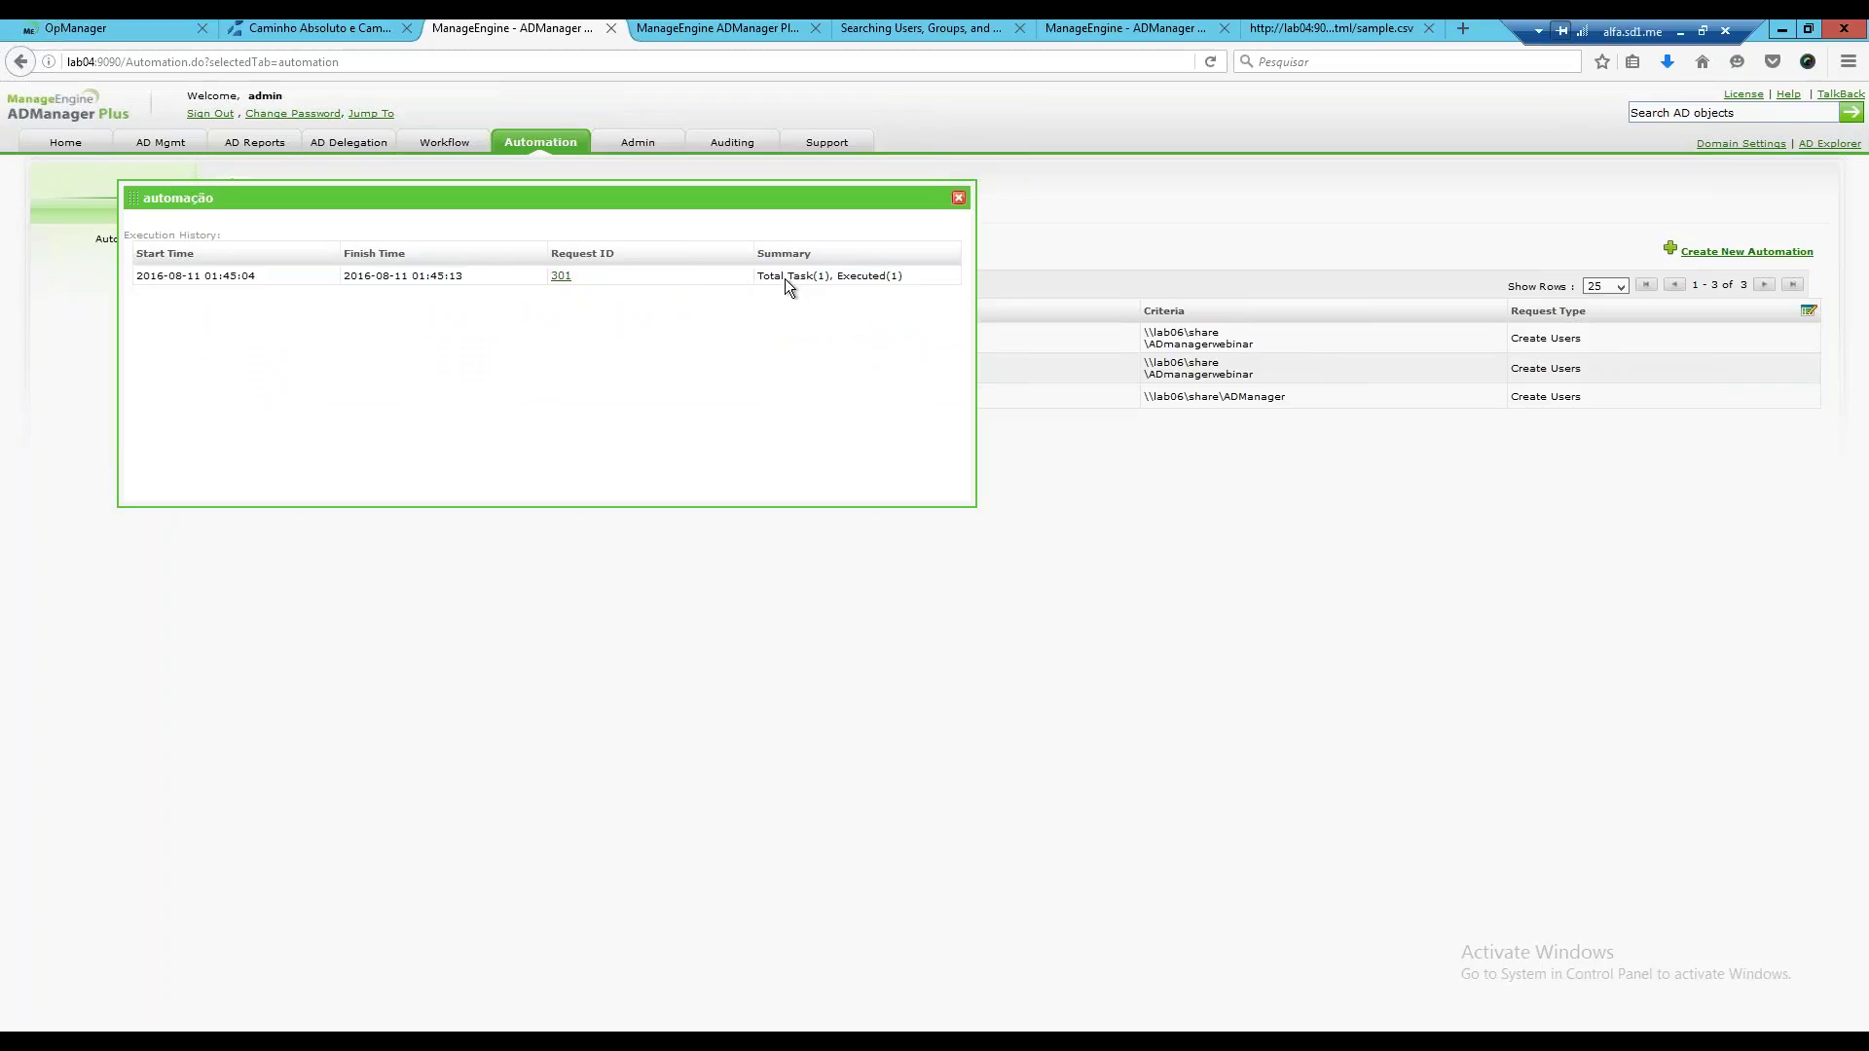
{"action": "left_click", "coordinate": [560, 278]}
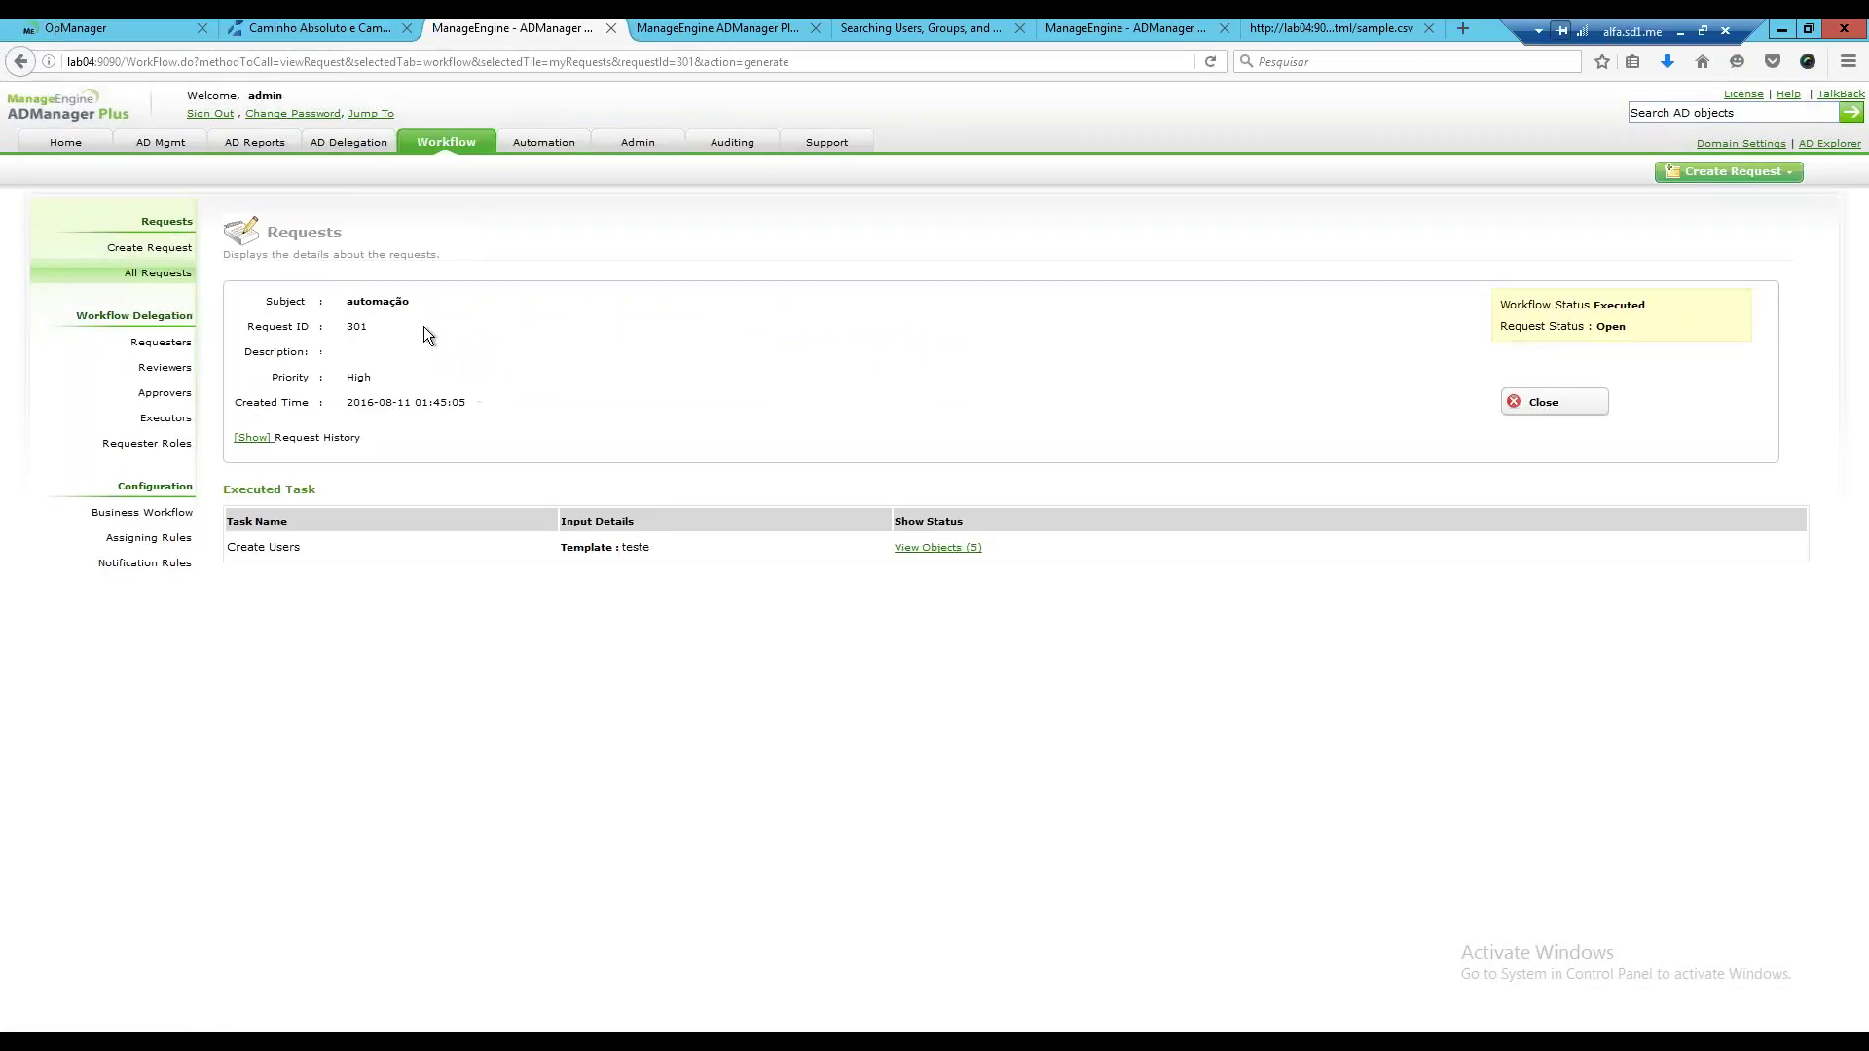
{"action": "left_click", "coordinate": [946, 548]}
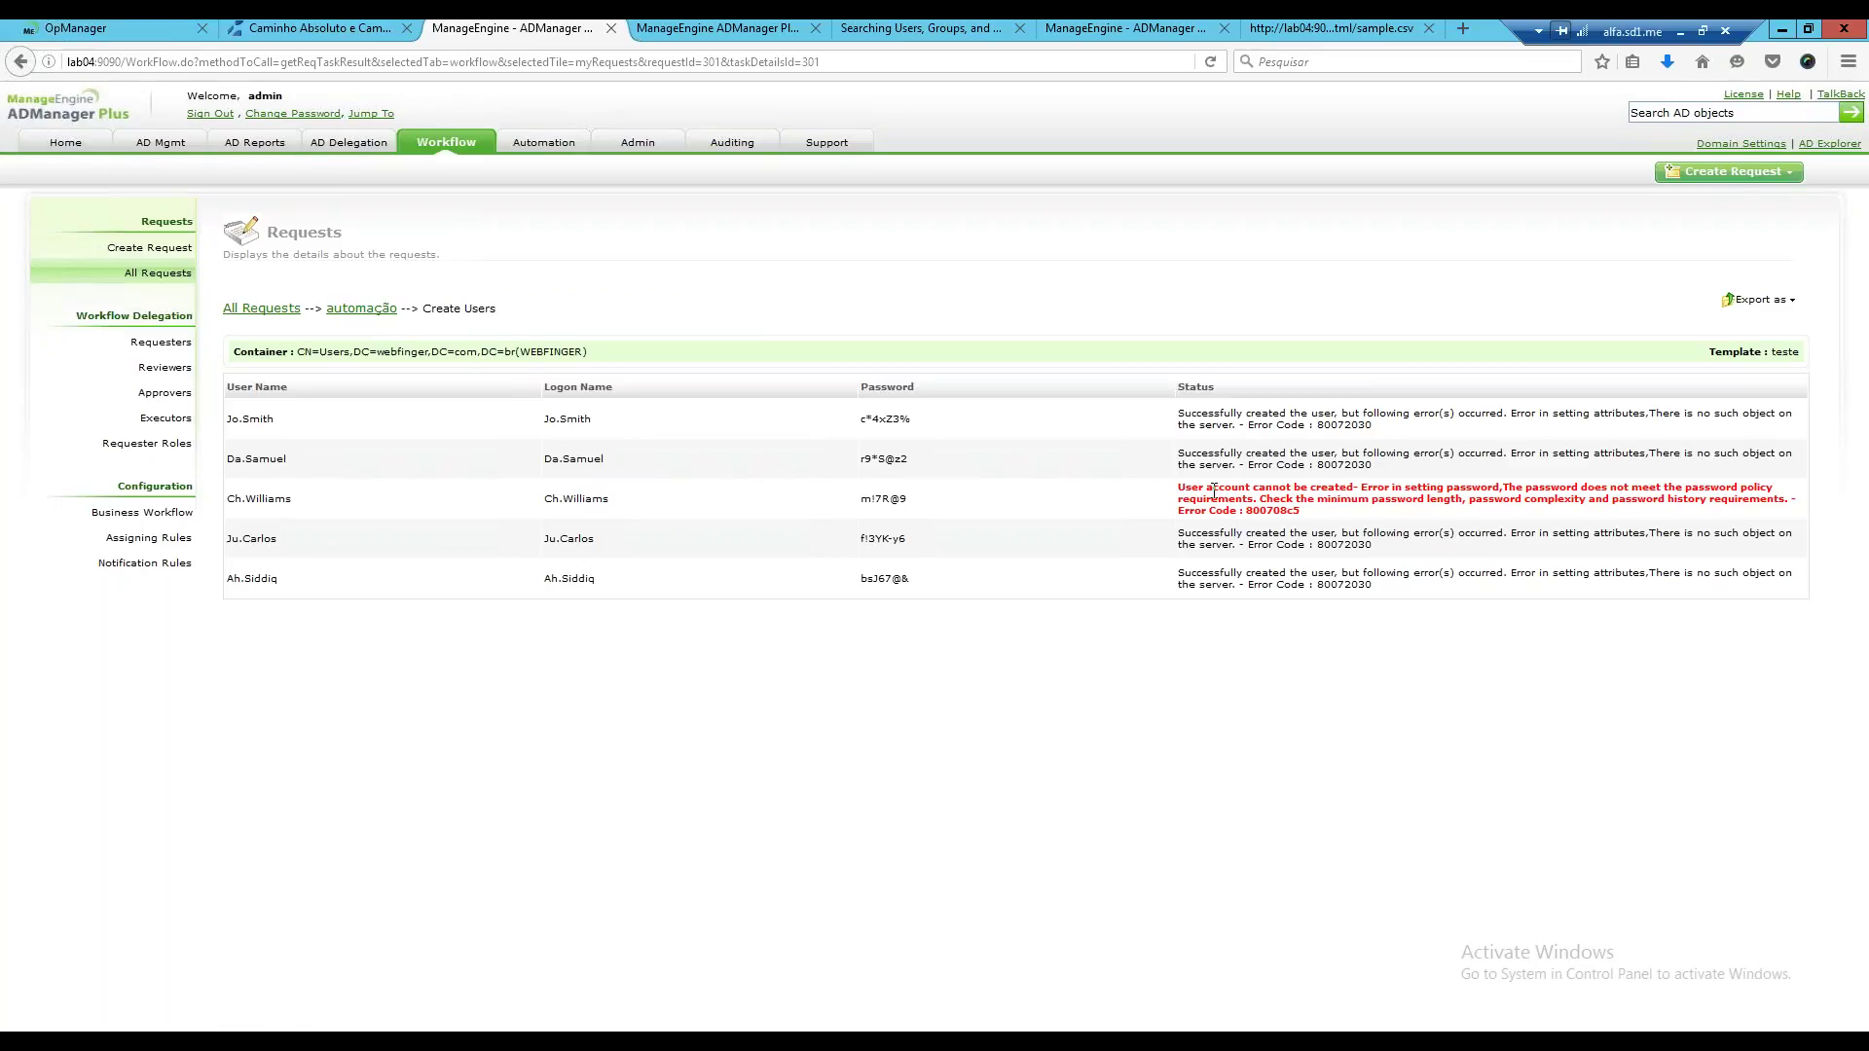
{"action": "left_click_drag", "start_coordinate": [1179, 489], "coordinate": [1751, 514]}
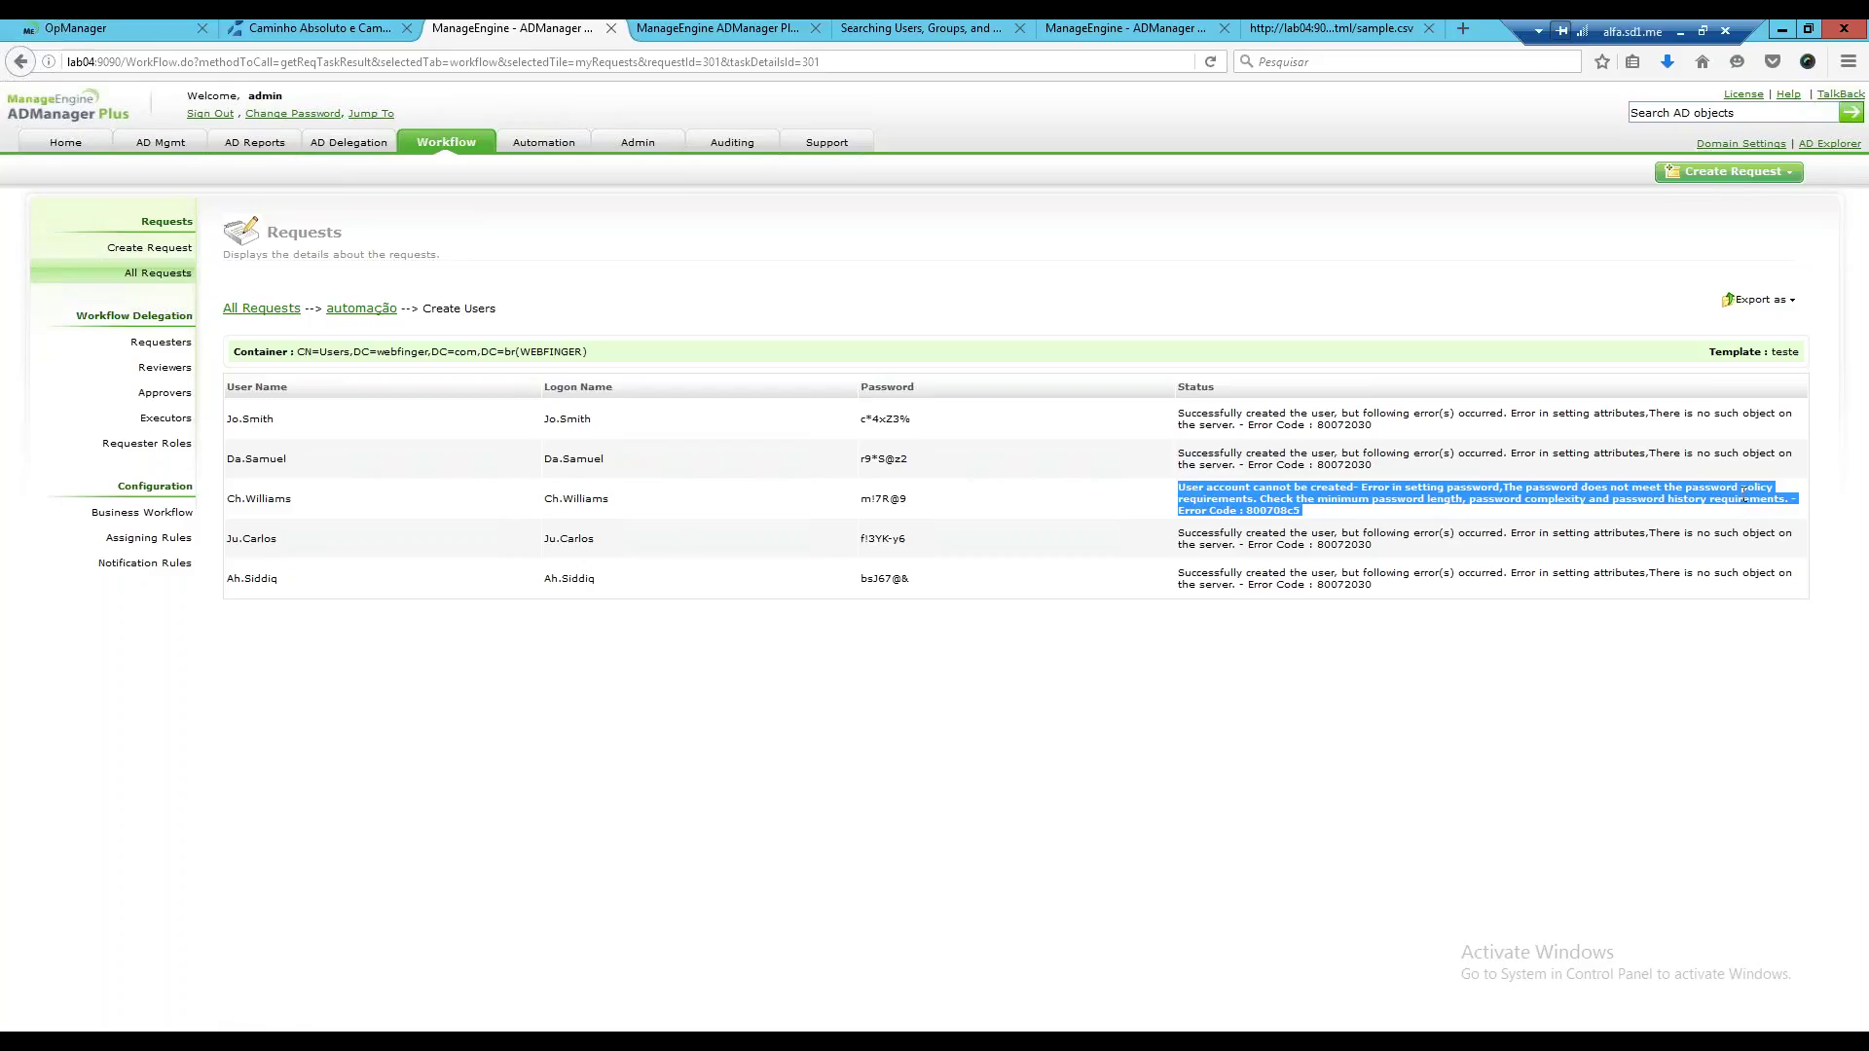
{"action": "left_click", "coordinate": [1747, 530]}
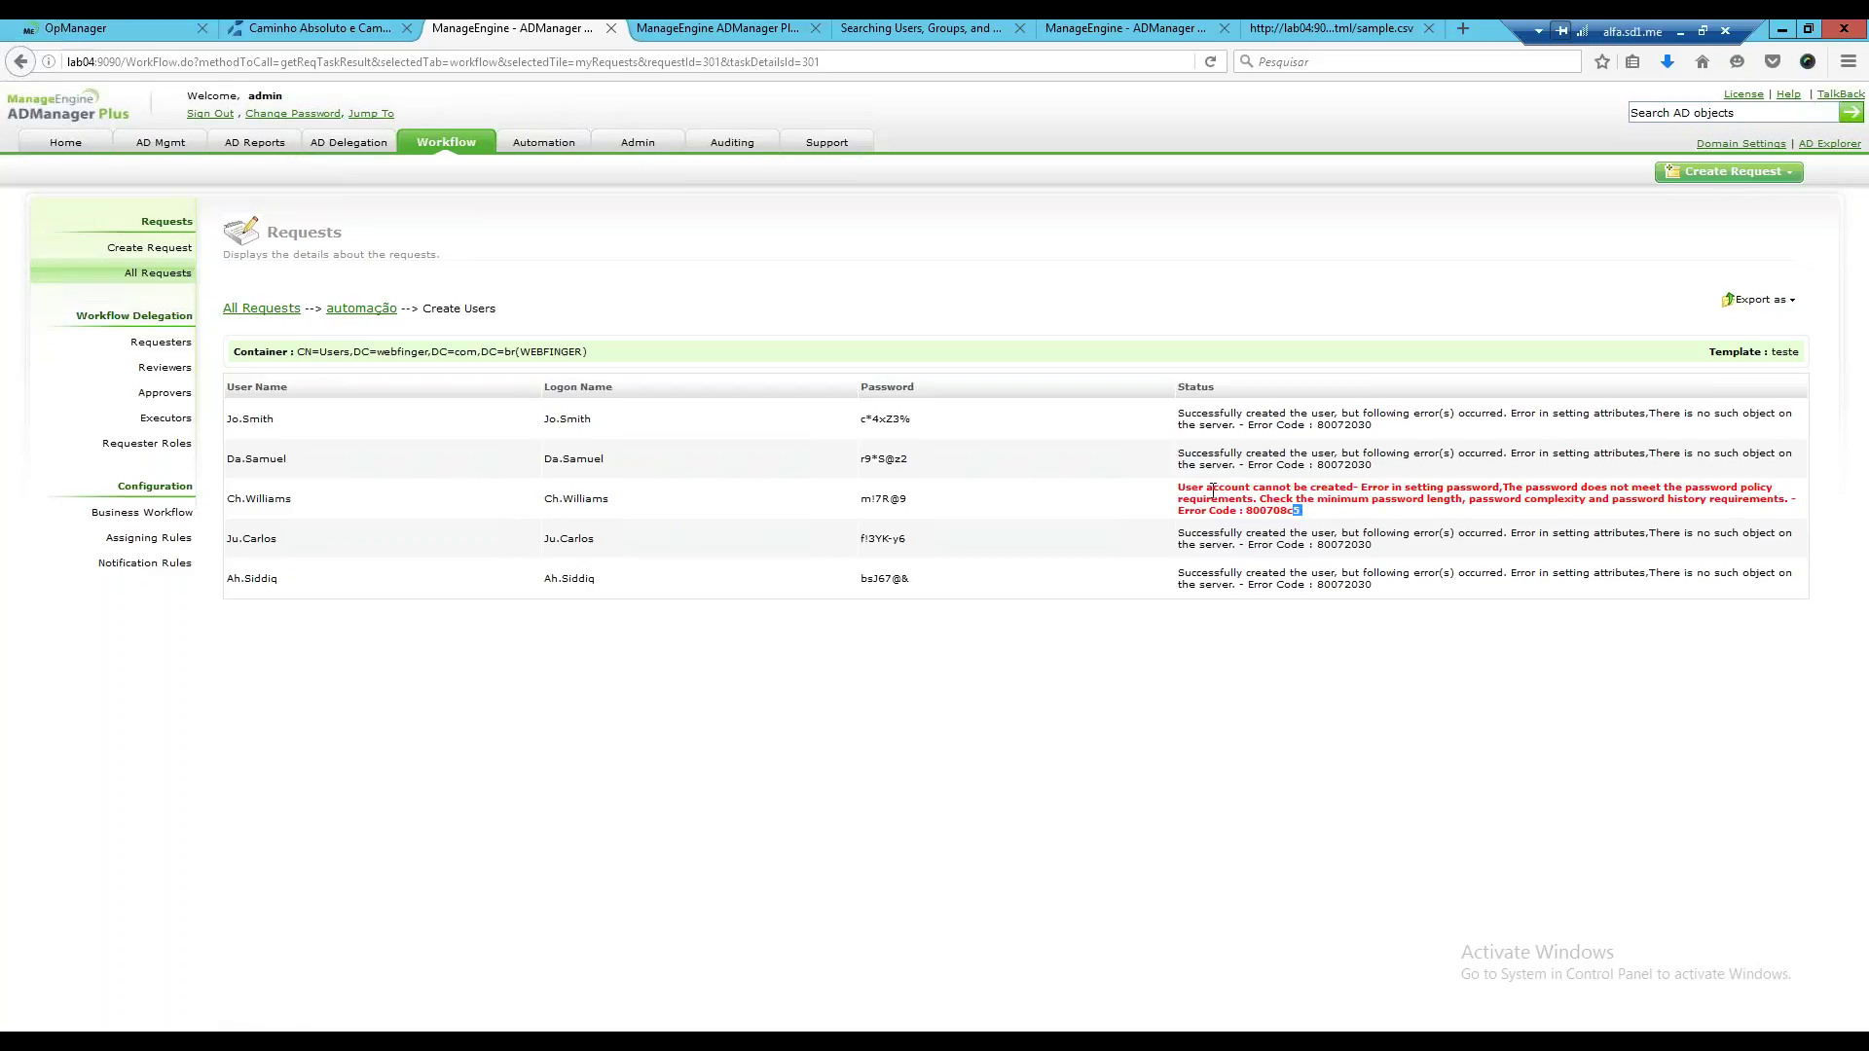
{"action": "triple_click", "coordinate": [1181, 487]}
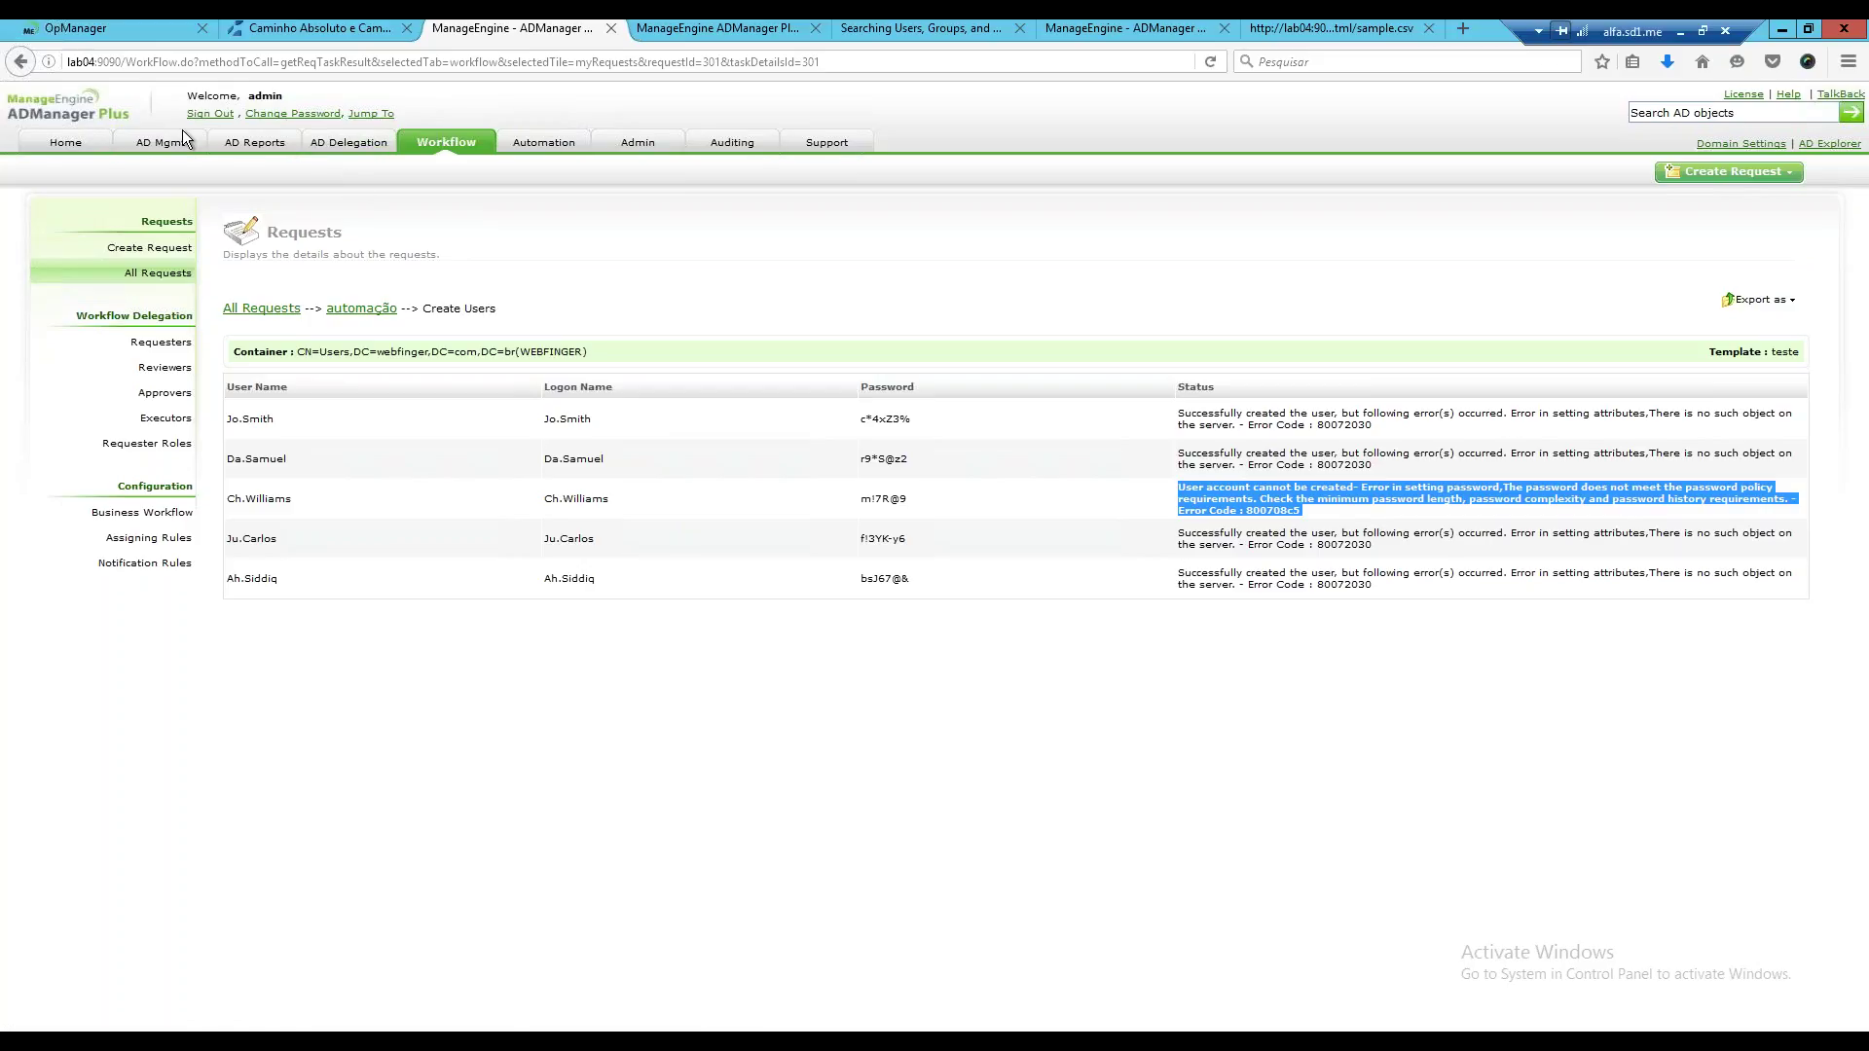
{"action": "left_click", "coordinate": [541, 143]}
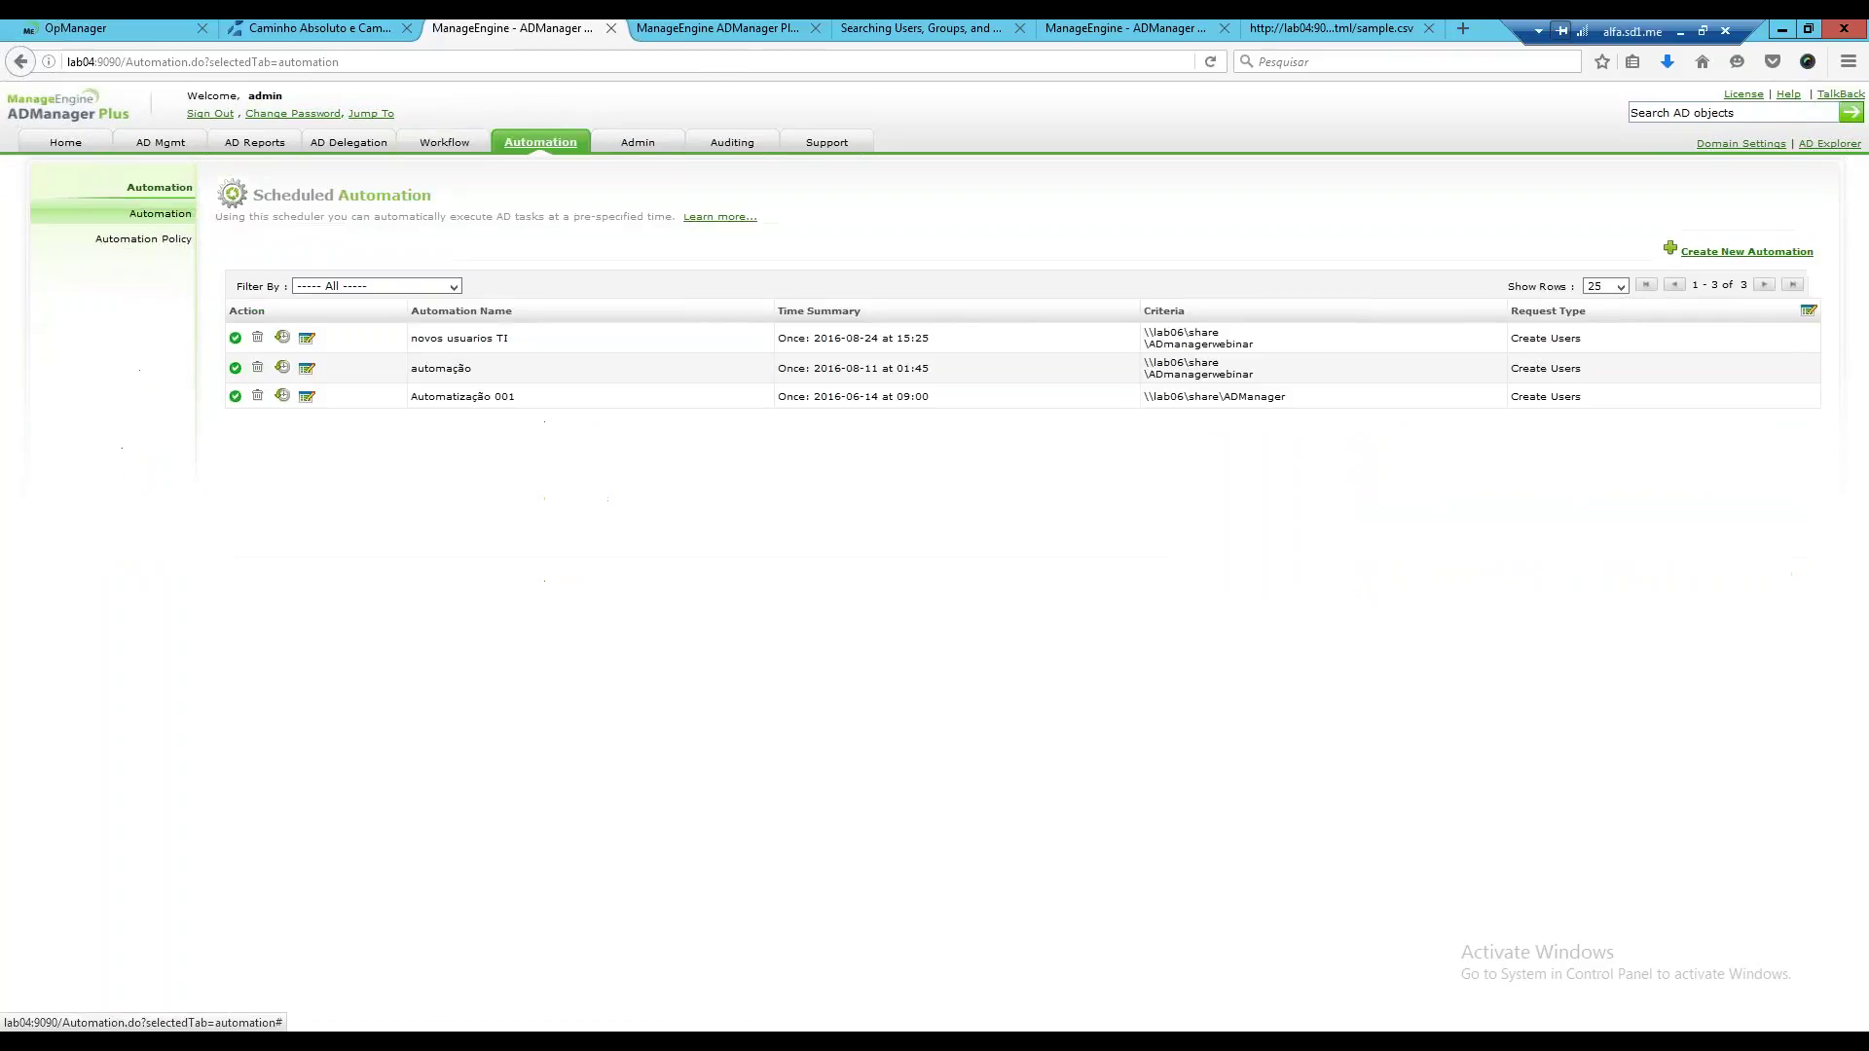
Review Automatização 001's failed run history, then go to the Automation Policy list.
{"action": "left_click", "coordinate": [282, 395]}
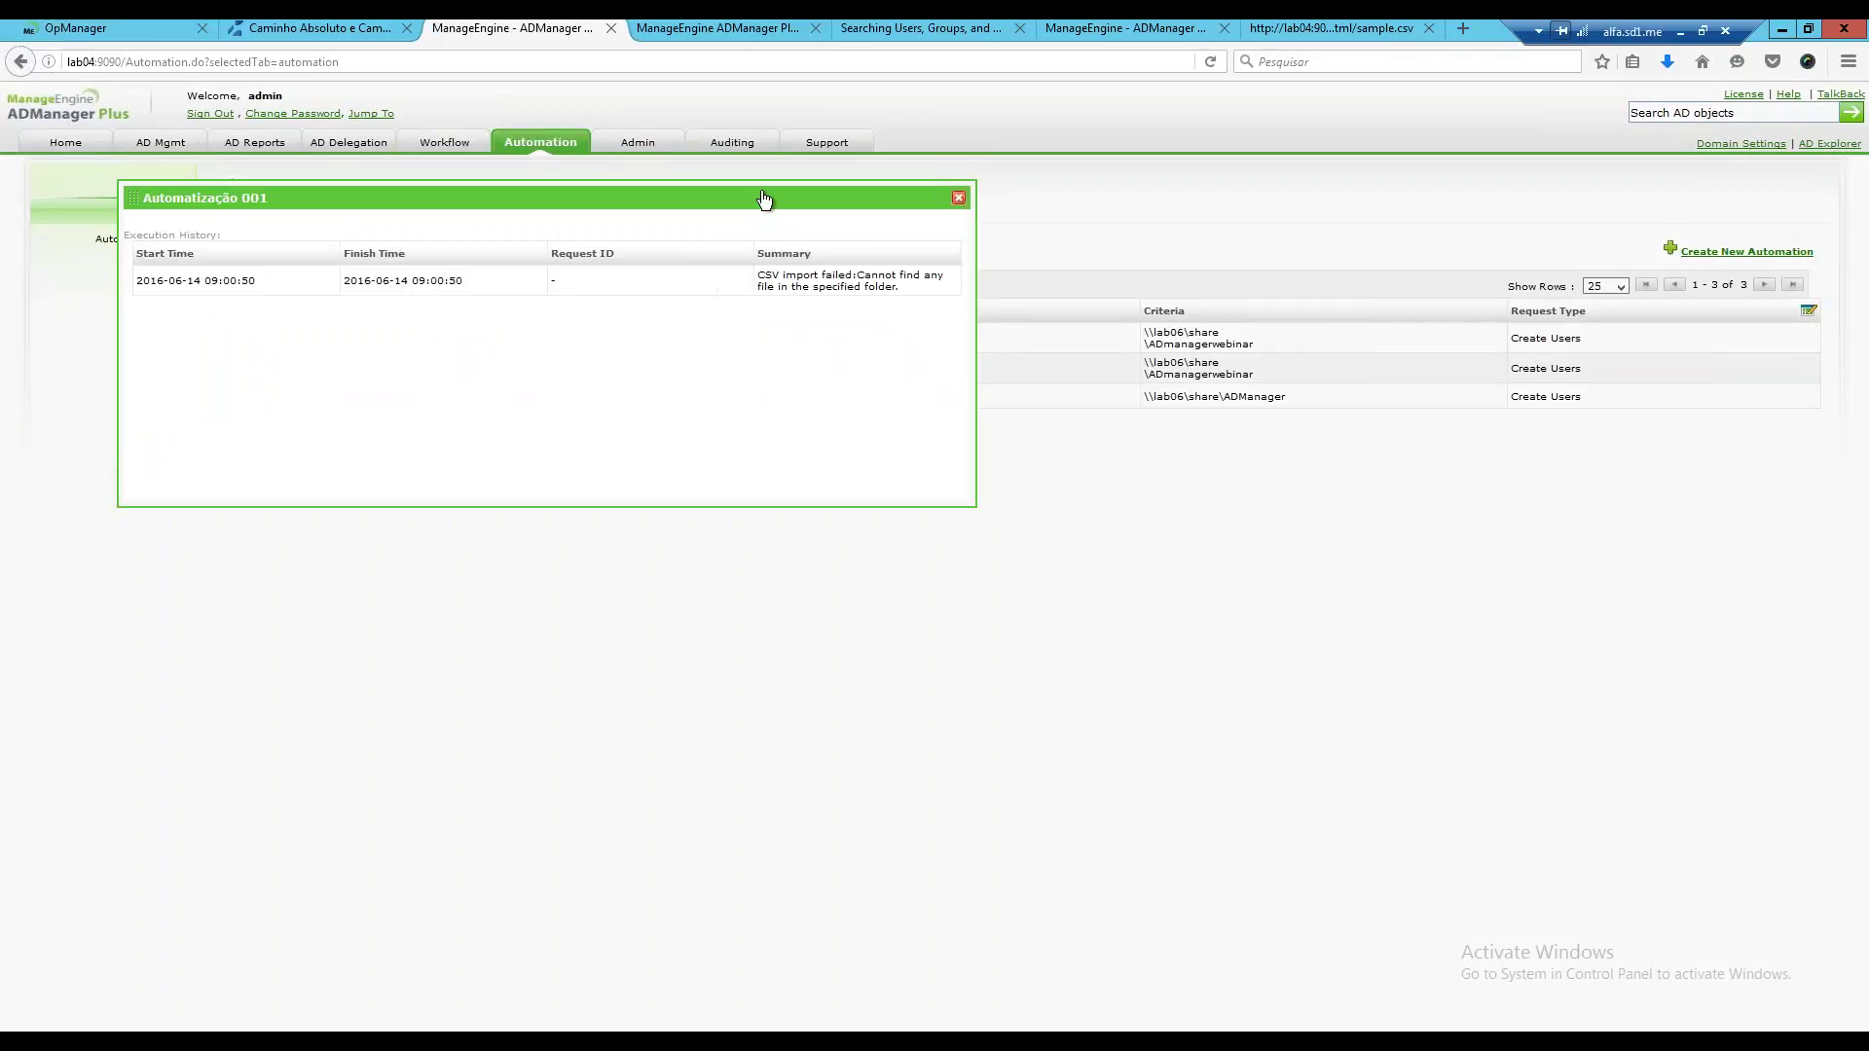
{"action": "left_click_drag", "start_coordinate": [1016, 474], "coordinate": [1184, 489]}
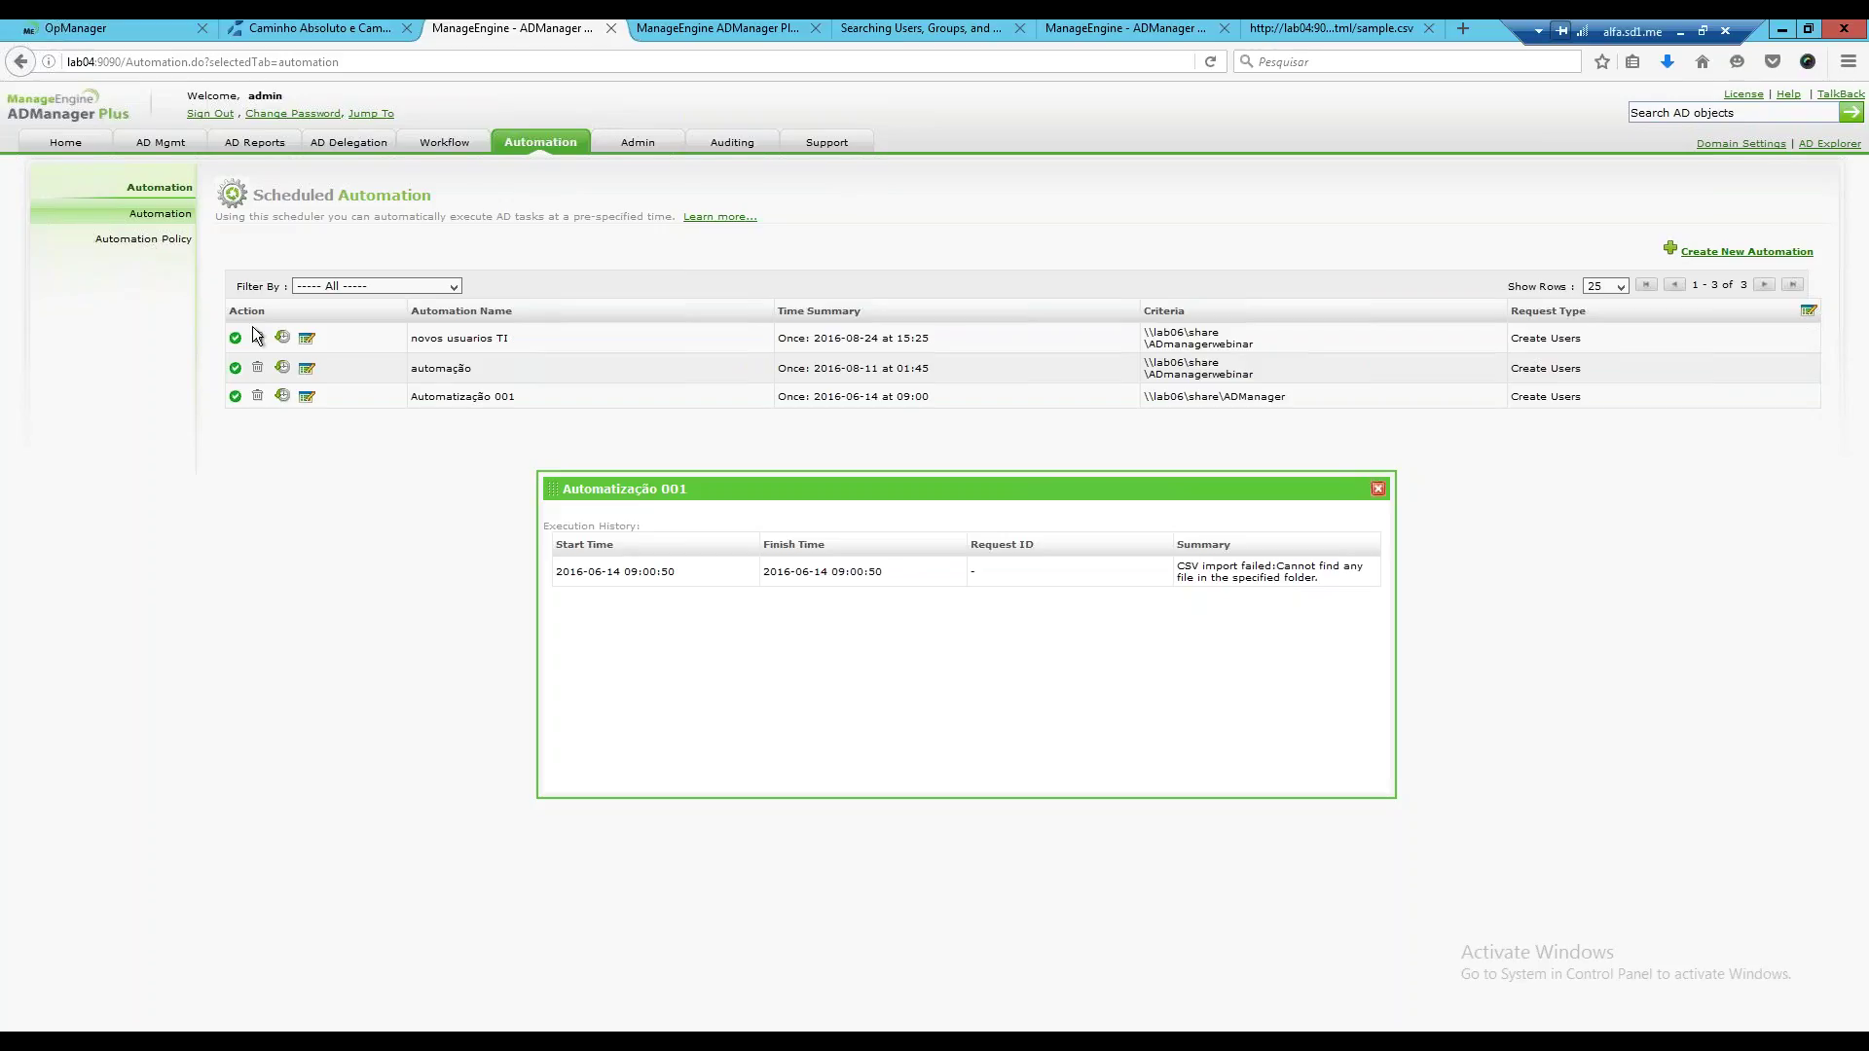
{"action": "left_click", "coordinate": [1378, 489]}
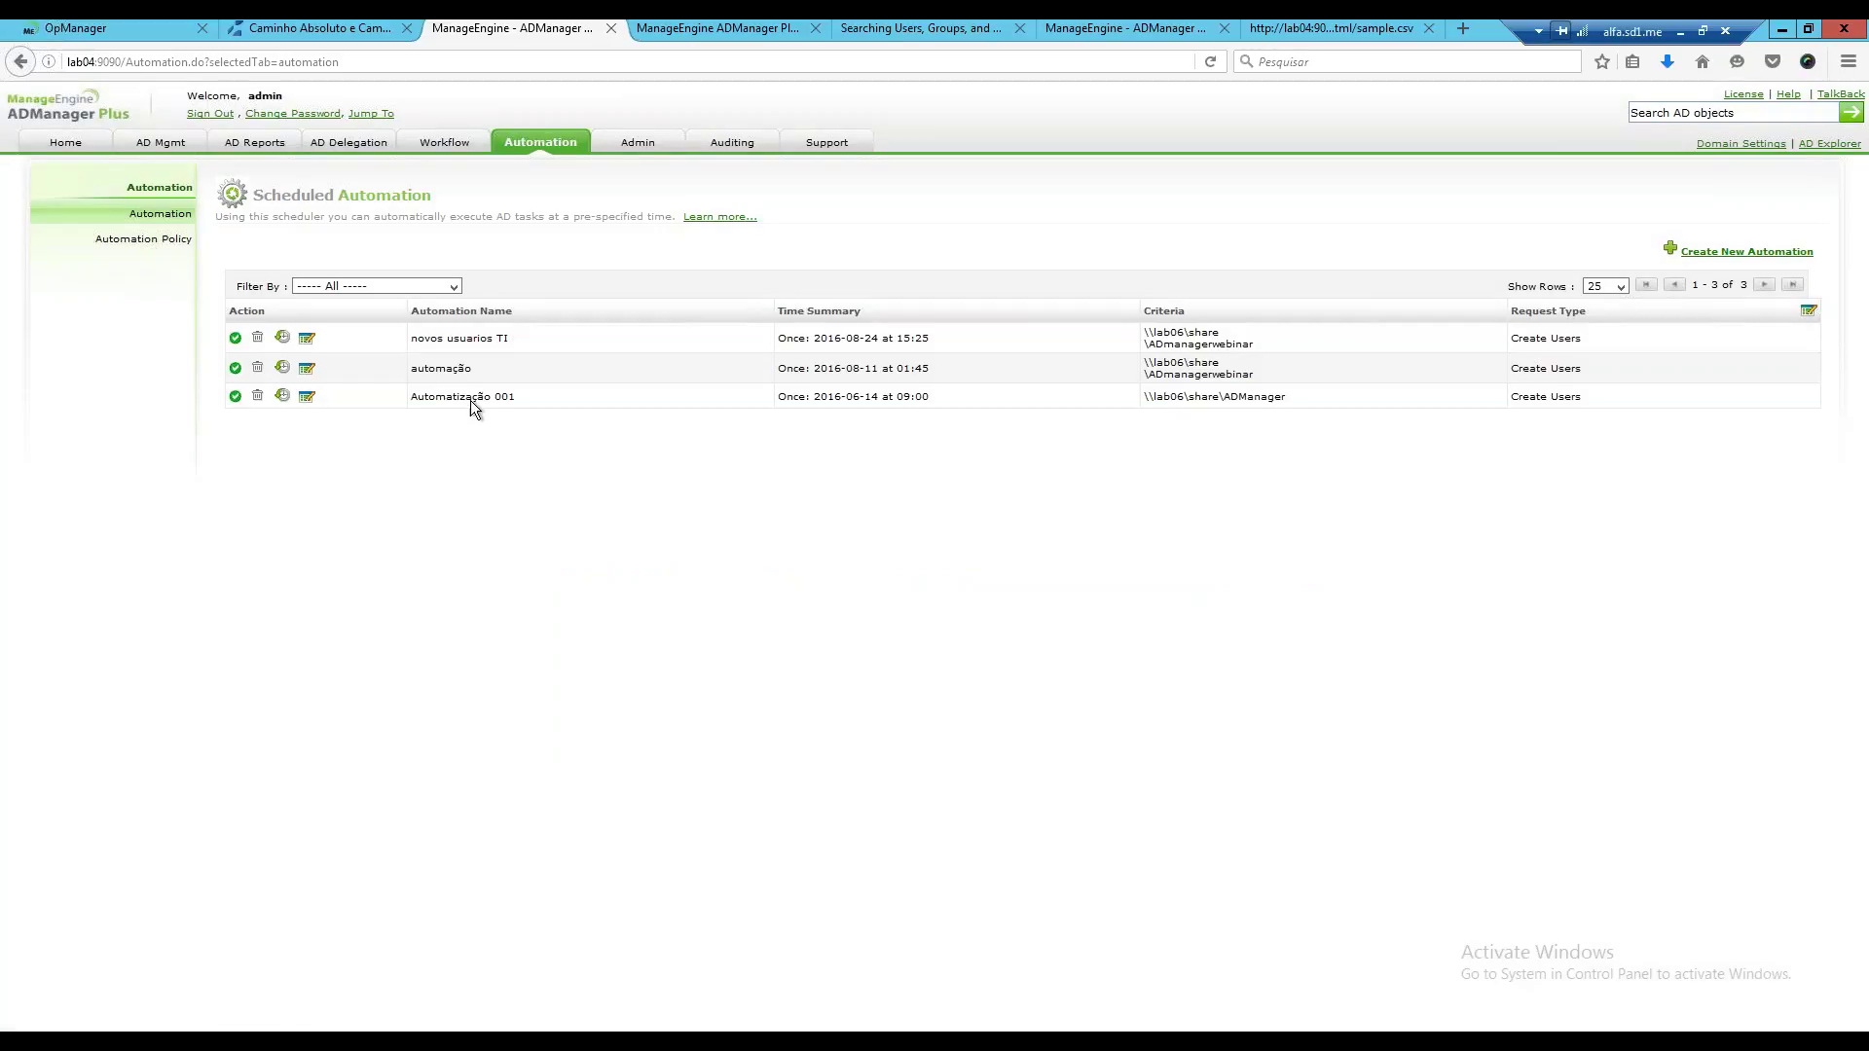
{"action": "left_click", "coordinate": [136, 239]}
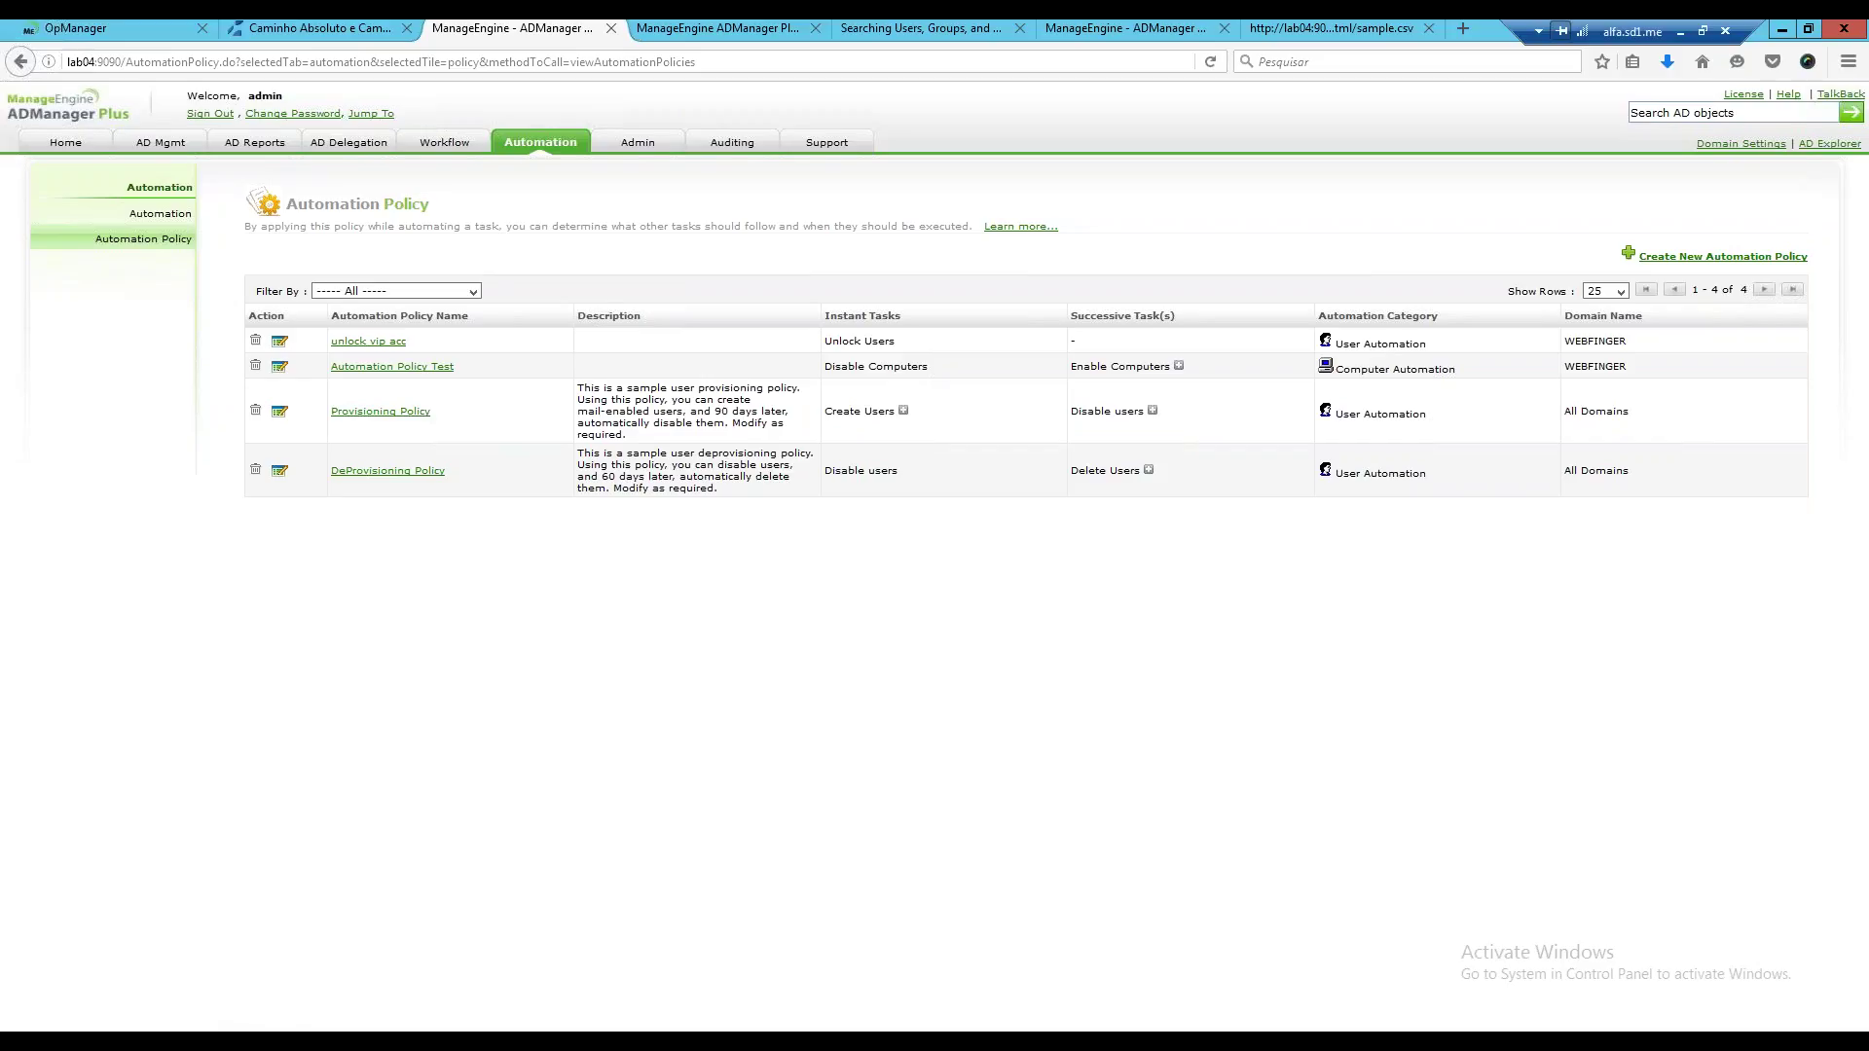
Create a User Automation policy running Create Users with the Usuarios TI template, plus one successive task group.
{"action": "left_click", "coordinate": [1633, 259]}
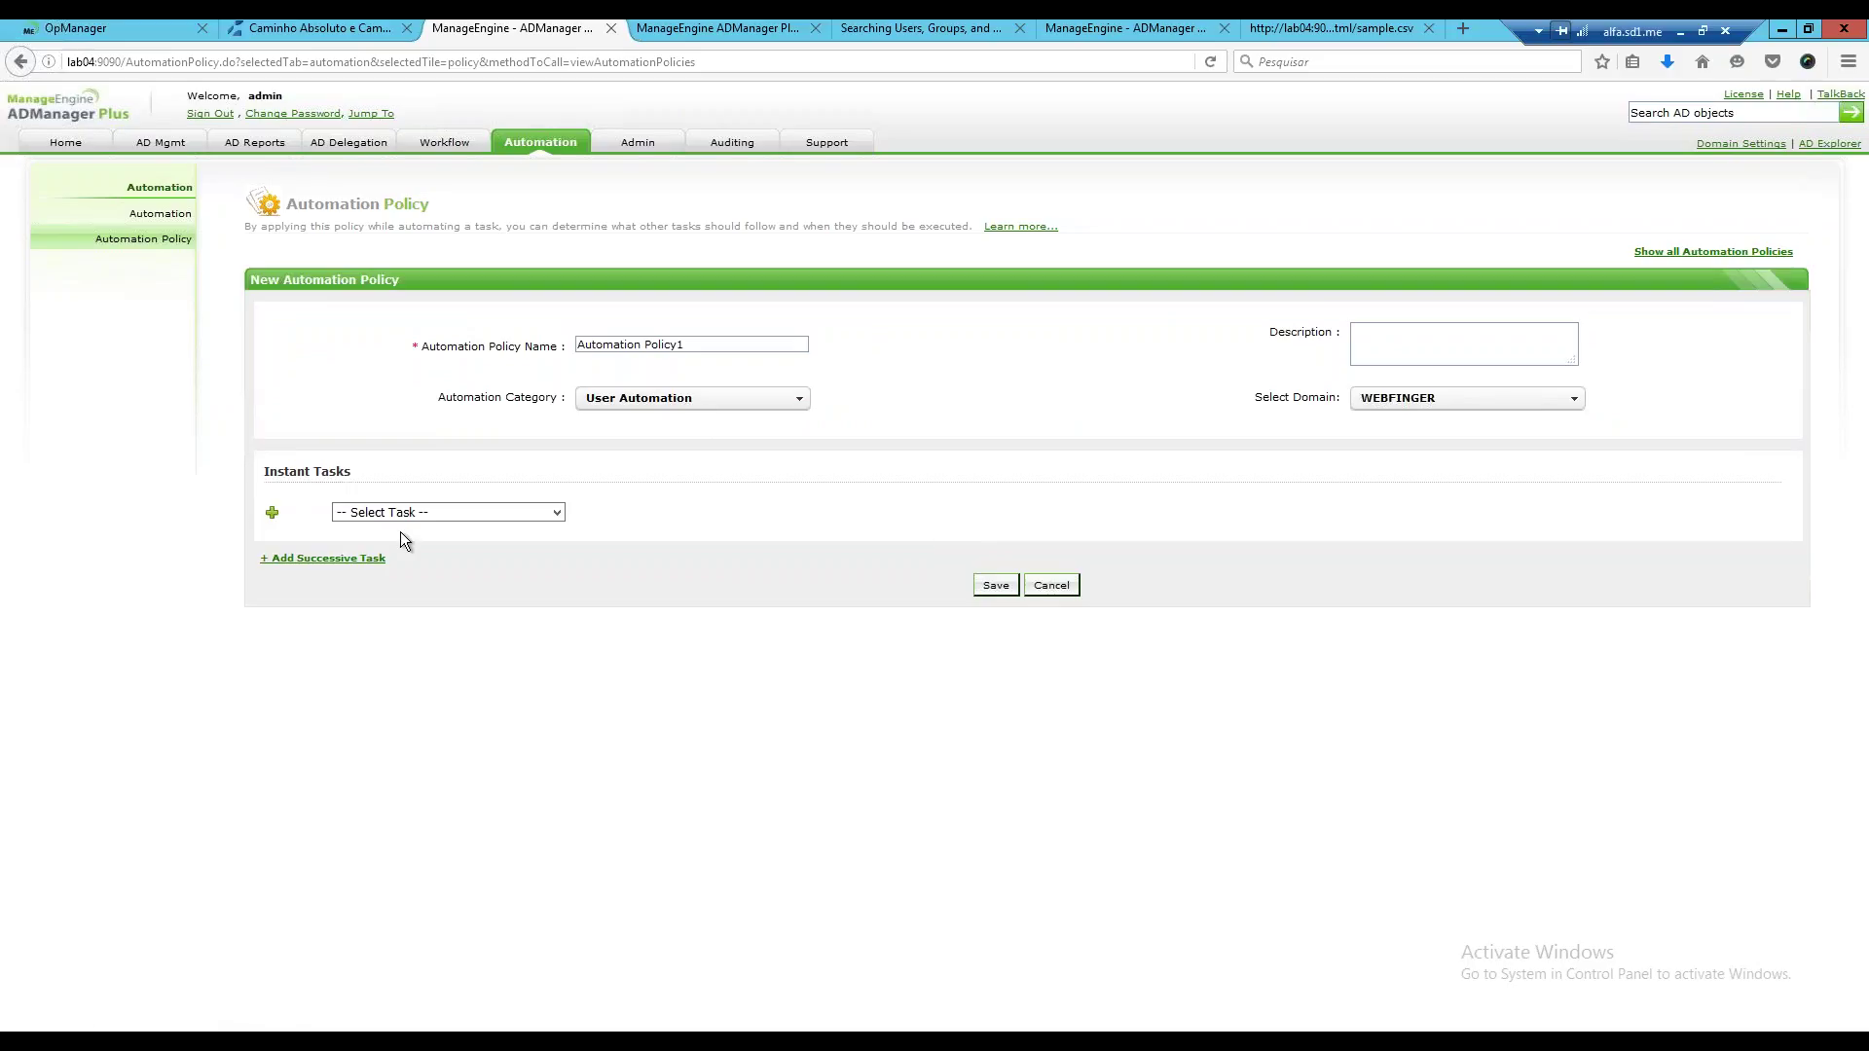
{"action": "left_click", "coordinate": [739, 398]}
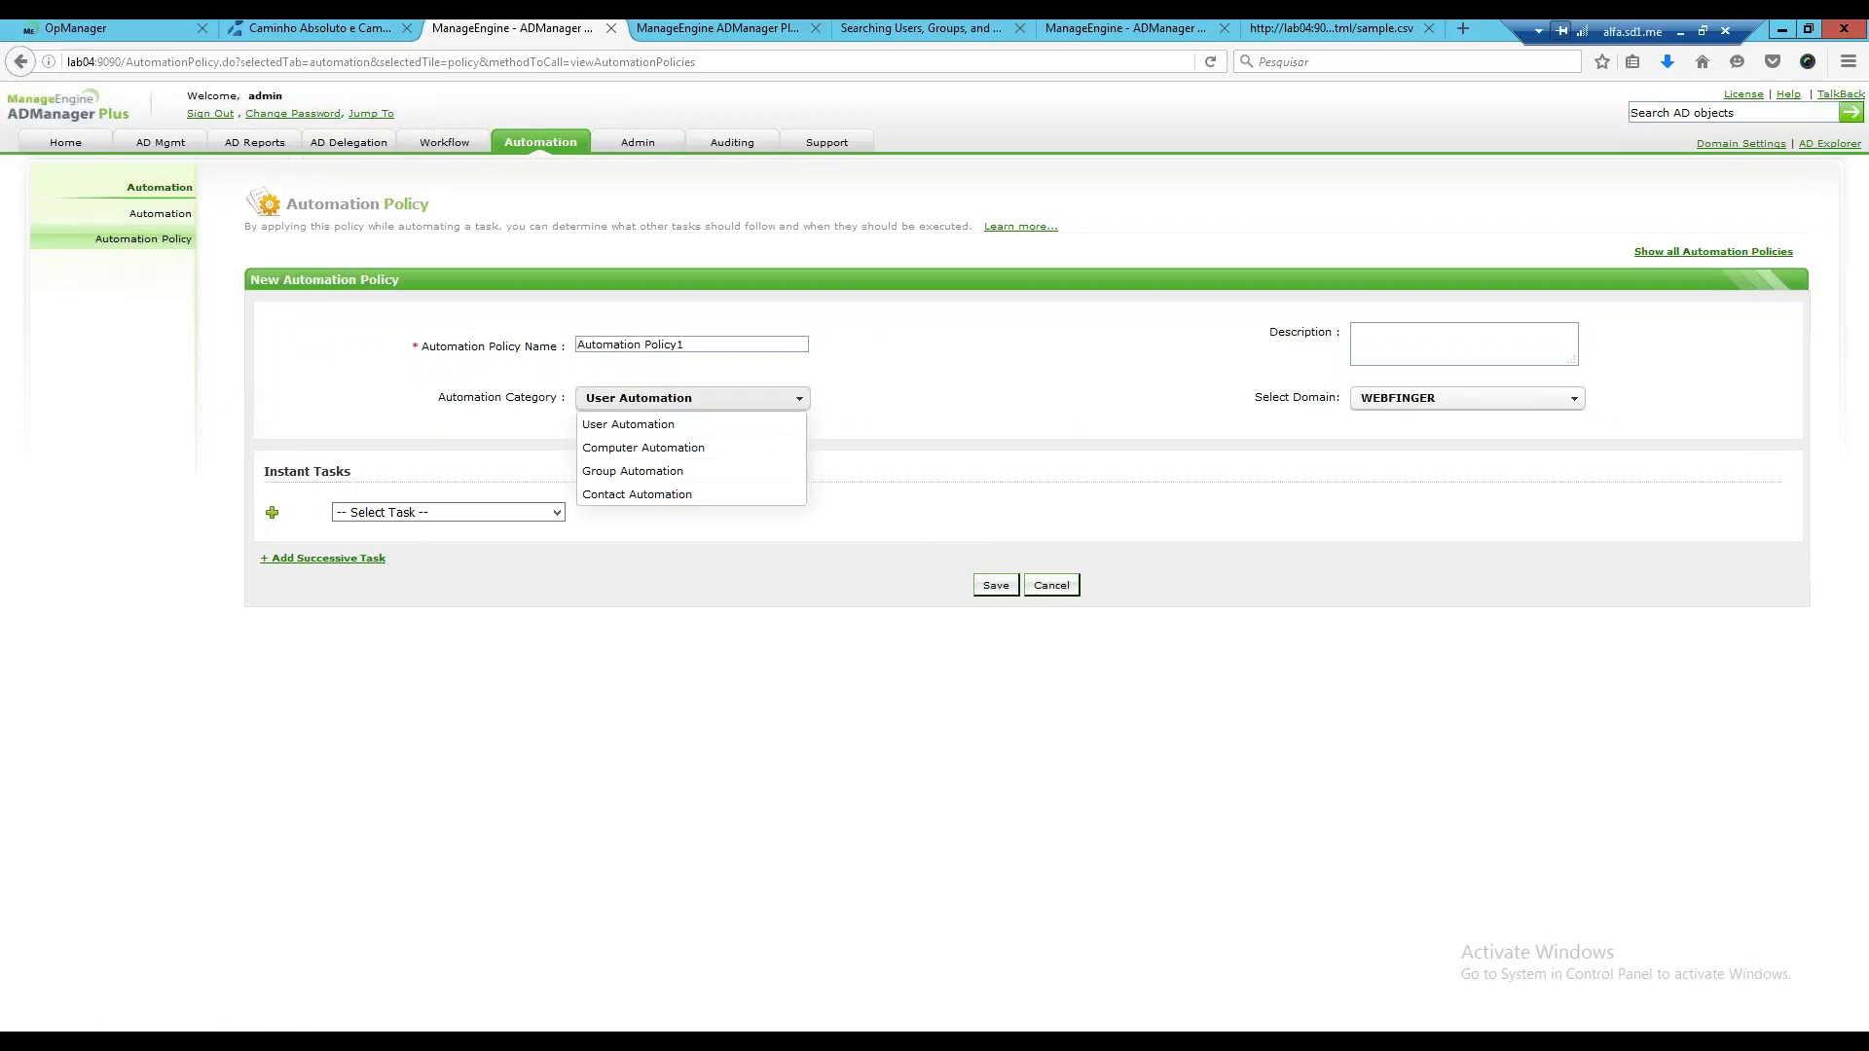
{"action": "left_click", "coordinate": [681, 424]}
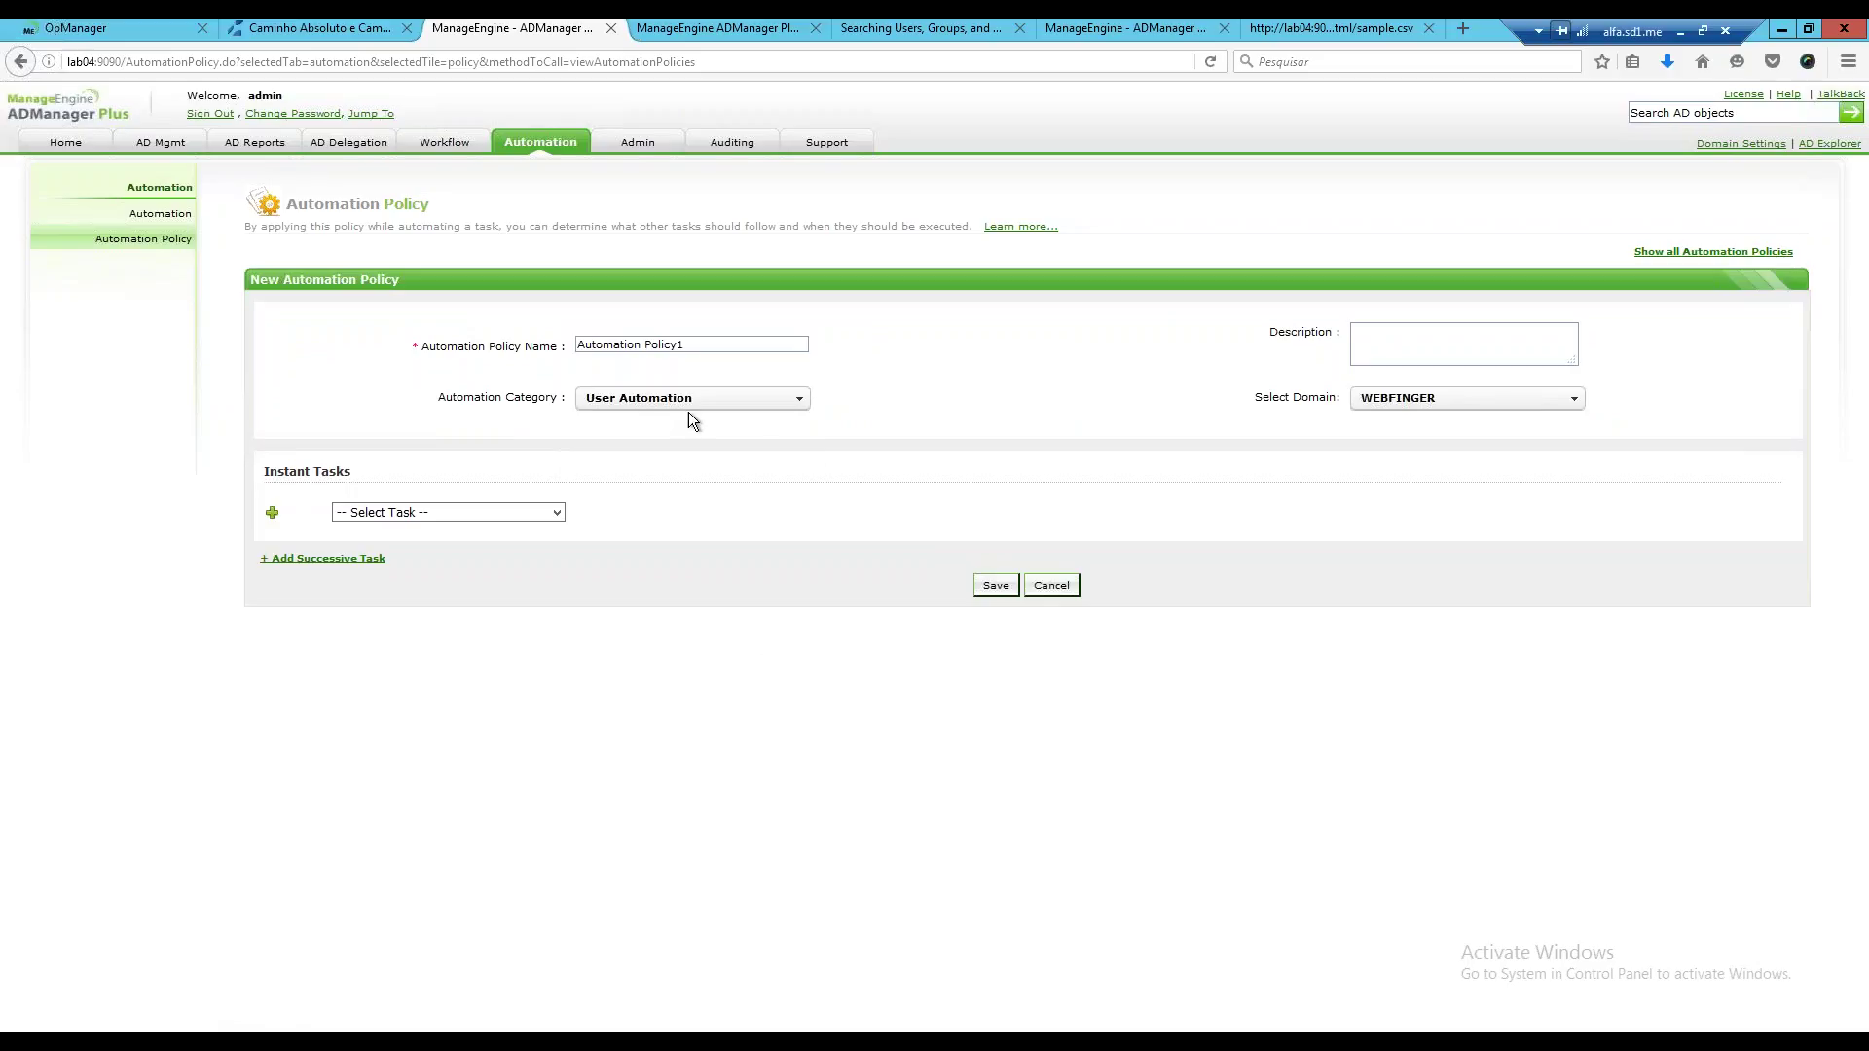
{"action": "left_click", "coordinate": [725, 401]}
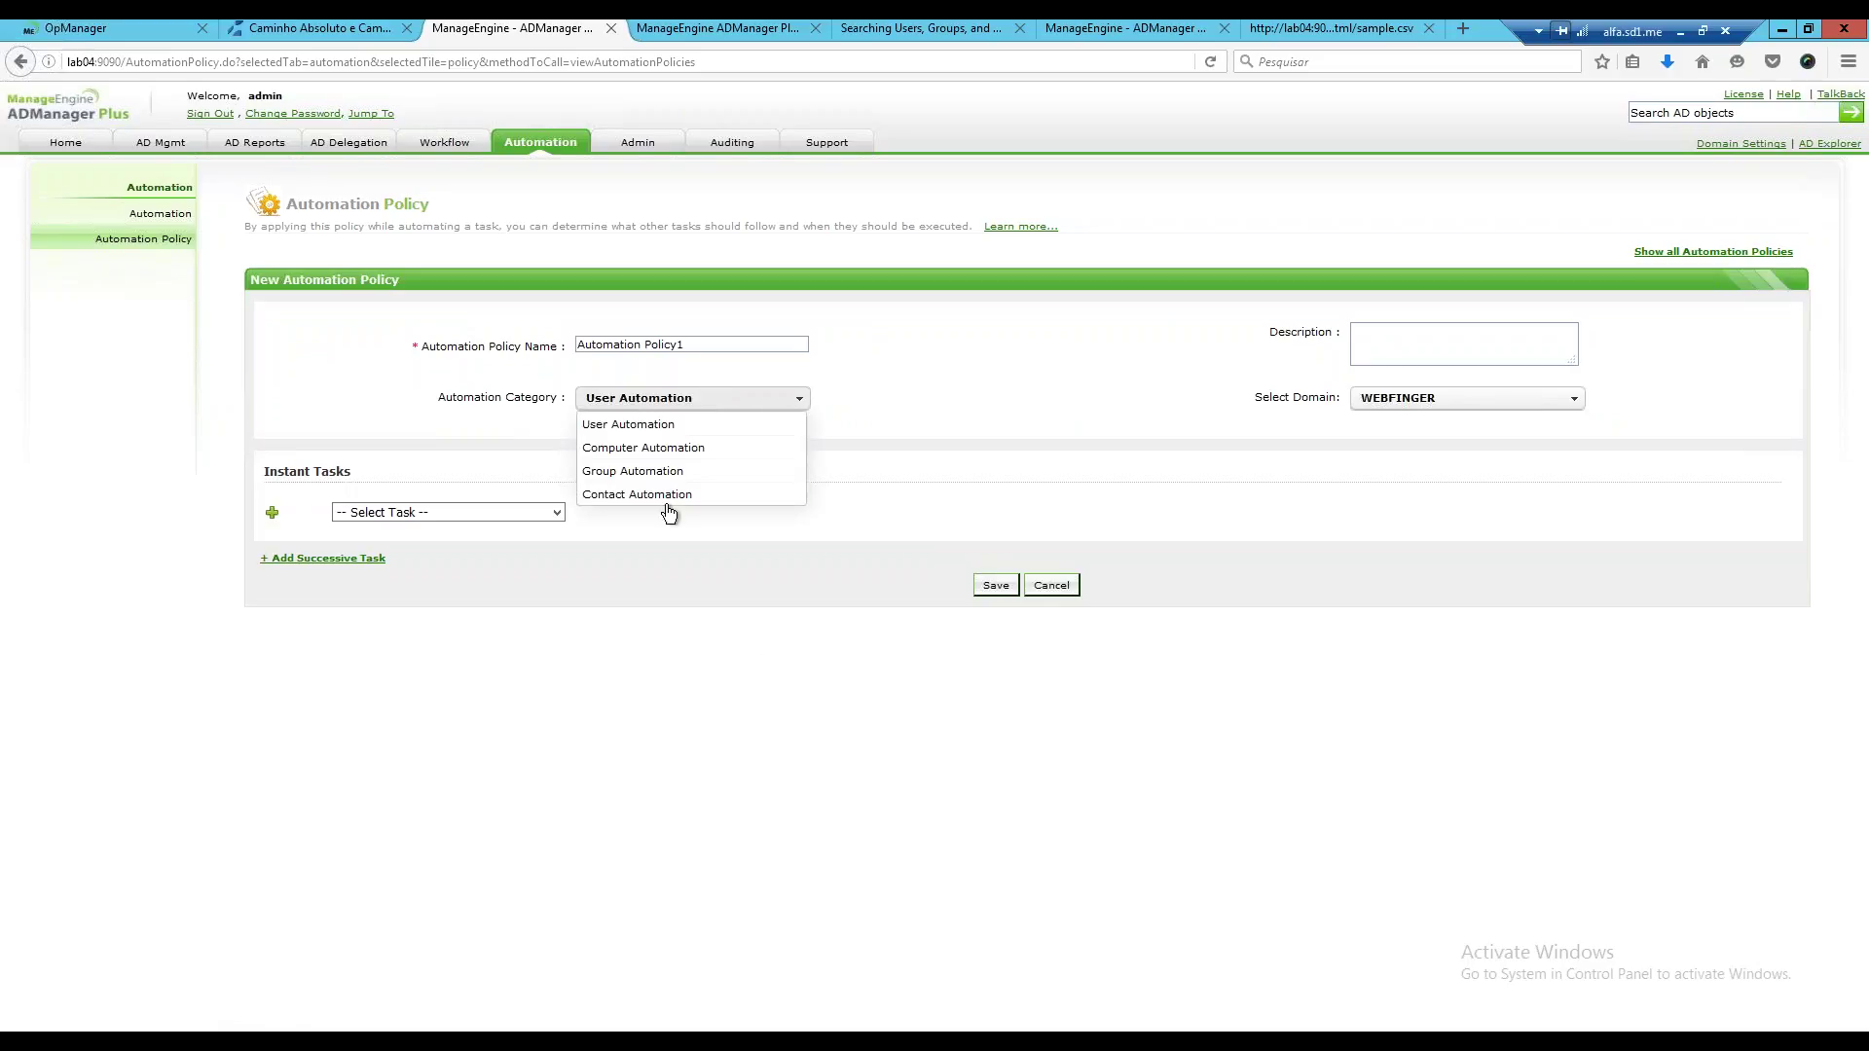
{"action": "left_click", "coordinate": [636, 433]}
{"action": "left_click", "coordinate": [548, 511]}
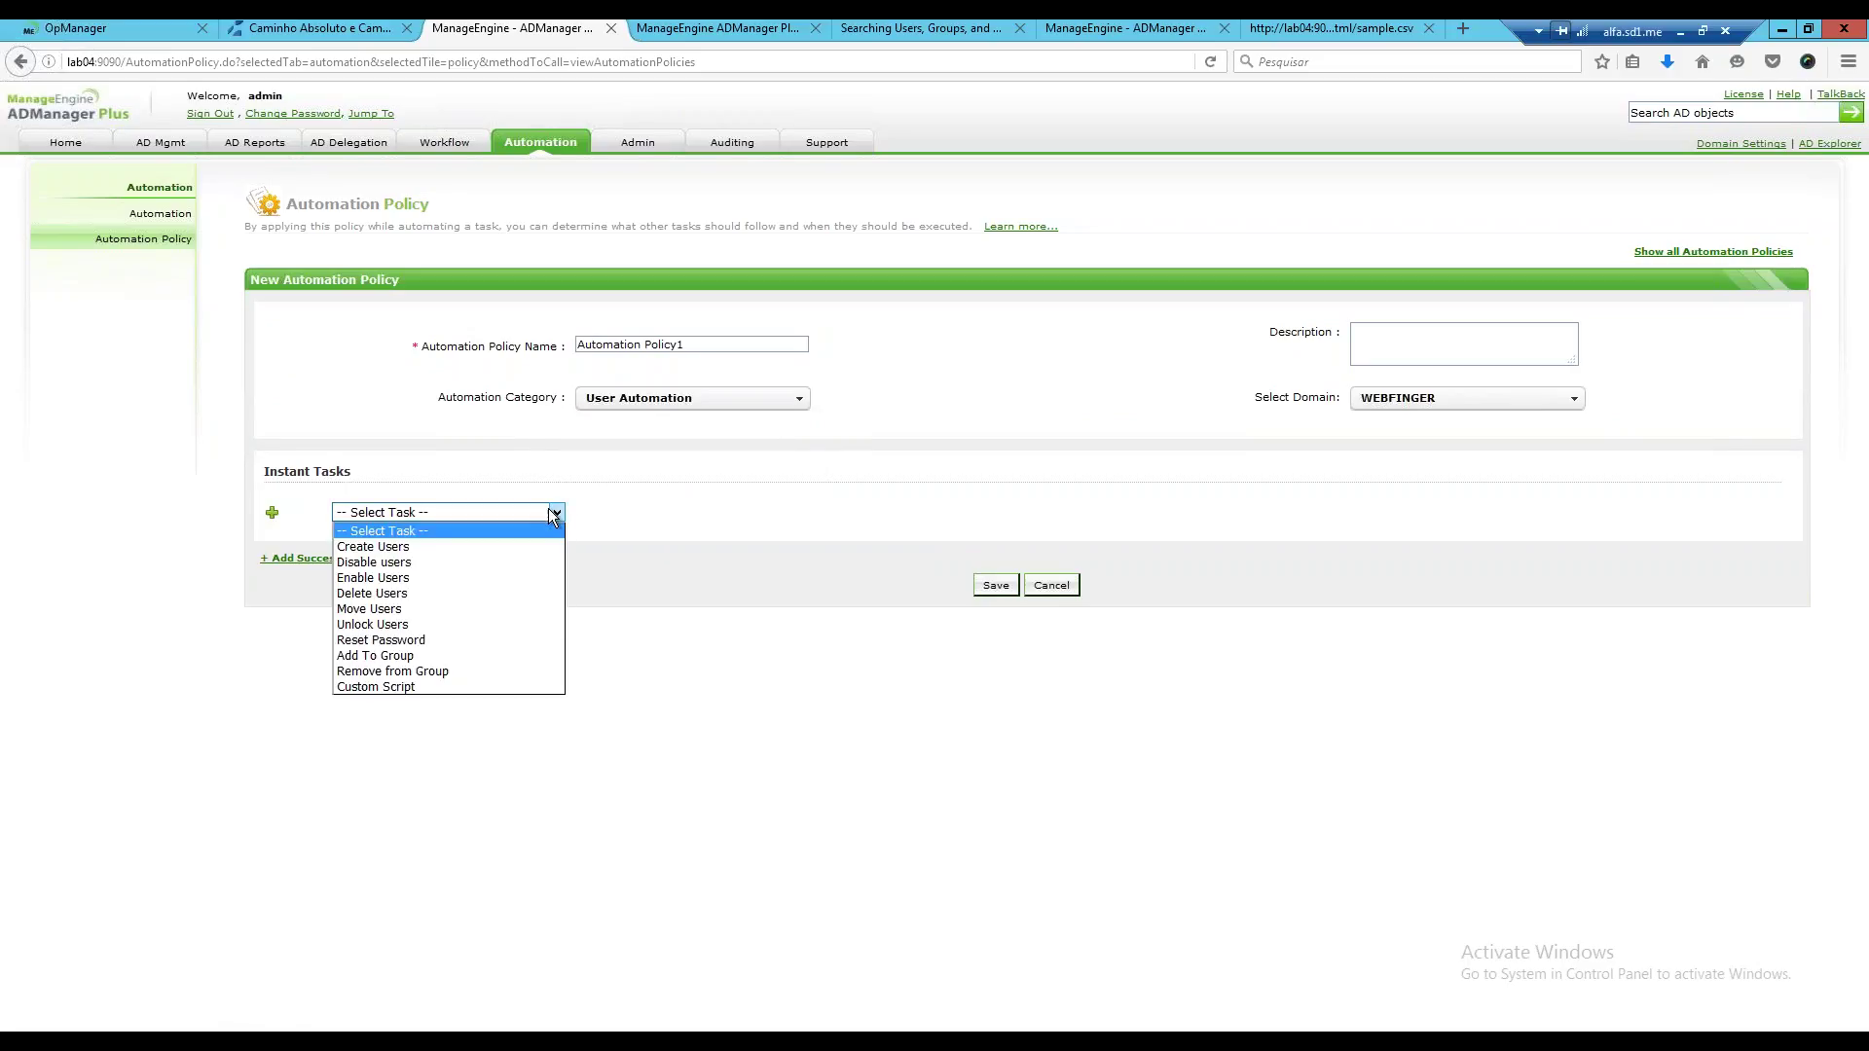
{"action": "left_click", "coordinate": [392, 545]}
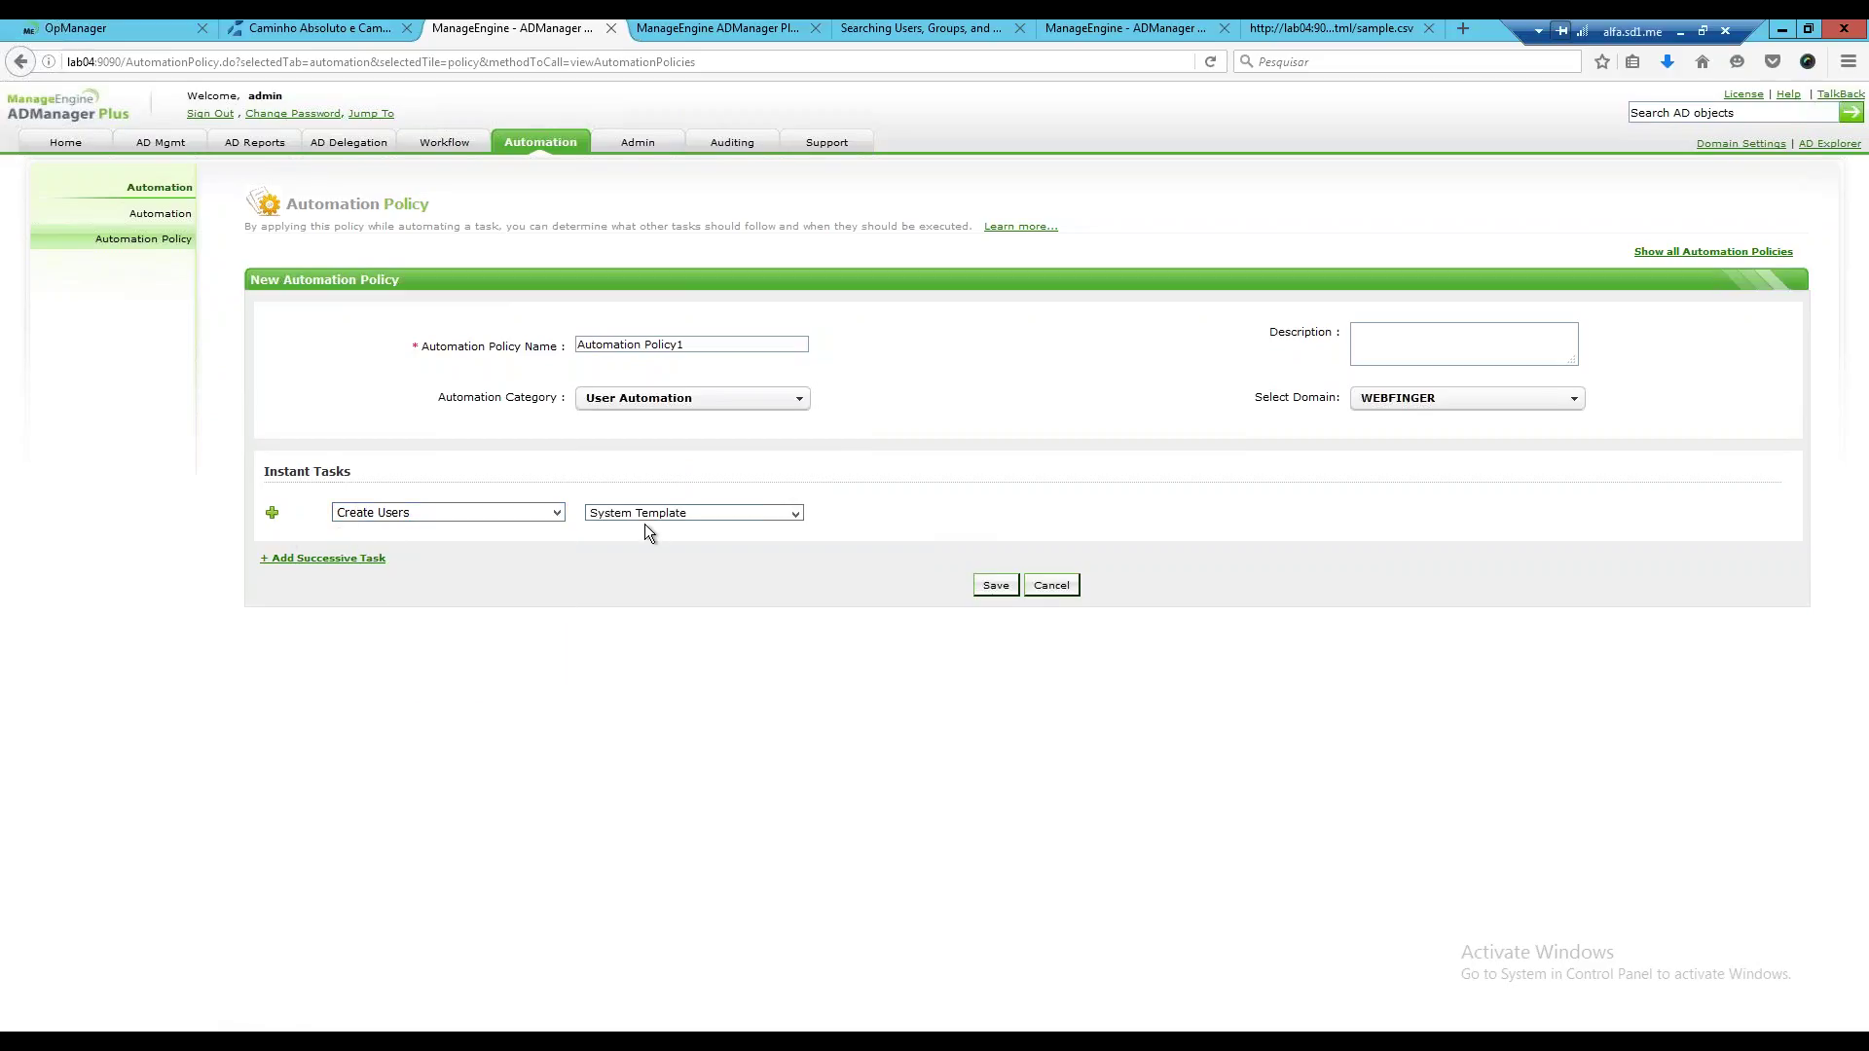
{"action": "left_click", "coordinate": [774, 513]}
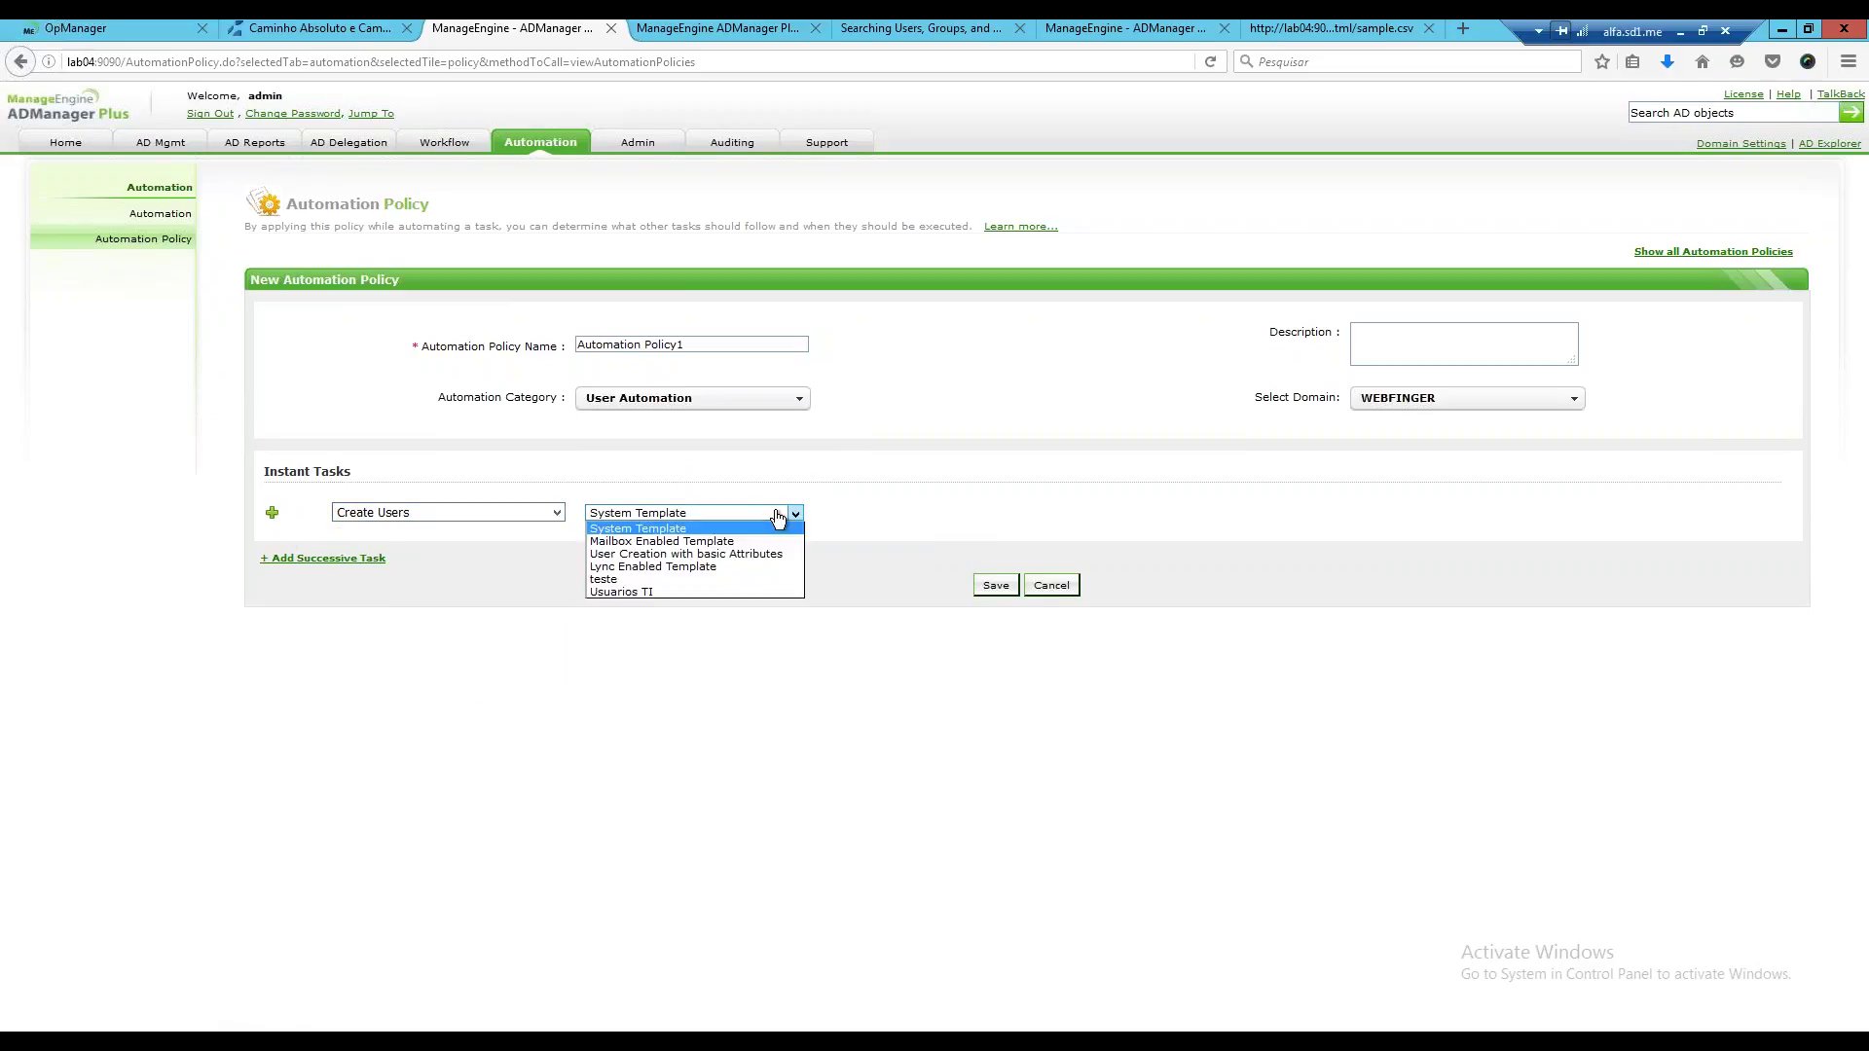
{"action": "left_click", "coordinate": [599, 592]}
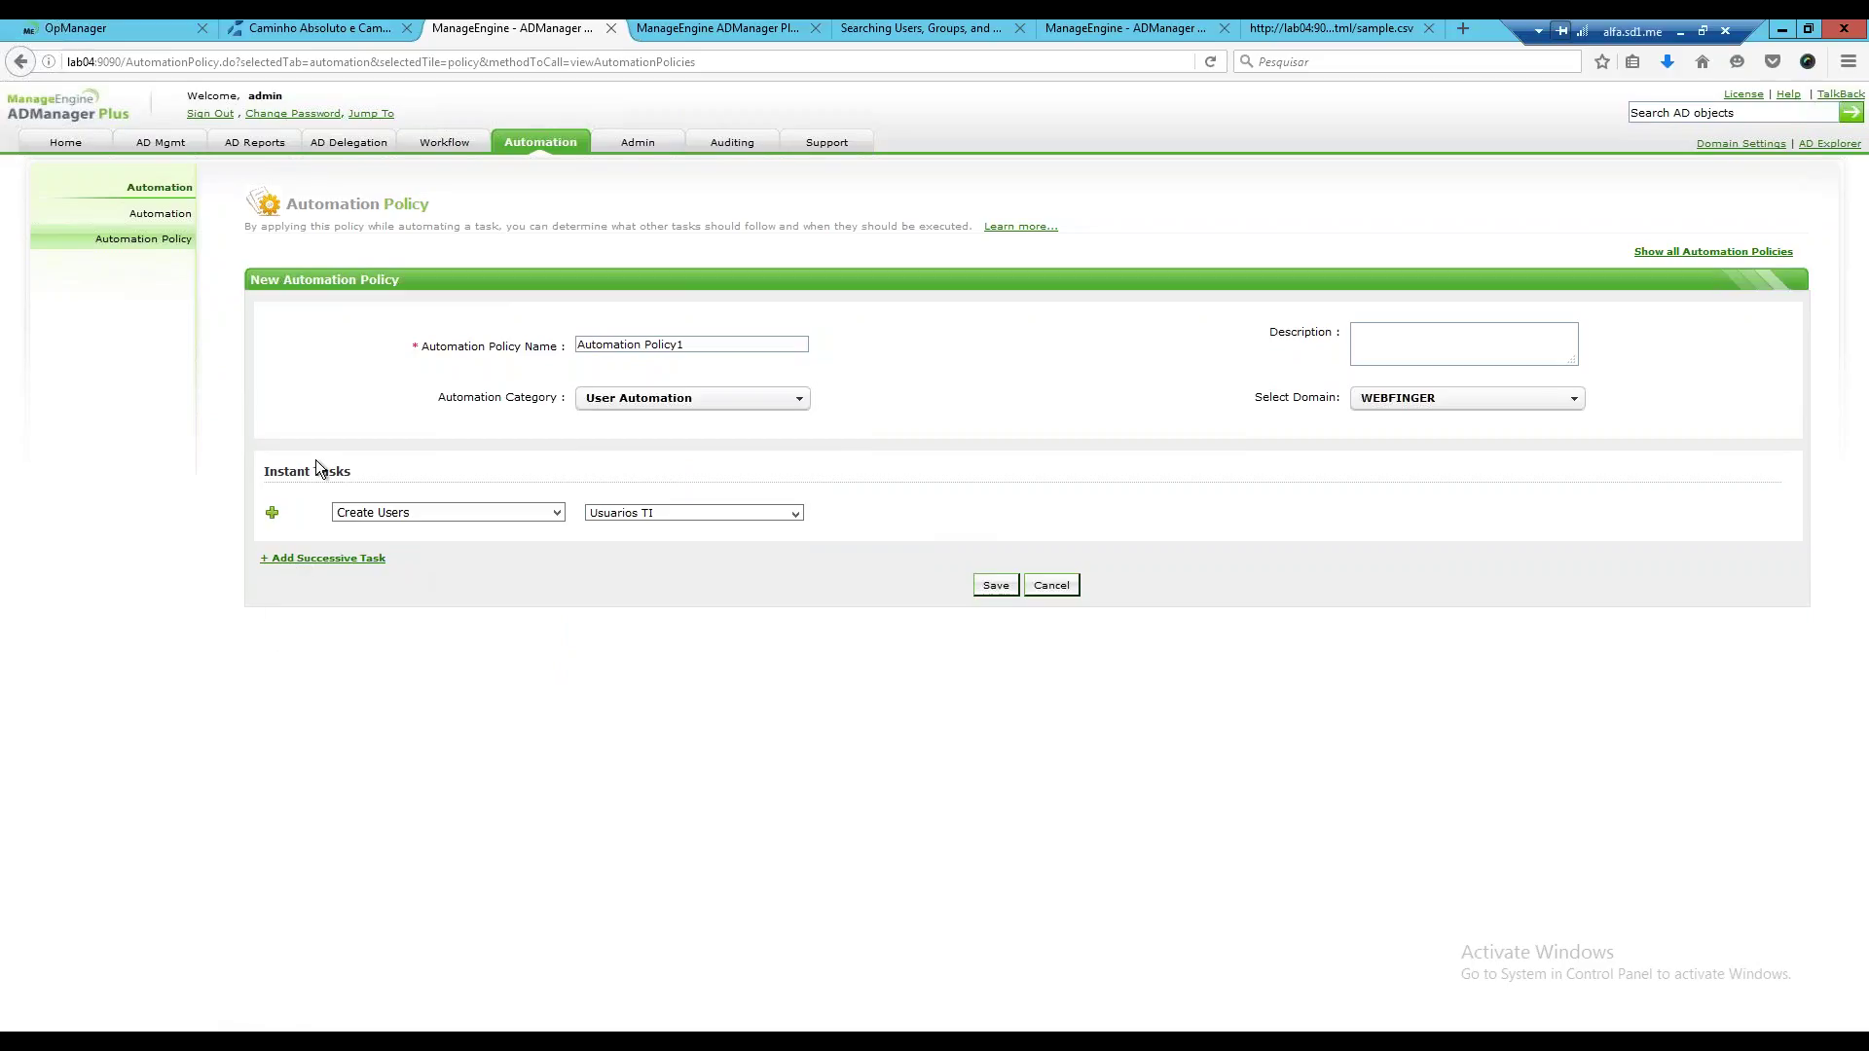
{"action": "left_click", "coordinate": [292, 558]}
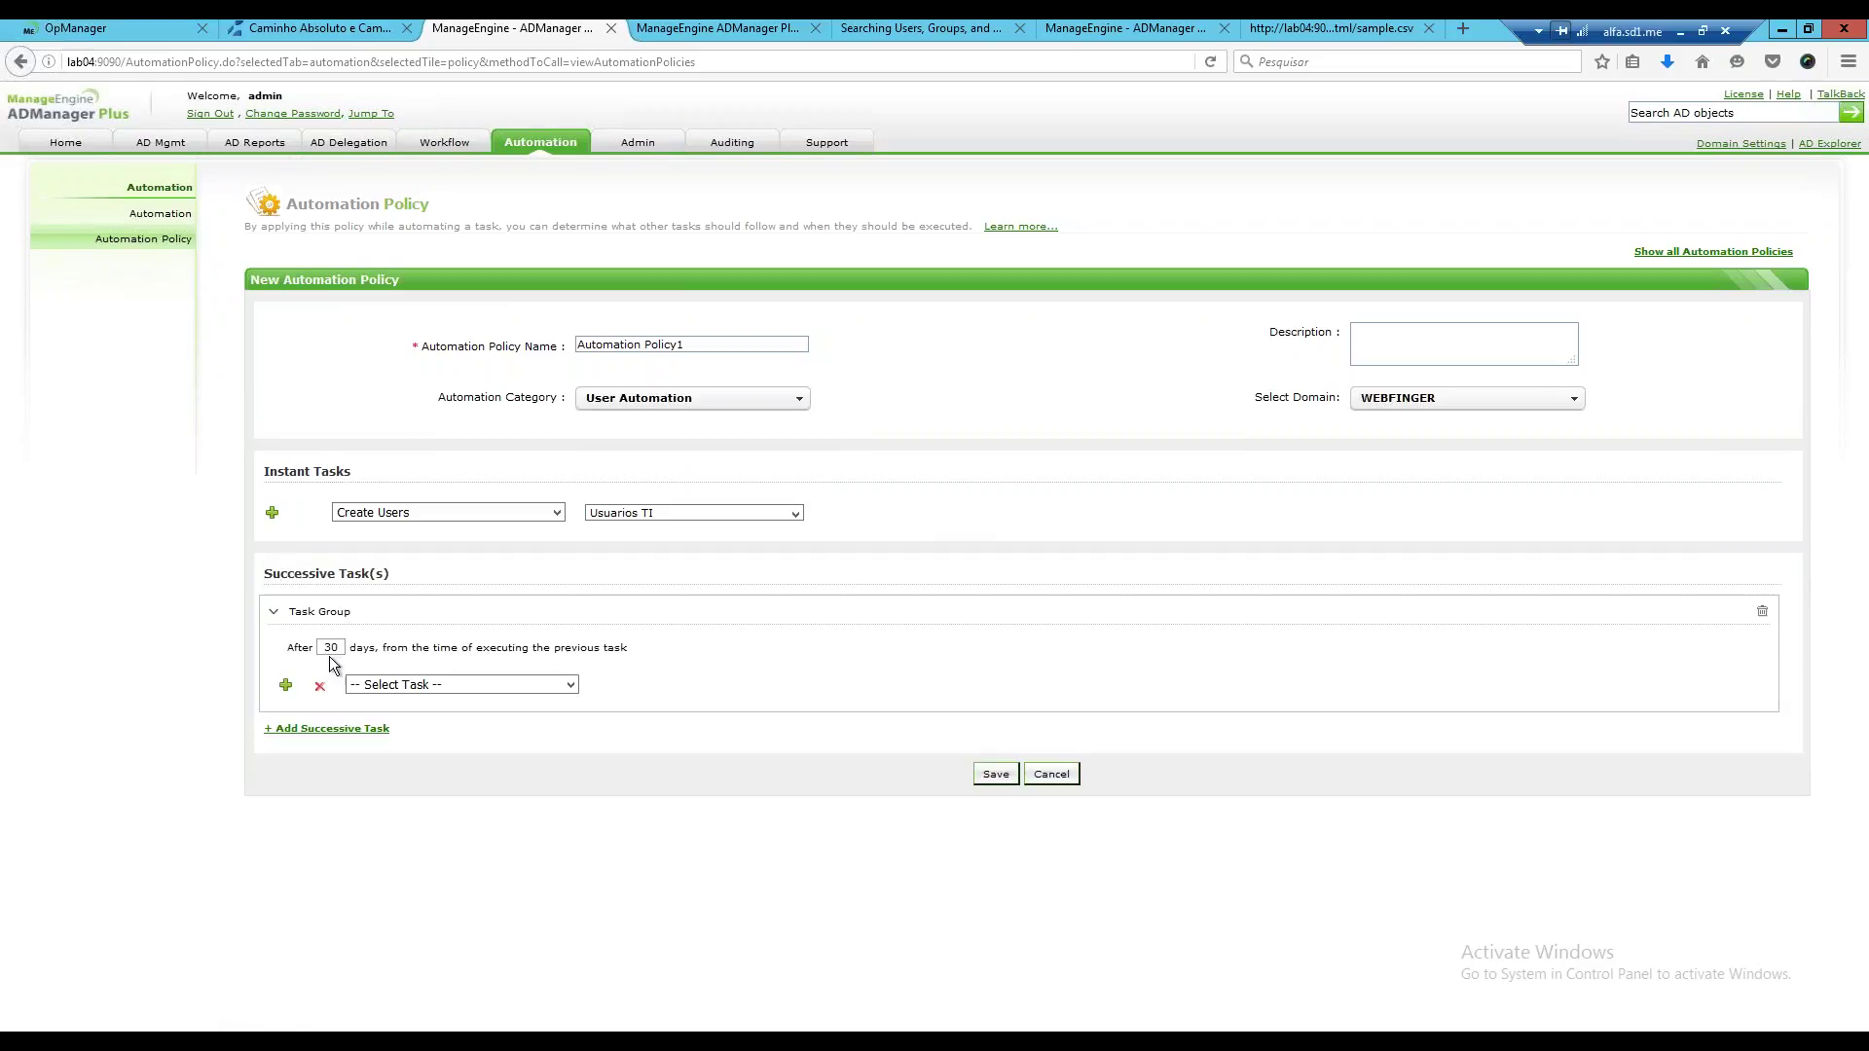
Make the first successive task group disable users after 2 days.
{"action": "left_click_drag", "start_coordinate": [337, 647], "coordinate": [311, 649]}
{"action": "type", "text": "2"}
{"action": "left_click", "coordinate": [572, 686]}
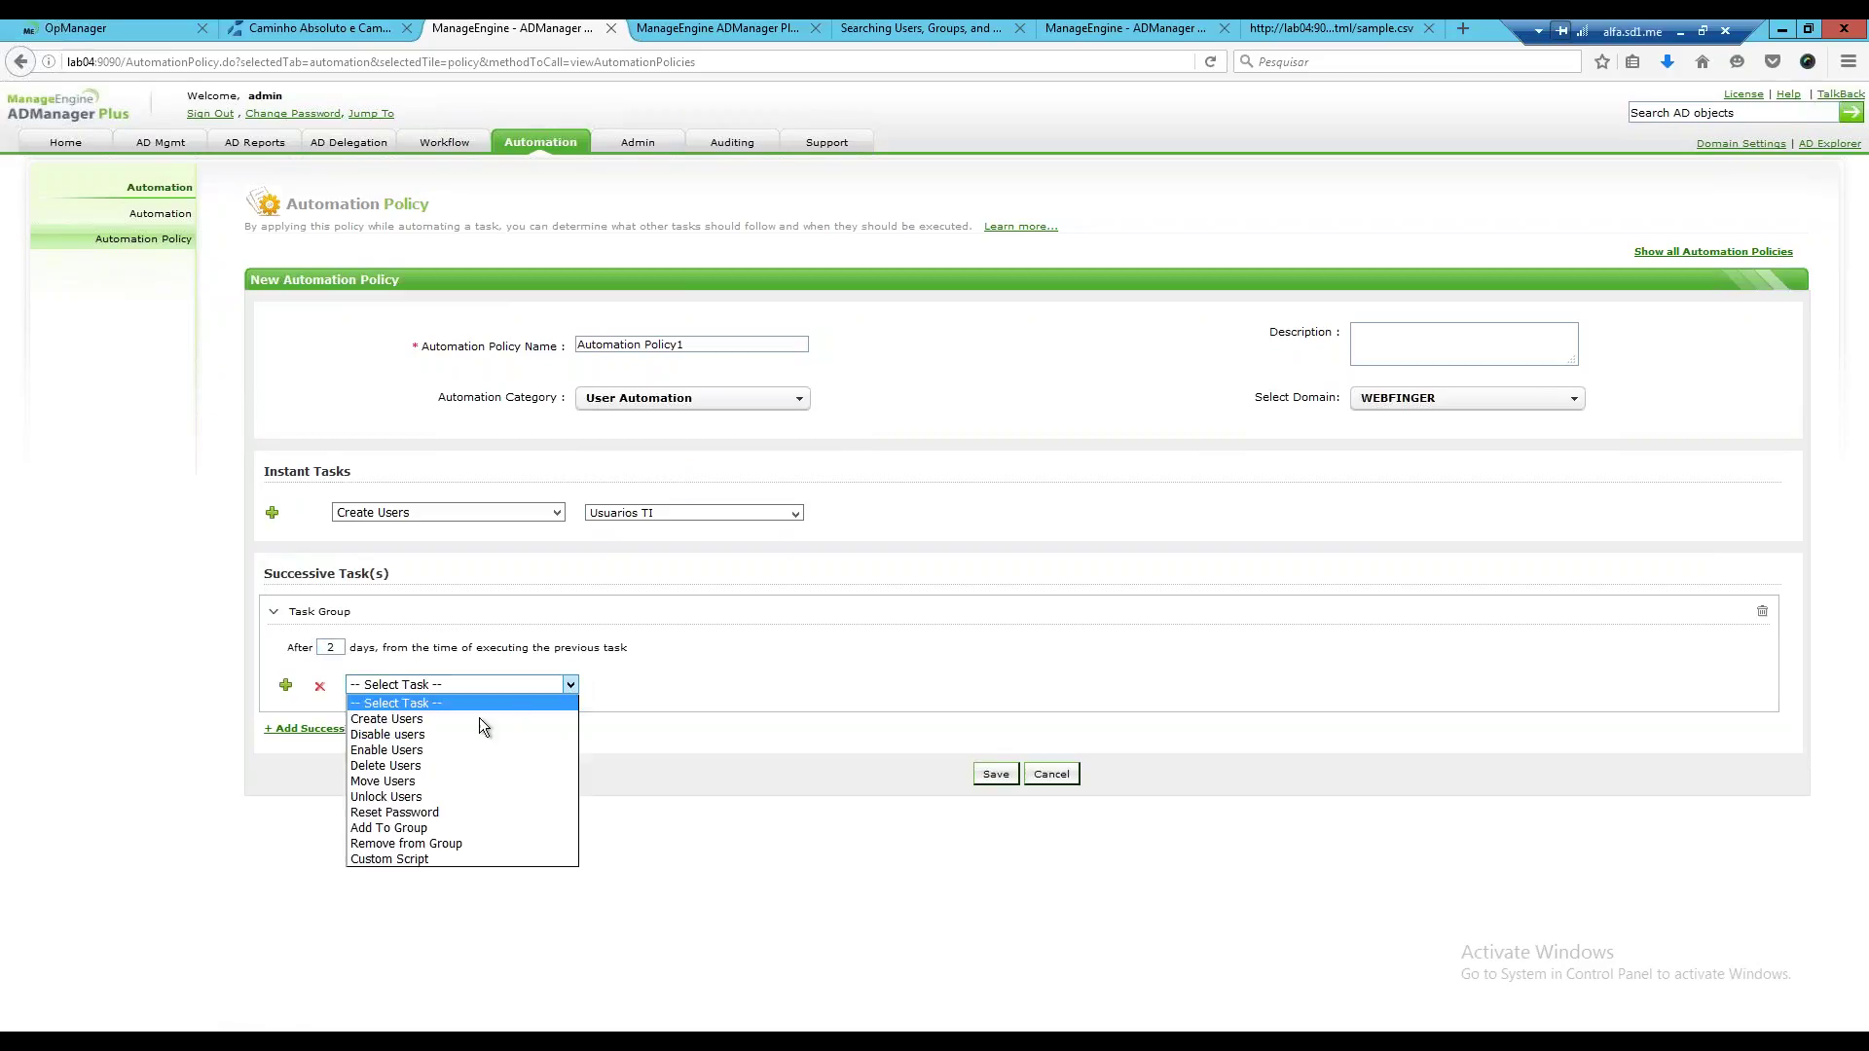
{"action": "left_click", "coordinate": [421, 734]}
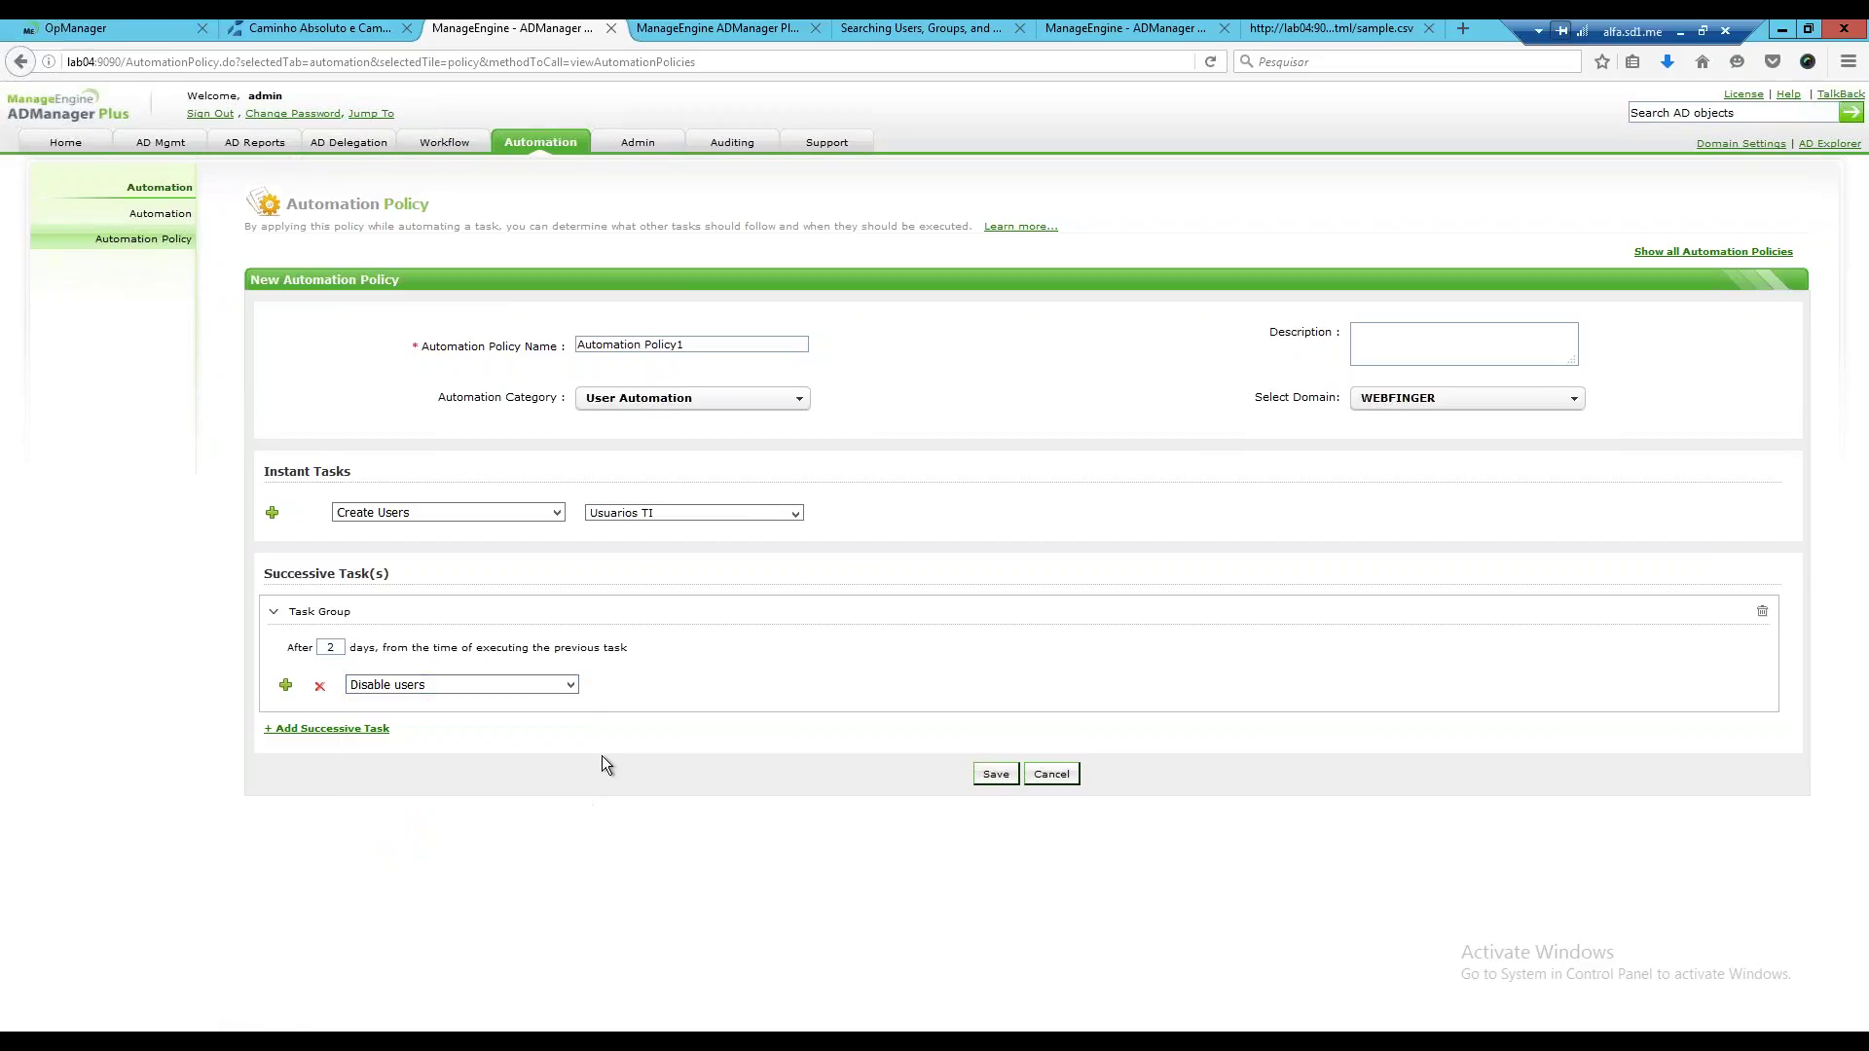
Add a second group that removes users from all groups after 5 days.
{"action": "left_click", "coordinate": [333, 732]}
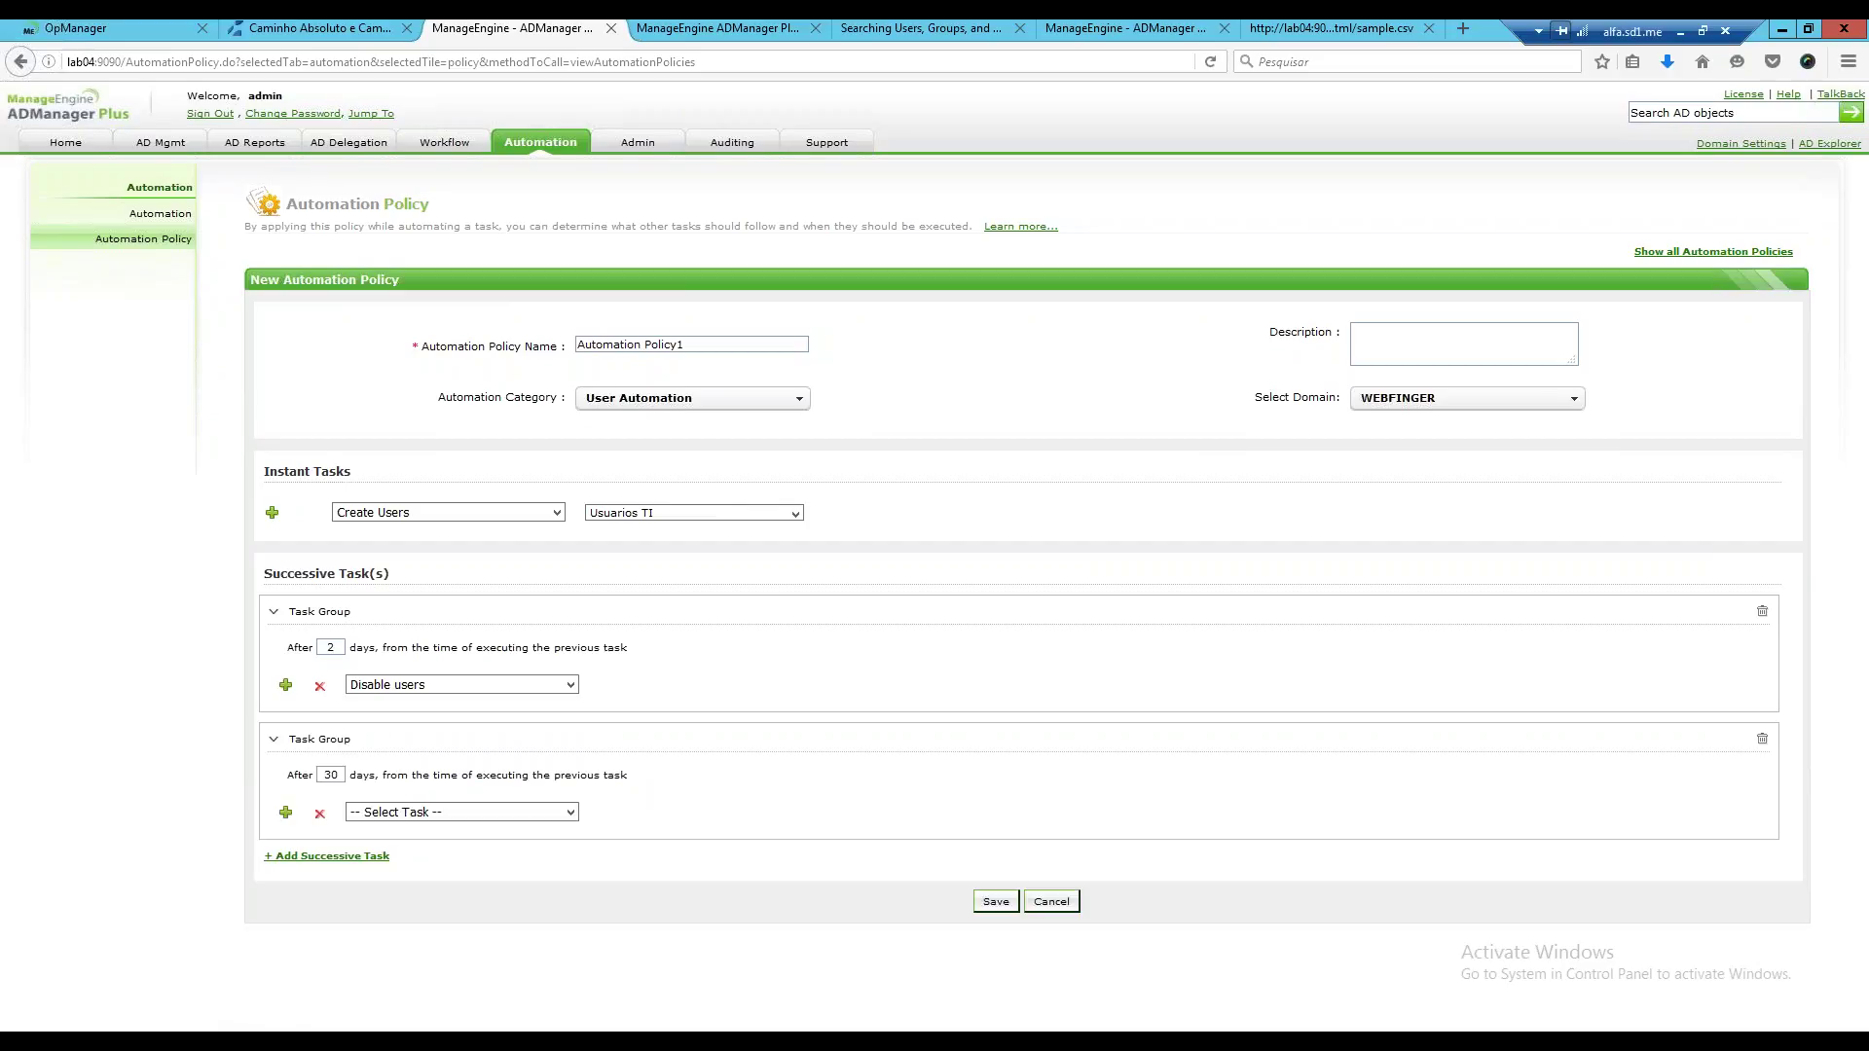
{"action": "double_click", "coordinate": [325, 779]}
{"action": "type", "text": "5"}
{"action": "left_click", "coordinate": [573, 814]}
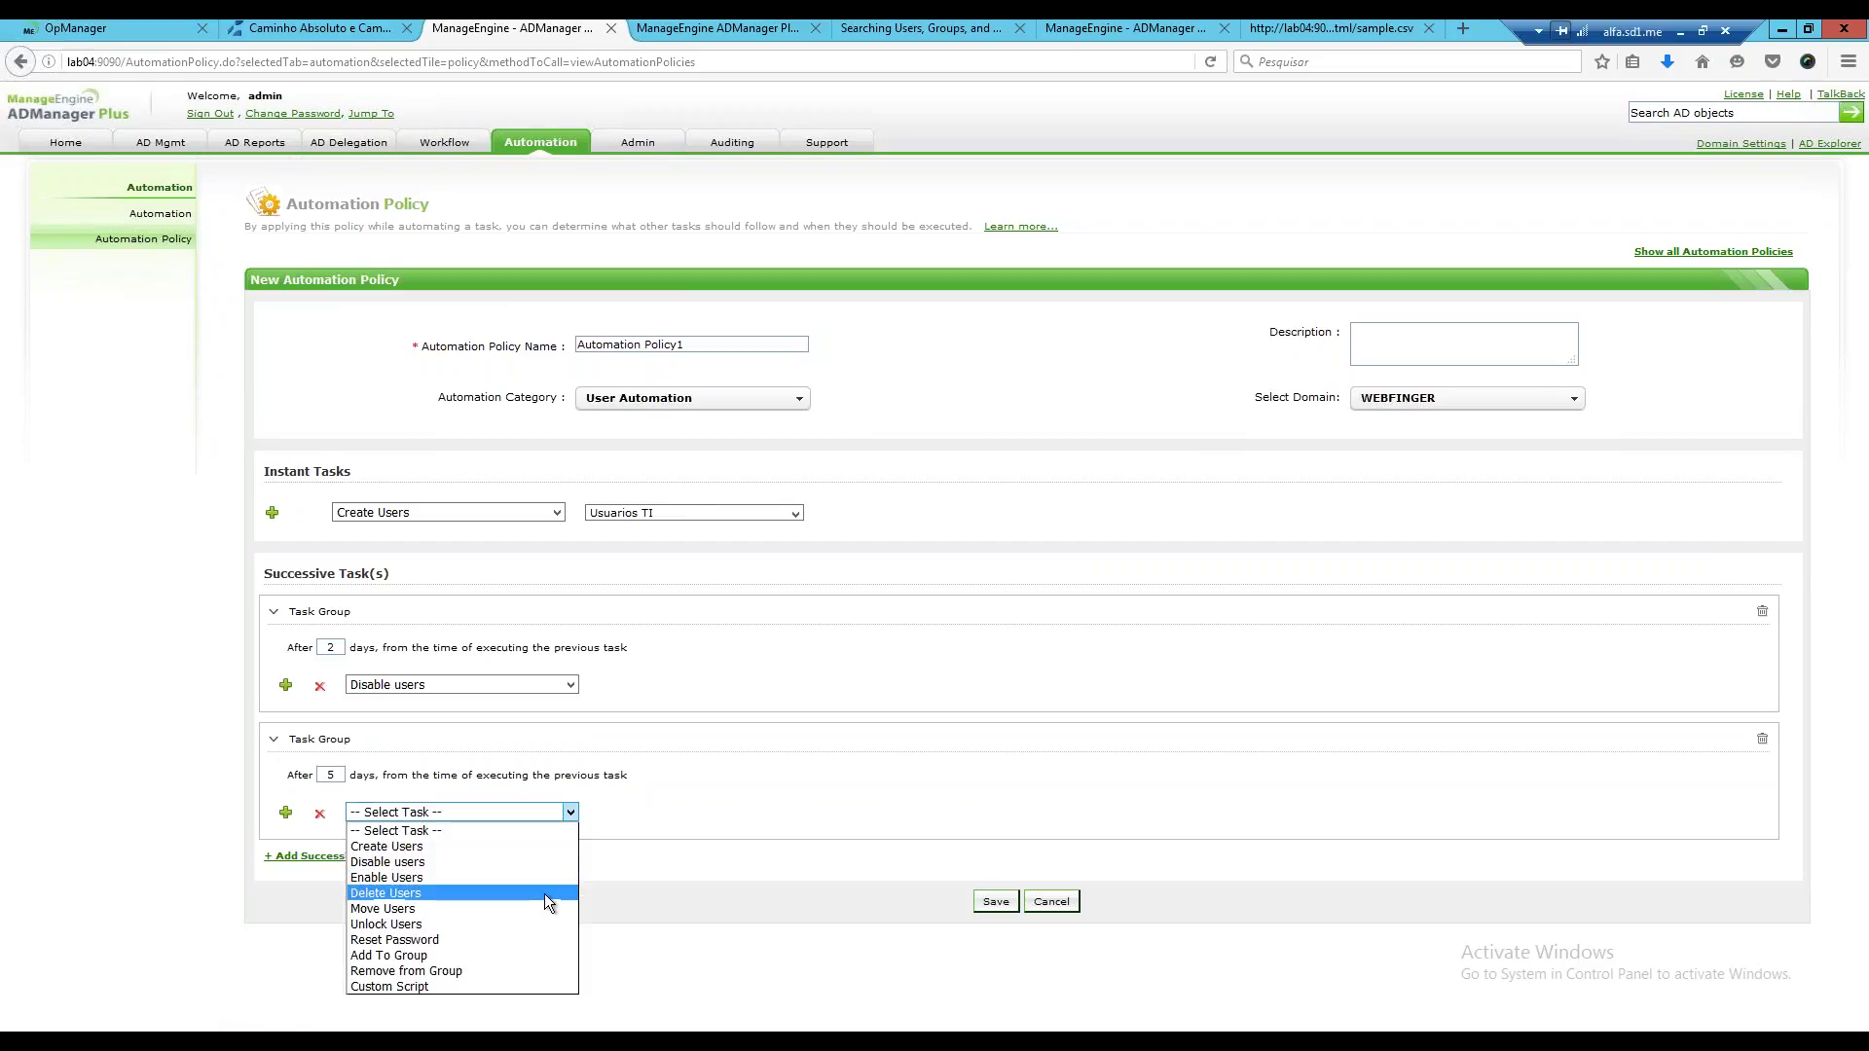
{"action": "left_click", "coordinate": [493, 976]}
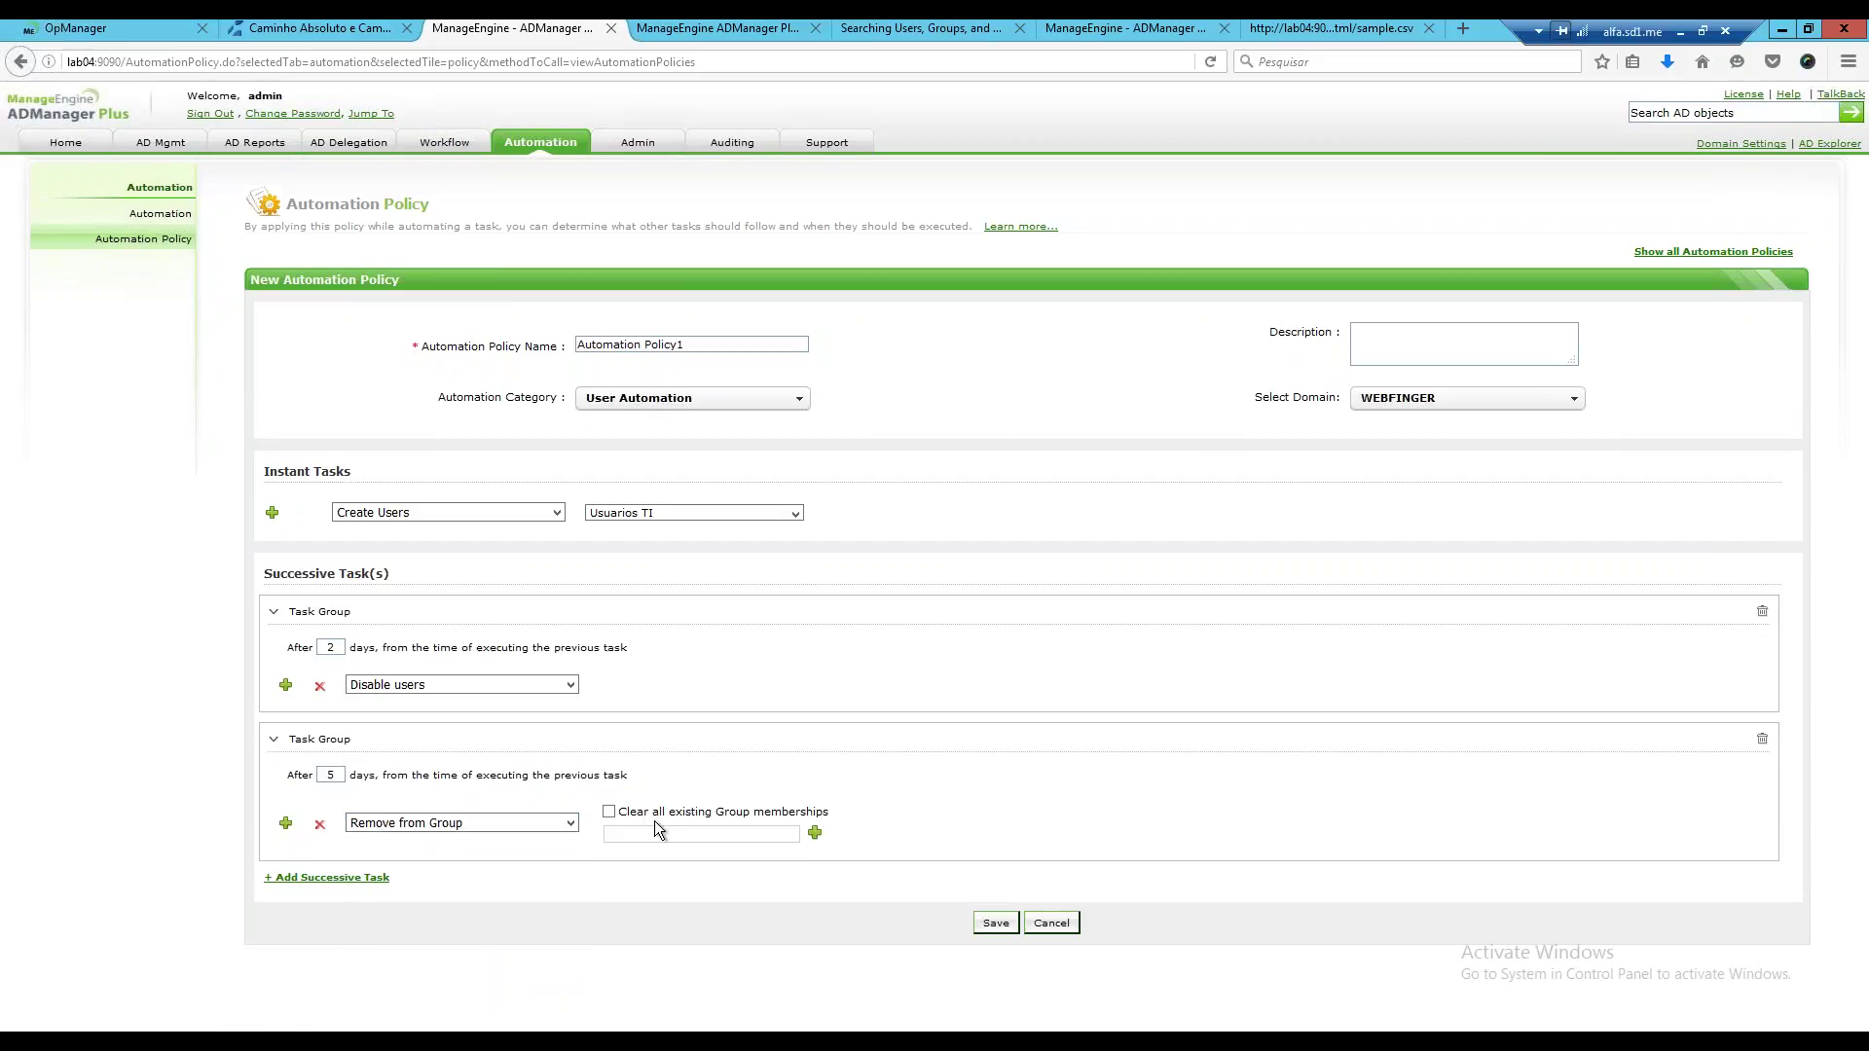
{"action": "left_click", "coordinate": [609, 811]}
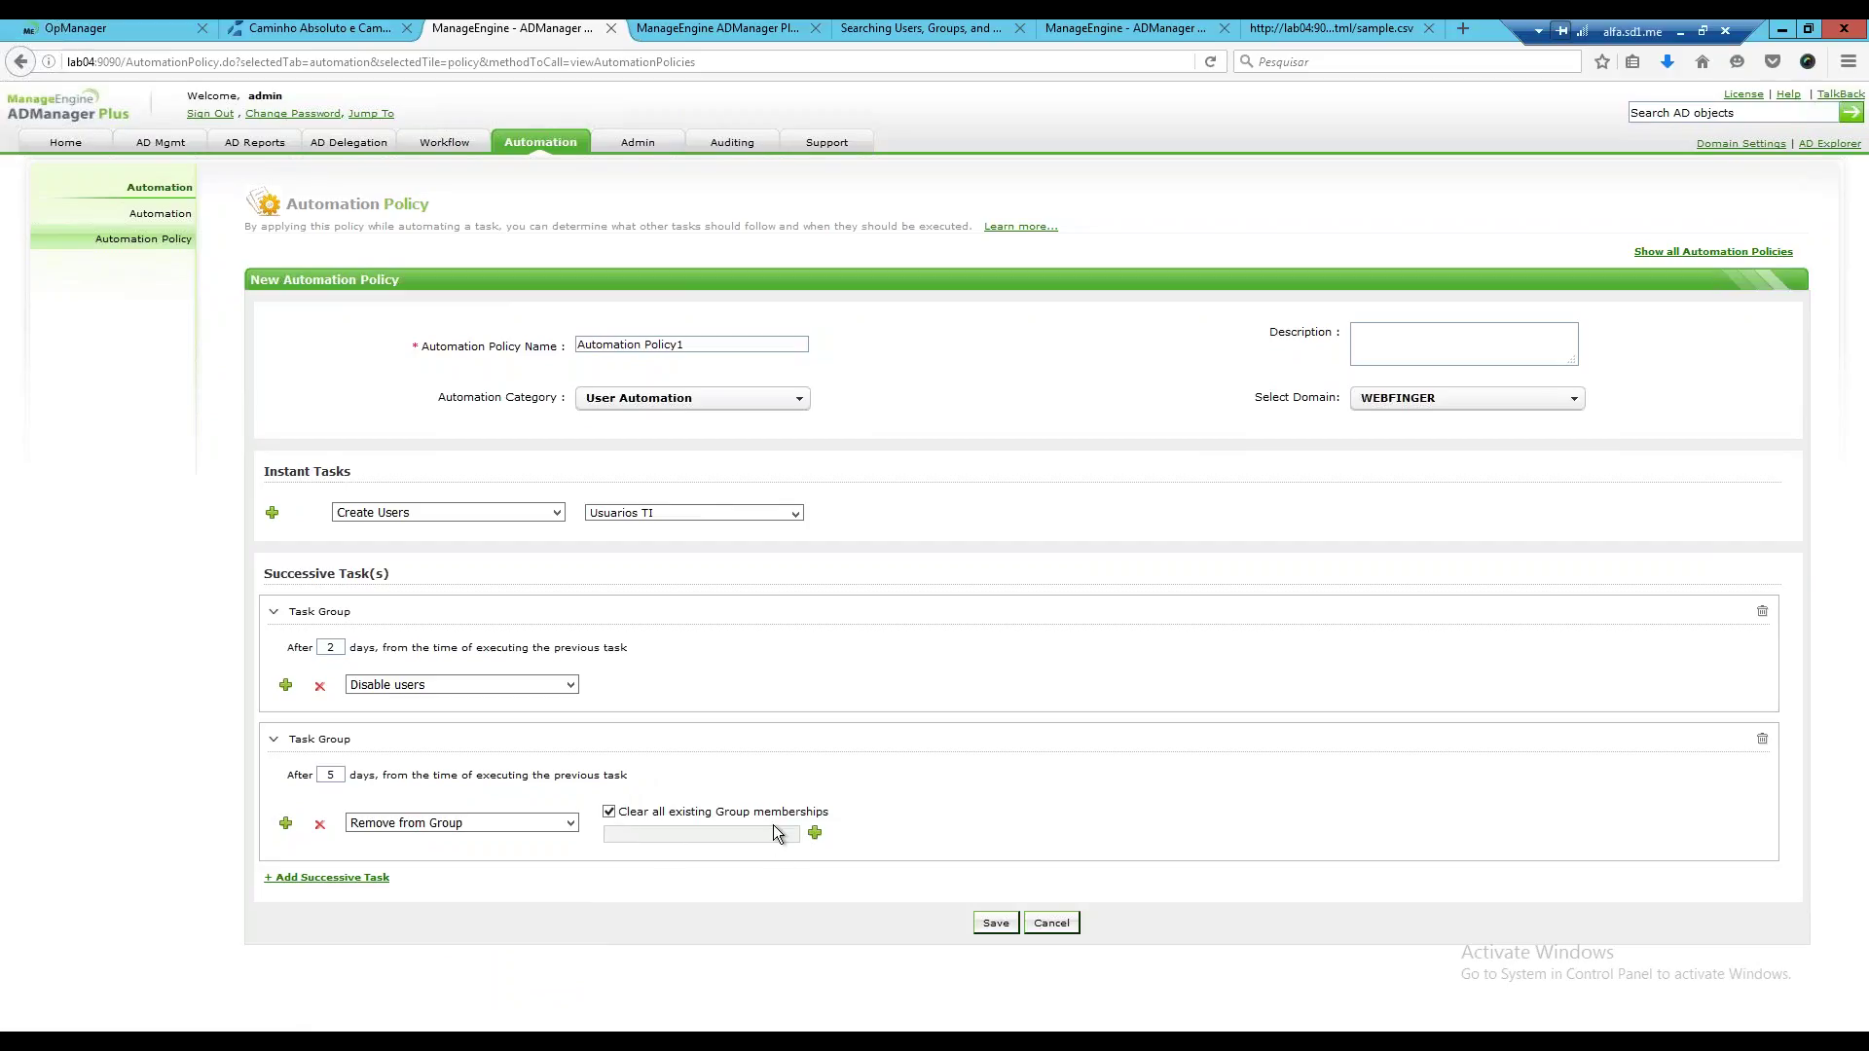
Add a third group that deletes users after 3 days.
{"action": "left_click", "coordinate": [291, 877]}
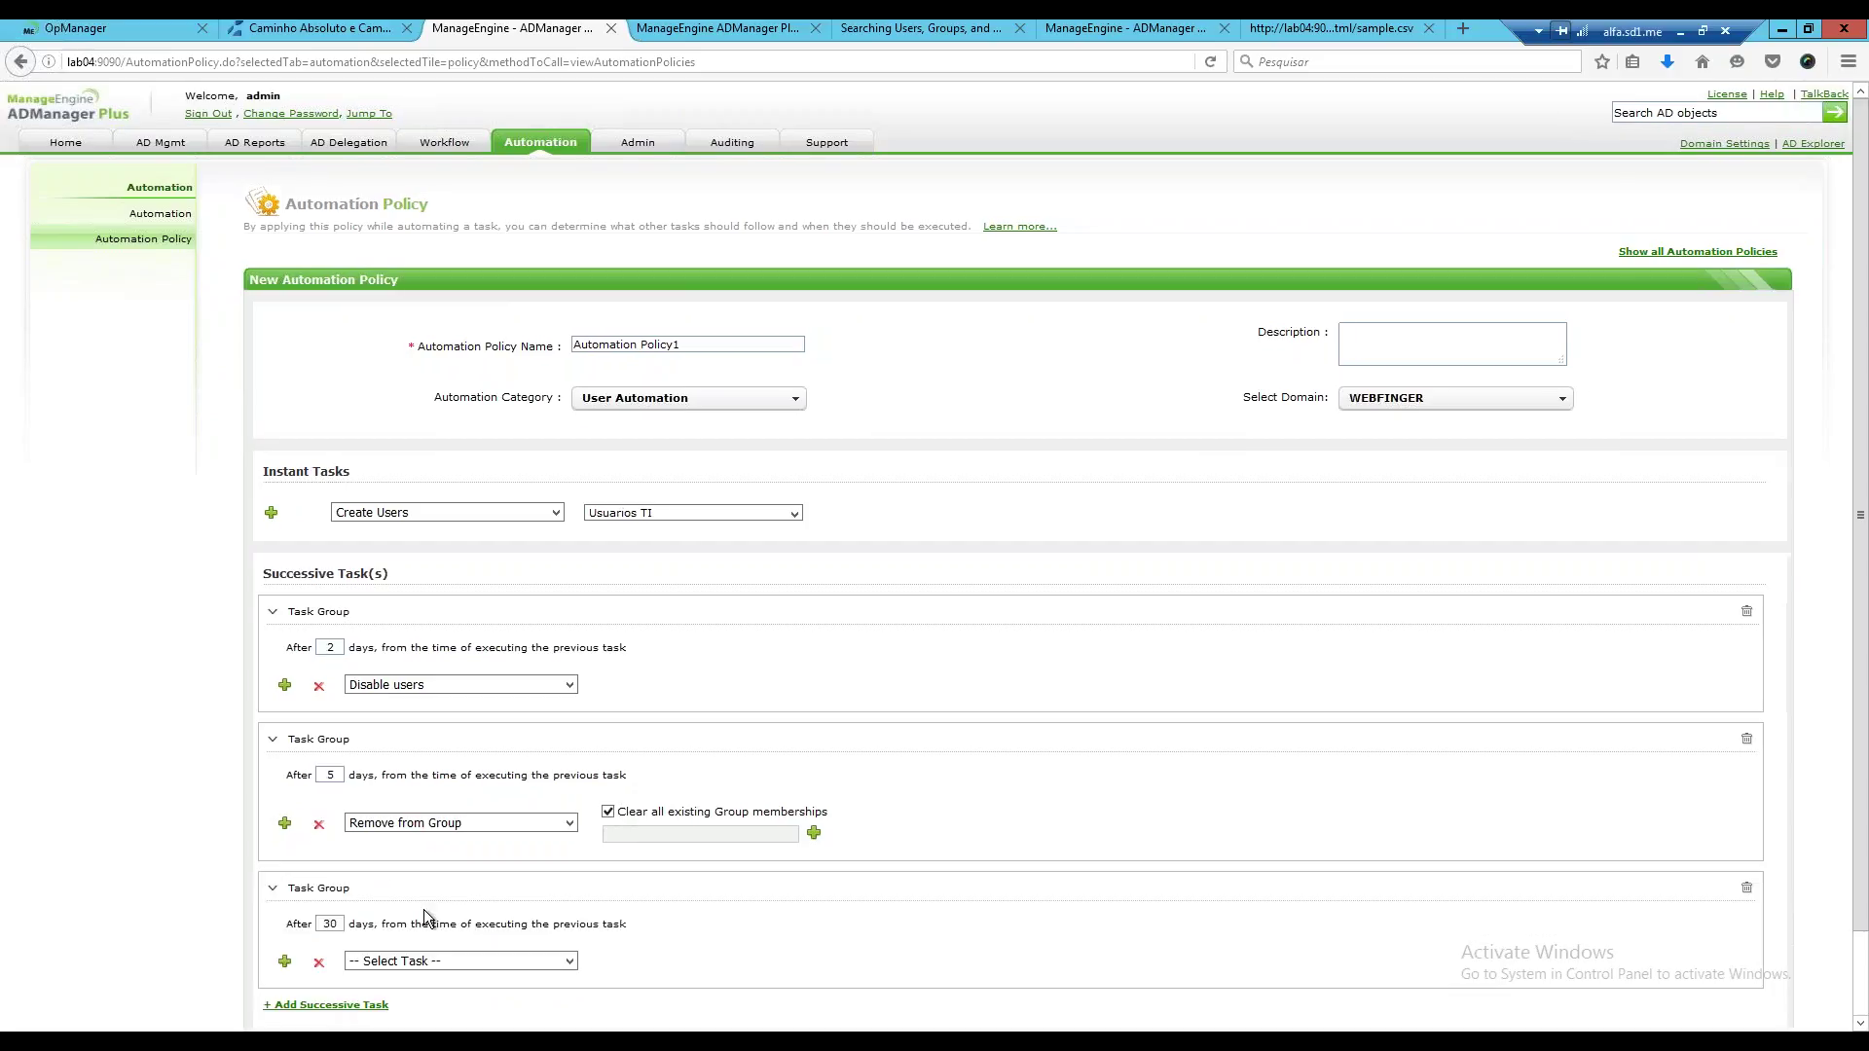
{"action": "scroll", "coordinate": [428, 915], "scroll_direction": "down", "scroll_amount": 3}
{"action": "double_click", "coordinate": [329, 834]}
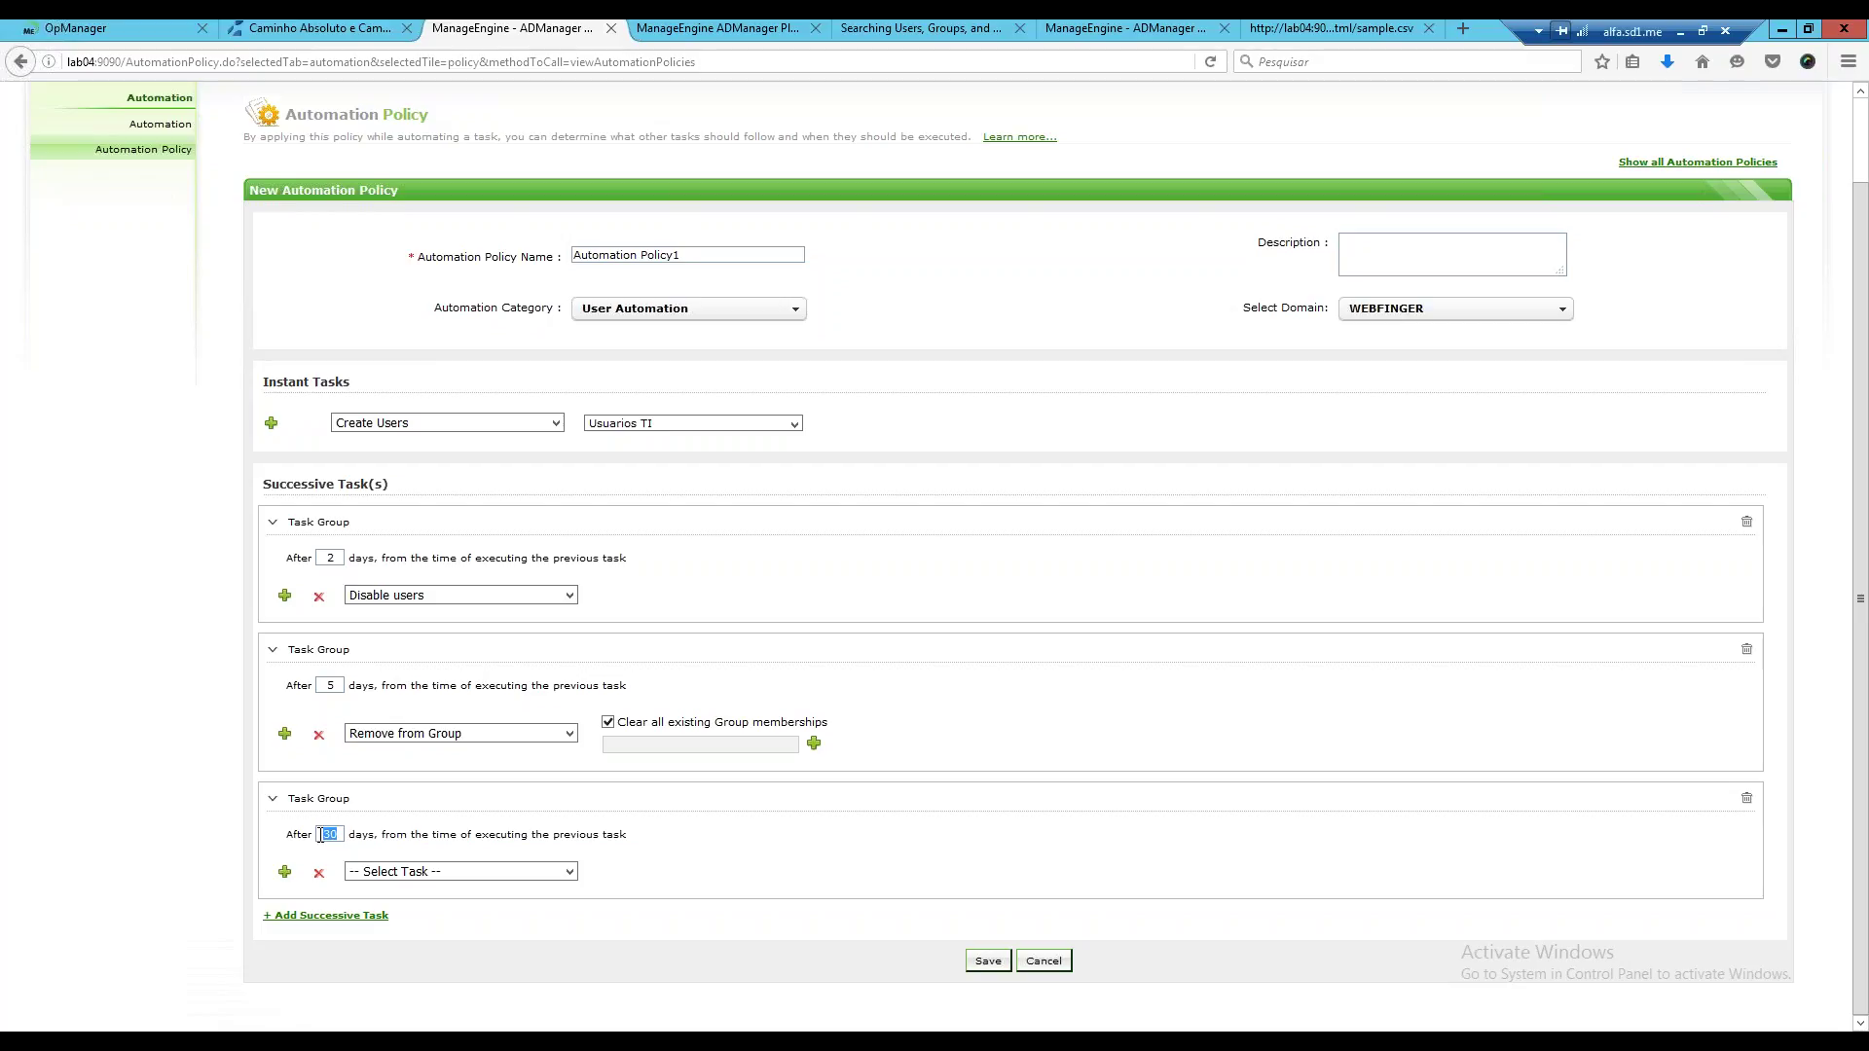
{"action": "type", "text": "3"}
{"action": "left_click", "coordinate": [567, 872]}
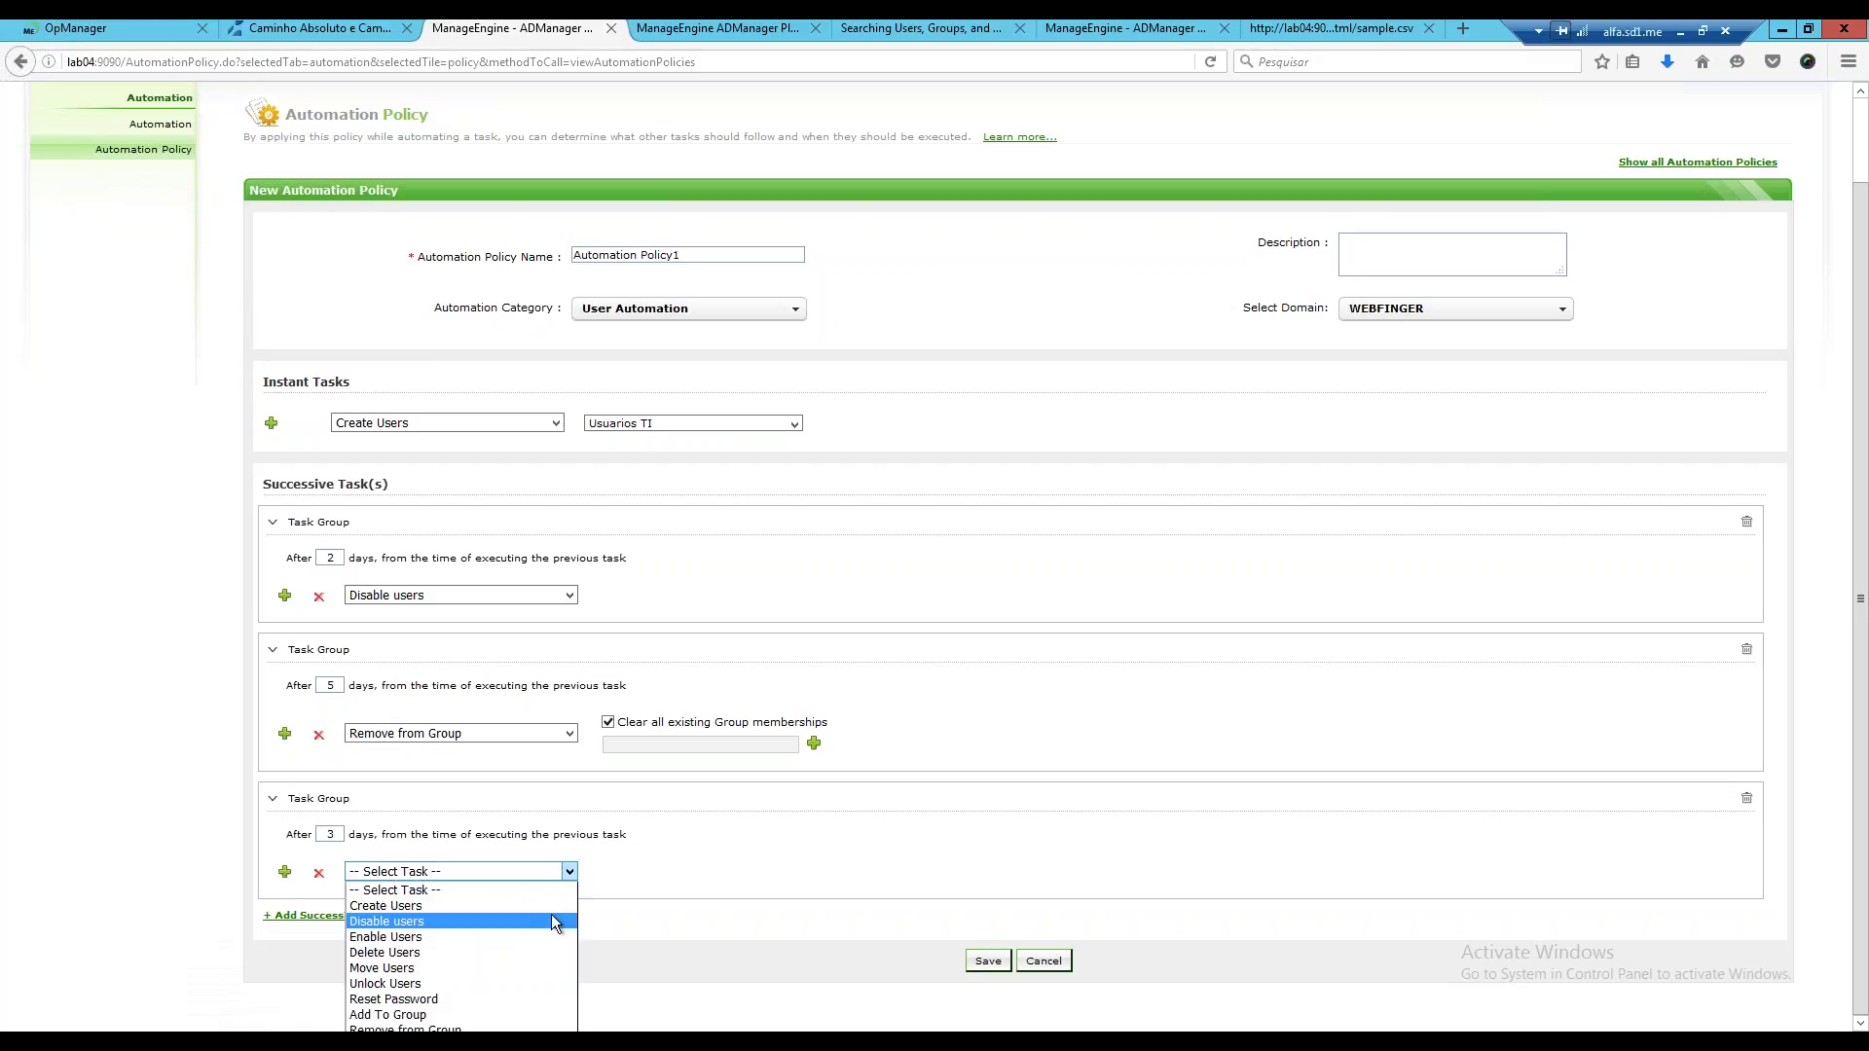
{"action": "left_click", "coordinate": [431, 953]}
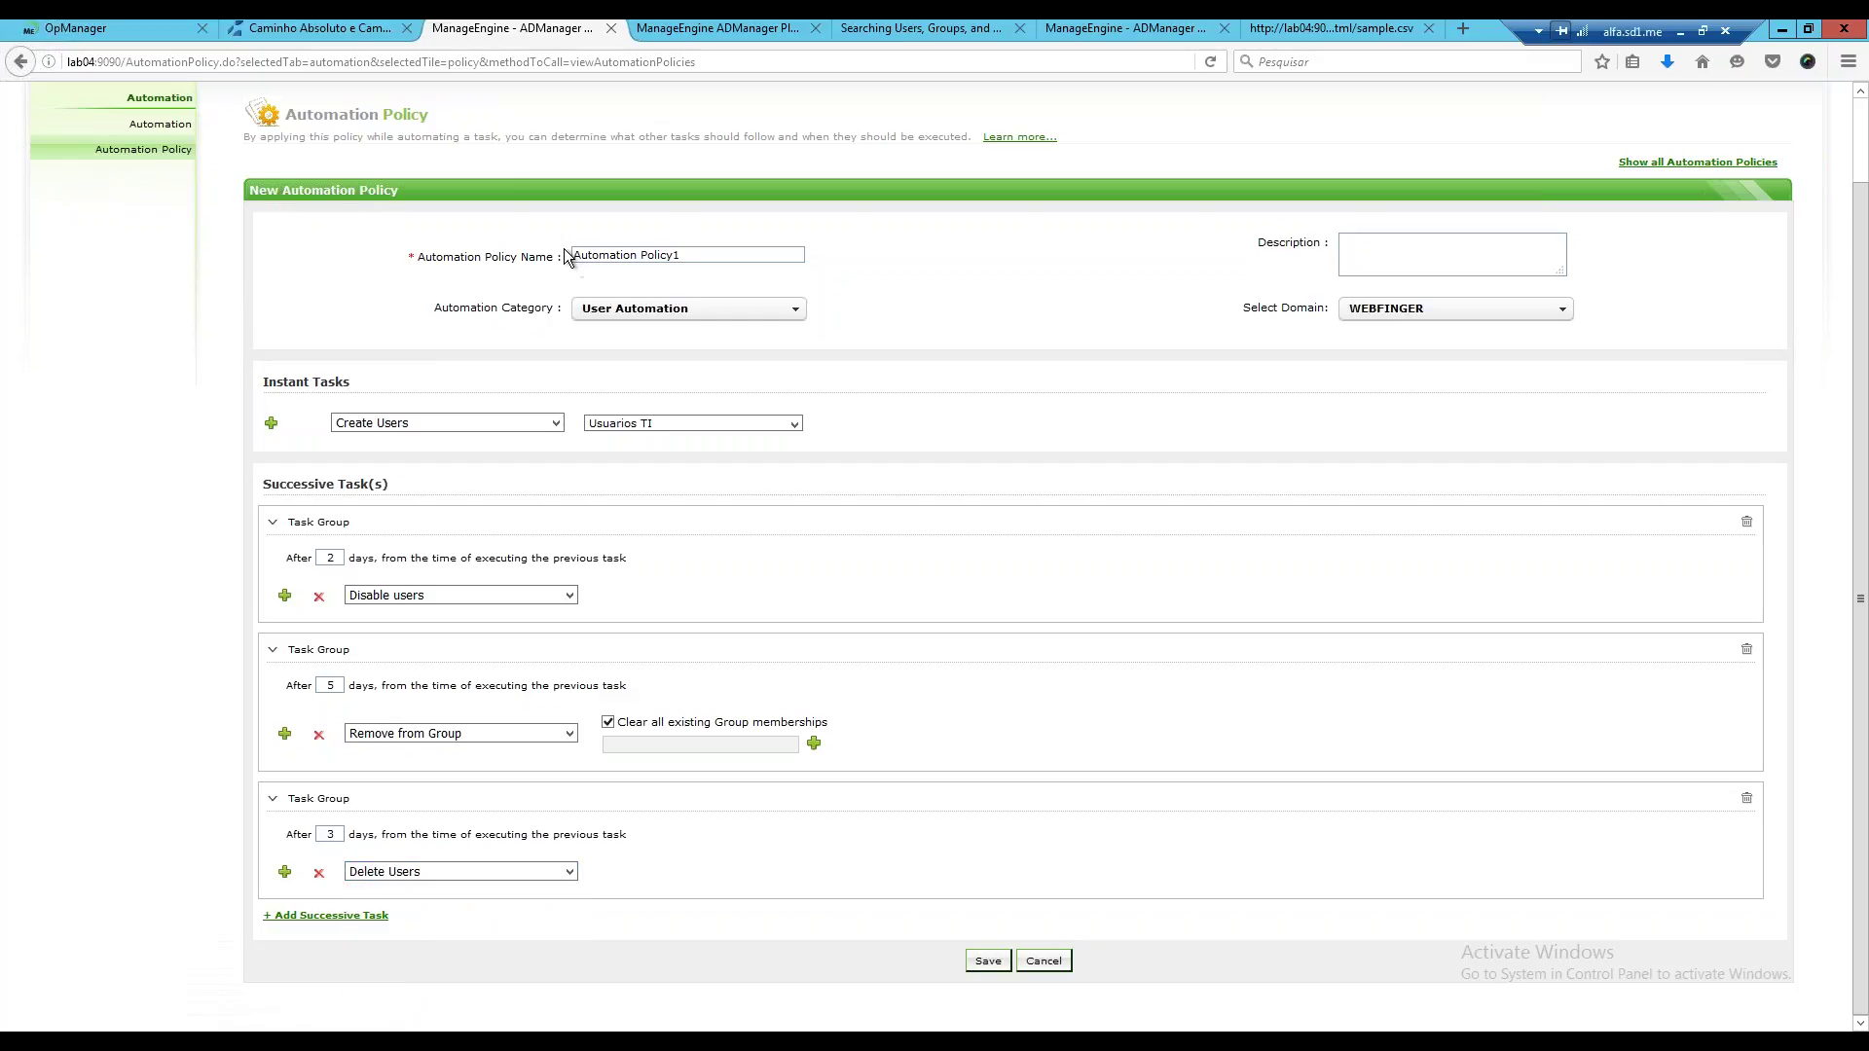
Rename the policy to 'usuarios temporarios', keep Delete Users as the third task, and save it.
{"action": "triple_click", "coordinate": [658, 254]}
{"action": "type", "text": "usuarios temporarios"}
{"action": "left_click", "coordinate": [570, 872]}
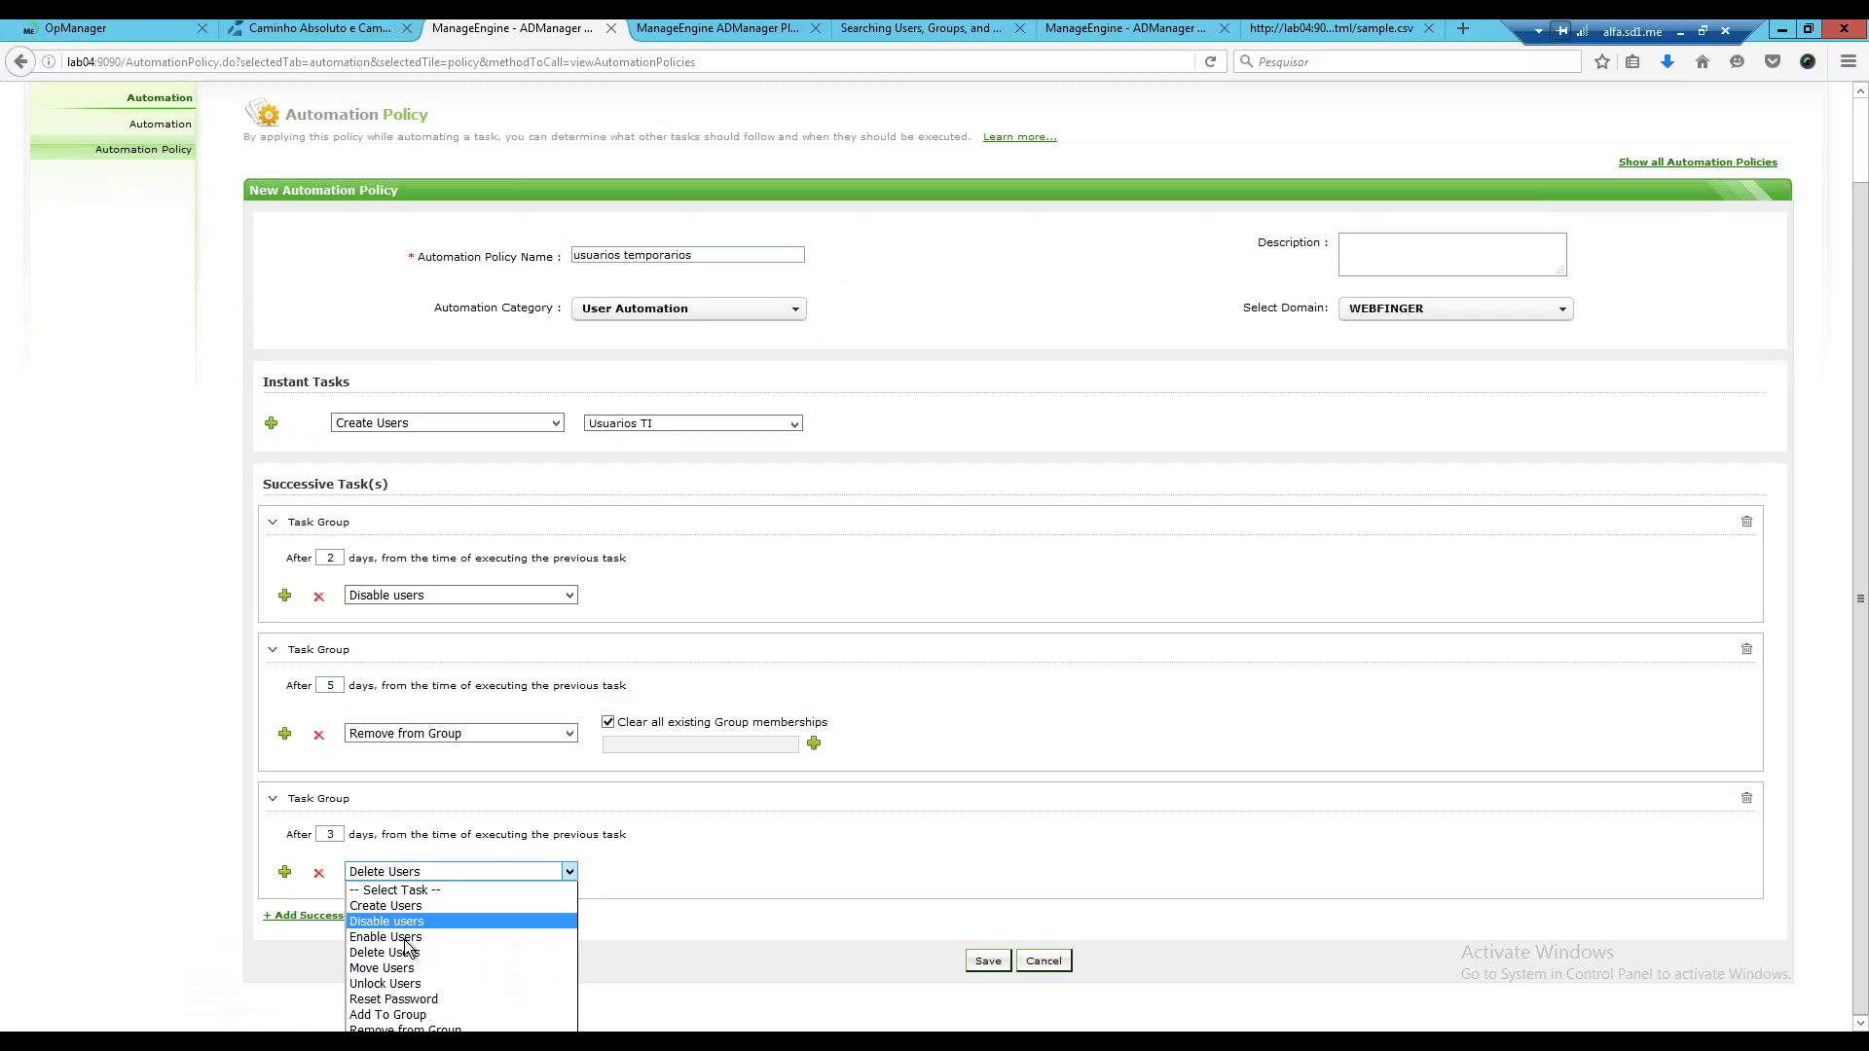
{"action": "left_click", "coordinate": [738, 837]}
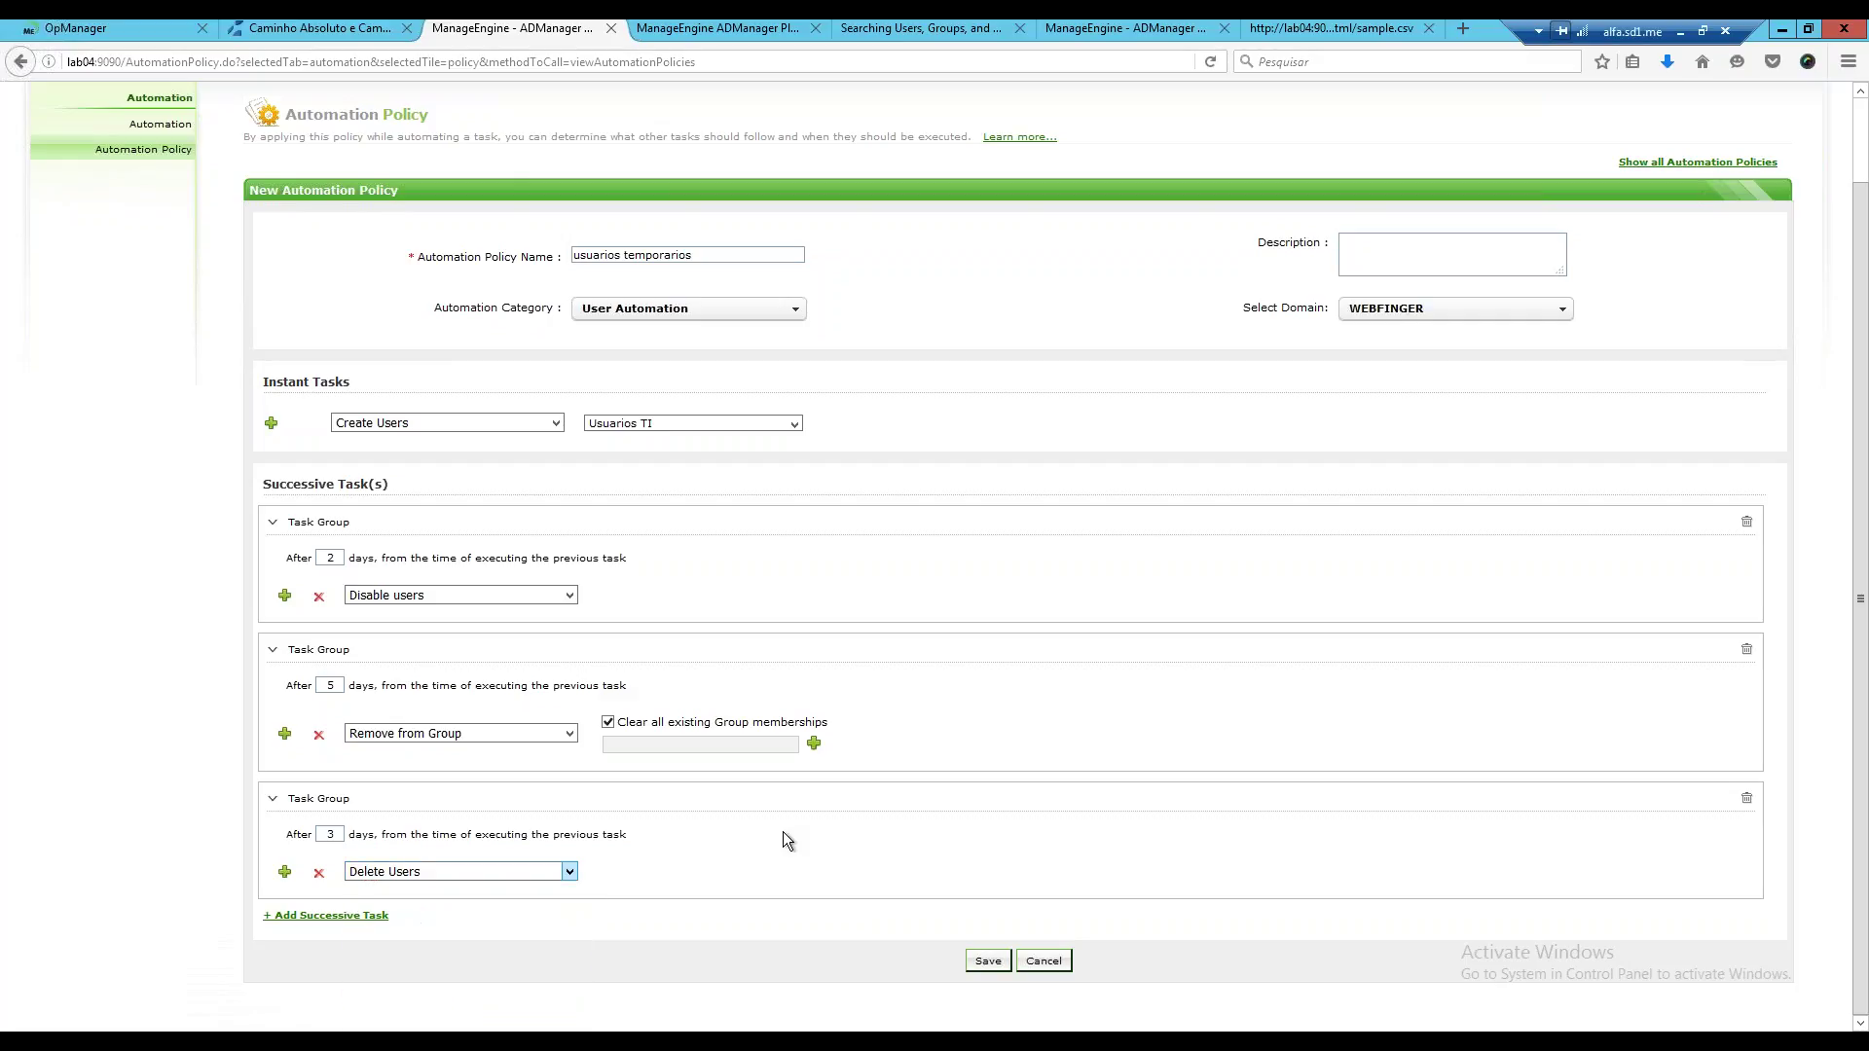
{"action": "left_click", "coordinate": [988, 961]}
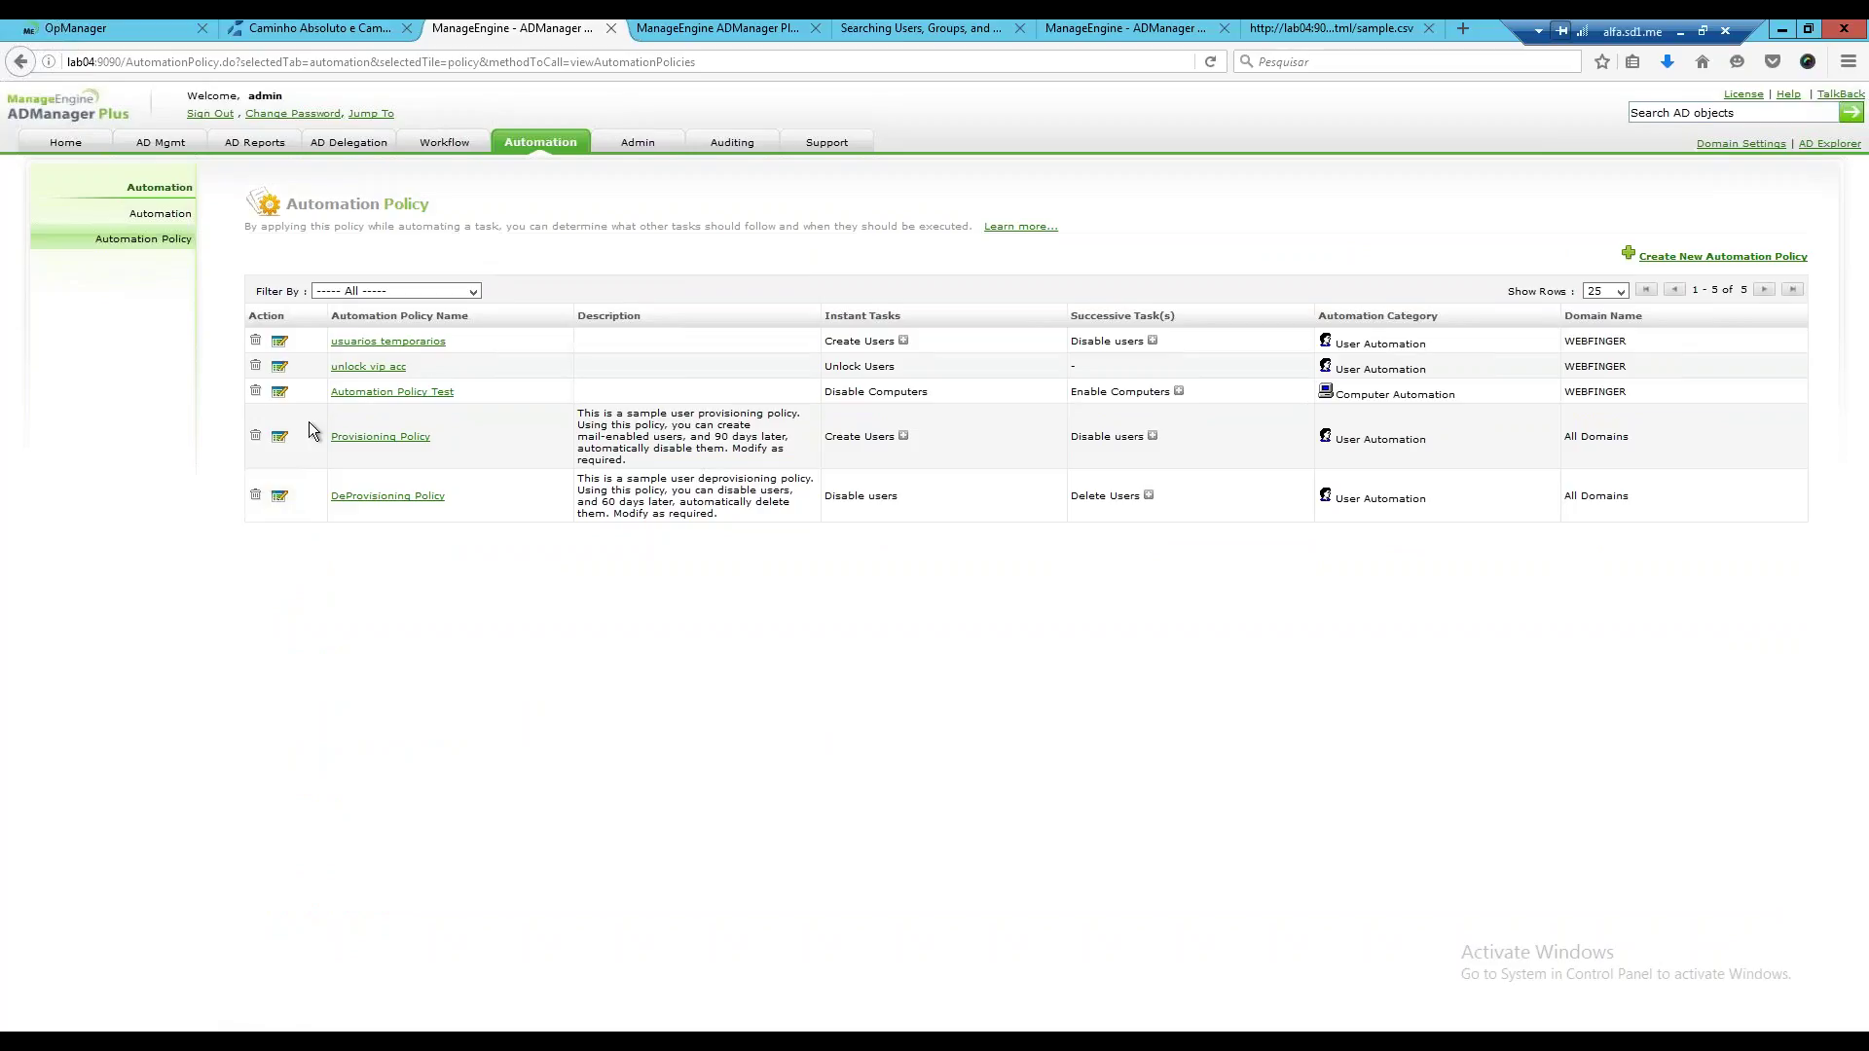
Start a new scheduled automation and name it 'usuarios temporarios'.
{"action": "left_click", "coordinate": [183, 216]}
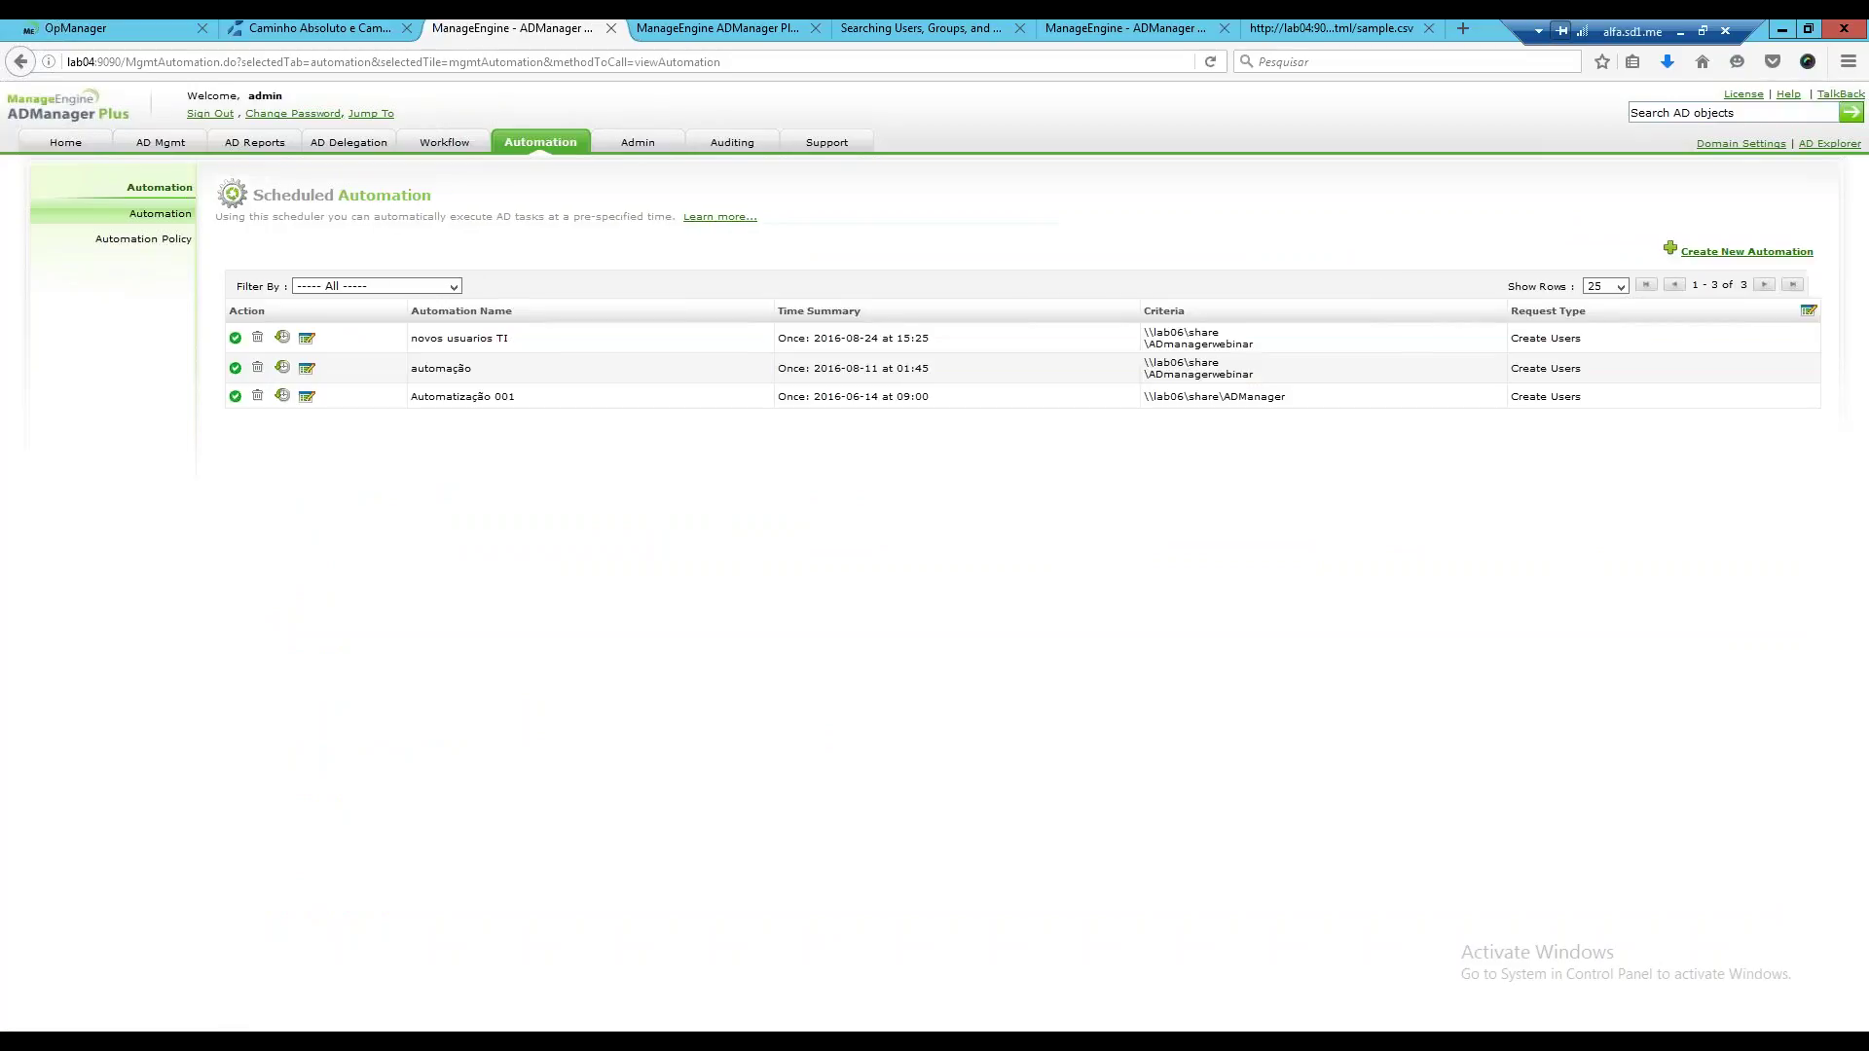
{"action": "left_click", "coordinate": [1754, 255]}
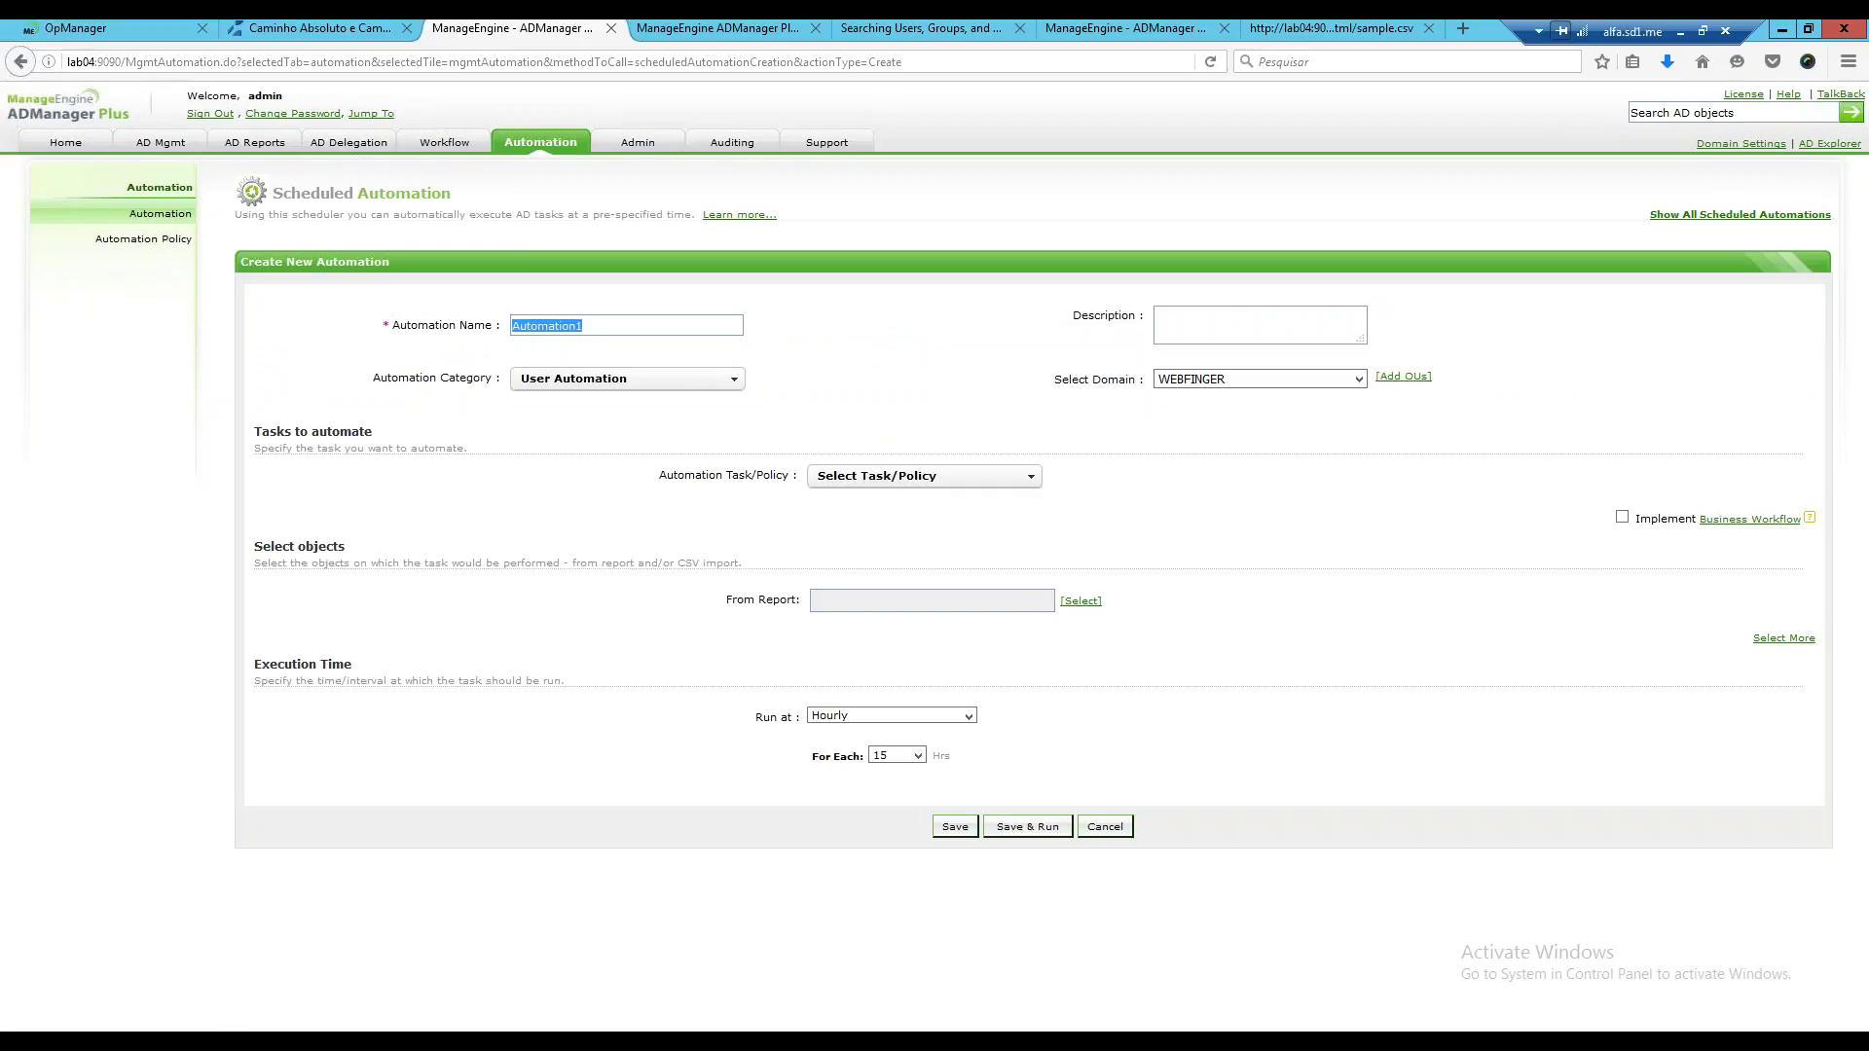
{"action": "type", "text": "usuaro"}
{"action": "key", "text": "BackSpace"}
{"action": "type", "text": "ios "}
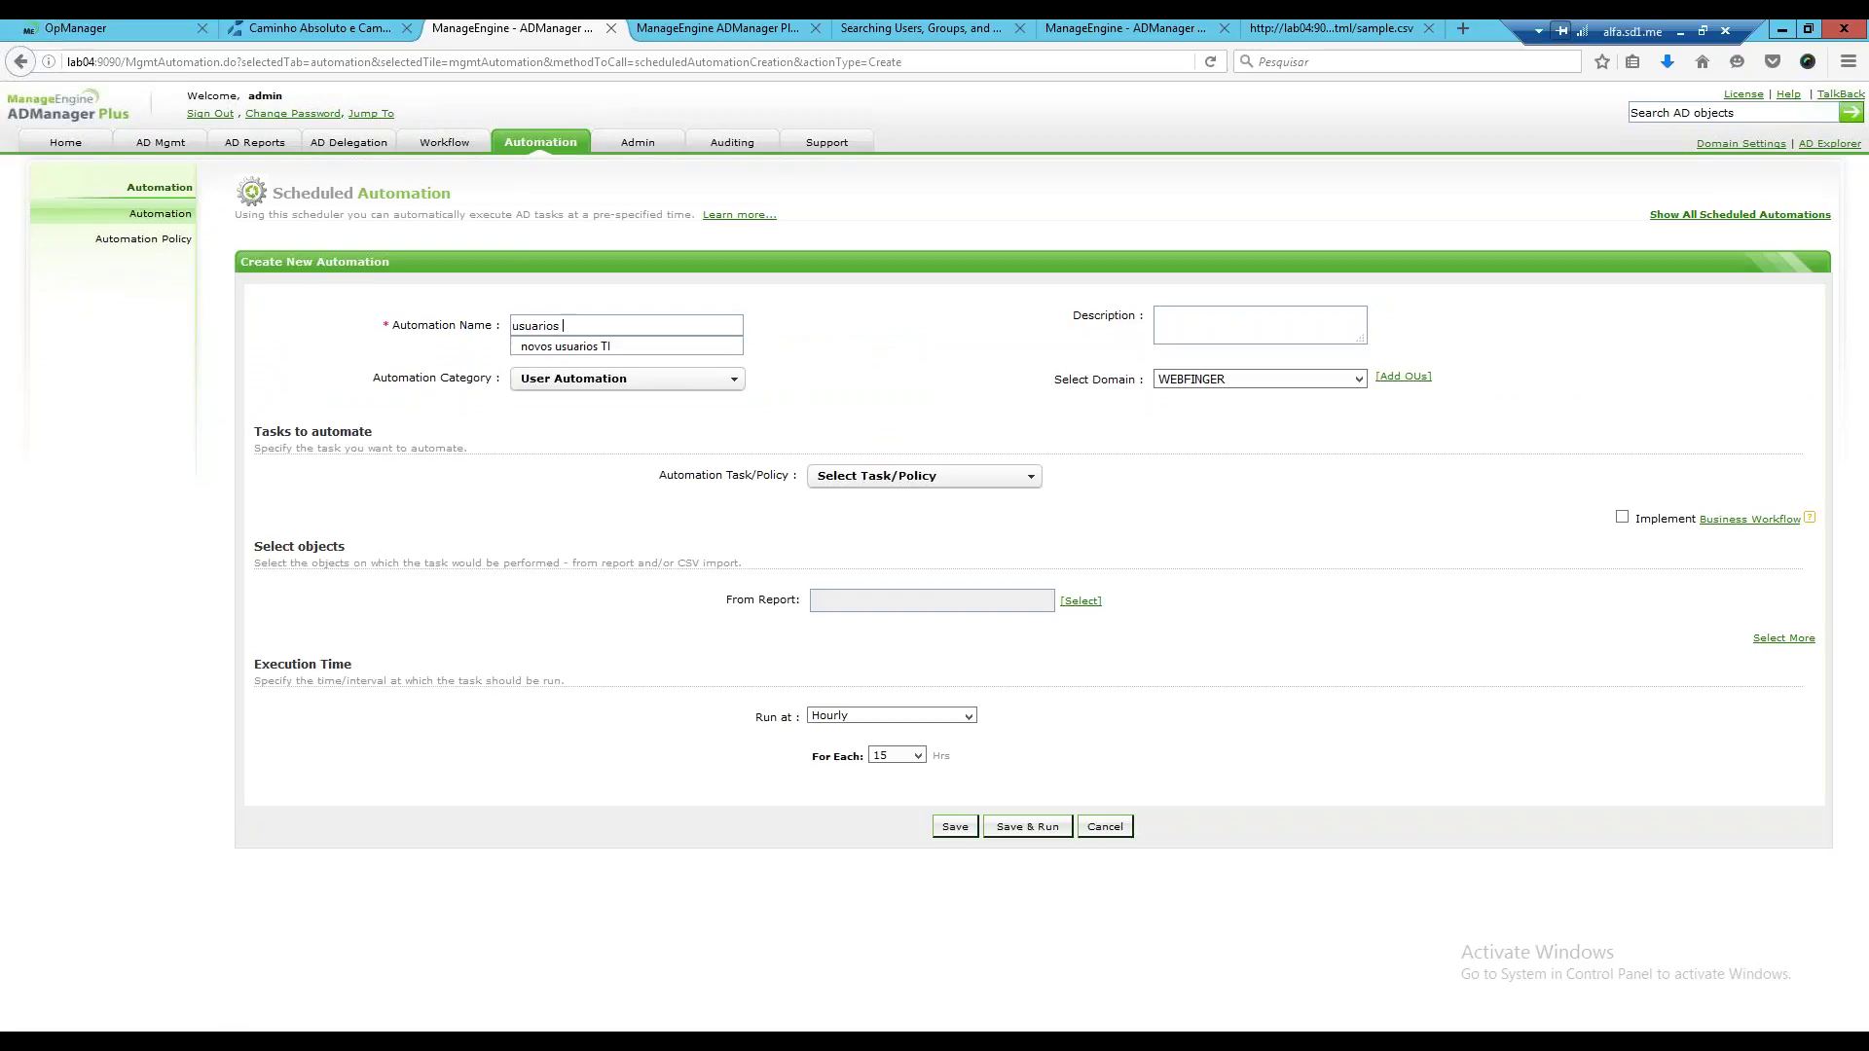
{"action": "type", "text": "temporarios"}
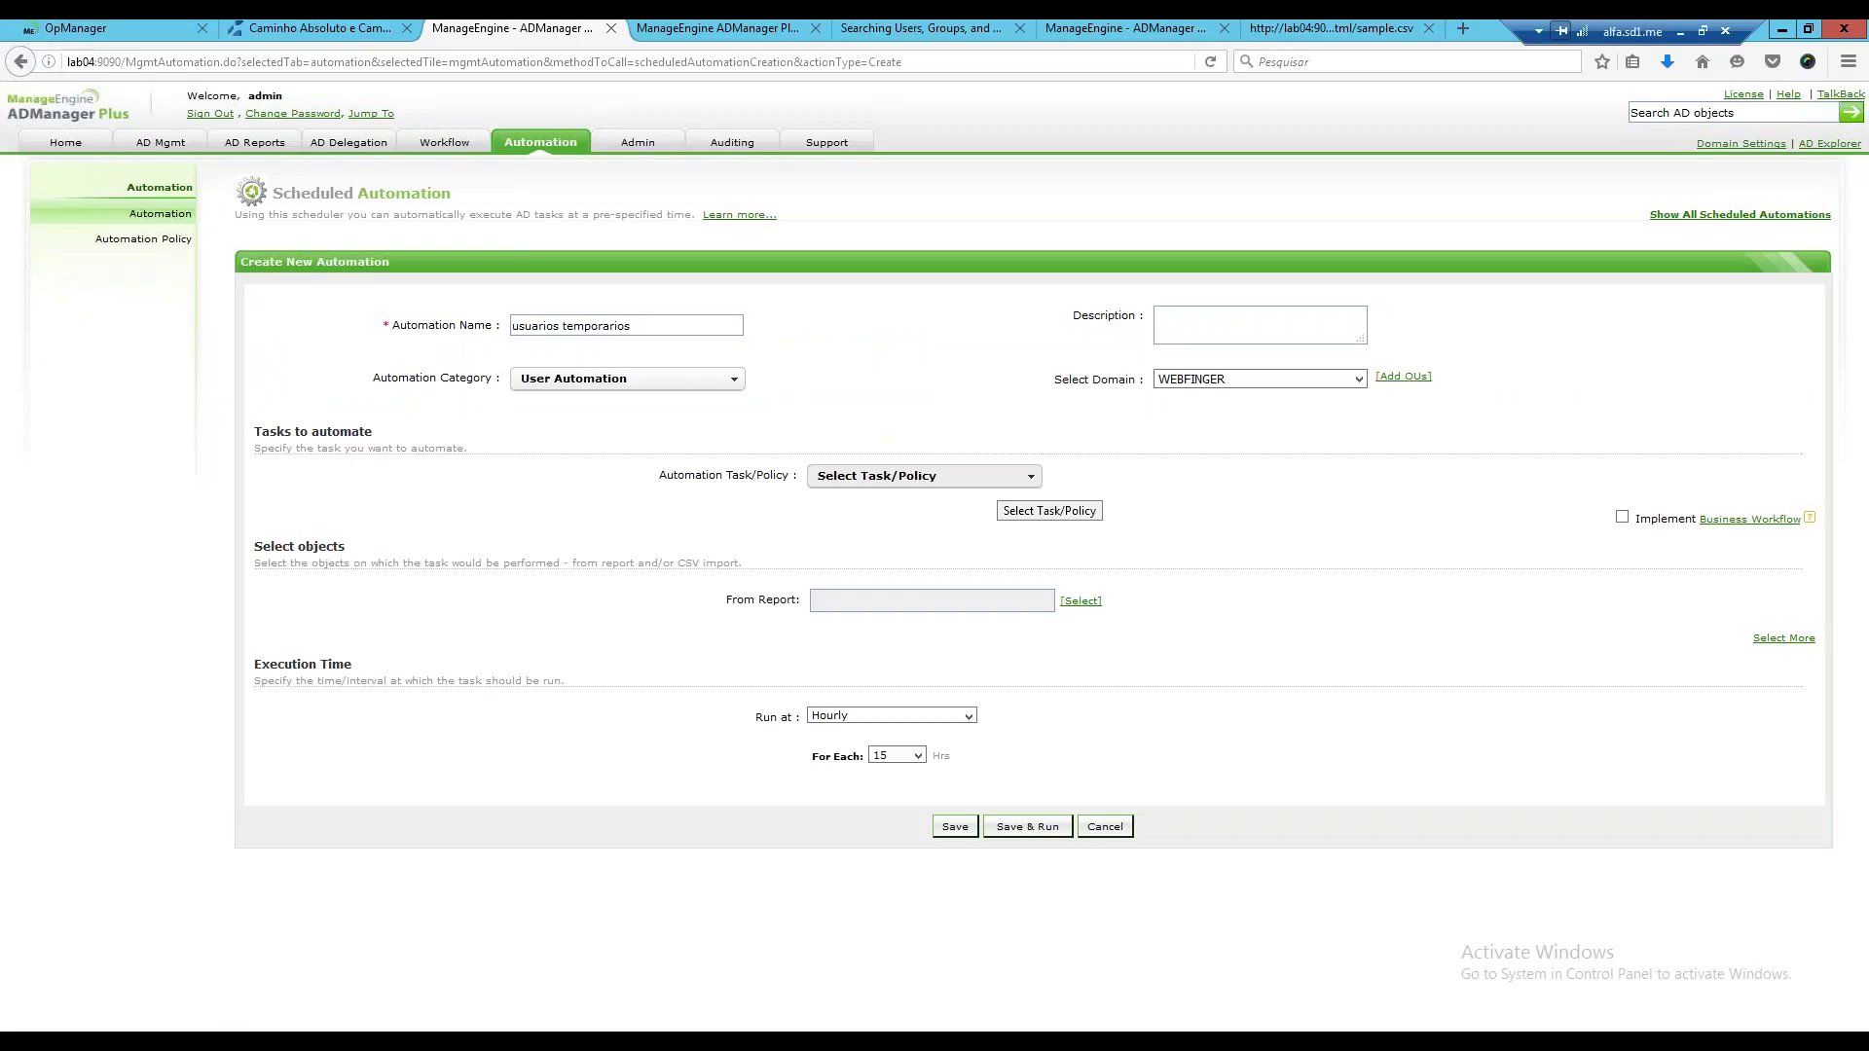
Choose the 'usuarios temporarios' automation policy as the automation's task.
{"action": "left_click", "coordinate": [939, 476]}
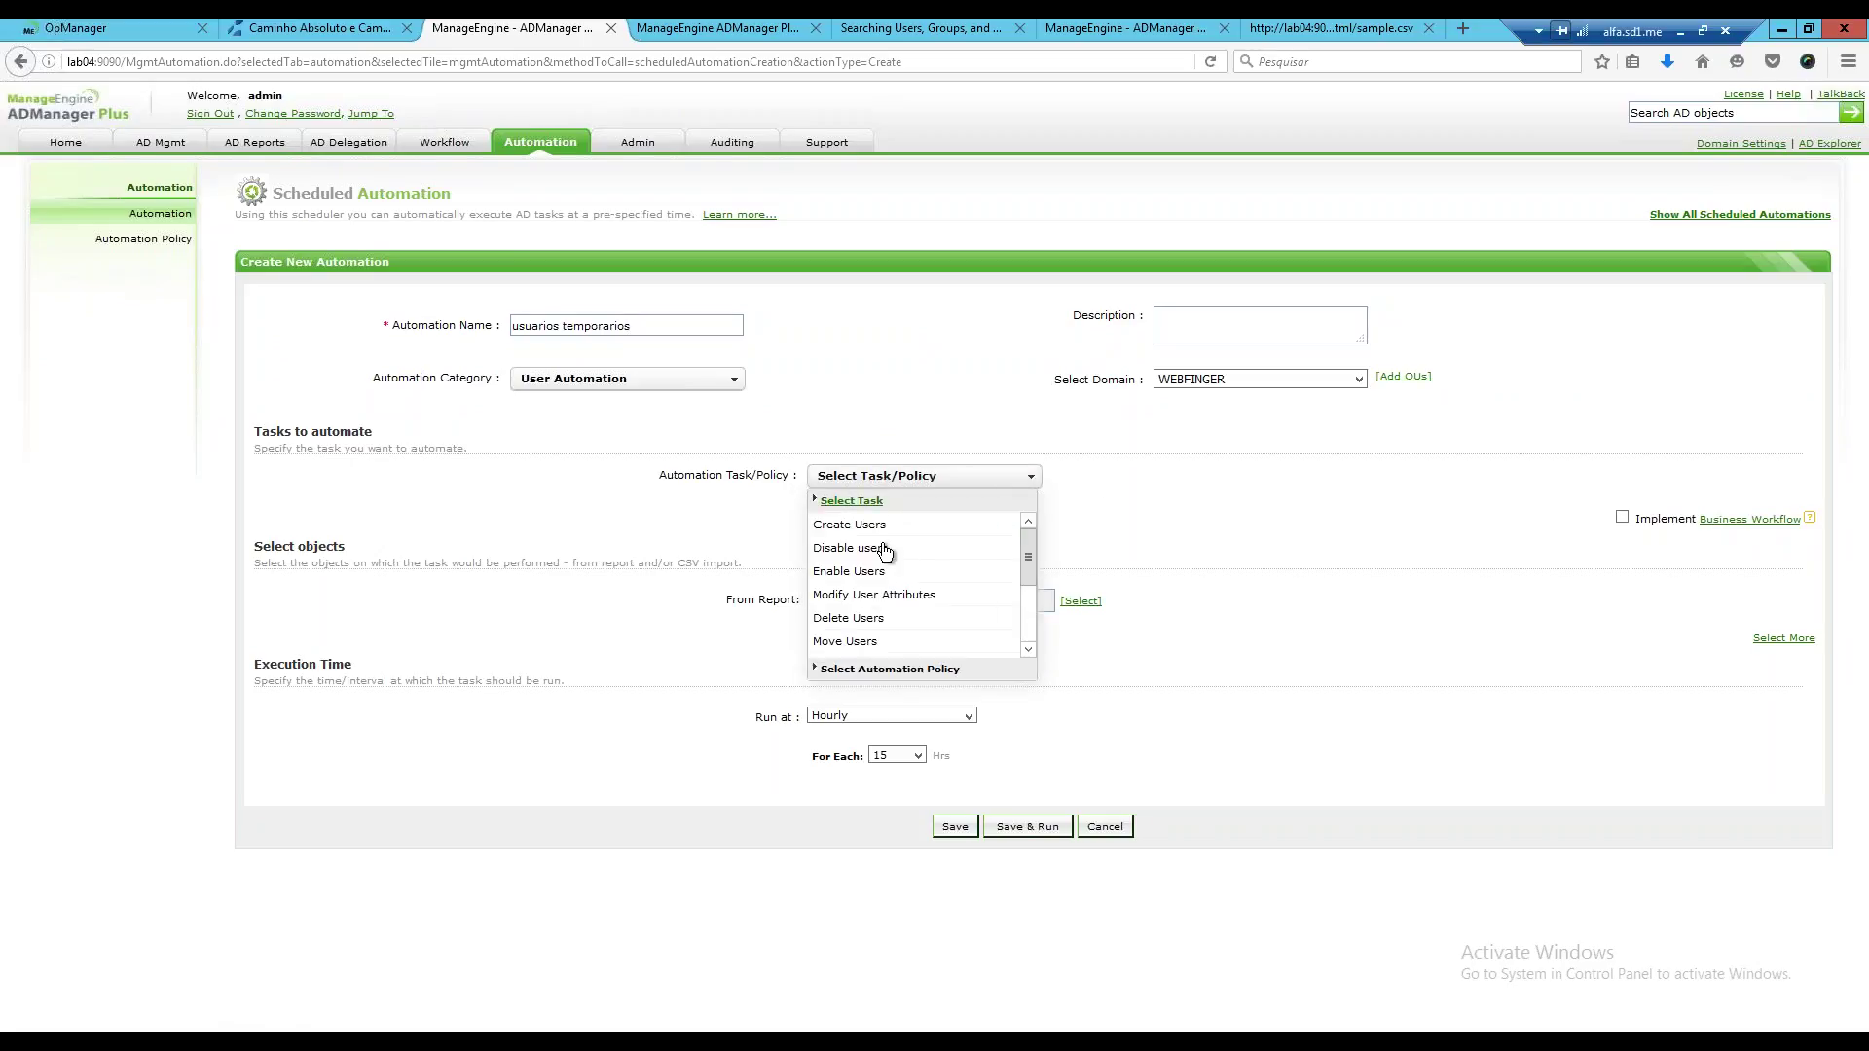
{"action": "left_click_drag", "start_coordinate": [1028, 576], "coordinate": [1026, 533]}
{"action": "left_click", "coordinate": [946, 501]}
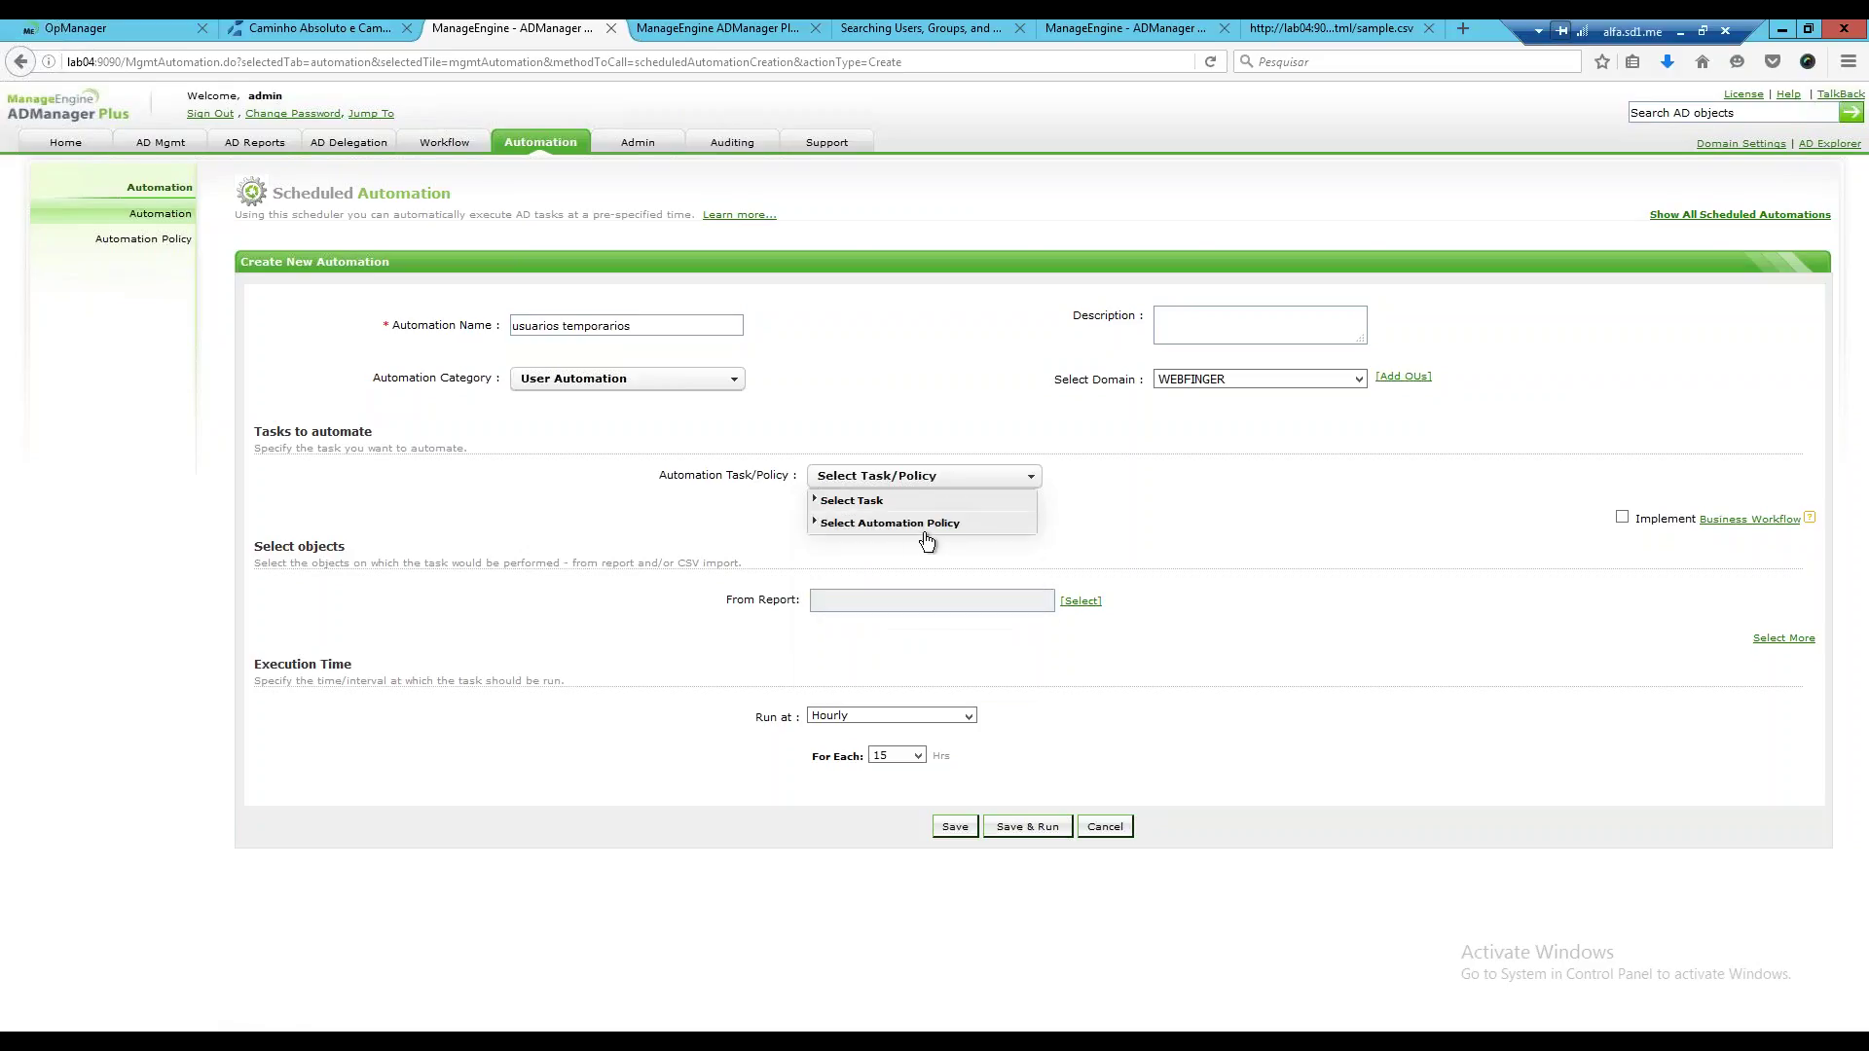
{"action": "left_click", "coordinate": [910, 526]}
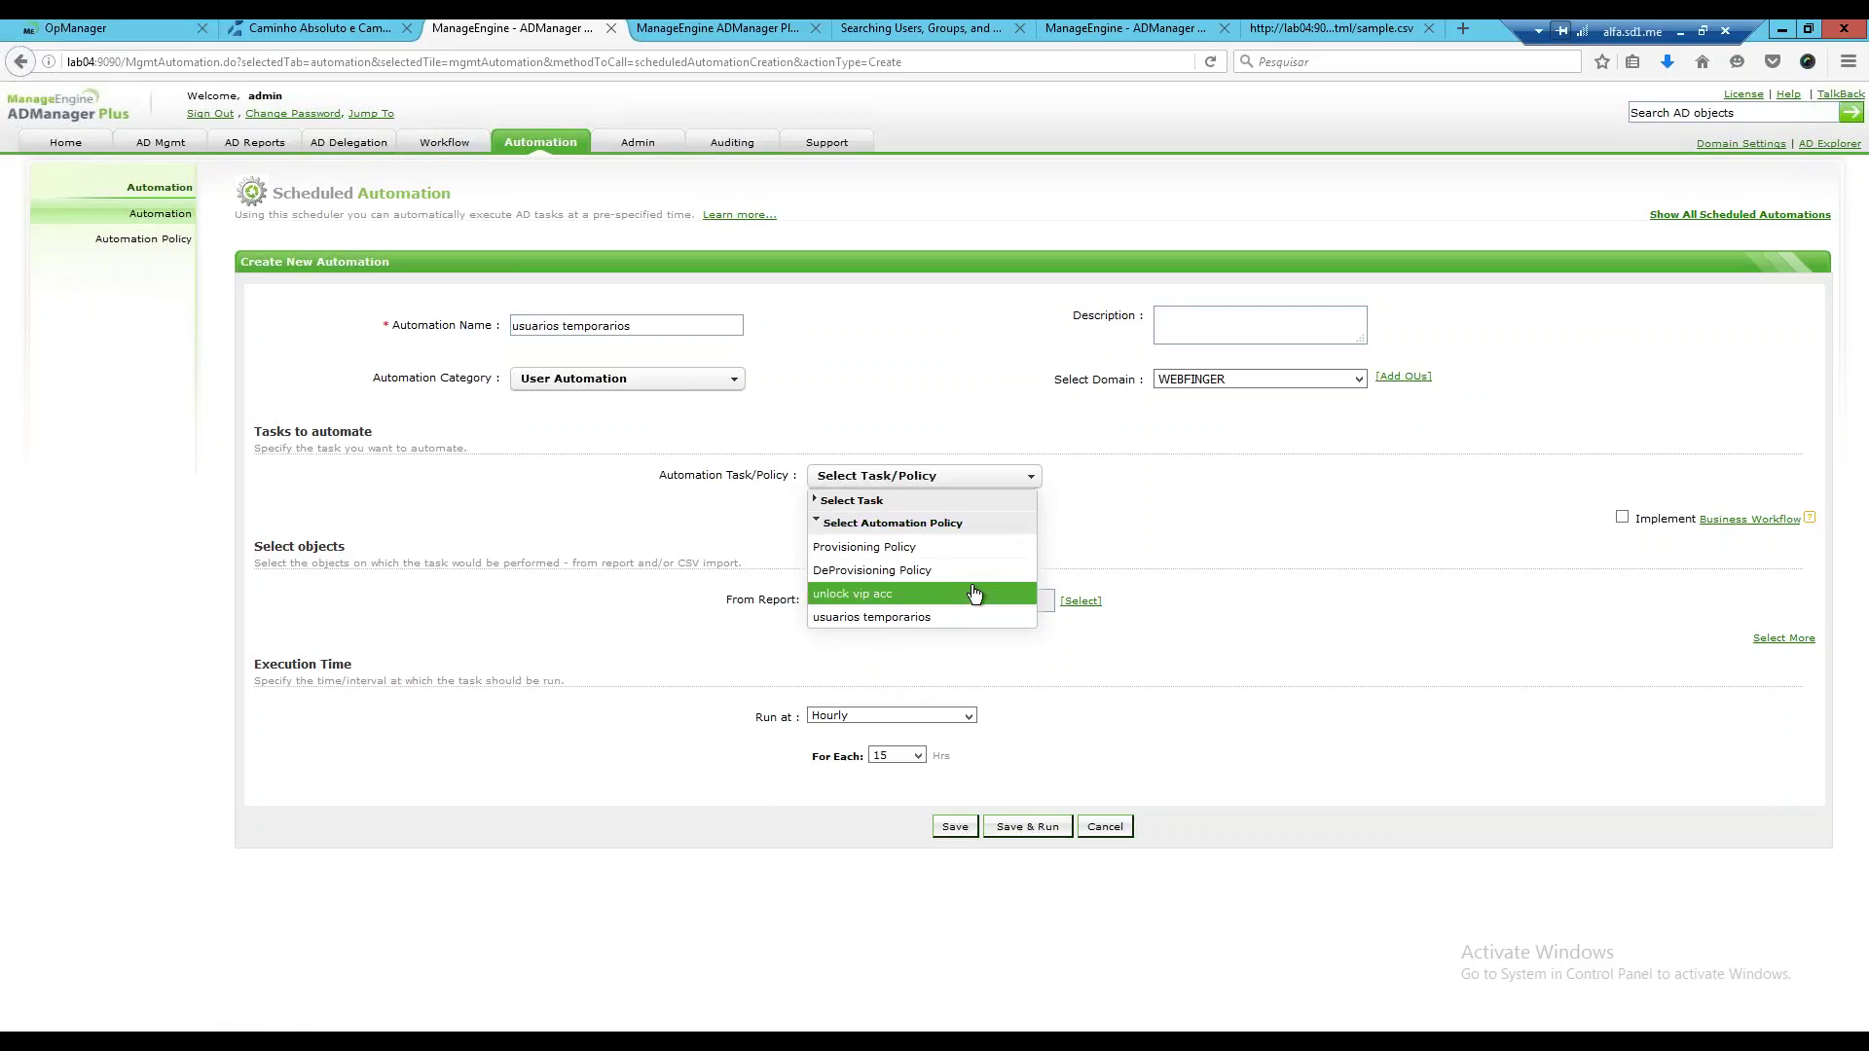
{"action": "left_click", "coordinate": [890, 617]}
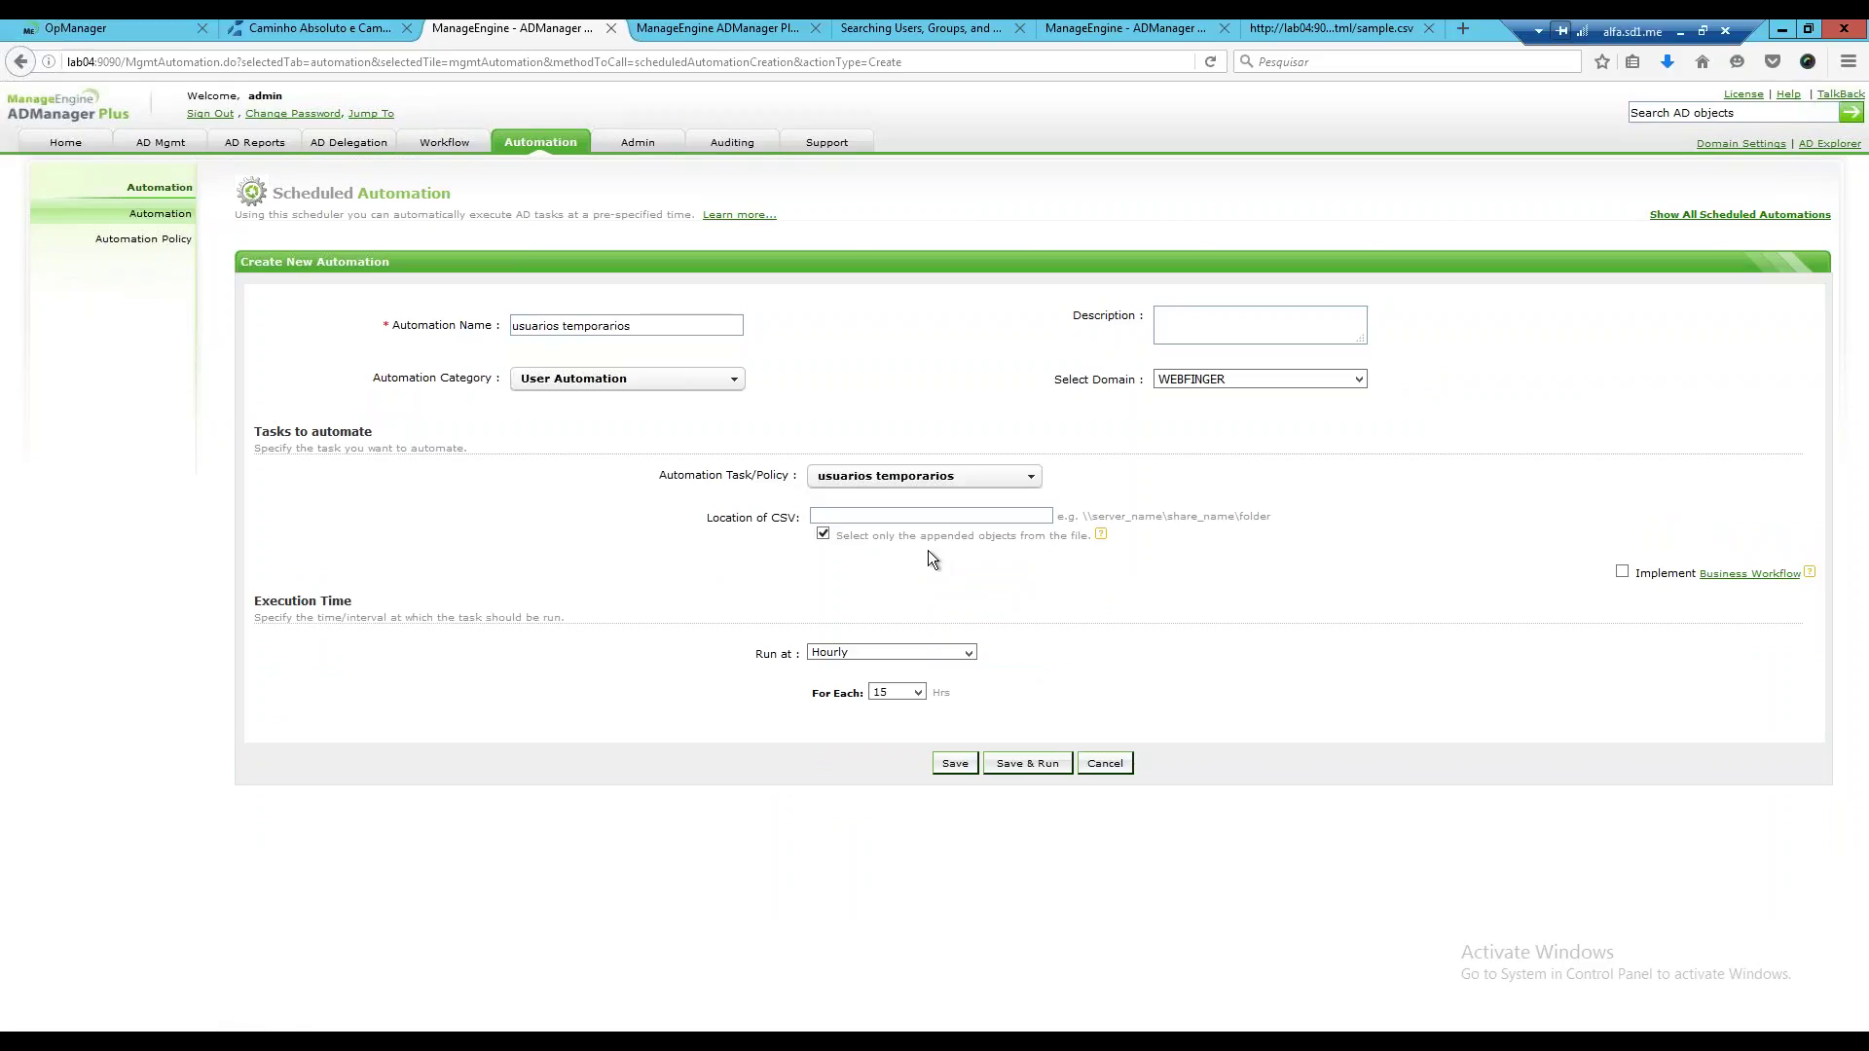
Enter \\lab06\share\ADmanagerwebinar as the Location of CSV.
{"action": "left_click", "coordinate": [985, 517]}
{"action": "type", "text": "\\\\"}
{"action": "key", "text": "Down"}
{"action": "key", "text": "Return"}
{"action": "left_click_drag", "start_coordinate": [1030, 517], "coordinate": [743, 438]}
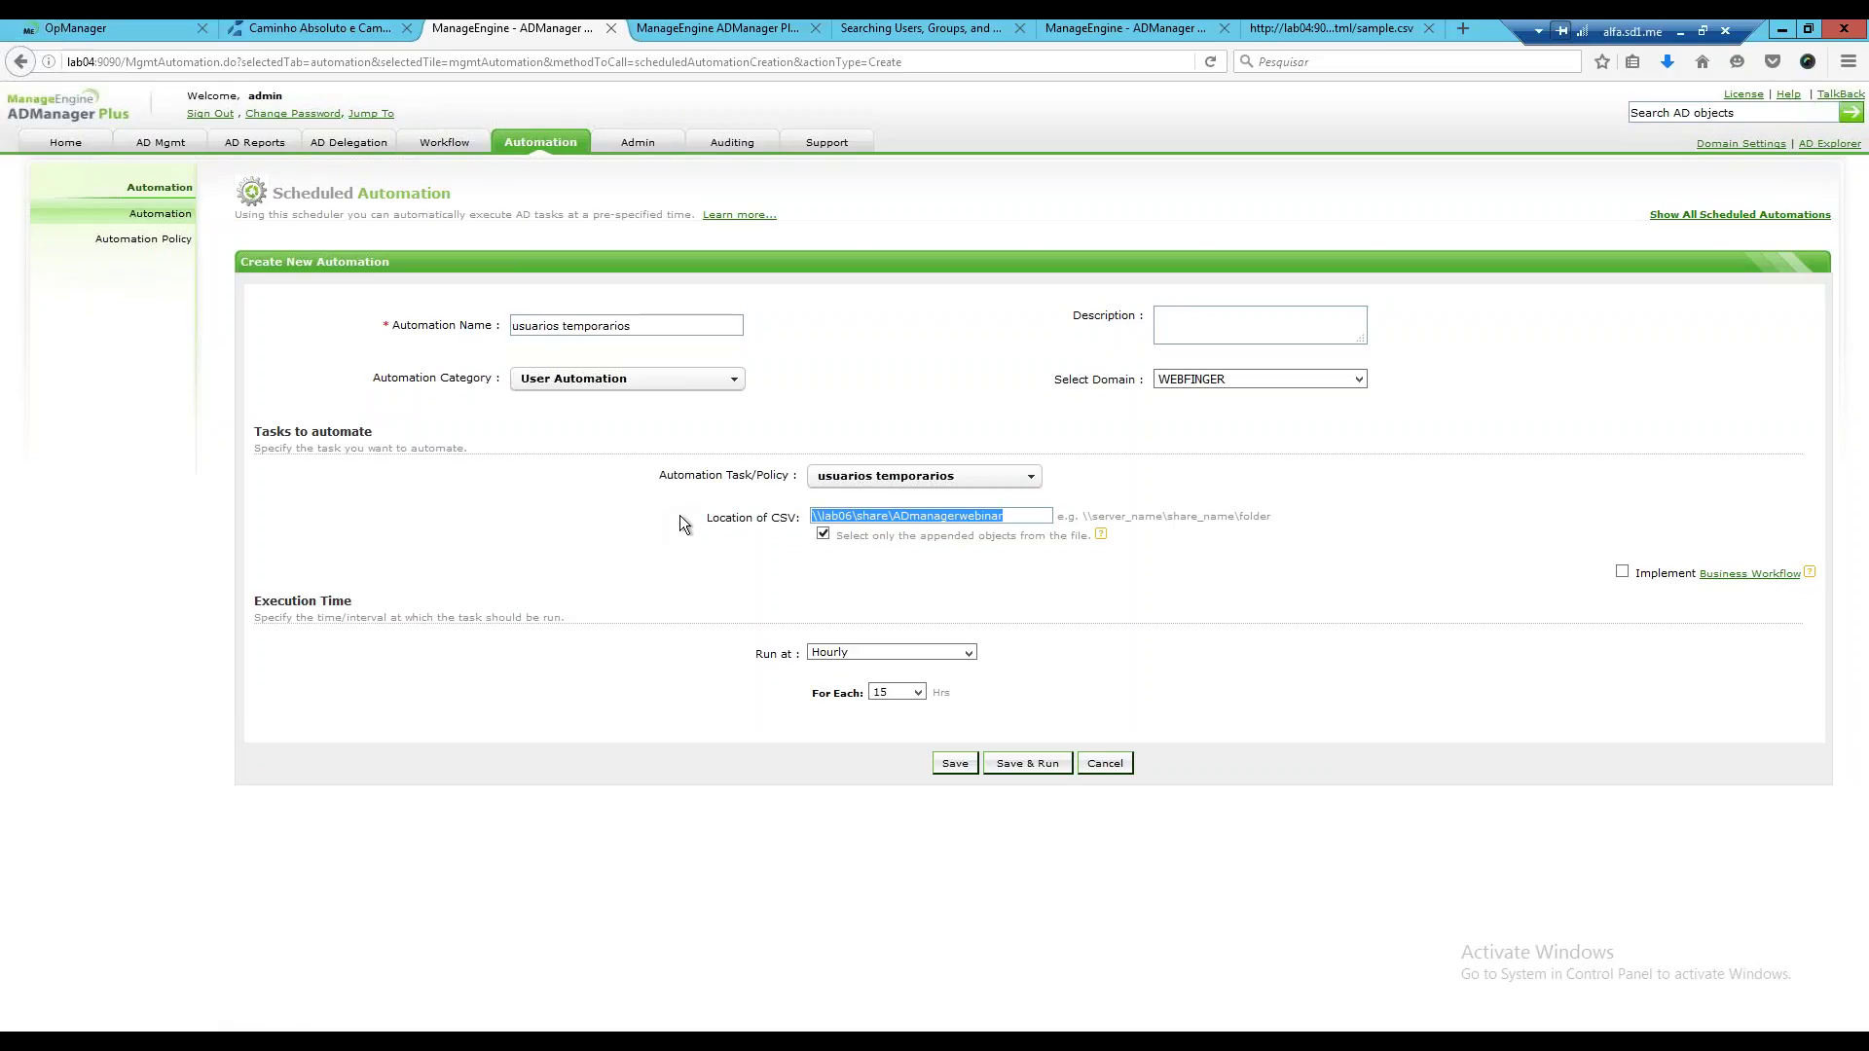
{"action": "left_click_drag", "start_coordinate": [681, 517], "coordinate": [1277, 517]}
{"action": "left_click", "coordinate": [1441, 529]}
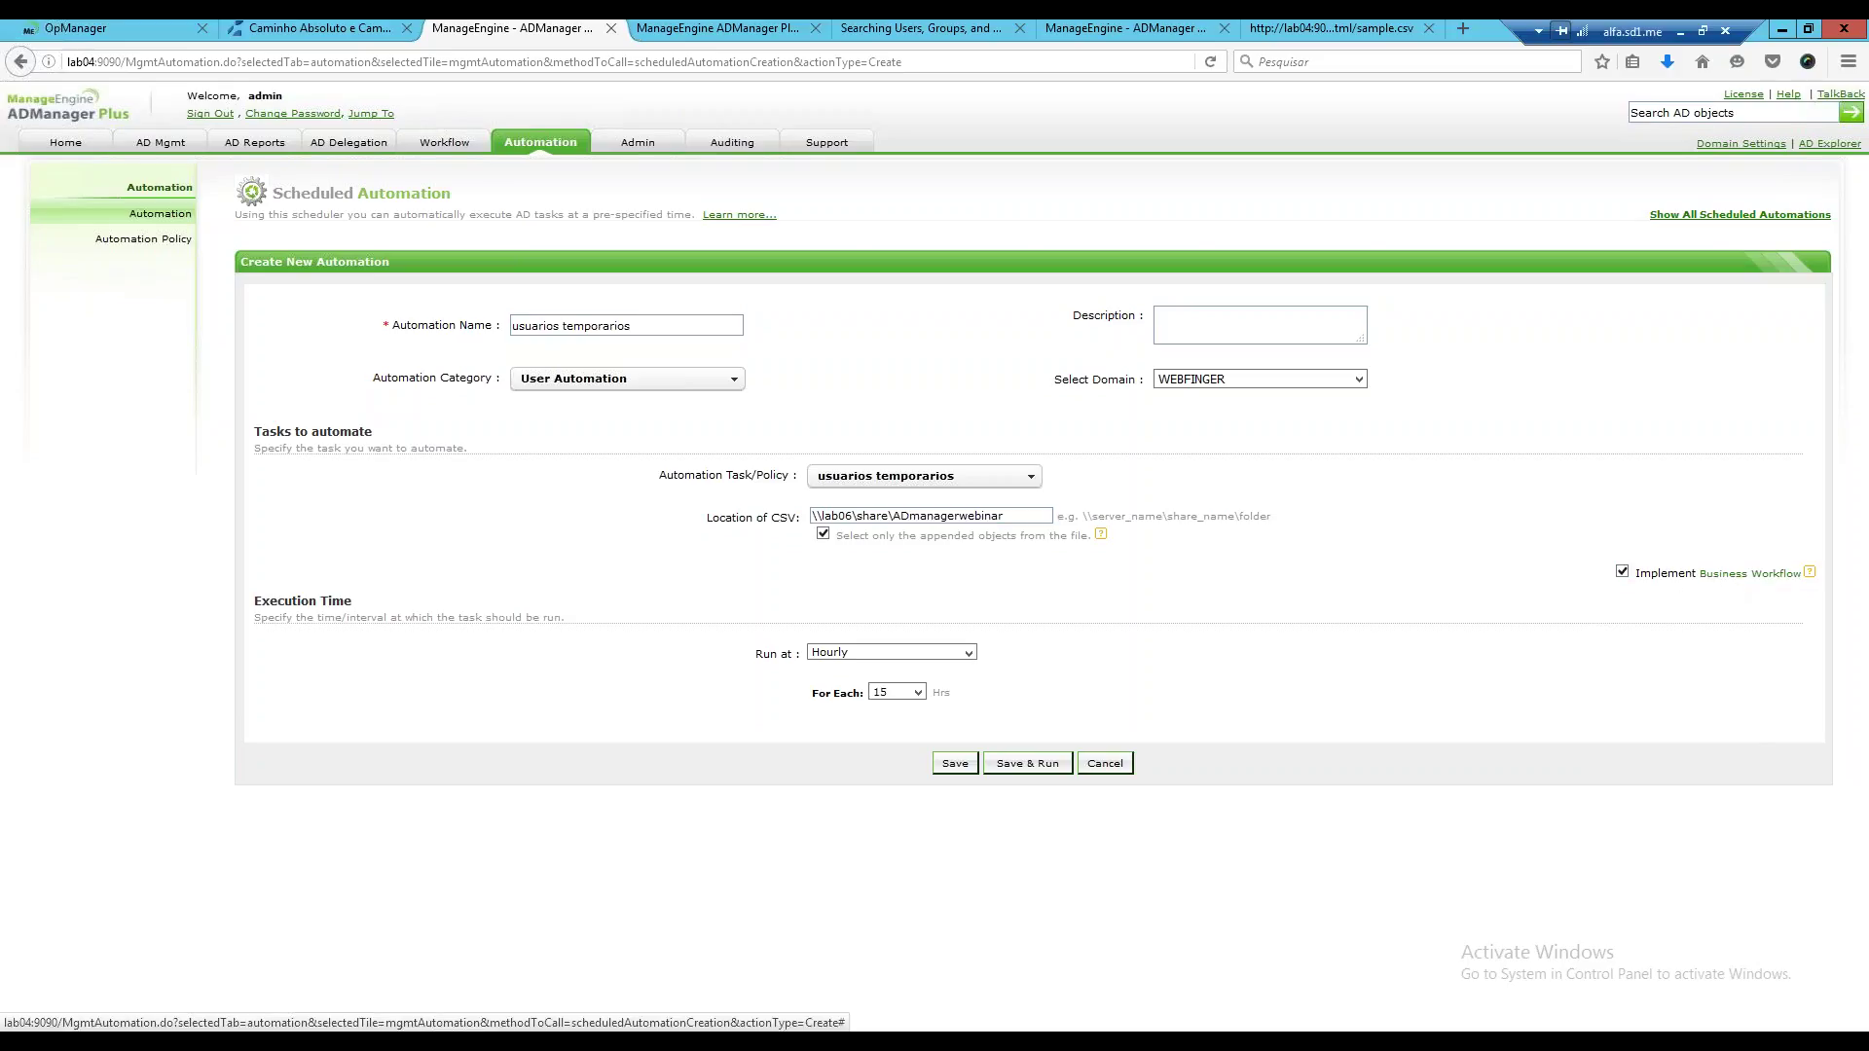
Leave business workflow off, schedule a custom start on 2016-08-25, and save the automation.
{"action": "left_click", "coordinate": [1621, 574]}
{"action": "left_click", "coordinate": [968, 651]}
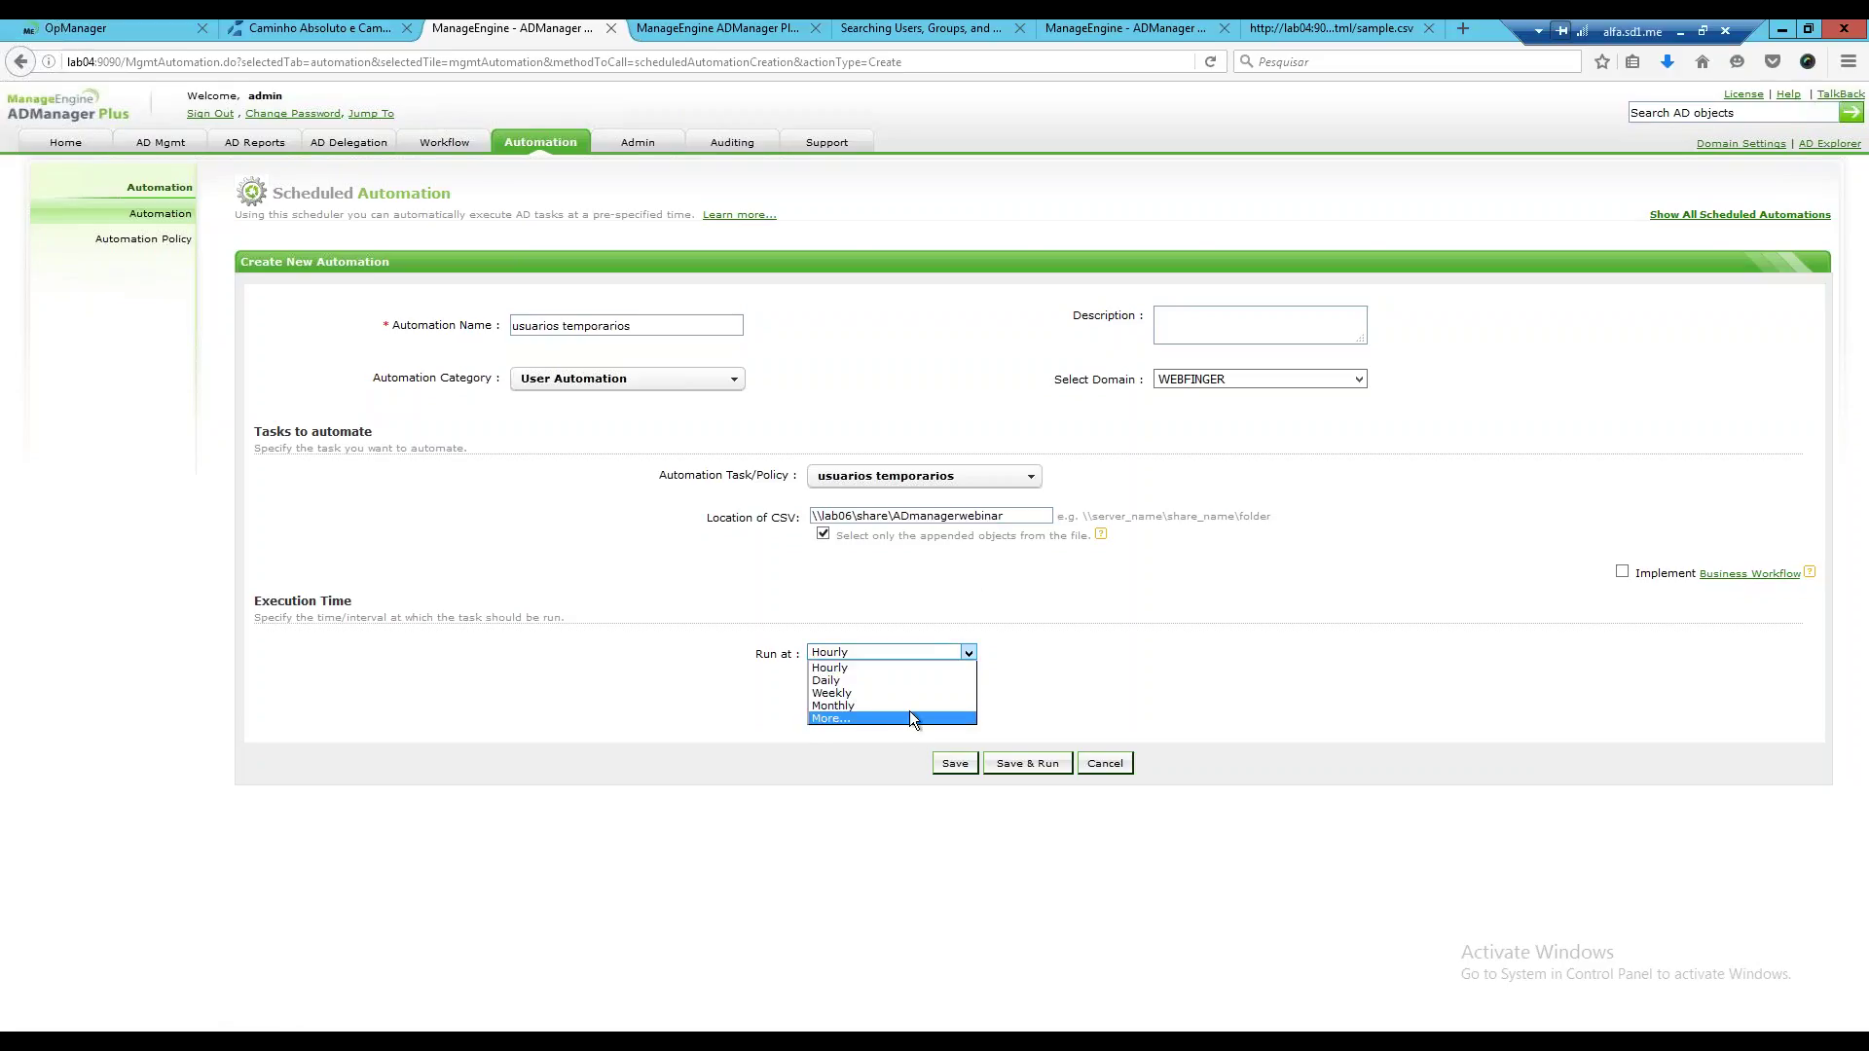
{"action": "left_click", "coordinate": [955, 611]}
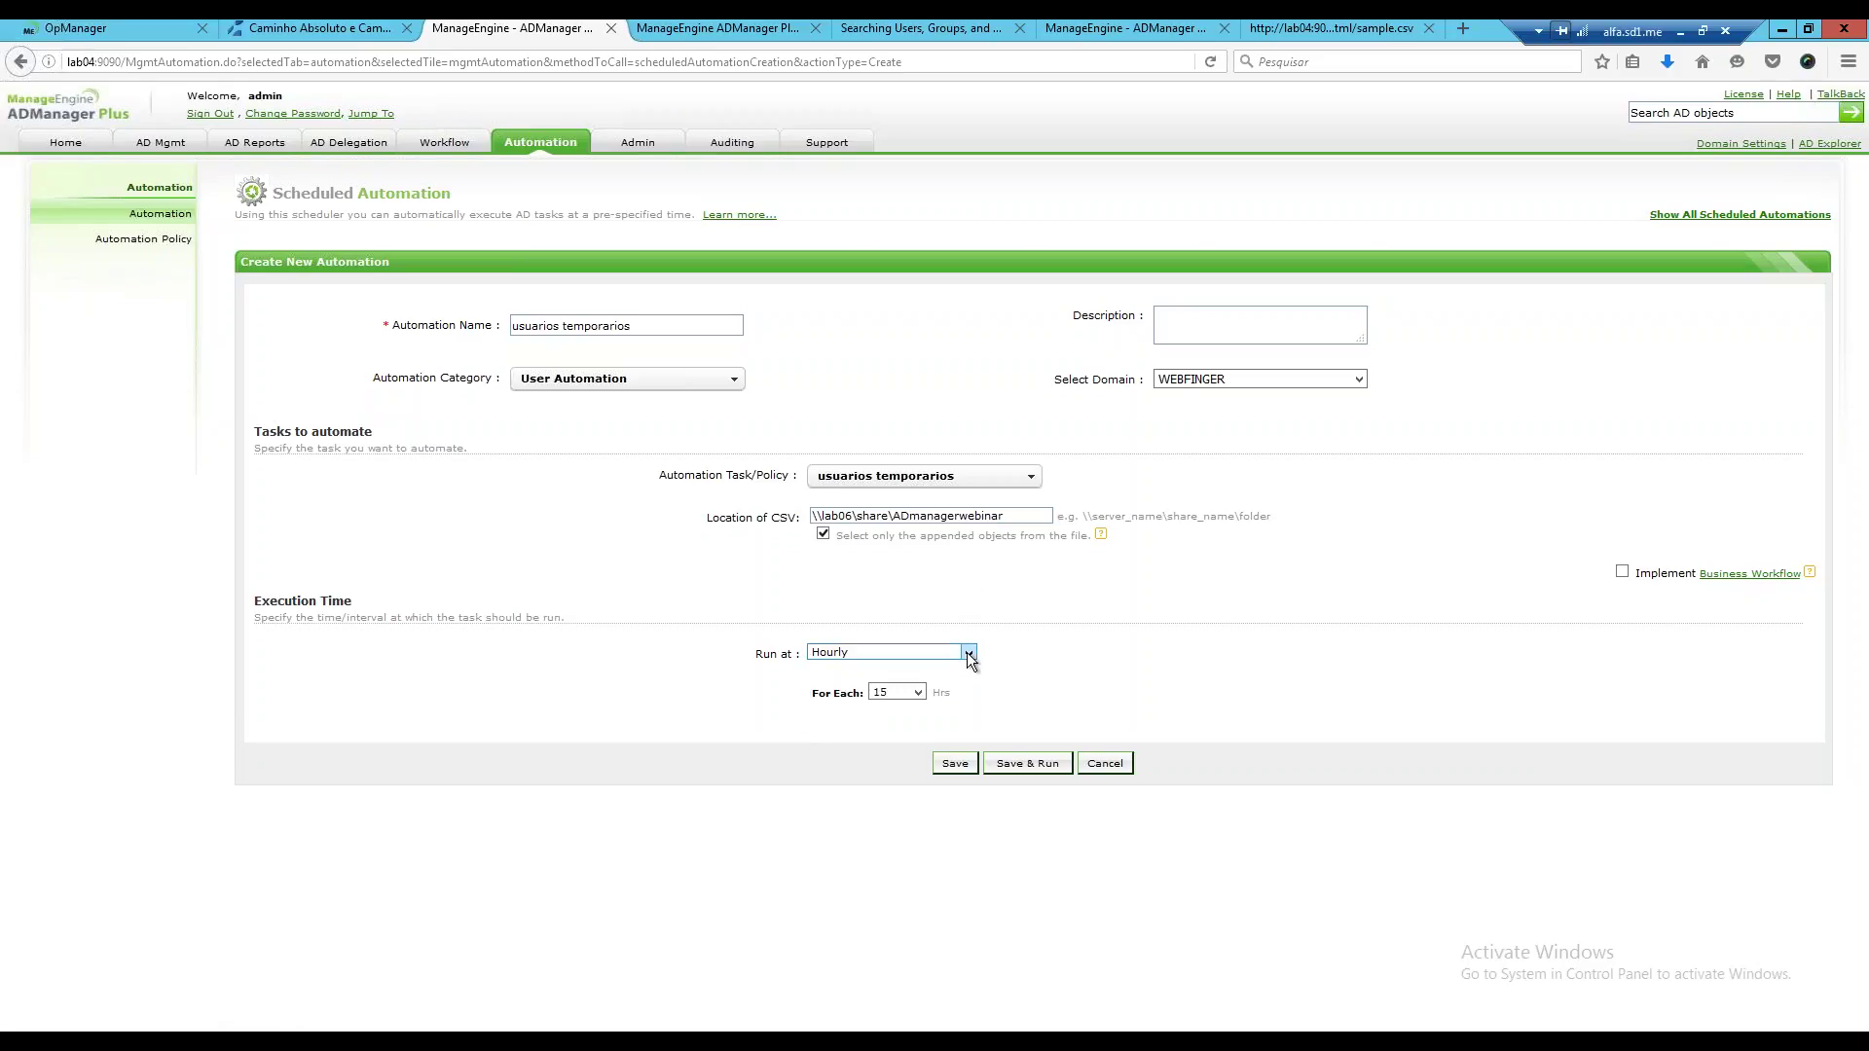
{"action": "left_click", "coordinate": [966, 652]}
{"action": "left_click", "coordinate": [823, 720]}
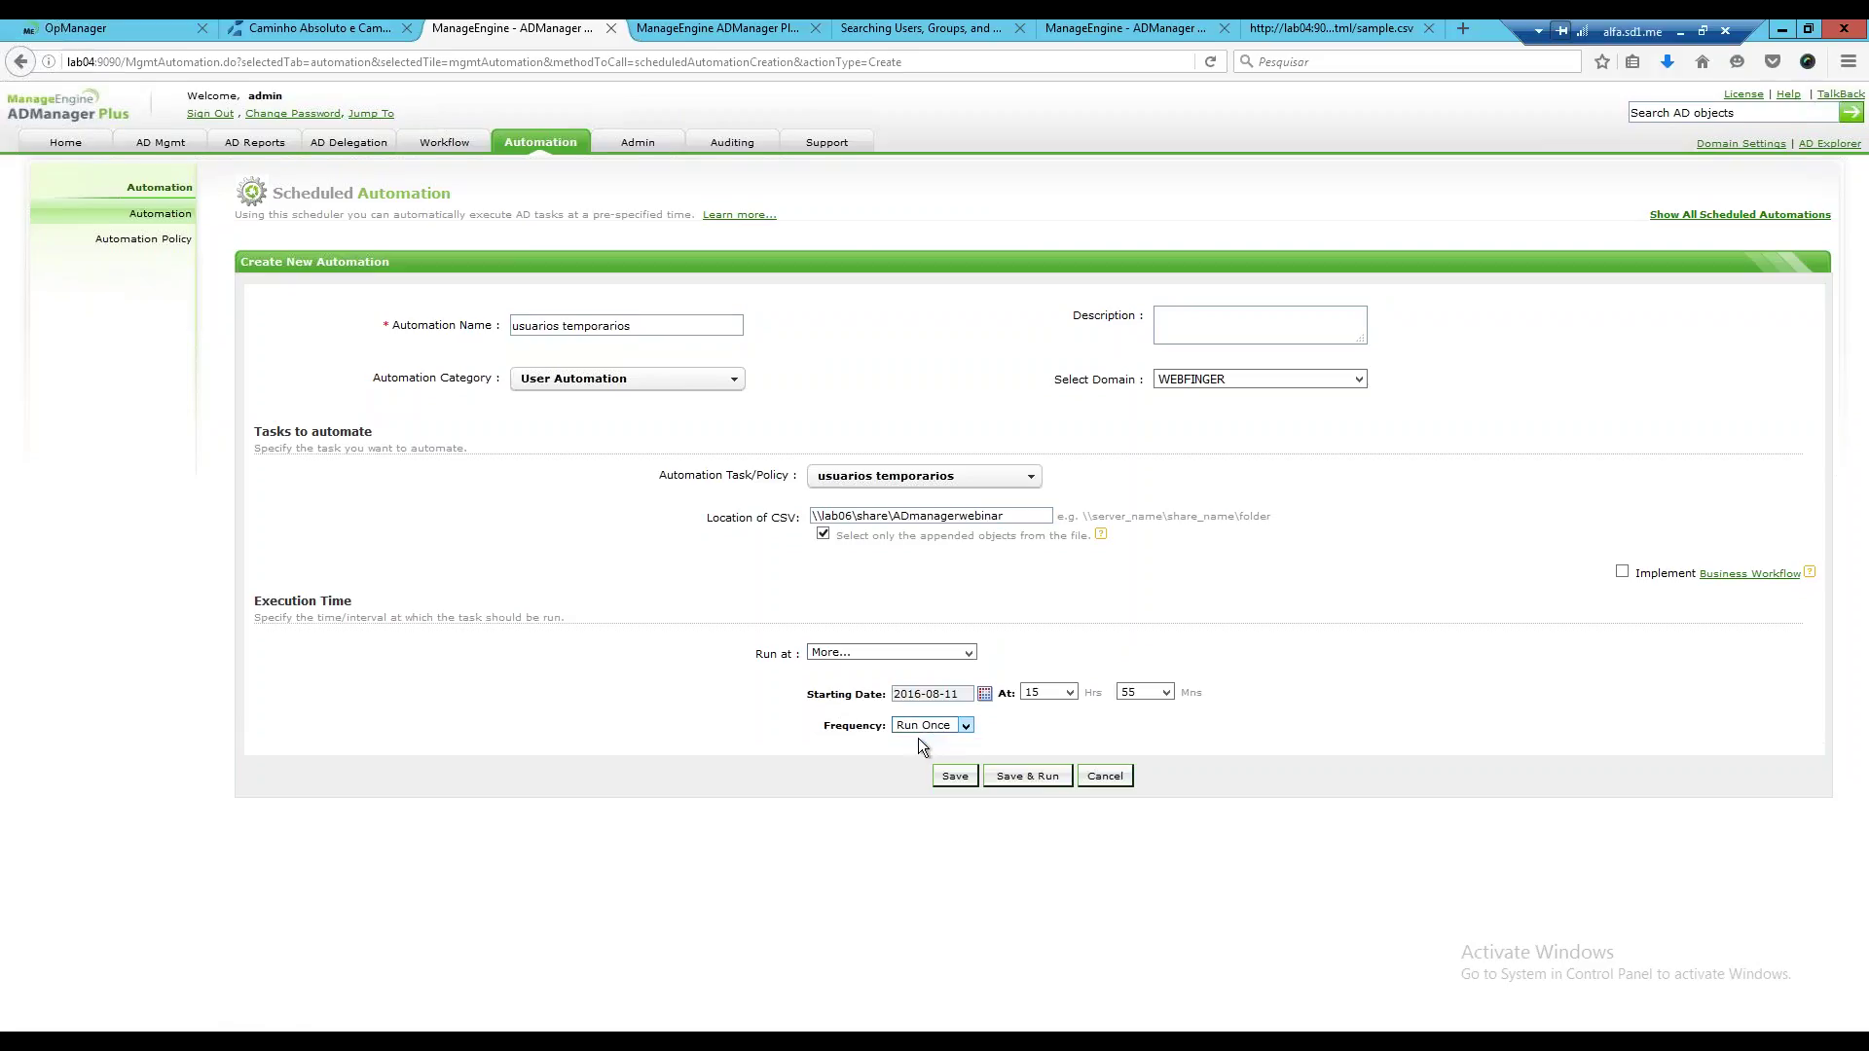
{"action": "left_click", "coordinate": [984, 693]}
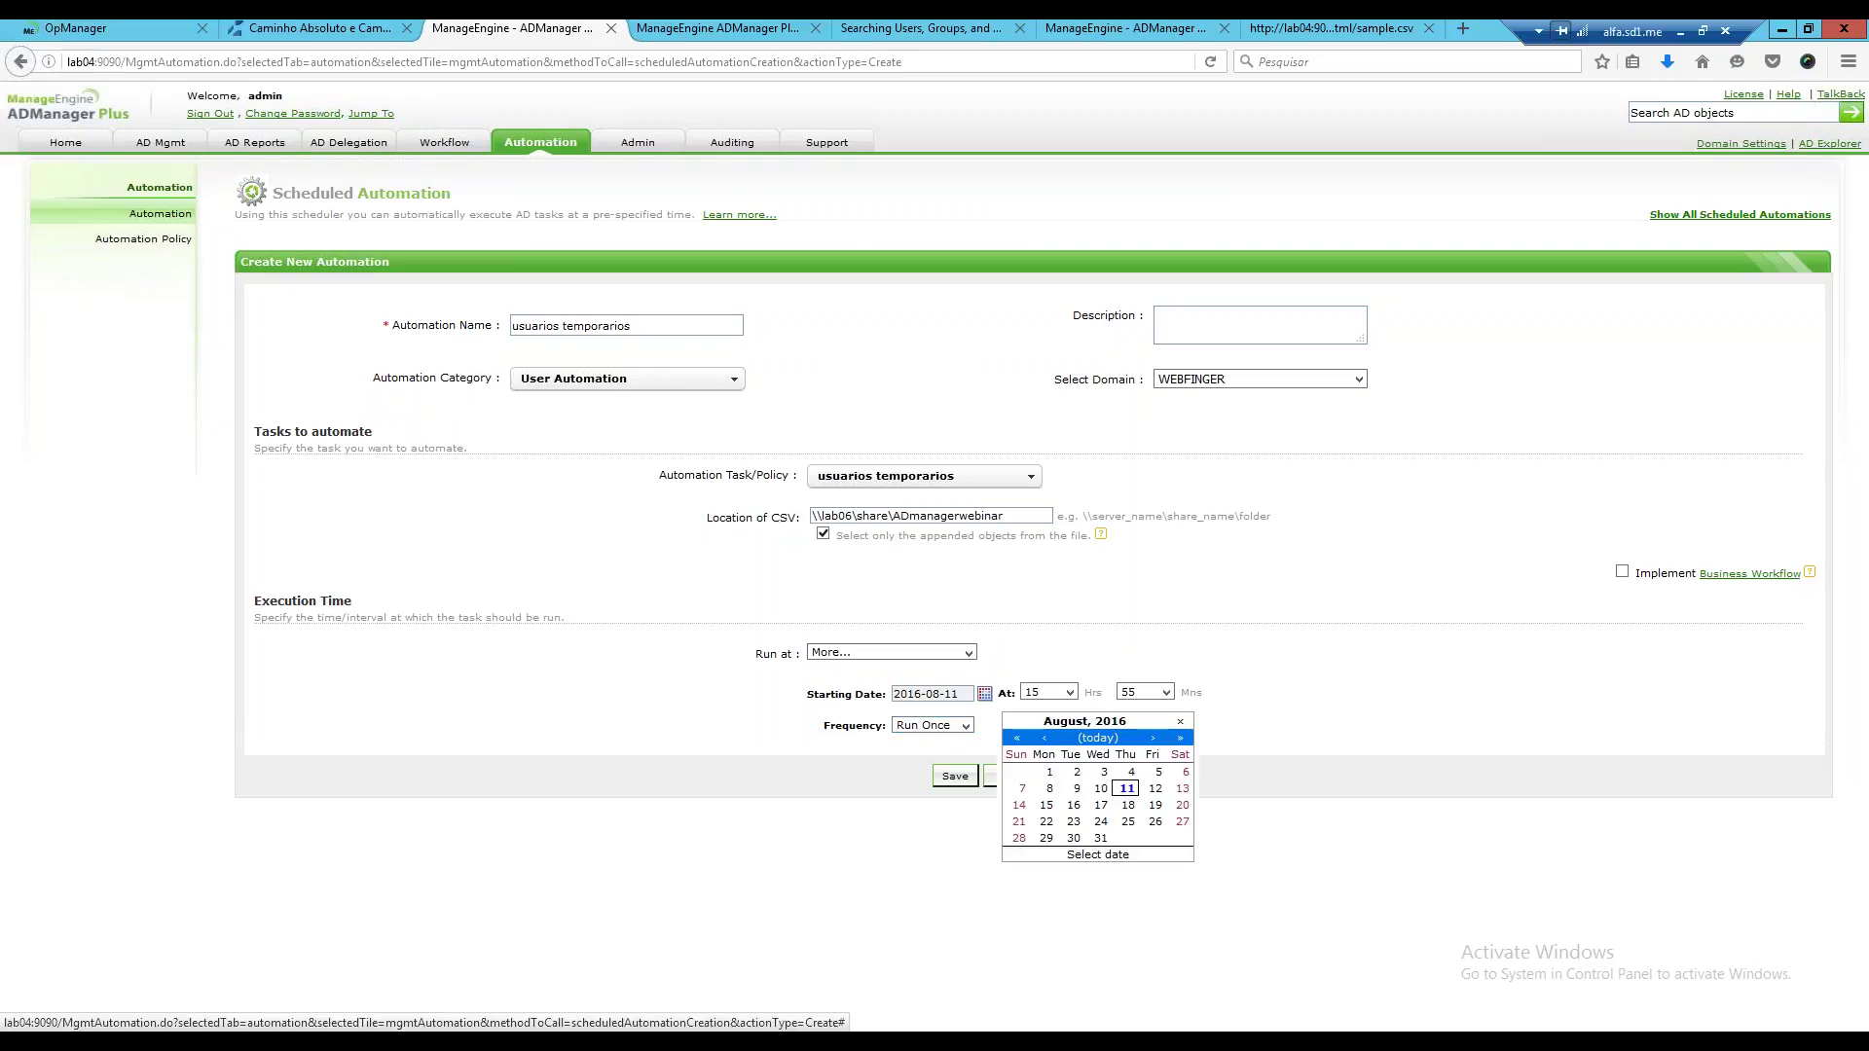
{"action": "left_click", "coordinate": [1128, 821]}
{"action": "left_click", "coordinate": [955, 775]}
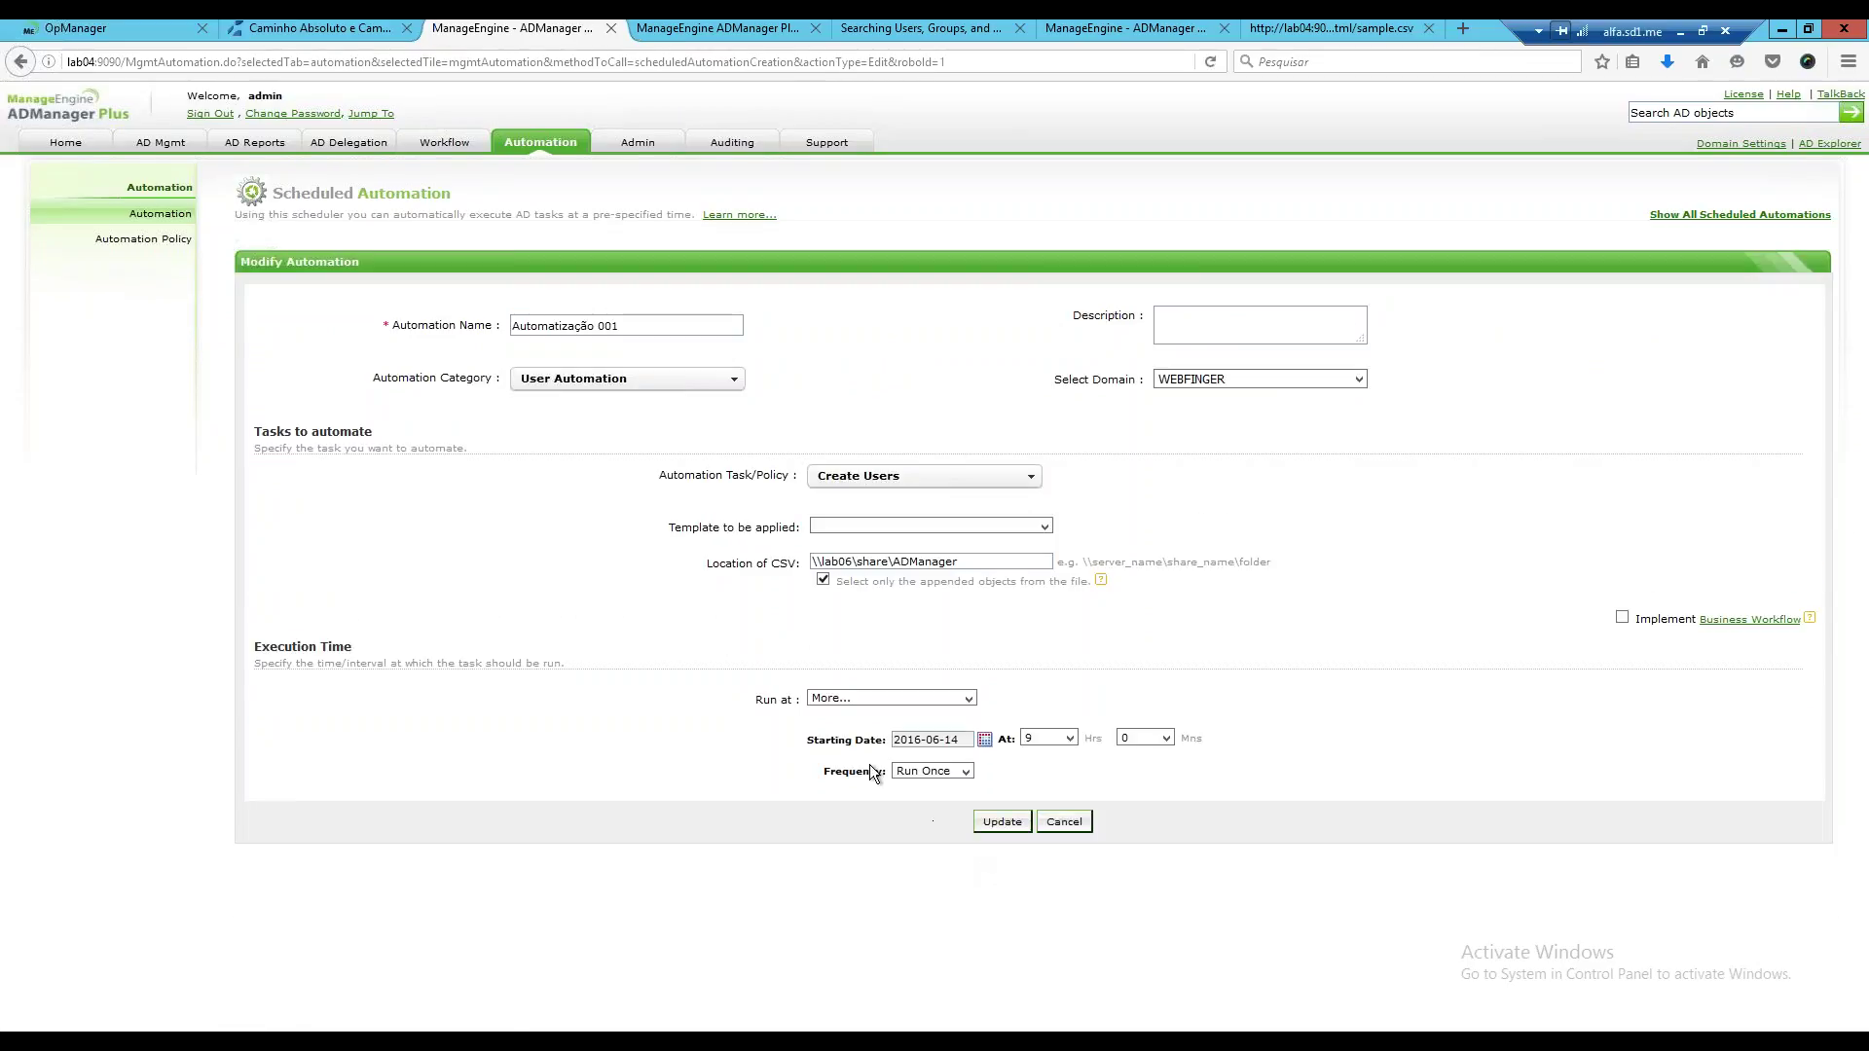
Cancel editing Automatização 001, confirm leaving, and begin a new automation.
{"action": "left_click", "coordinate": [1061, 825]}
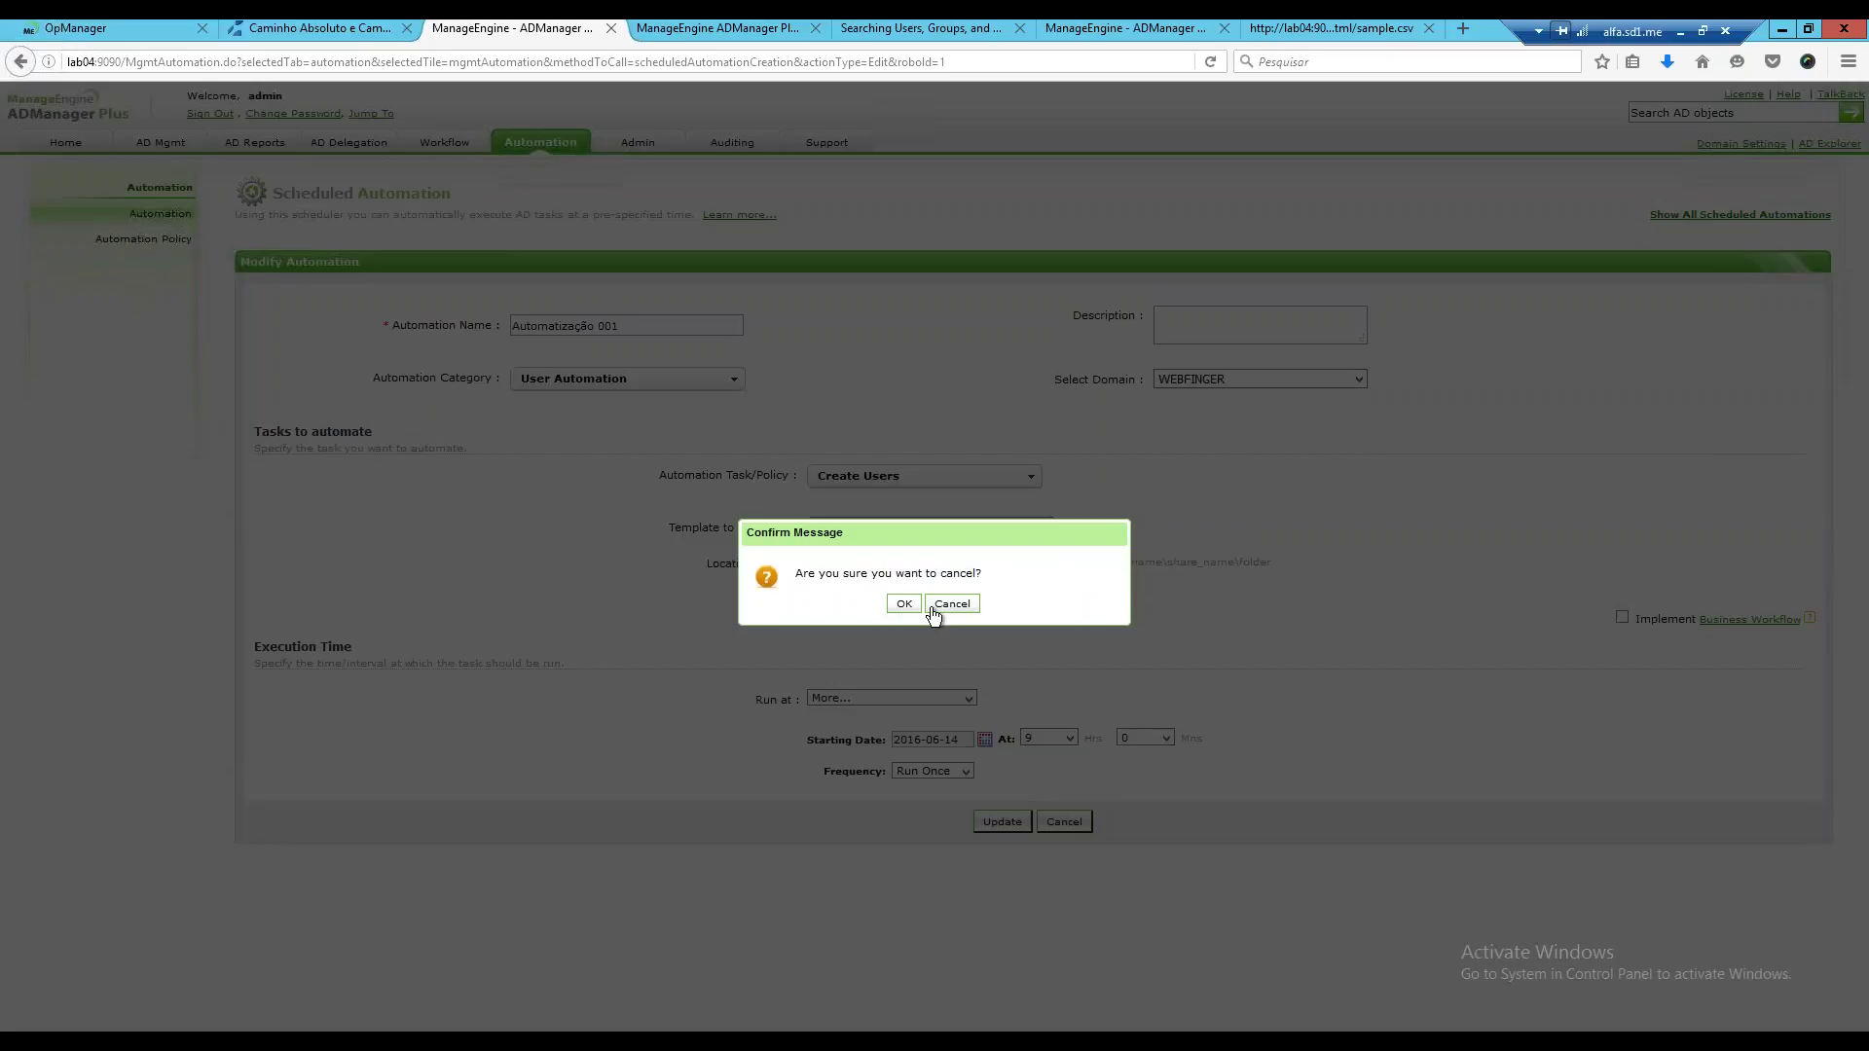
{"action": "left_click", "coordinate": [942, 607]}
{"action": "left_click", "coordinate": [1066, 823]}
{"action": "left_click", "coordinate": [904, 605]}
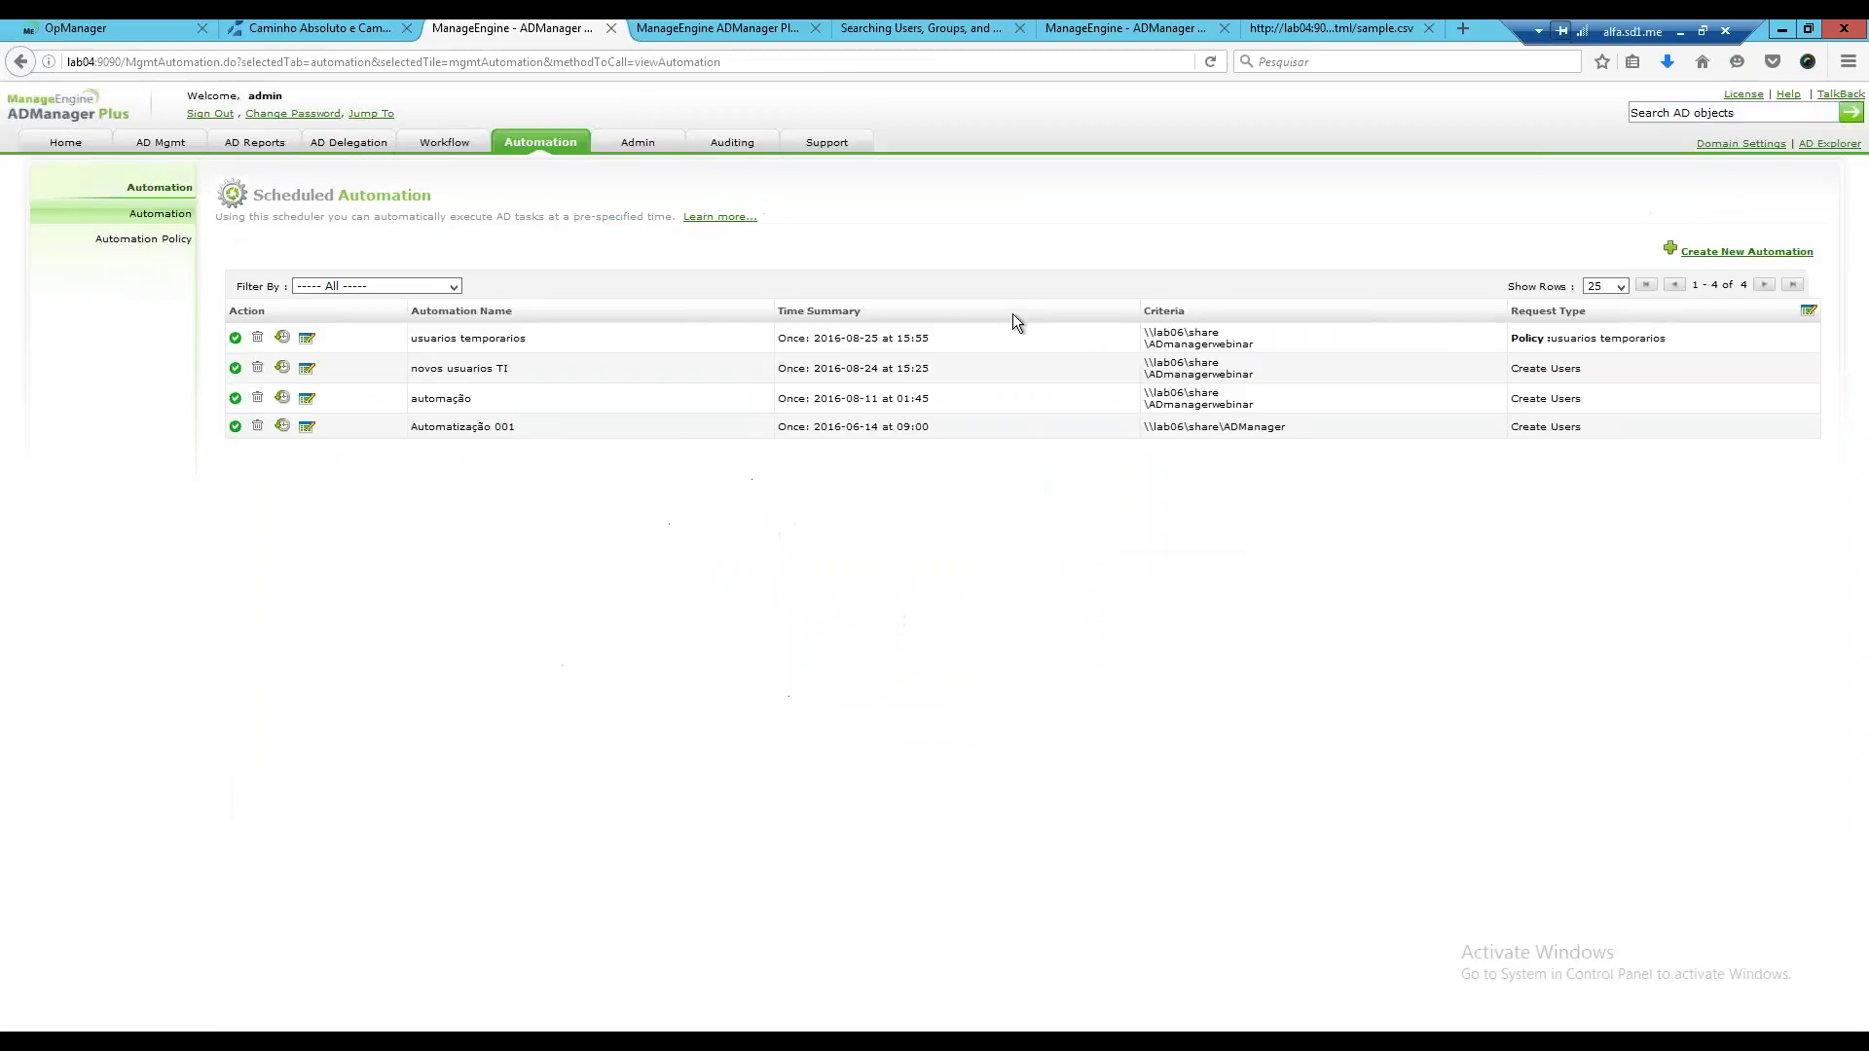
{"action": "left_click", "coordinate": [1727, 253]}
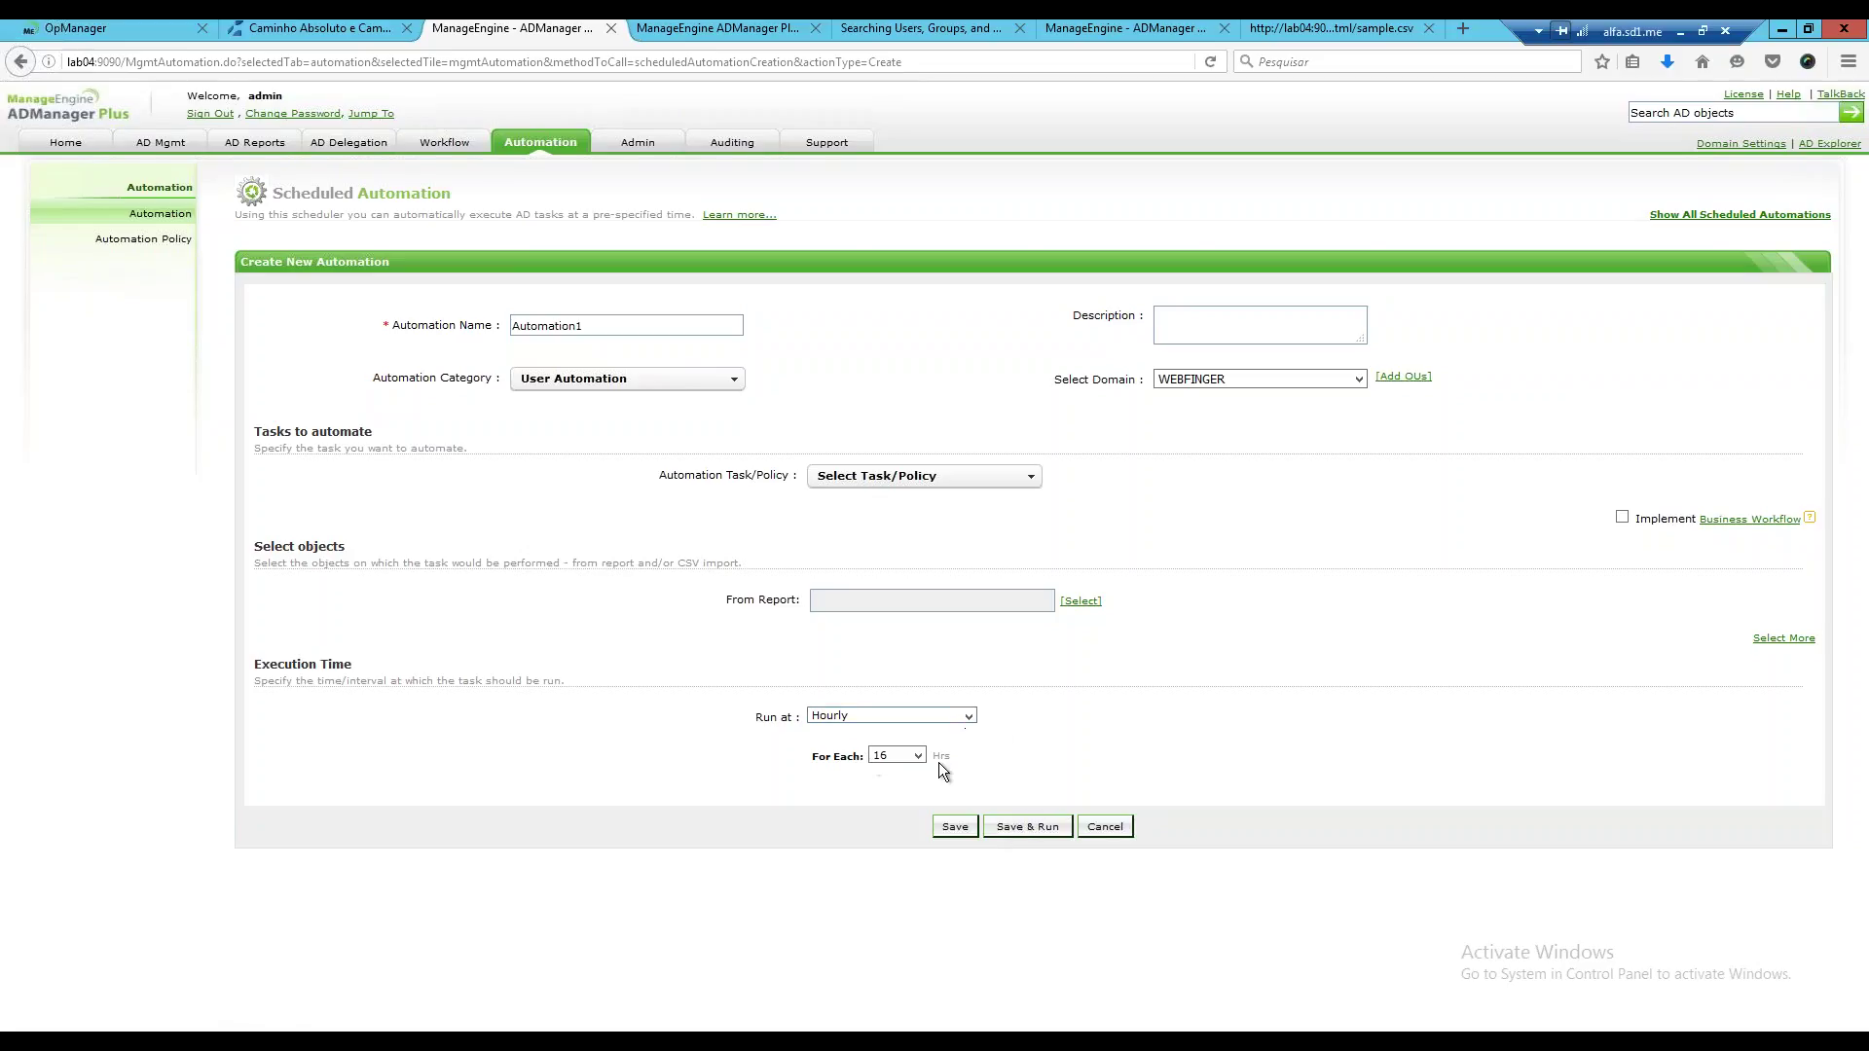
Keep Run at on Hourly and settle on Enable Users after trying Disable Users and Create Users.
{"action": "left_click", "coordinate": [967, 721]}
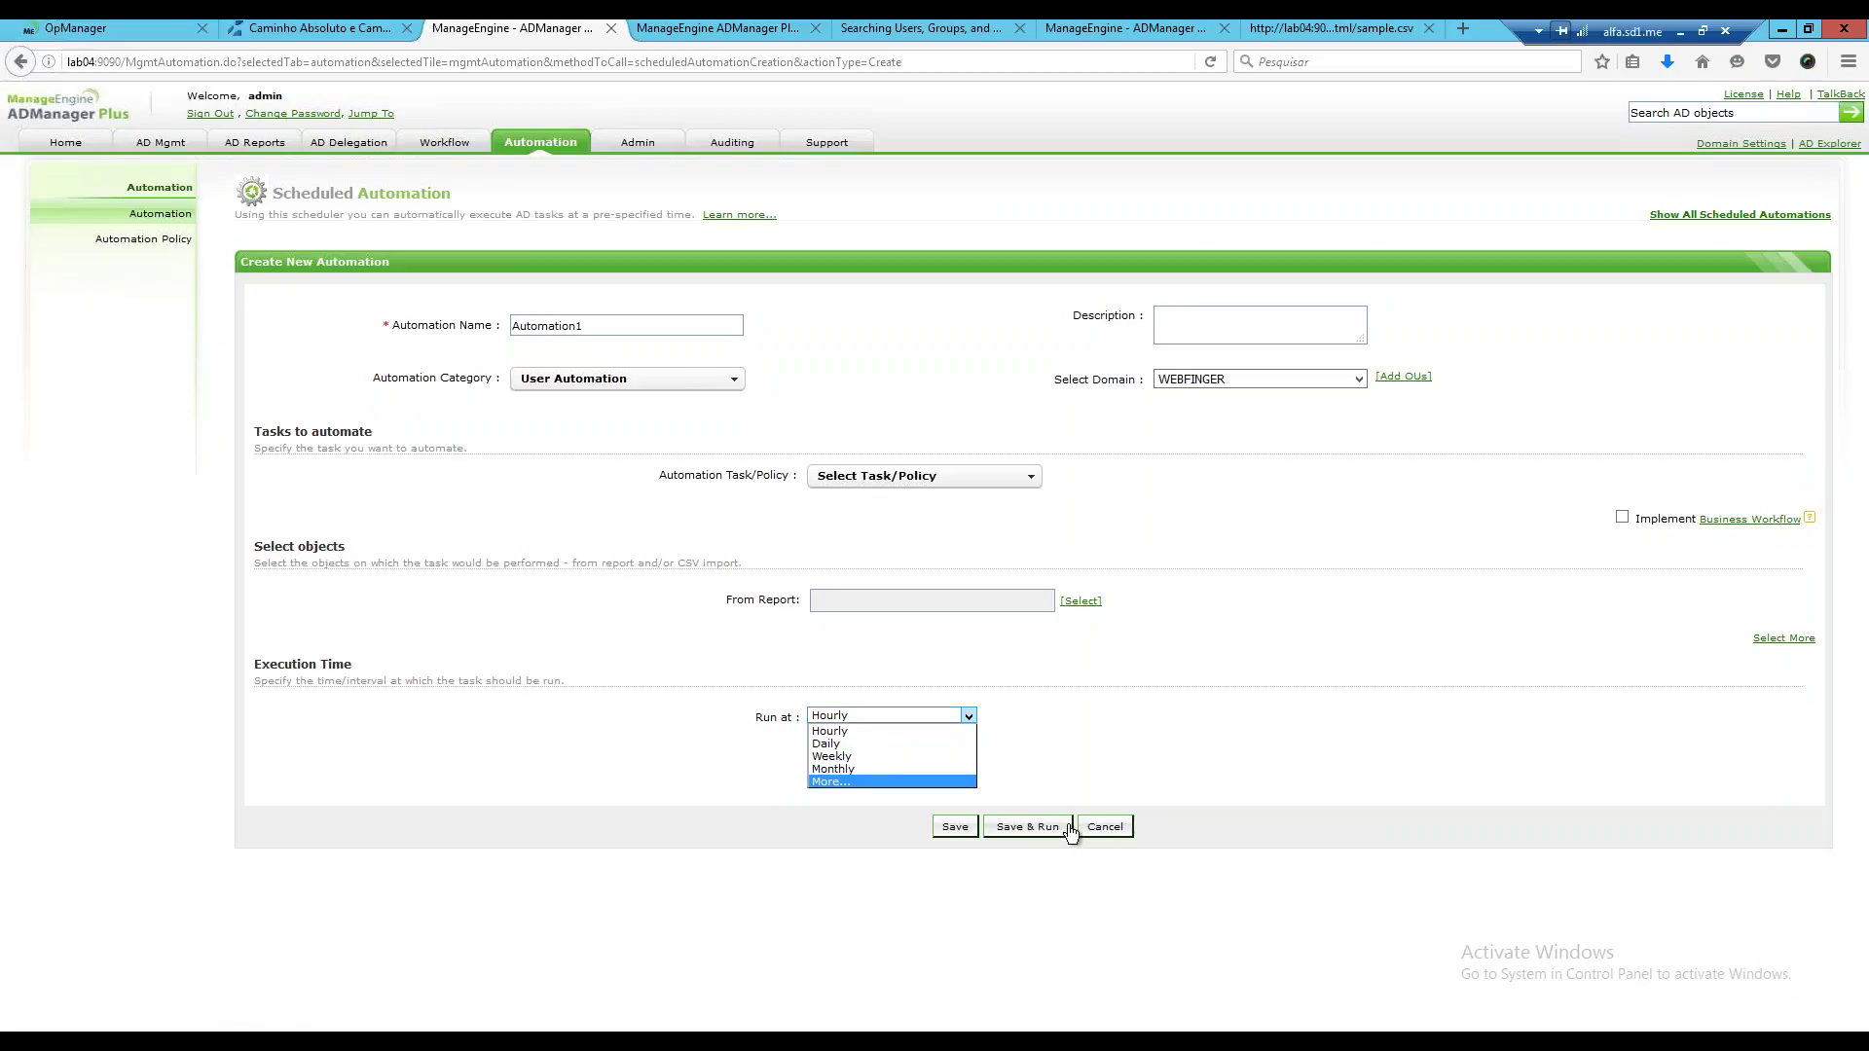
{"action": "left_click", "coordinate": [1101, 717]}
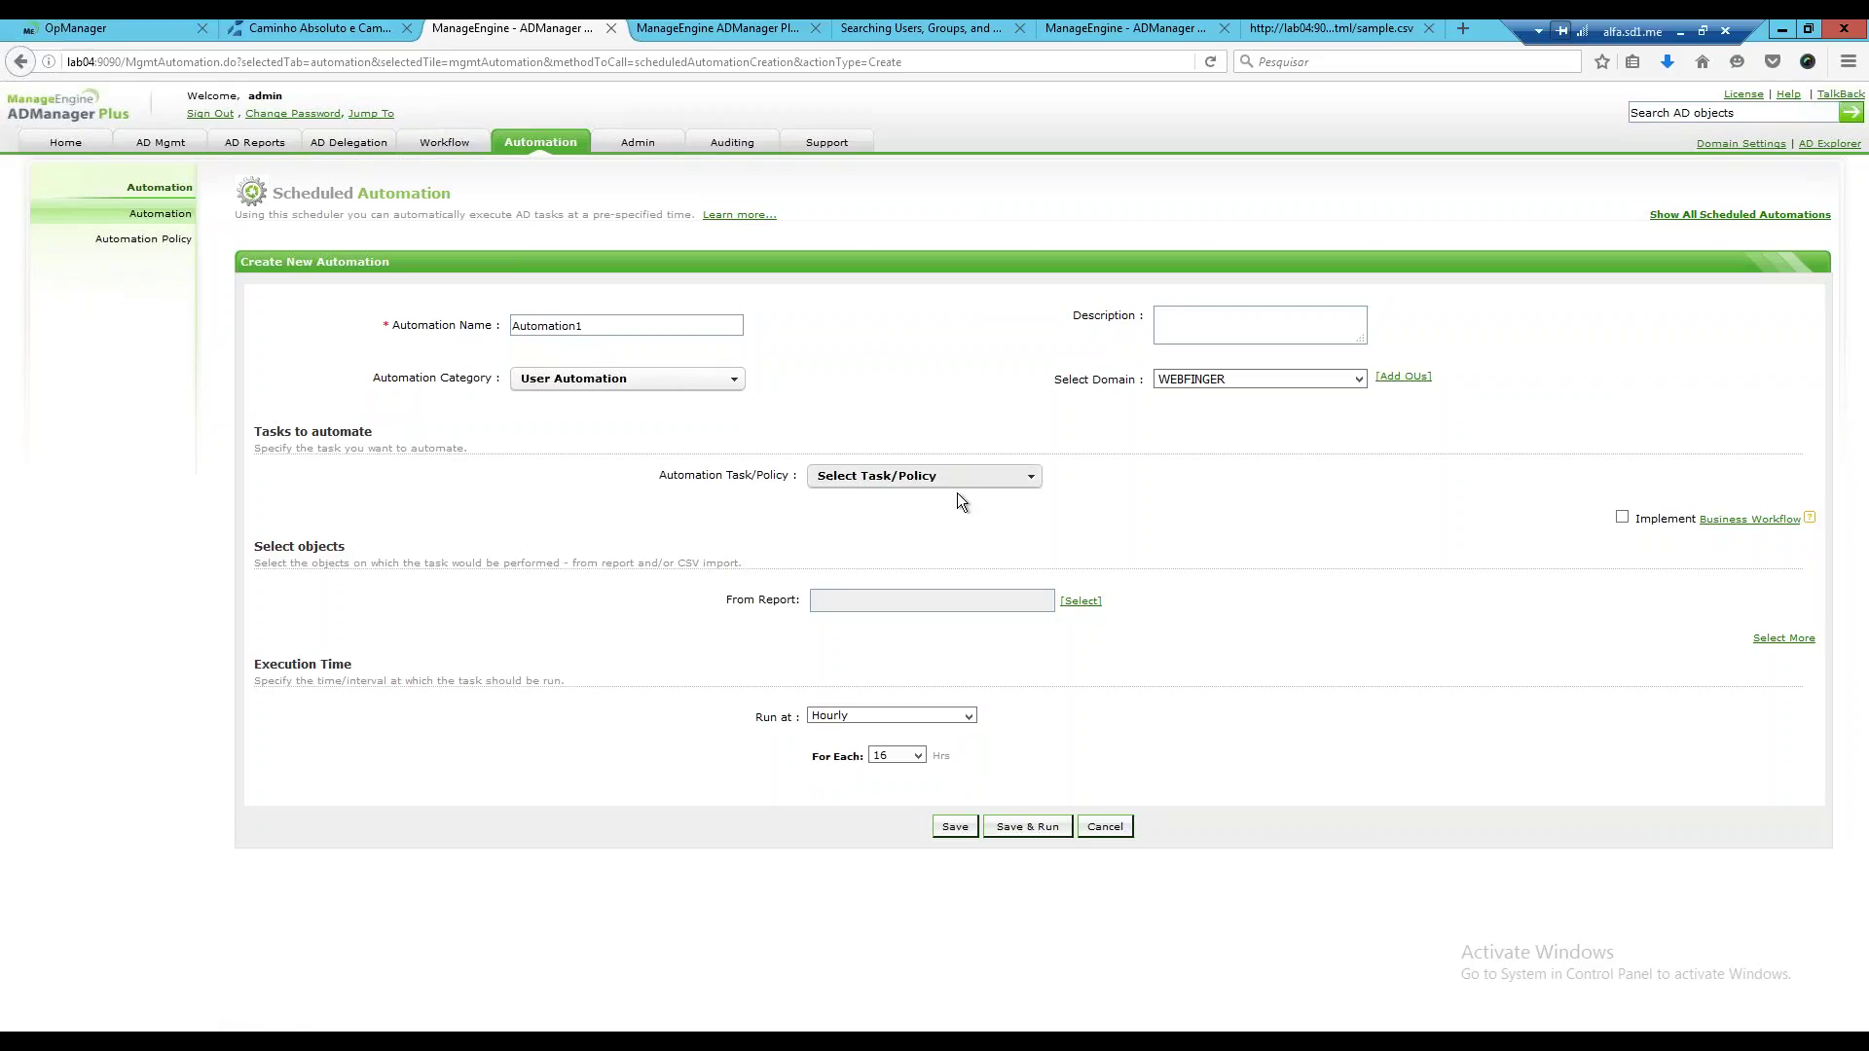
{"action": "left_click", "coordinate": [1019, 483]}
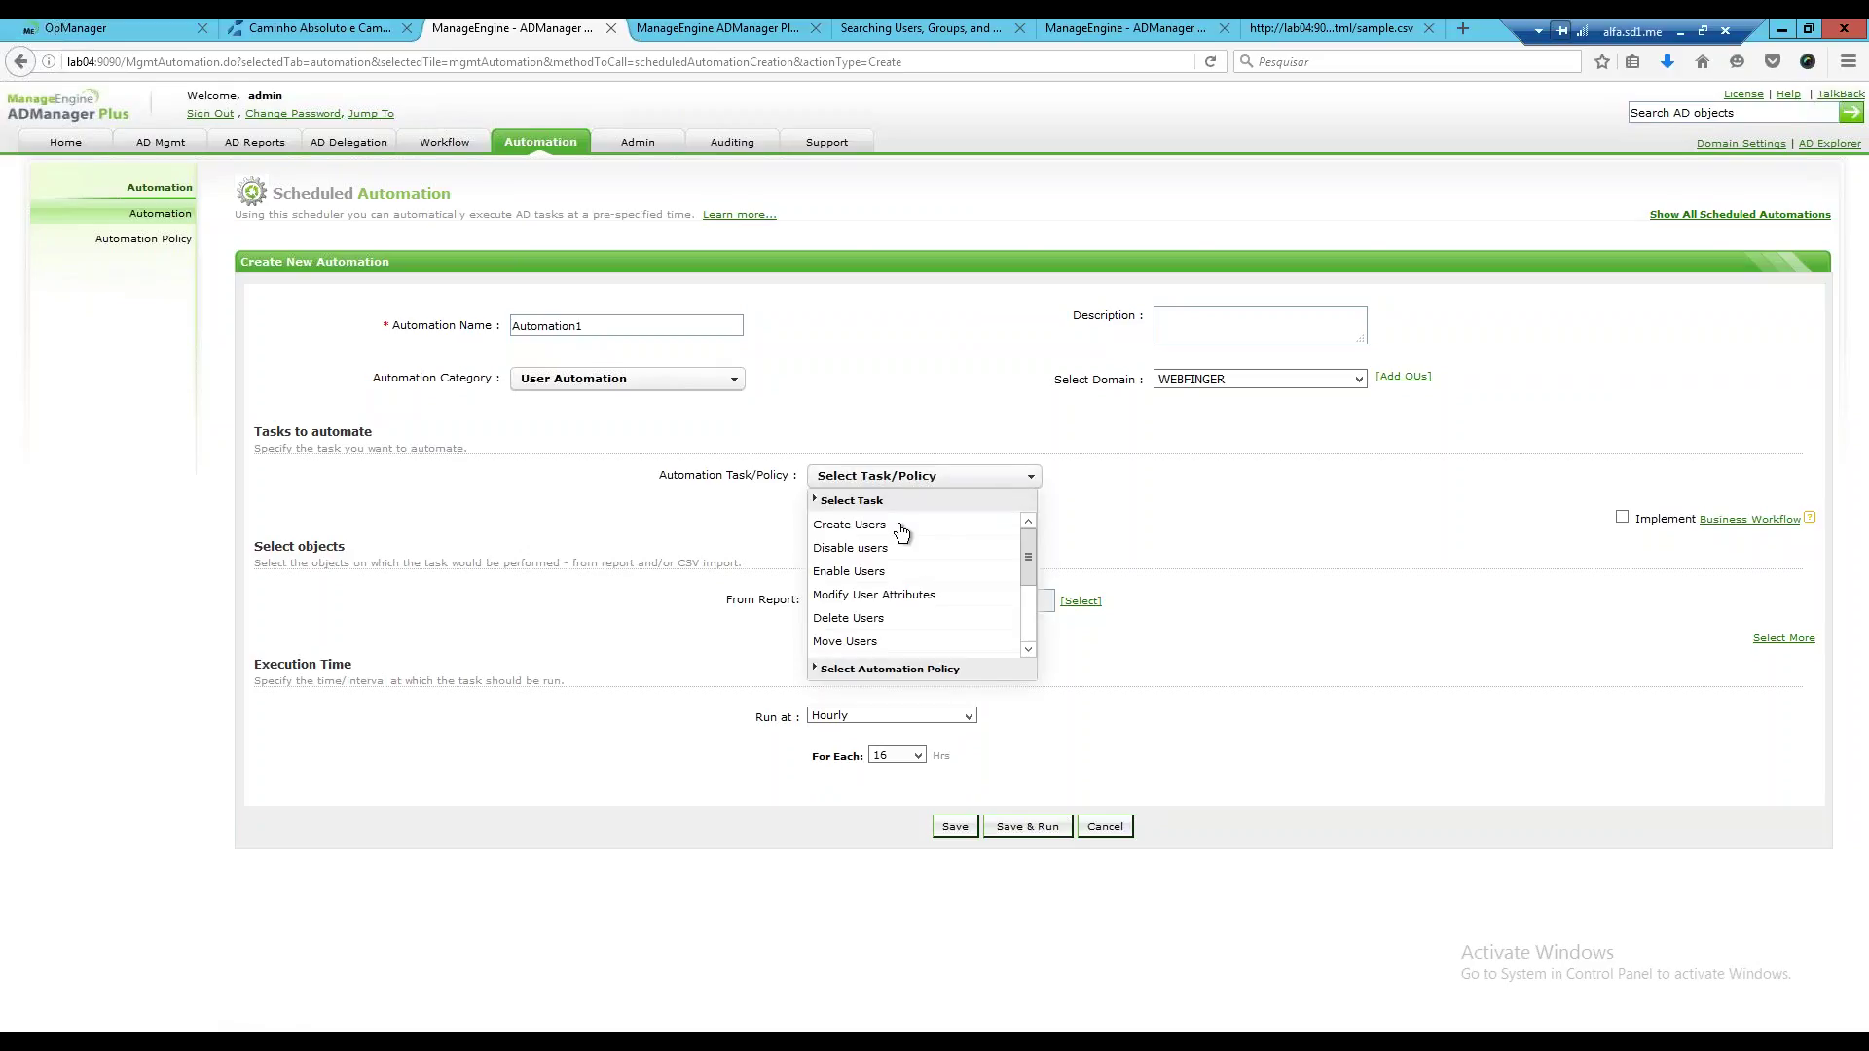
{"action": "left_click", "coordinate": [879, 553]}
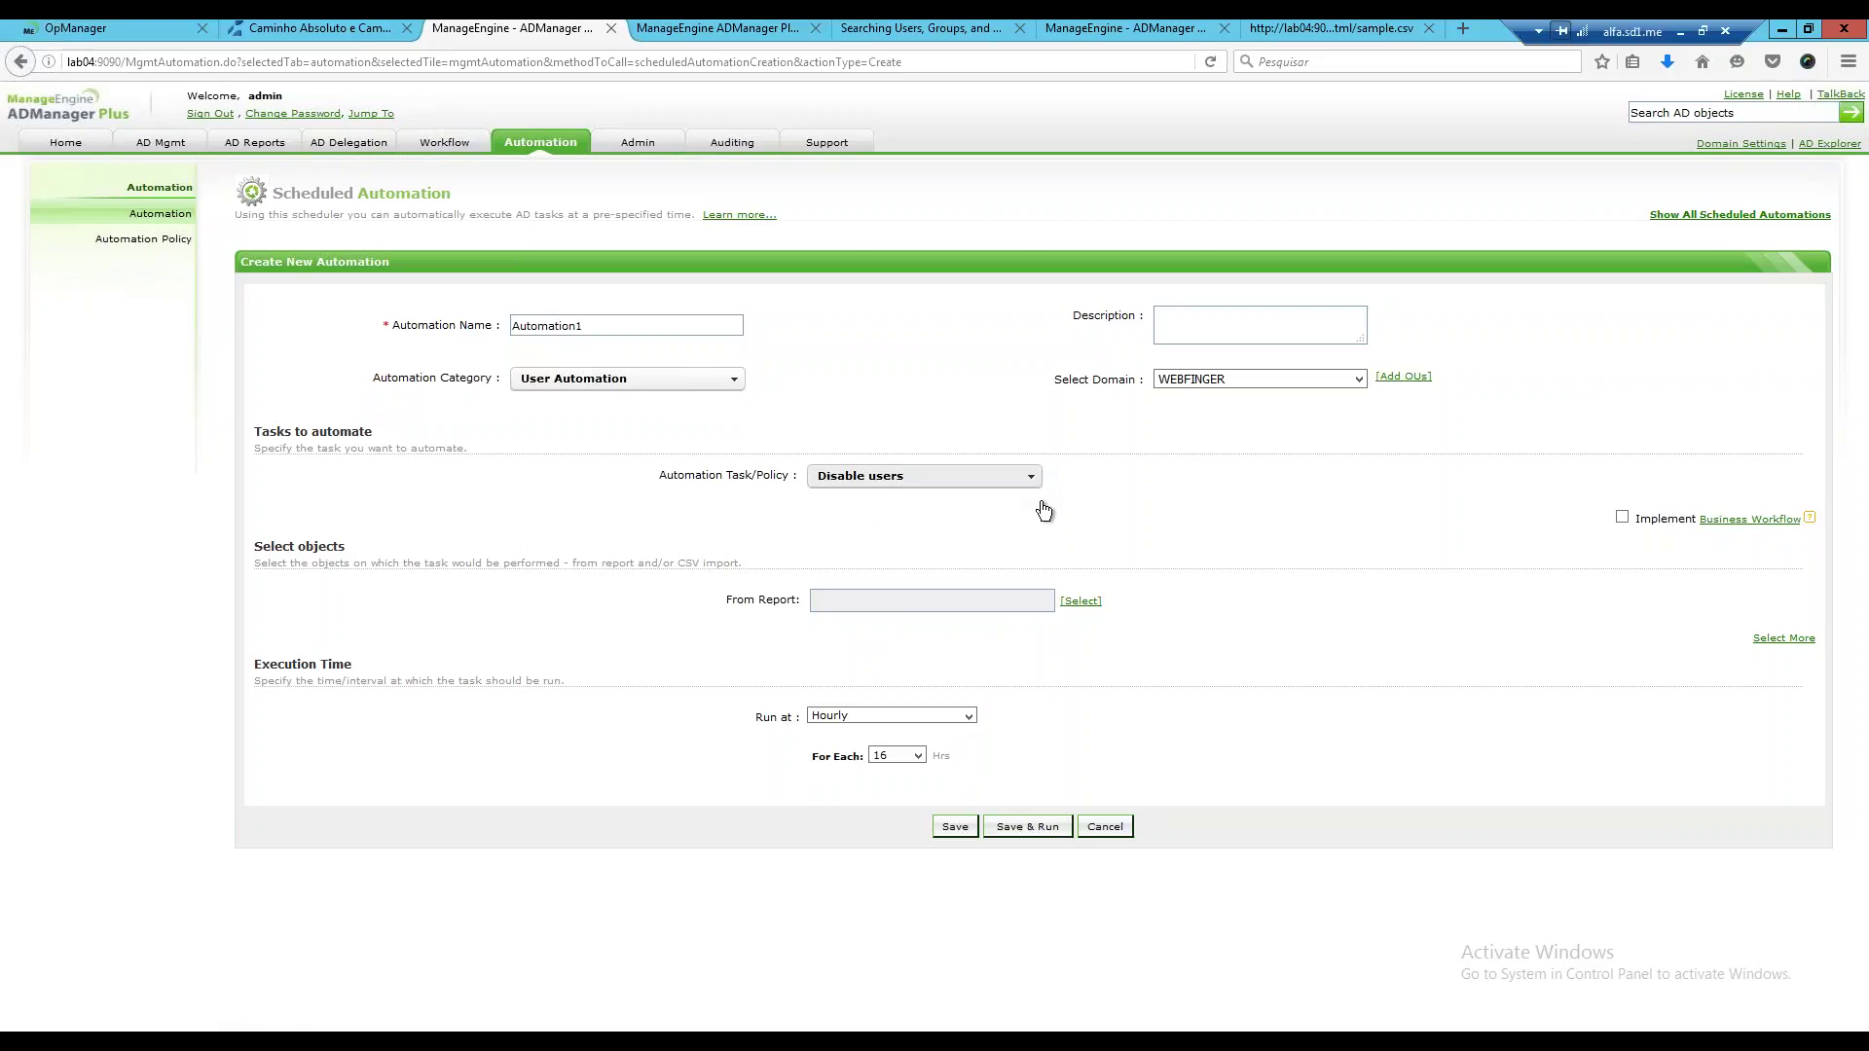
{"action": "left_click", "coordinate": [1019, 476]}
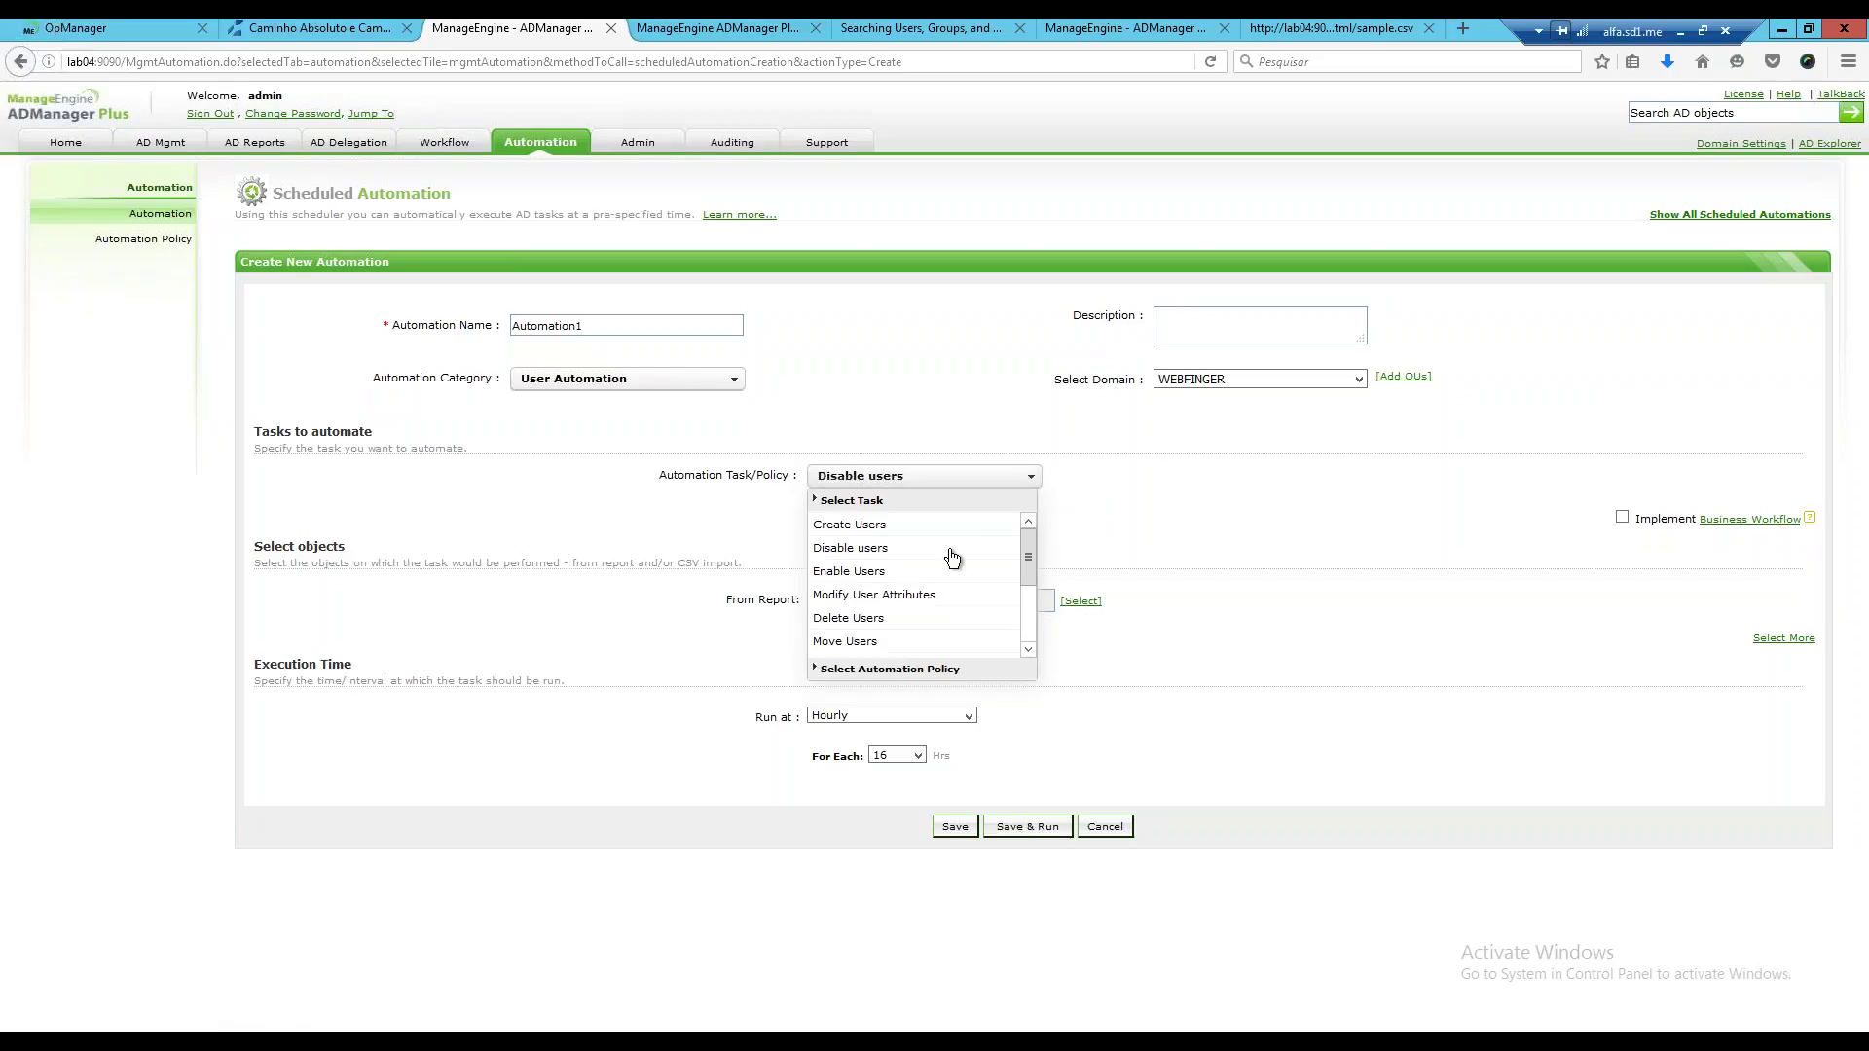
{"action": "left_click", "coordinate": [890, 550]}
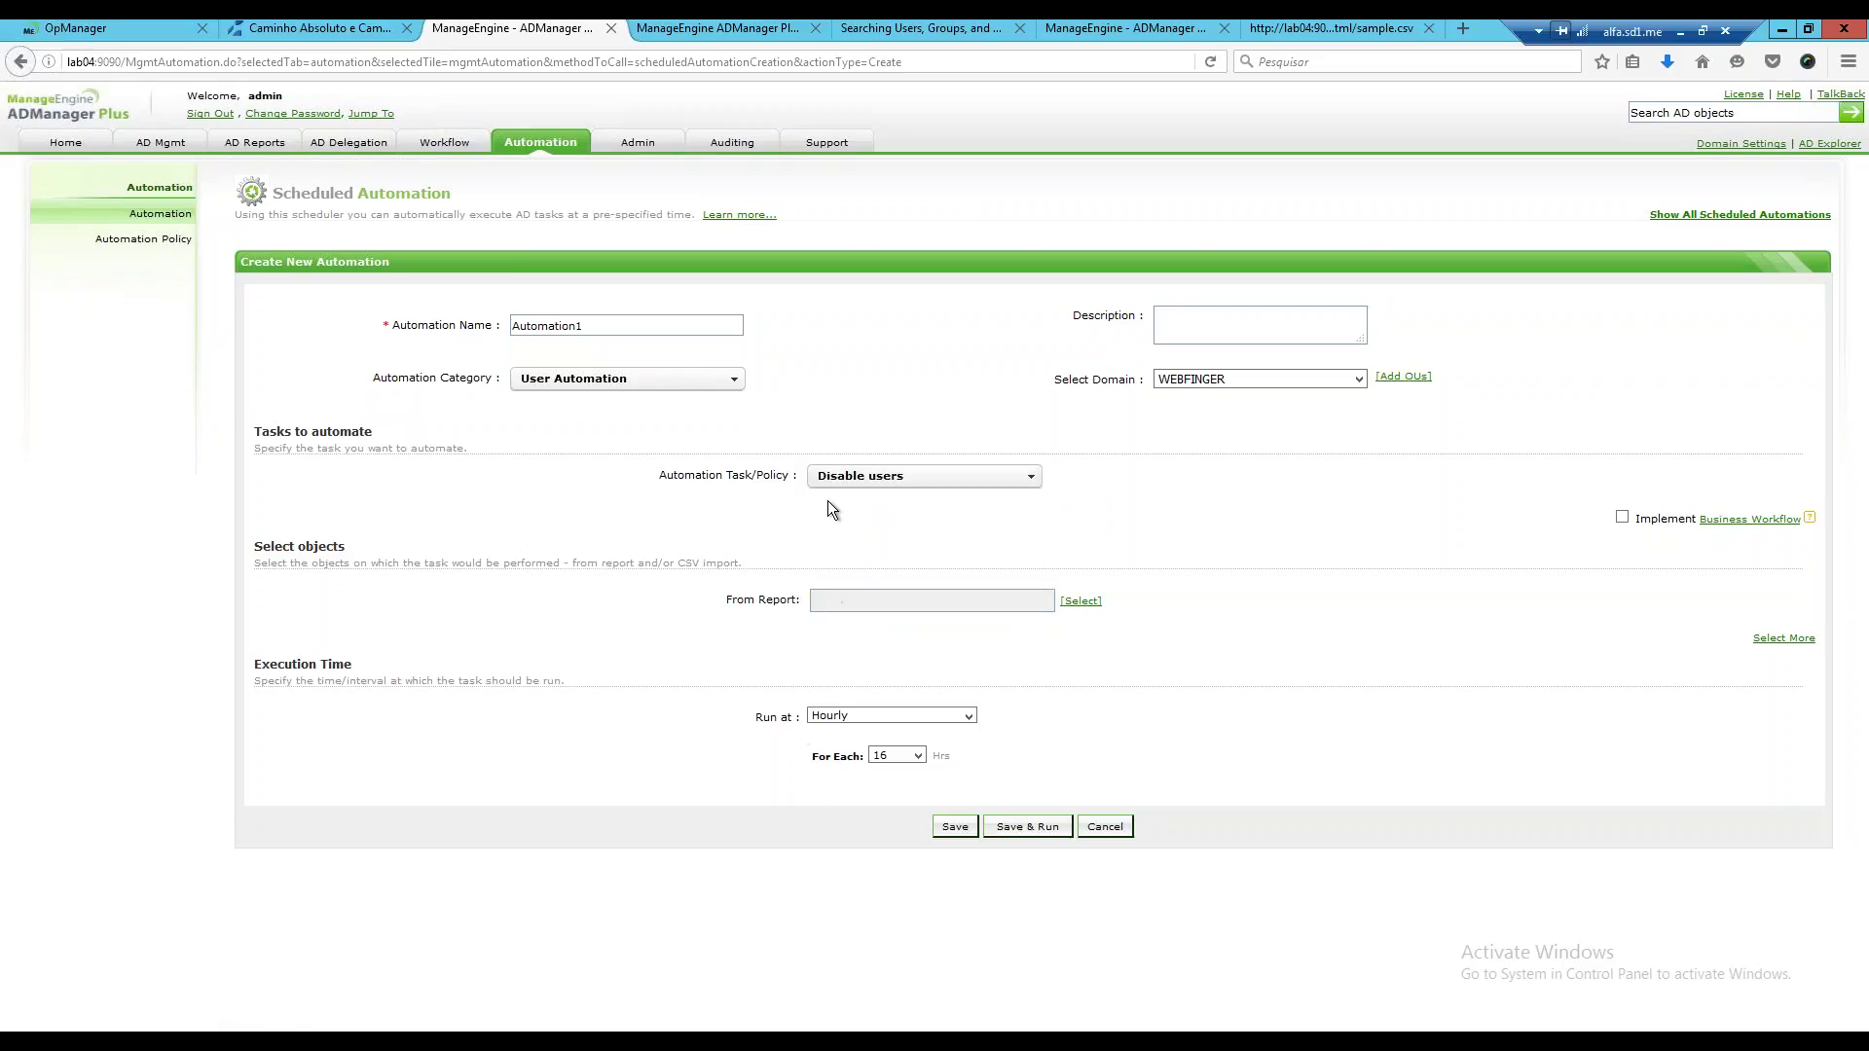
{"action": "left_click", "coordinate": [971, 480]}
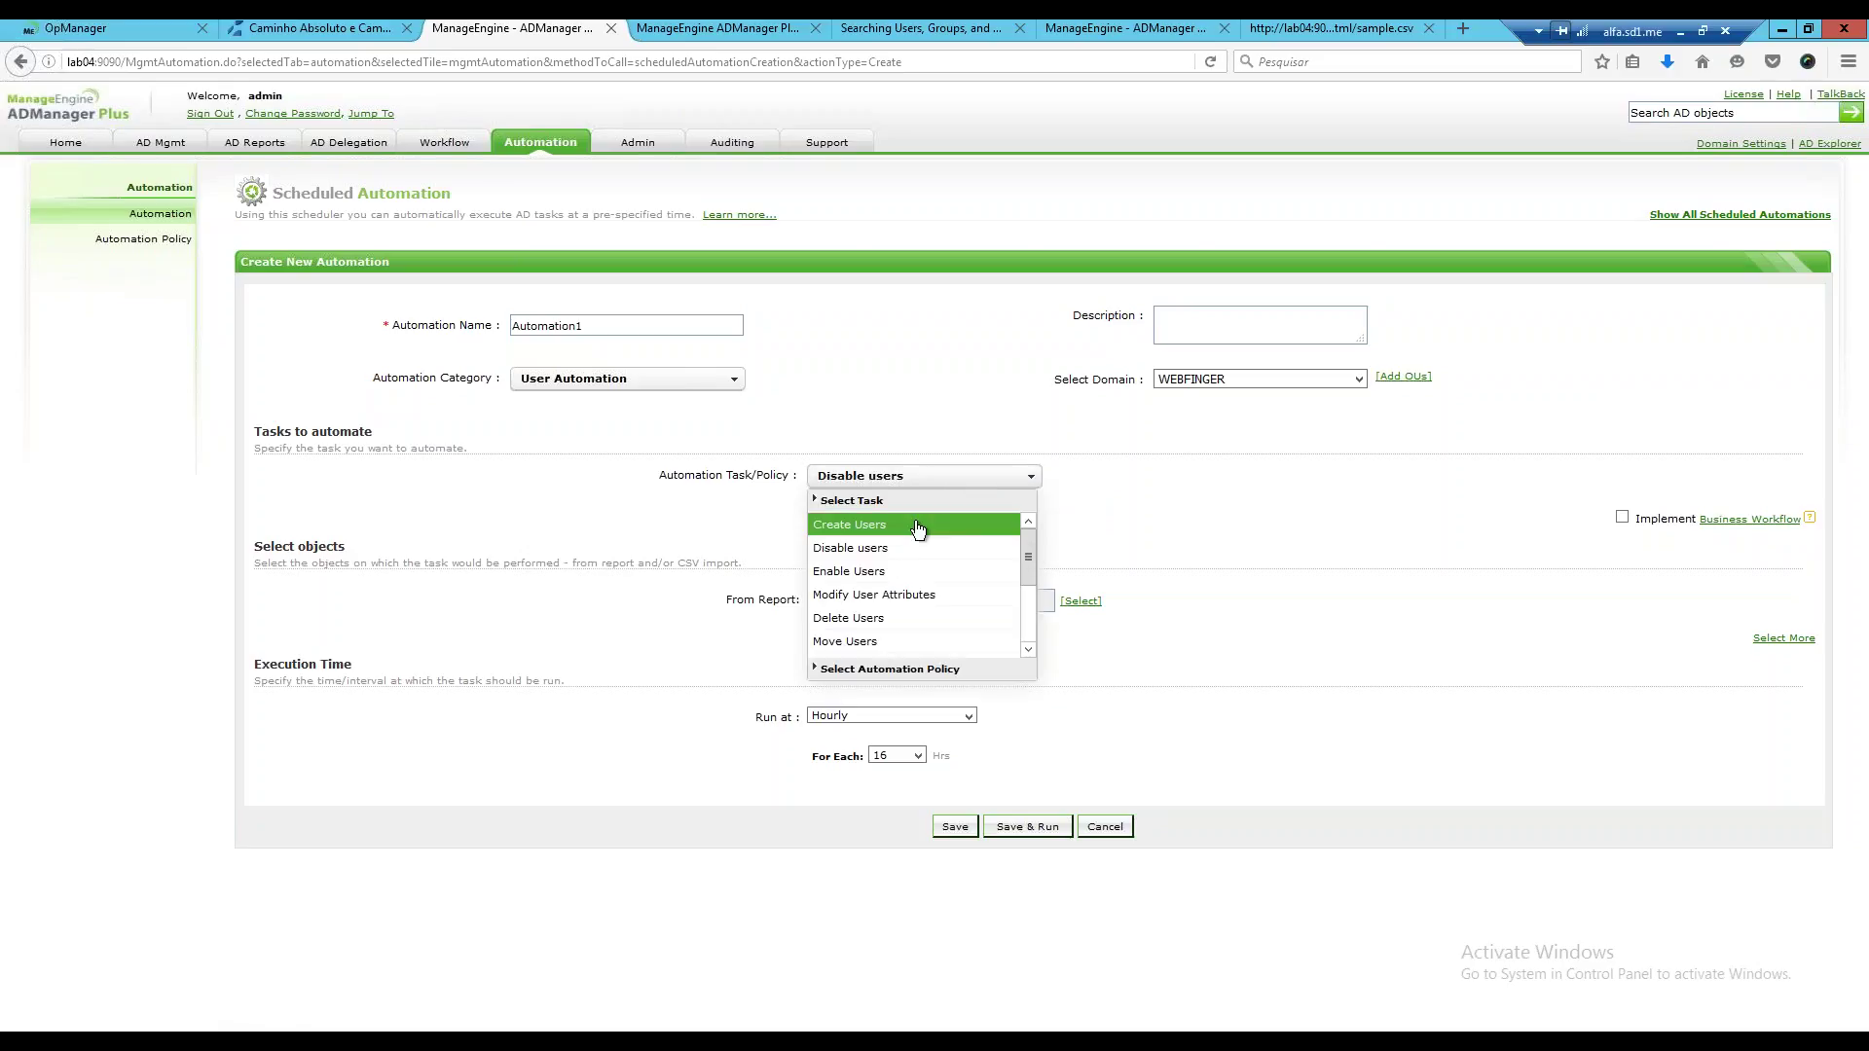
{"action": "left_click", "coordinate": [917, 527]}
{"action": "left_click", "coordinate": [998, 477]}
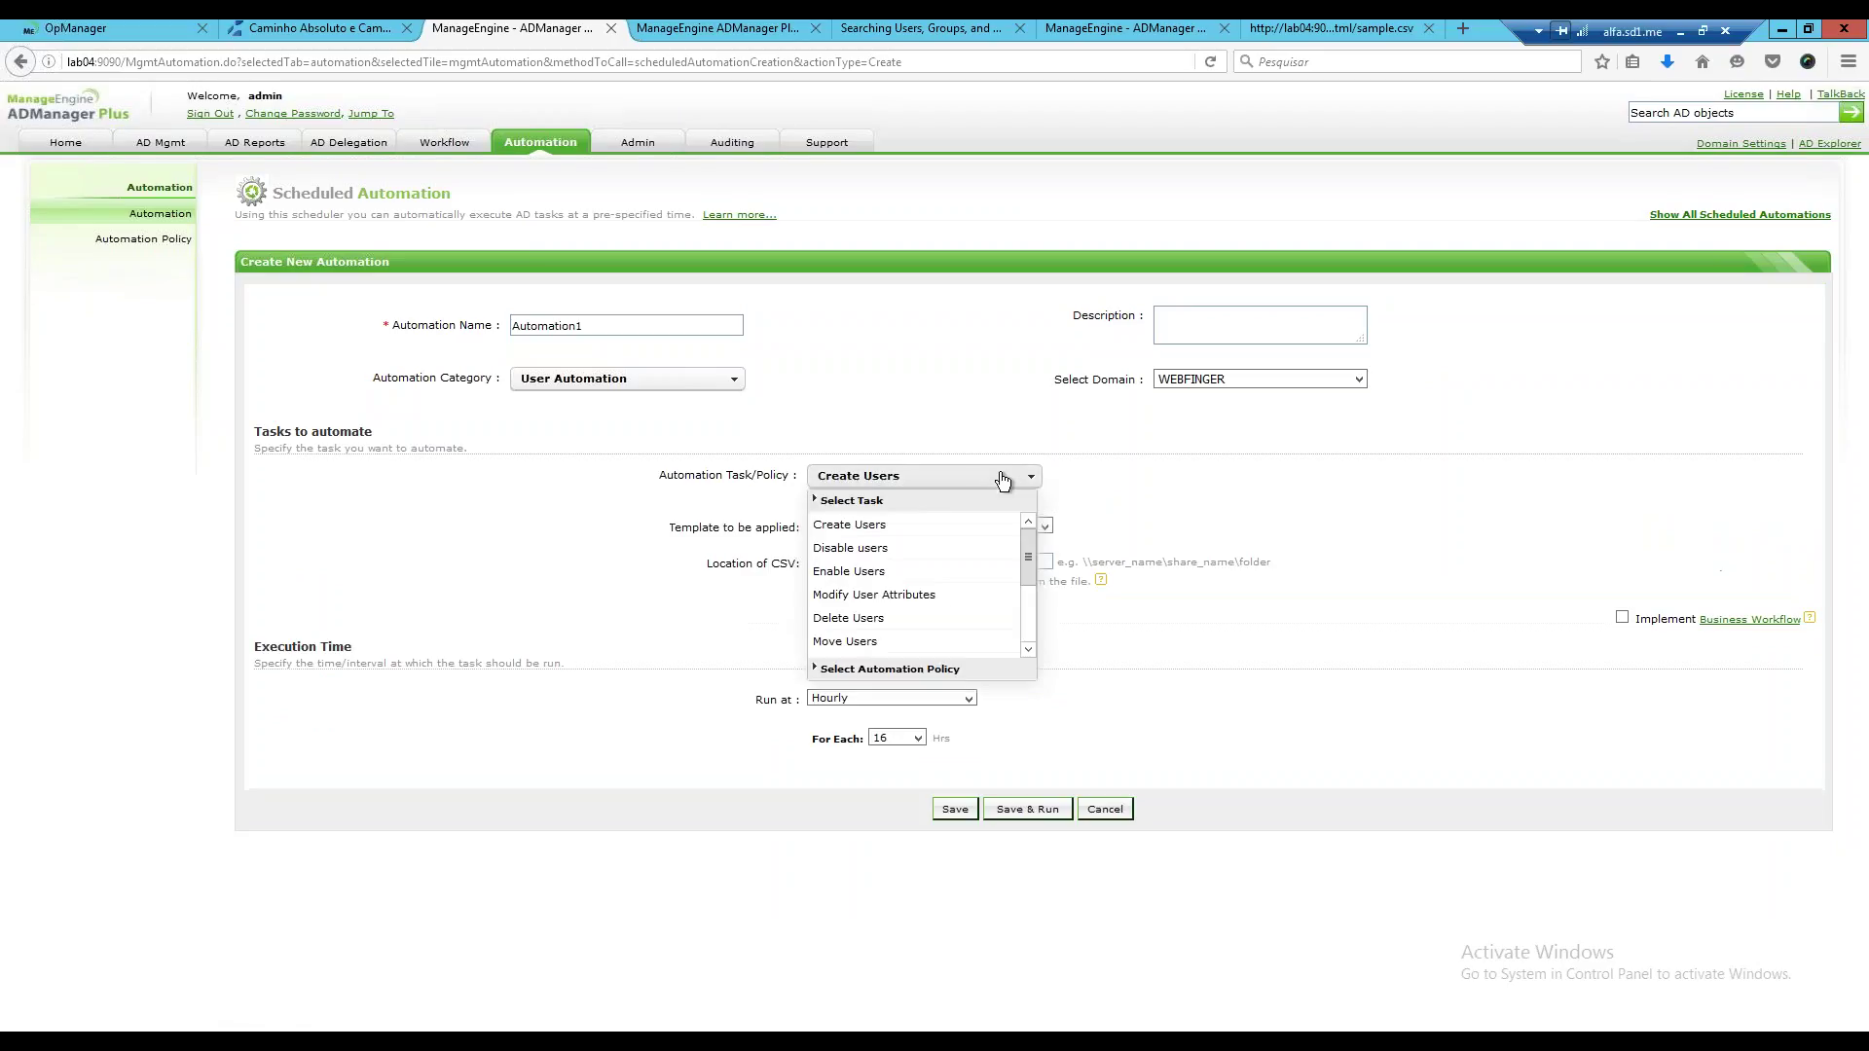
{"action": "left_click", "coordinate": [905, 575]}
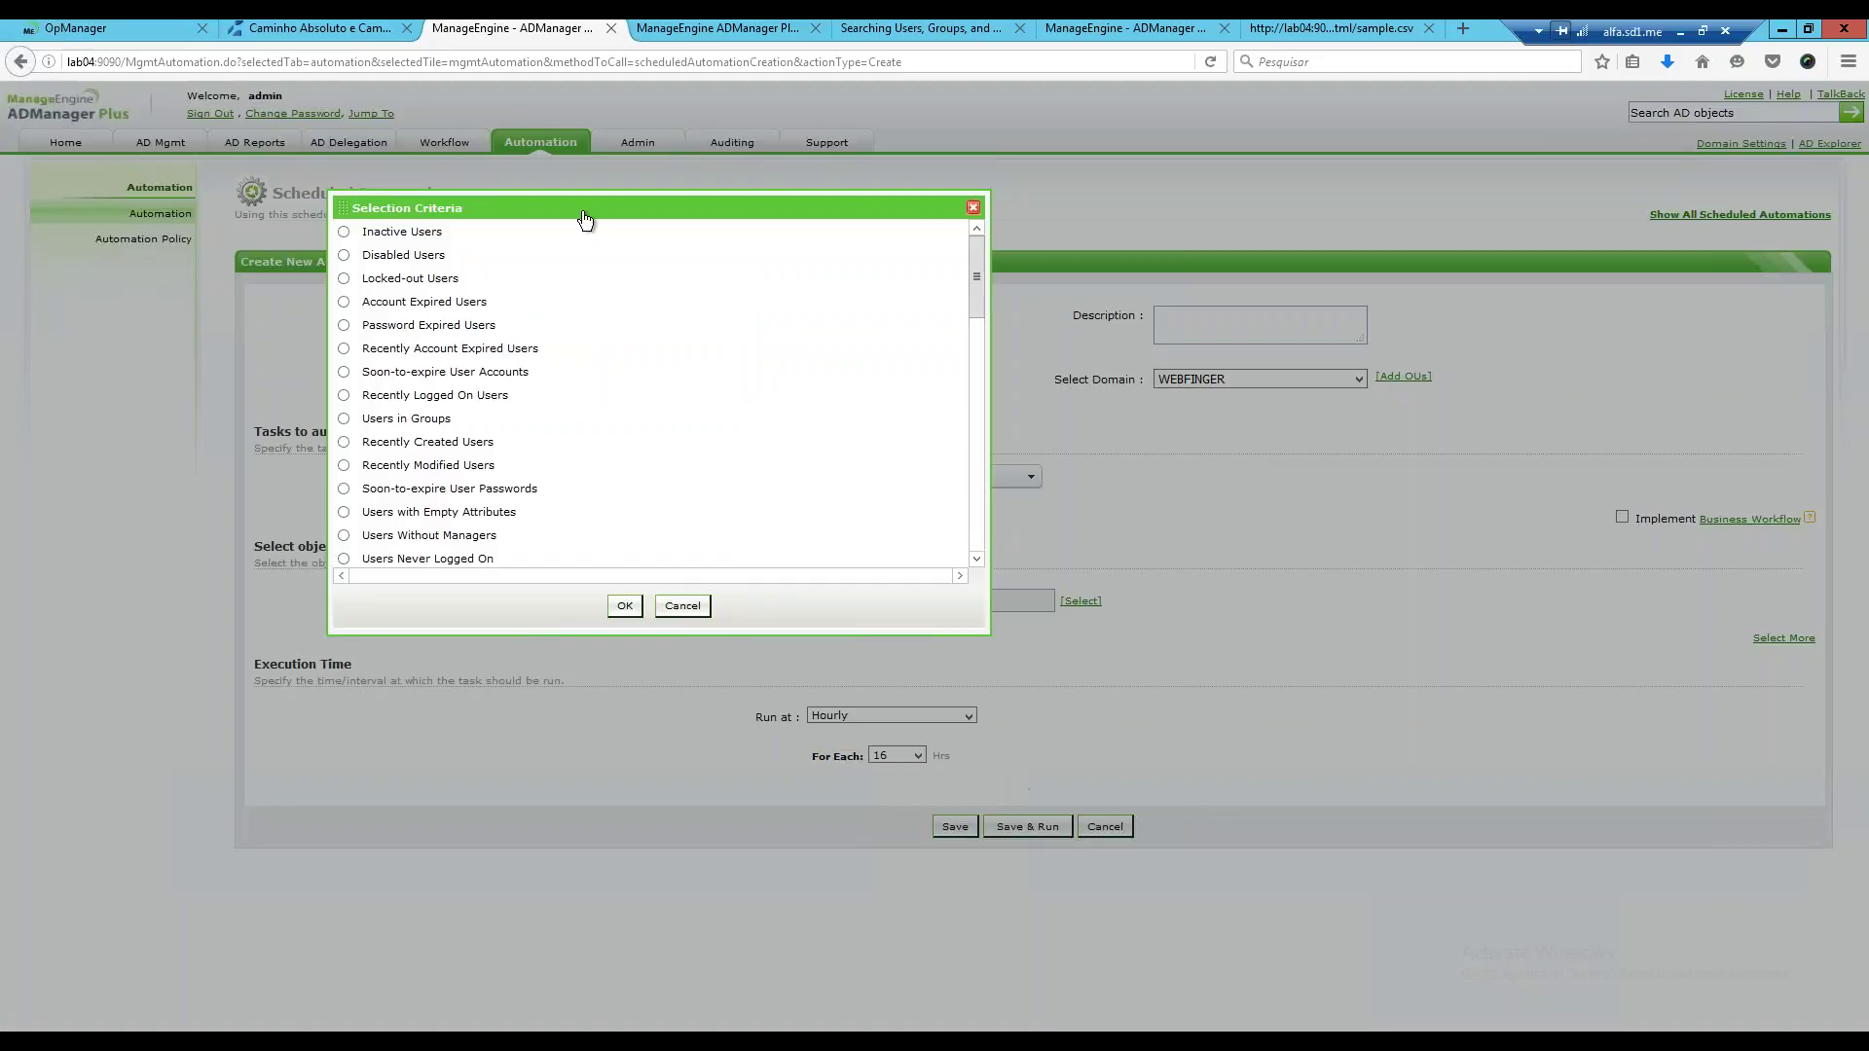
Set Inactive Users to 120 days, pick the Disabled Users report, and add a condition row.
{"action": "left_click_drag", "start_coordinate": [584, 218], "coordinate": [806, 245]}
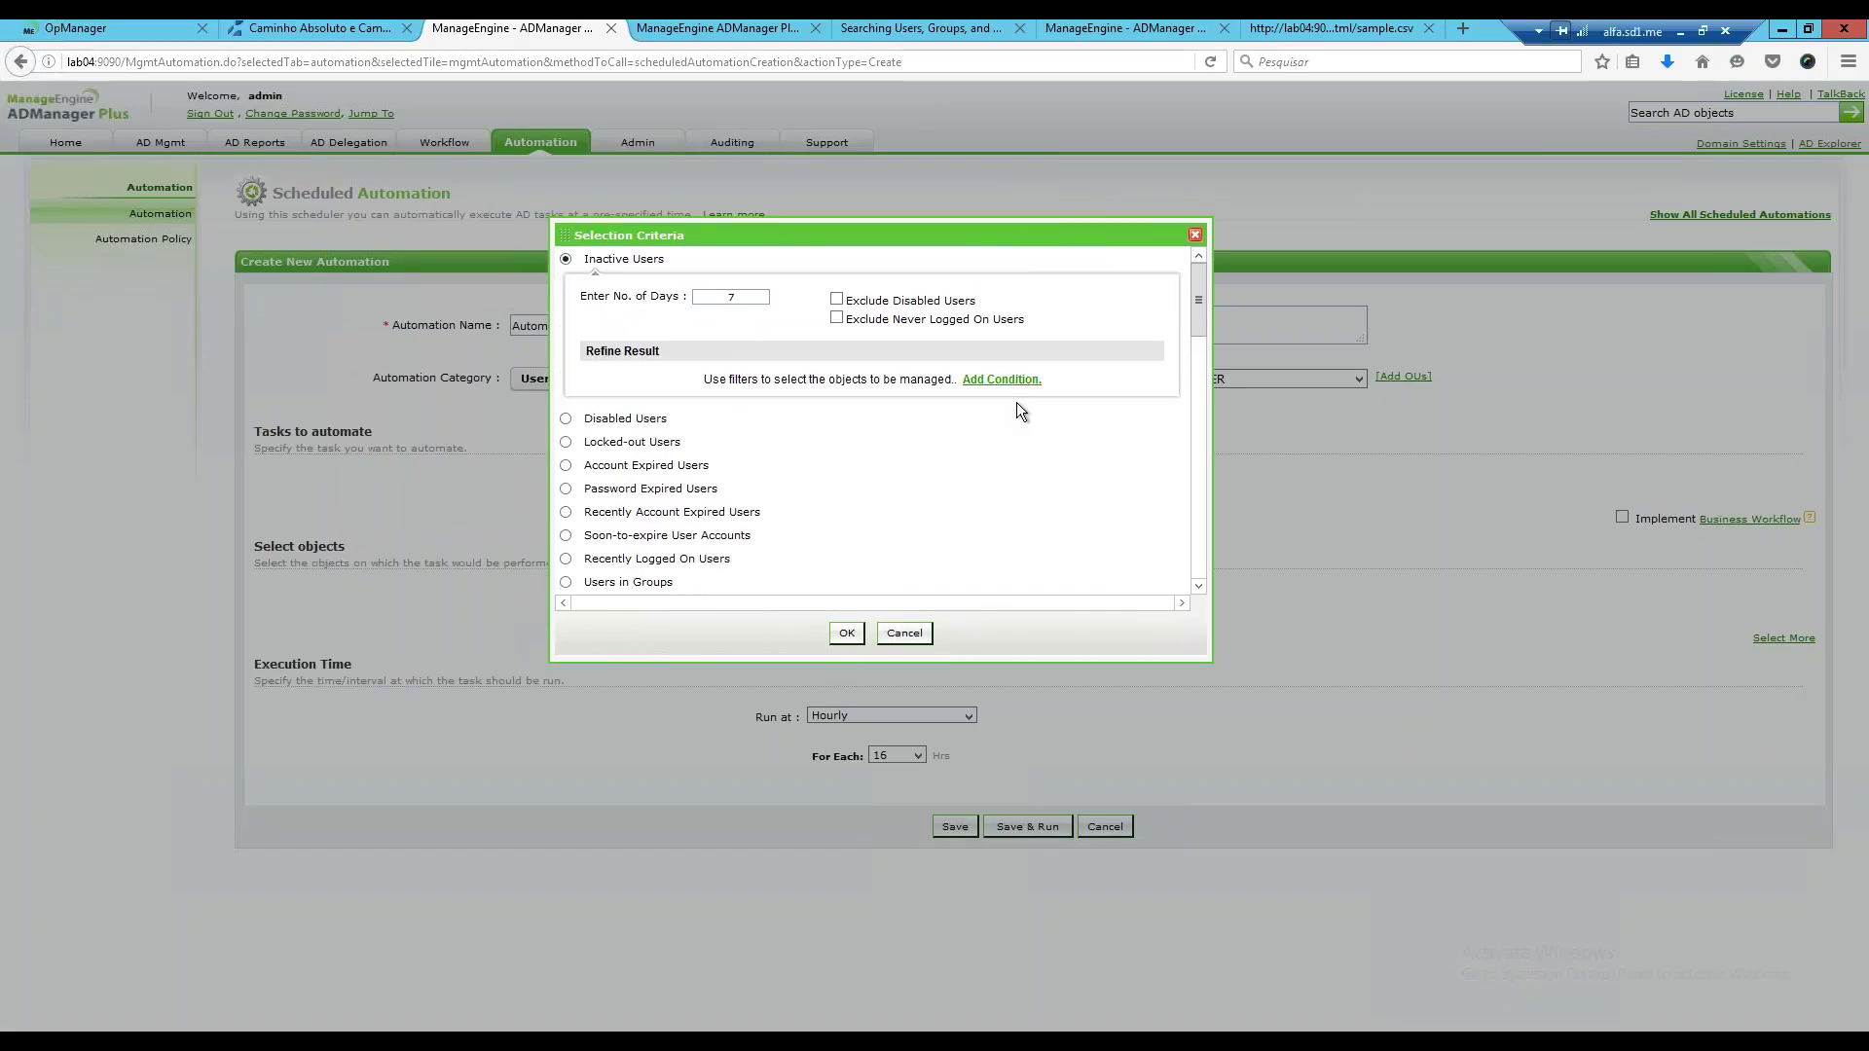
{"action": "double_click", "coordinate": [731, 296]}
{"action": "type", "text": "120"}
{"action": "left_click_drag", "start_coordinate": [944, 254], "coordinate": [973, 336]}
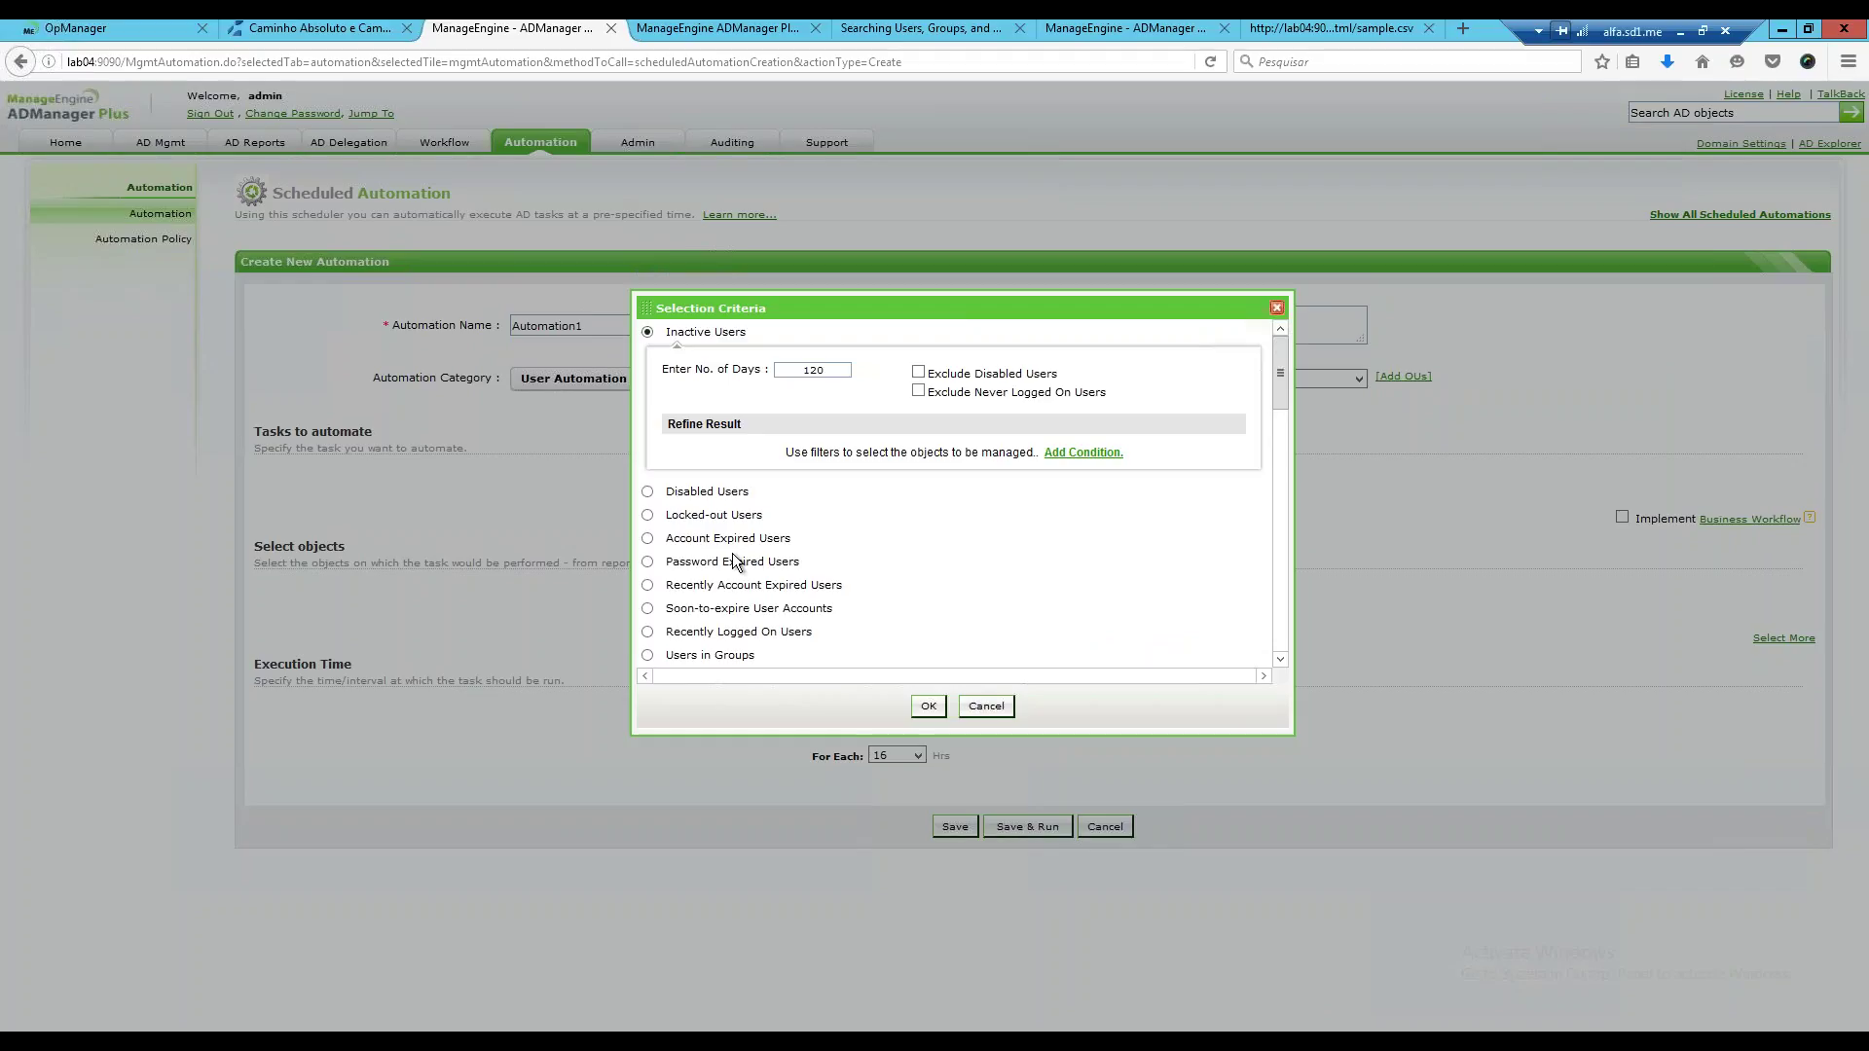
{"action": "left_click", "coordinate": [647, 493]}
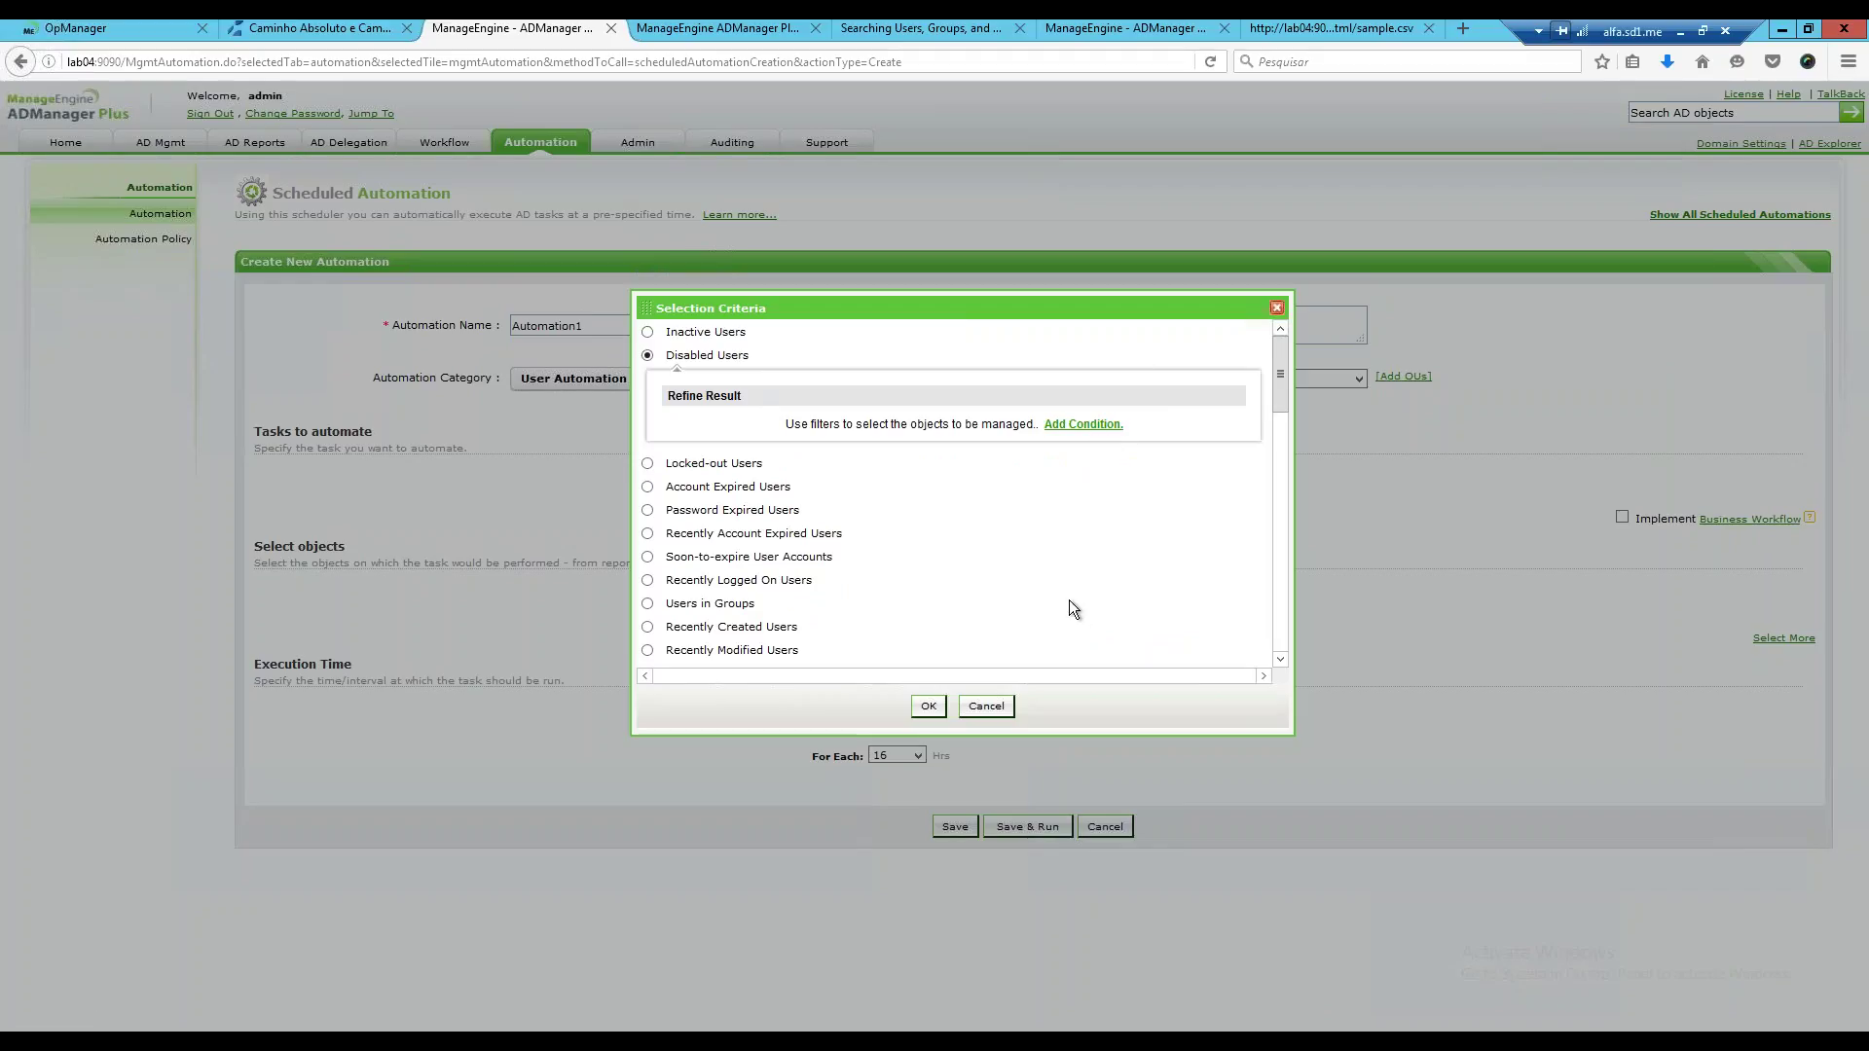
{"action": "left_click", "coordinate": [1088, 425]}
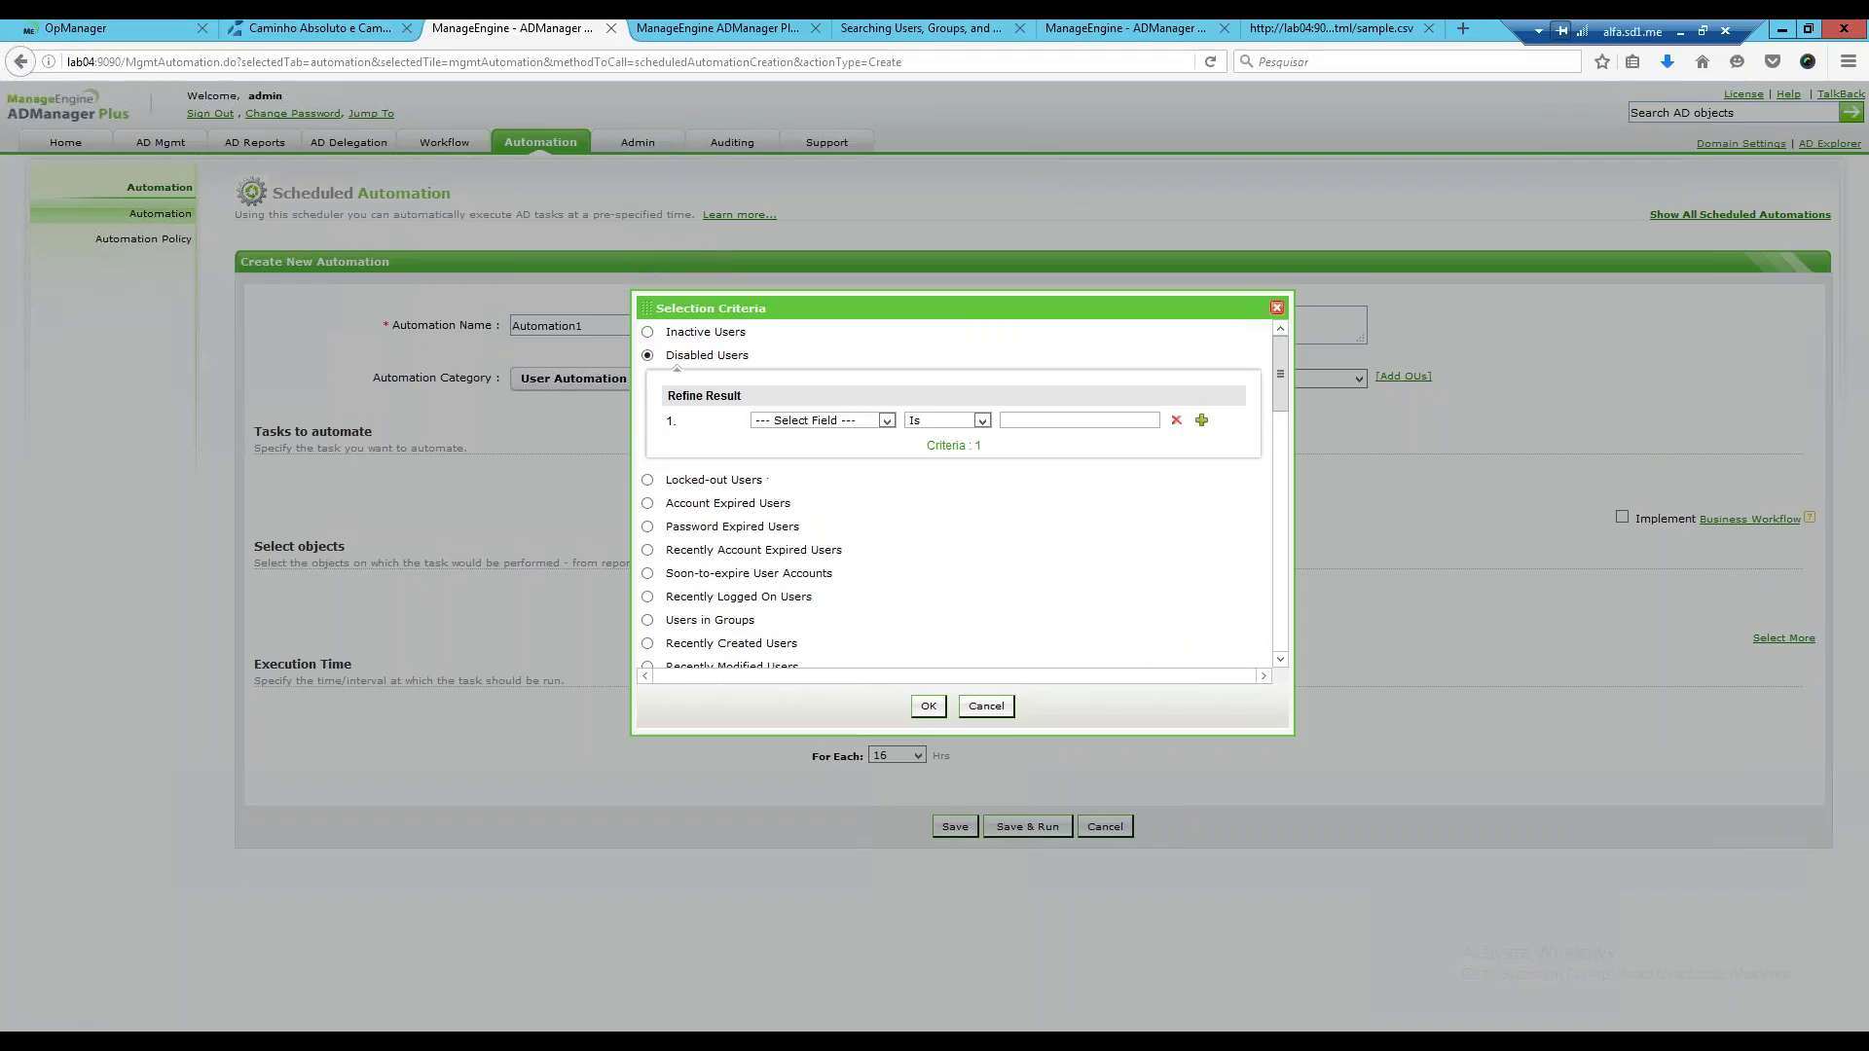
Build the condition Department contains Finance on the Disabled Users report.
{"action": "left_click", "coordinate": [887, 422]}
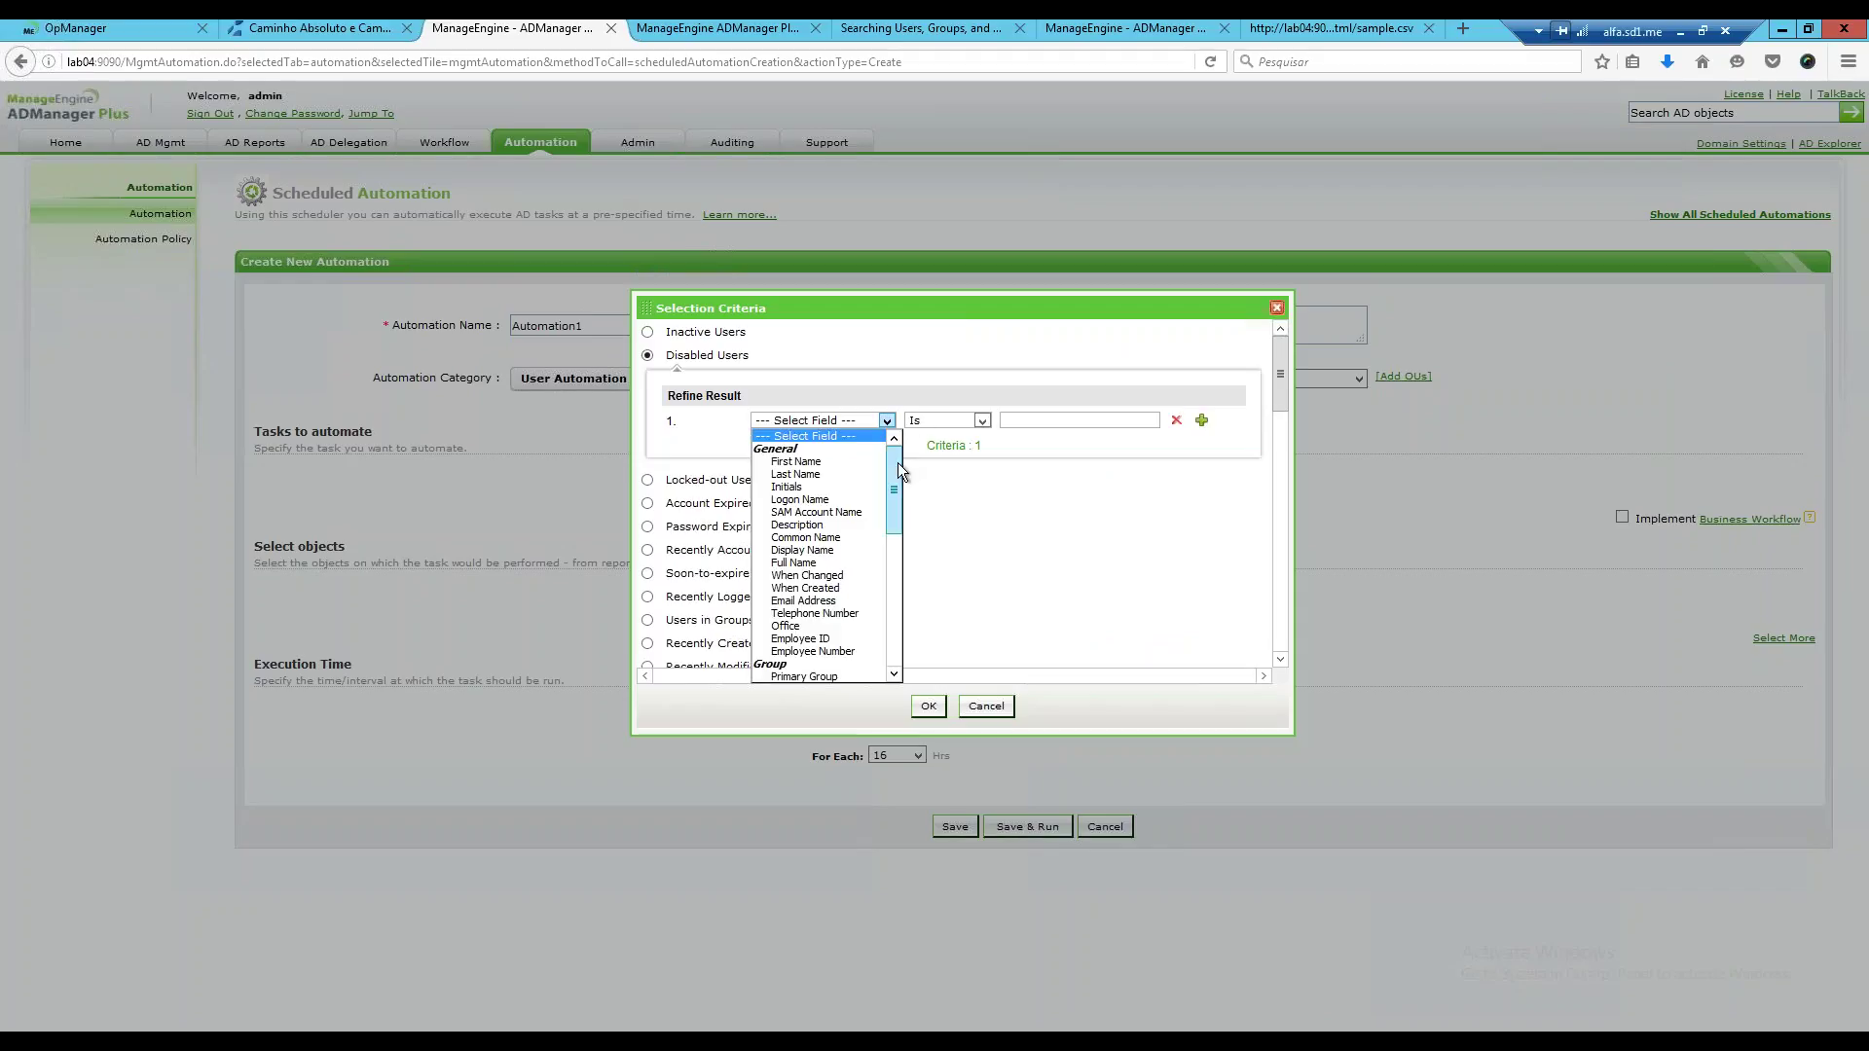
{"action": "left_click_drag", "start_coordinate": [898, 464], "coordinate": [902, 528]}
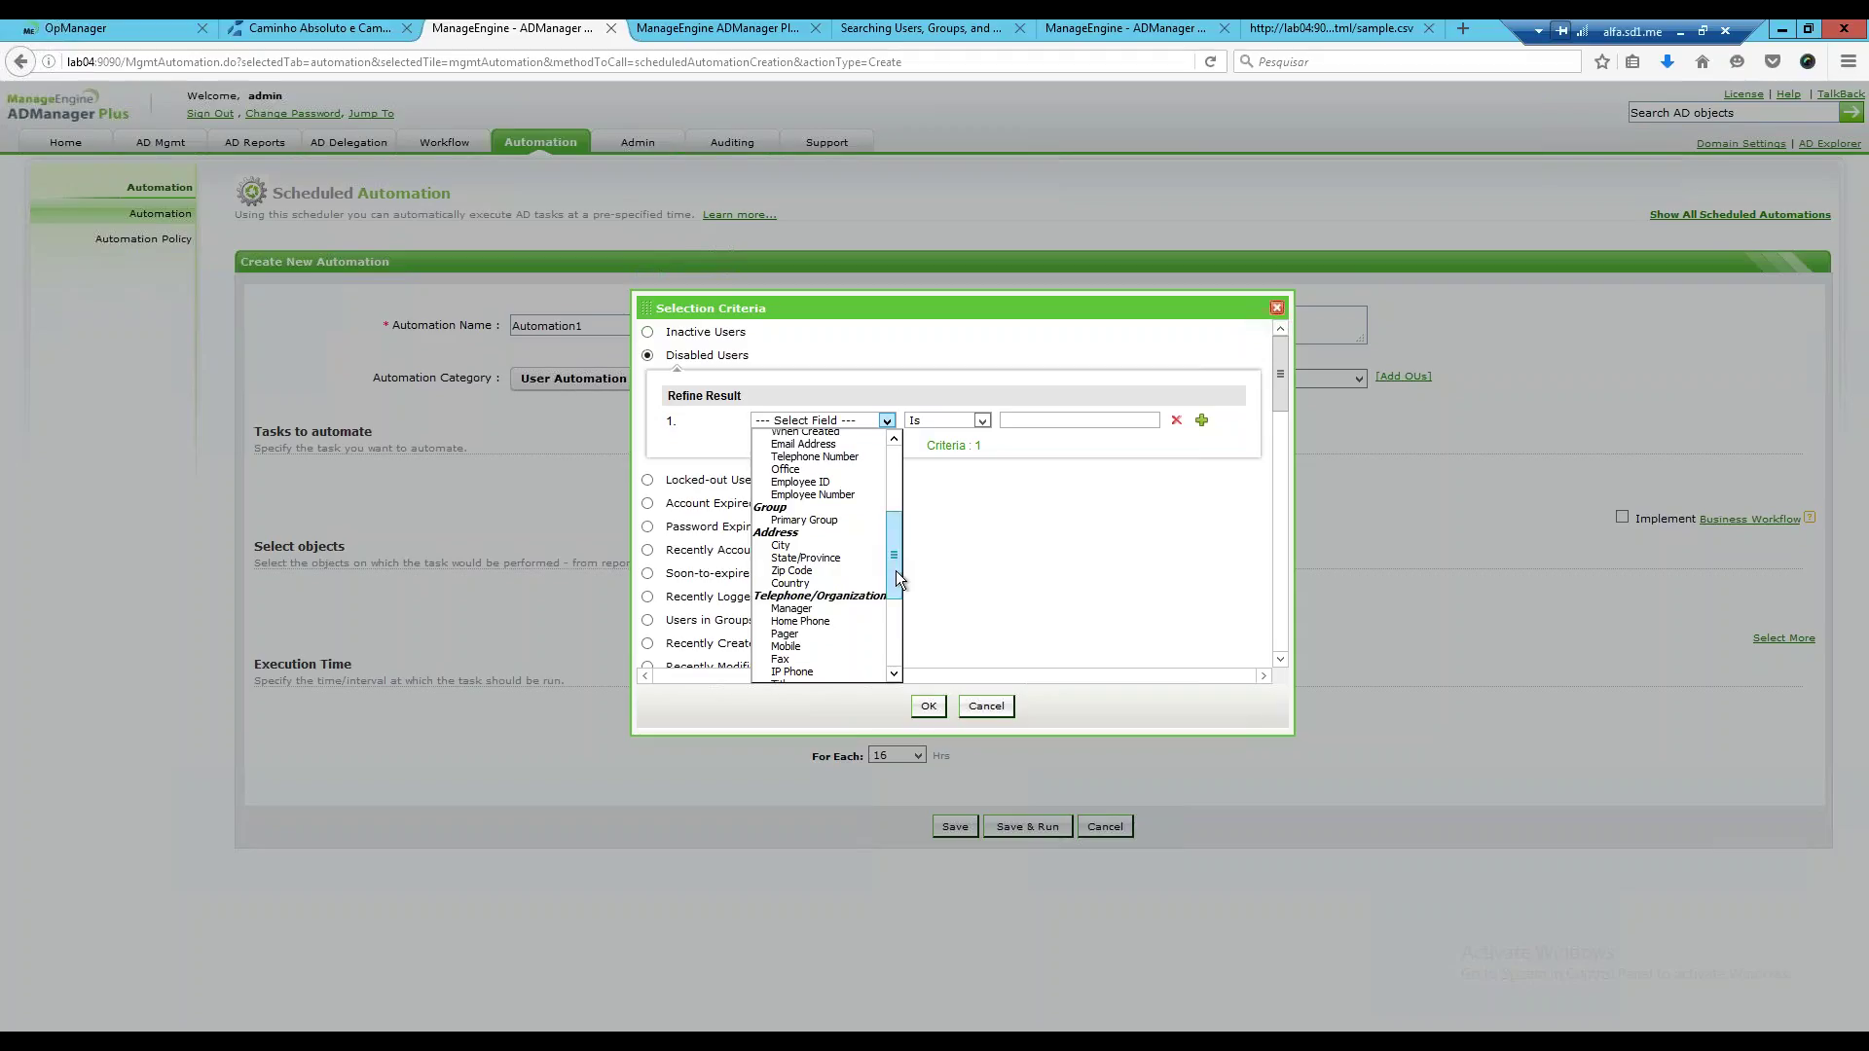
{"action": "left_click_drag", "start_coordinate": [896, 572], "coordinate": [899, 629]}
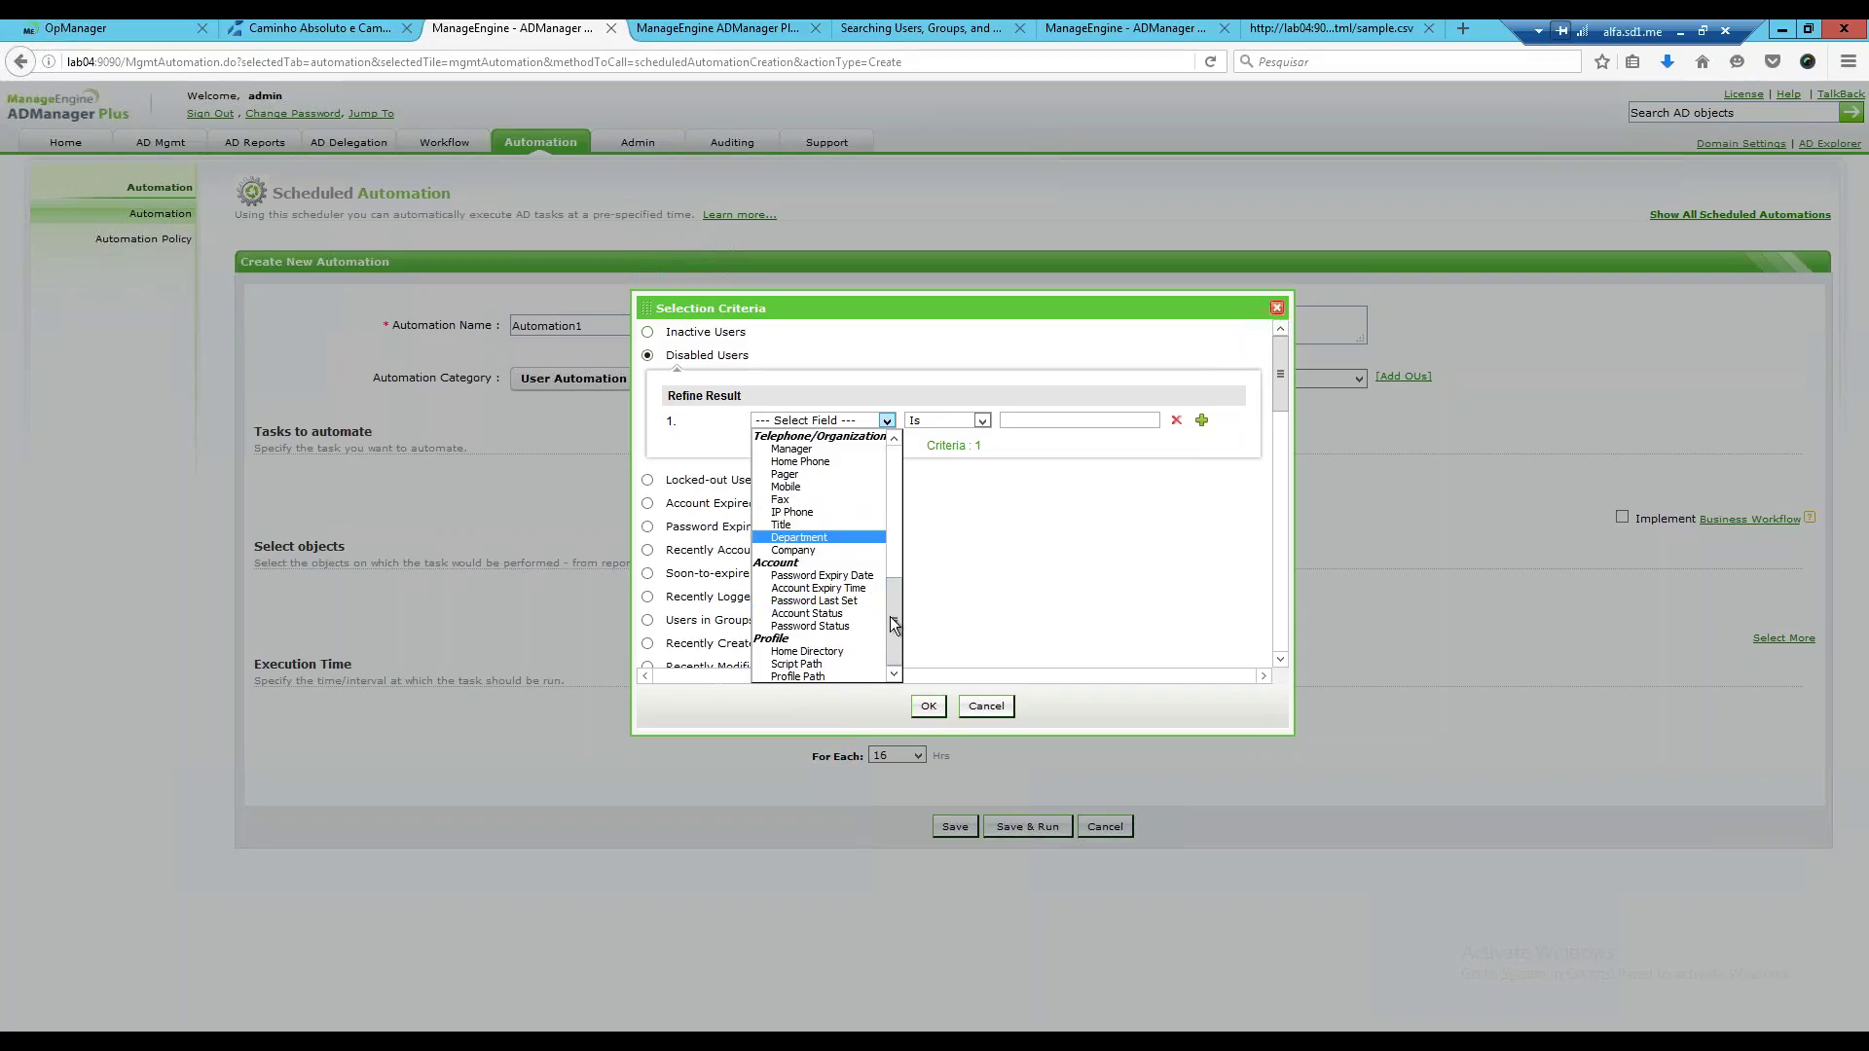
{"action": "scroll", "coordinate": [894, 574], "scroll_direction": "up", "scroll_amount": 4}
{"action": "scroll", "coordinate": [880, 604], "scroll_direction": "down", "scroll_amount": 3}
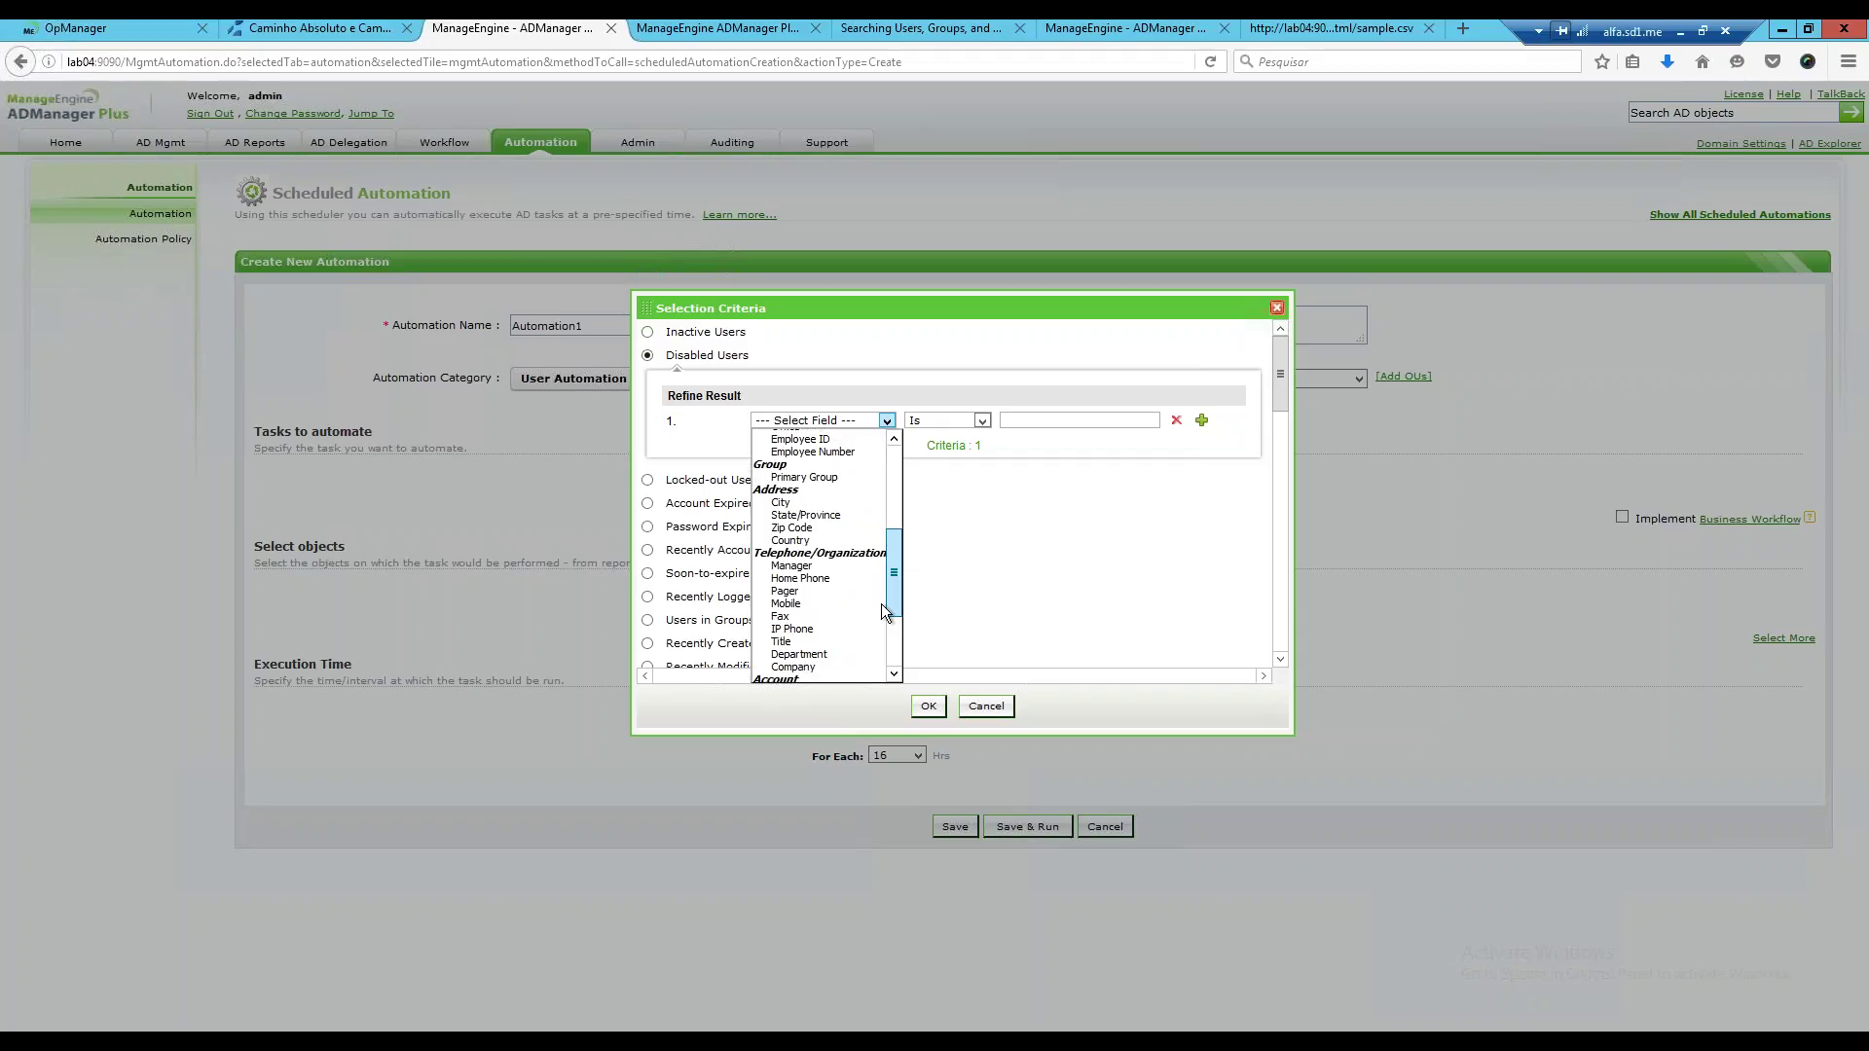
{"action": "left_click", "coordinate": [824, 569]}
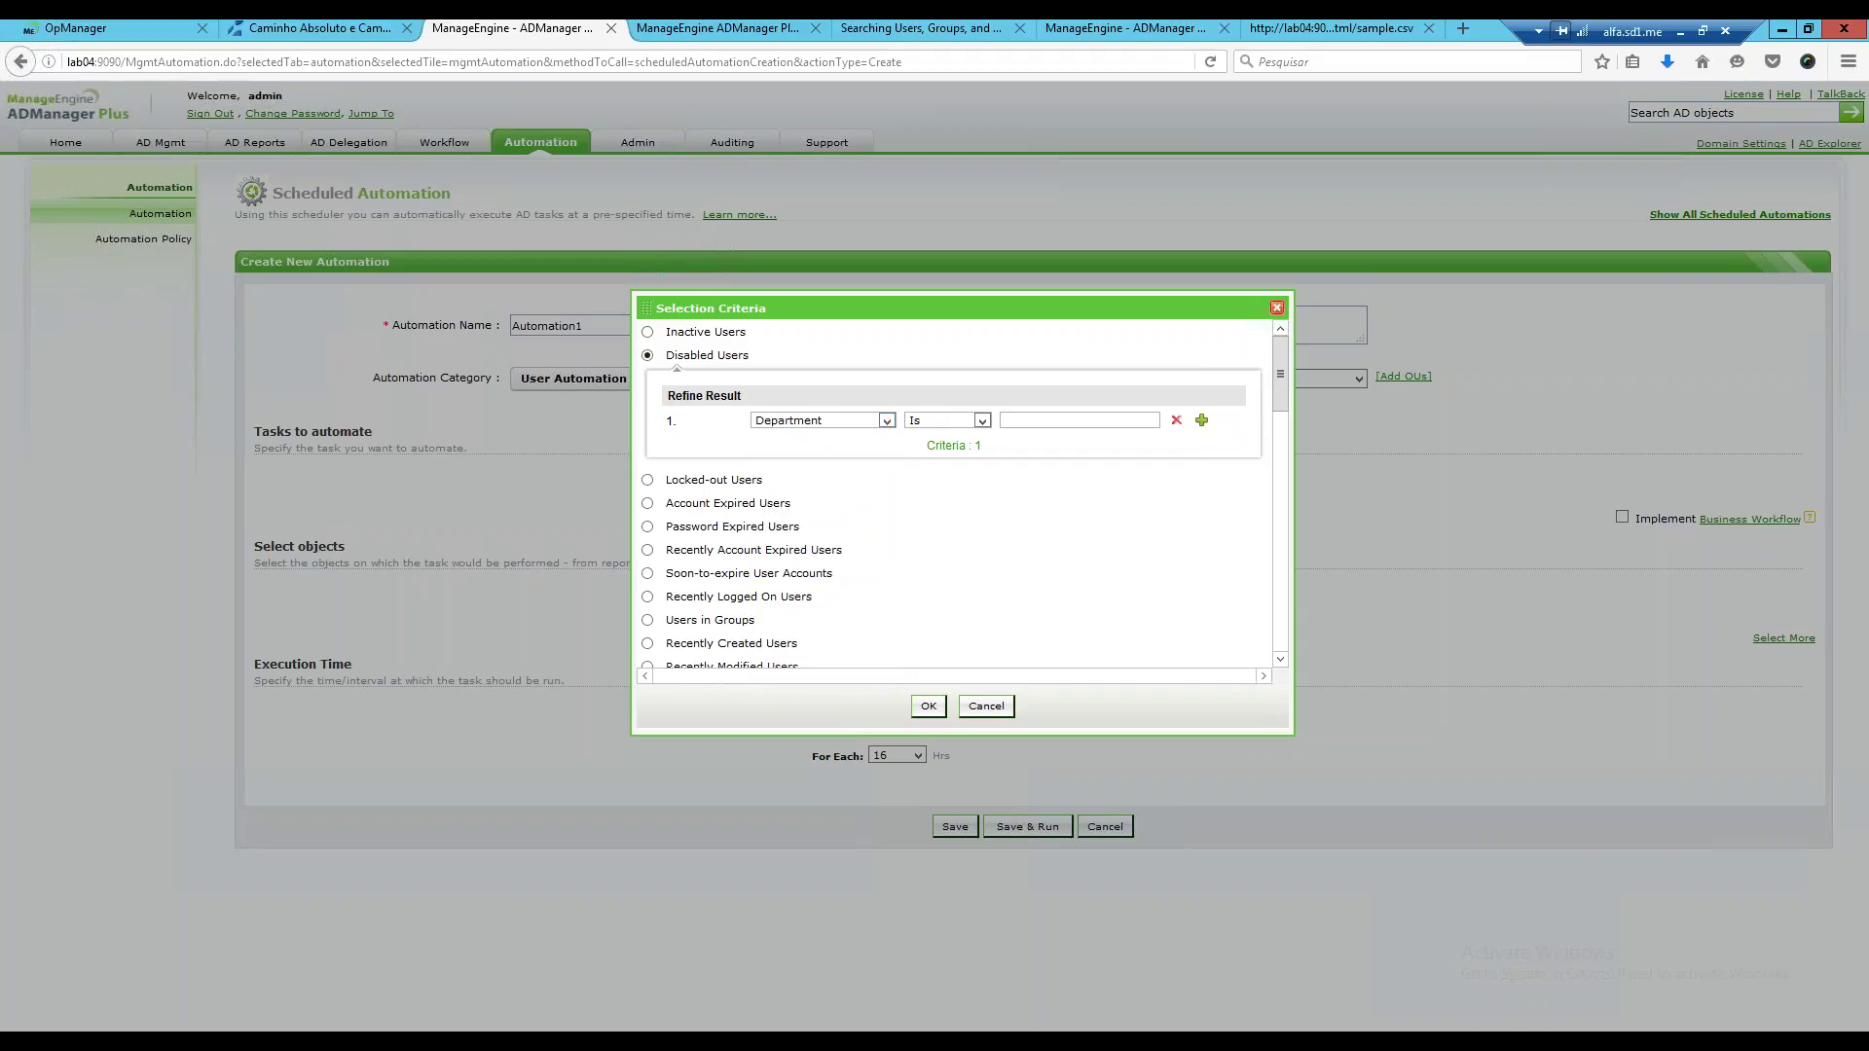
{"action": "left_click", "coordinate": [984, 419]}
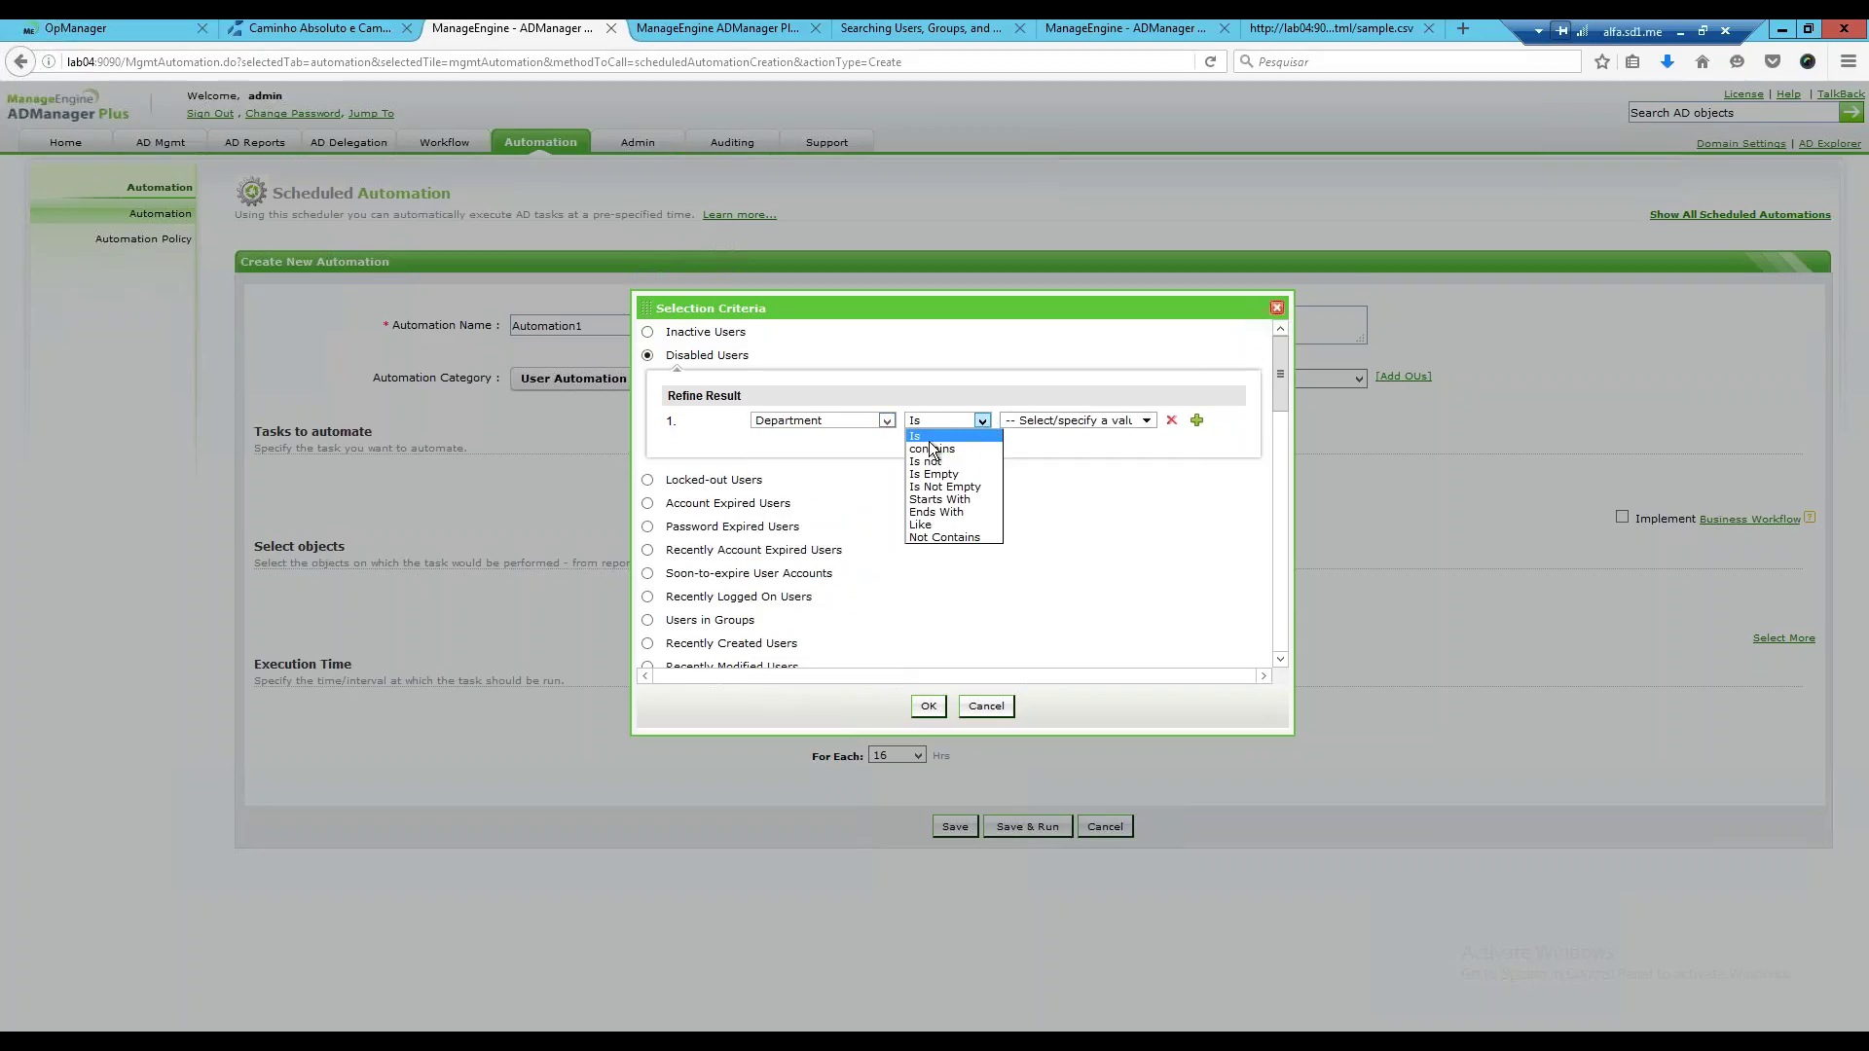
{"action": "left_click", "coordinate": [932, 449]}
{"action": "left_click", "coordinate": [1006, 423]}
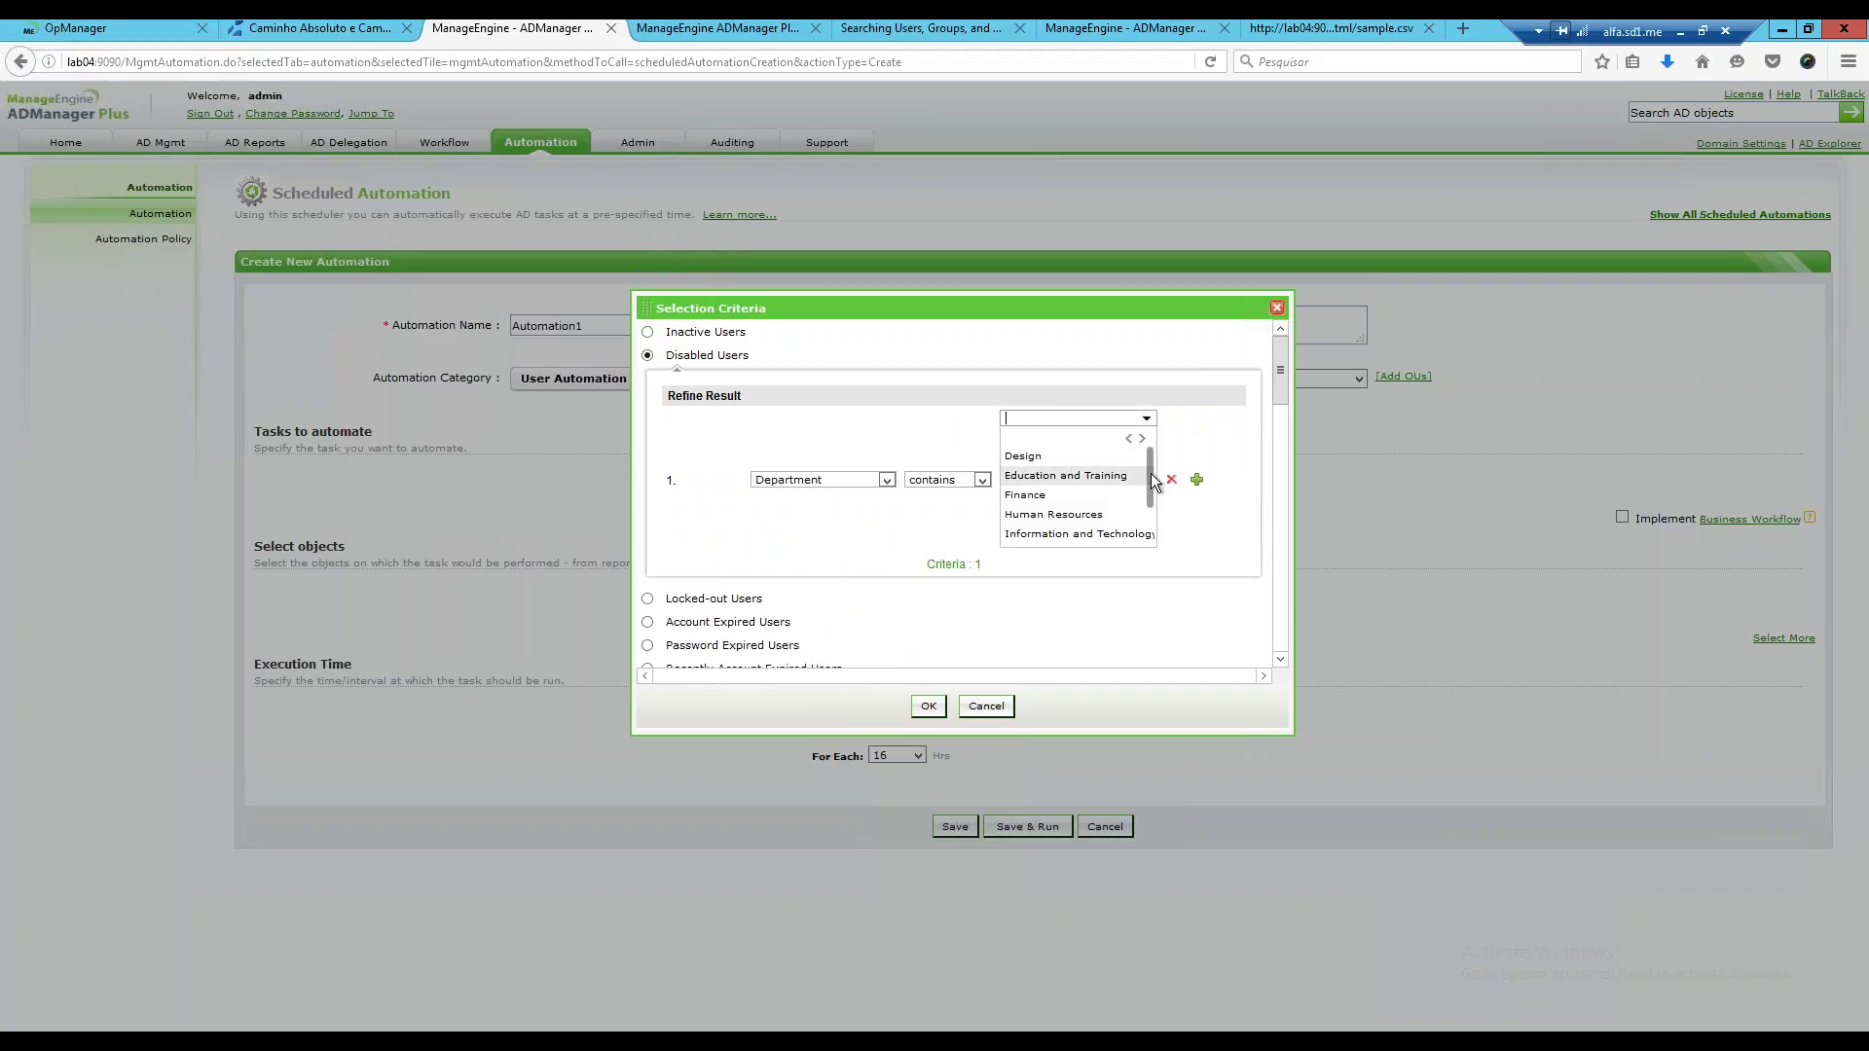
{"action": "left_click_drag", "start_coordinate": [1151, 480], "coordinate": [1149, 494]}
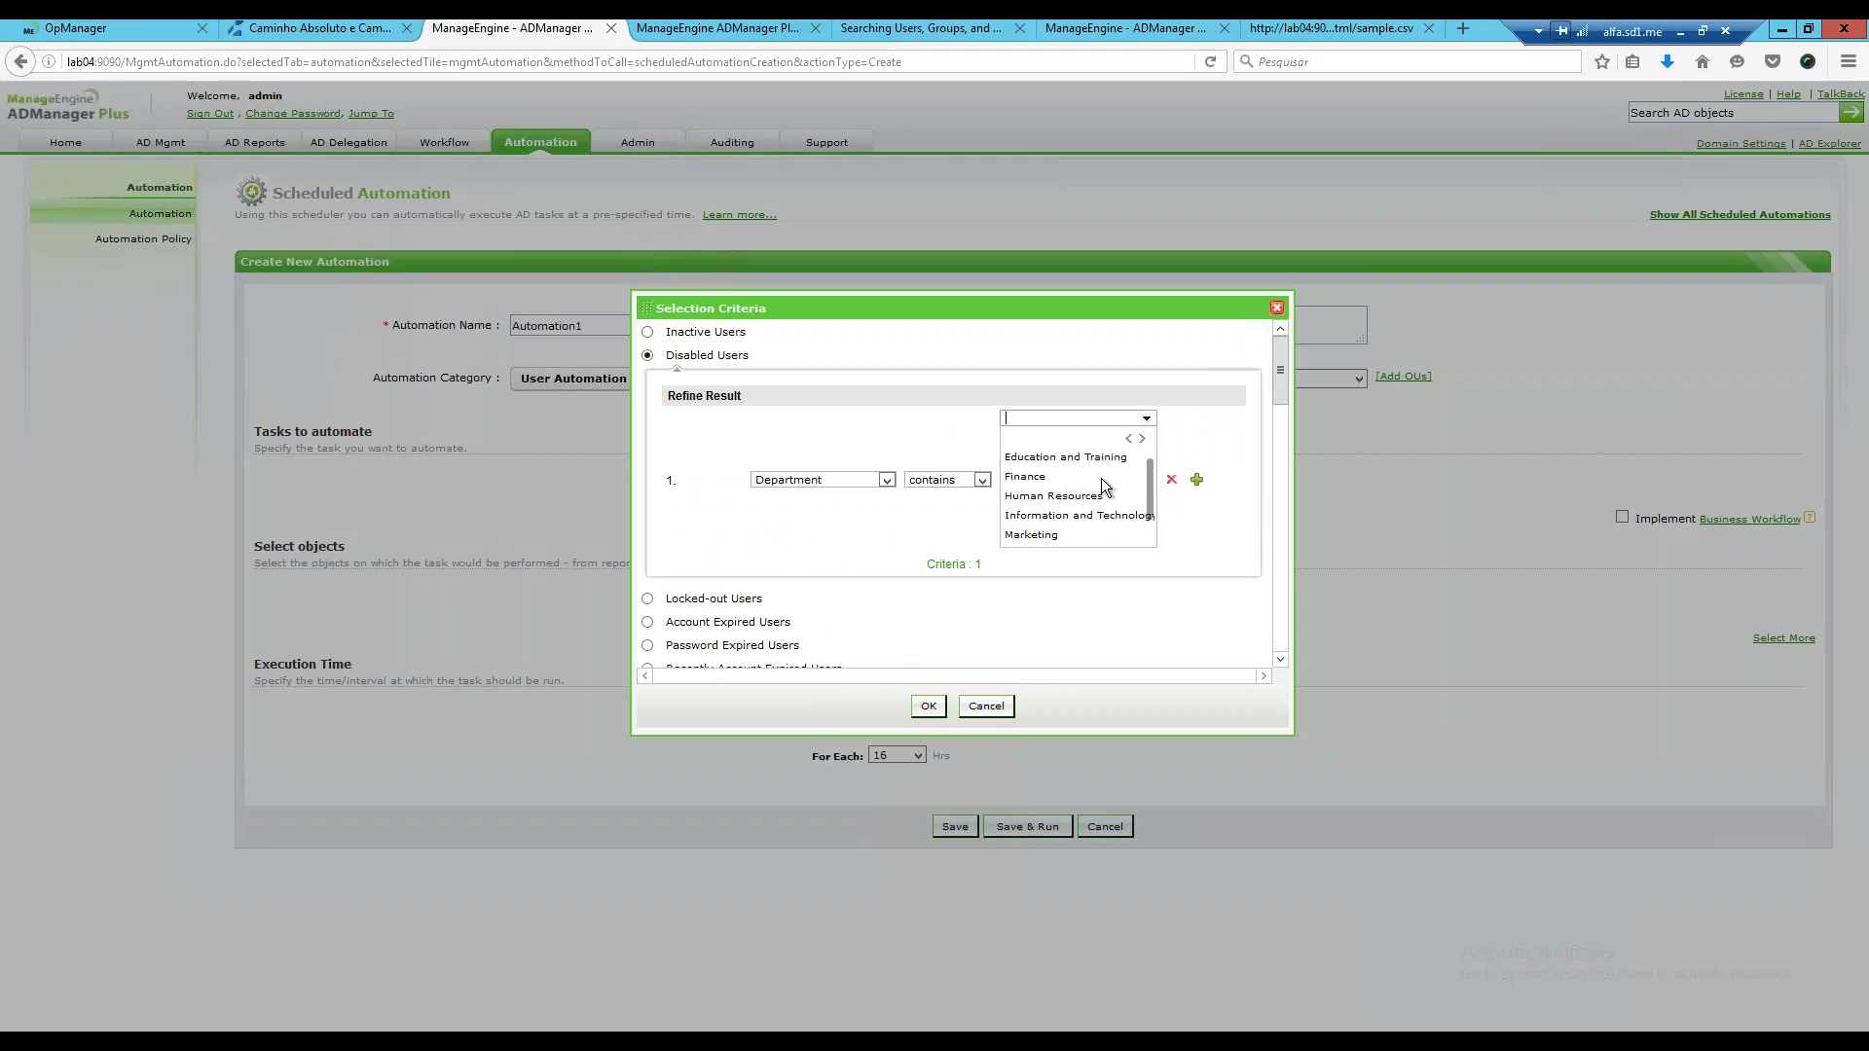
{"action": "left_click", "coordinate": [1034, 479]}
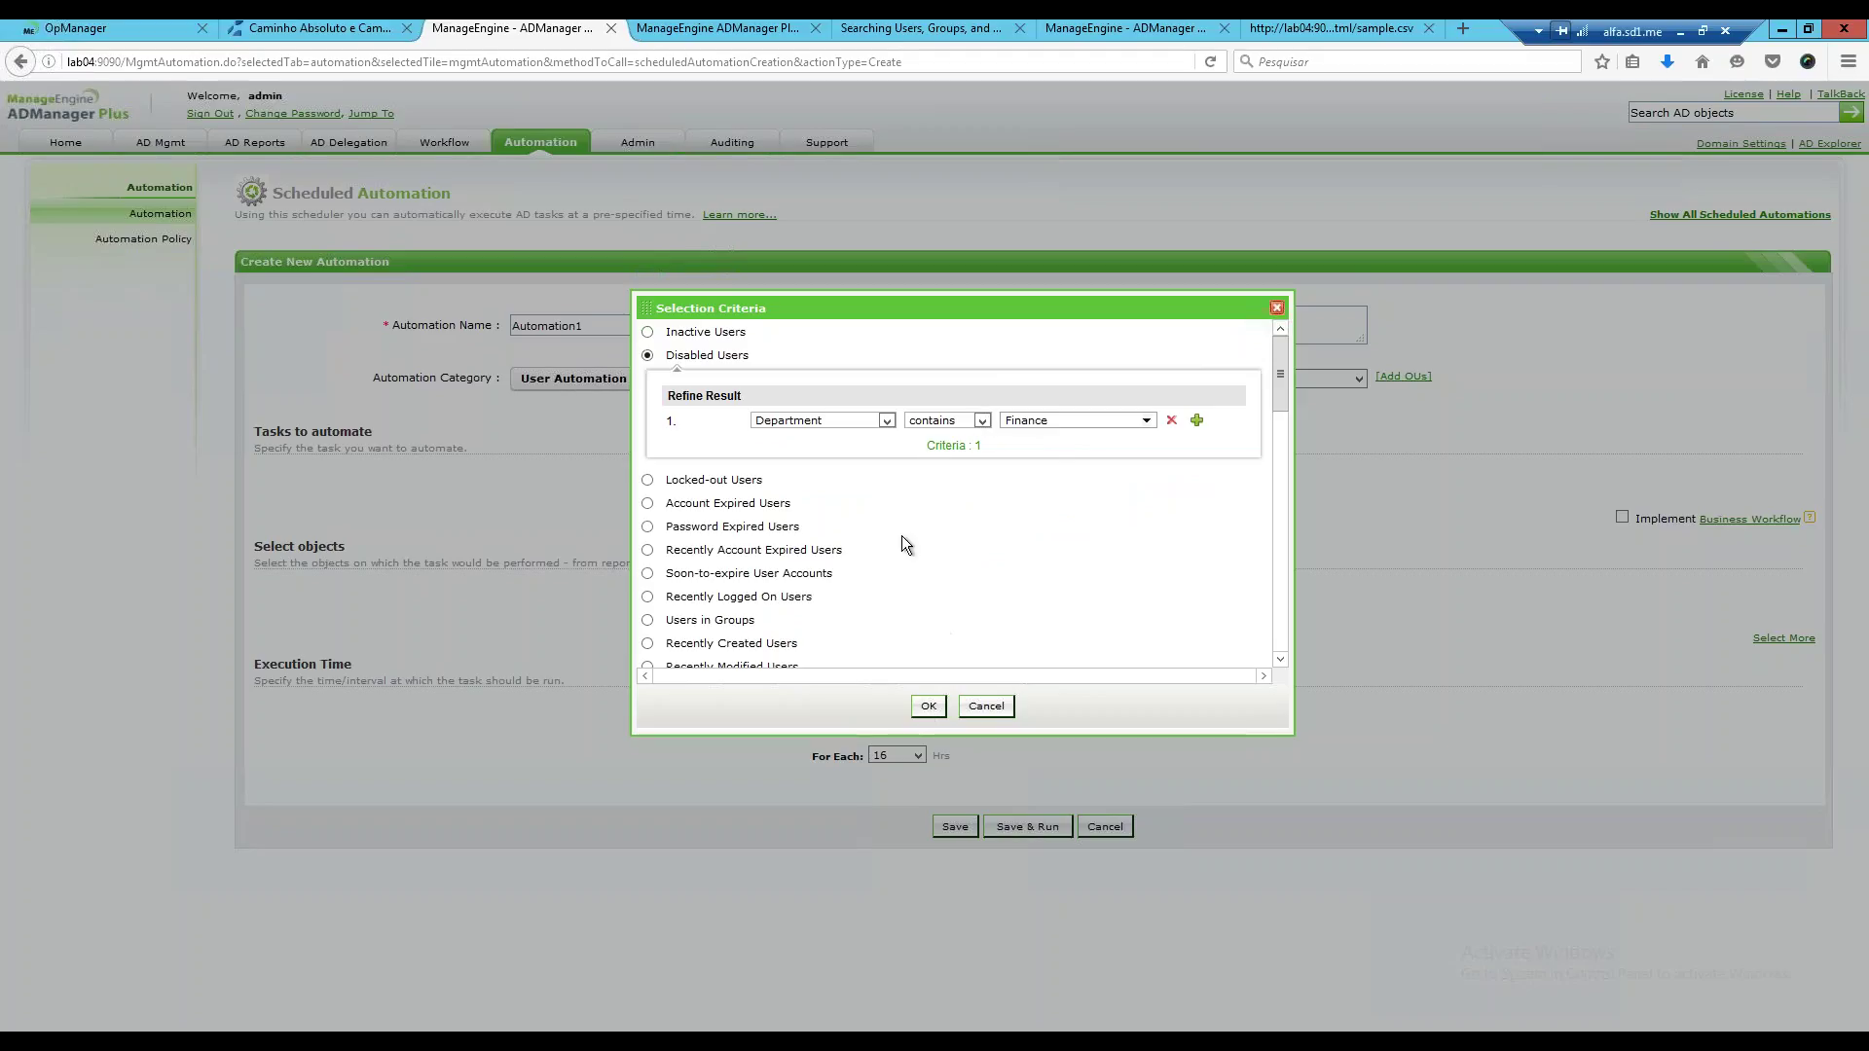
Reset the condition's field back to Select Field, clearing Department.
{"action": "left_click", "coordinate": [886, 423]}
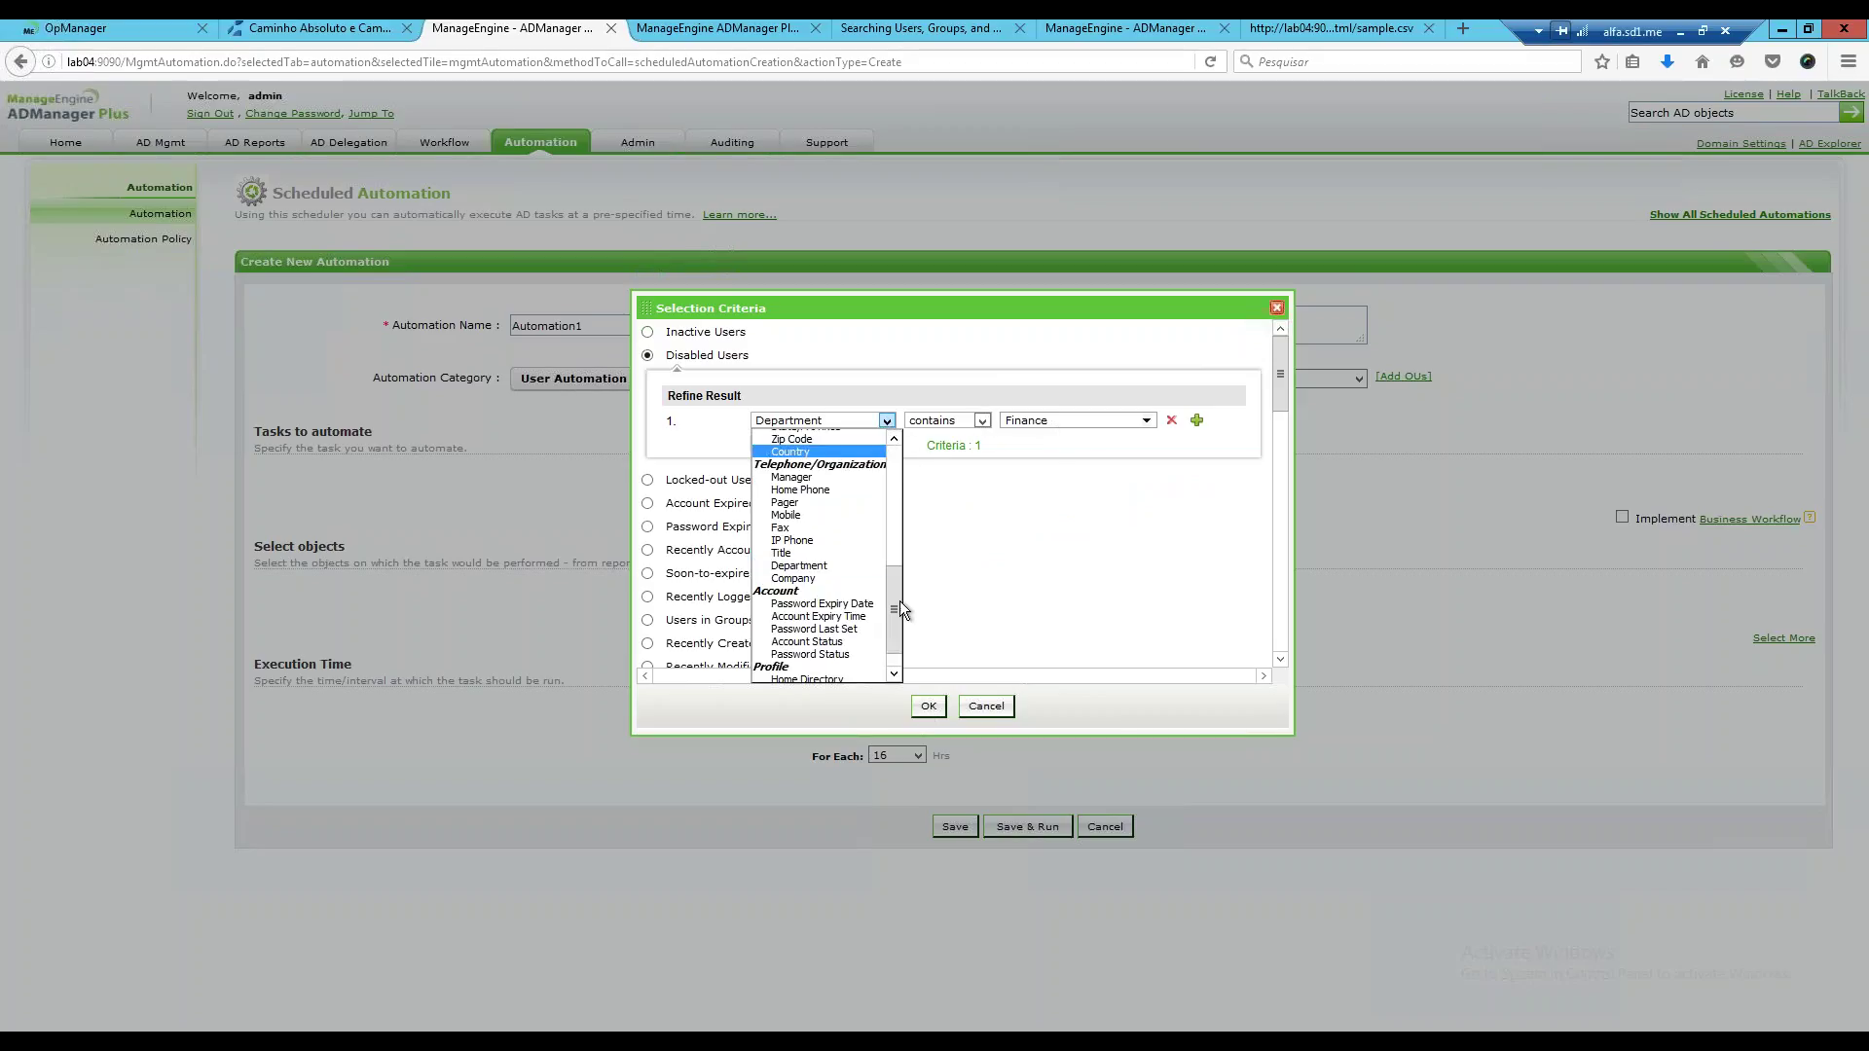
{"action": "left_click_drag", "start_coordinate": [898, 564], "coordinate": [894, 454]}
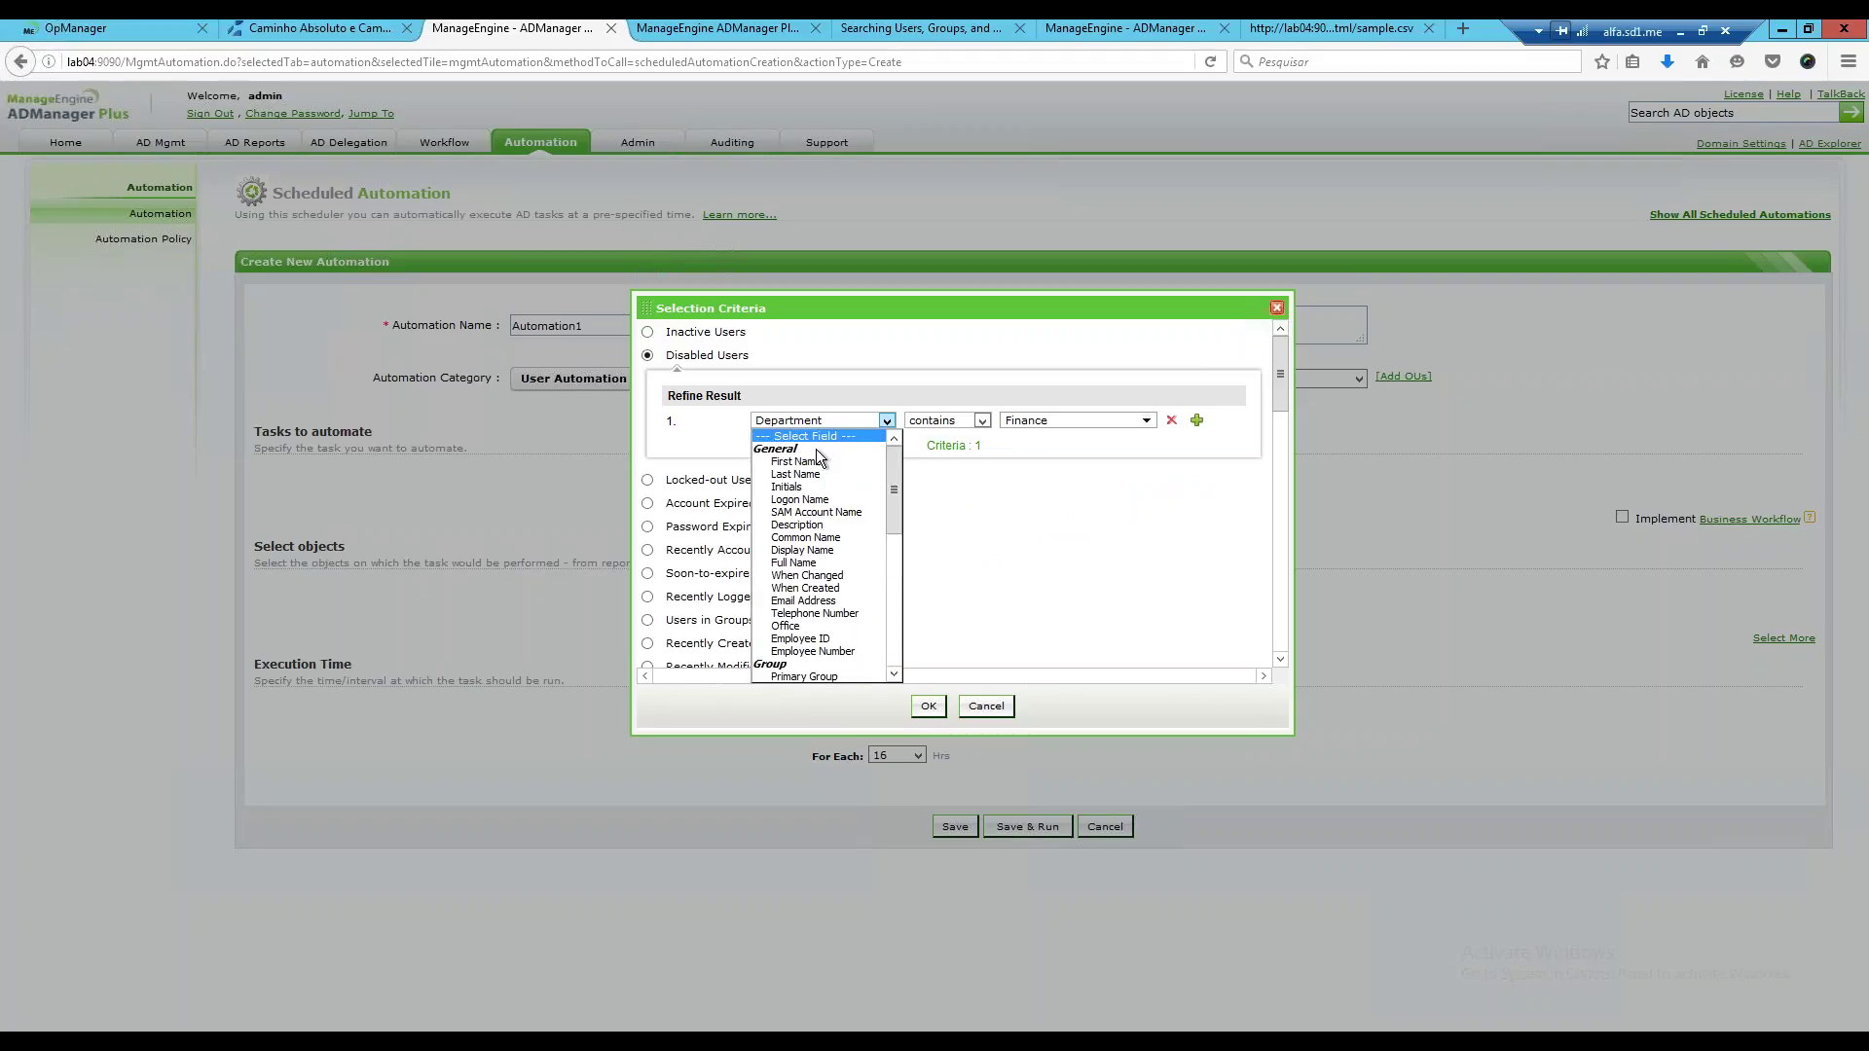
{"action": "left_click", "coordinate": [837, 437]}
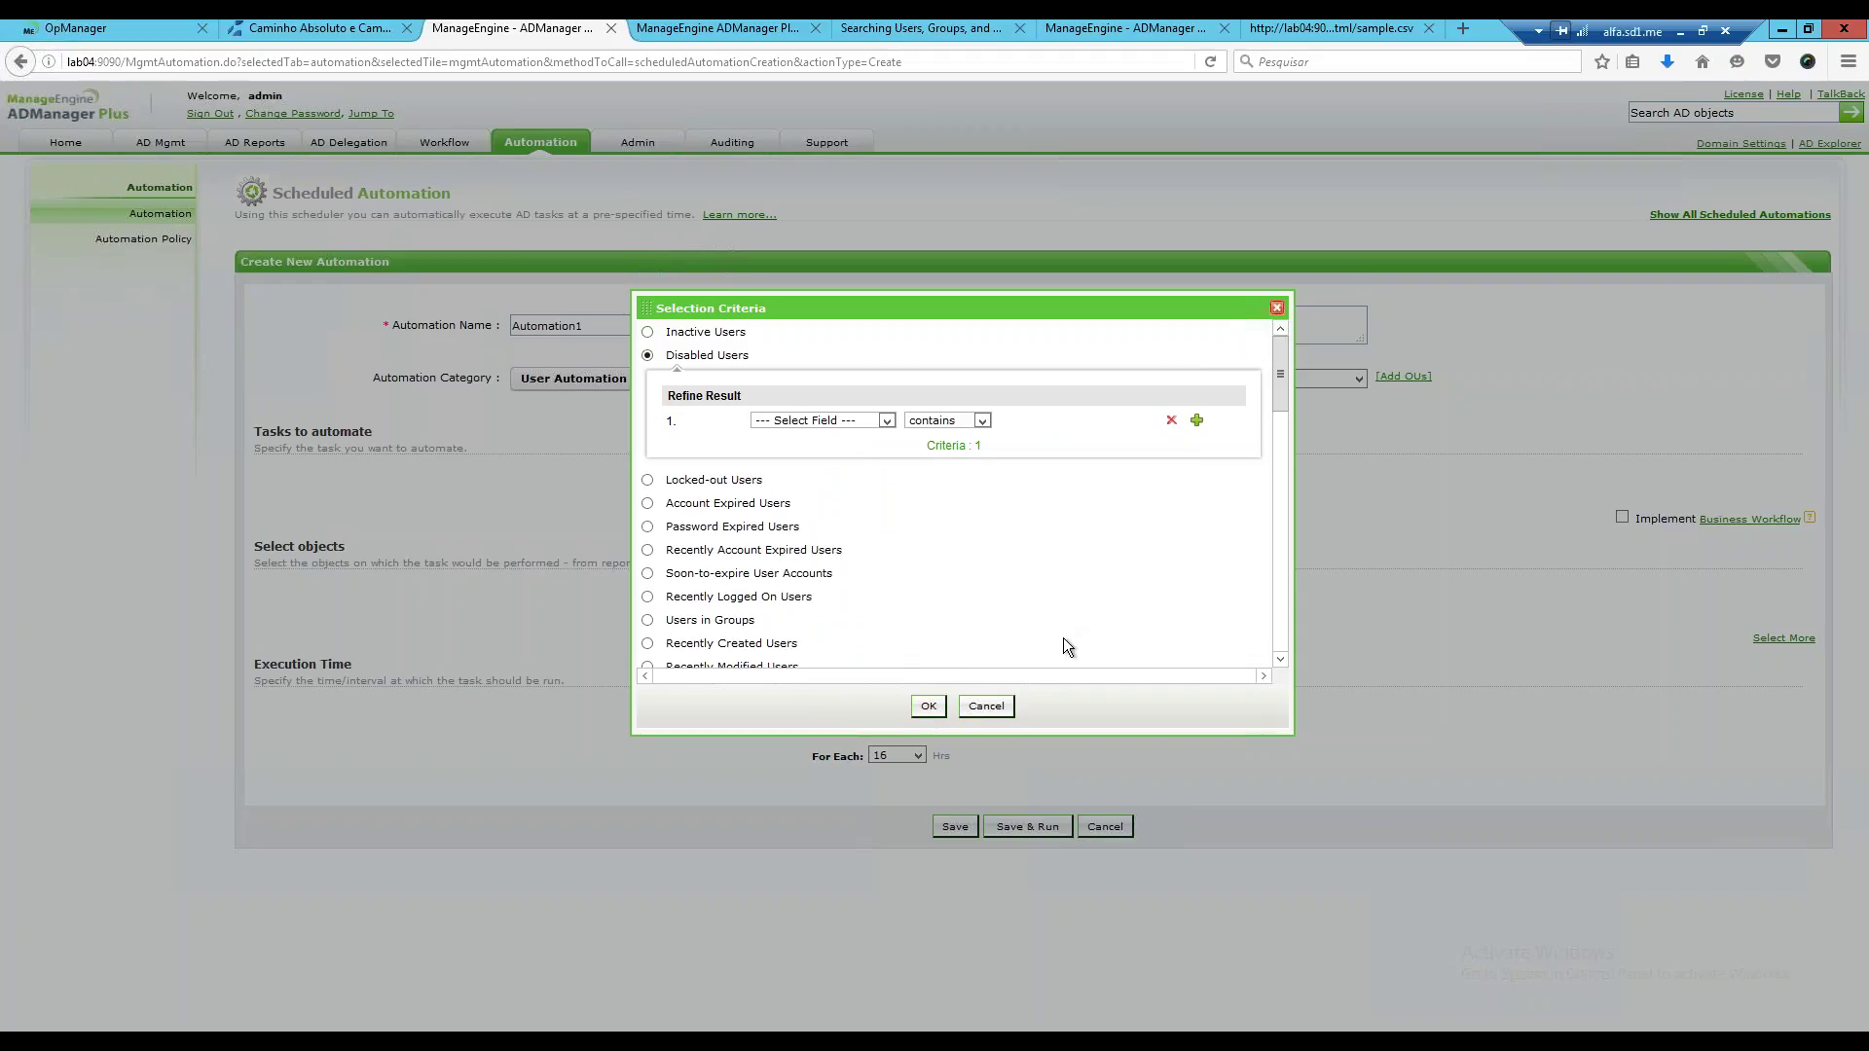
{"action": "left_click", "coordinate": [928, 706]}
{"action": "left_click", "coordinate": [926, 604]}
Change the condition to Manager Is Not Empty and apply the criteria.
{"action": "left_click", "coordinate": [886, 420]}
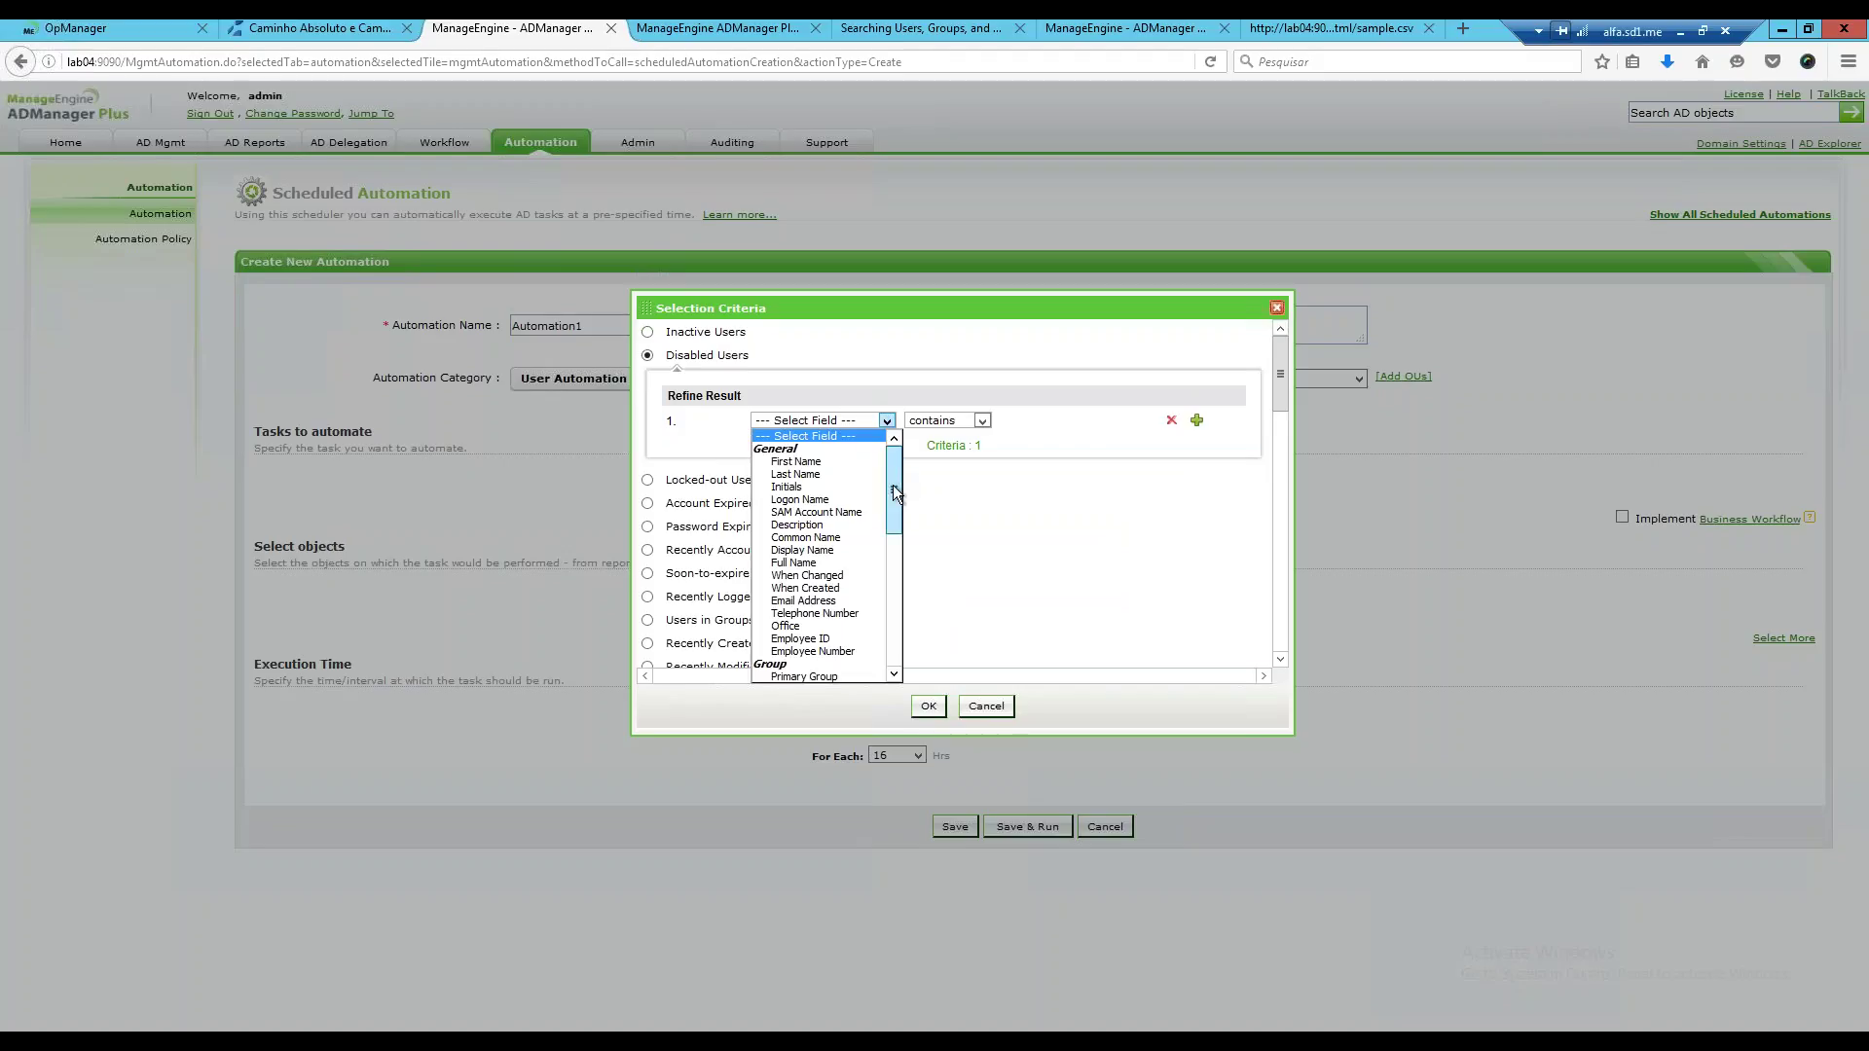
{"action": "left_click_drag", "start_coordinate": [896, 494], "coordinate": [895, 523]}
{"action": "left_click_drag", "start_coordinate": [894, 534], "coordinate": [894, 604]}
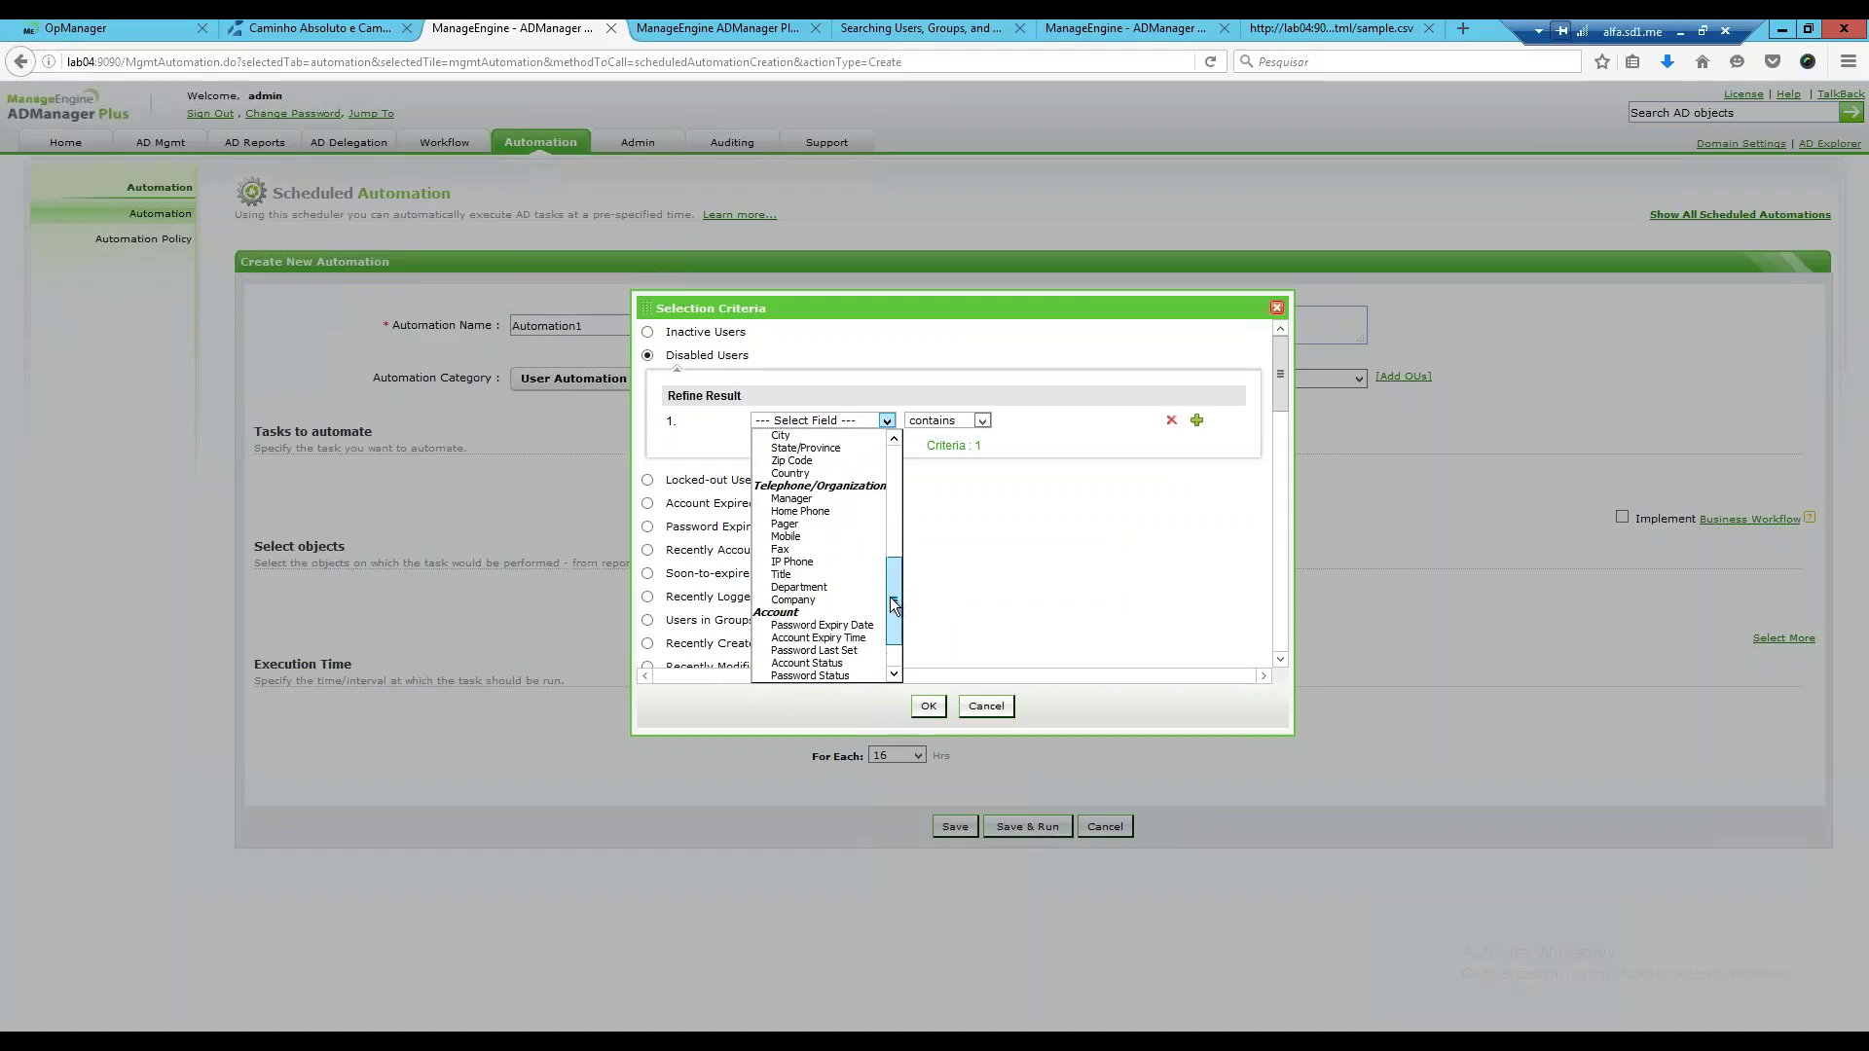
{"action": "left_click", "coordinate": [803, 501]}
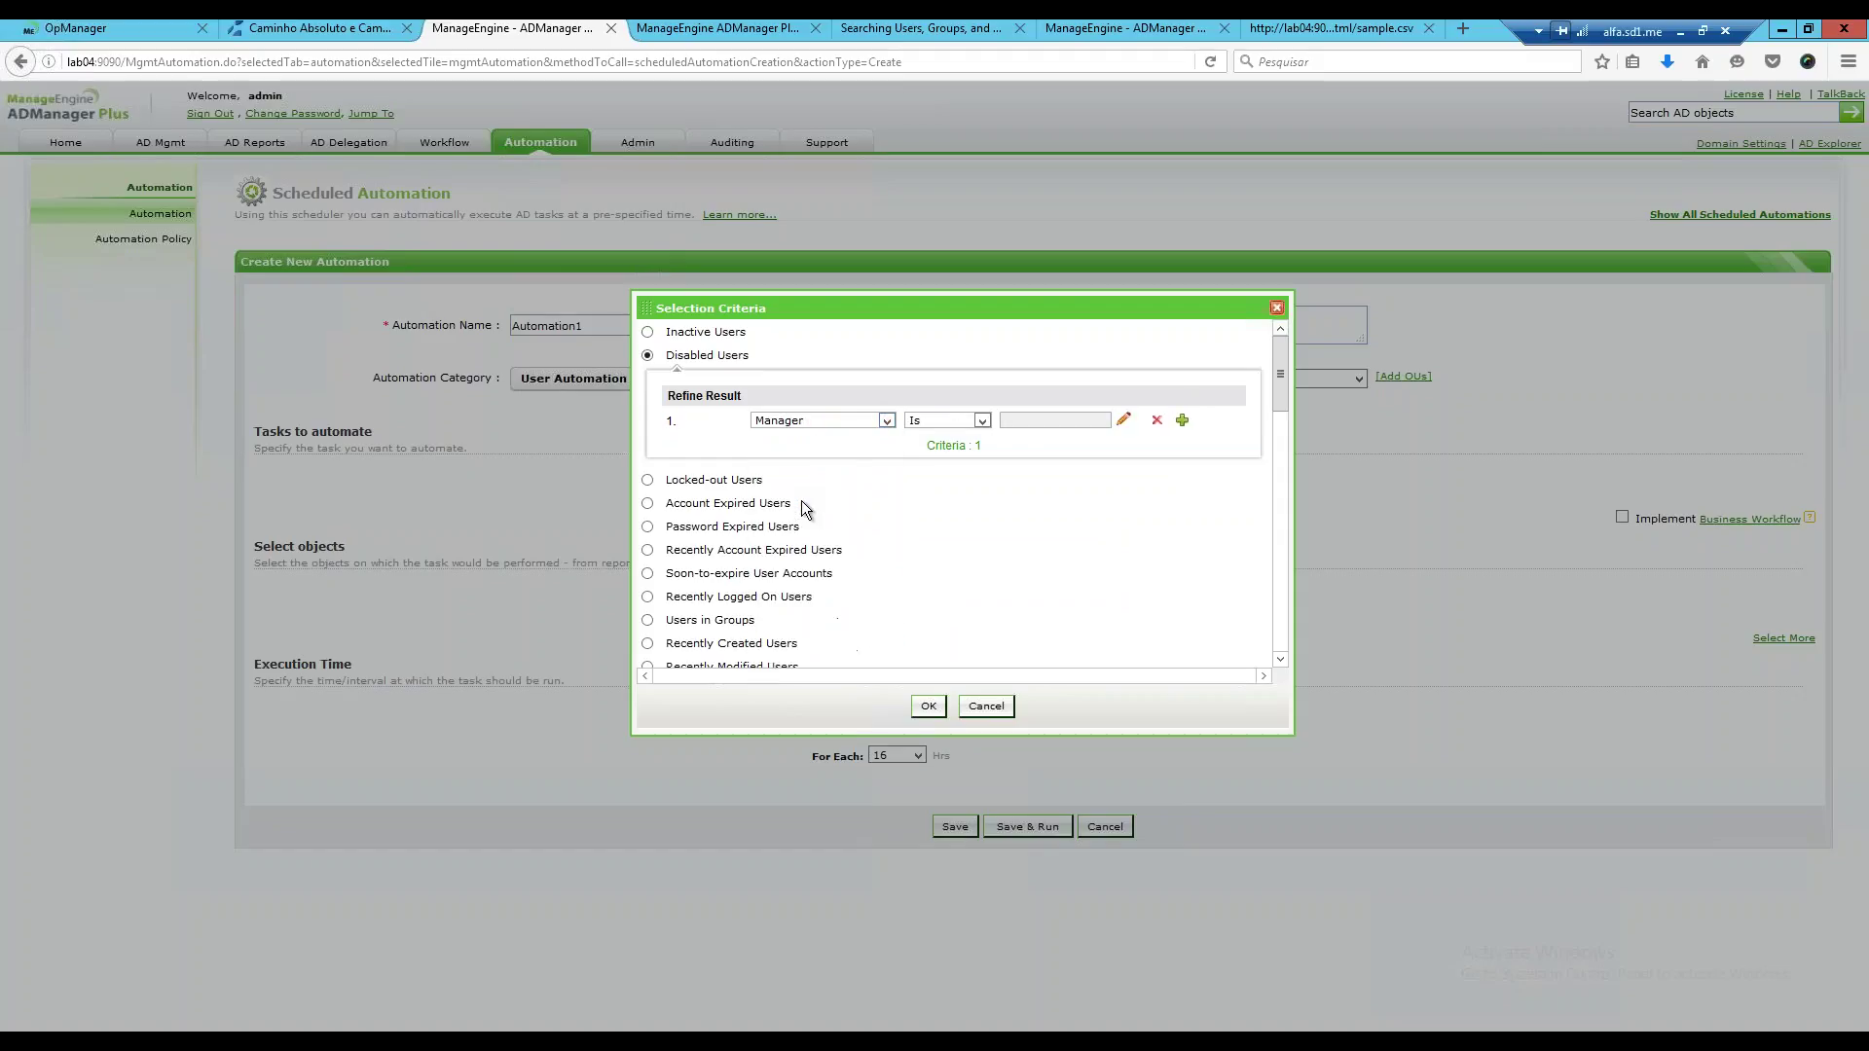
{"action": "left_click", "coordinate": [984, 422]}
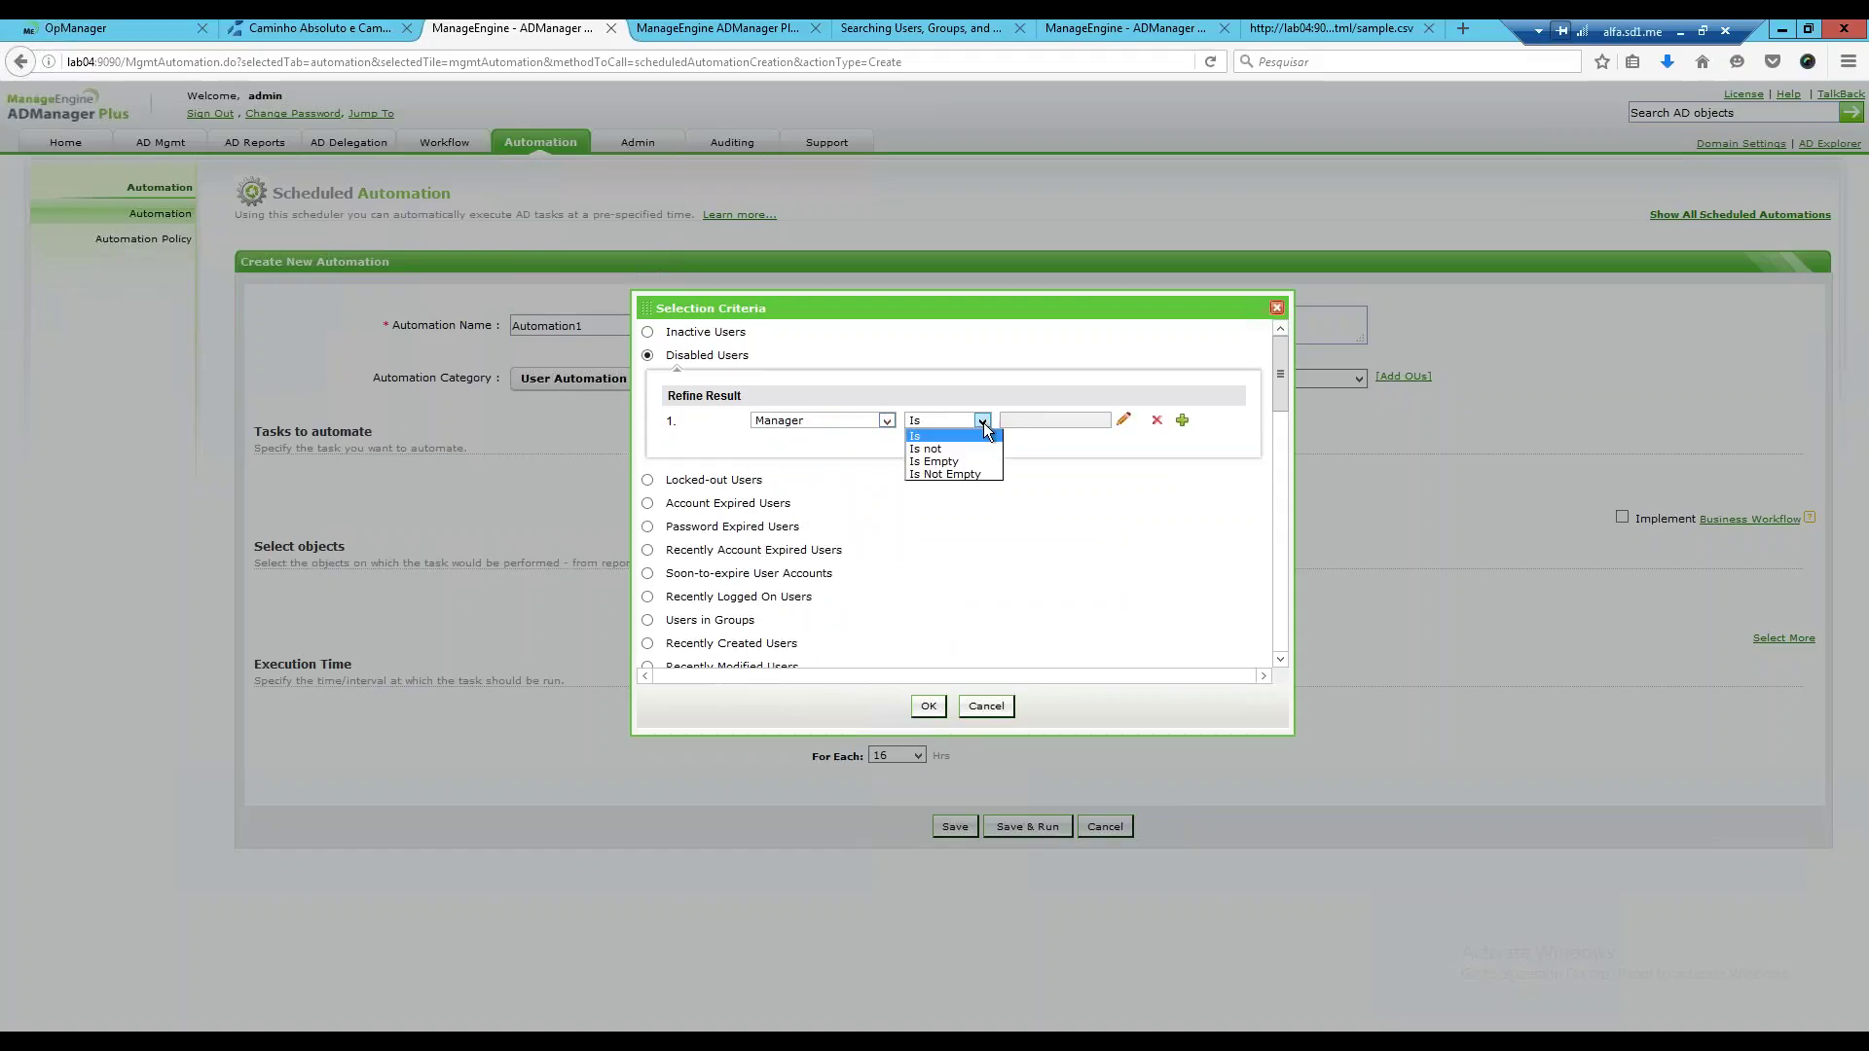
{"action": "left_click", "coordinate": [981, 475]}
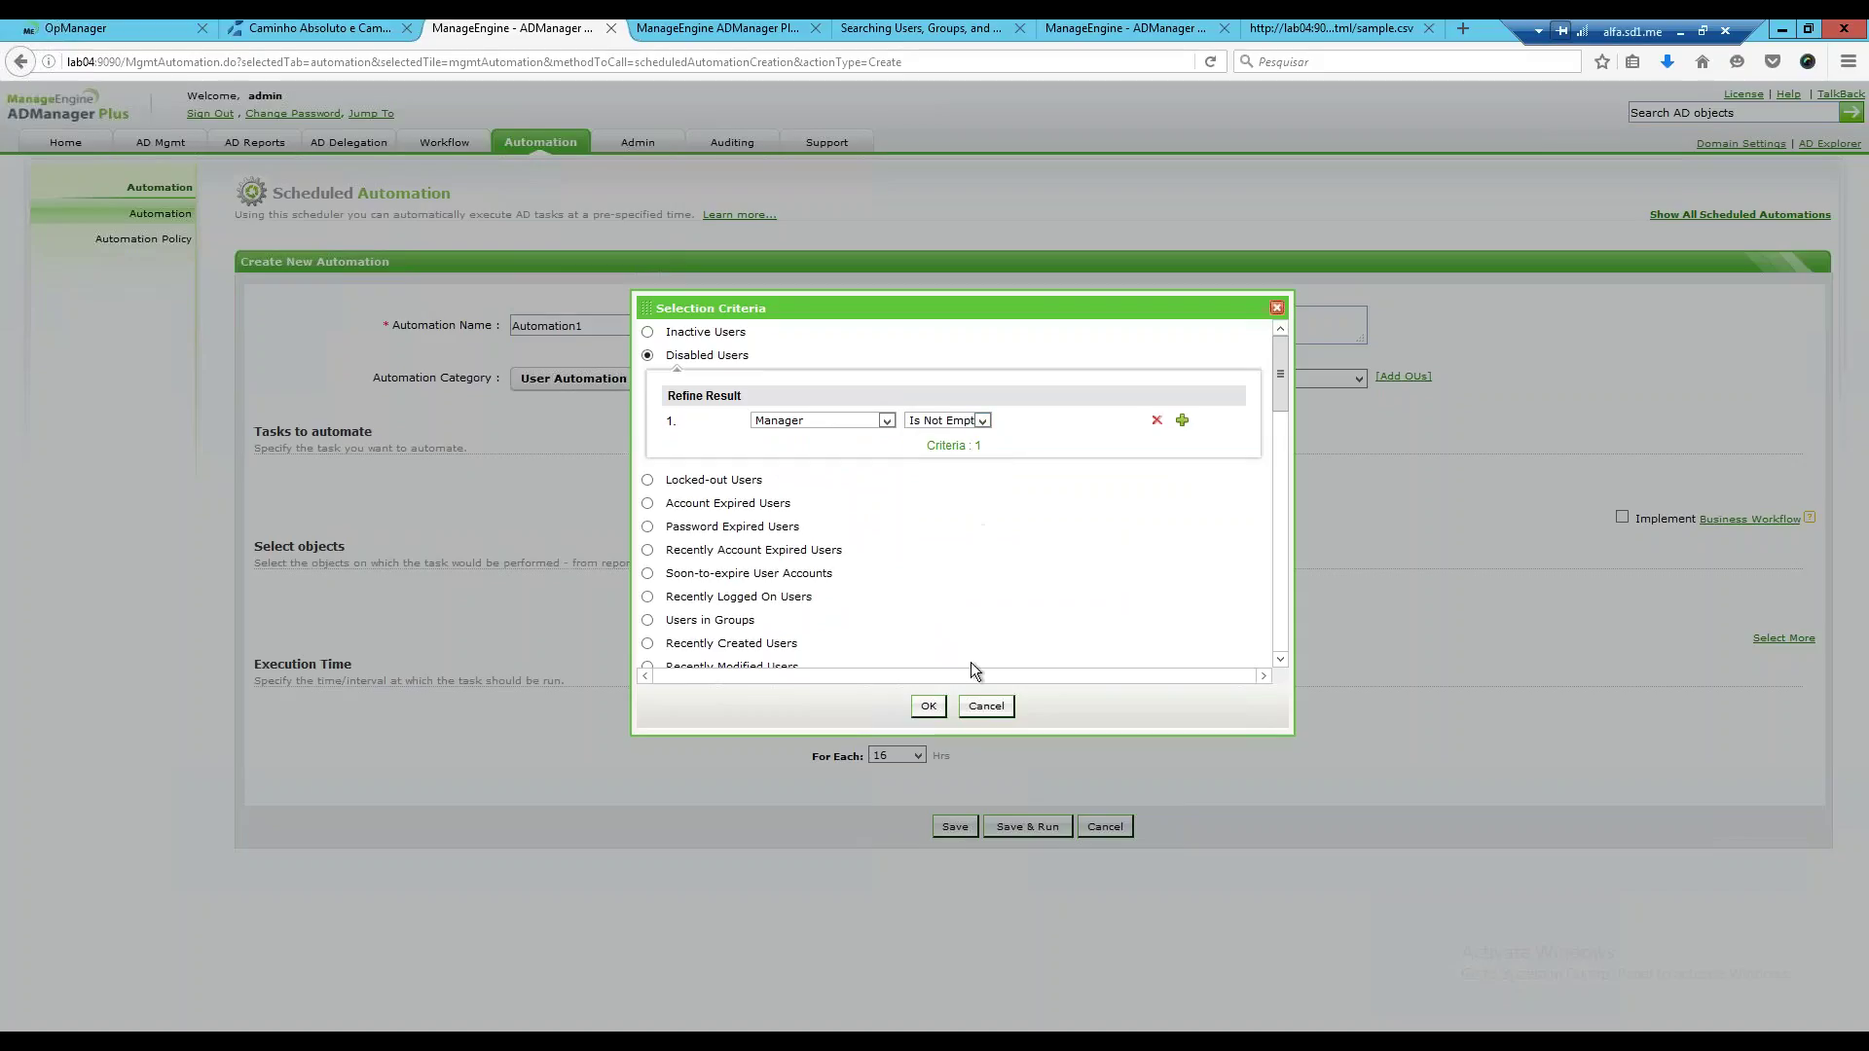
{"action": "left_click", "coordinate": [931, 704]}
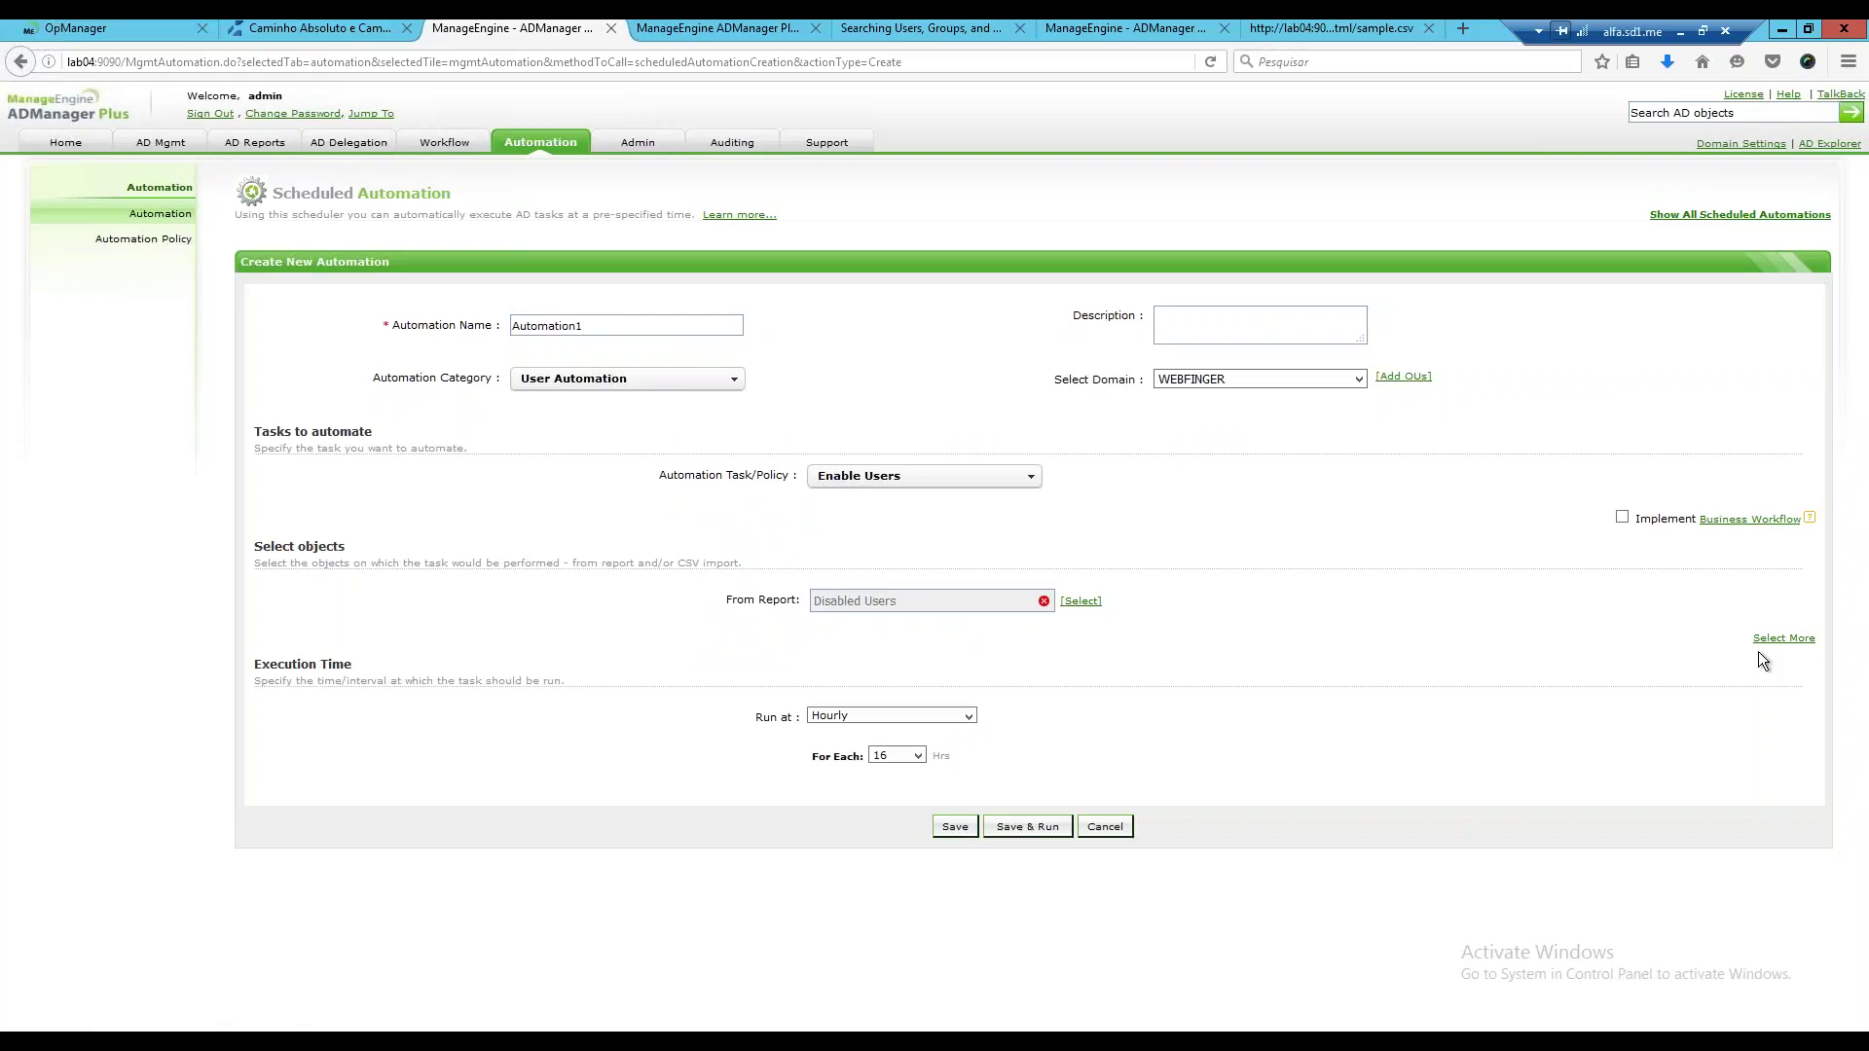
Schedule a custom start at 0 hrs 5 mins, repeating every 15 Minutes.
{"action": "left_click", "coordinate": [834, 717]}
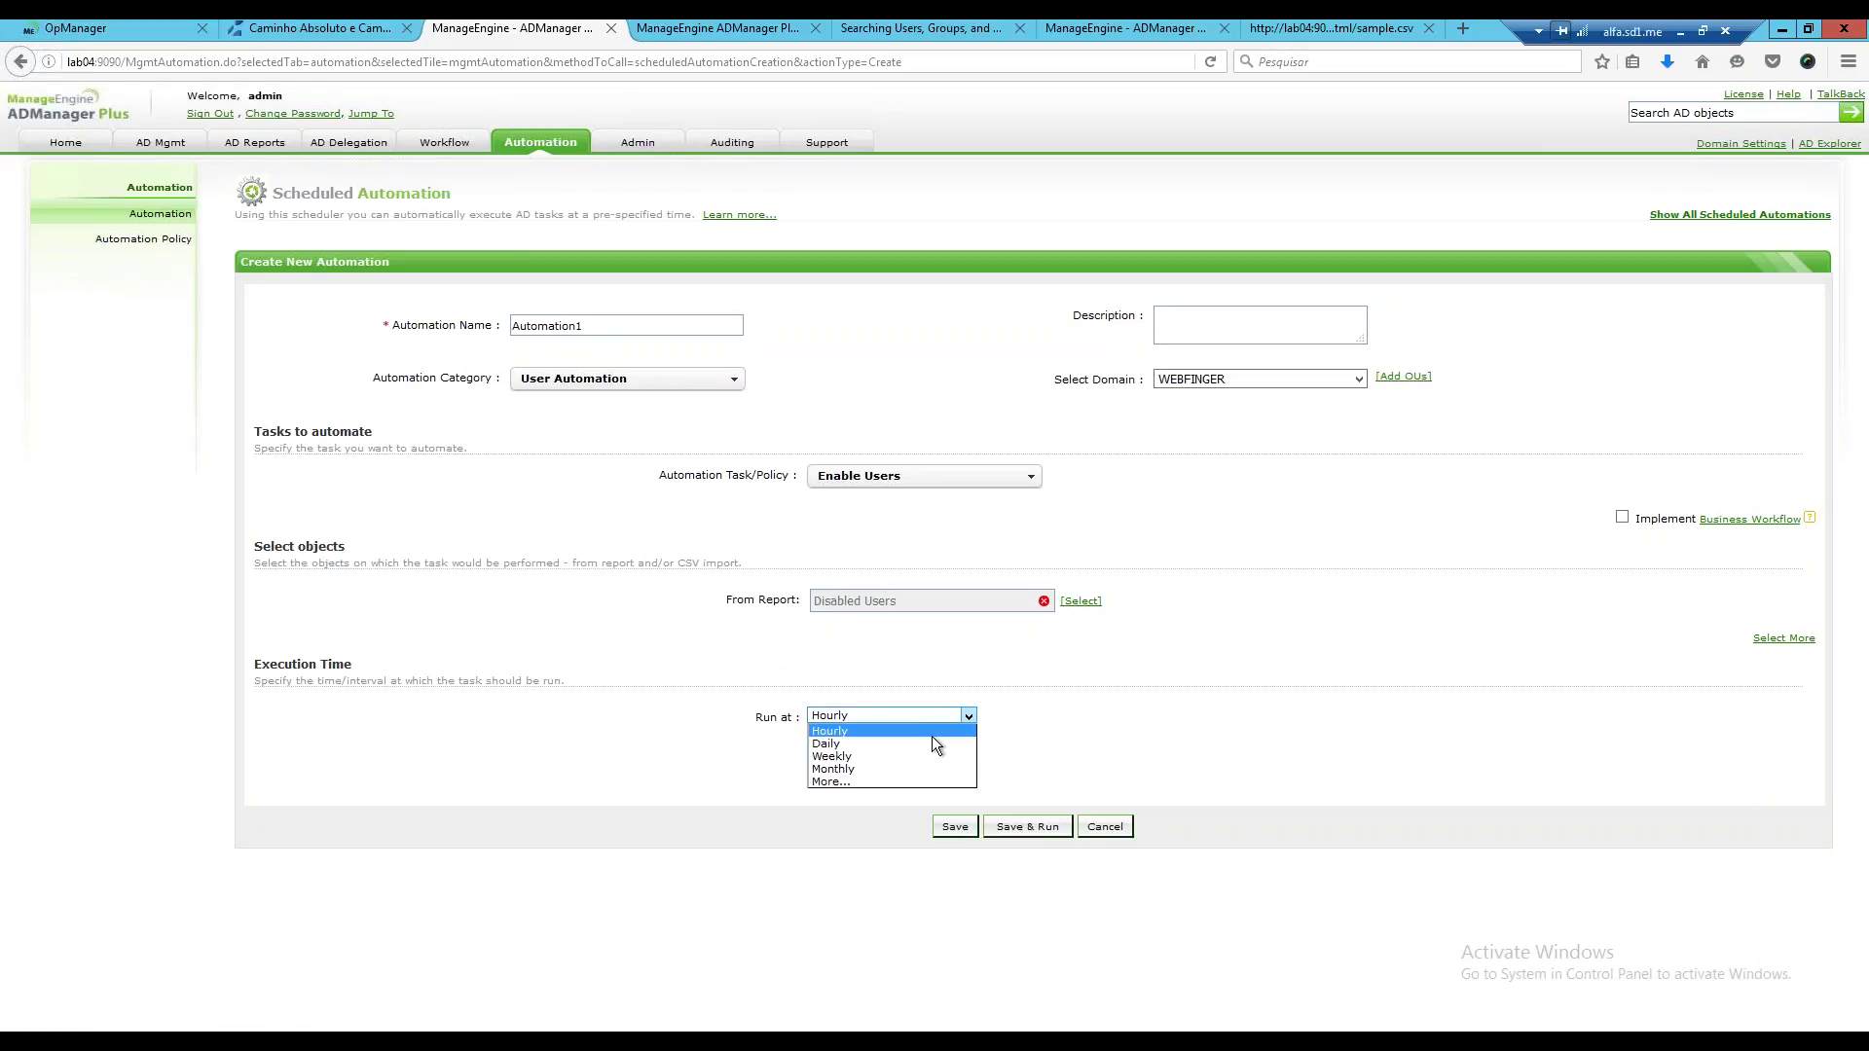
{"action": "left_click", "coordinate": [859, 781]}
{"action": "left_click", "coordinate": [1069, 756]}
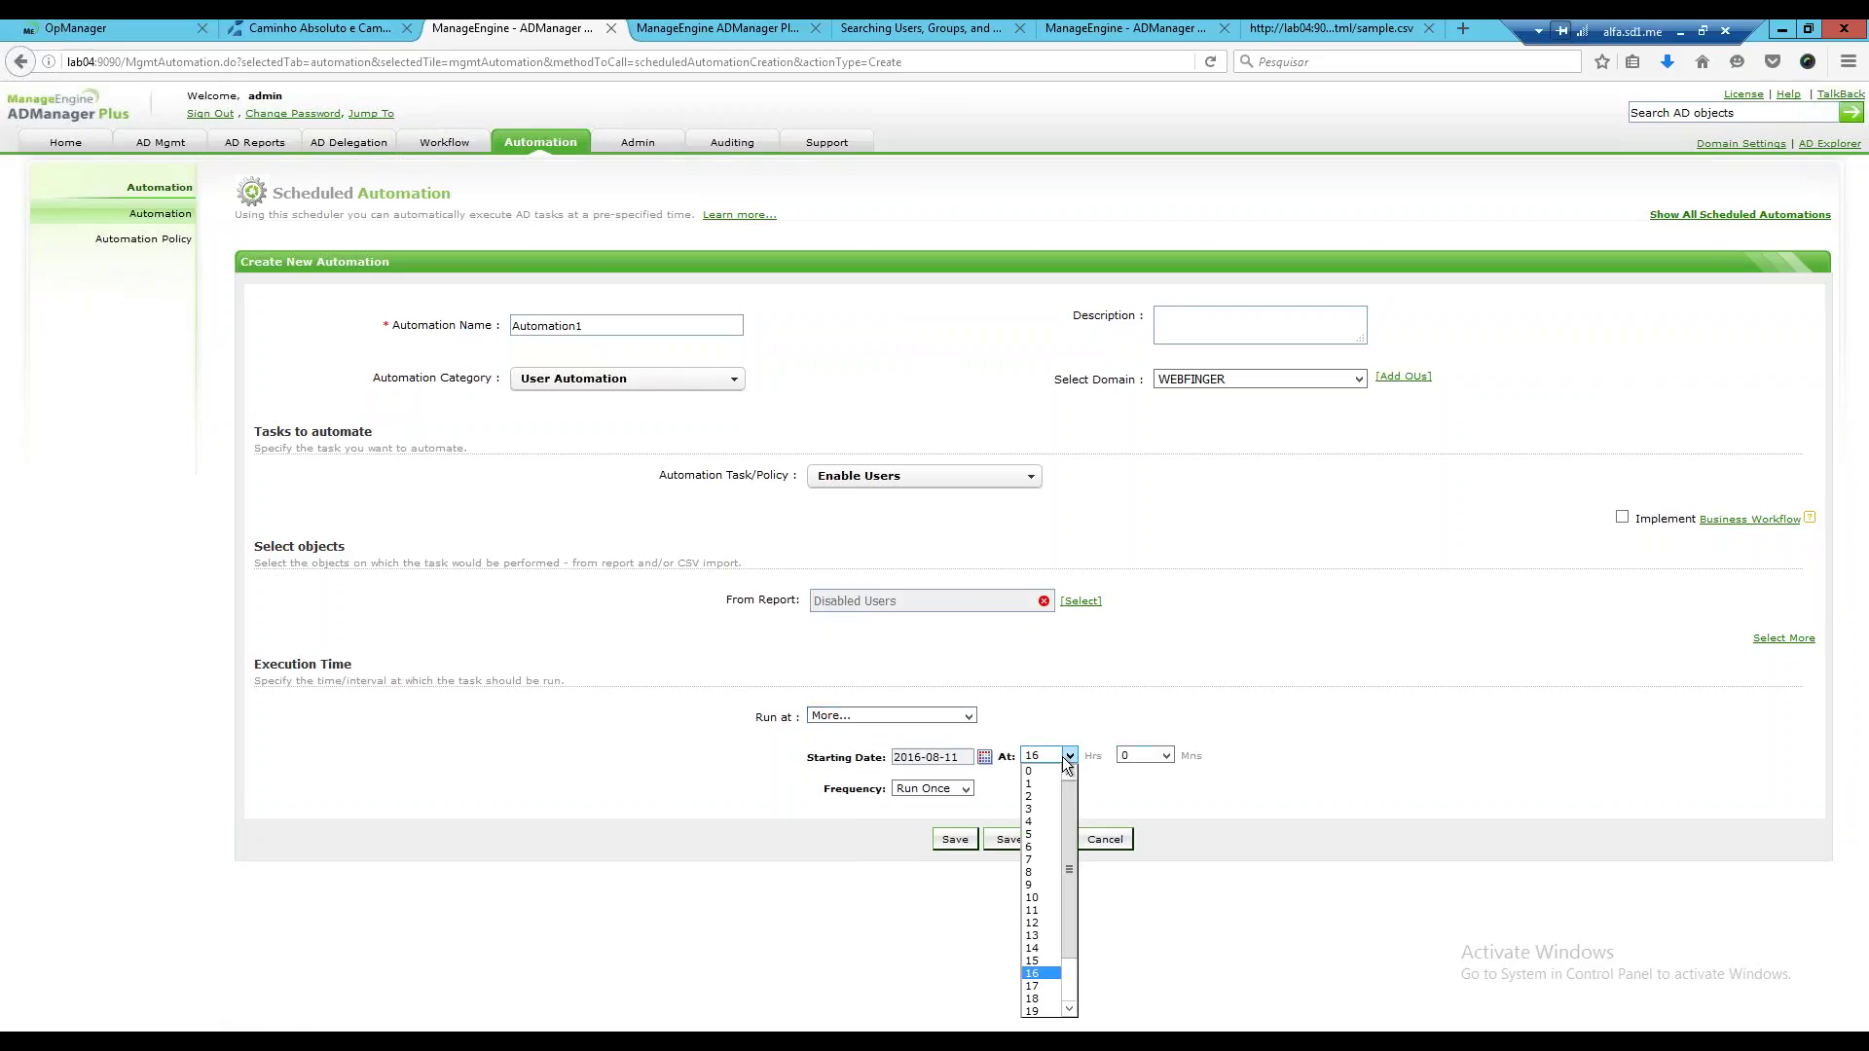
{"action": "left_click", "coordinate": [1050, 773]}
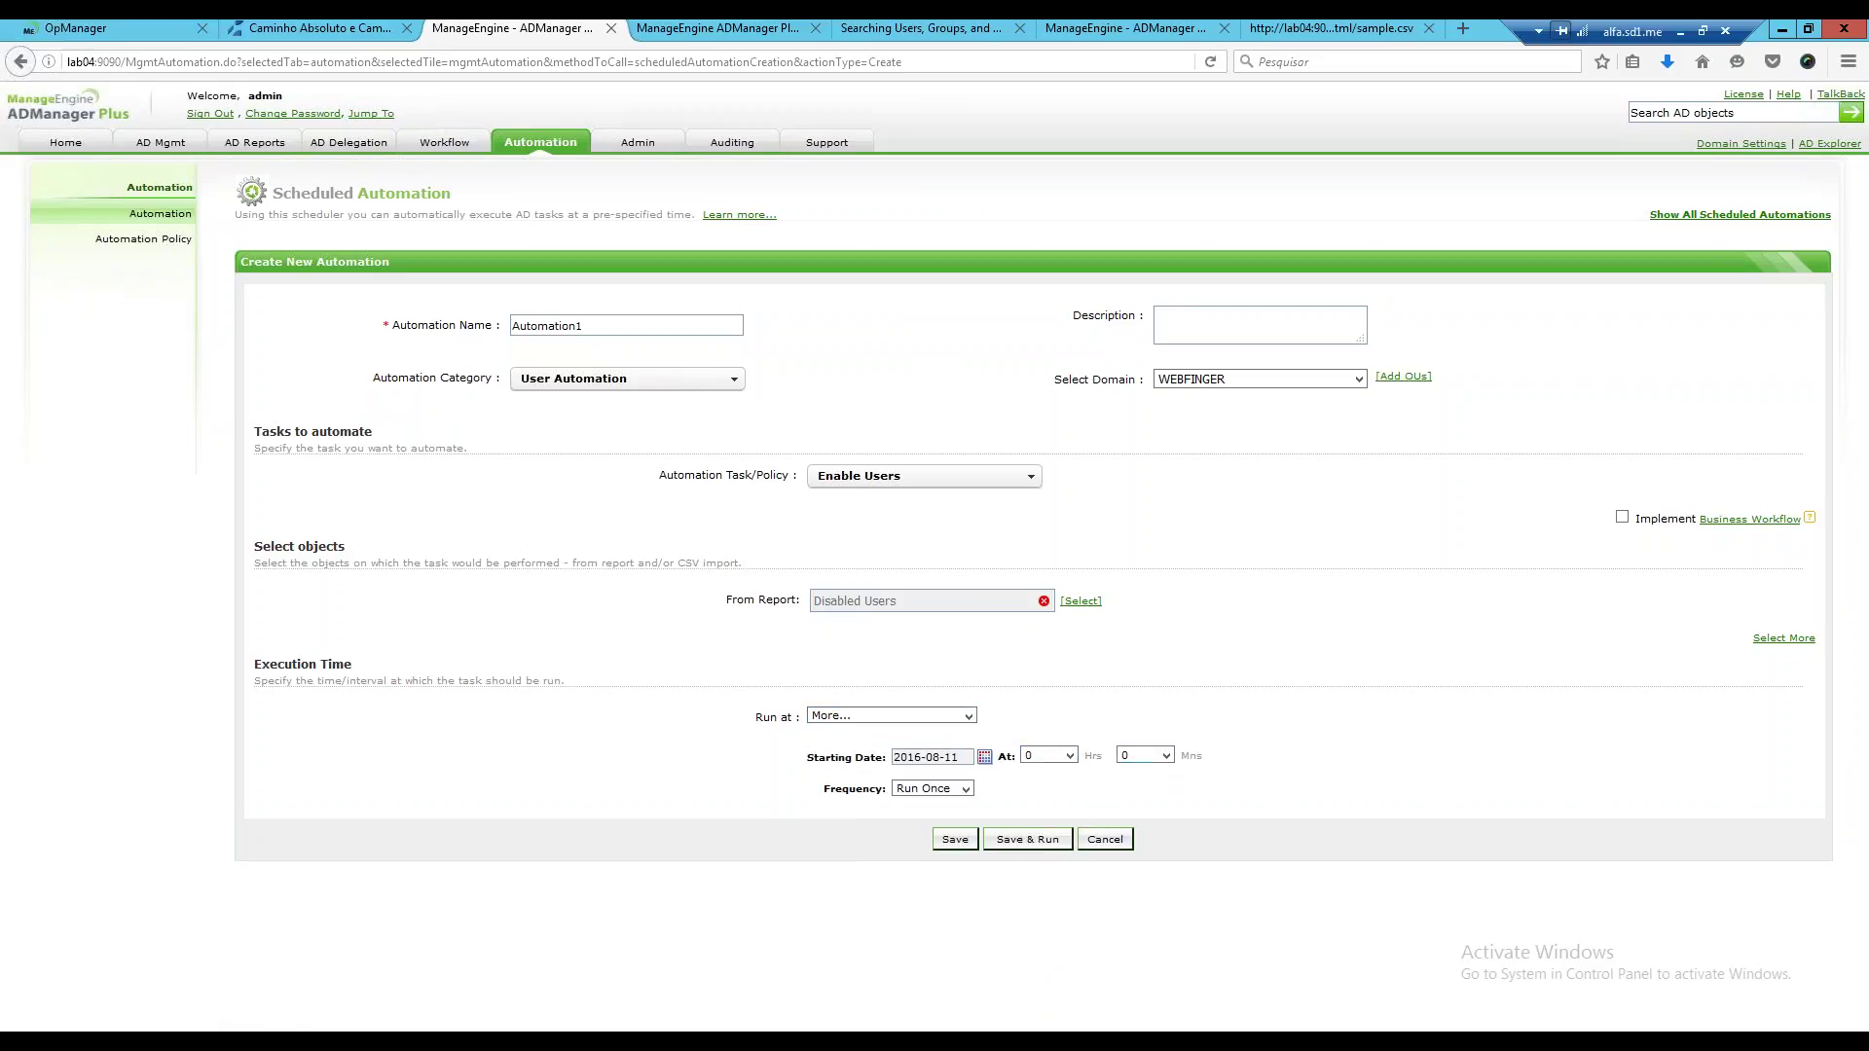
{"action": "left_click", "coordinate": [1166, 755]}
{"action": "left_click", "coordinate": [1143, 786]}
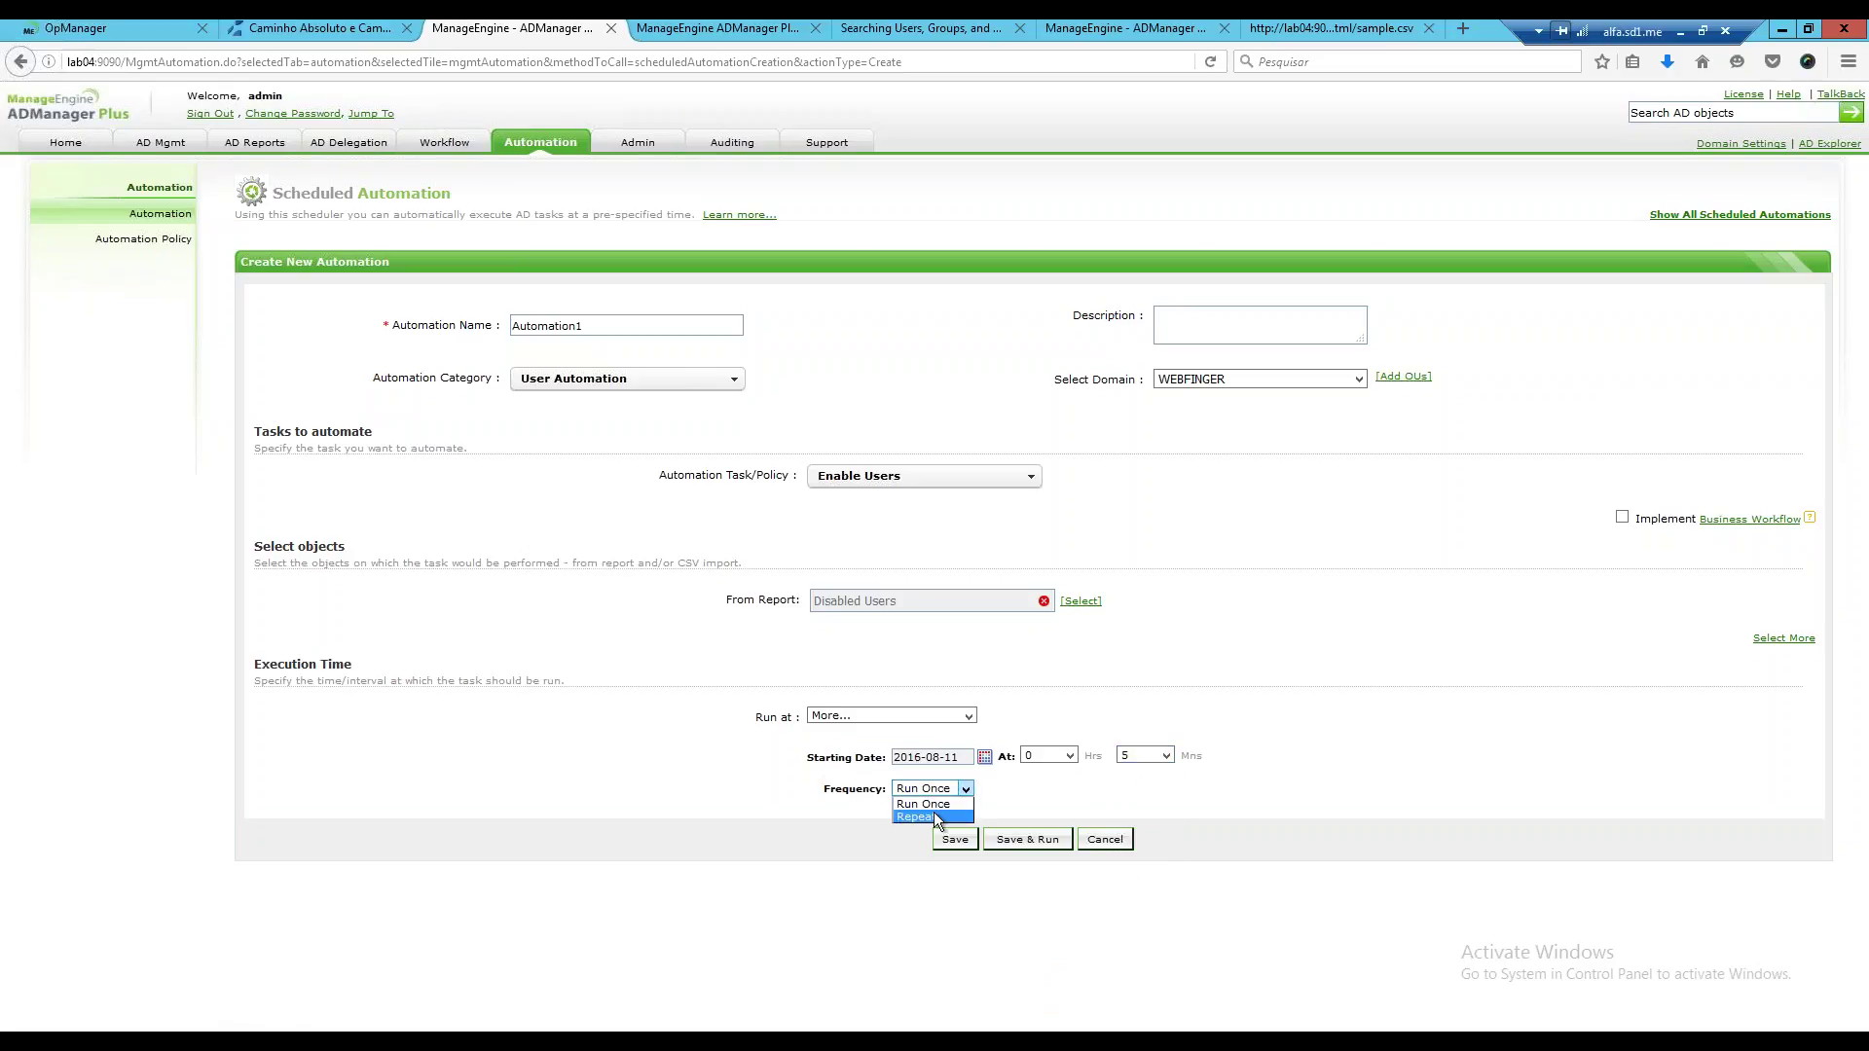
{"action": "left_click", "coordinate": [932, 816]}
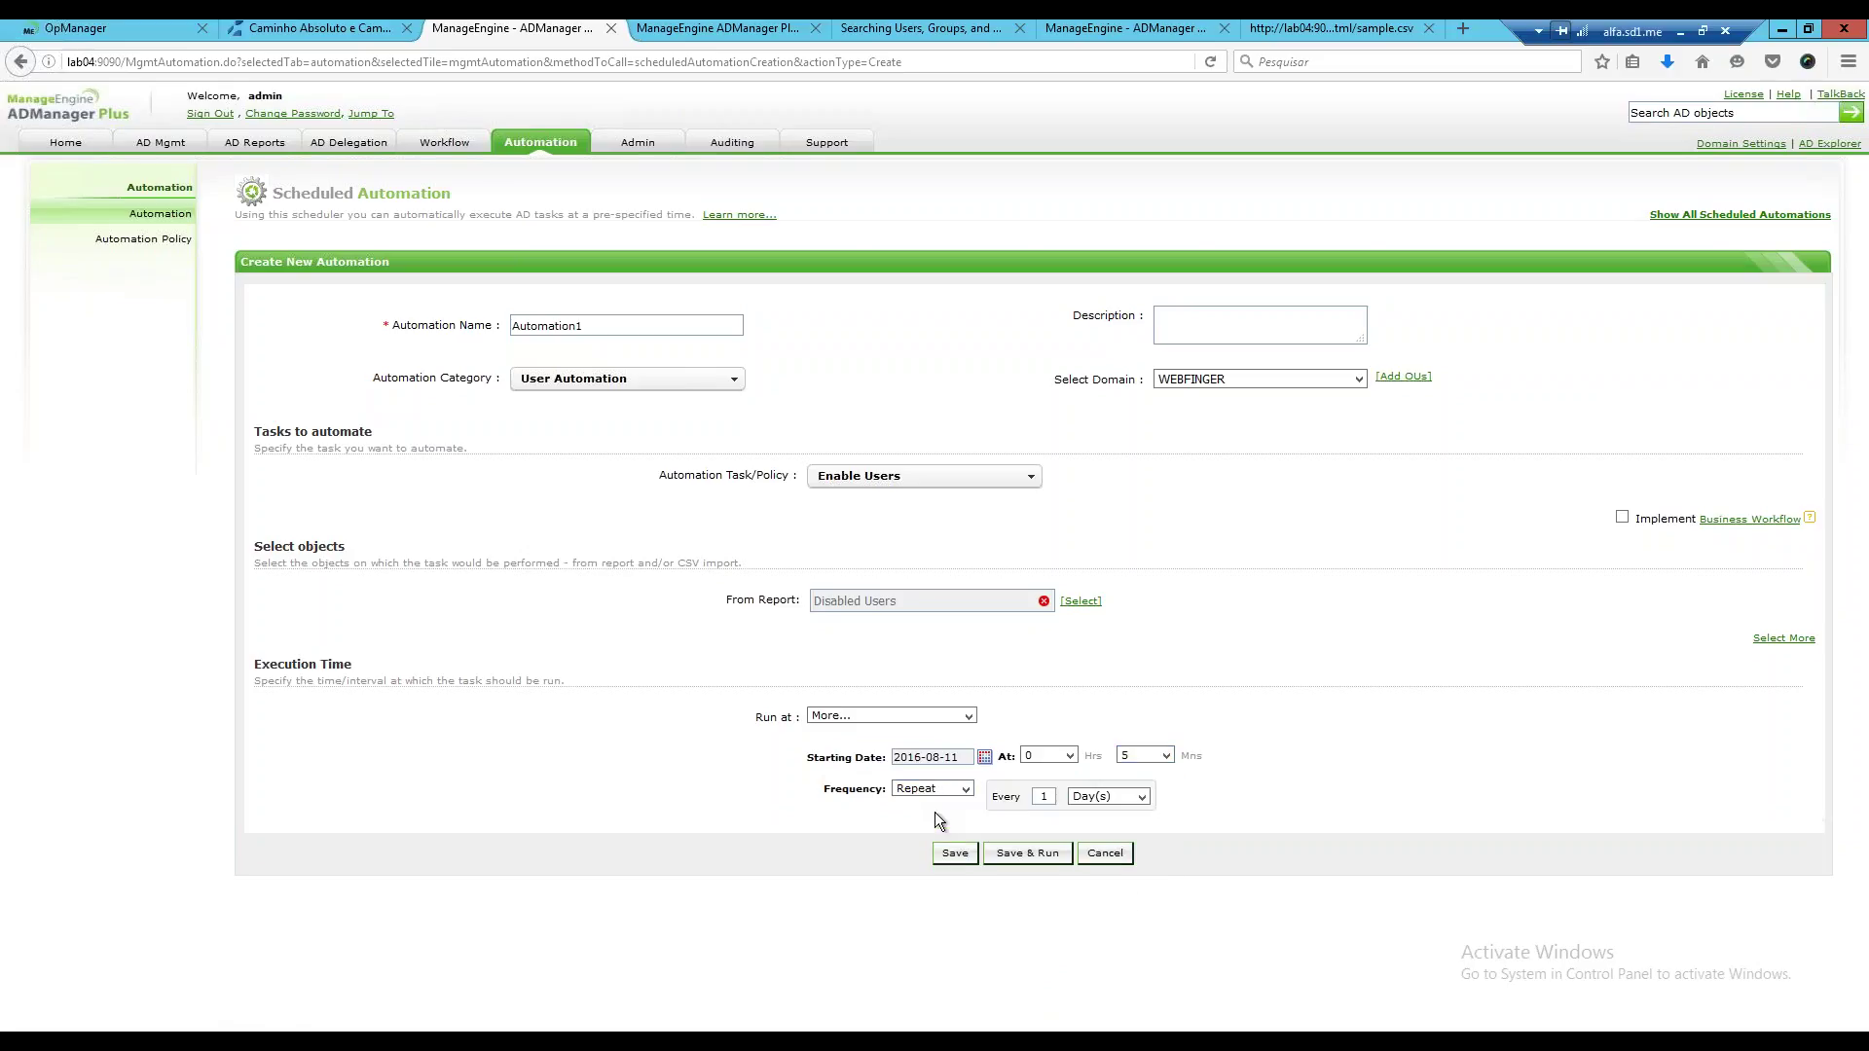
{"action": "left_click", "coordinate": [1140, 797]}
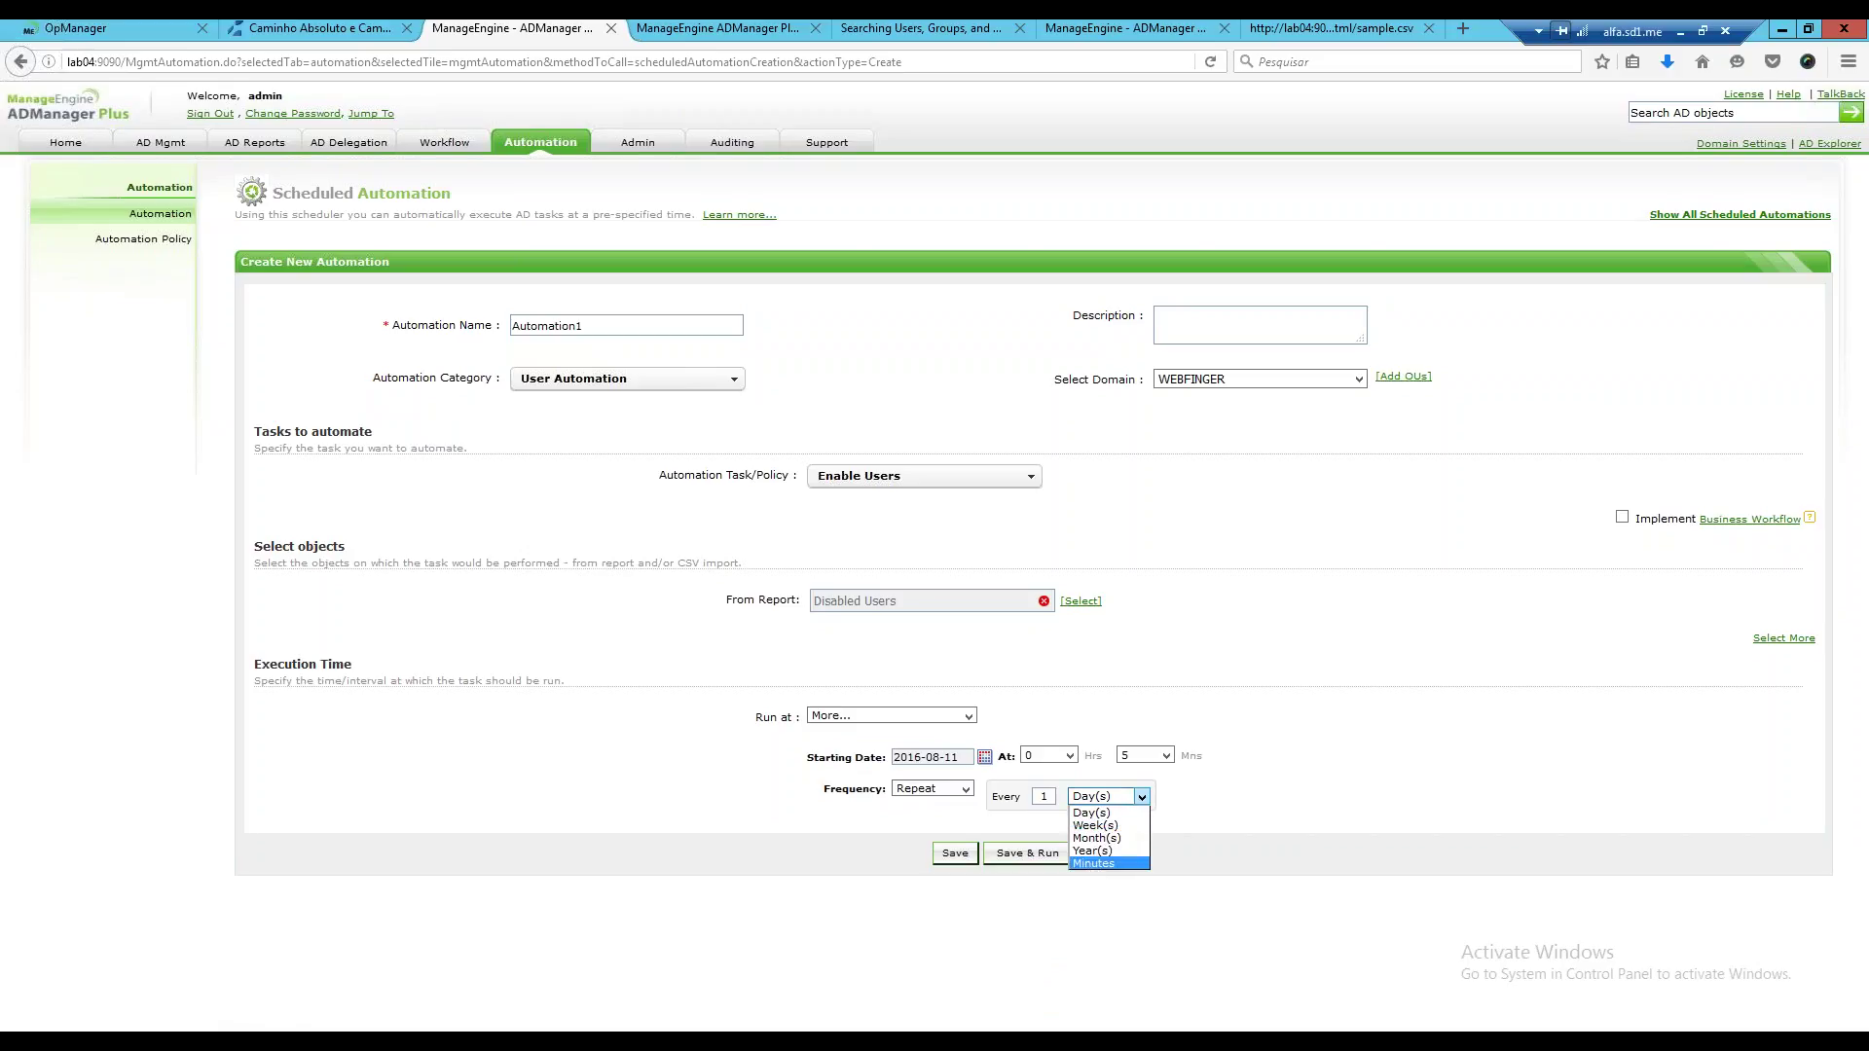
{"action": "left_click", "coordinate": [1094, 864]}
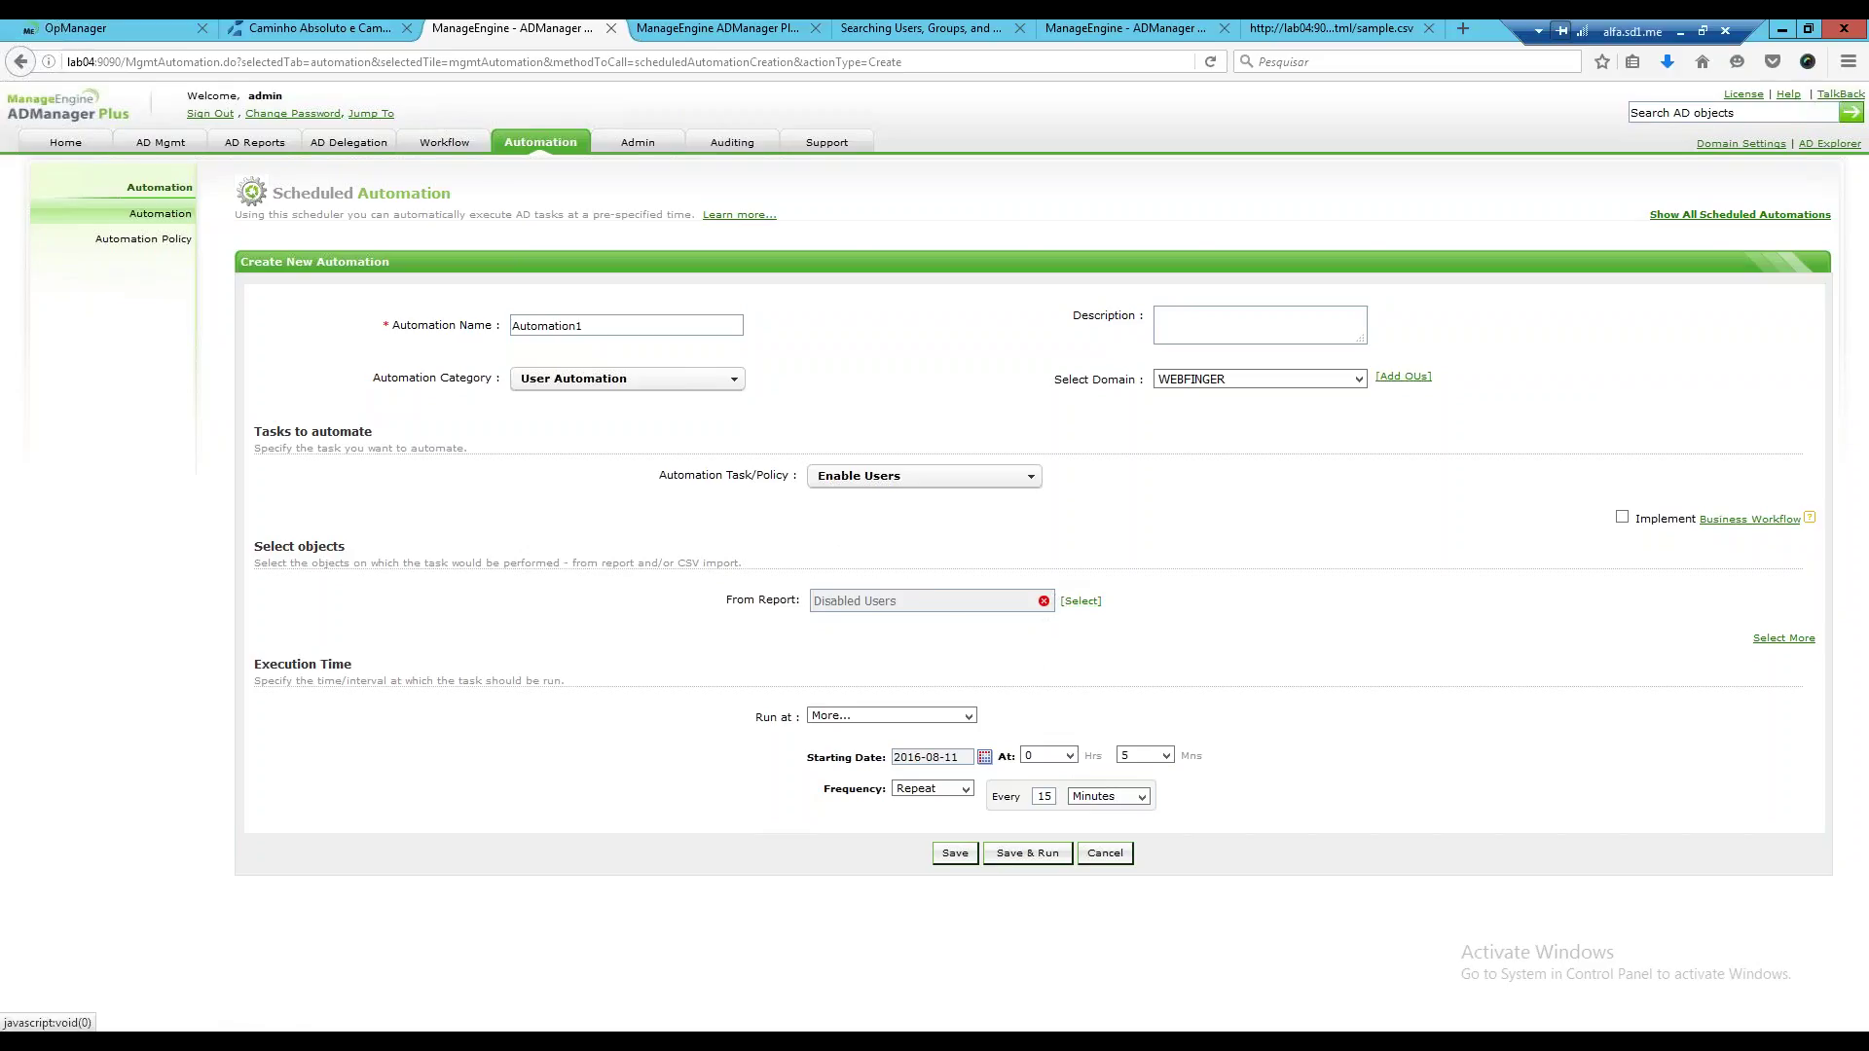
Reopen Selection Criteria, glance at Account Expired Users, then return to Disabled Users.
{"action": "left_click", "coordinate": [1079, 603]}
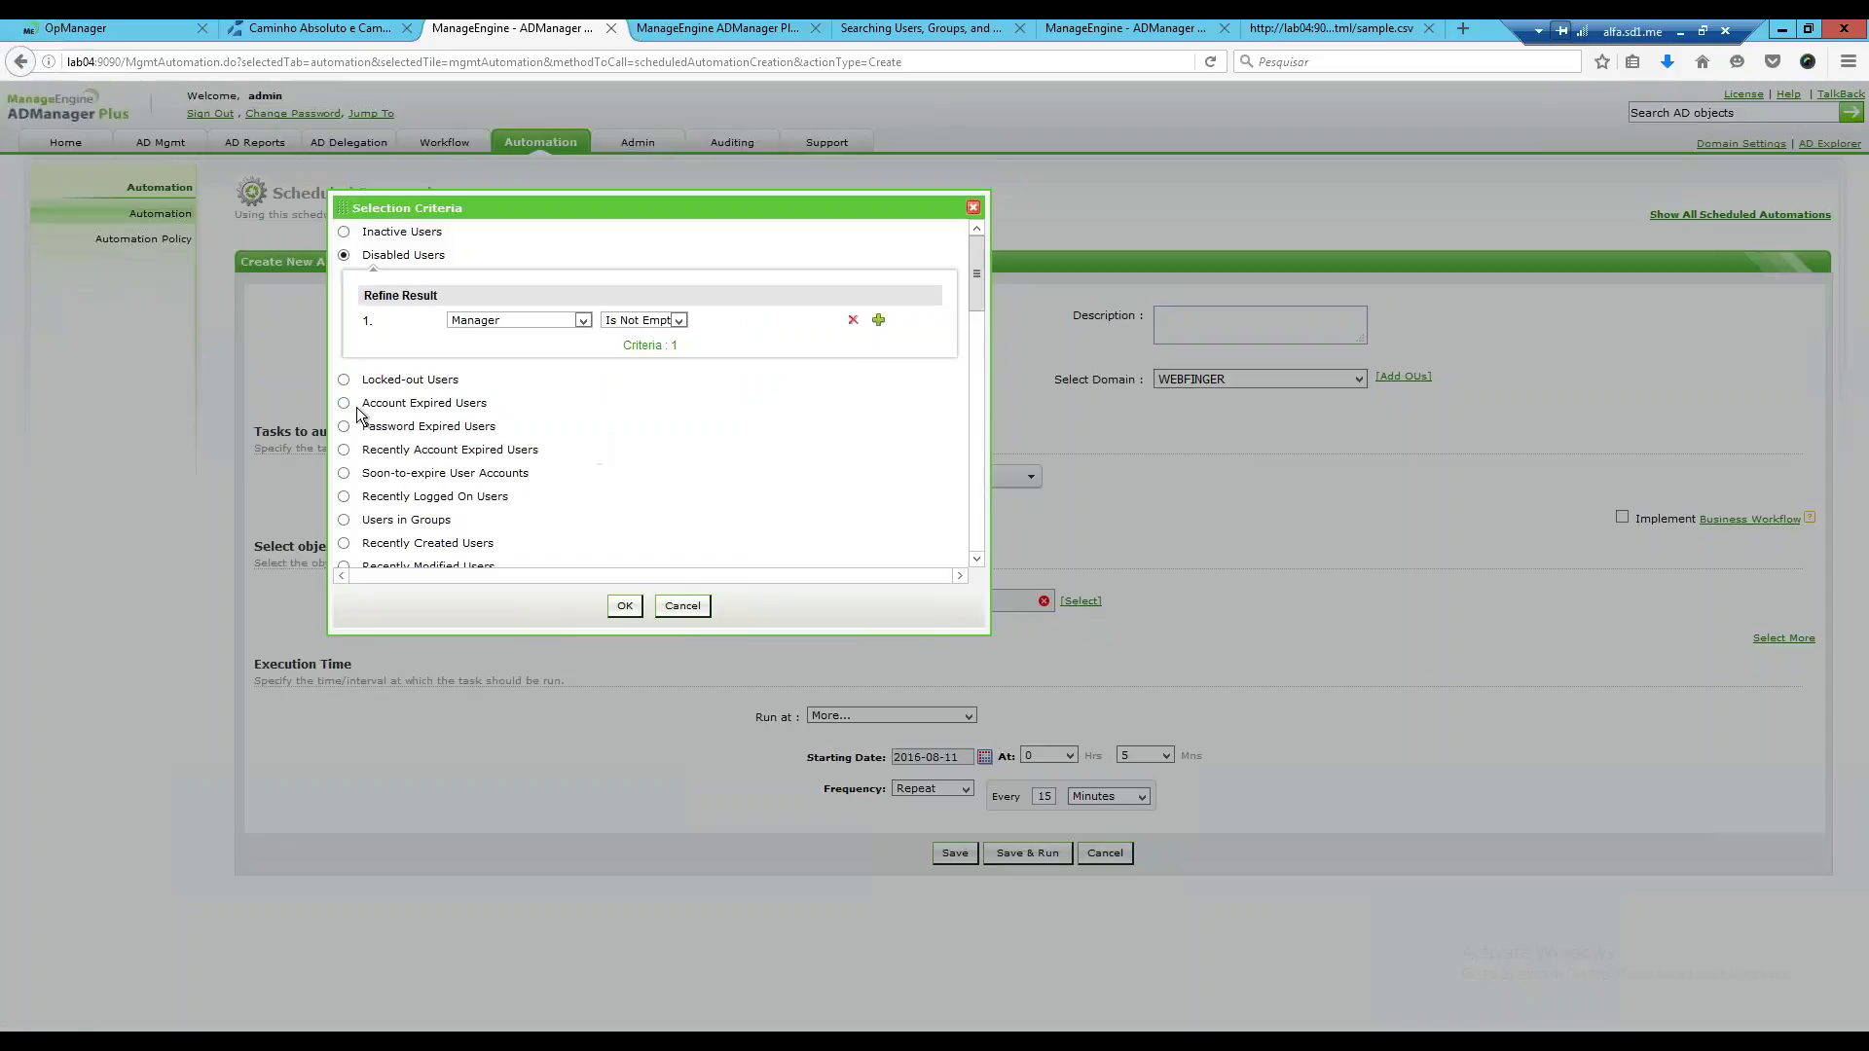
{"action": "left_click", "coordinate": [344, 404]}
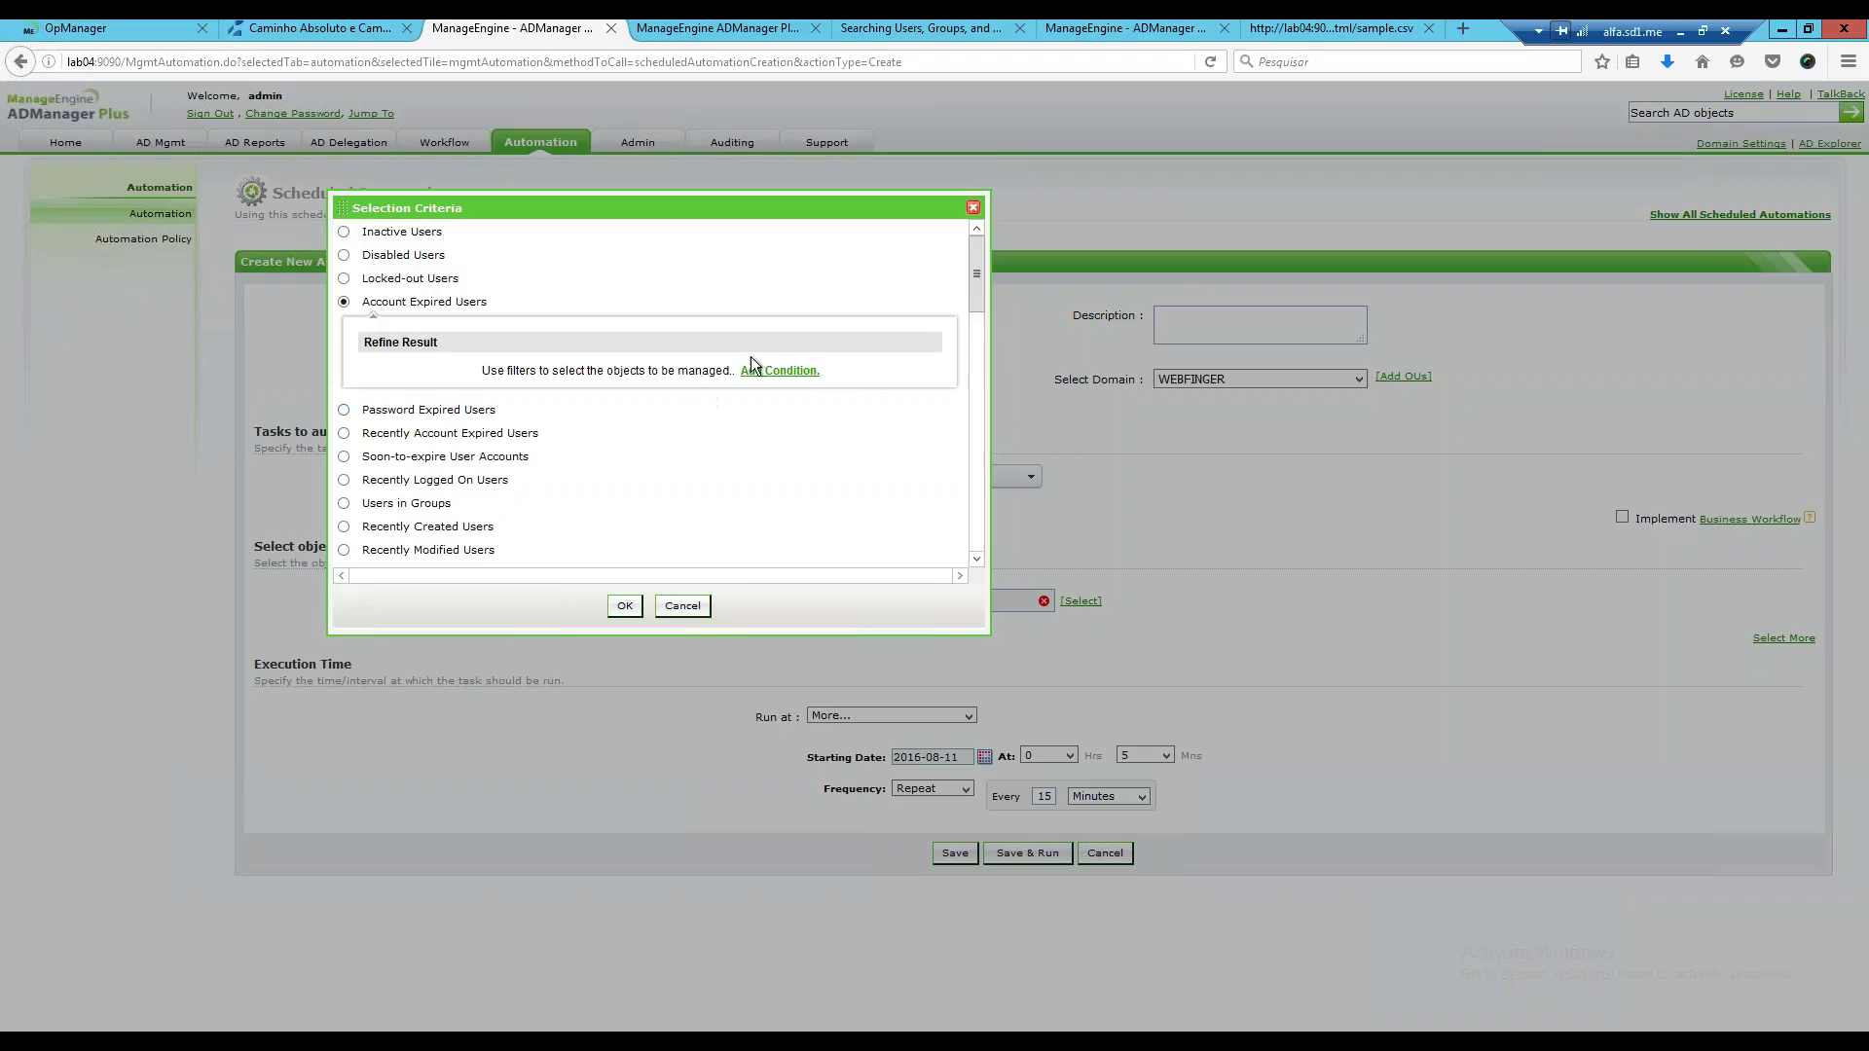
{"action": "mouse_move", "coordinate": [976, 284]}
{"action": "left_mouse_down"}
{"action": "mouse_move", "coordinate": [939, 397]}
{"action": "mouse_move", "coordinate": [950, 289]}
{"action": "left_mouse_up"}
{"action": "scroll", "coordinate": [525, 306], "scroll_direction": "up", "scroll_amount": 1}
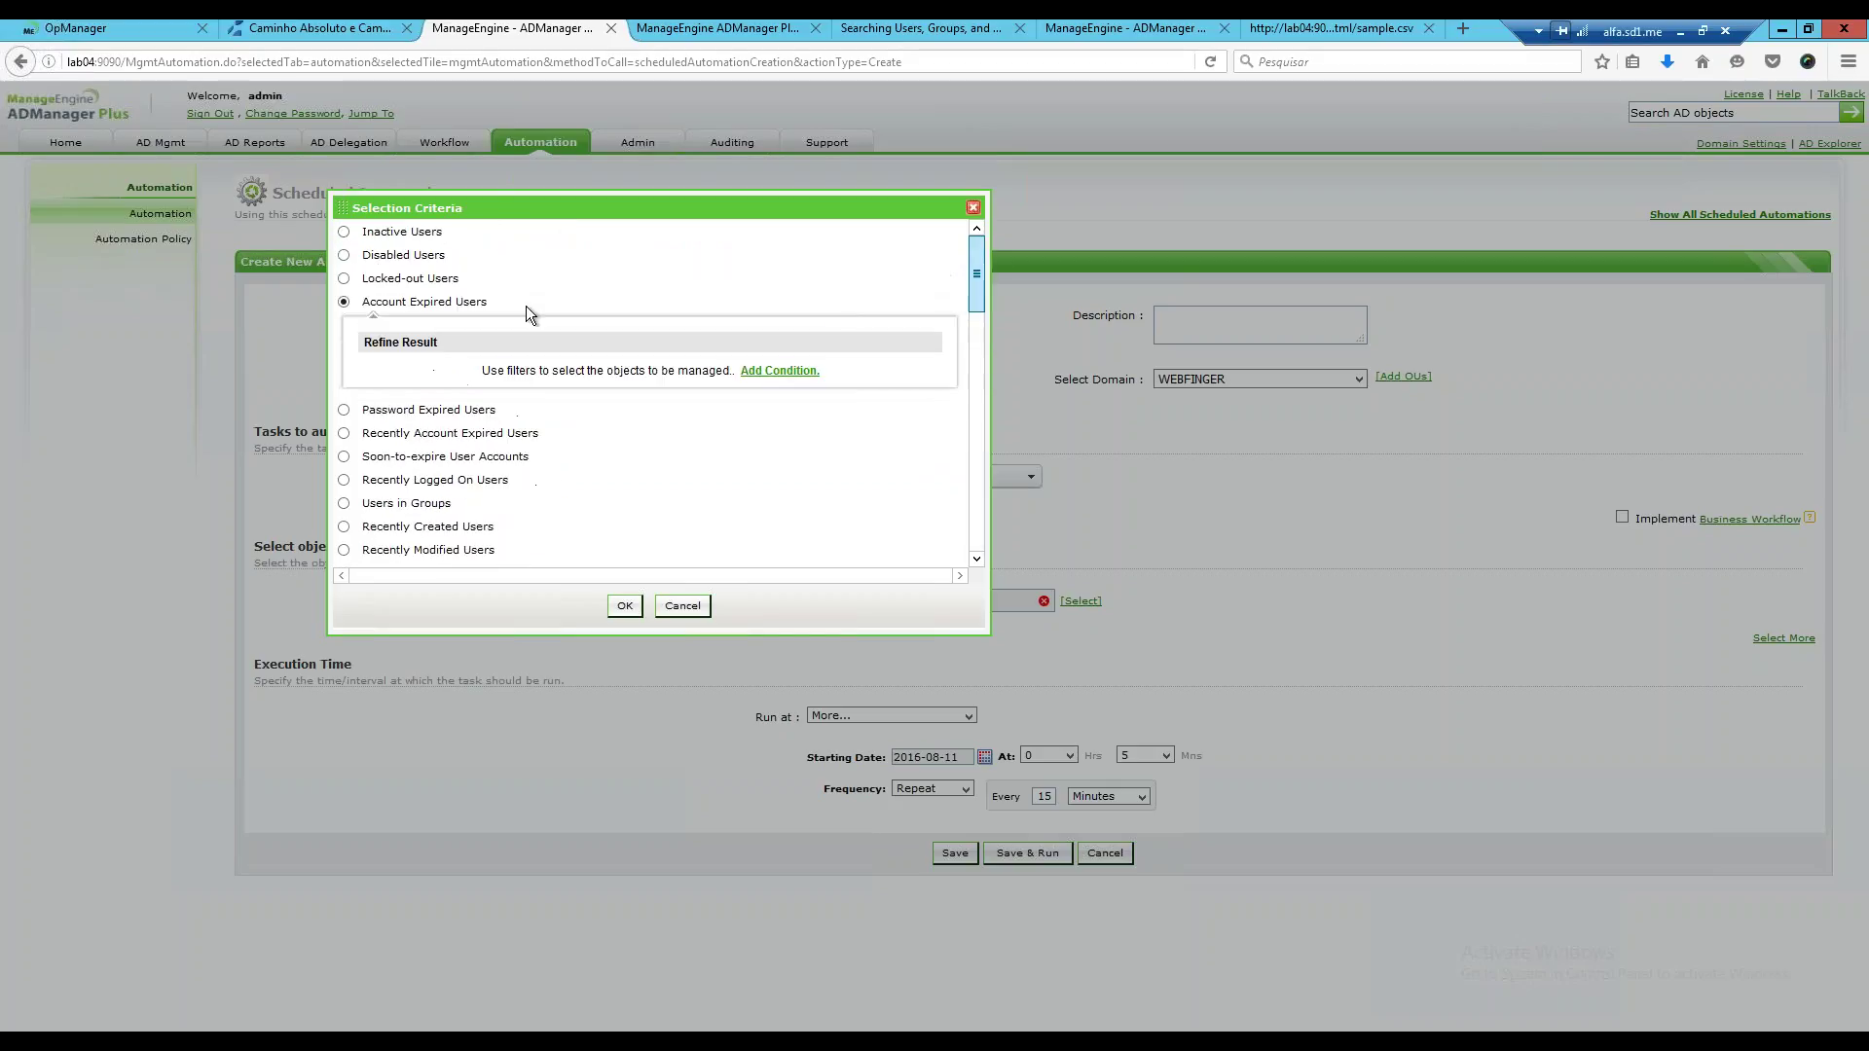
{"action": "left_click", "coordinate": [346, 255]}
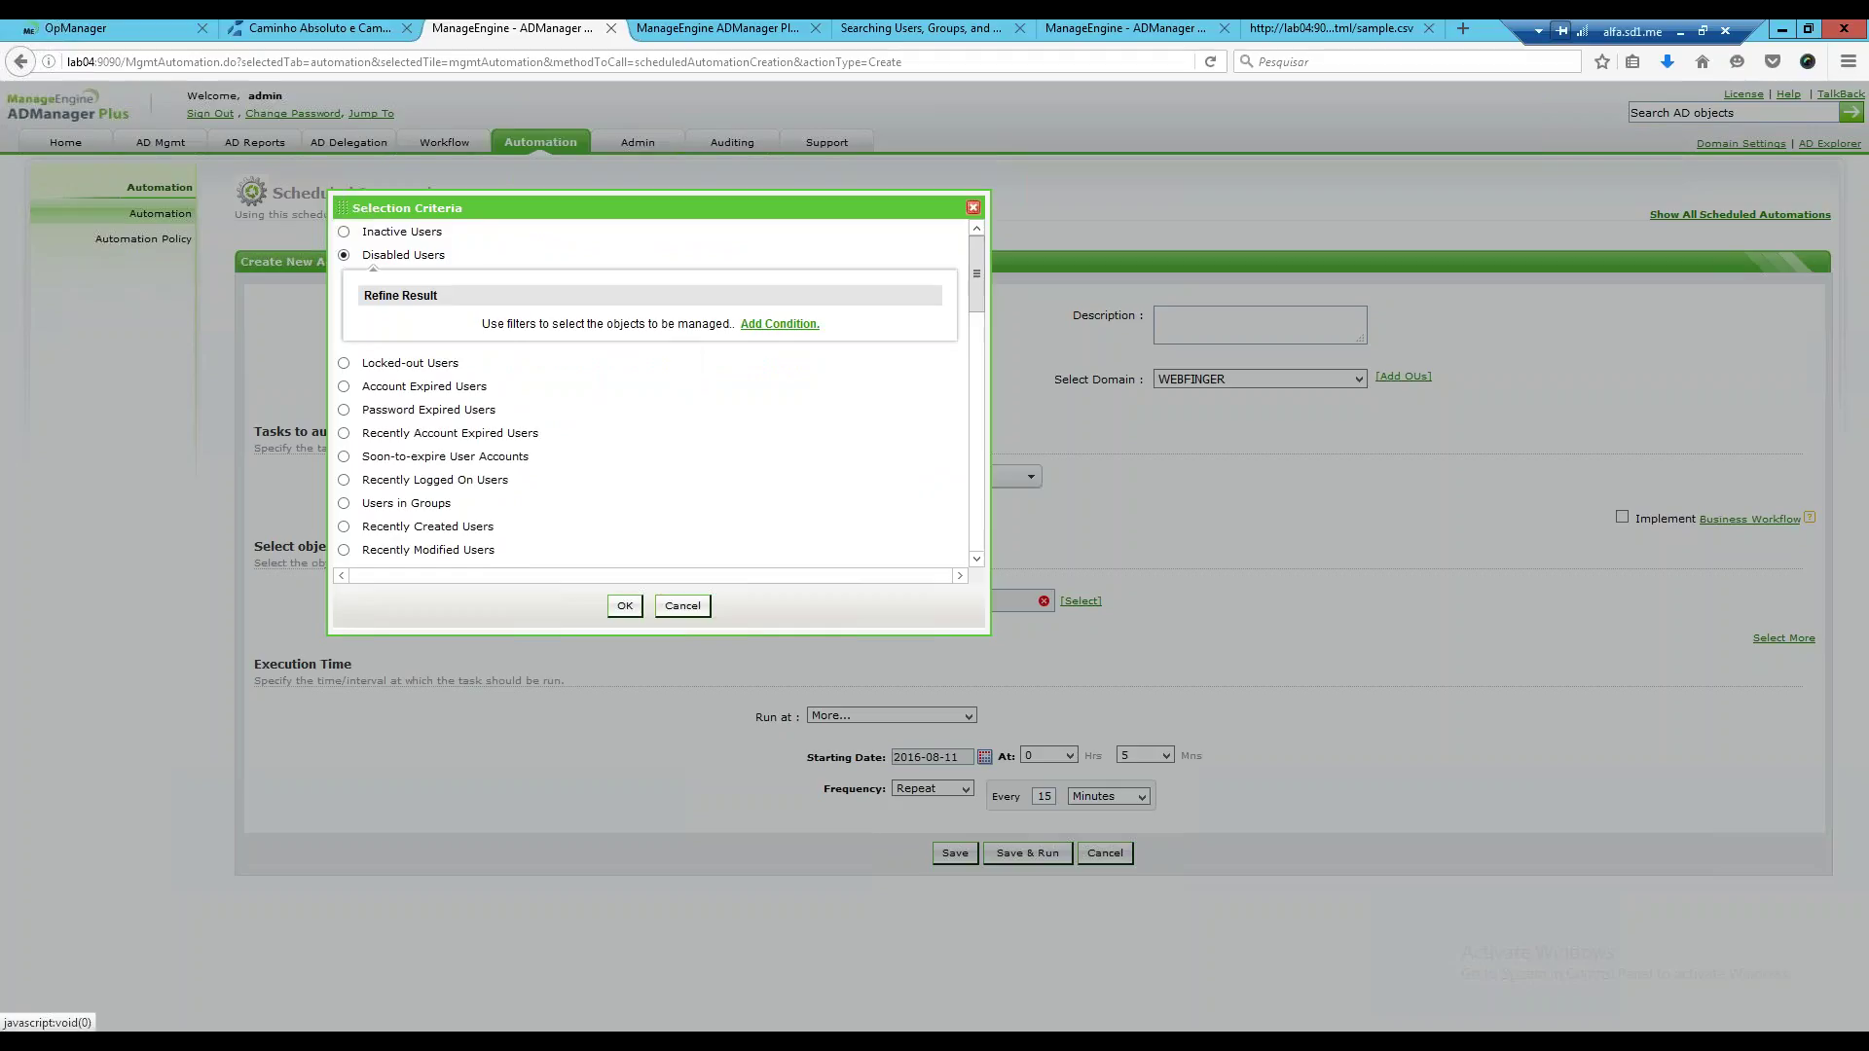
Add the condition Department Is Design to Disabled Users and confirm it.
{"action": "left_click", "coordinate": [778, 323]}
{"action": "left_click", "coordinate": [581, 320]}
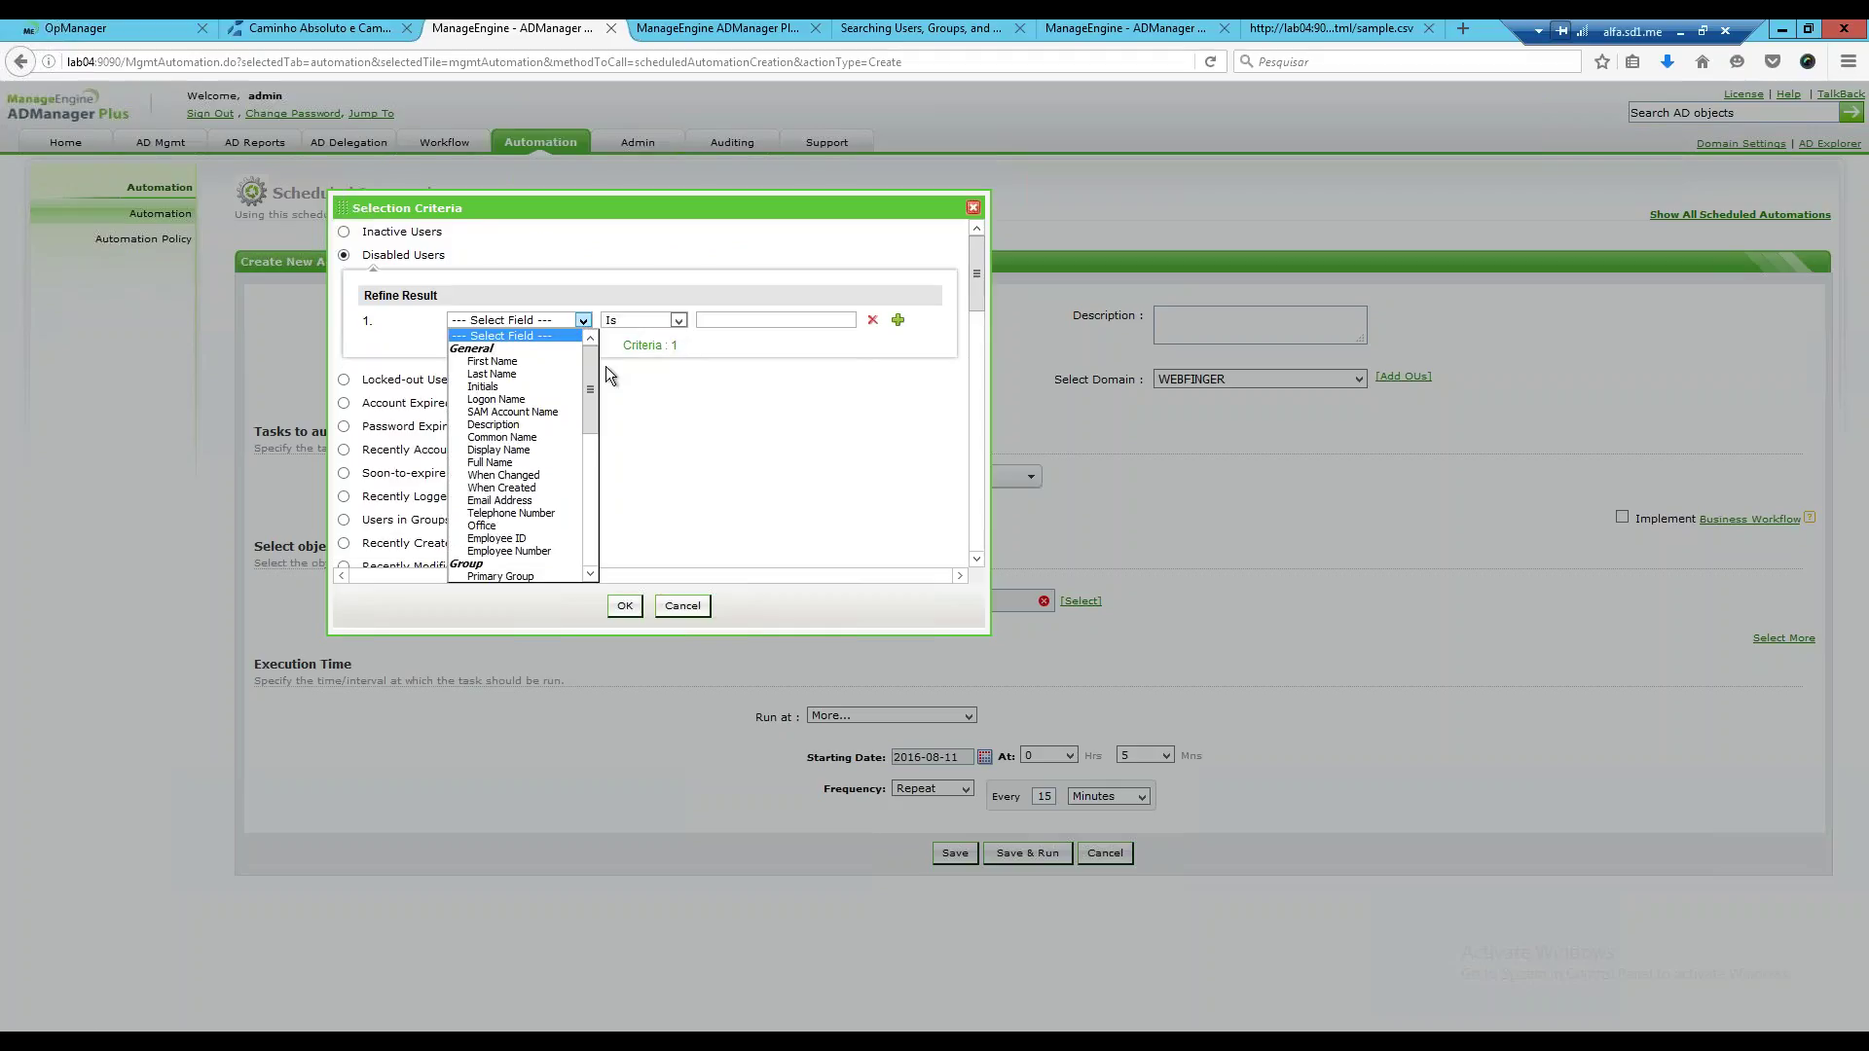
{"action": "left_click_drag", "start_coordinate": [595, 383], "coordinate": [591, 523]}
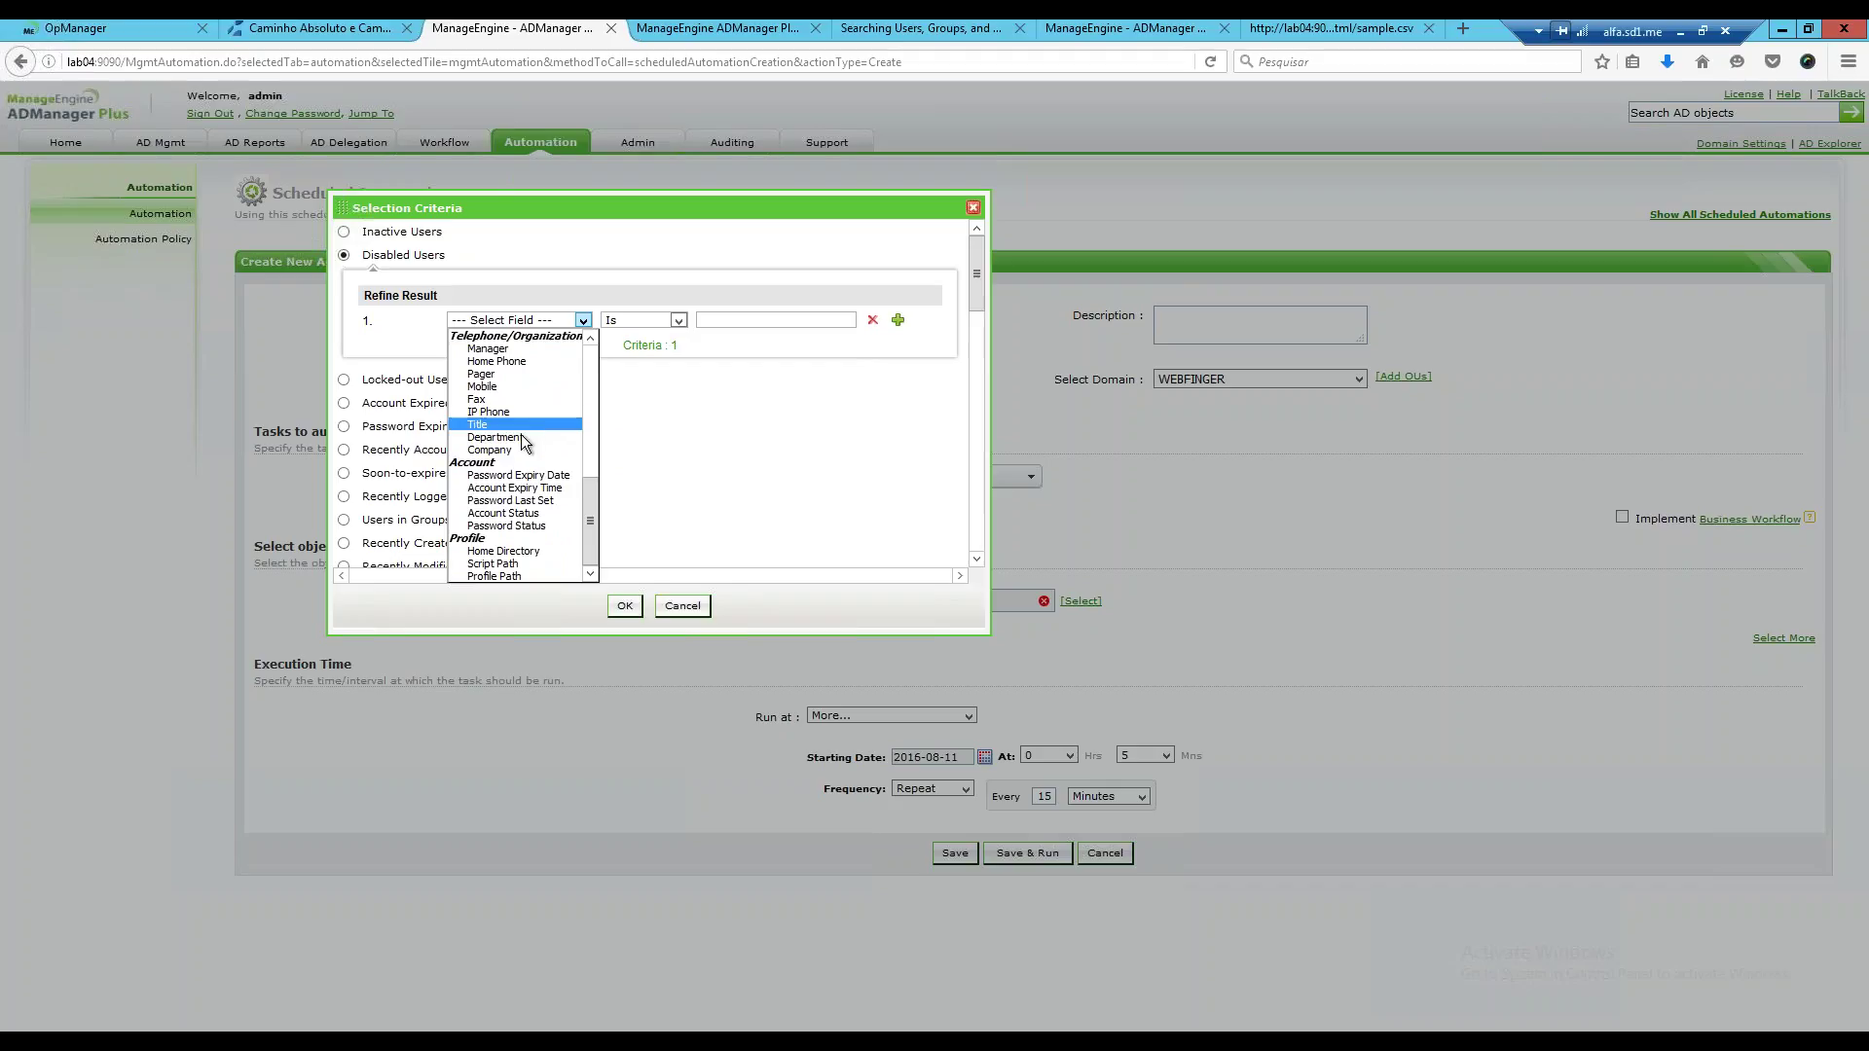
{"action": "left_click", "coordinate": [523, 436]}
{"action": "left_click", "coordinate": [778, 318]}
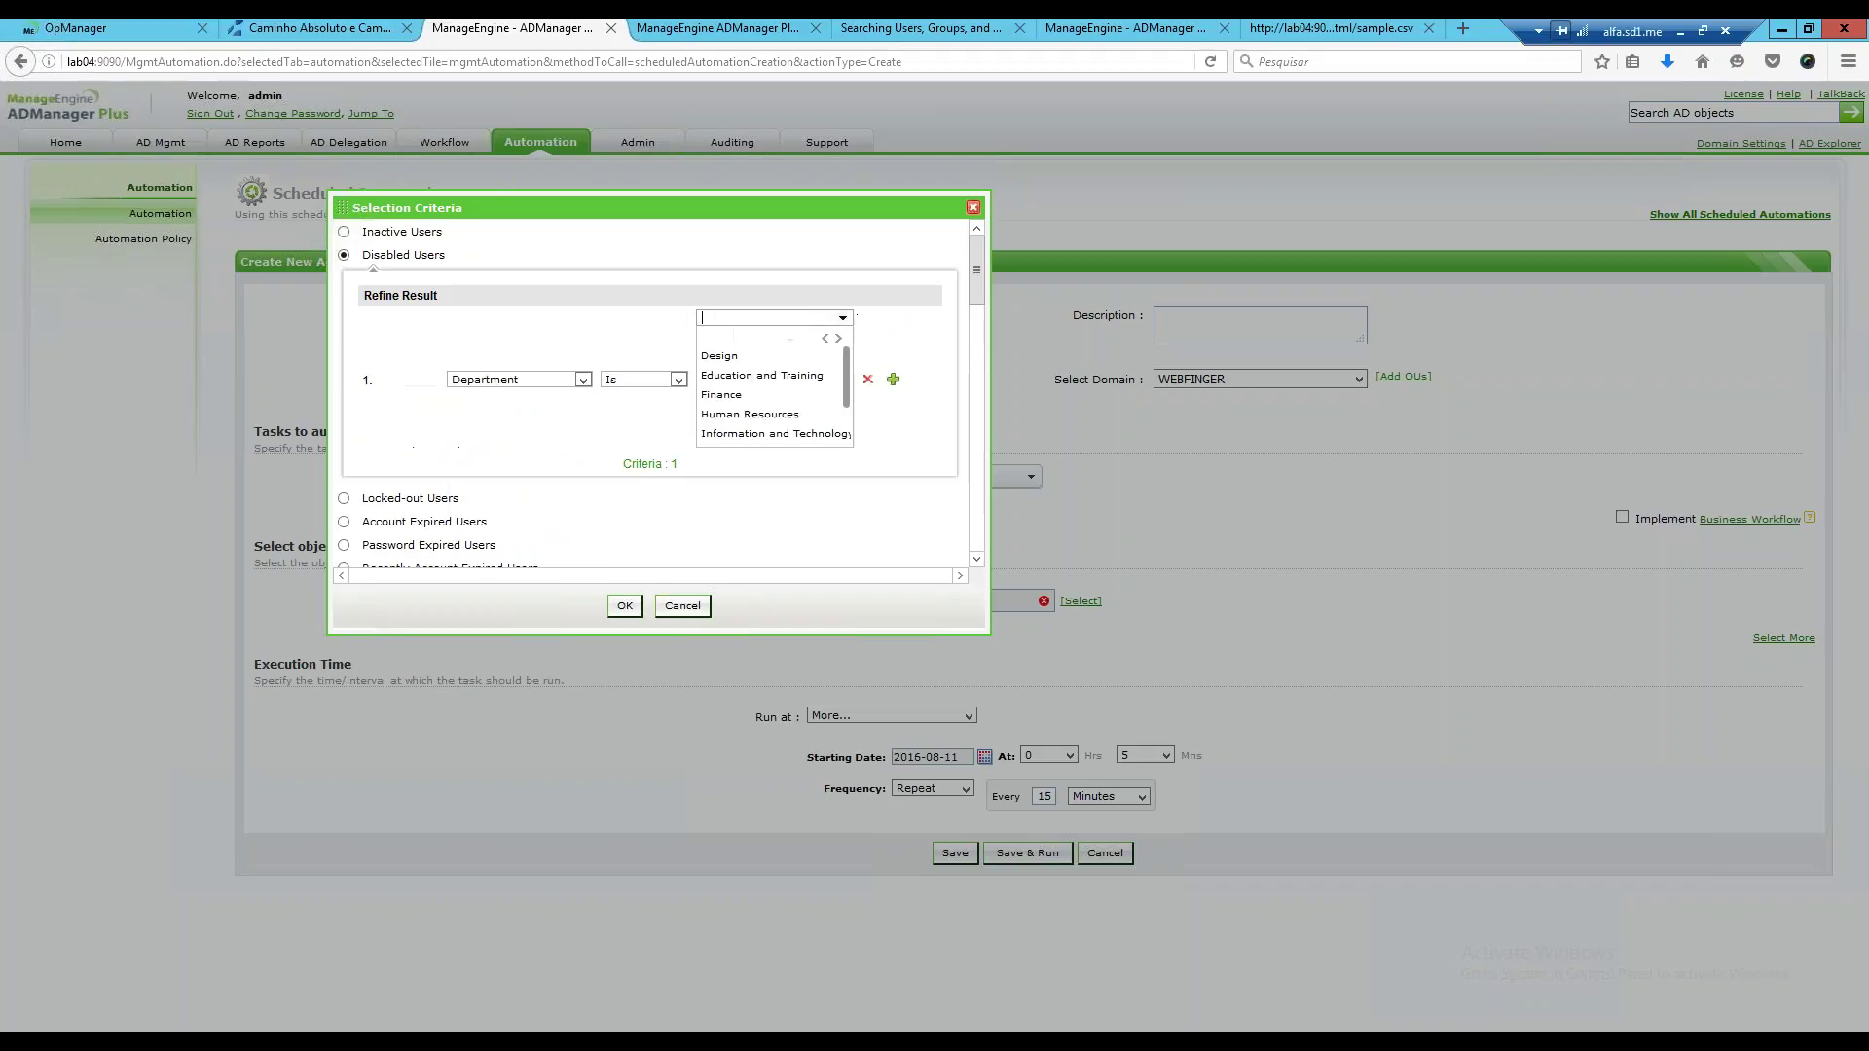
{"action": "left_click", "coordinate": [795, 358]}
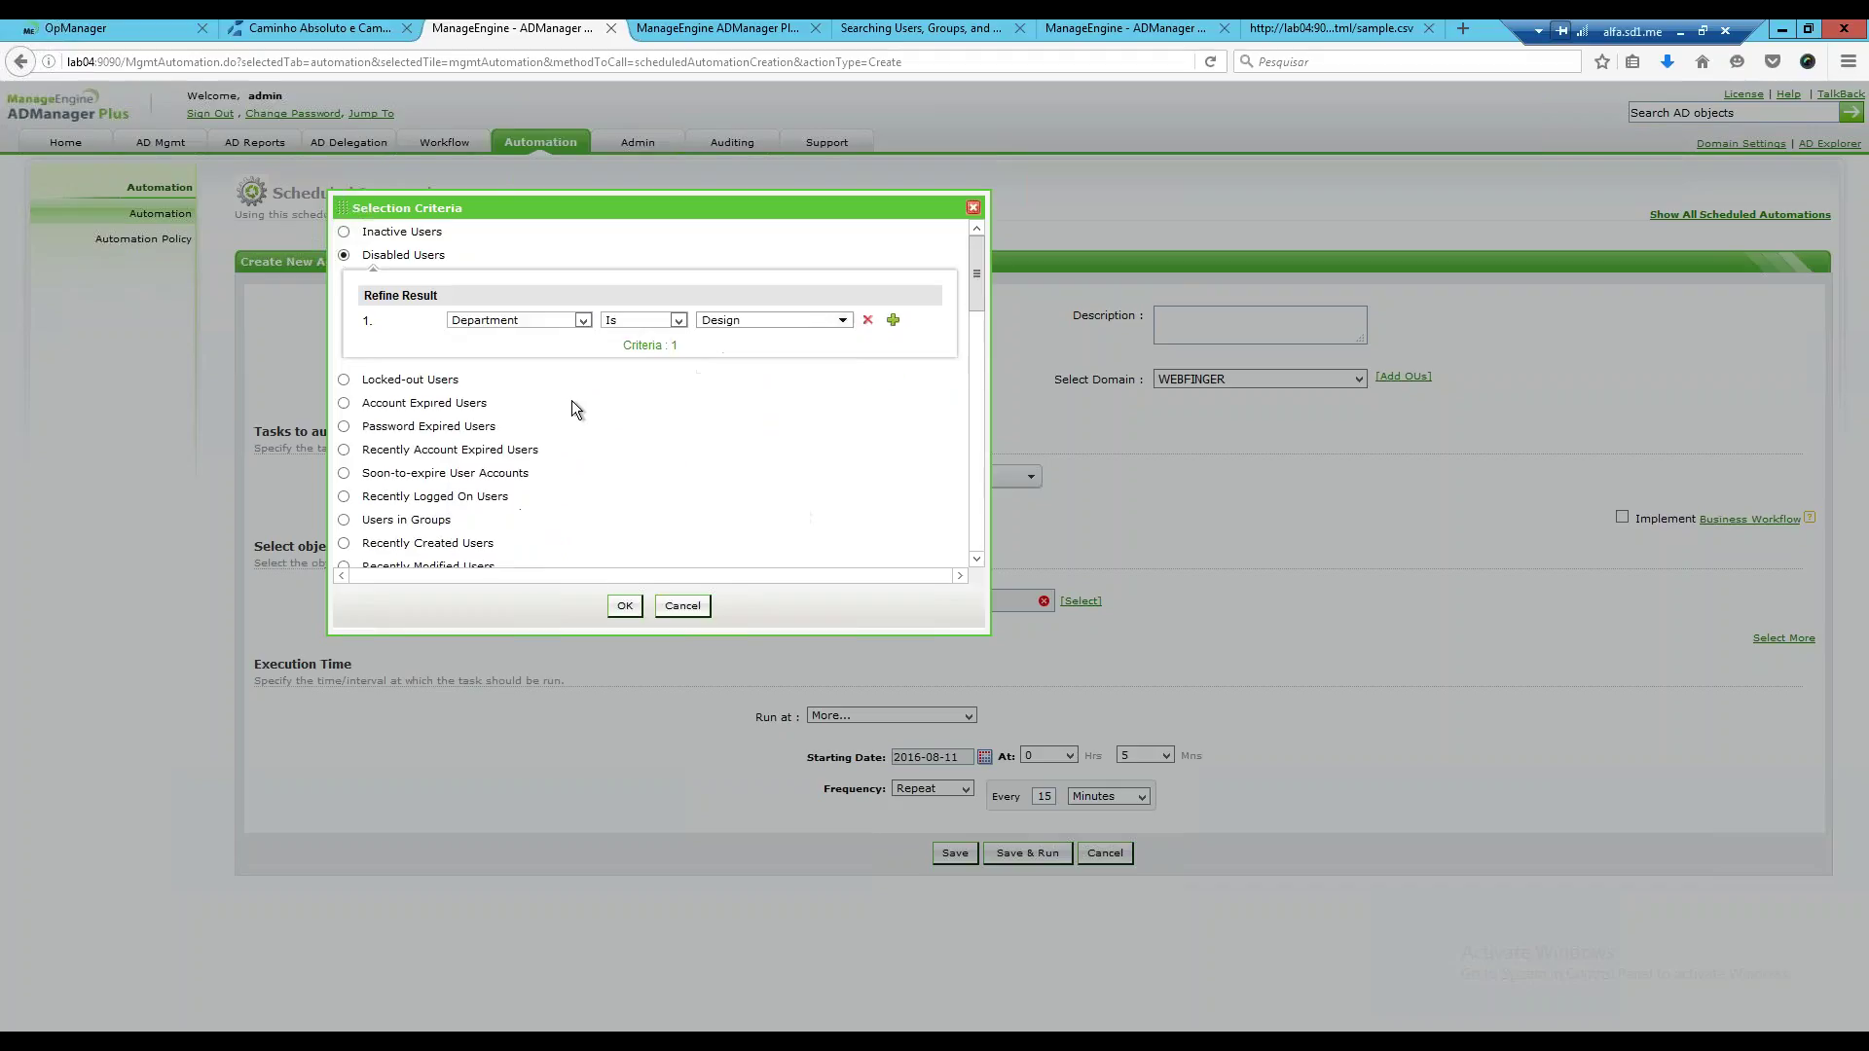
{"action": "left_click", "coordinate": [624, 605]}
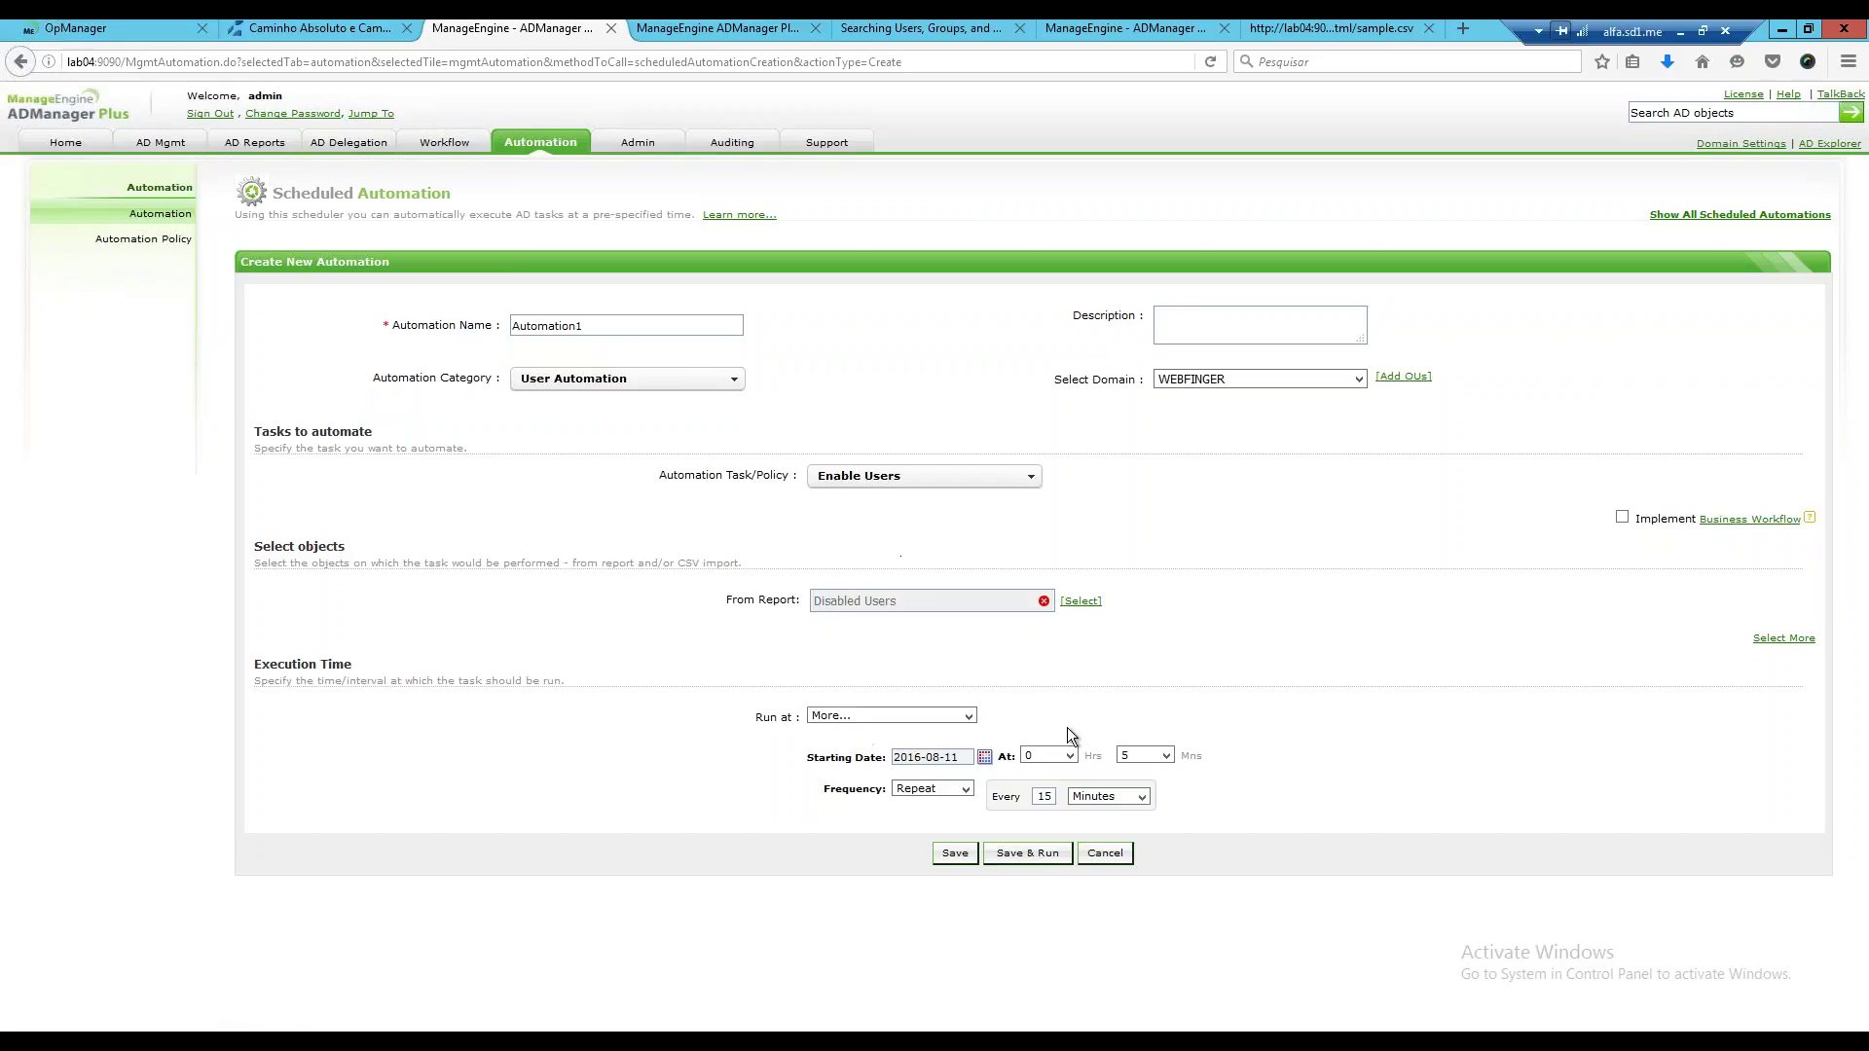
Save Automation1 so it runs Enable Users every 15 minutes, and begin another automation.
{"action": "left_click", "coordinate": [964, 863]}
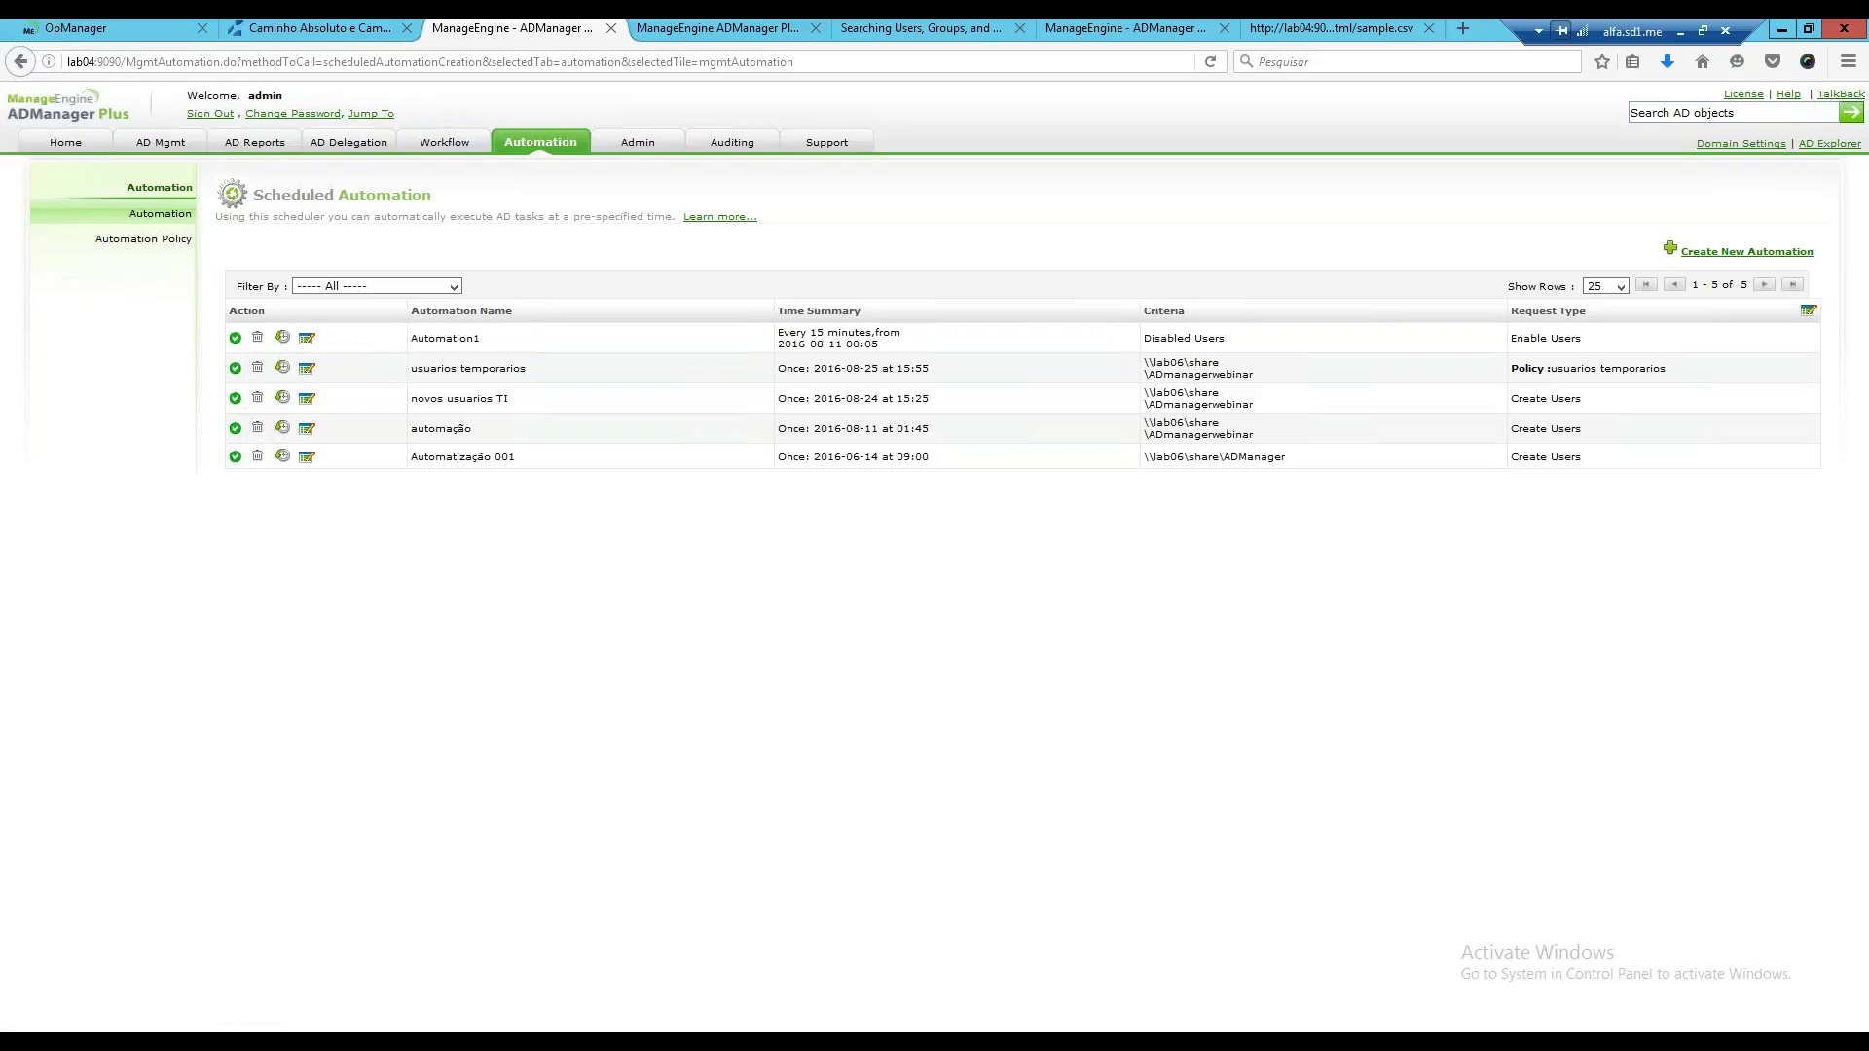
{"action": "left_click", "coordinate": [173, 214]}
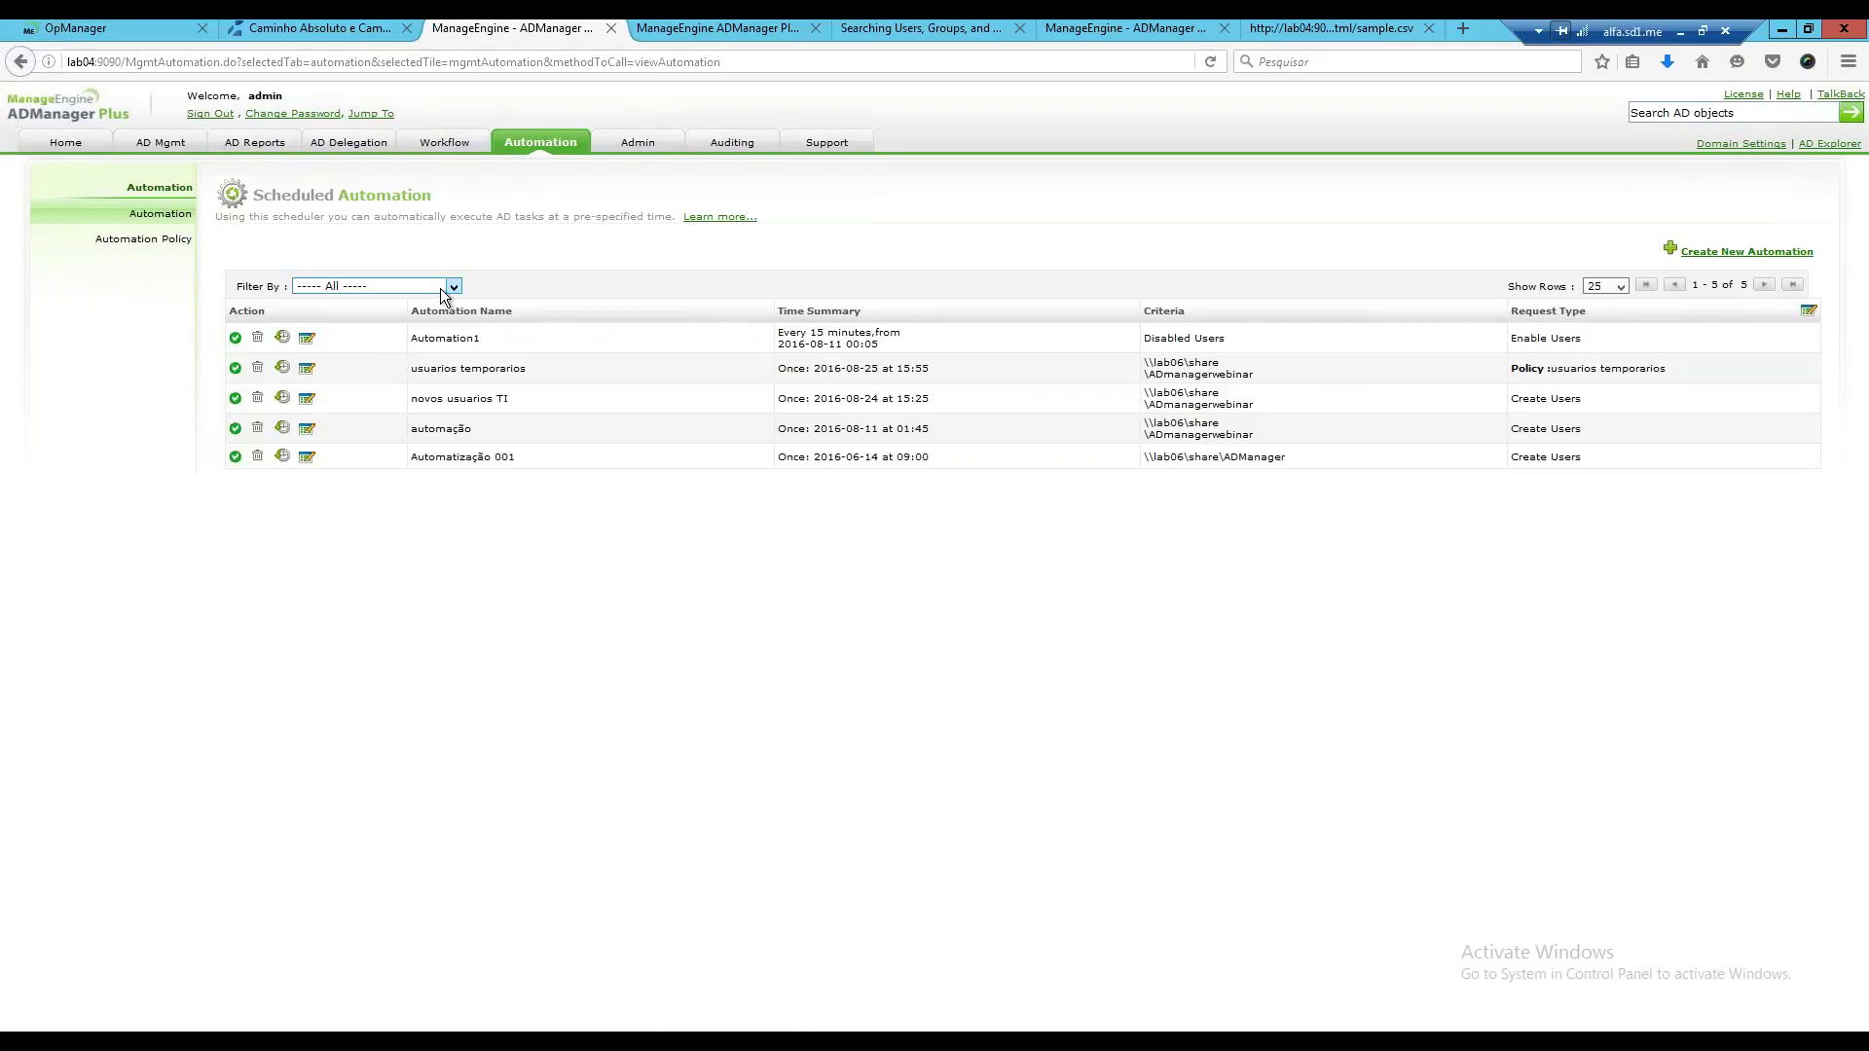
{"action": "left_click", "coordinate": [1752, 252]}
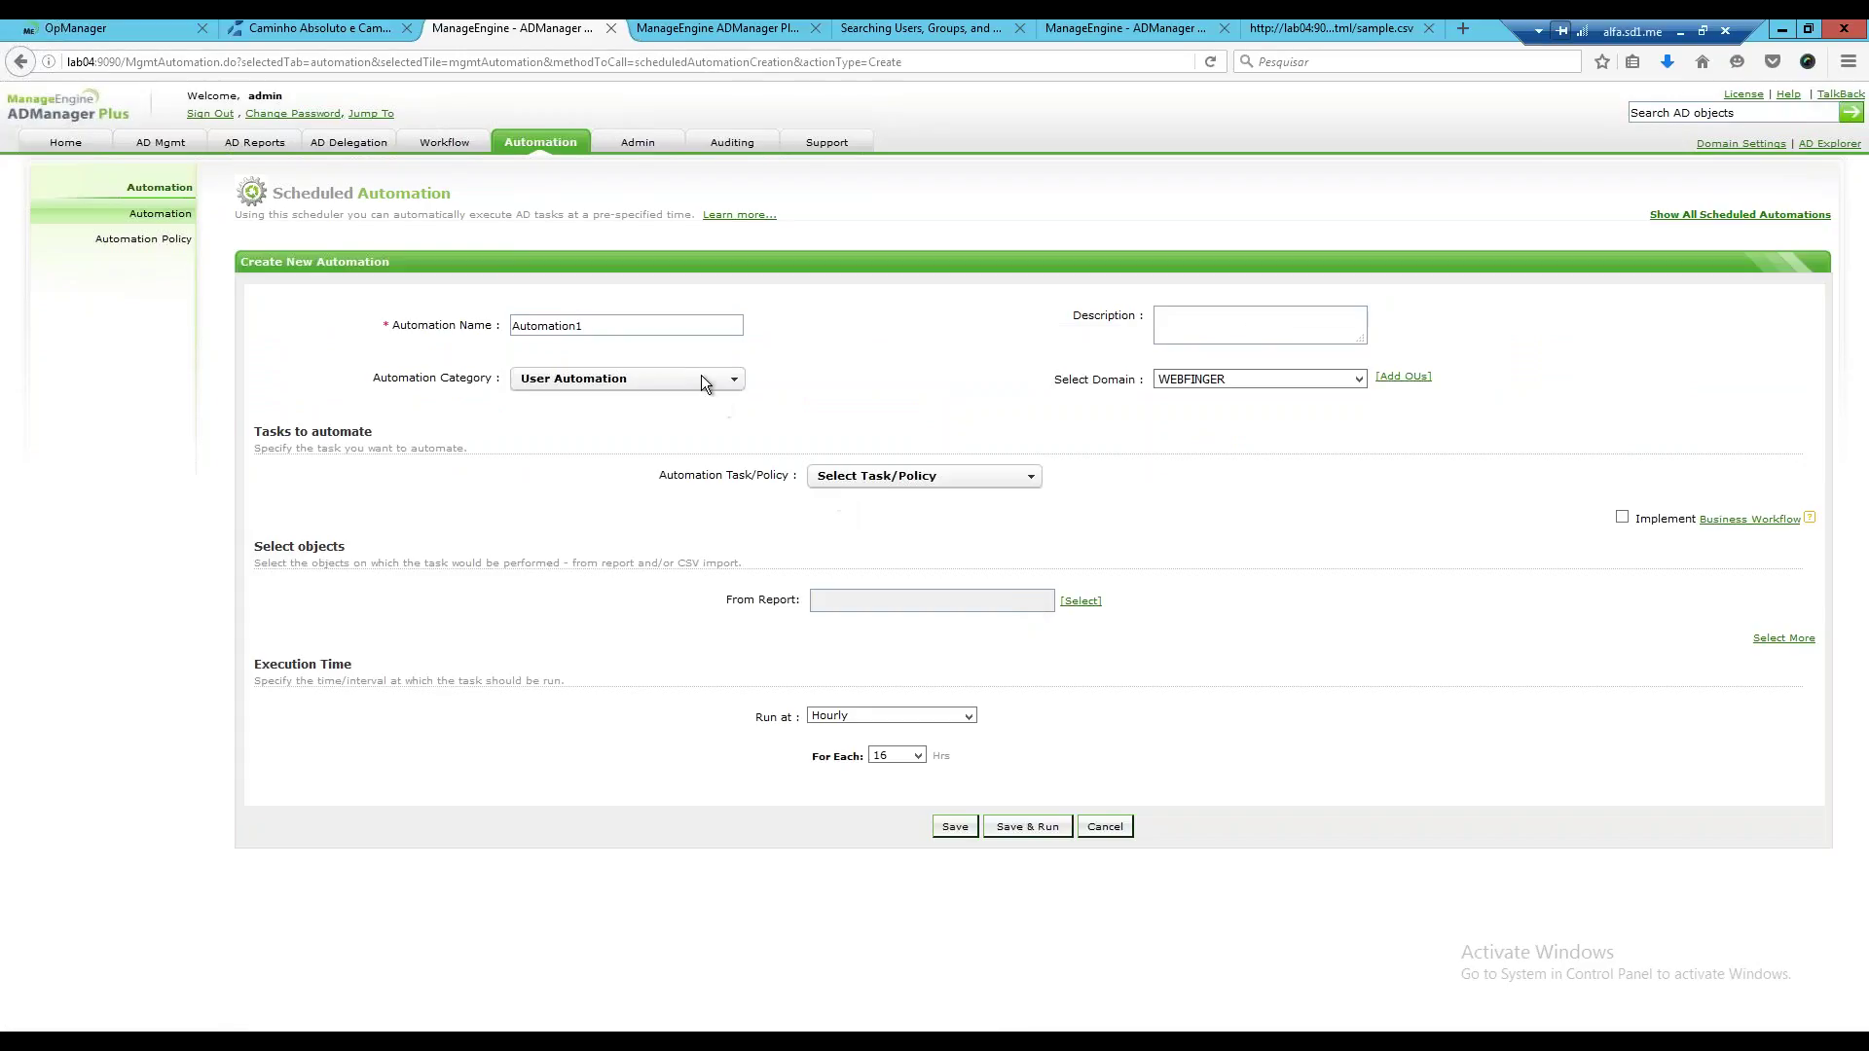
Keep User Automation as the category and choose Move Users as the task.
{"action": "left_click", "coordinate": [702, 379]}
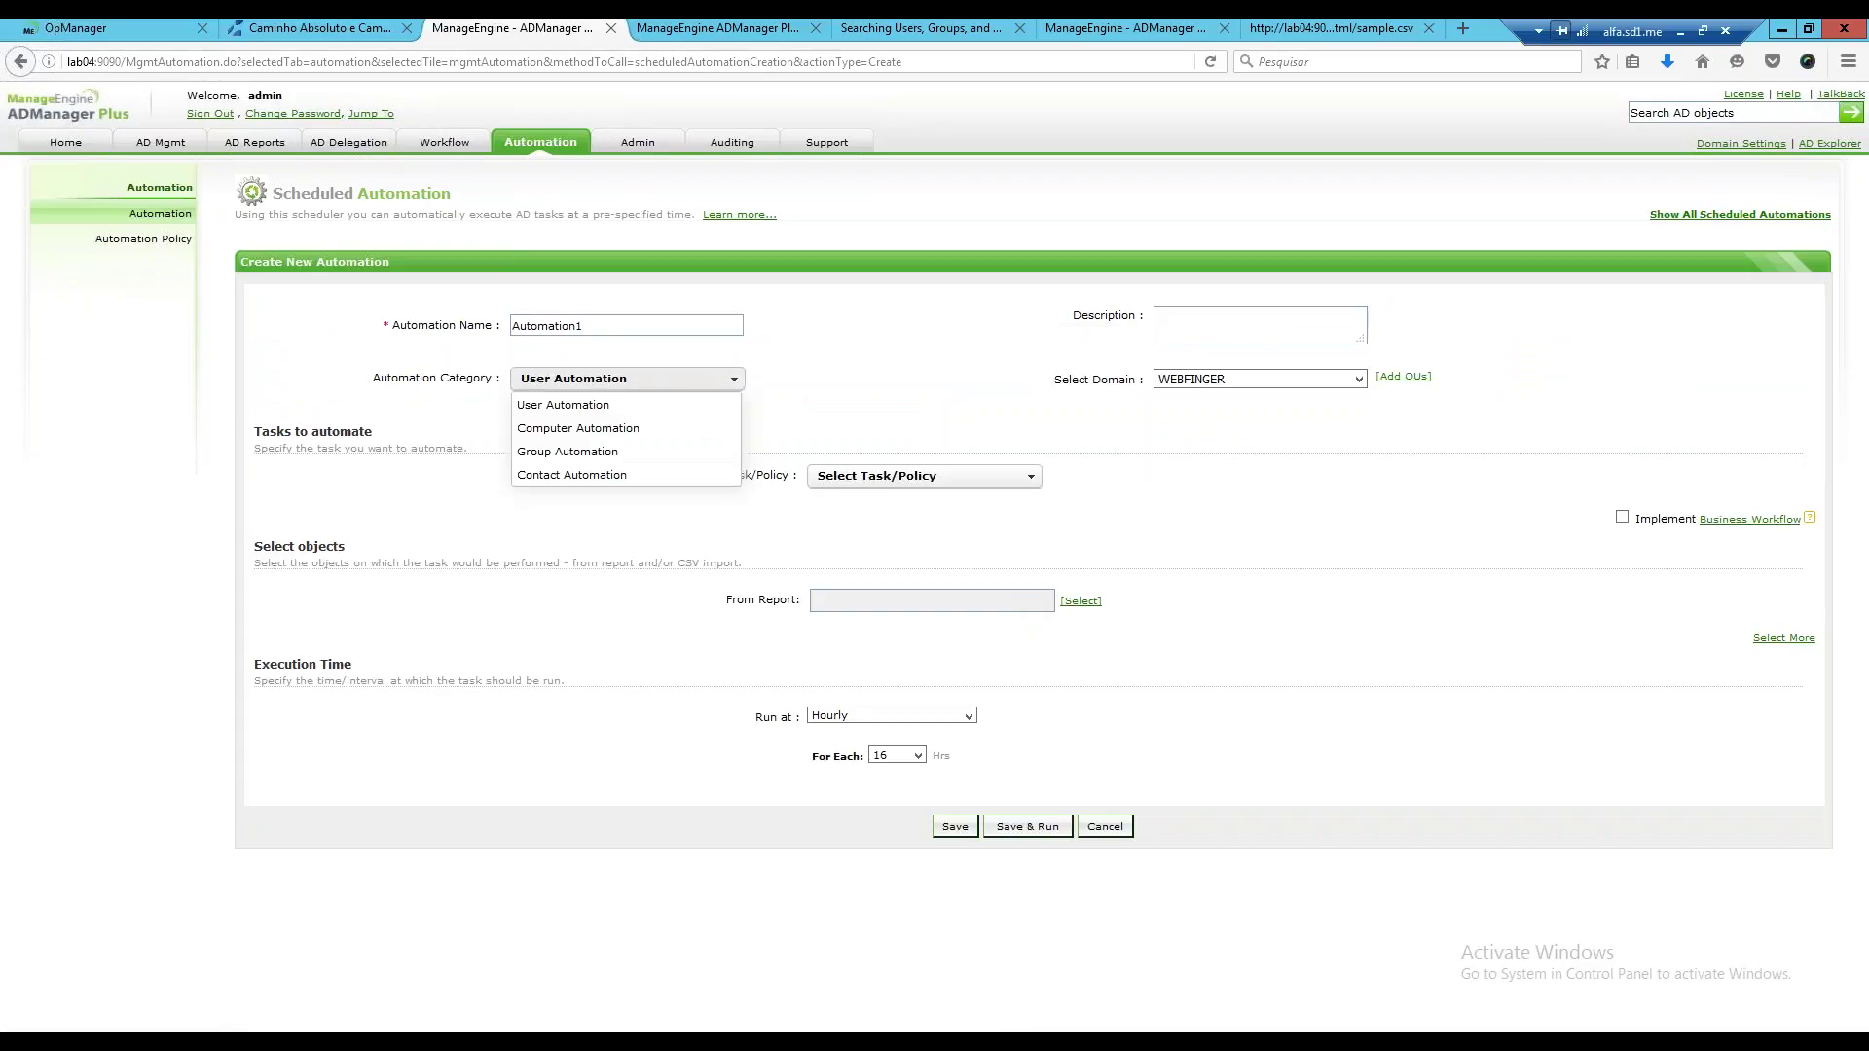
{"action": "left_click", "coordinate": [629, 407]}
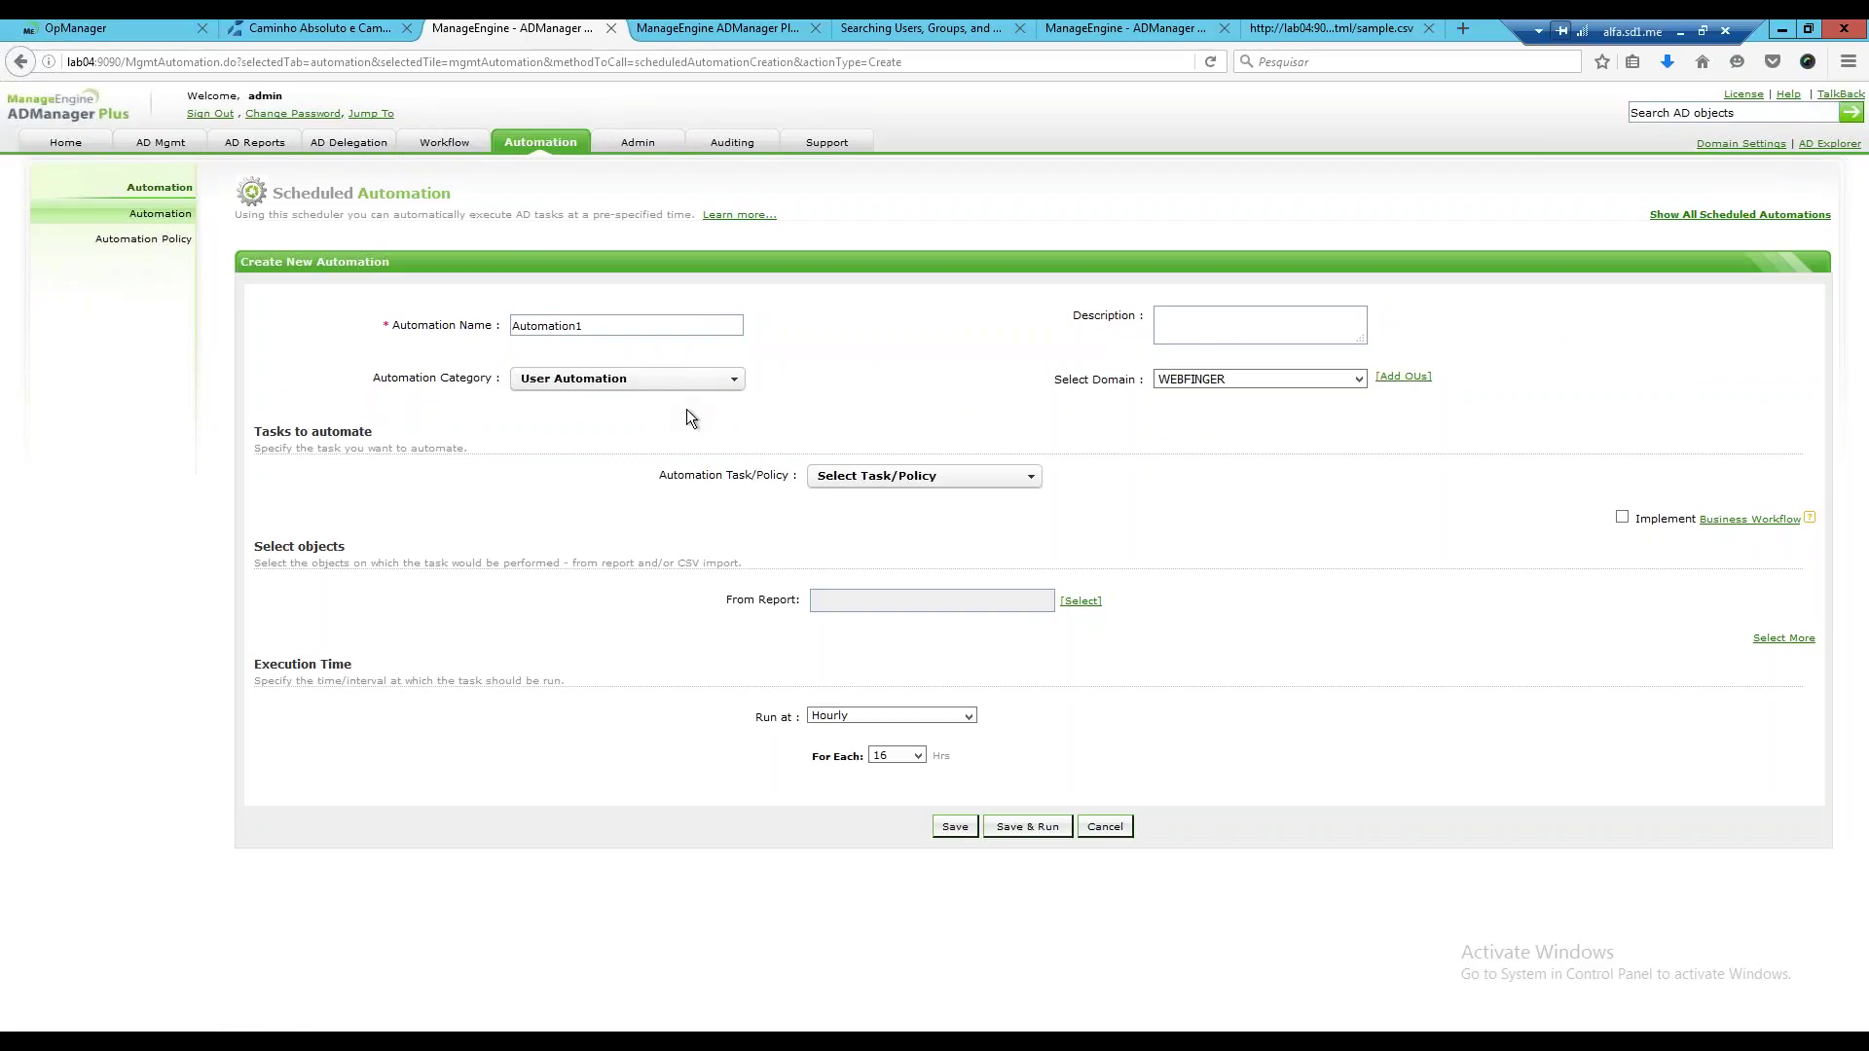
{"action": "left_click", "coordinate": [973, 476]}
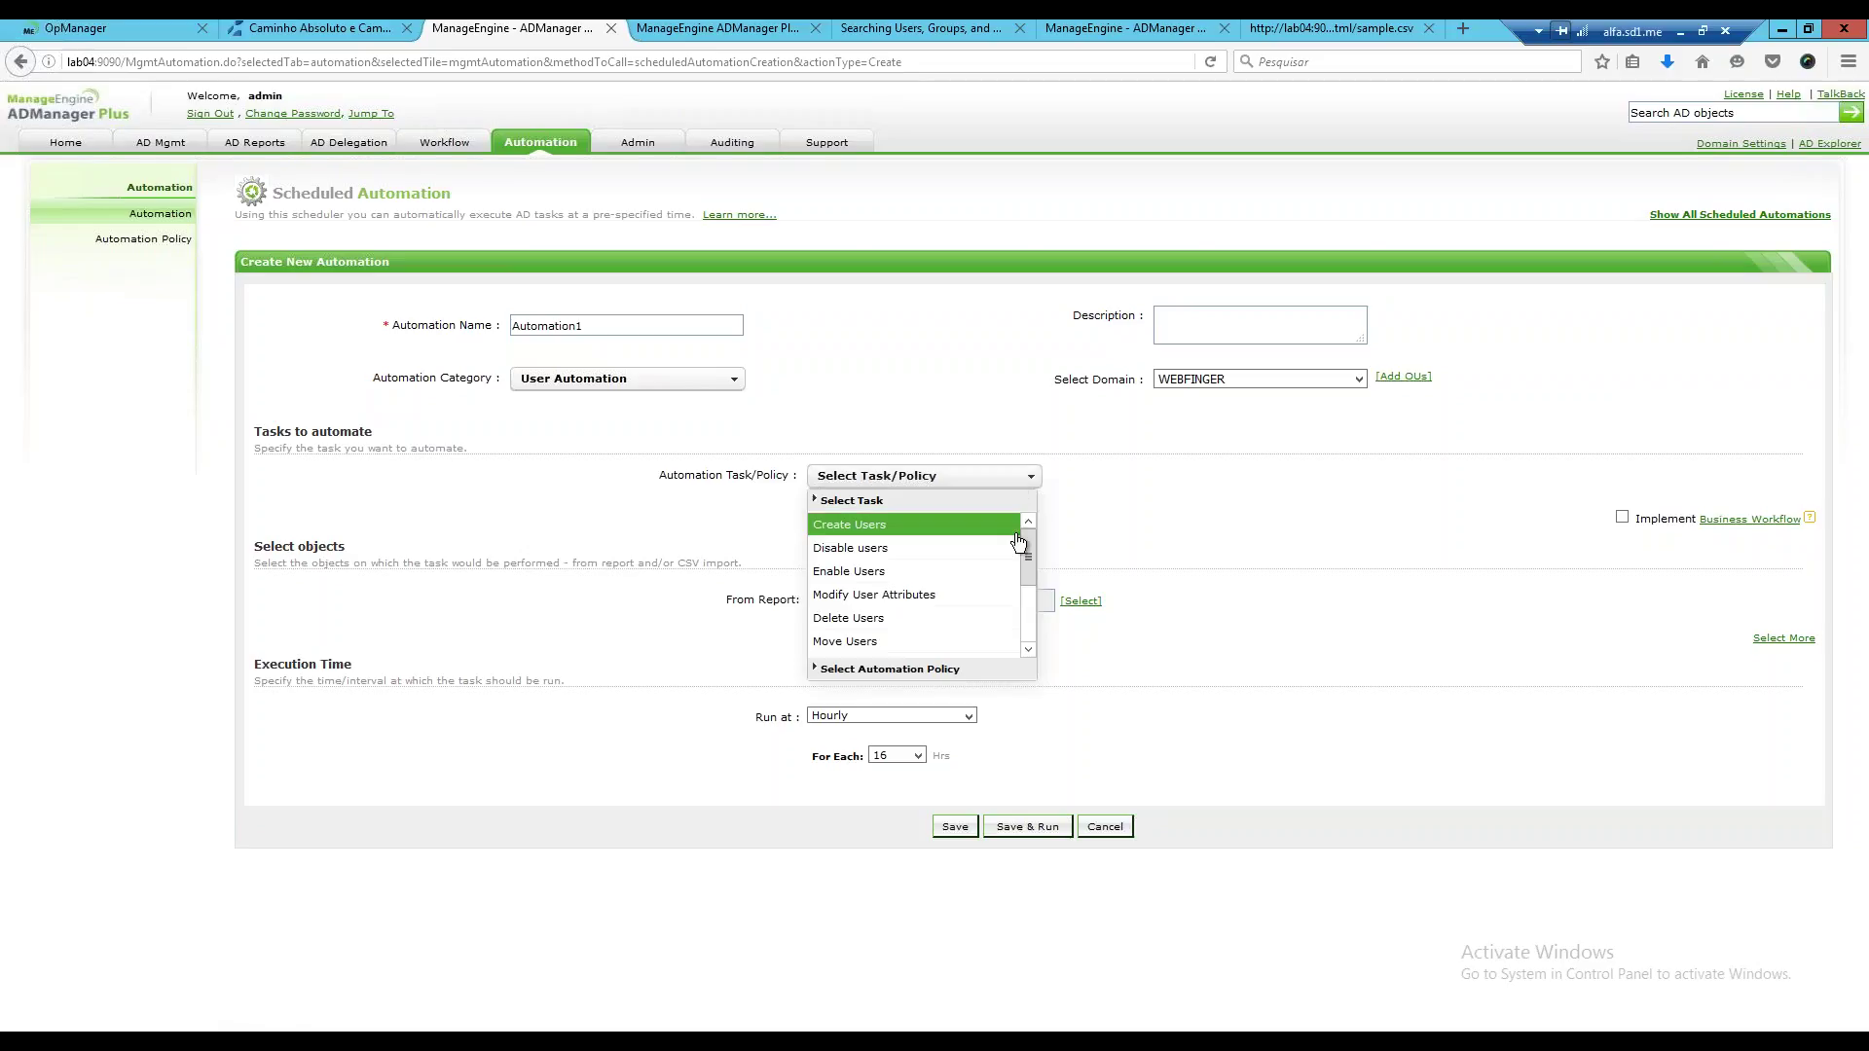
{"action": "left_click_drag", "start_coordinate": [1027, 558], "coordinate": [1028, 619]}
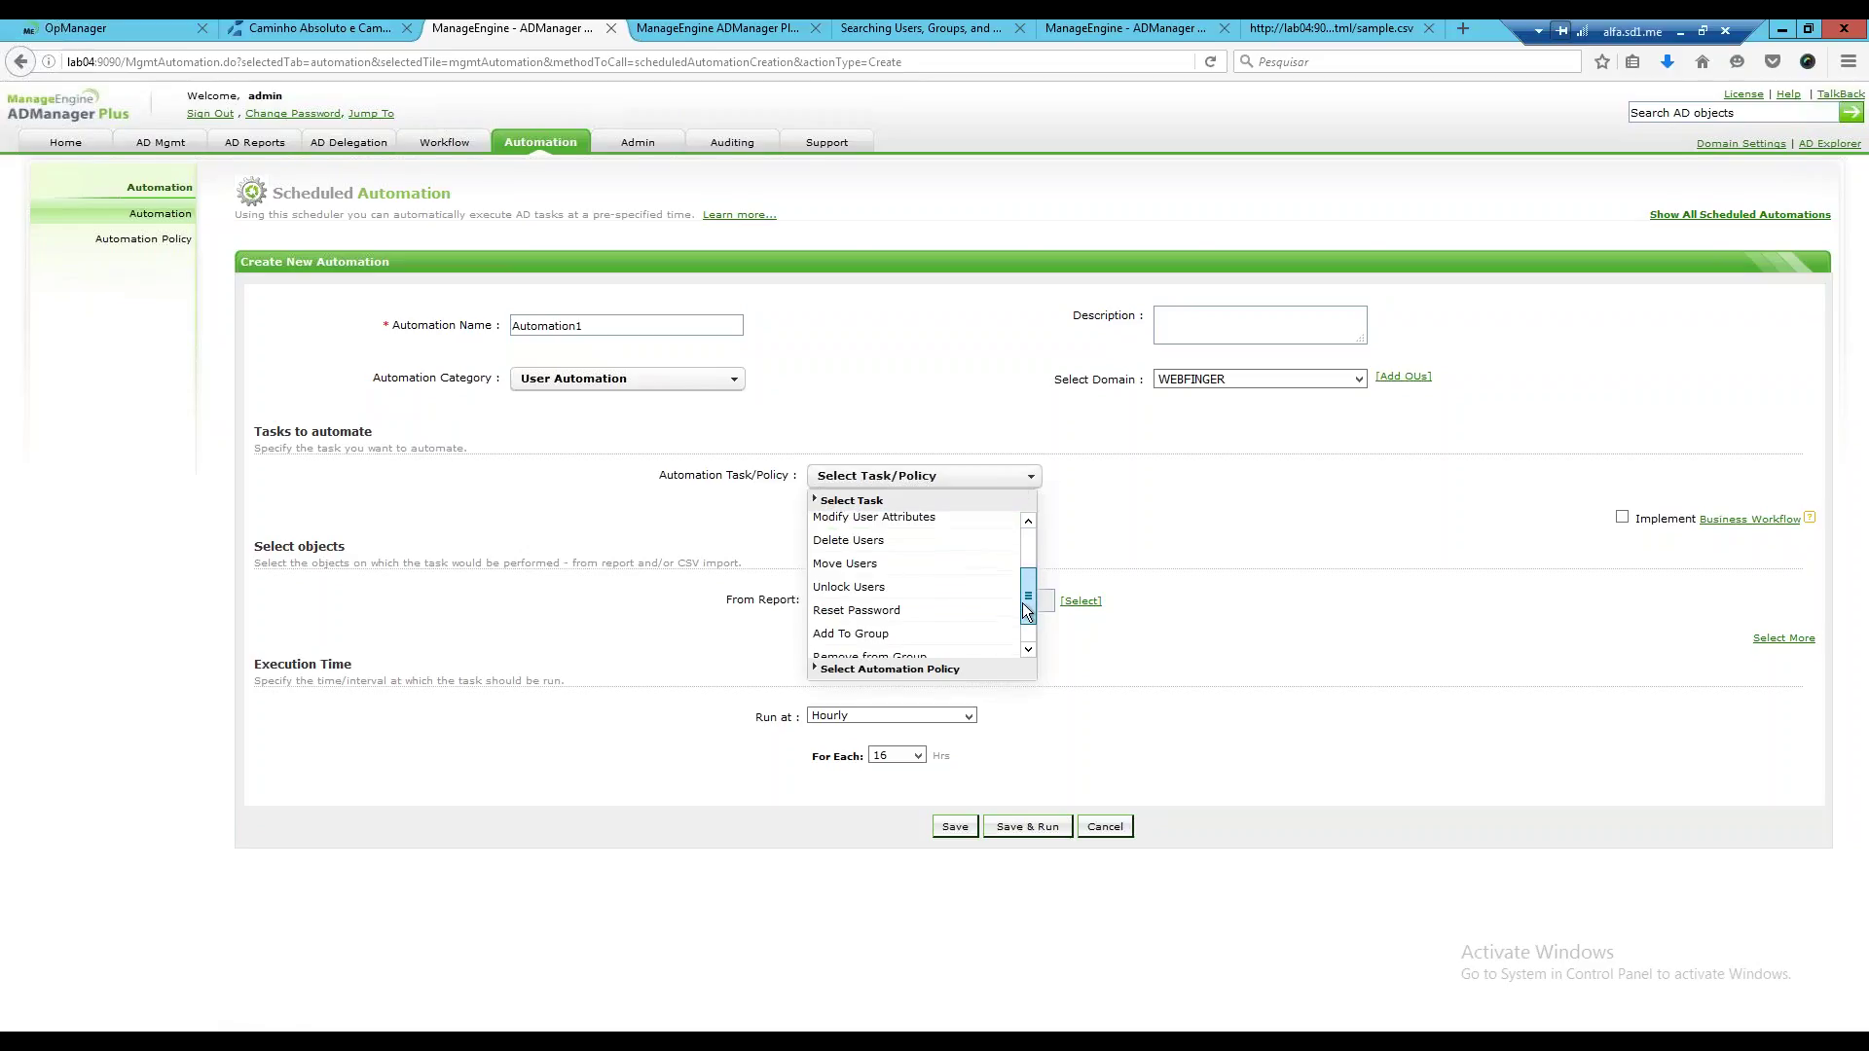
{"action": "left_click", "coordinate": [861, 552]}
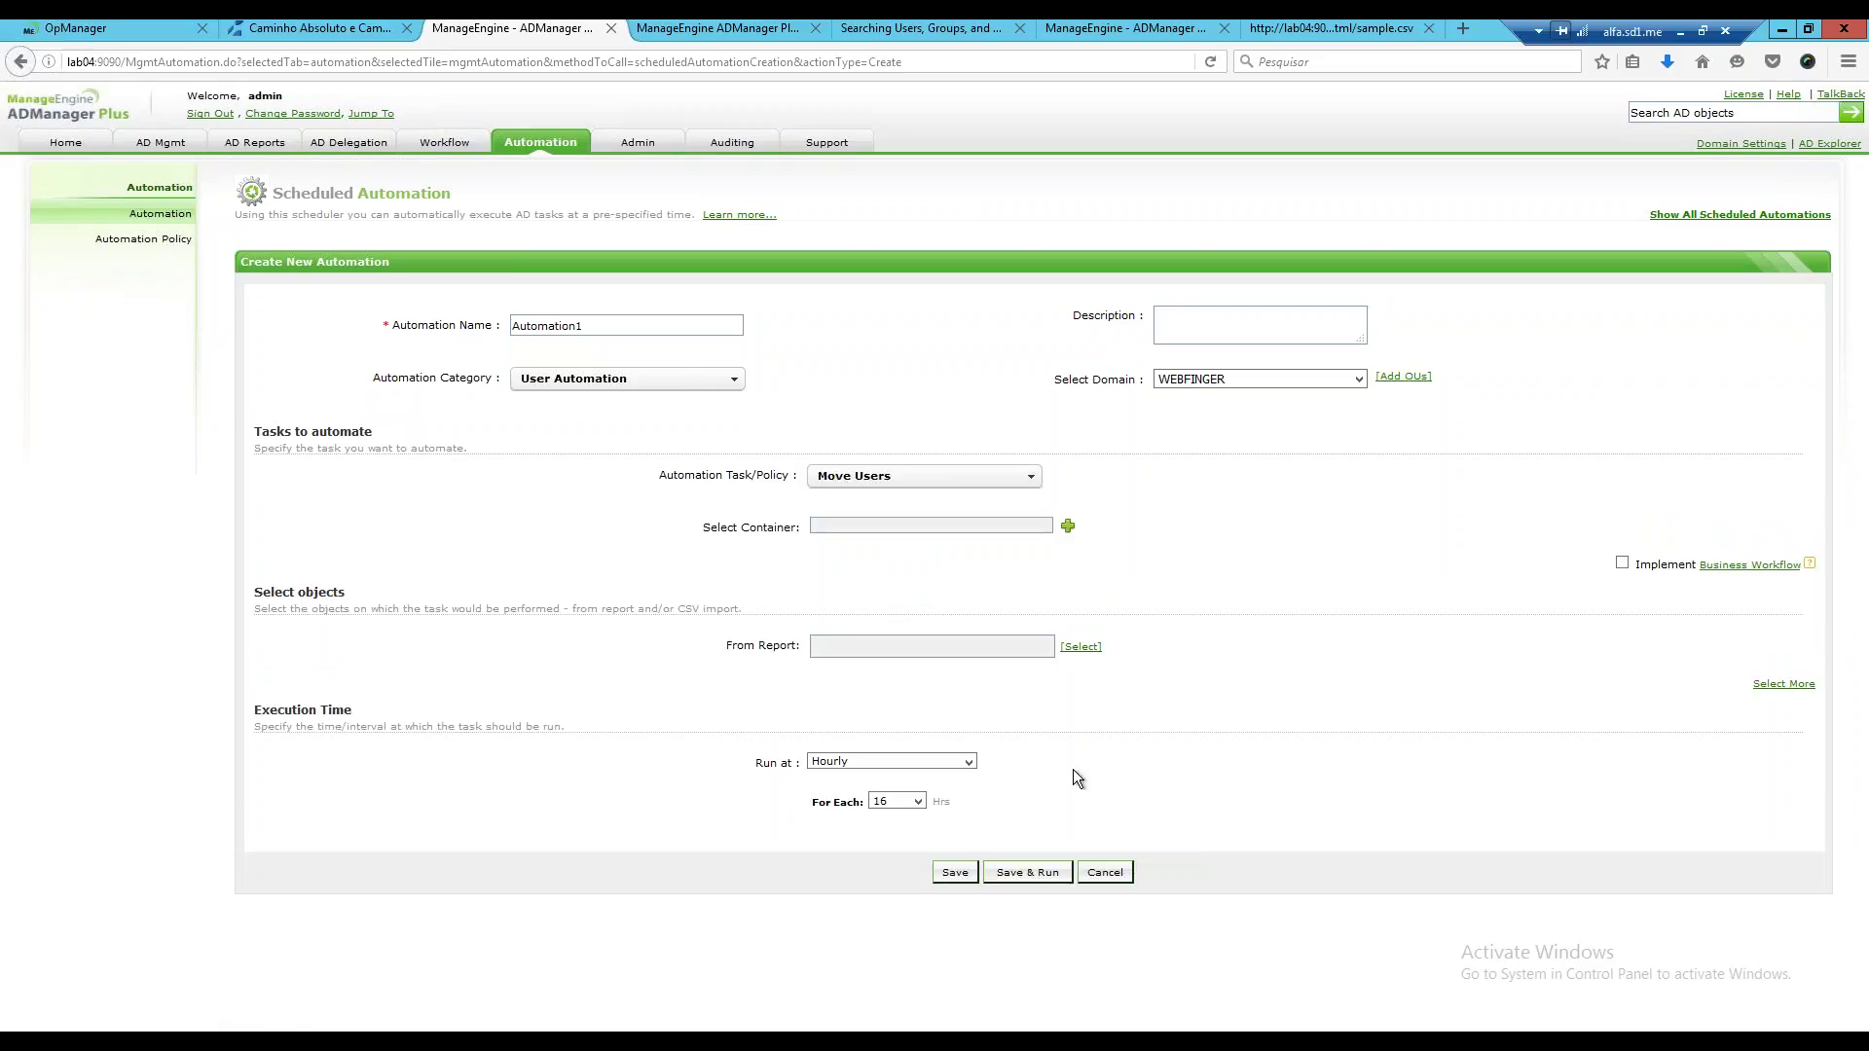
Set the destination container to Users.
{"action": "left_click", "coordinate": [1068, 528]}
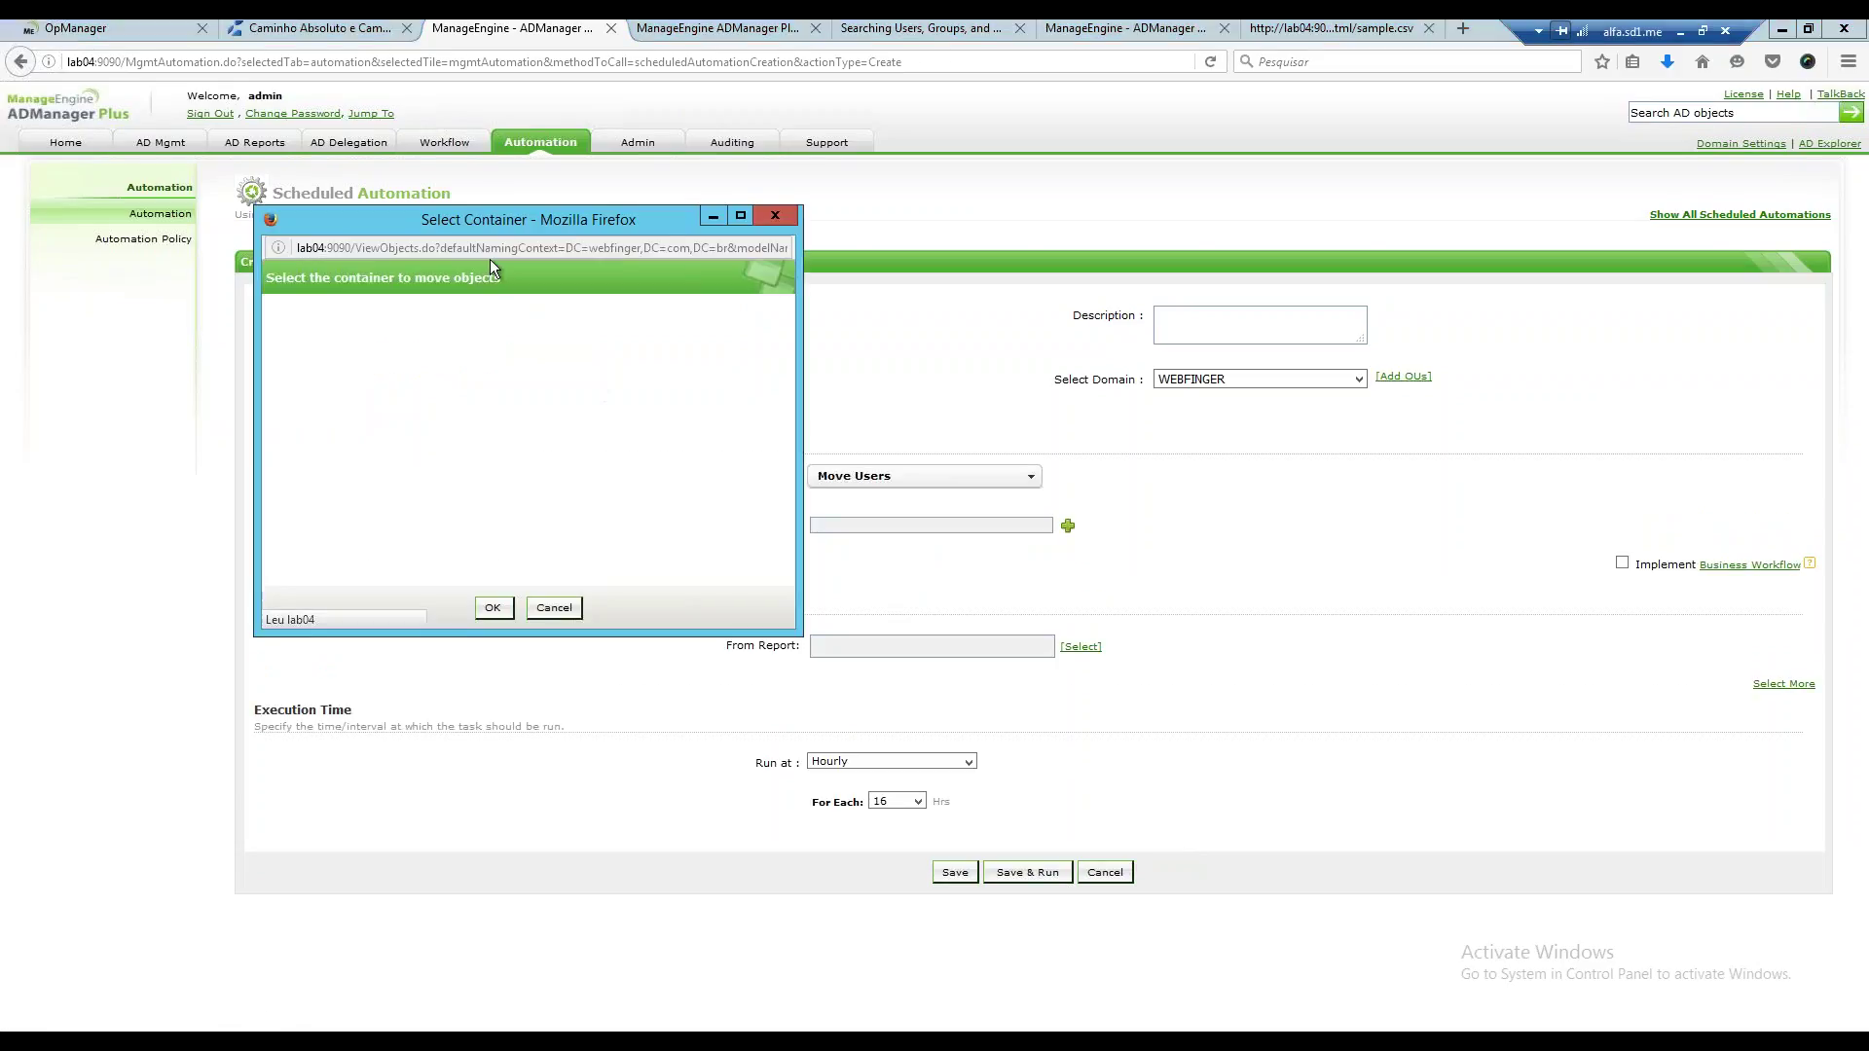
{"action": "left_click_drag", "start_coordinate": [476, 228], "coordinate": [429, 224]}
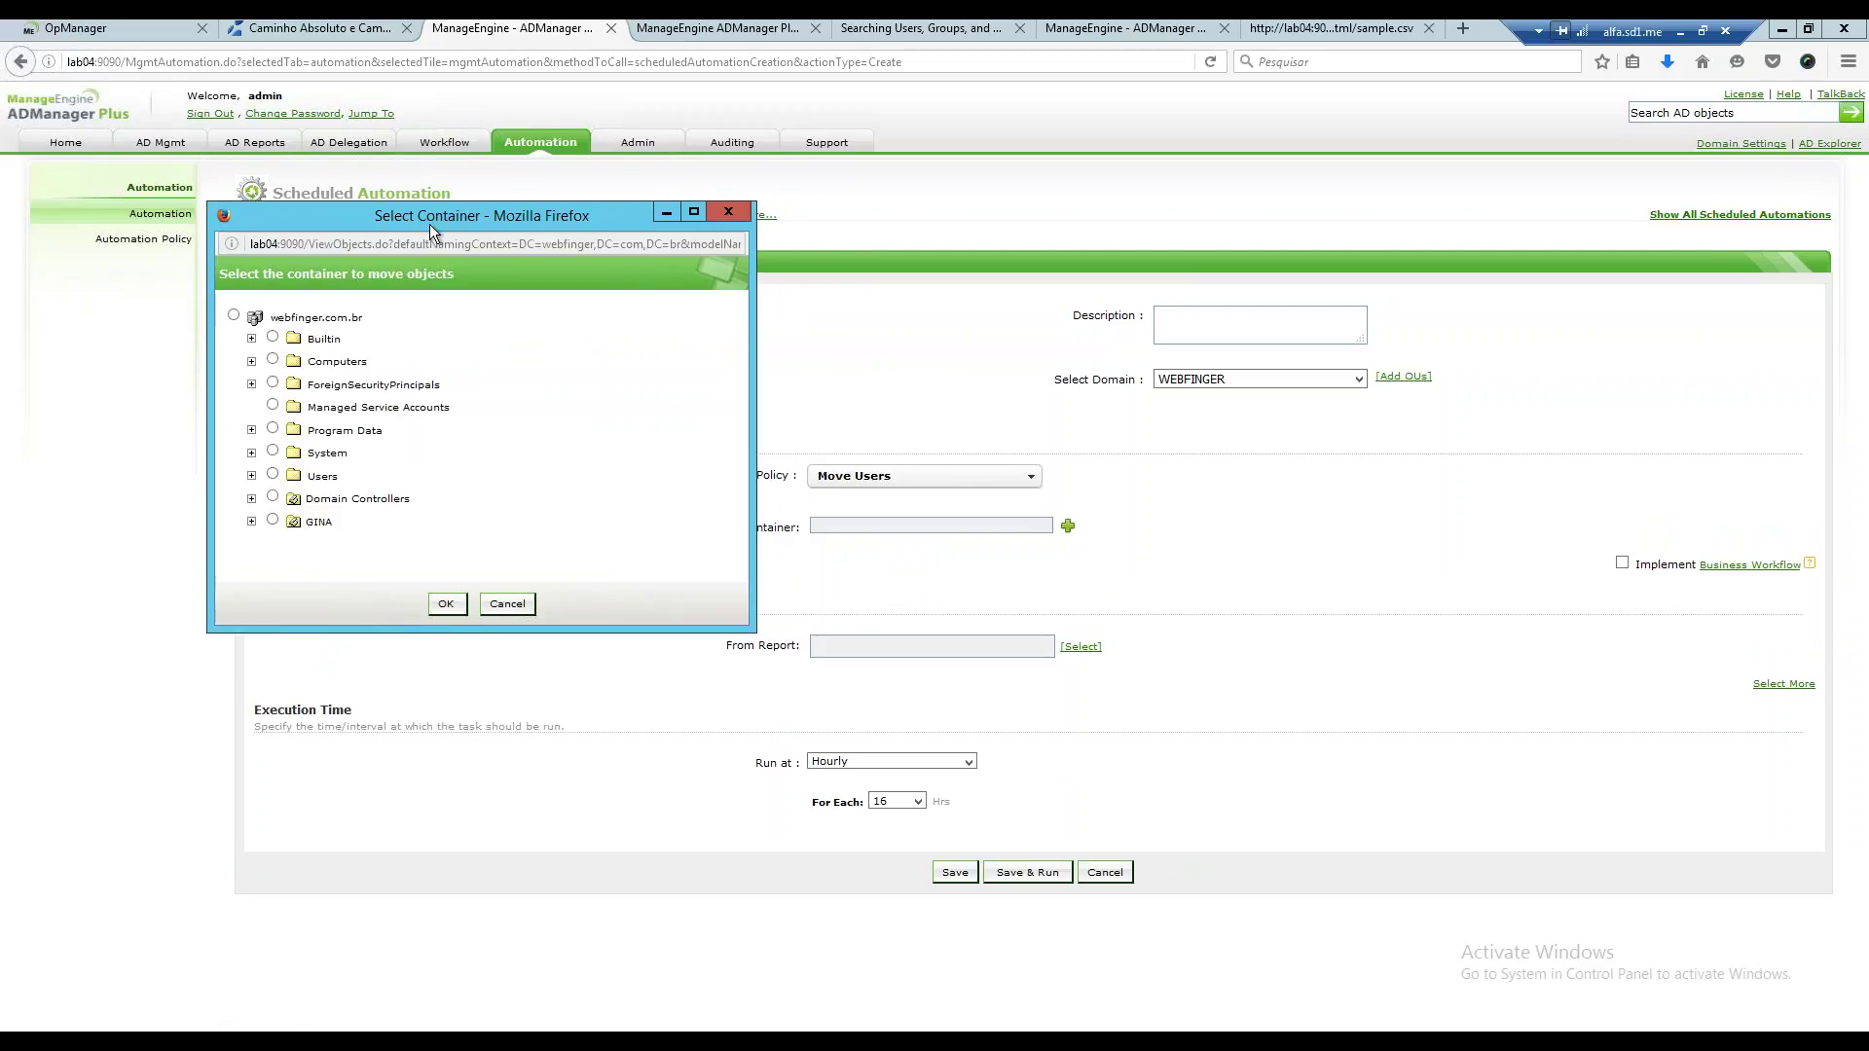
{"action": "left_click", "coordinate": [272, 475]}
{"action": "left_click", "coordinate": [448, 605]}
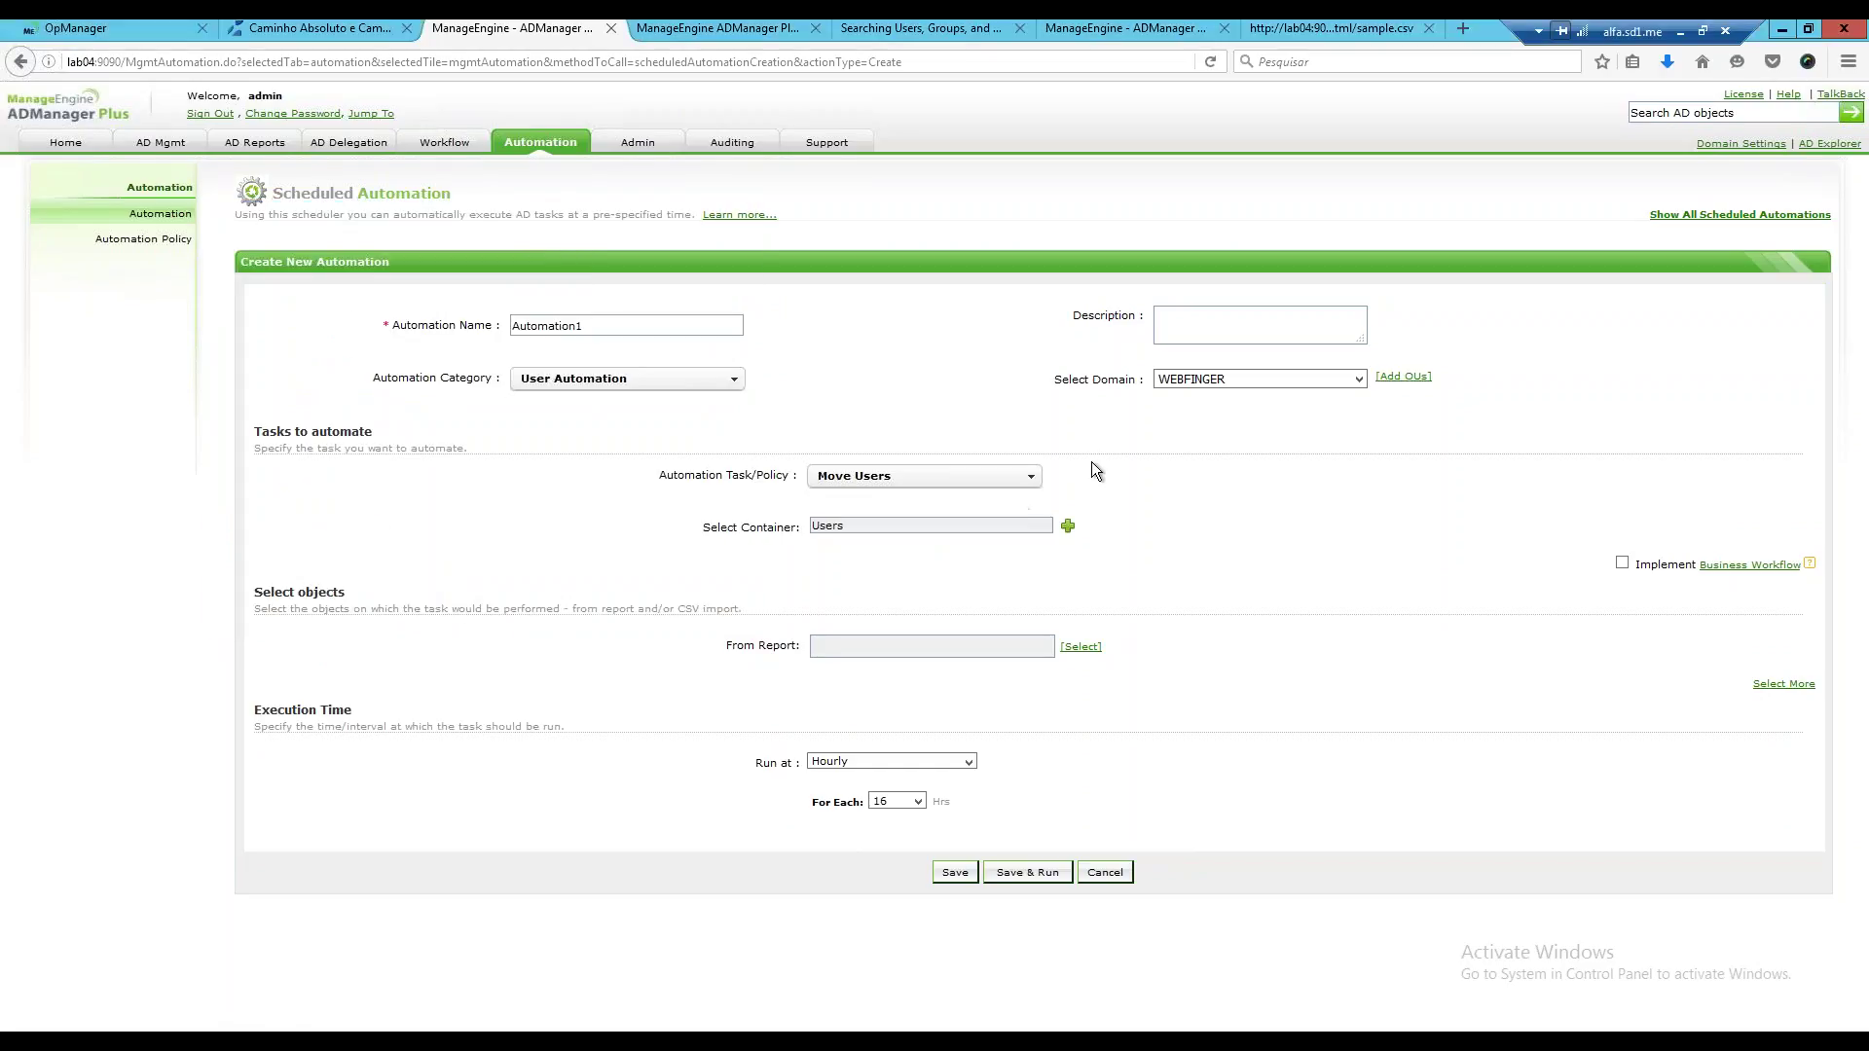
{"action": "left_click", "coordinate": [1067, 528]}
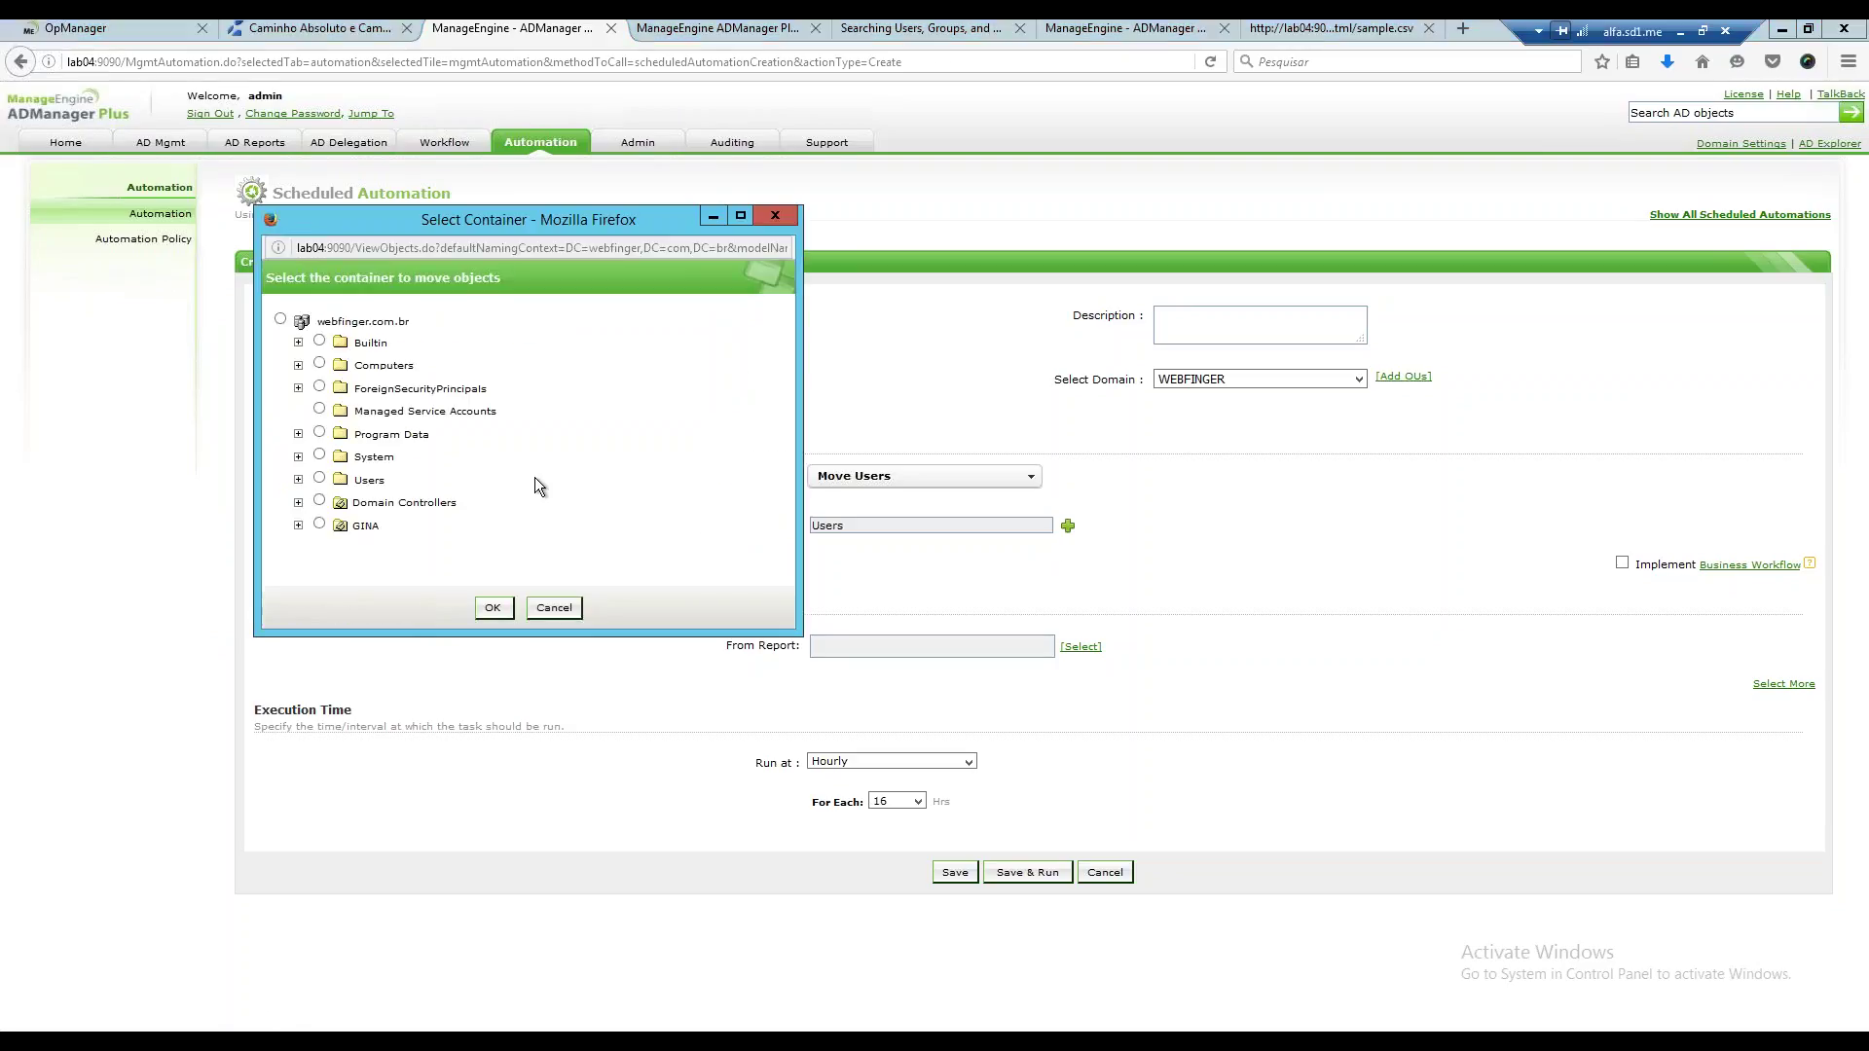
{"action": "left_click", "coordinate": [320, 478]}
{"action": "left_click", "coordinate": [489, 607]}
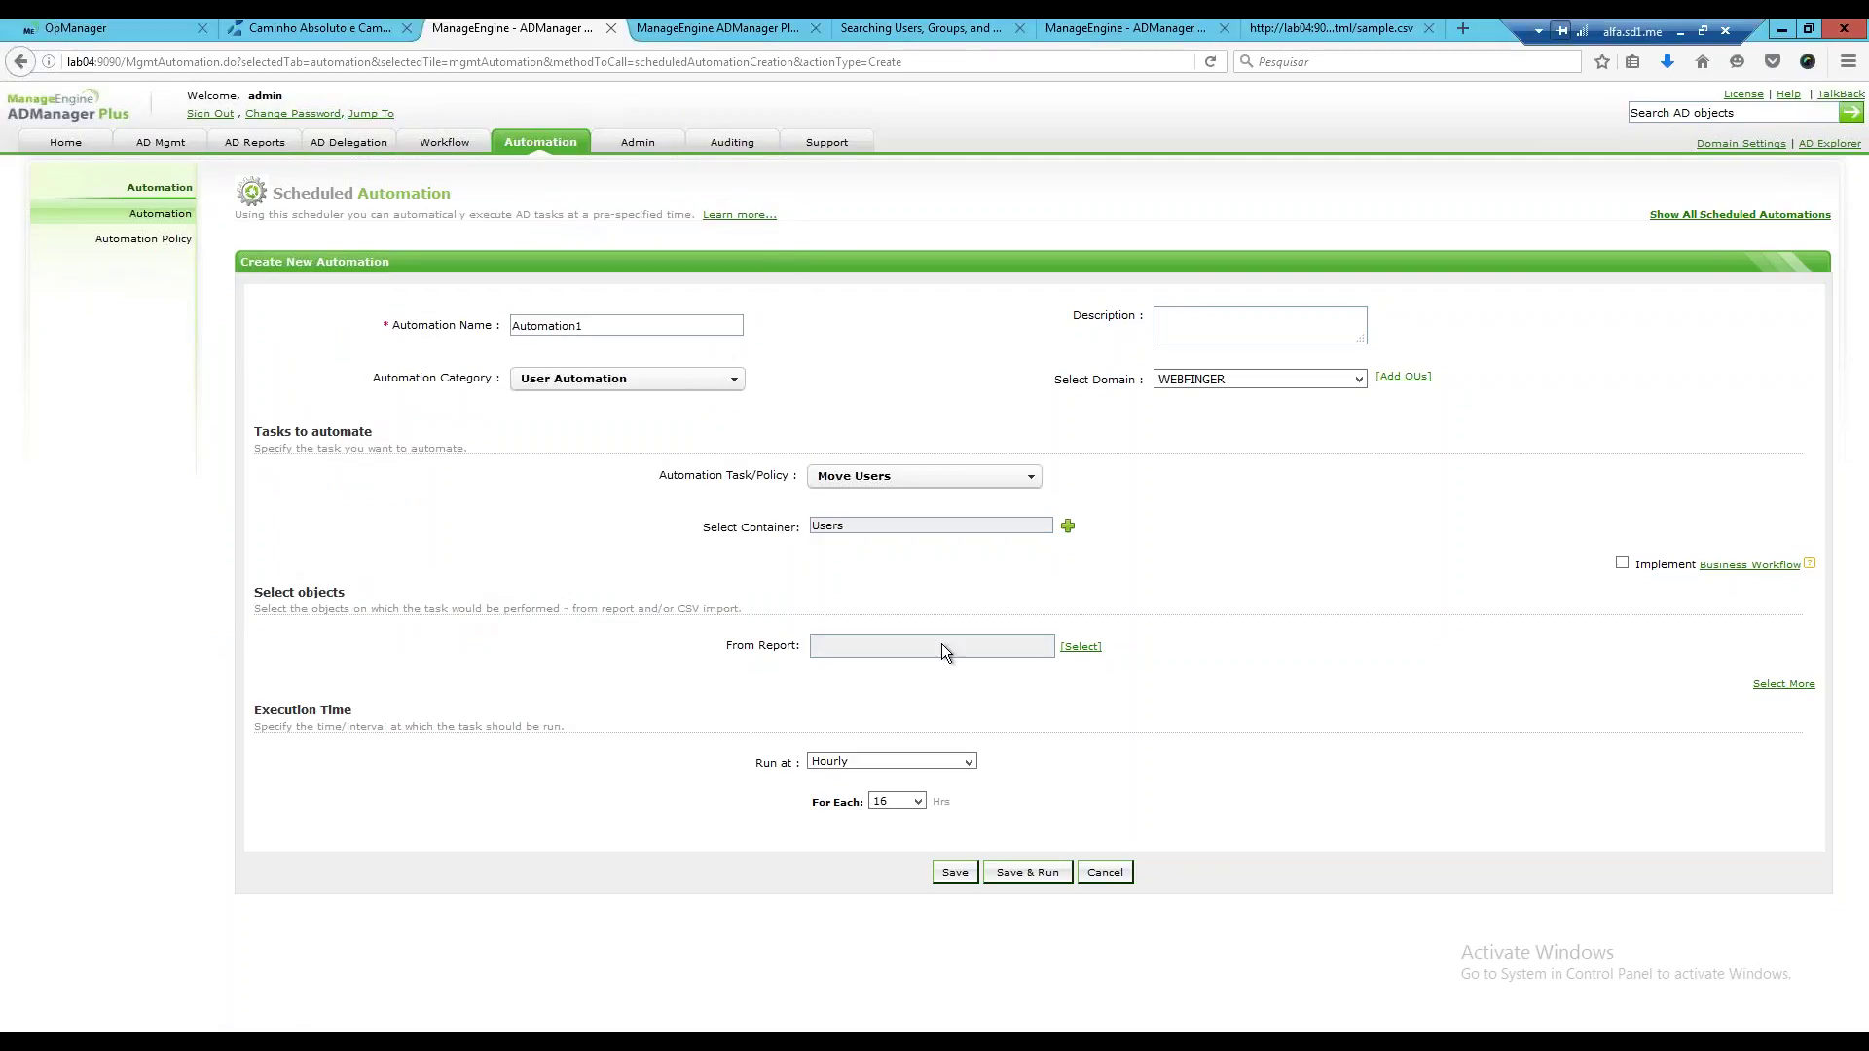
Try the Real Last Logon report as the user source, clear it, and reveal the CSV location option.
{"action": "left_click", "coordinate": [1080, 649]}
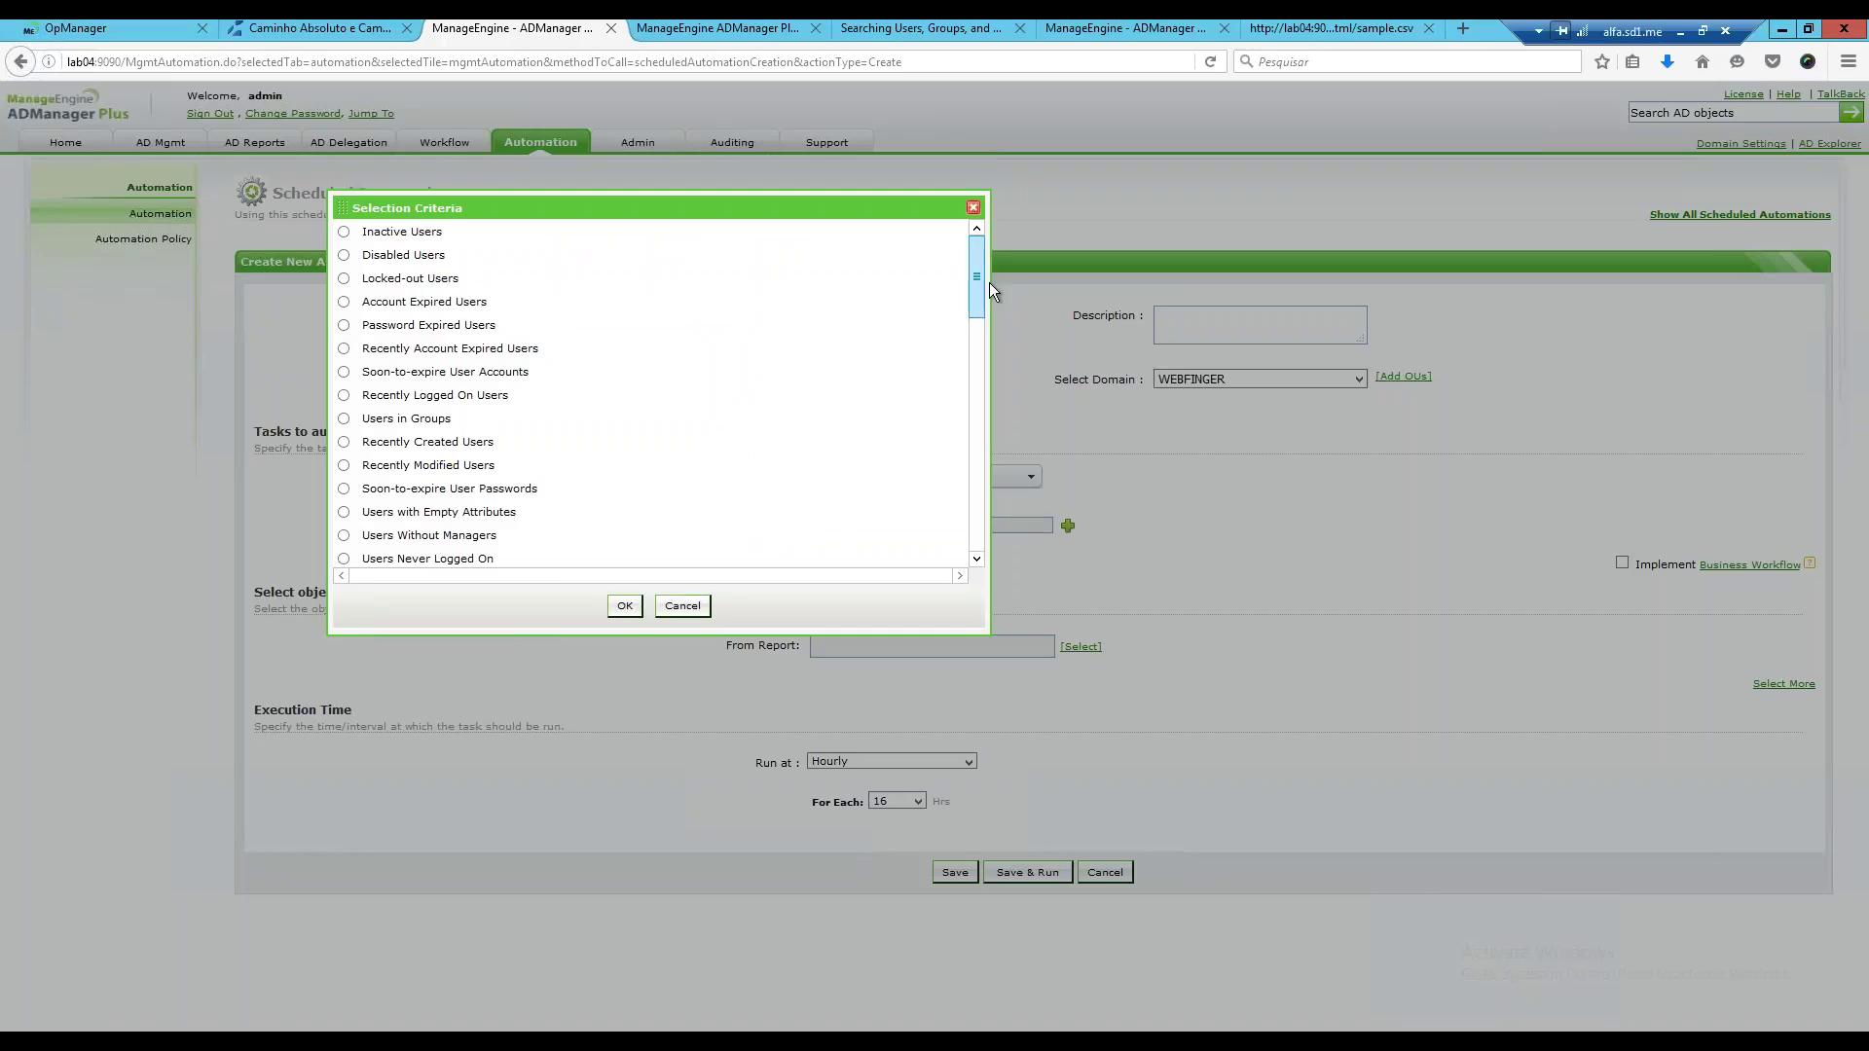
{"action": "left_click_drag", "start_coordinate": [974, 306], "coordinate": [958, 405]}
{"action": "left_click", "coordinate": [429, 450]}
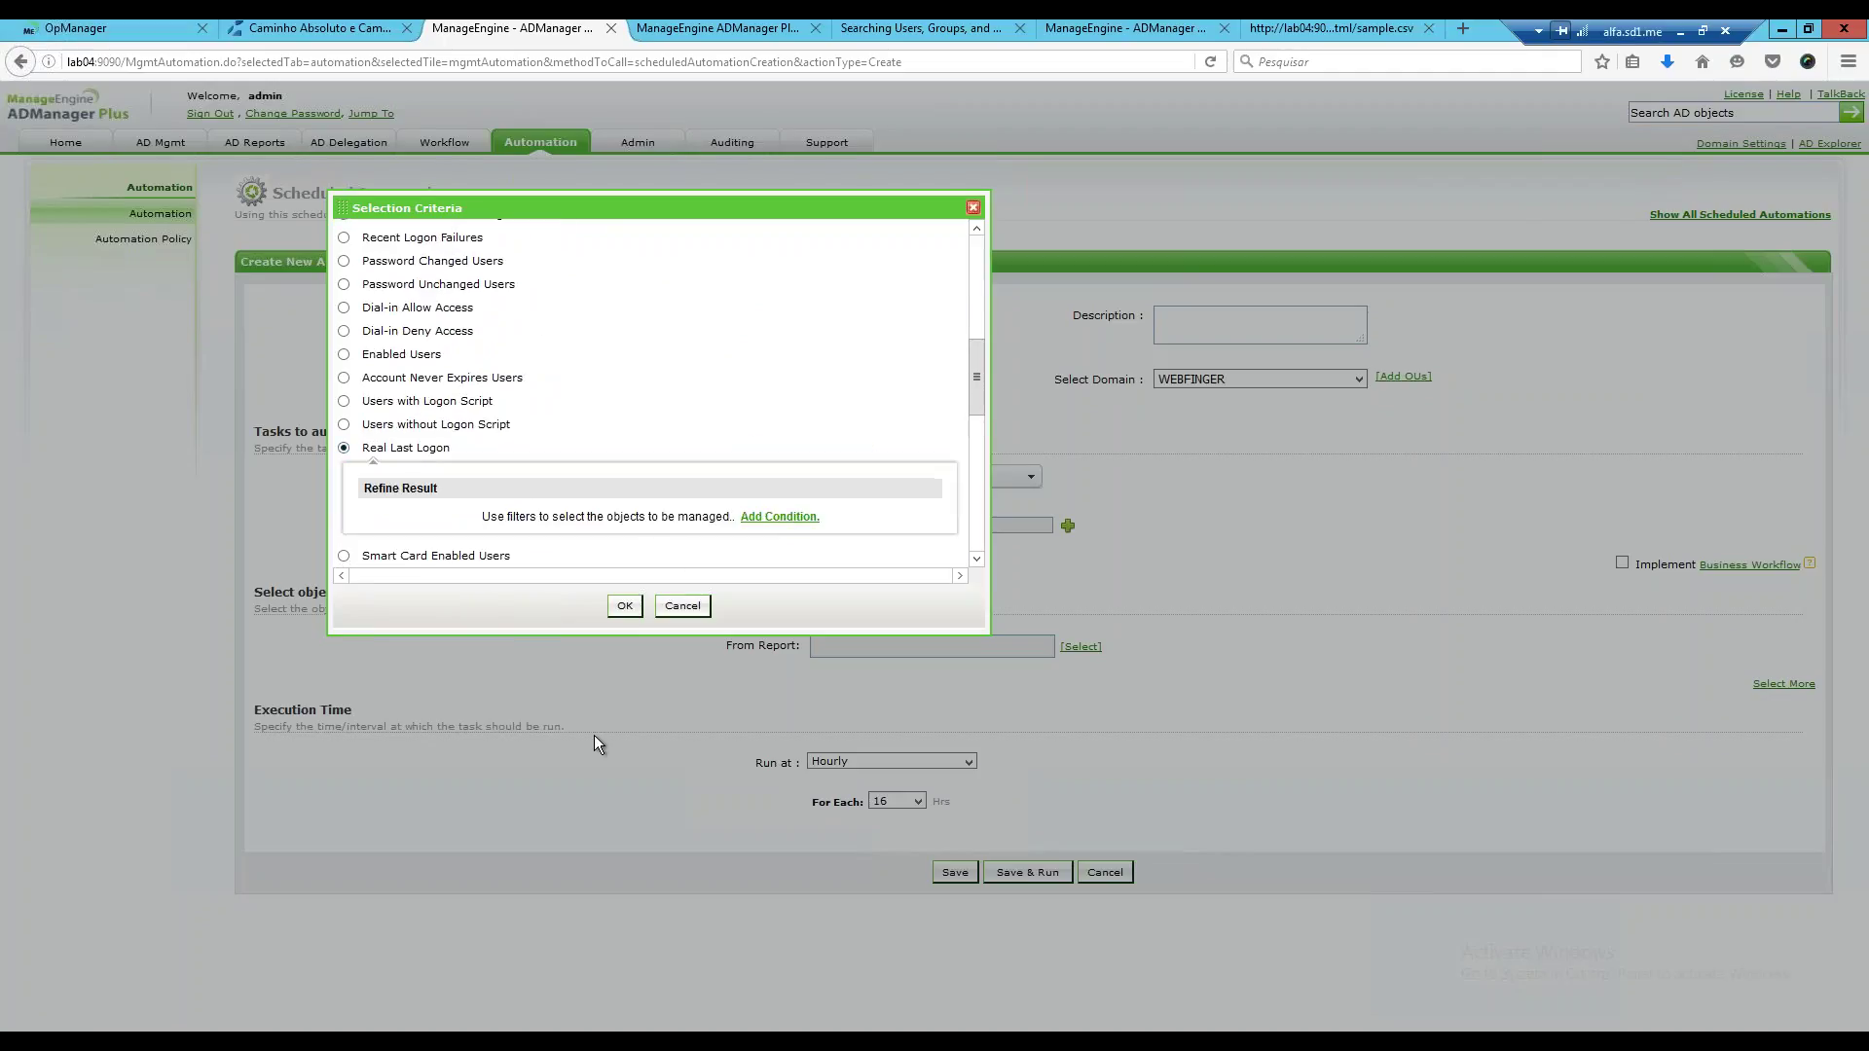
{"action": "left_click", "coordinate": [782, 522]}
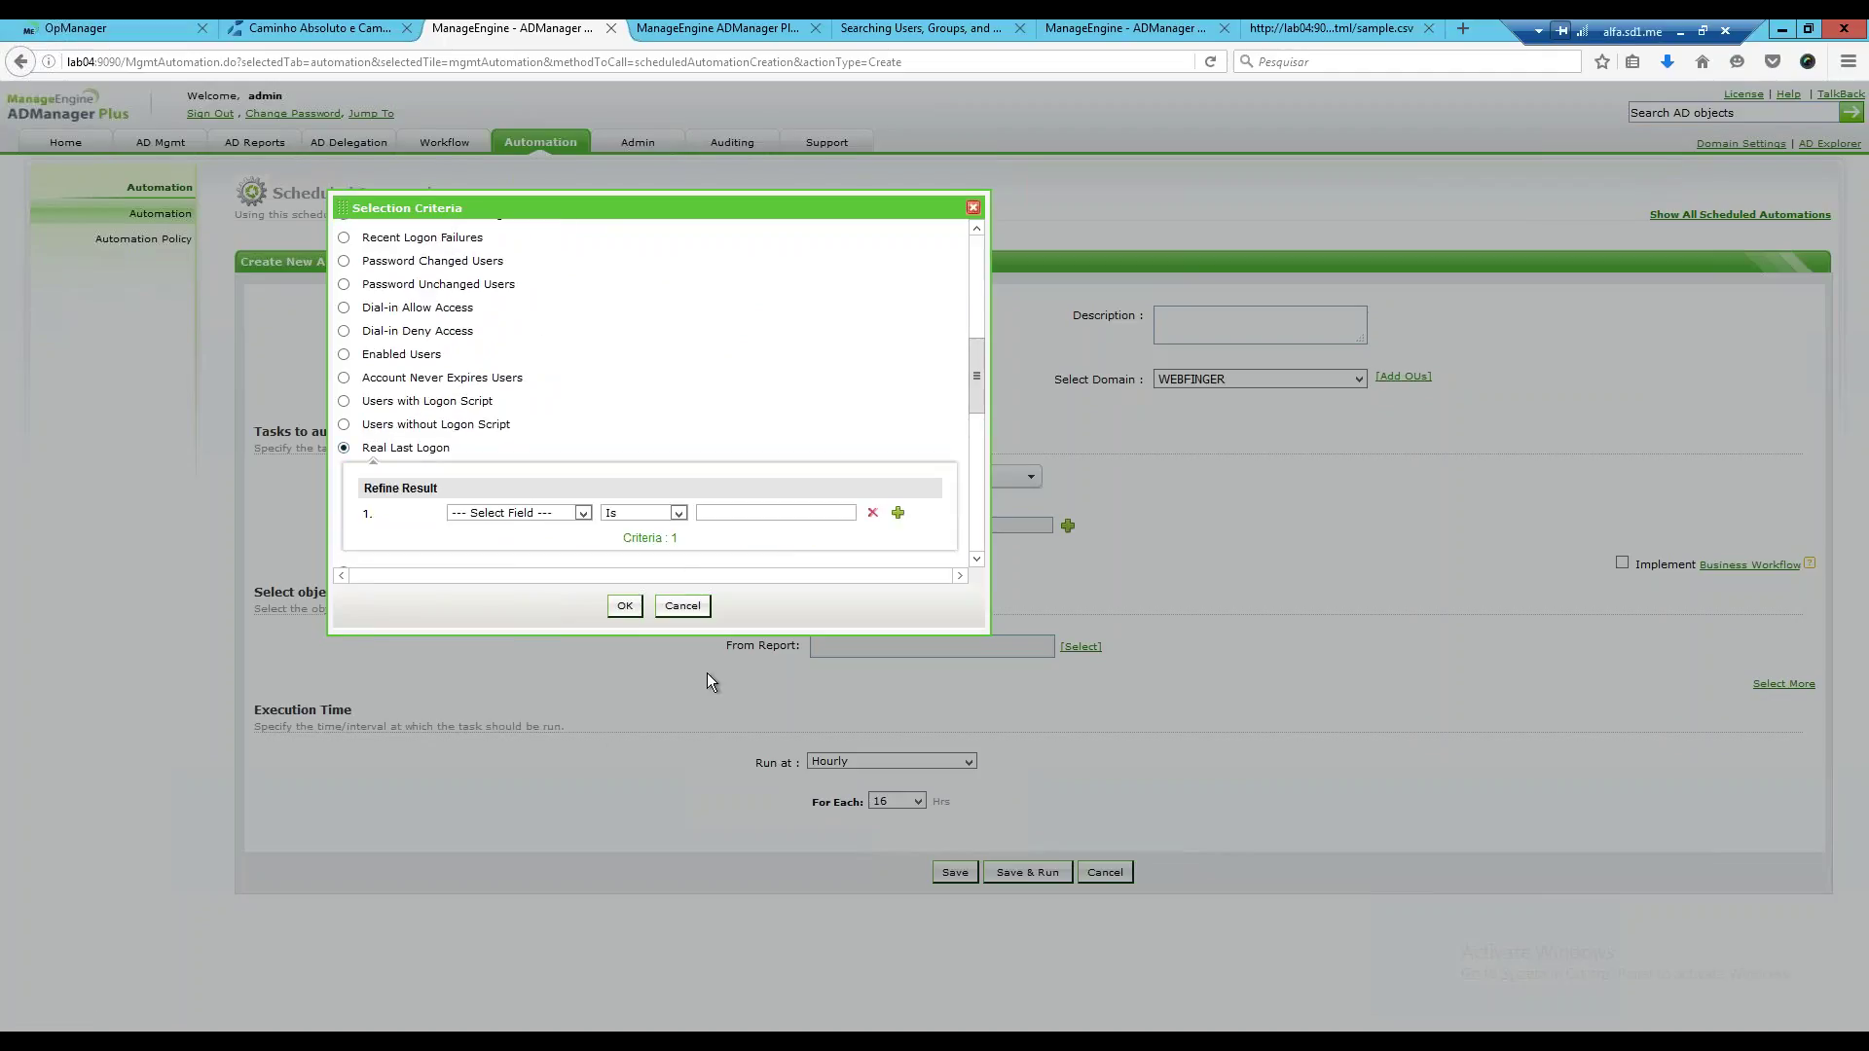
{"action": "left_click", "coordinate": [582, 514]}
{"action": "left_click", "coordinate": [586, 526]}
{"action": "left_click", "coordinate": [626, 607]}
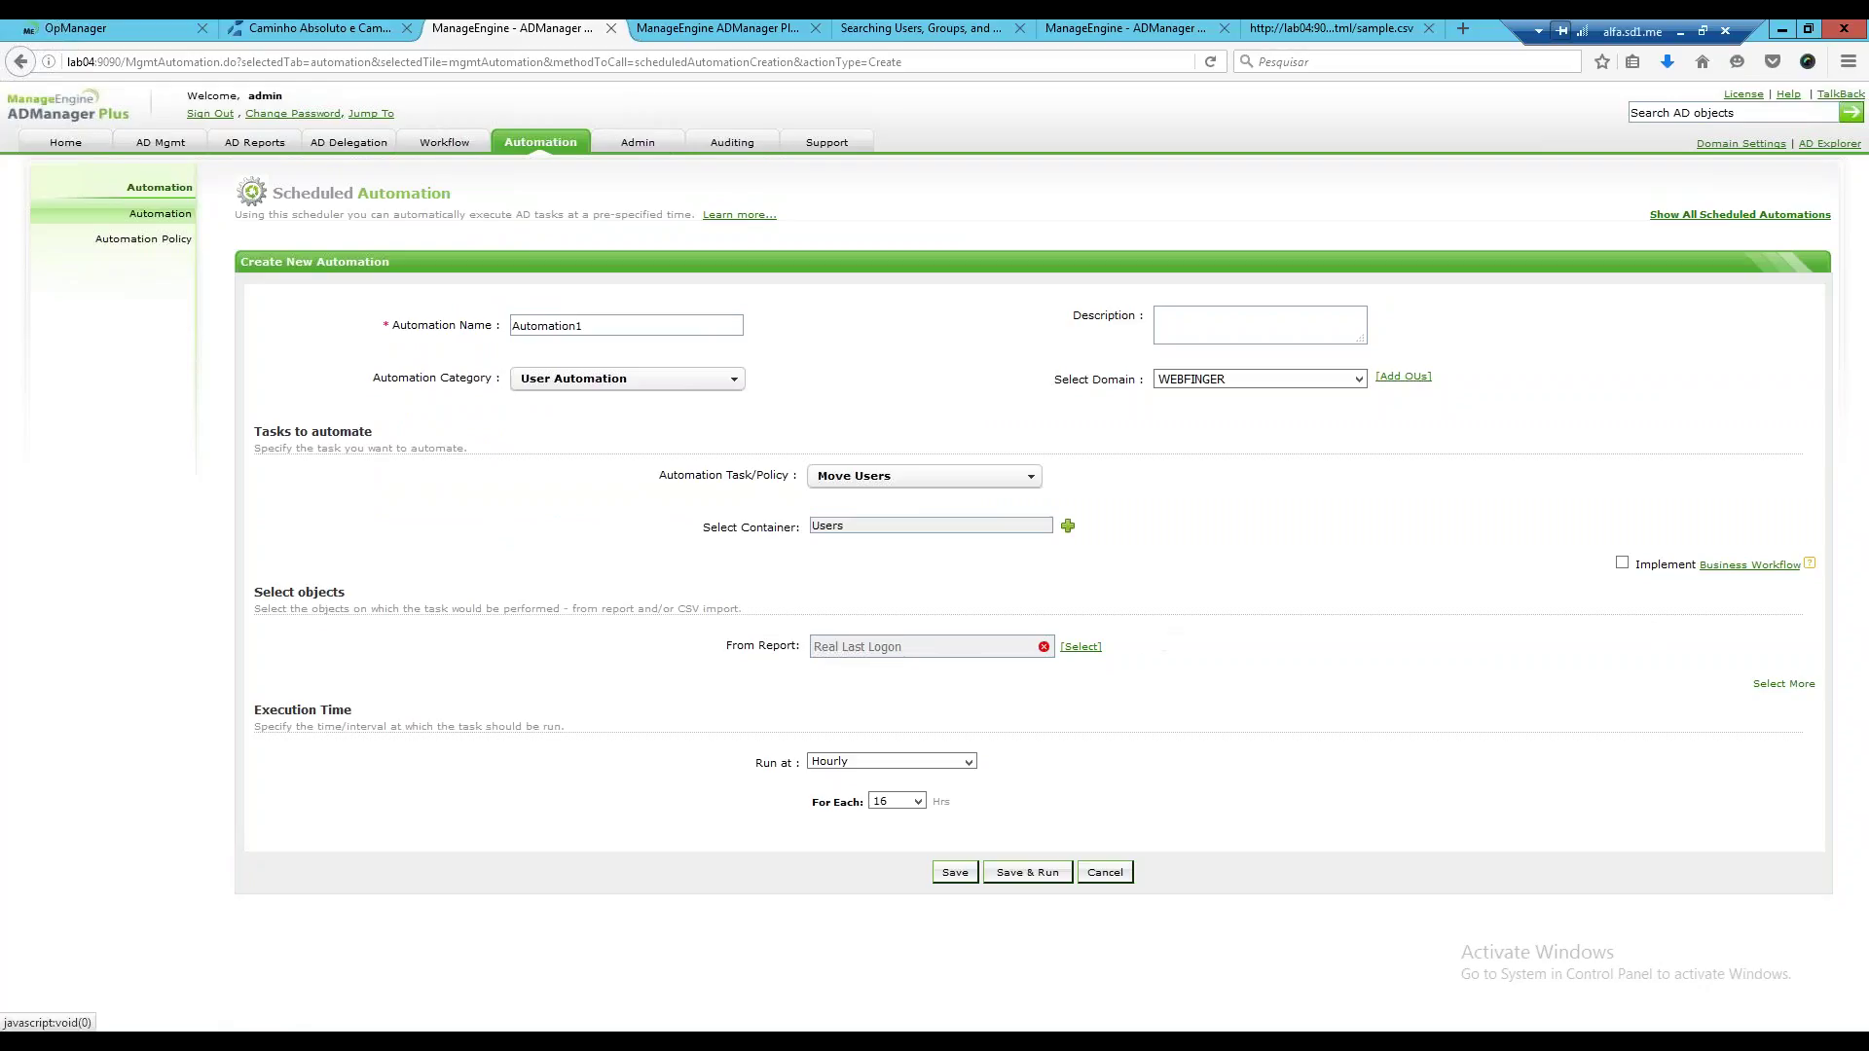
{"action": "left_click", "coordinate": [1044, 648]}
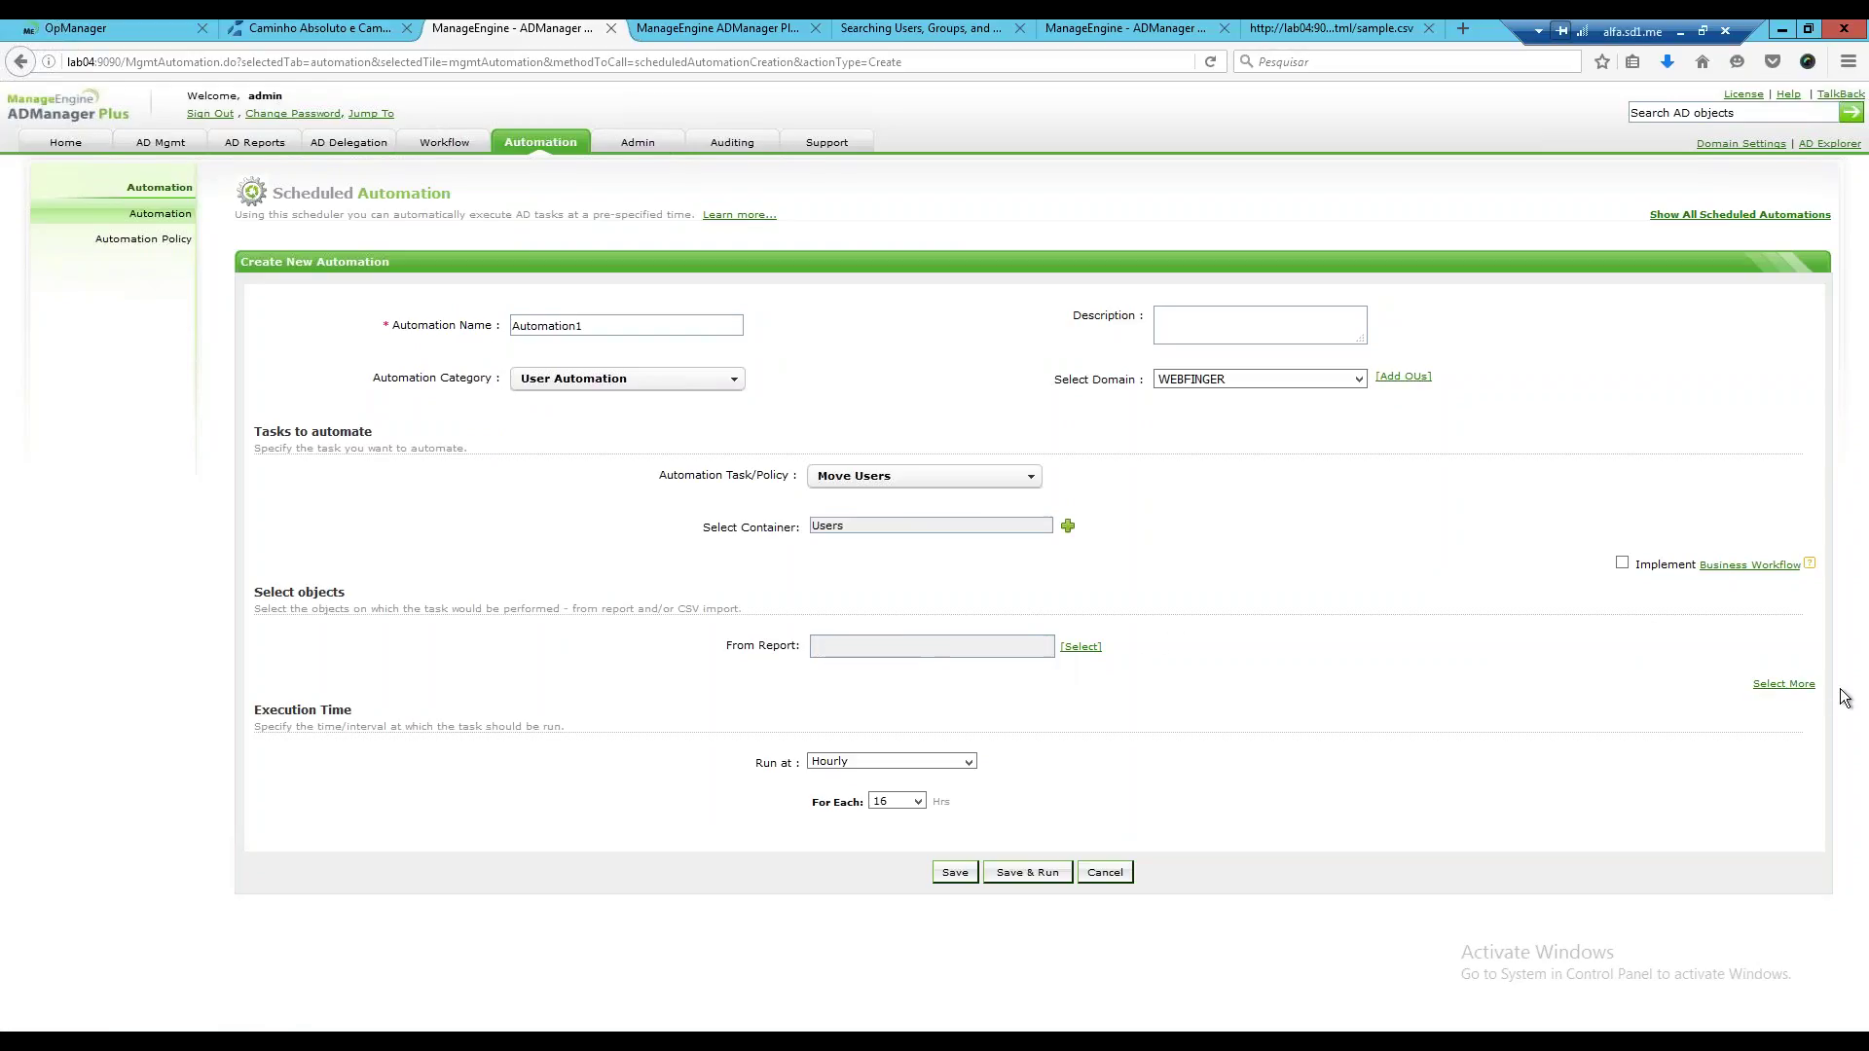
{"action": "left_click", "coordinate": [1783, 683]}
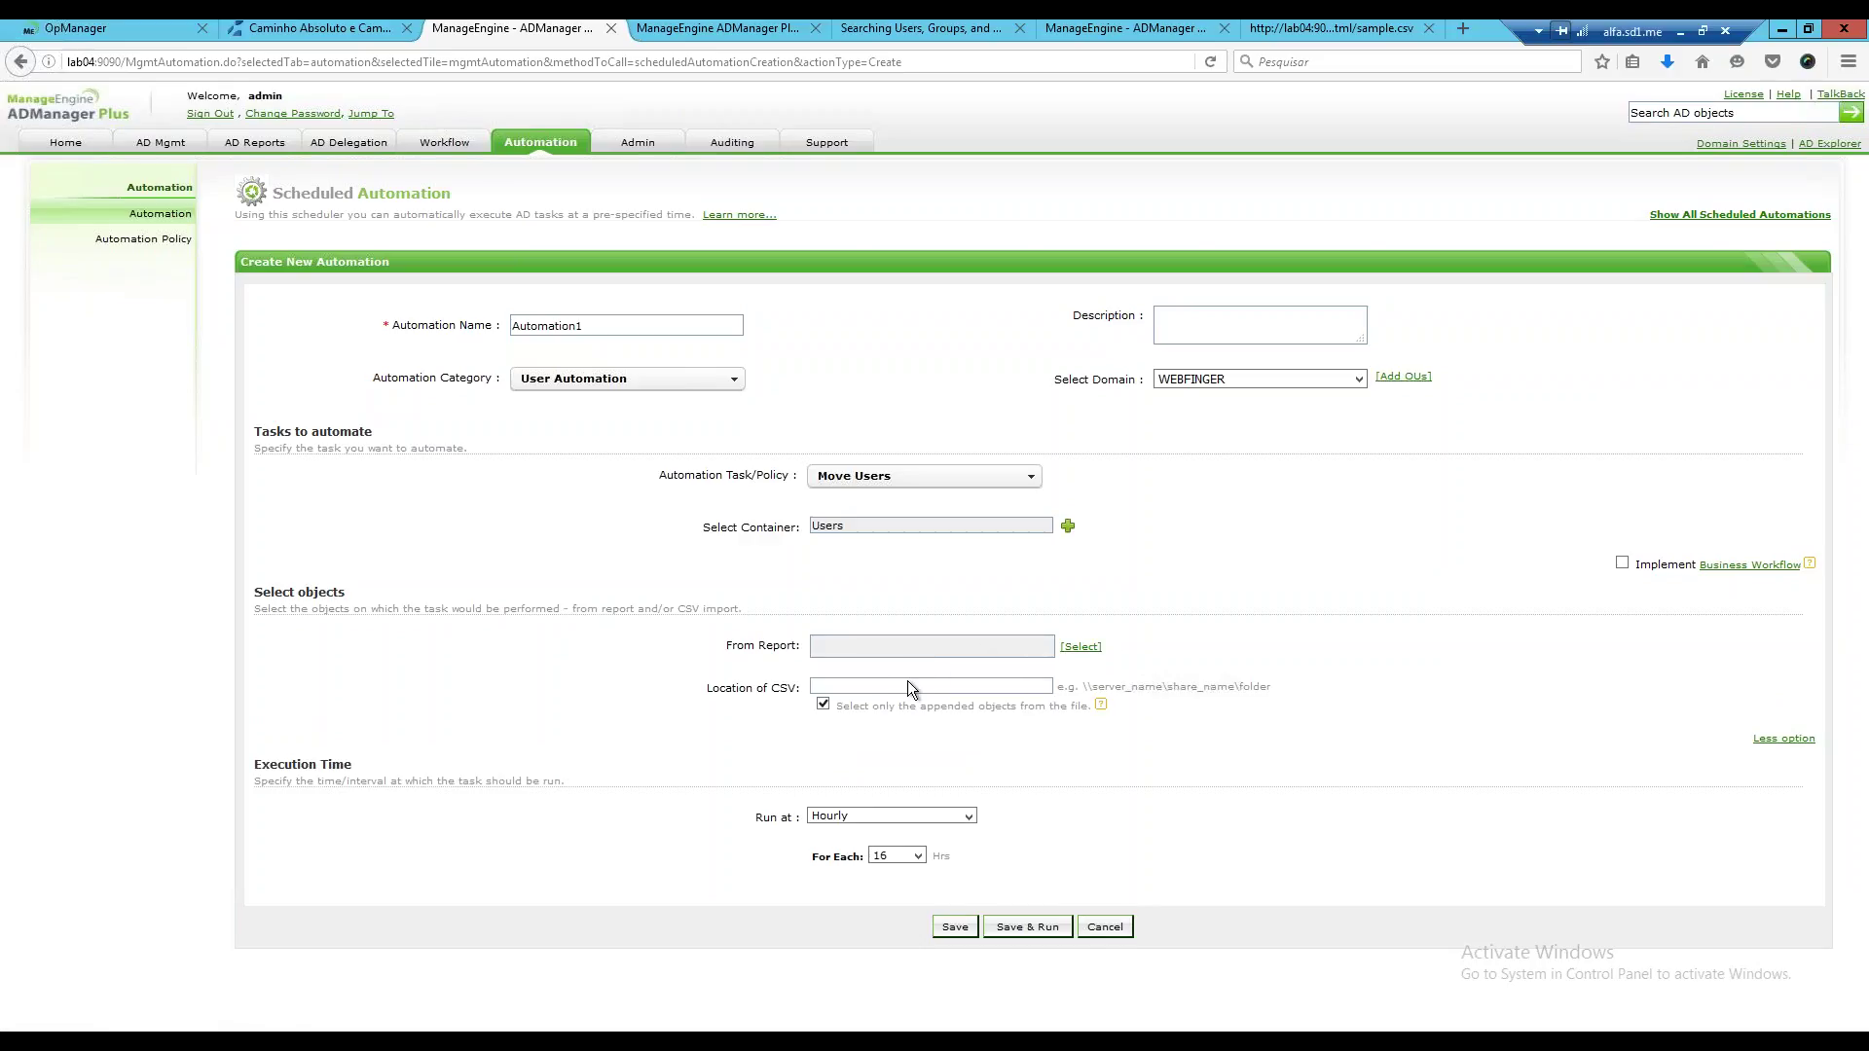
Try Create Users with System Template, then switch the task to Reset Password.
{"action": "left_click", "coordinate": [1021, 478]}
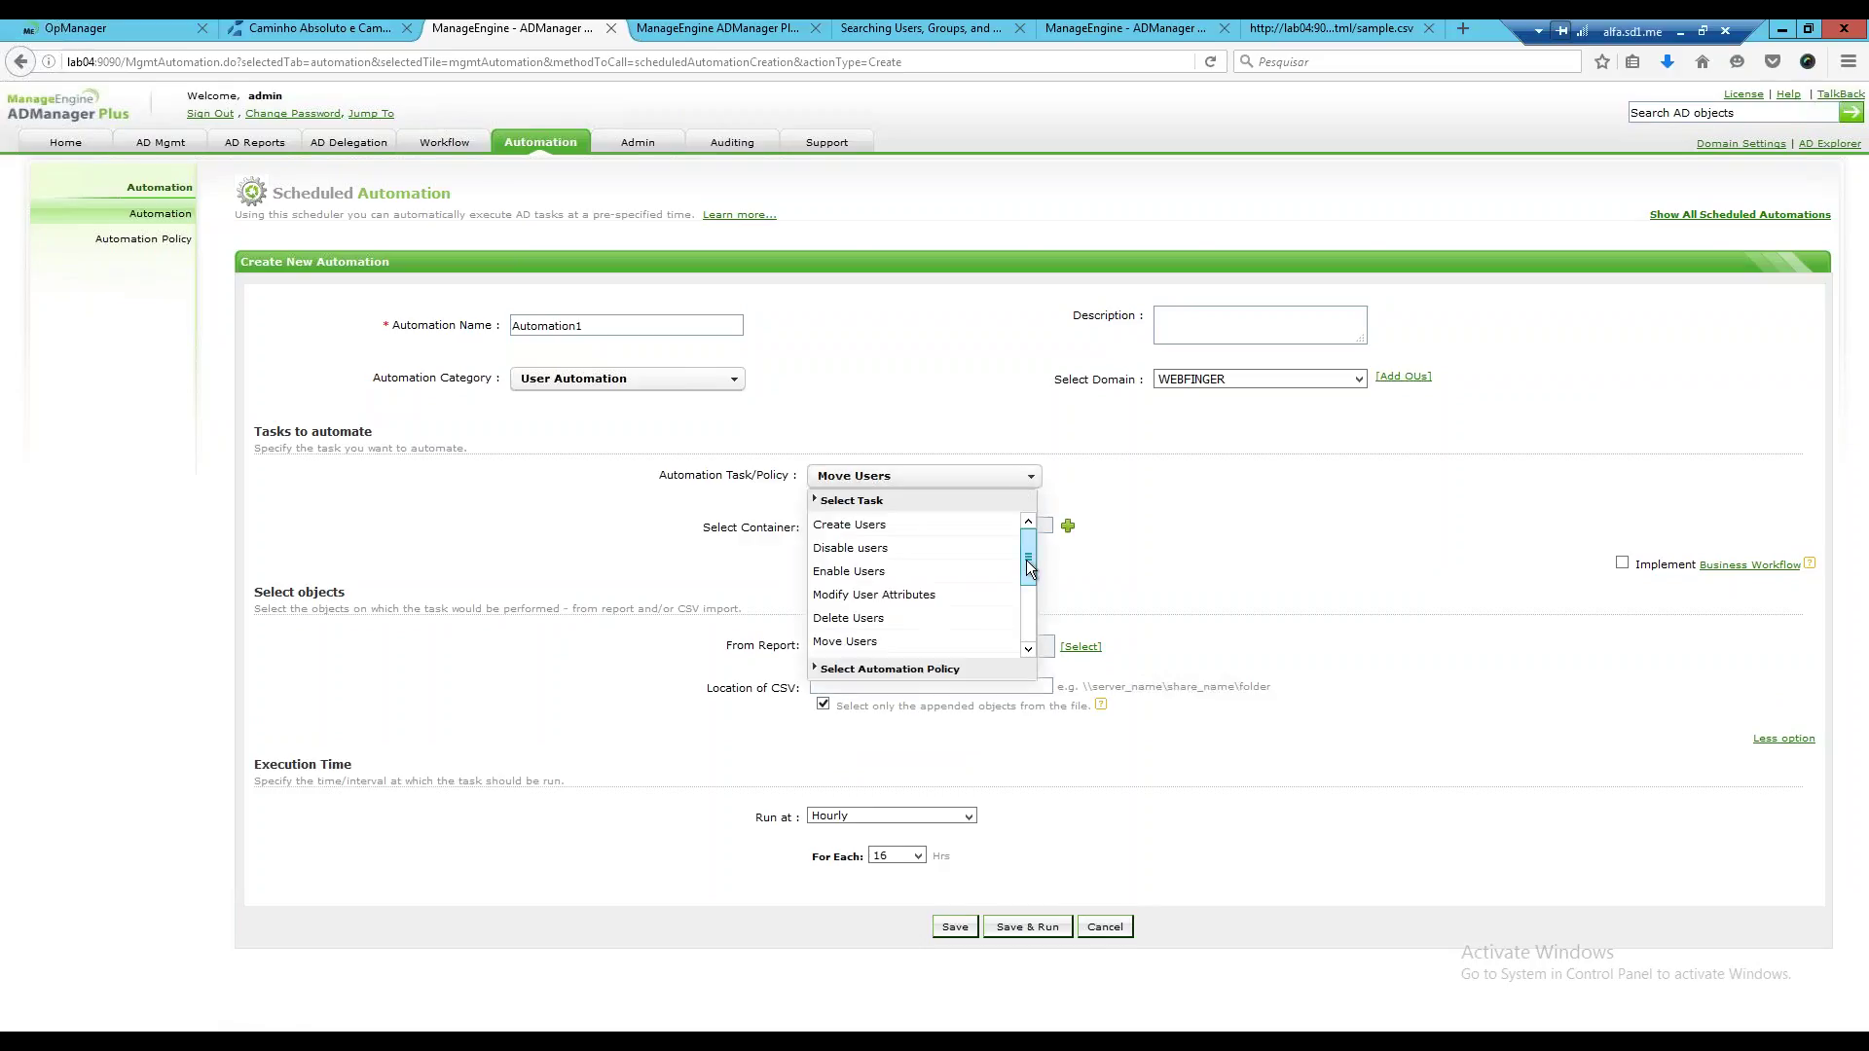
{"action": "mouse_move", "coordinate": [1026, 559]}
{"action": "left_mouse_down"}
{"action": "mouse_move", "coordinate": [1026, 586]}
{"action": "mouse_move", "coordinate": [1028, 545]}
{"action": "left_mouse_up"}
{"action": "left_click", "coordinate": [876, 523]}
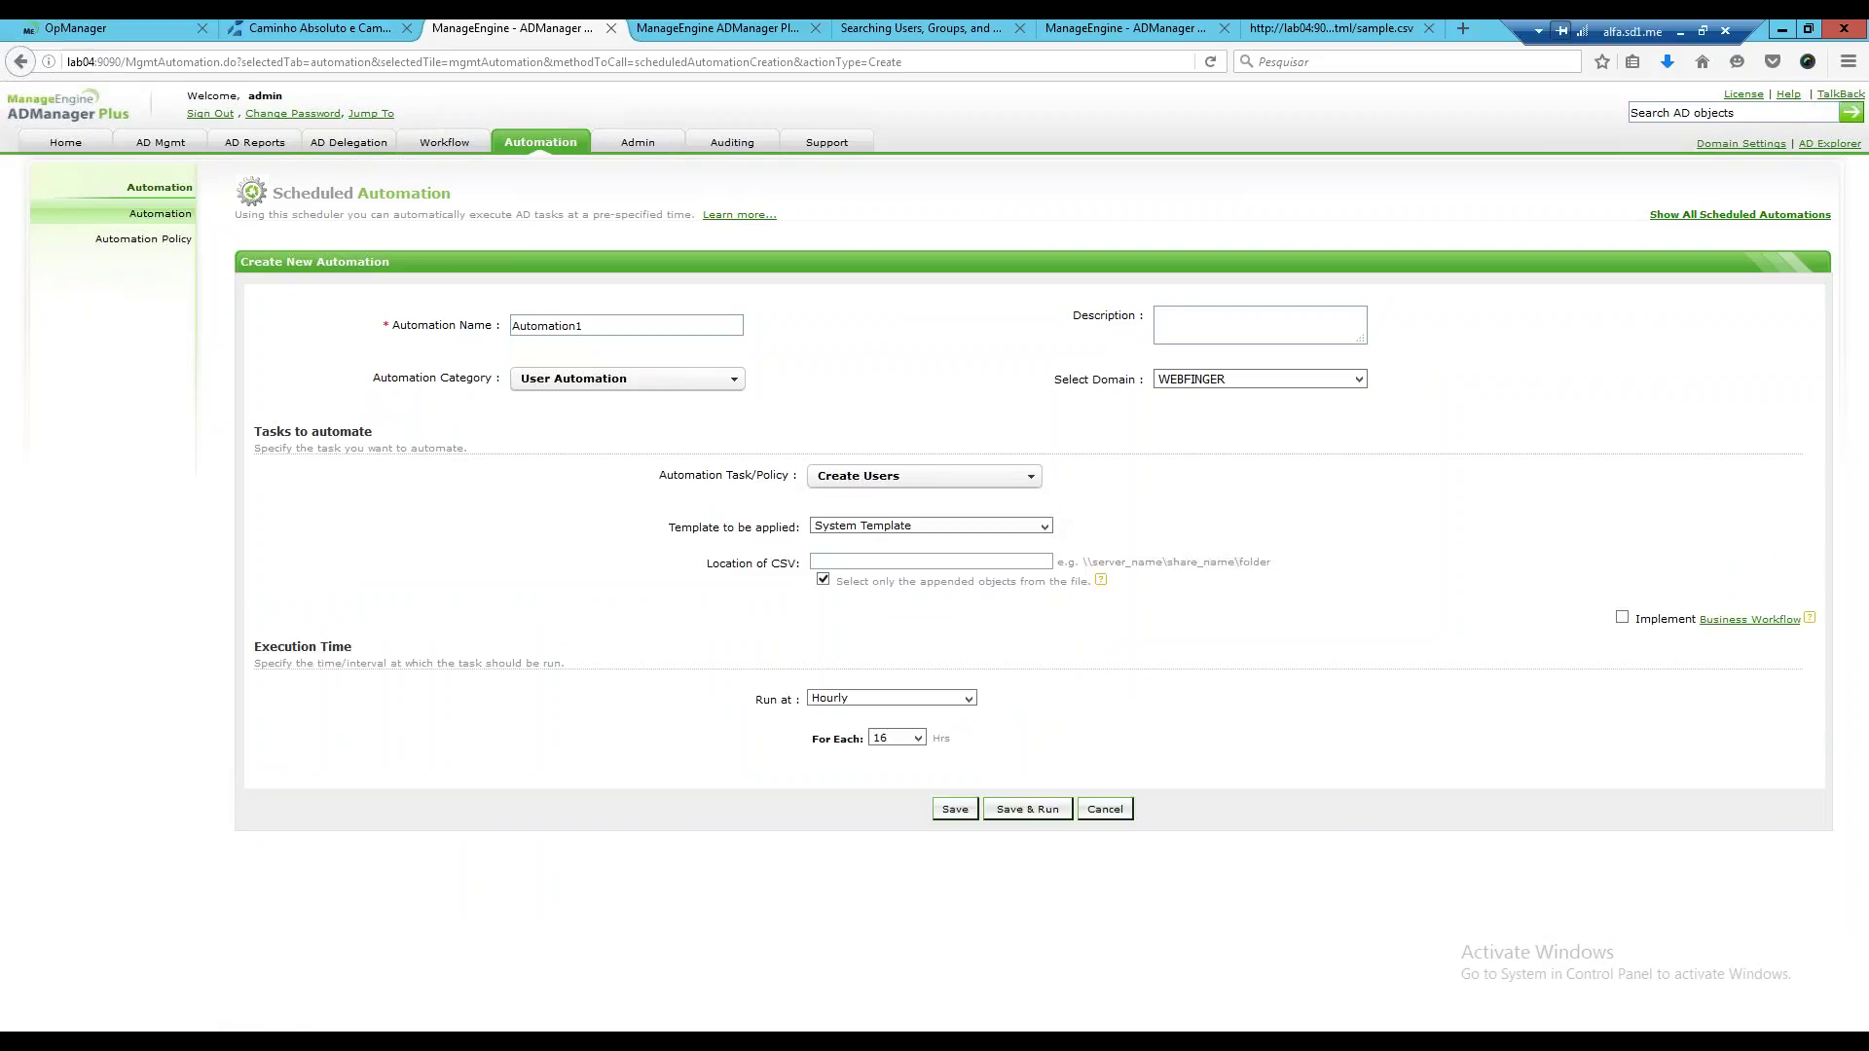
{"action": "left_click", "coordinate": [1046, 526]}
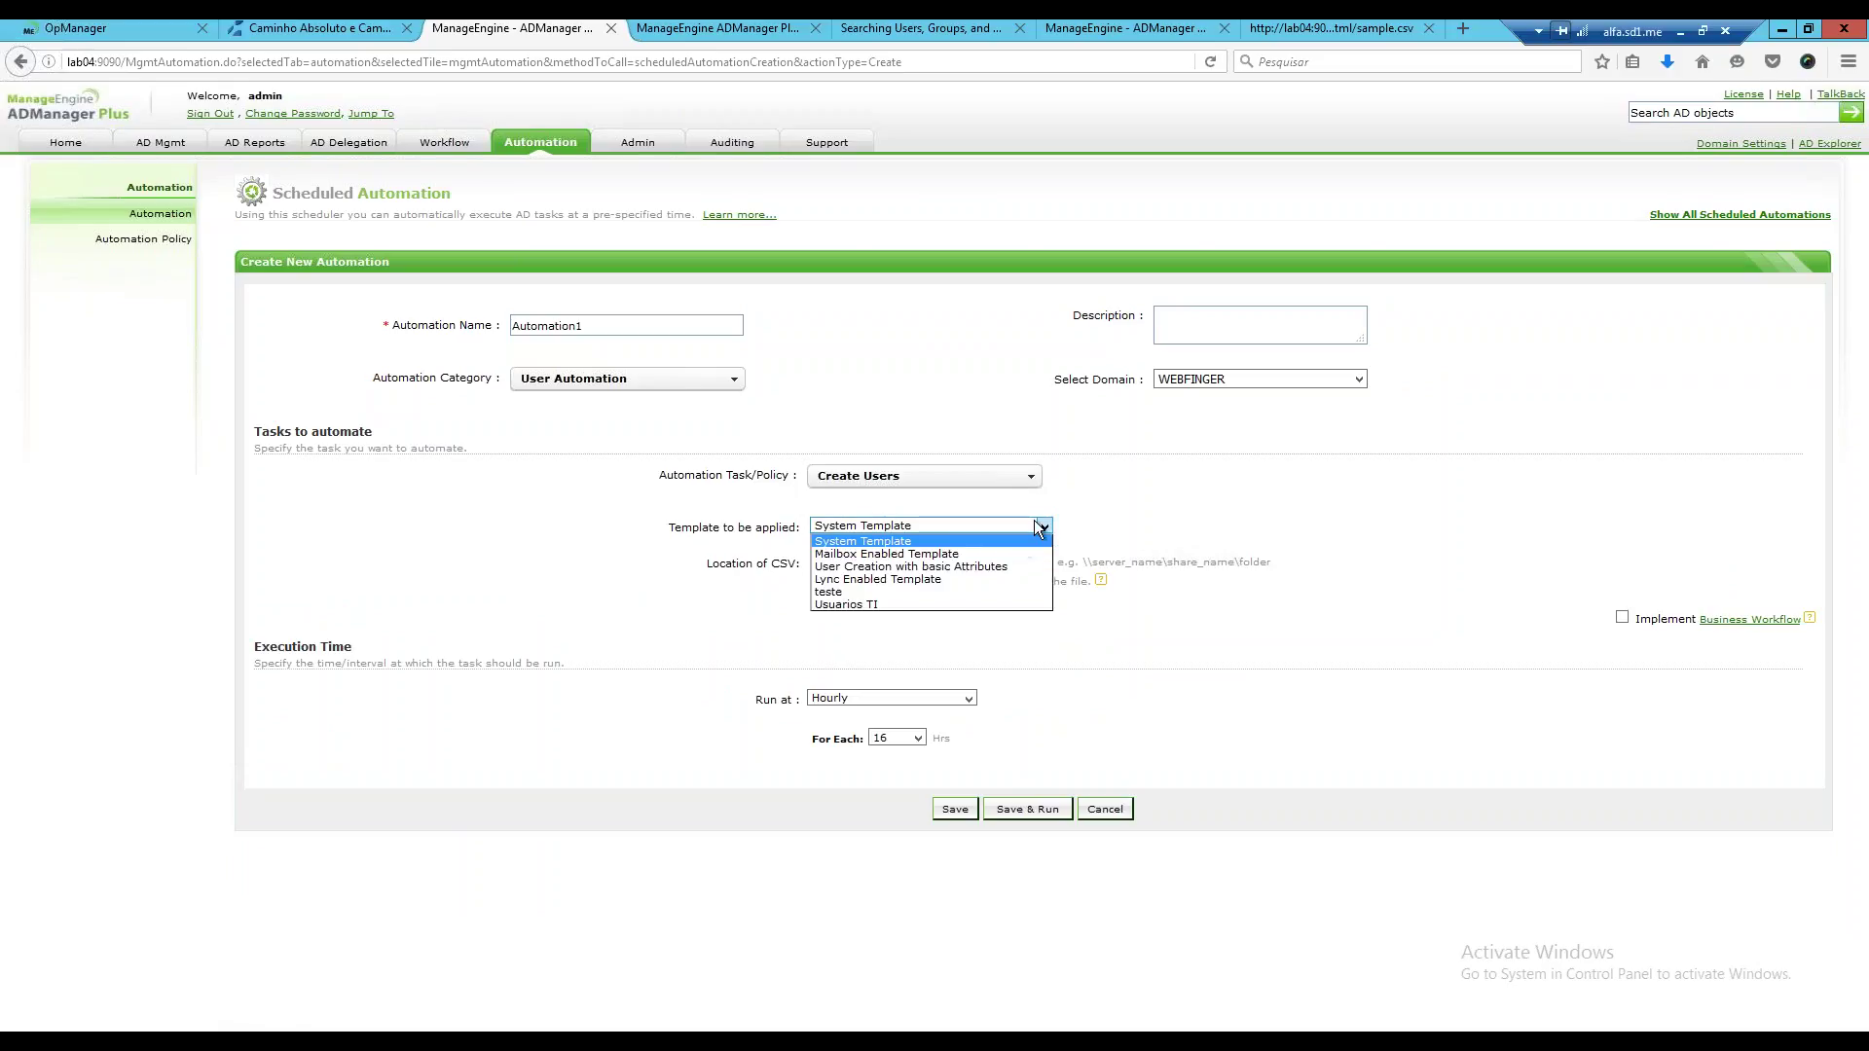
{"action": "left_click", "coordinate": [1040, 527]}
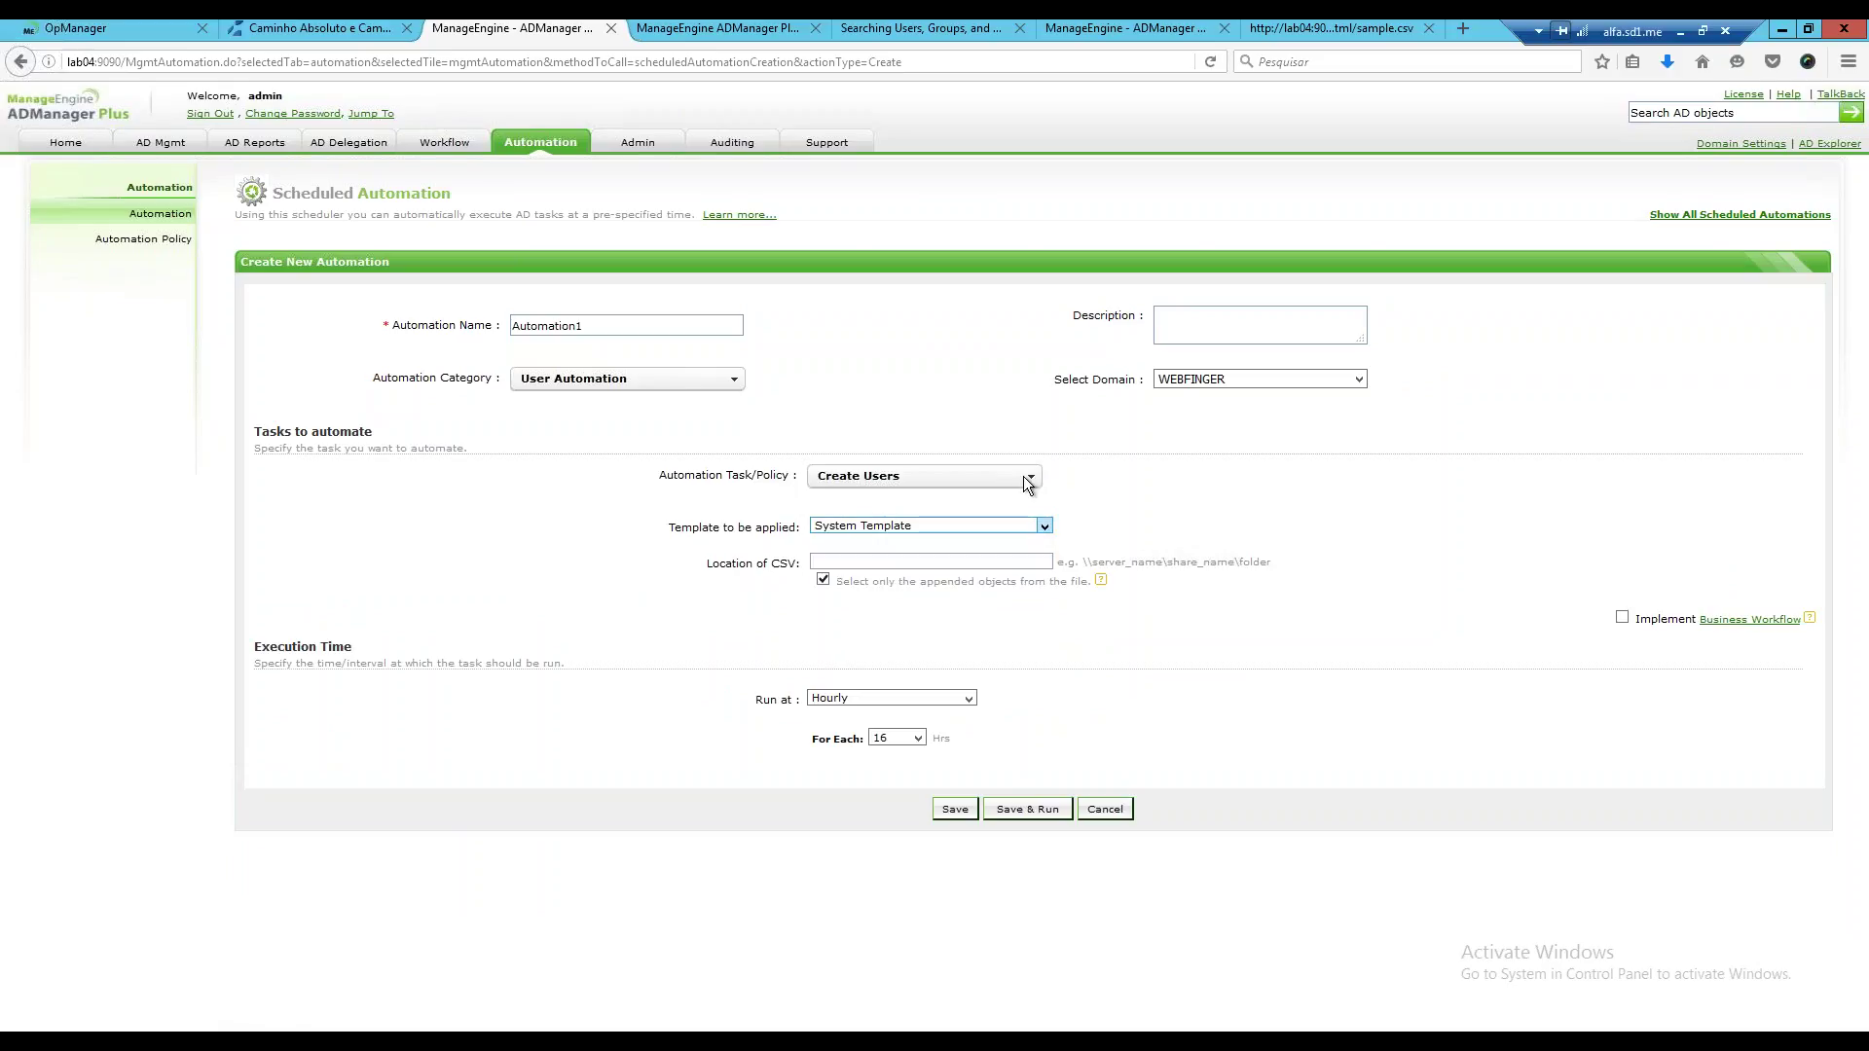
{"action": "left_click", "coordinate": [1030, 476]}
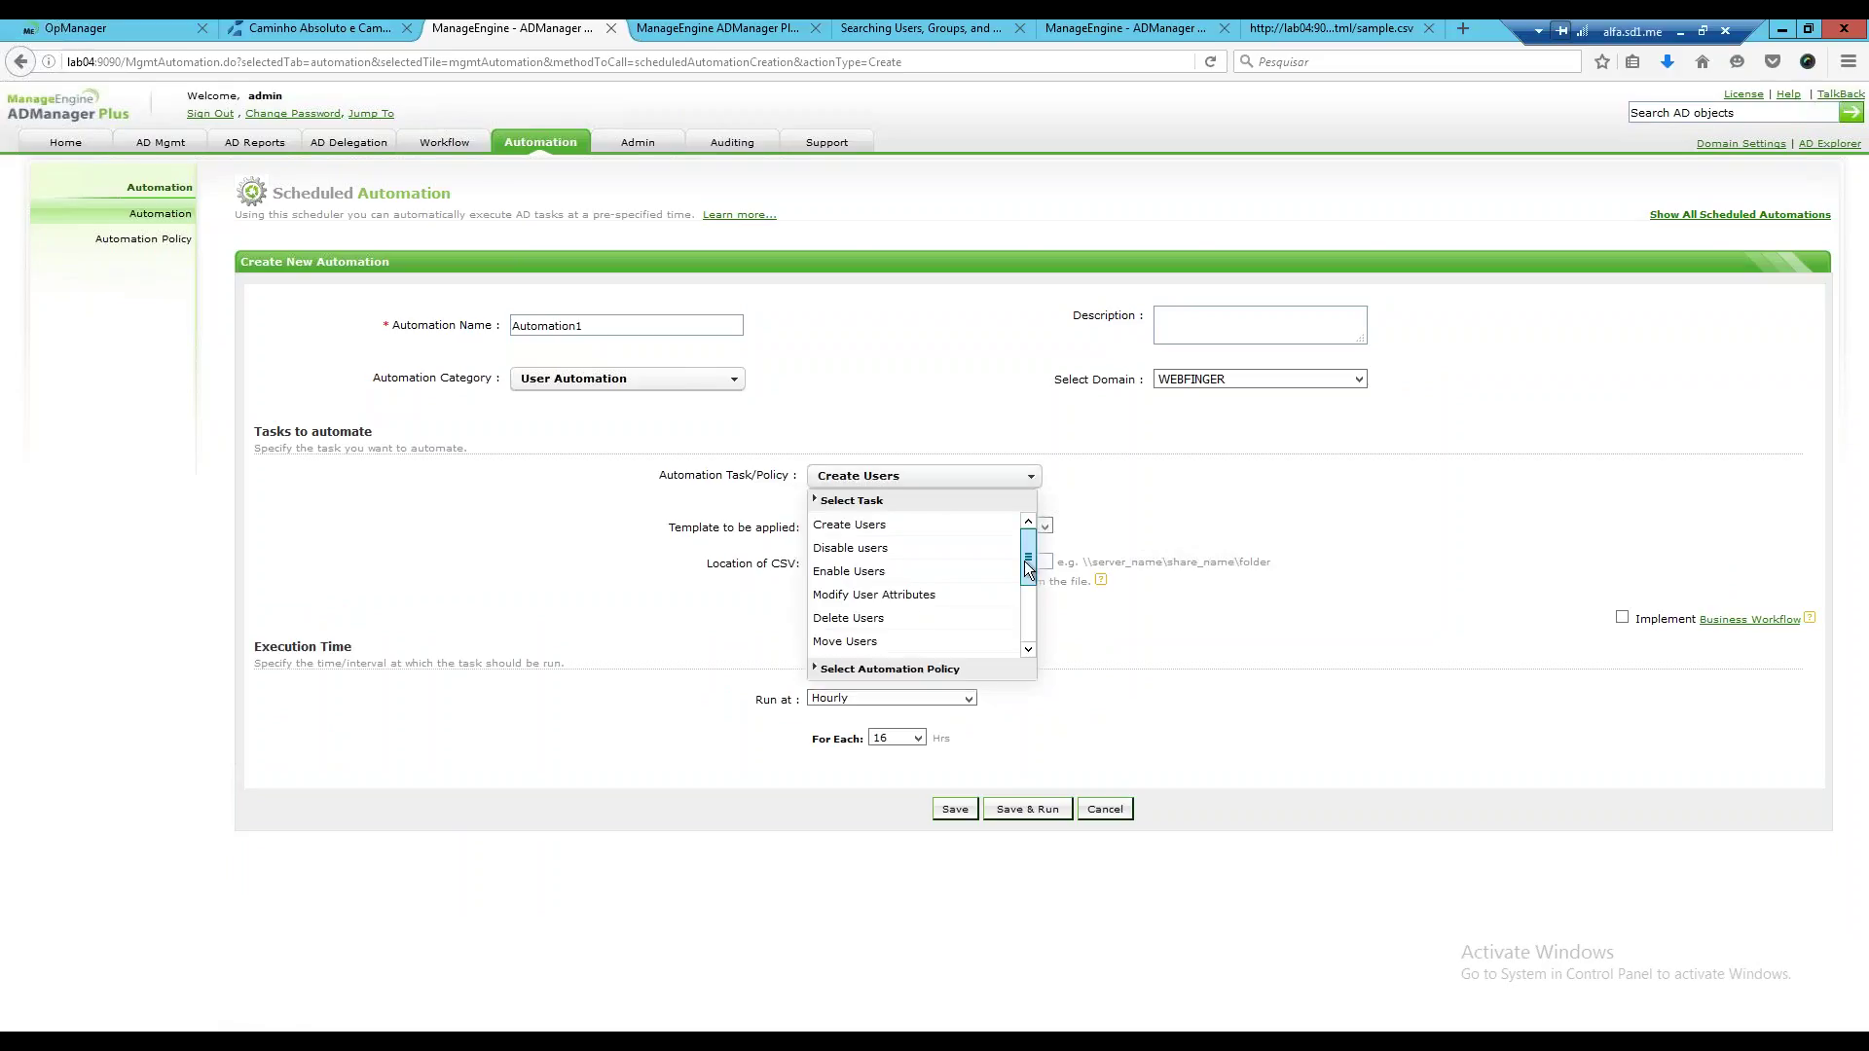
{"action": "left_click_drag", "start_coordinate": [1024, 561], "coordinate": [1027, 607]}
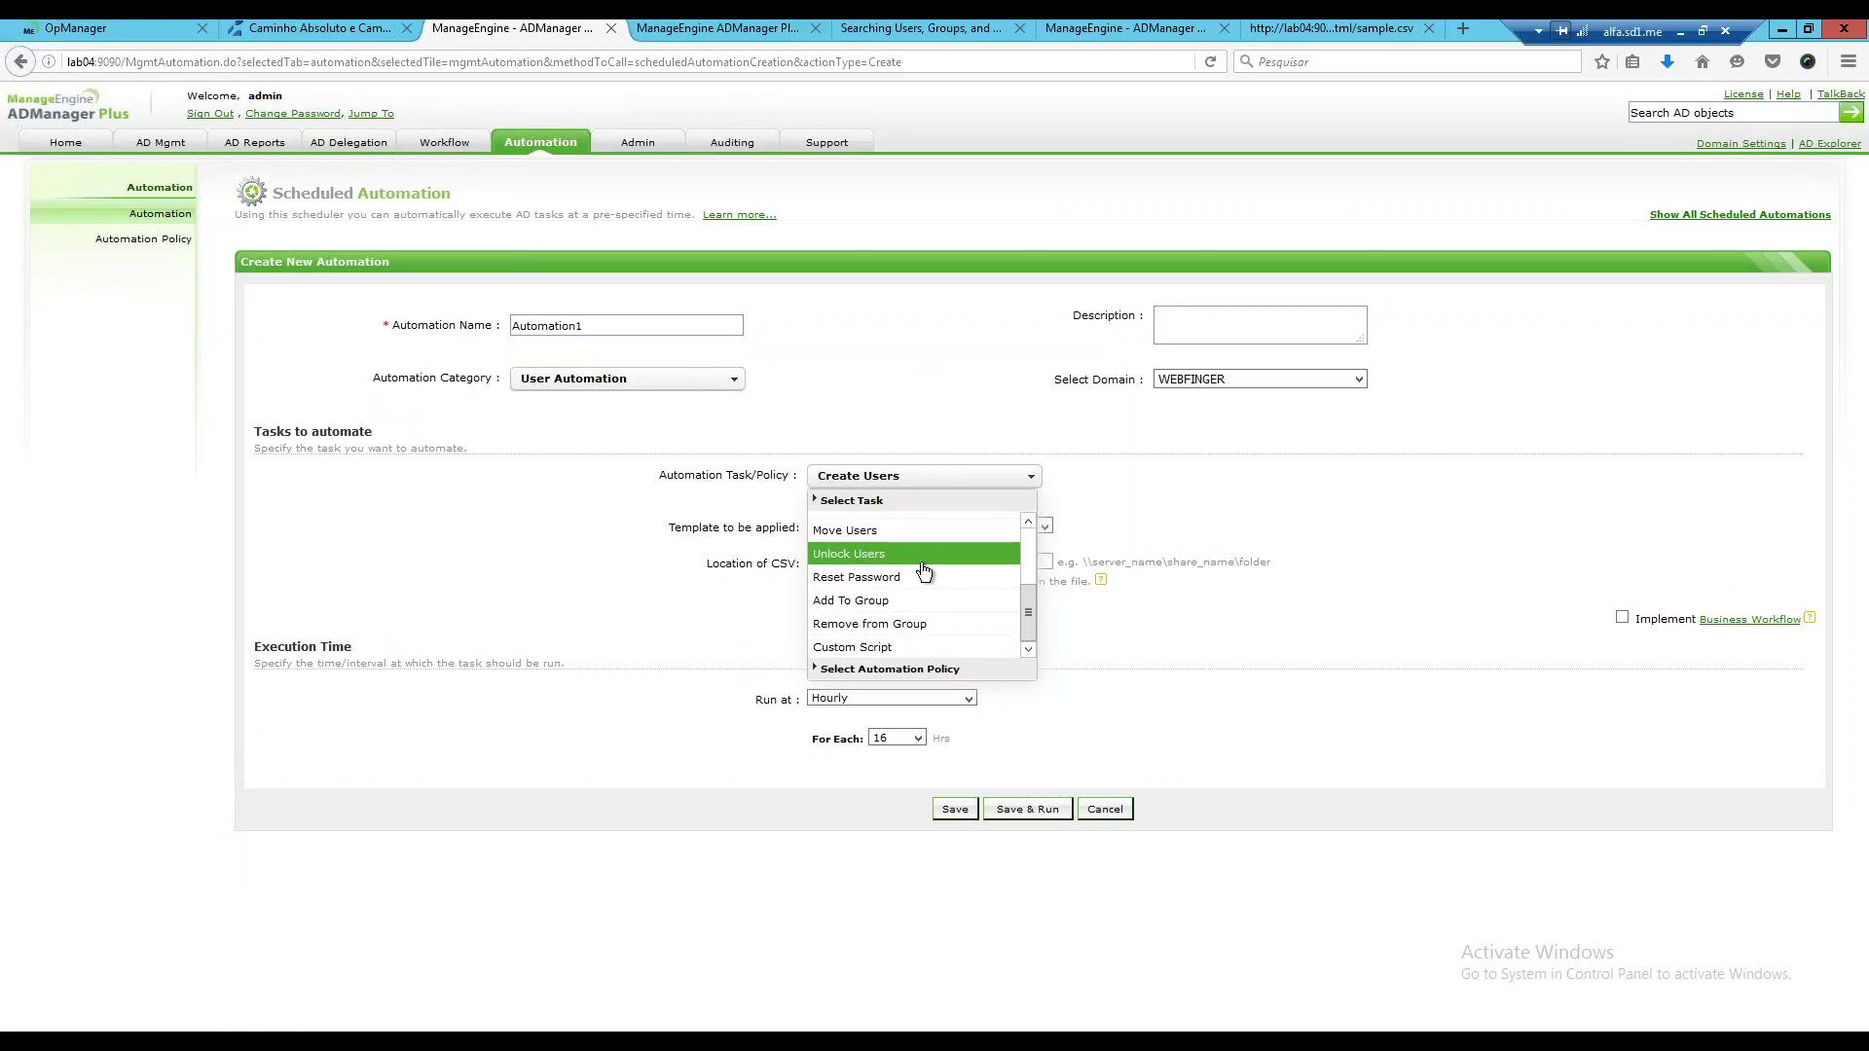
{"action": "key", "text": "Return"}
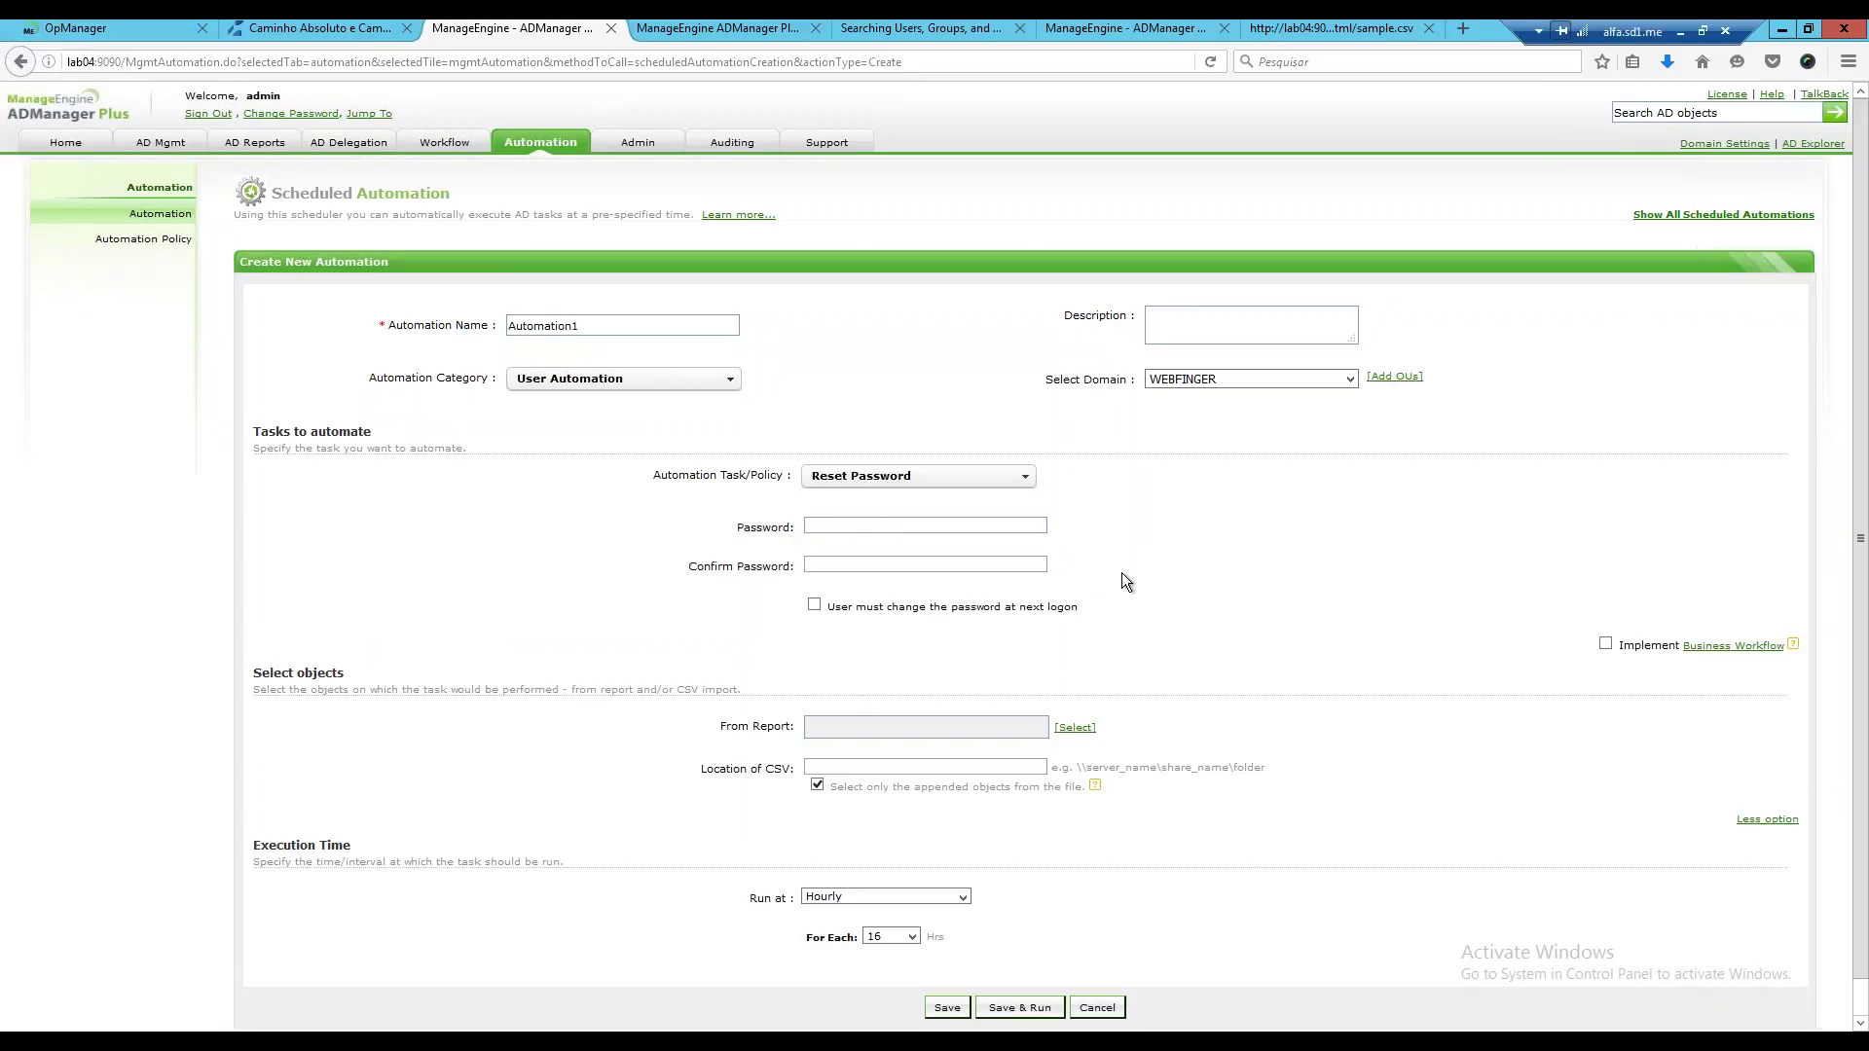
Enter and confirm the new password for the Reset Password task.
{"action": "scroll", "coordinate": [1082, 591], "scroll_direction": "down", "scroll_amount": 1}
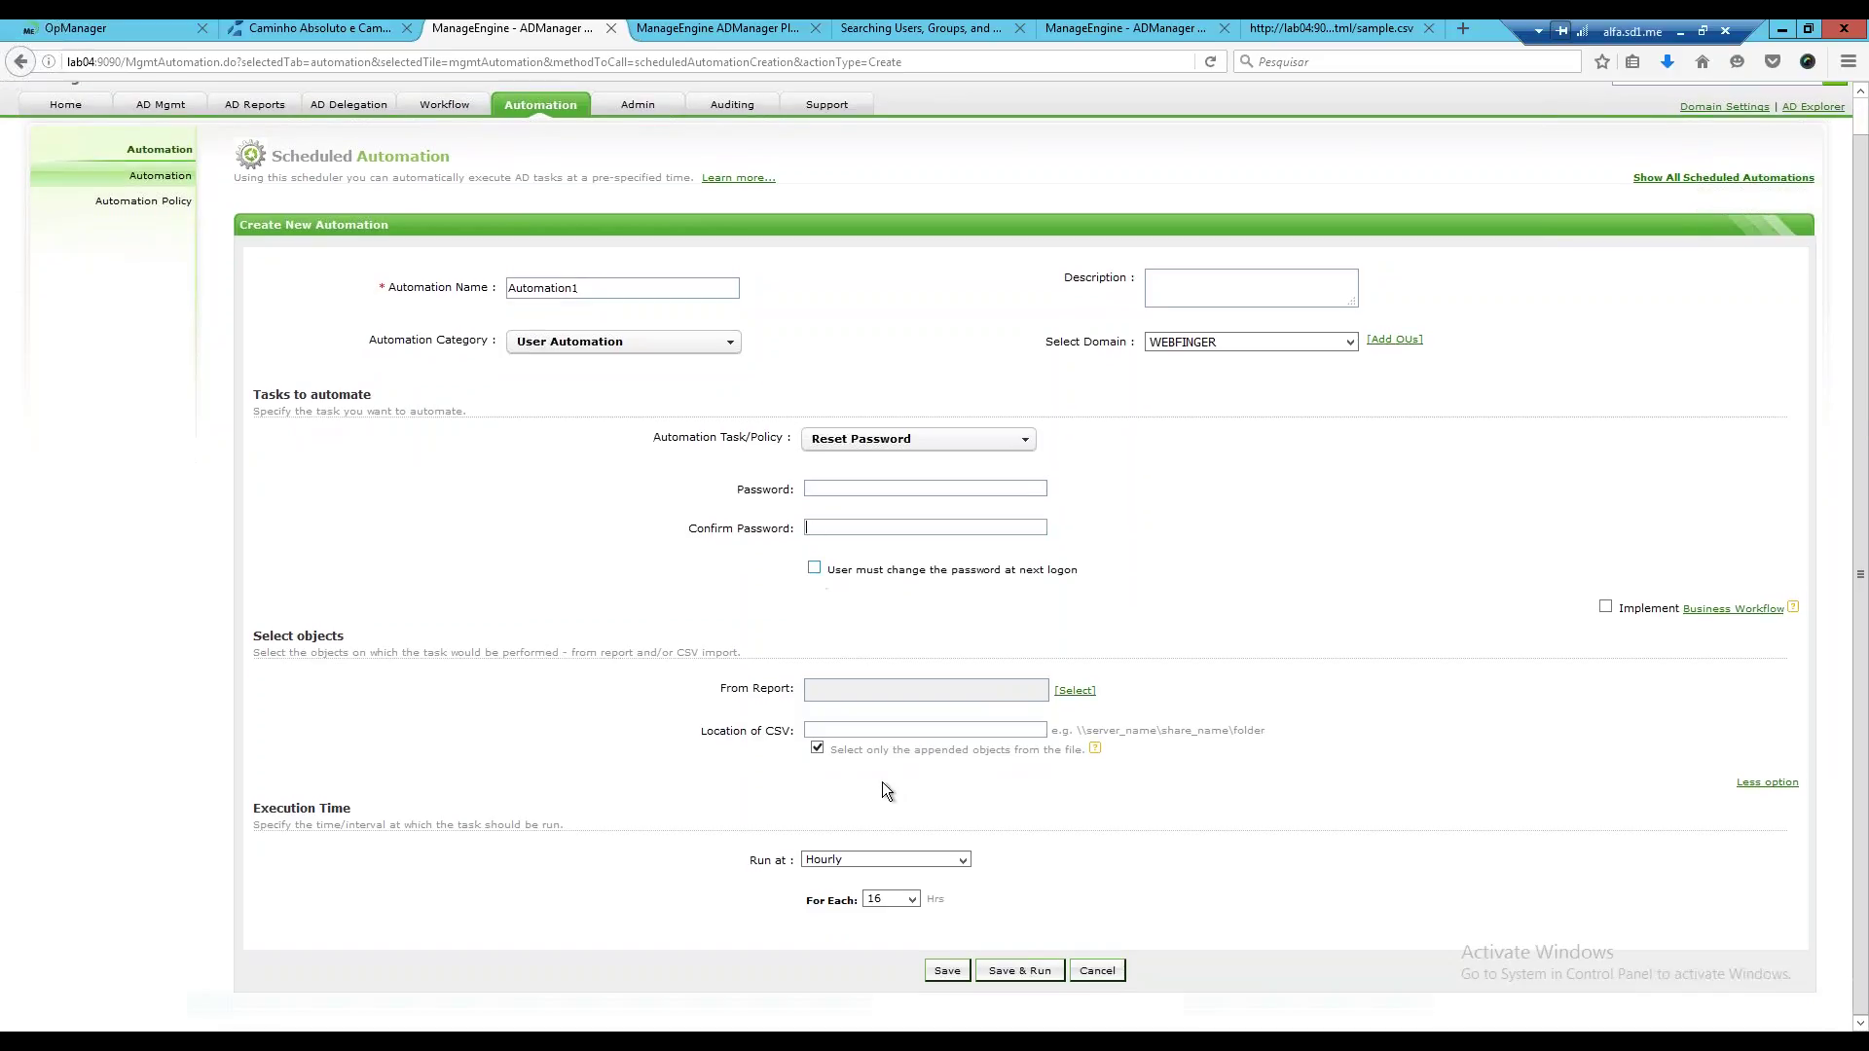
{"action": "left_click", "coordinate": [882, 781]}
{"action": "left_click", "coordinate": [915, 600]}
{"action": "type", "text": "123"}
{"action": "left_click", "coordinate": [854, 530]}
{"action": "type", "text": "123"}
Target the objects from the Password Expired Users report, without extra filter conditions.
{"action": "left_click", "coordinate": [1061, 689]}
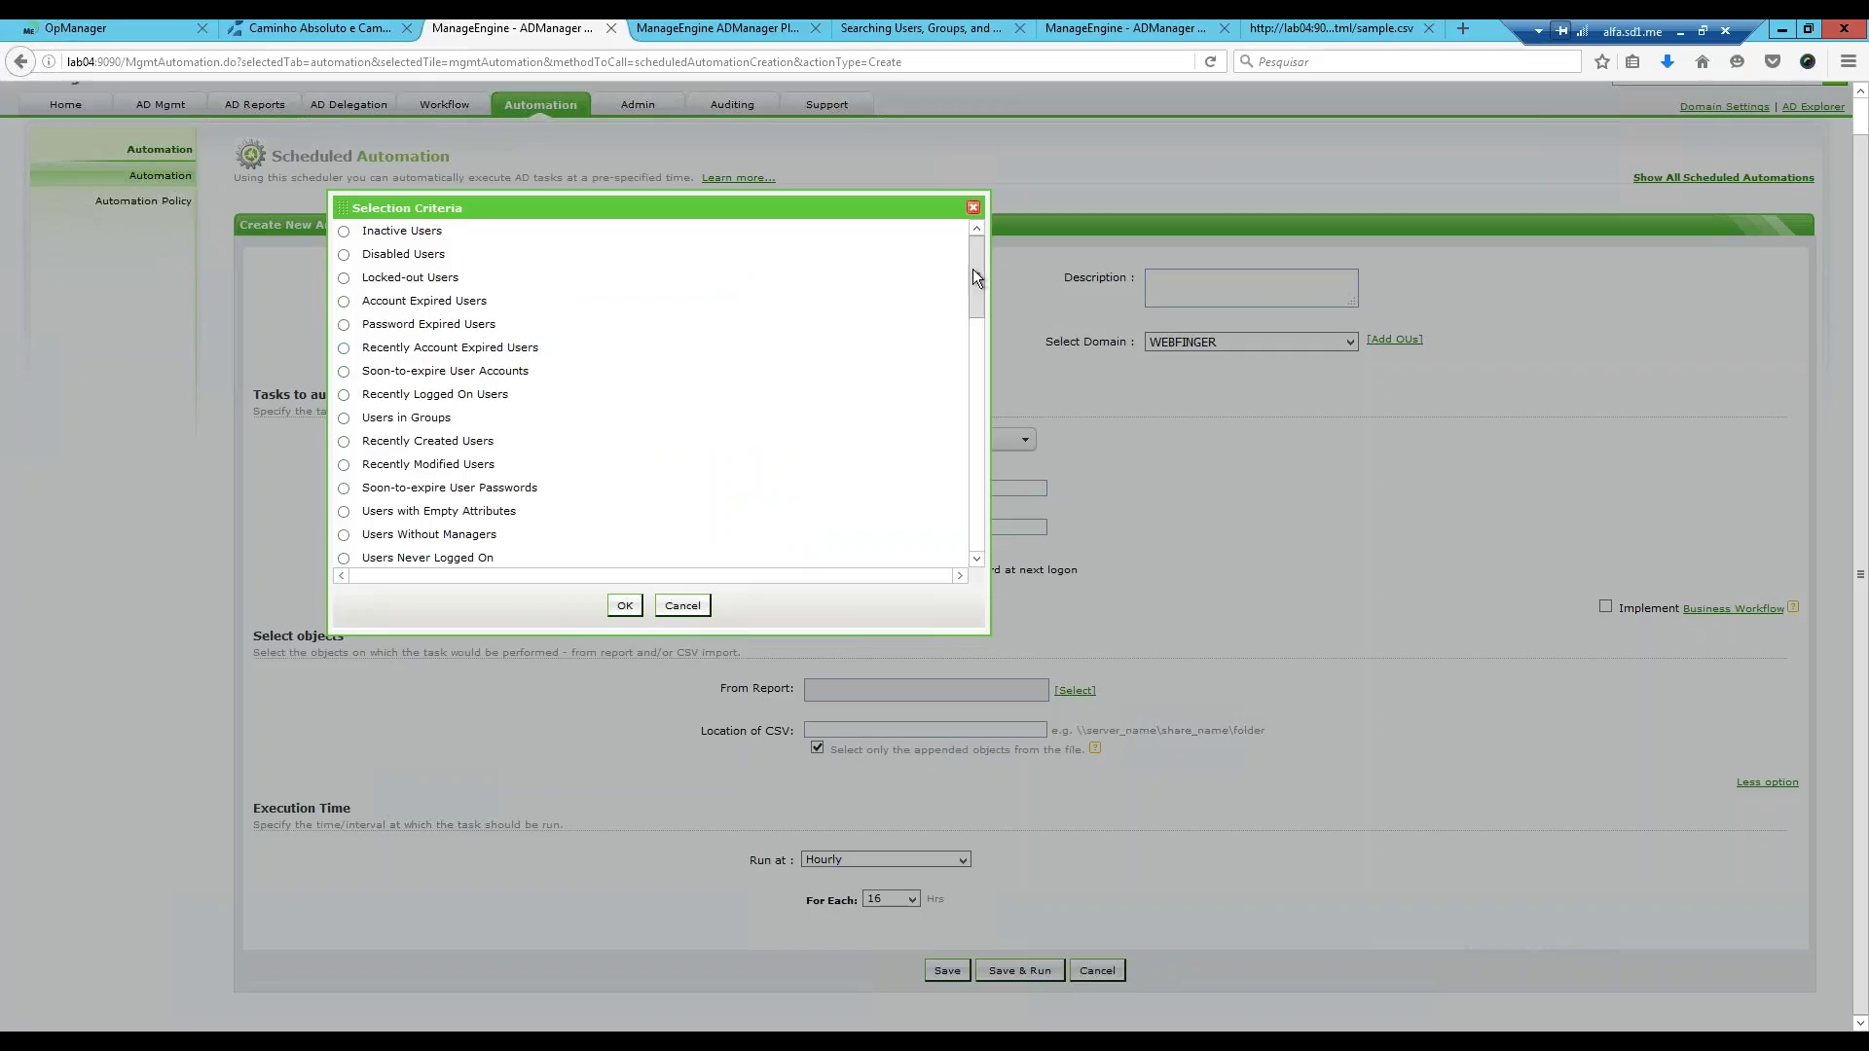
{"action": "scroll", "coordinate": [971, 330], "scroll_direction": "down", "scroll_amount": 4}
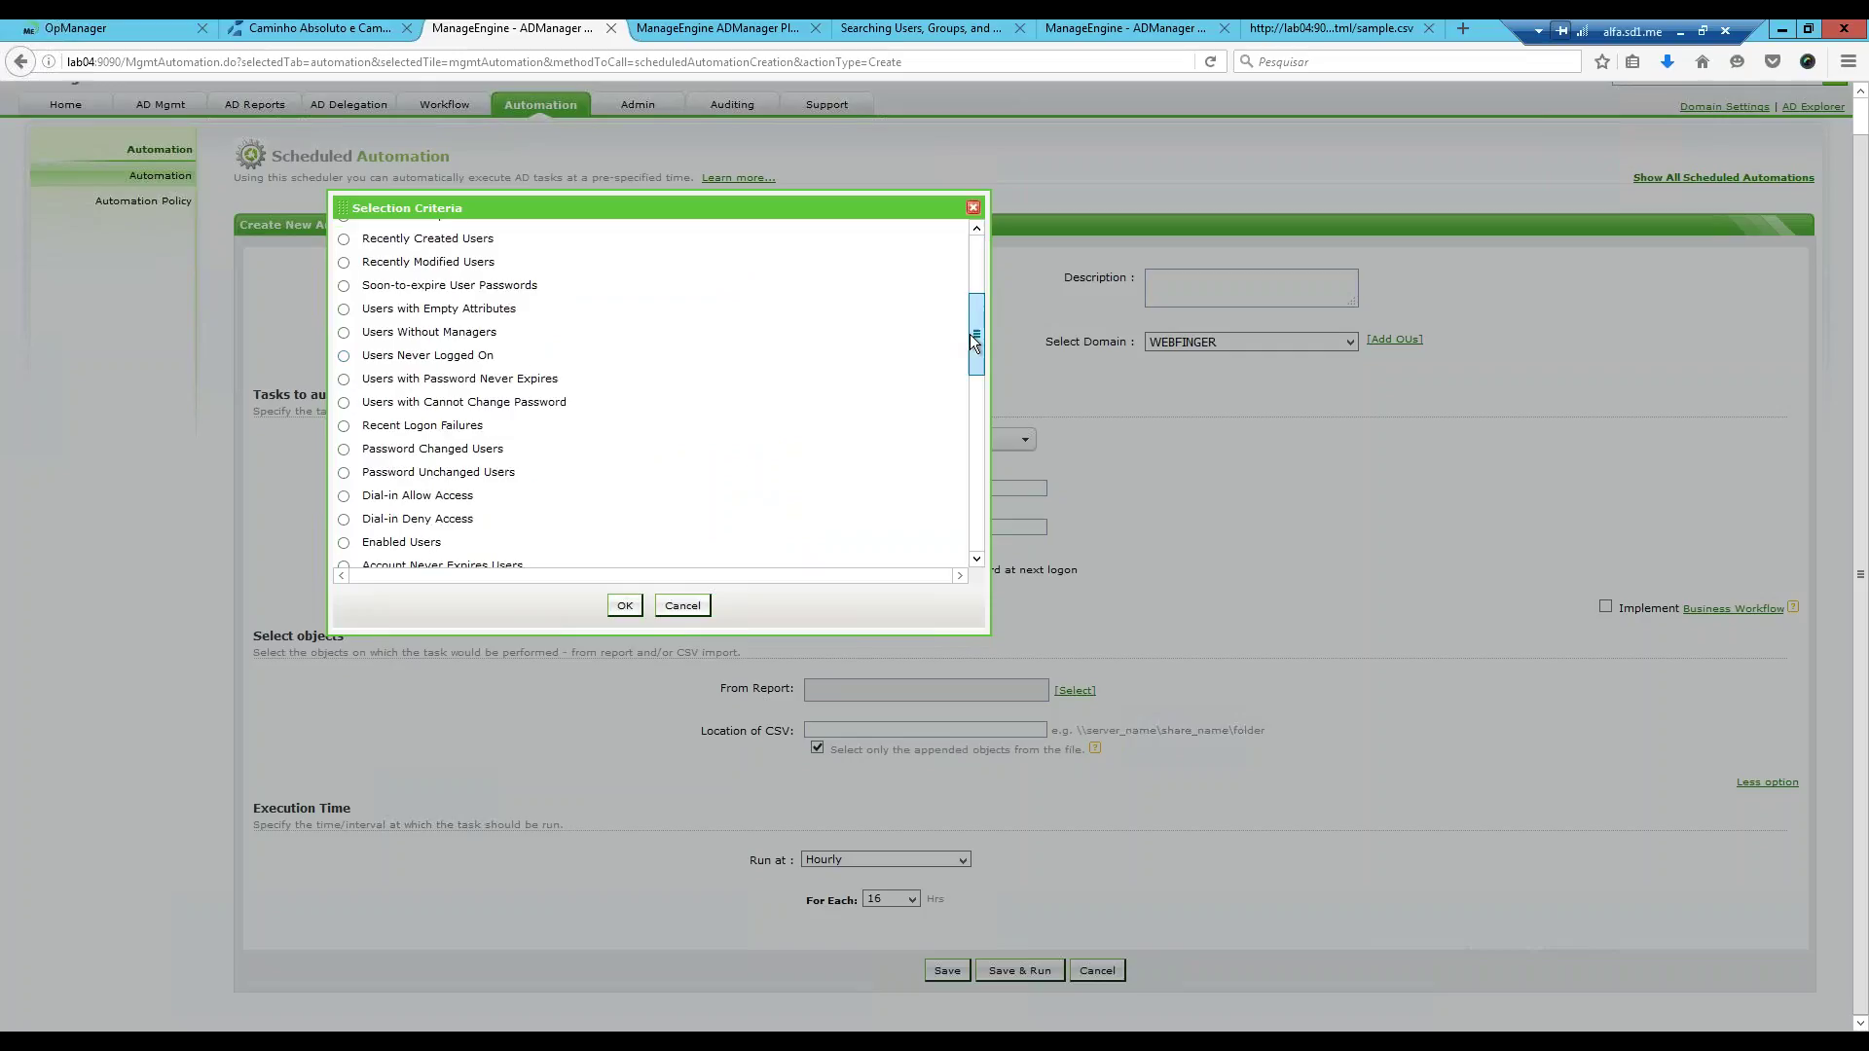
{"action": "left_click_drag", "start_coordinate": [970, 336], "coordinate": [971, 260]}
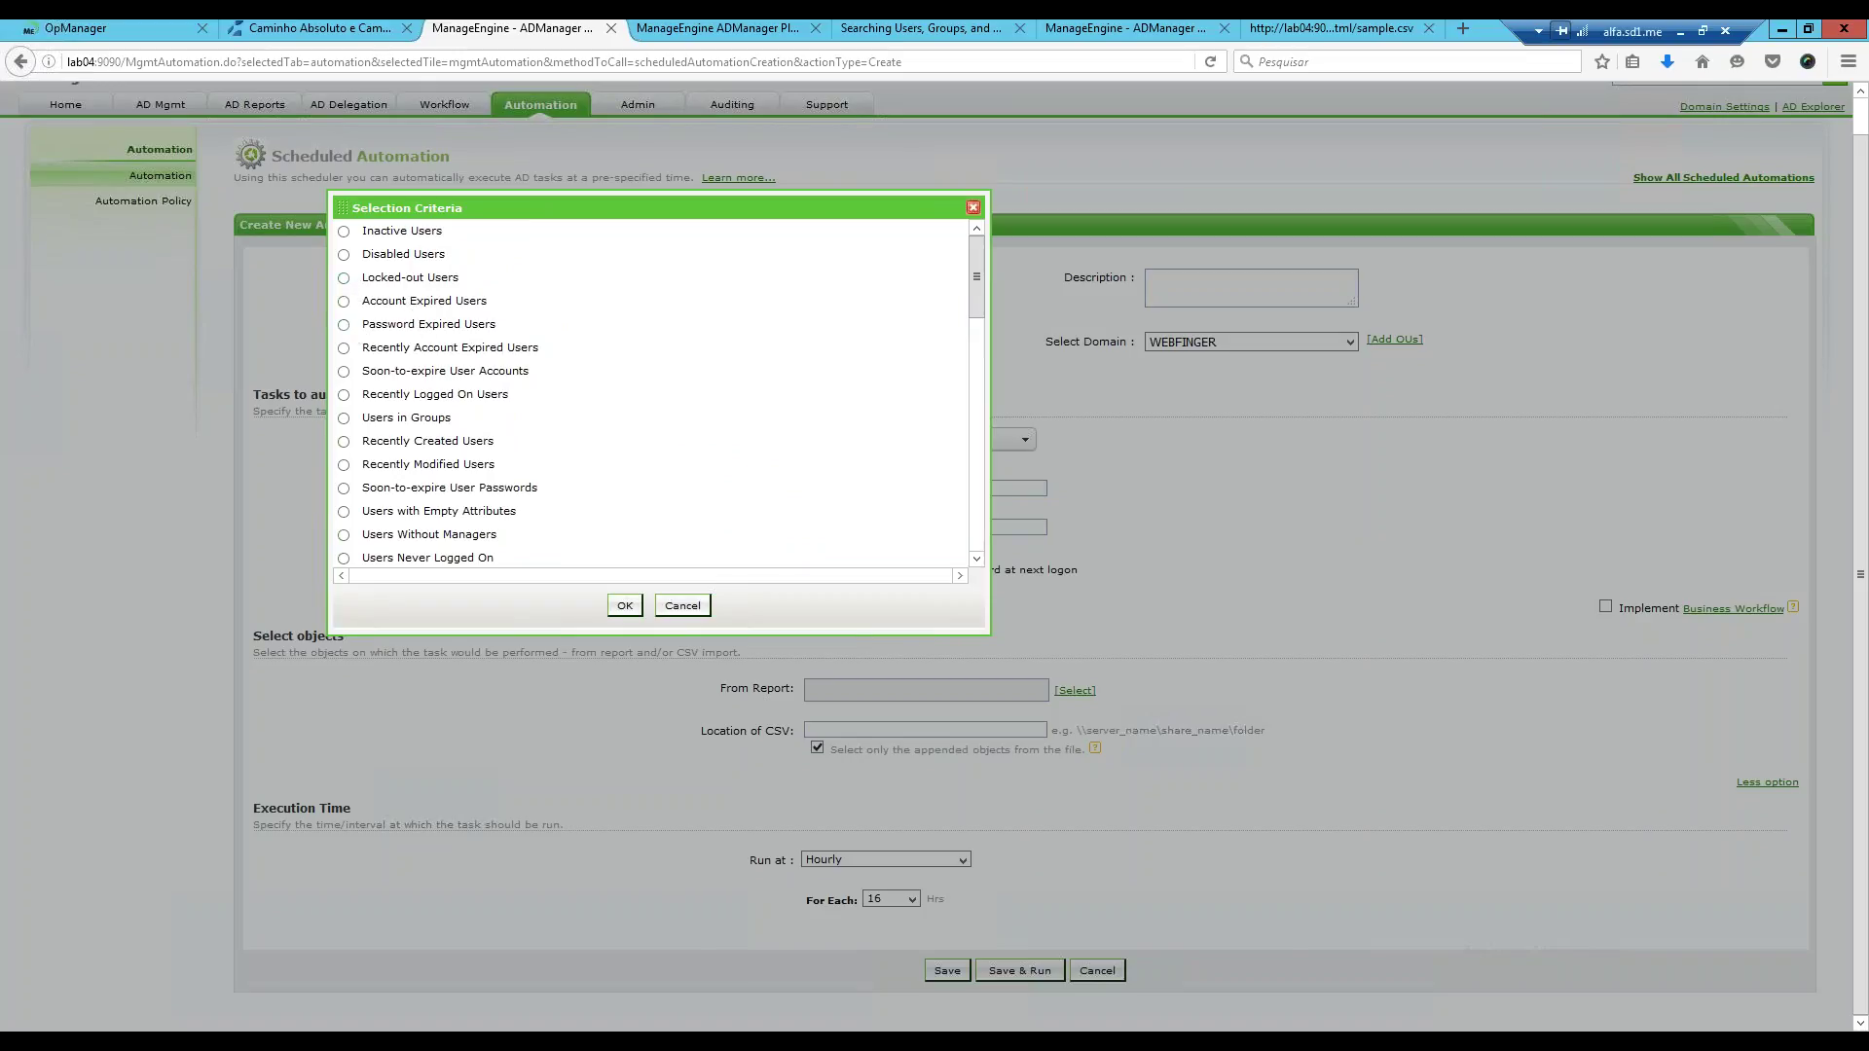
{"action": "left_click", "coordinate": [344, 324]}
{"action": "left_click", "coordinate": [784, 394]}
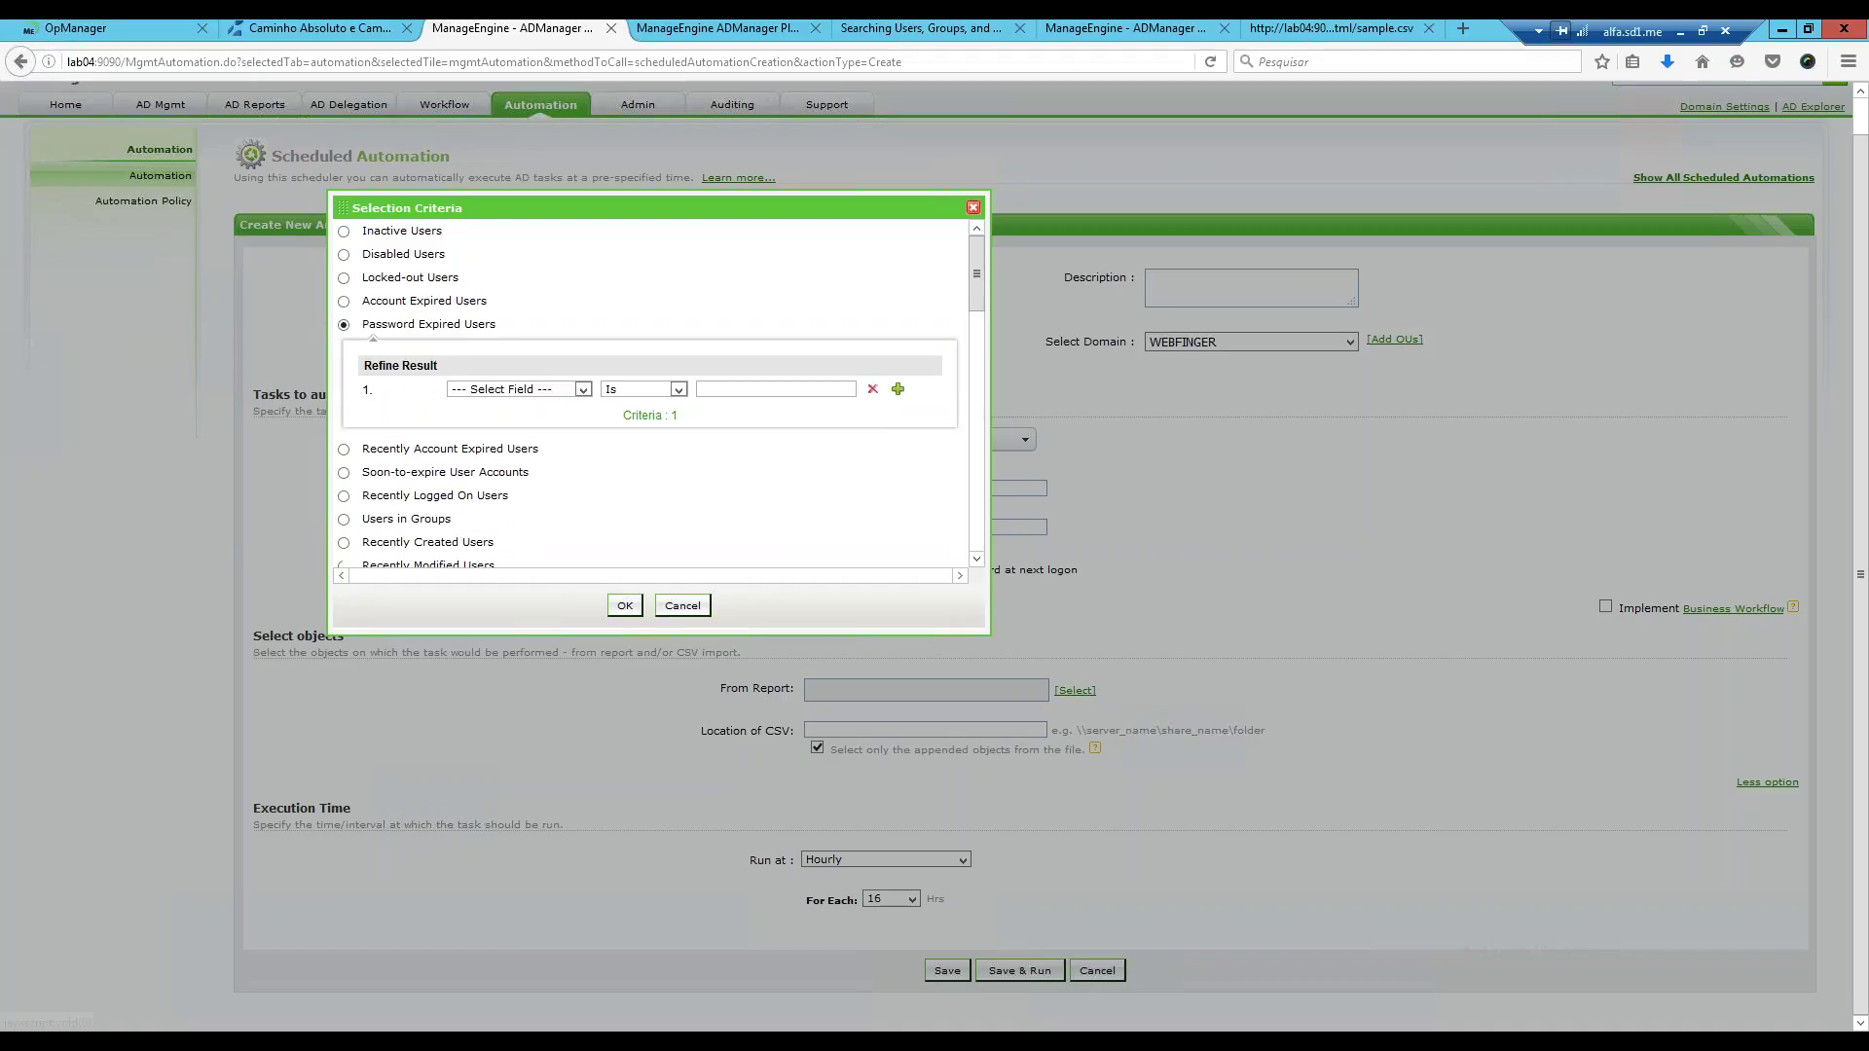
{"action": "left_click", "coordinate": [872, 390]}
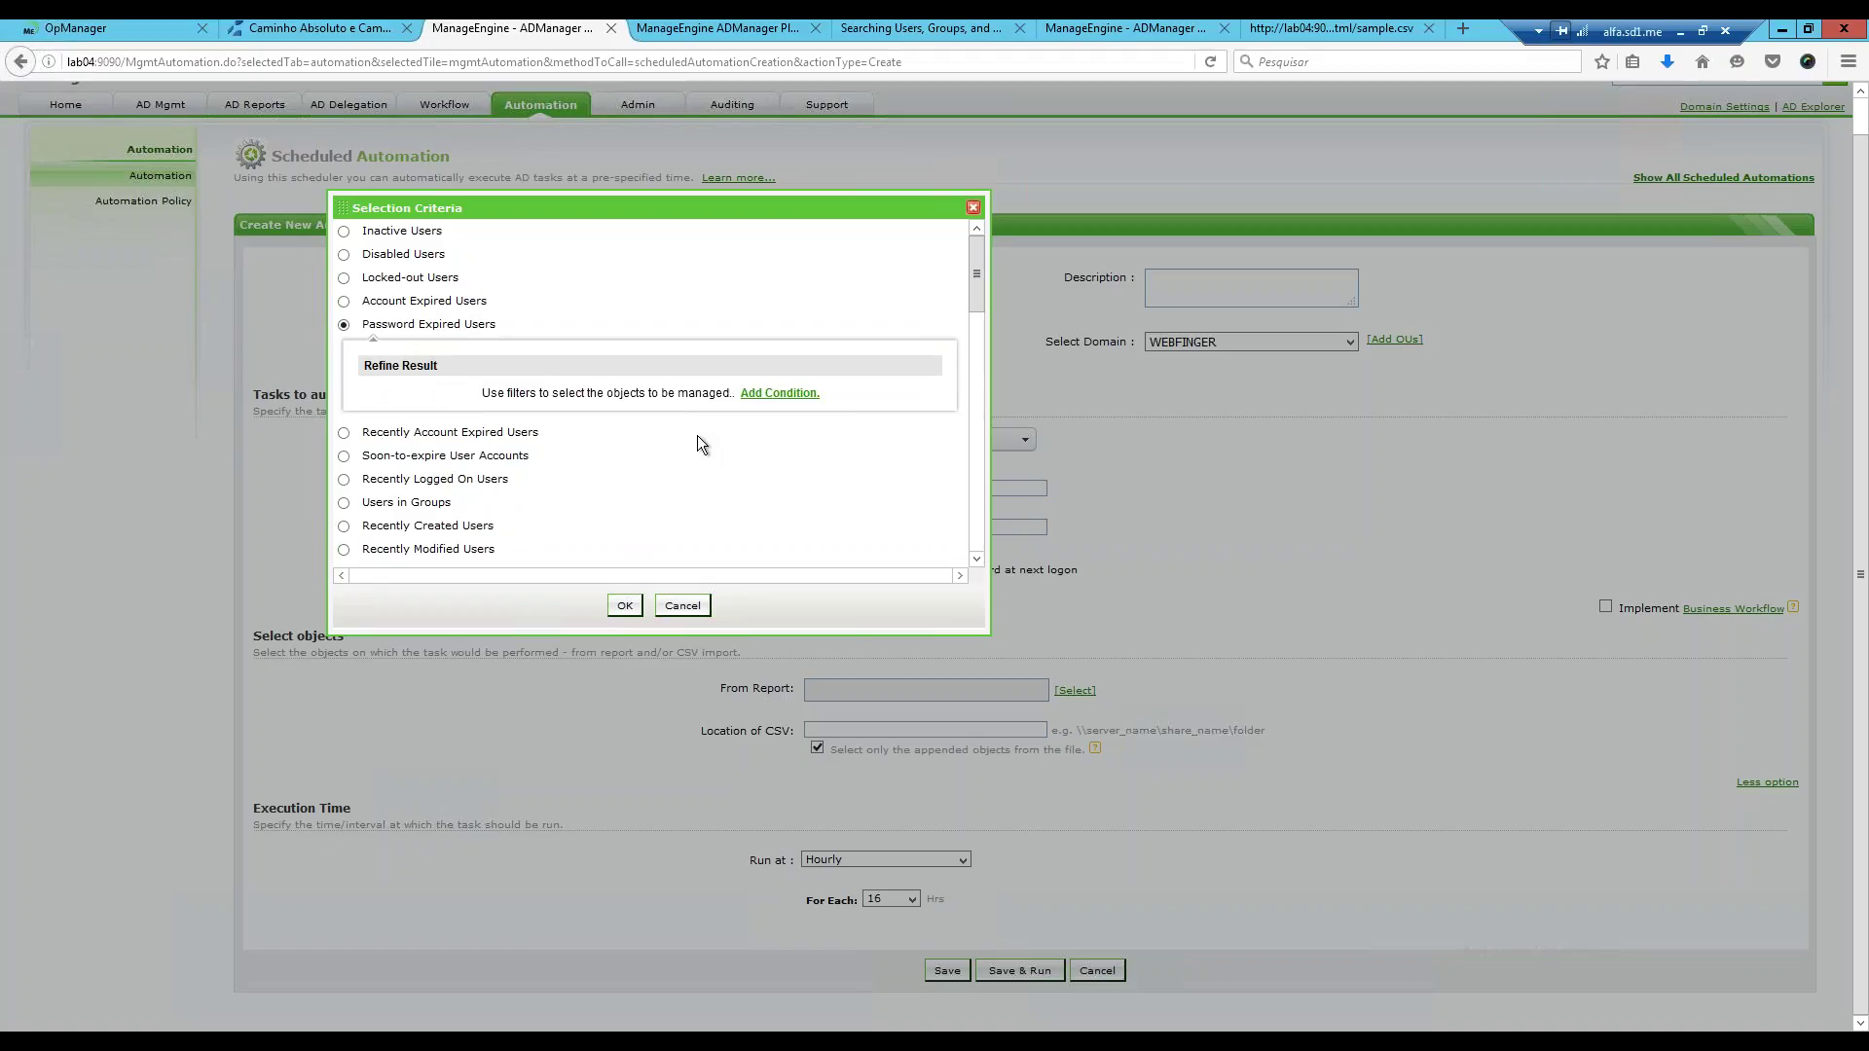
{"action": "left_click", "coordinate": [623, 607]}
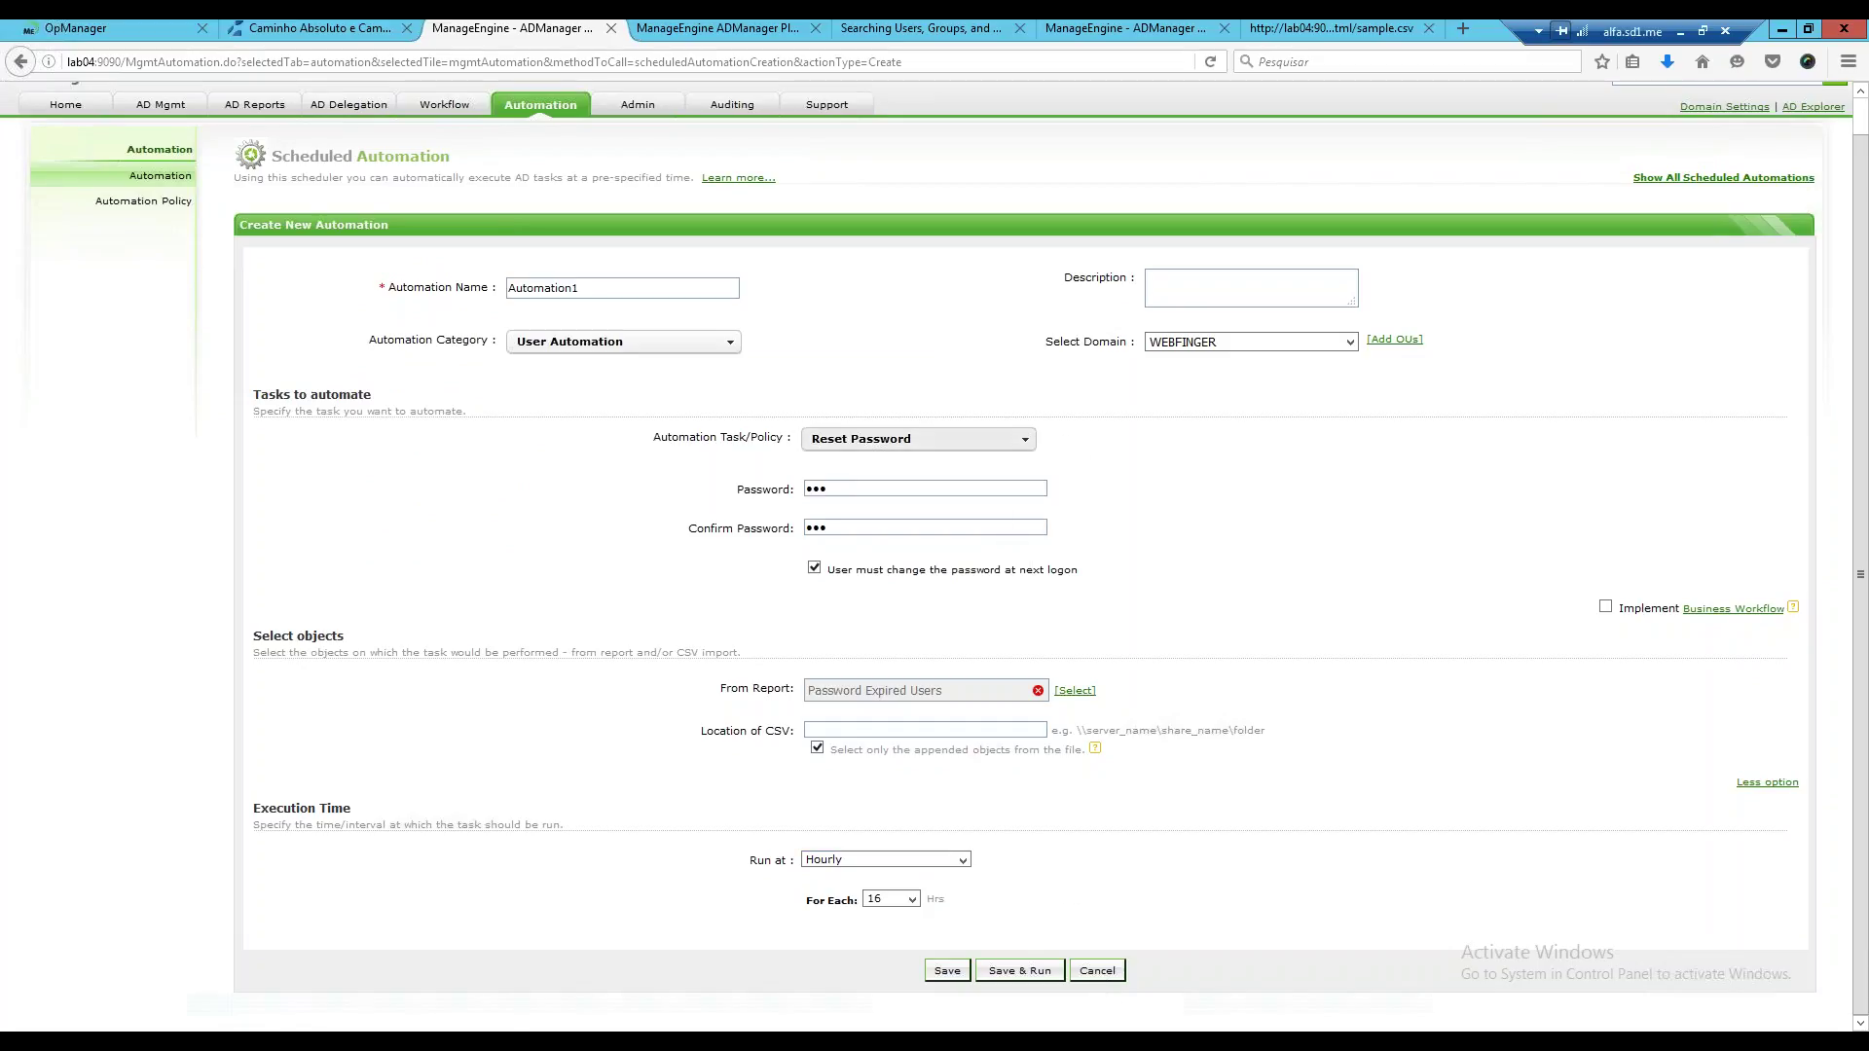
{"action": "left_click", "coordinate": [731, 346]}
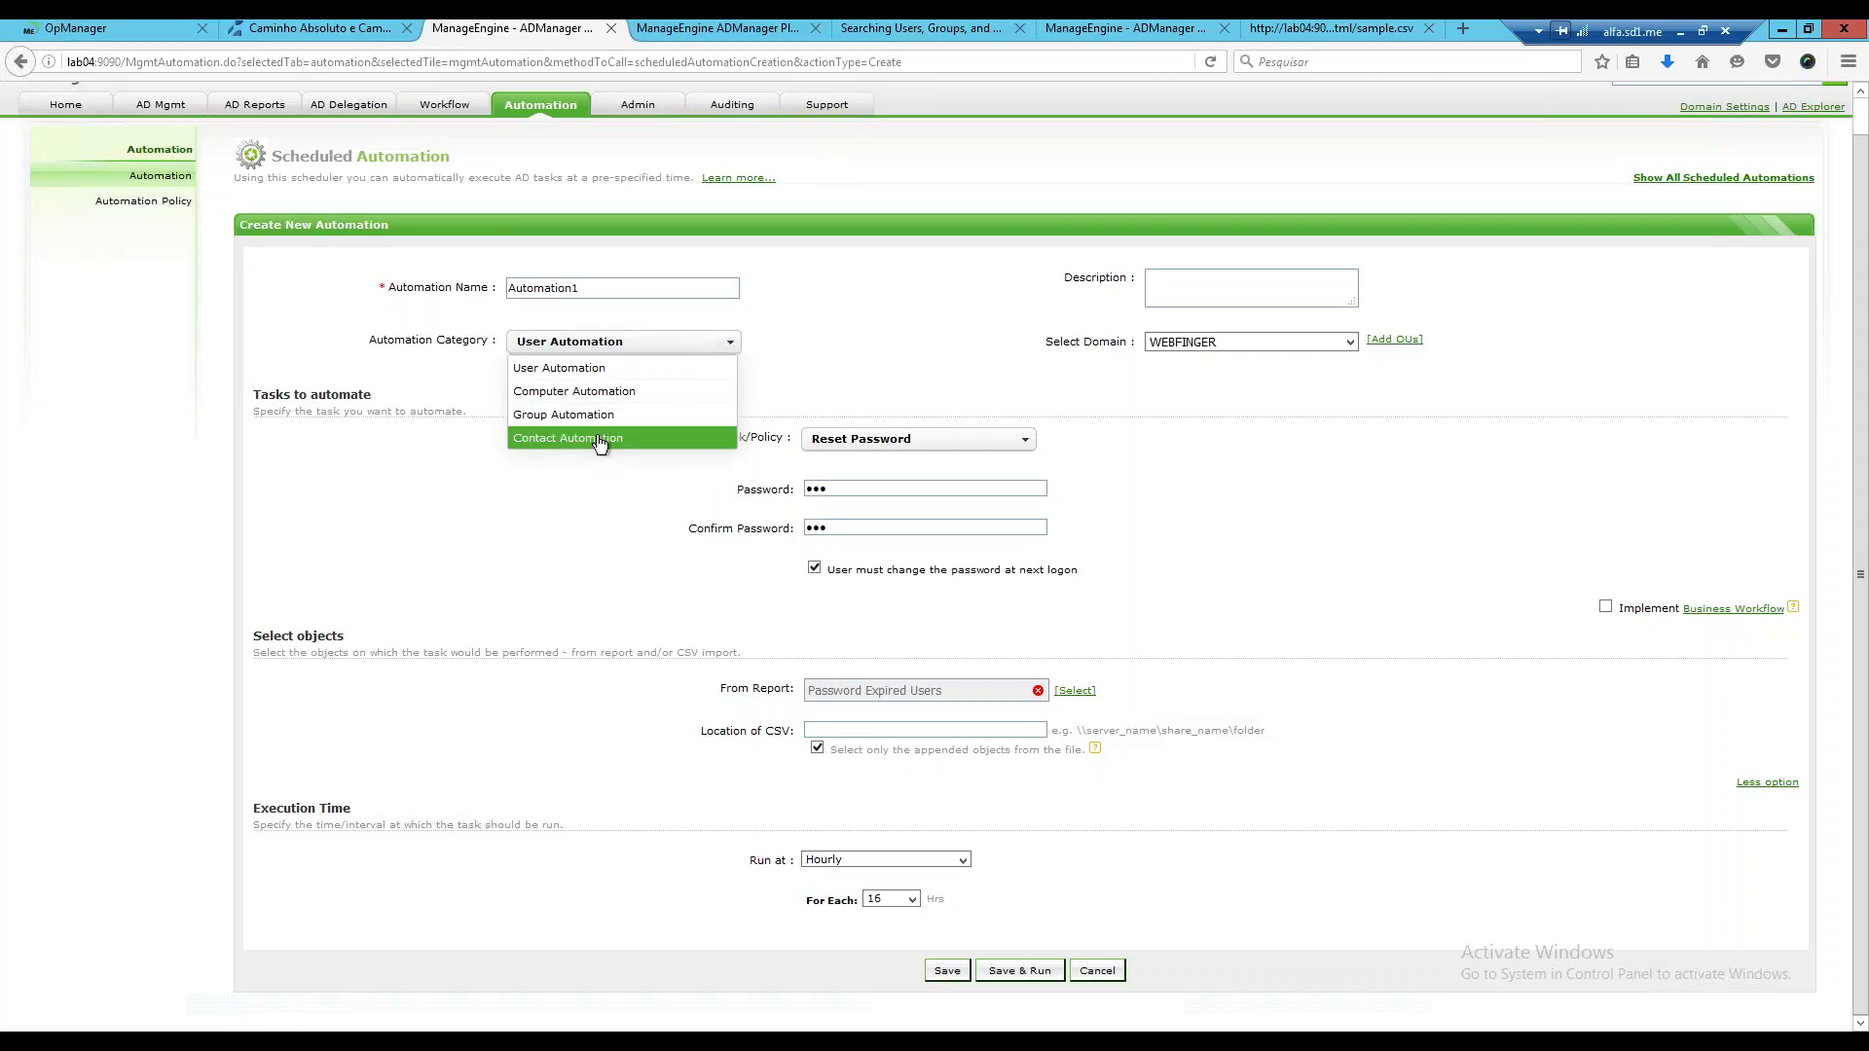
Switch the category to Computer Automation, review its tasks, then go to Automation Policy.
{"action": "left_click", "coordinate": [609, 391]}
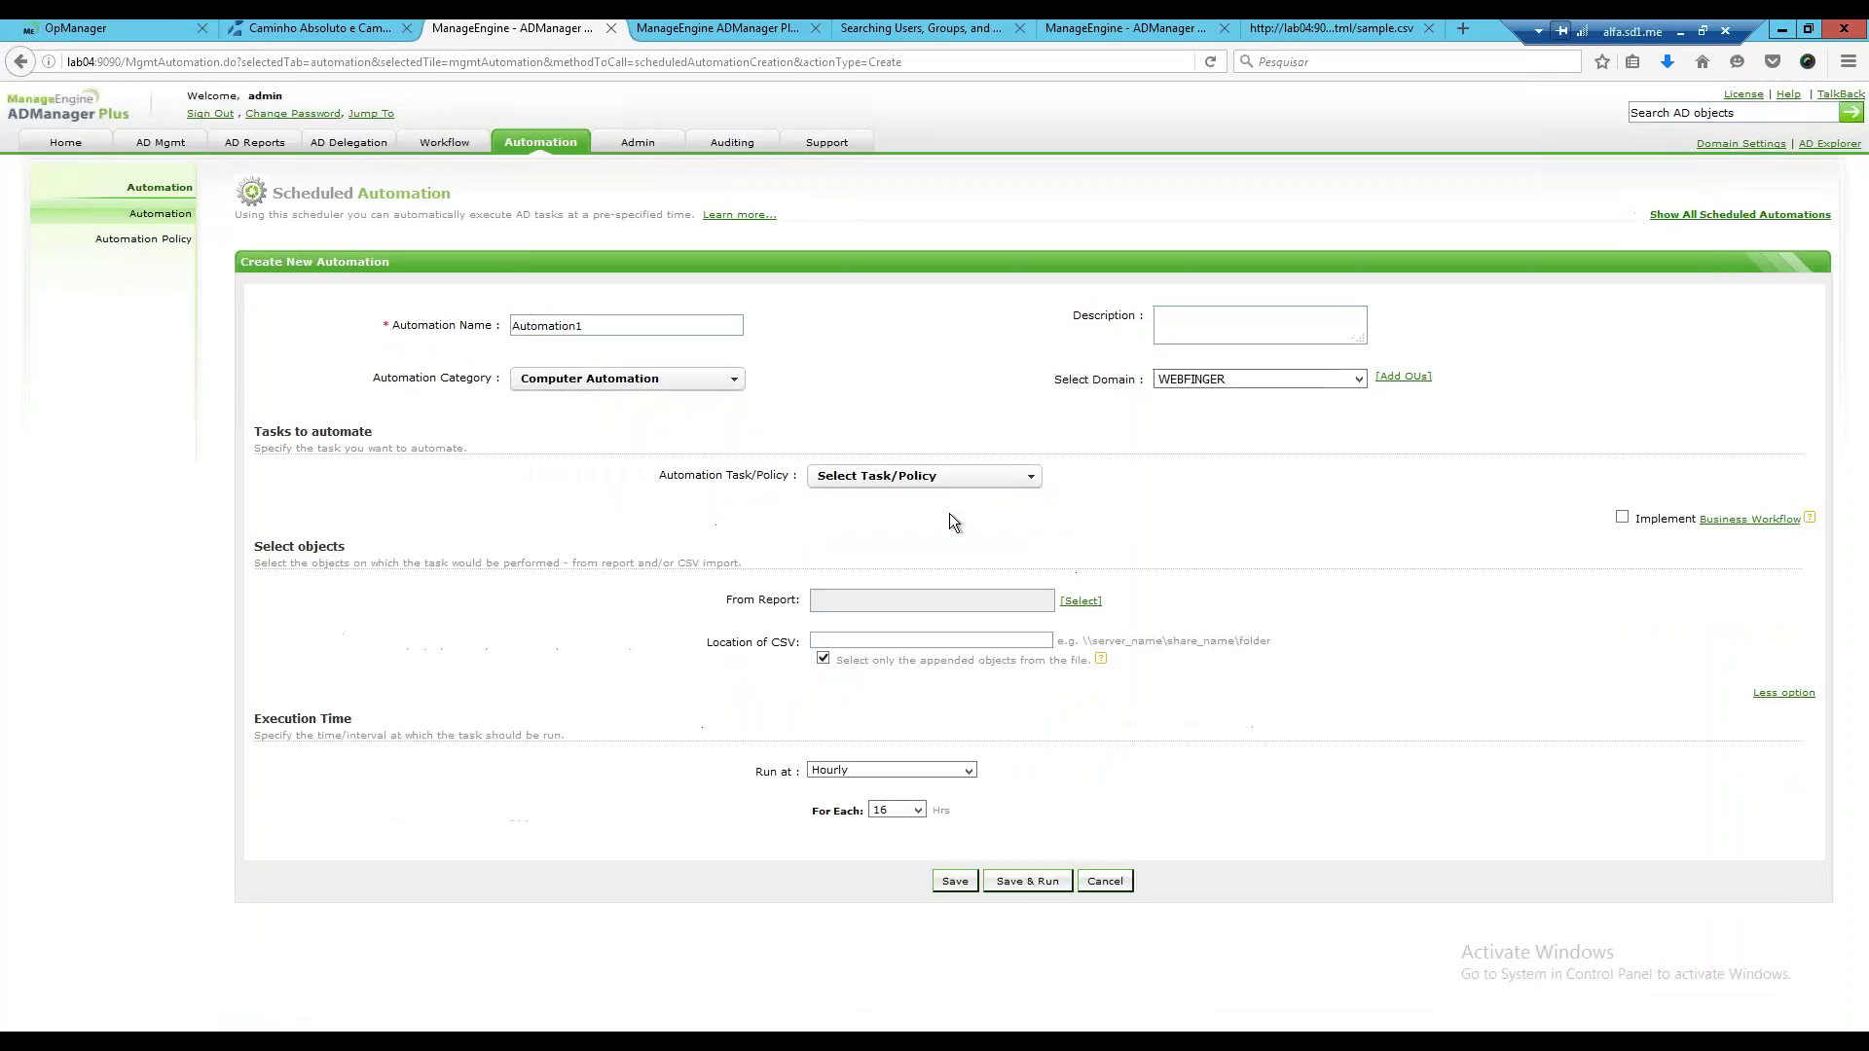
{"action": "left_click", "coordinate": [1020, 483]}
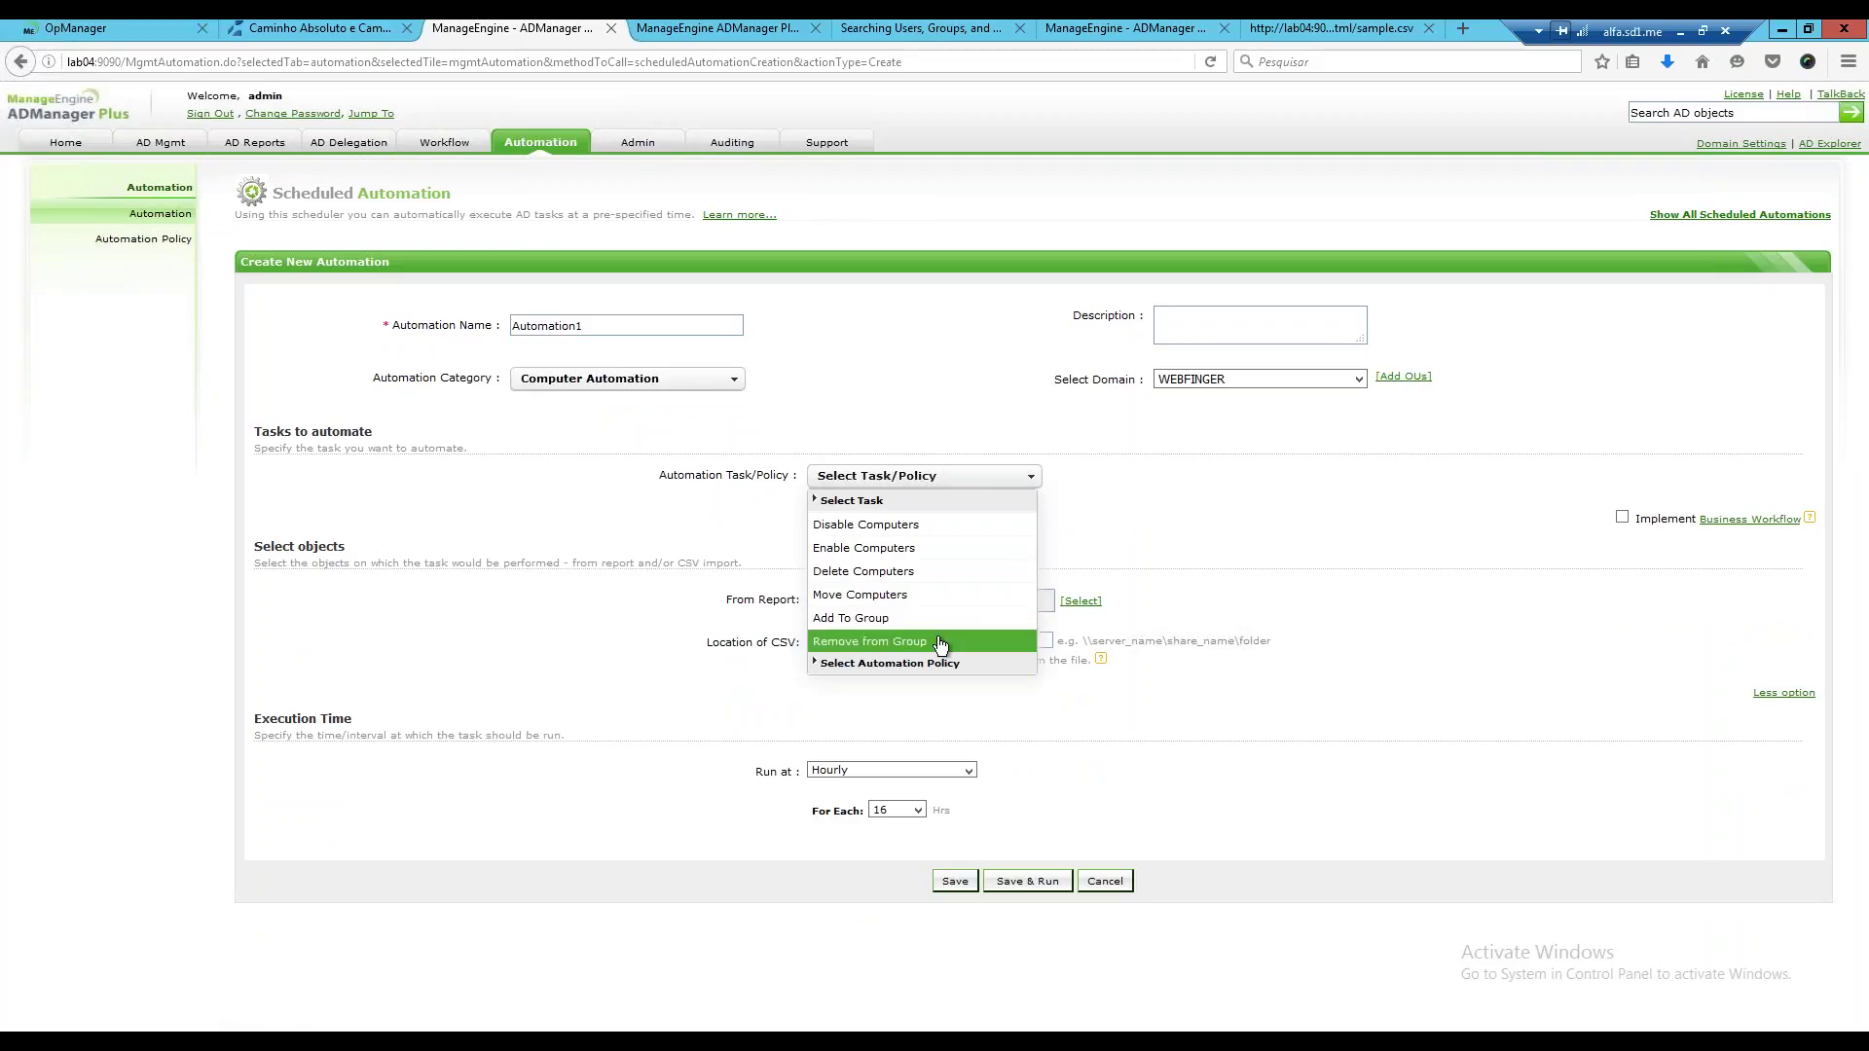
{"action": "left_click", "coordinate": [849, 670]}
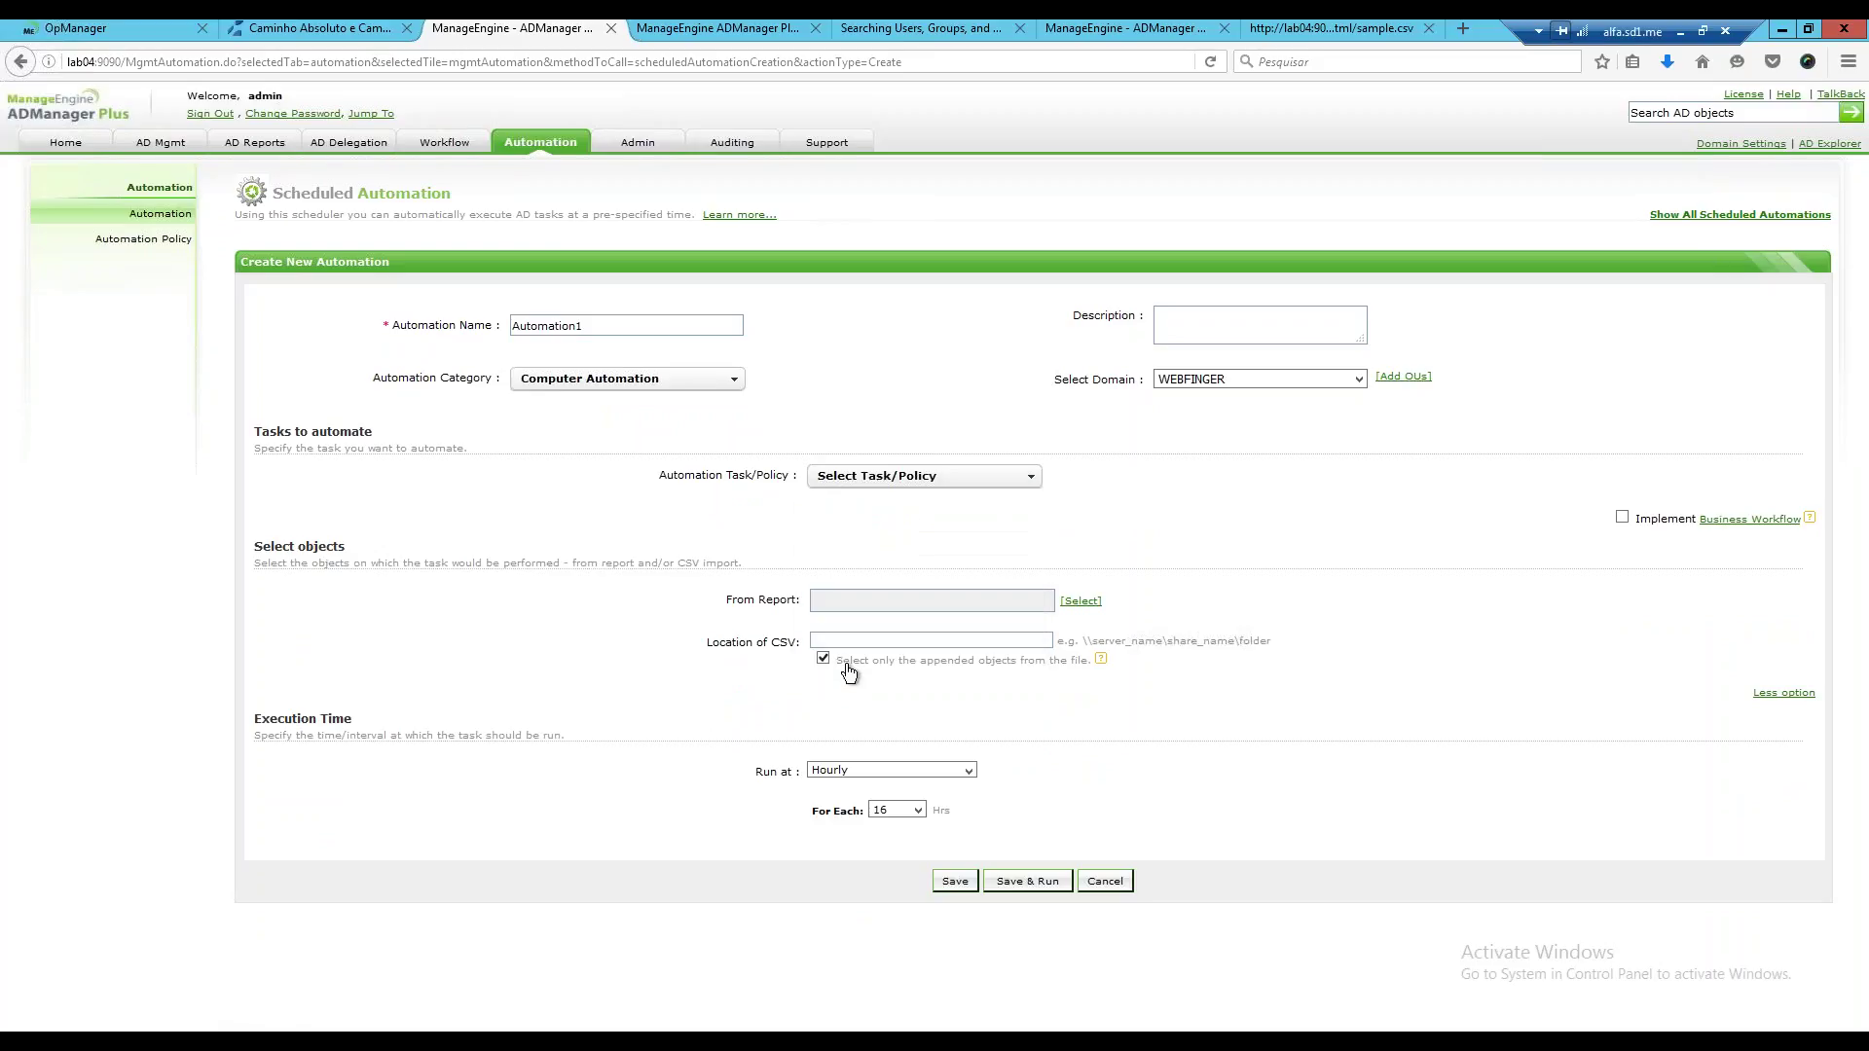
{"action": "left_click", "coordinate": [1027, 479]}
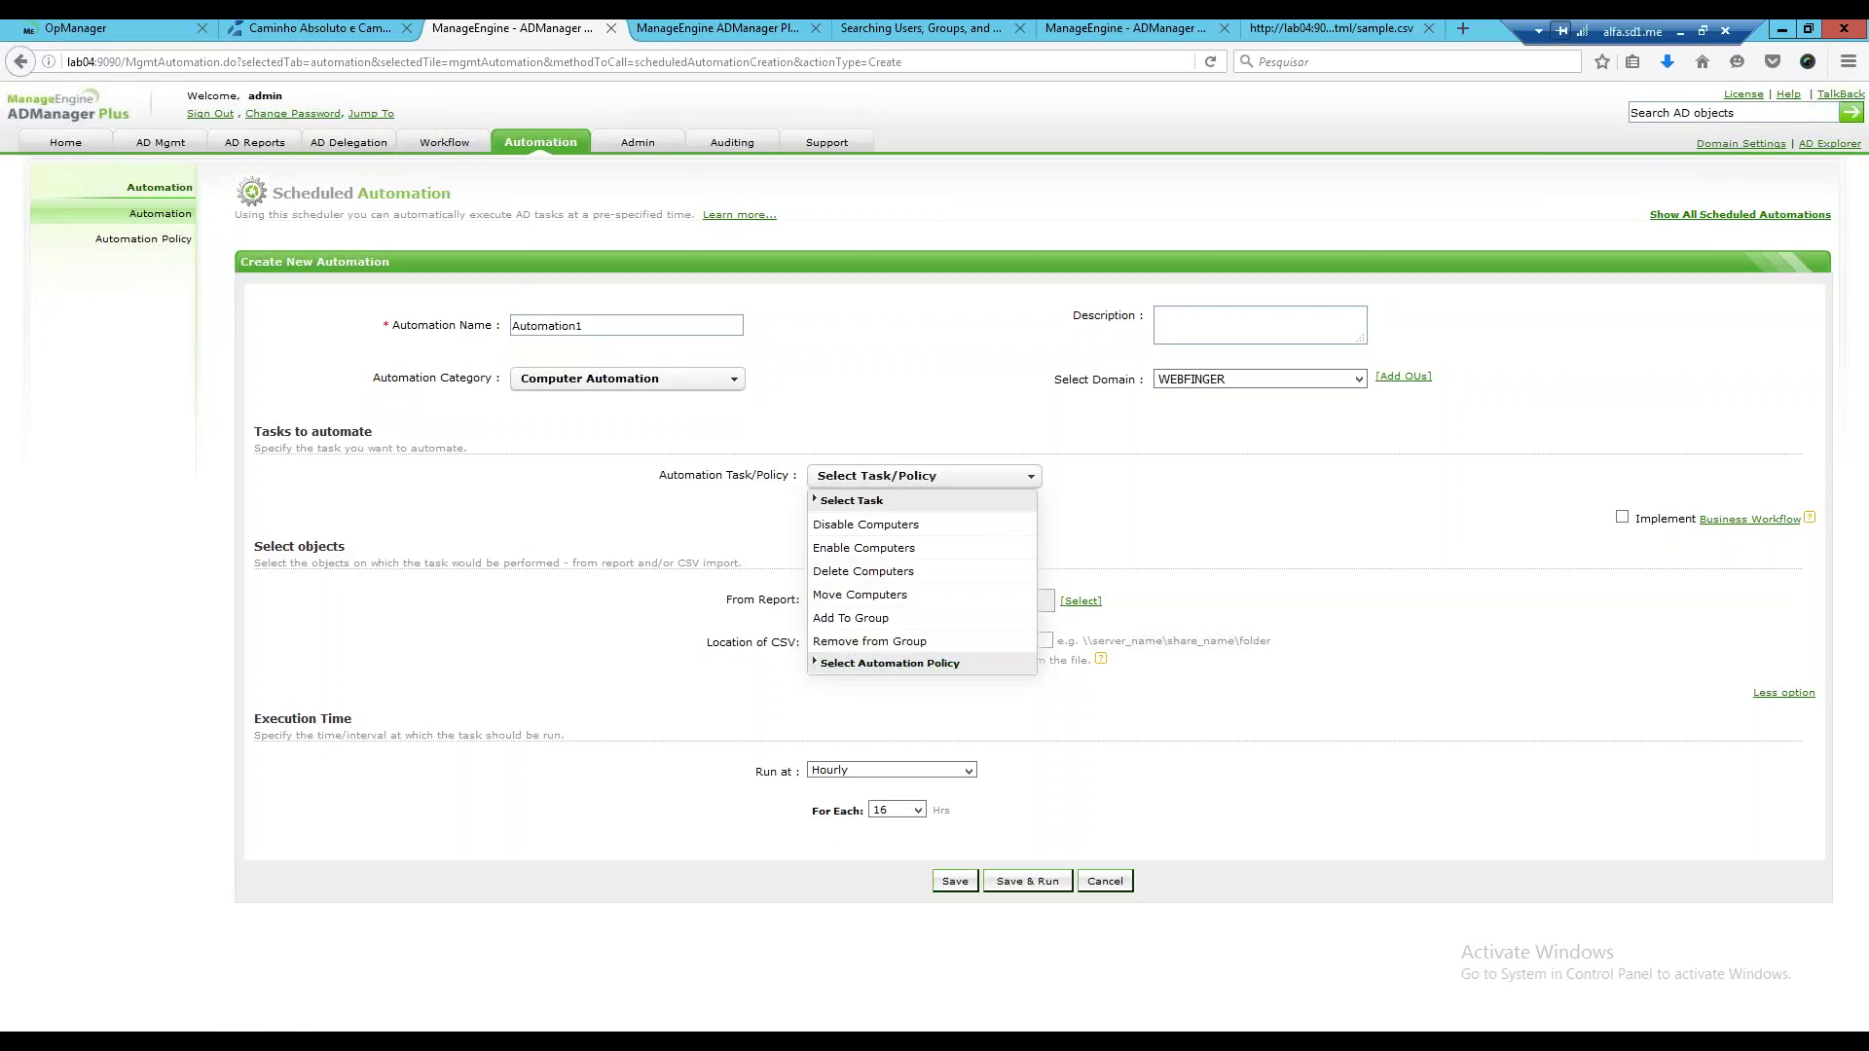
{"action": "left_click", "coordinate": [127, 242]}
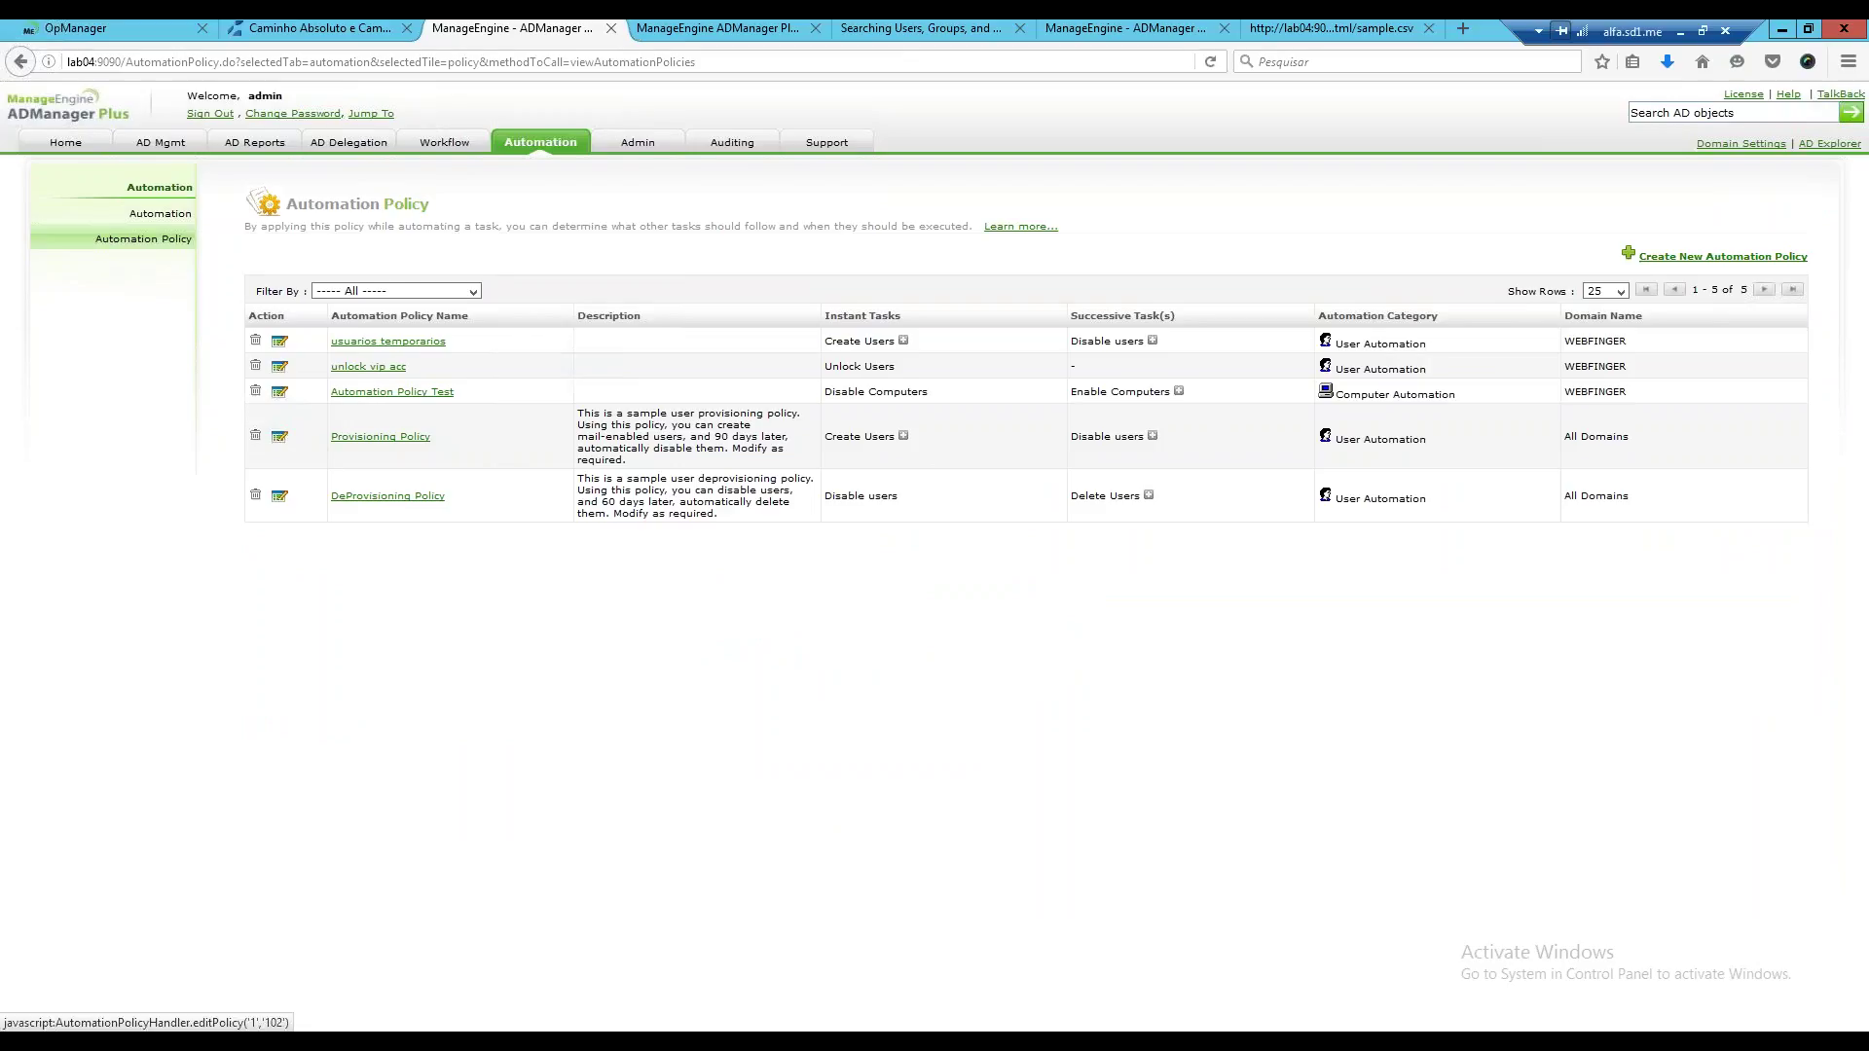
Update Provisioning Policy keeping System Template and the 90-day disable delay, then return to Scheduled Automation.
{"action": "left_click", "coordinate": [279, 437]}
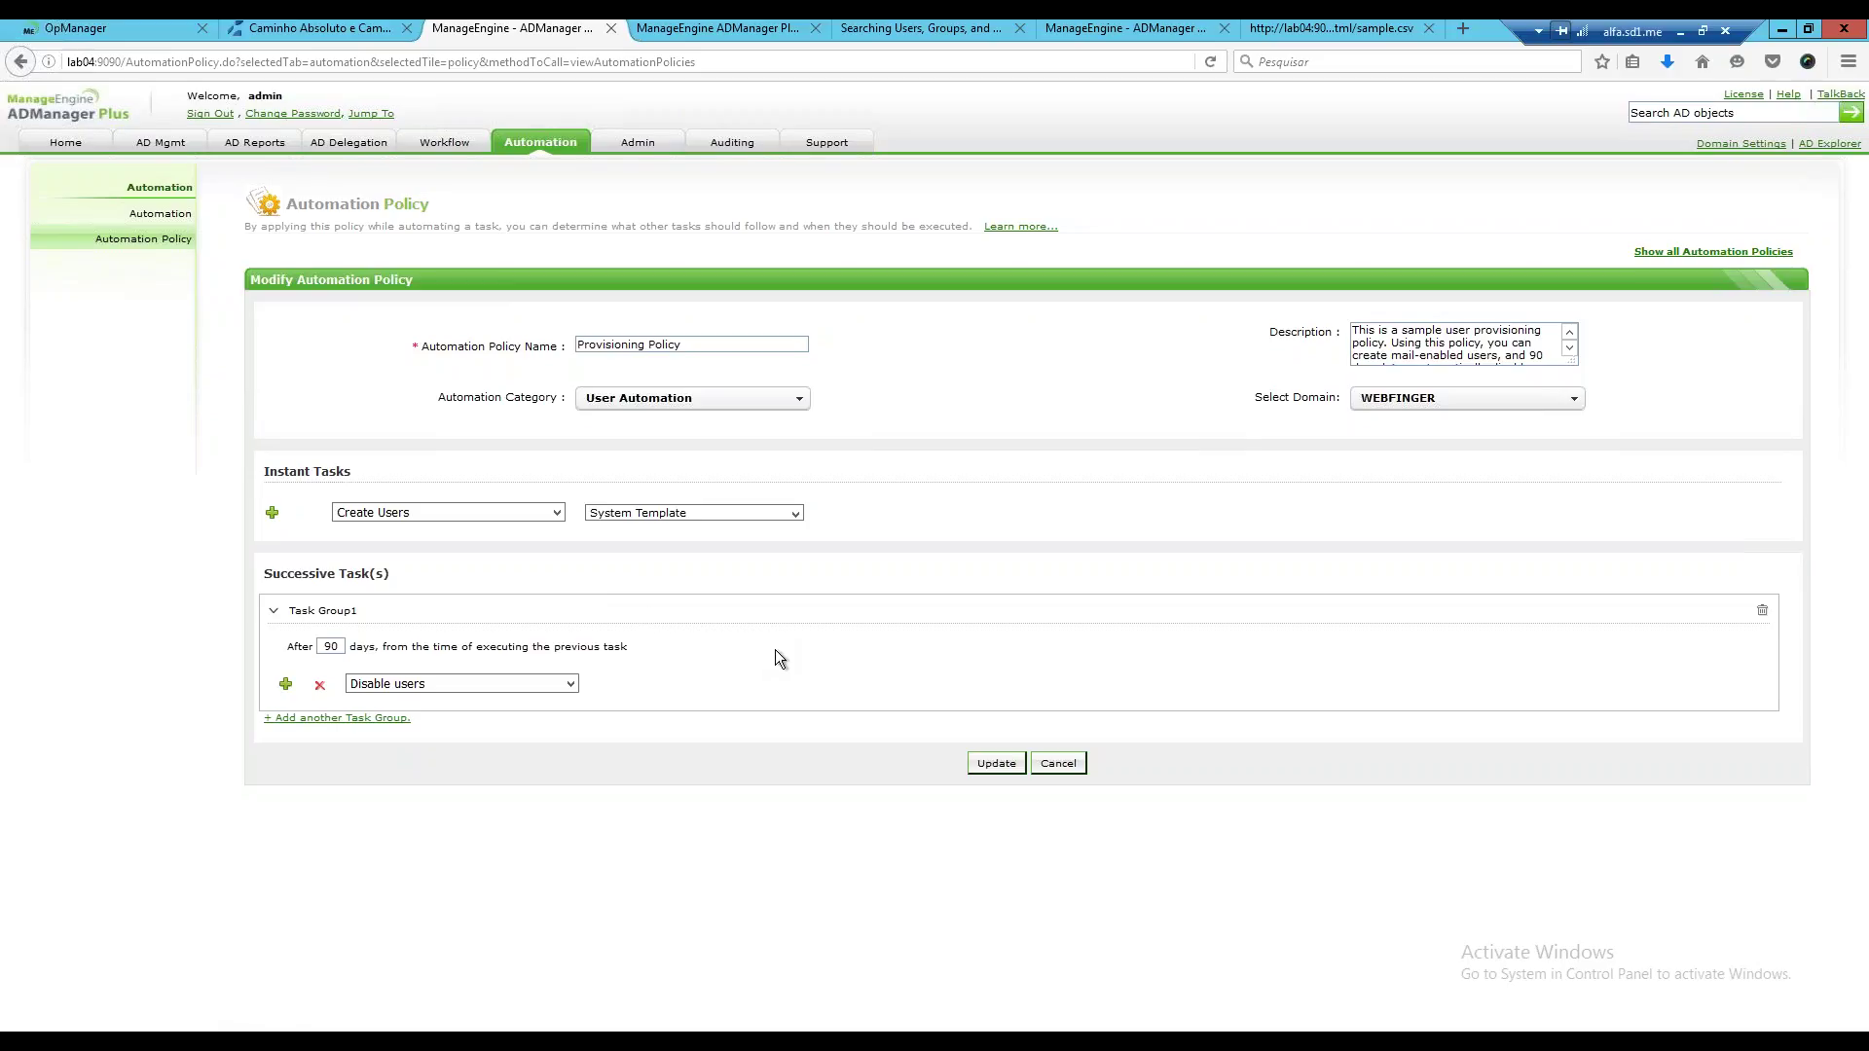
{"action": "left_click", "coordinate": [795, 513]}
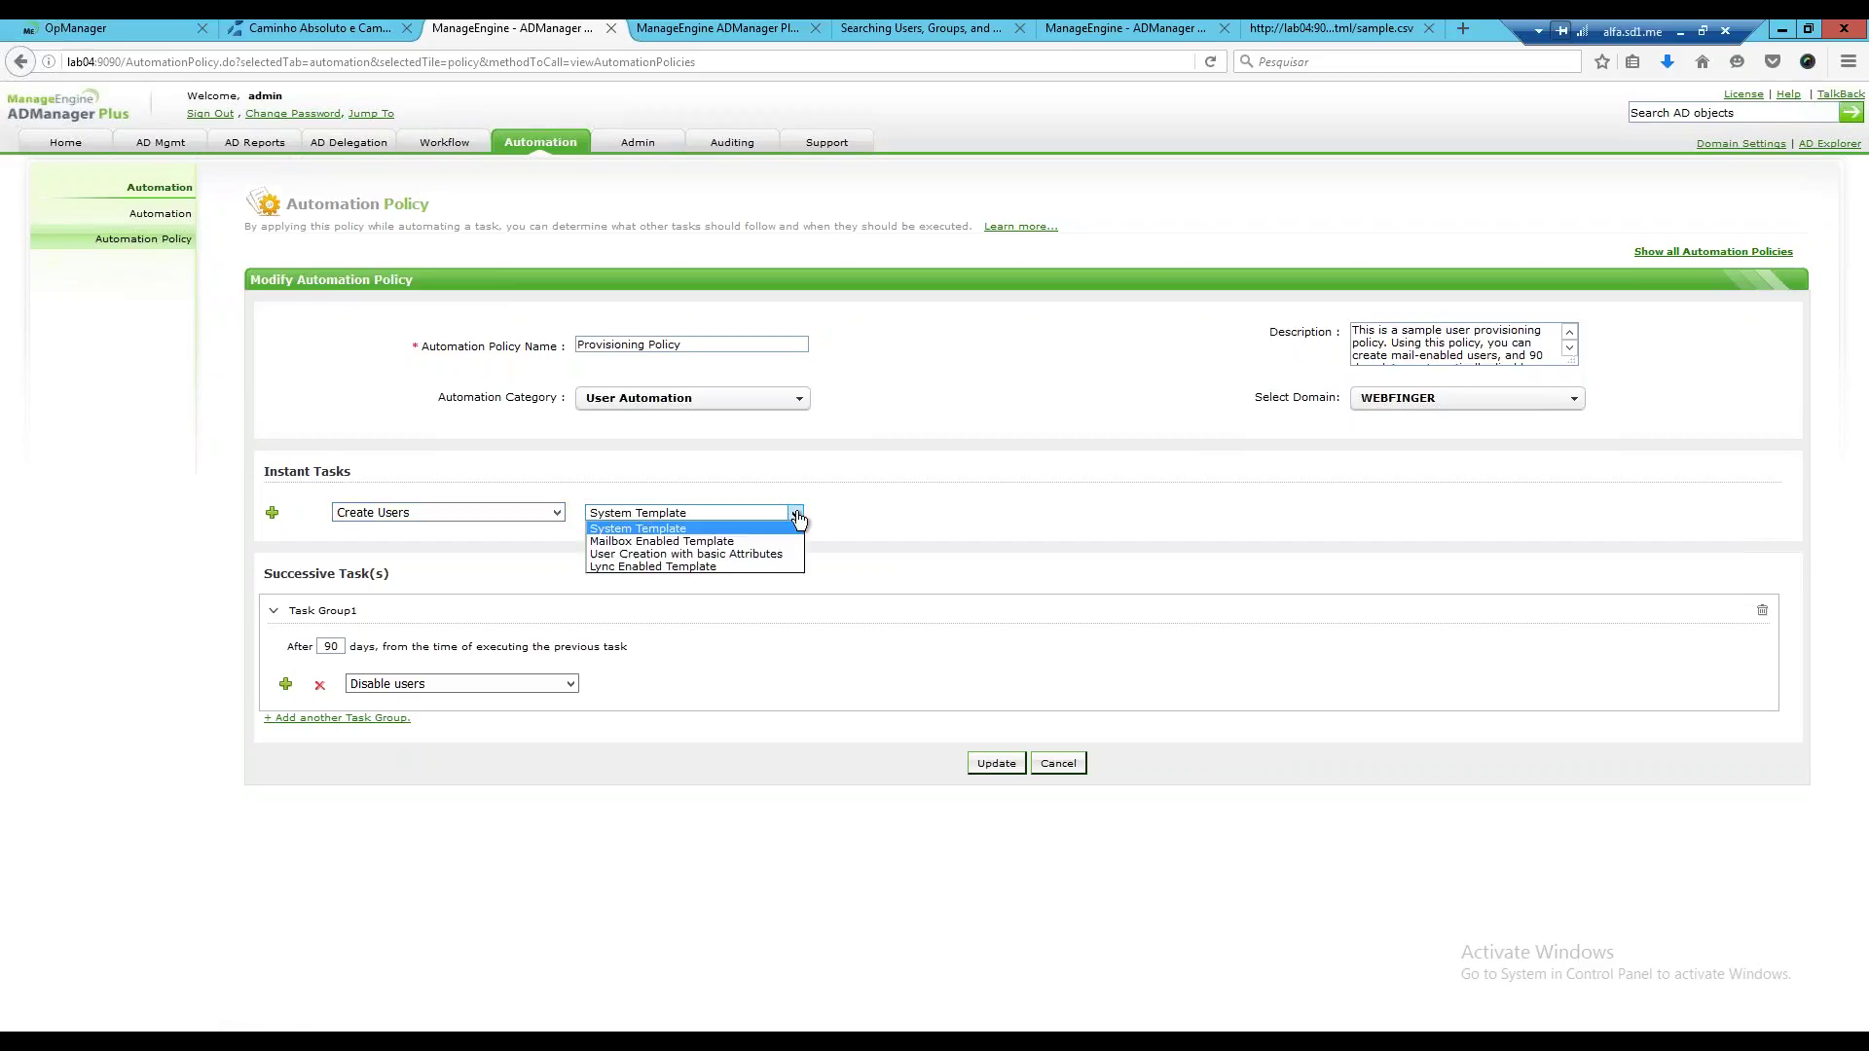
{"action": "left_click", "coordinate": [706, 532]}
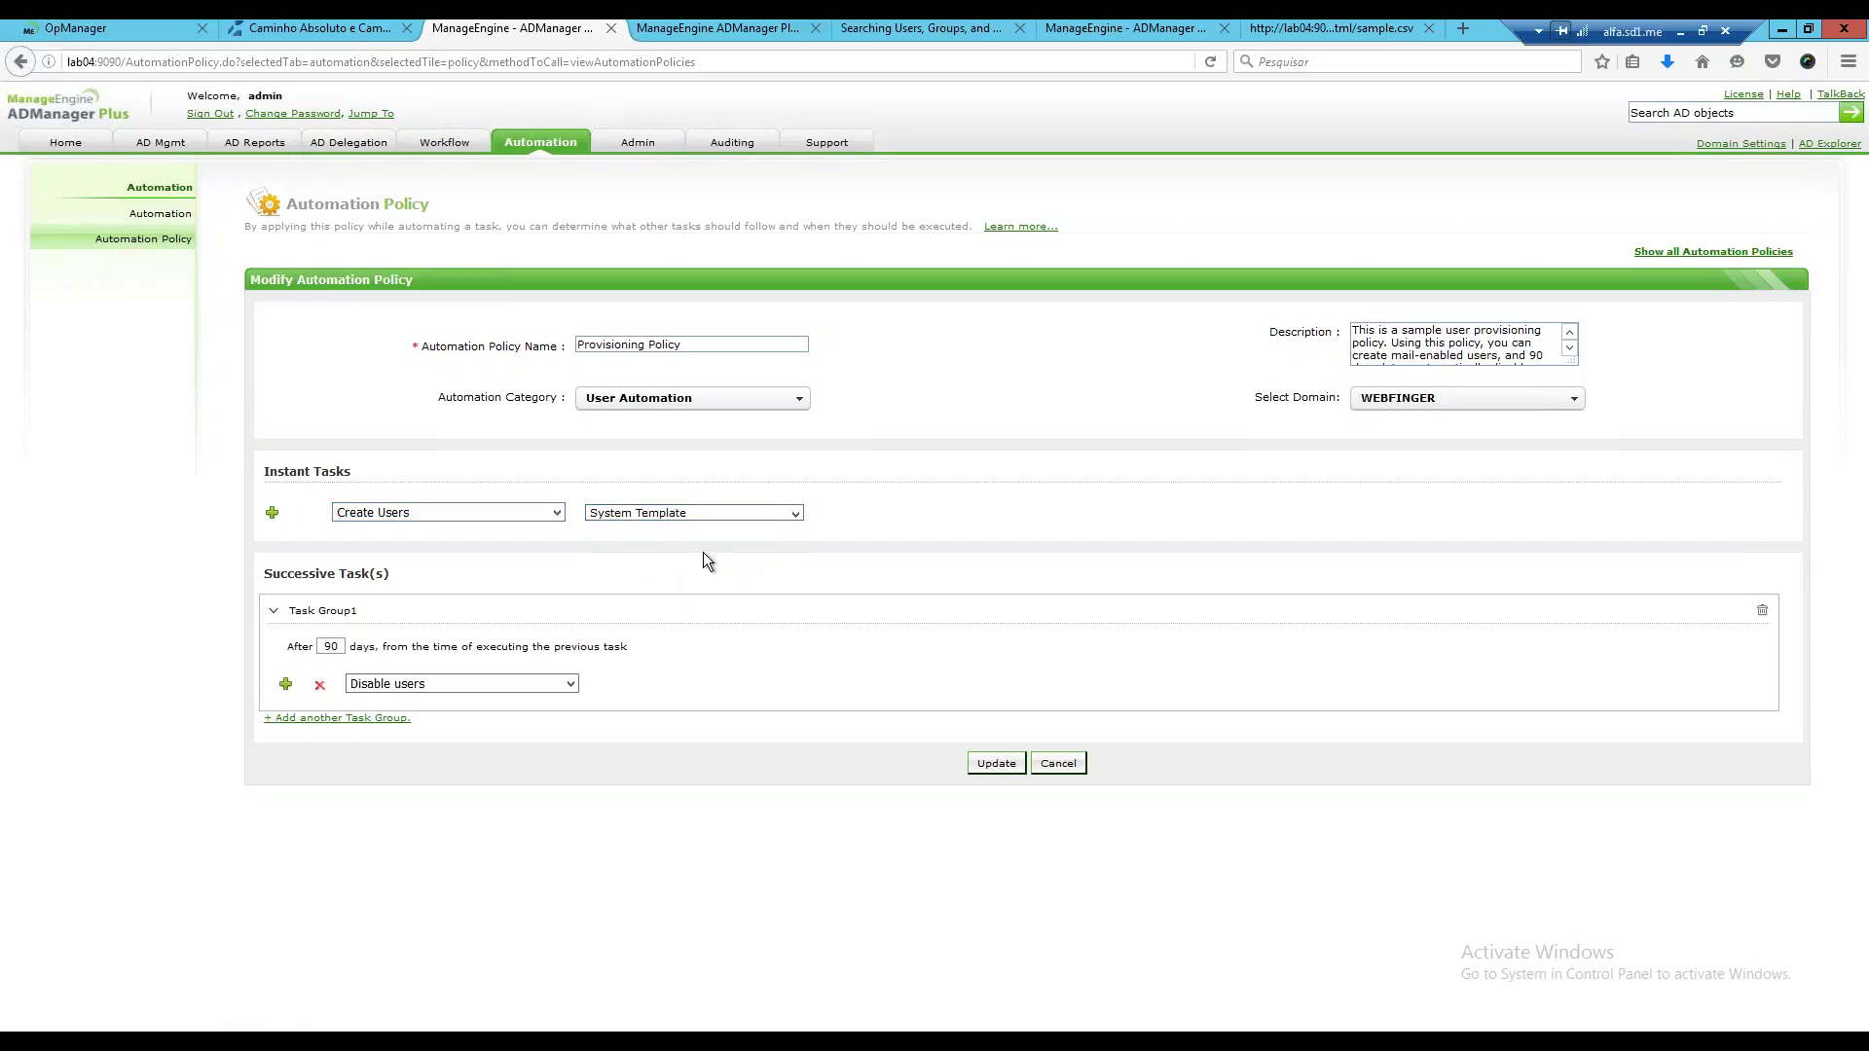
{"action": "left_click", "coordinate": [793, 516]}
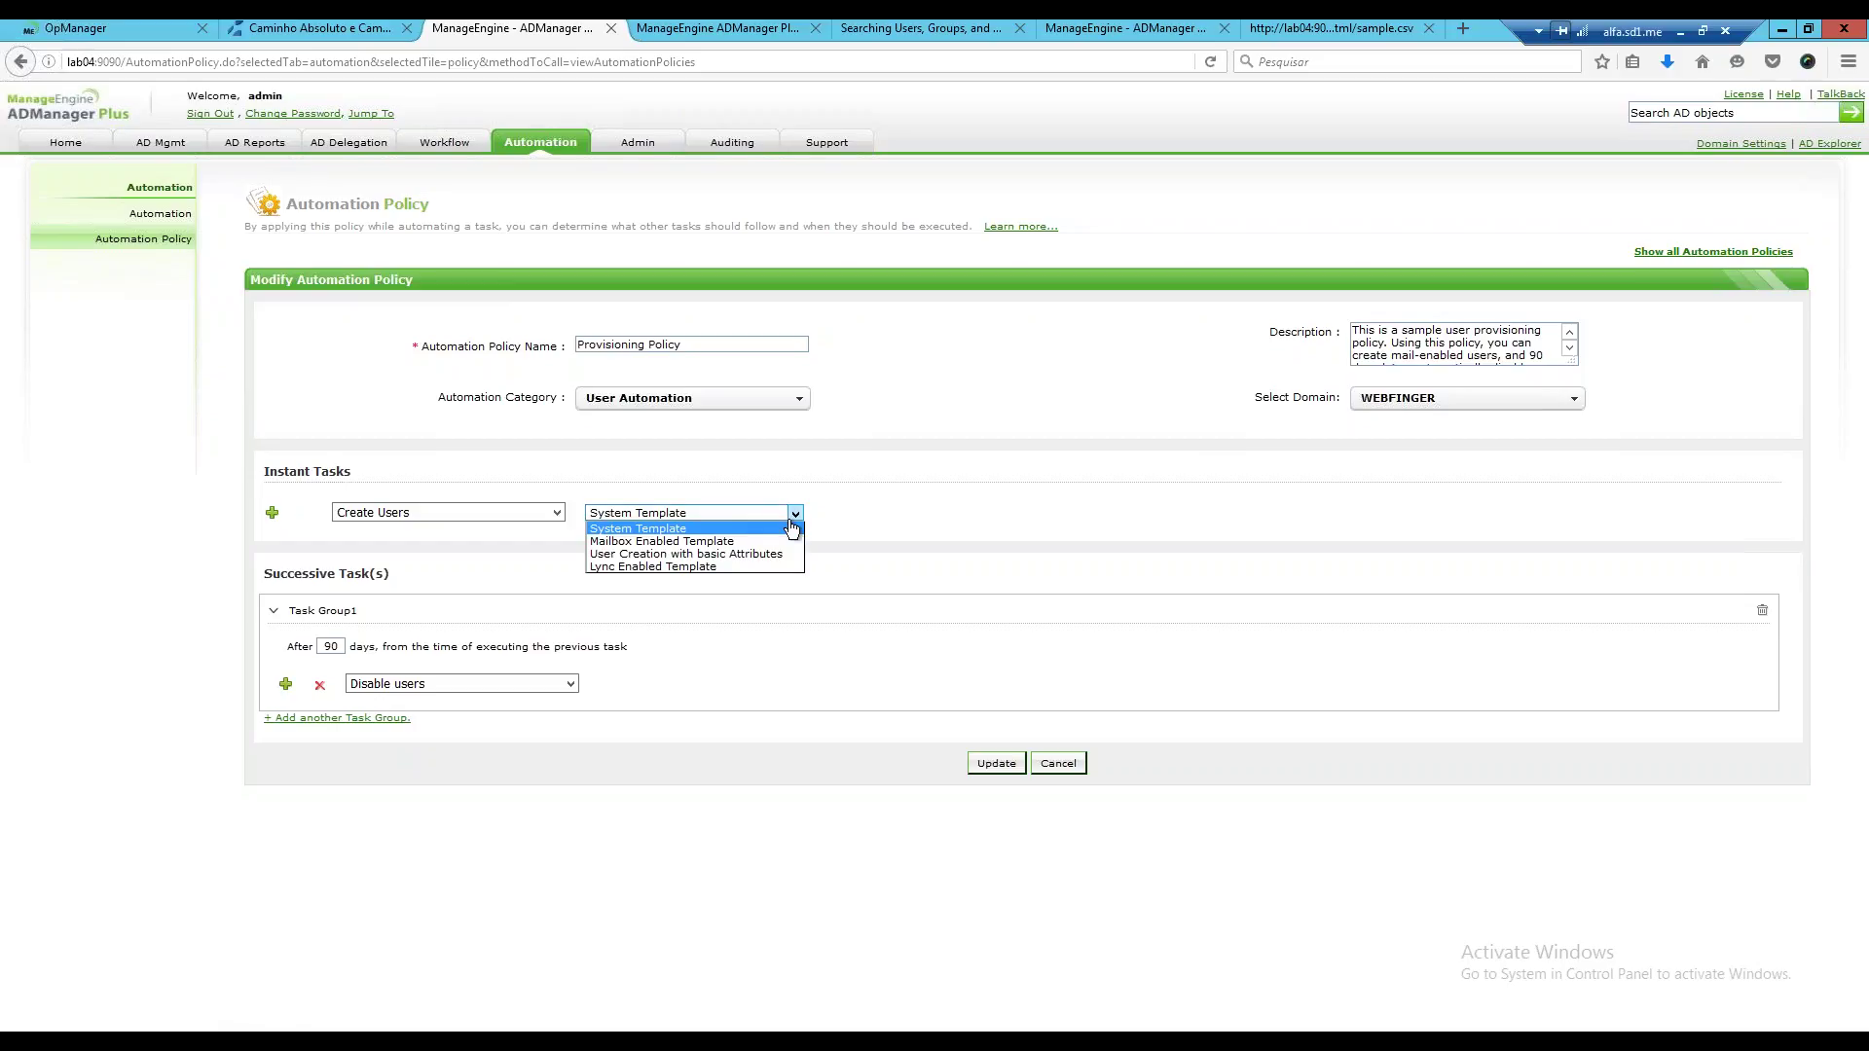
{"action": "left_click", "coordinate": [793, 529]}
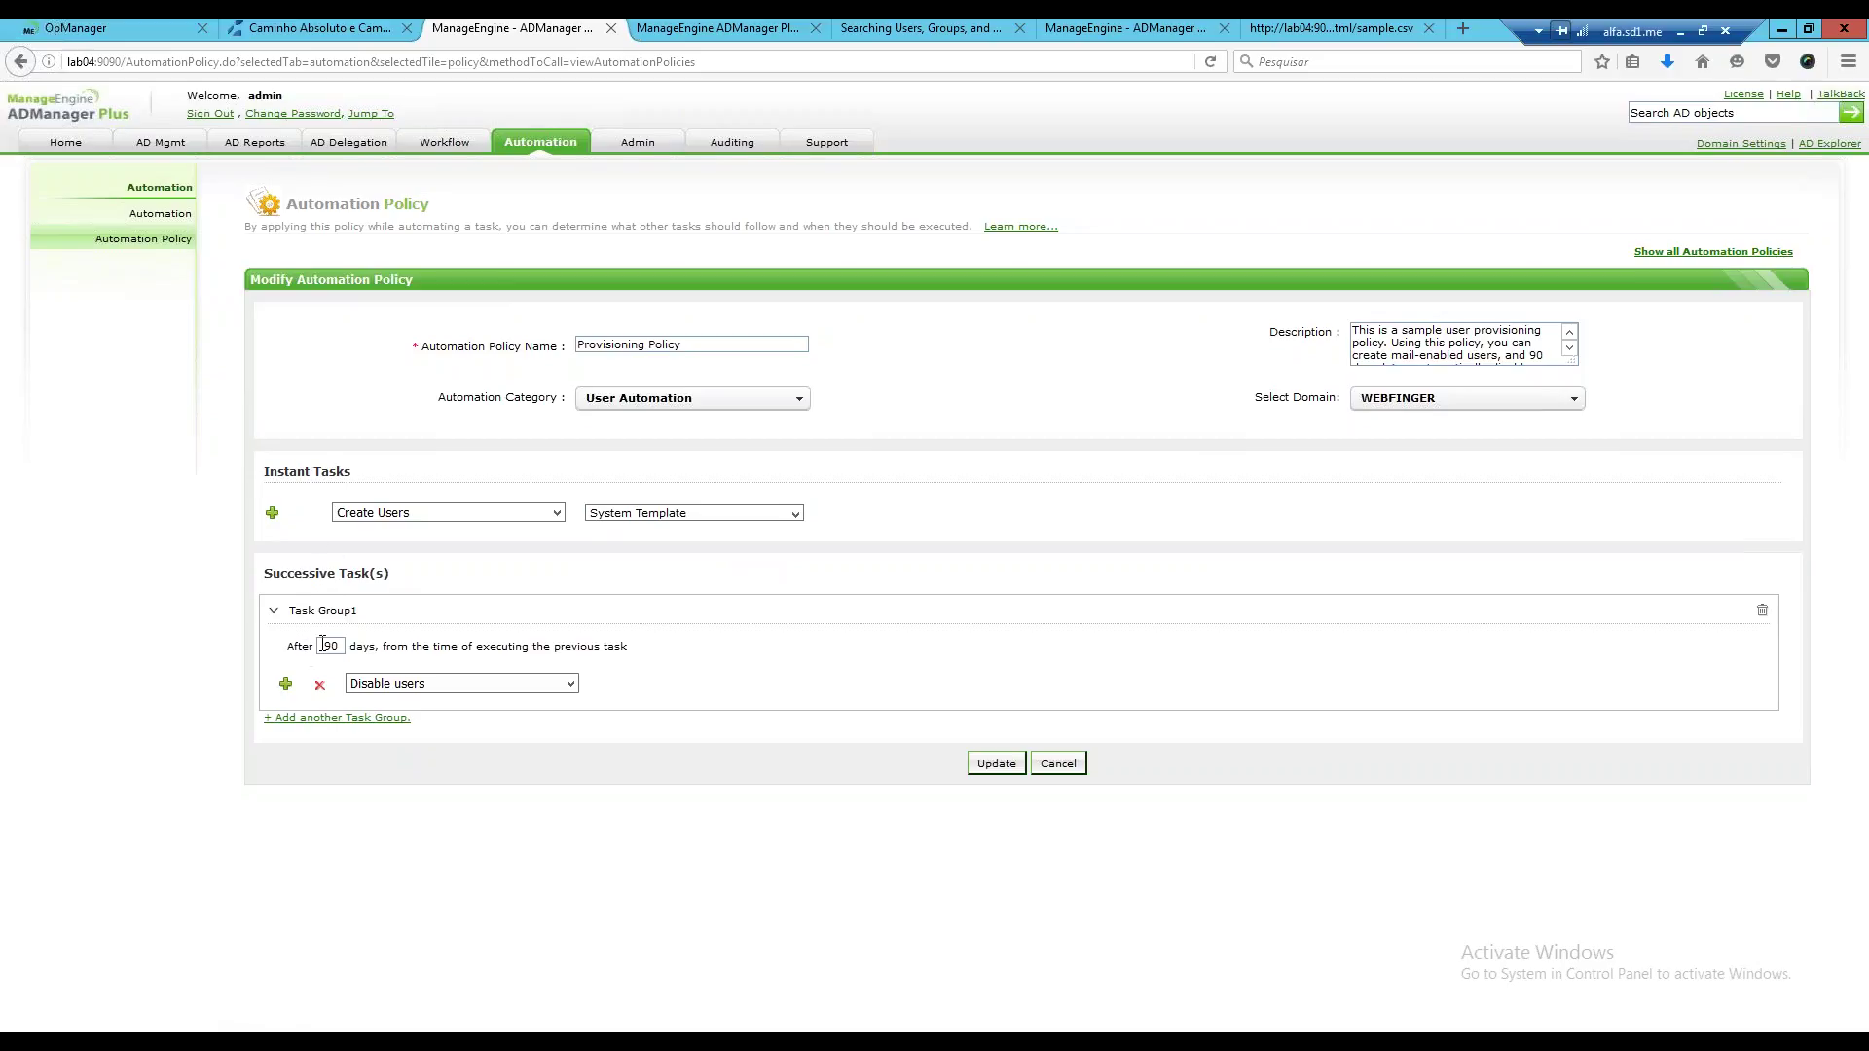
{"action": "left_click_drag", "start_coordinate": [323, 645], "coordinate": [349, 645]}
{"action": "left_click", "coordinate": [985, 769]}
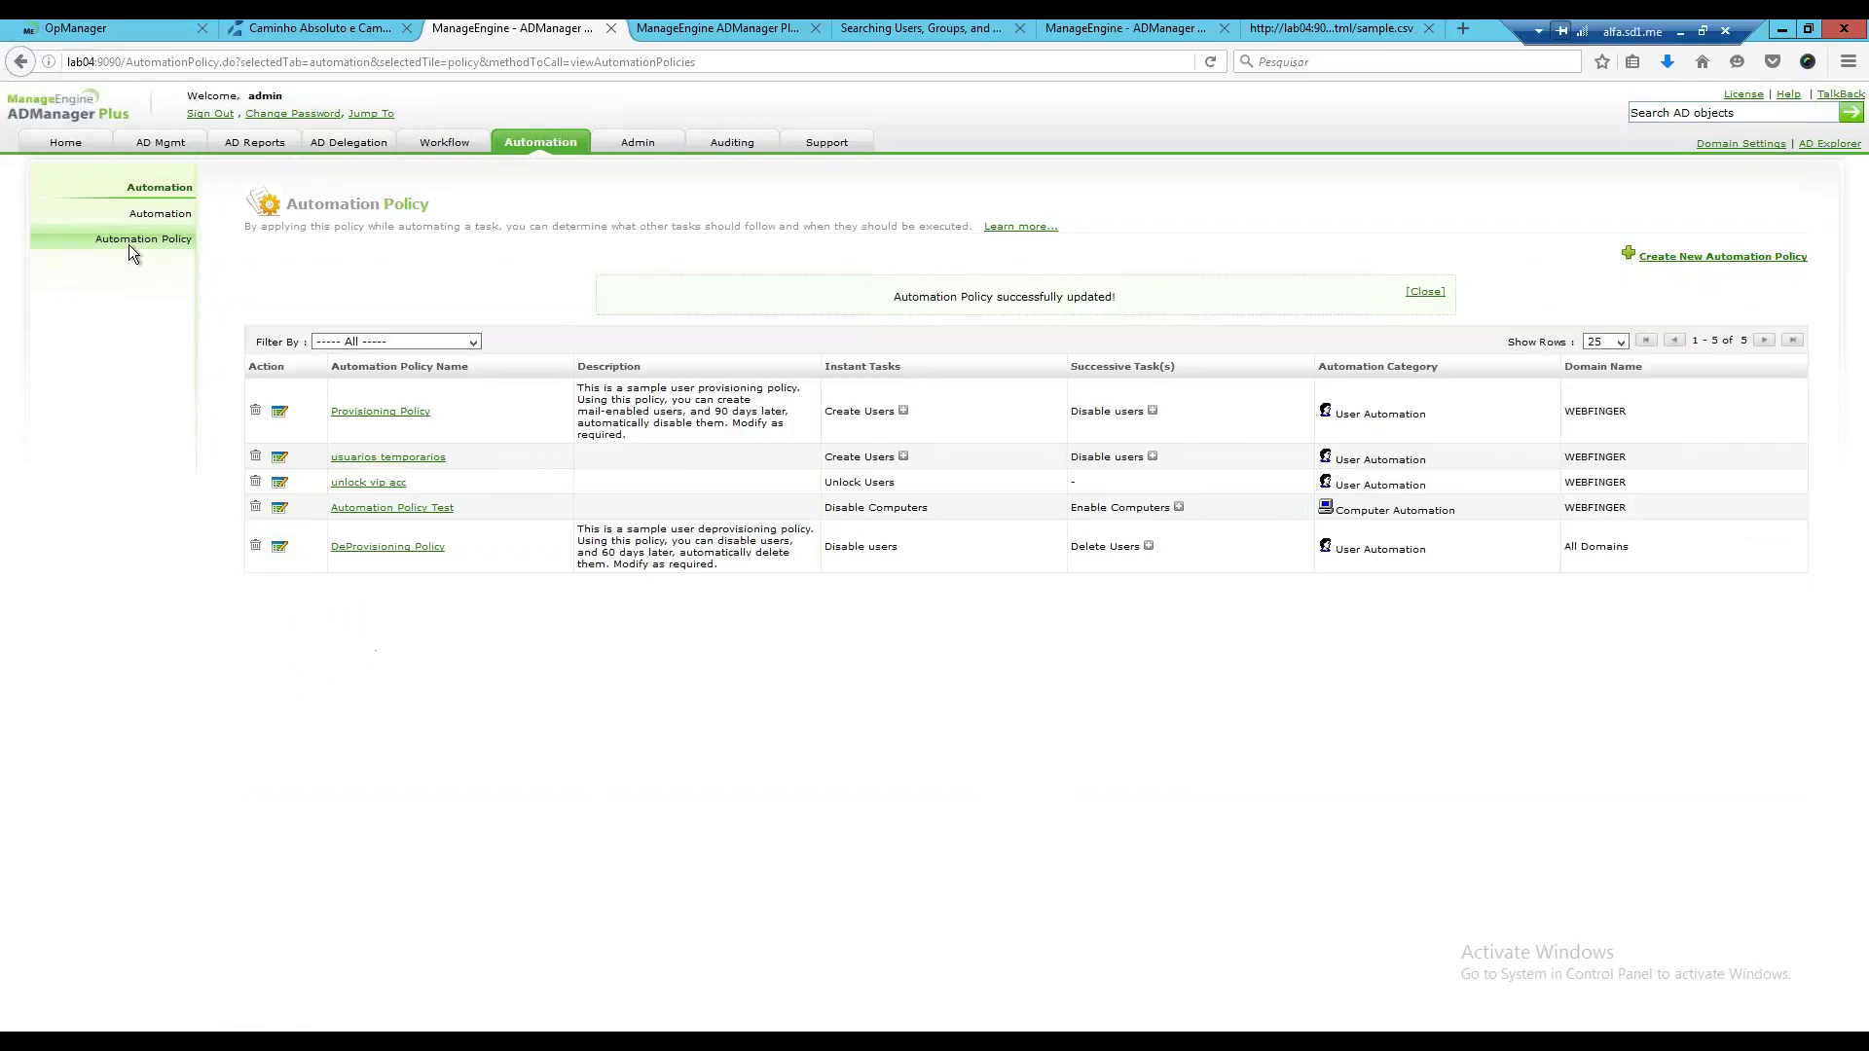
{"action": "left_click", "coordinate": [161, 215]}
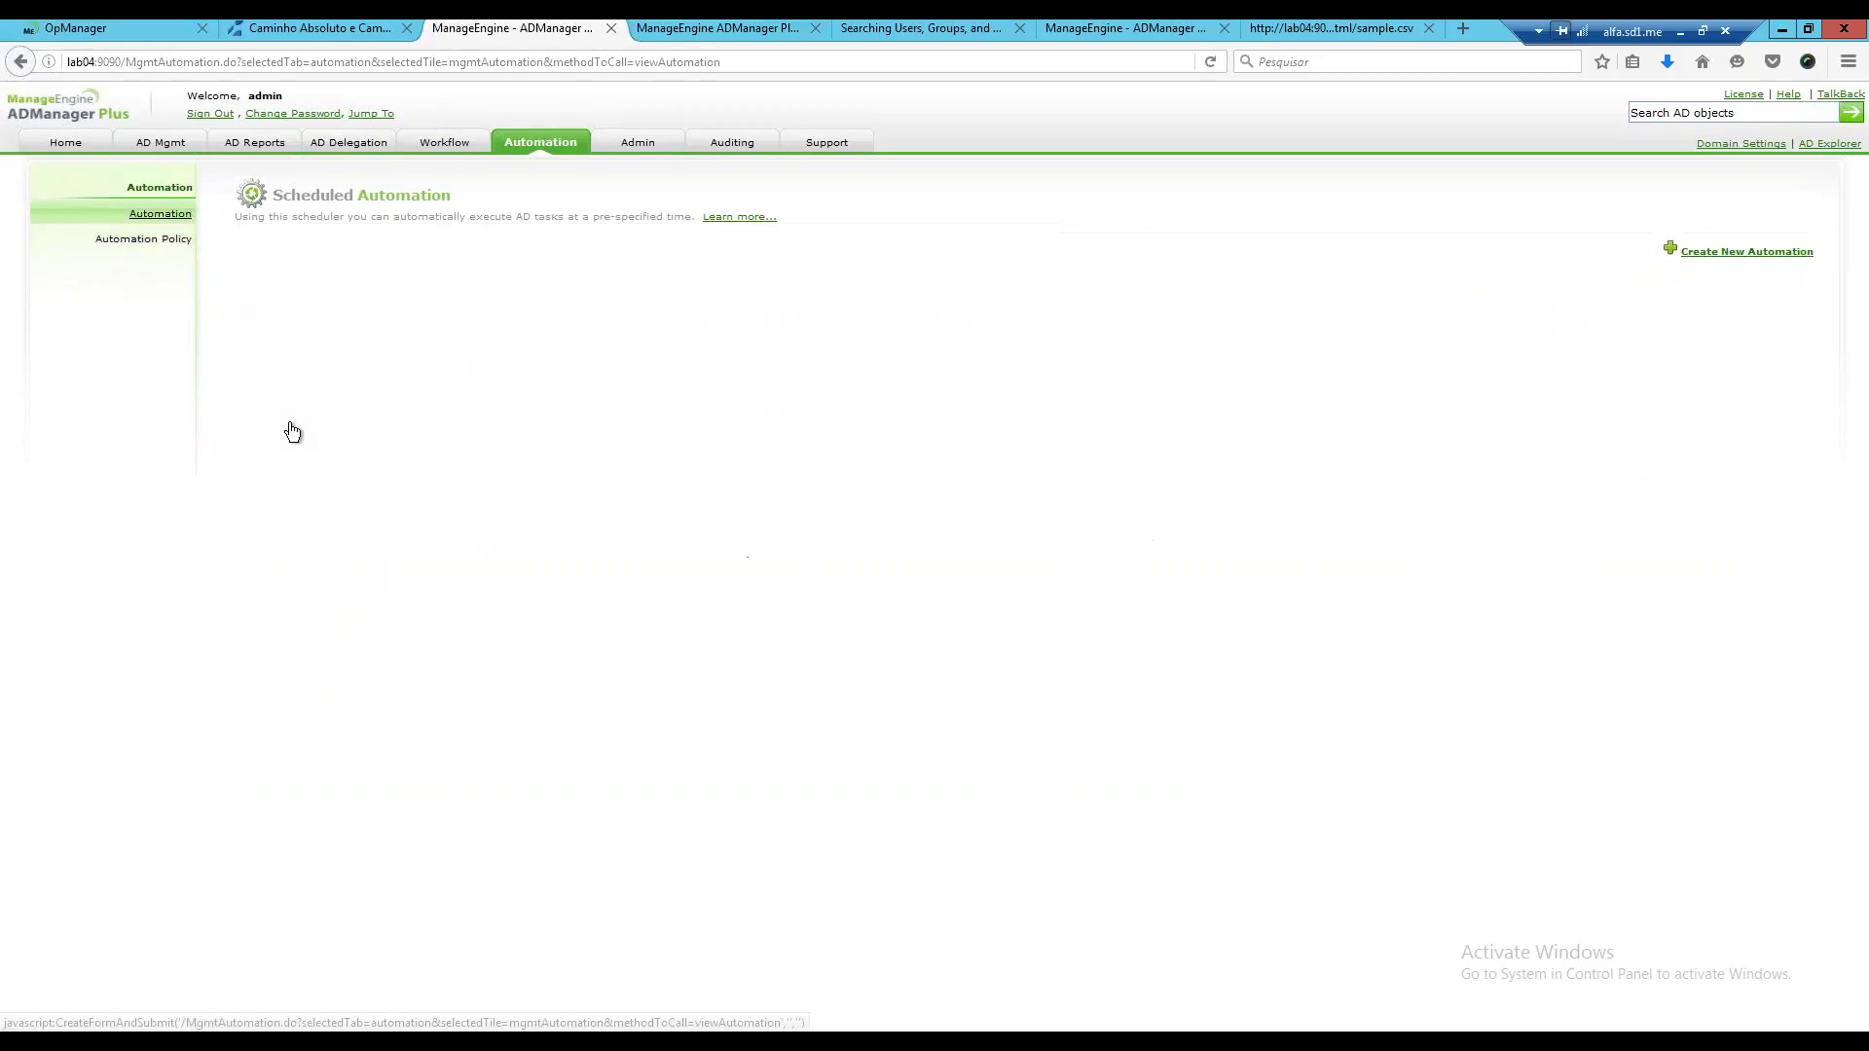
Create a new automation and rename it 'provisioning'.
{"action": "left_click", "coordinate": [1733, 251]}
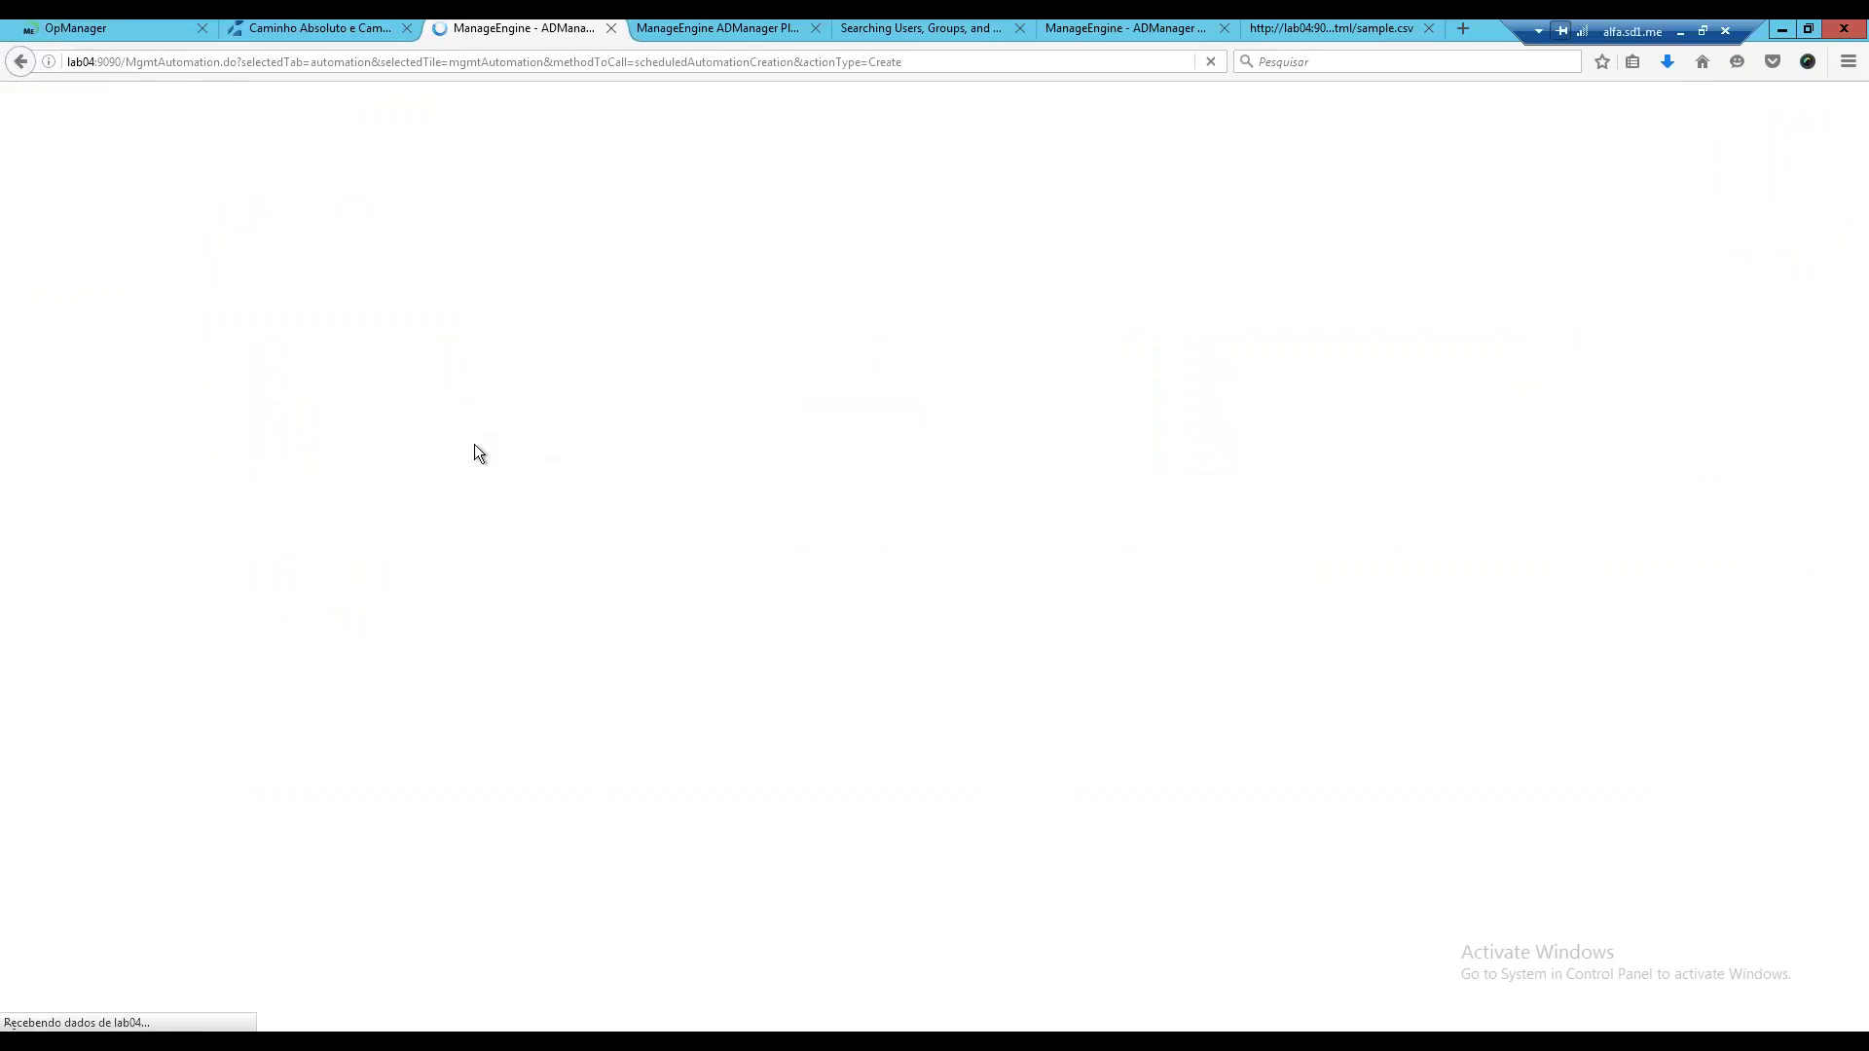
{"action": "left_click_drag", "start_coordinate": [587, 325], "coordinate": [526, 321]}
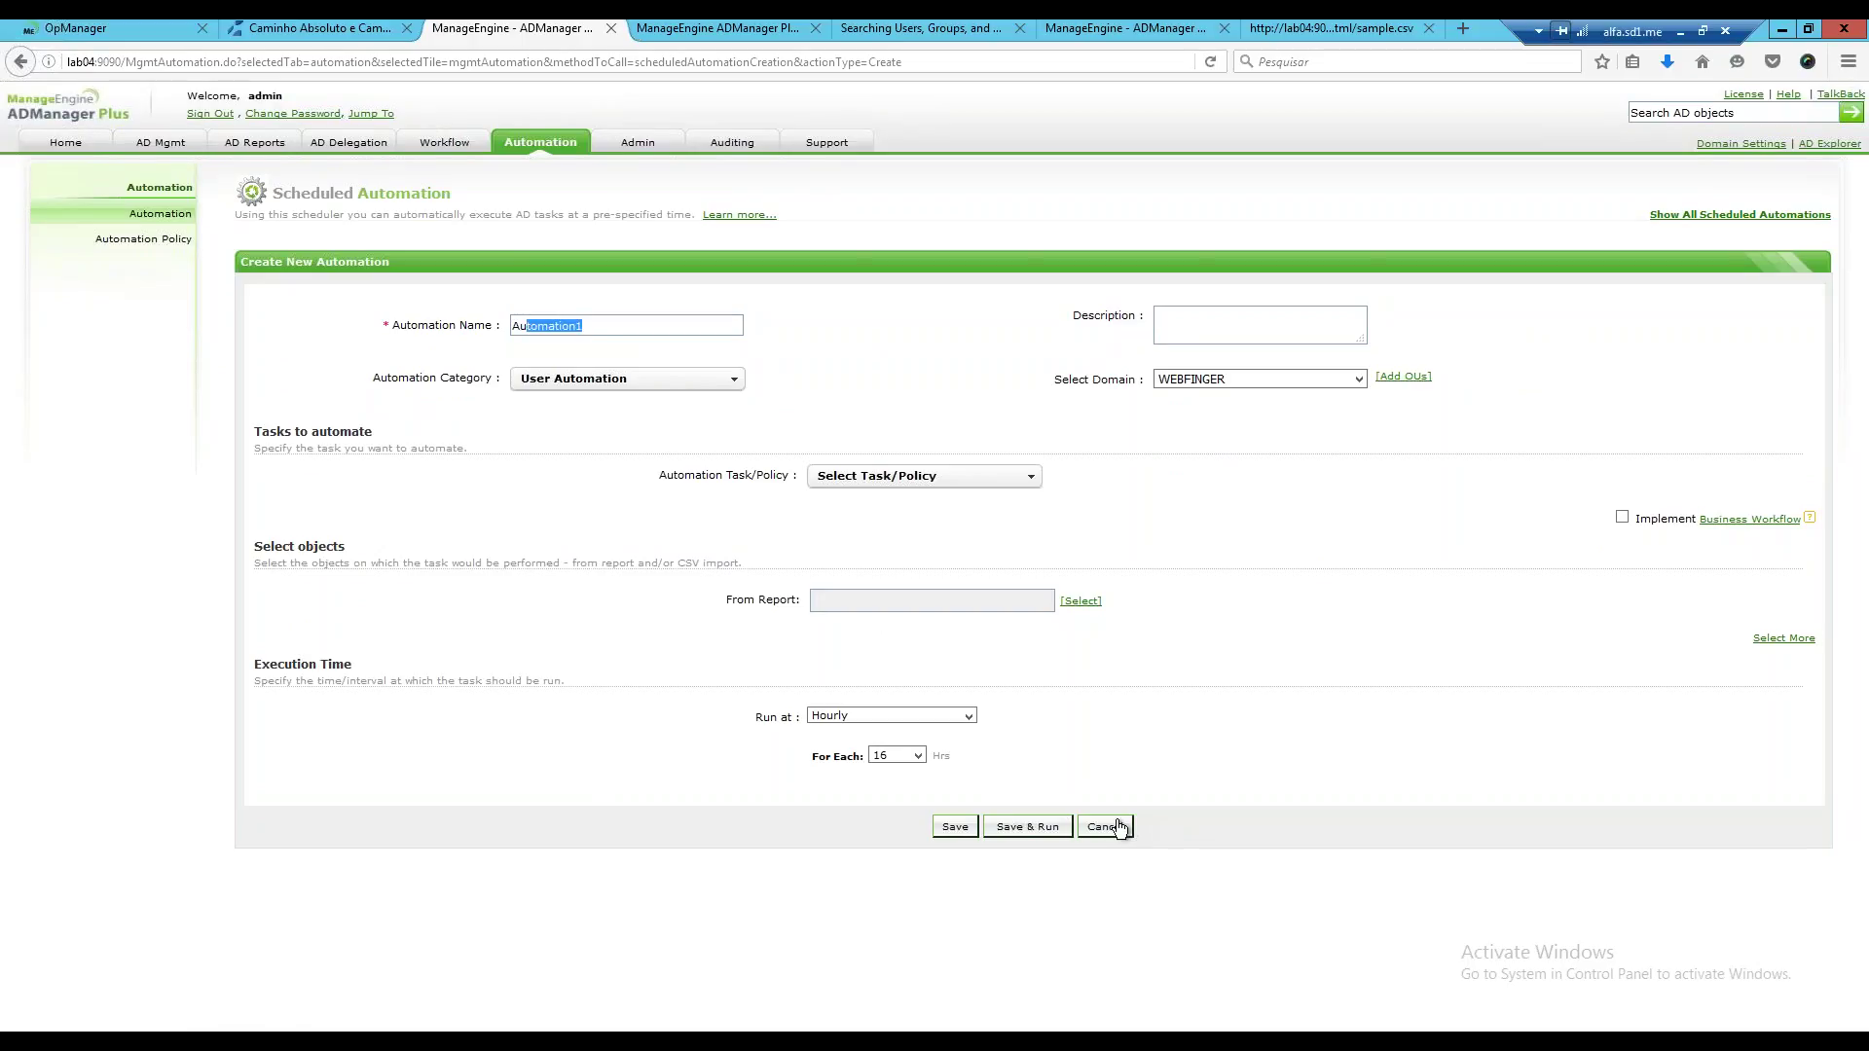
{"action": "key", "text": "BackSpace"}
{"action": "key", "text": "BackSpace"}
{"action": "key", "text": "BackSpace"}
{"action": "type", "text": "provisioning"}
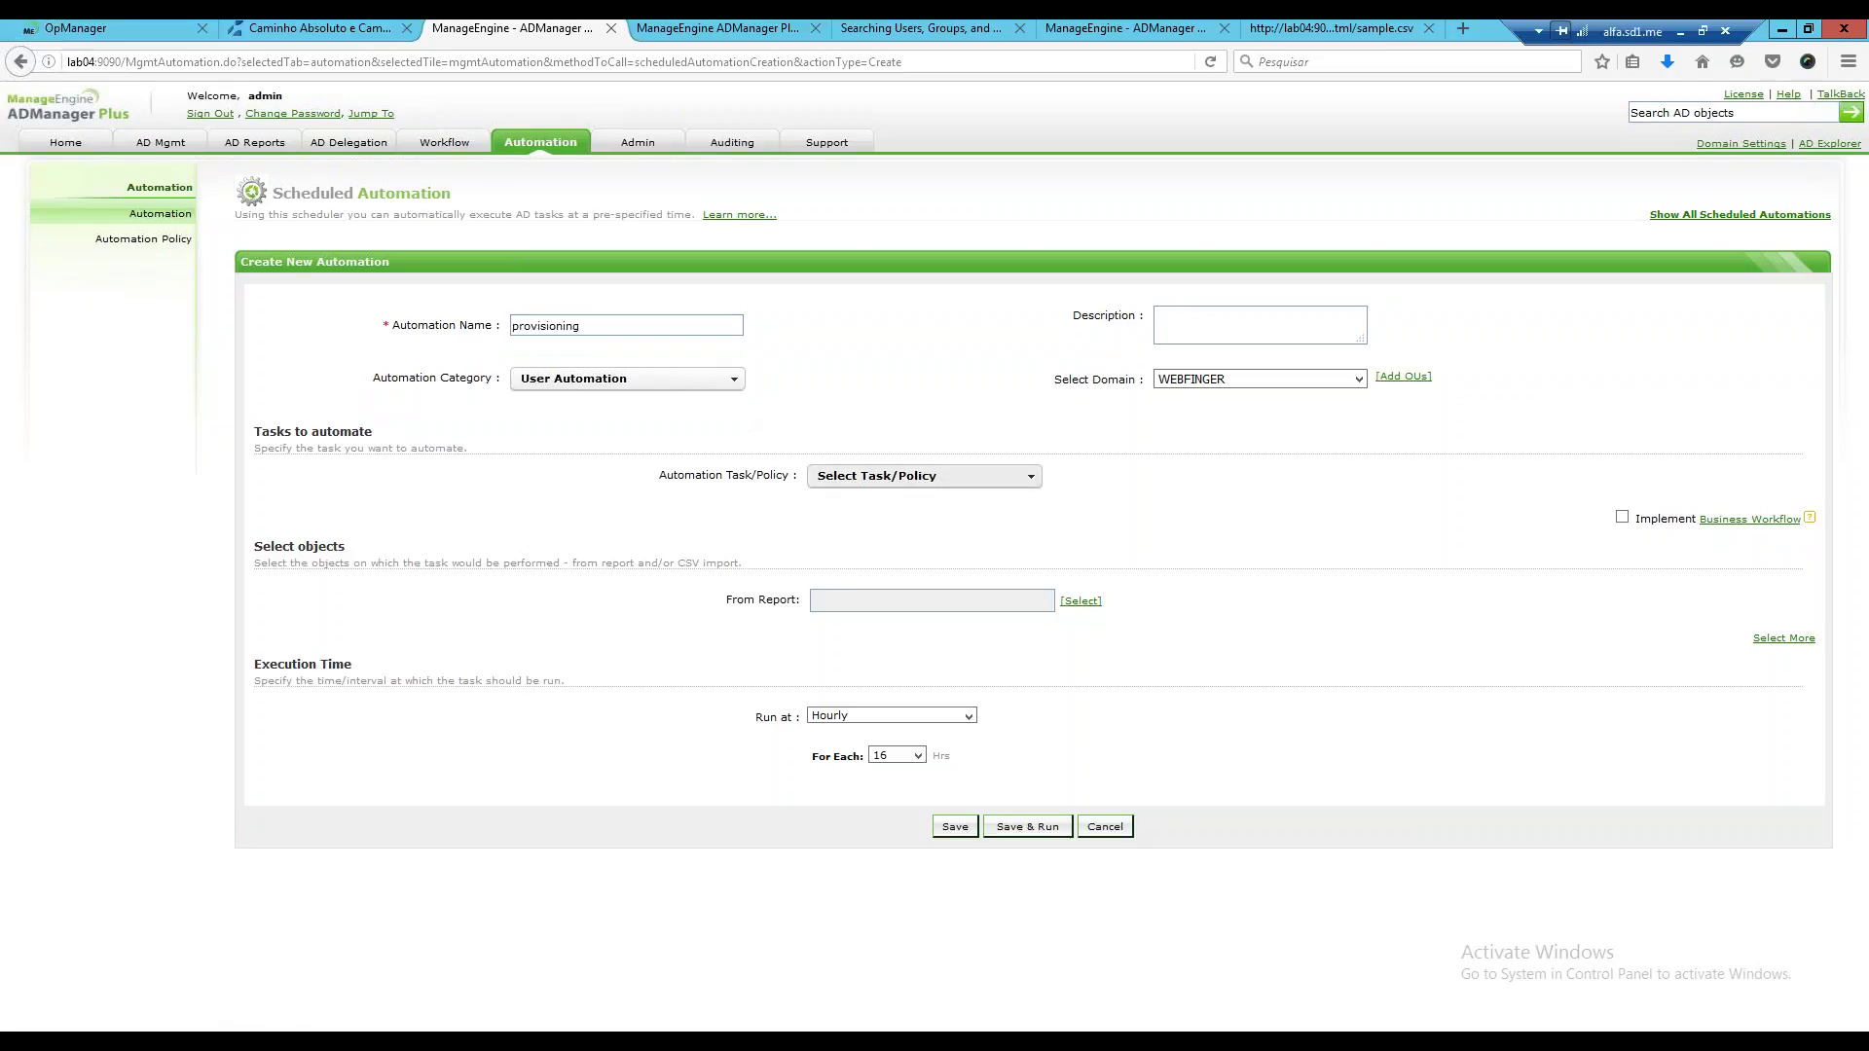
Set the automation's task to Provisioning Policy, then go to AD Mgmt.
{"action": "left_click", "coordinate": [925, 476]}
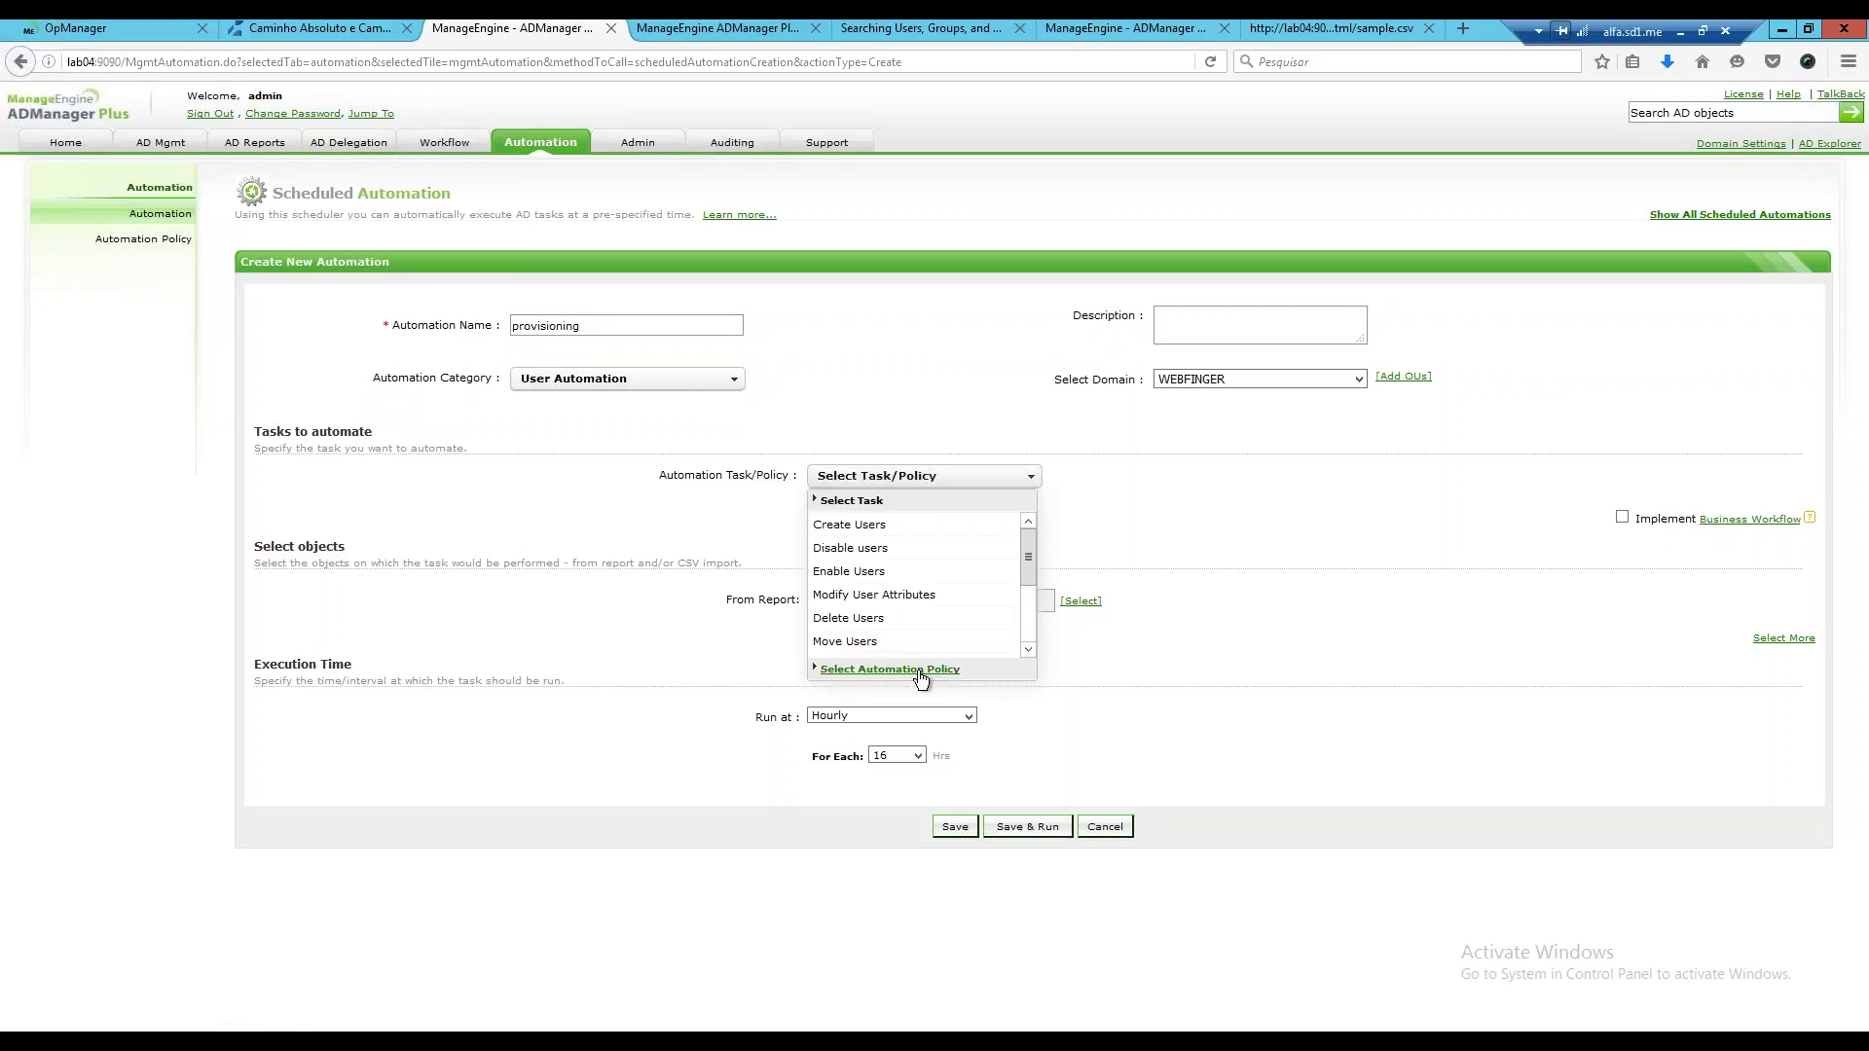
{"action": "left_click", "coordinate": [920, 674]}
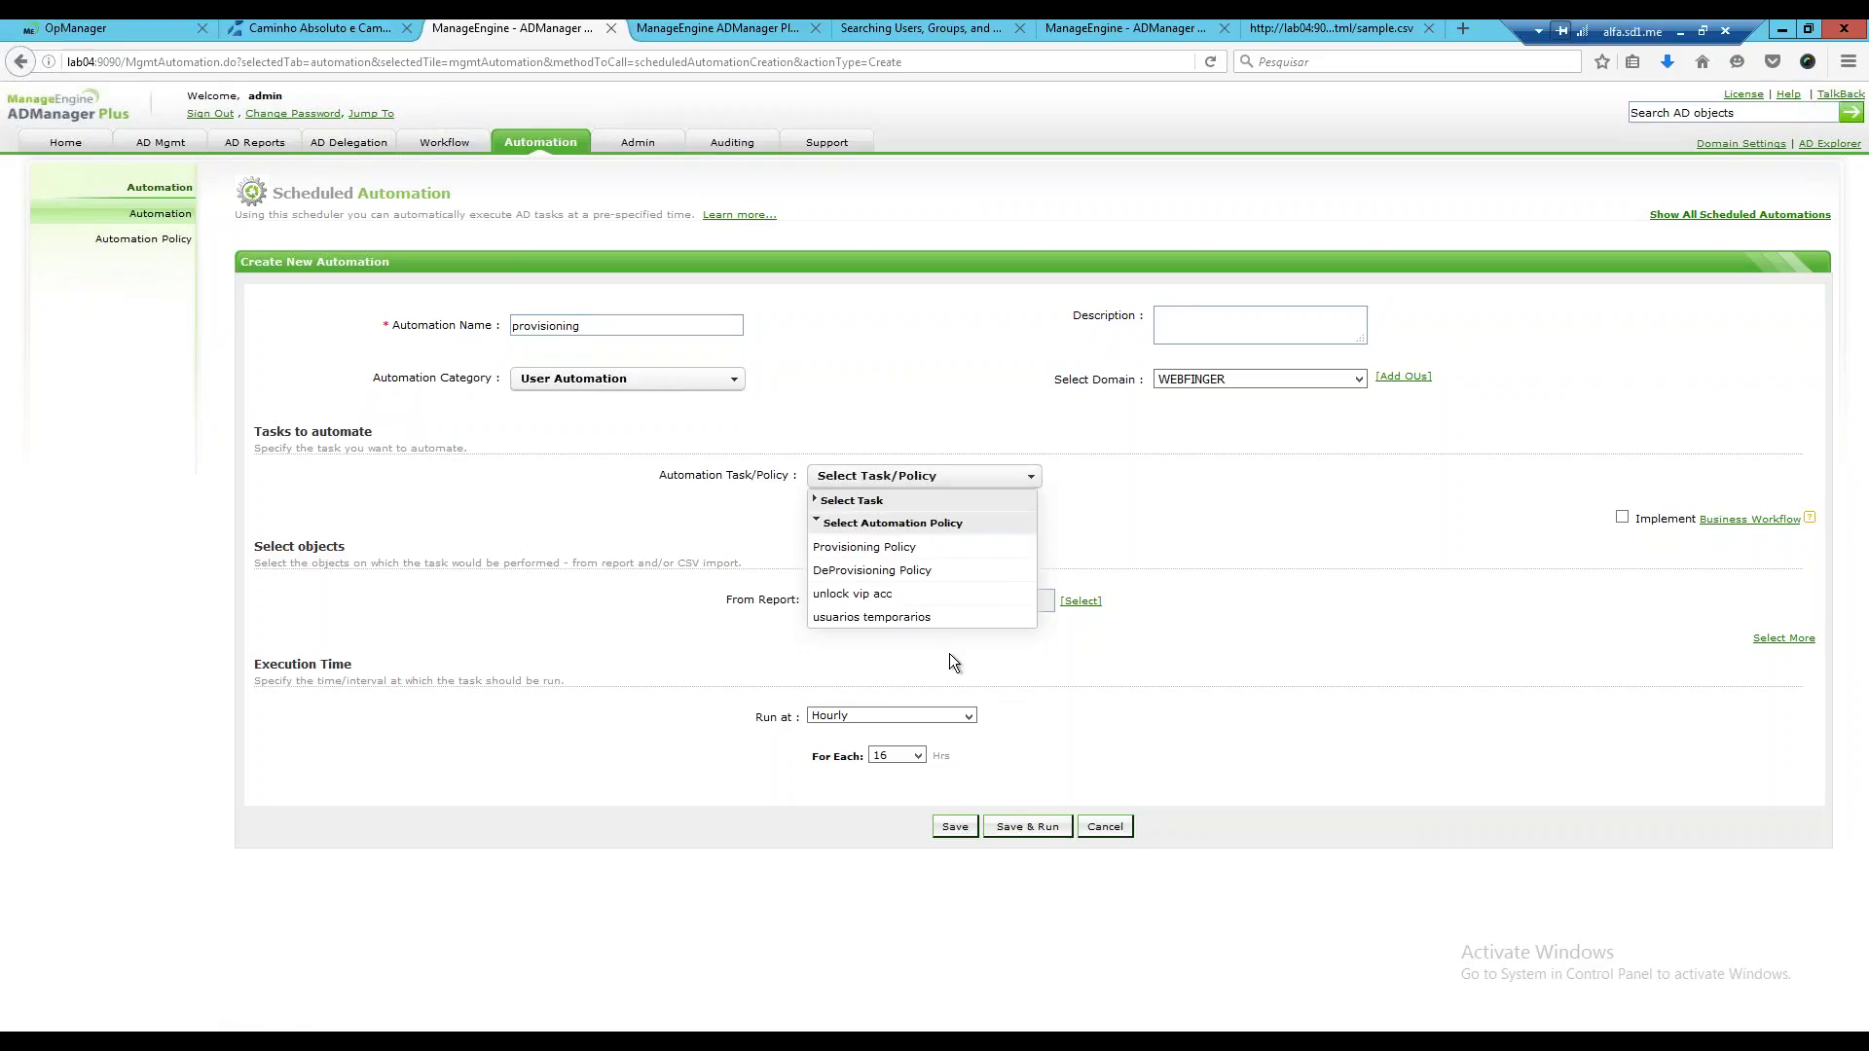
{"action": "left_click", "coordinate": [920, 555]}
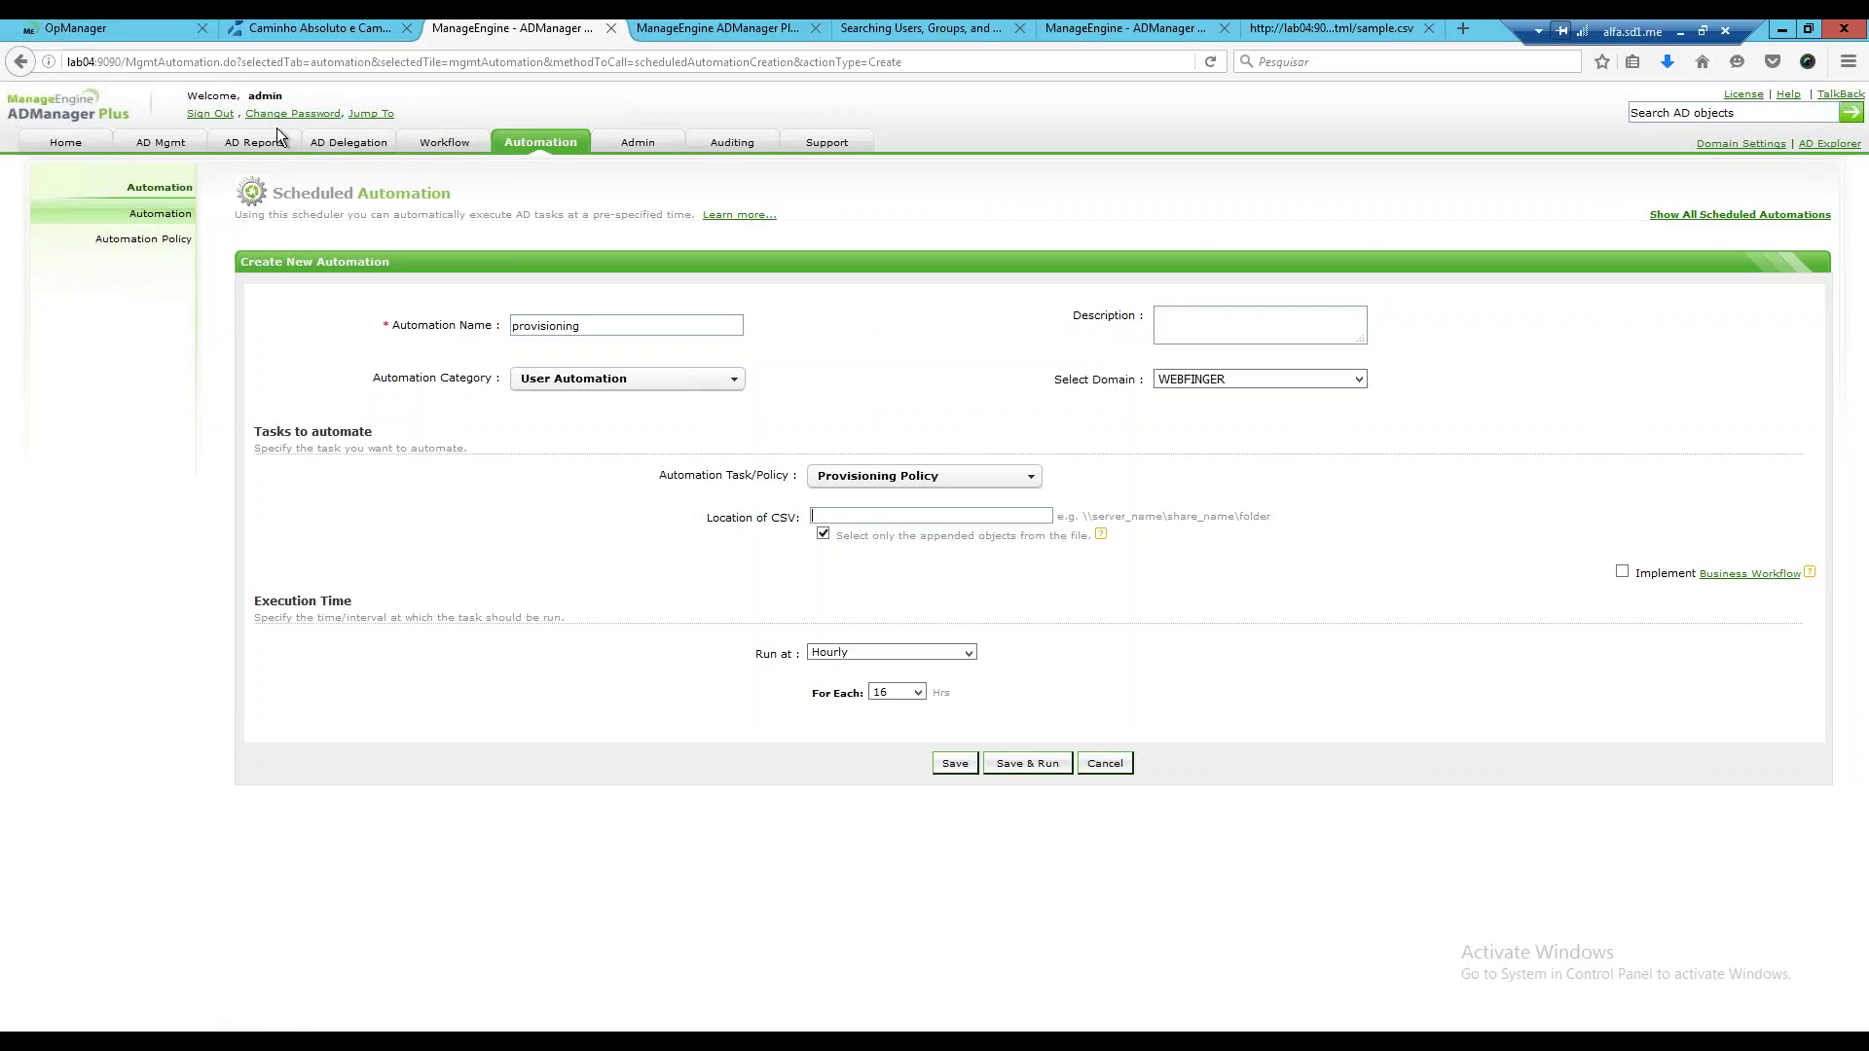
{"action": "left_click", "coordinate": [178, 146]}
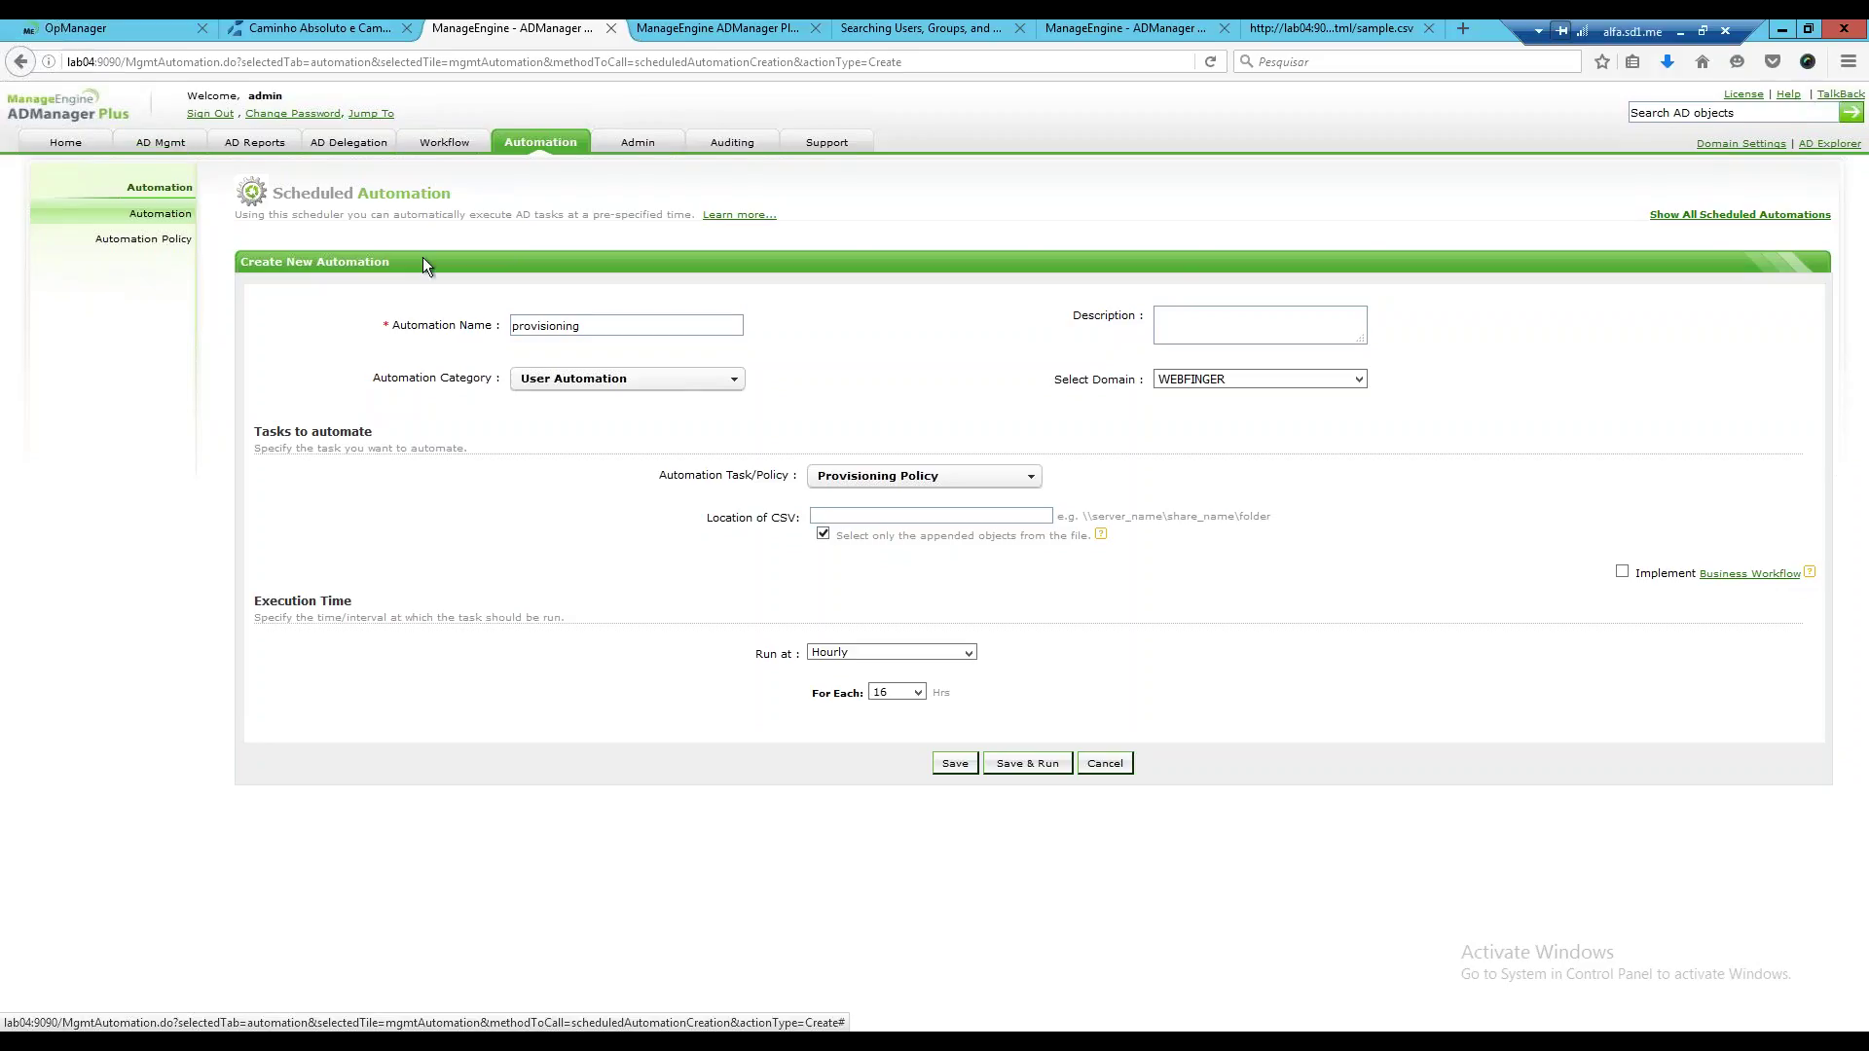
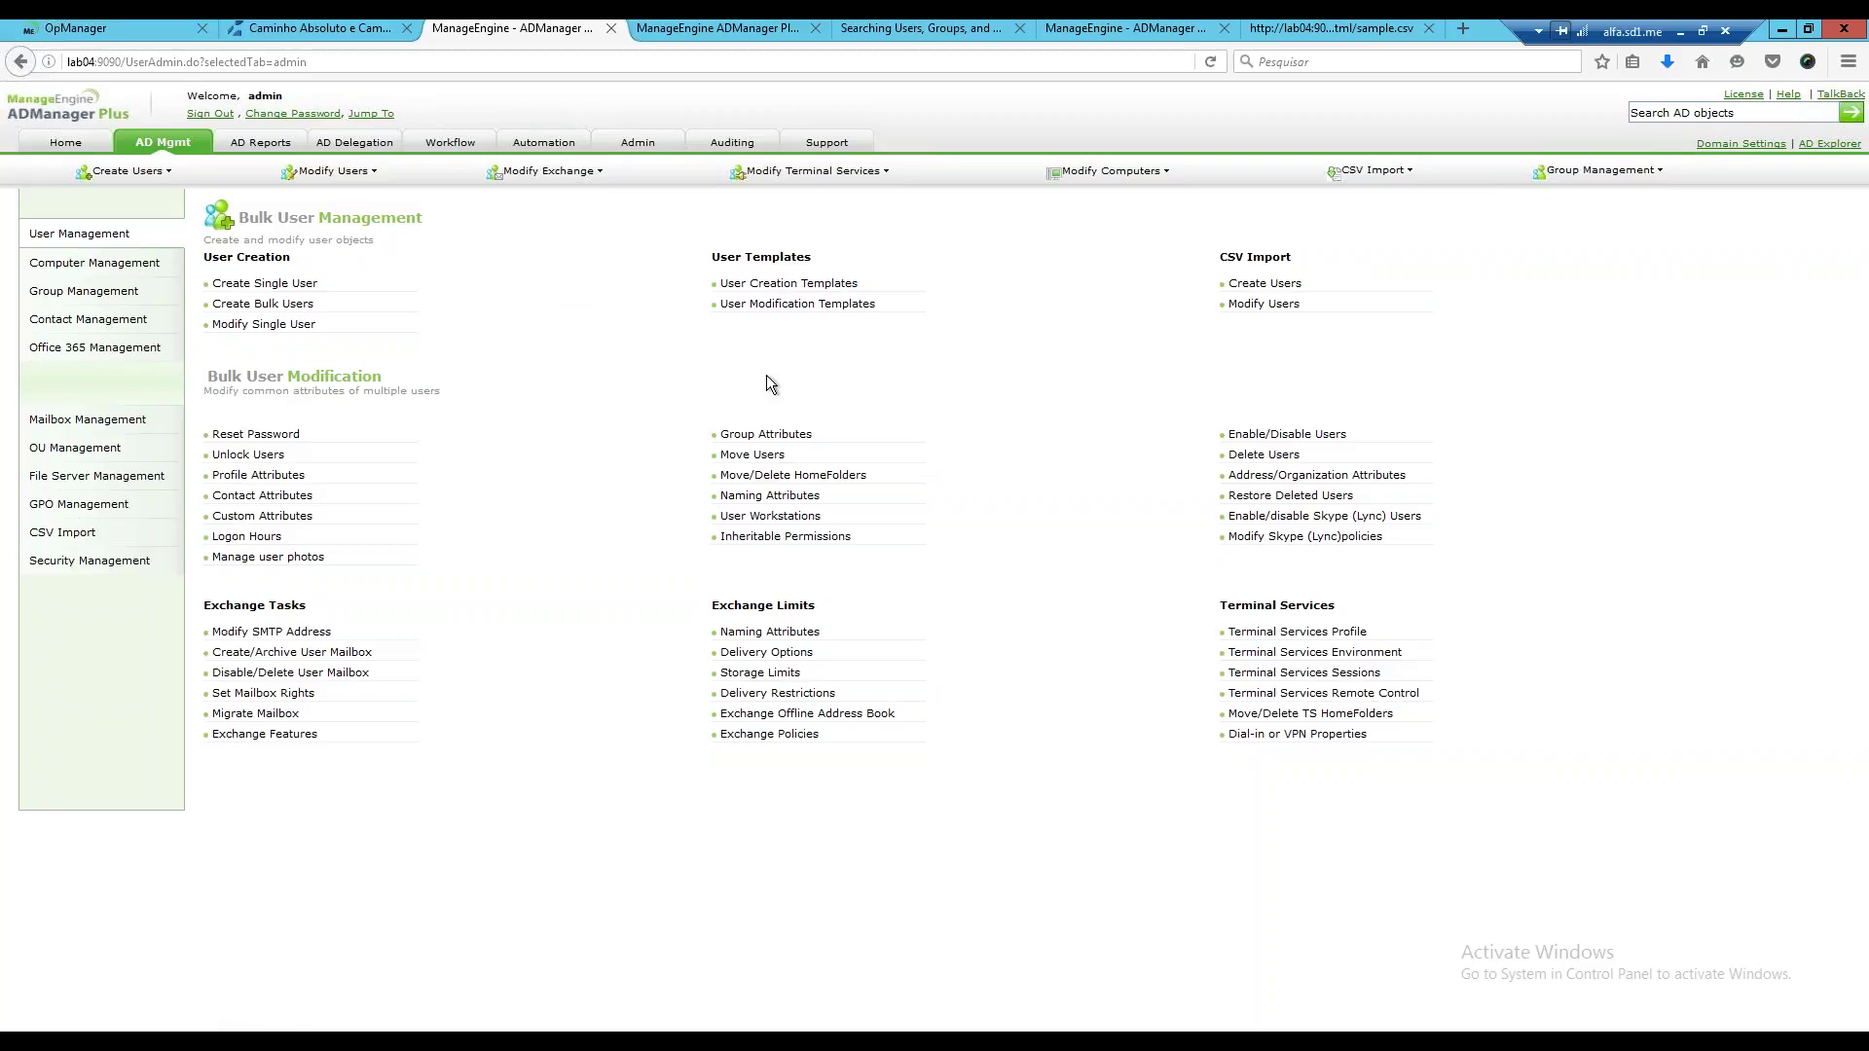
Create a new user creation template, then confirm leaving it to define a custom logon naming format.
{"action": "left_click", "coordinate": [835, 285]}
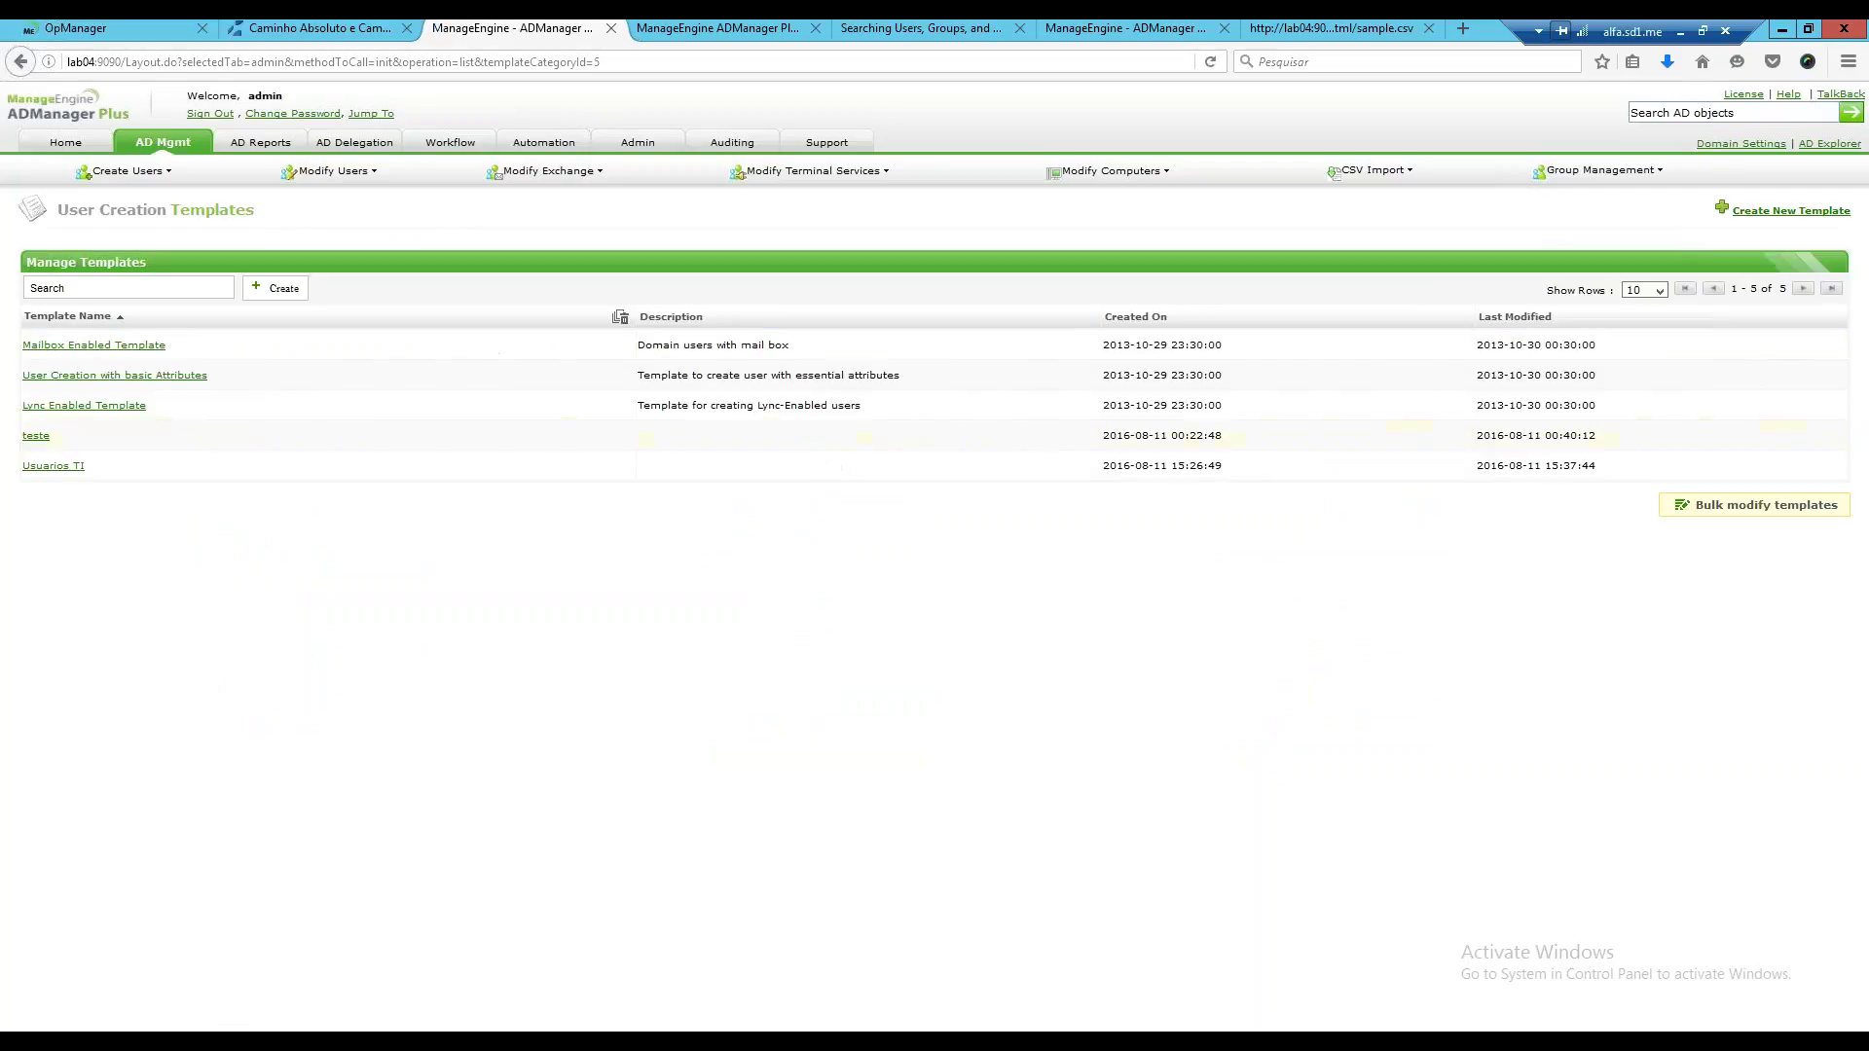
{"action": "left_click", "coordinate": [1747, 211]}
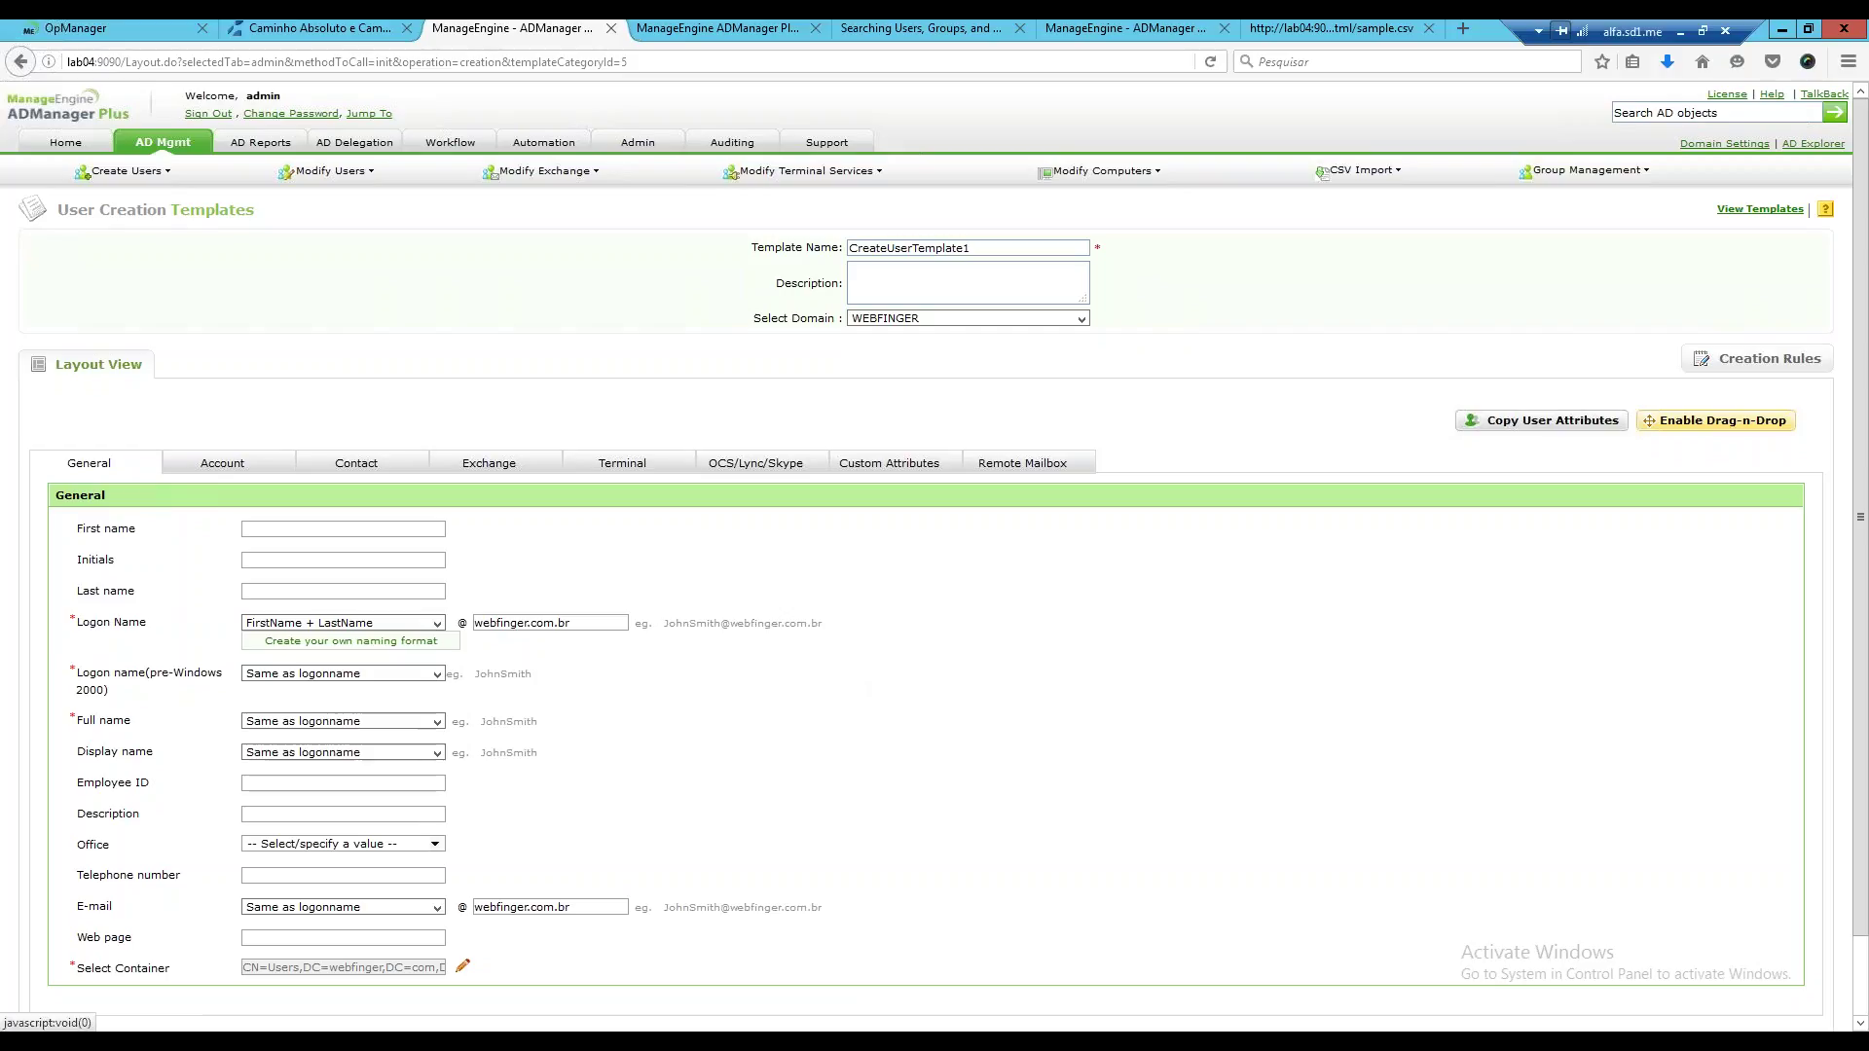
{"action": "left_click", "coordinate": [350, 640]}
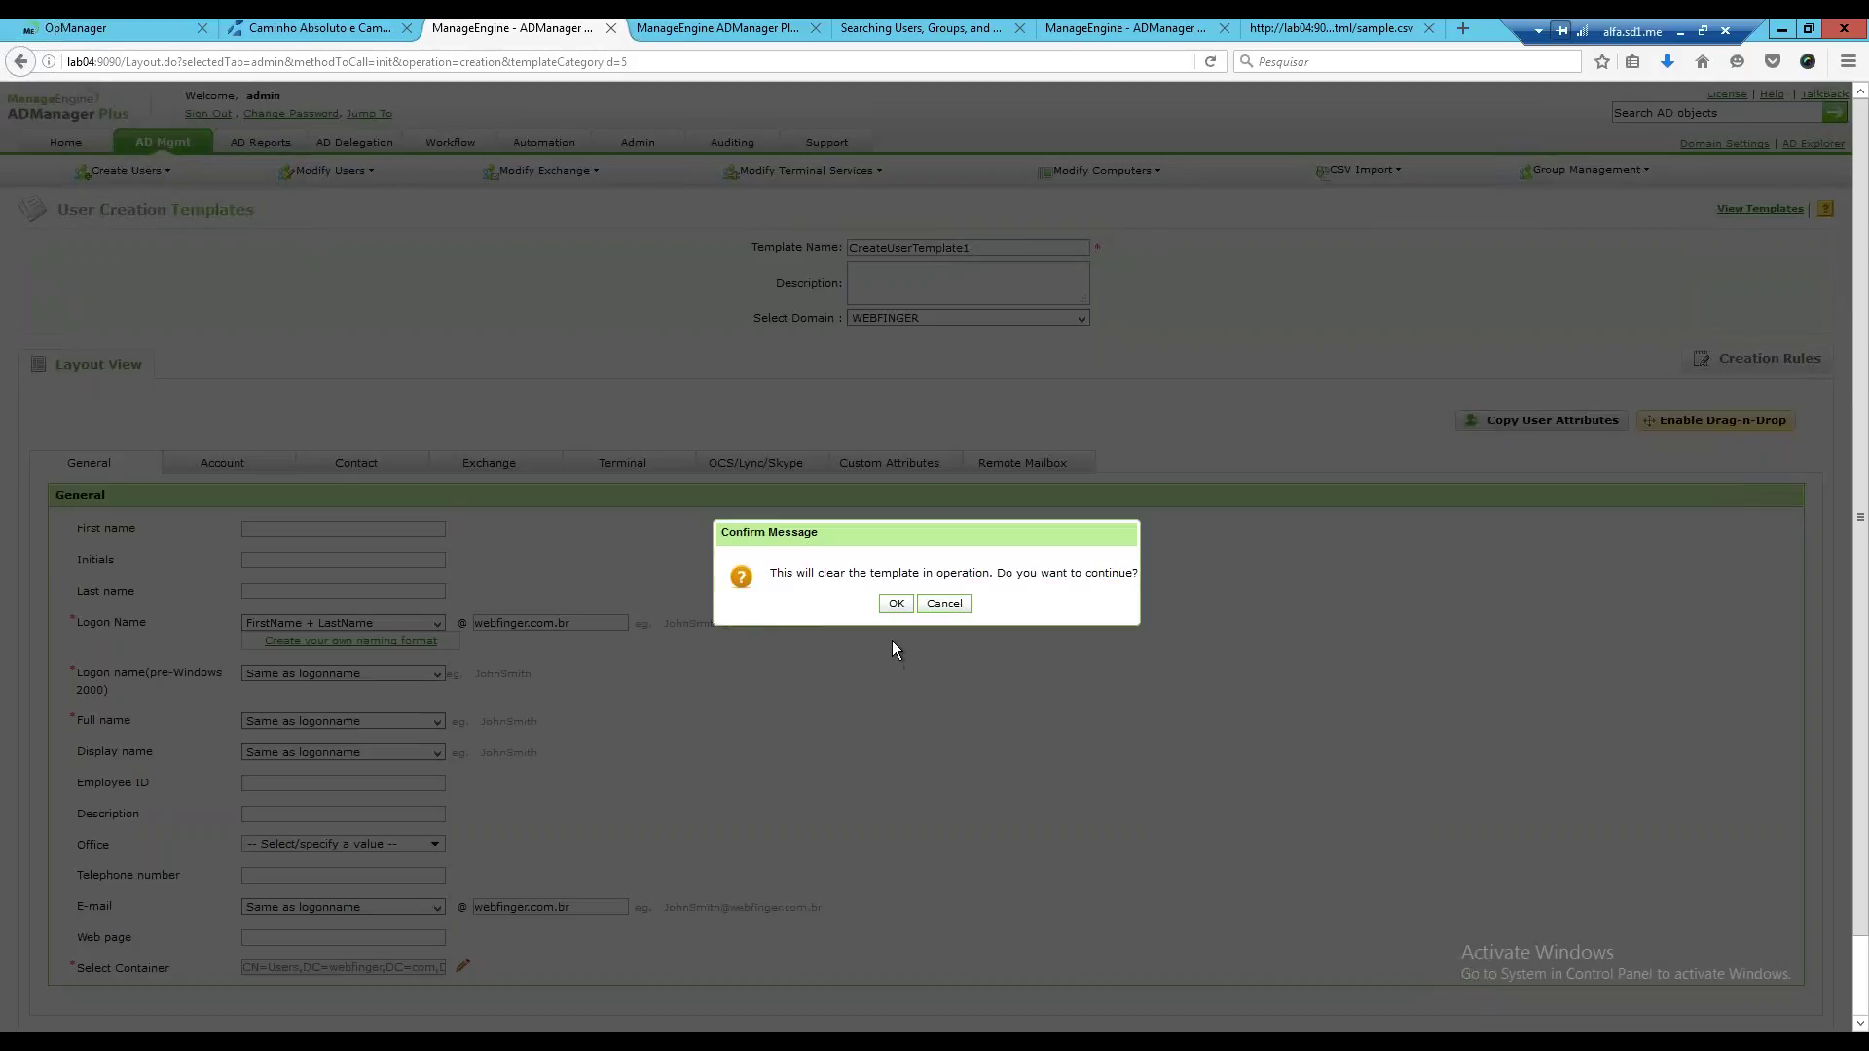
{"action": "left_click", "coordinate": [889, 609]}
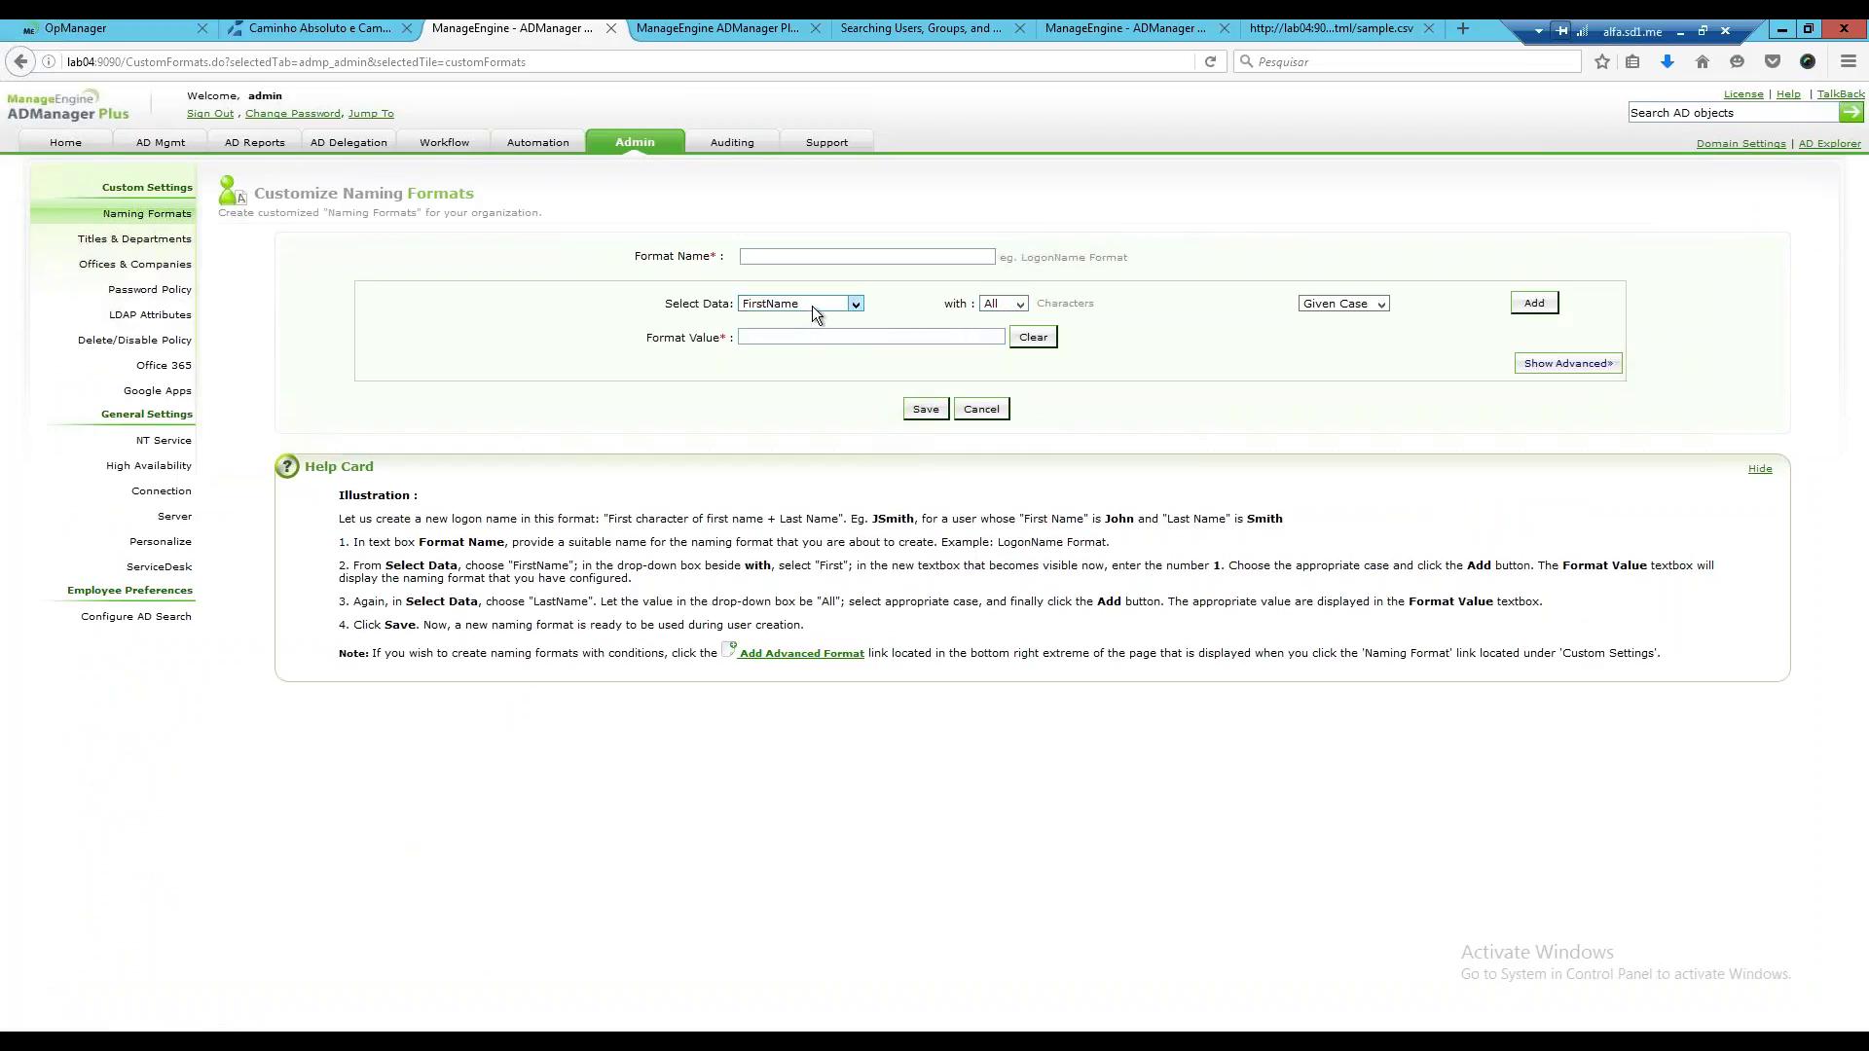
Try UnderScore and Custom Text as format data, show advanced options, then cancel the new naming format.
{"action": "left_click", "coordinate": [812, 306]}
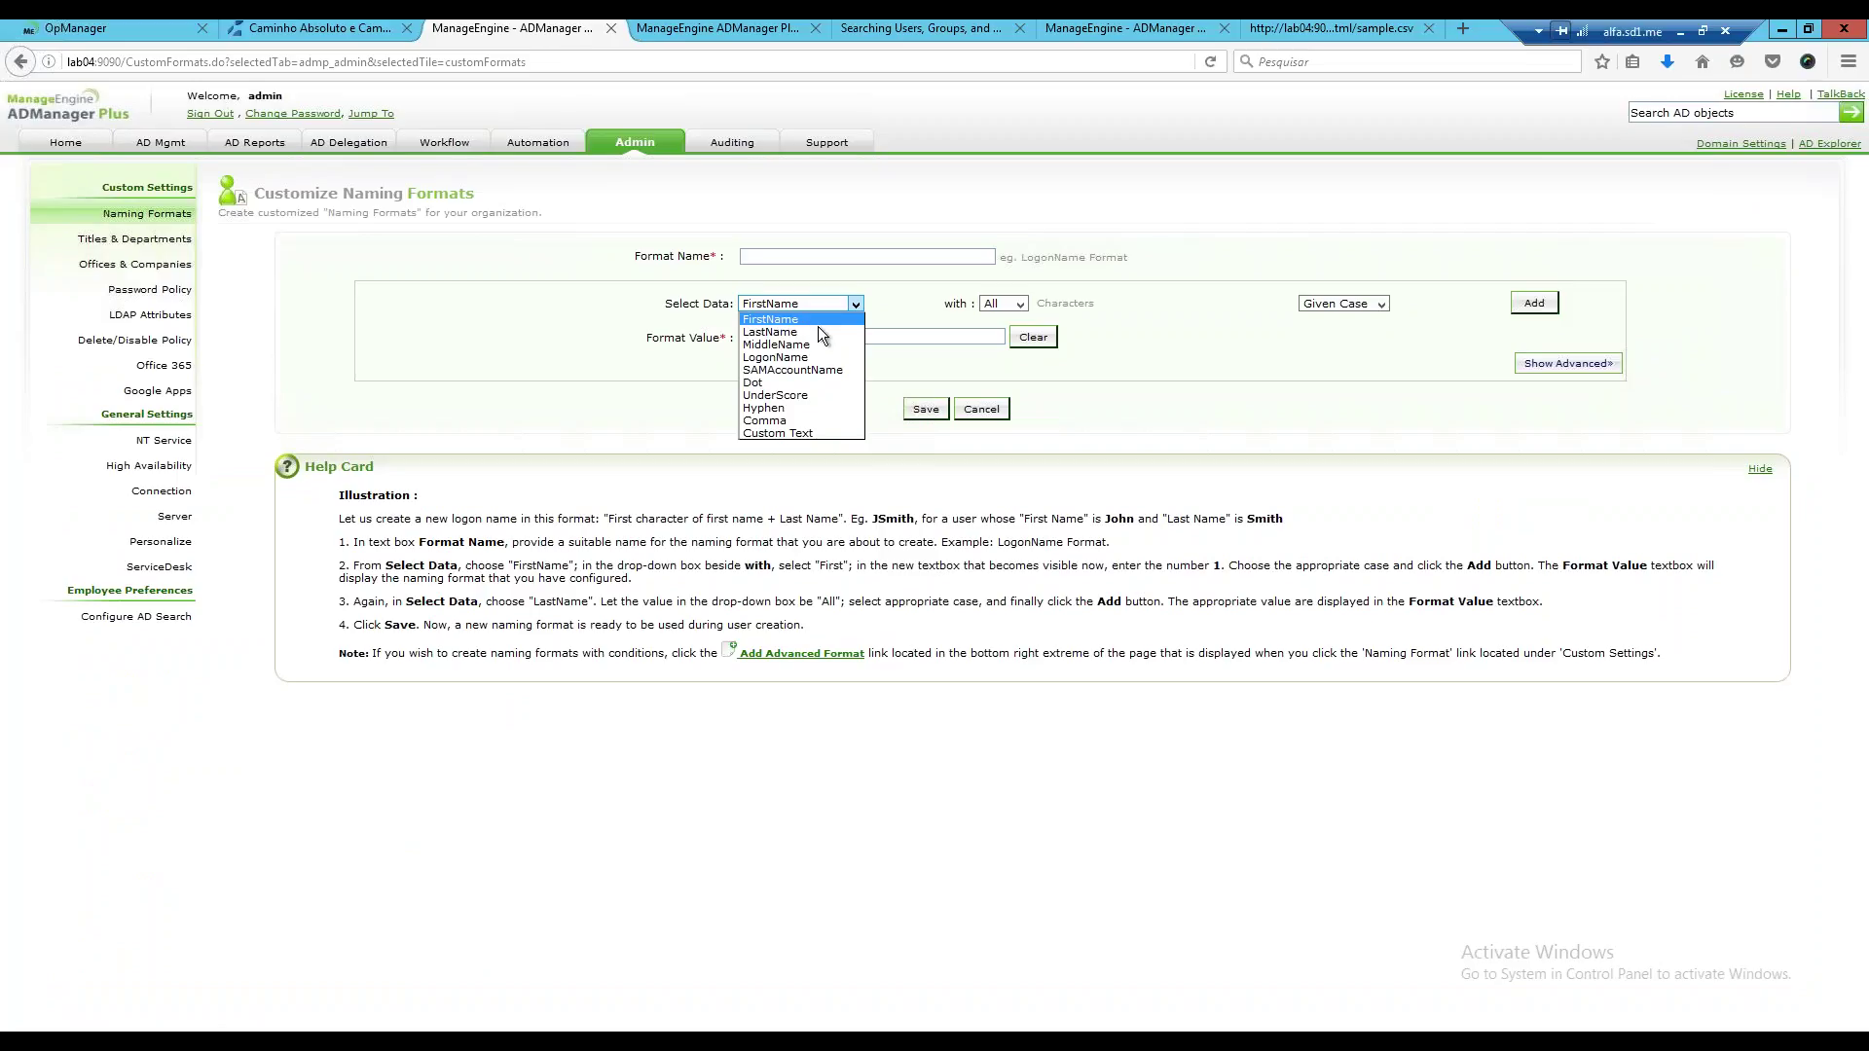
{"action": "left_click", "coordinate": [816, 395]}
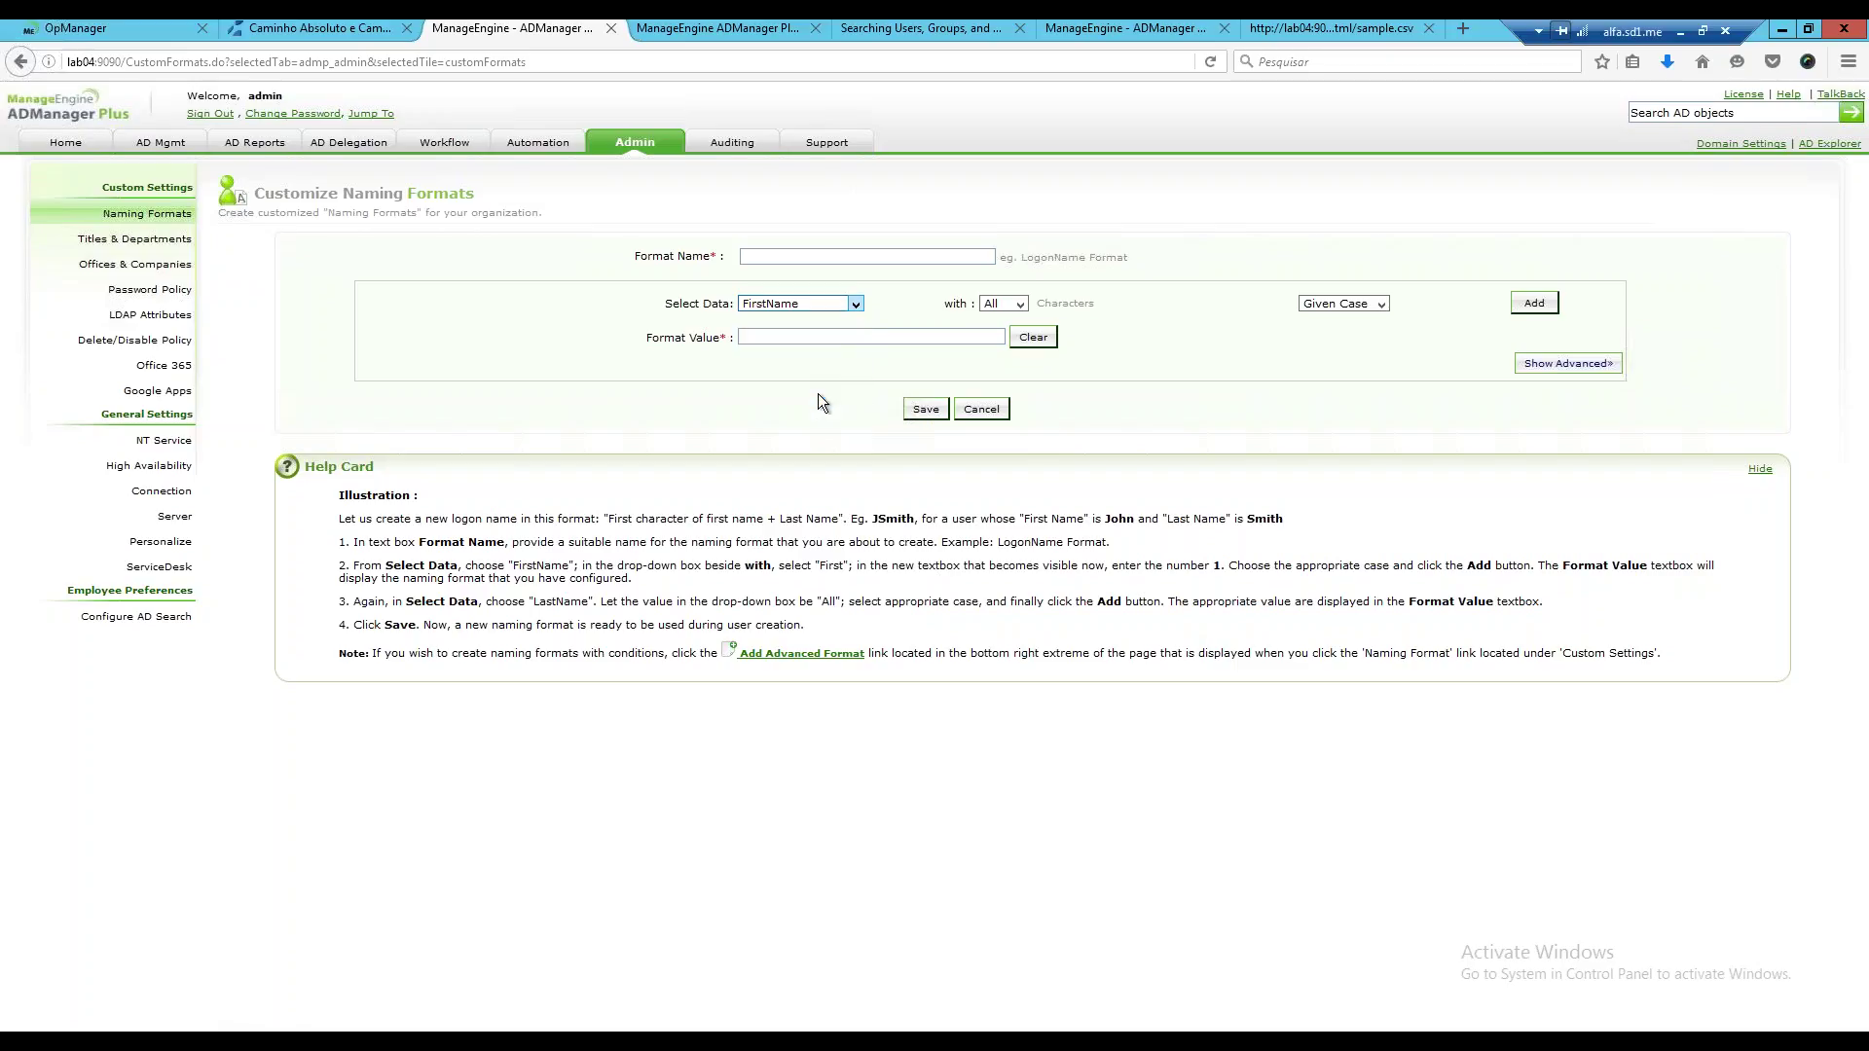
{"action": "left_click", "coordinate": [853, 306]}
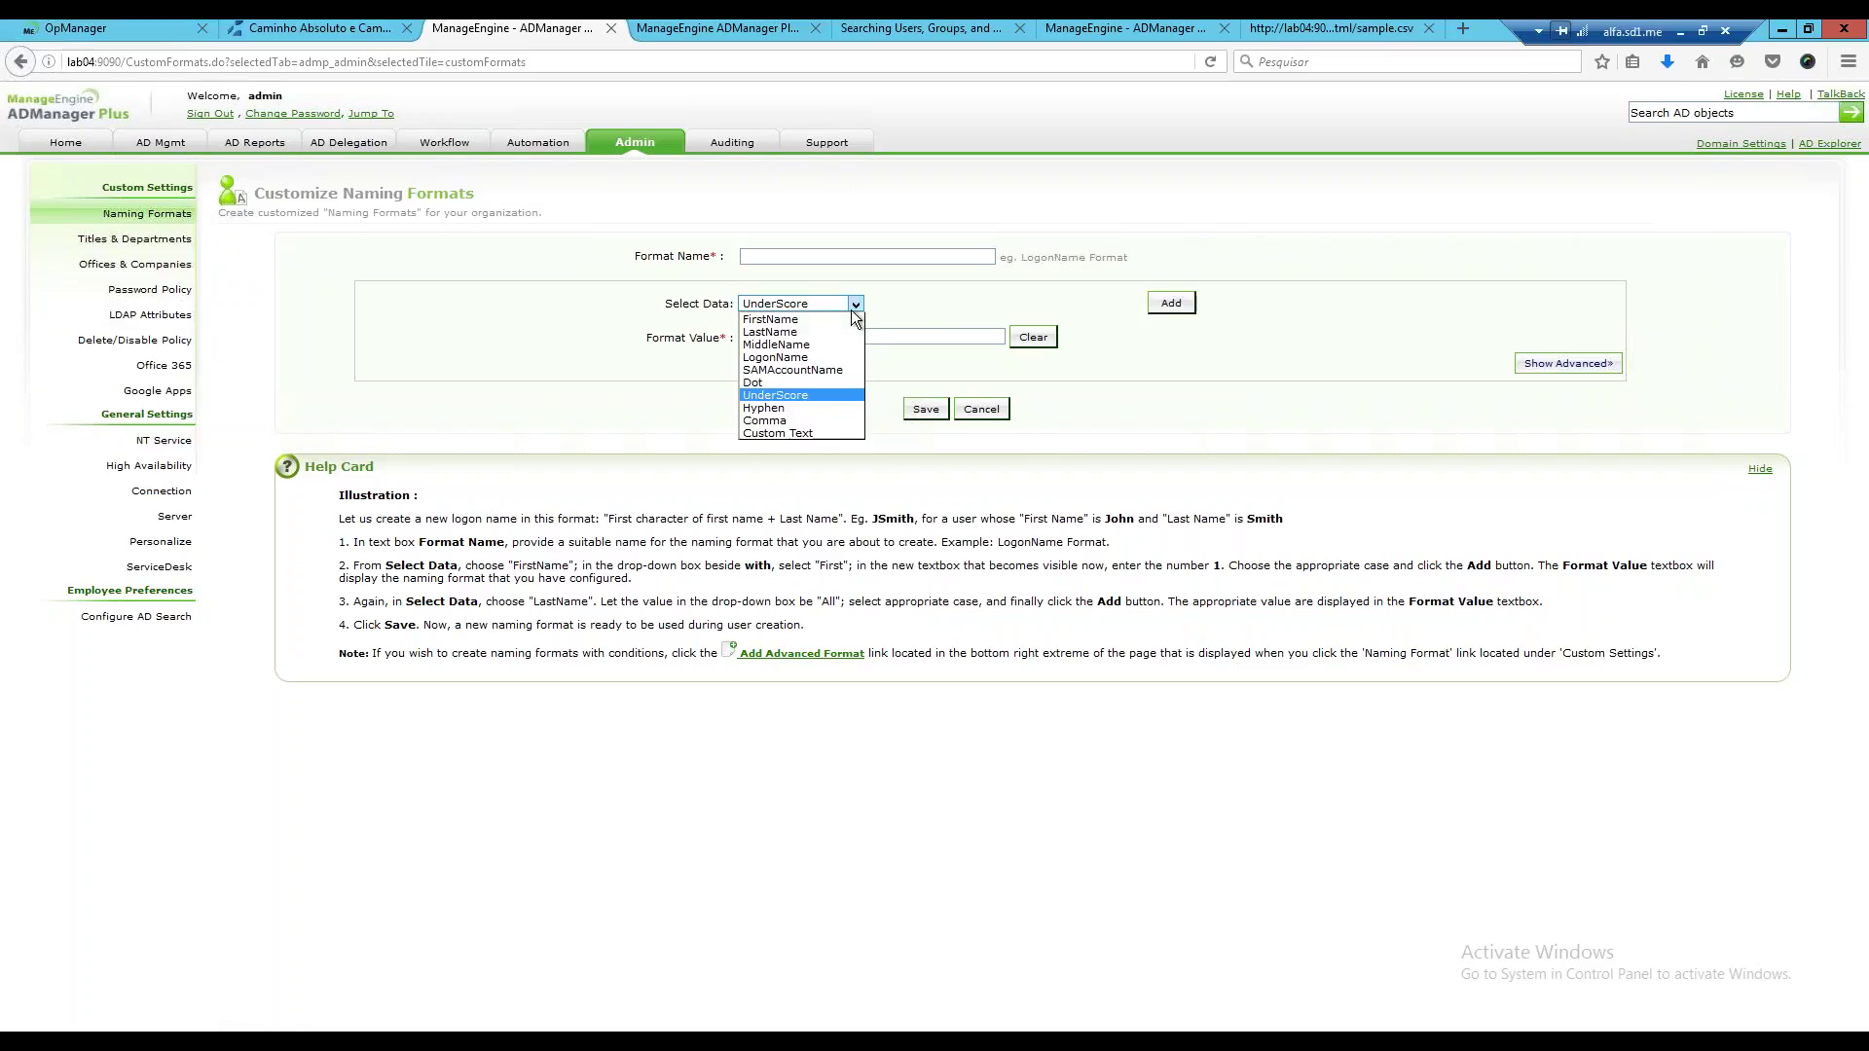
{"action": "left_click", "coordinate": [798, 433]}
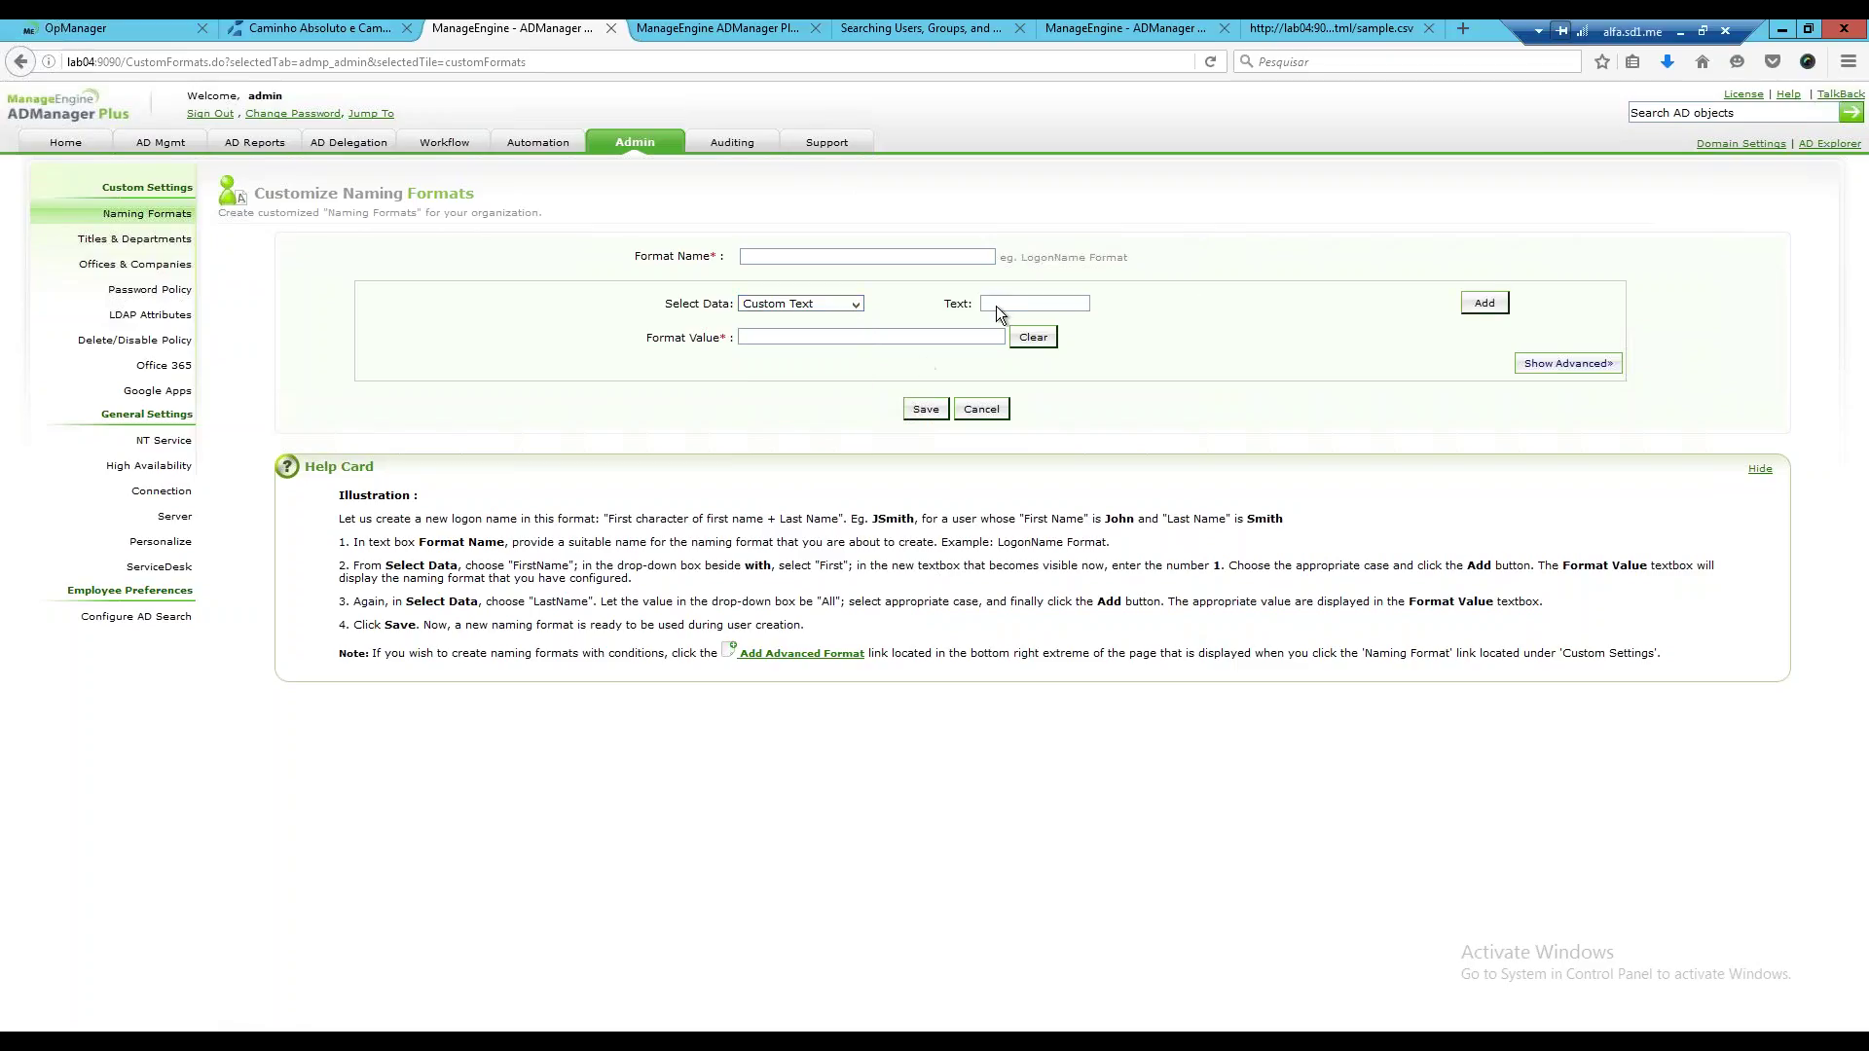
{"action": "left_click", "coordinate": [1530, 364]}
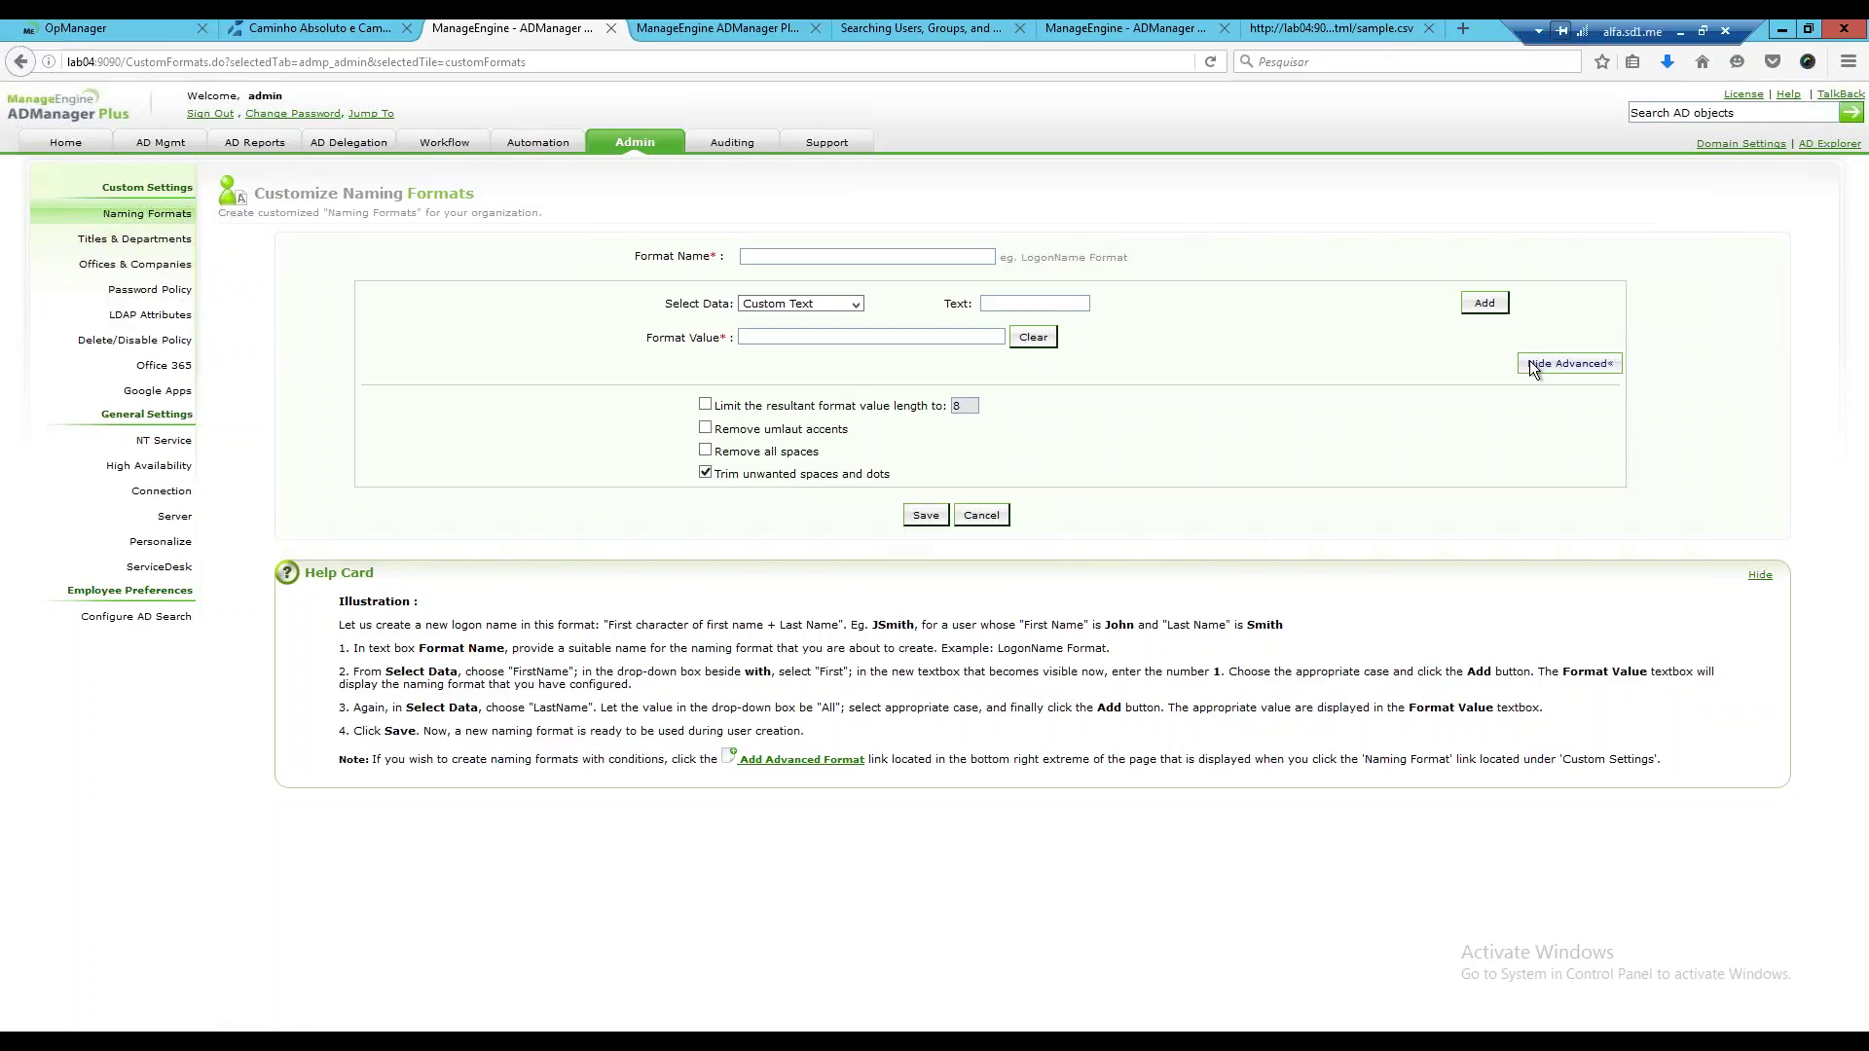
{"action": "left_click", "coordinate": [981, 516]}
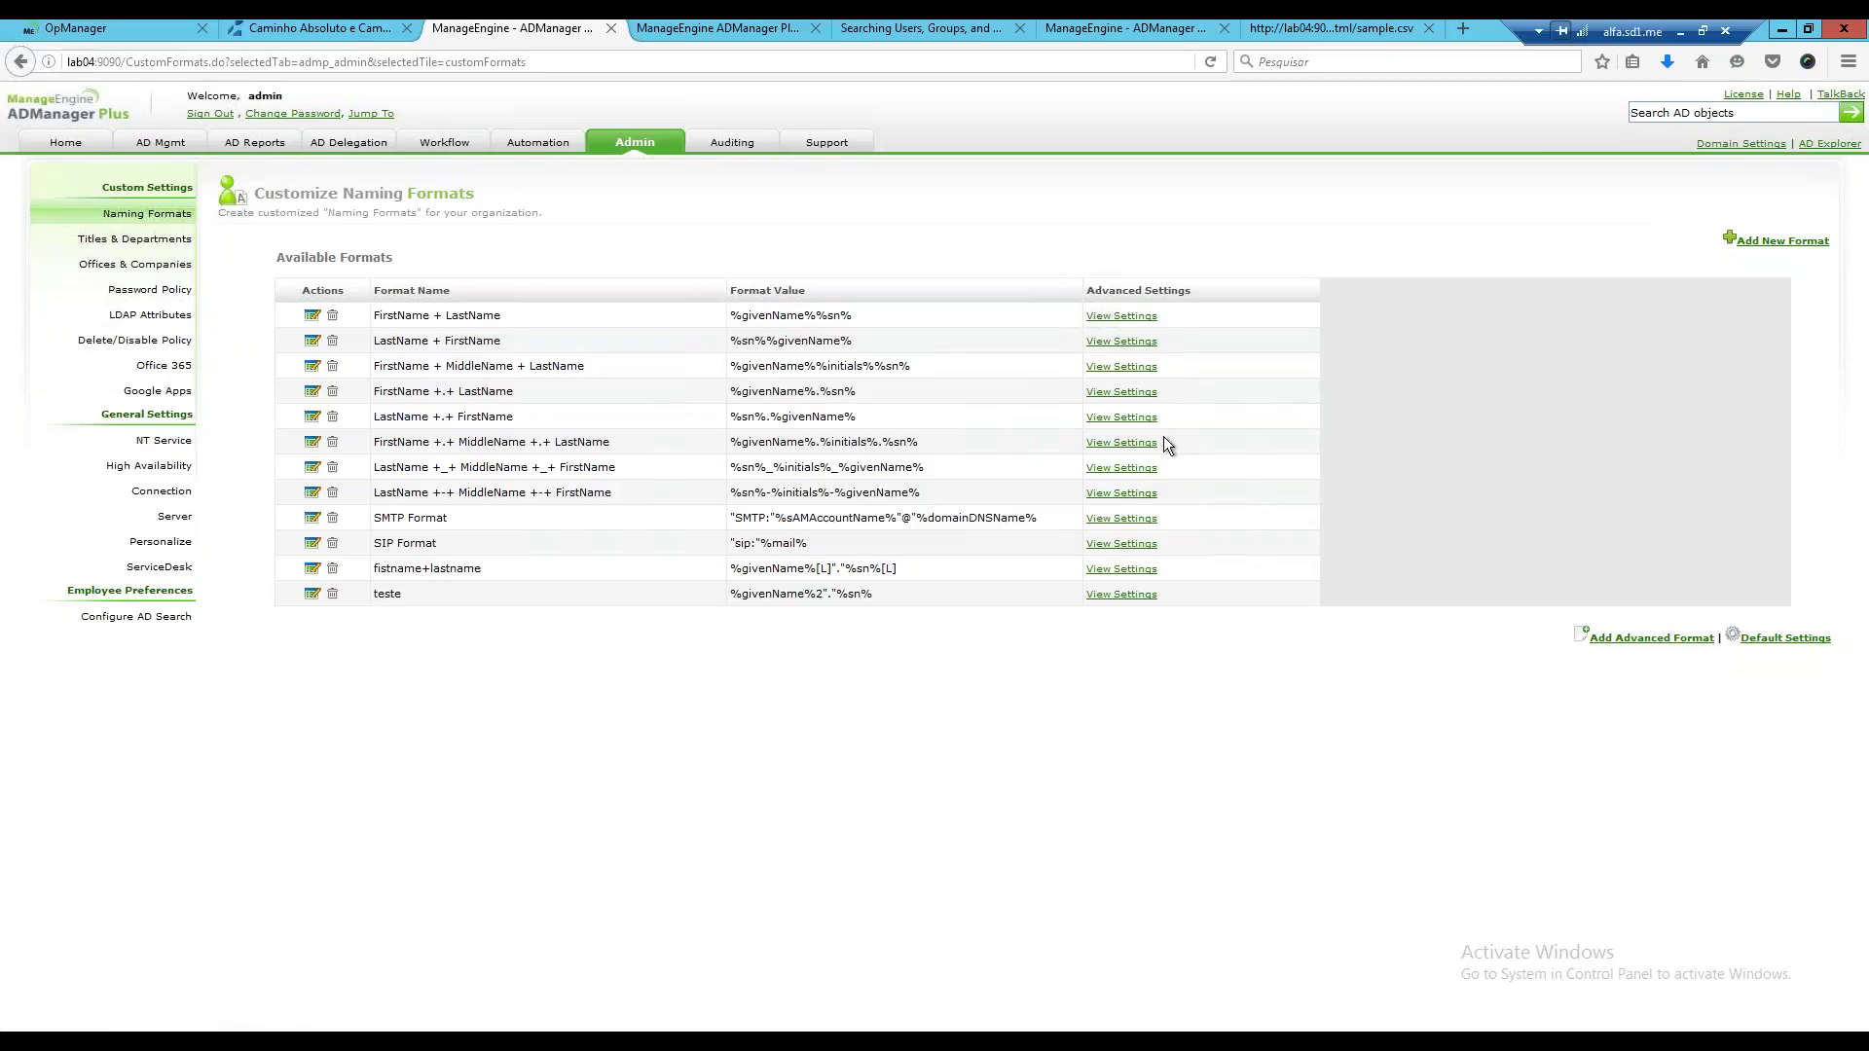
{"action": "left_click", "coordinate": [1148, 341]}
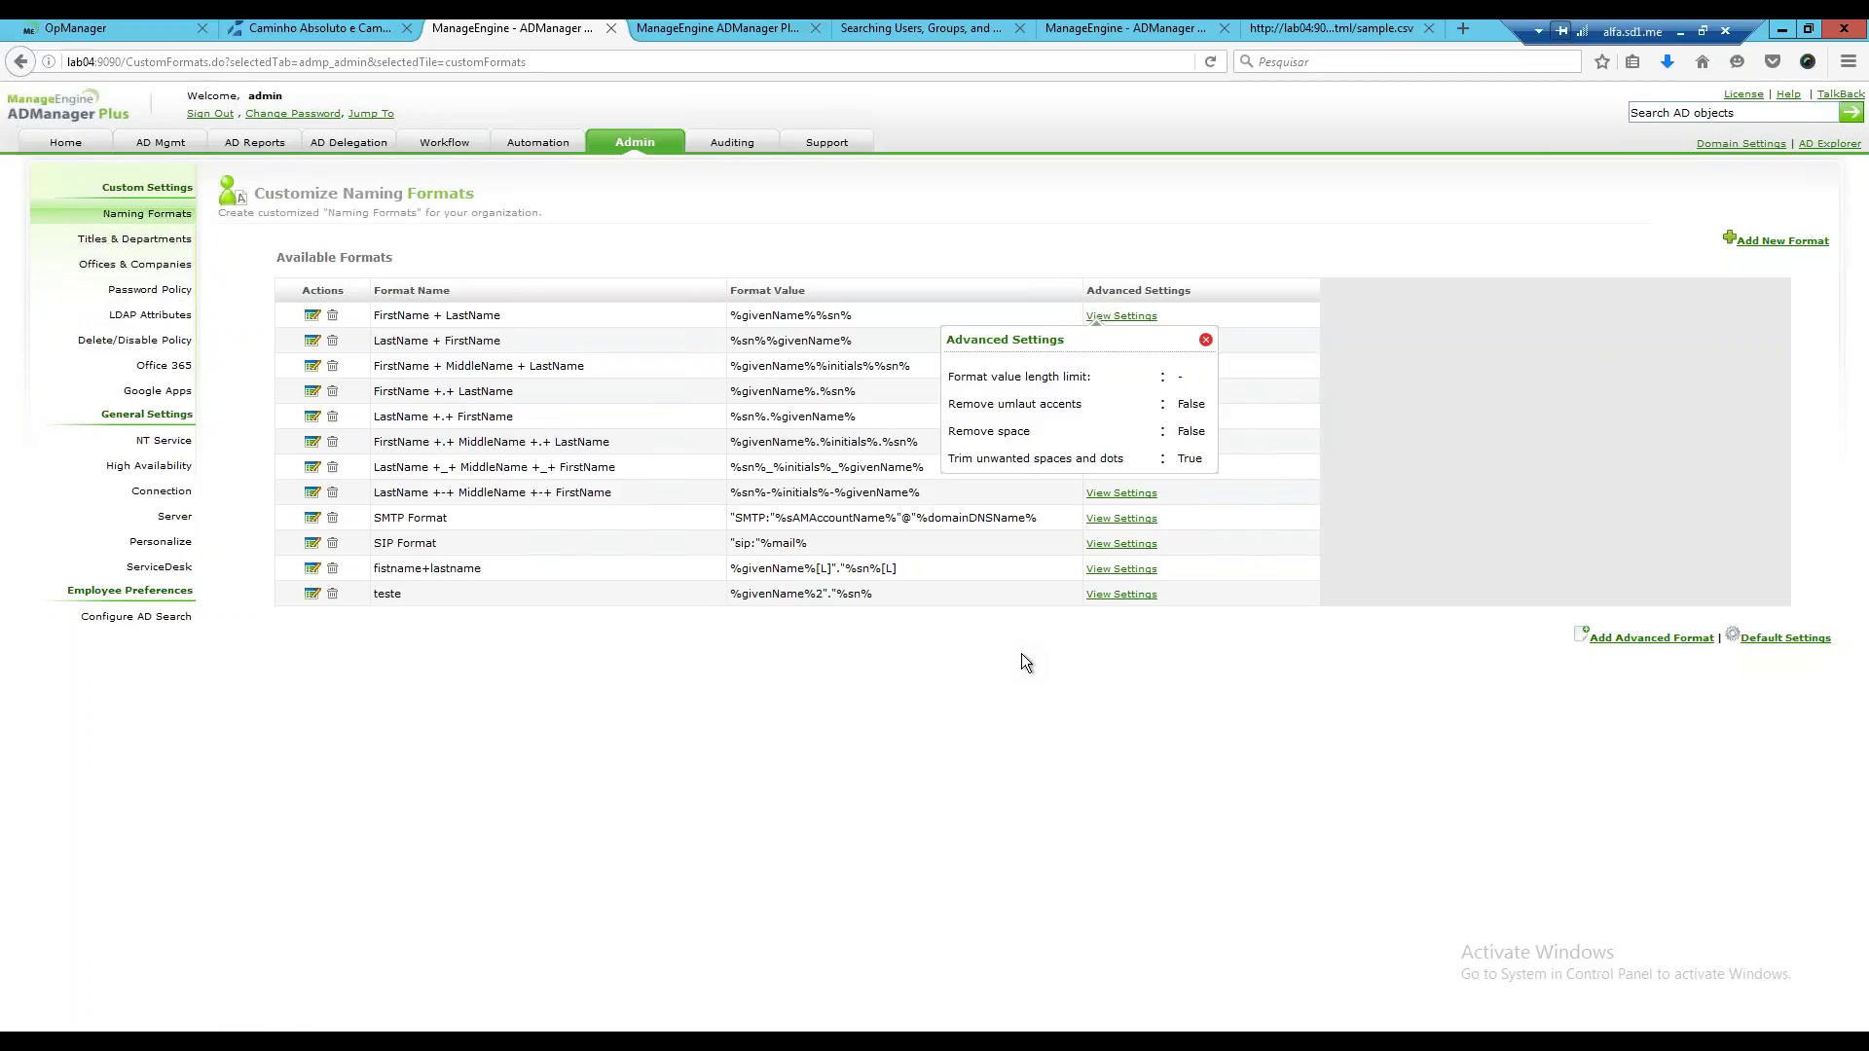
{"action": "left_click", "coordinate": [629, 146]}
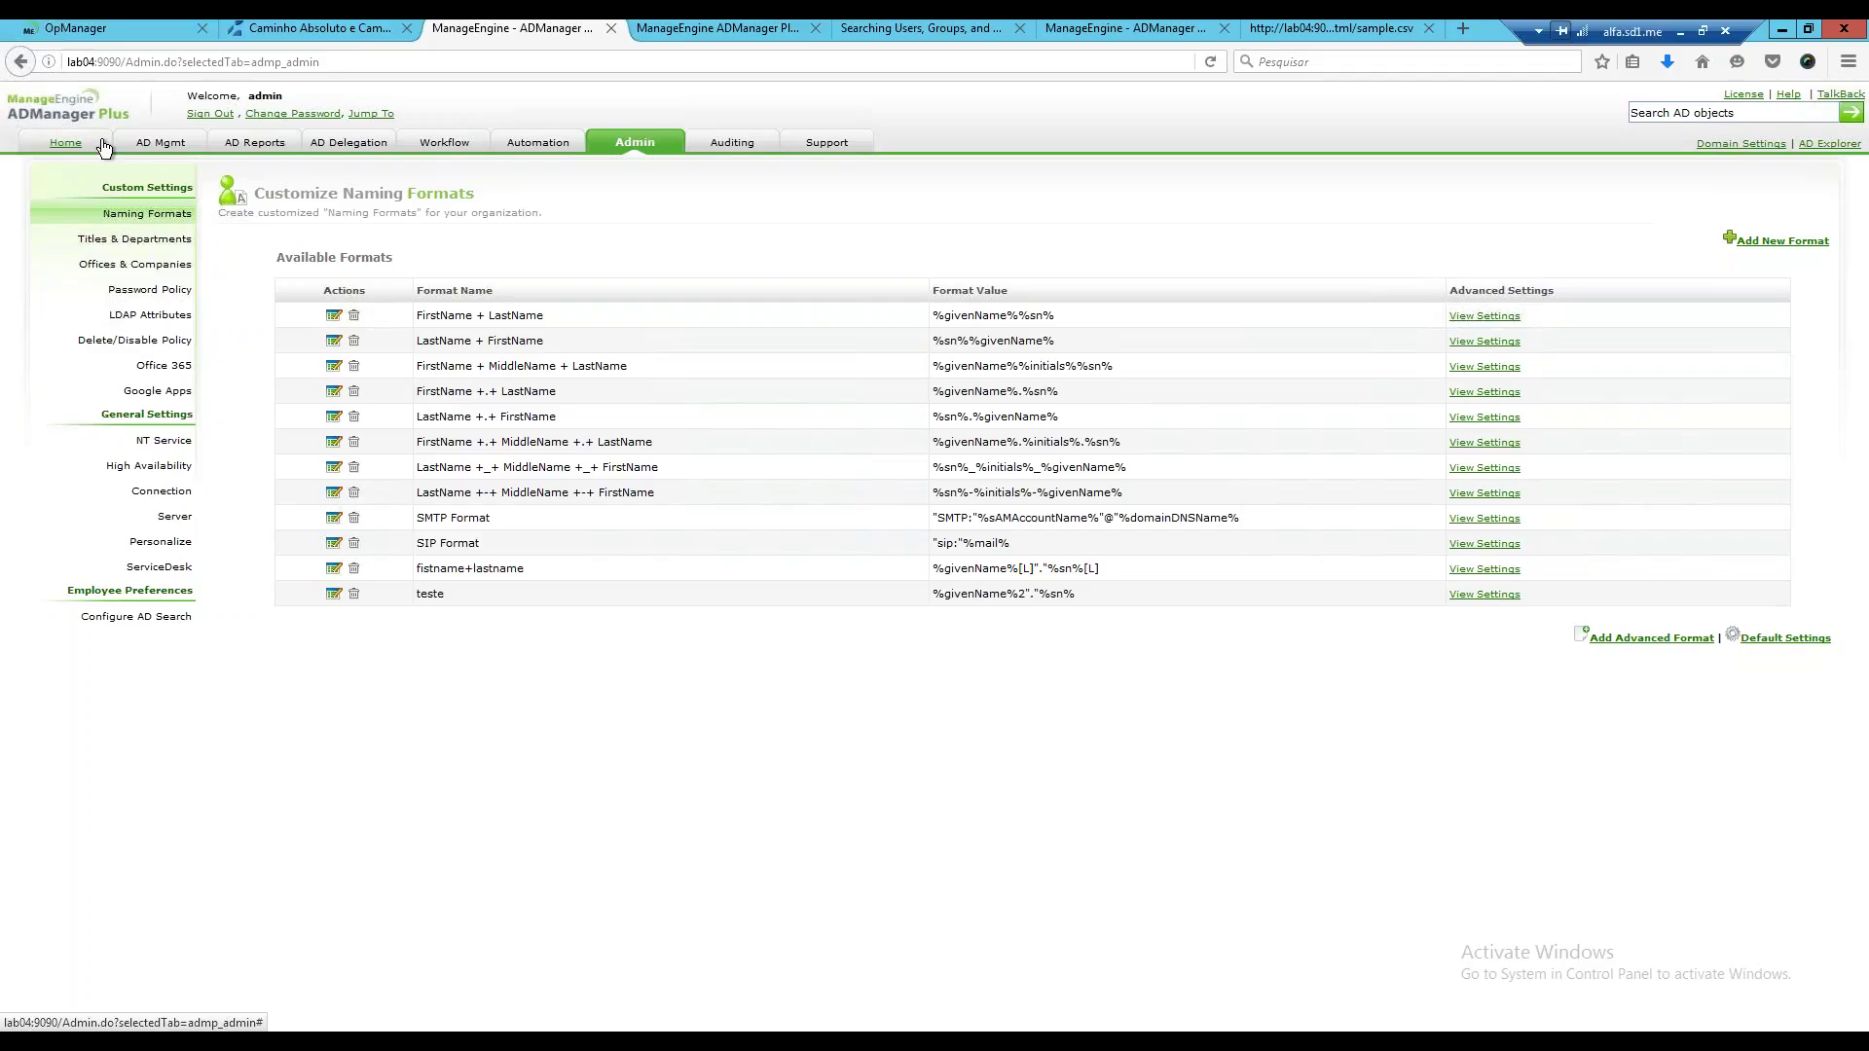
Start another new user creation template, view its Account settings, then switch to the LDAP attributes help tab.
{"action": "left_click", "coordinate": [543, 146]}
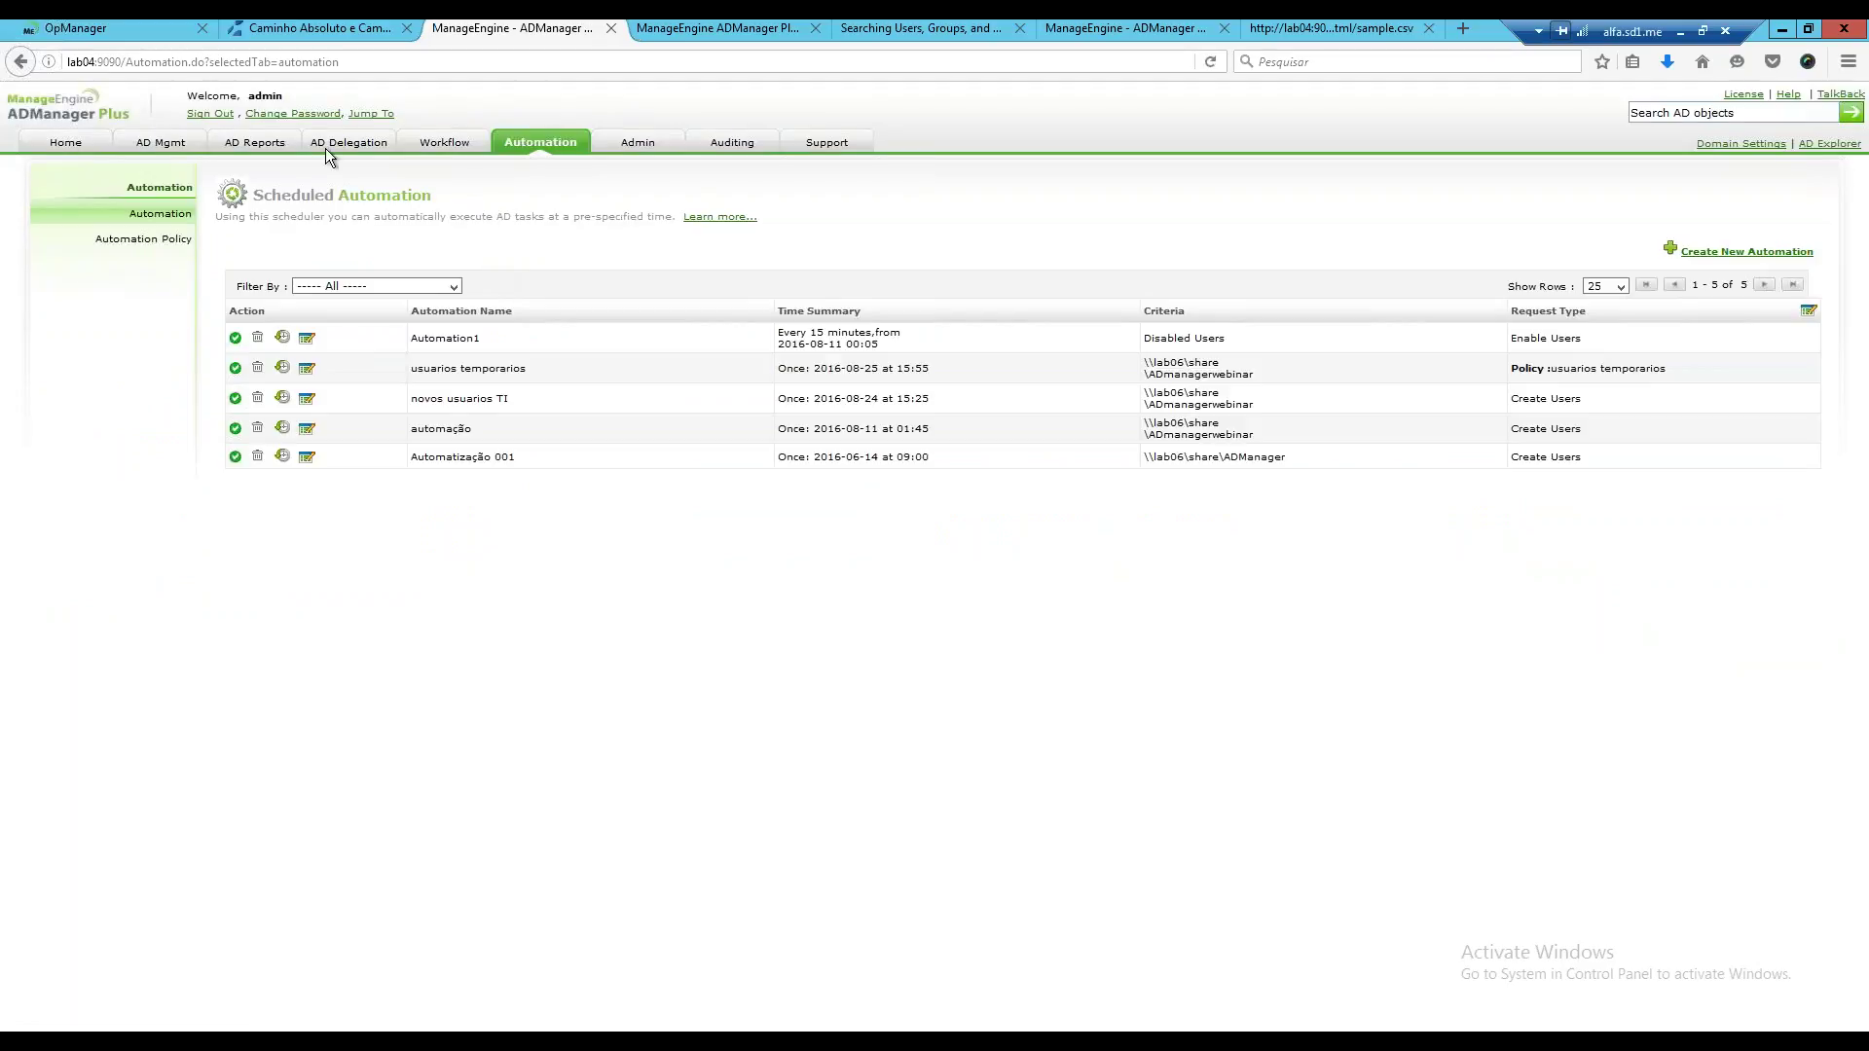
{"action": "left_click", "coordinate": [179, 144]}
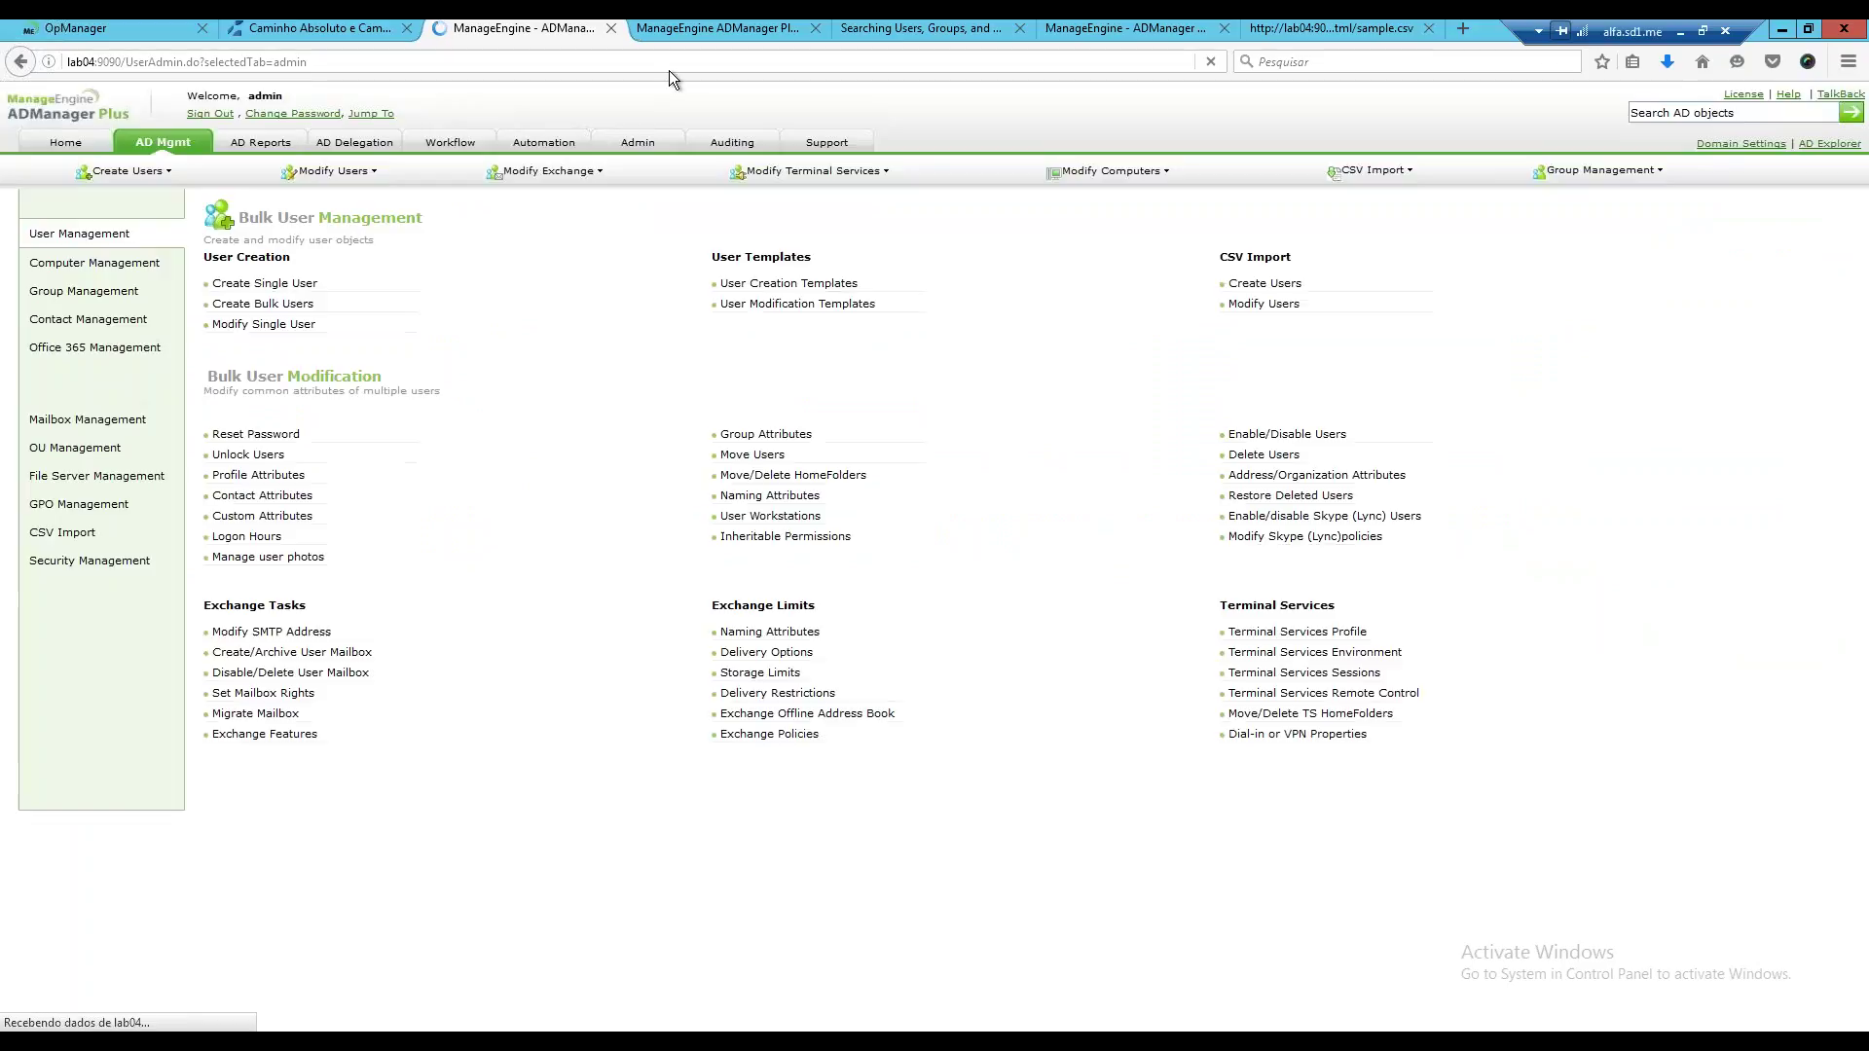
{"action": "left_click", "coordinate": [779, 283]}
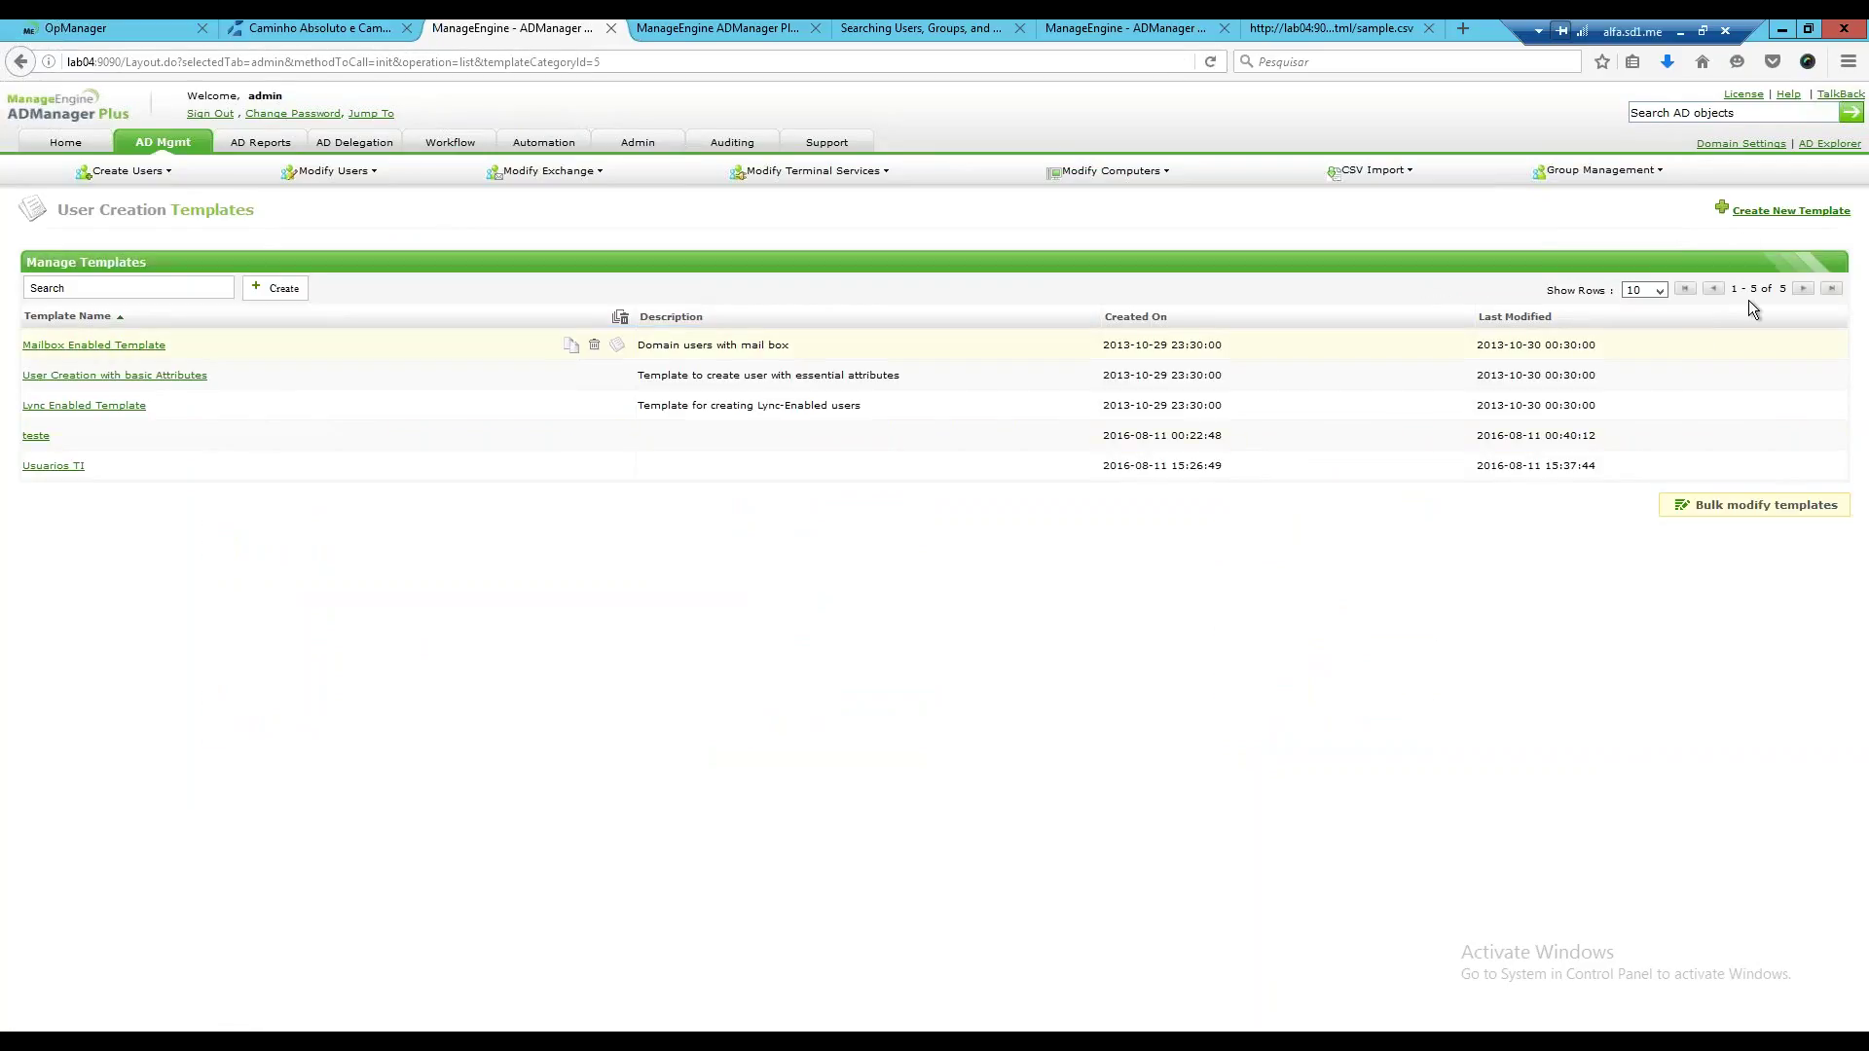
{"action": "left_click", "coordinate": [1752, 212]}
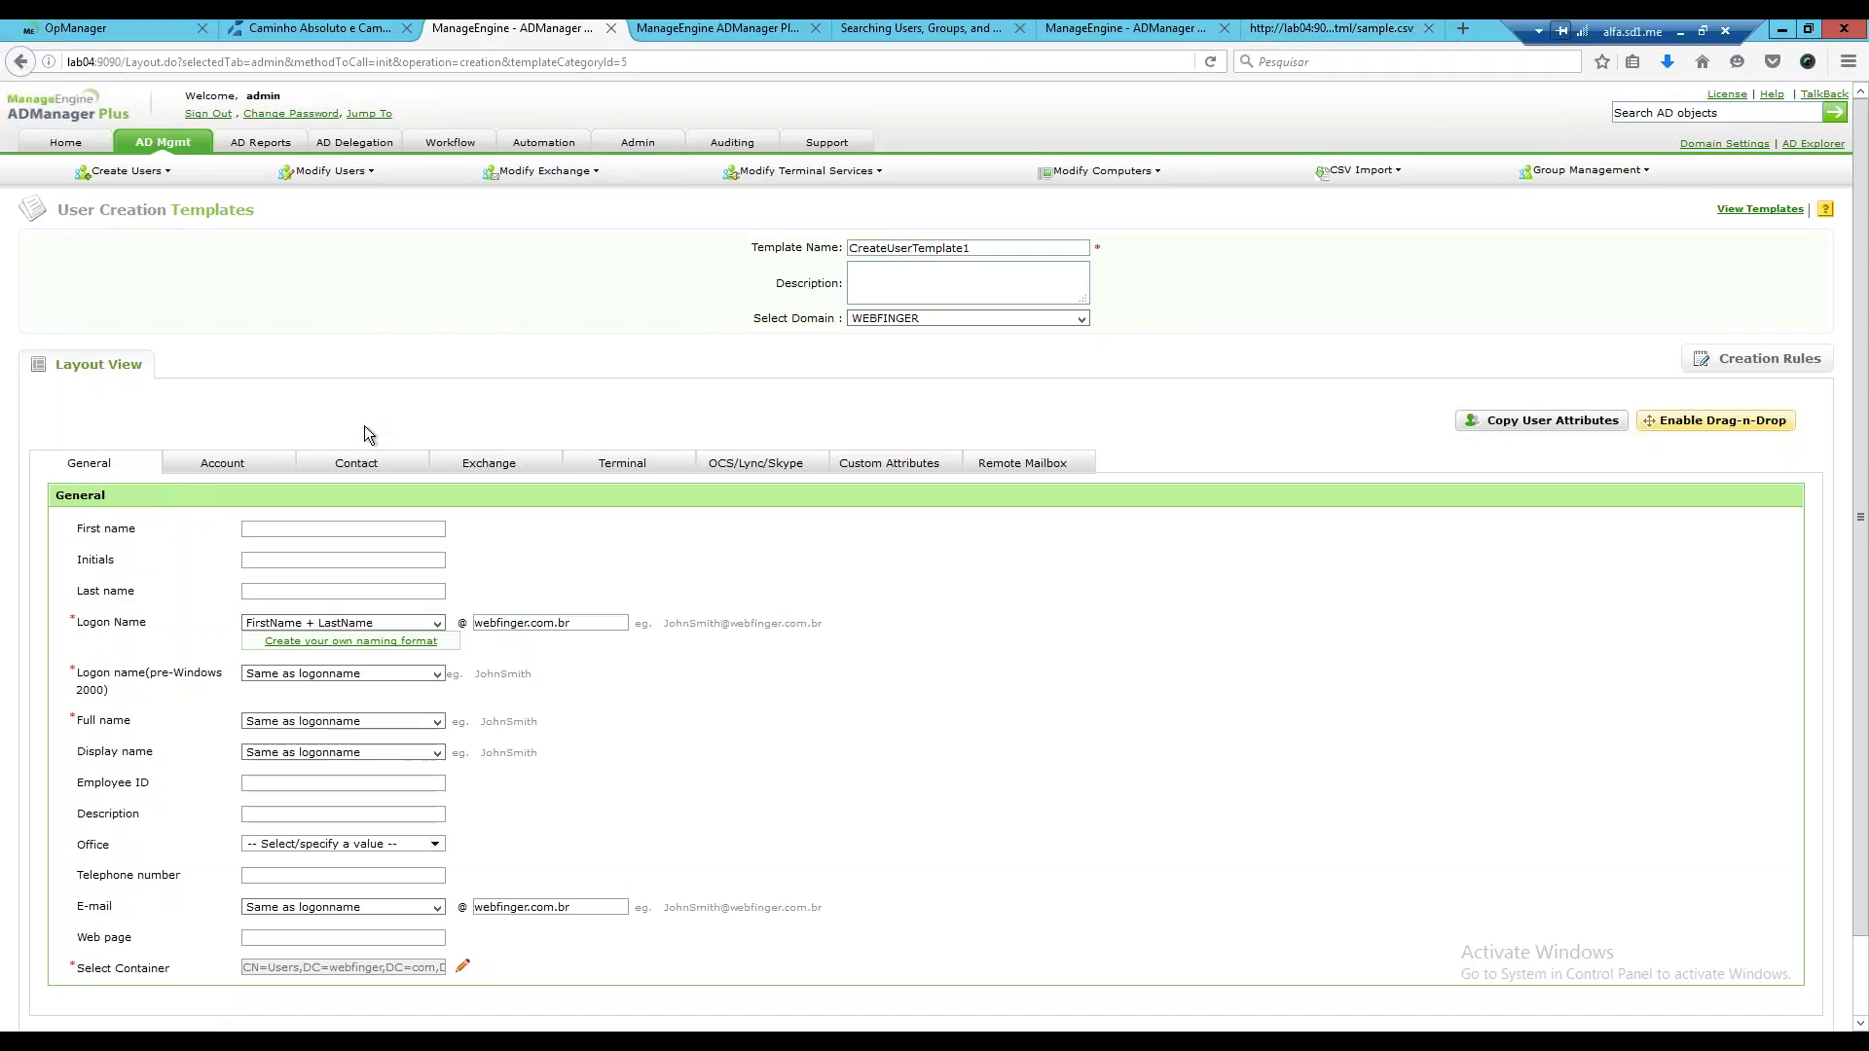
{"action": "left_click", "coordinate": [236, 463]}
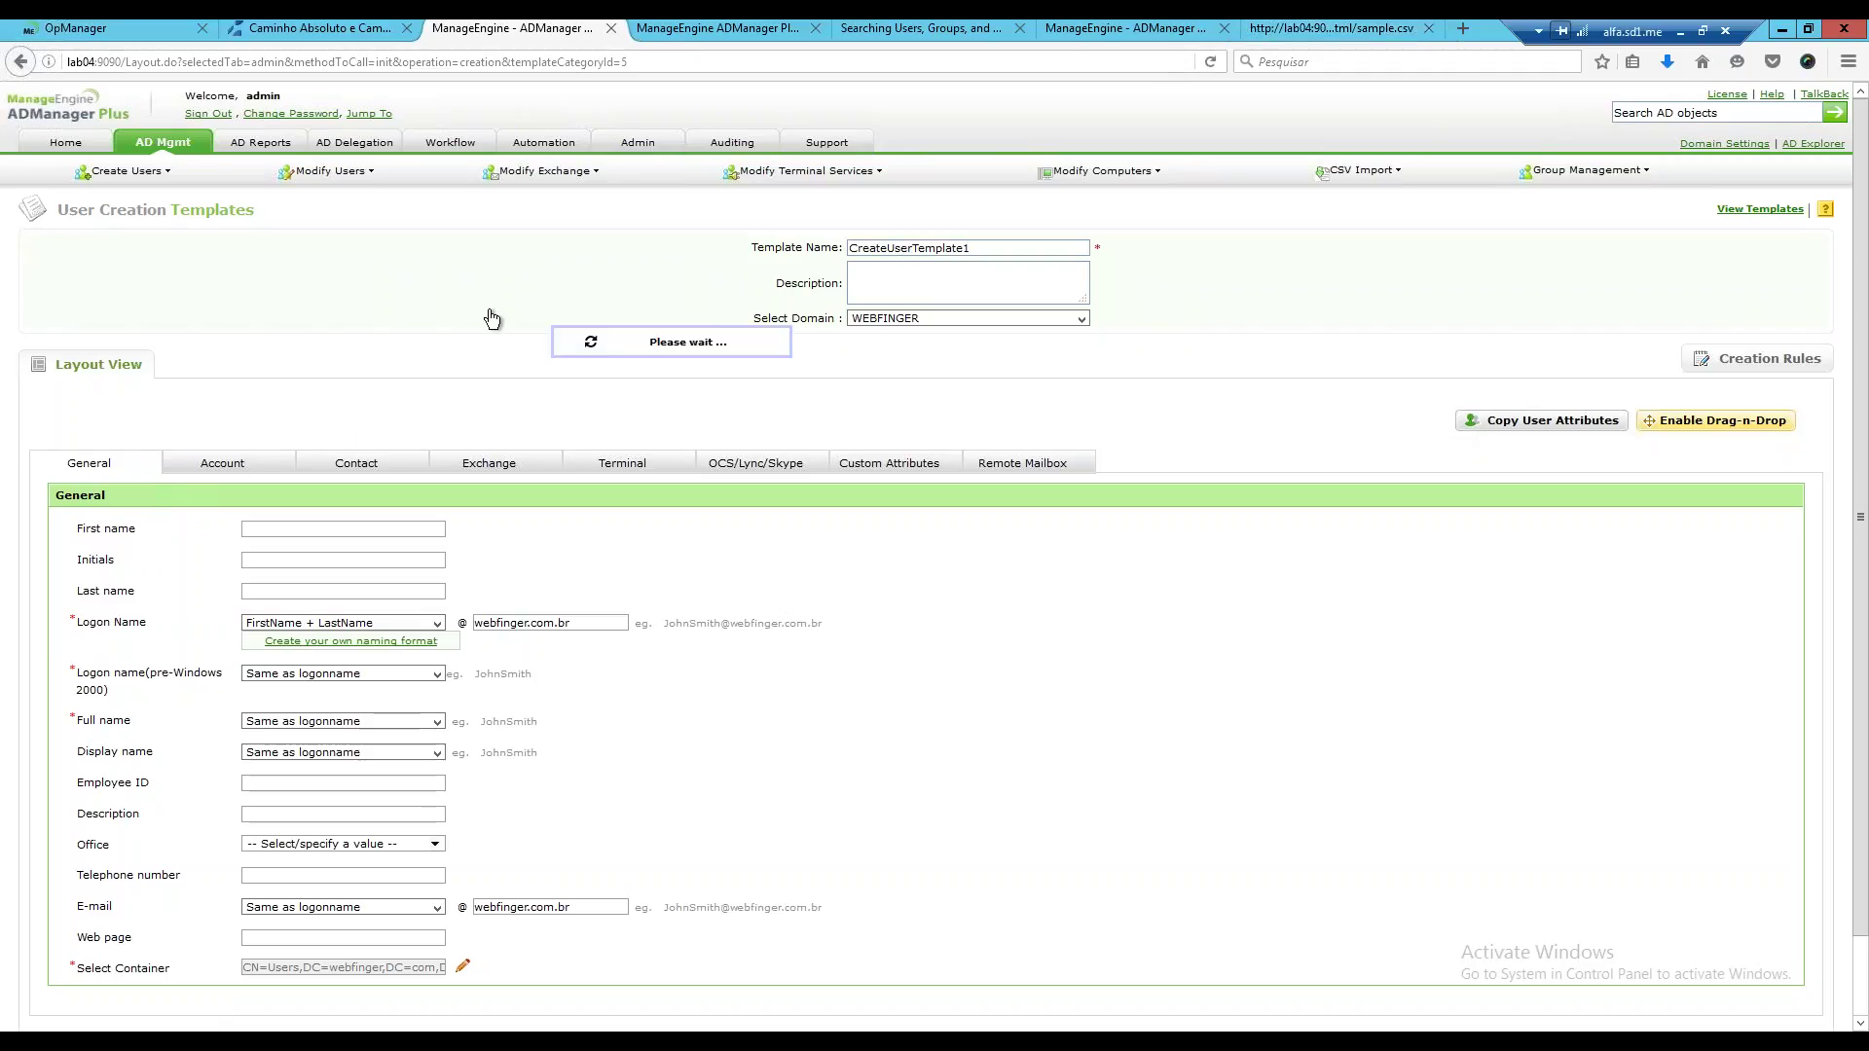
{"action": "left_click", "coordinate": [1096, 27]}
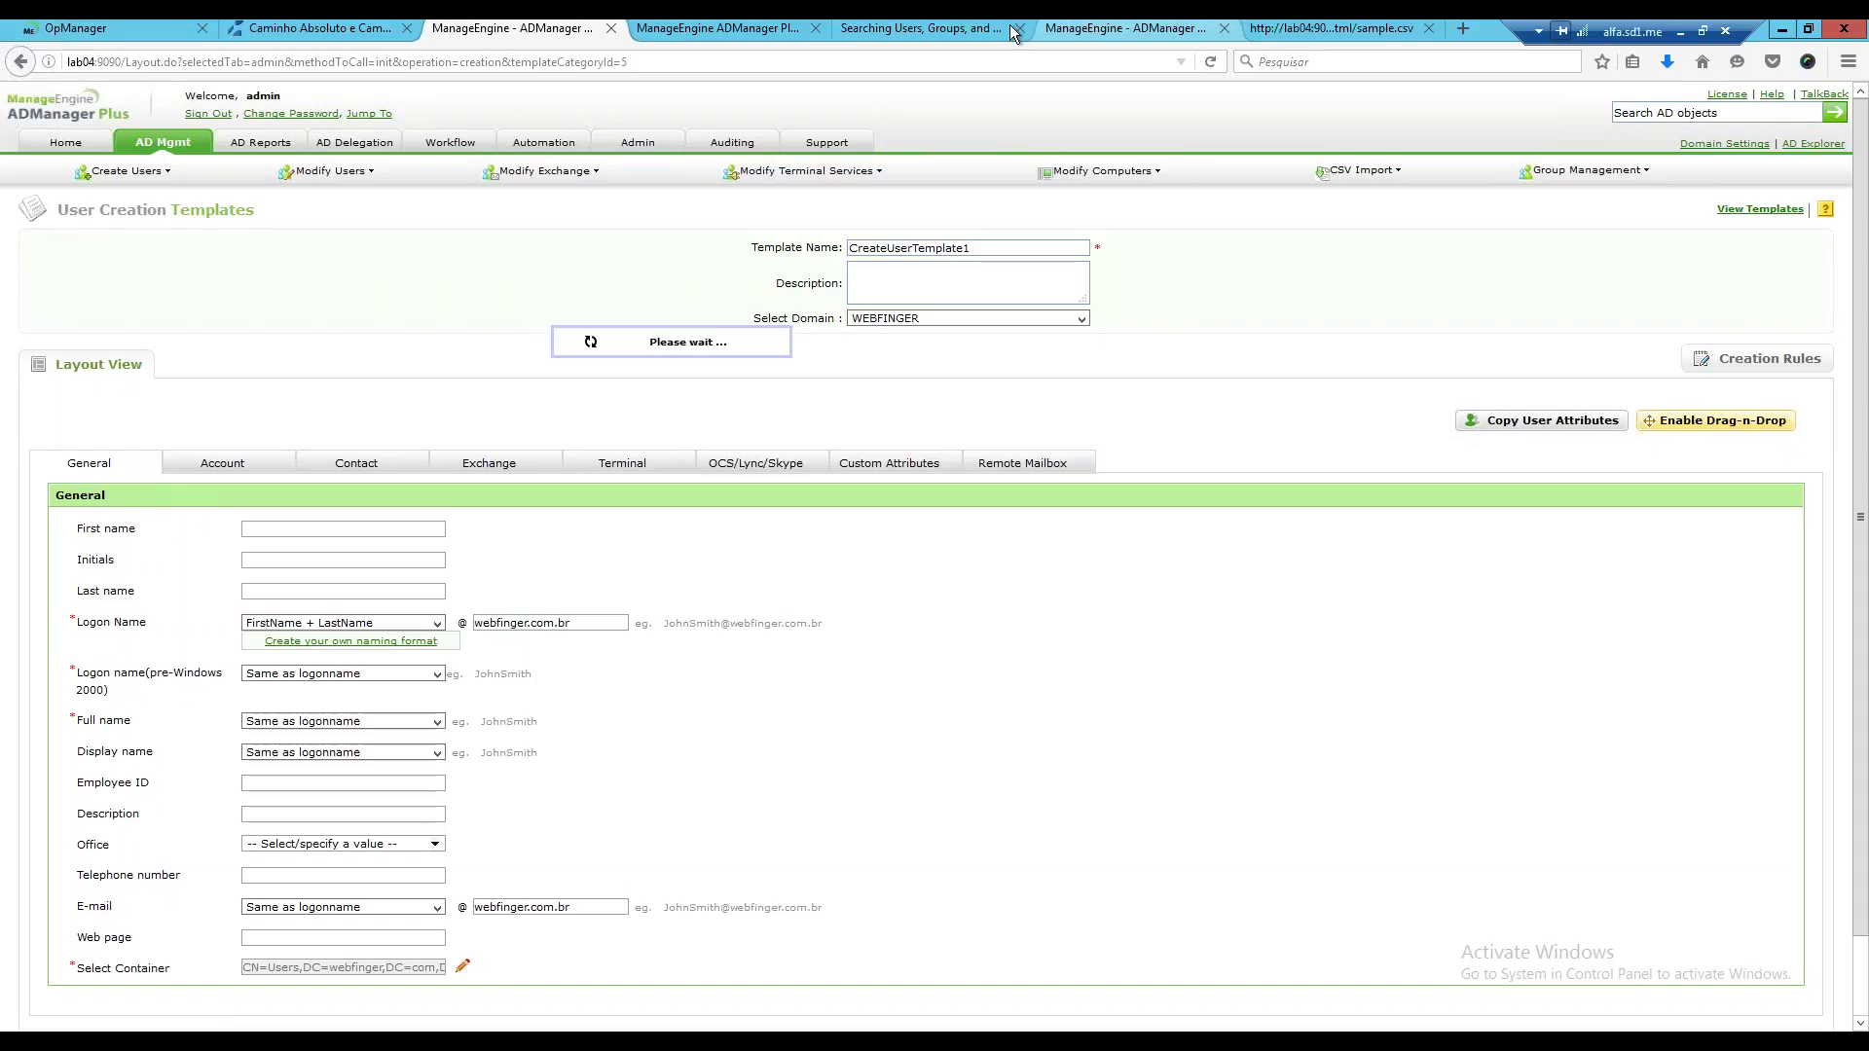
Skim the LDAP attributes reference page, then return to CreateUserTemplate1's account settings.
{"action": "left_click", "coordinate": [926, 27]}
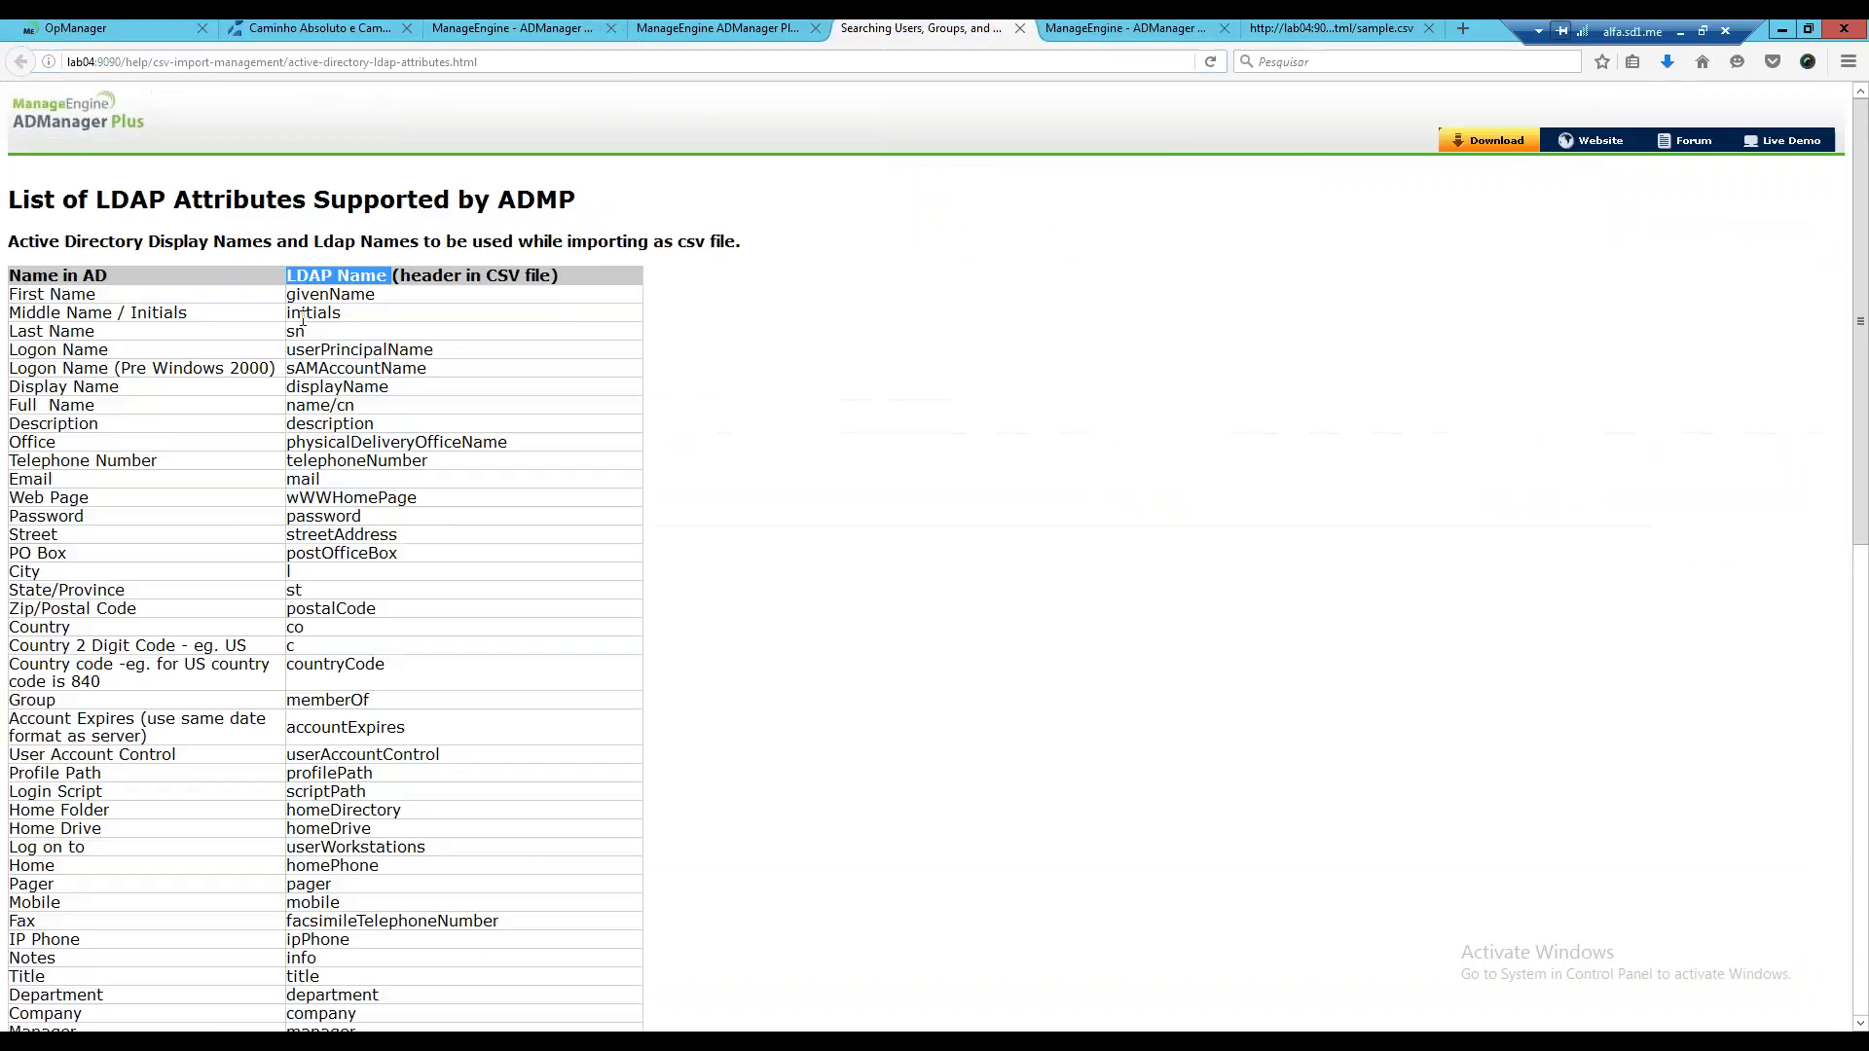
{"action": "scroll", "coordinate": [301, 321], "scroll_direction": "down", "scroll_amount": 1}
{"action": "scroll", "coordinate": [301, 321], "scroll_direction": "down", "scroll_amount": 5}
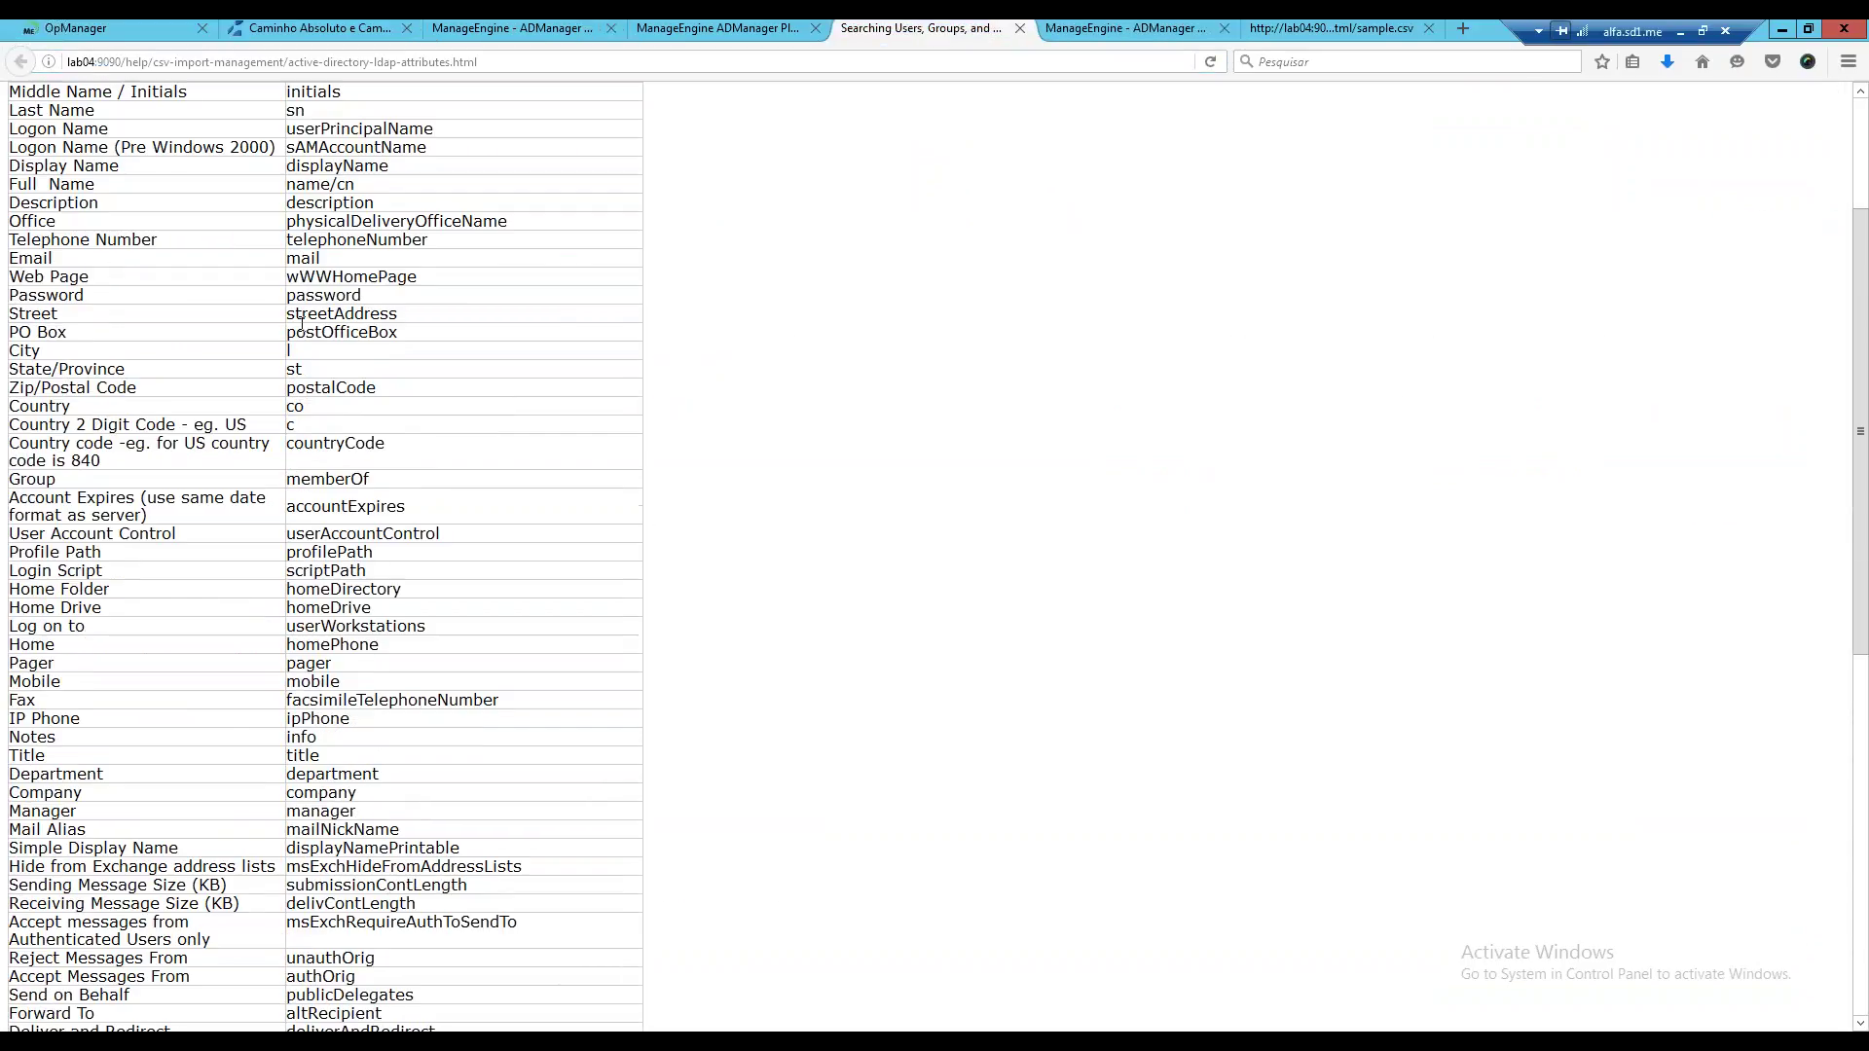
{"action": "scroll", "coordinate": [301, 321], "scroll_direction": "up", "scroll_amount": 6}
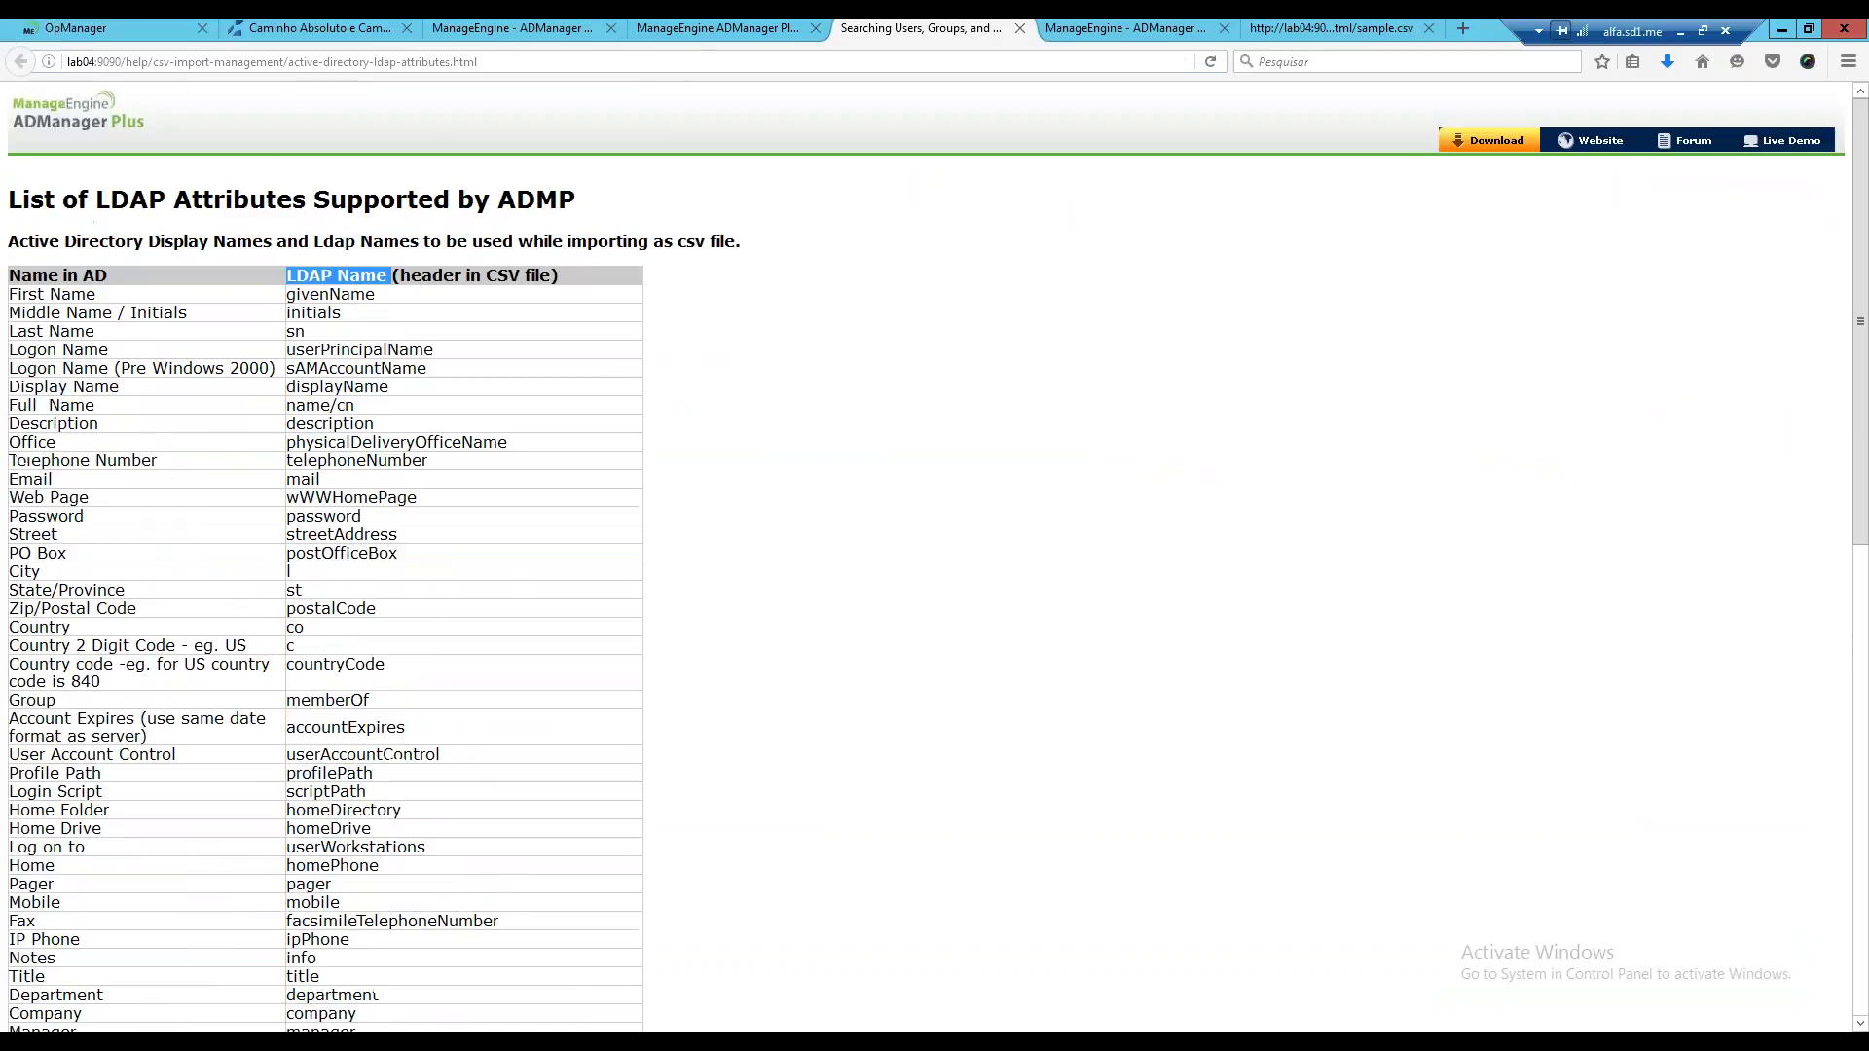
{"action": "left_click", "coordinate": [563, 28]}
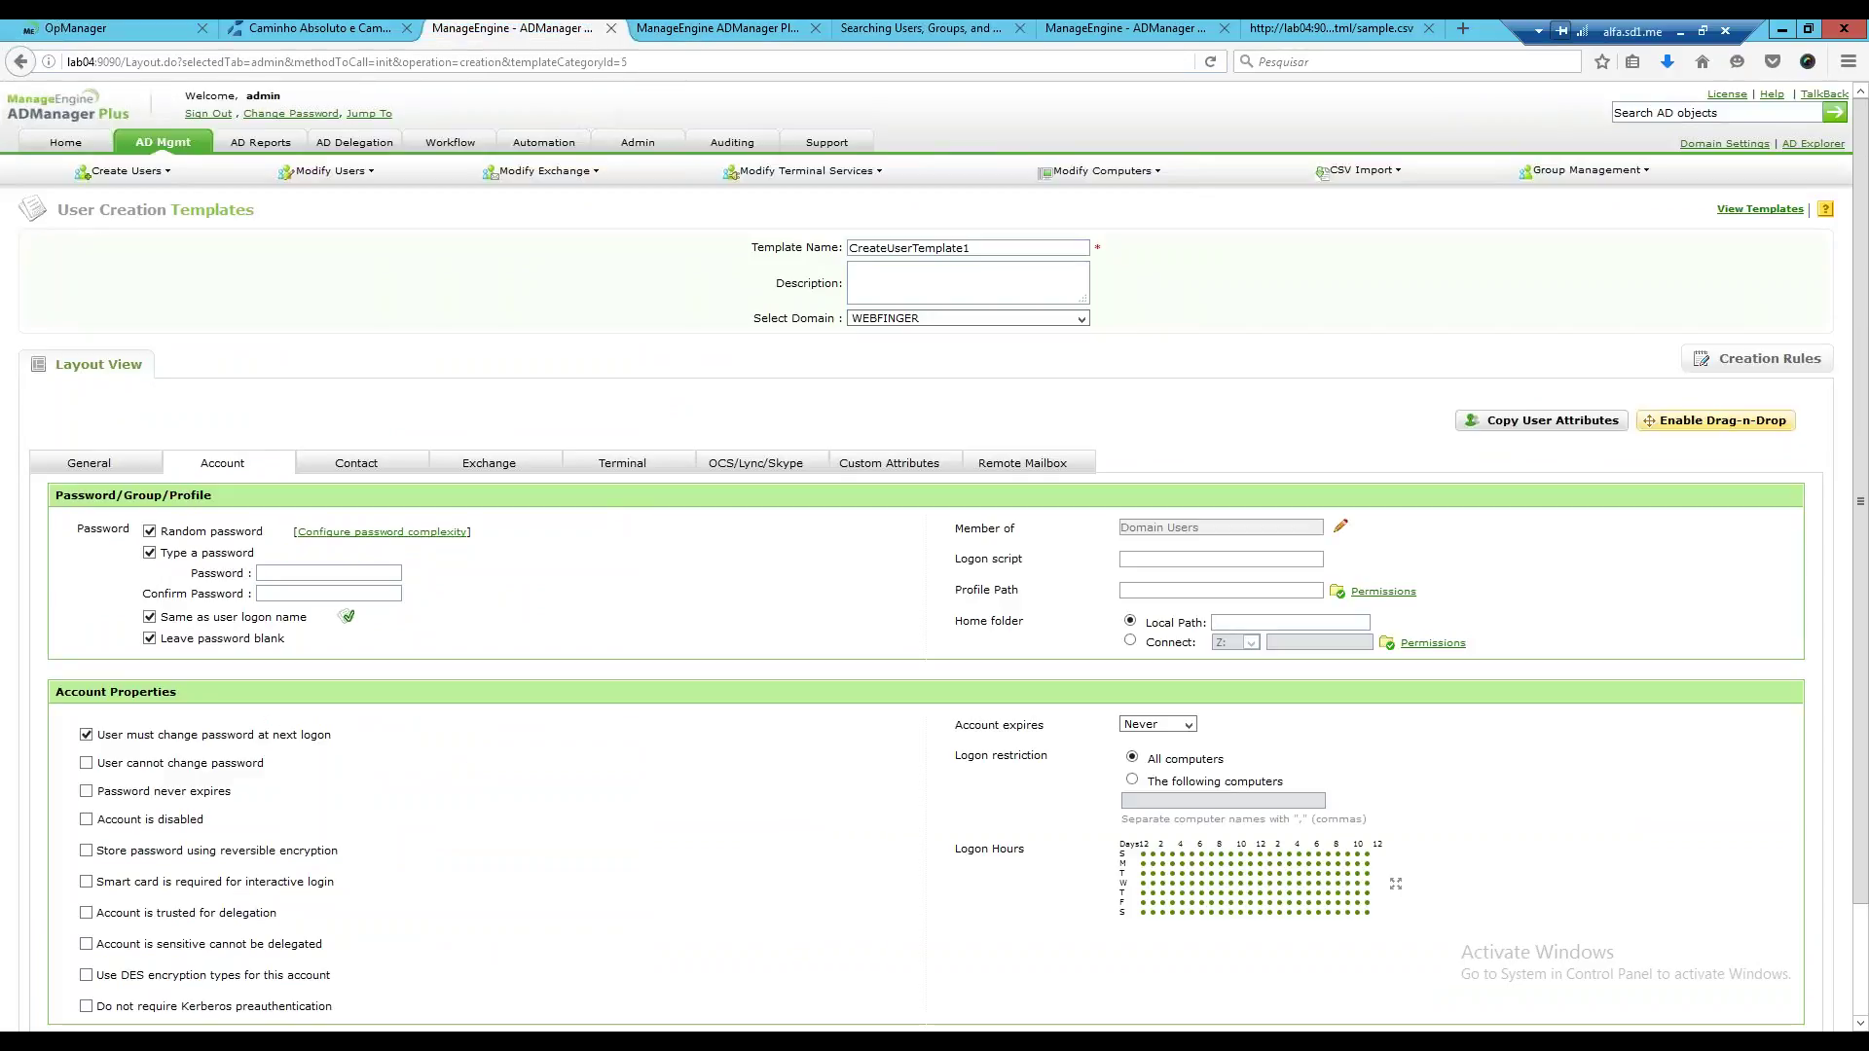
Review CreateUserTemplate1's fields and description, then show its Exchange settings with No Mail selected.
{"action": "scroll", "coordinate": [934, 584], "scroll_direction": "down", "scroll_amount": 2}
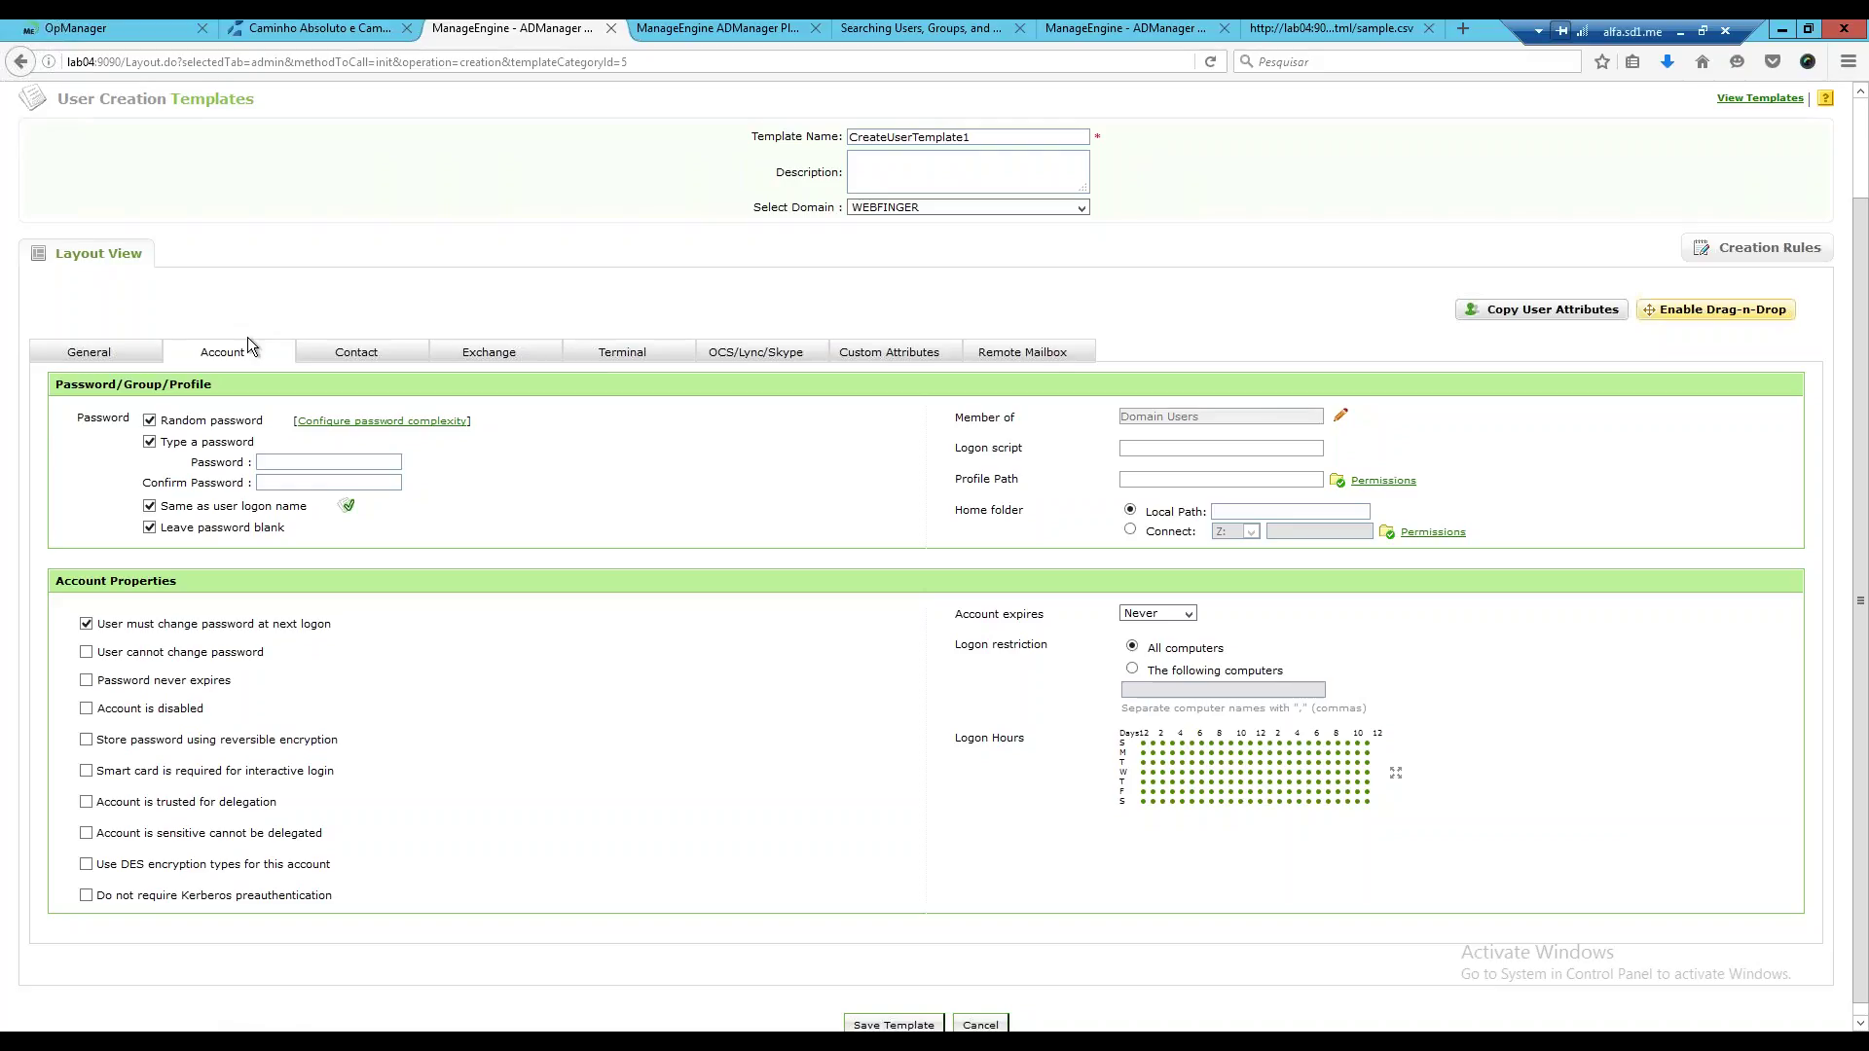
{"action": "scroll", "coordinate": [247, 337], "scroll_direction": "up", "scroll_amount": 2}
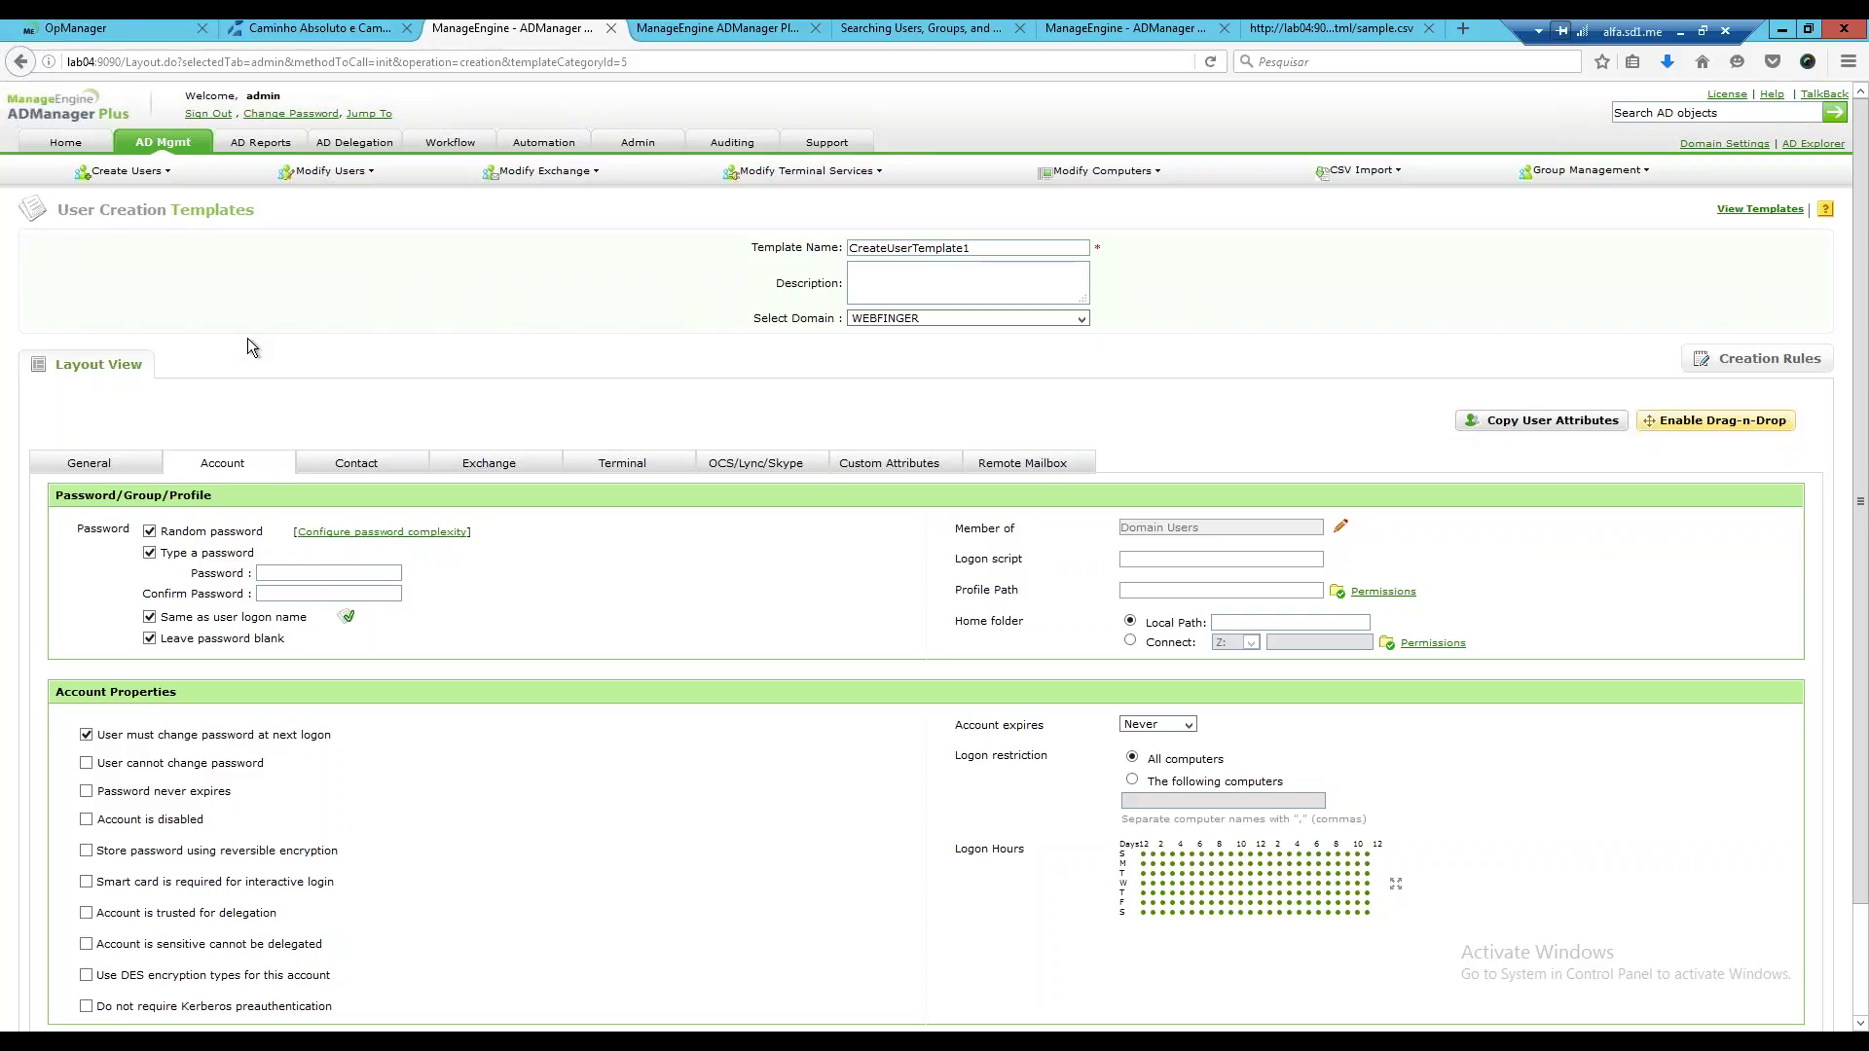
{"action": "mouse_move", "coordinate": [327, 176]}
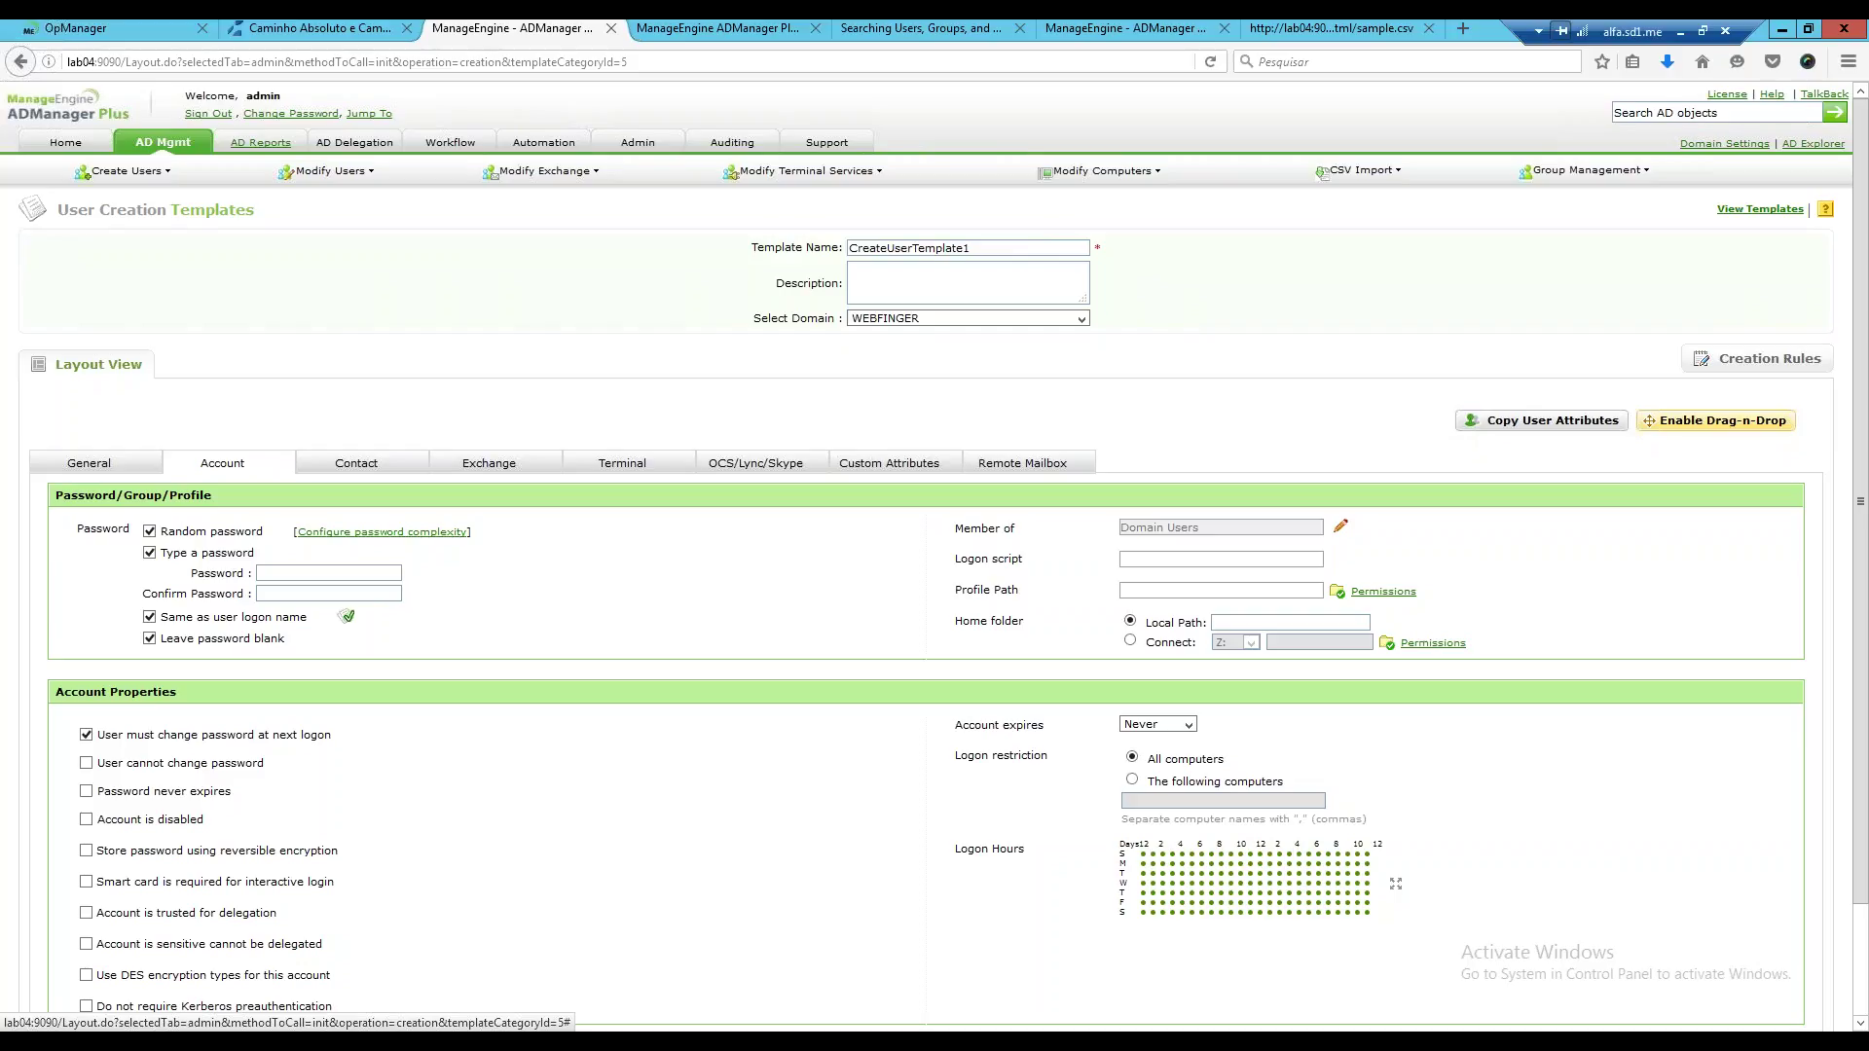
{"action": "left_click", "coordinate": [968, 283]}
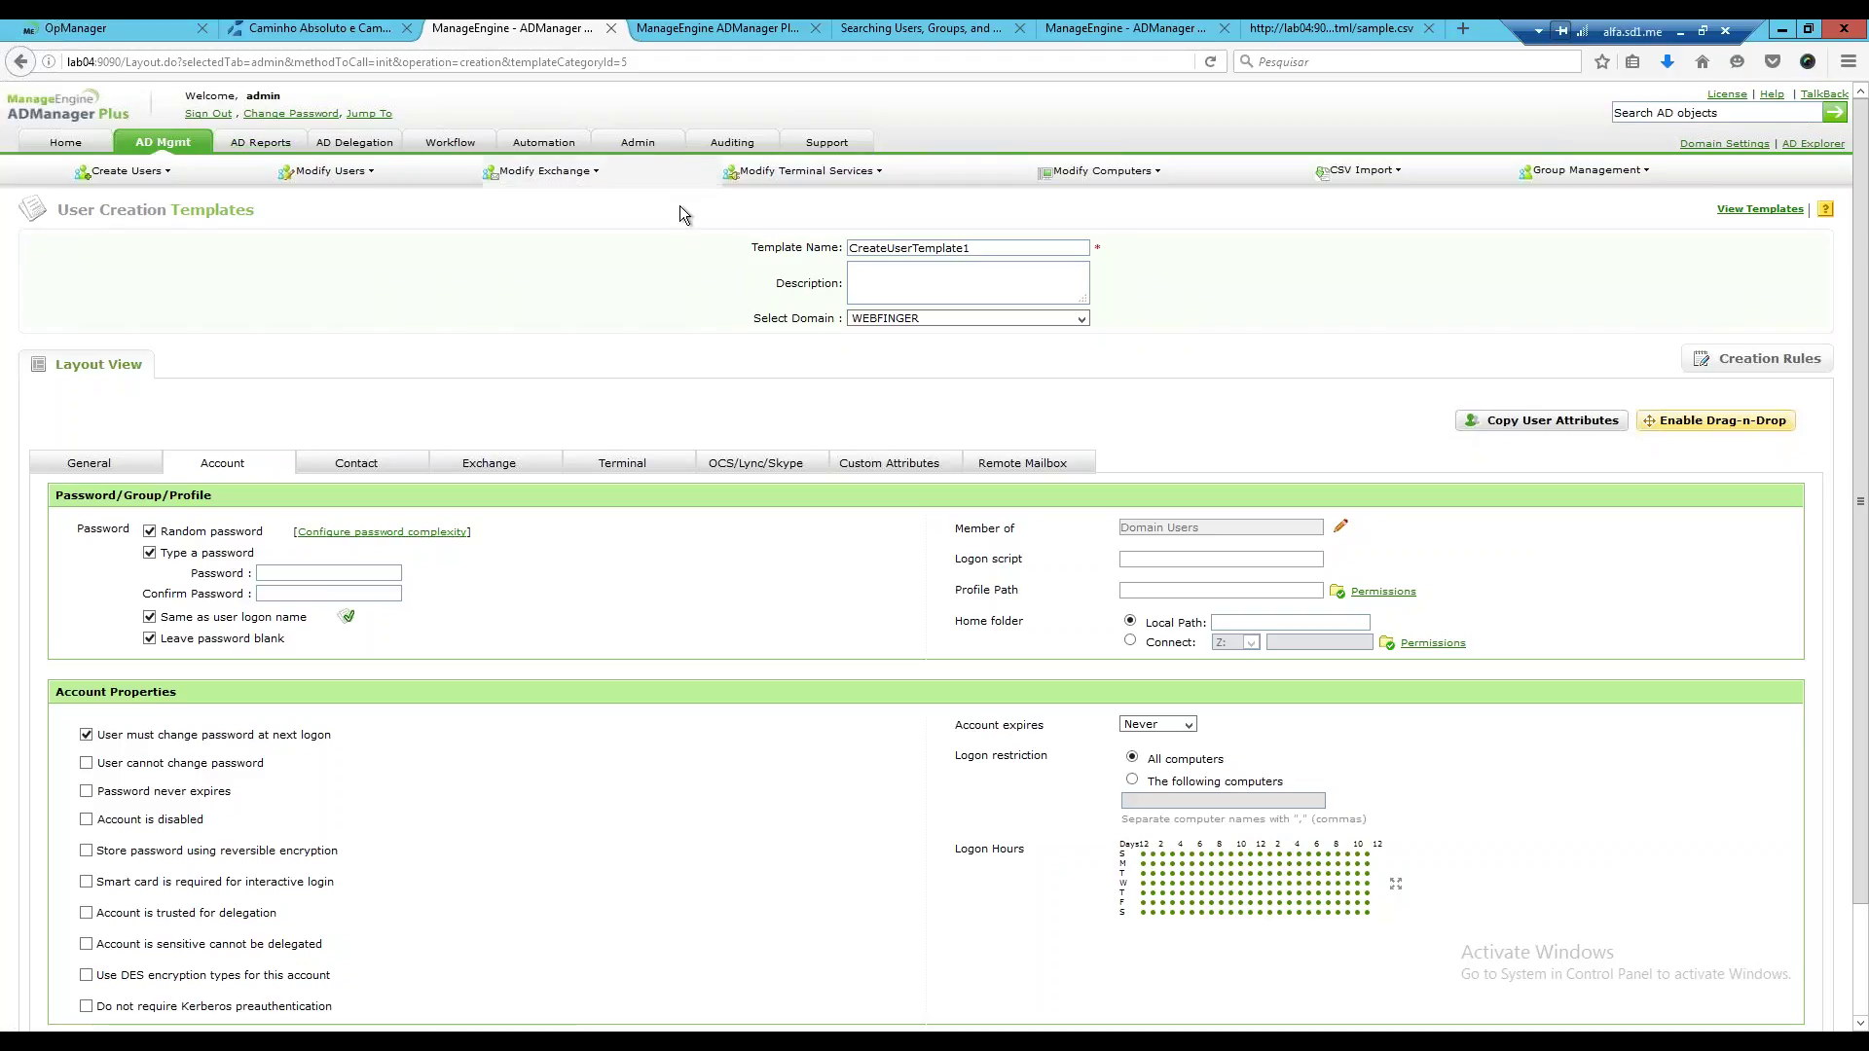
{"action": "mouse_move", "coordinate": [679, 208]}
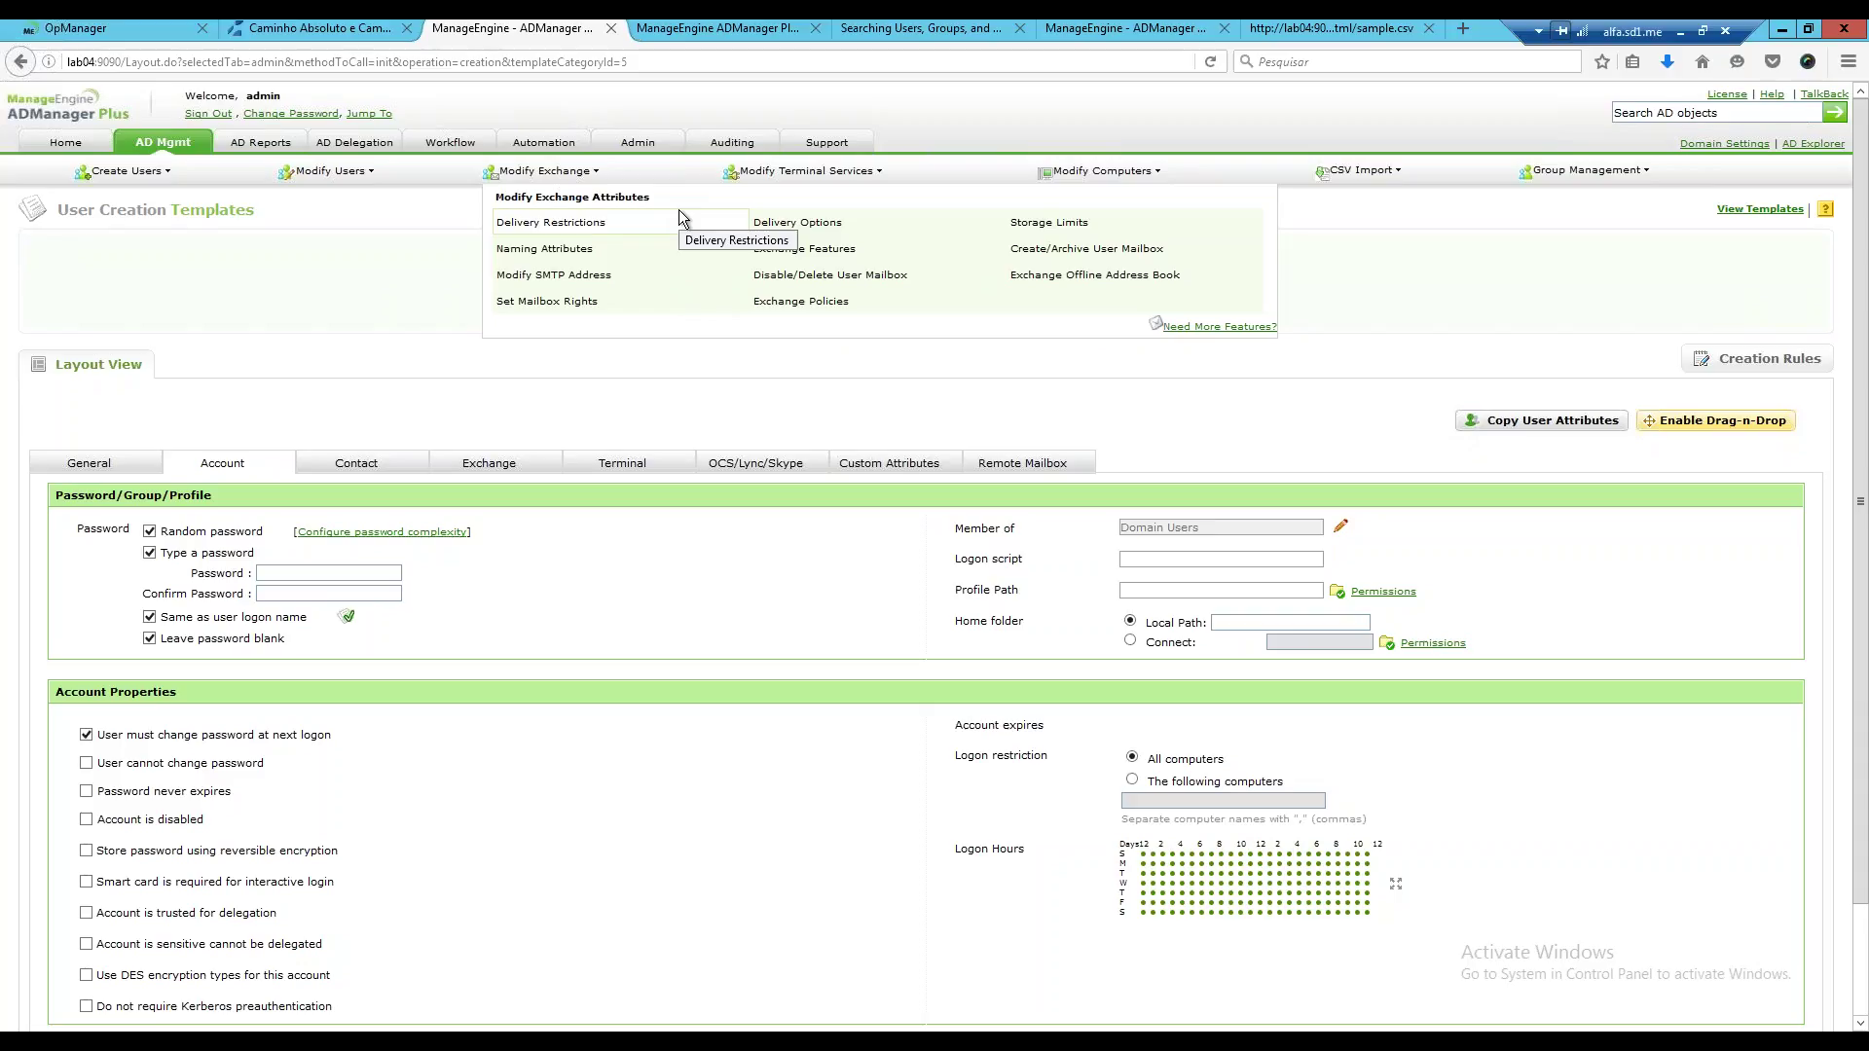
{"action": "left_click", "coordinate": [505, 475]}
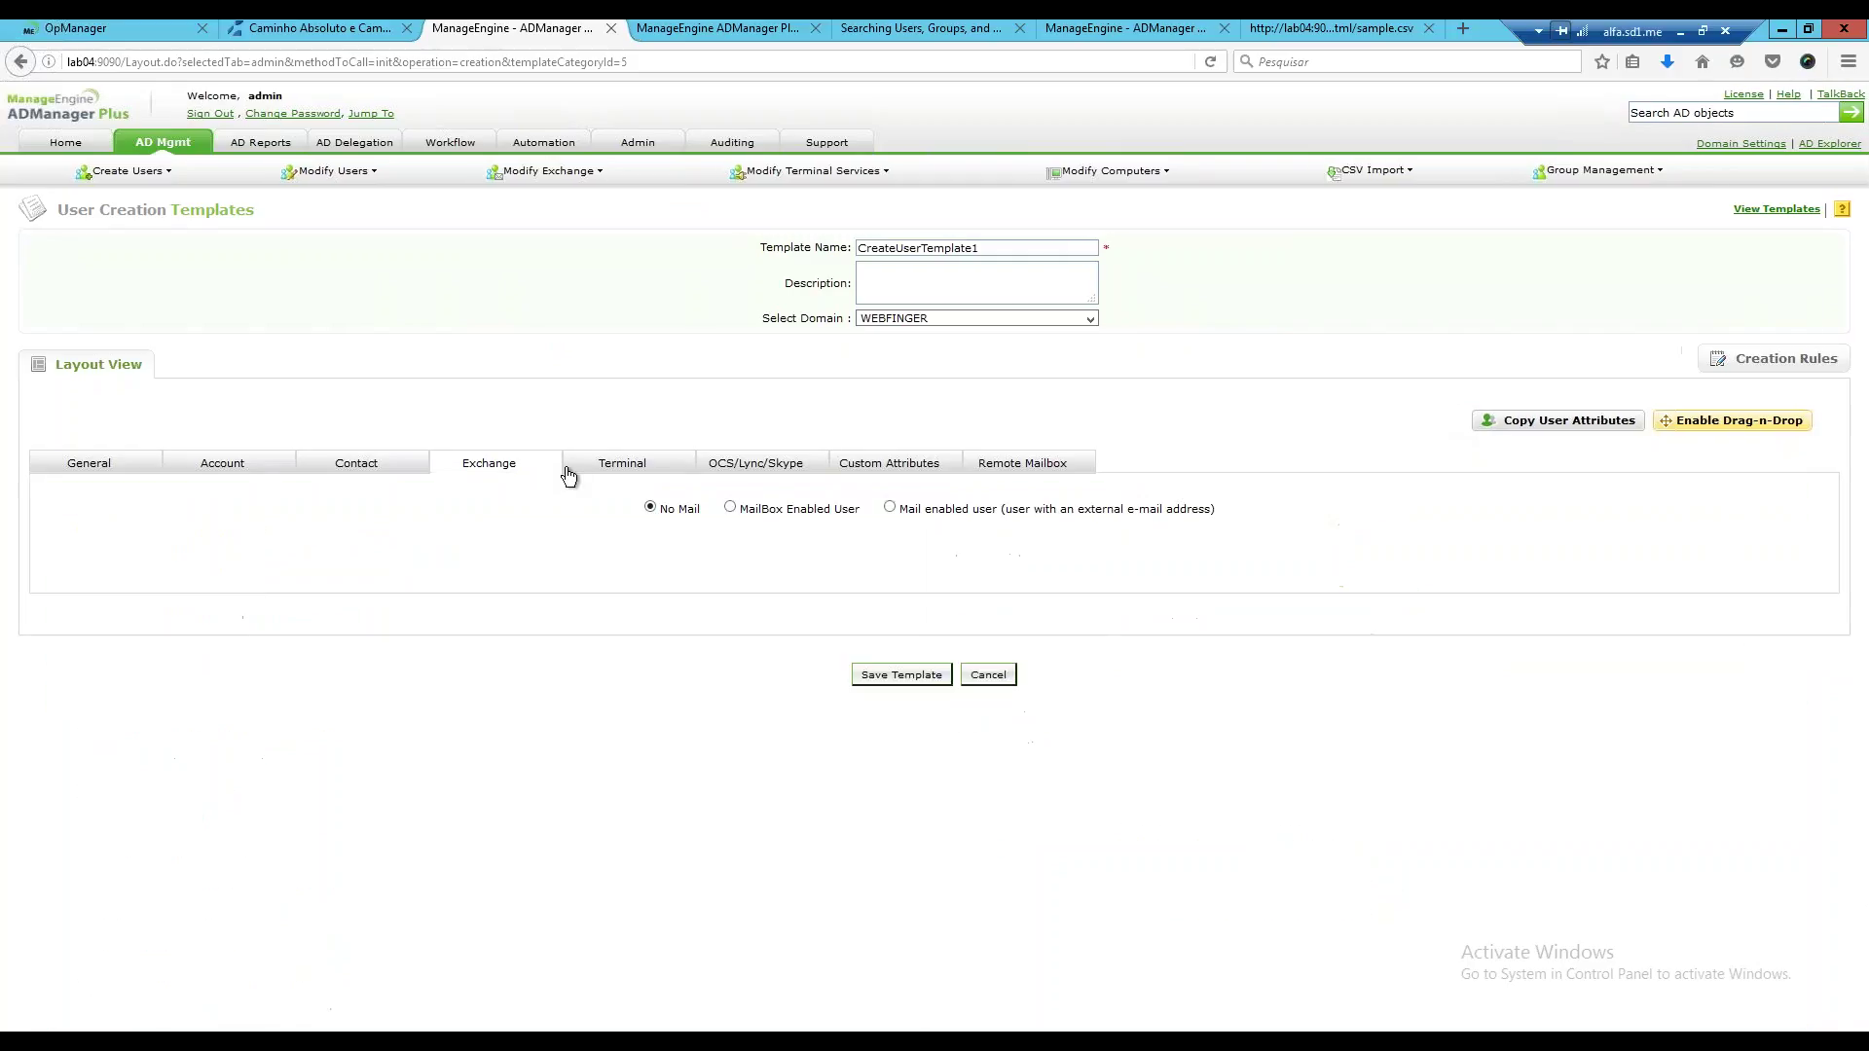
{"action": "left_click", "coordinate": [730, 508]}
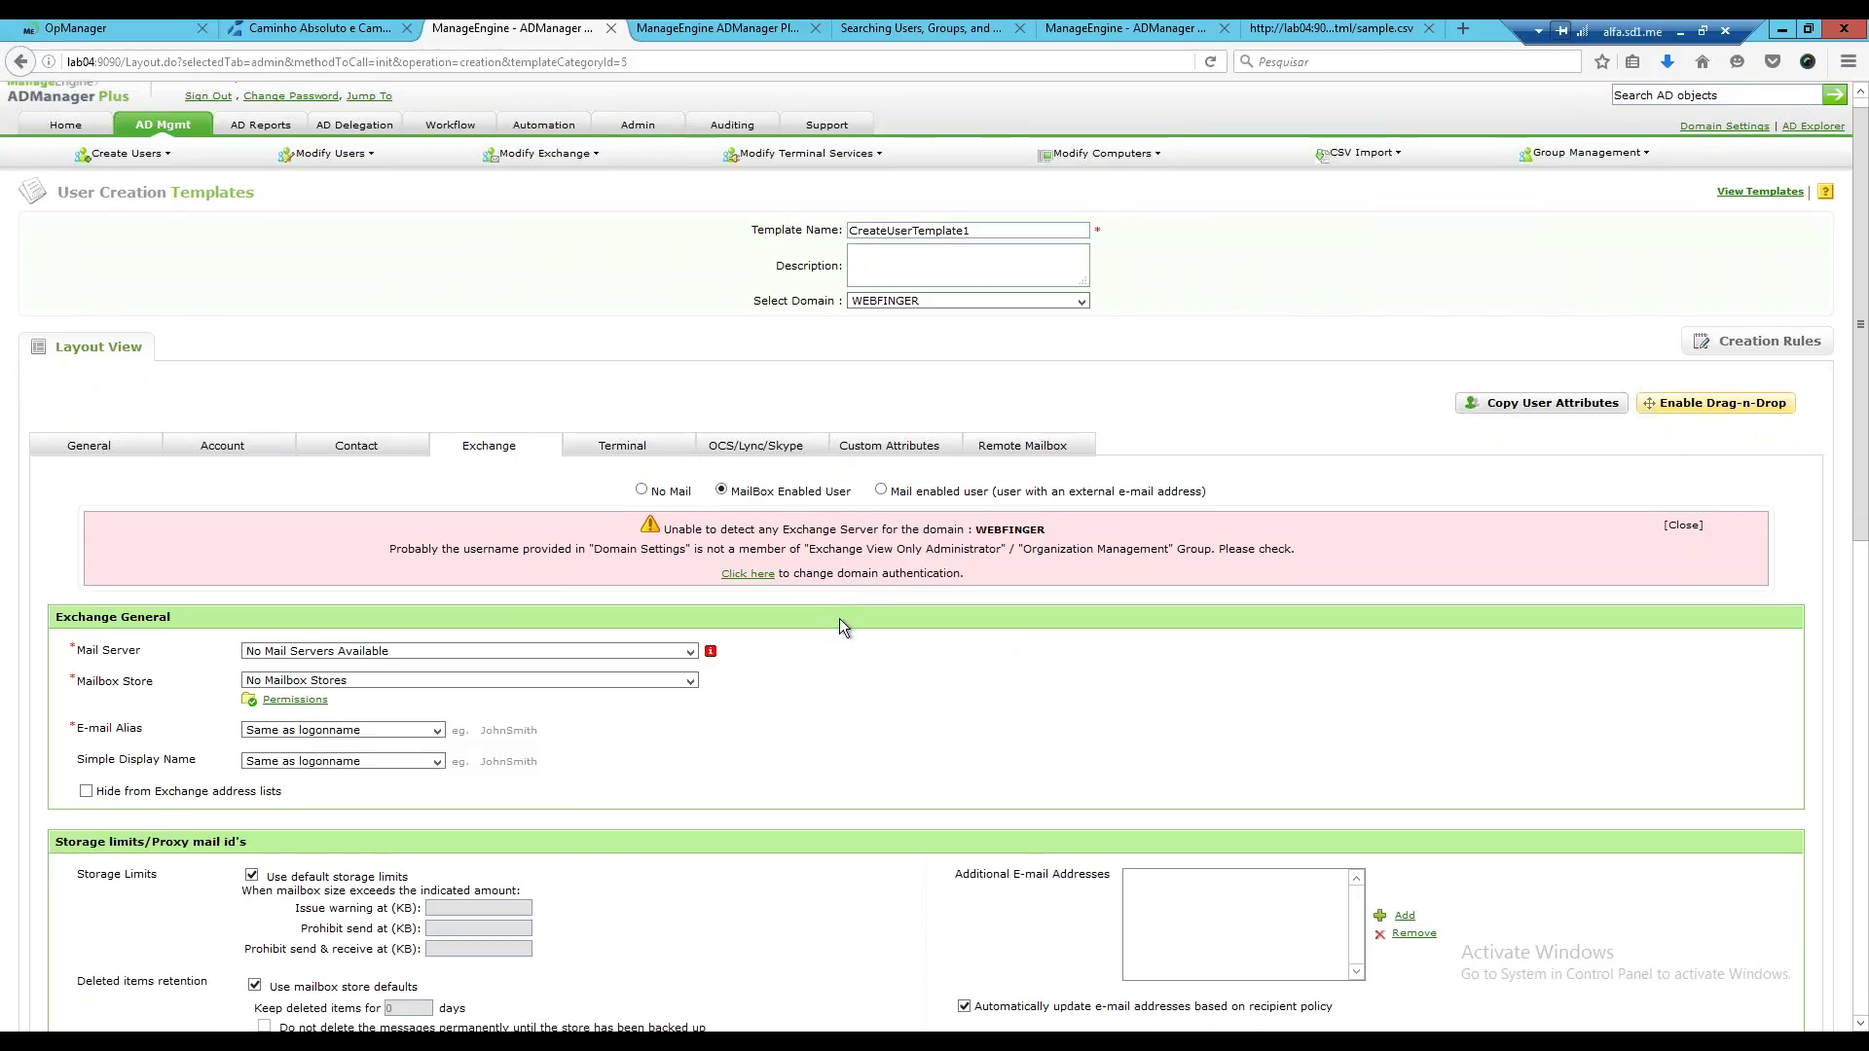
{"action": "scroll", "coordinate": [839, 619], "scroll_direction": "down", "scroll_amount": 5}
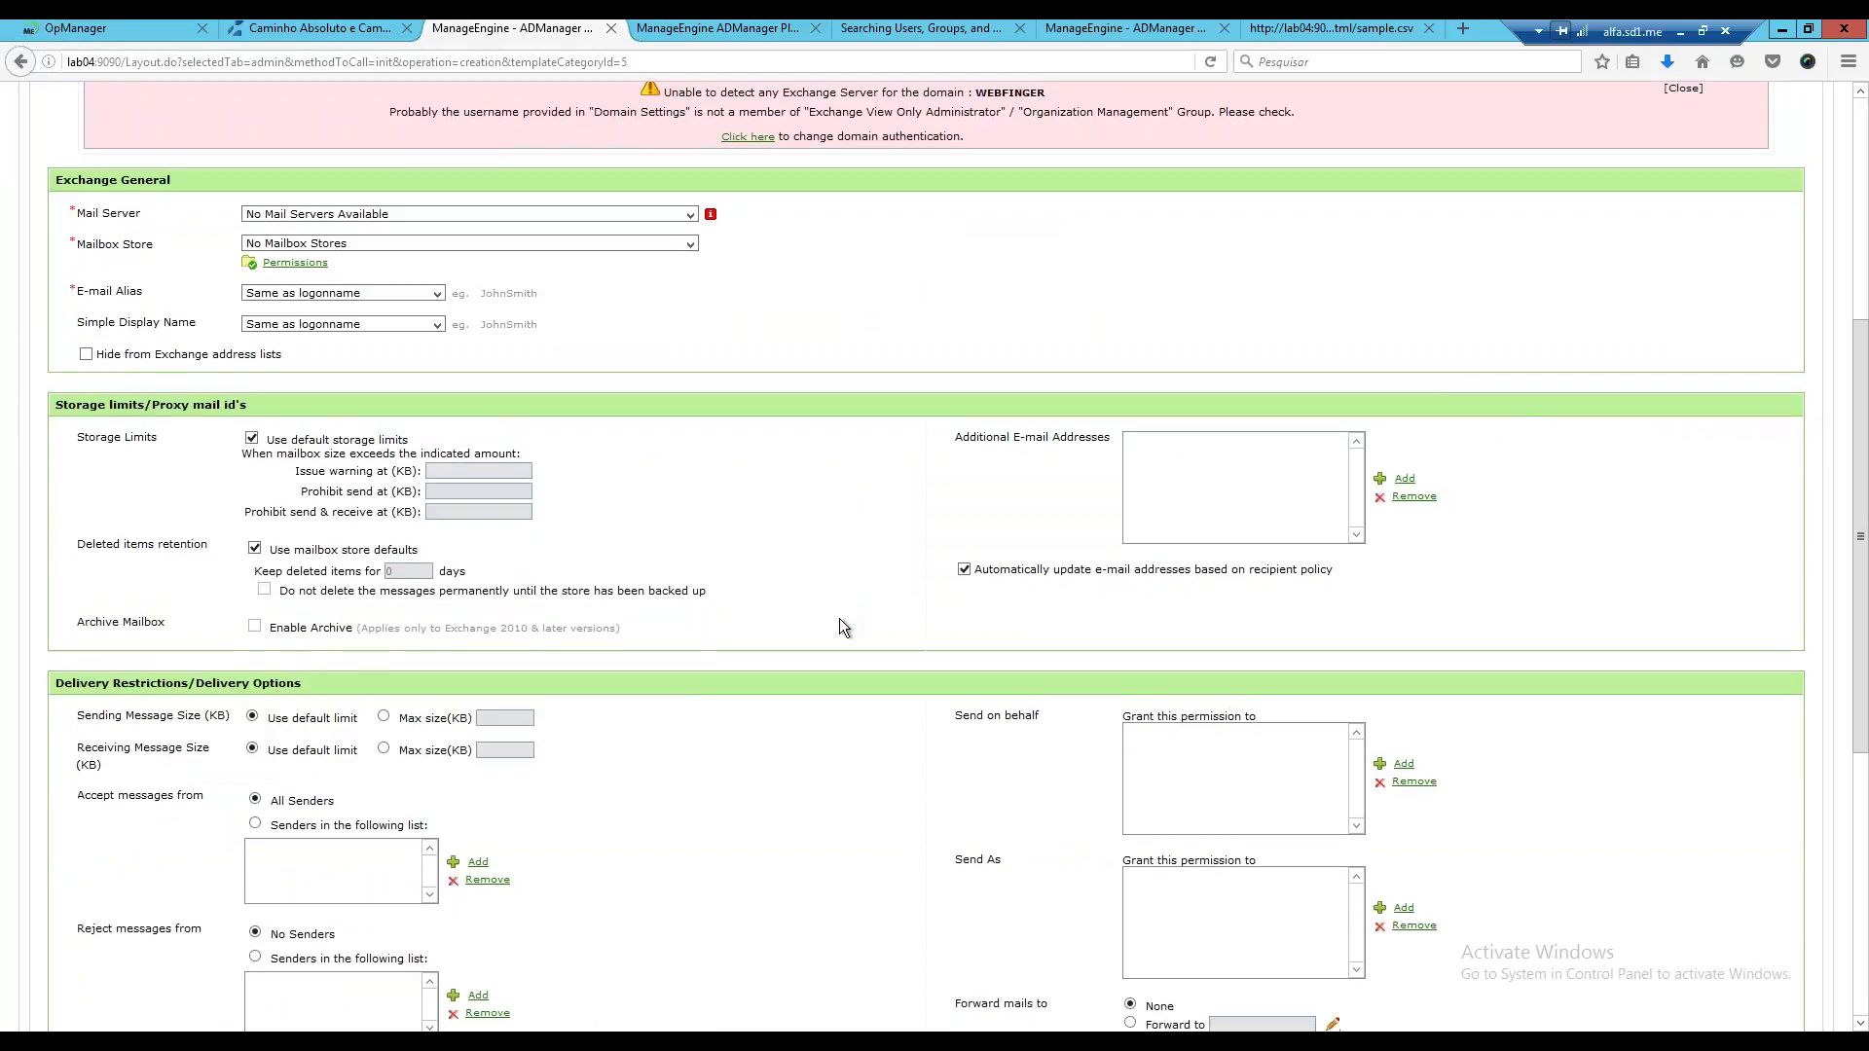
{"action": "scroll", "coordinate": [839, 626], "scroll_direction": "down", "scroll_amount": 3}
{"action": "scroll", "coordinate": [808, 670], "scroll_direction": "down", "scroll_amount": 3}
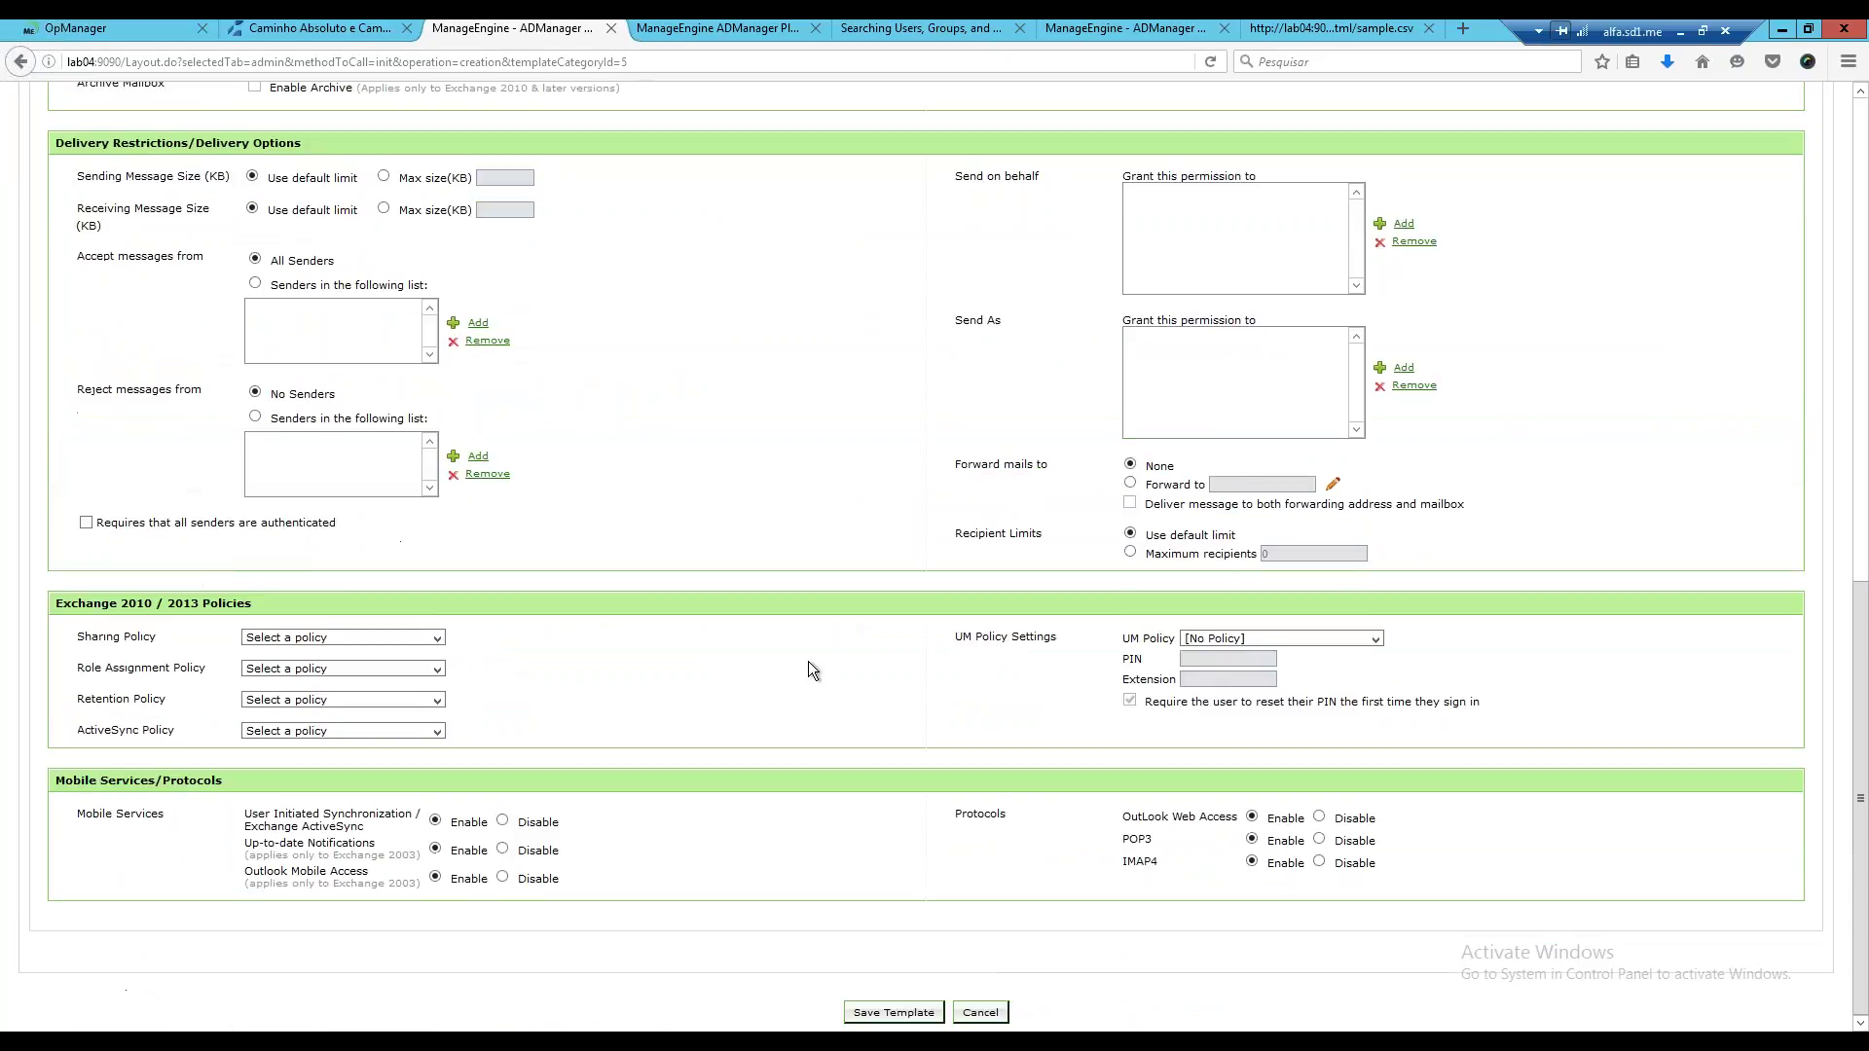
{"action": "scroll", "coordinate": [814, 651], "scroll_direction": "up", "scroll_amount": 5}
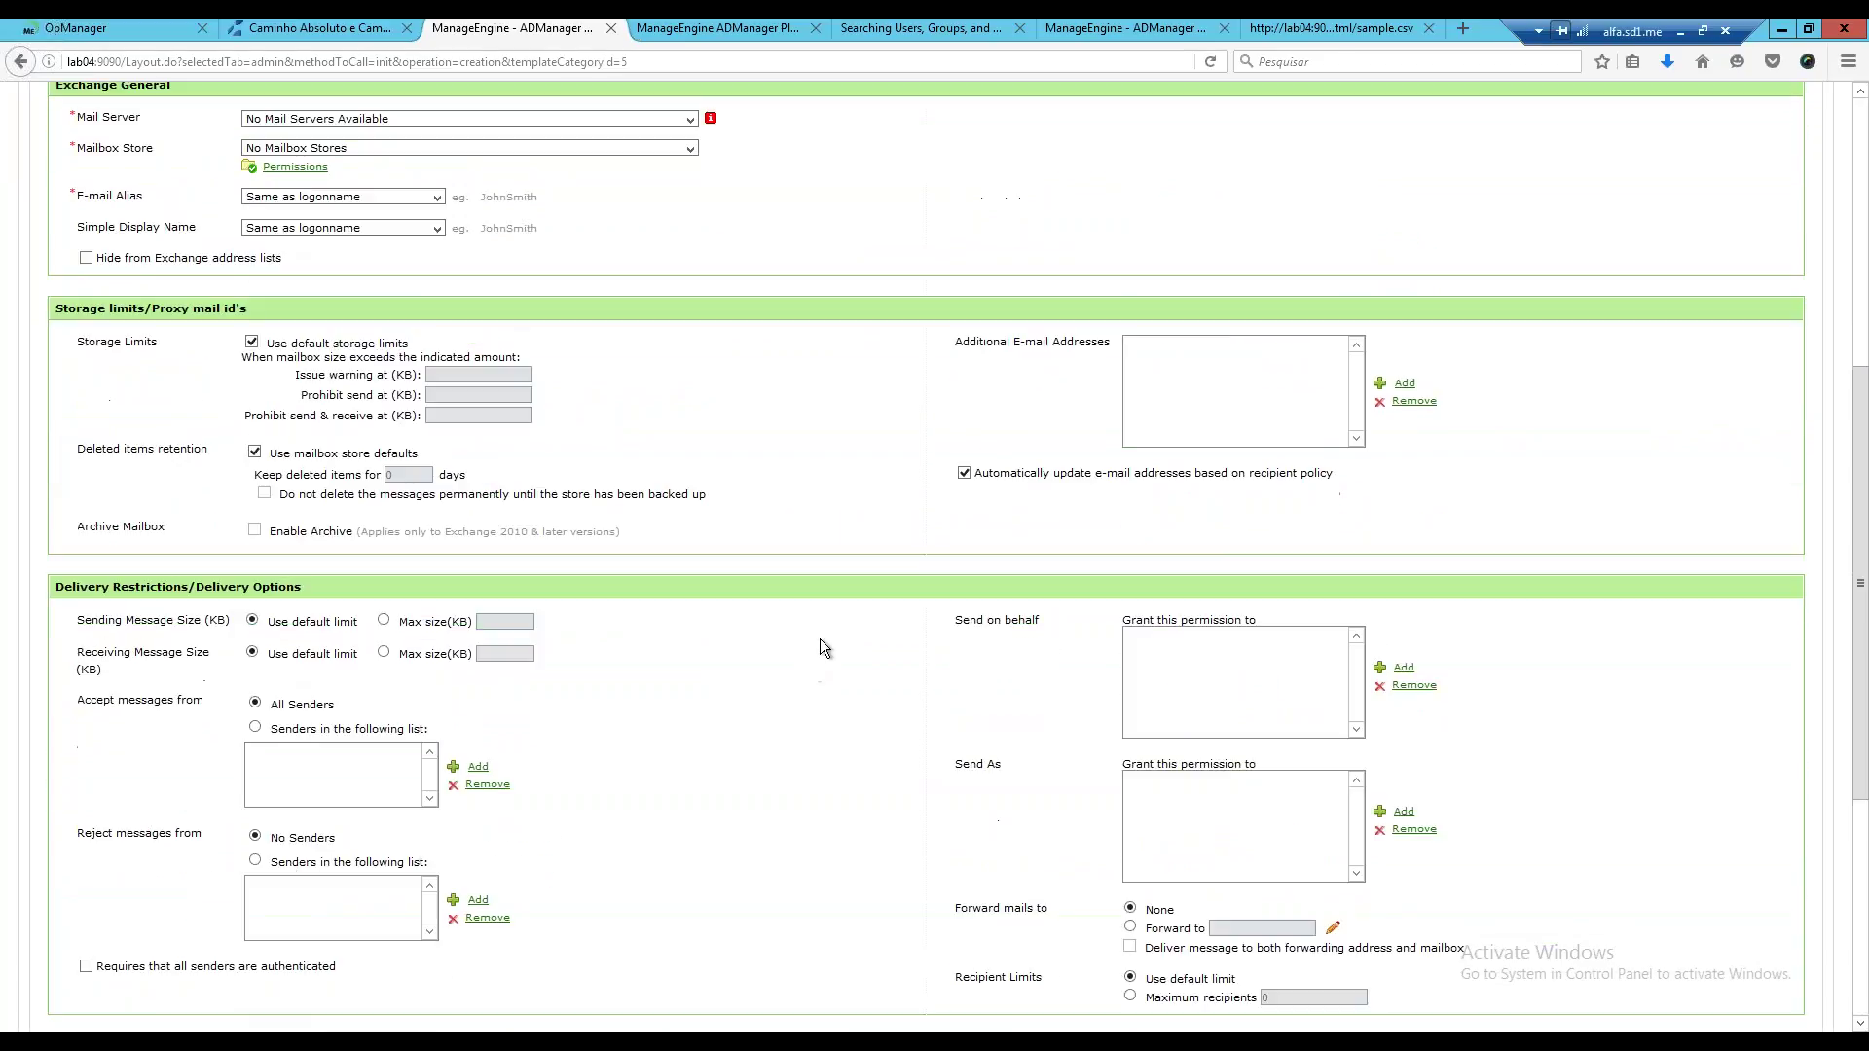
{"action": "scroll", "coordinate": [820, 638], "scroll_direction": "up", "scroll_amount": 5}
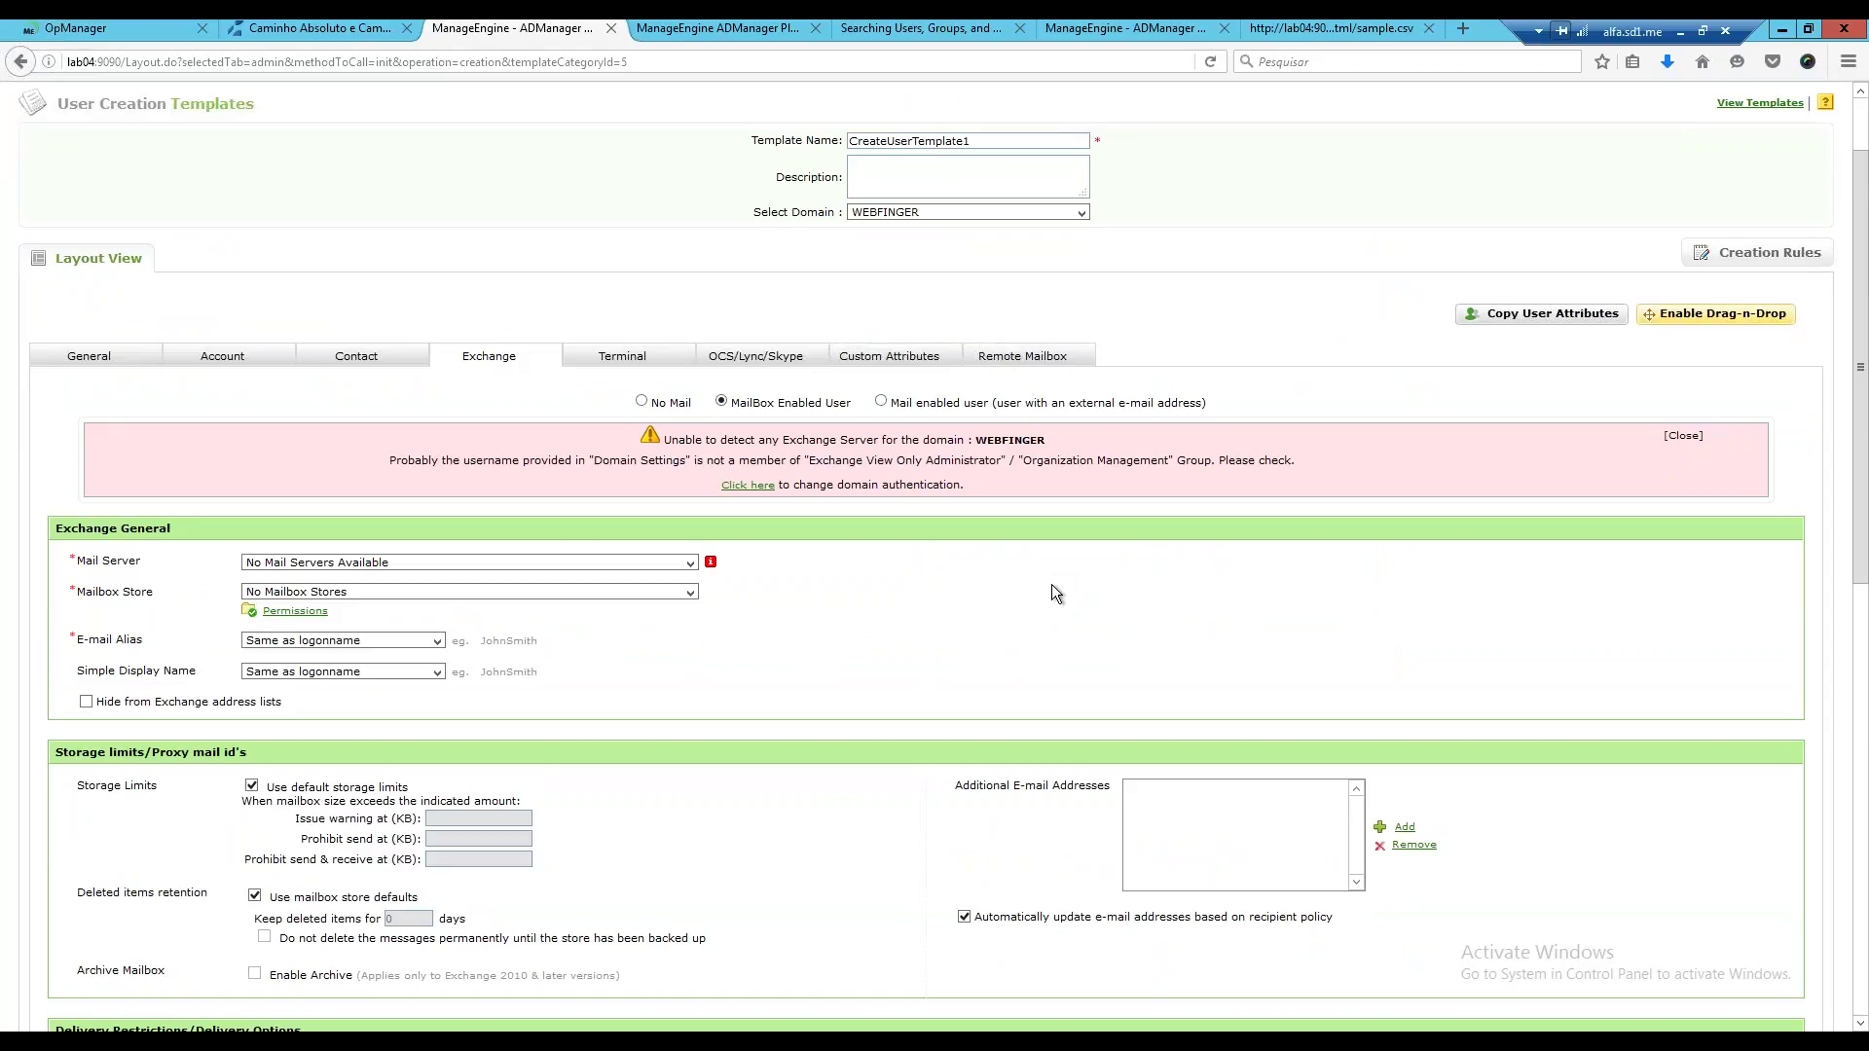
{"action": "scroll", "coordinate": [1051, 584], "scroll_direction": "up", "scroll_amount": 2}
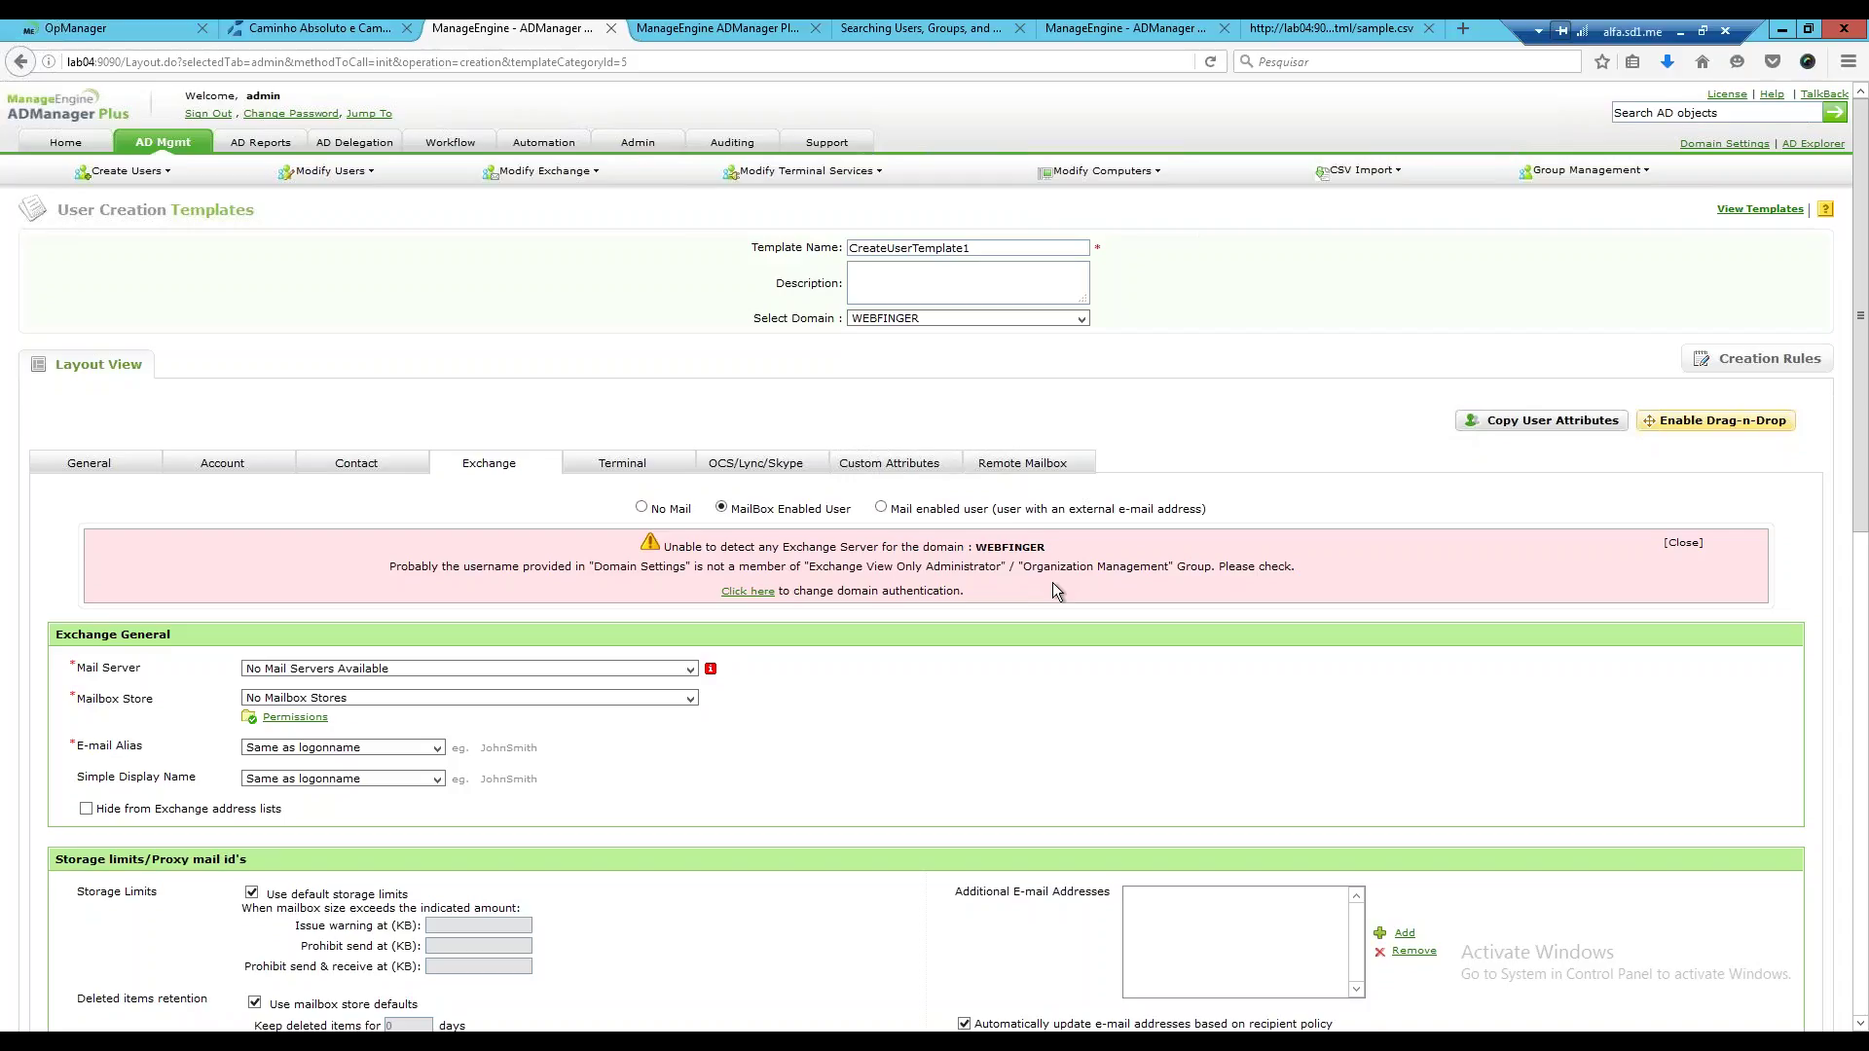
Open the built-in Mailbox Enabled Template from AD Mgmt's User Creation Templates list.
{"action": "left_click", "coordinate": [157, 144]}
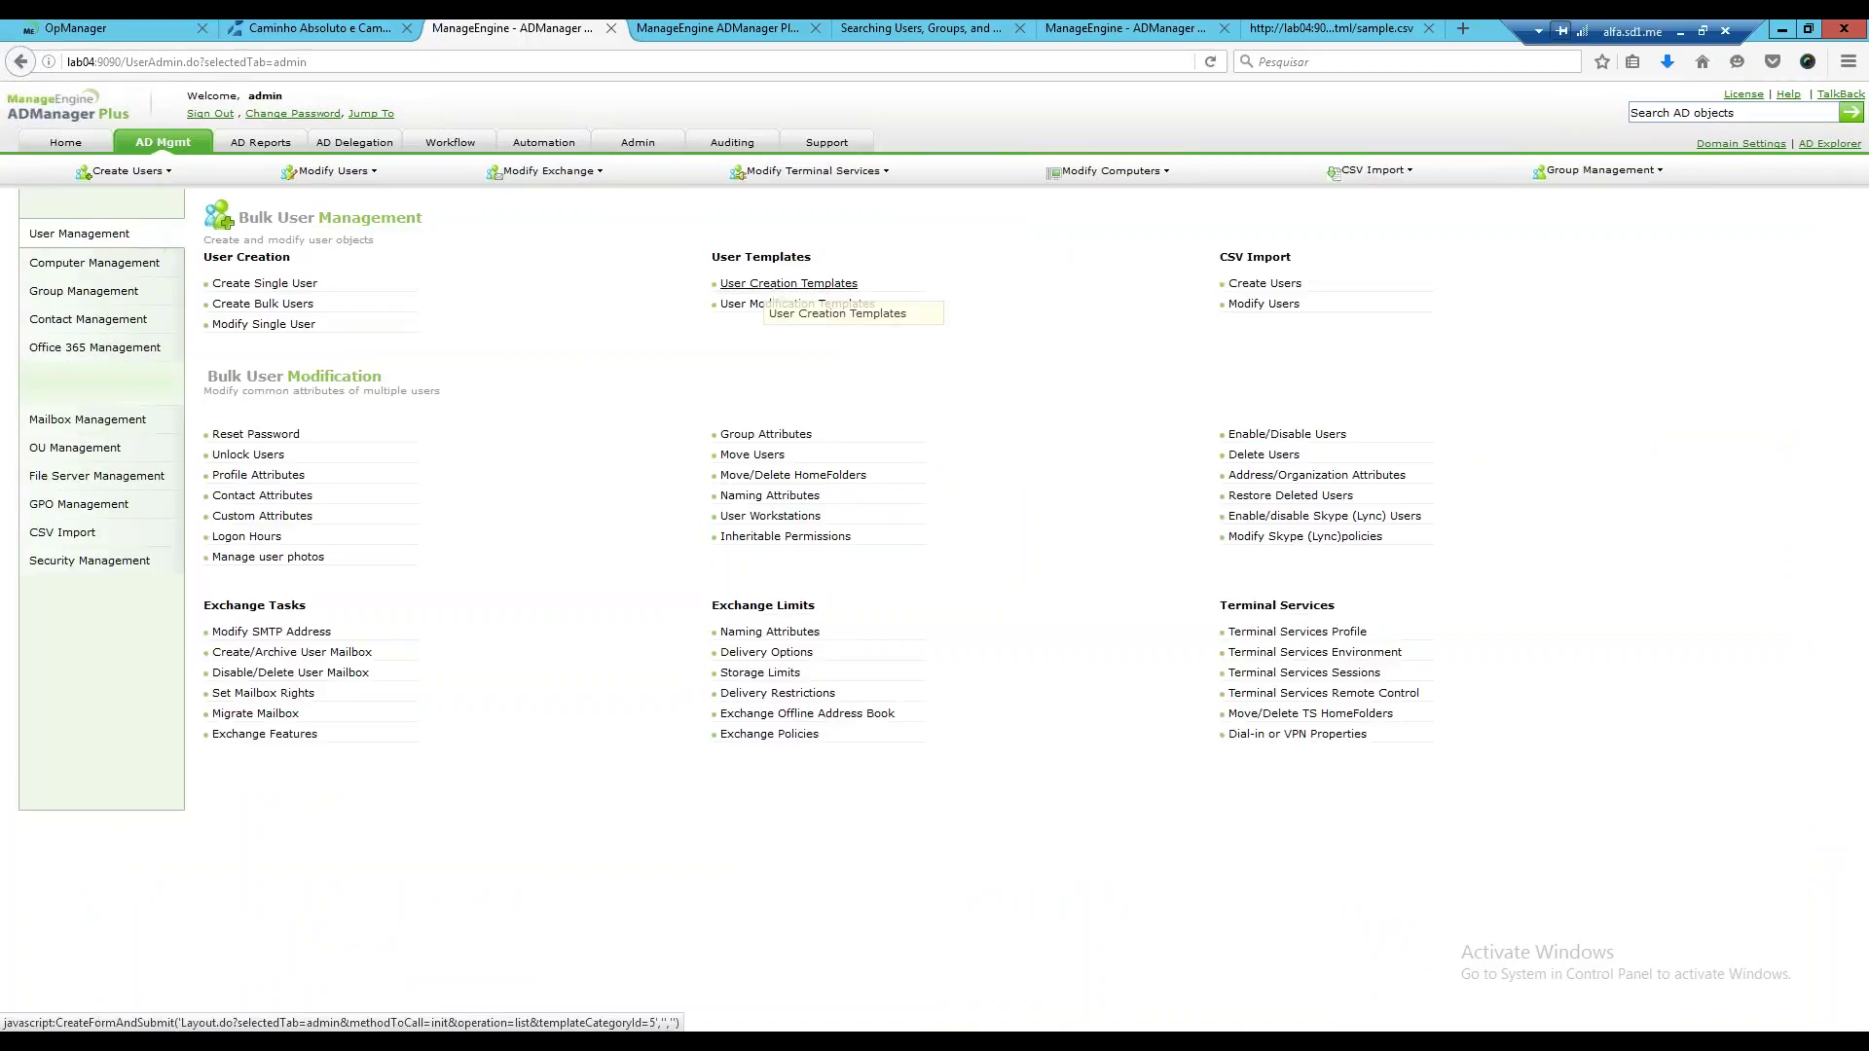
{"action": "left_click", "coordinate": [755, 285]}
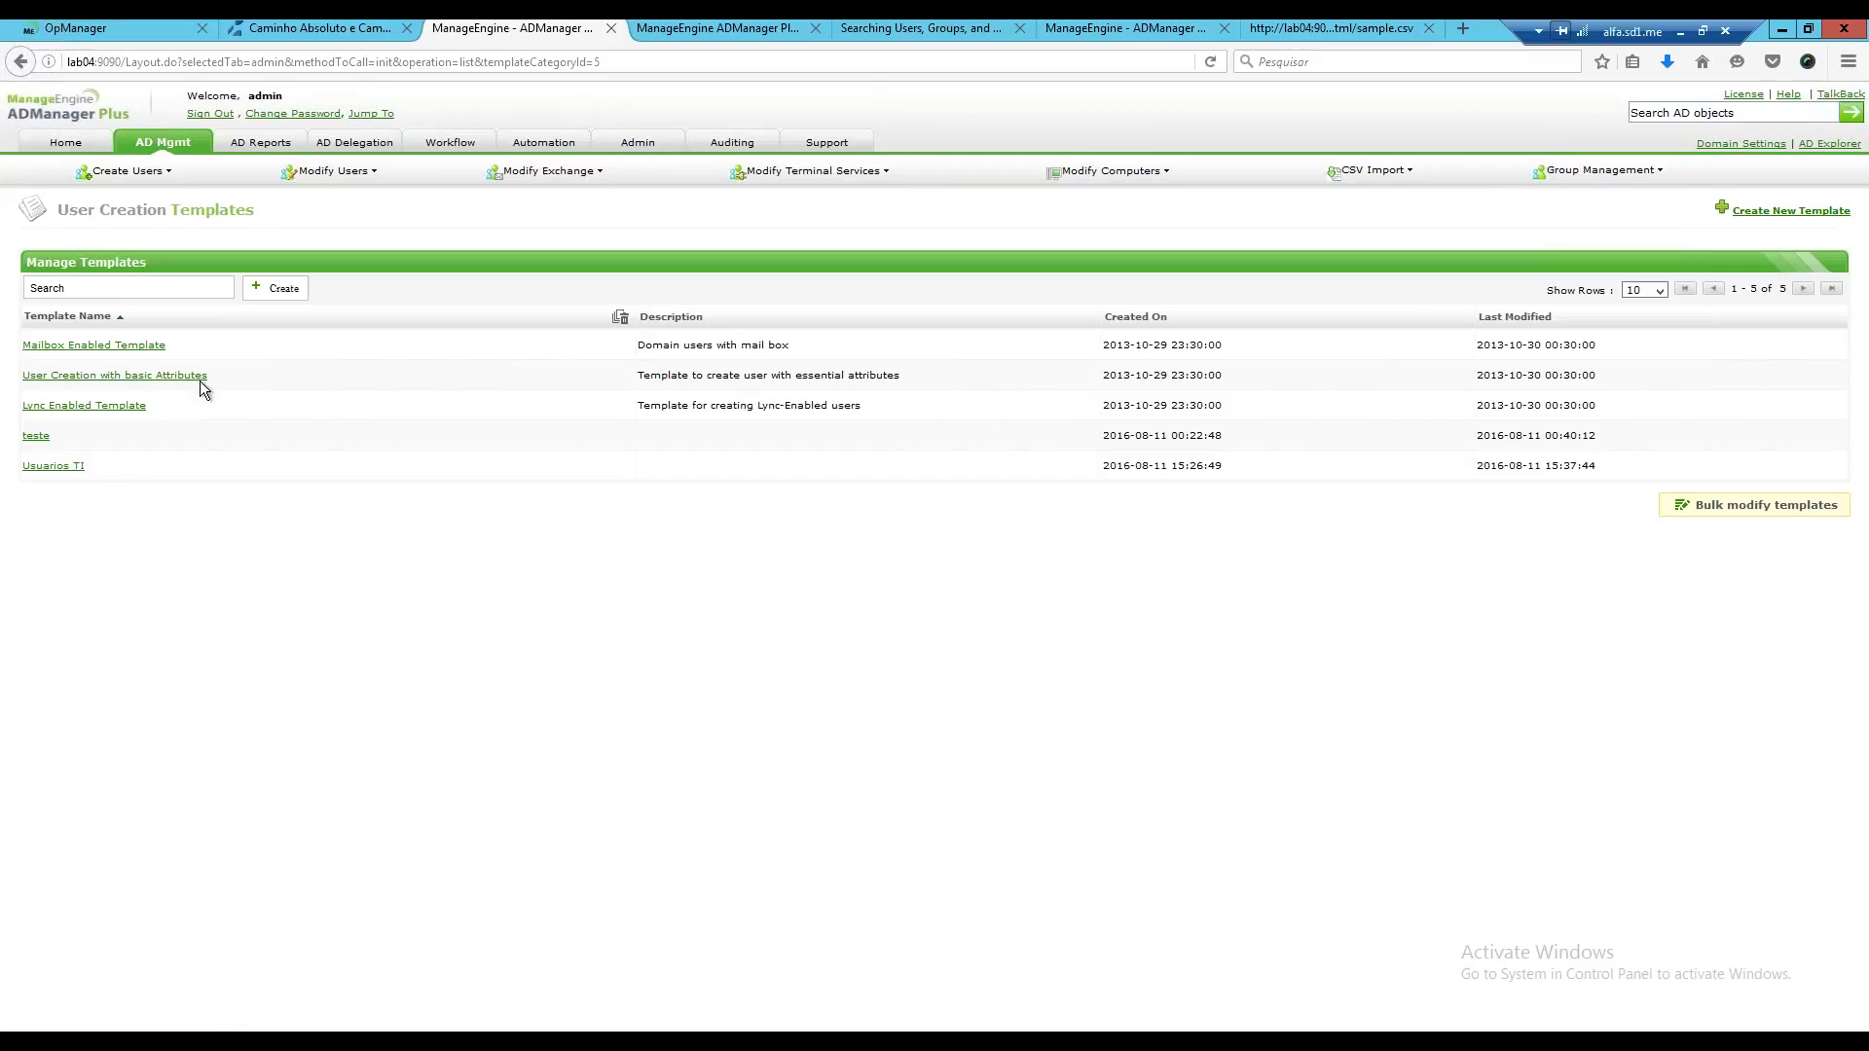
{"action": "left_click", "coordinate": [146, 345]}
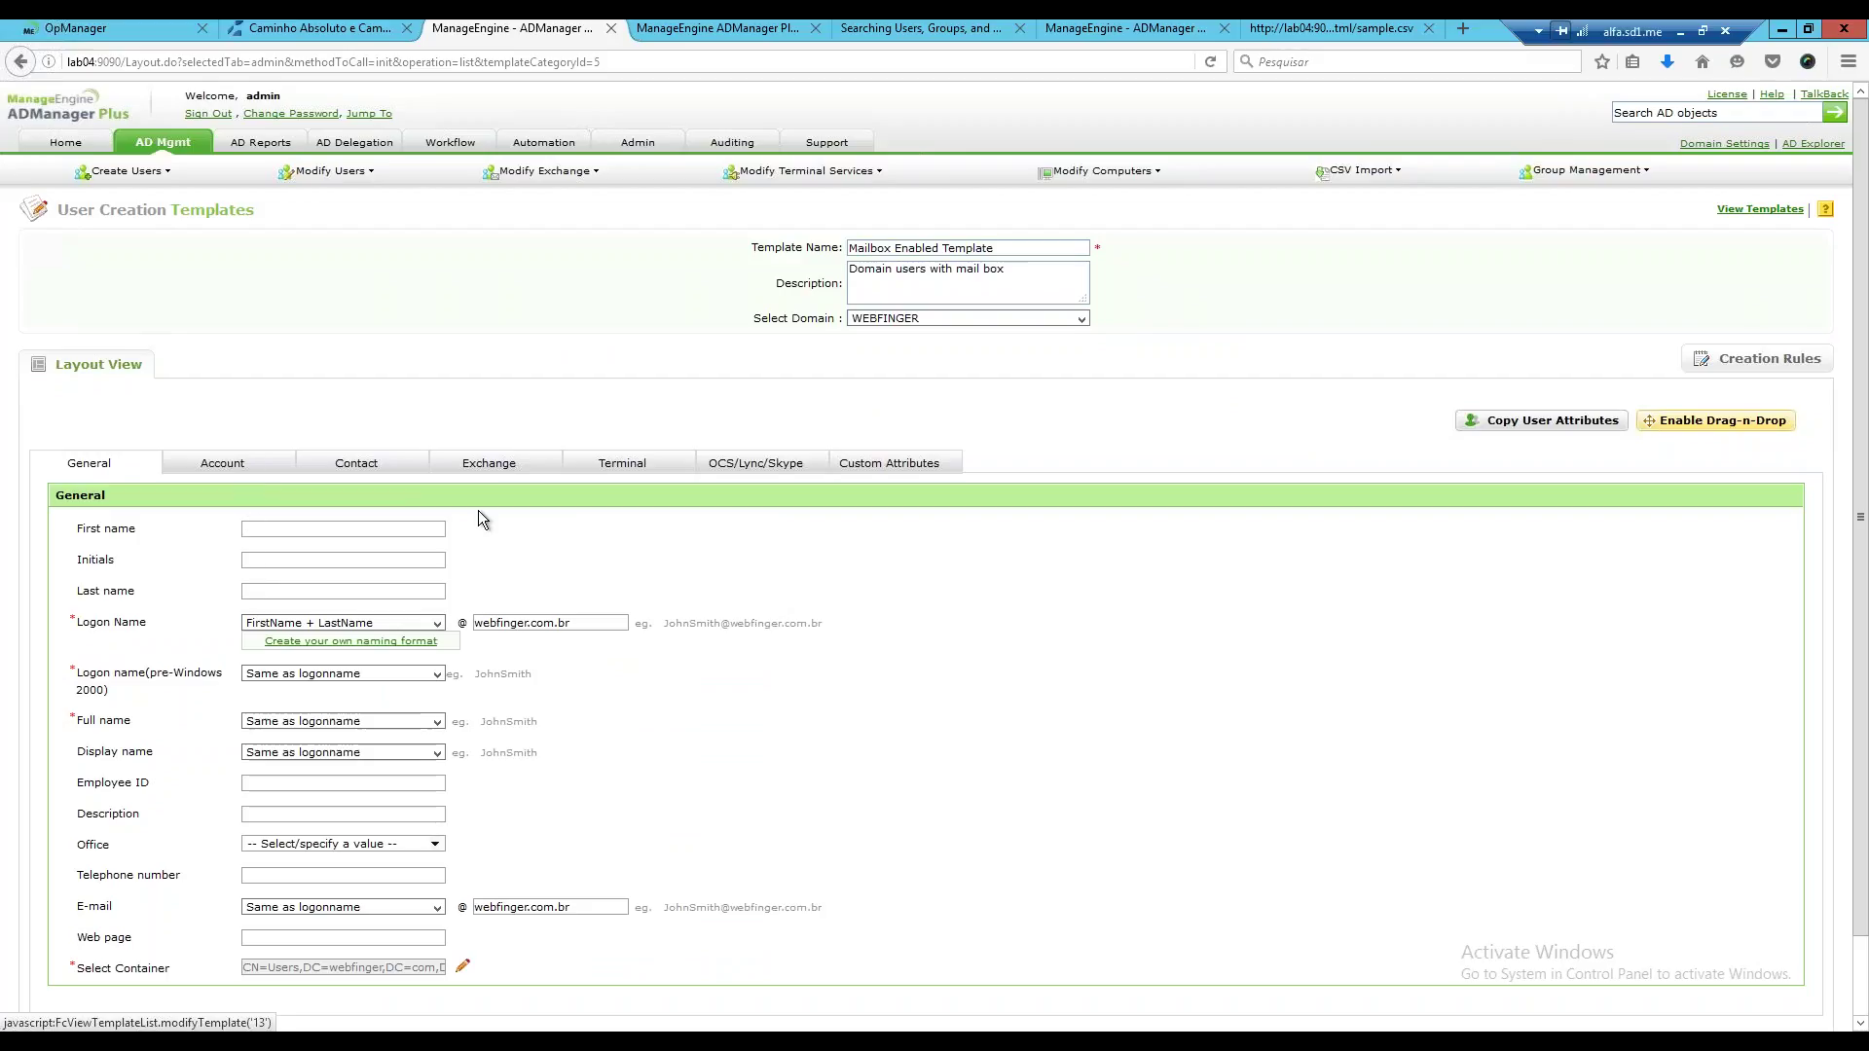
{"action": "scroll", "coordinate": [483, 513], "scroll_direction": "down", "scroll_amount": 2}
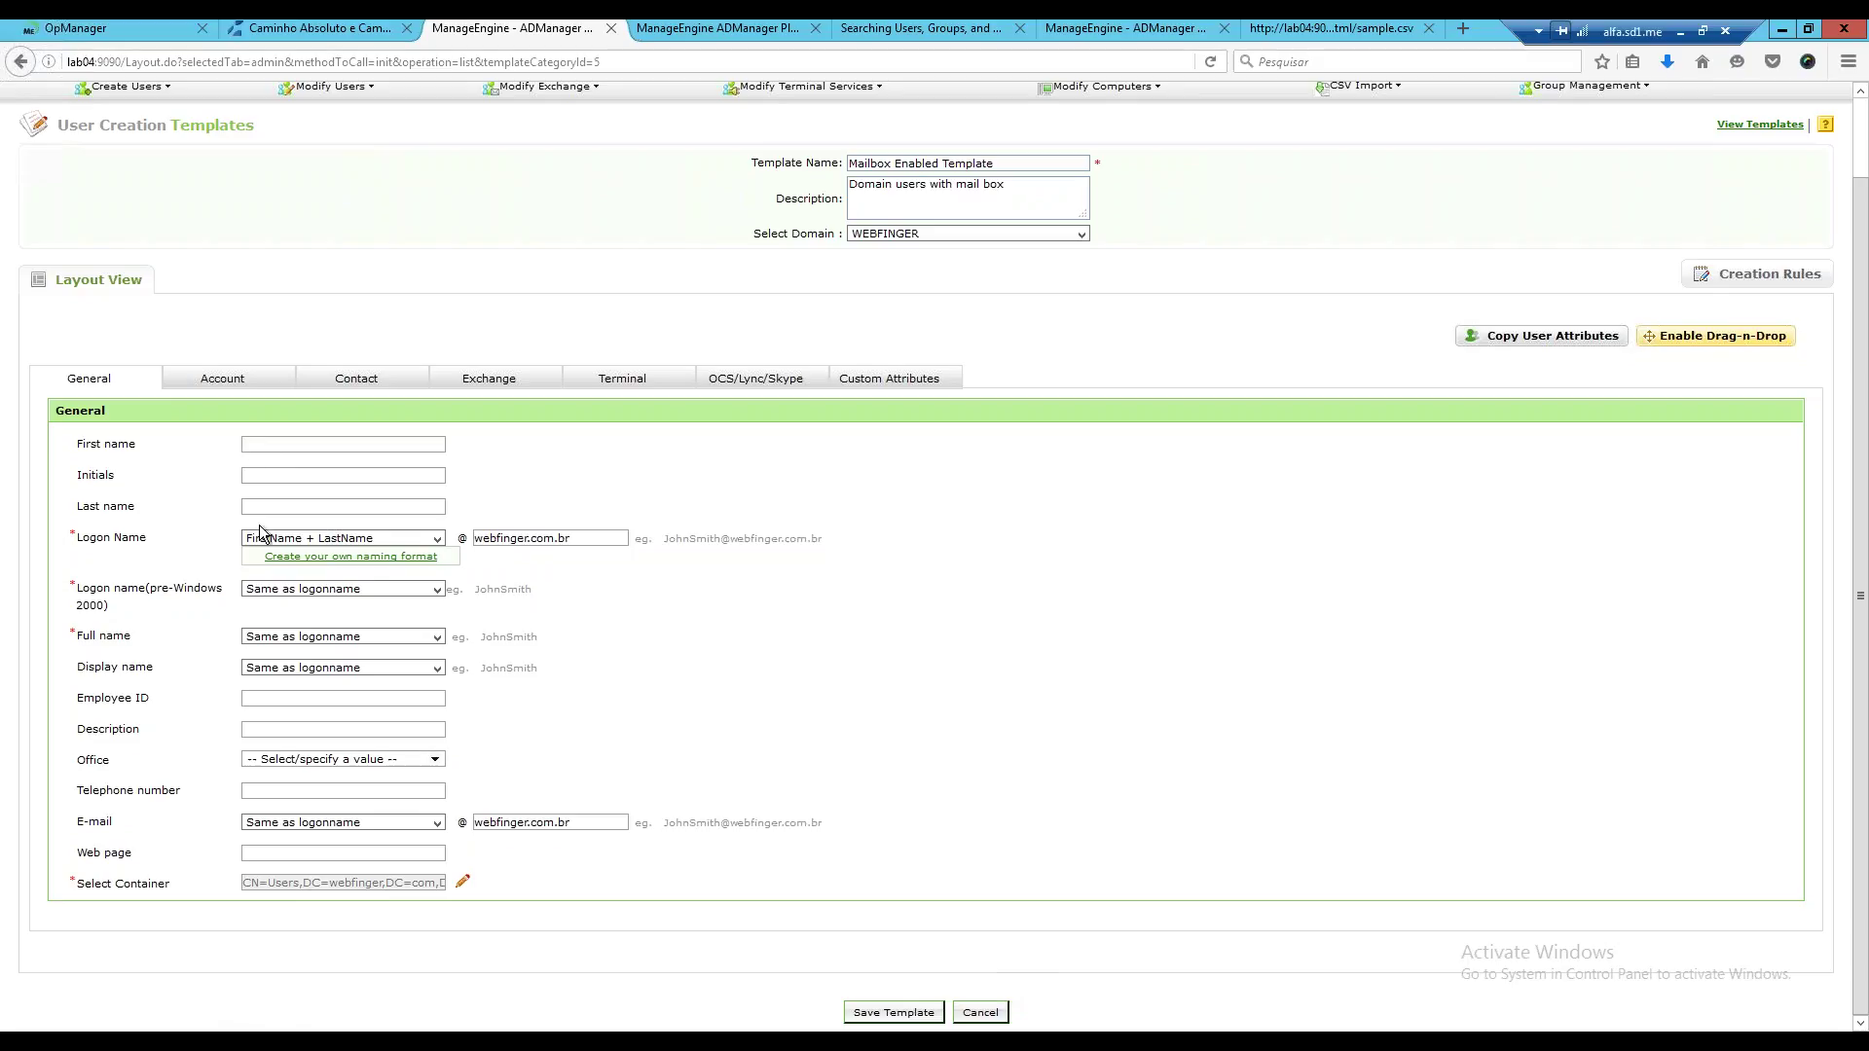
{"action": "left_click", "coordinate": [437, 540]}
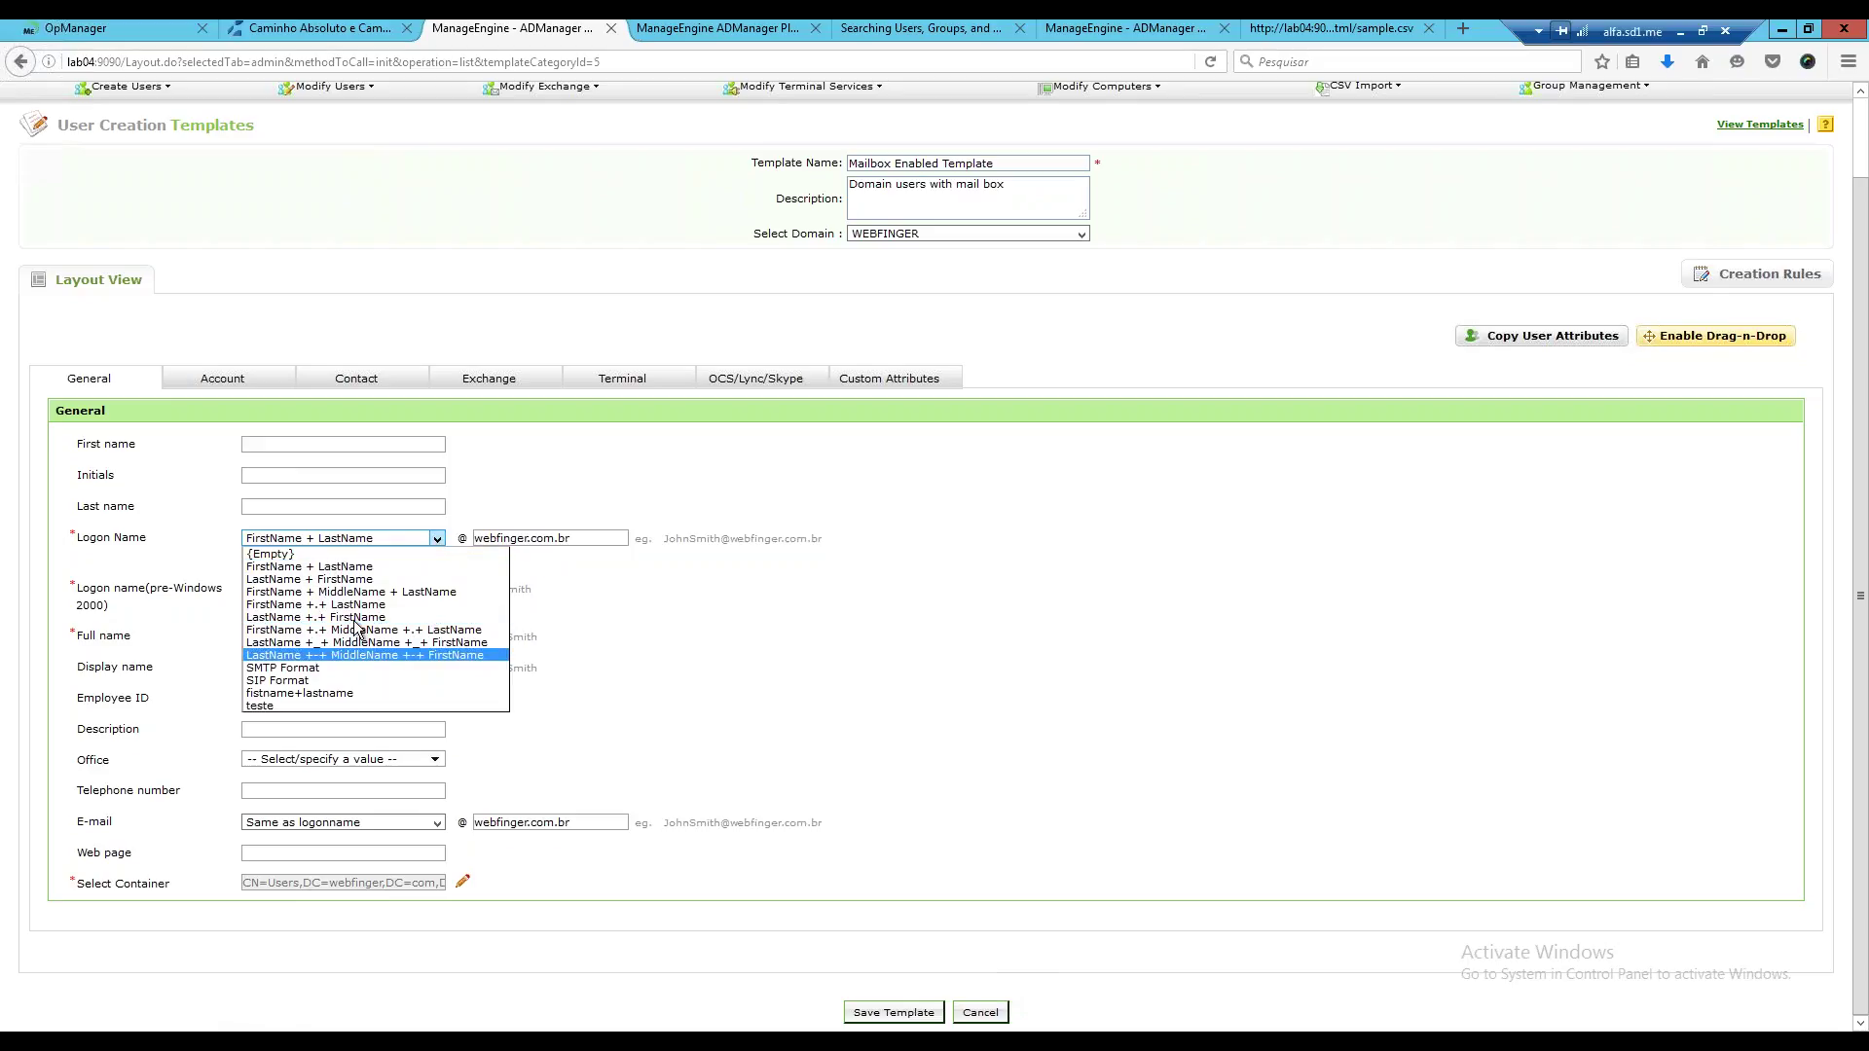
{"action": "key", "text": "Up"}
{"action": "key", "text": "Up"}
{"action": "key", "text": "Up"}
{"action": "key", "text": "Up"}
{"action": "key", "text": "Up"}
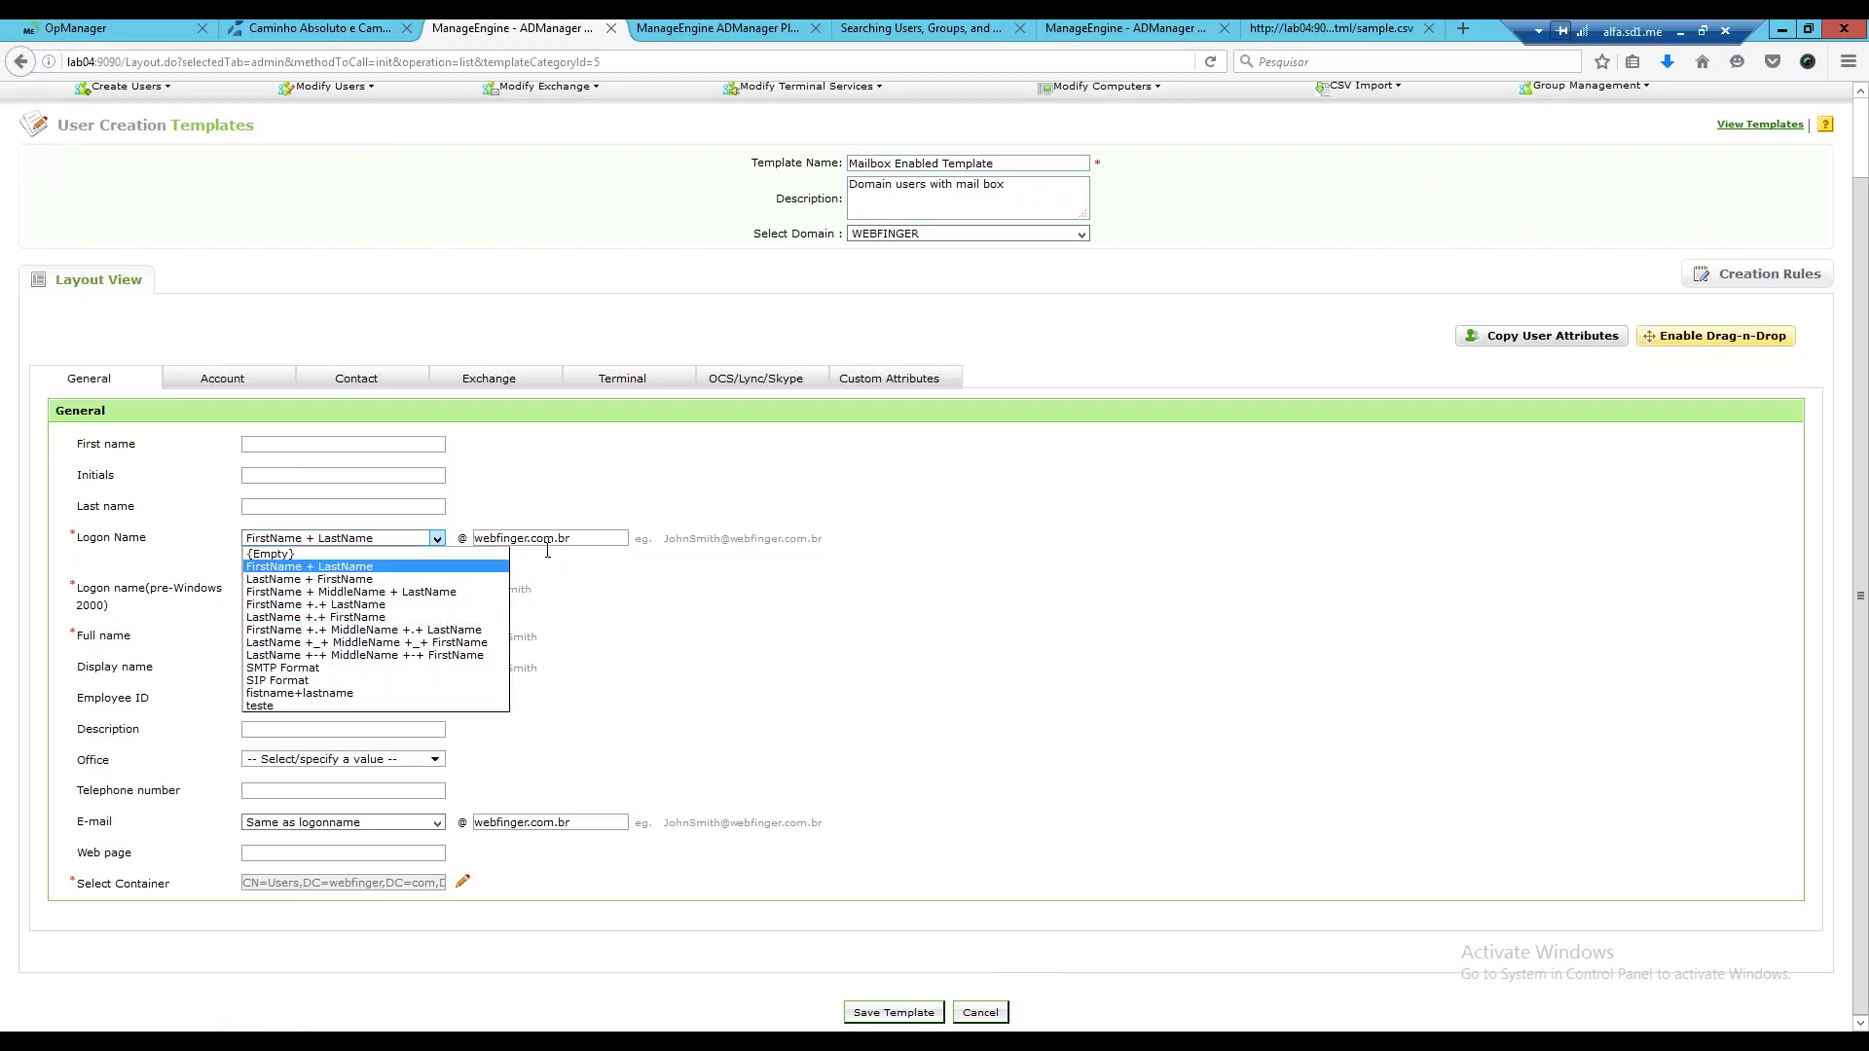
{"action": "left_click", "coordinate": [318, 477]}
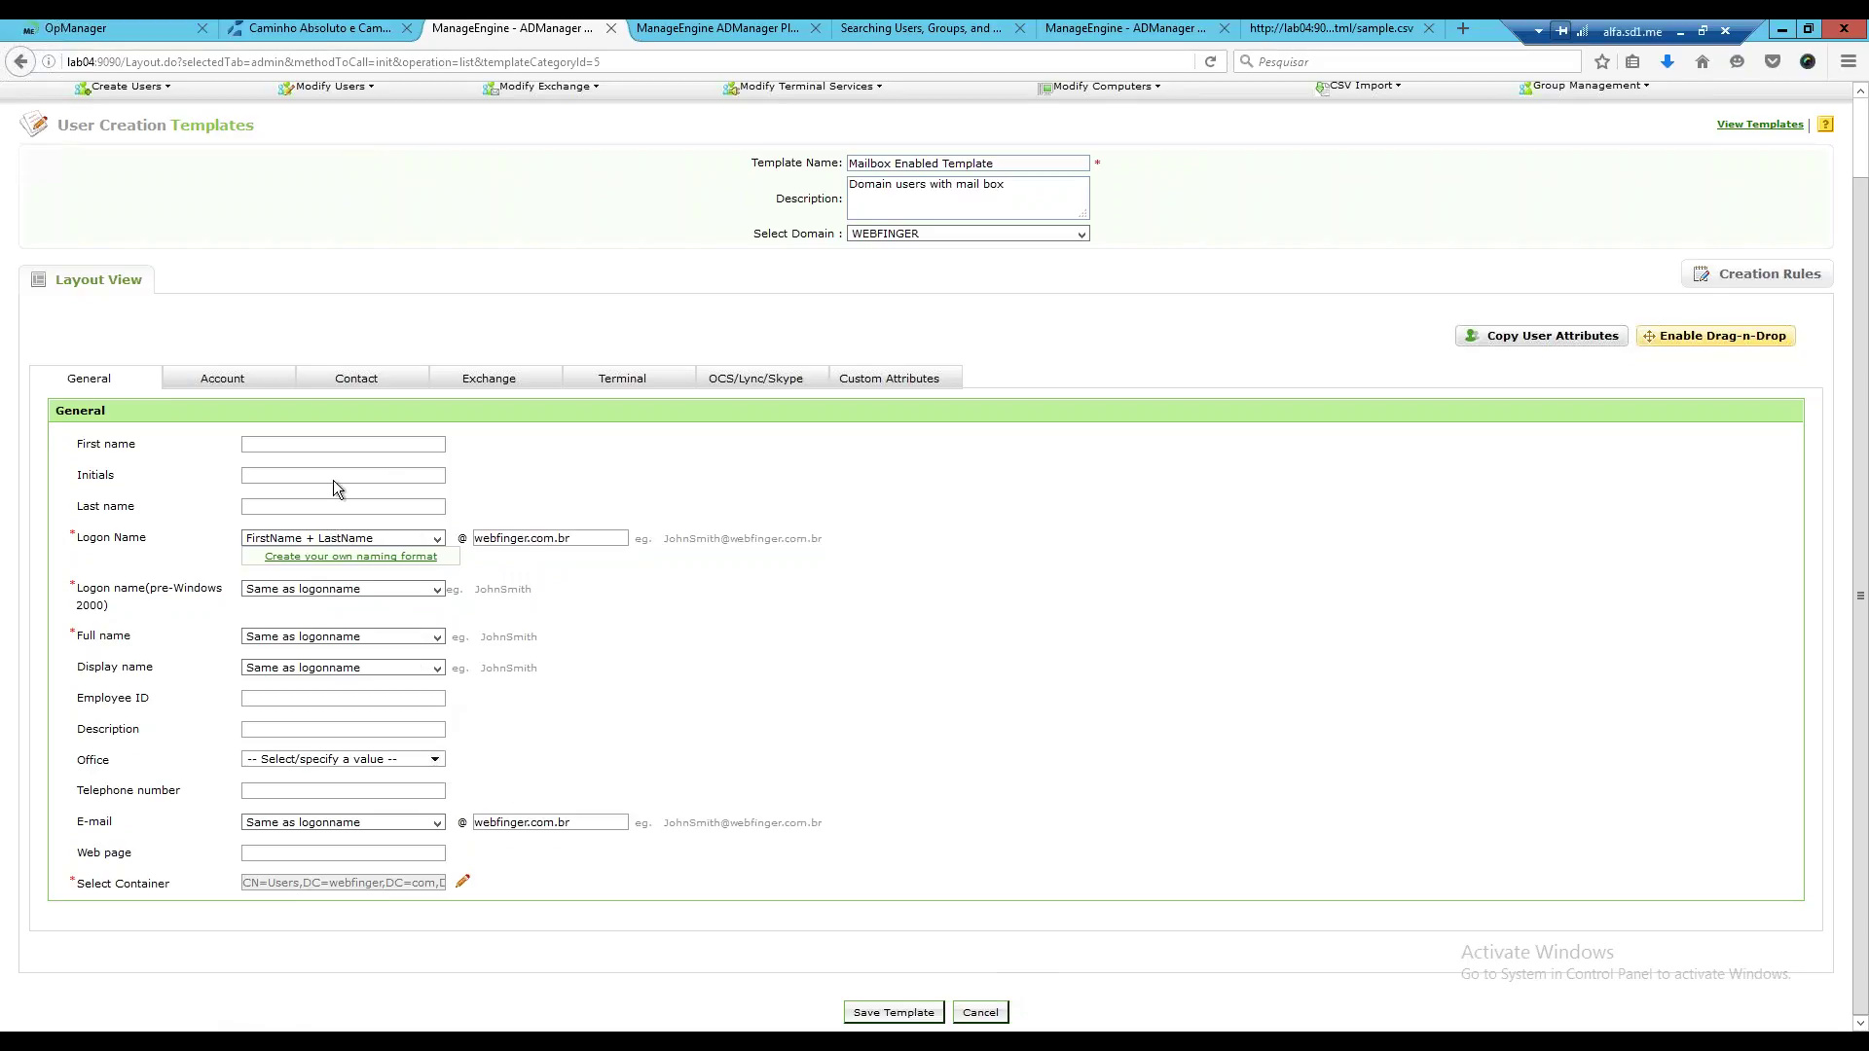
{"action": "left_click", "coordinate": [251, 388]}
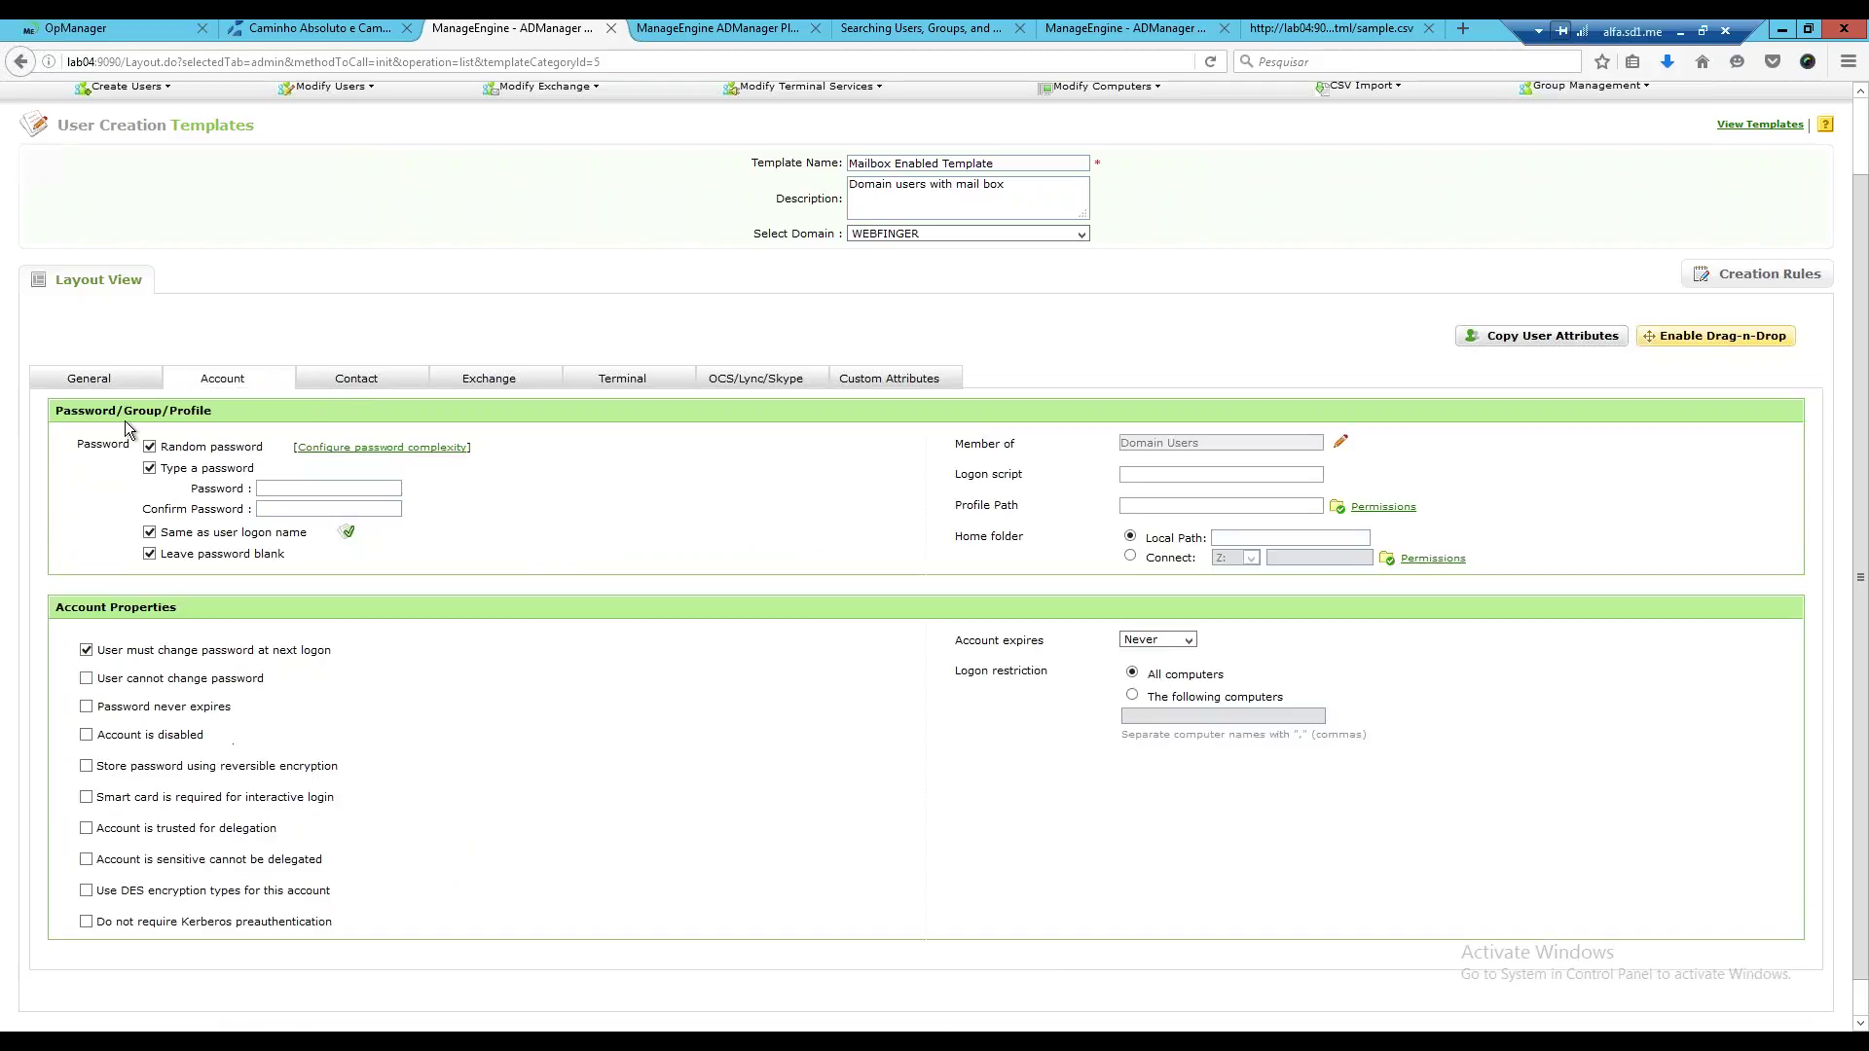
{"action": "left_click", "coordinate": [88, 379]}
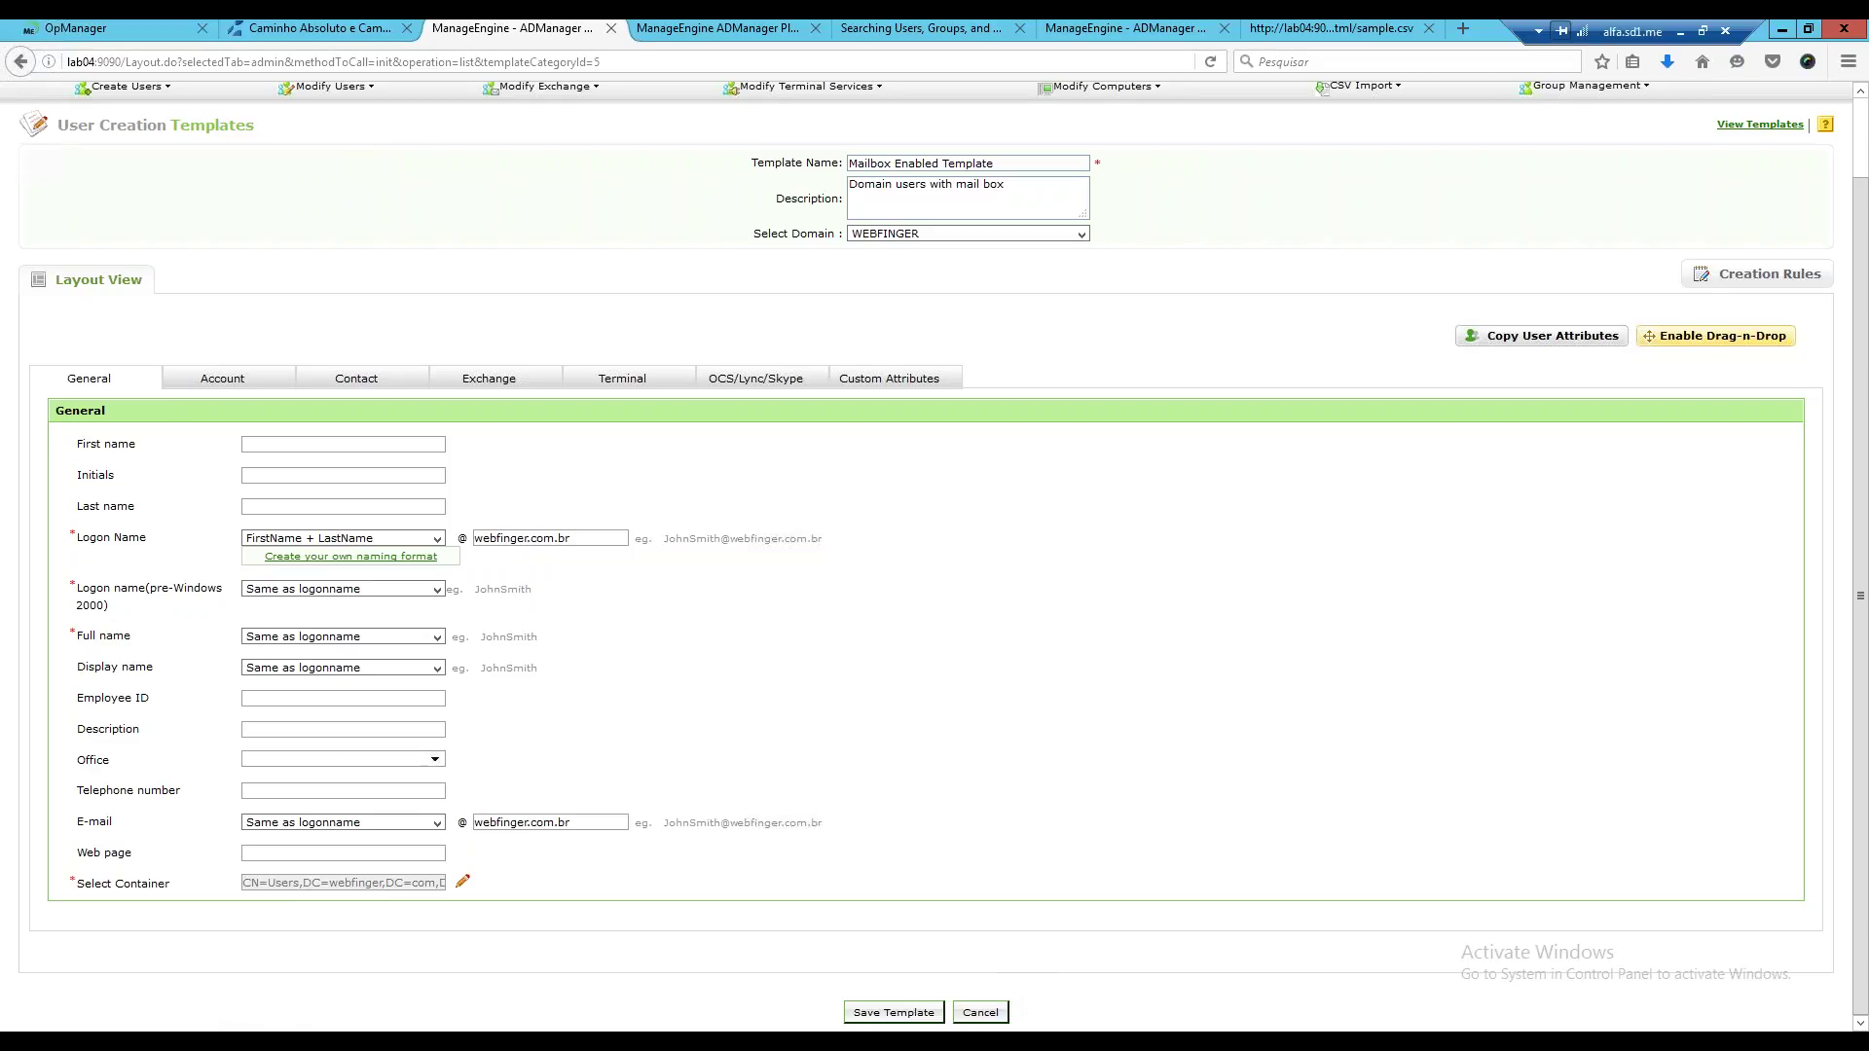
{"action": "scroll", "coordinate": [934, 554], "scroll_direction": "up", "scroll_amount": 1}
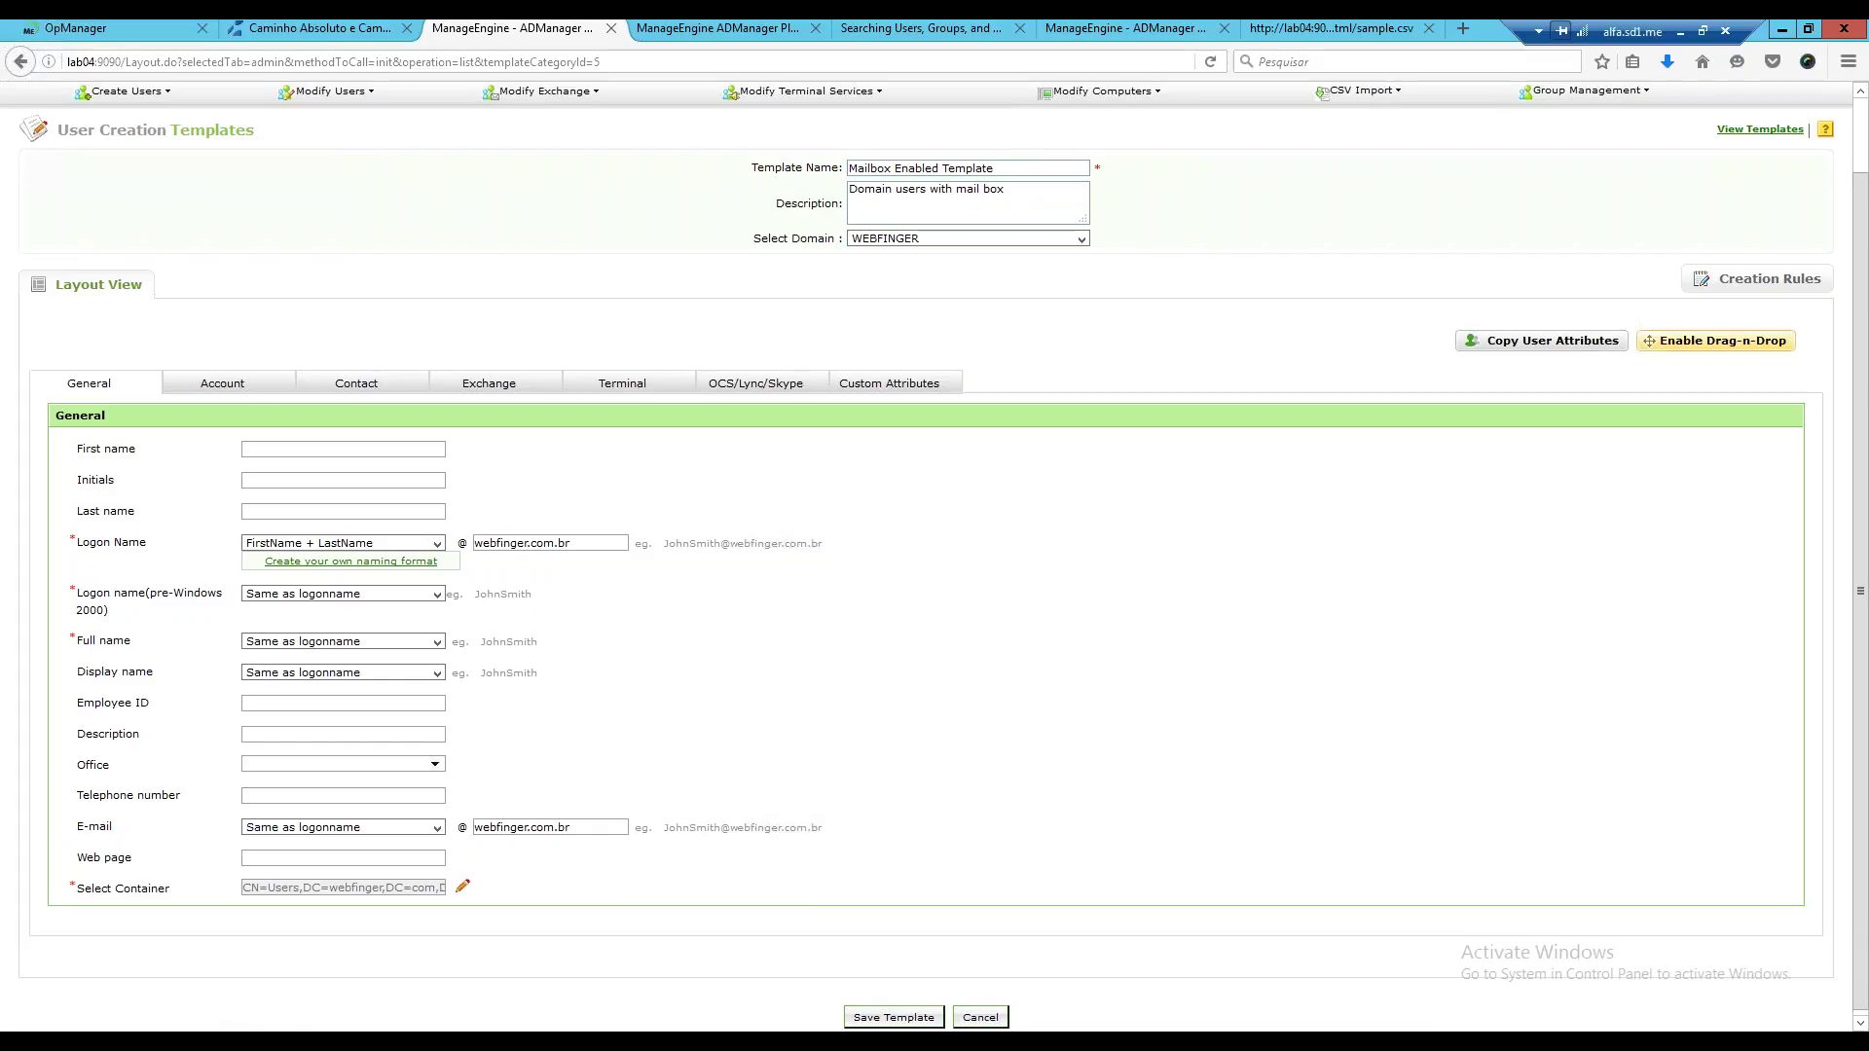
{"action": "scroll", "coordinate": [934, 555], "scroll_direction": "up", "scroll_amount": 2}
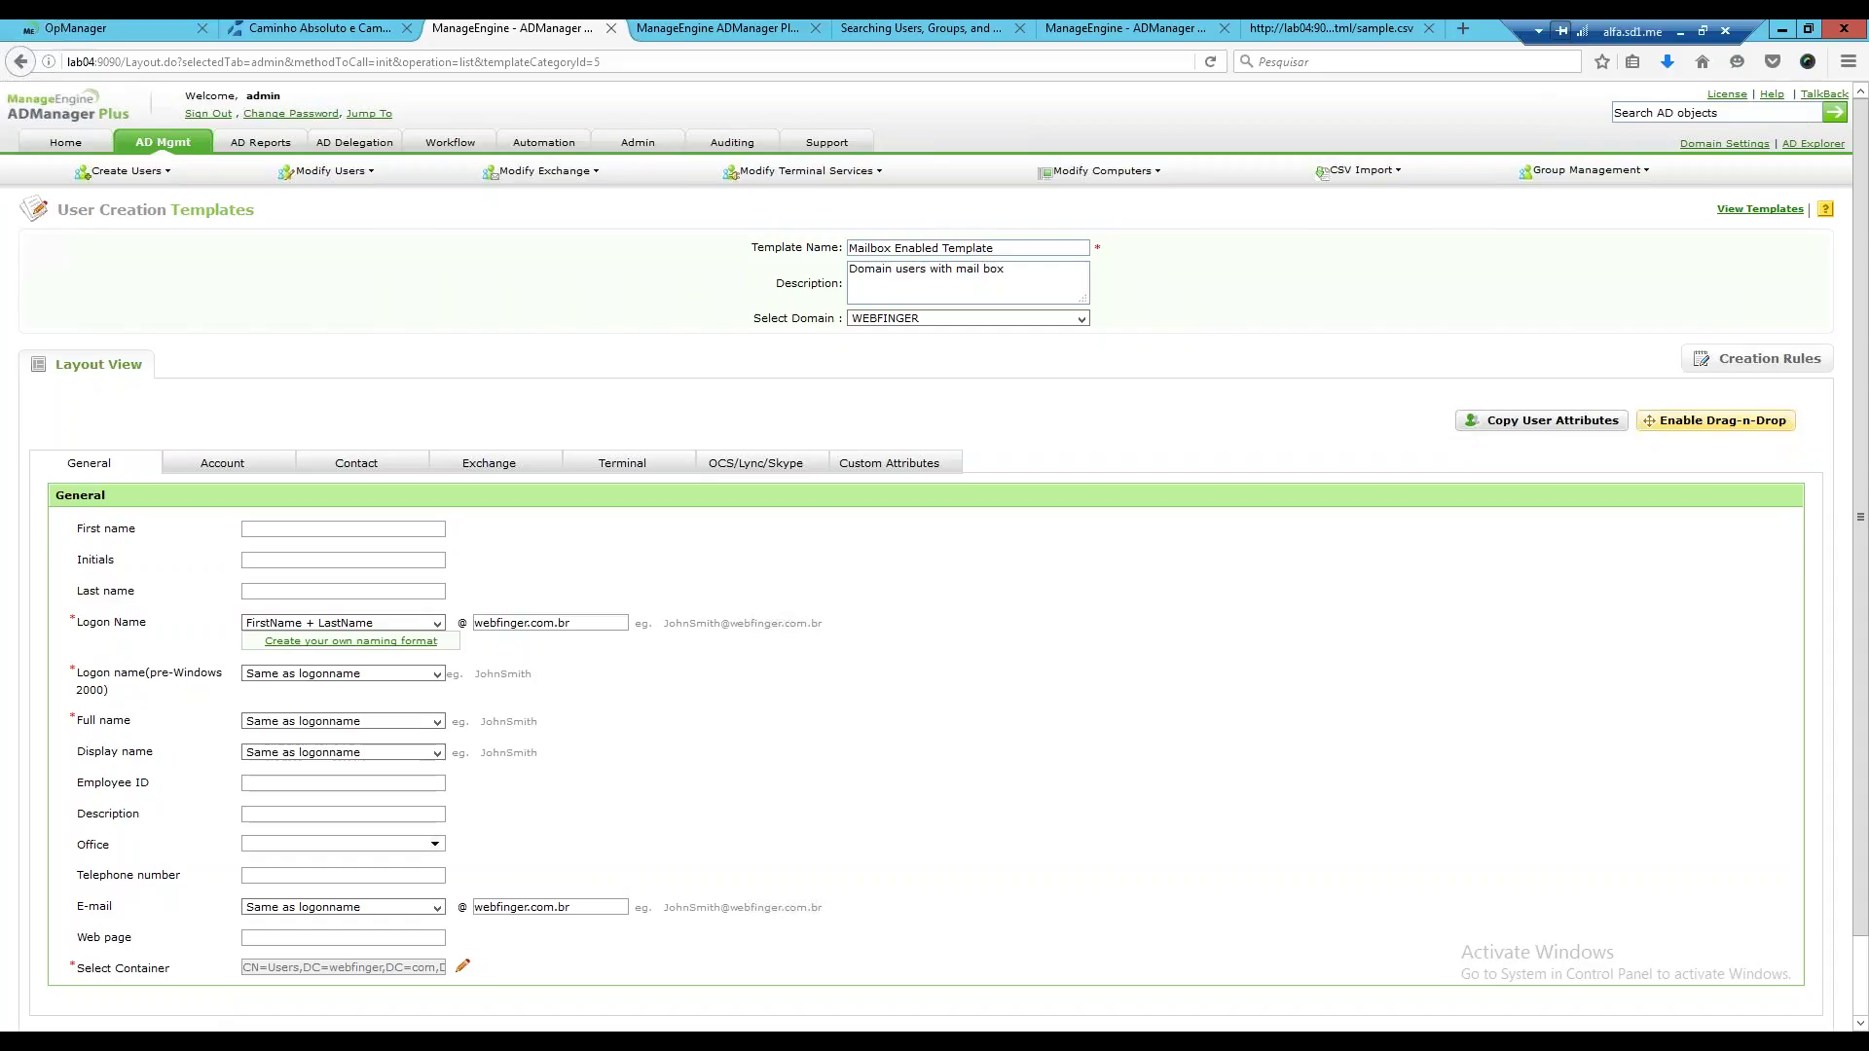
Set the Mailbox Enabled Template's Exchange option to No Mail, then go to Scheduled Automation.
{"action": "left_click", "coordinate": [511, 454]}
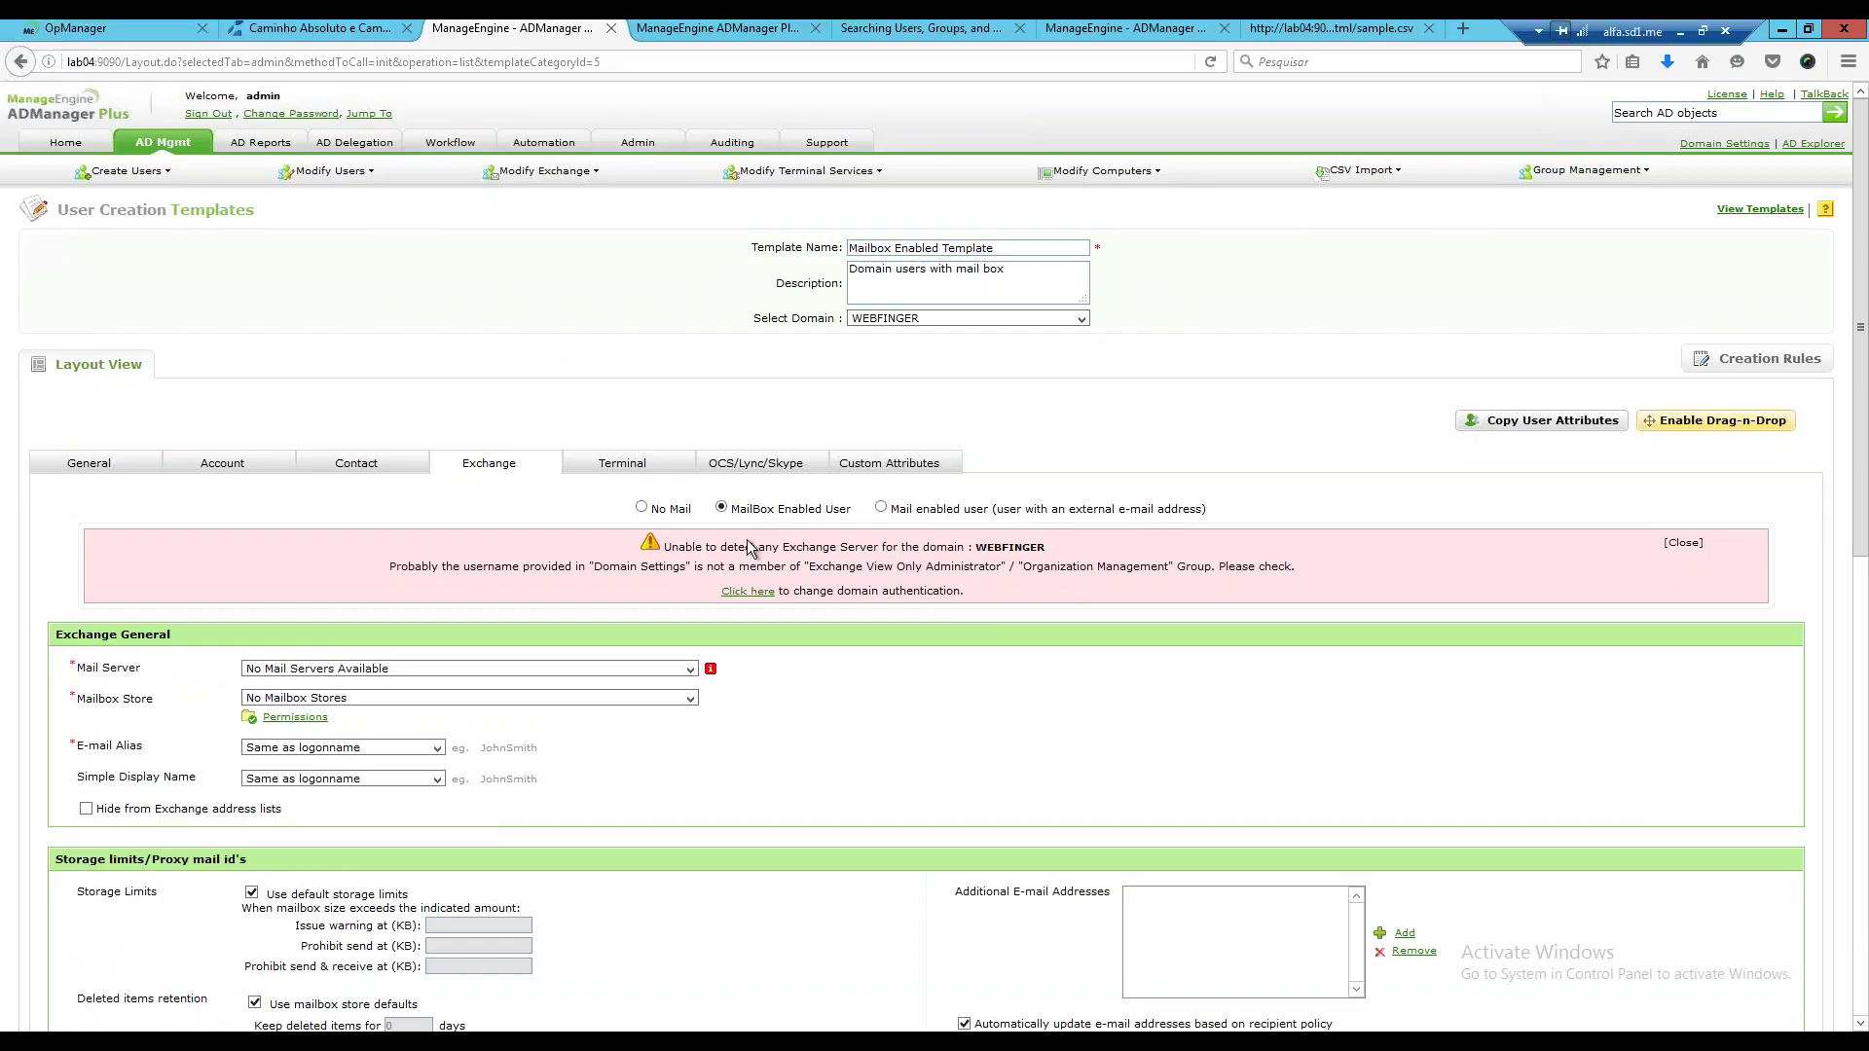
{"action": "left_click", "coordinate": [643, 508]}
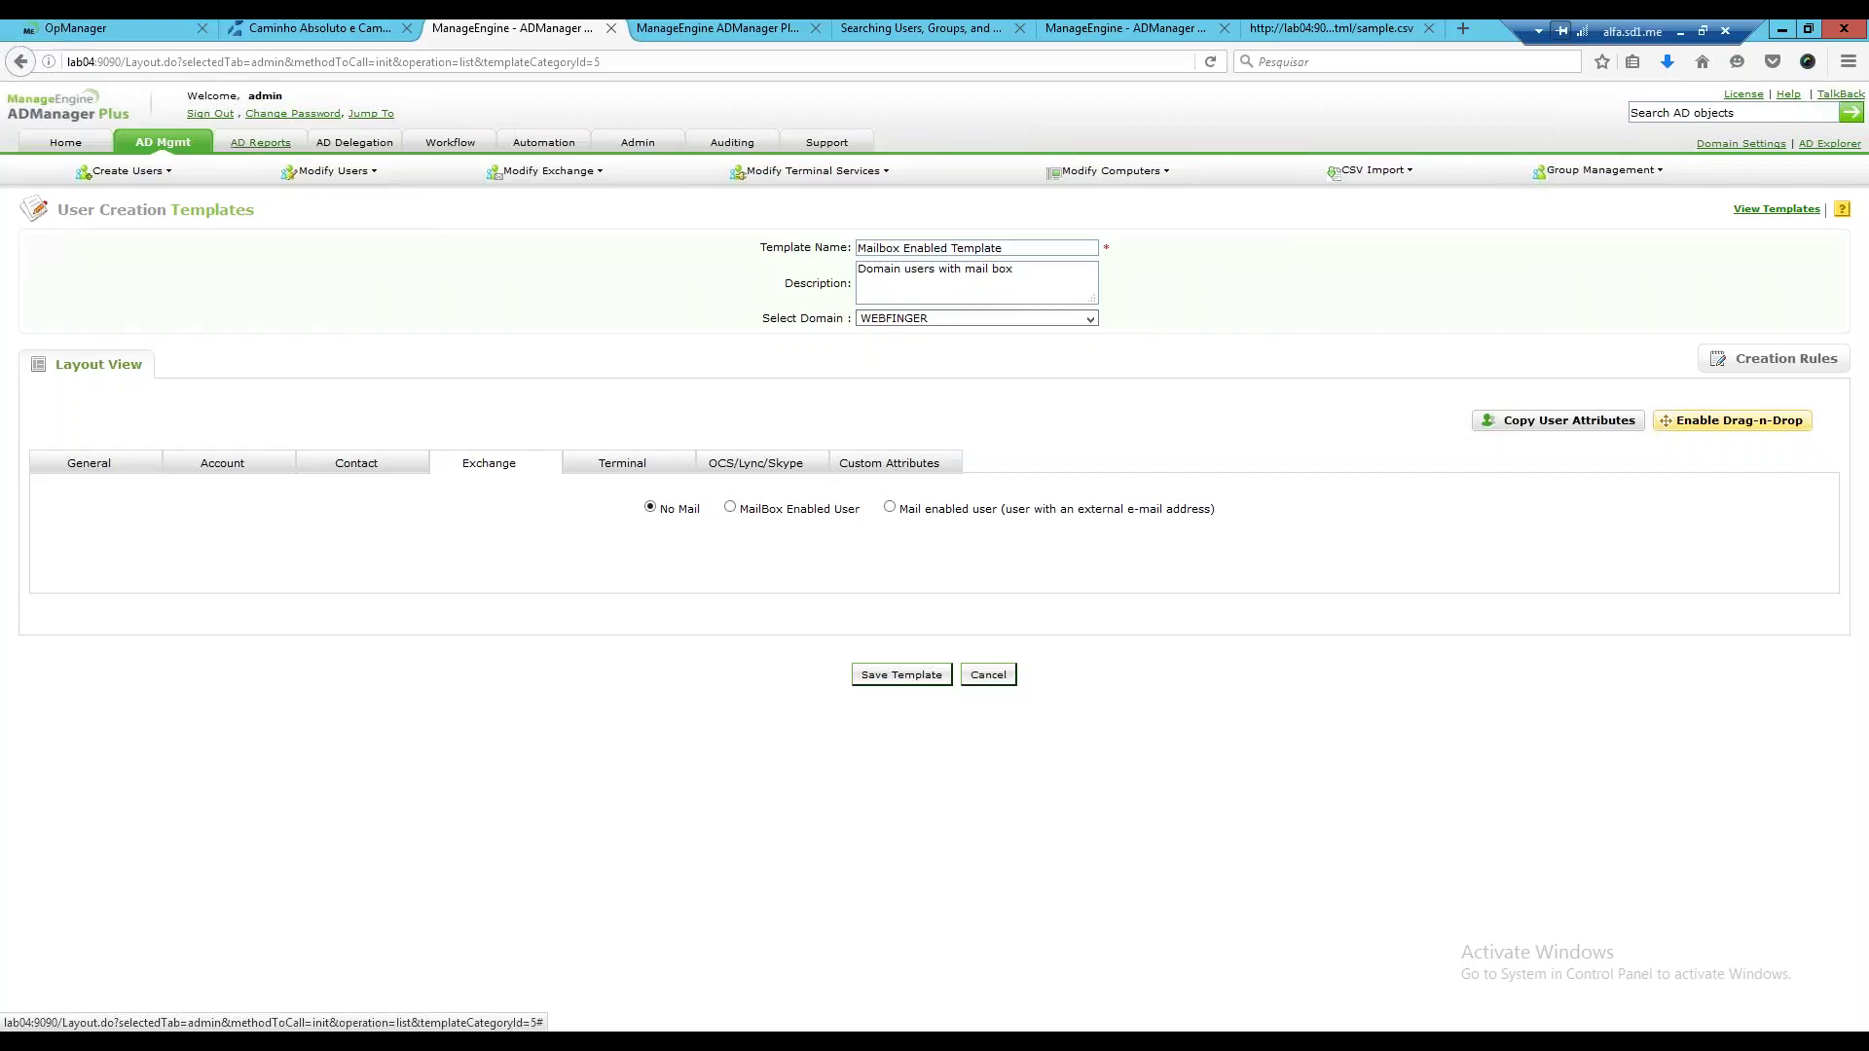
{"action": "left_click", "coordinate": [543, 142]}
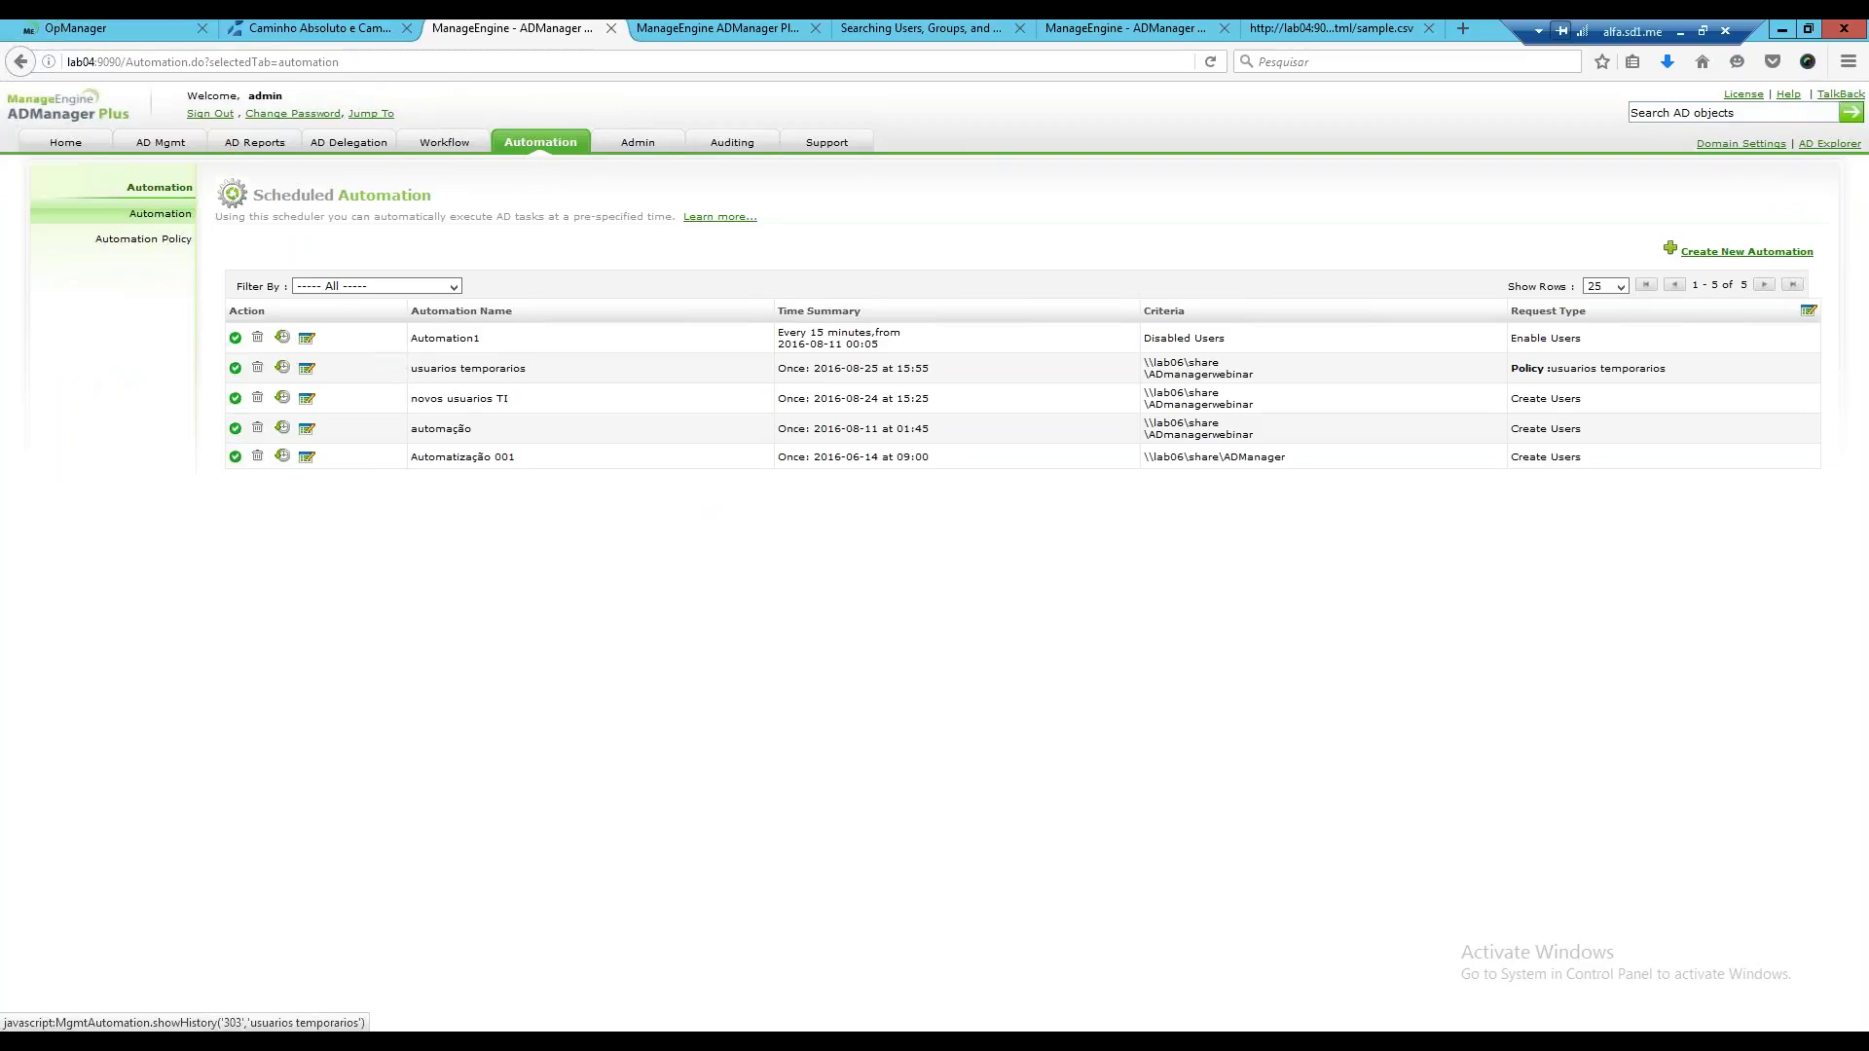
Check histories of usuarios temporarios, novos usuarios TI and Automation1, then open automação's workflow request.
{"action": "left_click", "coordinate": [283, 367]}
{"action": "left_click", "coordinate": [282, 397]}
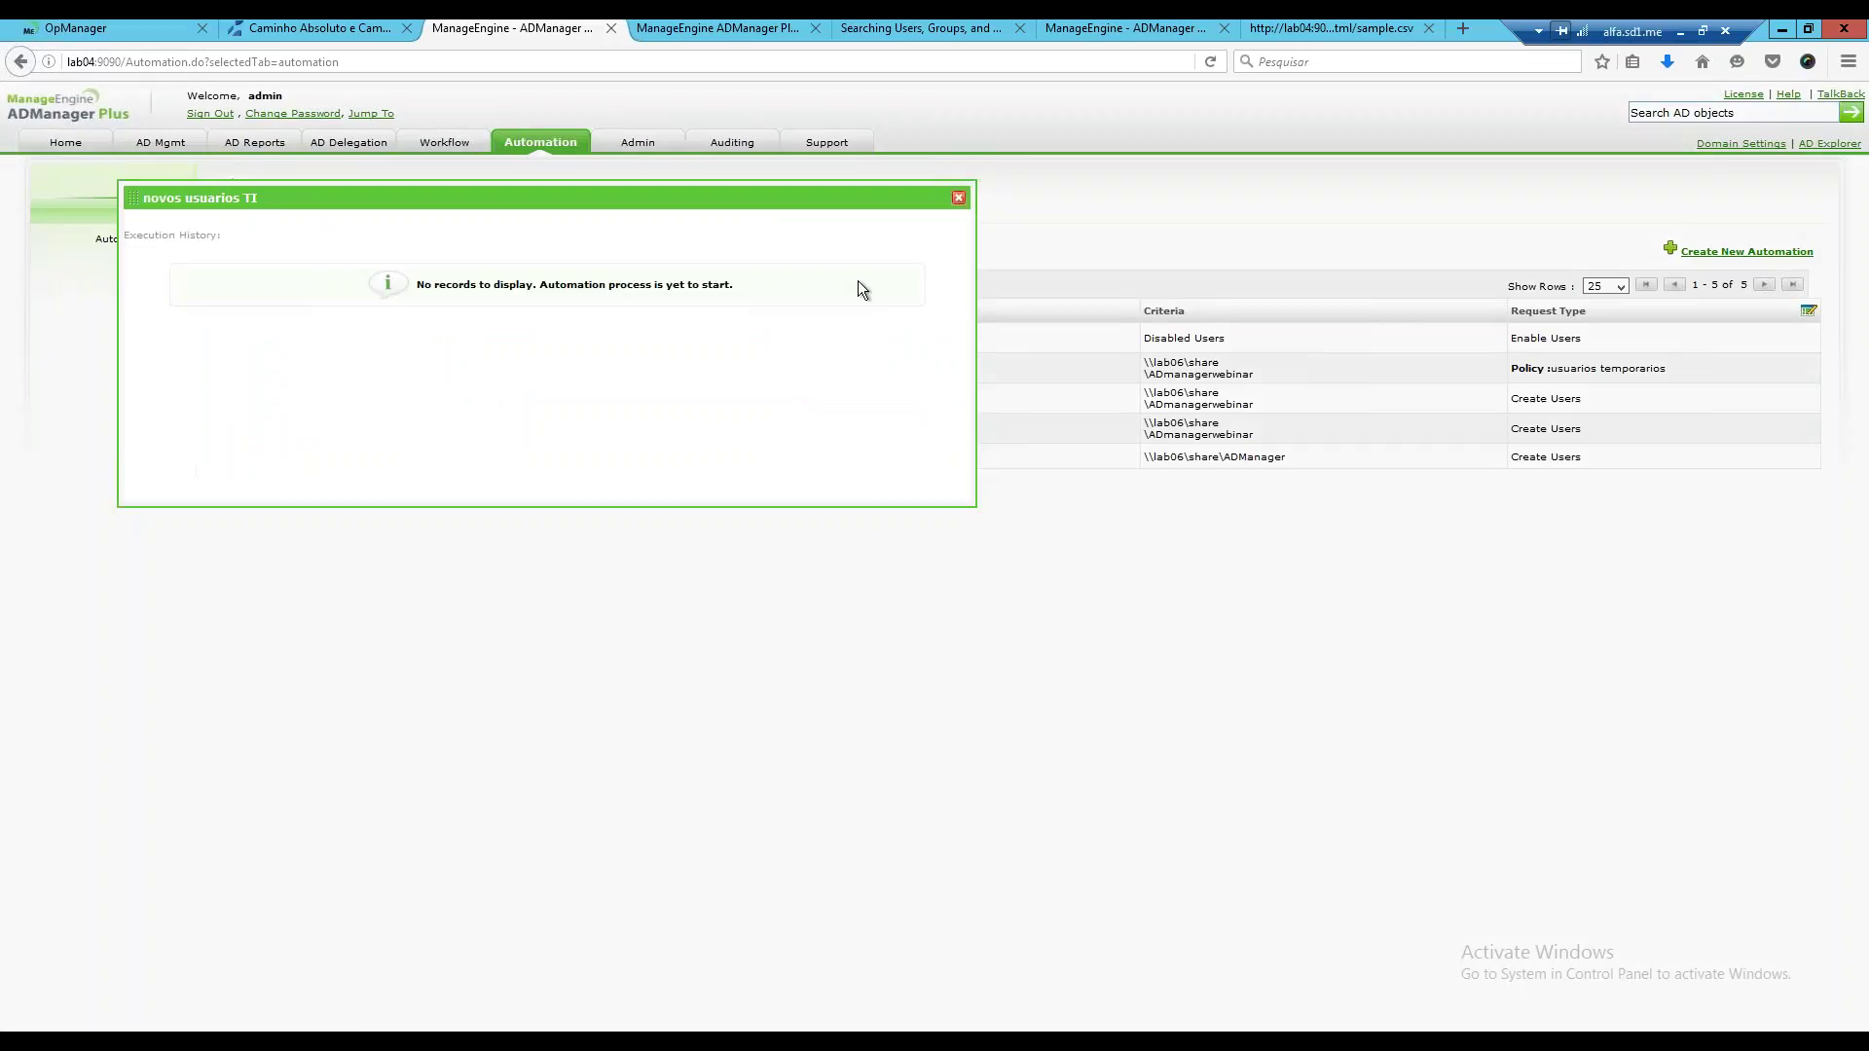
{"action": "key", "text": "Escape"}
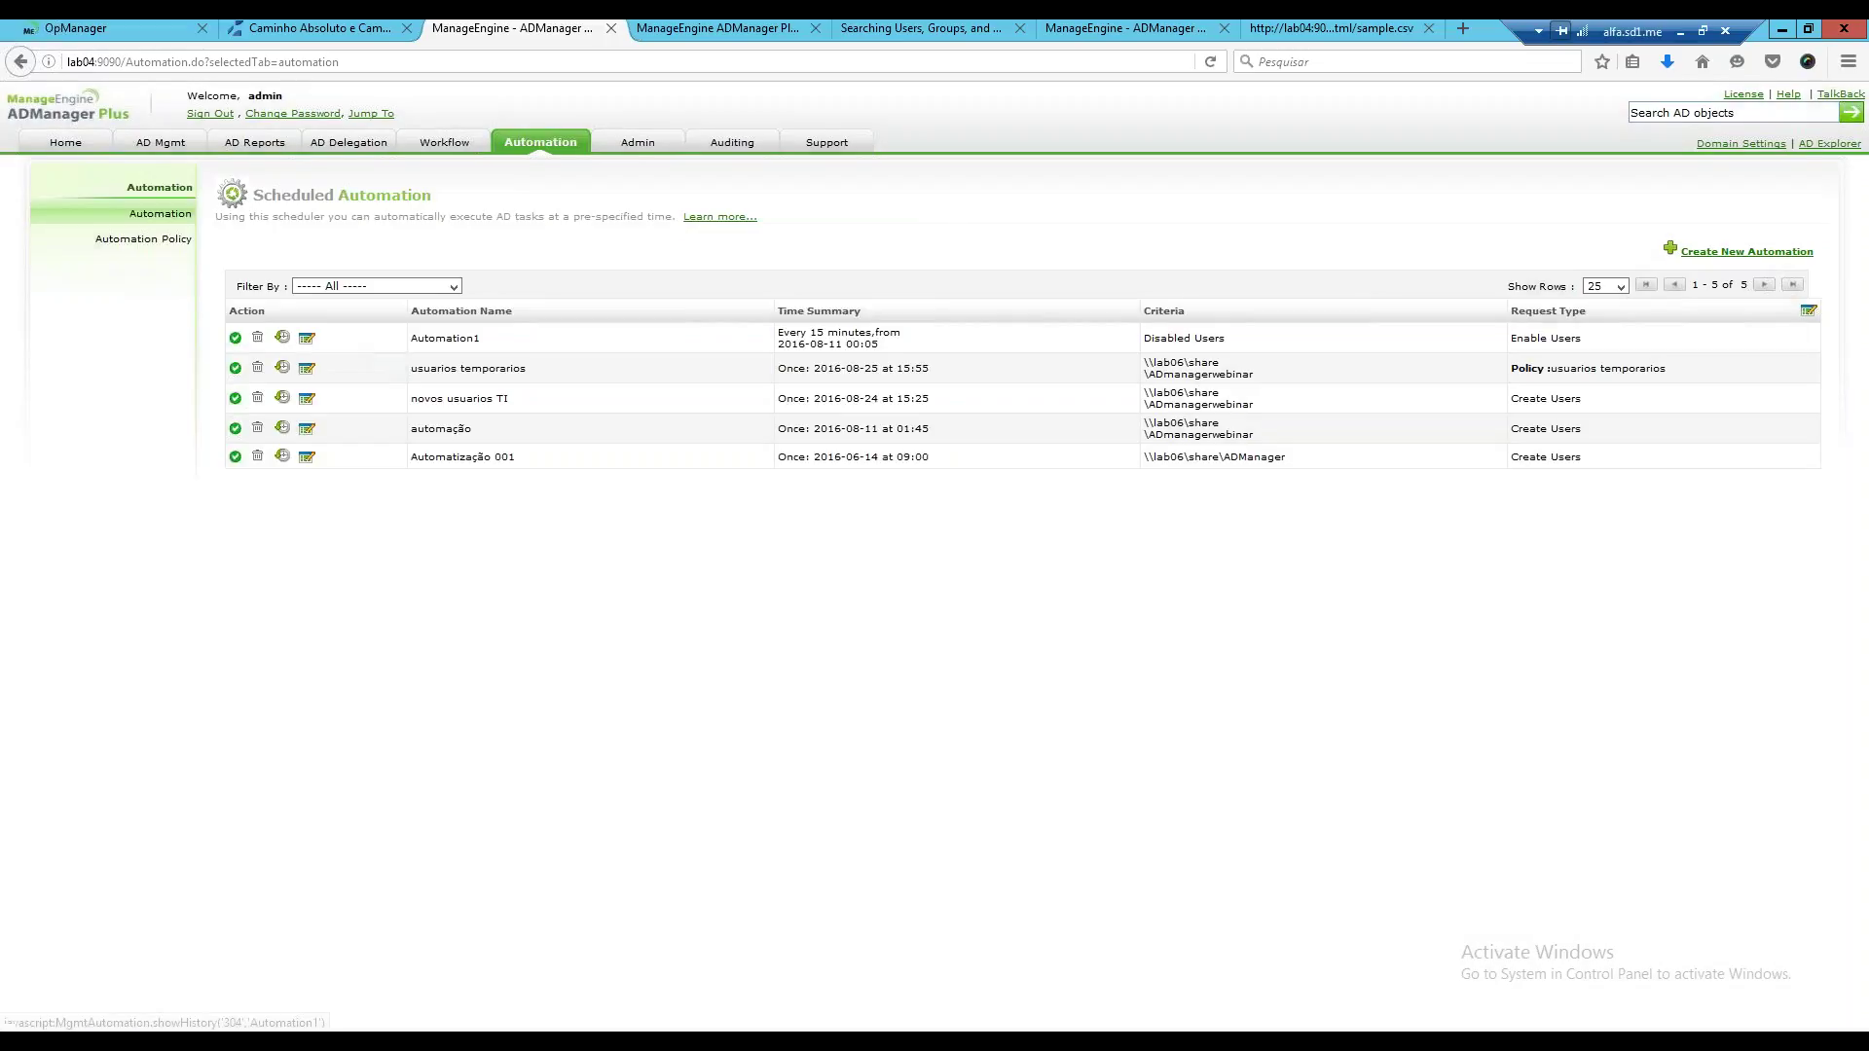
{"action": "left_click", "coordinate": [283, 336]}
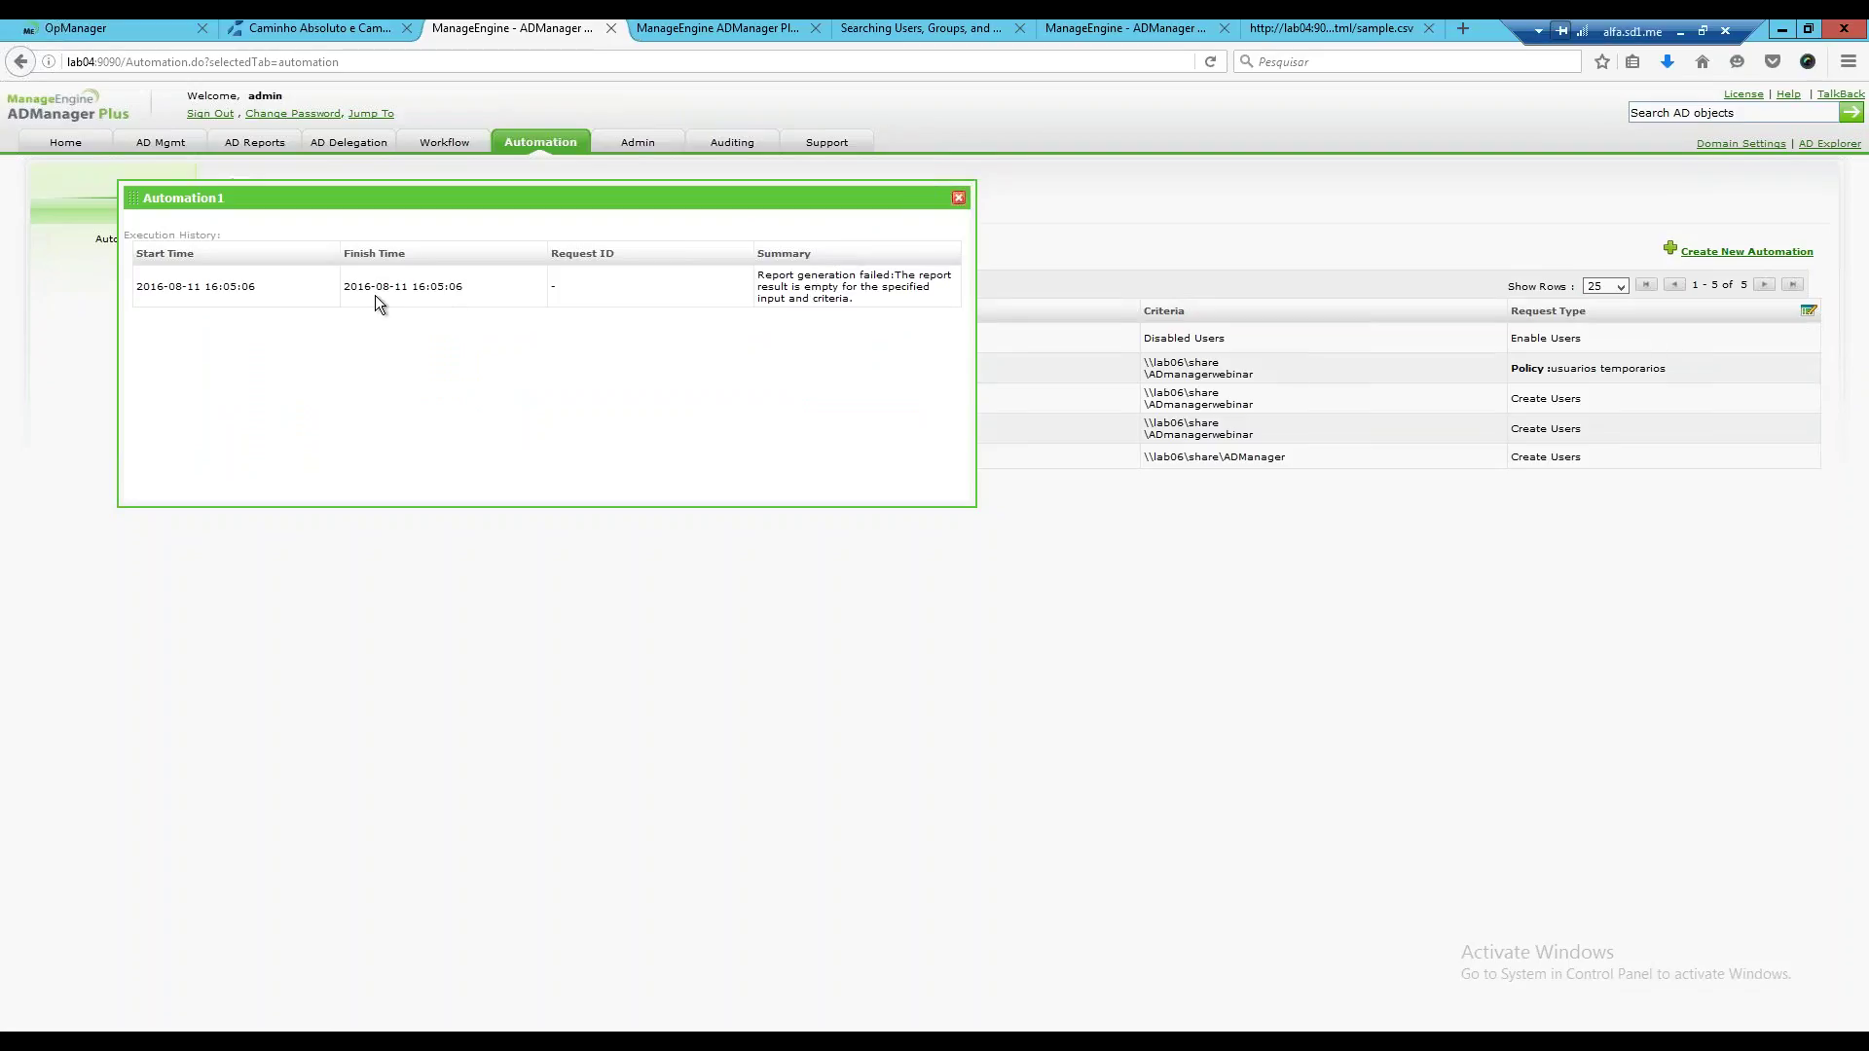
{"action": "left_click", "coordinate": [958, 197]}
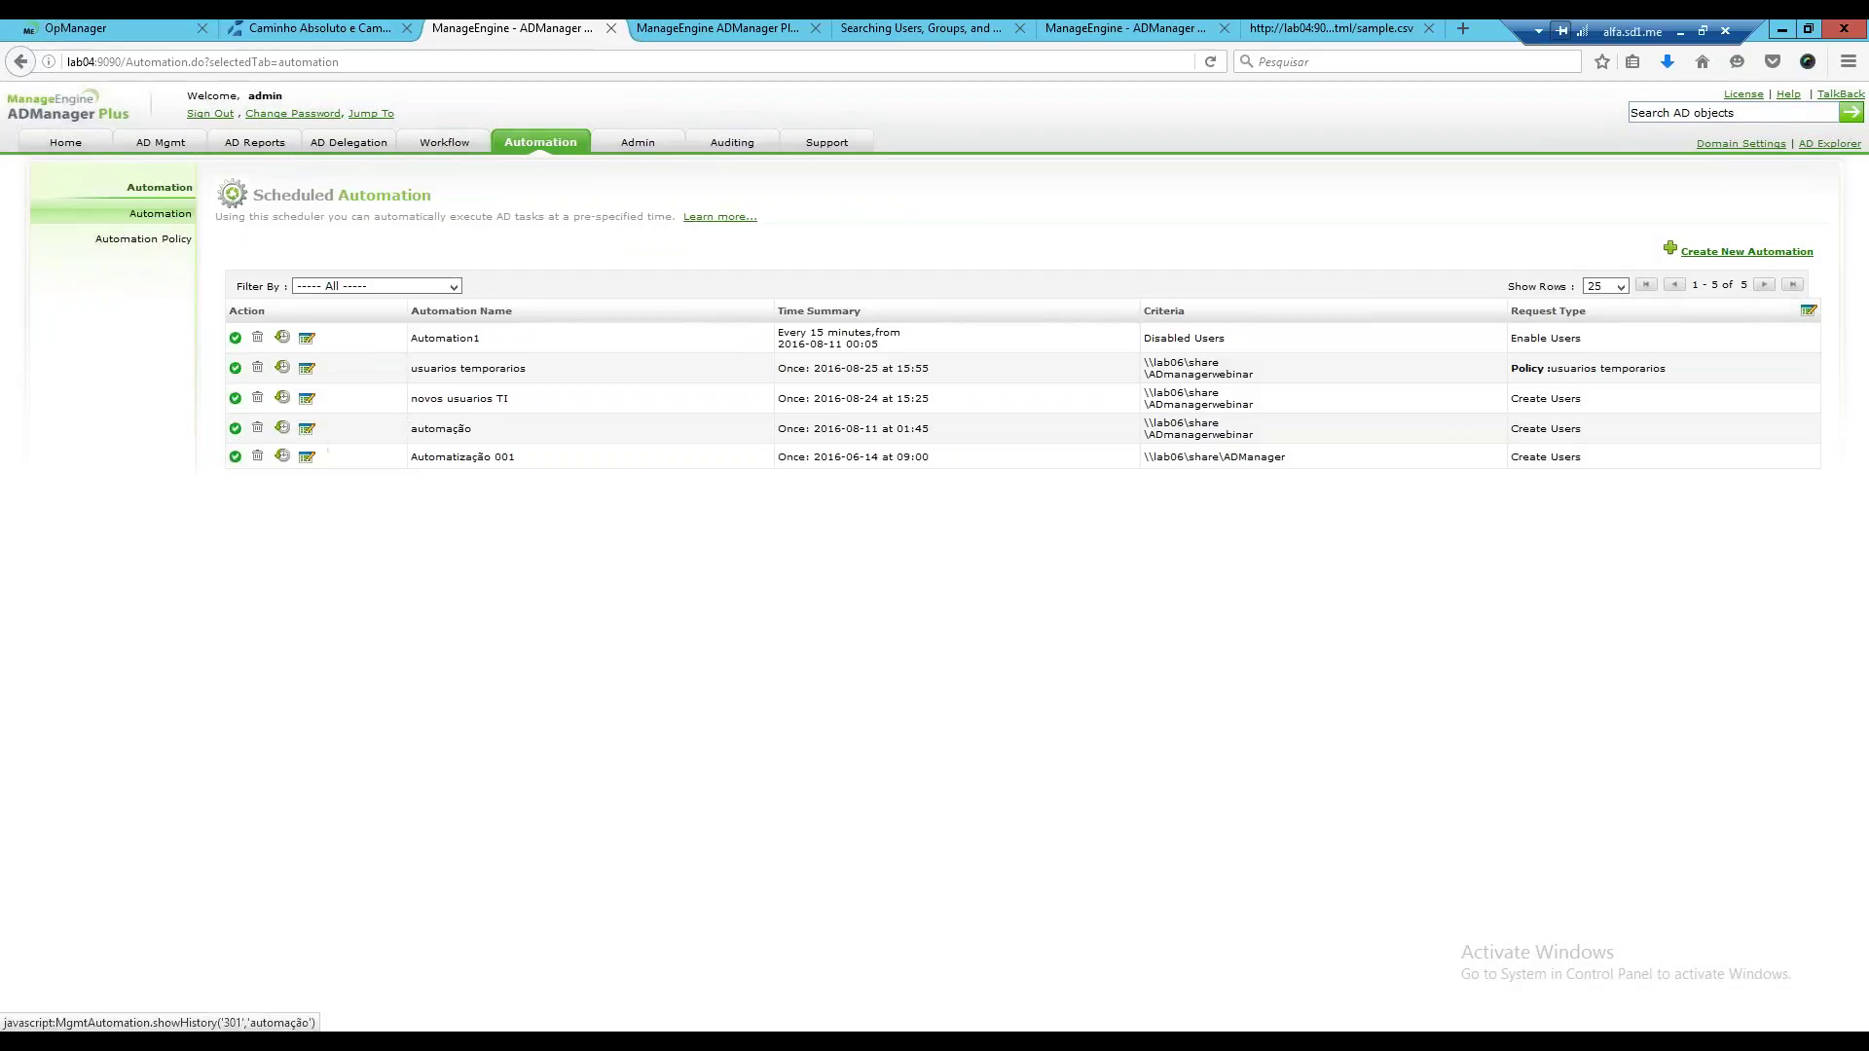
{"action": "left_click", "coordinate": [309, 429]}
{"action": "left_click", "coordinate": [560, 275]}
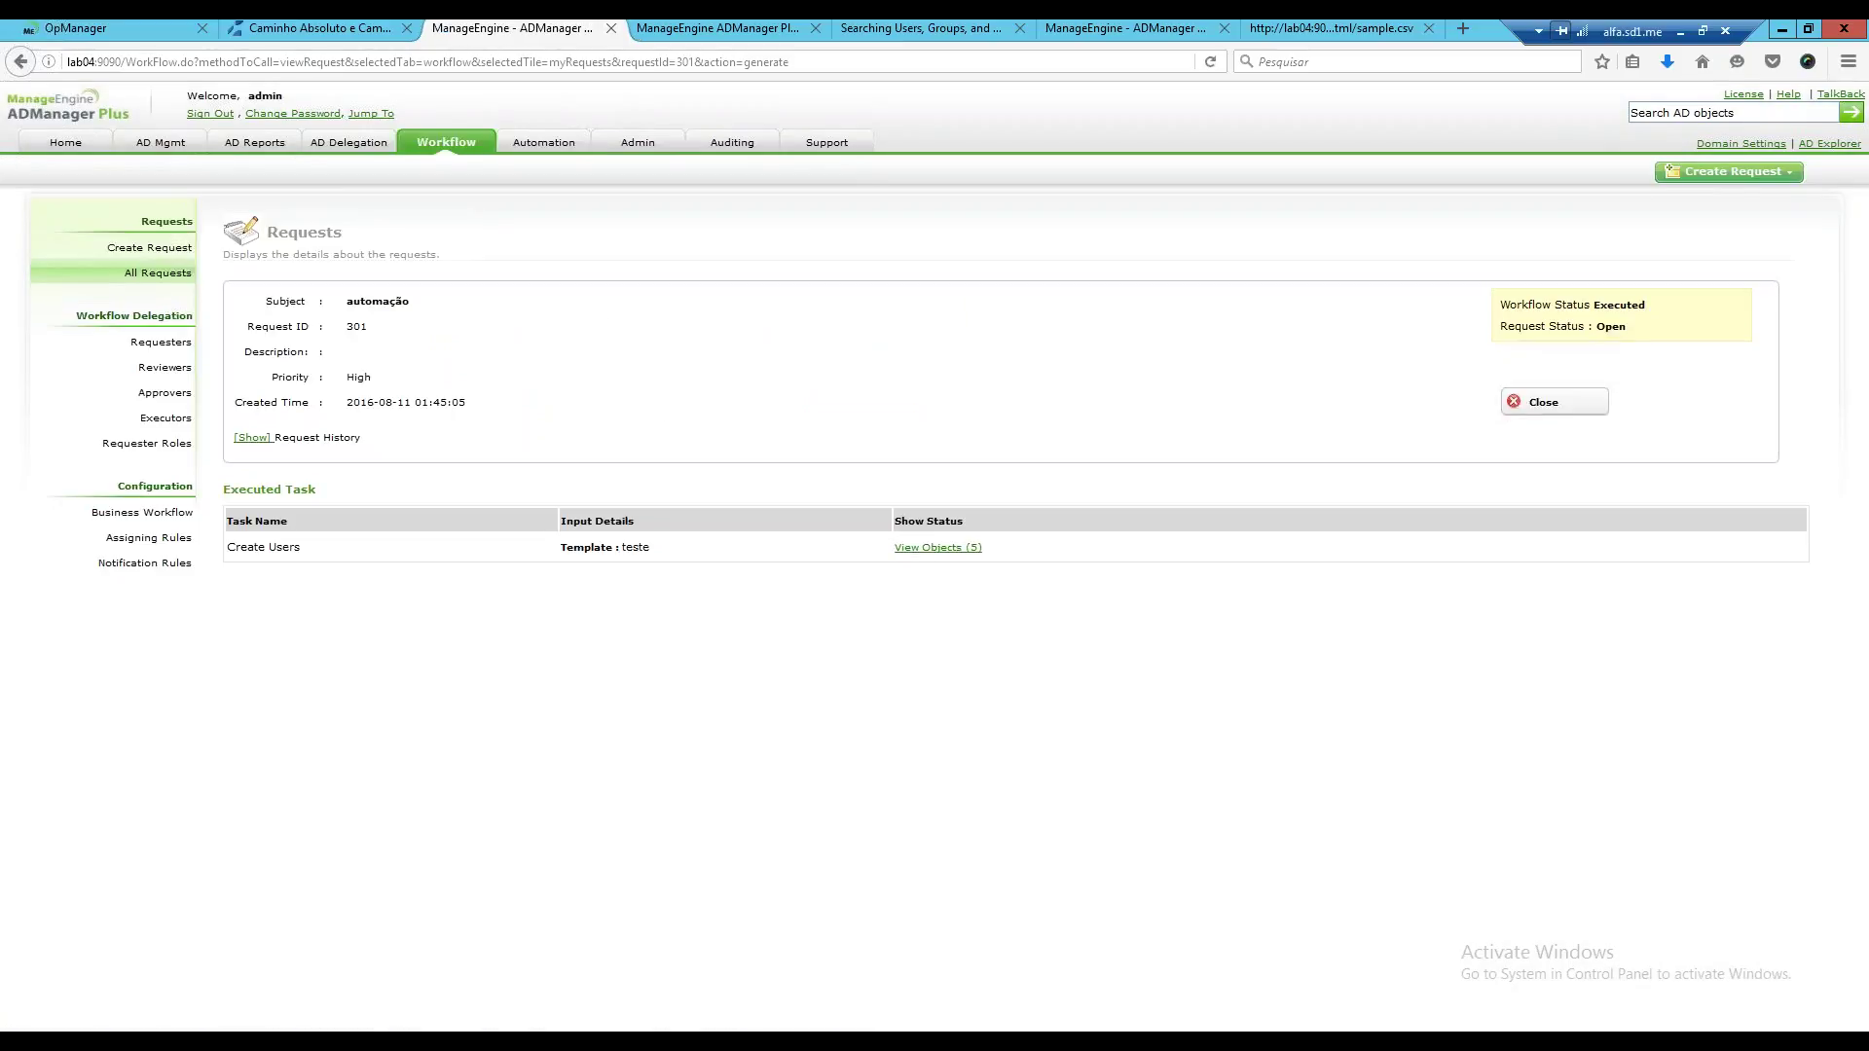
View the five Create Users results and highlight the red password-policy error message.
{"action": "left_click", "coordinate": [920, 548]}
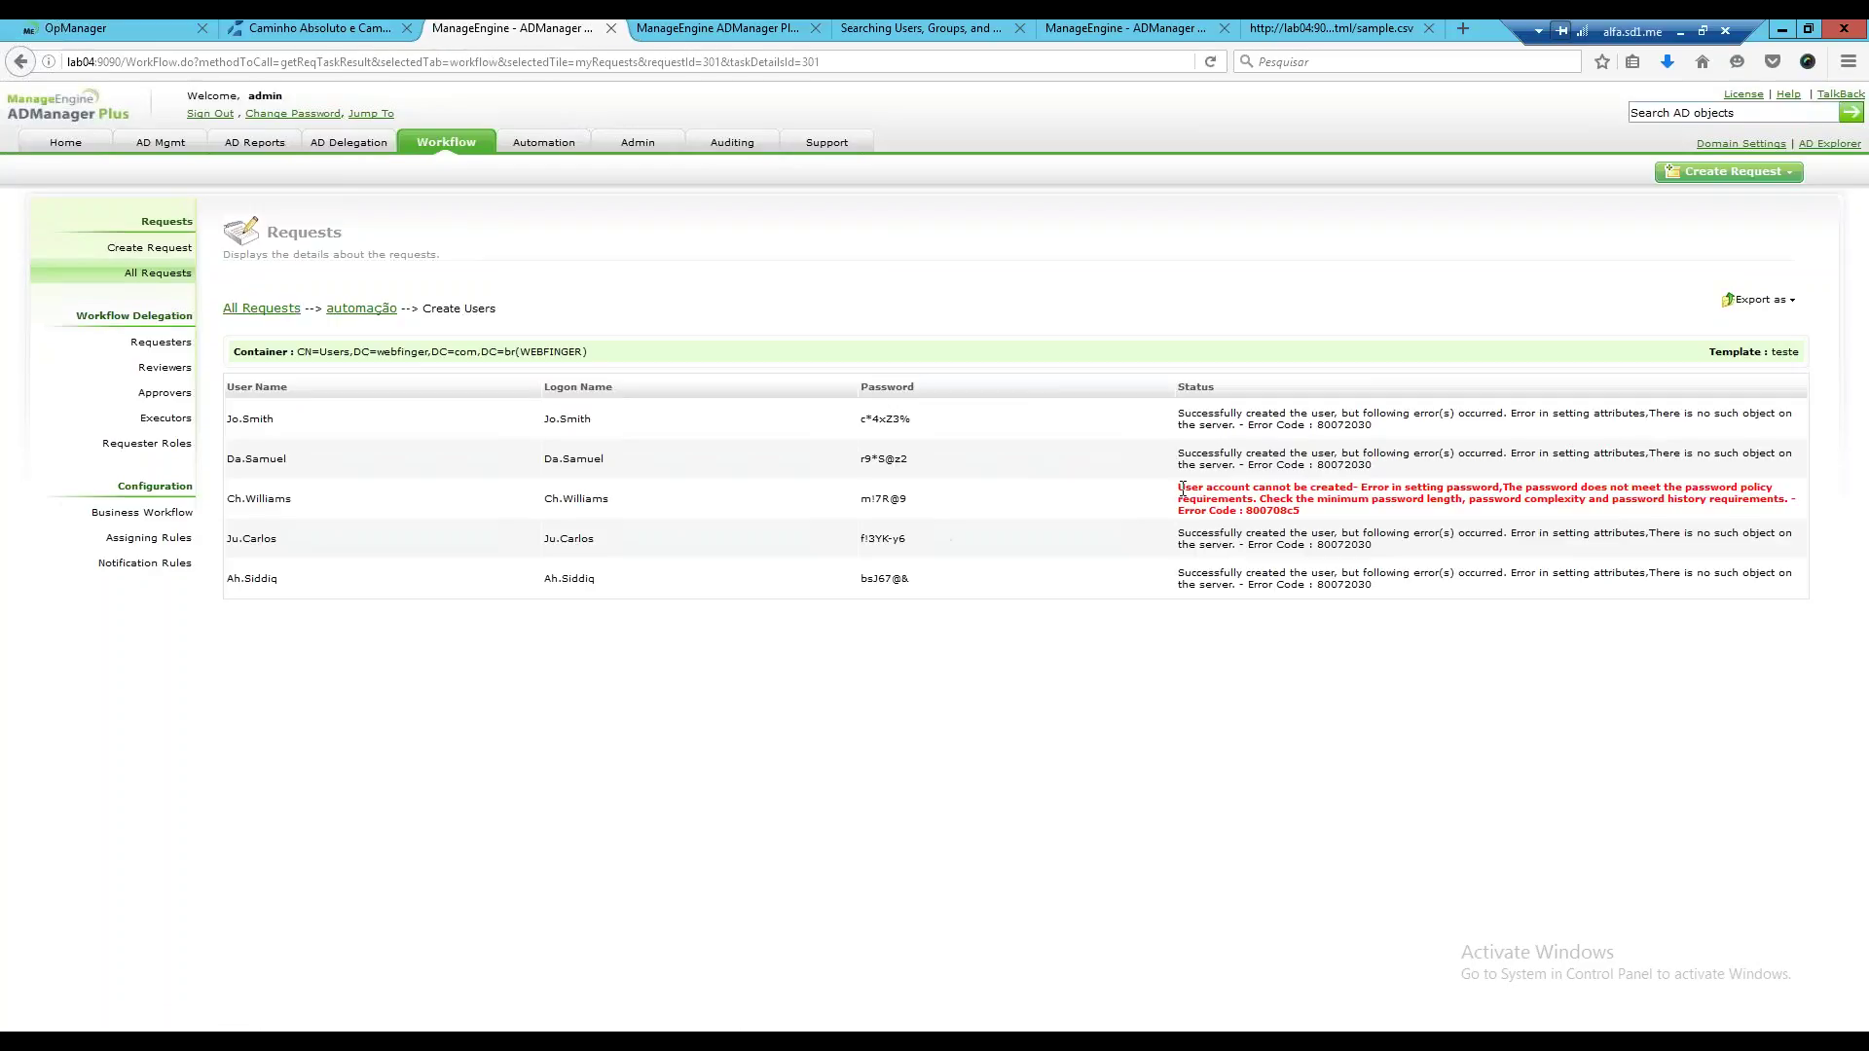
{"action": "left_click_drag", "start_coordinate": [1177, 487], "coordinate": [1402, 555]}
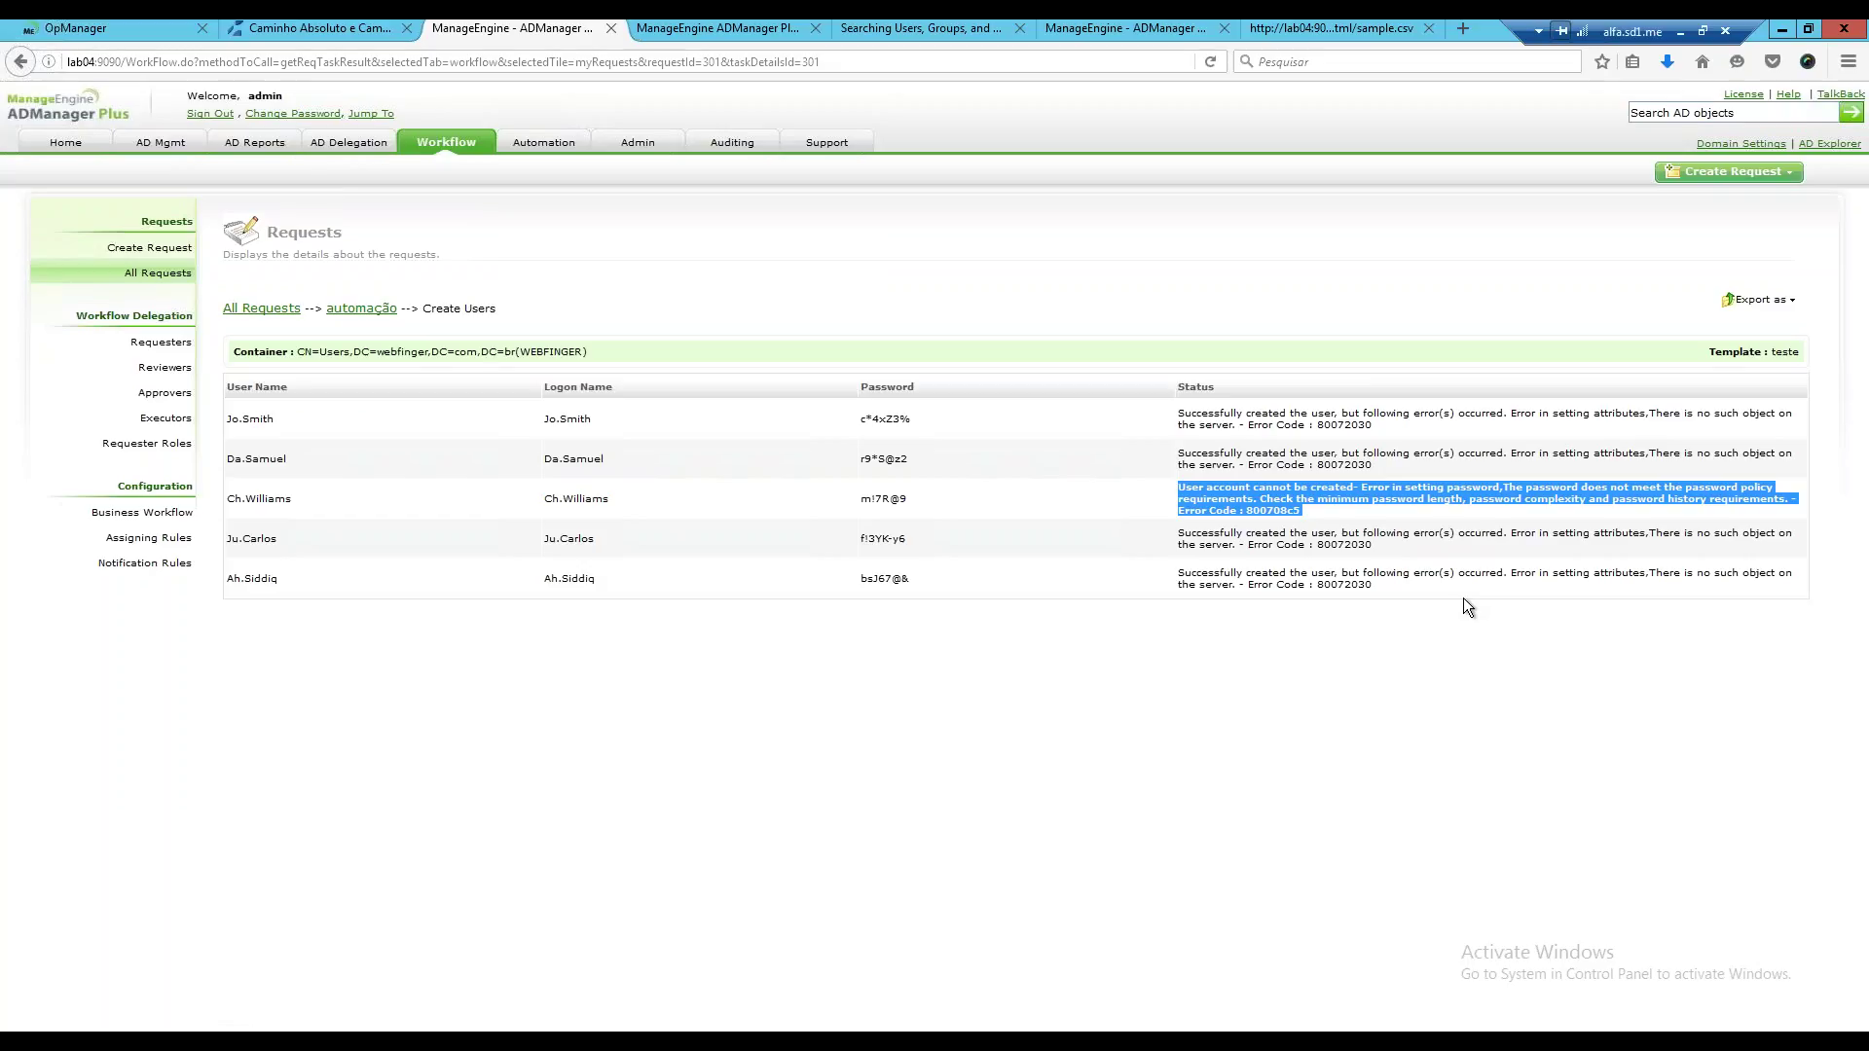
{"action": "left_click", "coordinate": [1358, 514]}
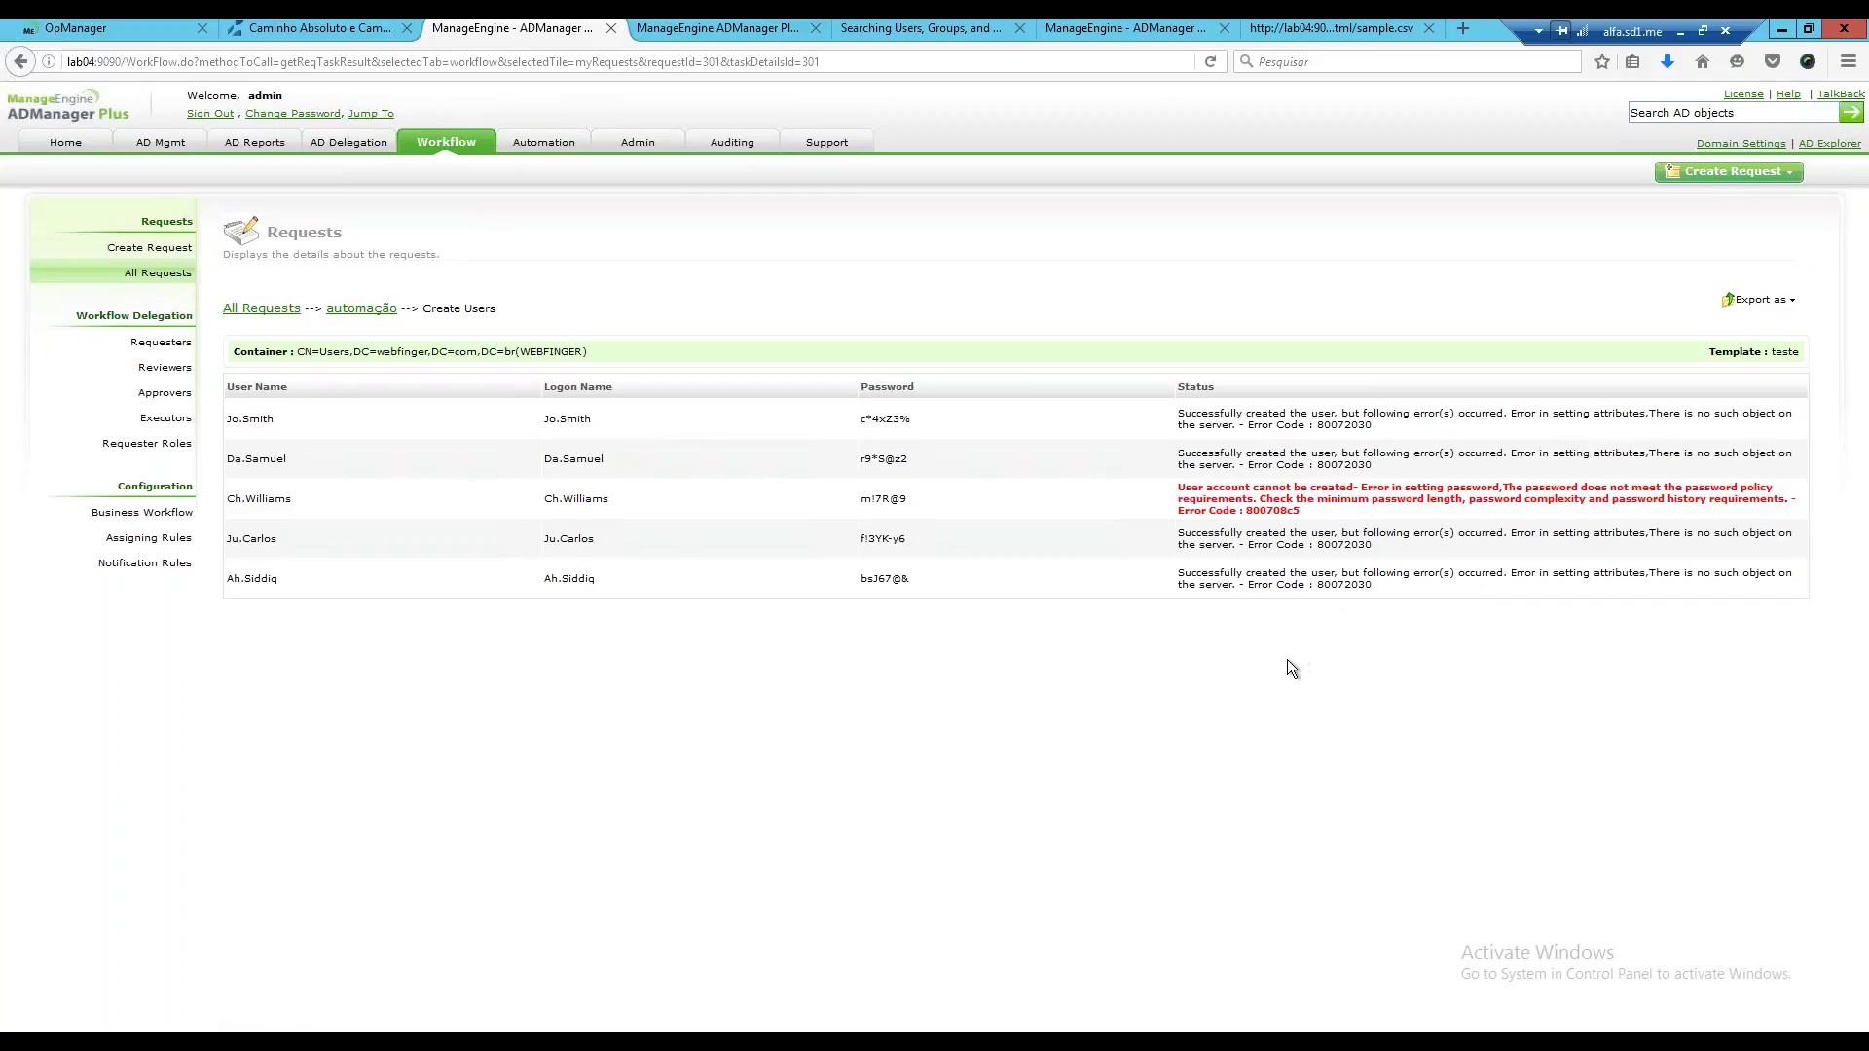